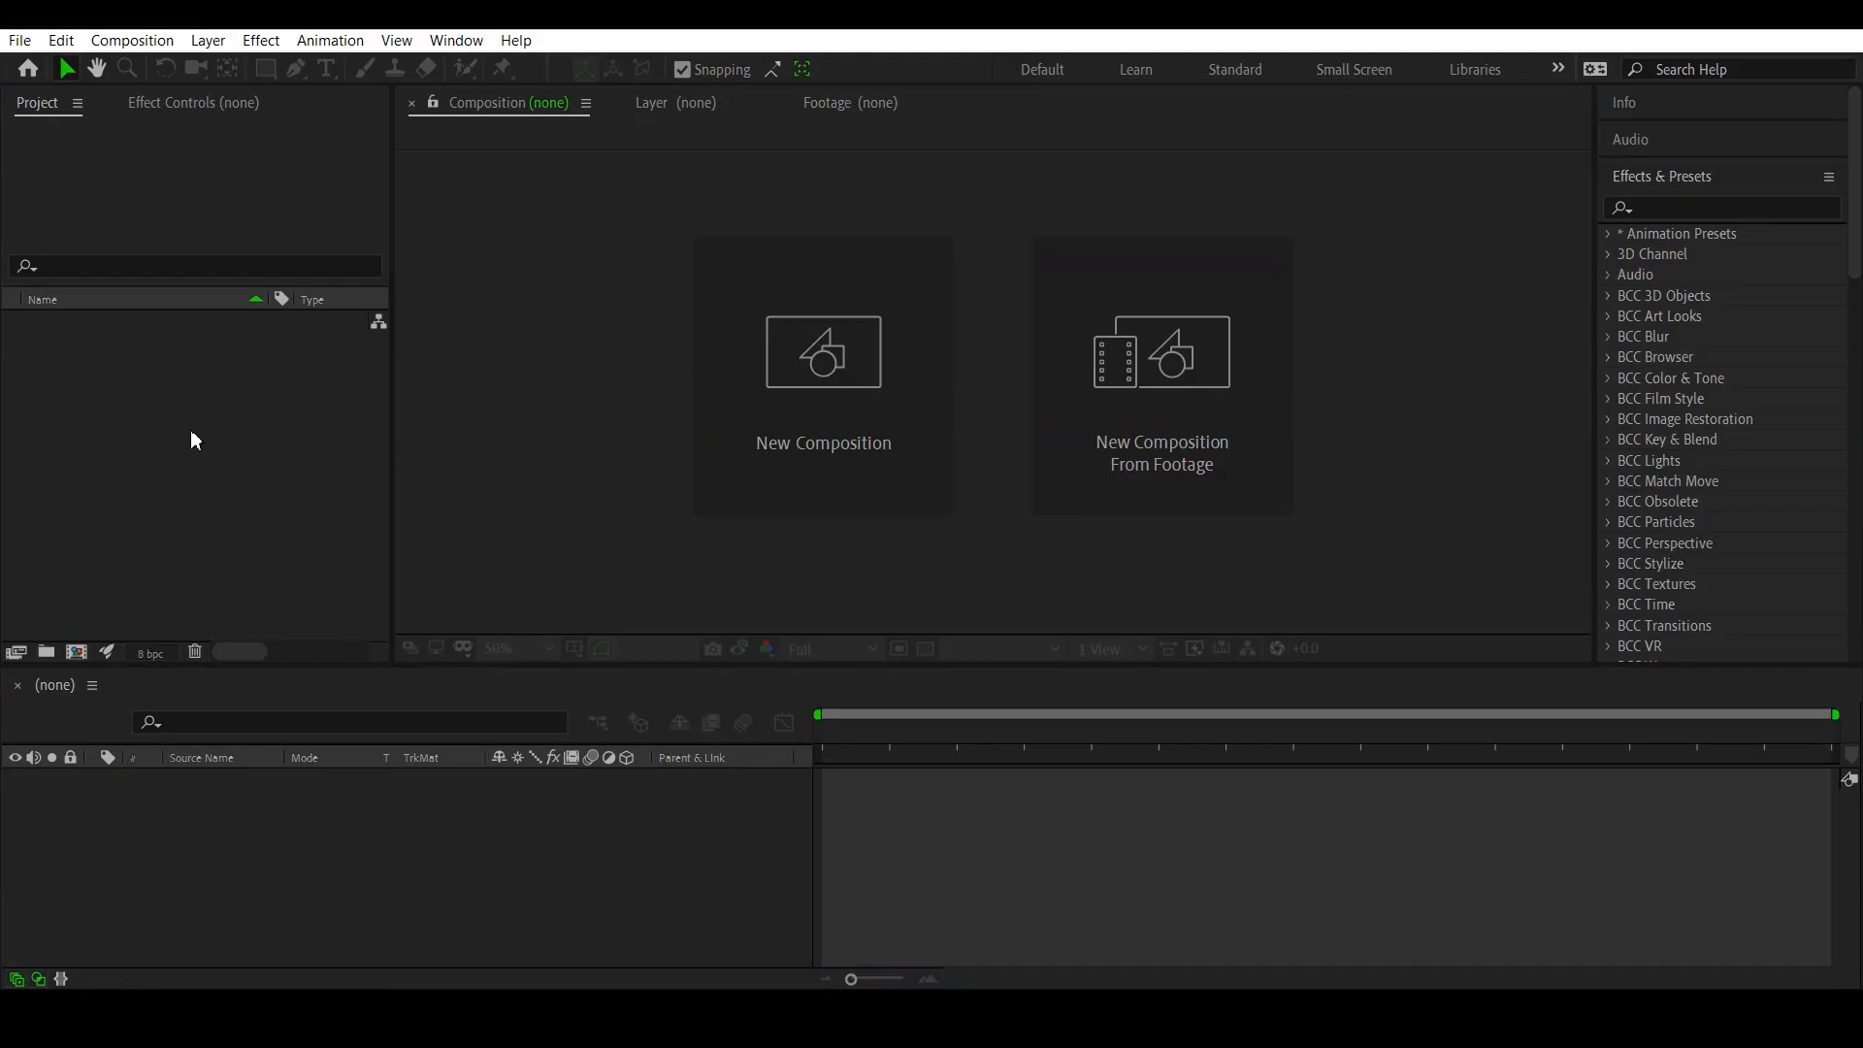
# - Import the Velocity folder from Ae Projects on New Volume (D:) and expand it in the project
pyautogui.doubleClick(197, 433)
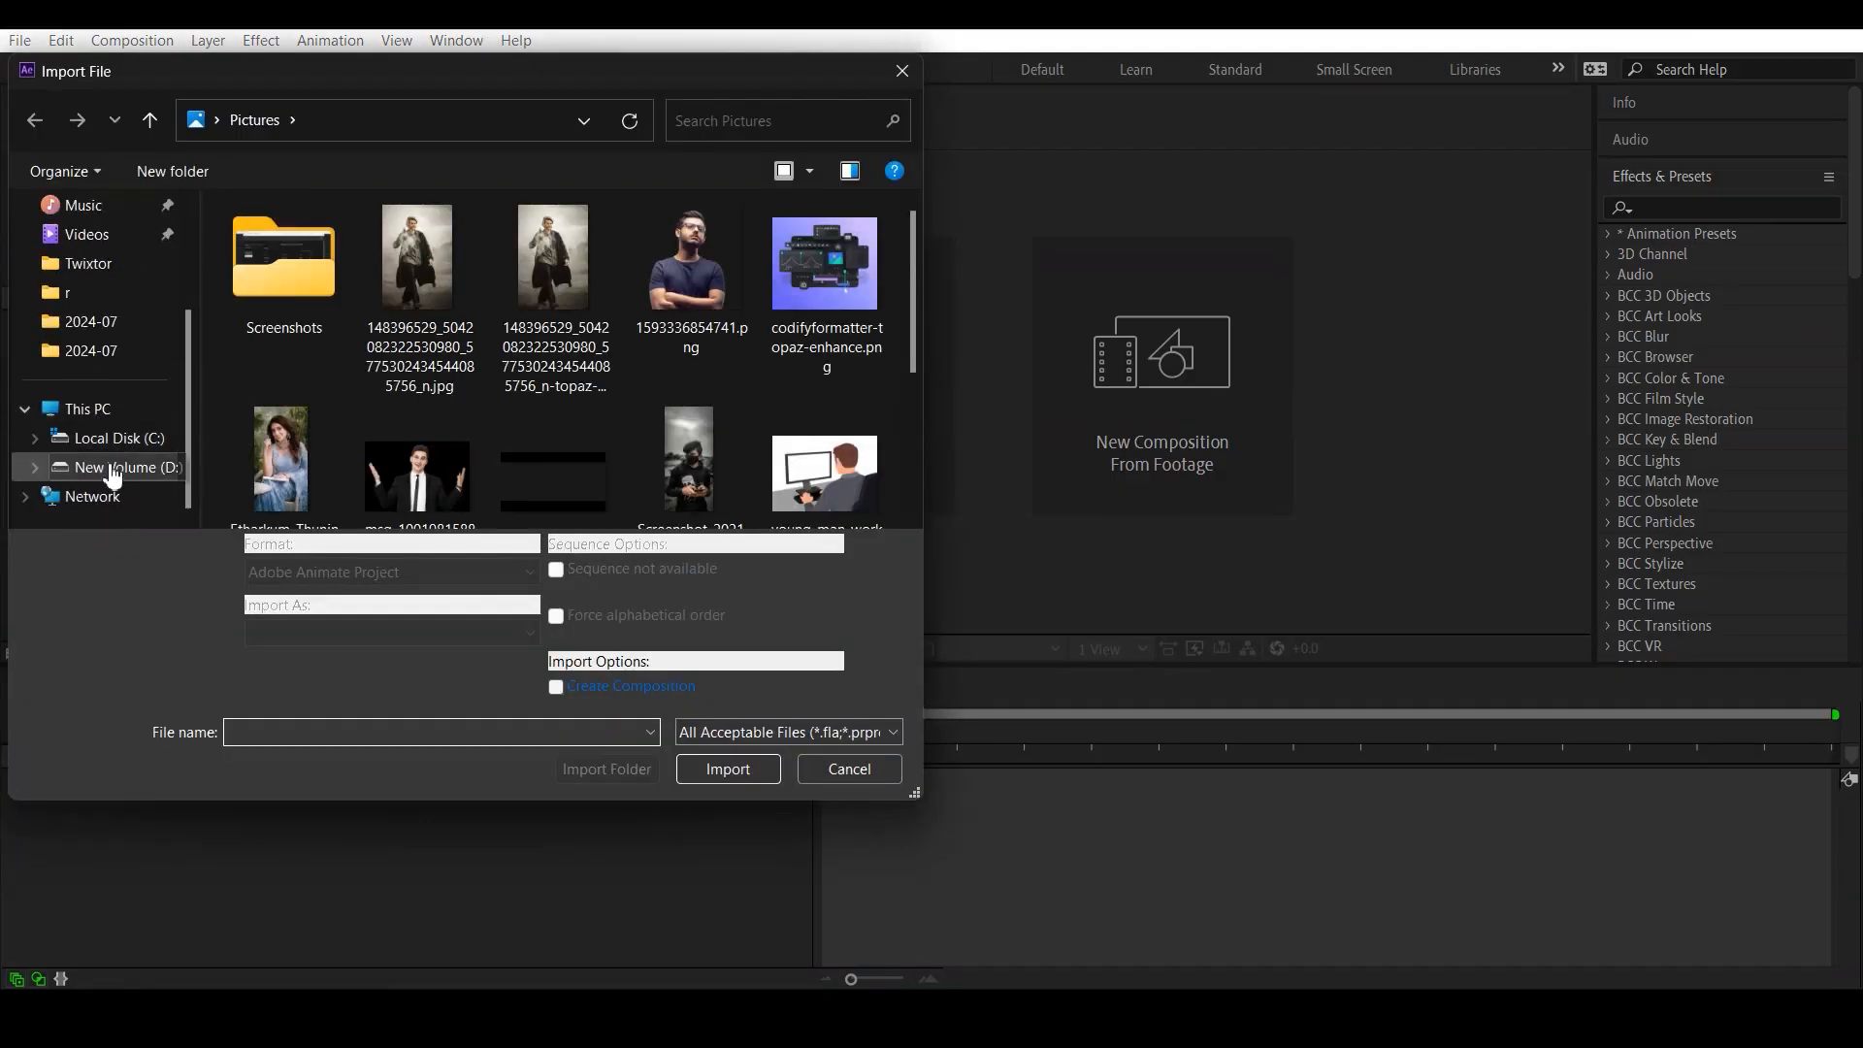
pyautogui.click(113, 473)
pyautogui.doubleClick(422, 266)
pyautogui.click(299, 248)
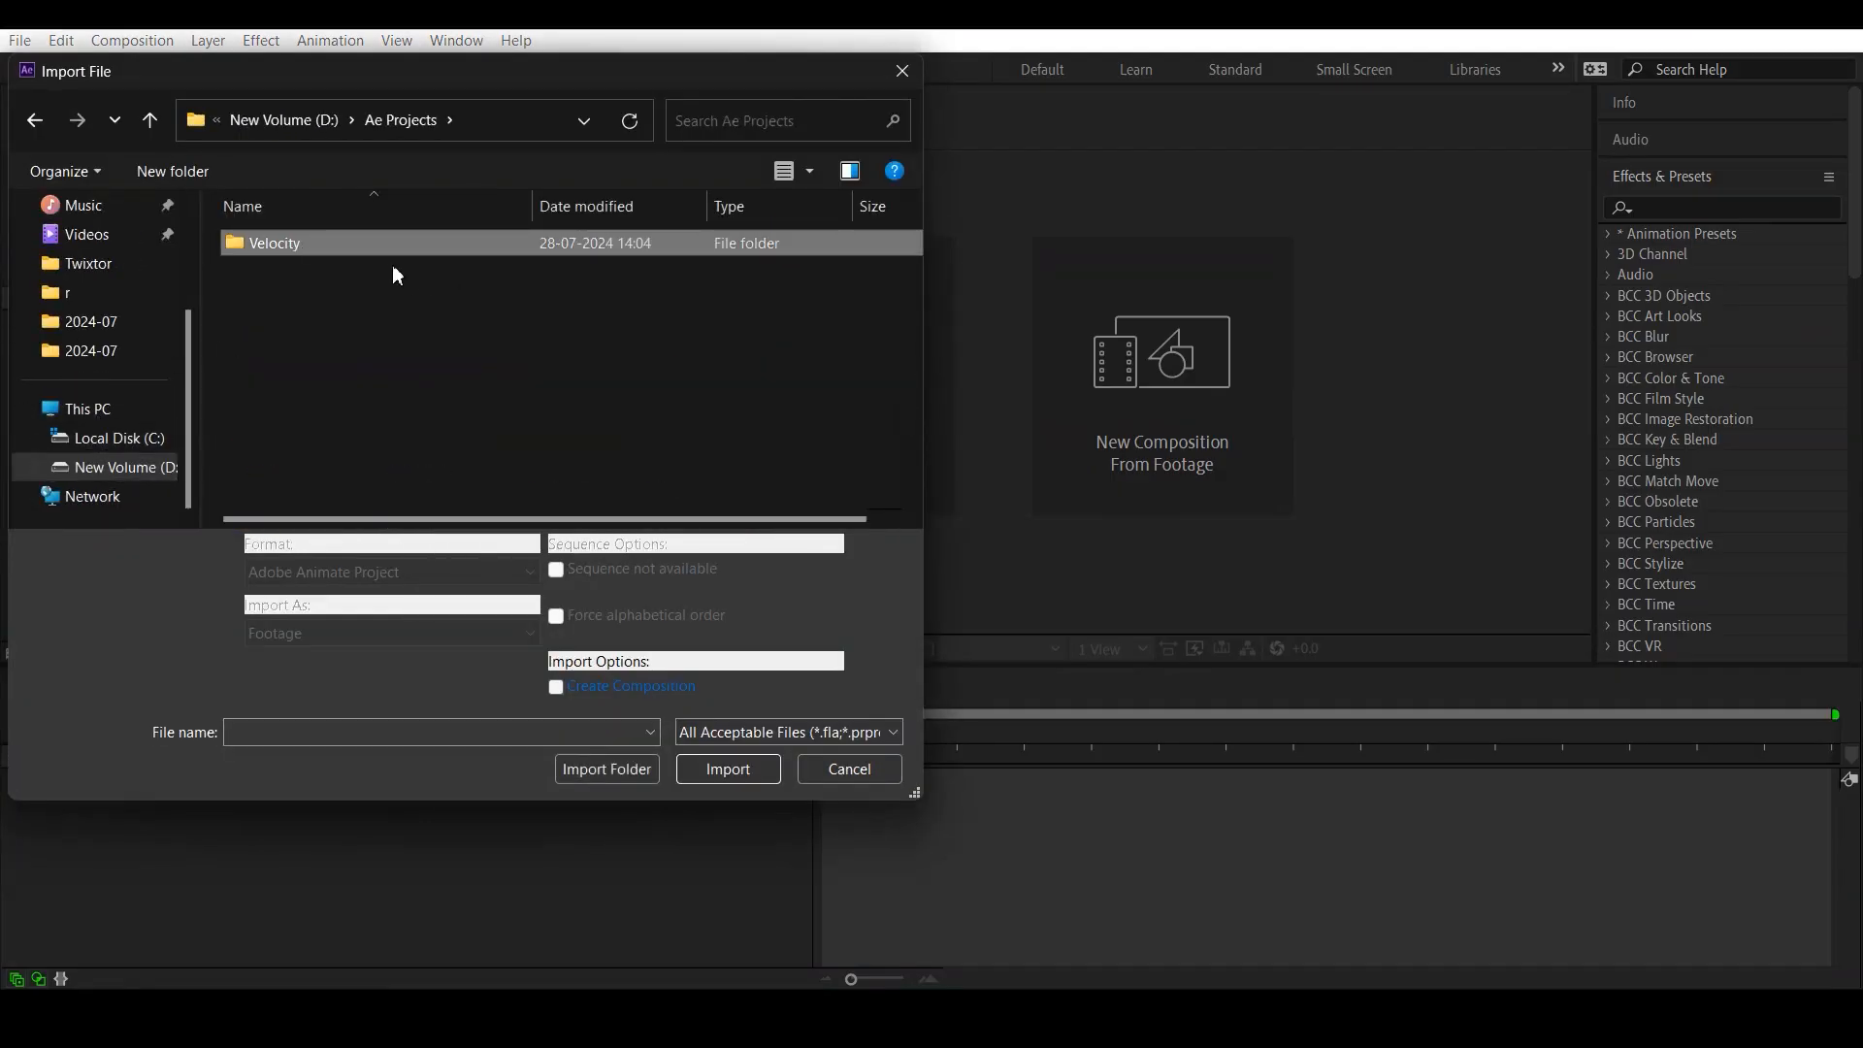
pyautogui.click(603, 770)
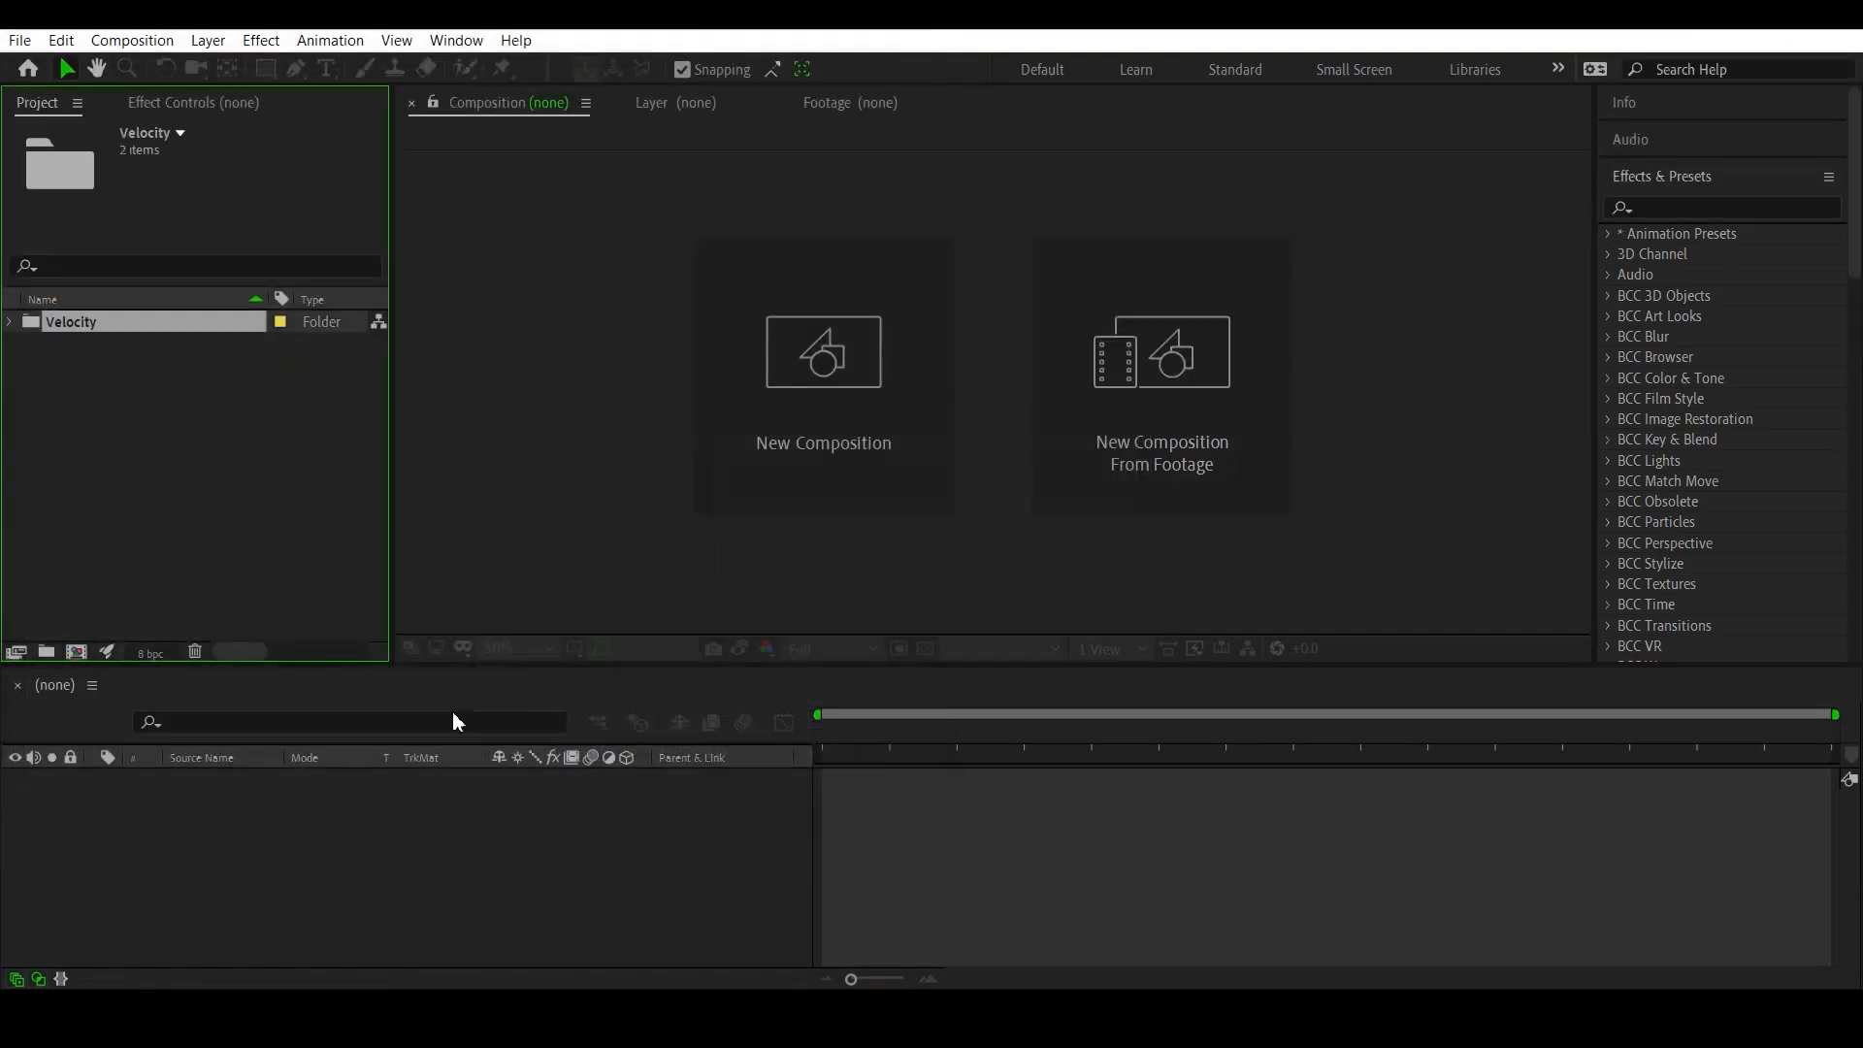
pyautogui.click(11, 322)
pyautogui.click(142, 391)
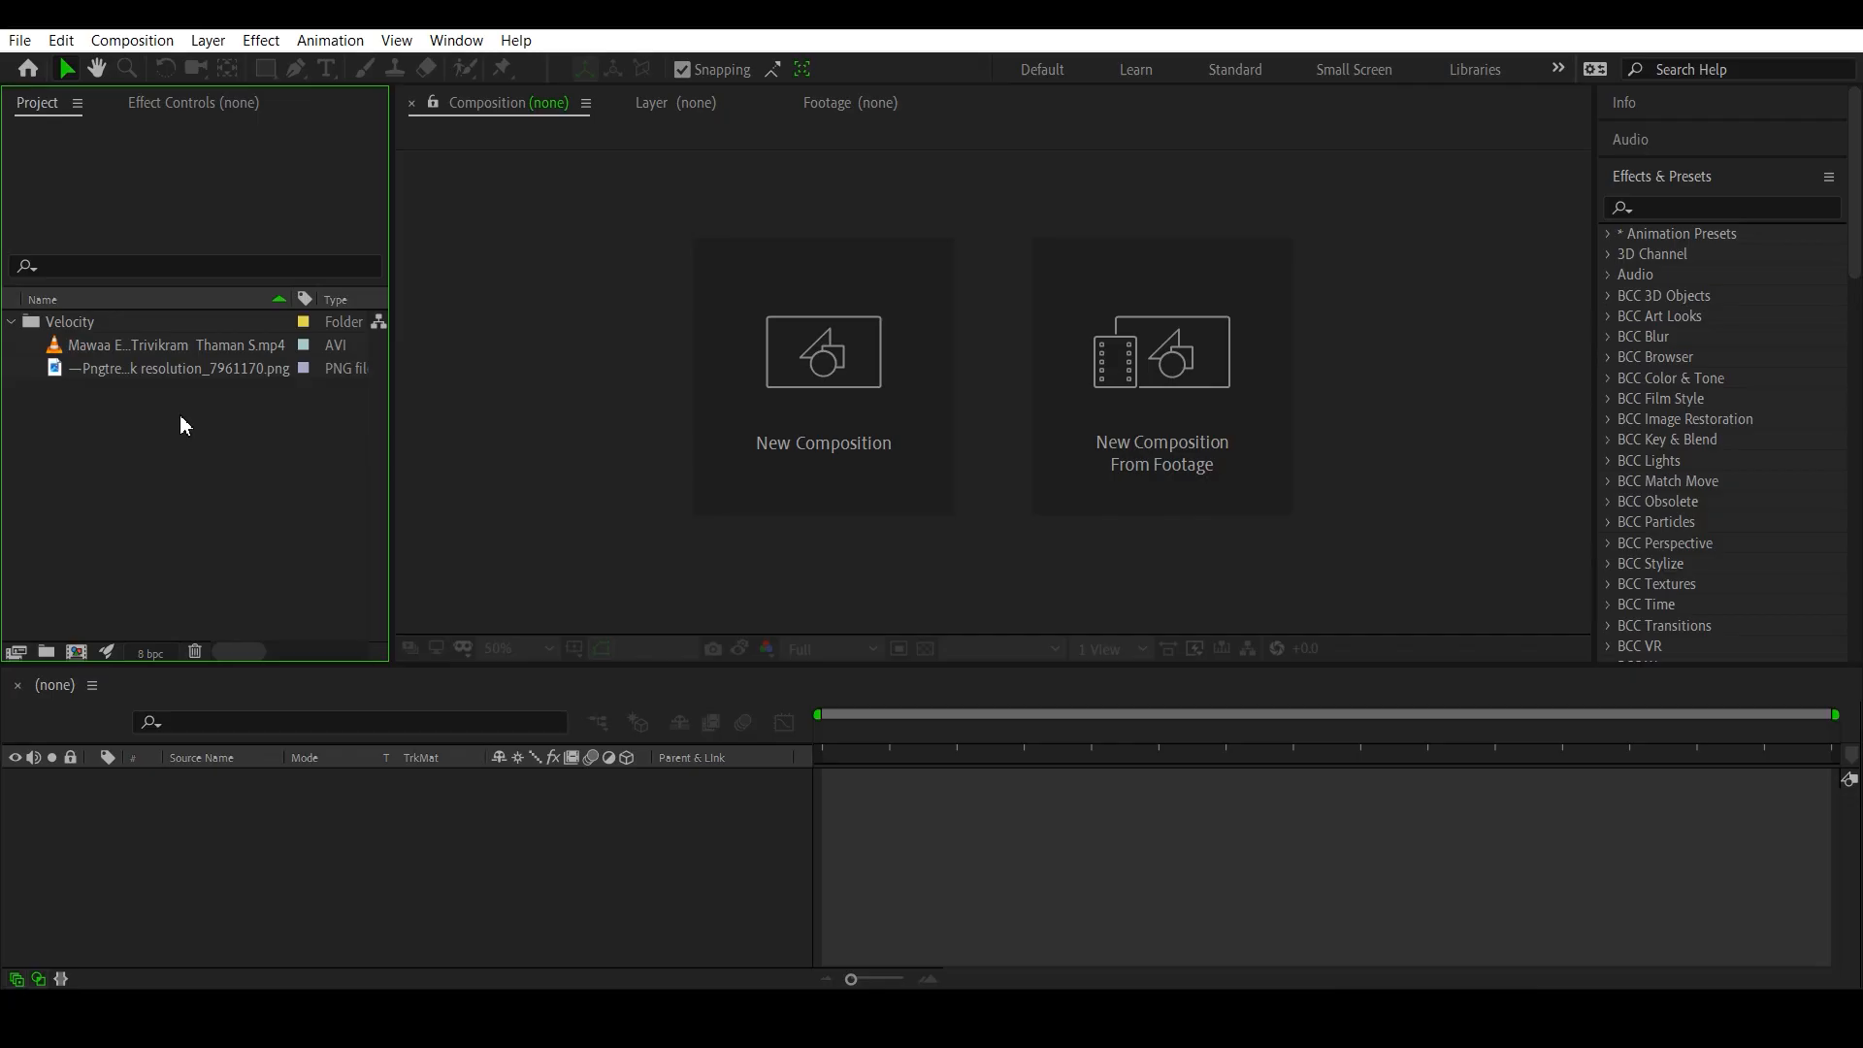
# - Create a composition from the Mawaa Enthaina MP4 footage
pyautogui.click(133, 349)
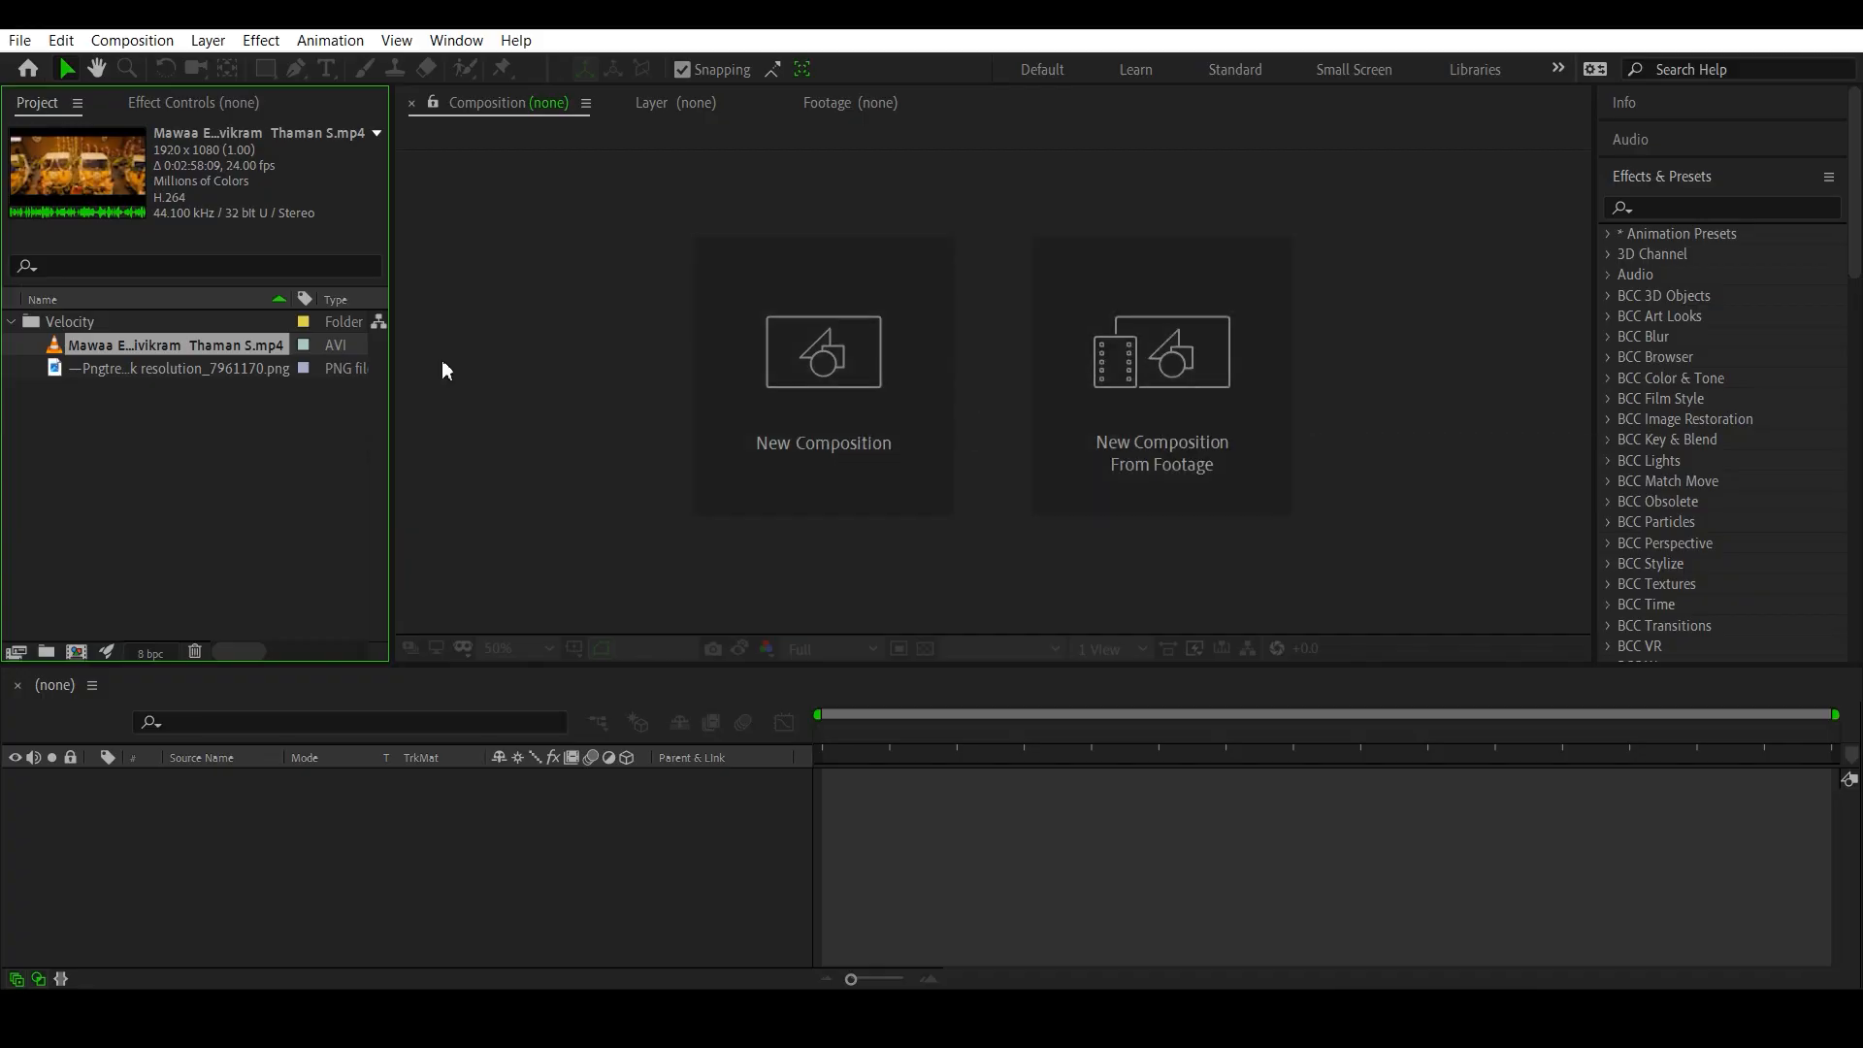
pyautogui.moveTo(201, 346); pyautogui.dragTo(218, 846)
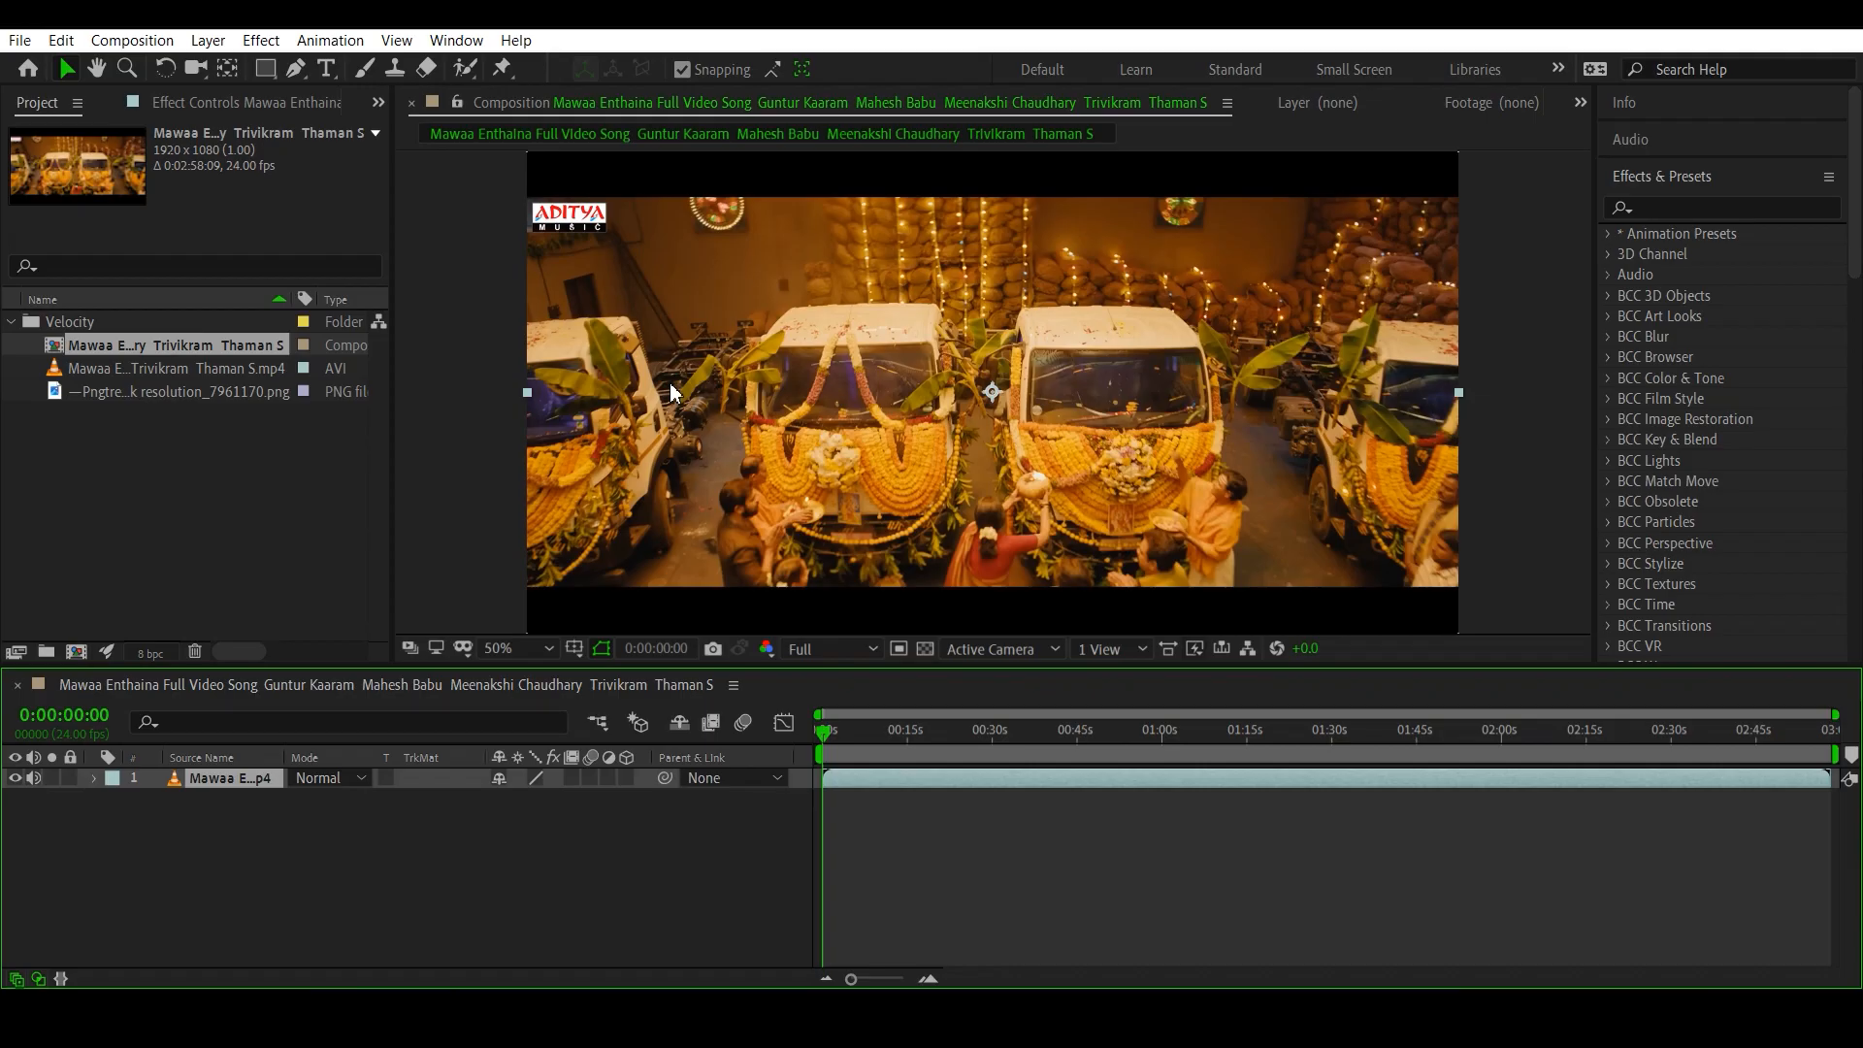
# - Trim the video layer's start at 0:01:21:11 and move the remaining clip to the beginning of the composition
pyautogui.moveTo(902, 713); pyautogui.dragTo(1287, 762)
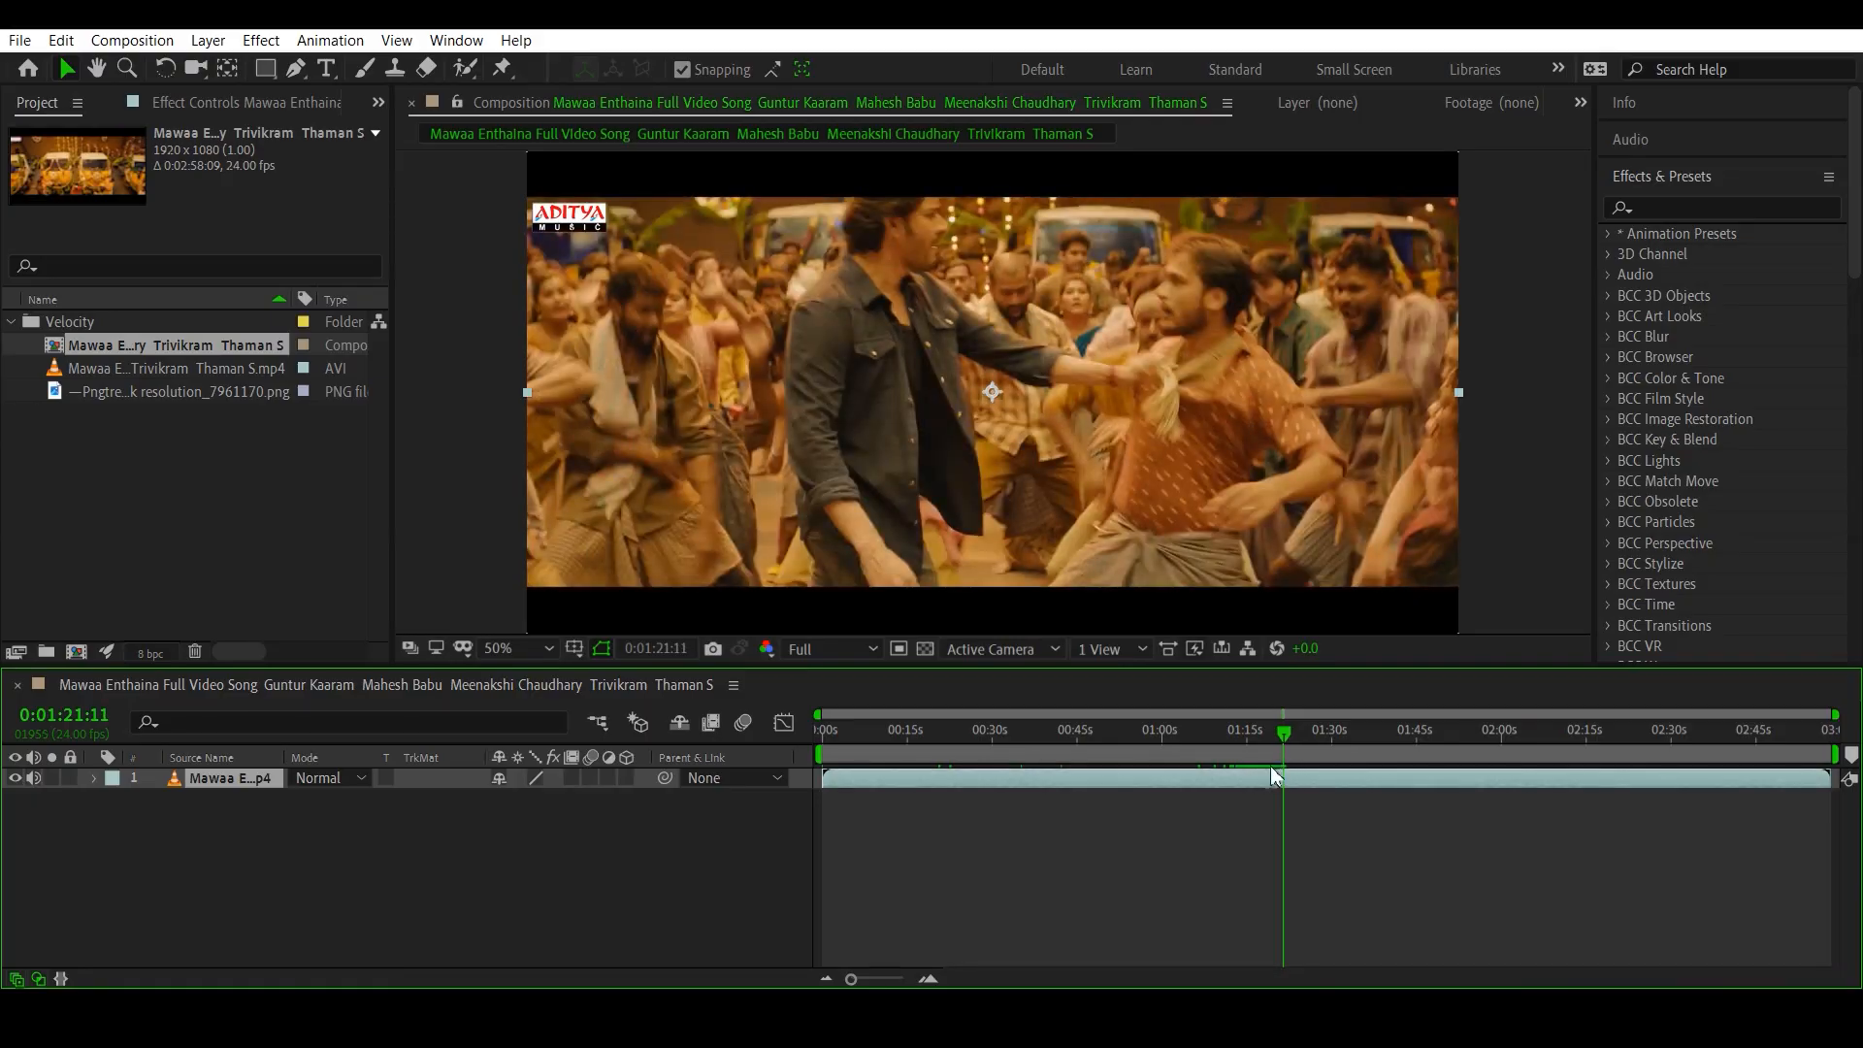
pyautogui.hotkey('alt', '[')
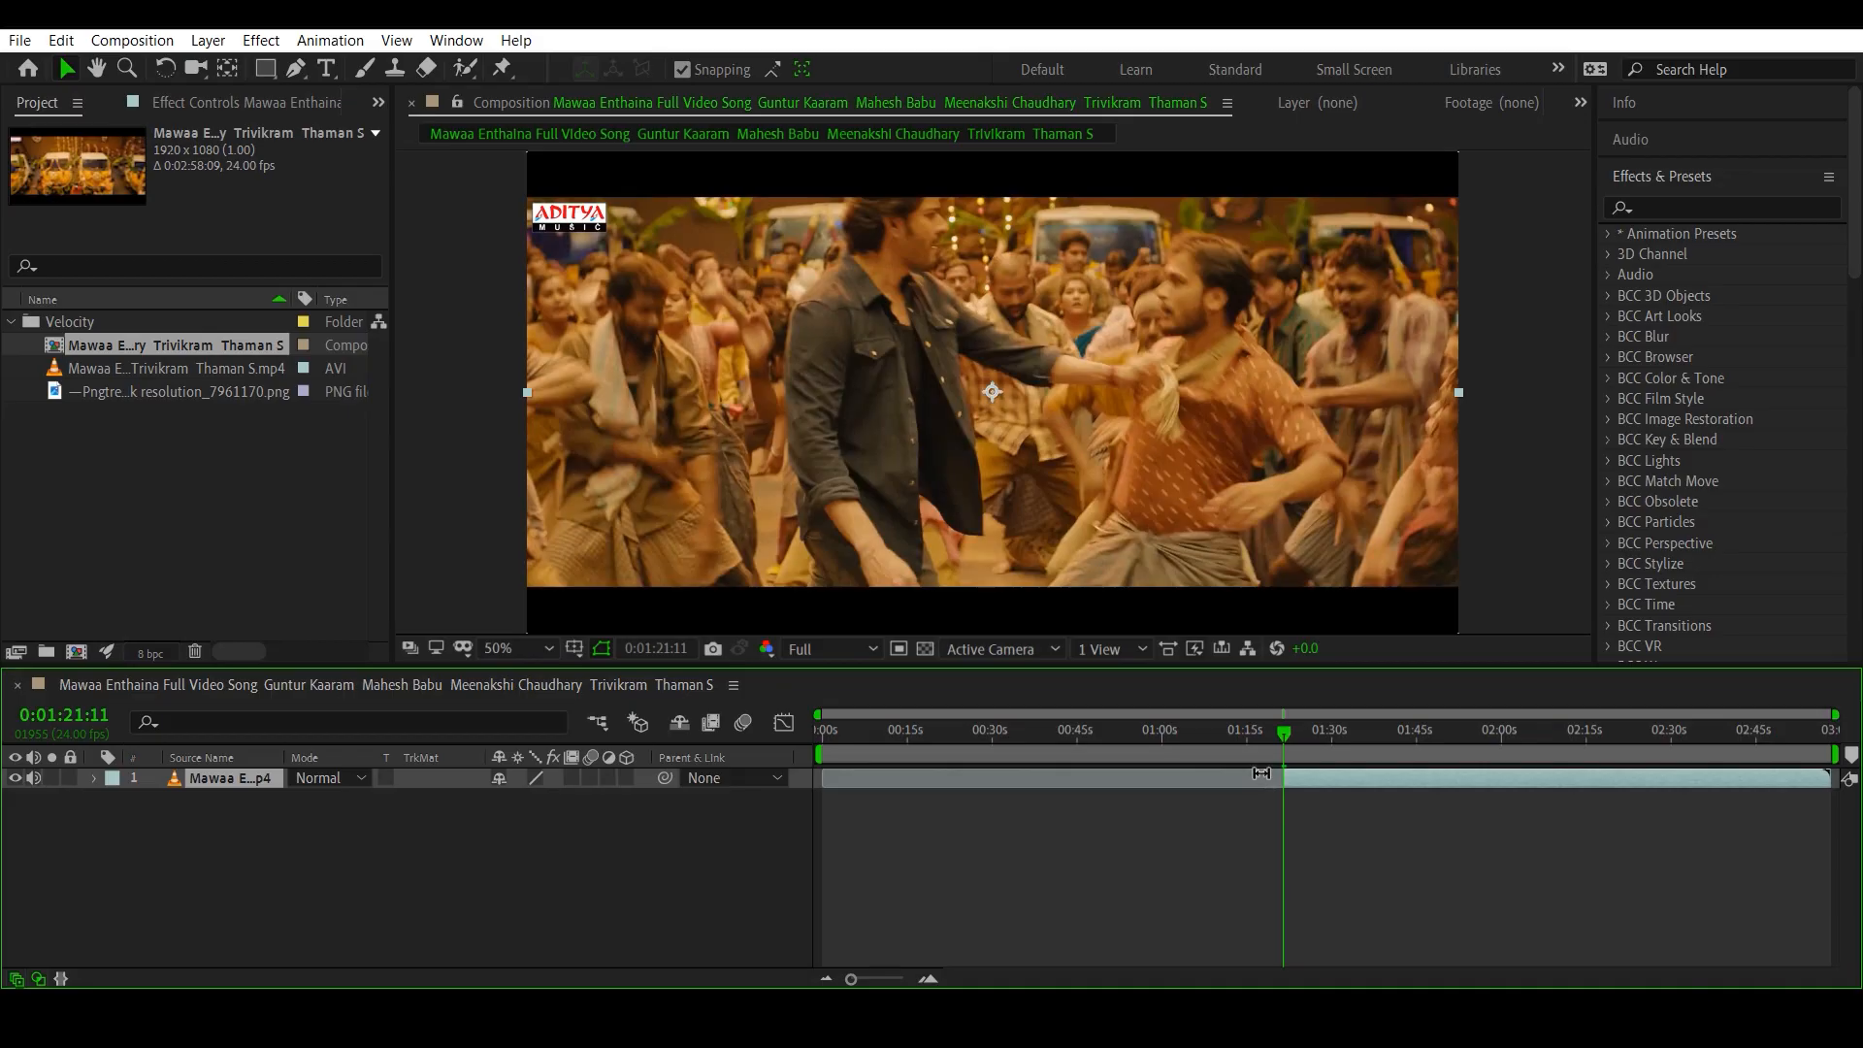
pyautogui.moveTo(1325, 777); pyautogui.dragTo(888, 806)
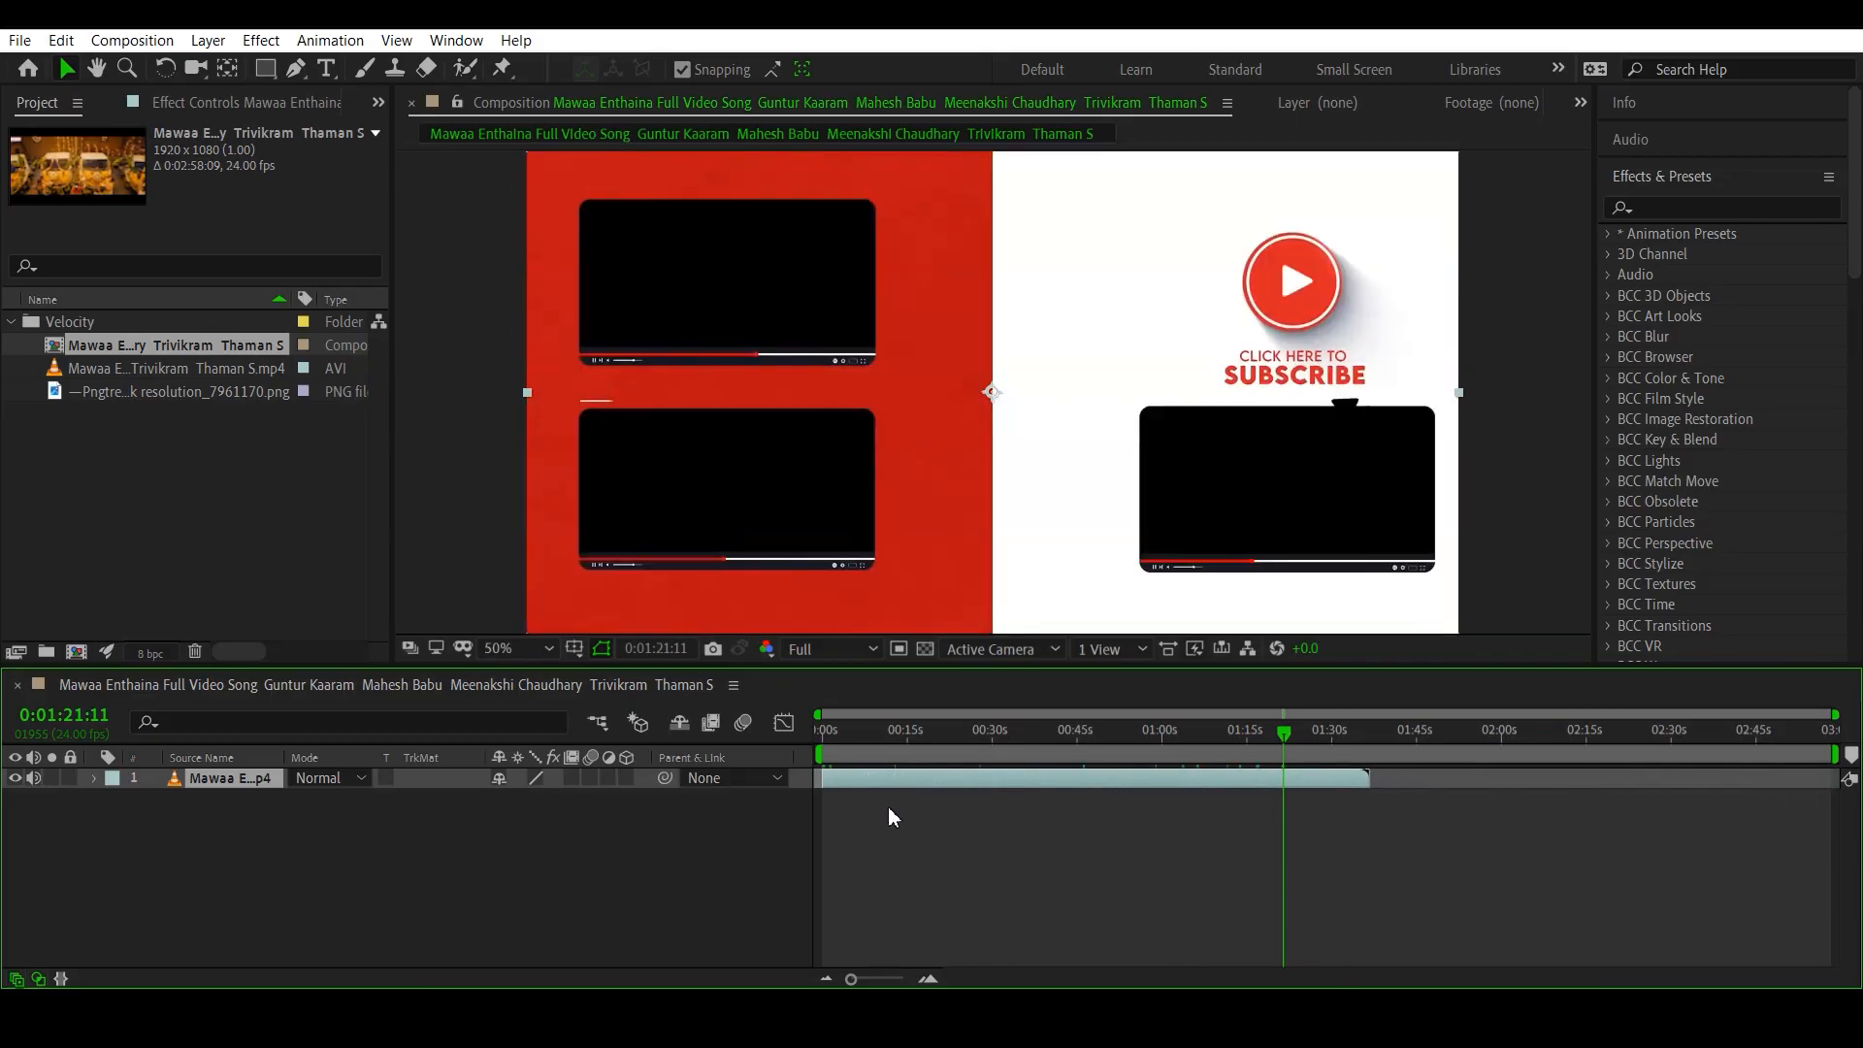
# - Trim the end of the video layer at 0:00:15:05
pyautogui.click(844, 733)
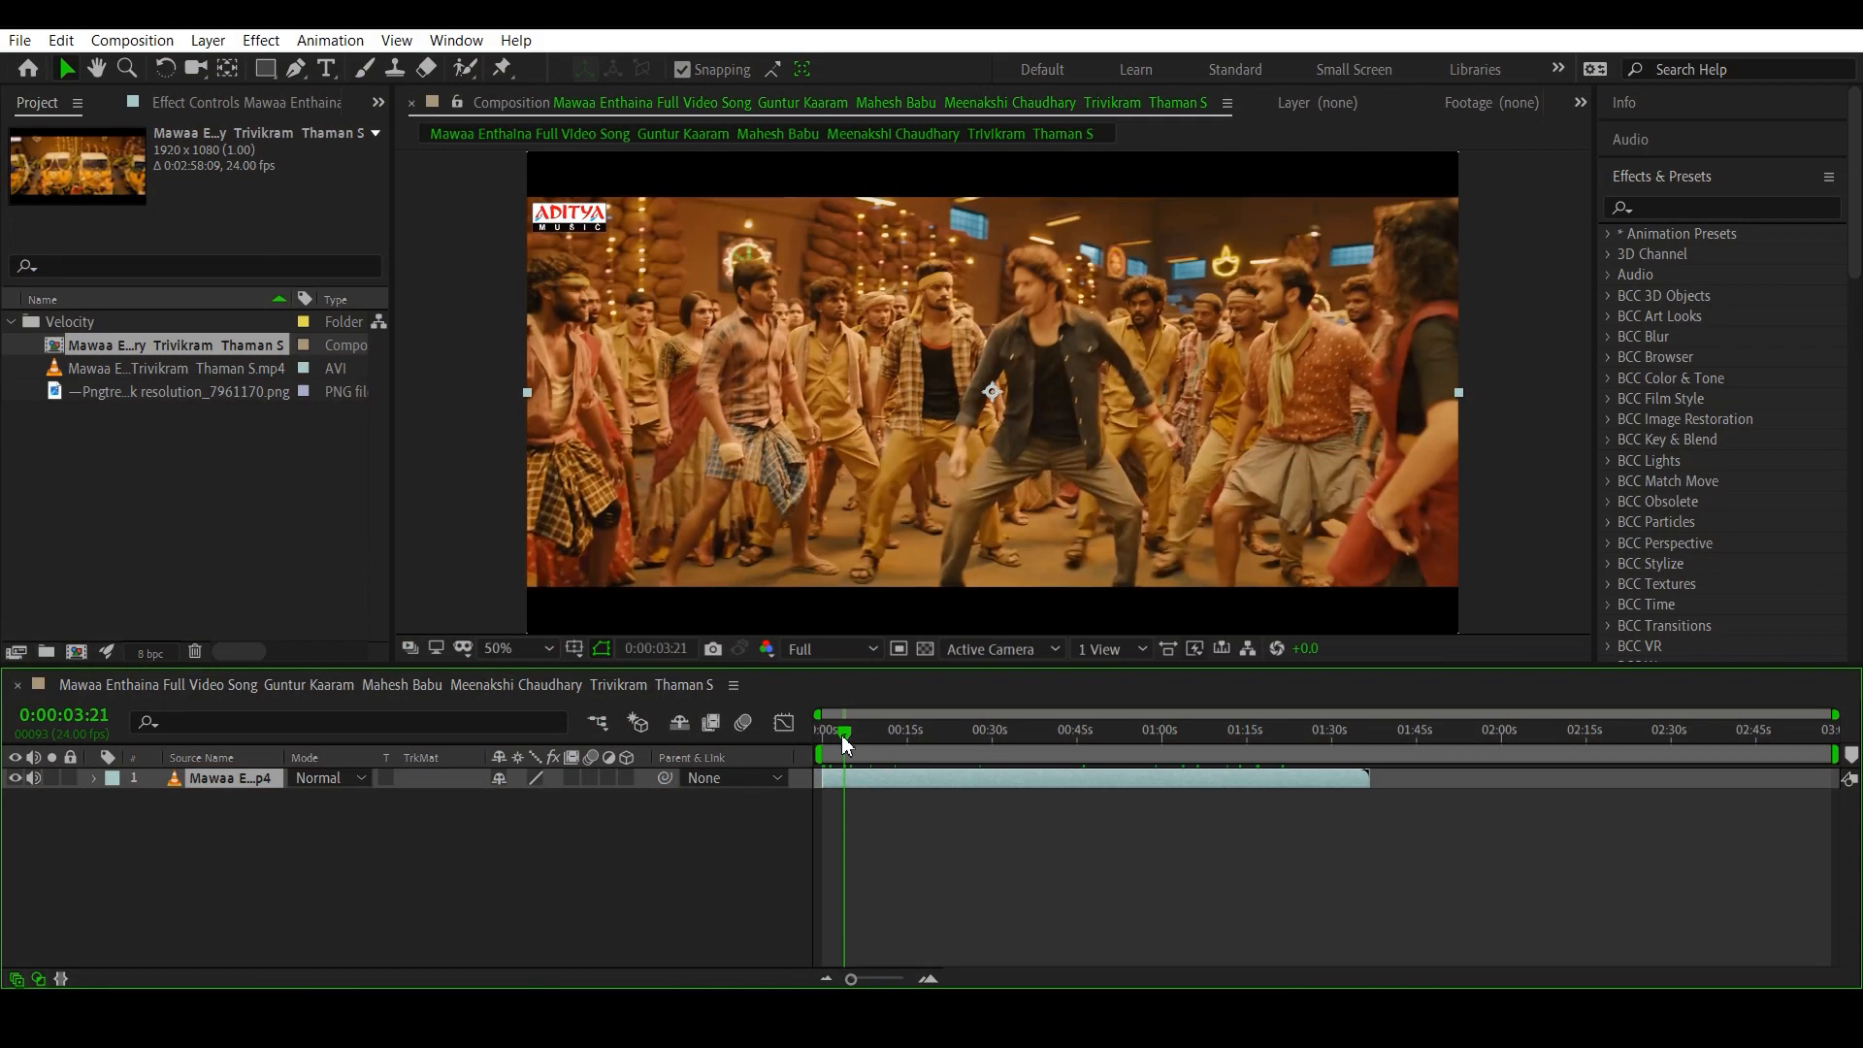
pyautogui.click(895, 733)
pyautogui.moveTo(898, 735); pyautogui.dragTo(907, 737)
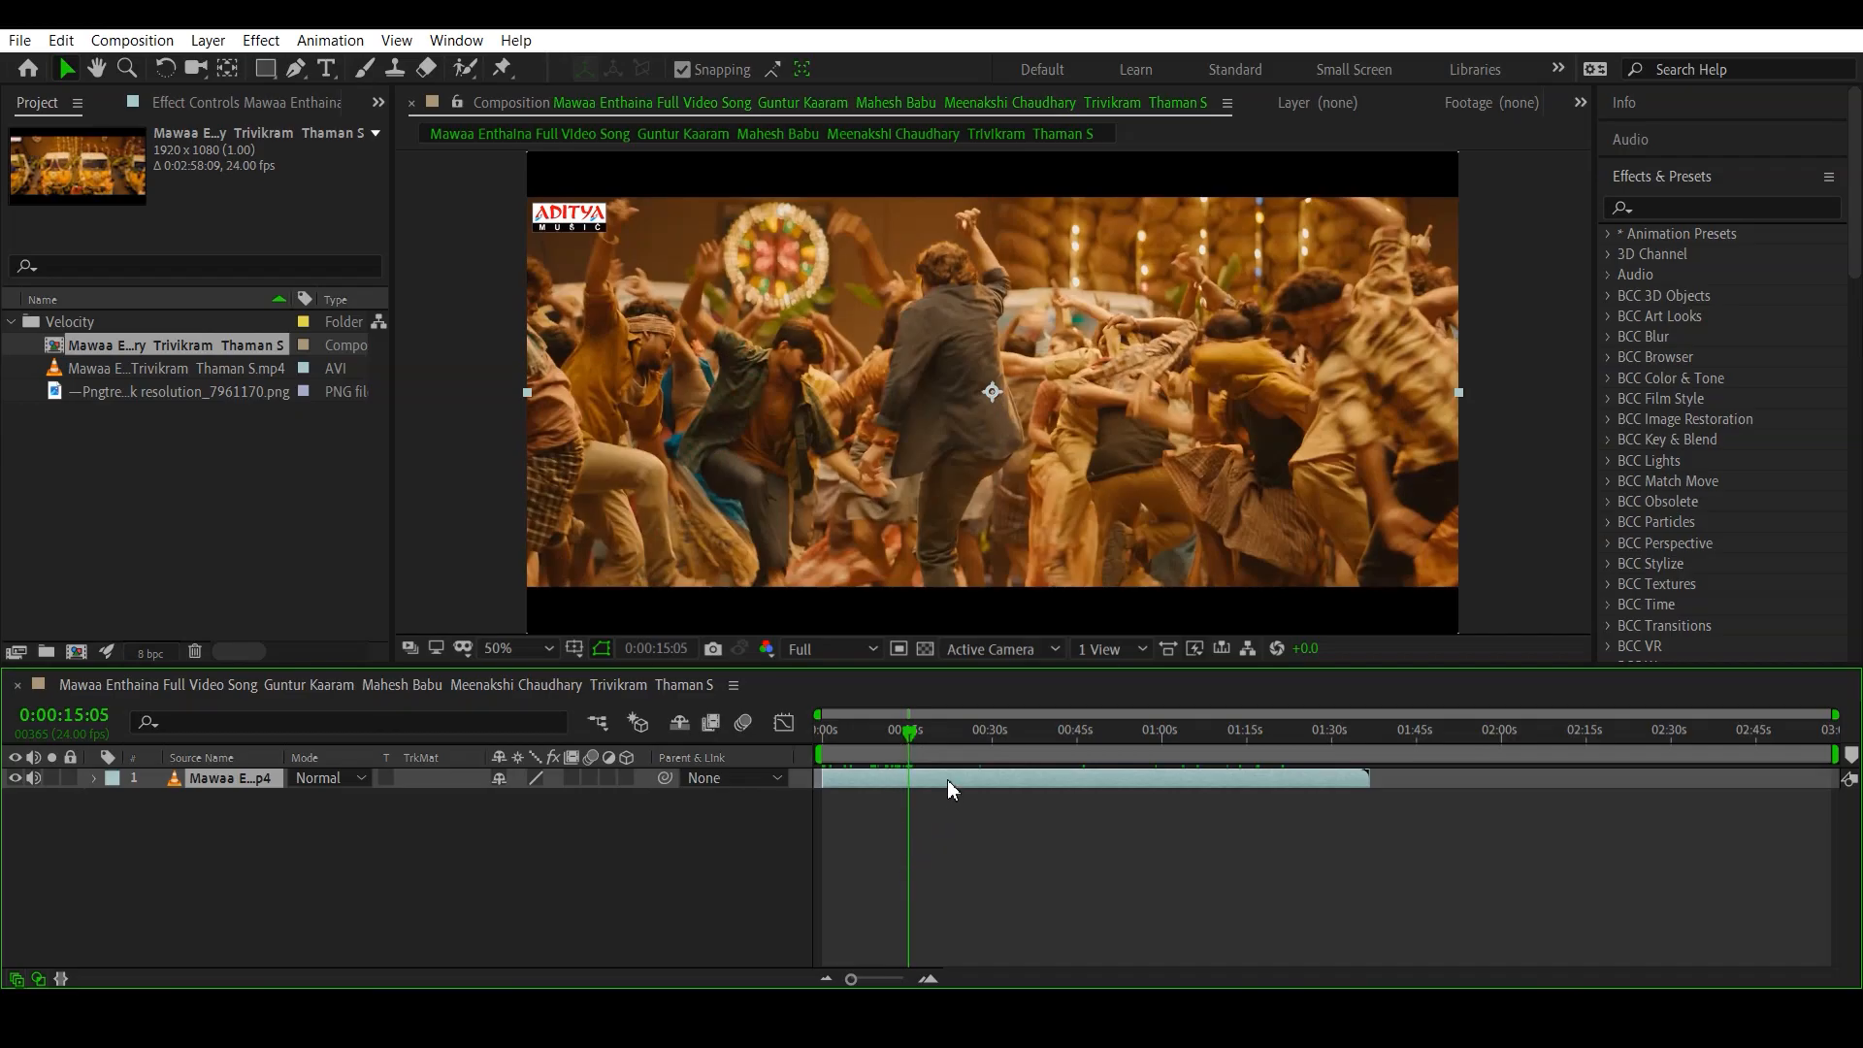
pyautogui.hotkey('alt', ']')
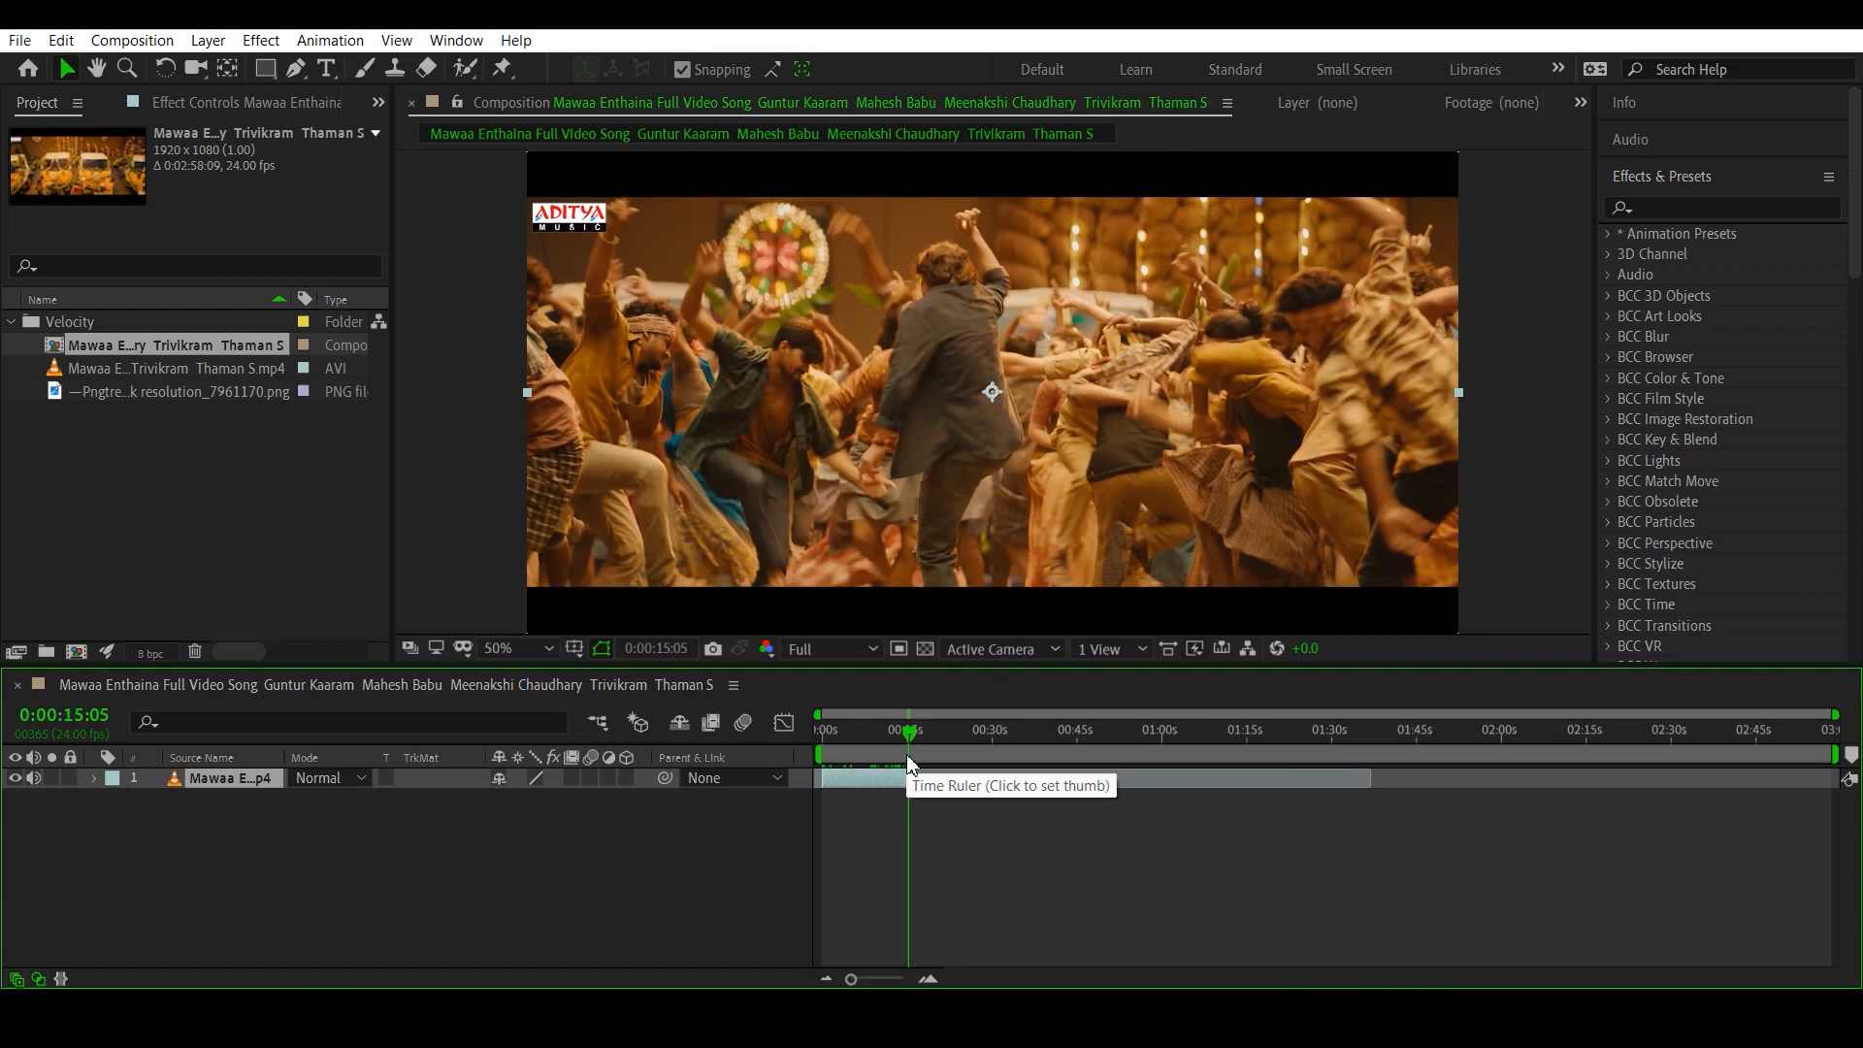
# - End the work area at 0:00:15:05 and trim the composition to the work area
pyautogui.press('n')
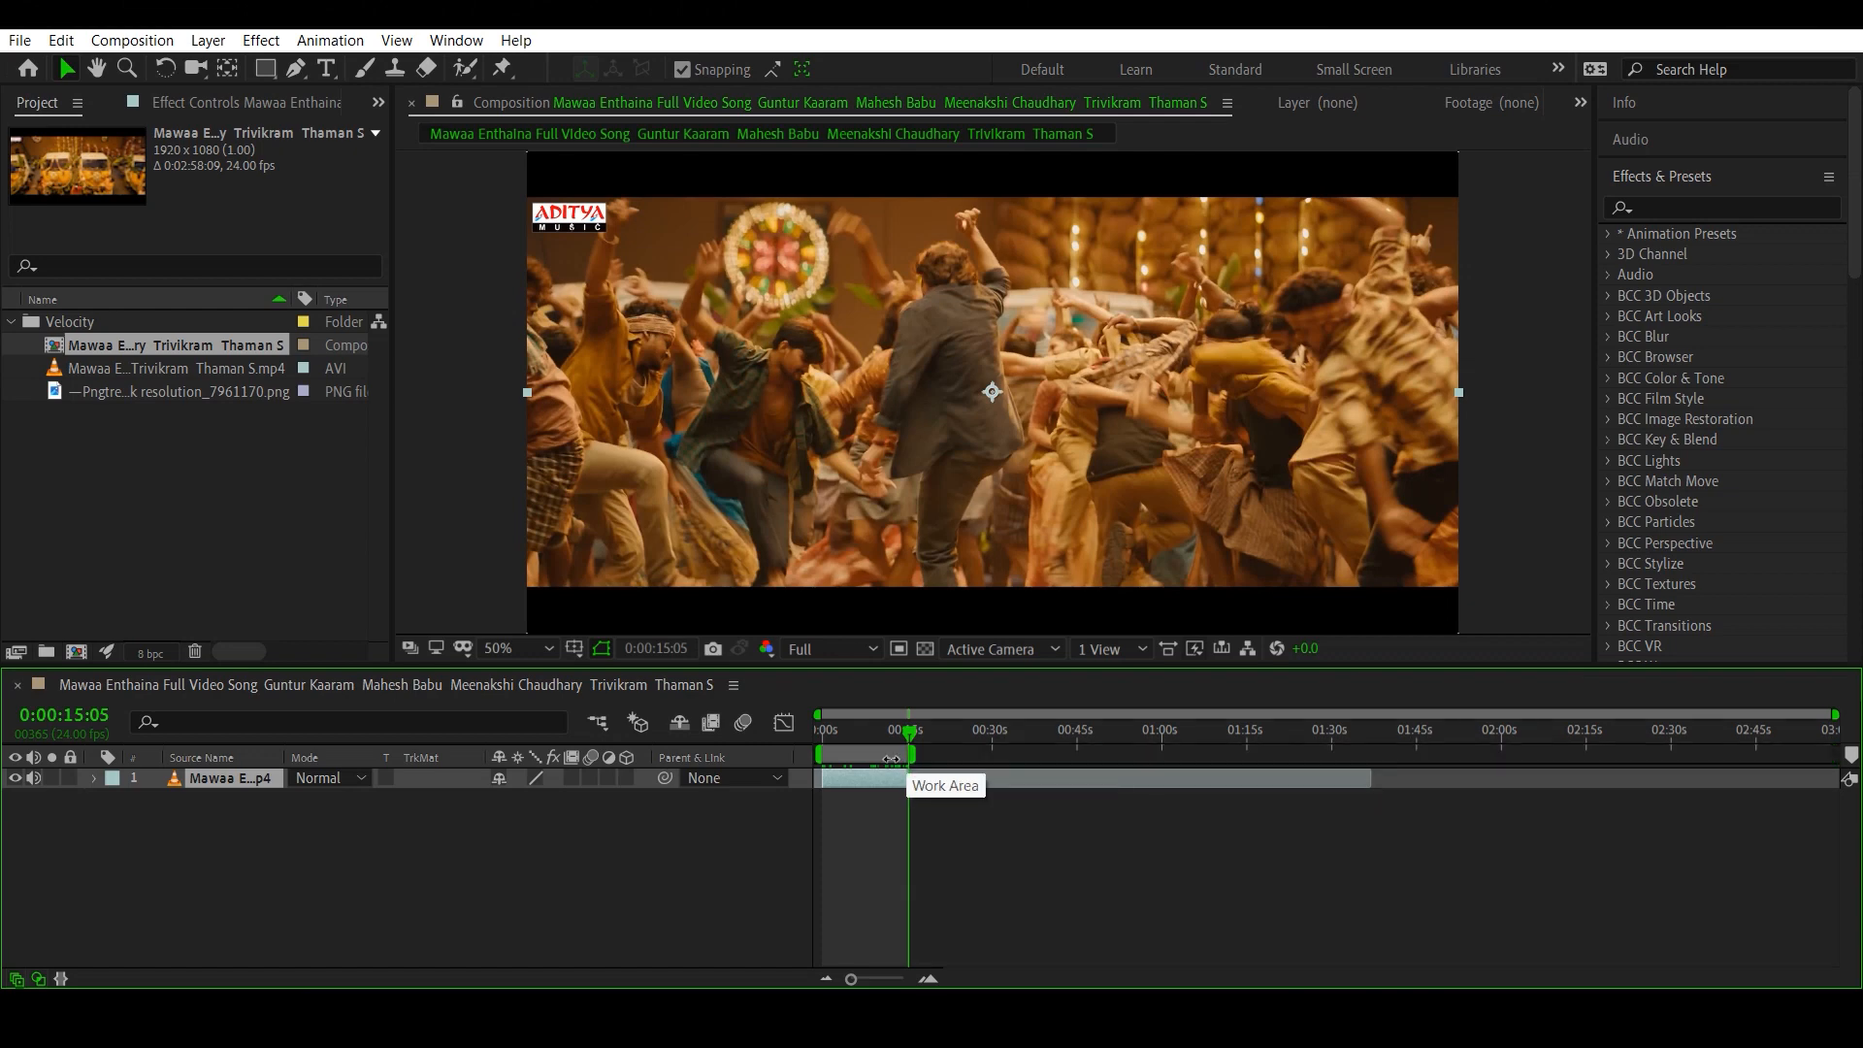
pyautogui.rightClick(890, 759)
pyautogui.click(974, 821)
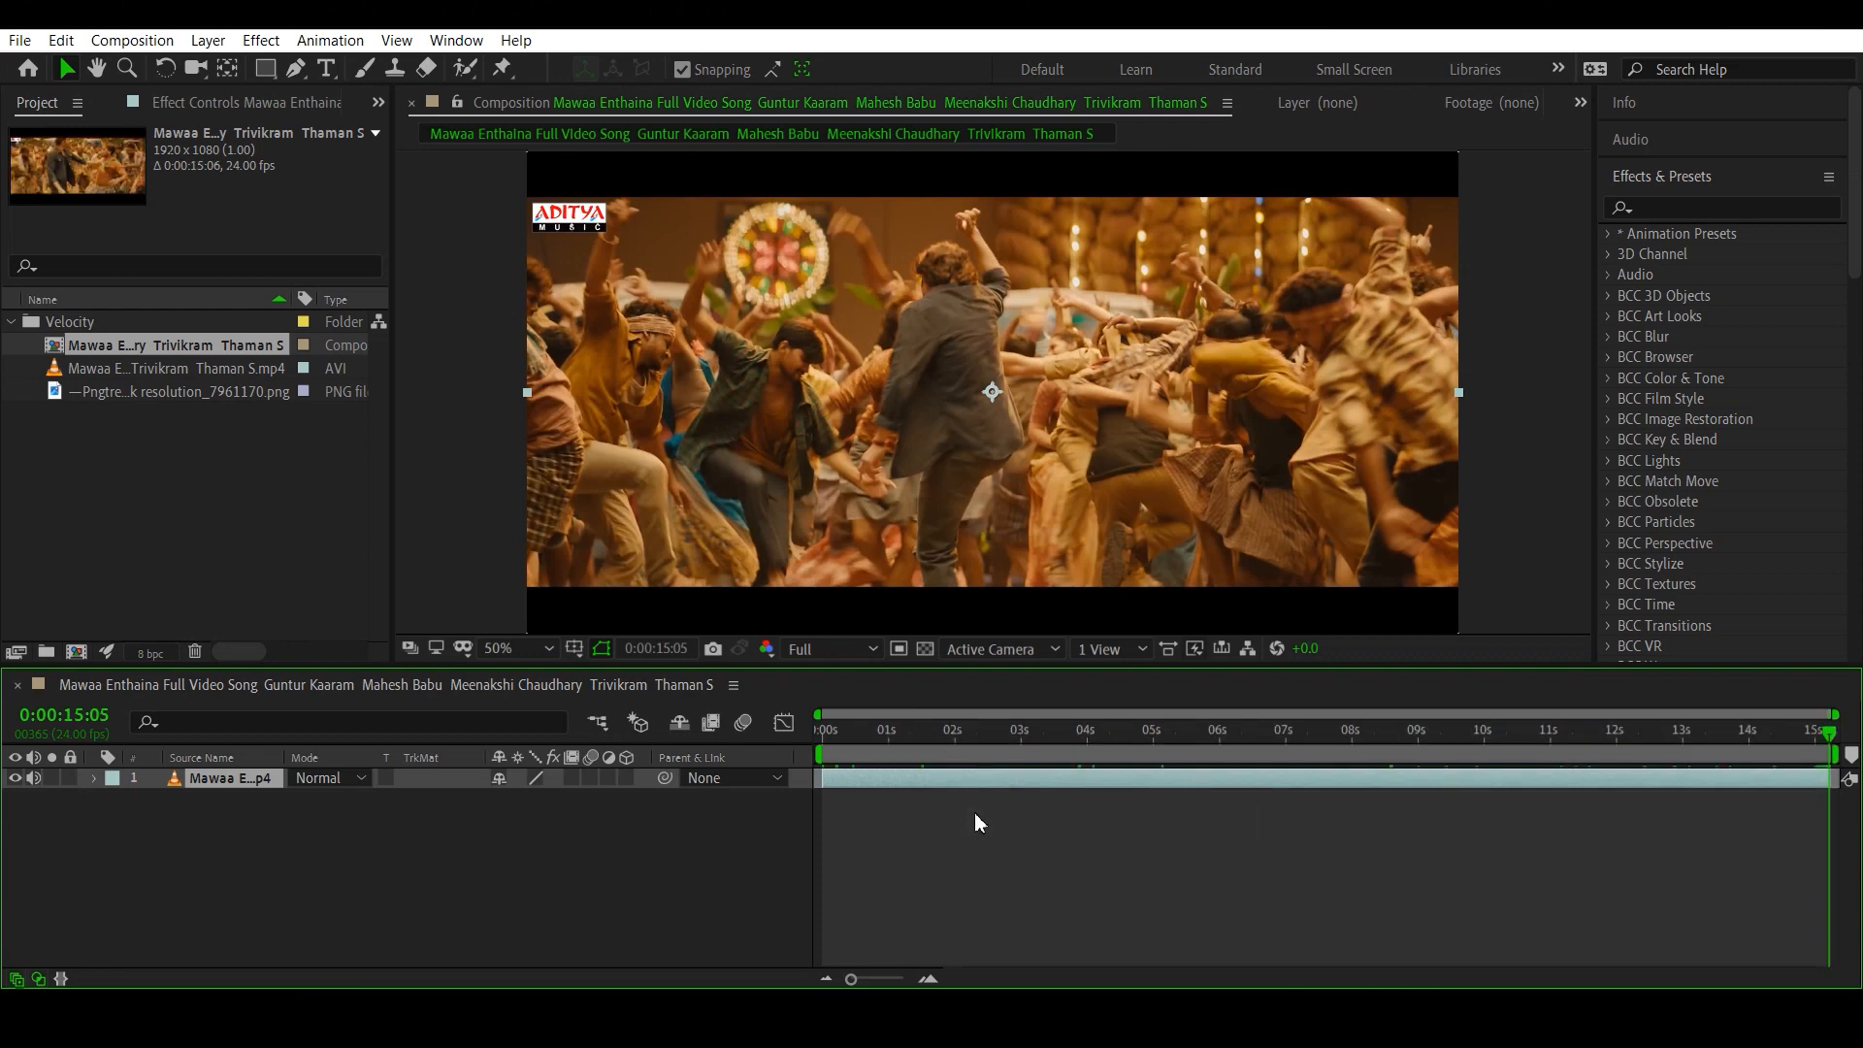
# - Split the video layer at 0:00:08:05 and again at 0:00:09:12
pyautogui.moveTo(875, 734); pyautogui.dragTo(1107, 753)
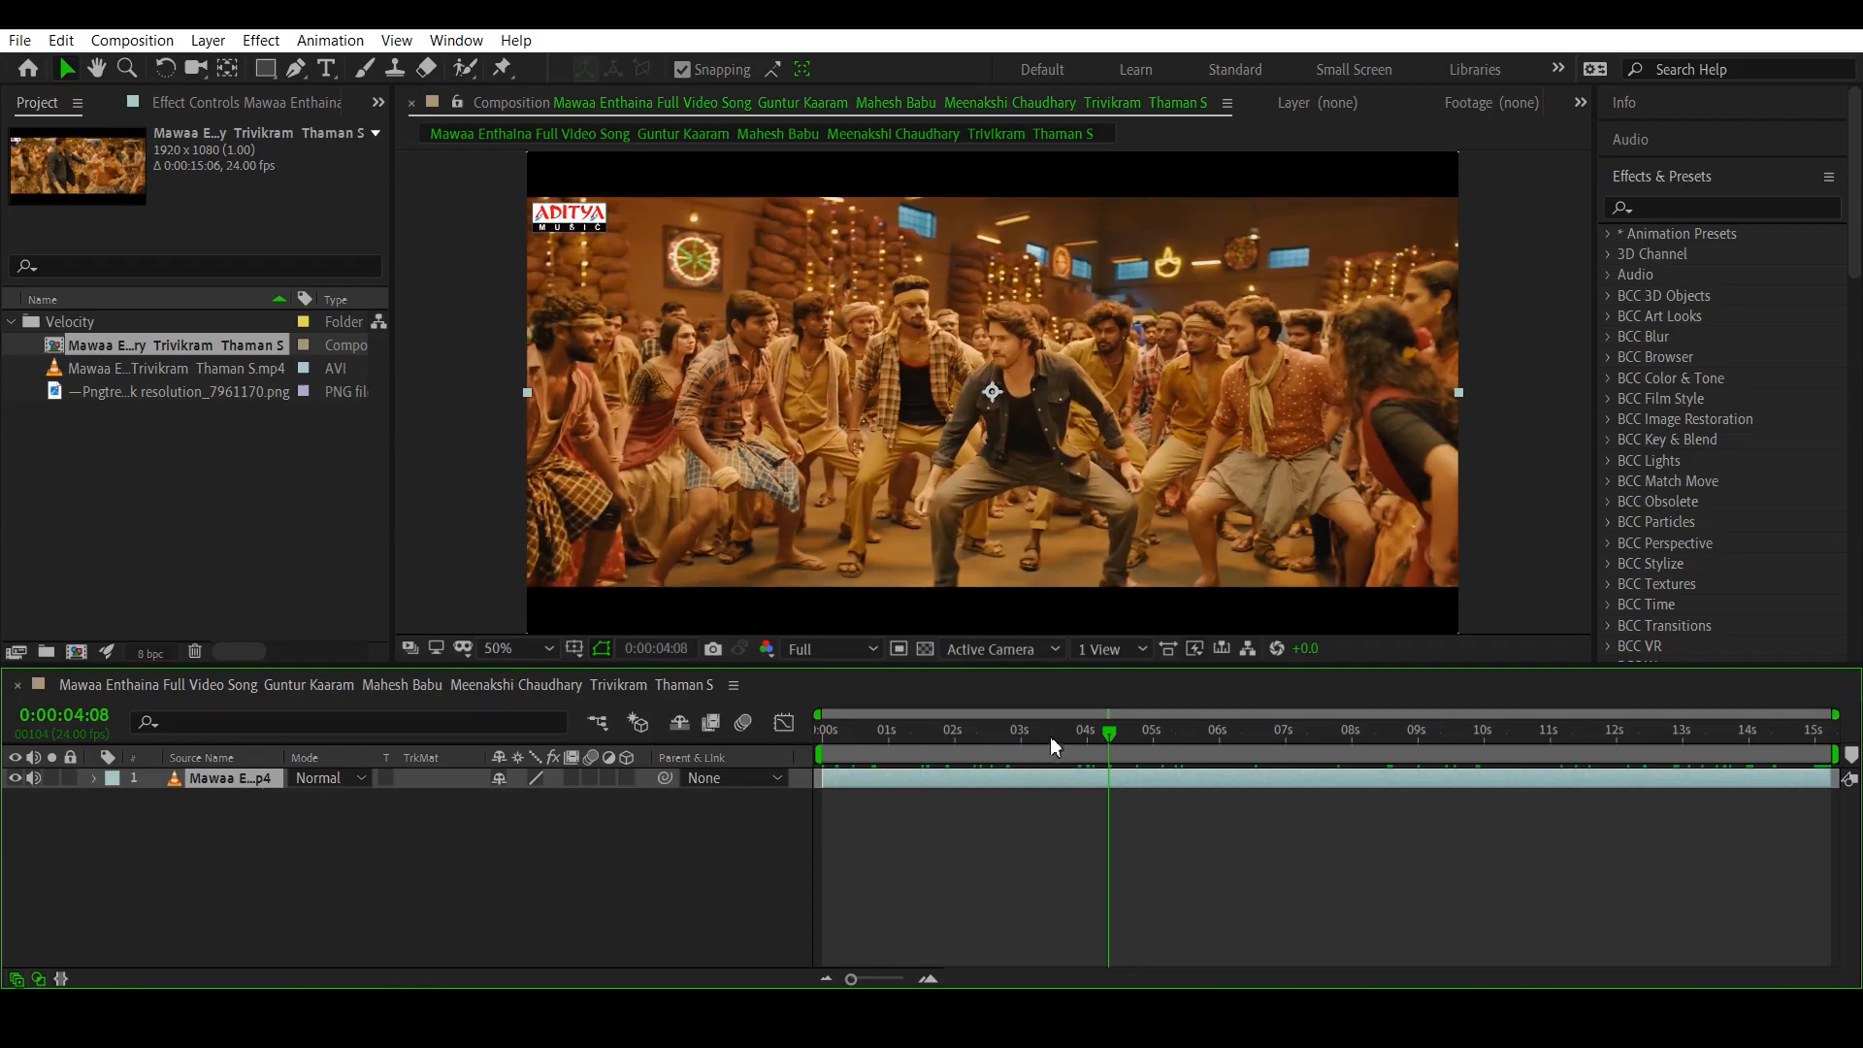
pyautogui.moveTo(1050, 736); pyautogui.dragTo(1465, 766)
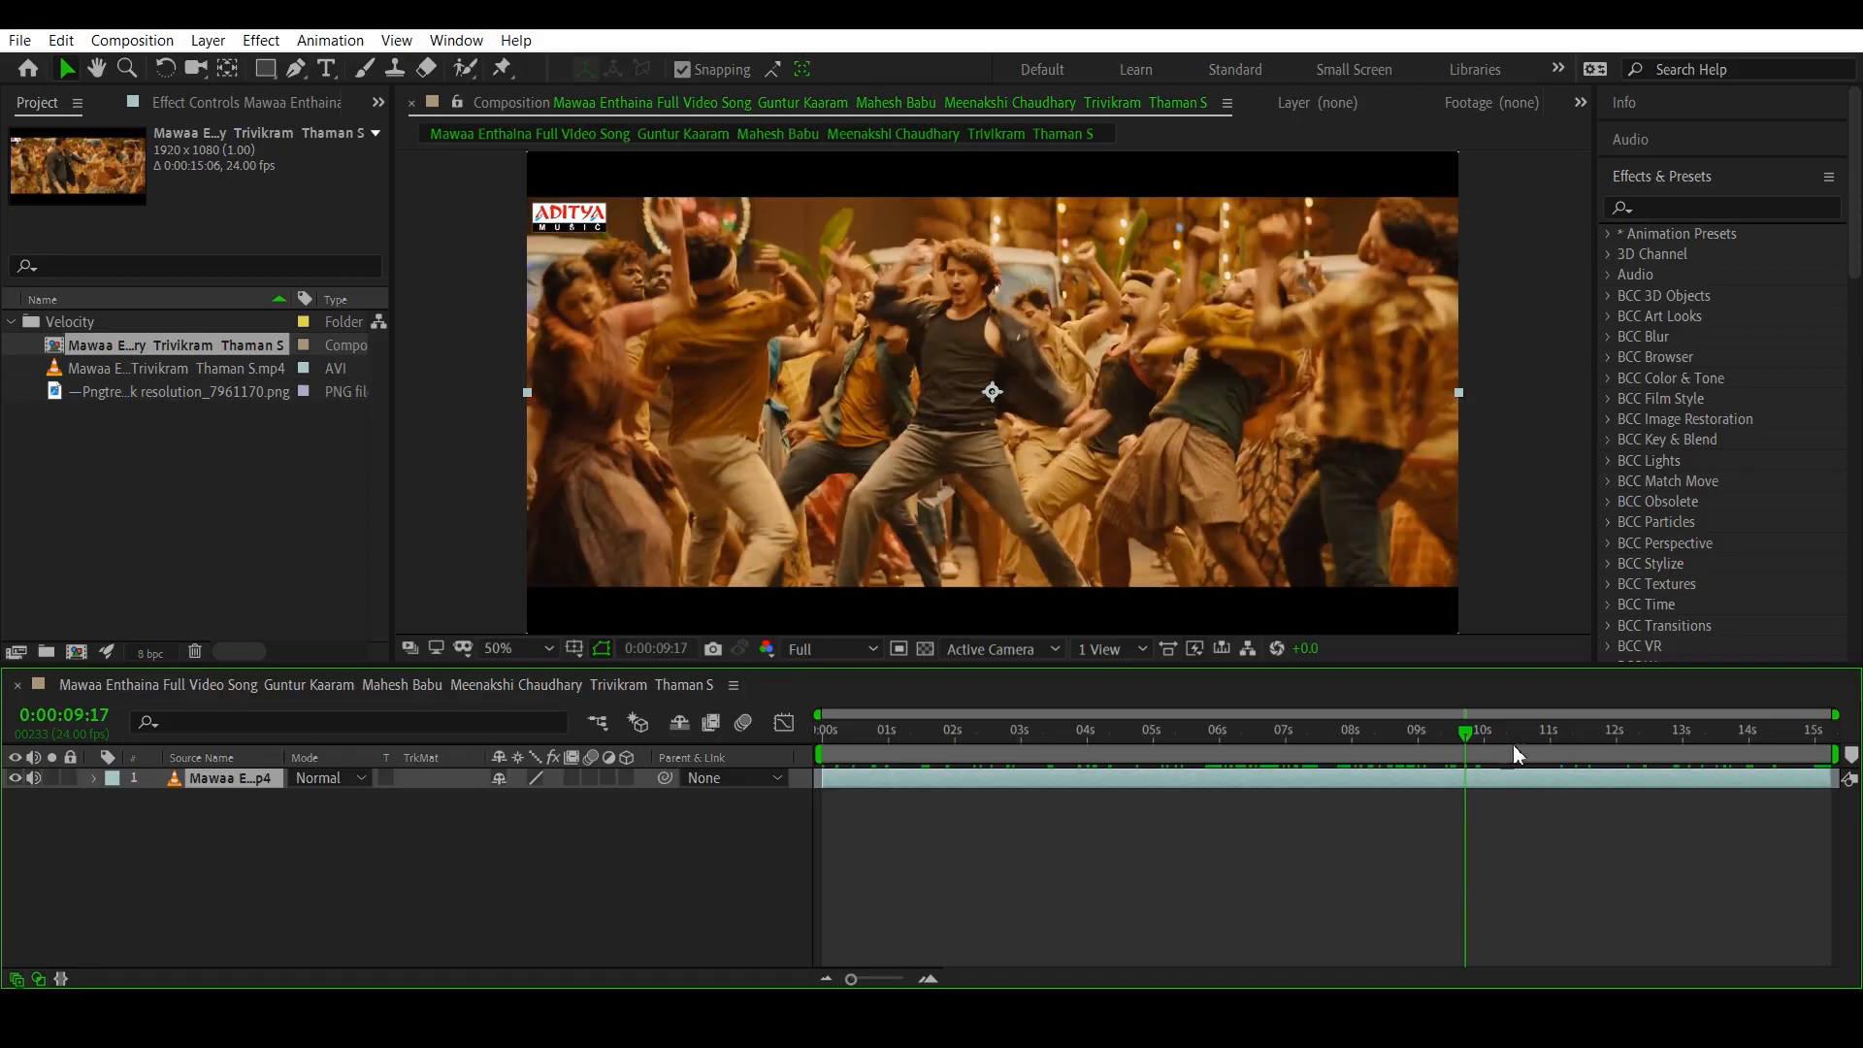
pyautogui.moveTo(1468, 732); pyautogui.dragTo(1366, 741)
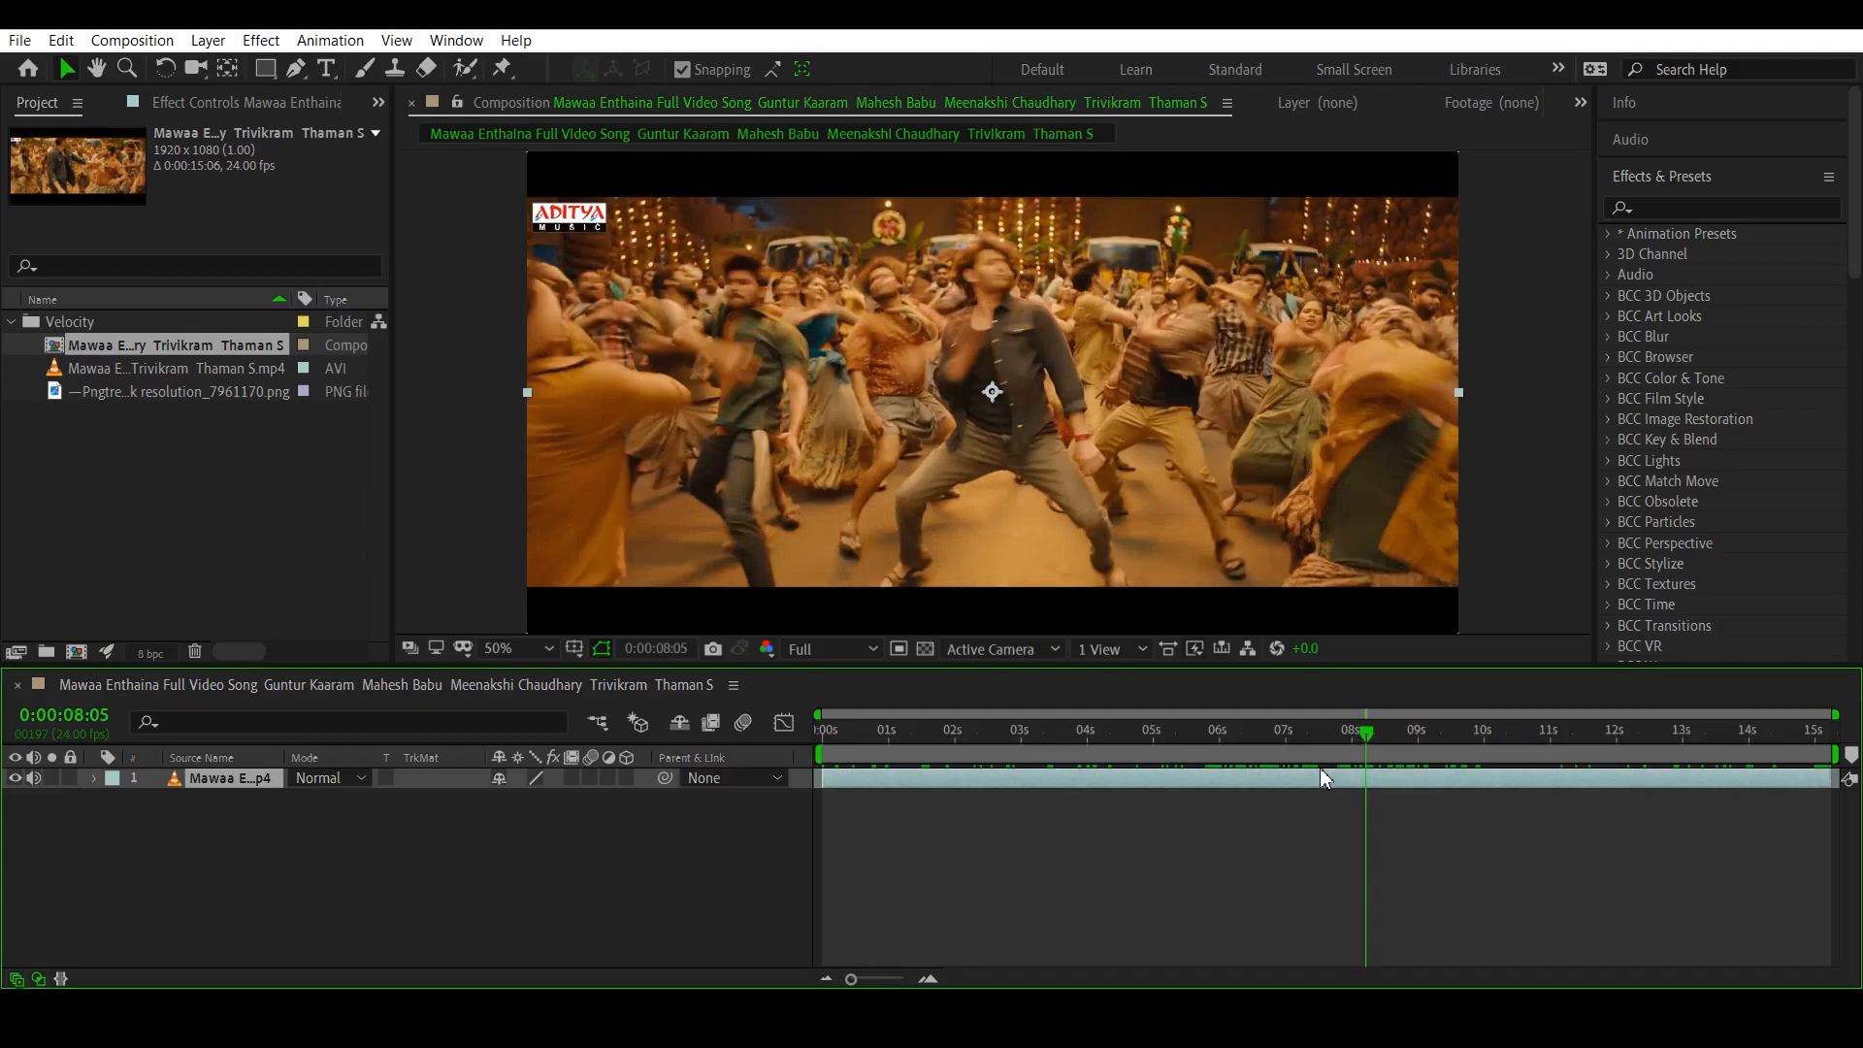
pyautogui.hotkey('ctrl', 'shift', 'd')
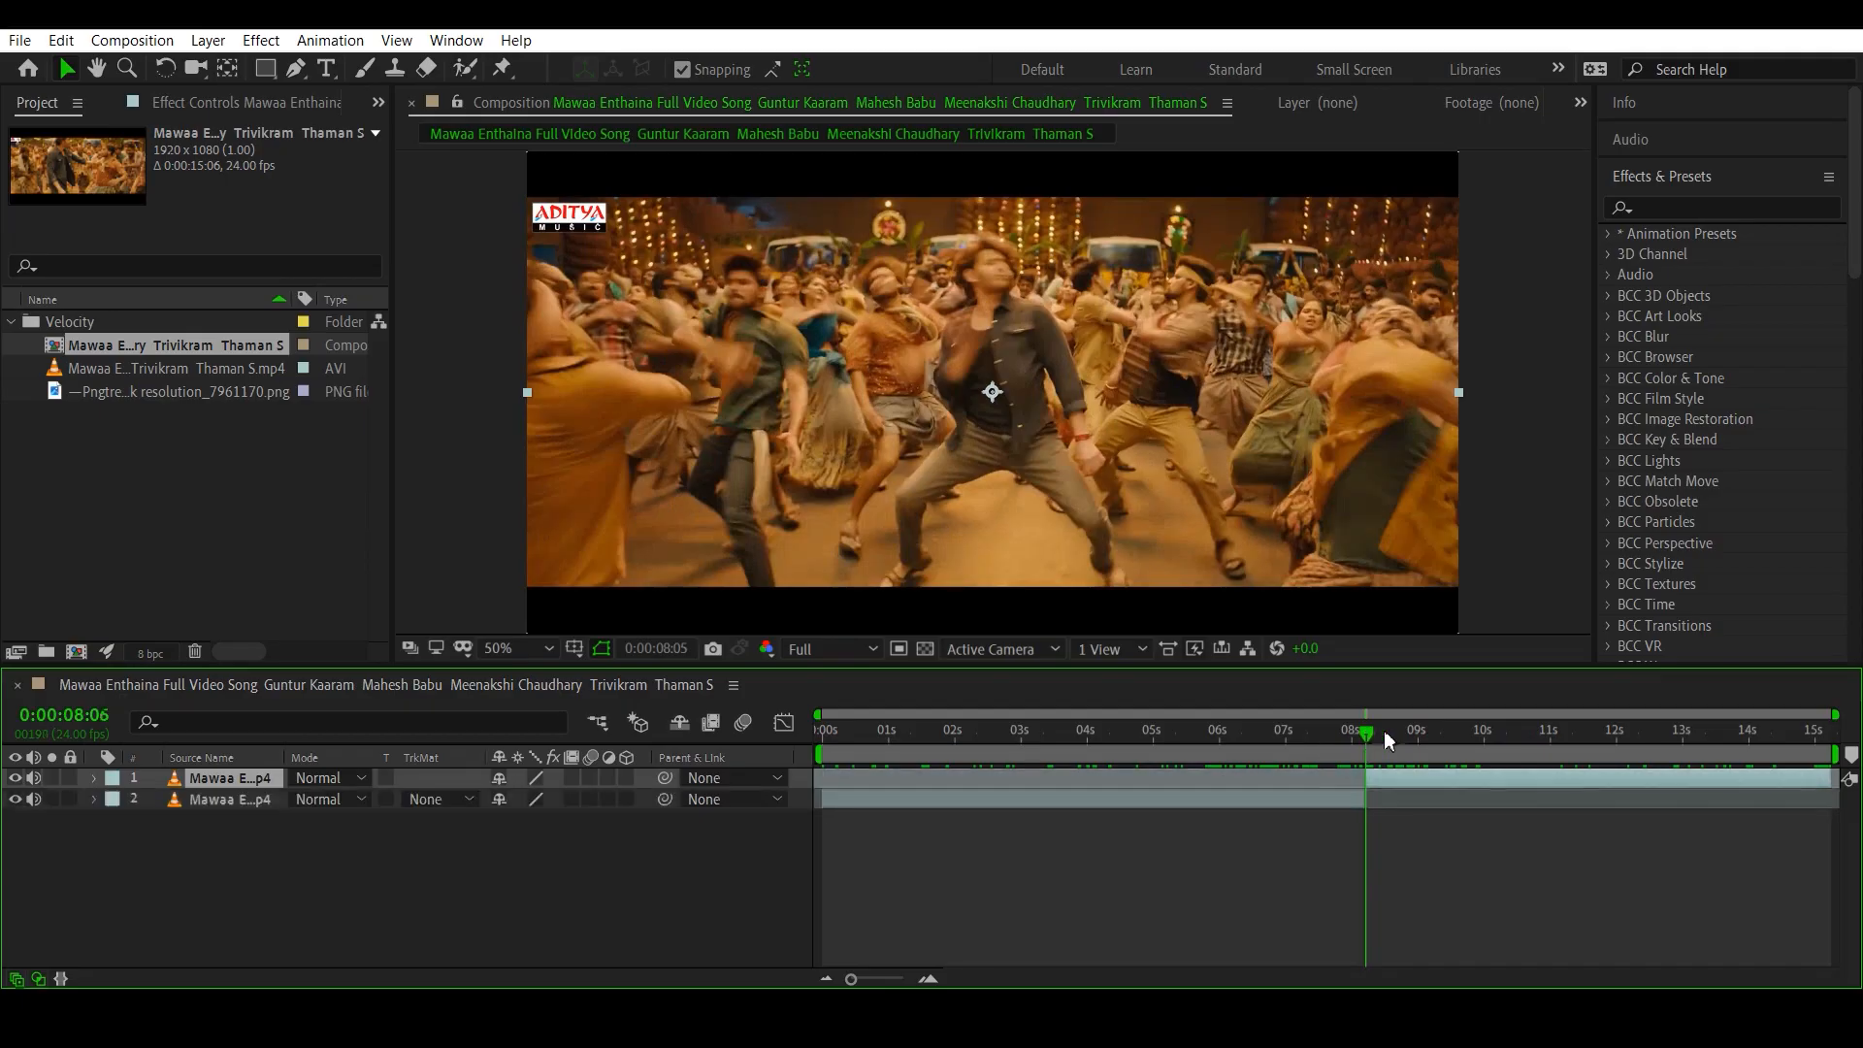
pyautogui.click(1450, 730)
pyautogui.hotkey('ctrl', 'shift', 'd')
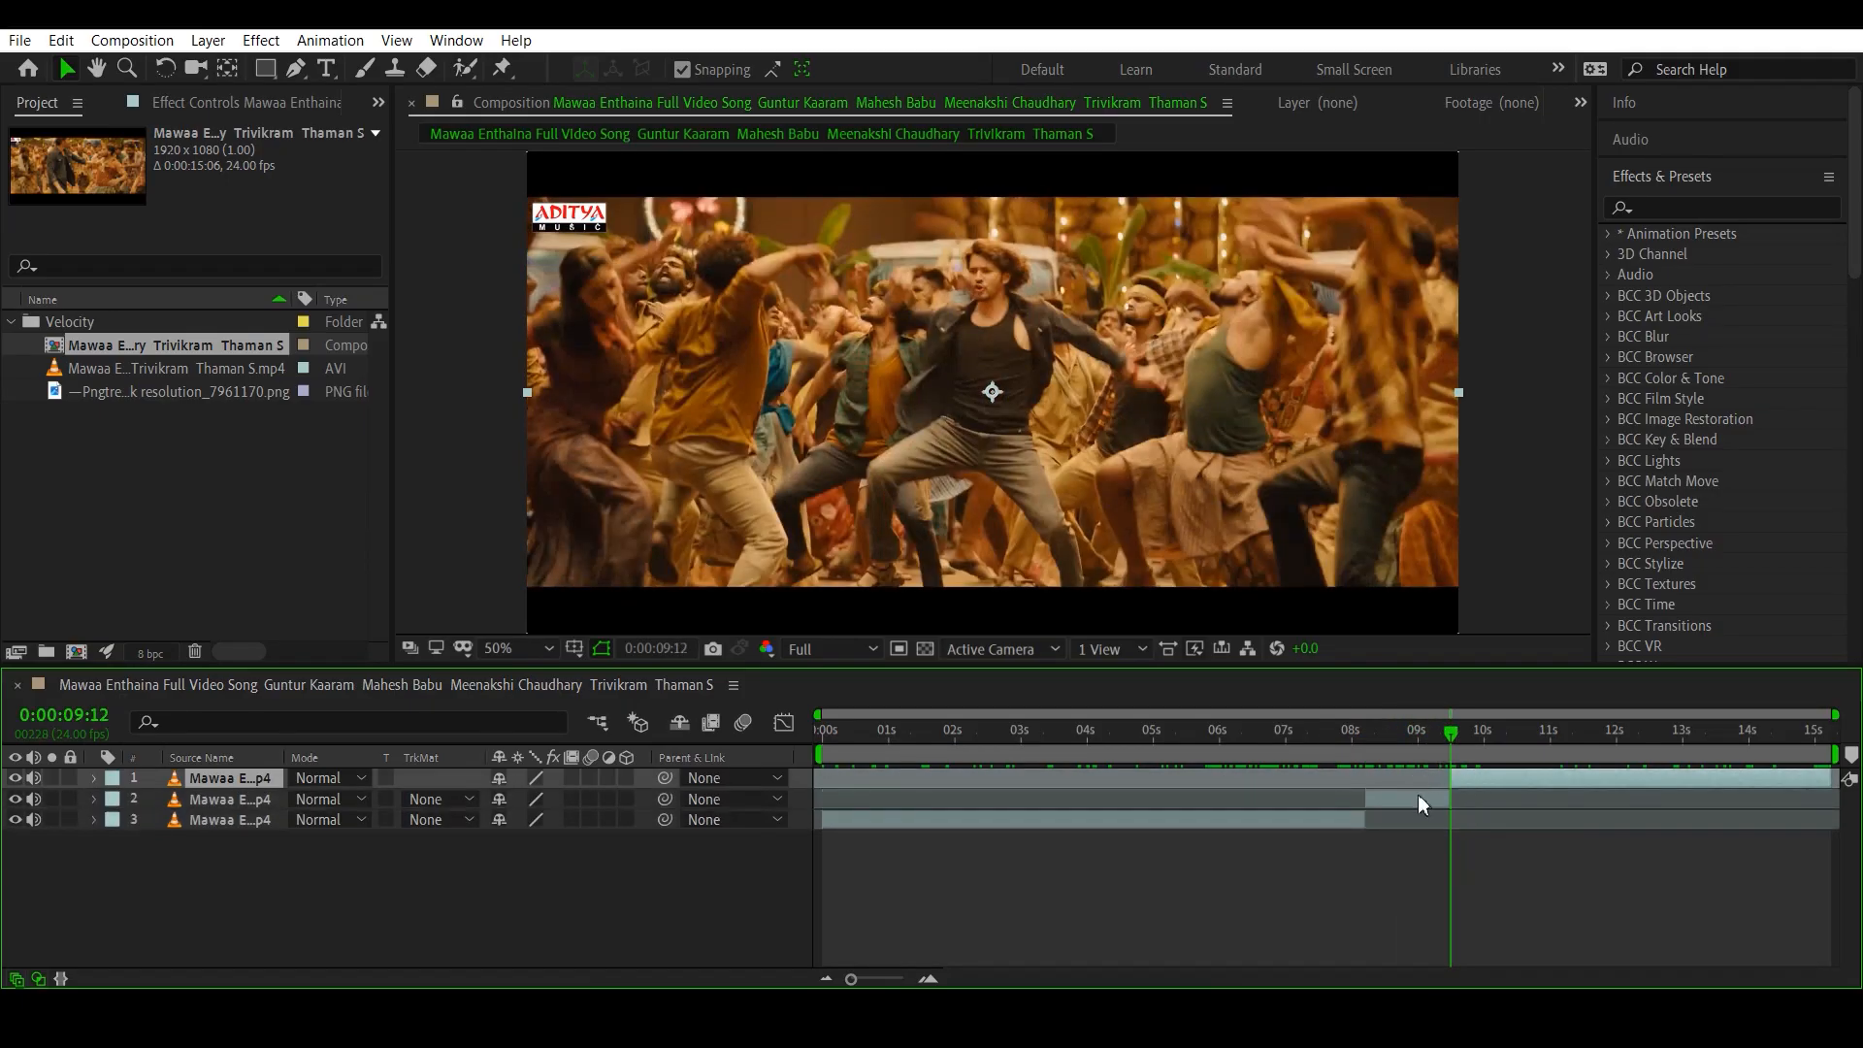
# - Delete the short piece between the two splits and slide the last clip back to close the gap
pyautogui.click(1418, 798)
pyautogui.press('Delete')
pyautogui.moveTo(1475, 780); pyautogui.dragTo(1417, 786)
pyautogui.moveTo(1399, 788); pyautogui.dragTo(1476, 747)
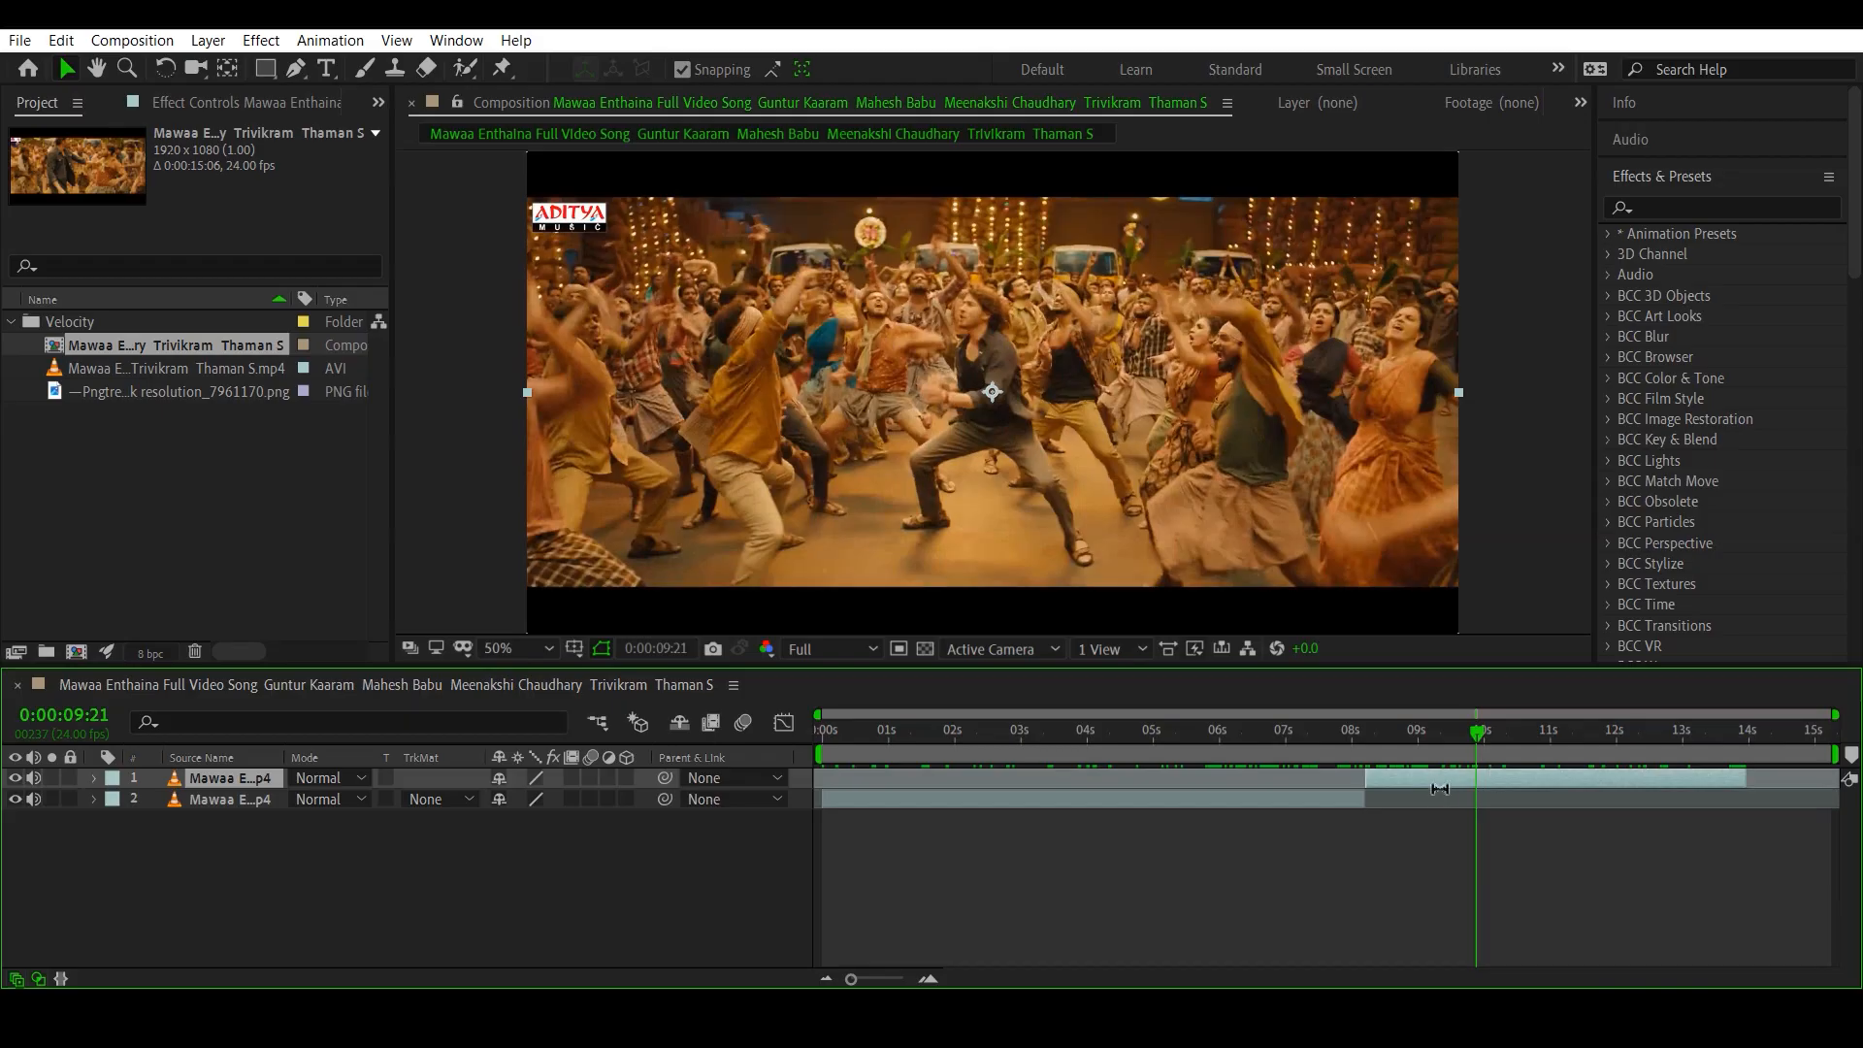
# - Undo the clip move, the deletion and both splits to restore the single video layer
pyautogui.hotkey('ctrl', 'z')
pyautogui.moveTo(1434, 798); pyautogui.dragTo(1413, 732)
pyautogui.hotkey('ctrl', 'z')
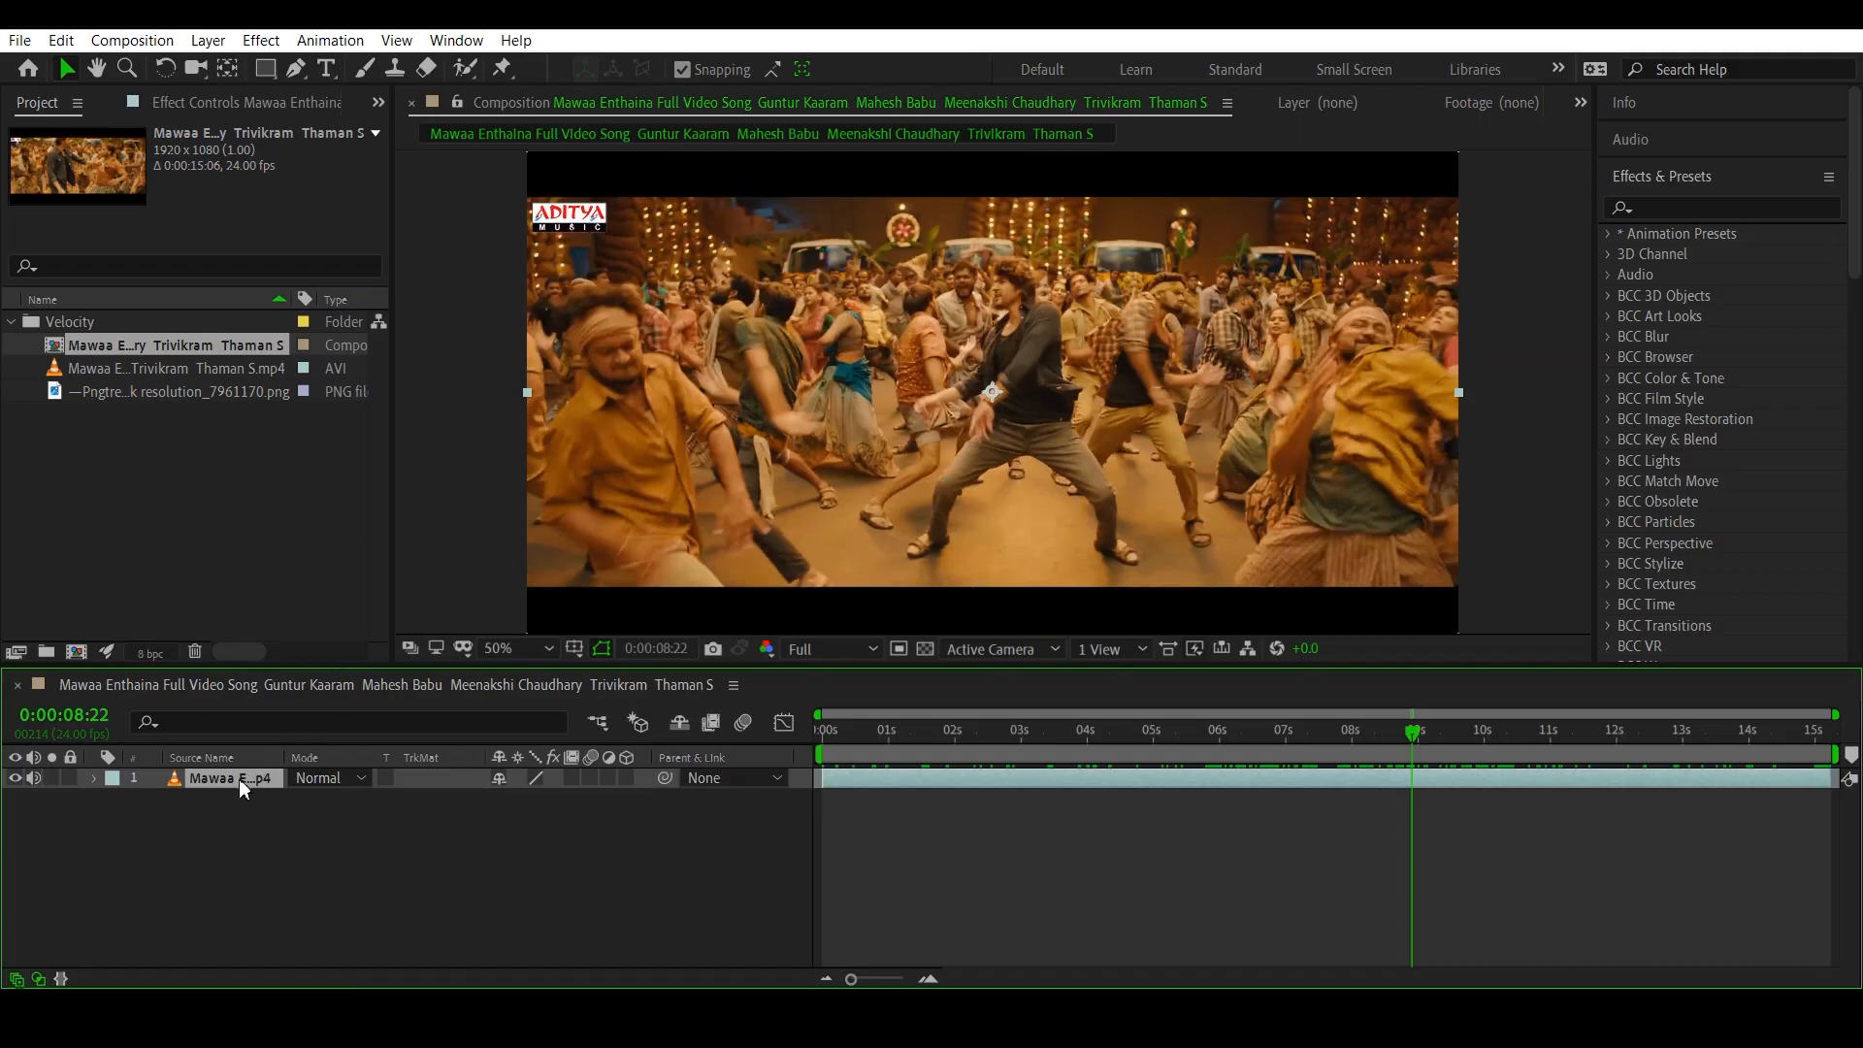
# - Set the video layer's scale to 112% and its horizontal position to 880, then collapse and deselect the layer
pyautogui.press('s')
pyautogui.moveTo(525, 797); pyautogui.dragTo(534, 797)
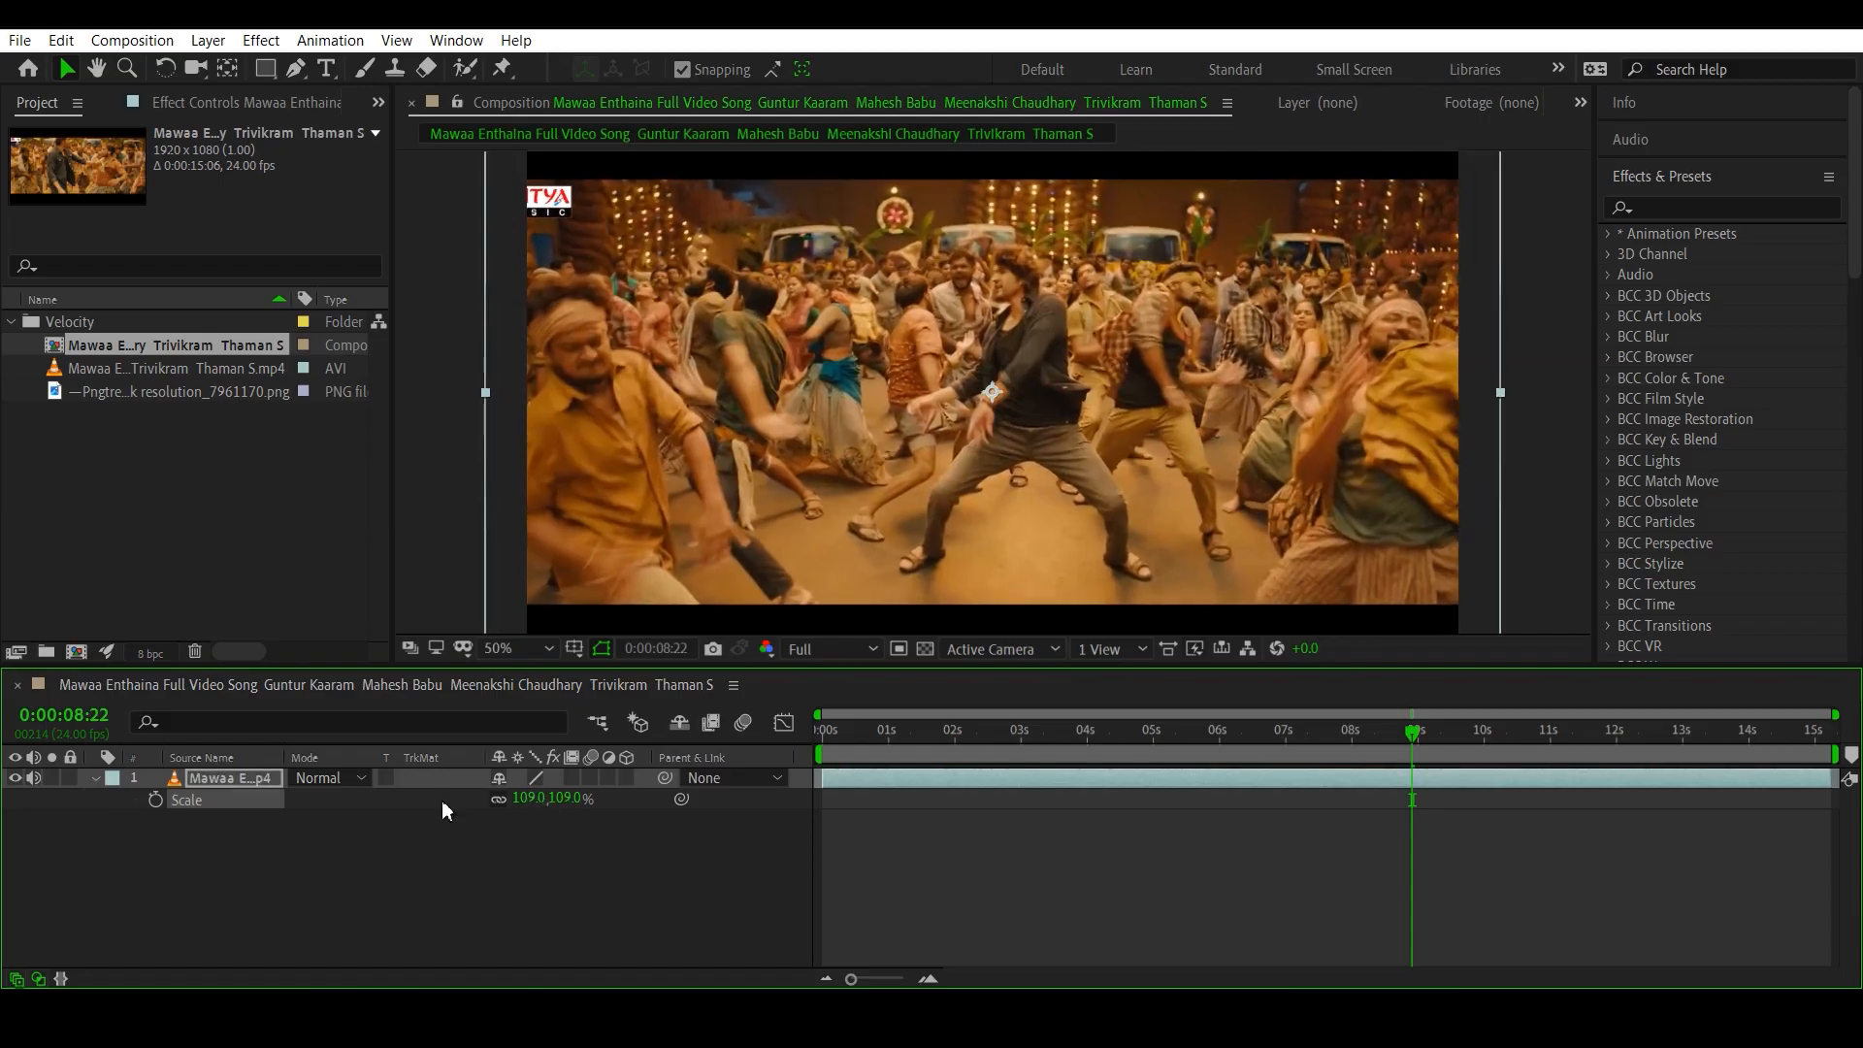
pyautogui.click(261, 773)
pyautogui.hotkey('shift', 'p')
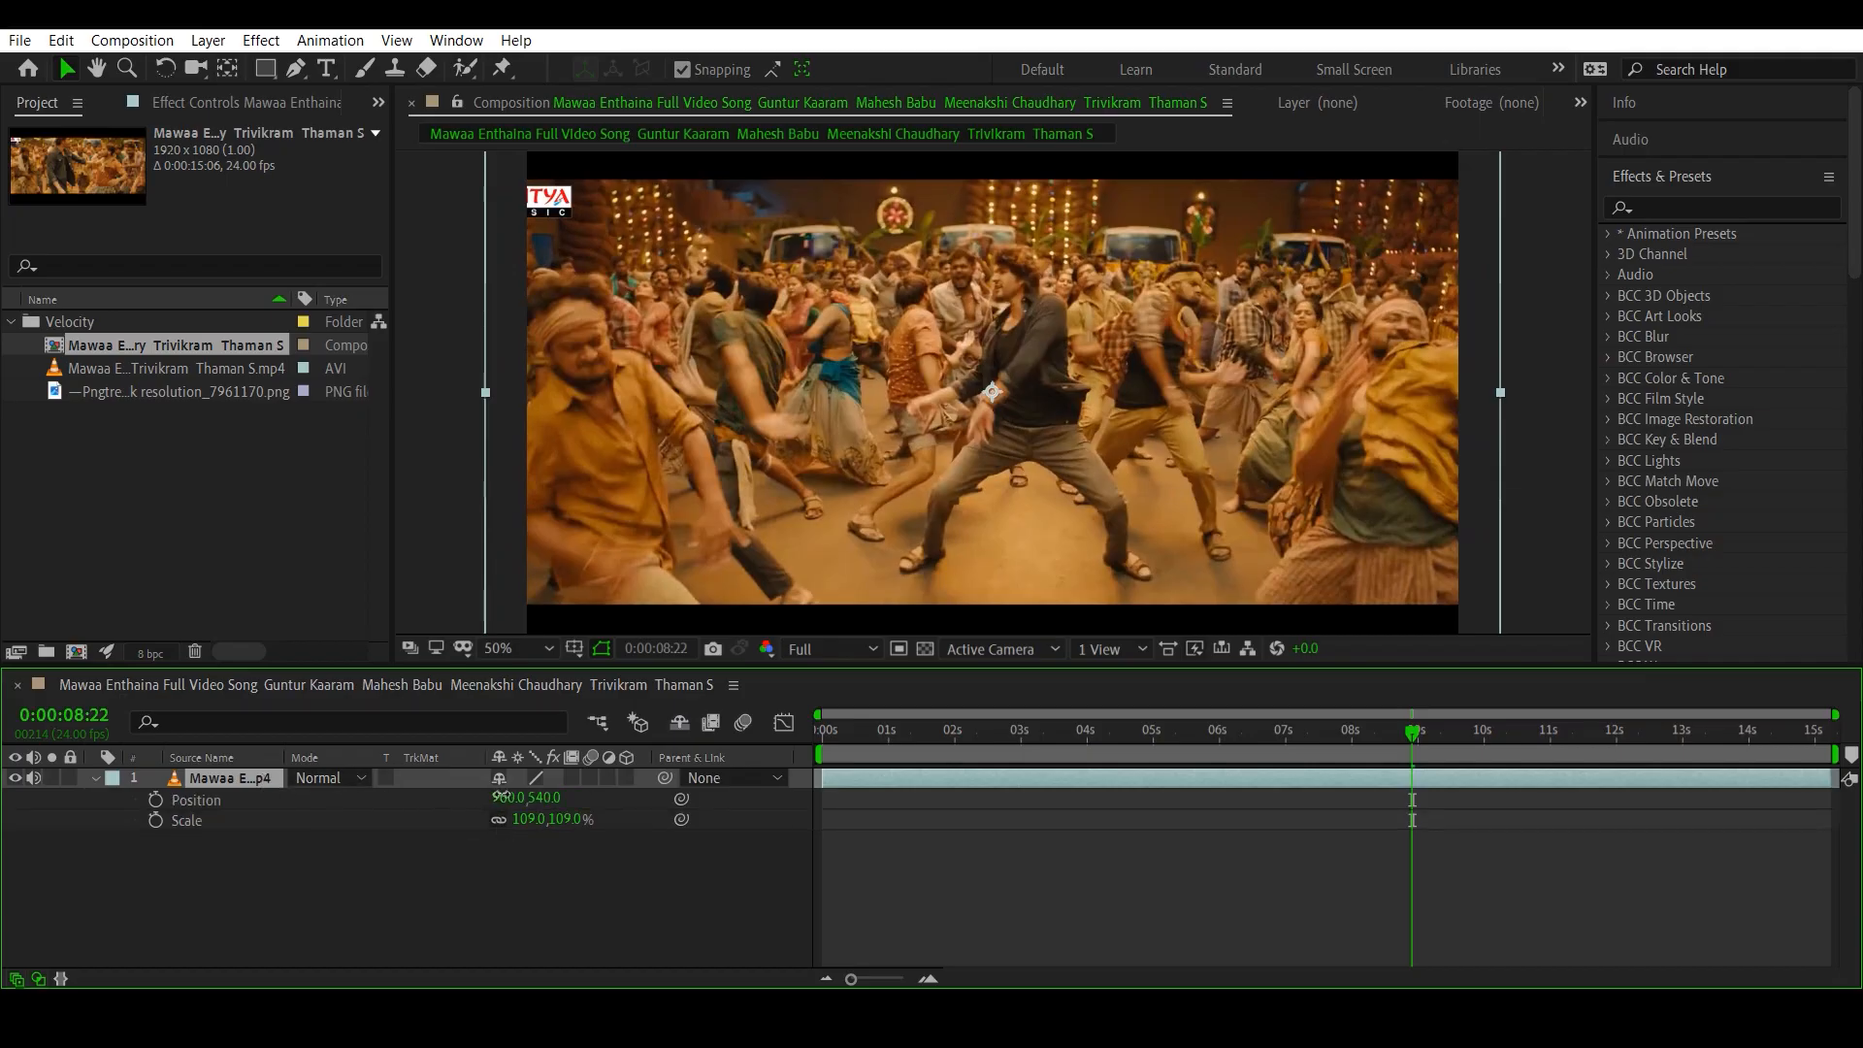
pyautogui.moveTo(522, 798); pyautogui.dragTo(398, 786)
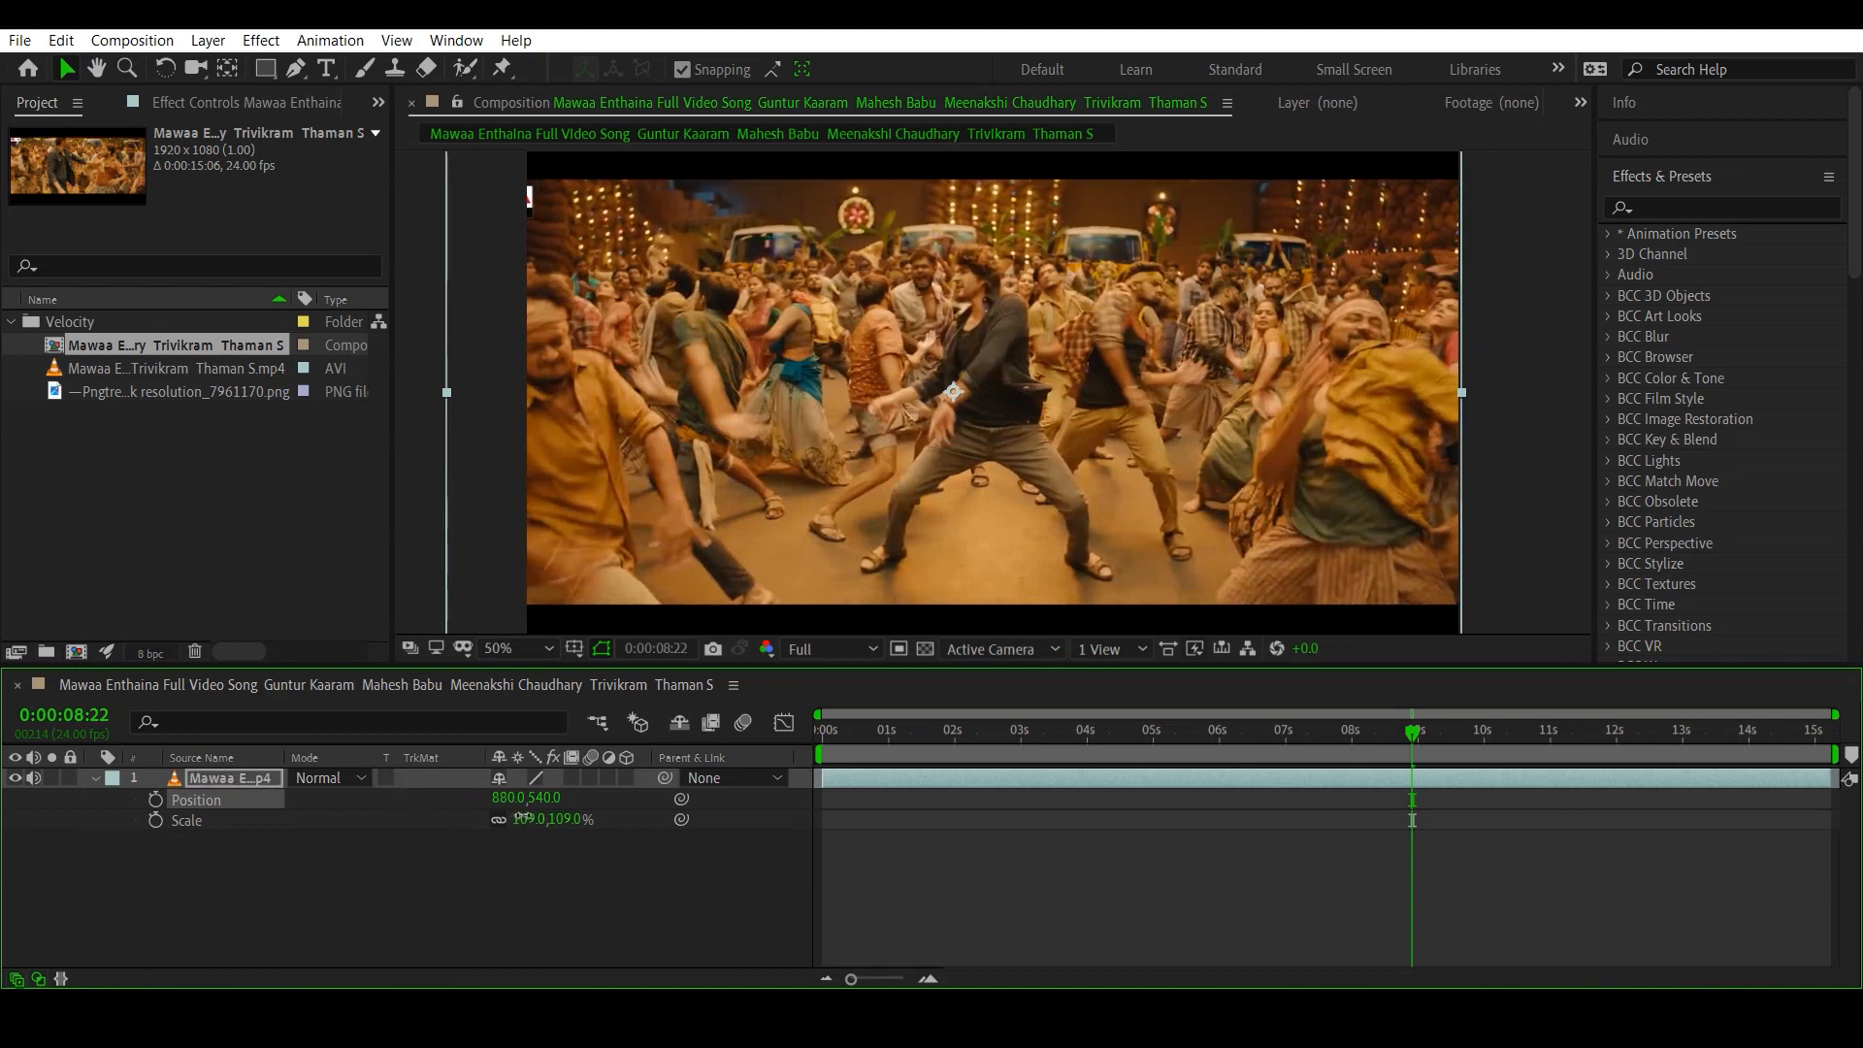
pyautogui.moveTo(514, 820); pyautogui.dragTo(558, 856)
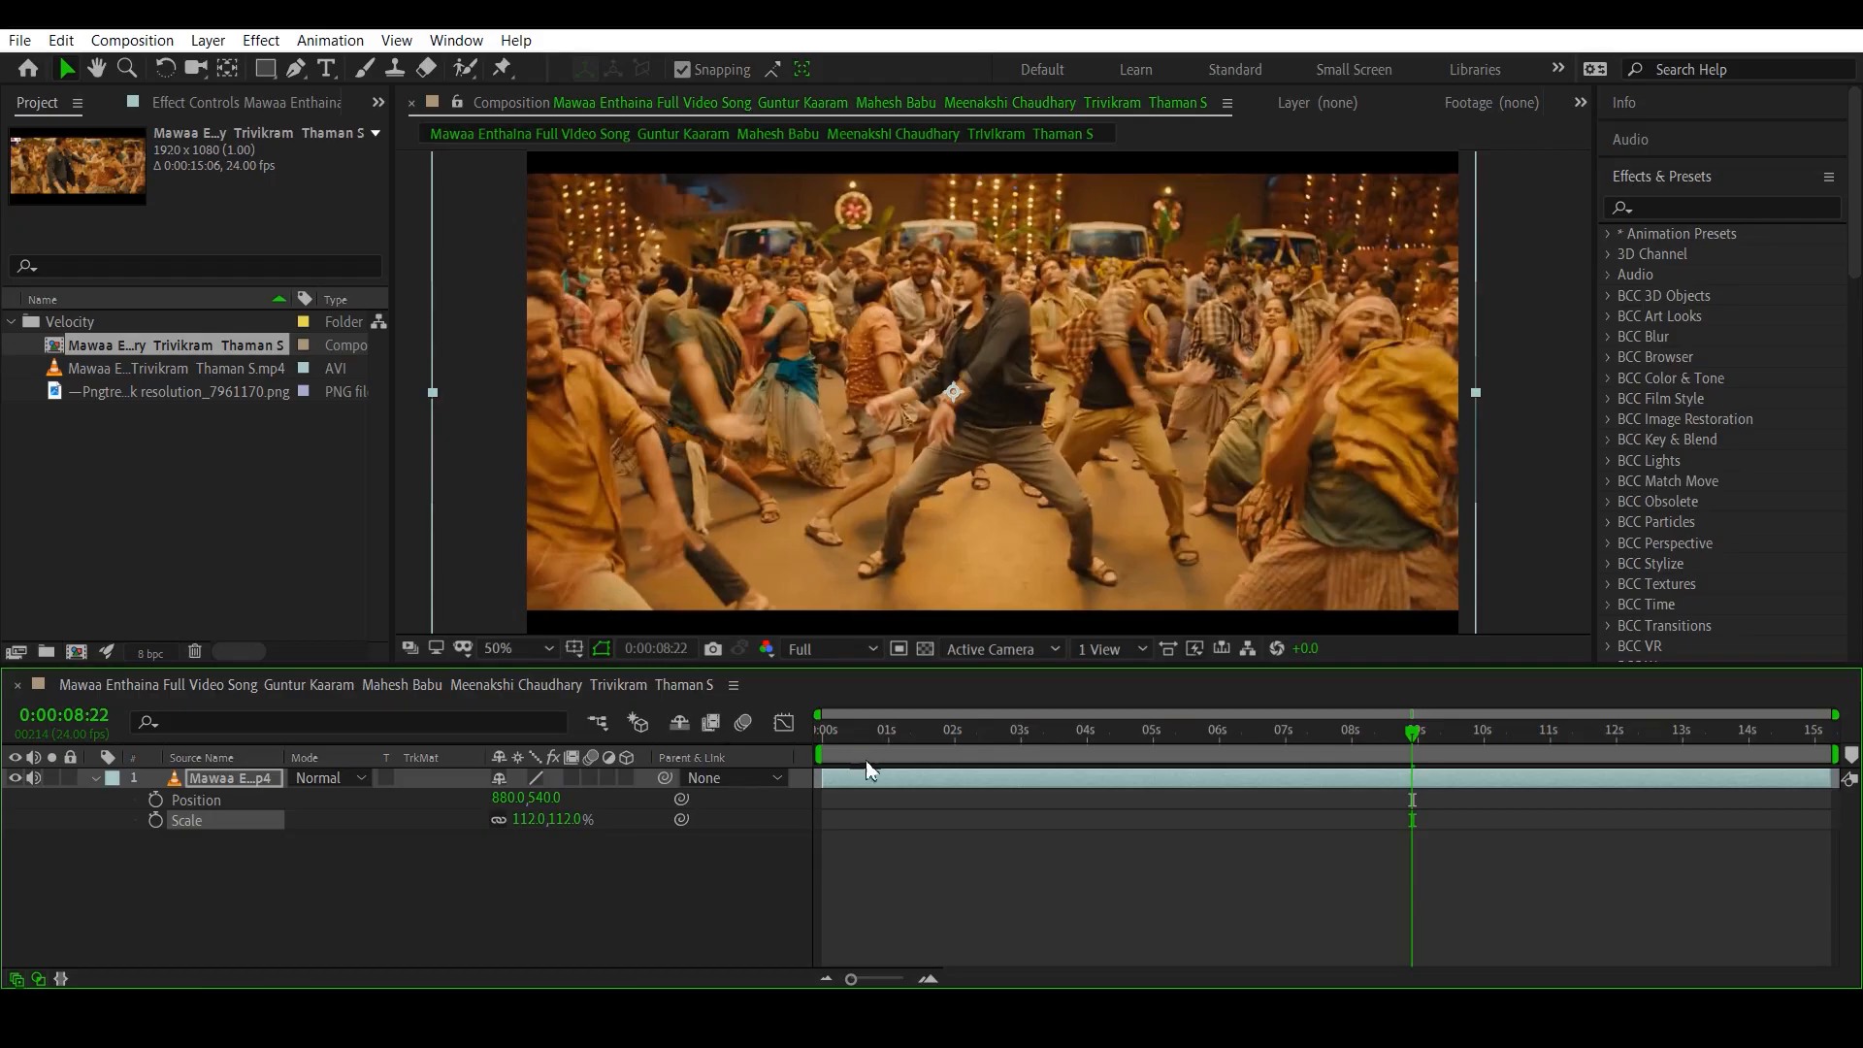
pyautogui.scroll(-2, 798, 423)
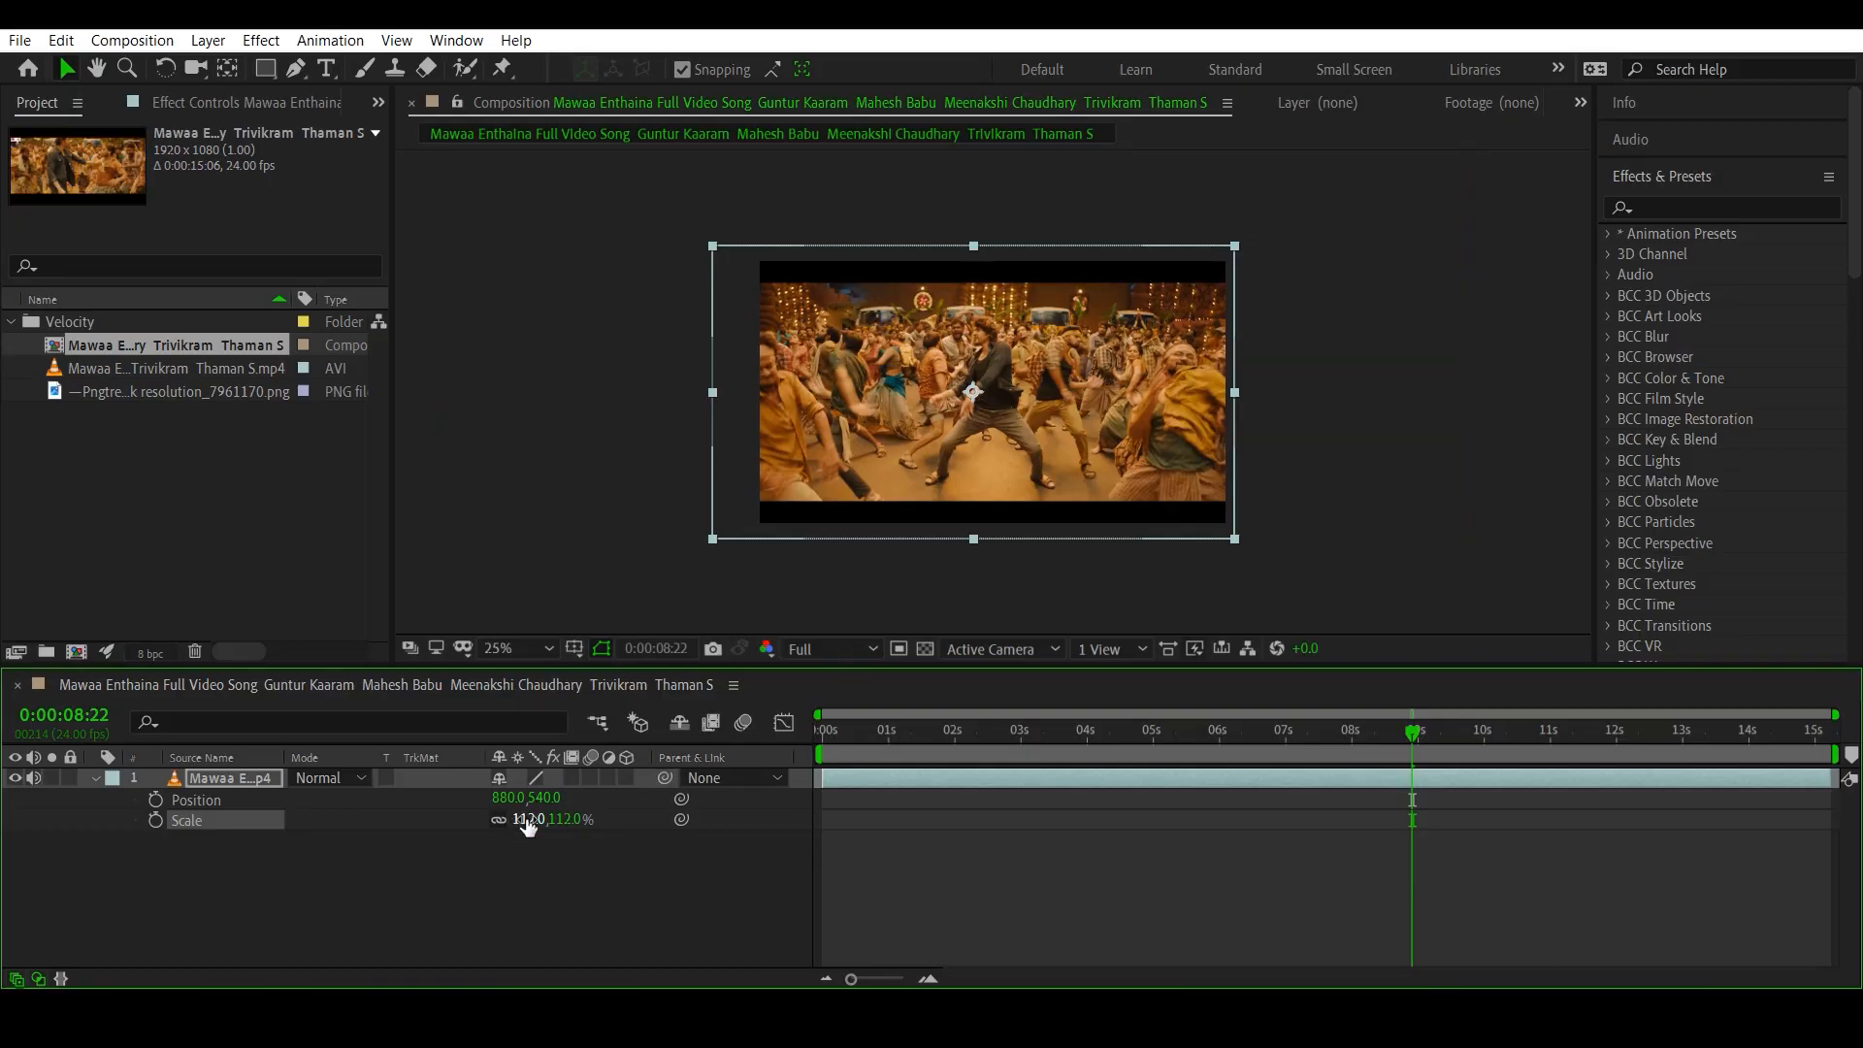
pyautogui.scroll(-1, 928, 293)
pyautogui.scroll(2, 927, 293)
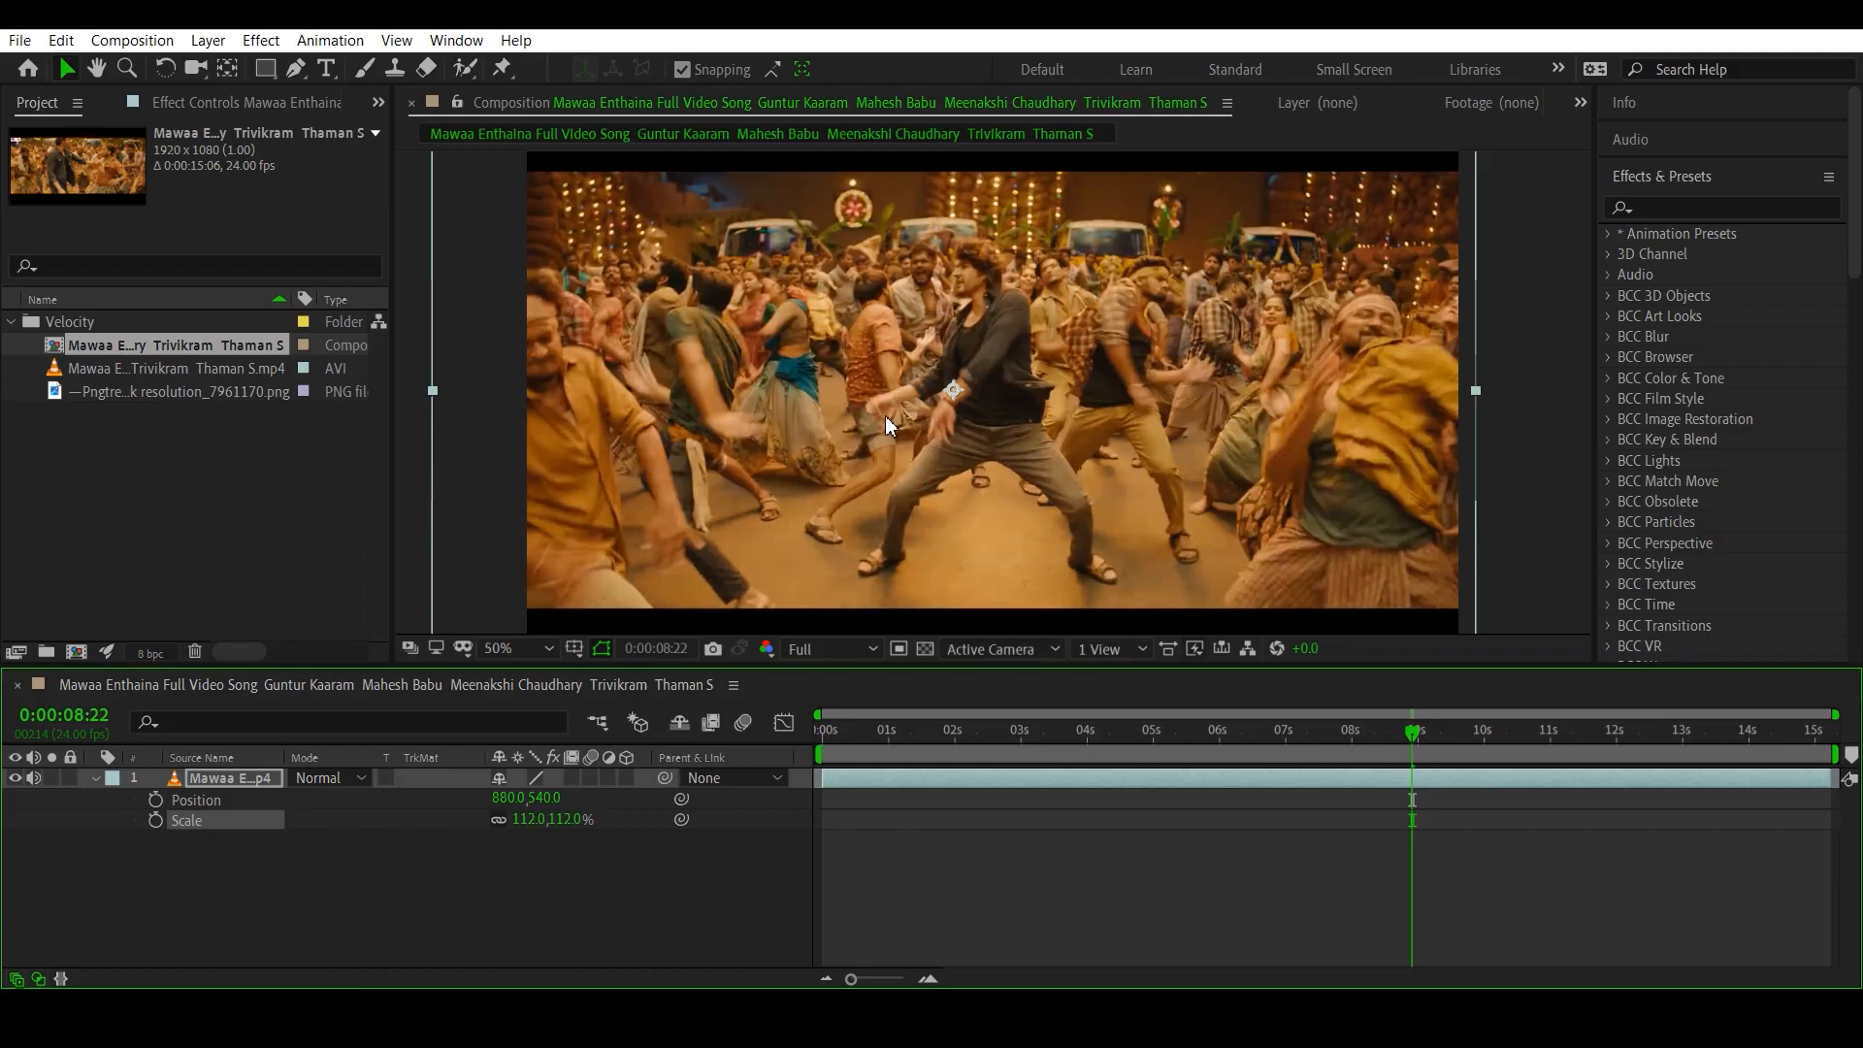
pyautogui.scroll(-1, 884, 419)
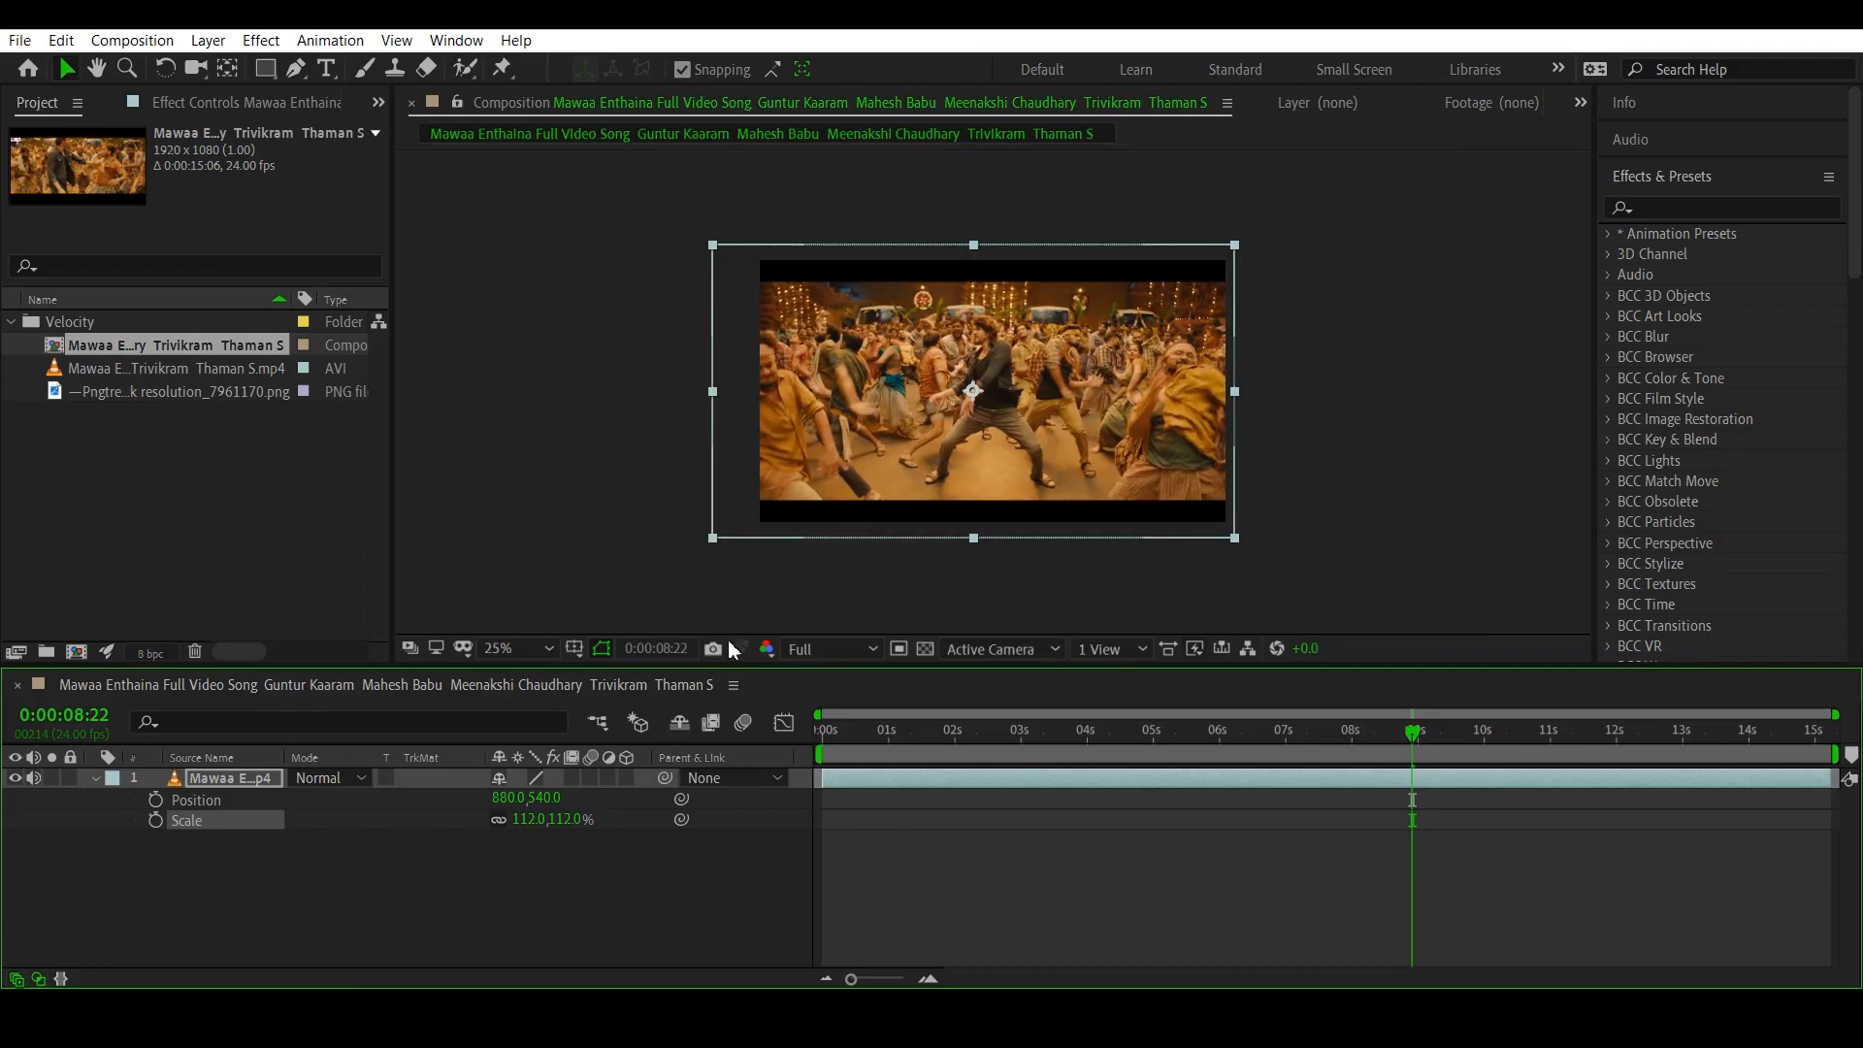
pyautogui.click(94, 778)
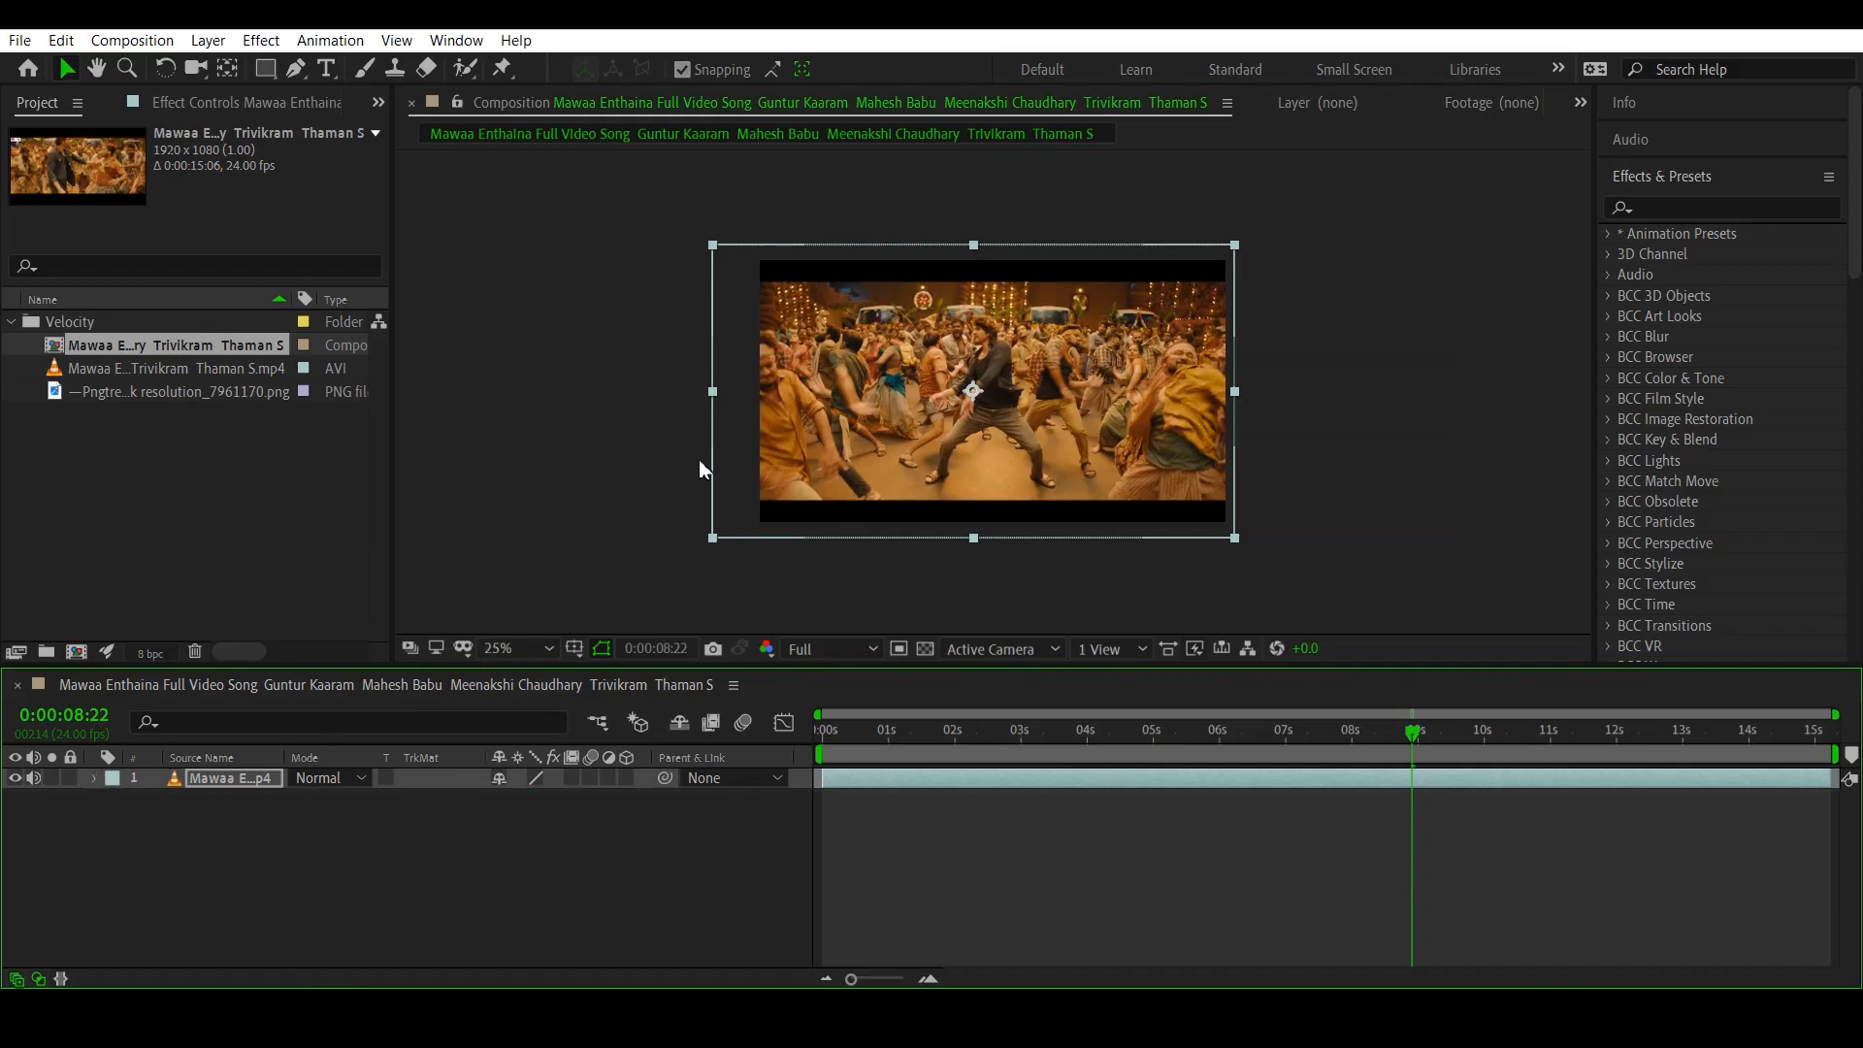
pyautogui.click(851, 828)
# - Scrub through the composition's opening frames and its ending to examine the framing of the repositioned clip
pyautogui.click(869, 737)
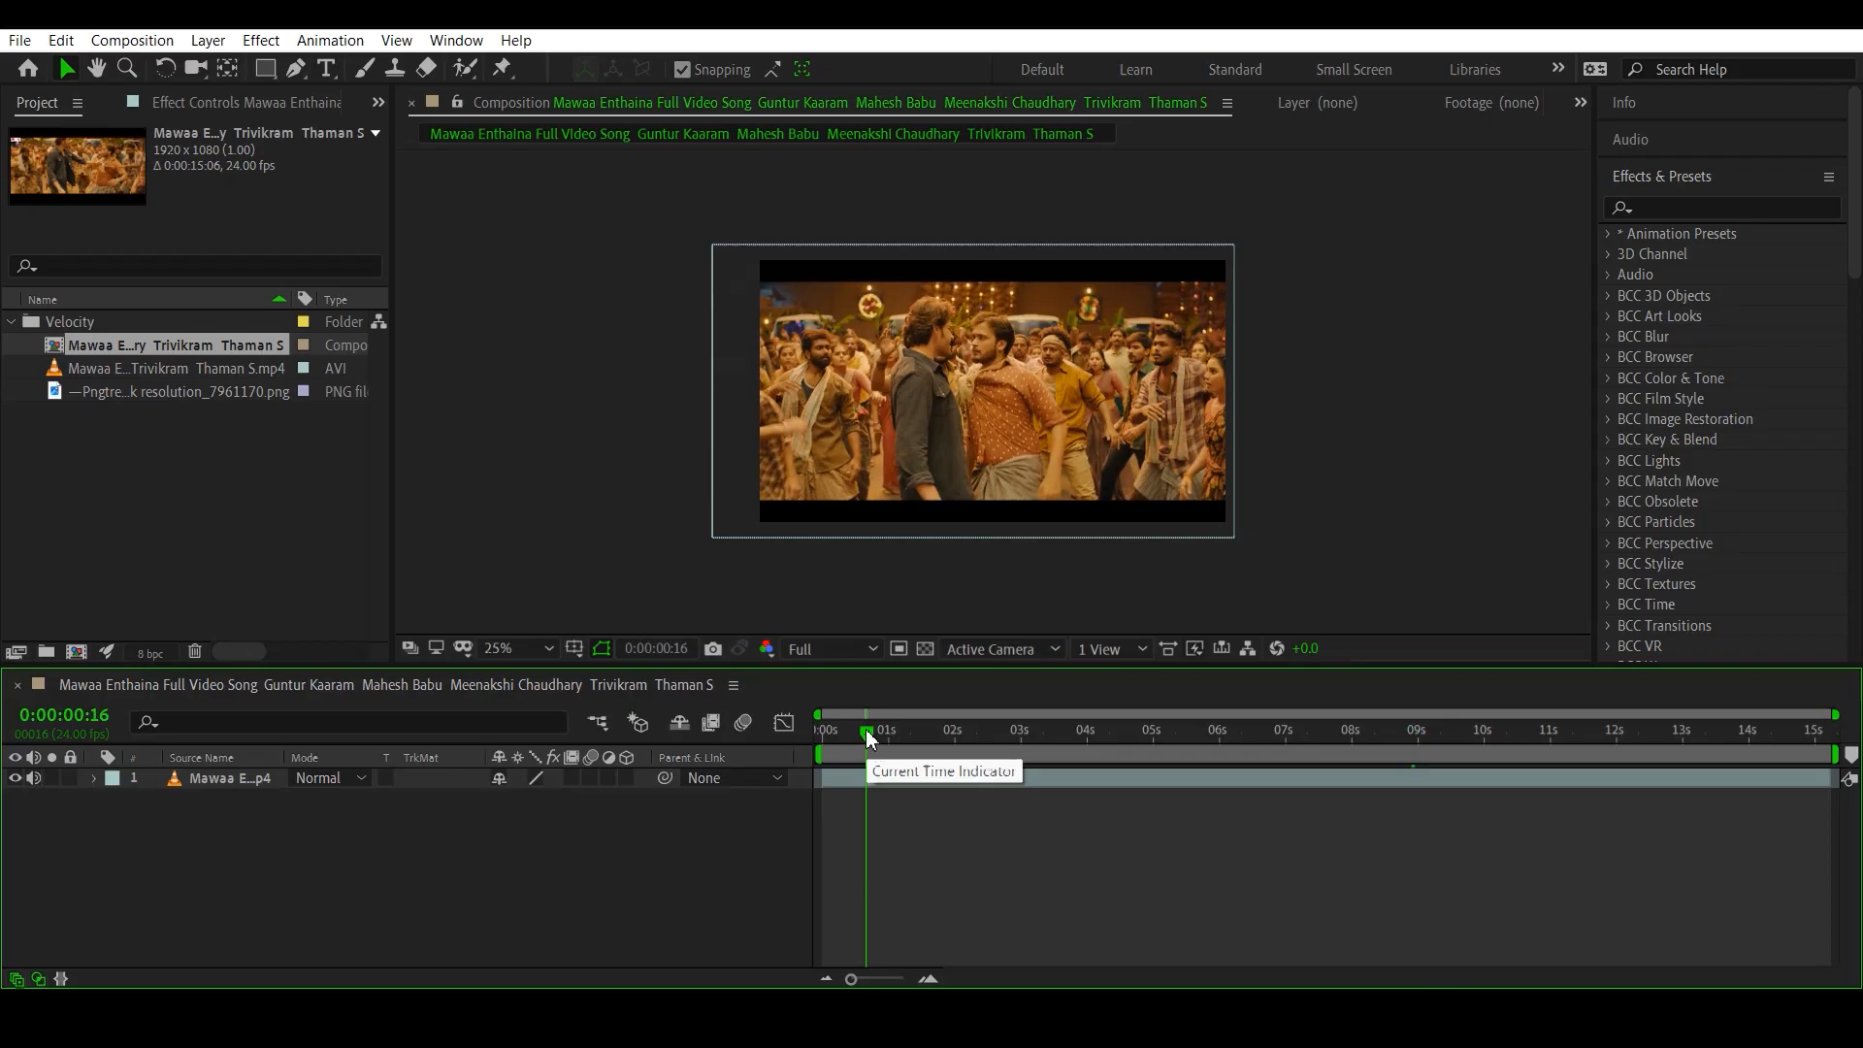
pyautogui.moveTo(866, 740); pyautogui.dragTo(853, 736)
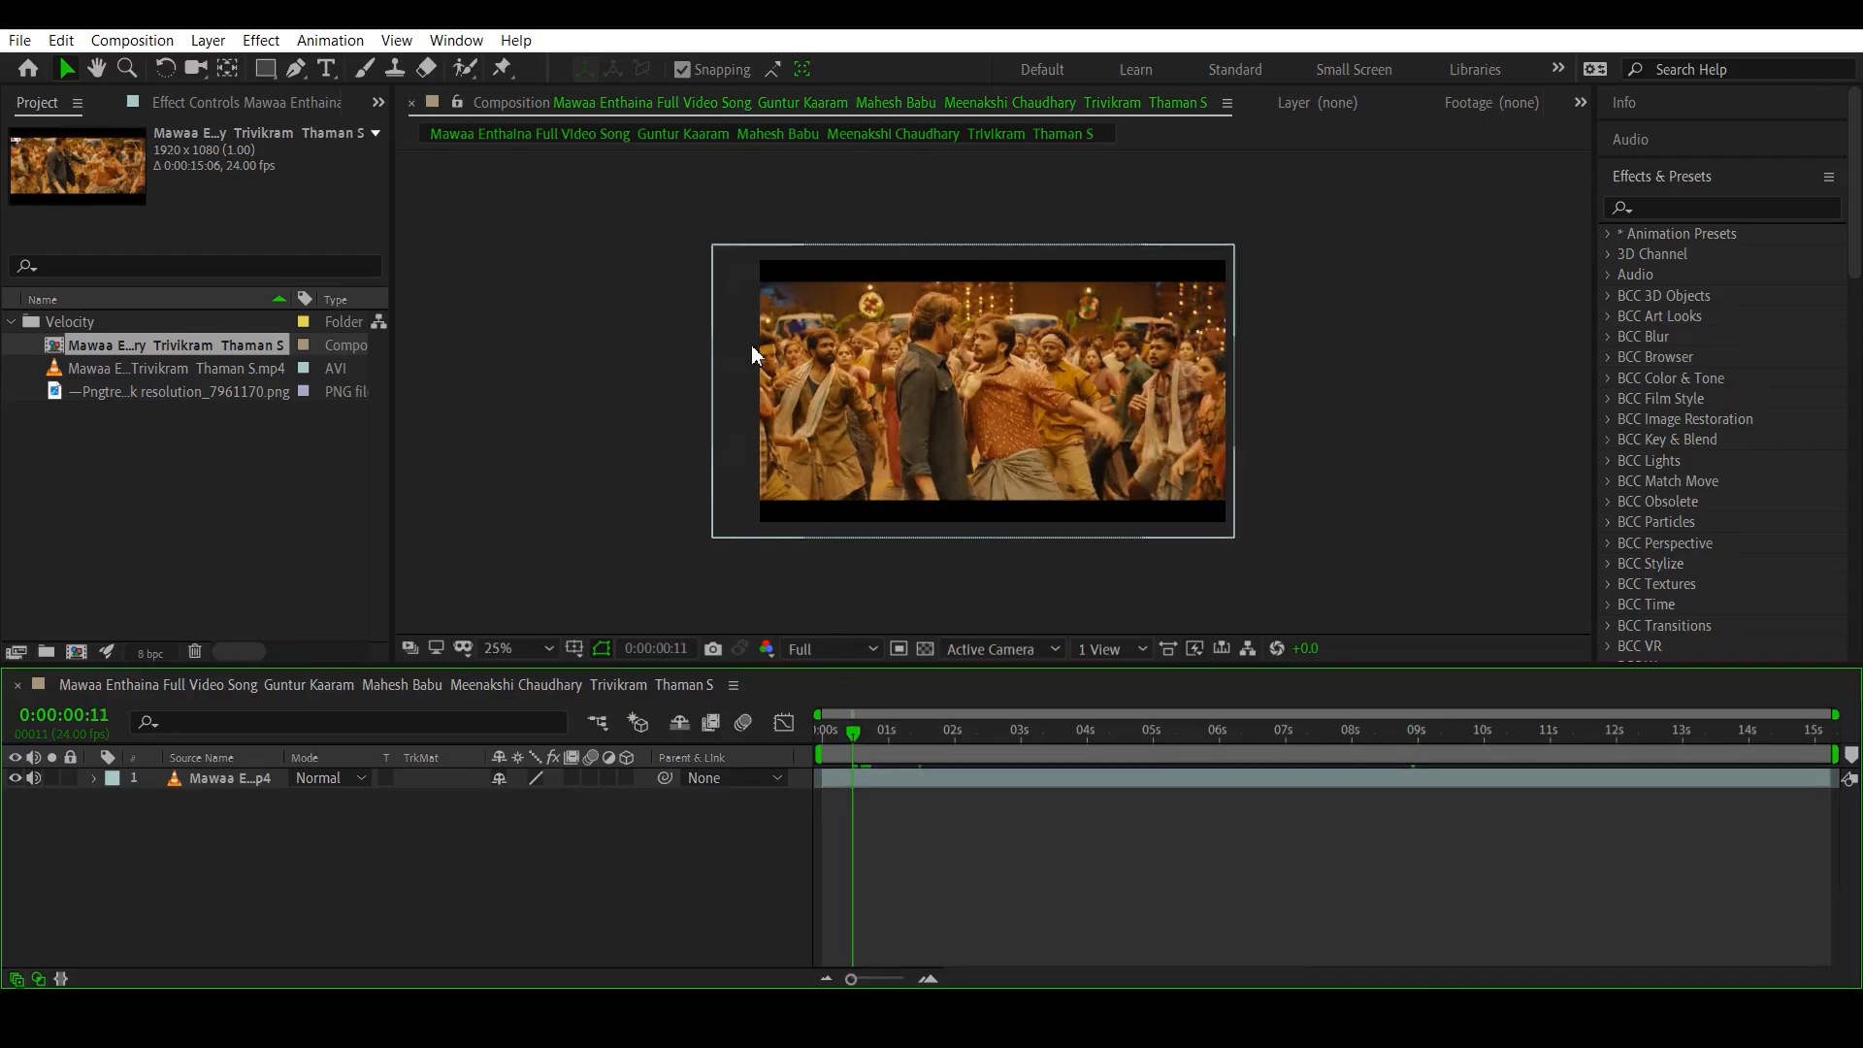
pyautogui.moveTo(864, 734); pyautogui.dragTo(921, 741)
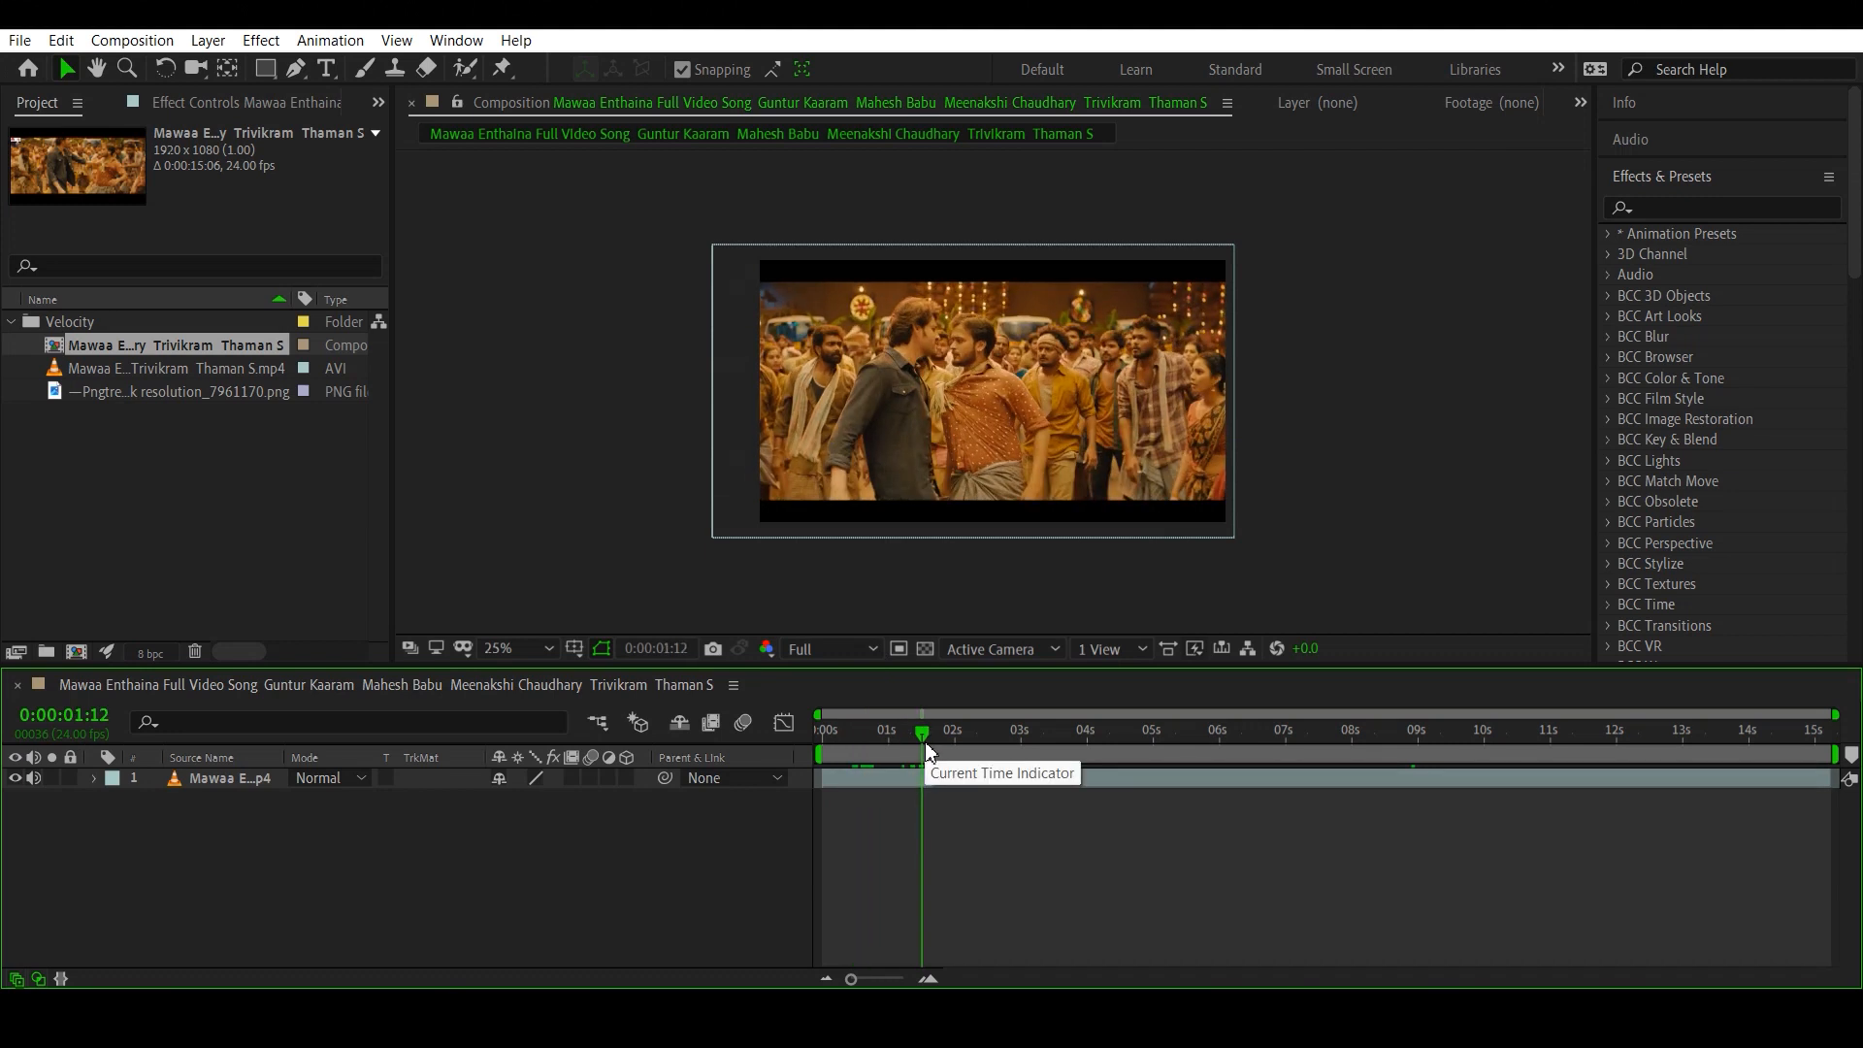
pyautogui.click(856, 782)
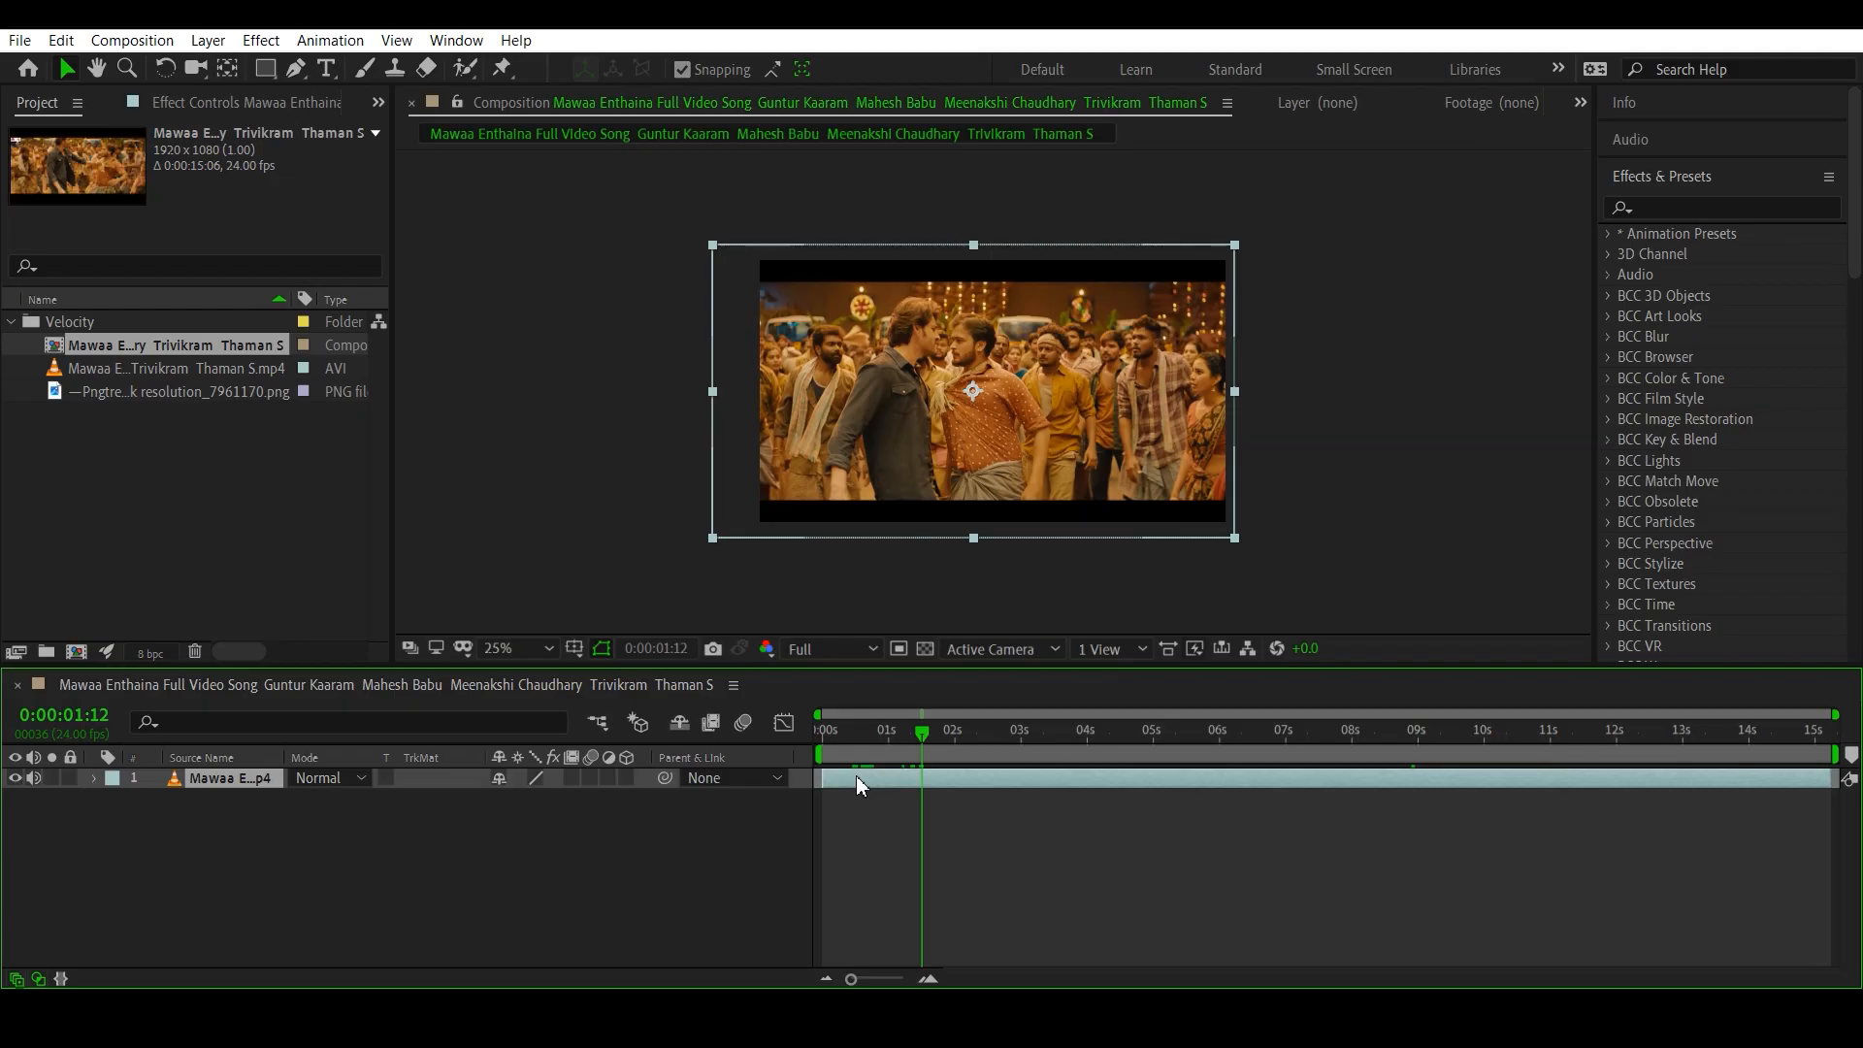
pyautogui.moveTo(925, 734); pyautogui.dragTo(807, 747)
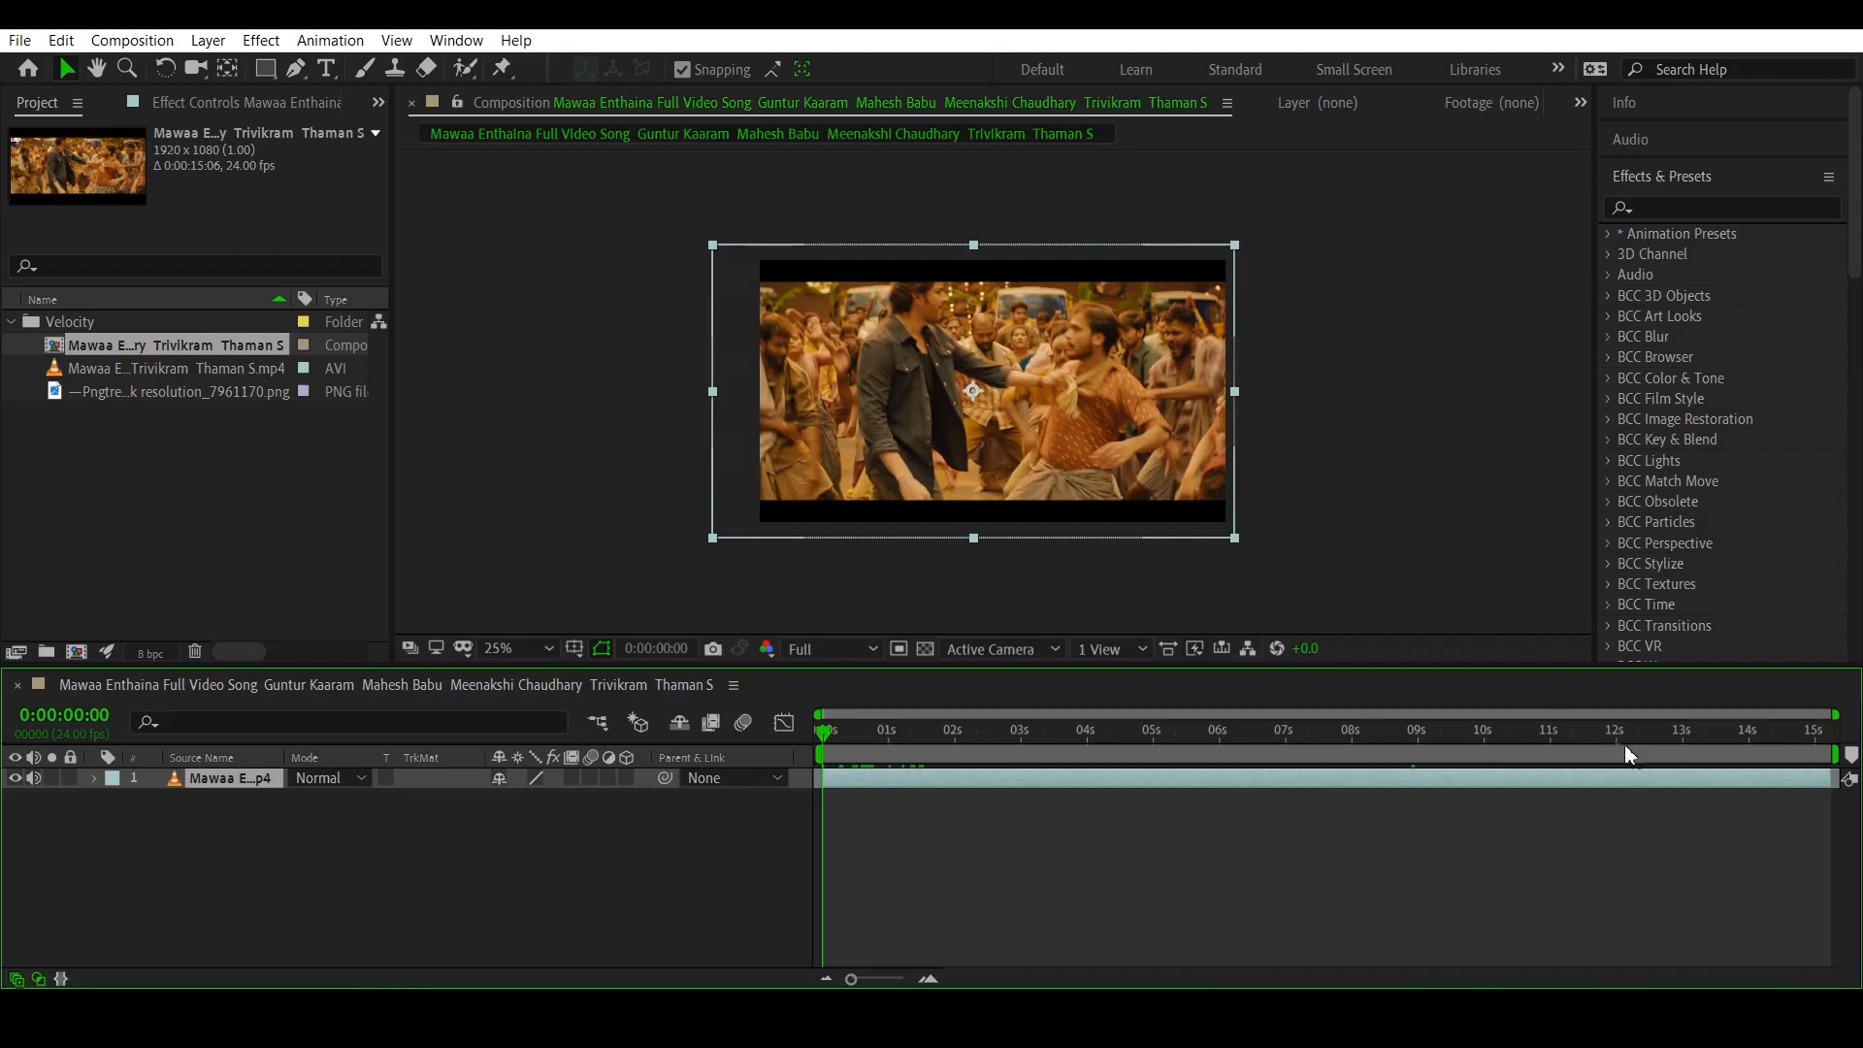
pyautogui.moveTo(1676, 740); pyautogui.dragTo(1837, 748)
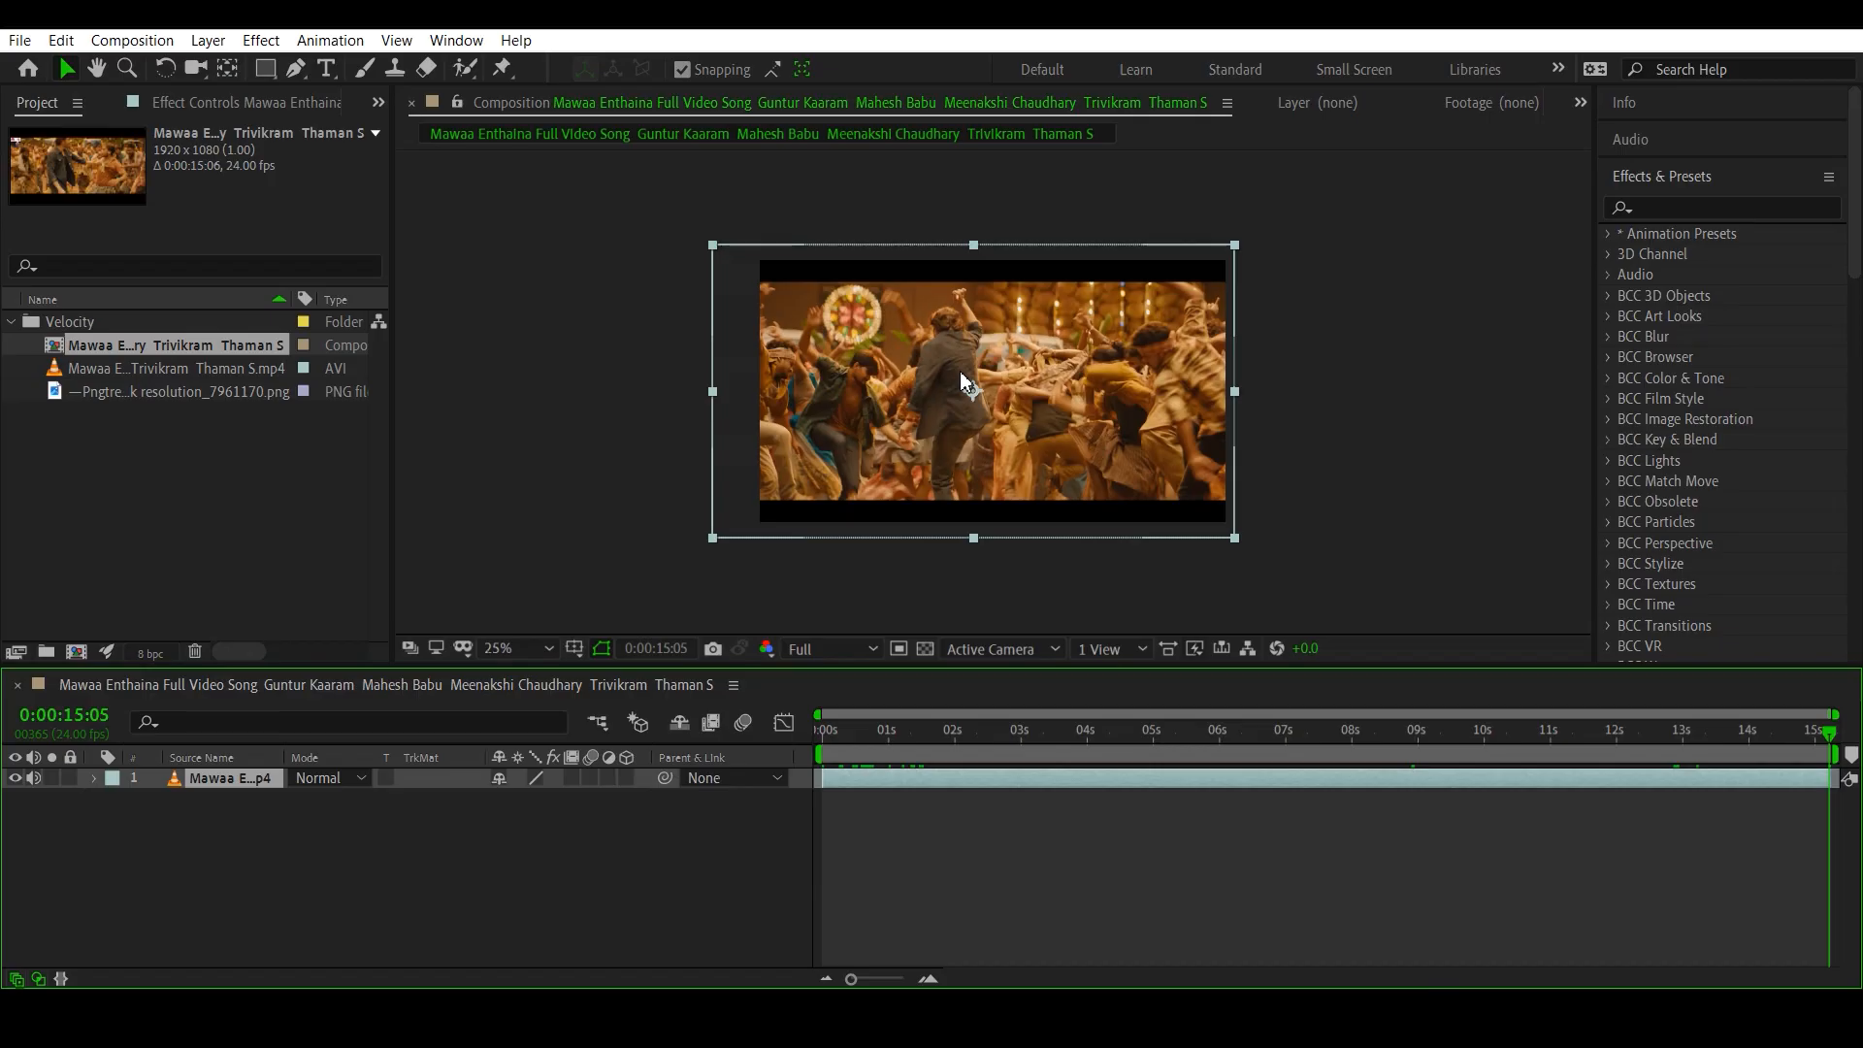
# - Return the playhead to the start and pre-compose the video layer, moving all attributes and adjusting the composition duration to the layer's time span
pyautogui.moveTo(952, 734); pyautogui.dragTo(801, 733)
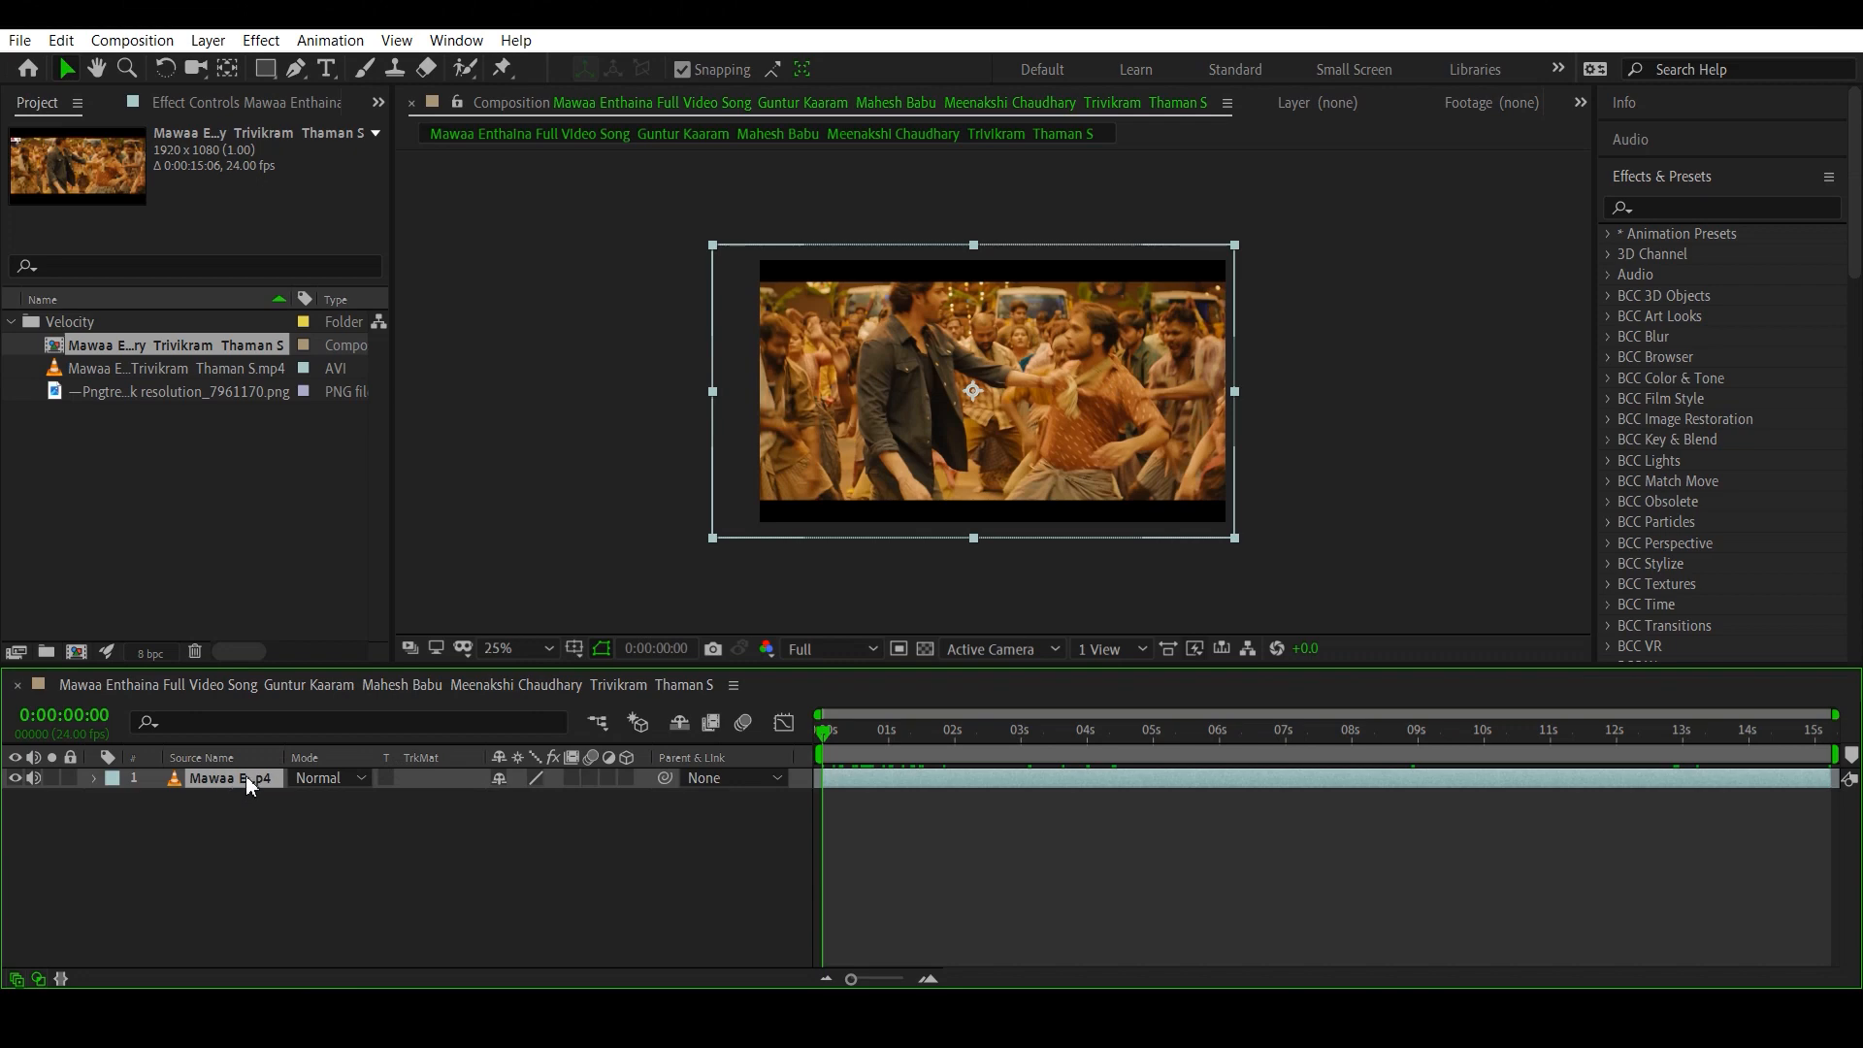
pyautogui.hotkey('ctrl', 'shift', 'c')
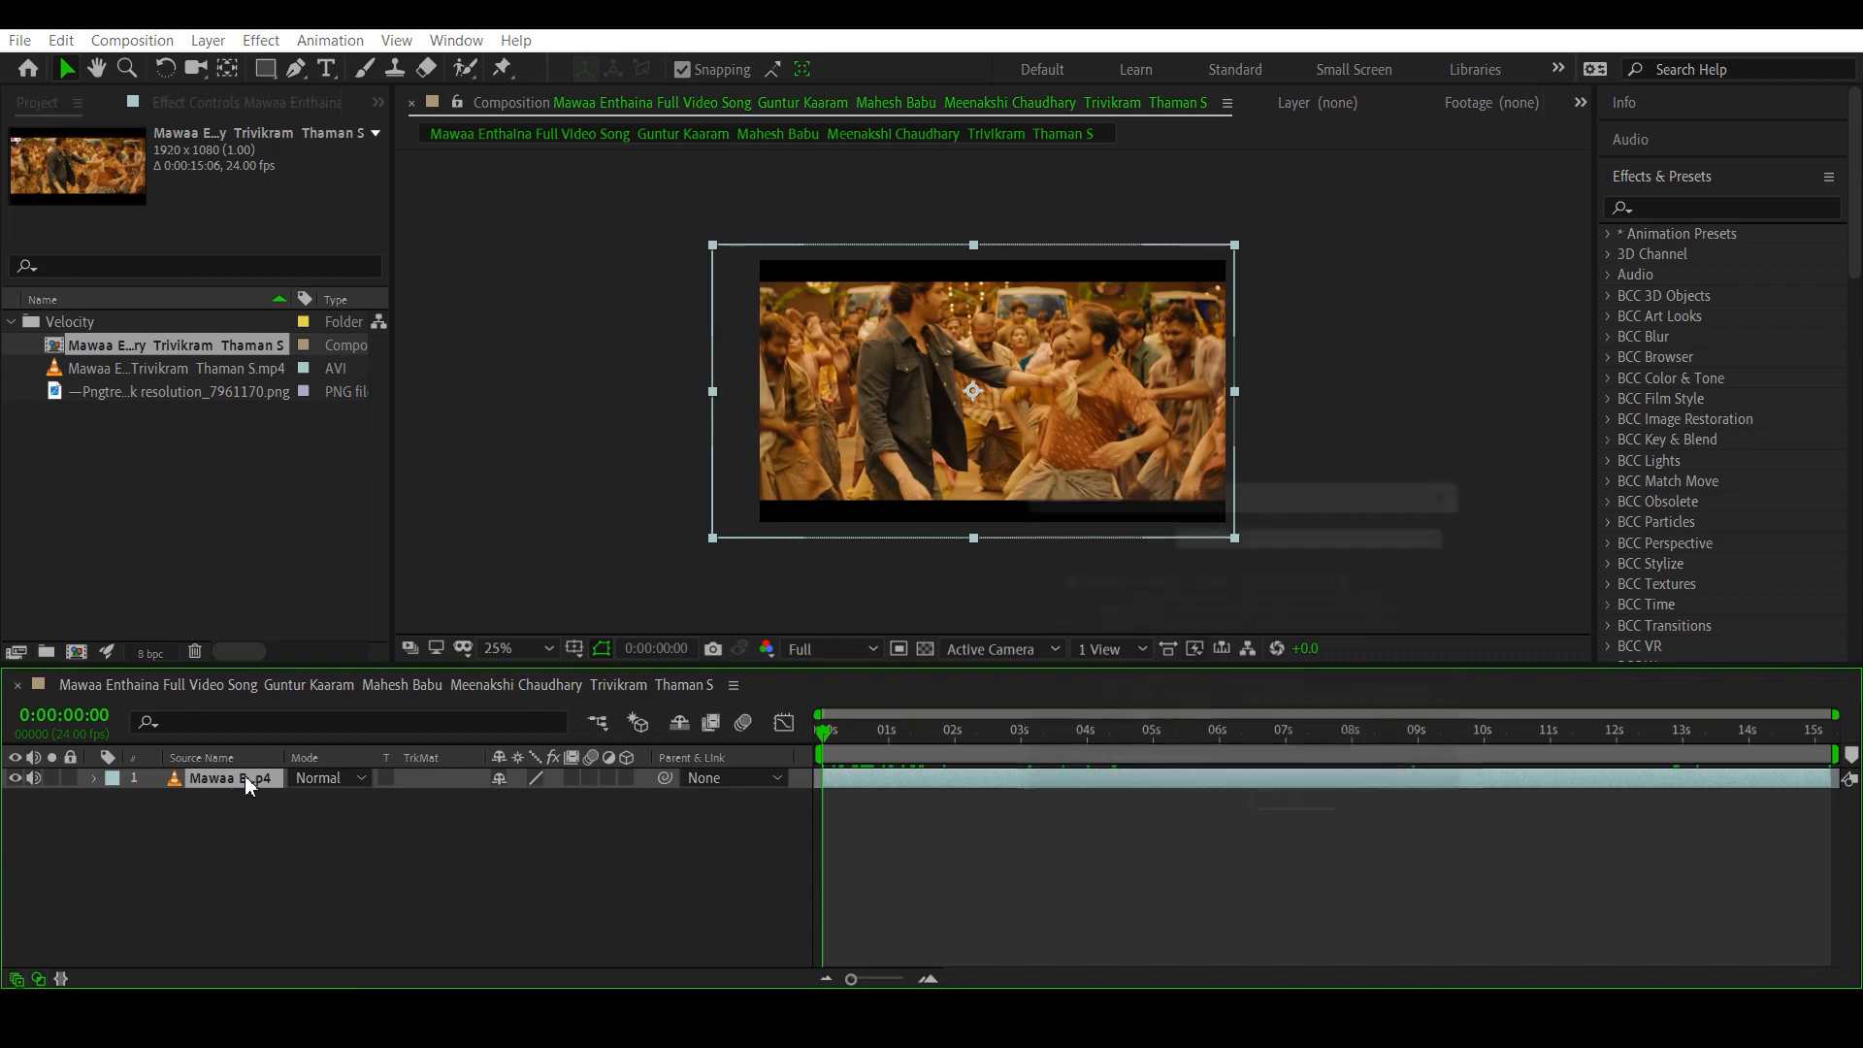
pyautogui.click(1055, 691)
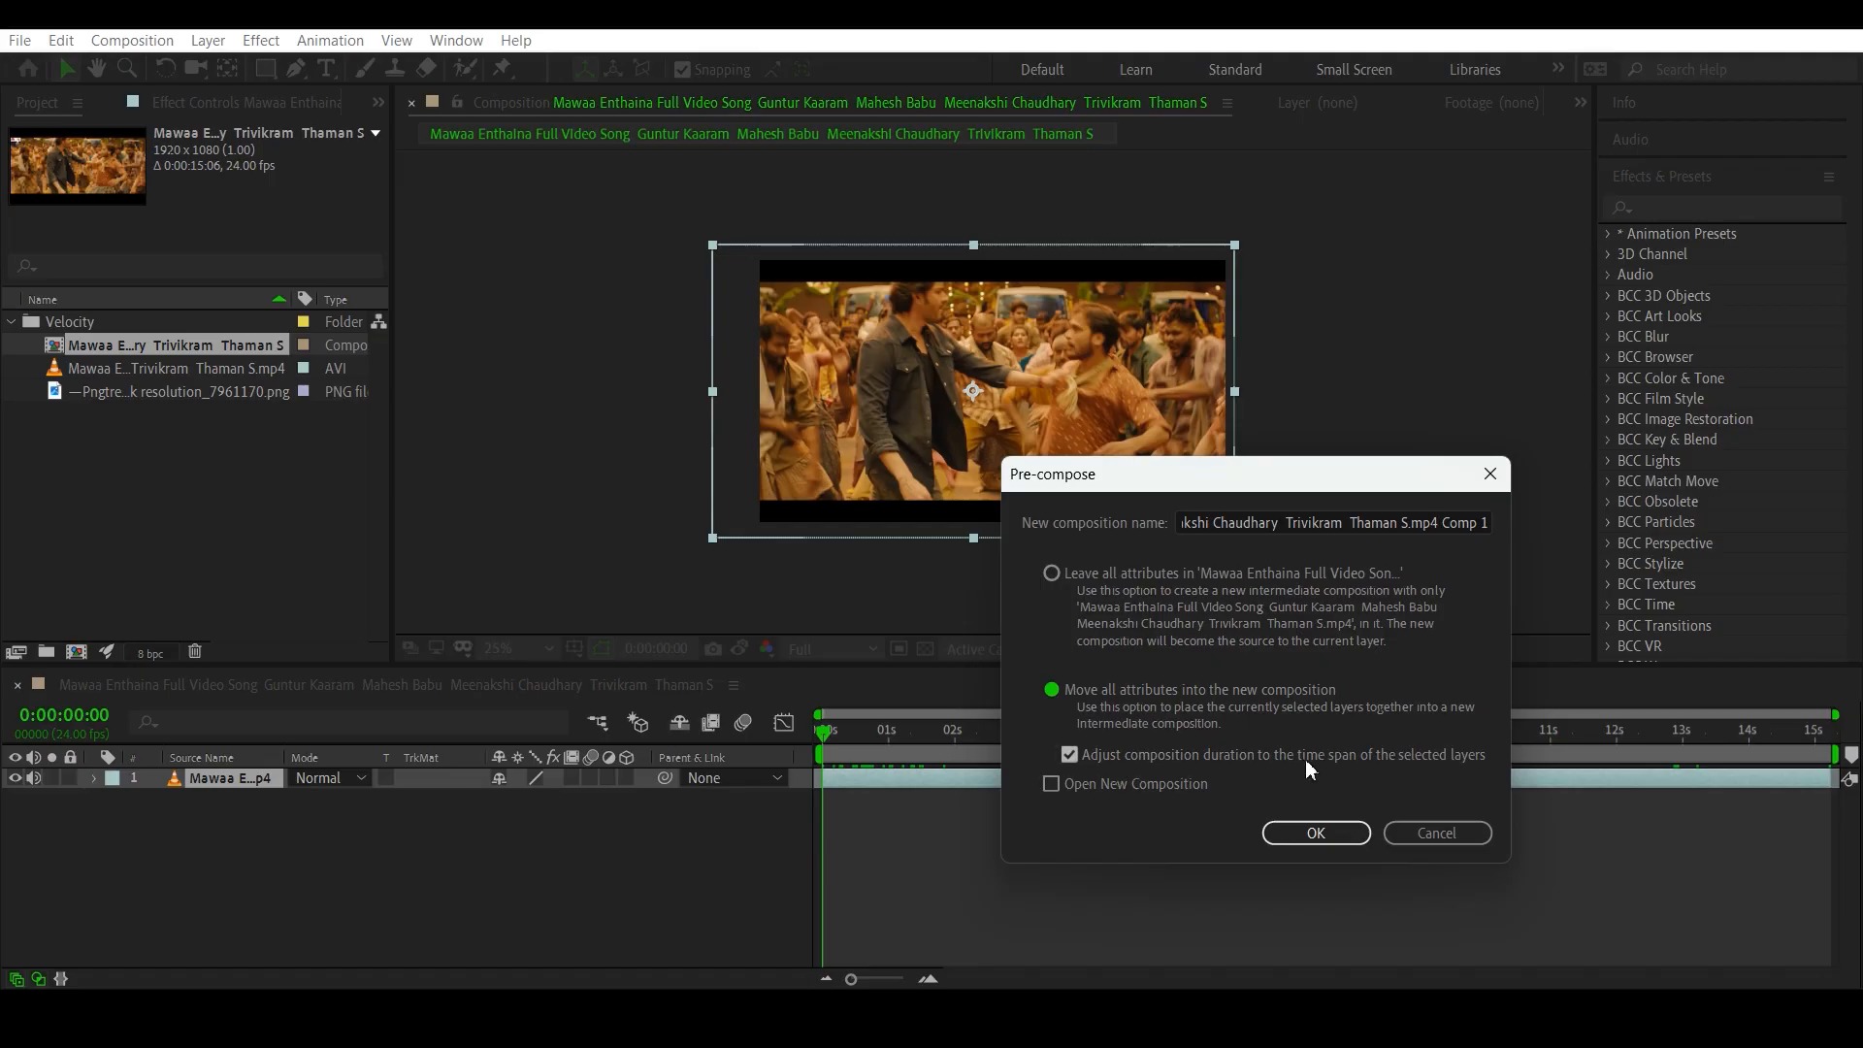
pyautogui.click(1319, 834)
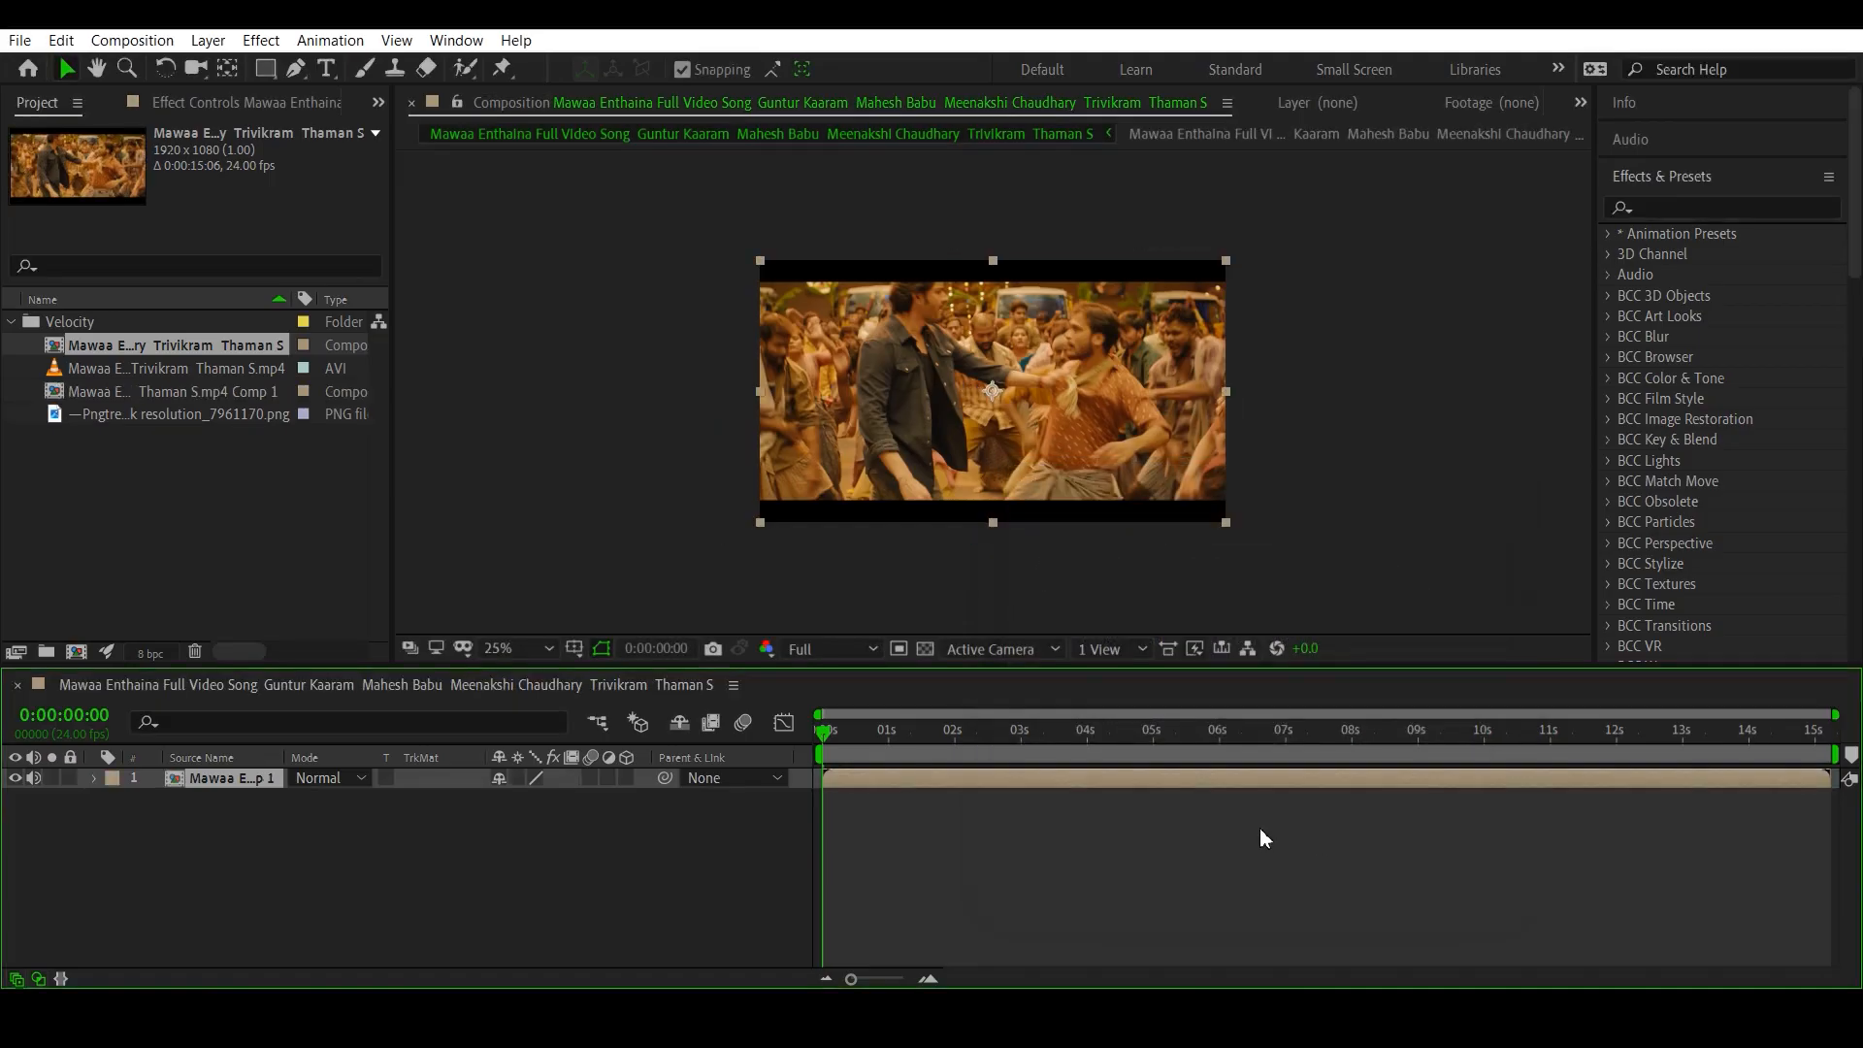
# - Try scaling the pre-composed layer down to 88% at 0:00:01:04, then undo the scale change
pyautogui.moveTo(877, 755); pyautogui.dragTo(900, 722)
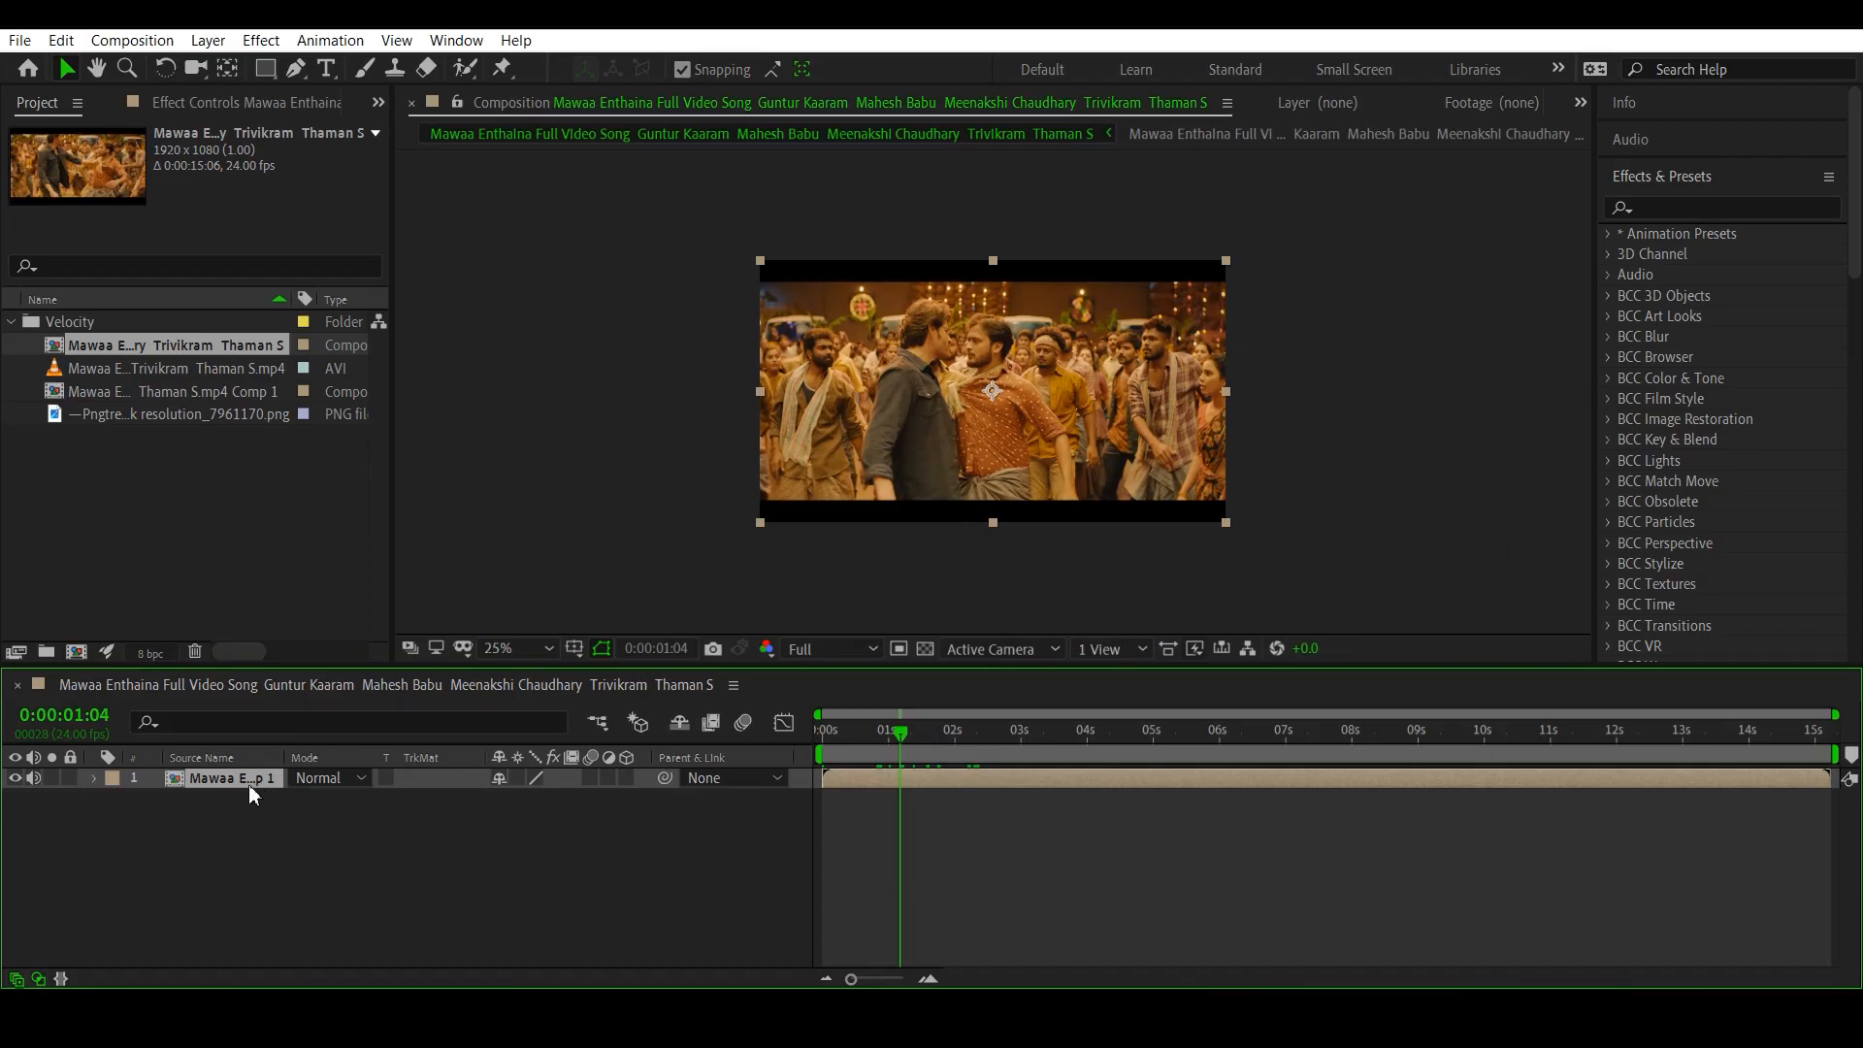
pyautogui.press('s')
pyautogui.moveTo(514, 798); pyautogui.dragTo(496, 799)
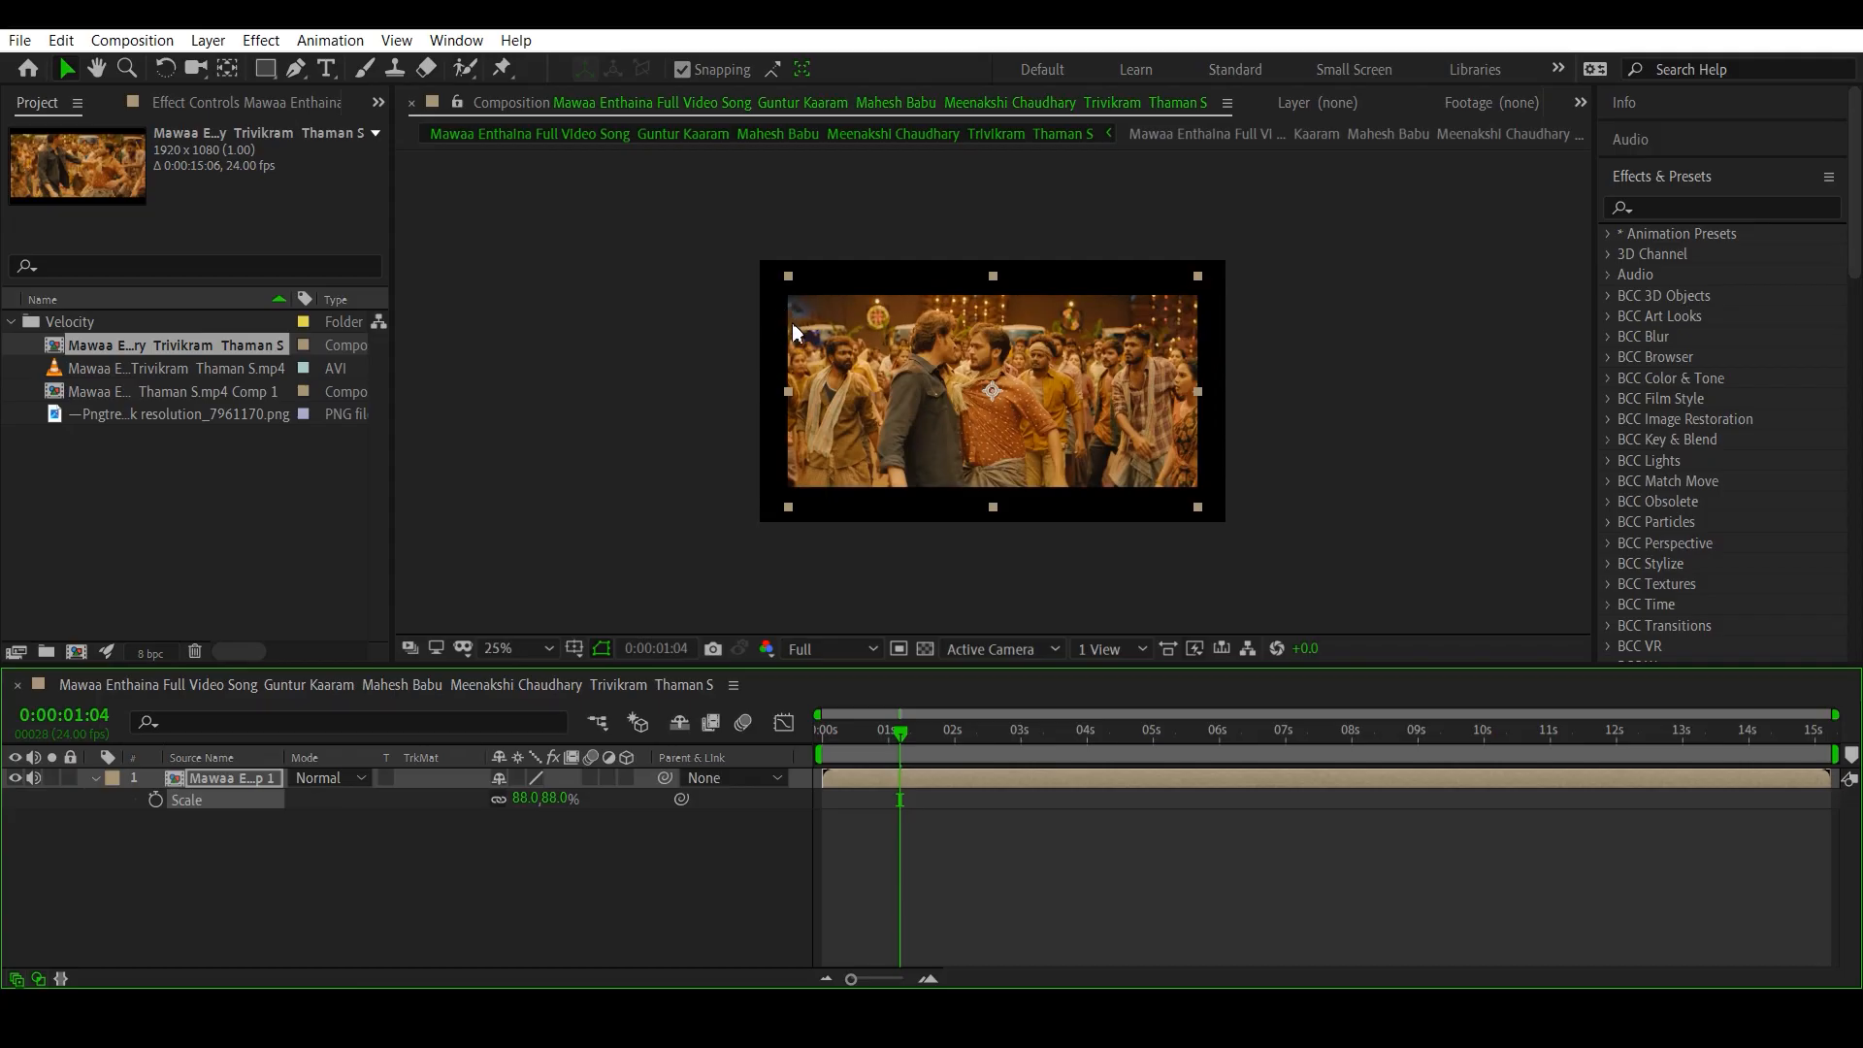
pyautogui.hotkey('ctrl', 'z')
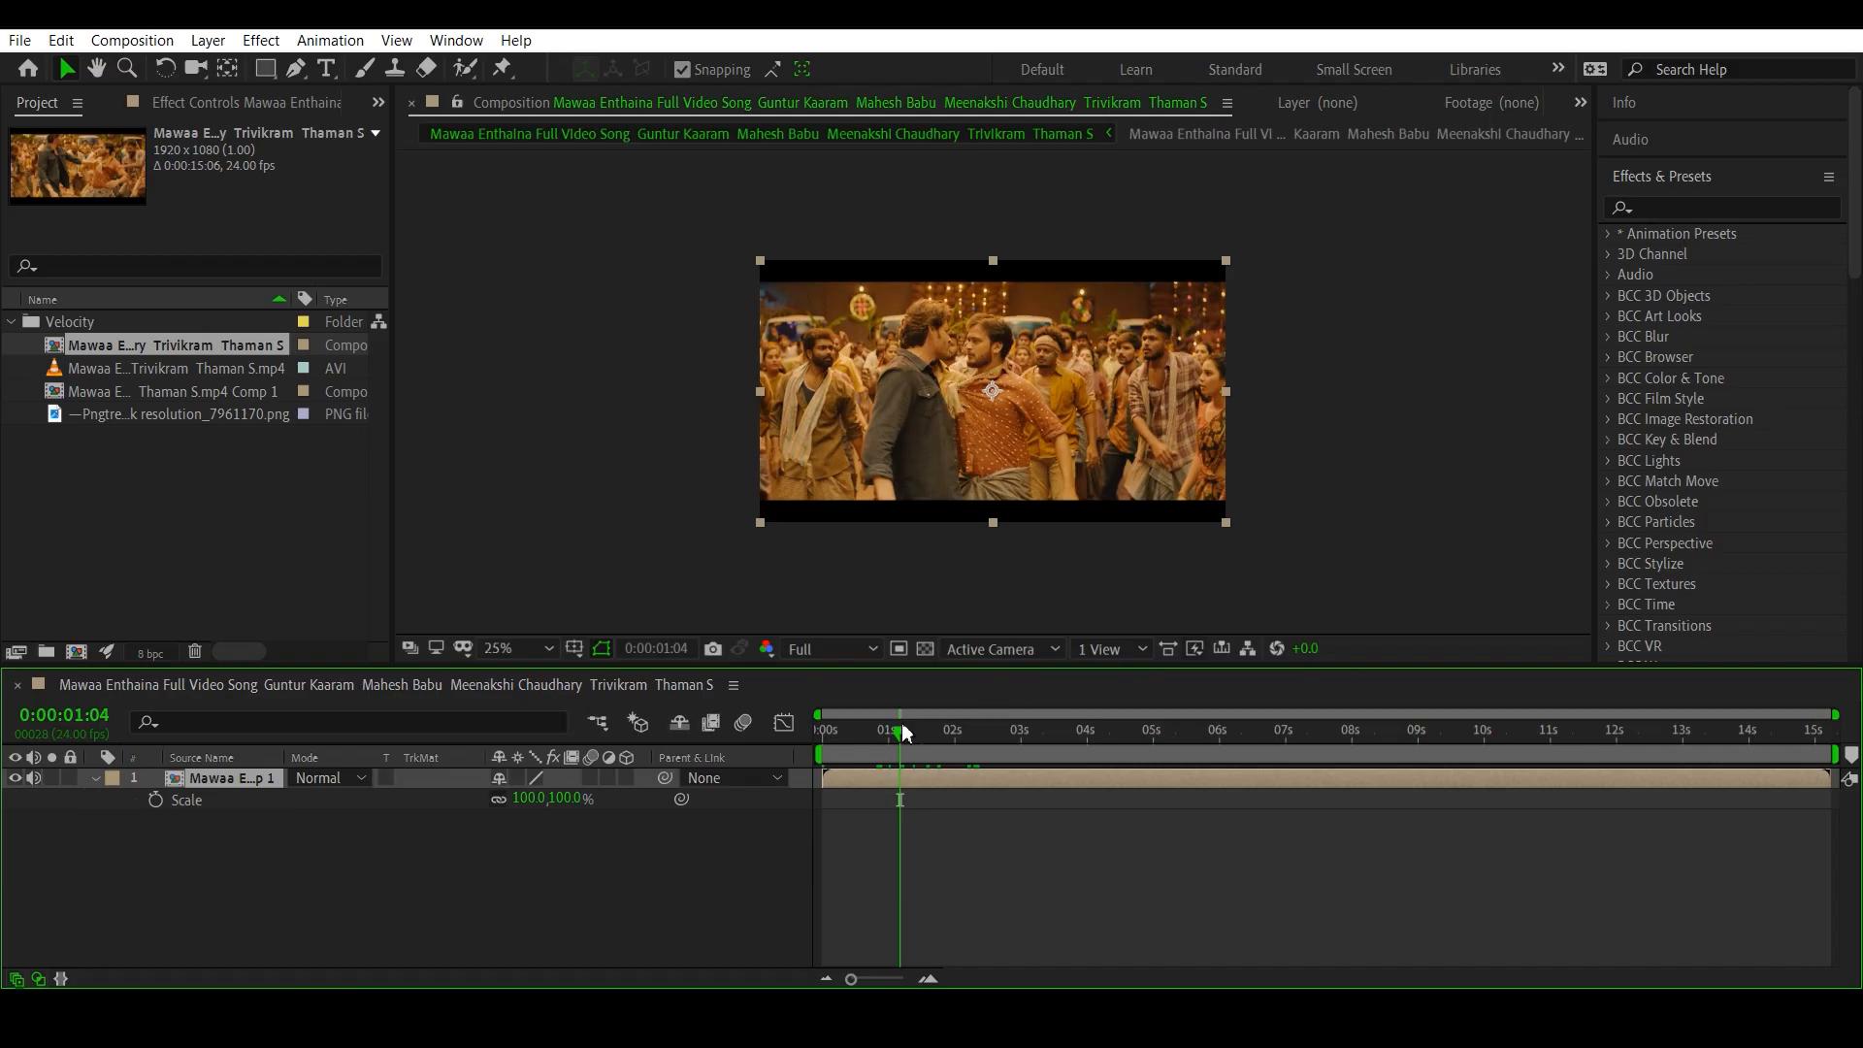
# - Return the playhead to the start, then collapse and deselect the pre-composed layer
pyautogui.moveTo(900, 732); pyautogui.dragTo(798, 736)
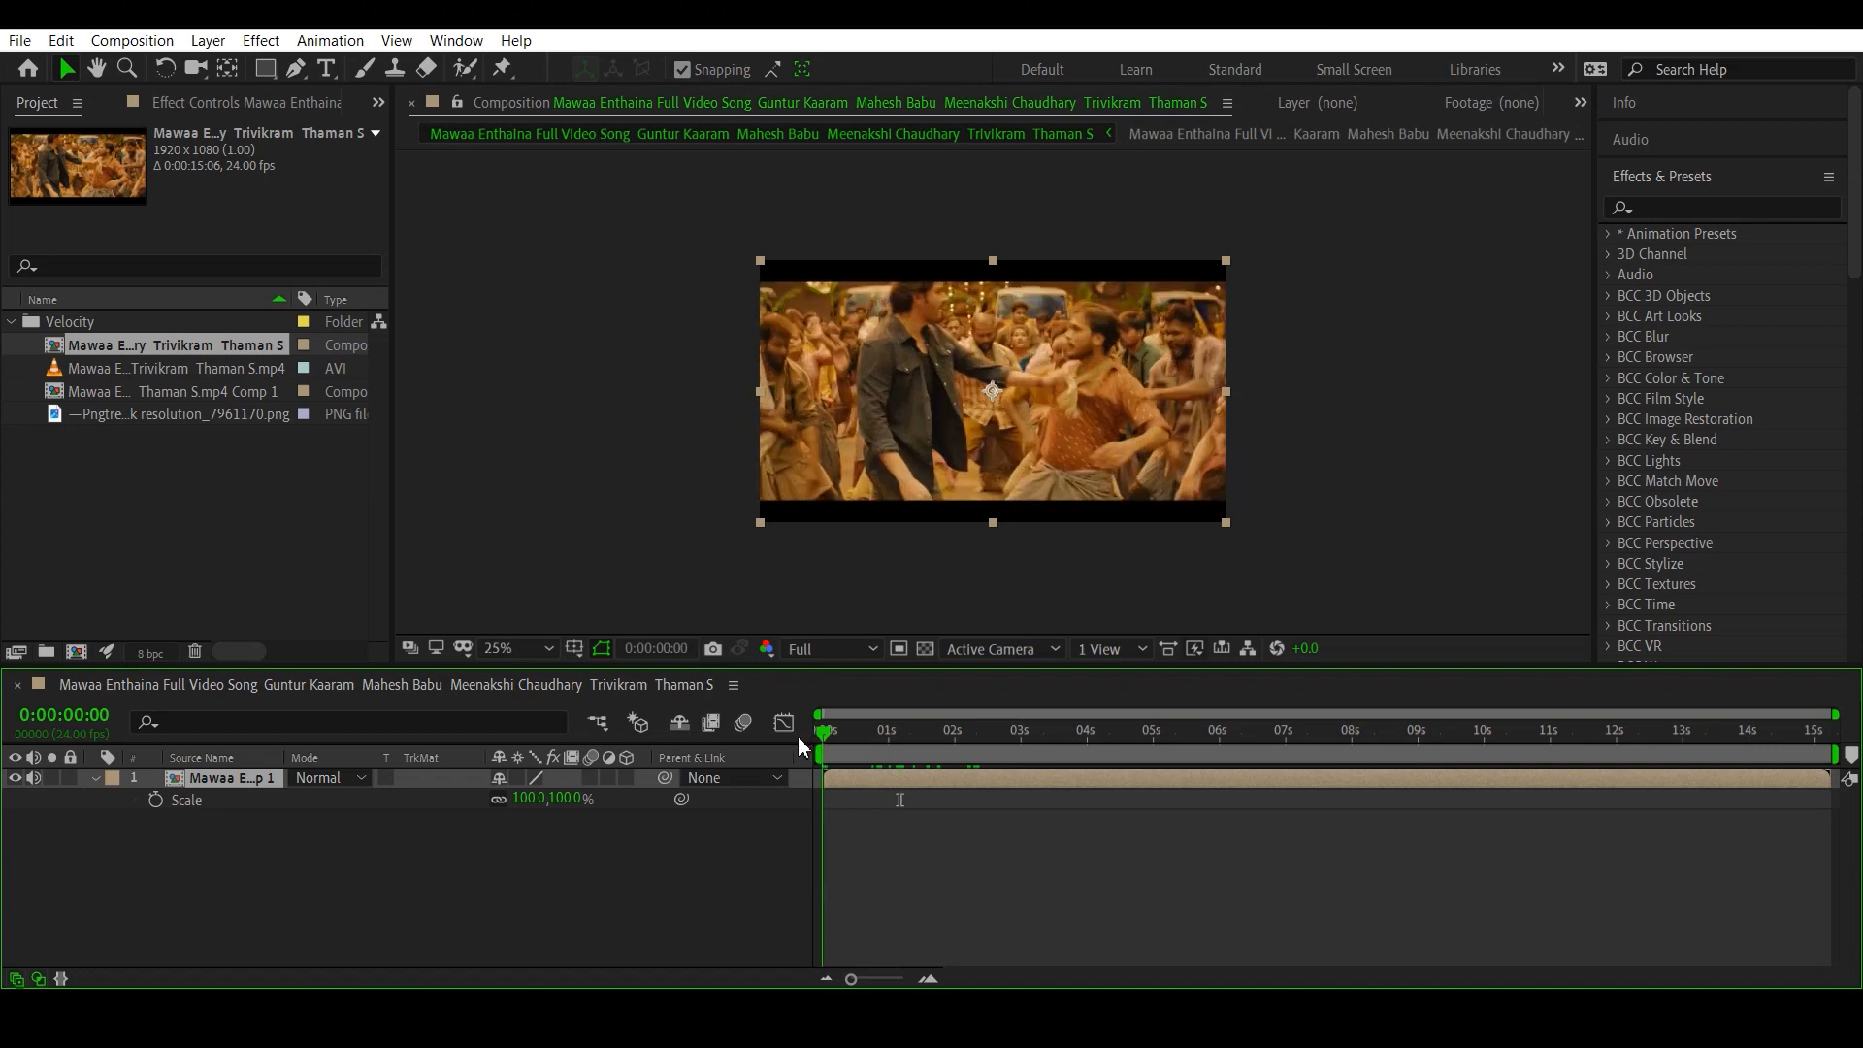
pyautogui.click(94, 778)
pyautogui.click(266, 807)
pyautogui.press('.')
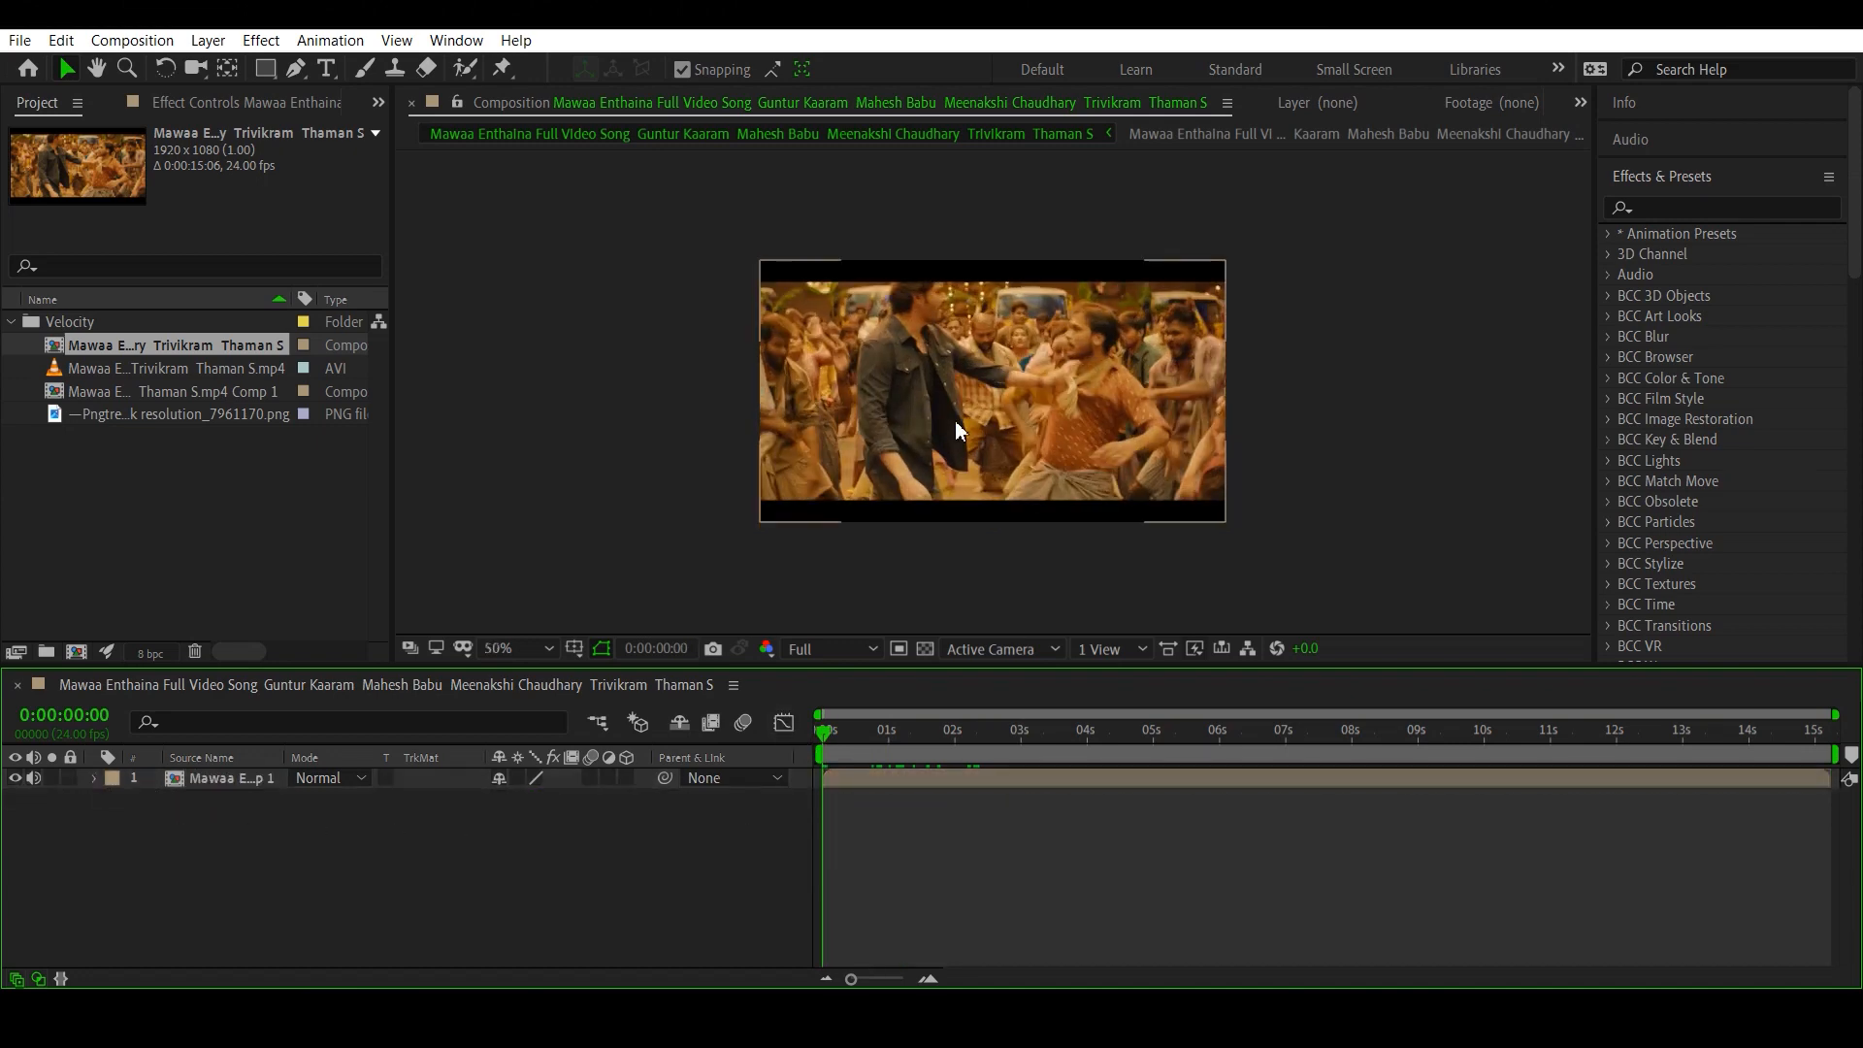
pyautogui.press(',')
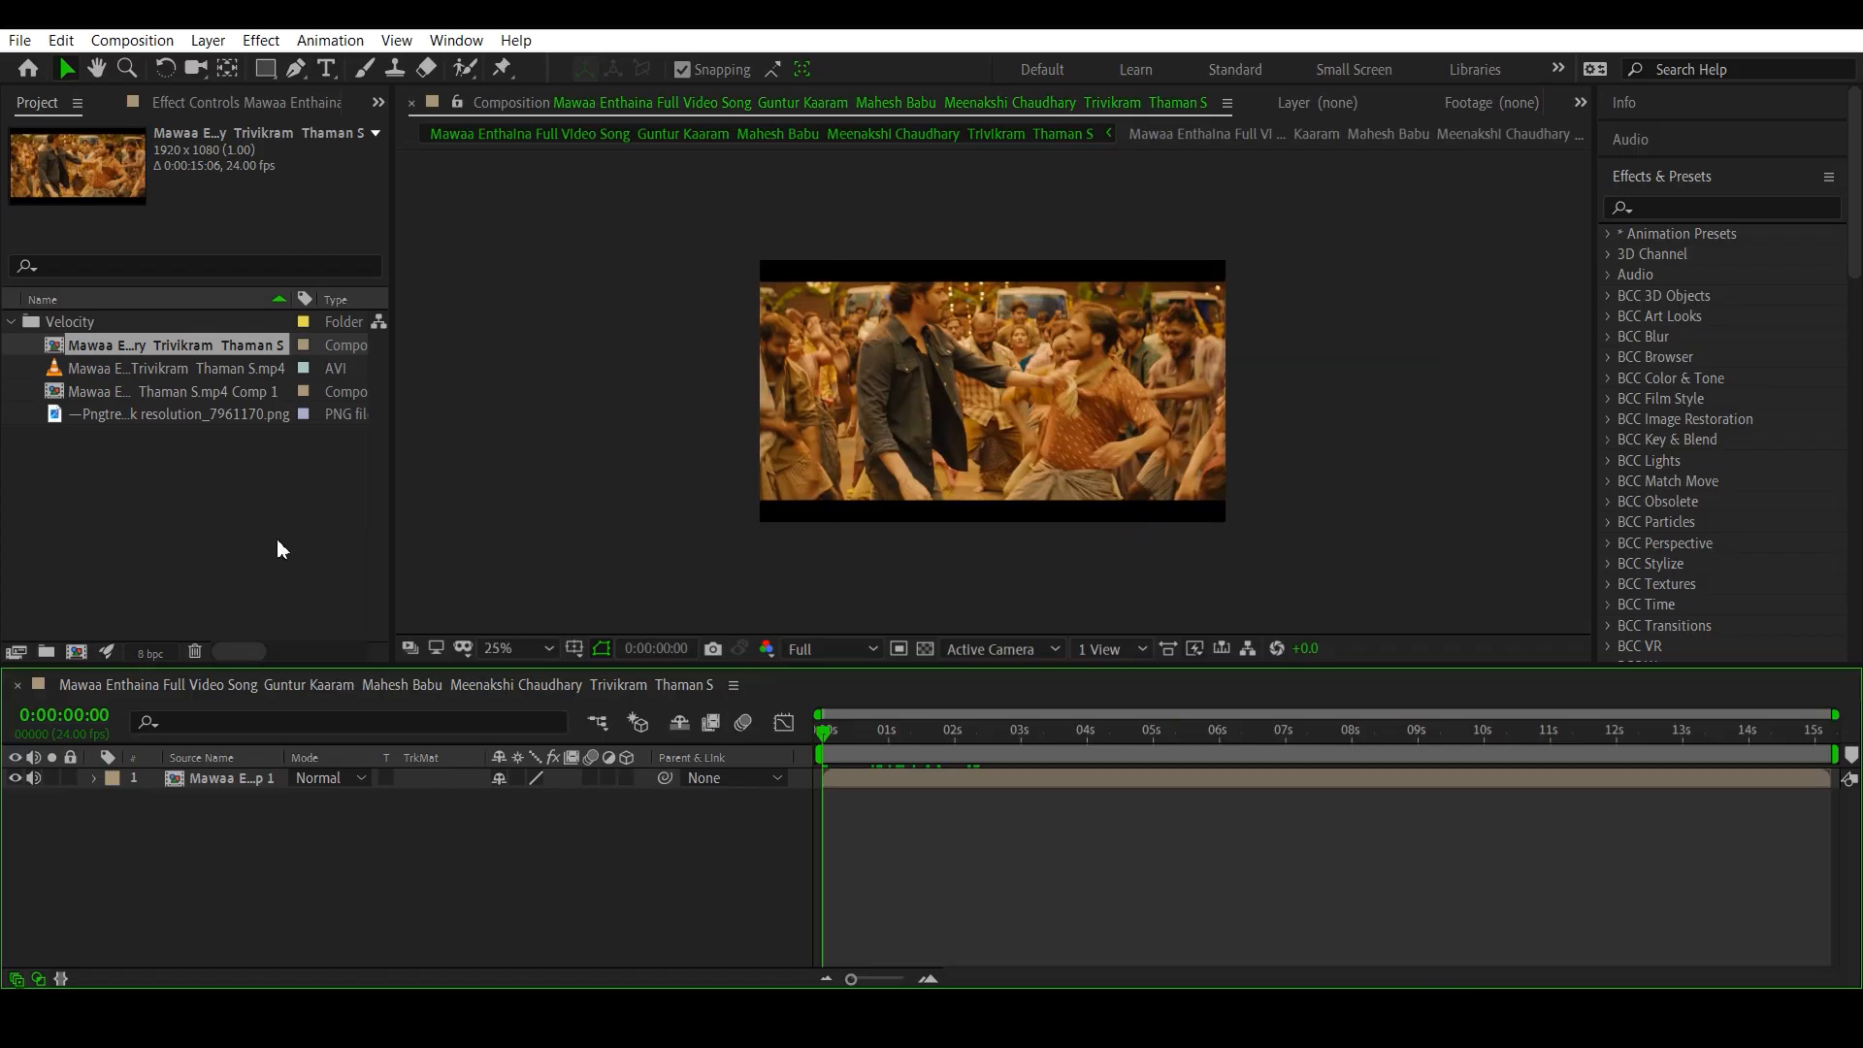
# - Select the pre-composed layer, then scrub and play the section up to about nine seconds to examine the dance moves and beat
pyautogui.click(208, 776)
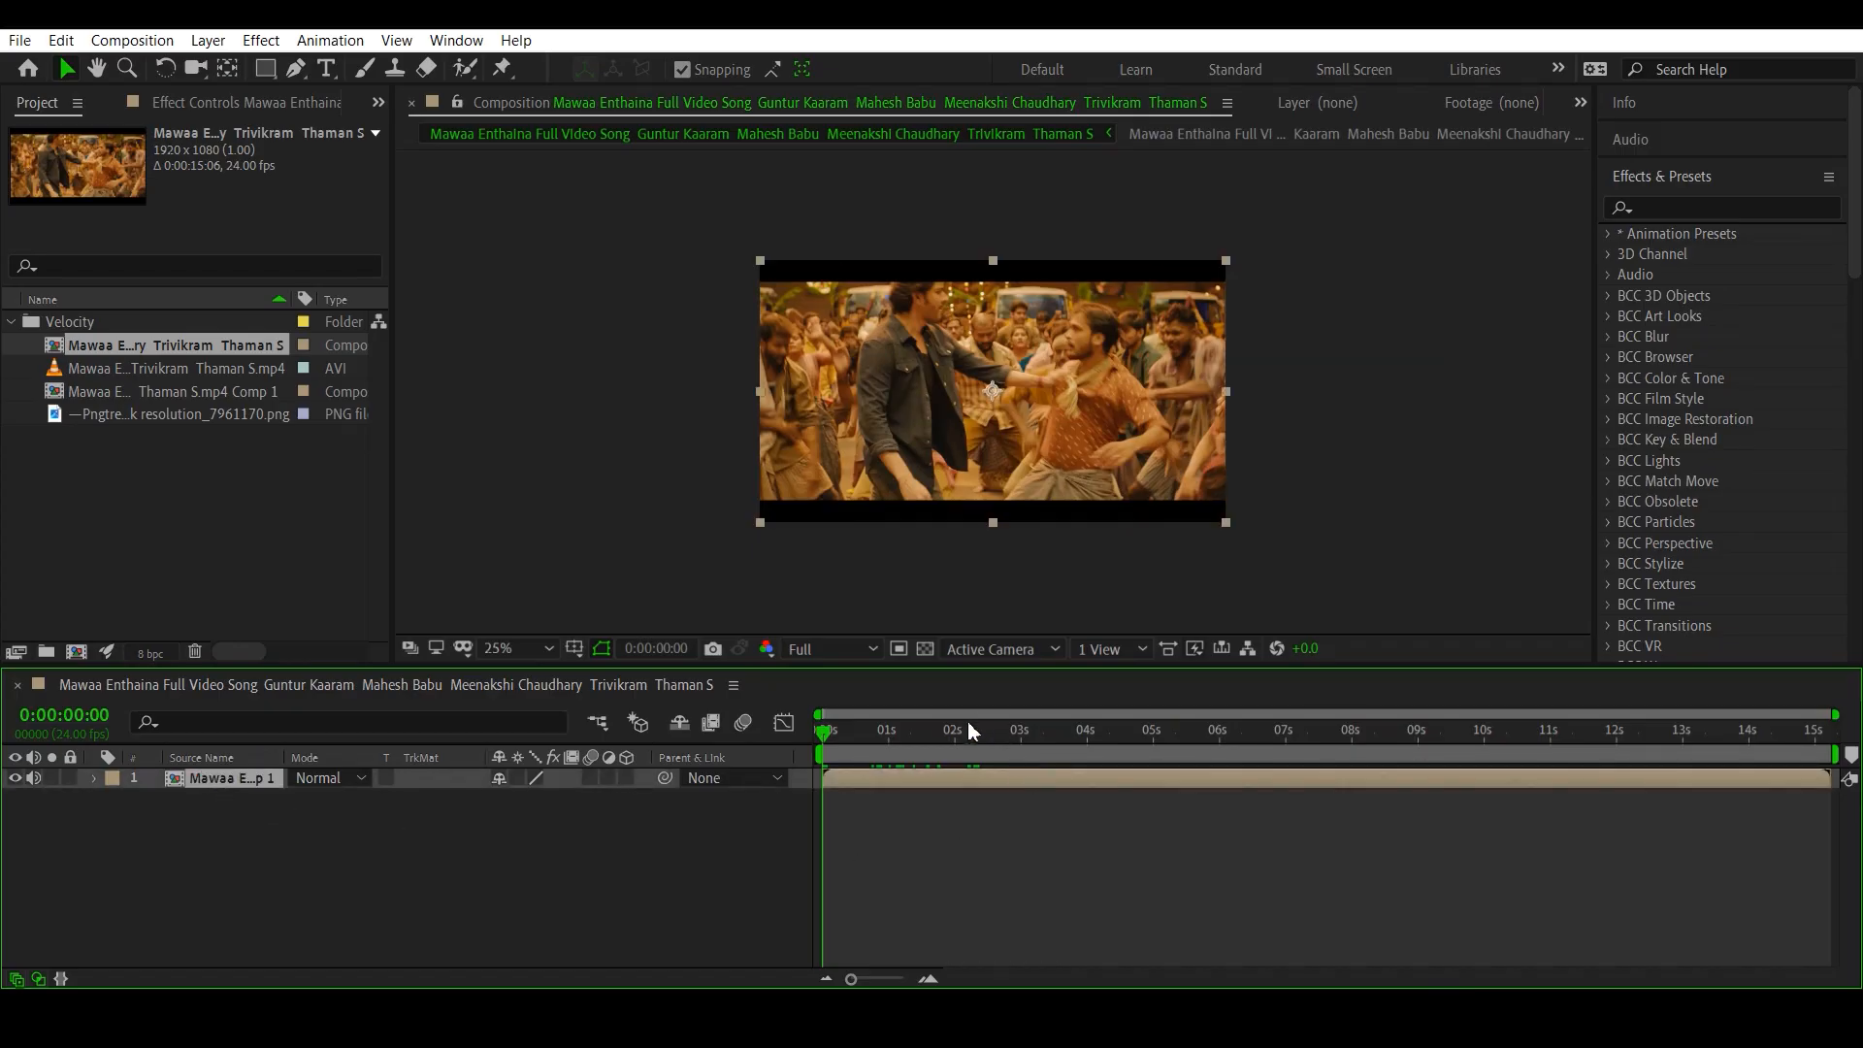
pyautogui.moveTo(968, 722); pyautogui.dragTo(1324, 838)
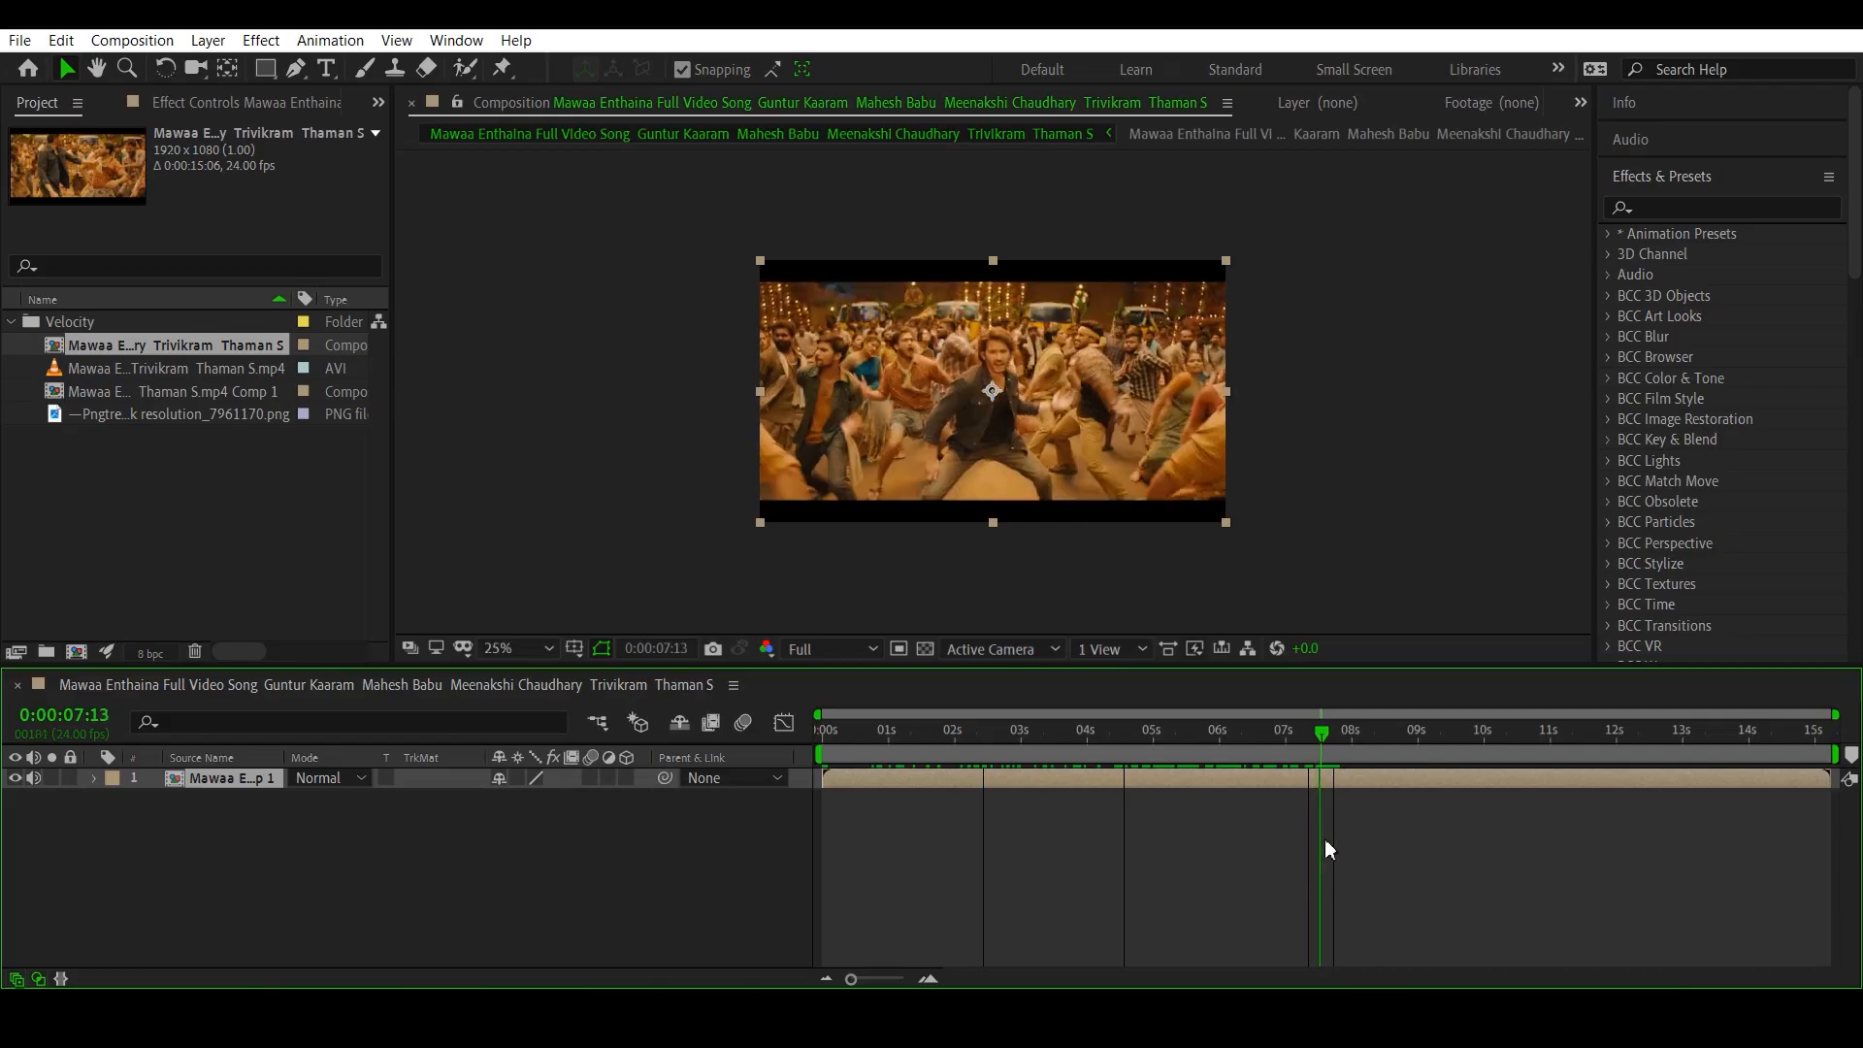
pyautogui.click(1314, 733)
pyautogui.moveTo(1316, 742); pyautogui.dragTo(1320, 747)
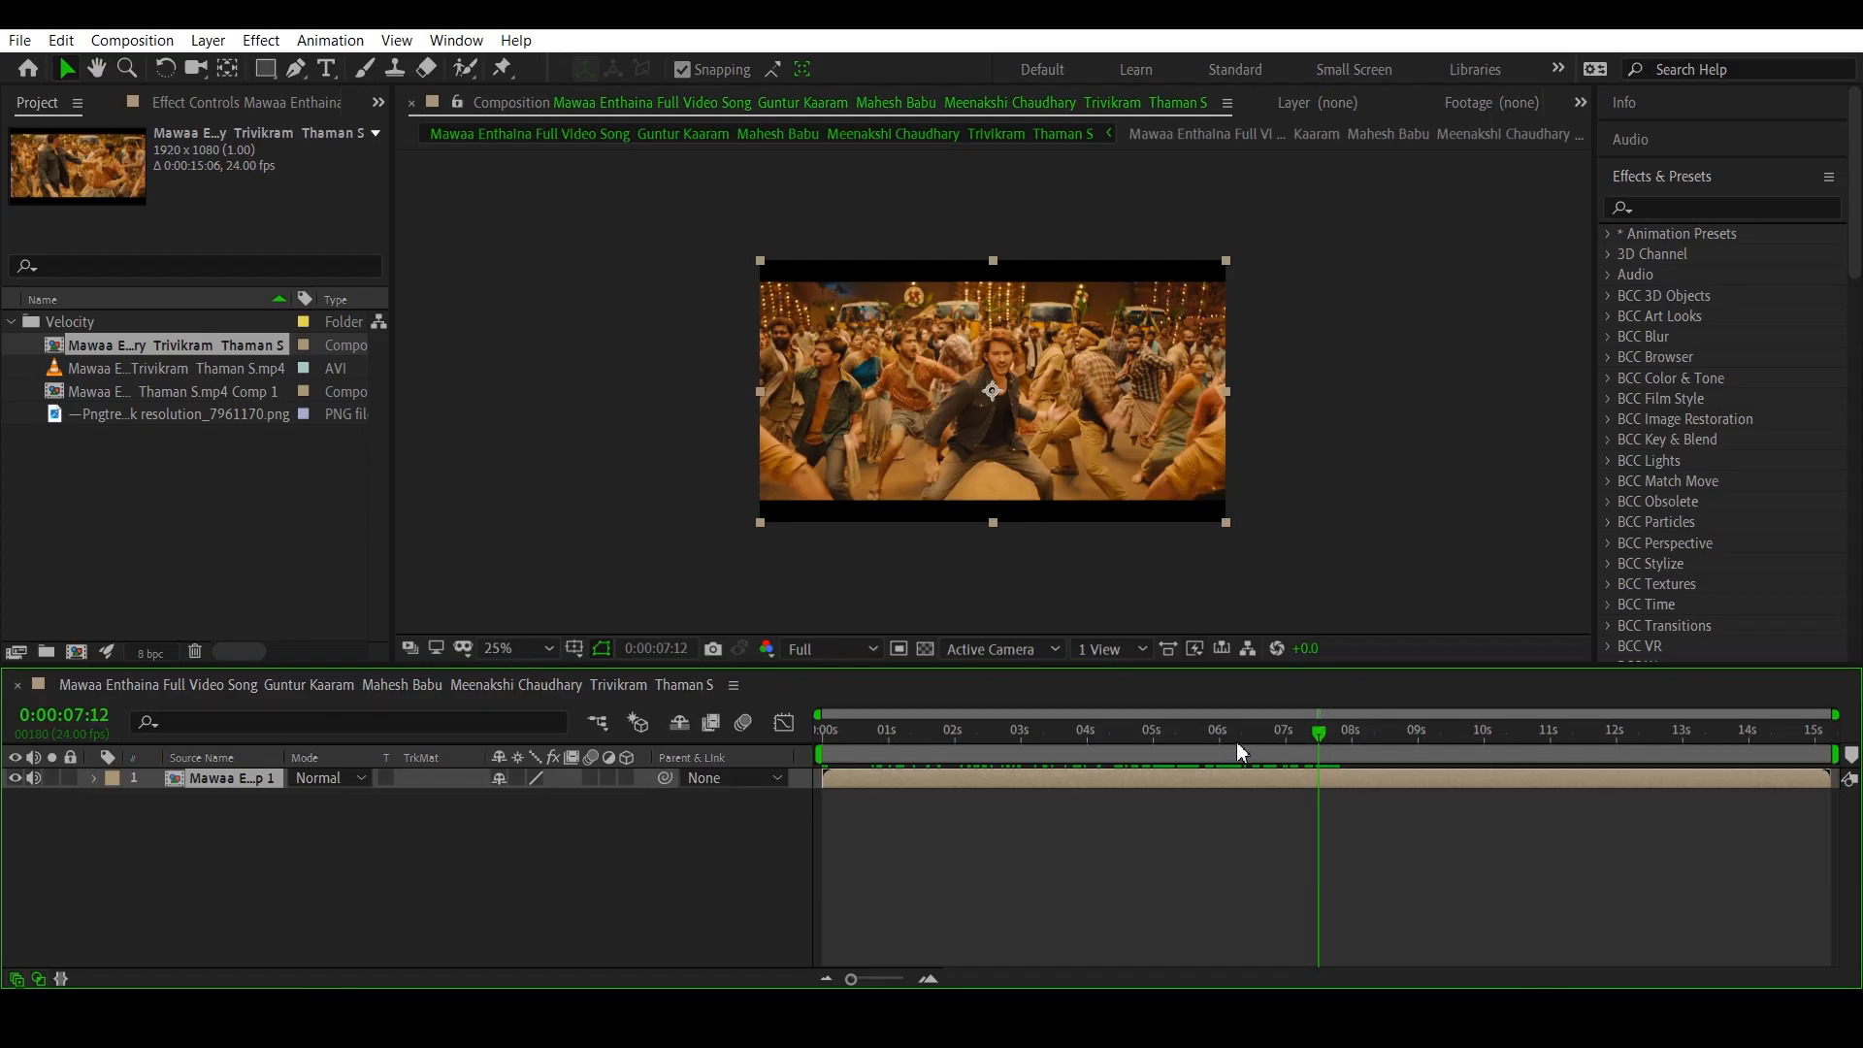
pyautogui.press('space')
pyautogui.press('space')
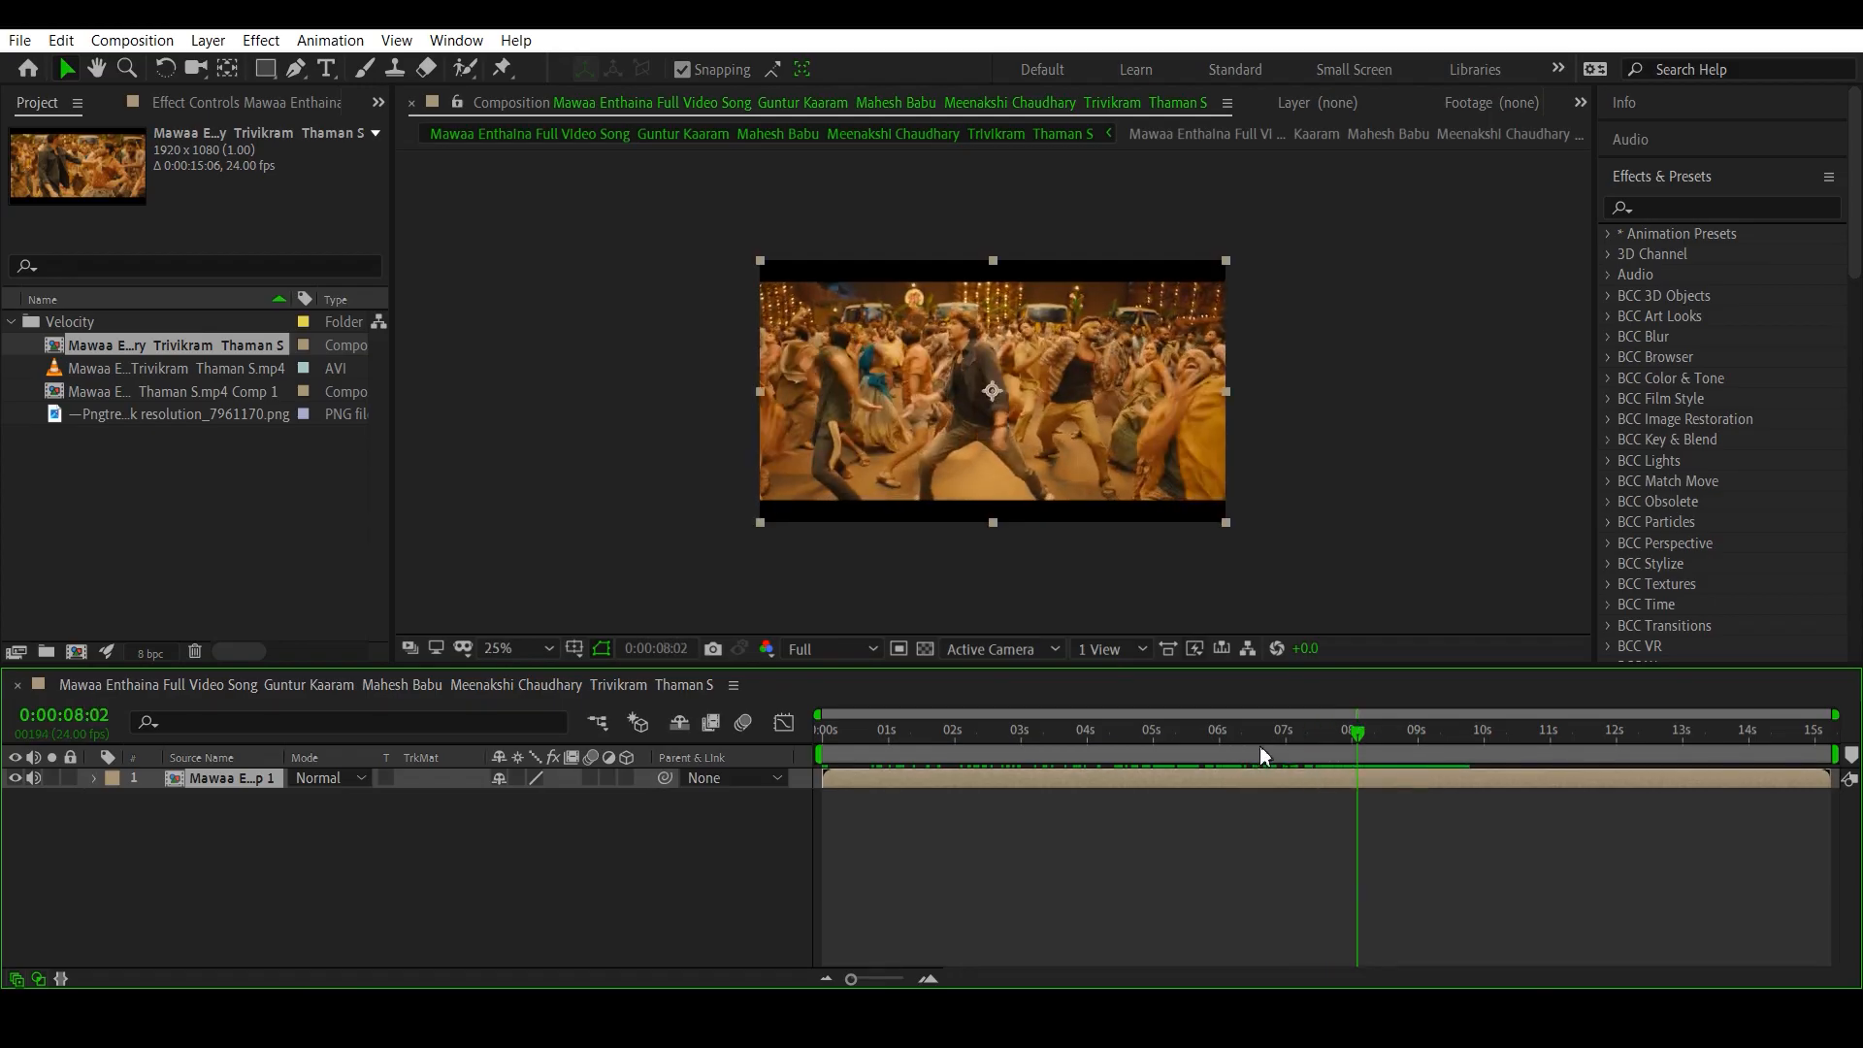
pyautogui.click(1416, 735)
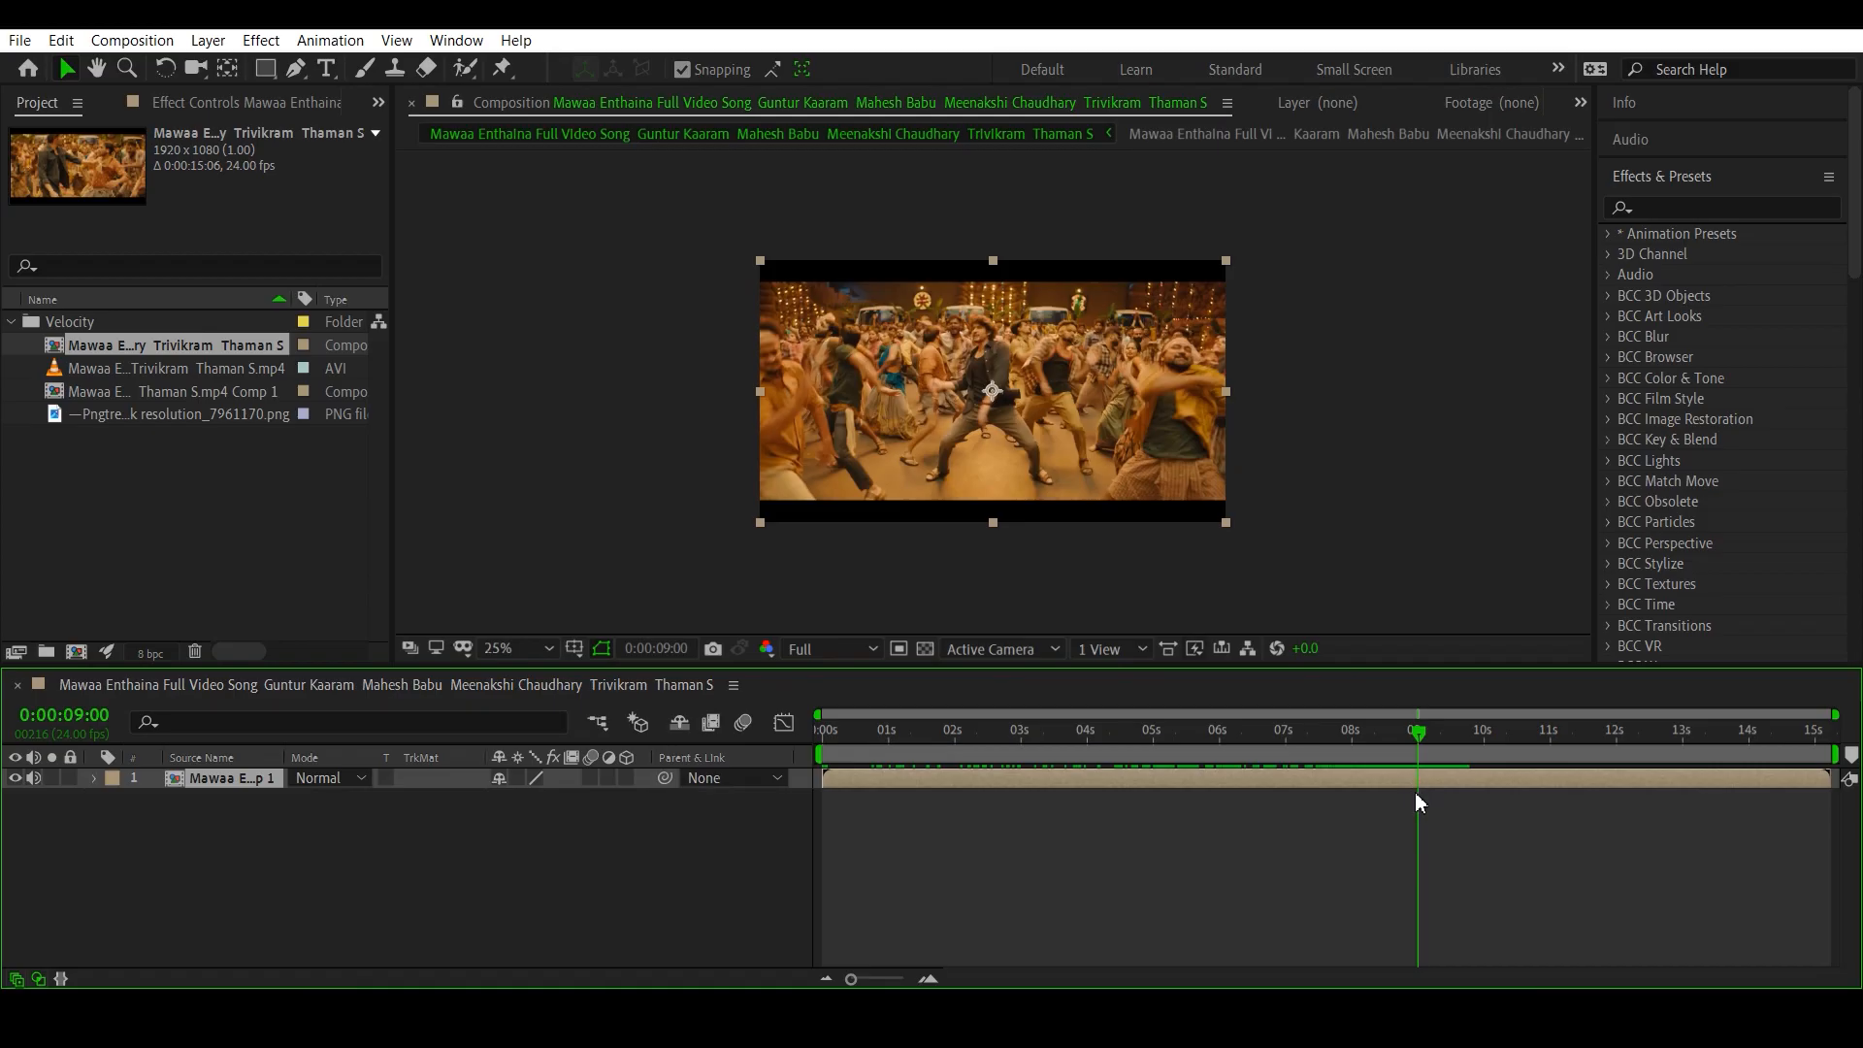
pyautogui.moveTo(1417, 733); pyautogui.dragTo(1399, 733)
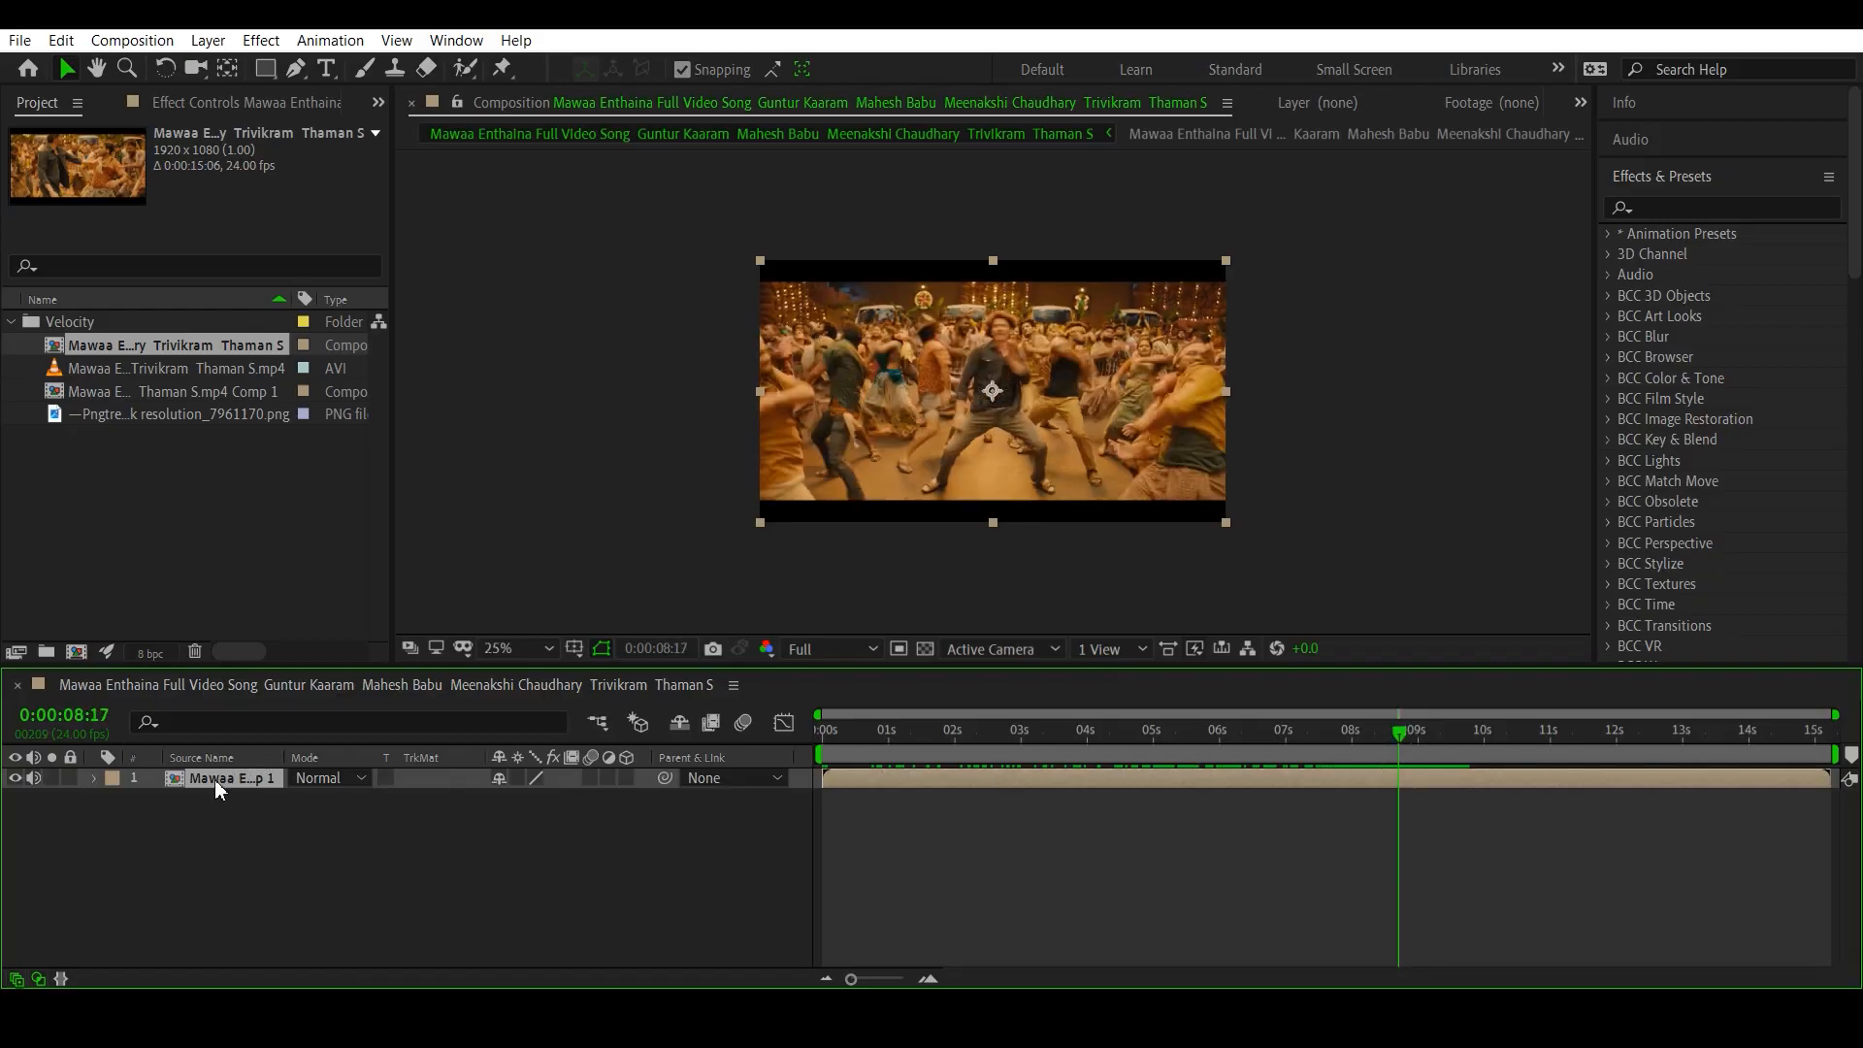
# - Display the pre-composed layer's audio waveform, inspect it around 0:00:08:22, and collapse the layer again
pyautogui.press('l')
pyautogui.press('l')
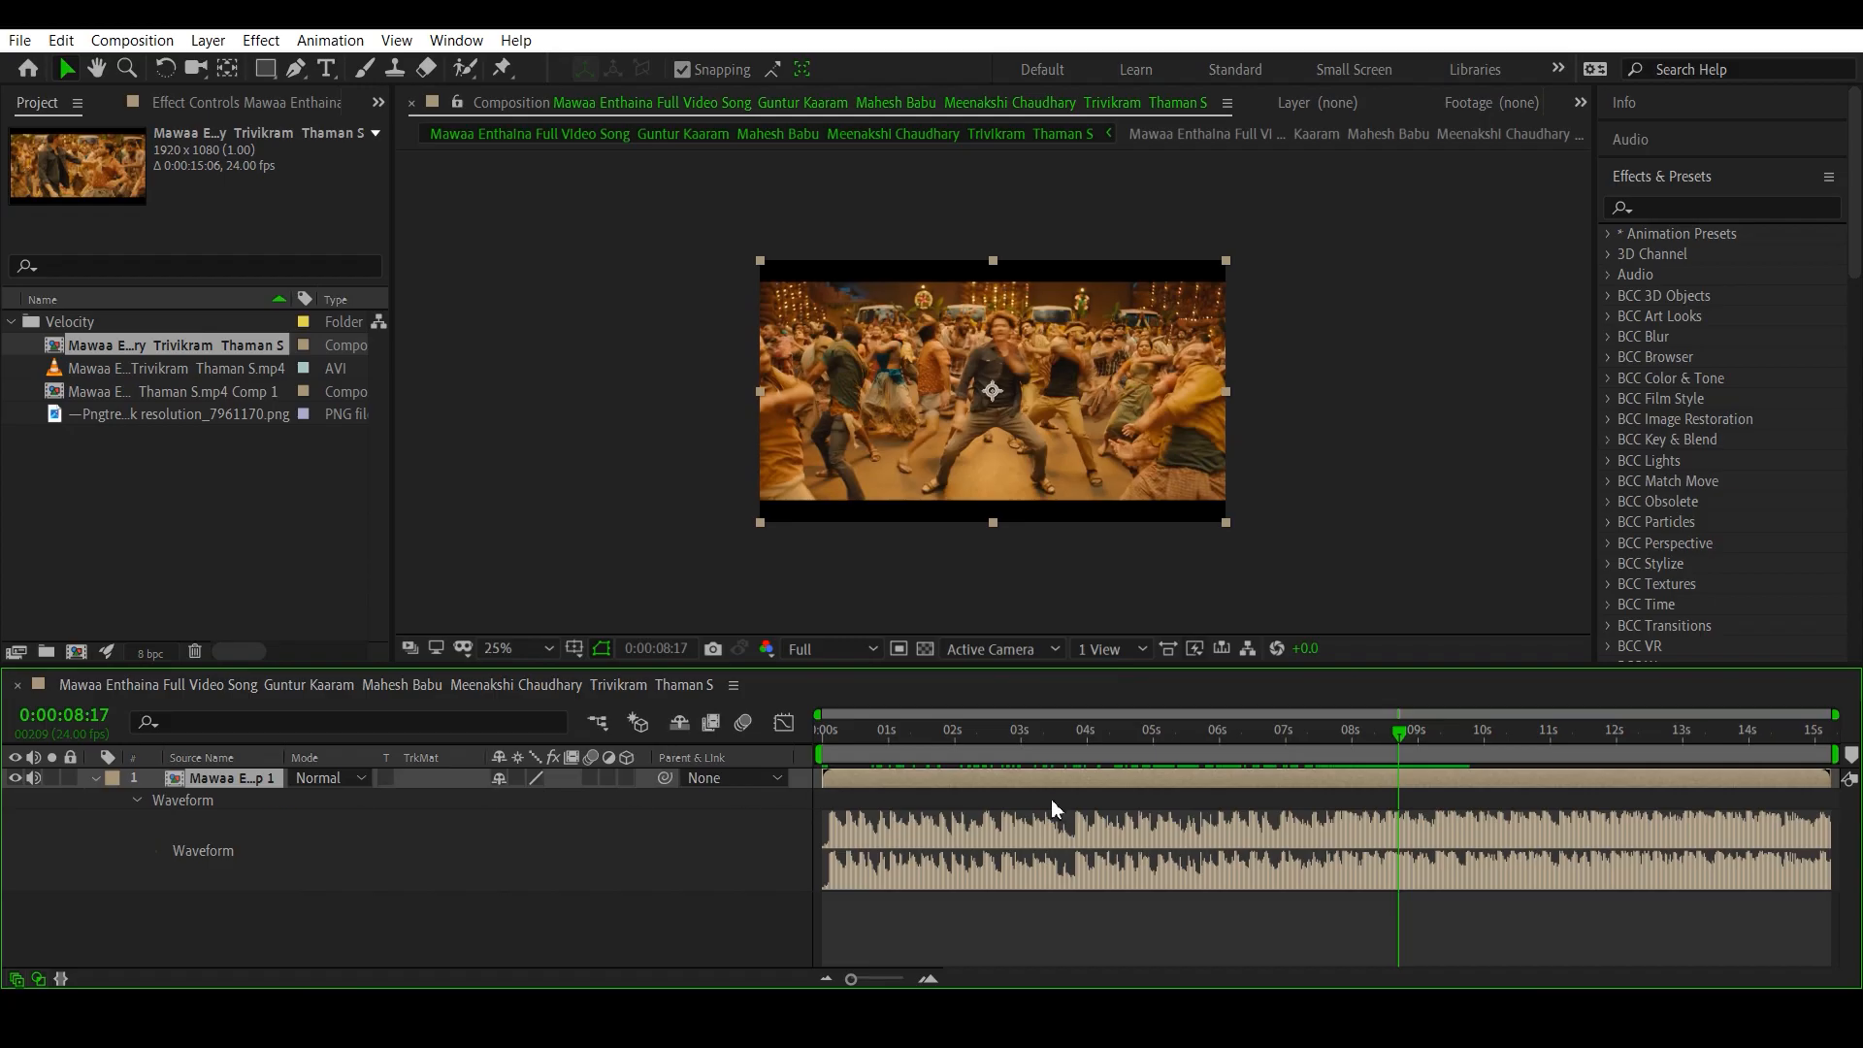
pyautogui.click(1409, 735)
pyautogui.click(1411, 739)
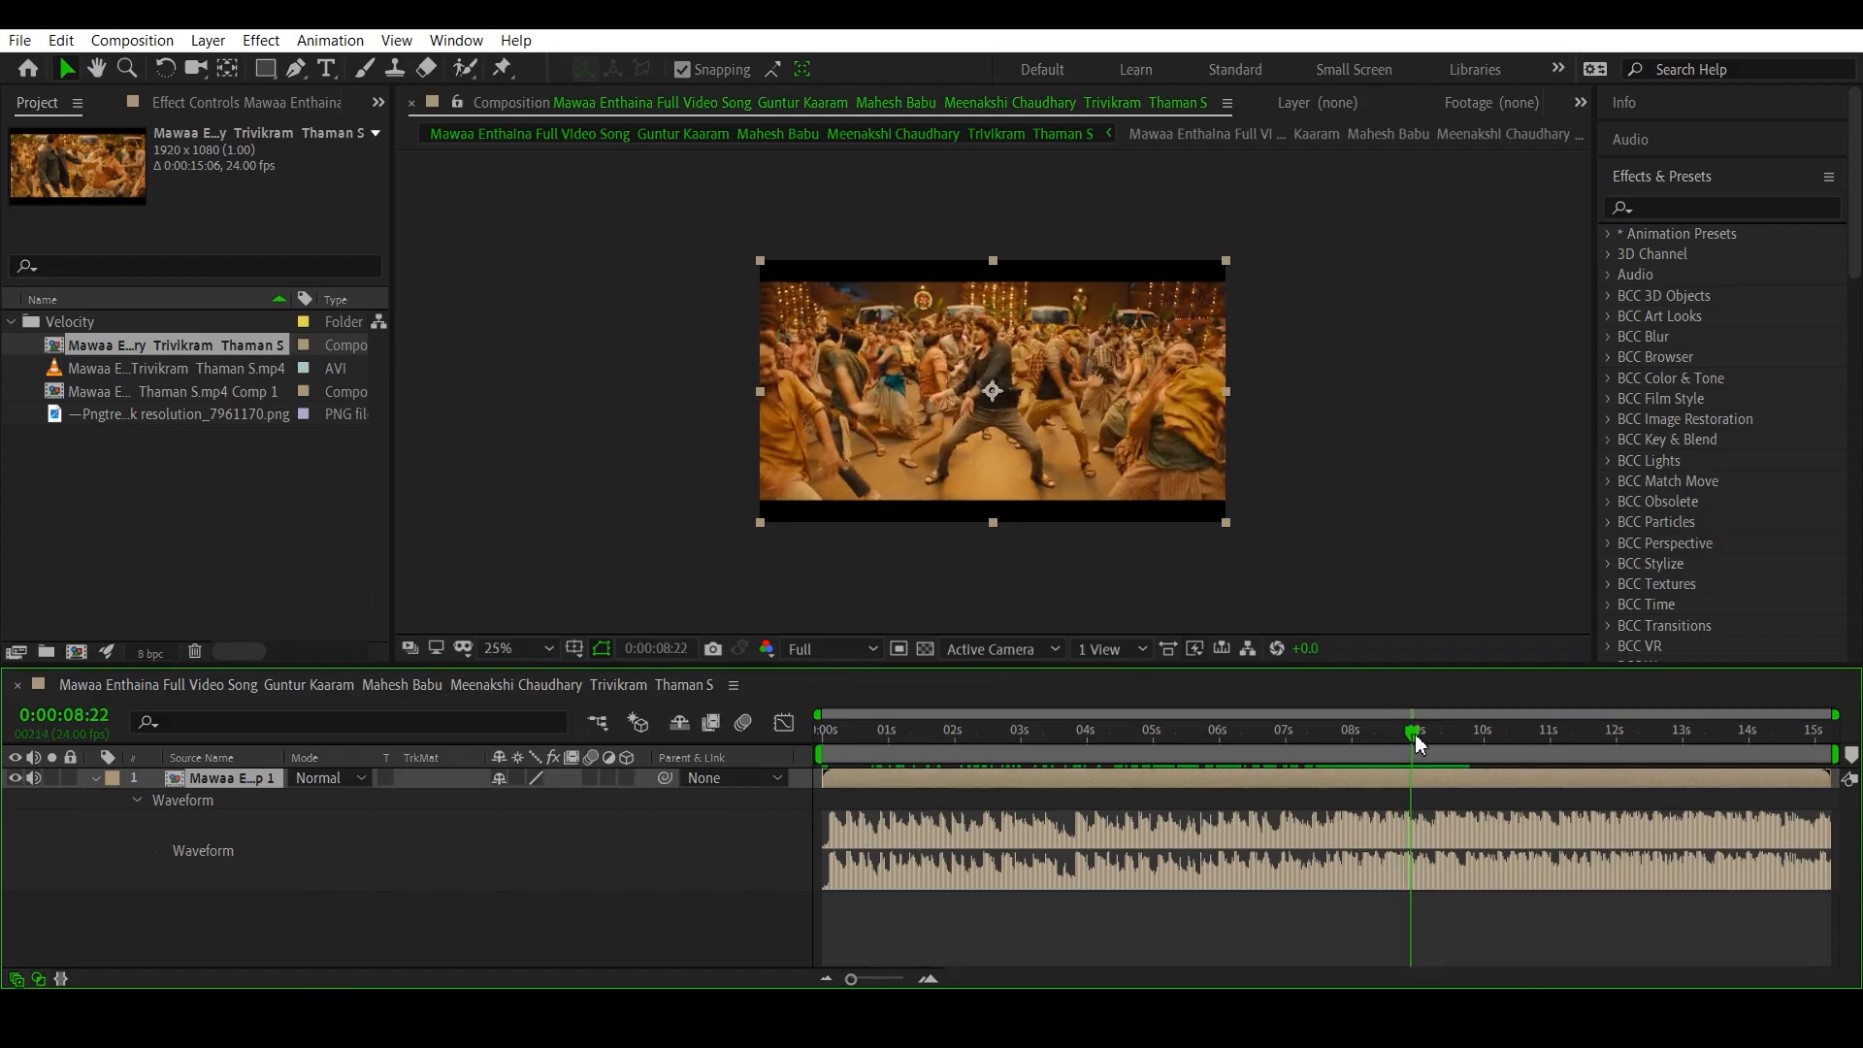
pyautogui.click(93, 778)
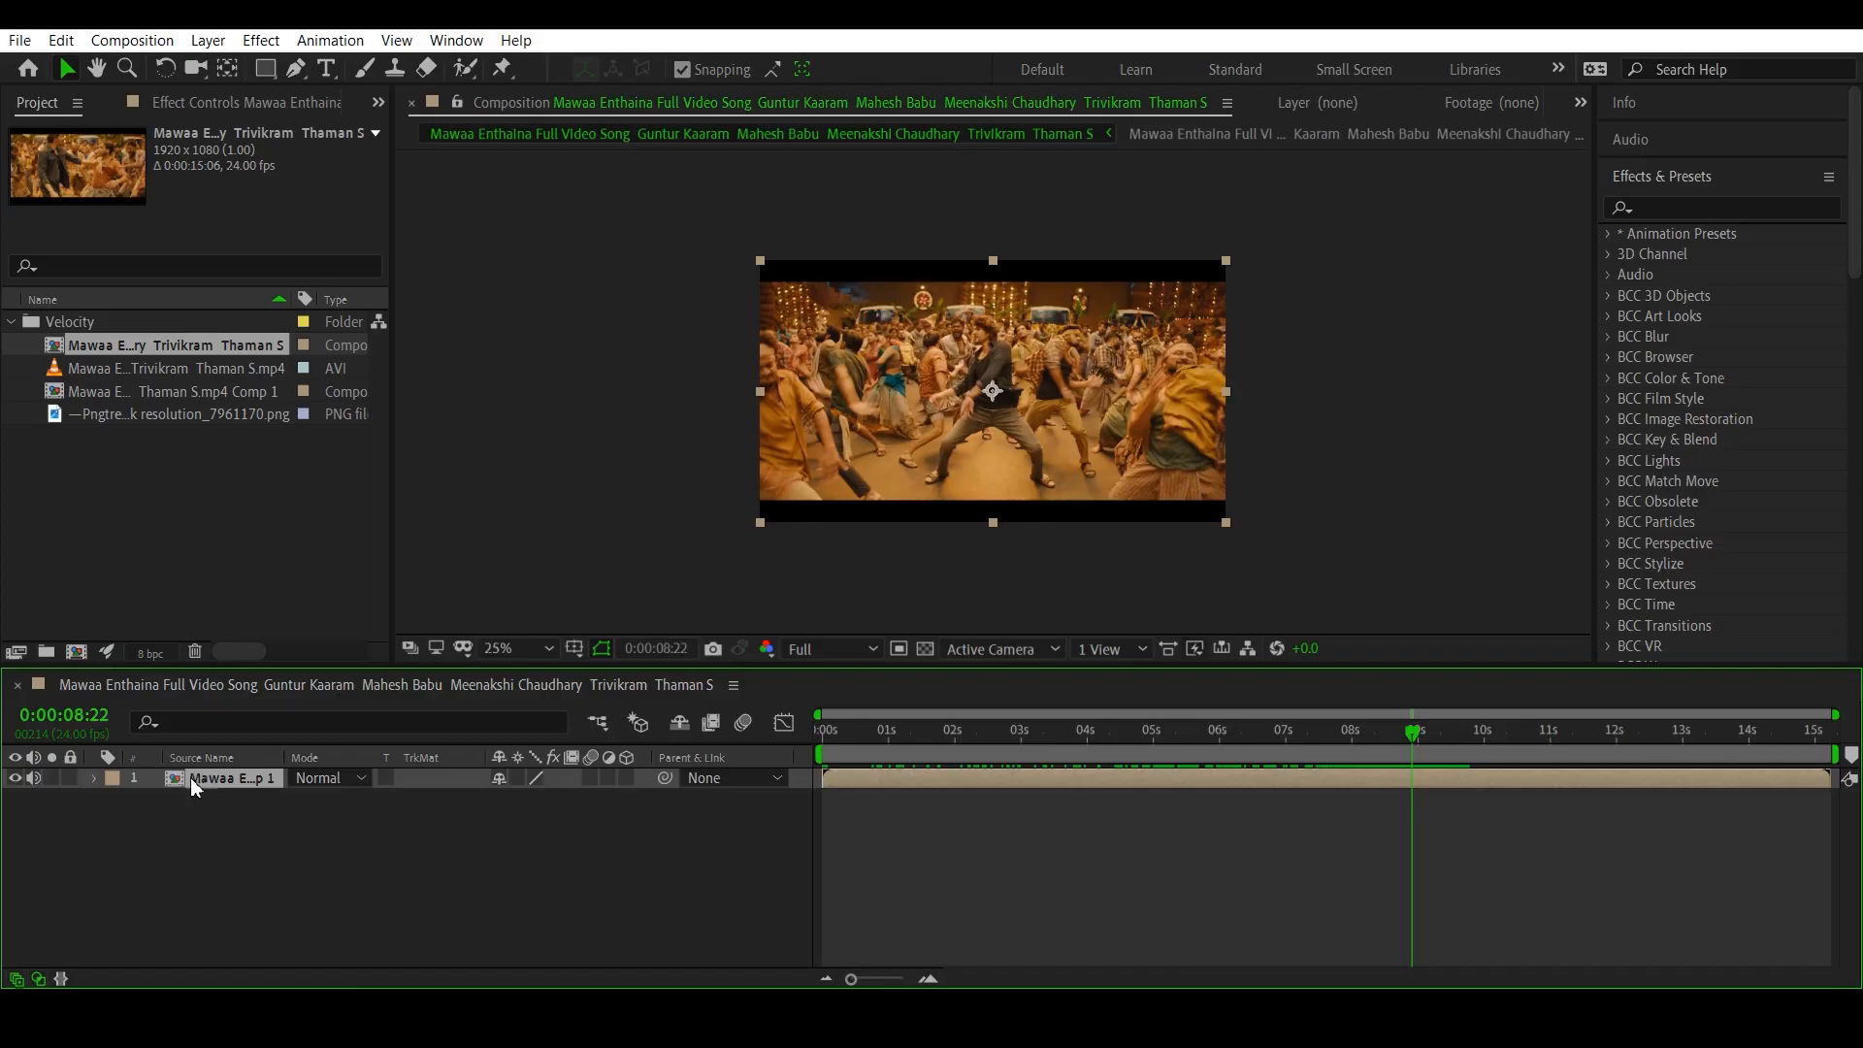
# - Convert the pre-composed layer's audio to keyframes
pyautogui.rightClick(203, 788)
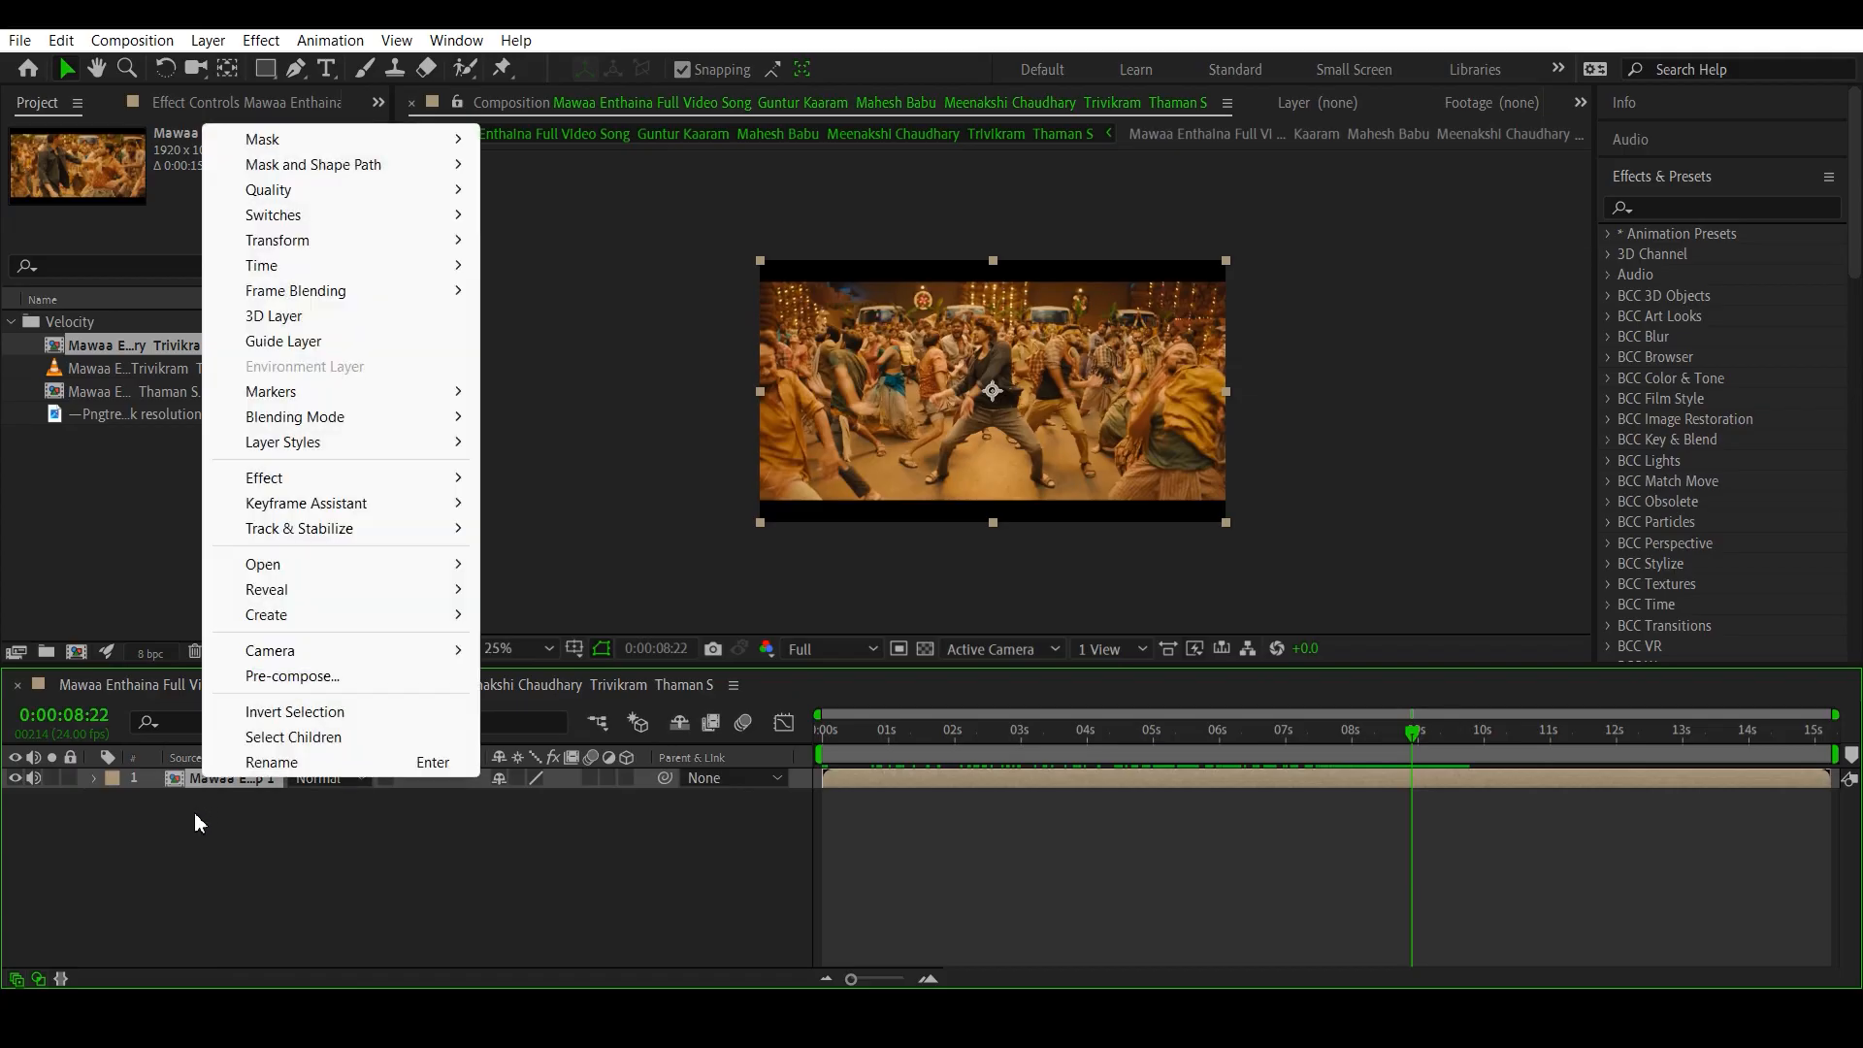
pyautogui.moveTo(281, 514)
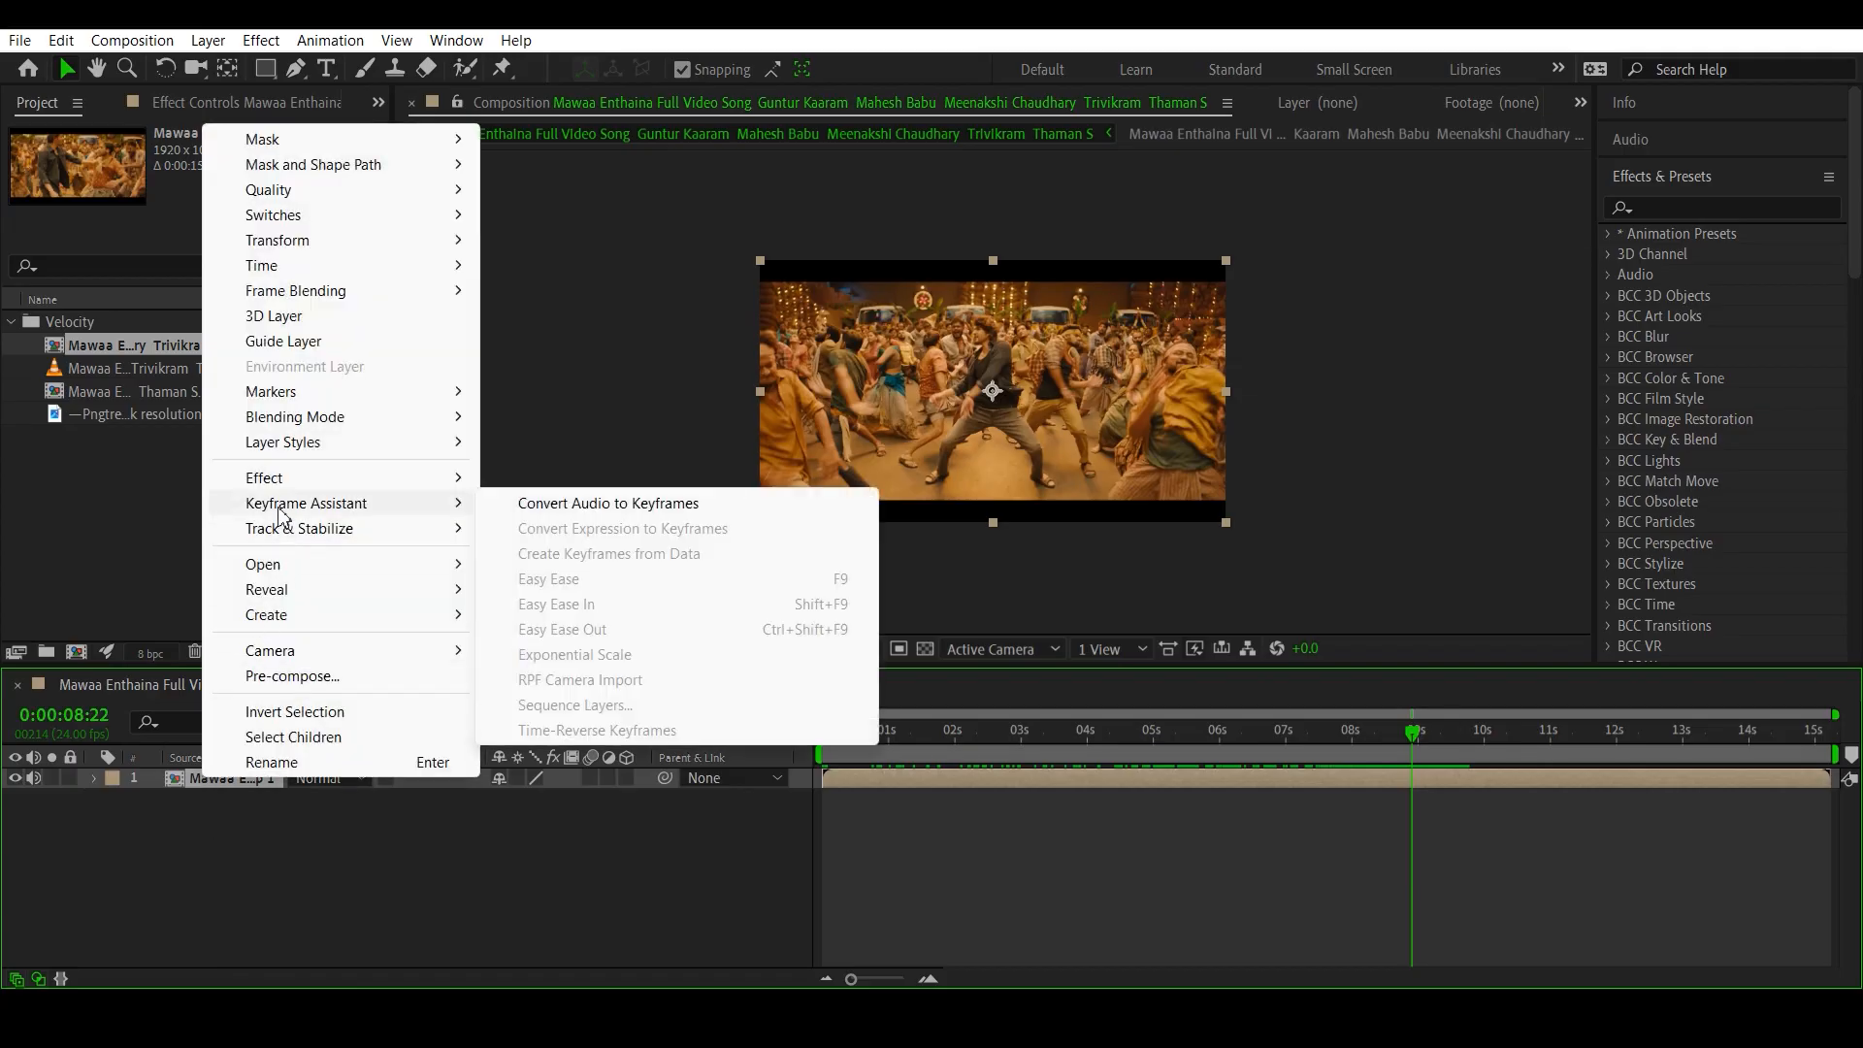
pyautogui.click(592, 505)
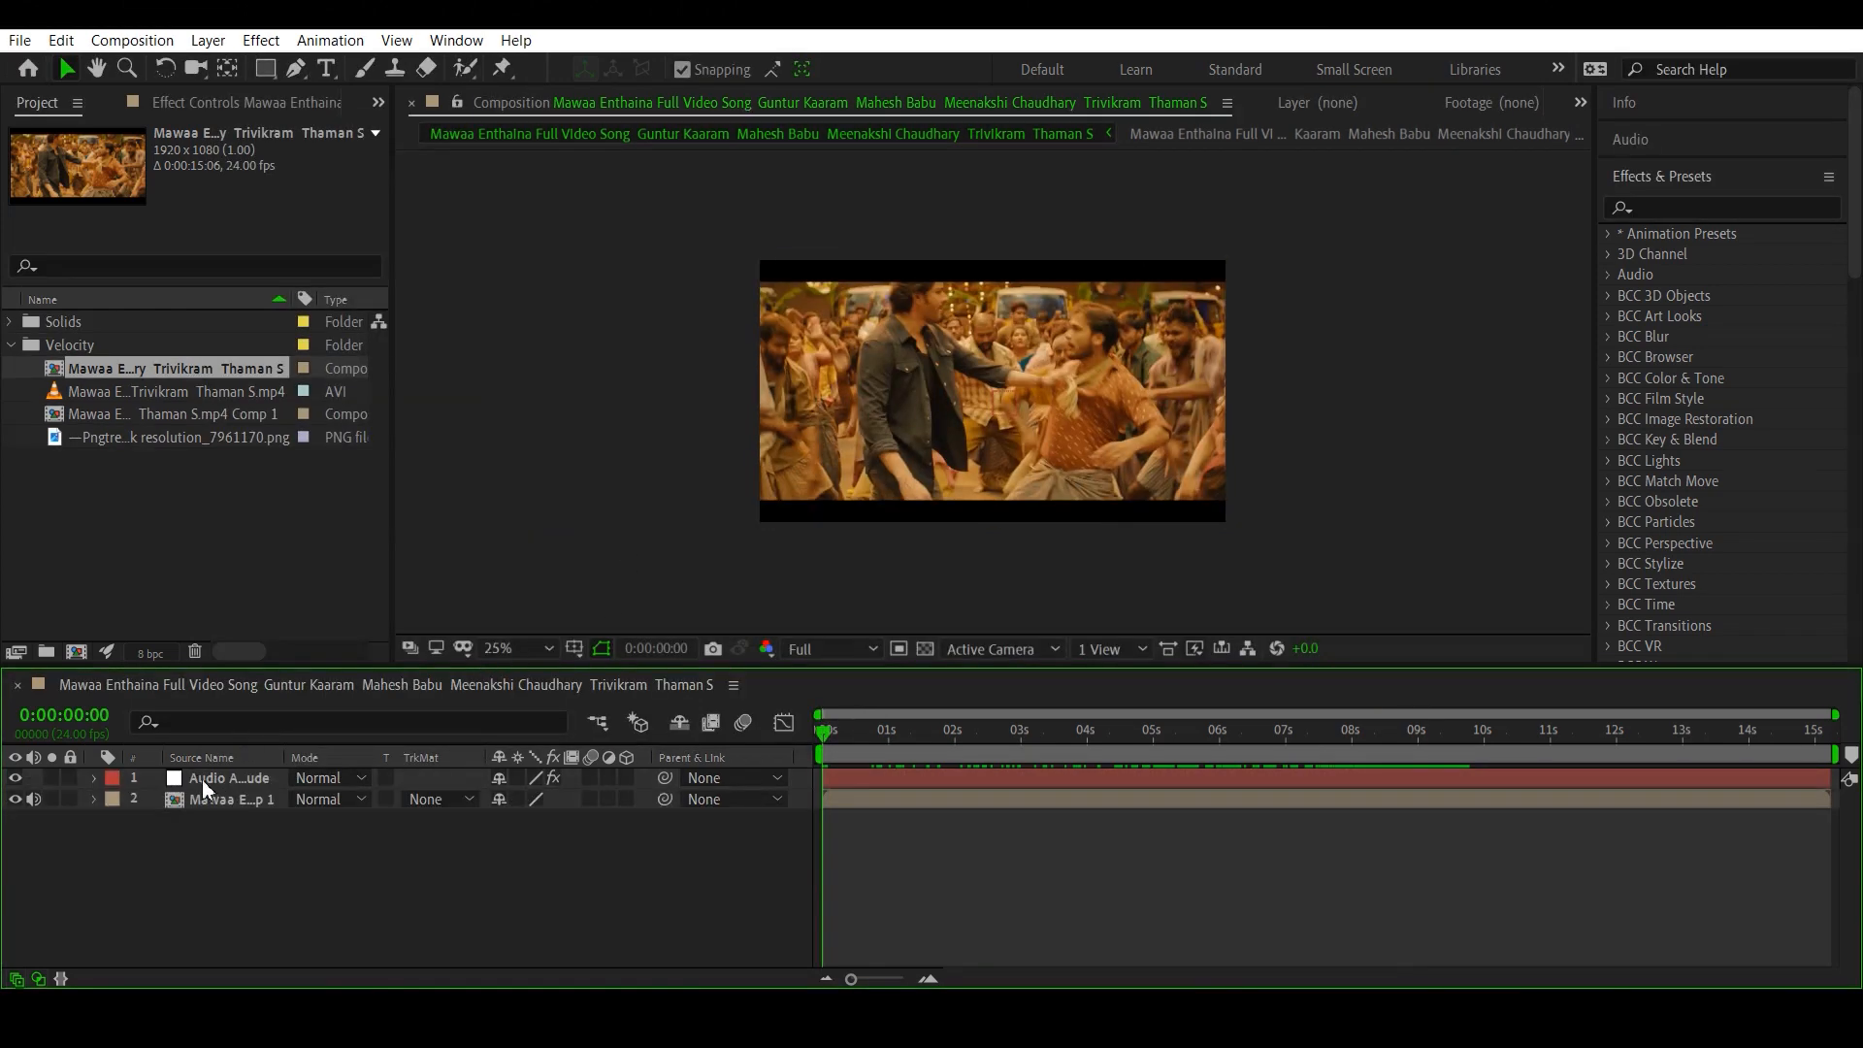
# - Expand the audio amplitude layer's Both Channels effect and show its Slider keyframes in the Graph Editor
pyautogui.click(92, 777)
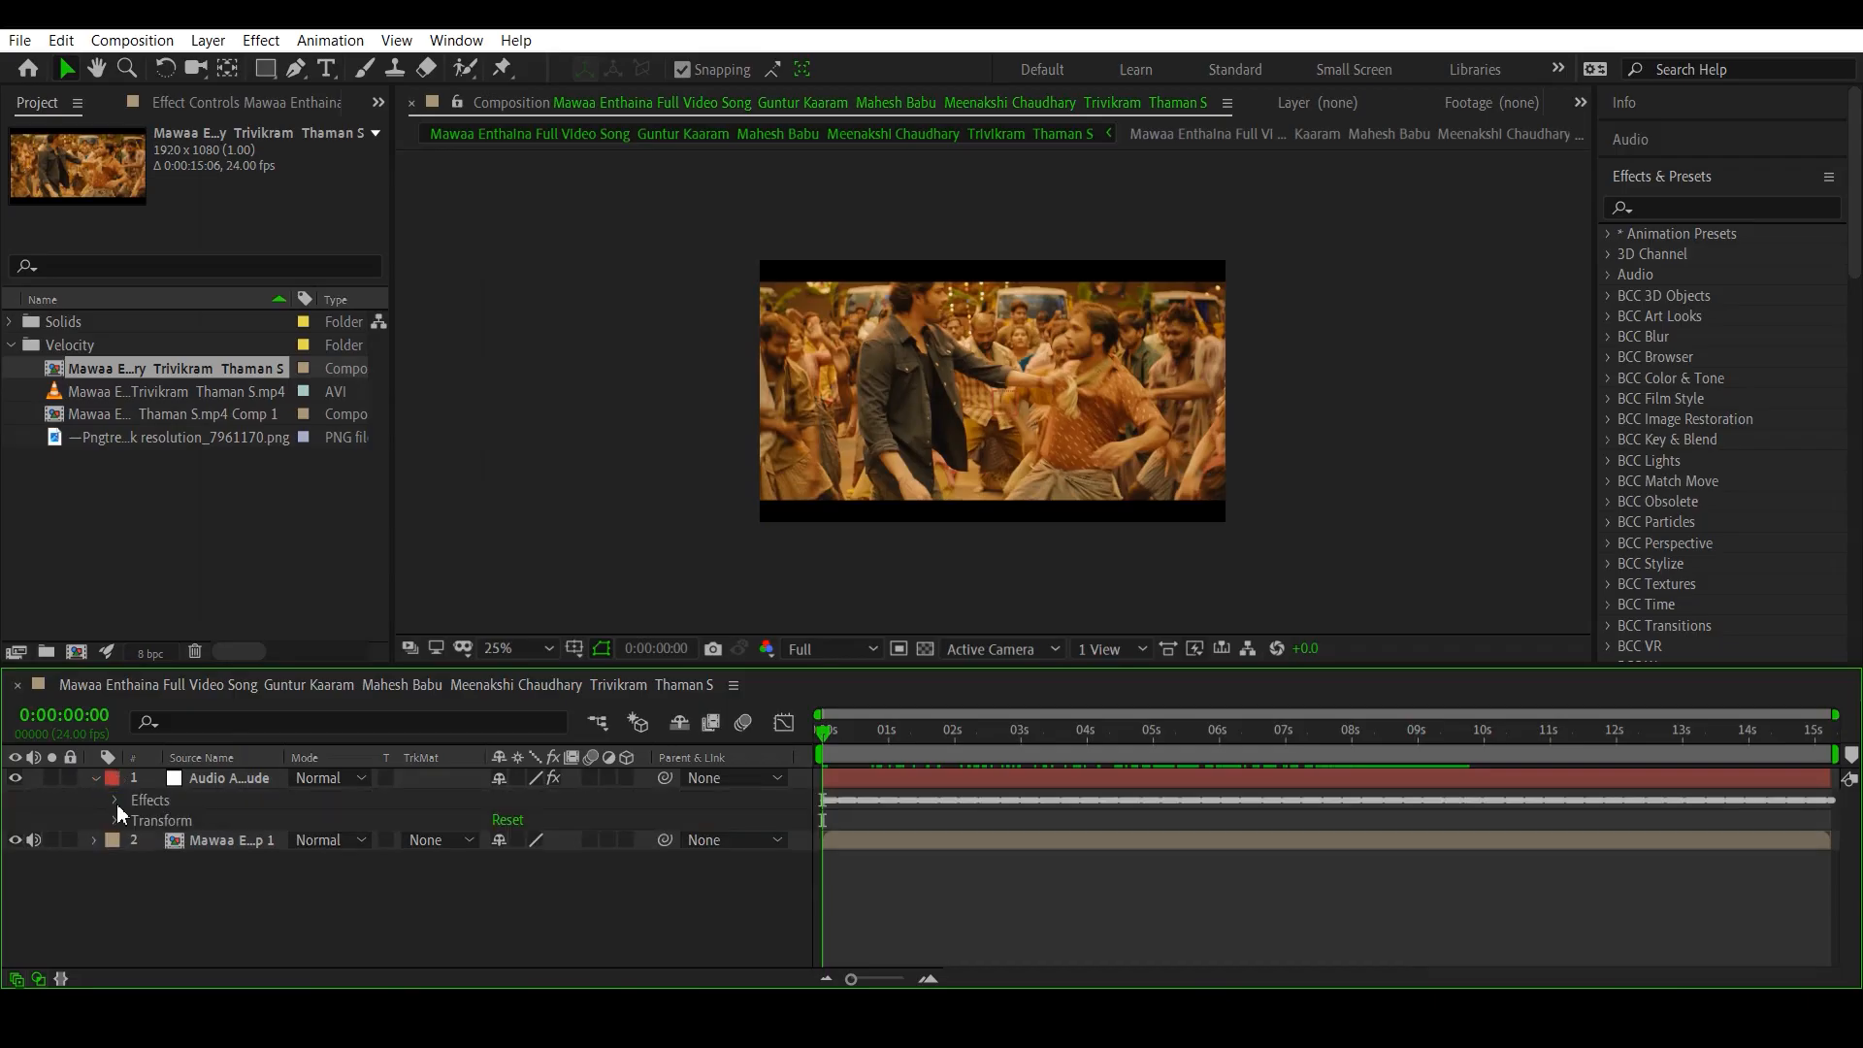
pyautogui.click(114, 800)
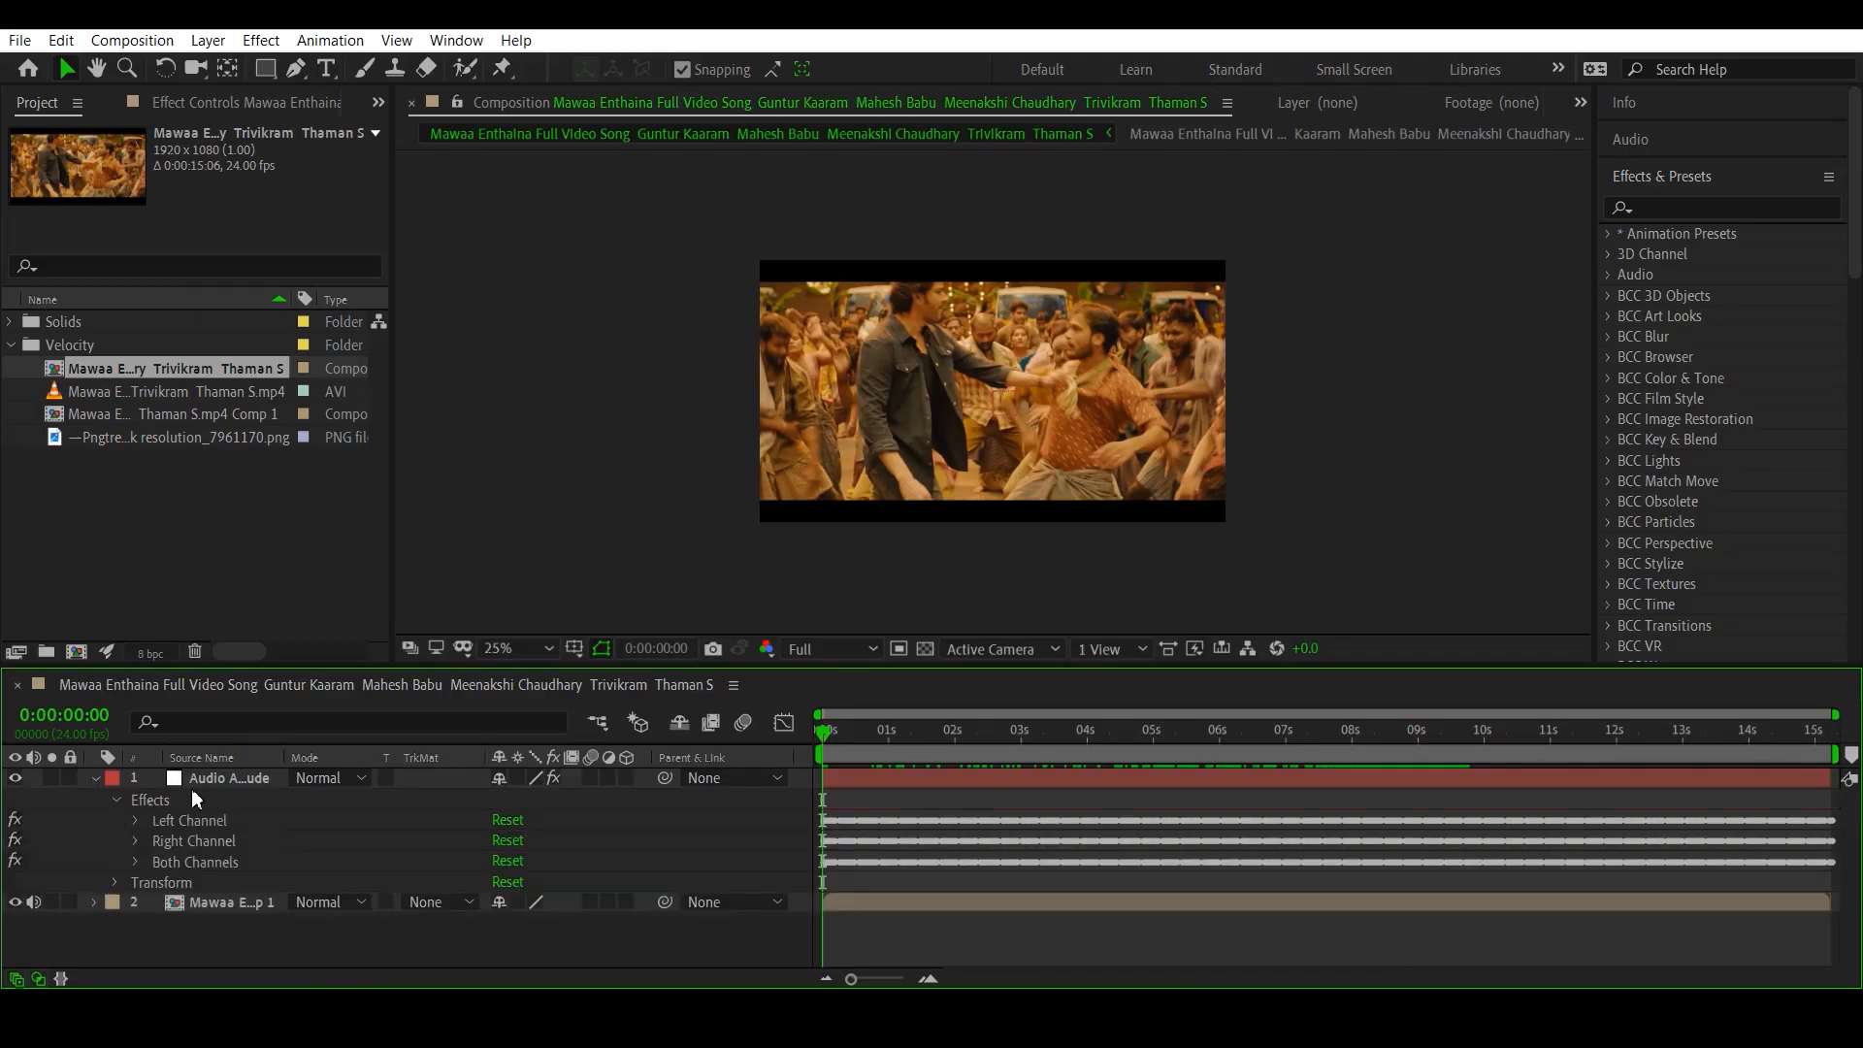
pyautogui.click(136, 862)
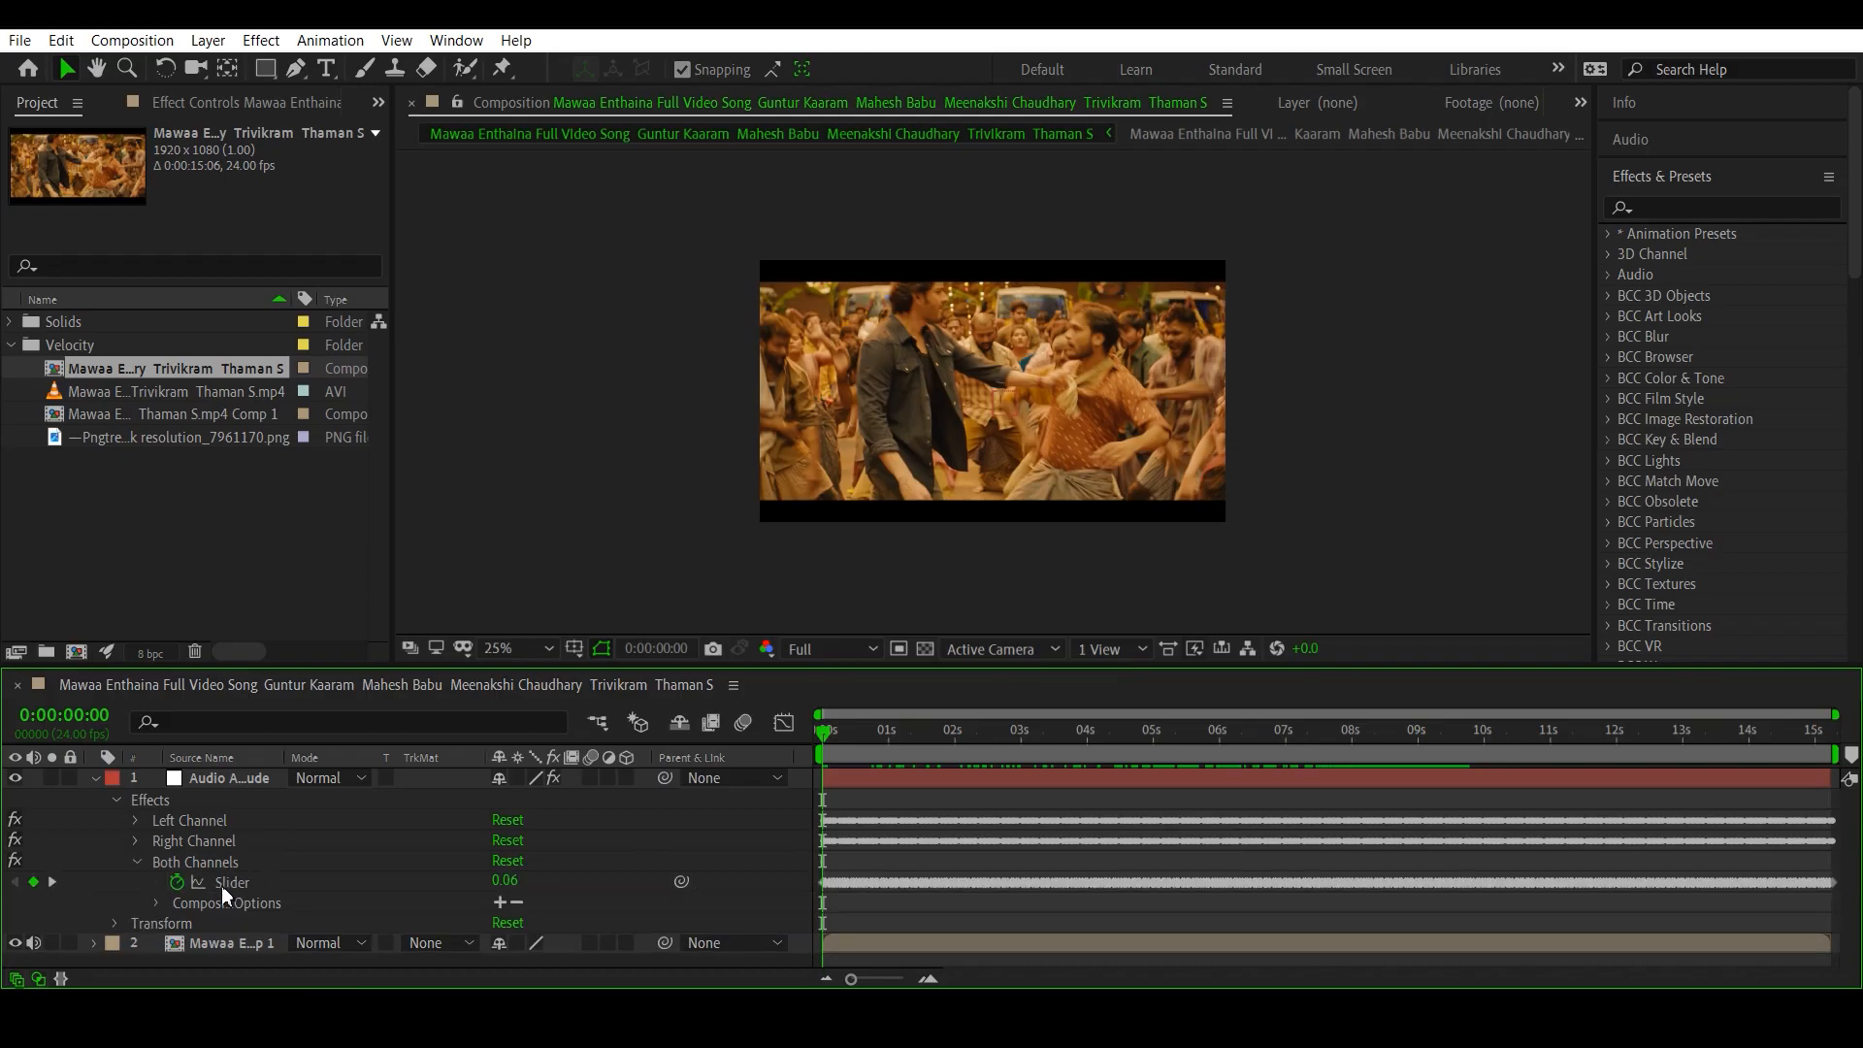
pyautogui.click(240, 882)
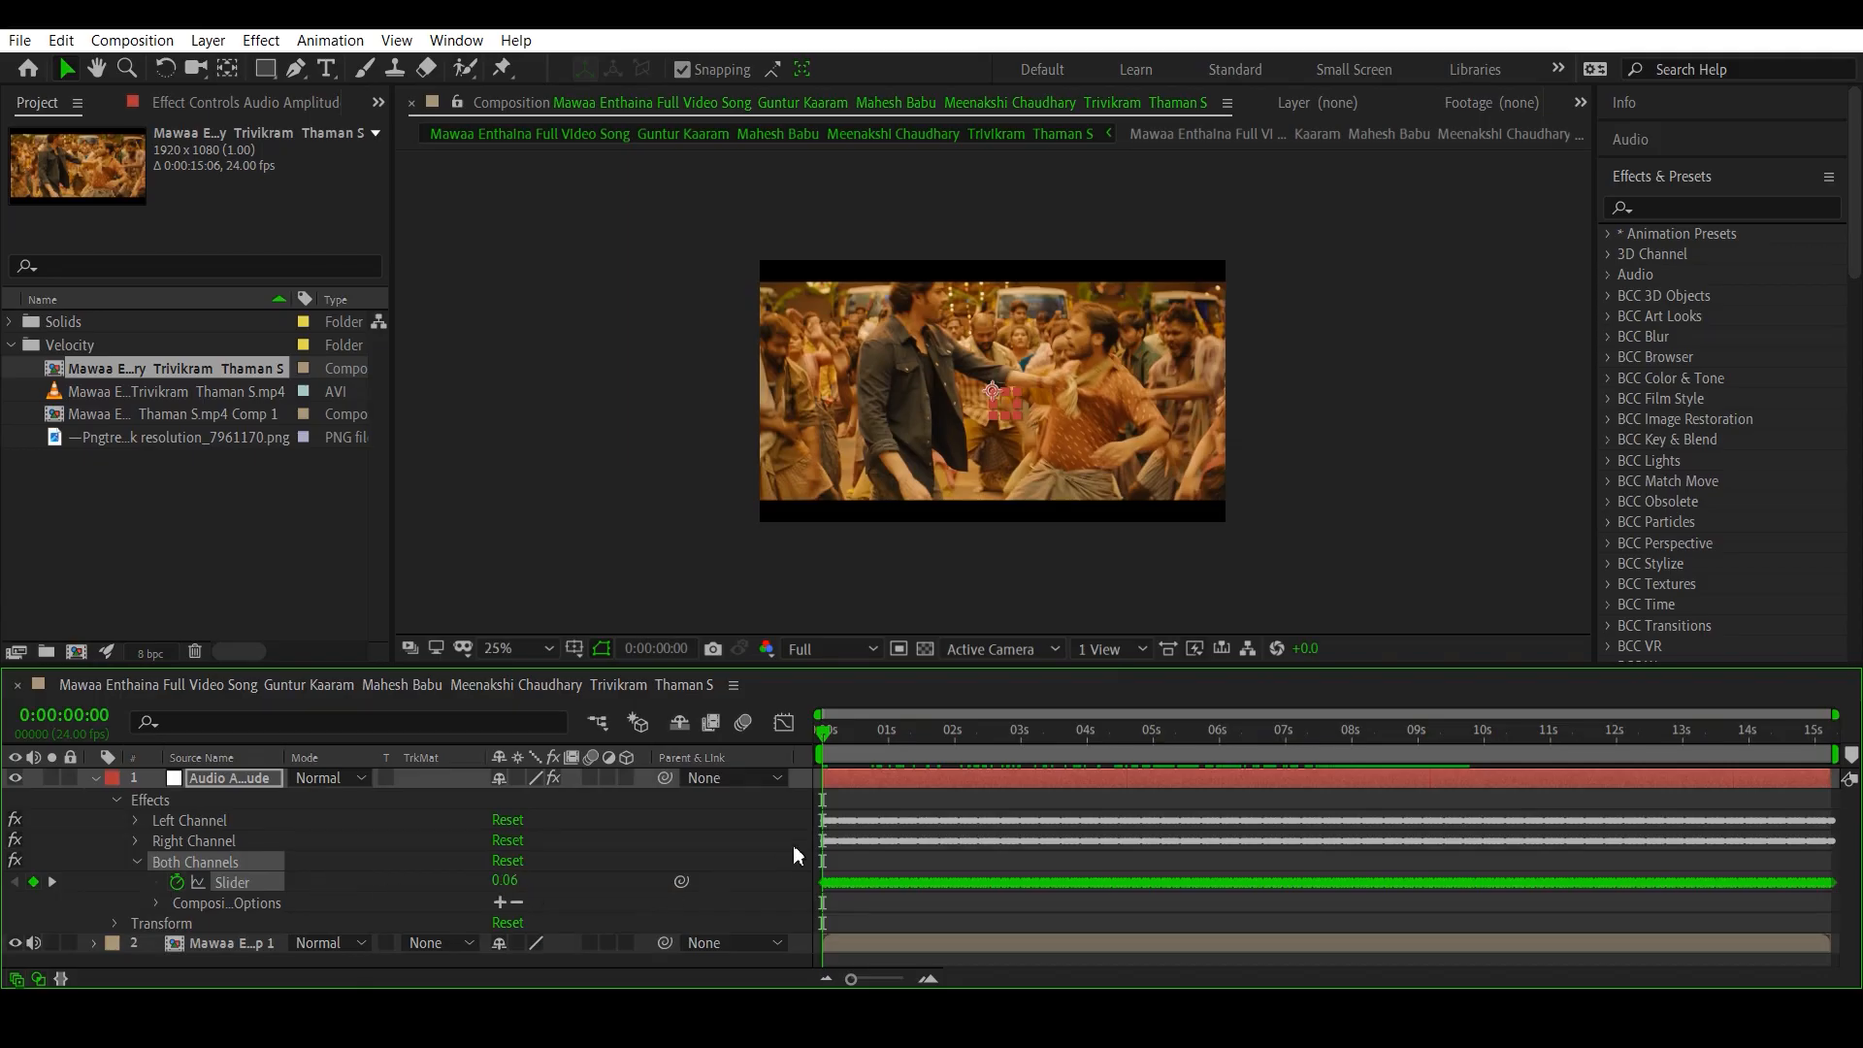
pyautogui.click(784, 723)
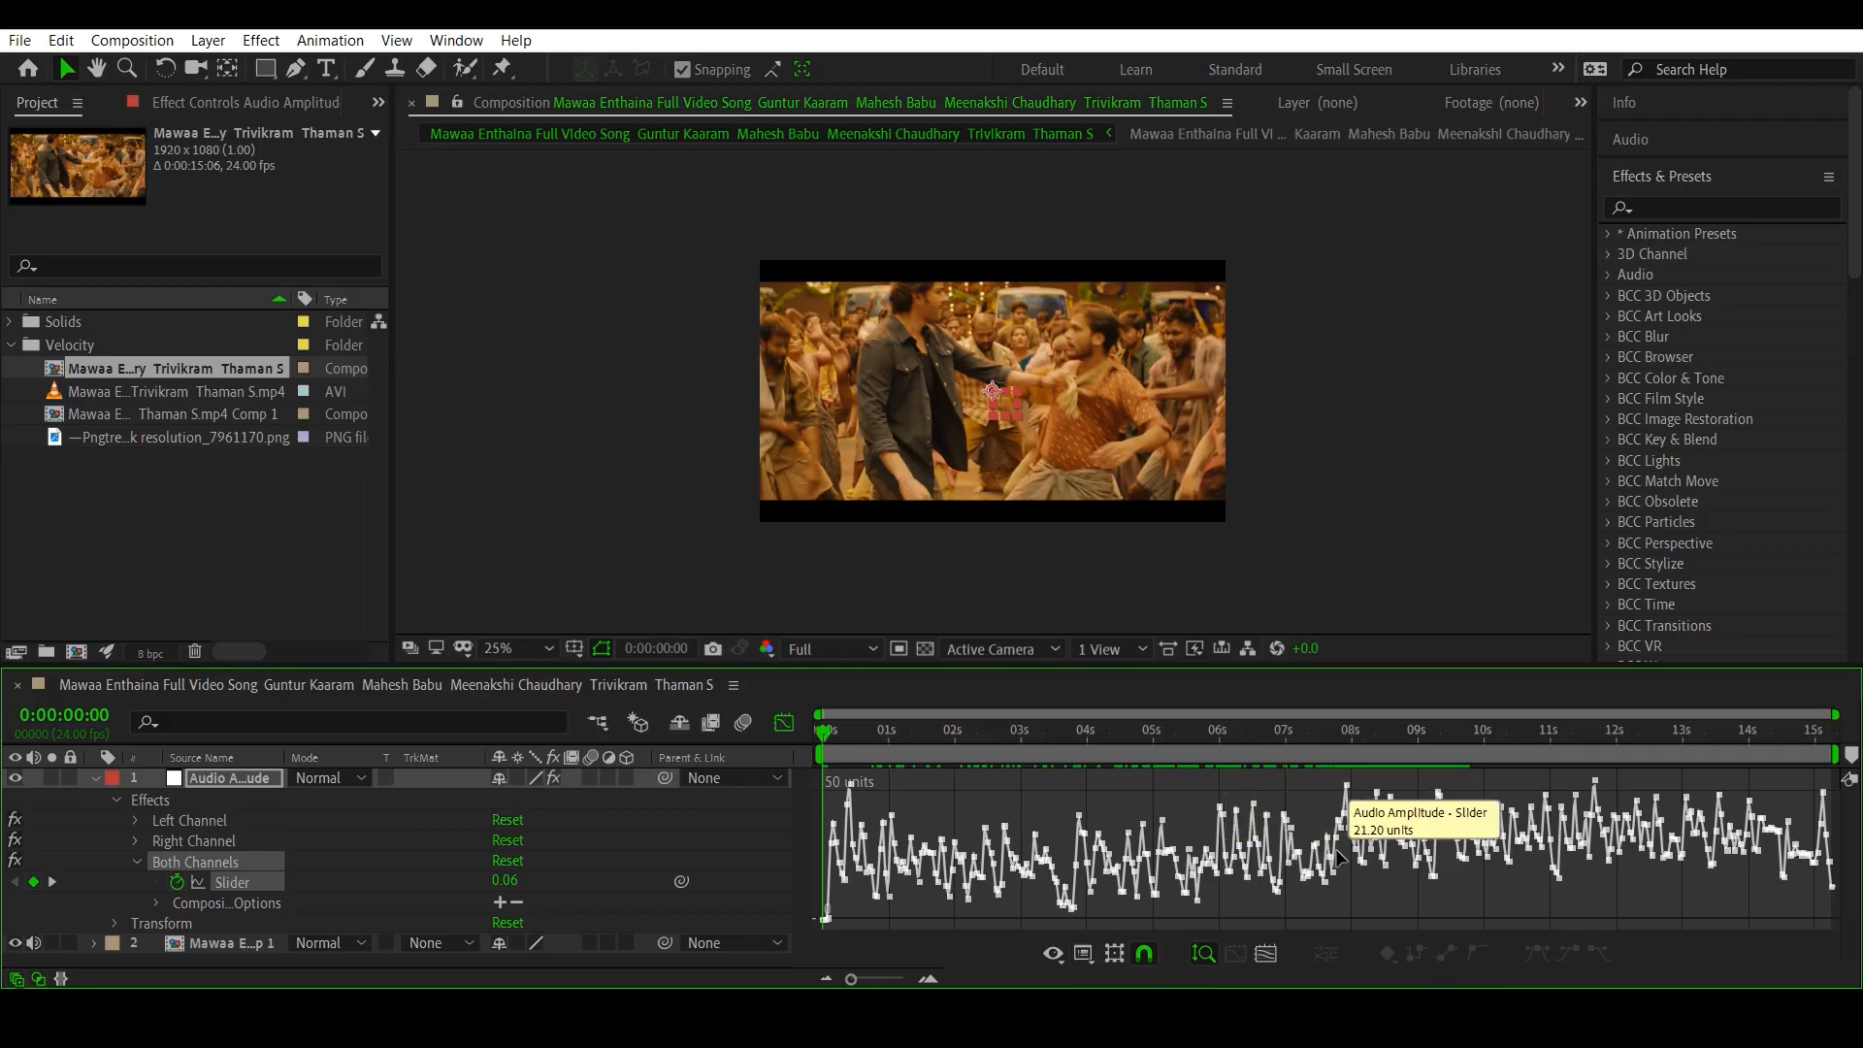
# - Display the Both Channels slider's speed graph for comparison, then switch back to the value graph
pyautogui.click(1083, 955)
pyautogui.click(1140, 737)
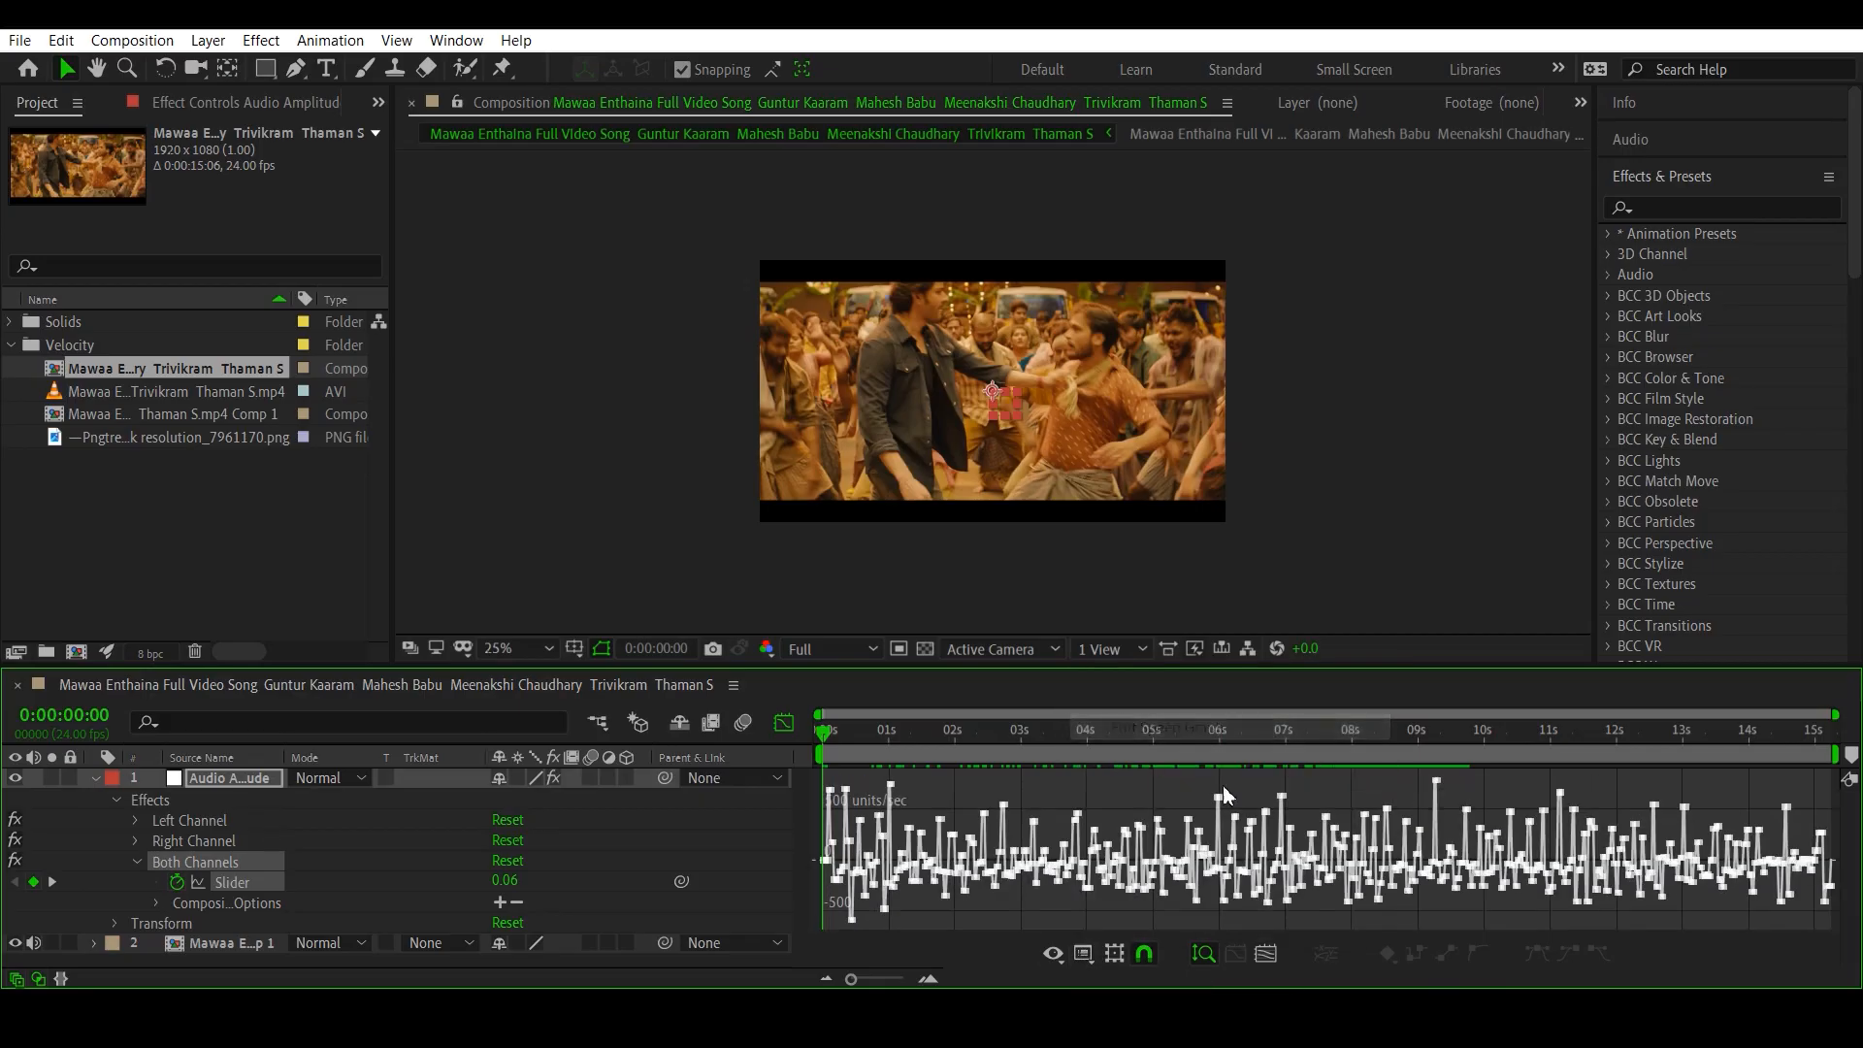
pyautogui.click(1083, 956)
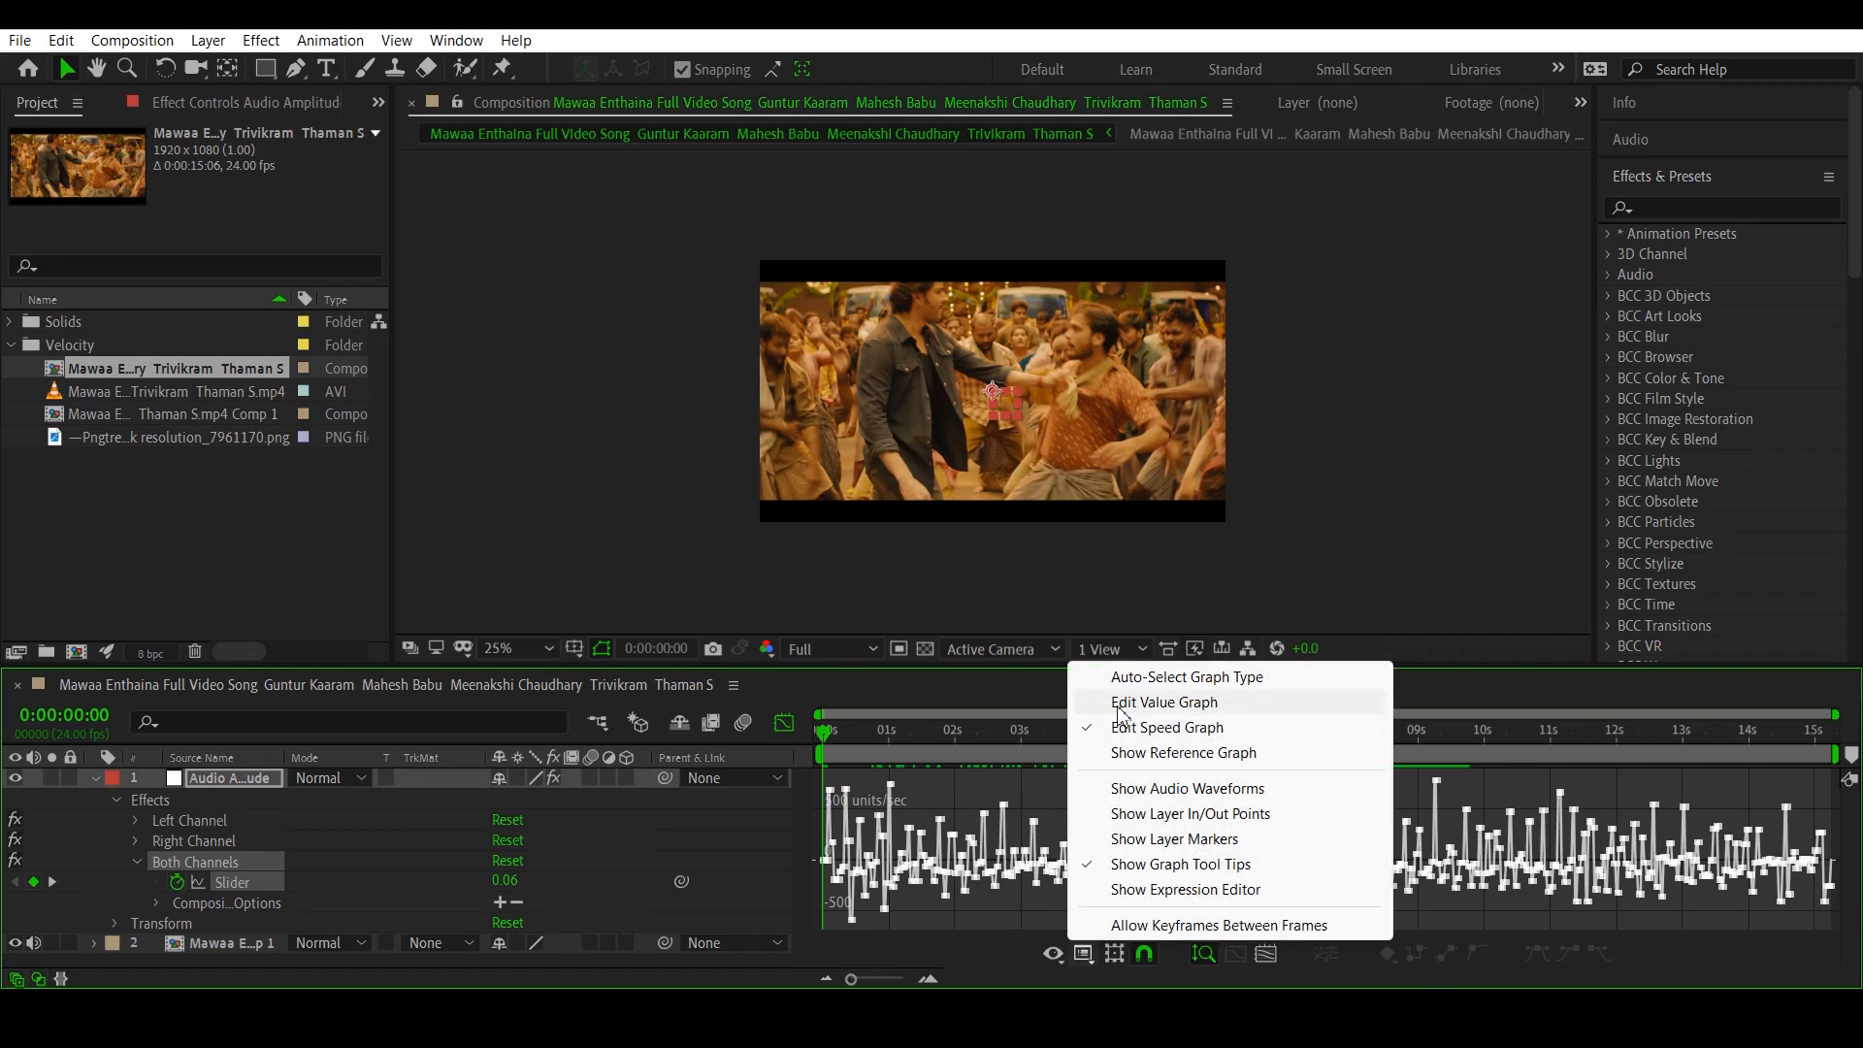
pyautogui.click(1163, 703)
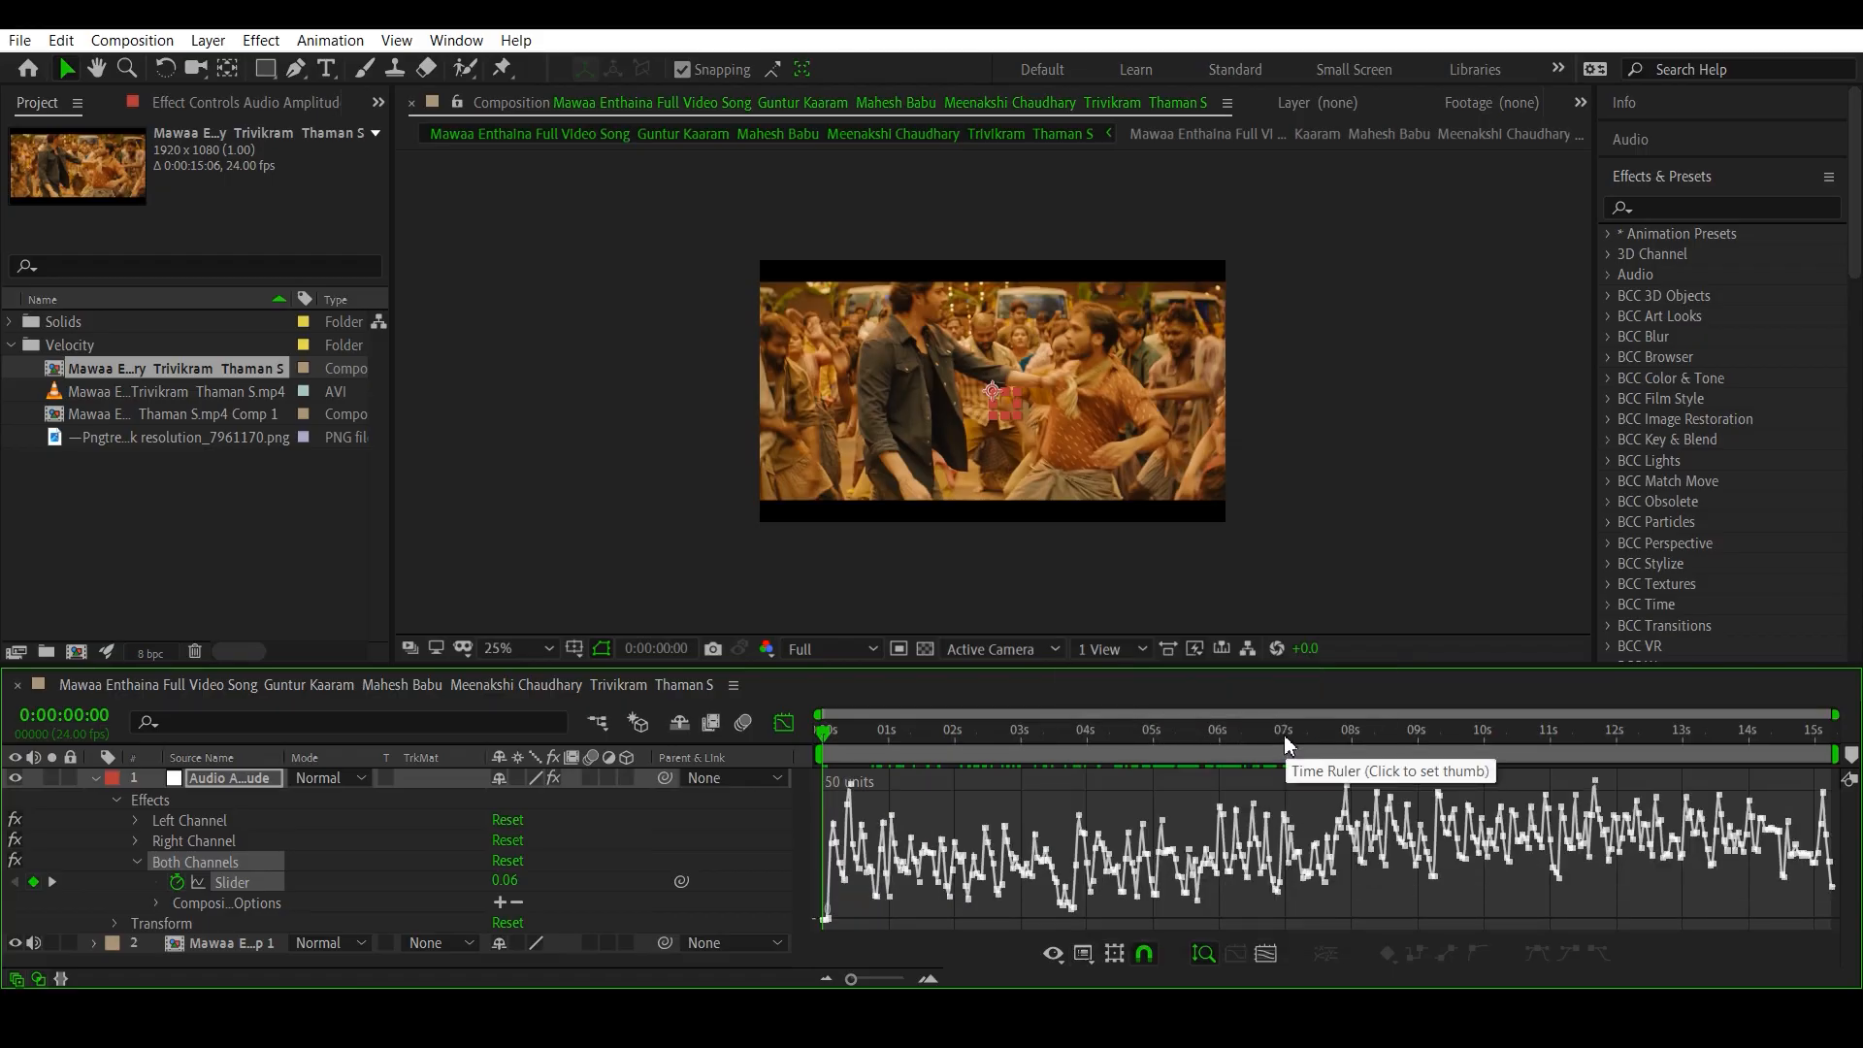
# - Mute the pre-composed layer's audio and place the playhead on the slider graph's amplitude peak at 0:00:07:22
pyautogui.moveTo(1283, 736); pyautogui.dragTo(1324, 753)
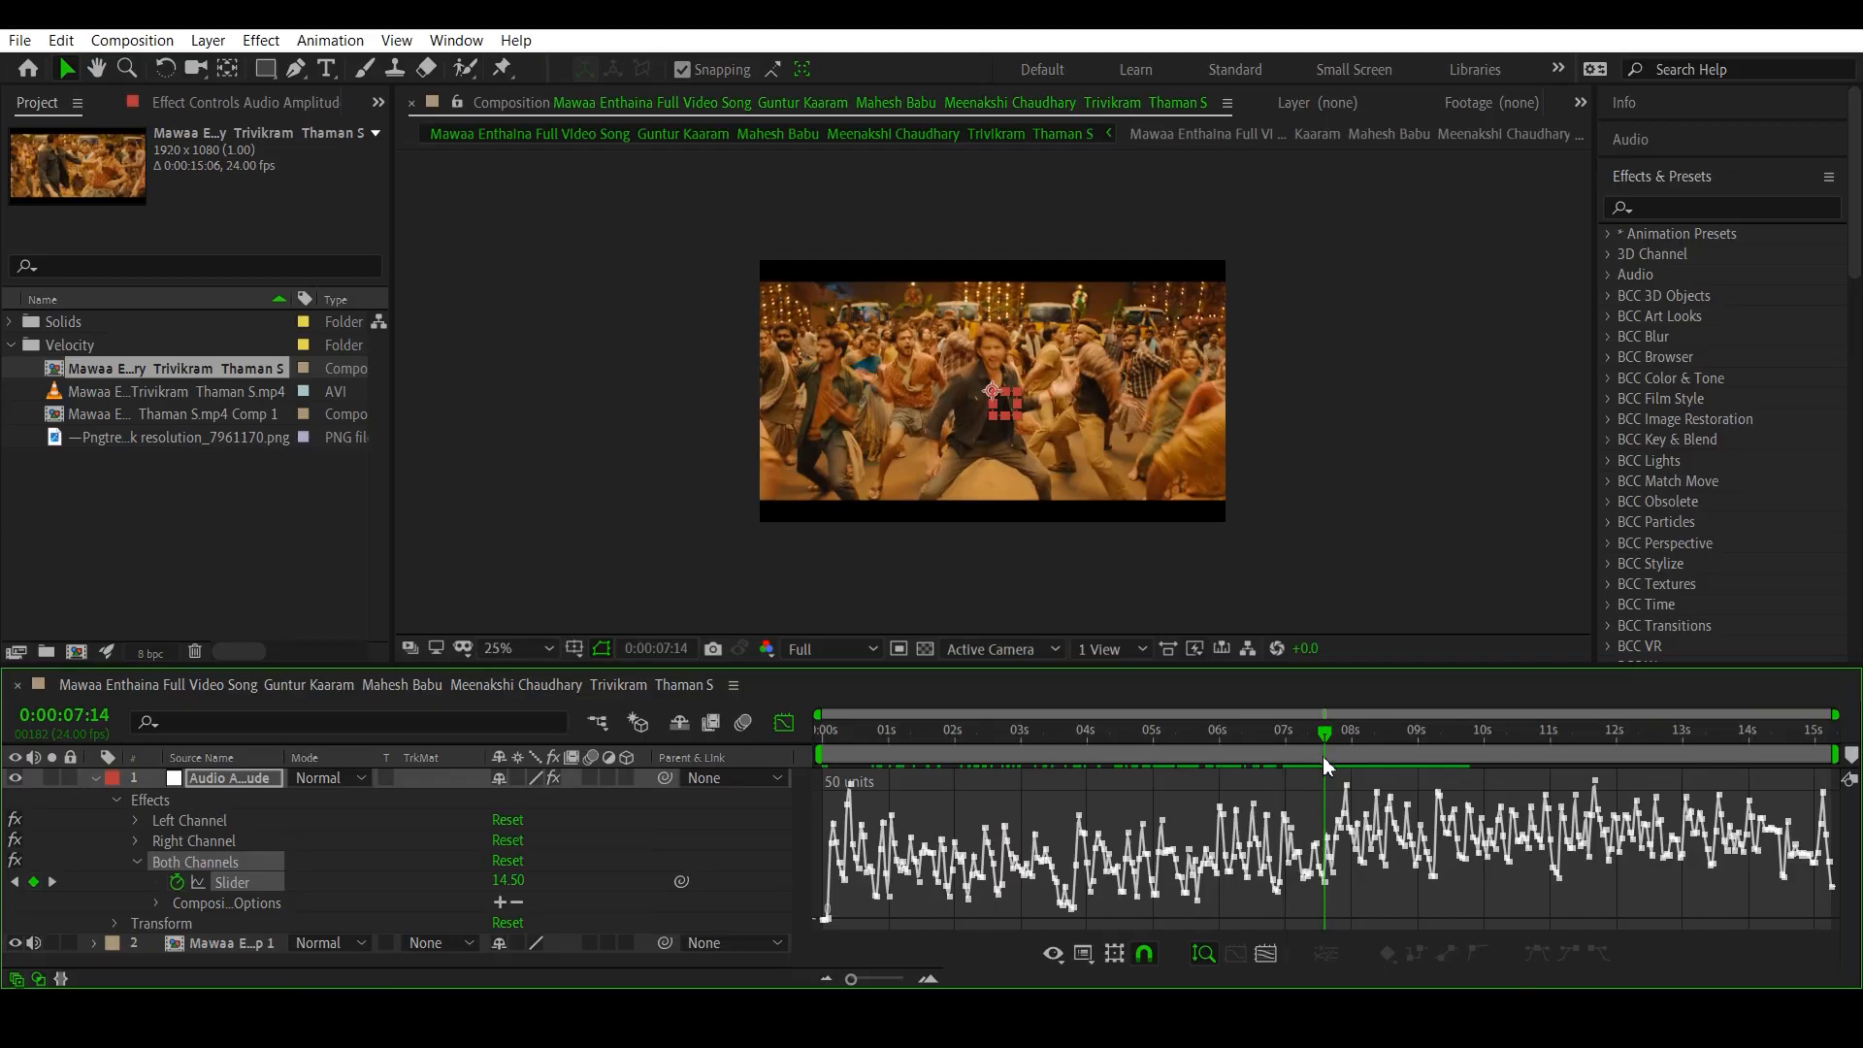
pyautogui.moveTo(853, 982); pyautogui.dragTo(870, 979)
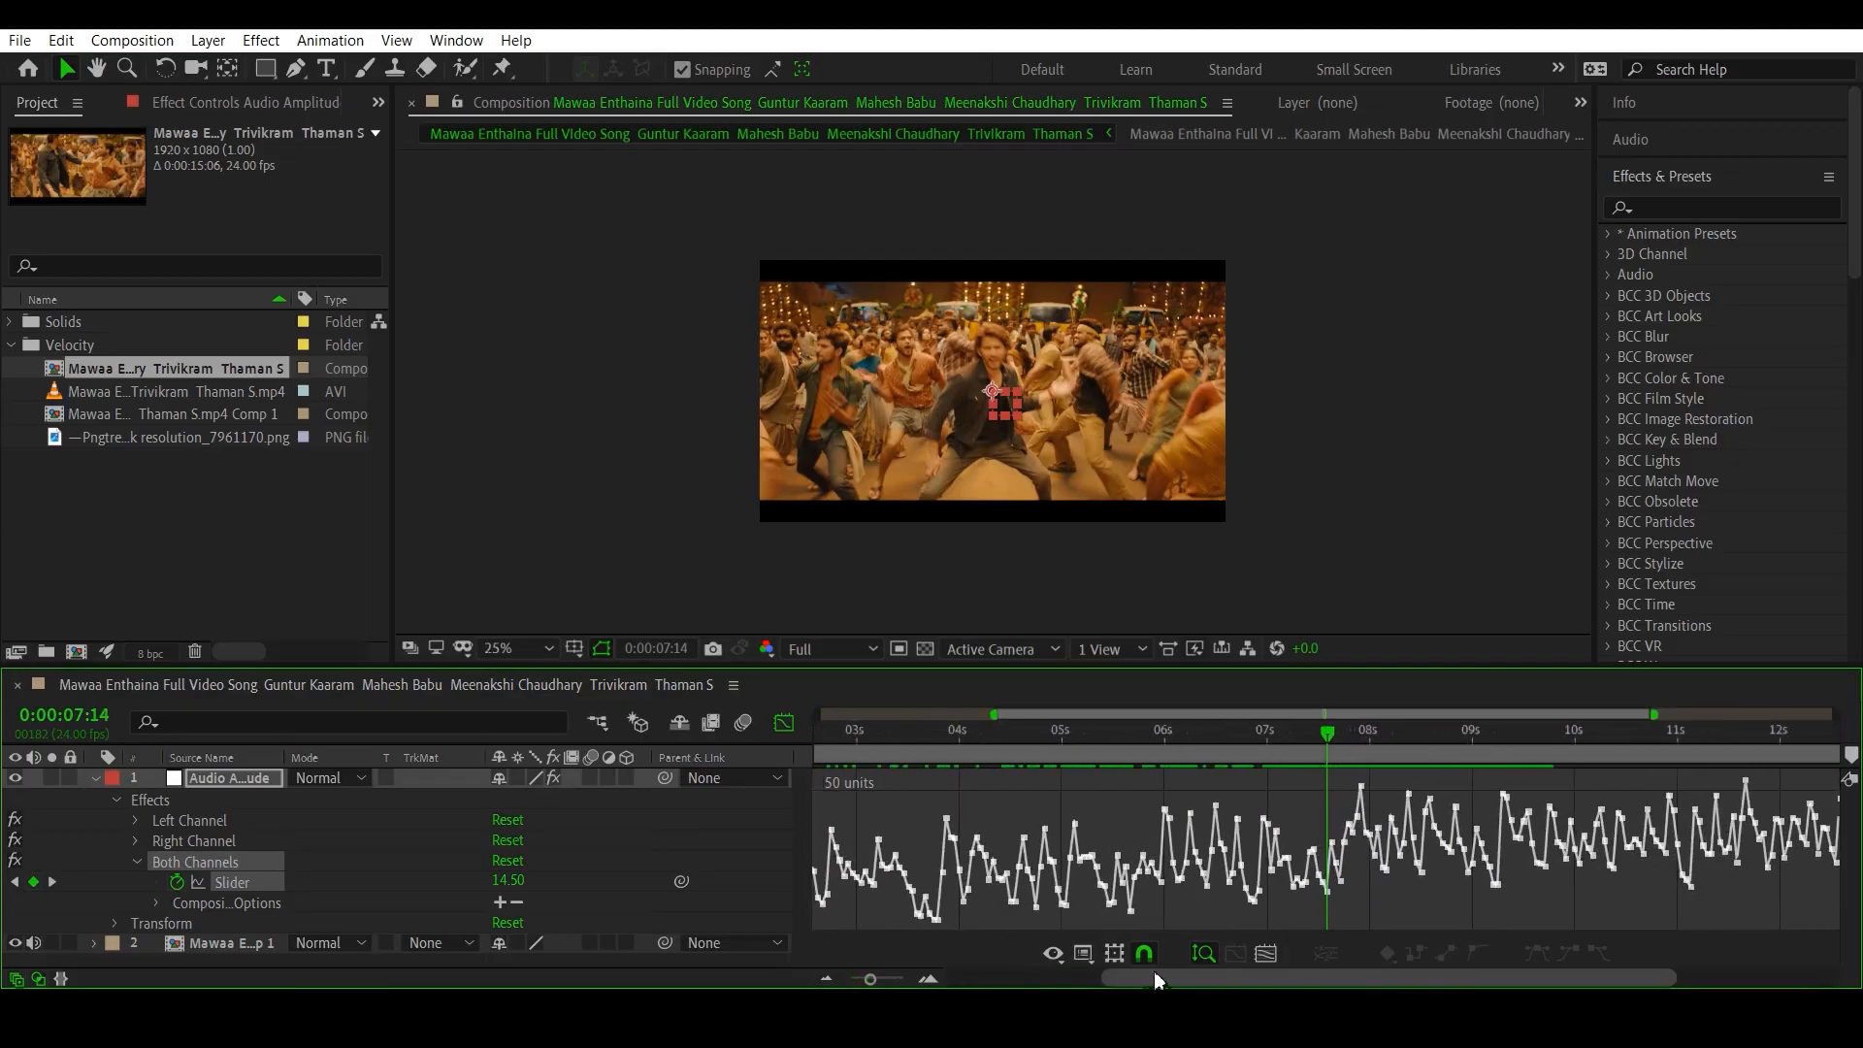
pyautogui.moveTo(1154, 975); pyautogui.dragTo(1315, 977)
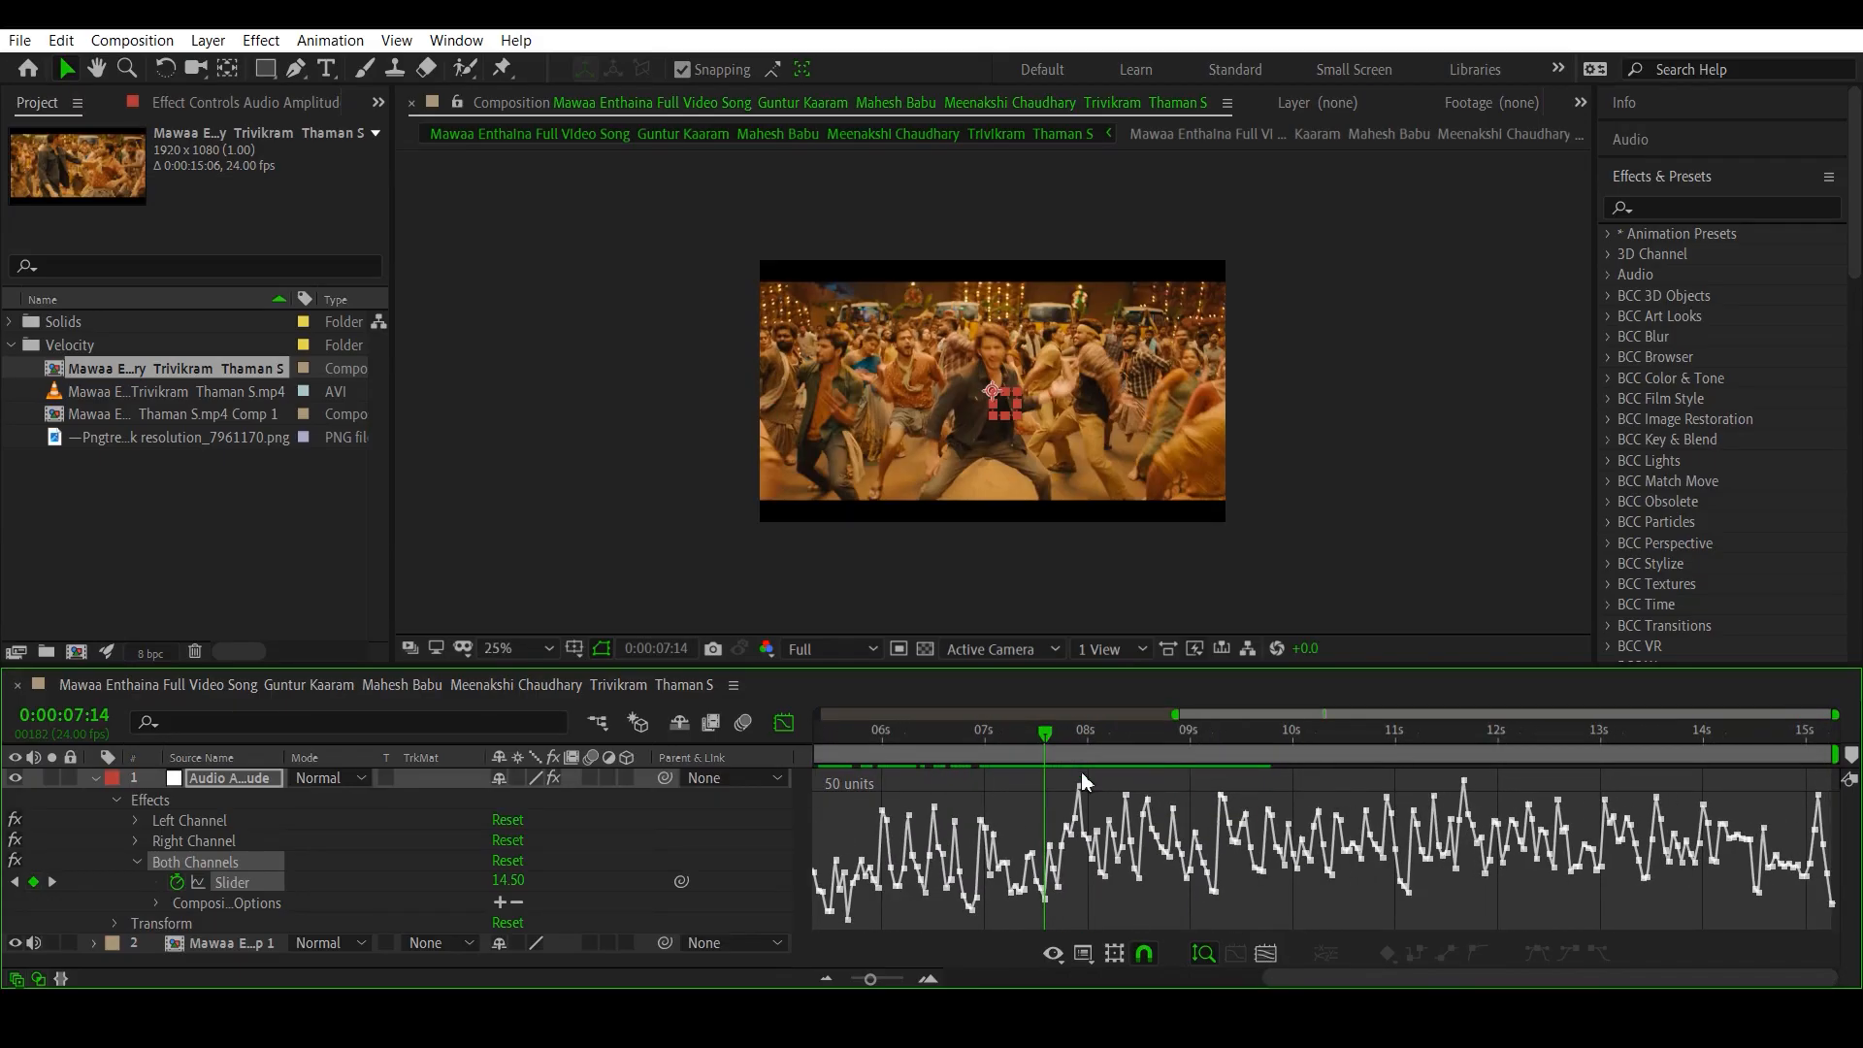
pyautogui.moveTo(1079, 793)
pyautogui.moveTo(1085, 739); pyautogui.dragTo(1067, 743)
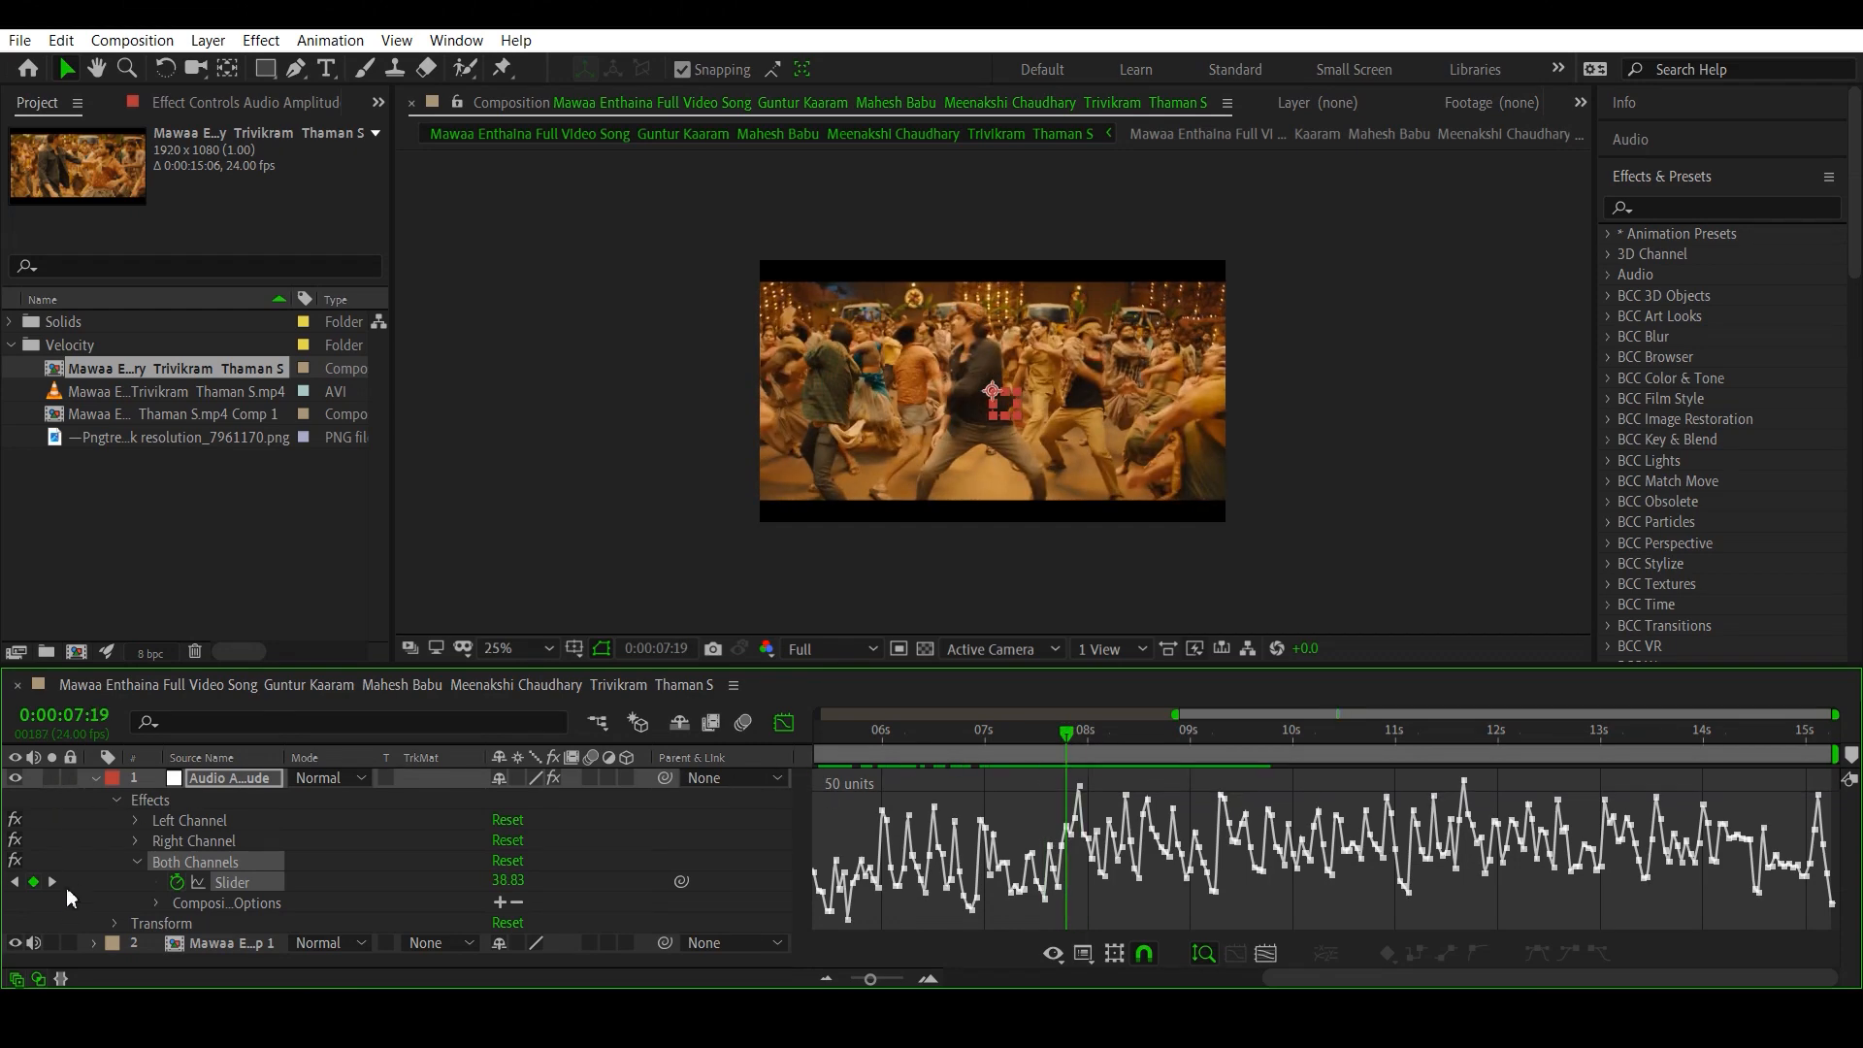
pyautogui.click(36, 943)
pyautogui.moveTo(1070, 739); pyautogui.dragTo(1084, 747)
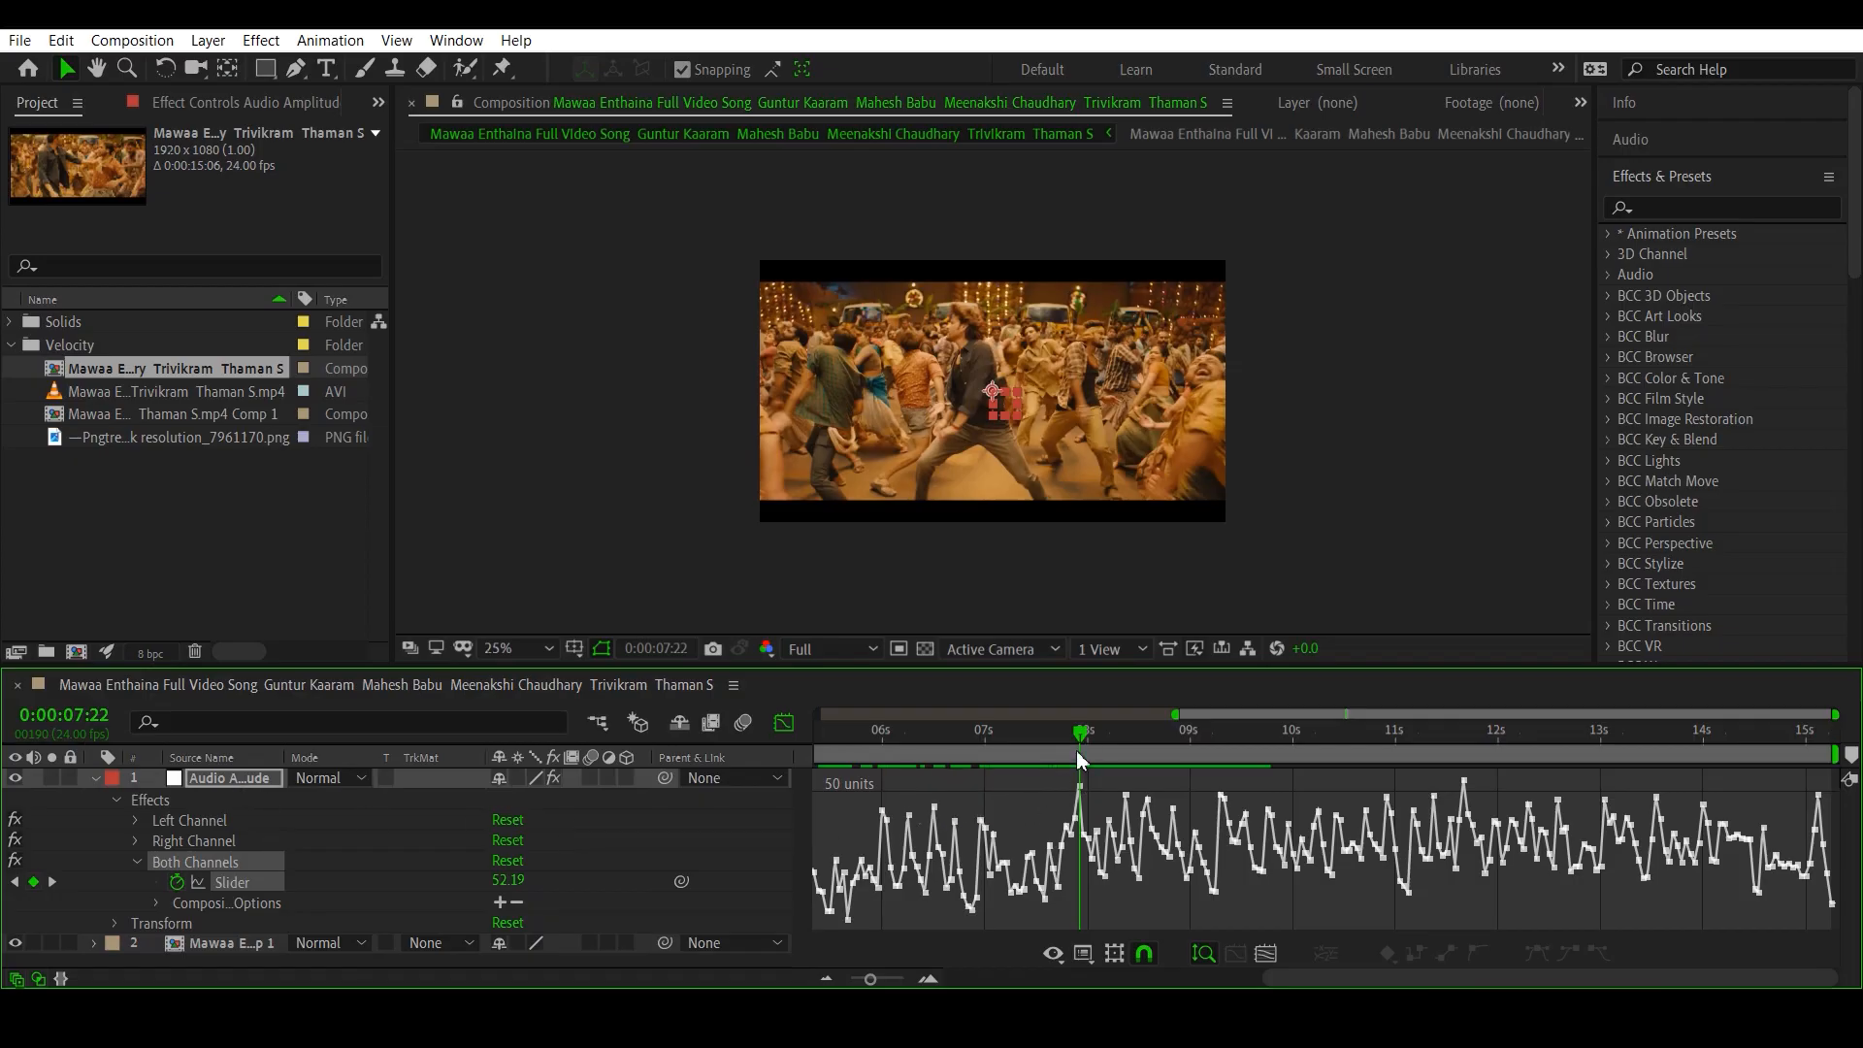
pyautogui.click(784, 724)
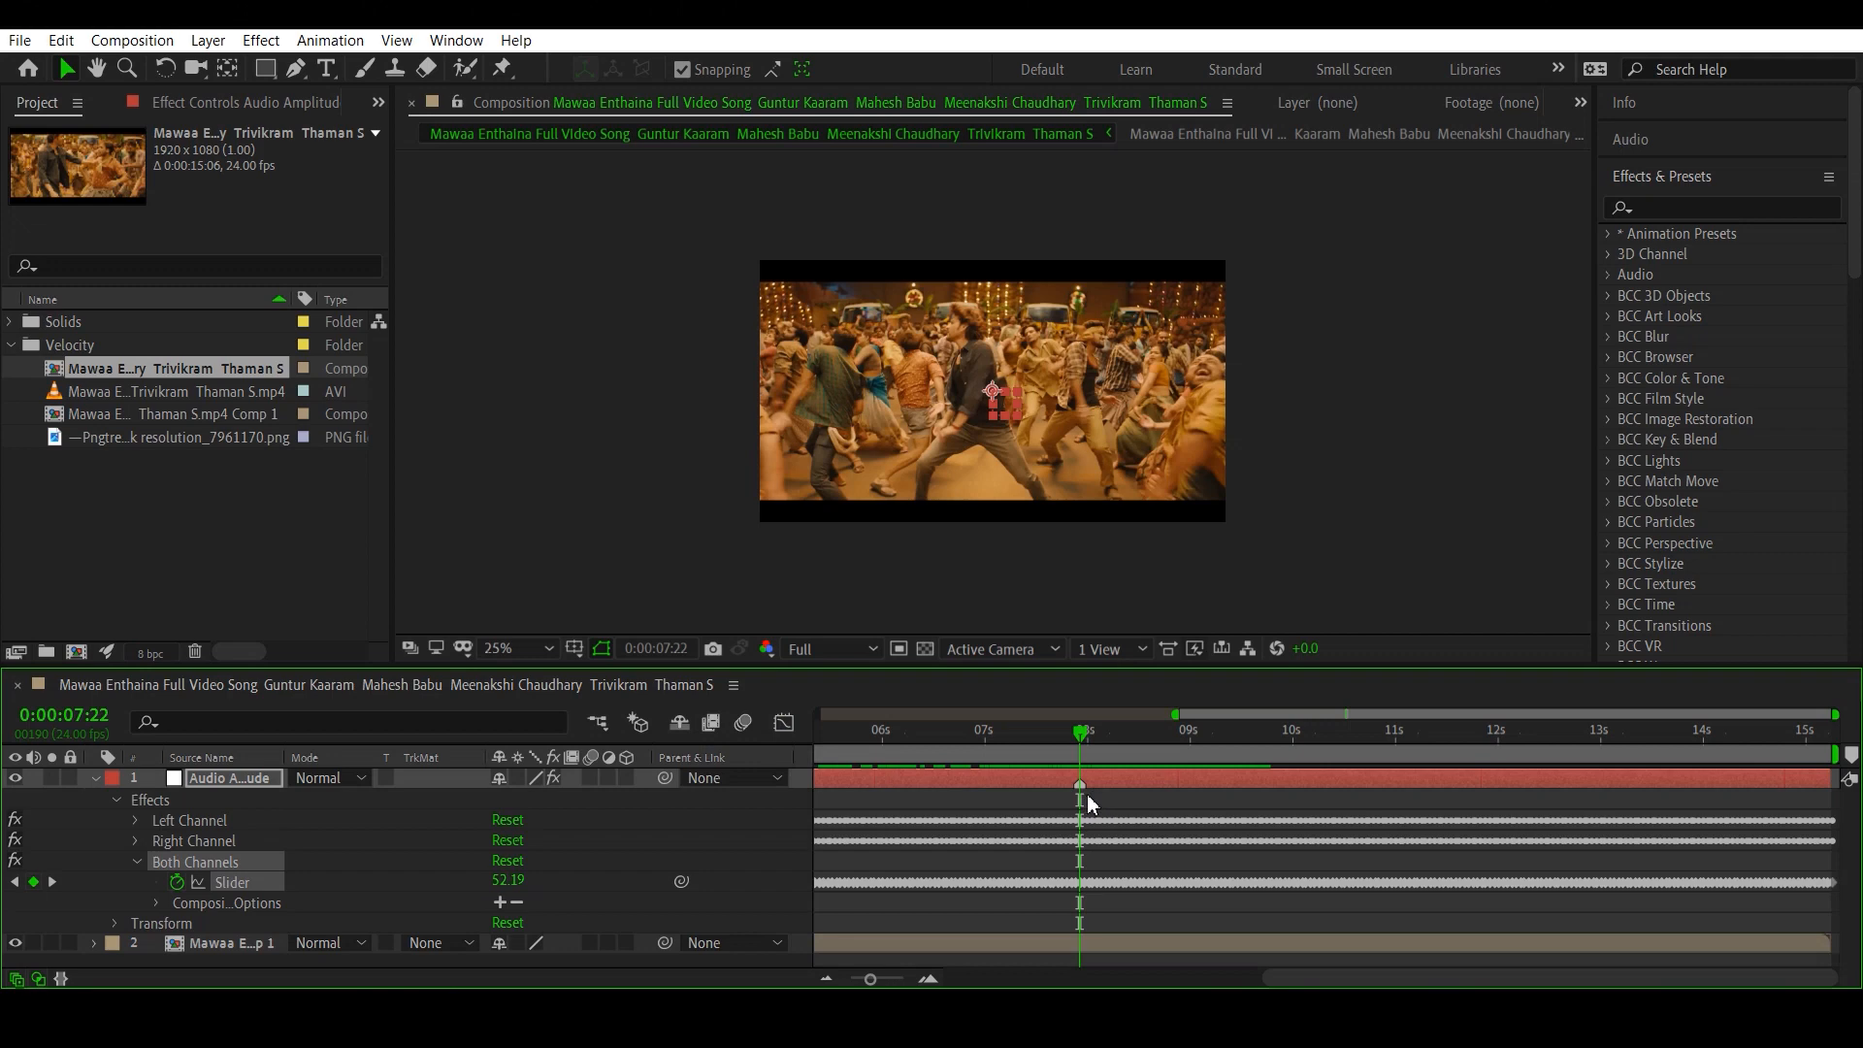
pyautogui.hotkey('ctrl', 'z')
pyautogui.click(784, 724)
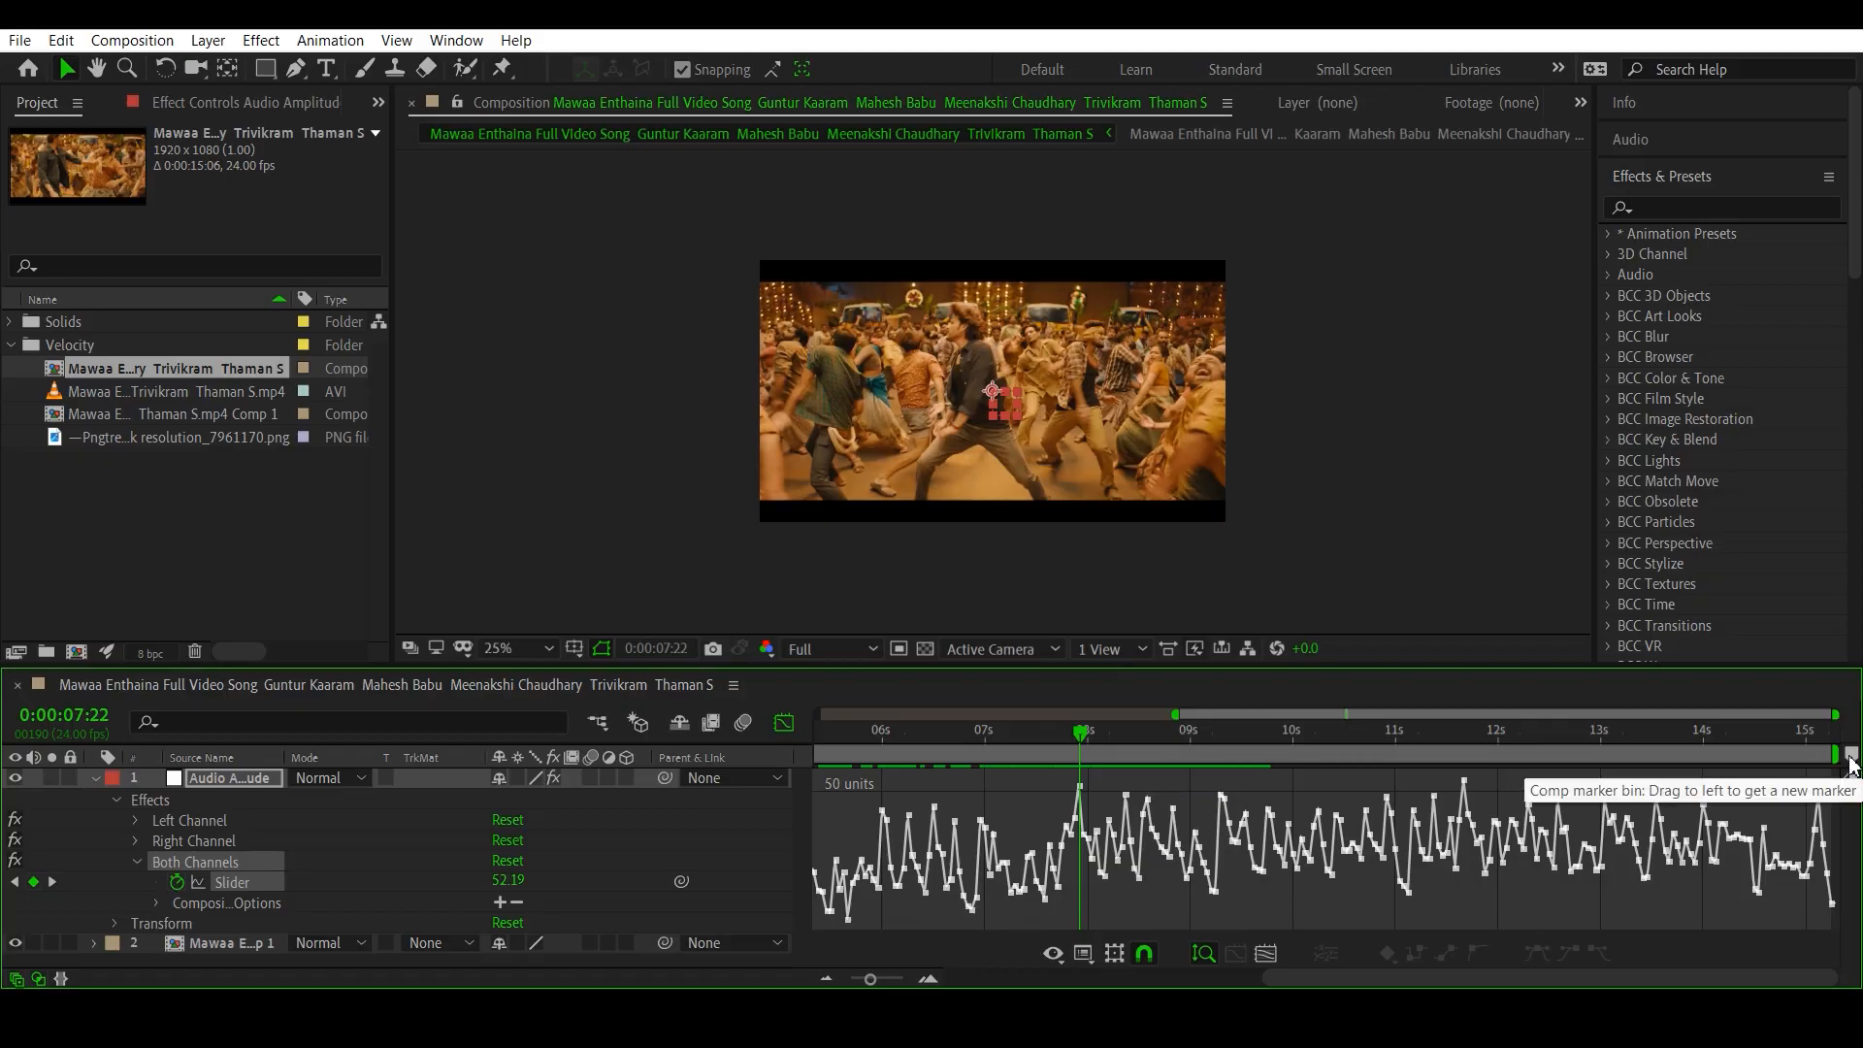
# - Add composition markers 1 to 4 on successive amplitude peaks of the slider graph, from 0:00:07:22 to 0:00:09:07
pyautogui.moveTo(1851, 756)
pyautogui.mouseDown()
pyautogui.moveTo(1116, 768)
pyautogui.moveTo(1088, 753)
pyautogui.moveTo(1127, 749)
pyautogui.mouseUp()
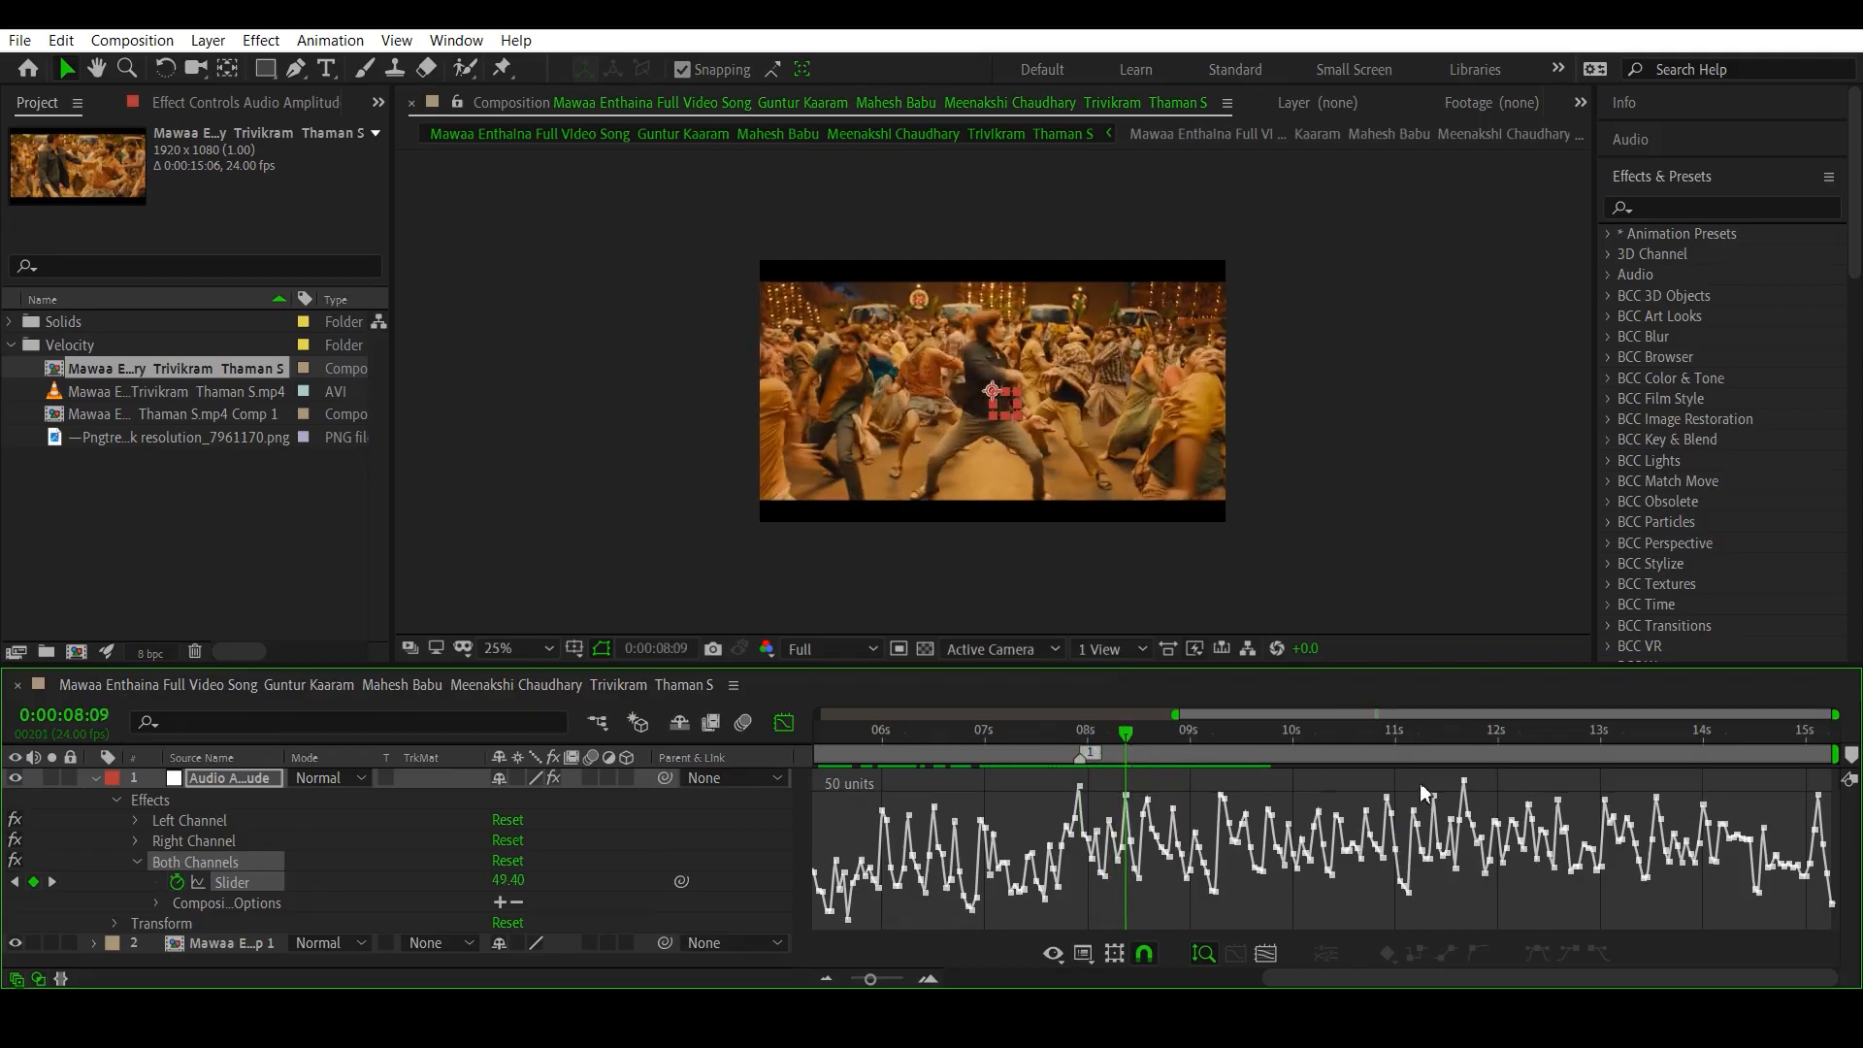
pyautogui.moveTo(1849, 756); pyautogui.dragTo(1133, 754)
pyautogui.click(1176, 735)
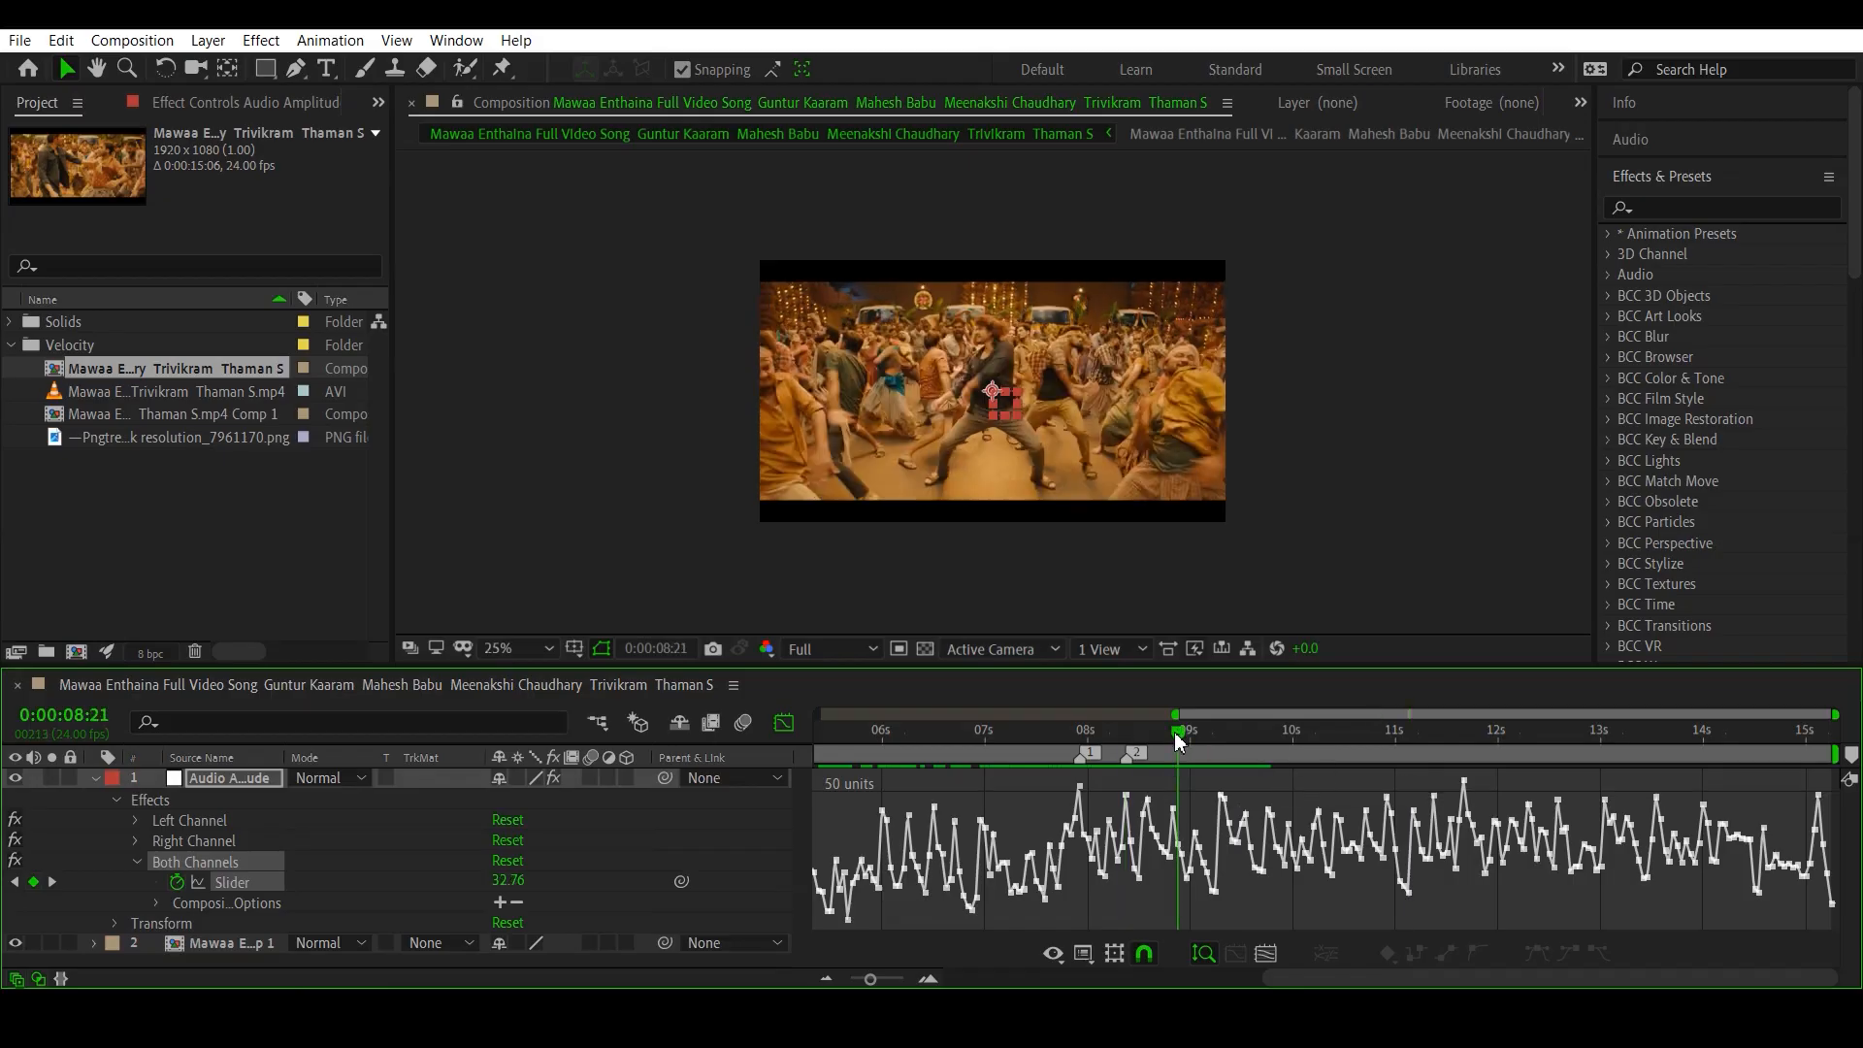
pyautogui.moveTo(1175, 734); pyautogui.dragTo(1221, 745)
pyautogui.click(1851, 756)
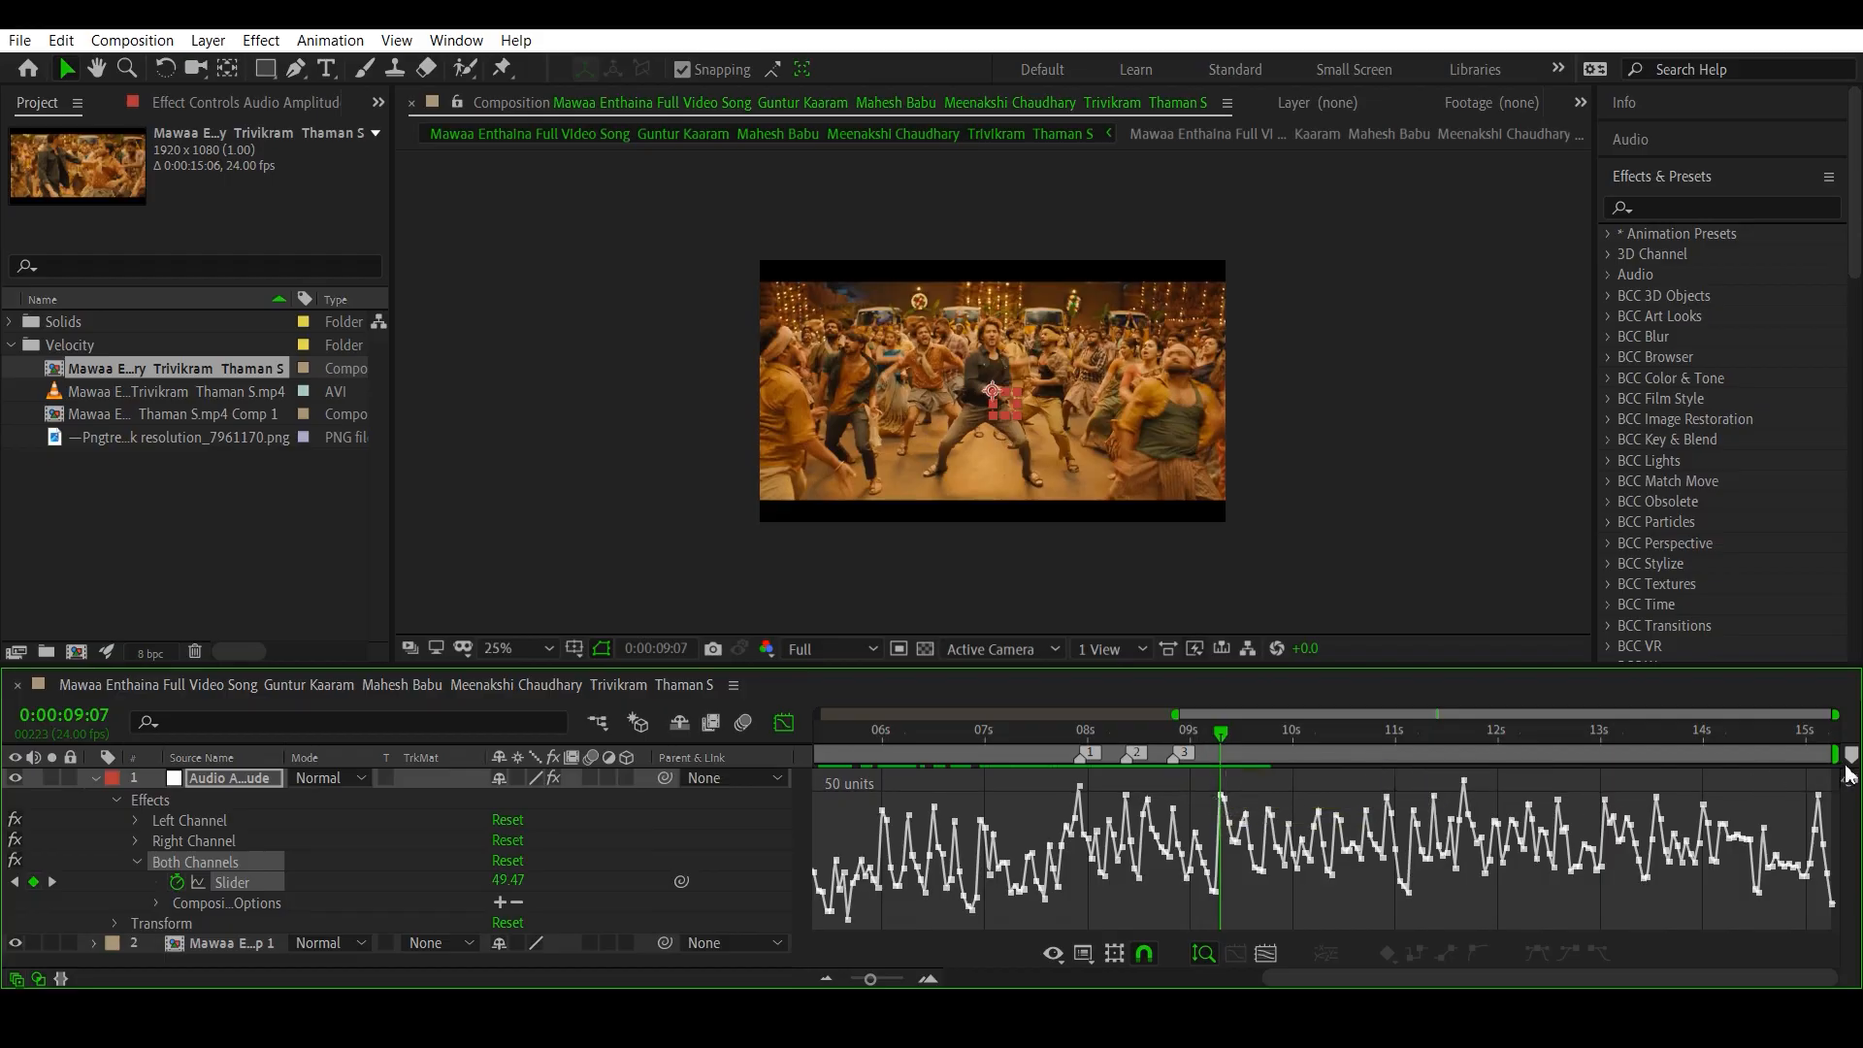
pyautogui.click(1850, 756)
# - Add composition markers 5 to 7 on the following amplitude peaks, ending at about 0:00:10:18
pyautogui.moveTo(1225, 739); pyautogui.dragTo(1371, 747)
pyautogui.click(1850, 755)
pyautogui.click(1850, 756)
pyautogui.click(1850, 755)
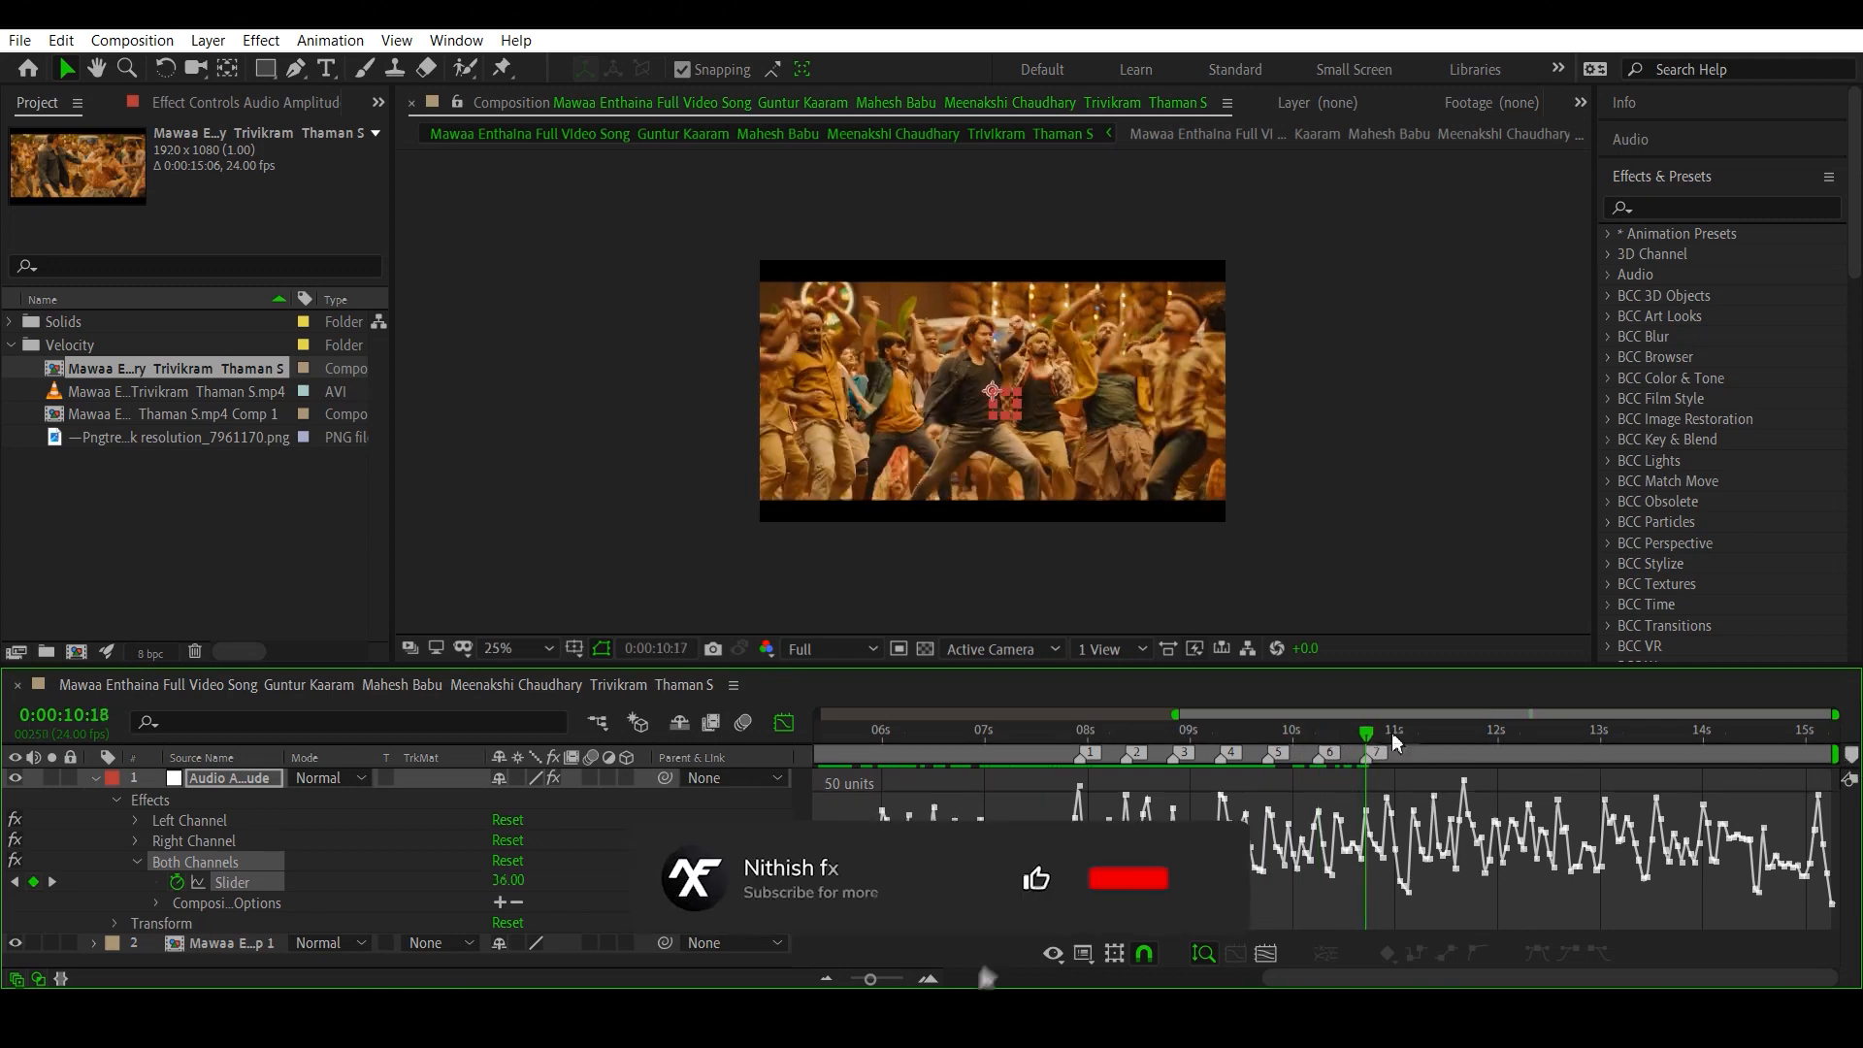
# - Add composition markers 8 to 14 on the remaining amplitude peaks, placing the last one at 0:00:14:00
pyautogui.press('KP_Multiply')
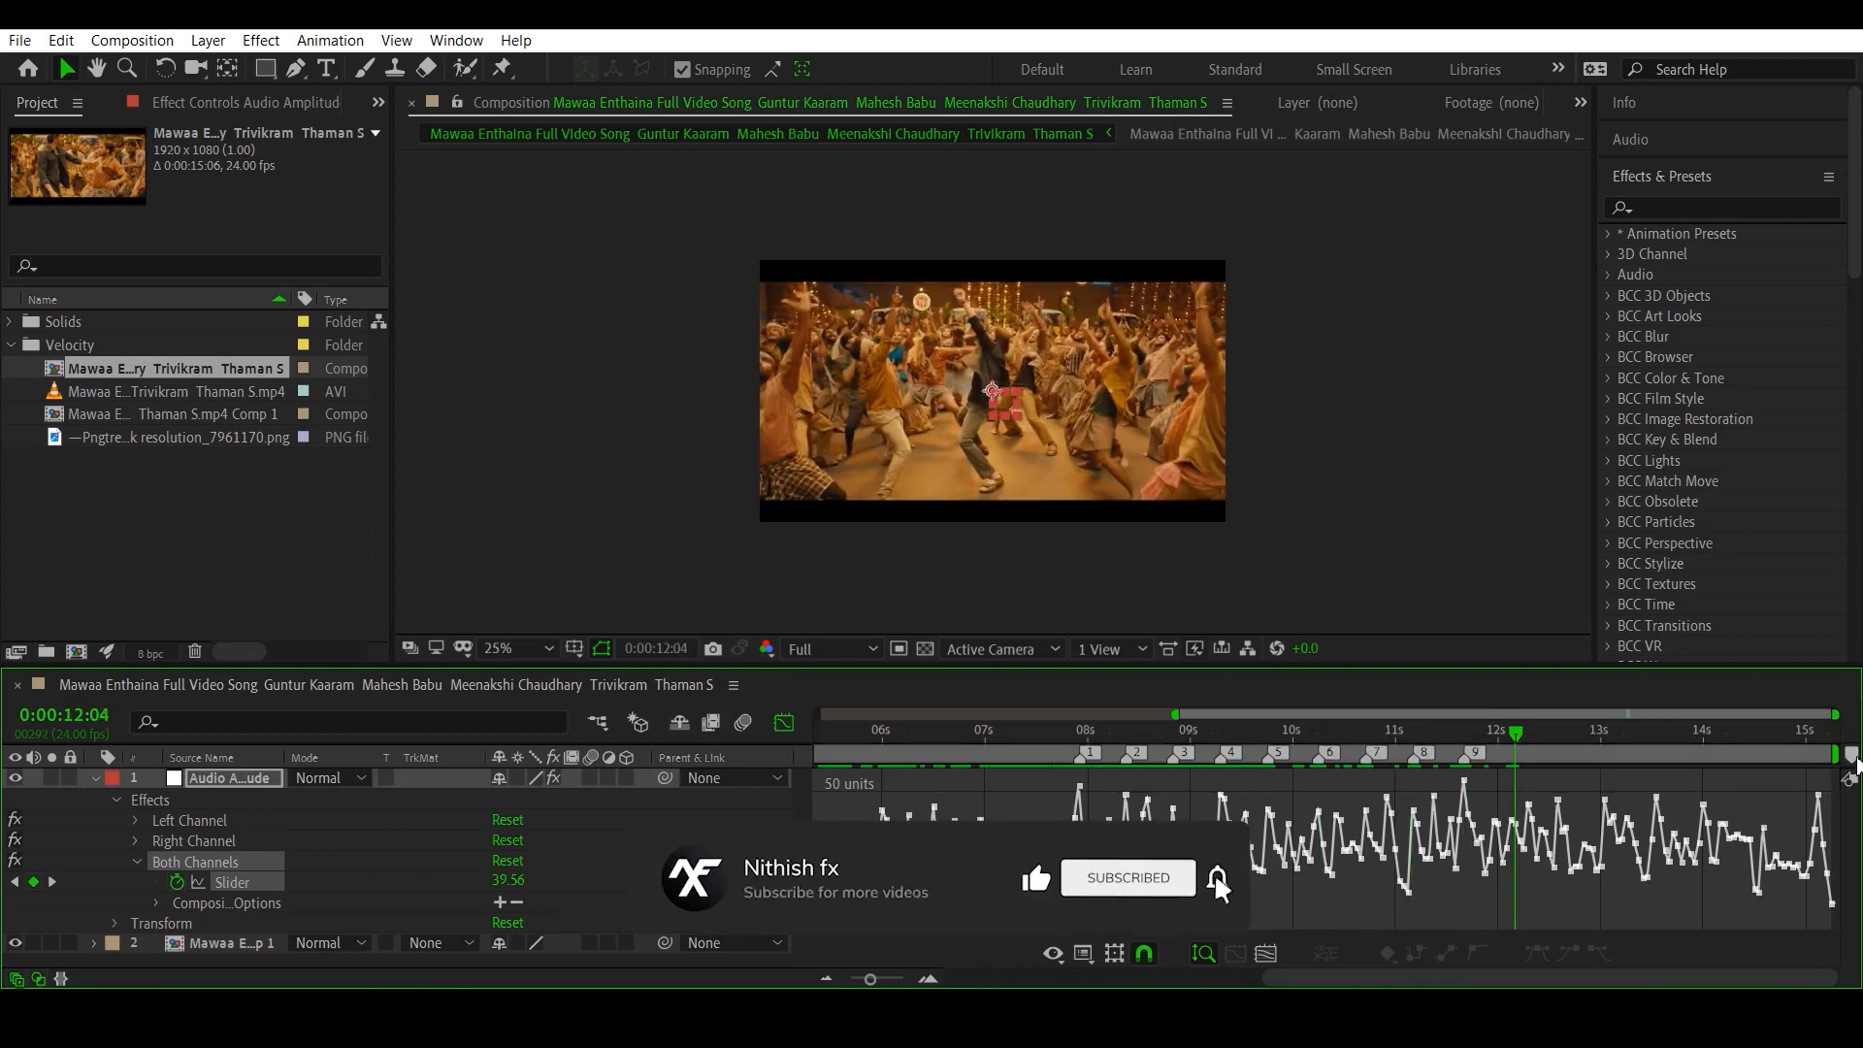
pyautogui.press('KP_Multiply')
pyautogui.press('KP_Multiply')
pyautogui.press('KP_Multiply')
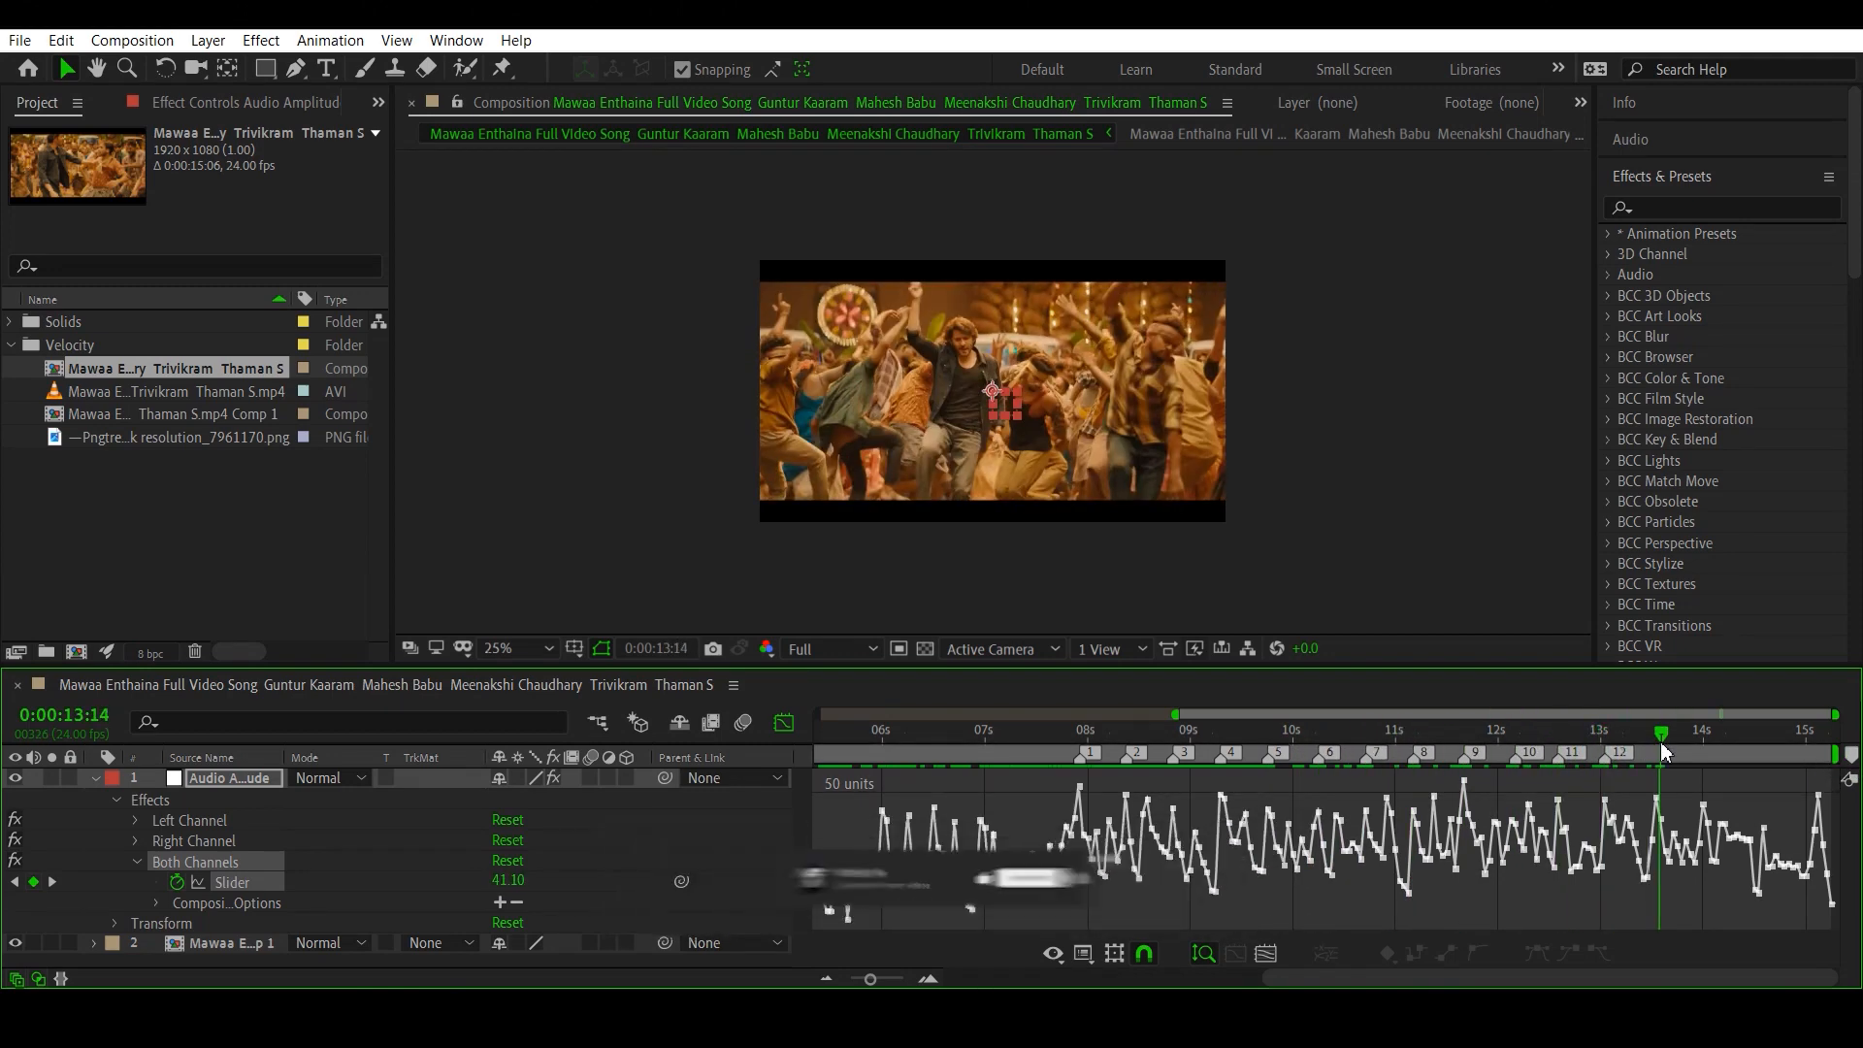
pyautogui.press('KP_Multiply')
pyautogui.press('KP_Multiply')
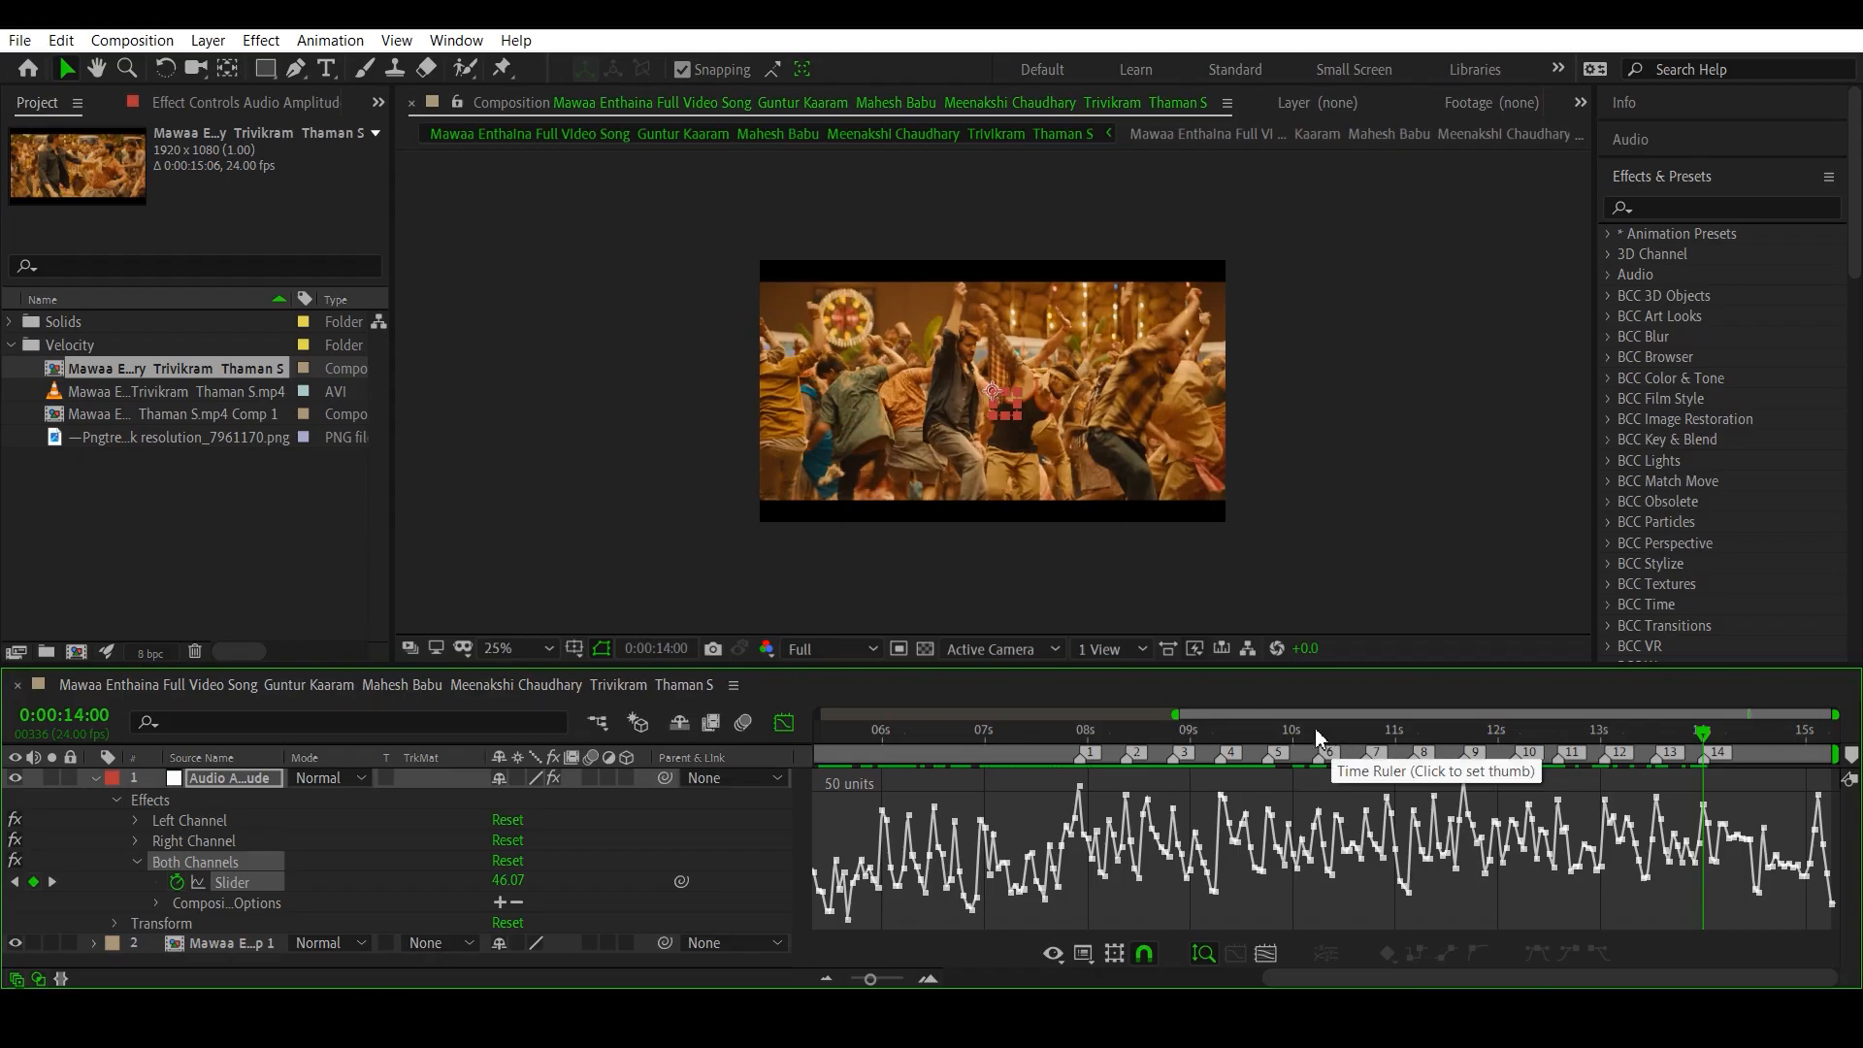
# - Close the Graph Editor and delete the Audio Amplitude layer from the composition
pyautogui.moveTo(1272, 730); pyautogui.dragTo(838, 724)
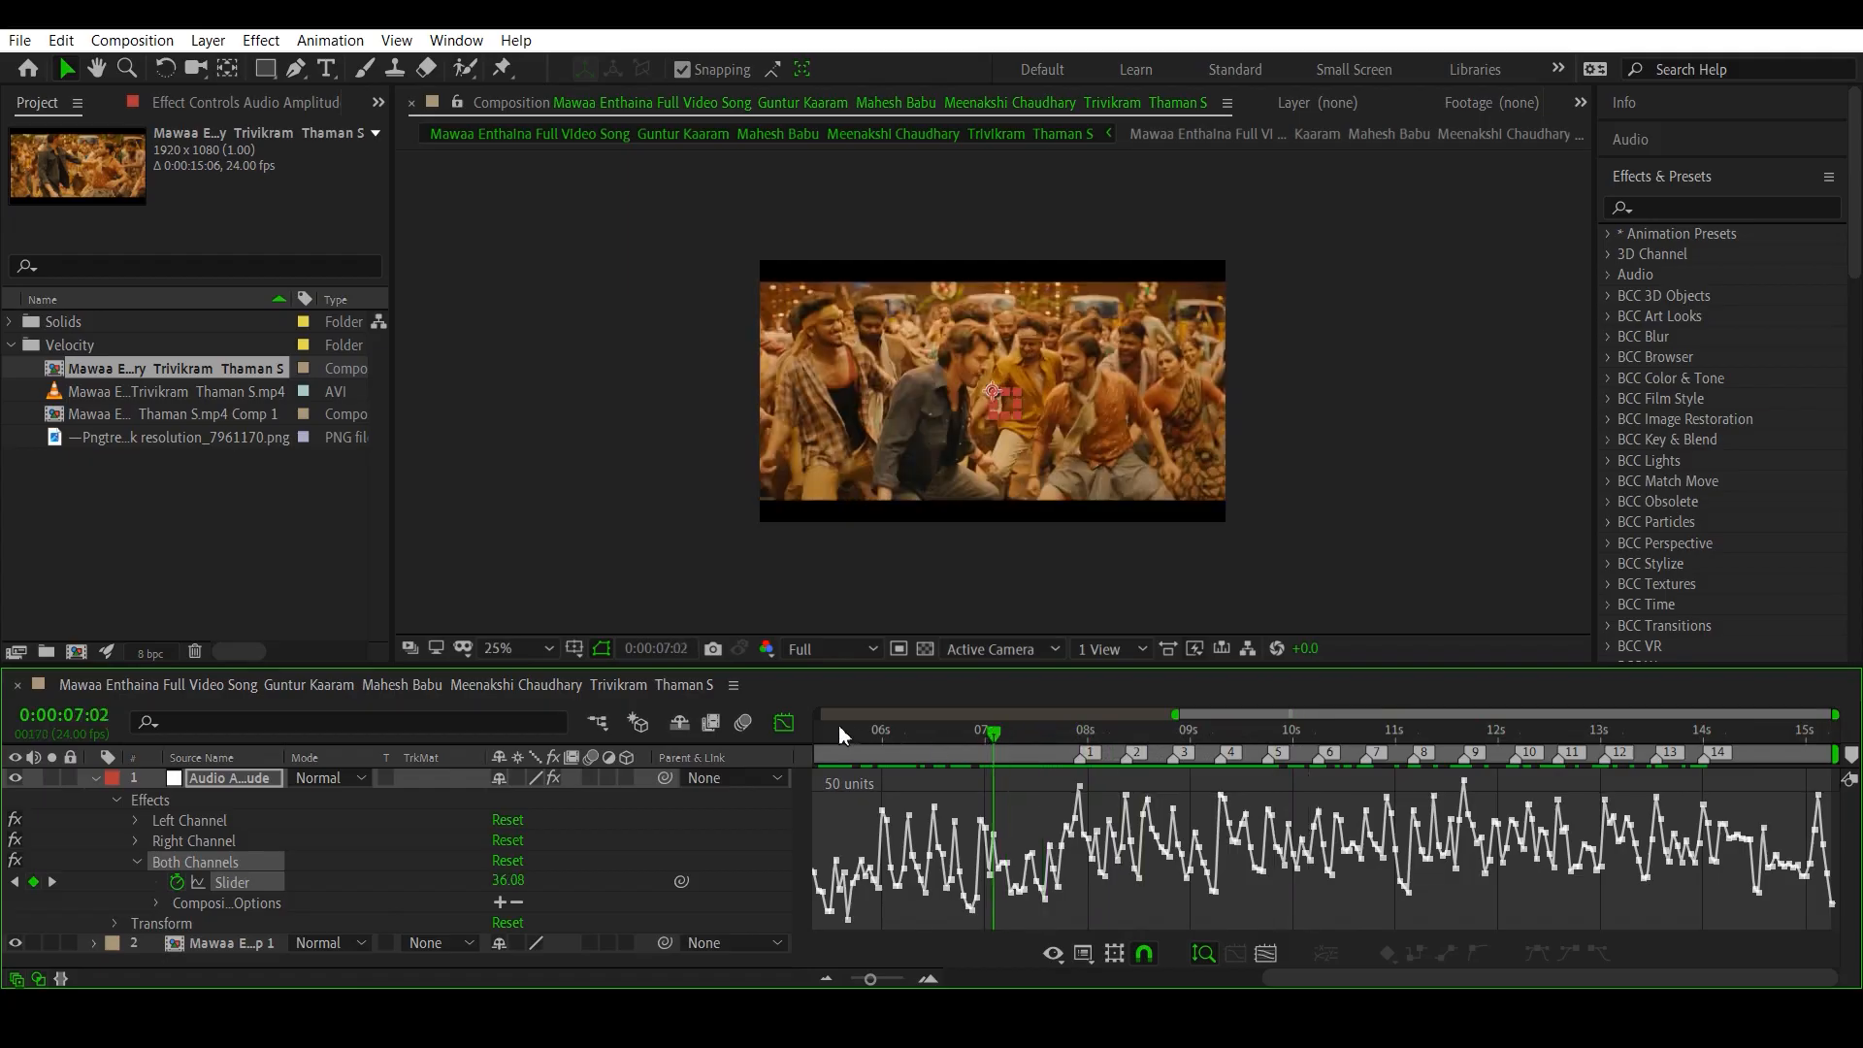
pyautogui.click(782, 723)
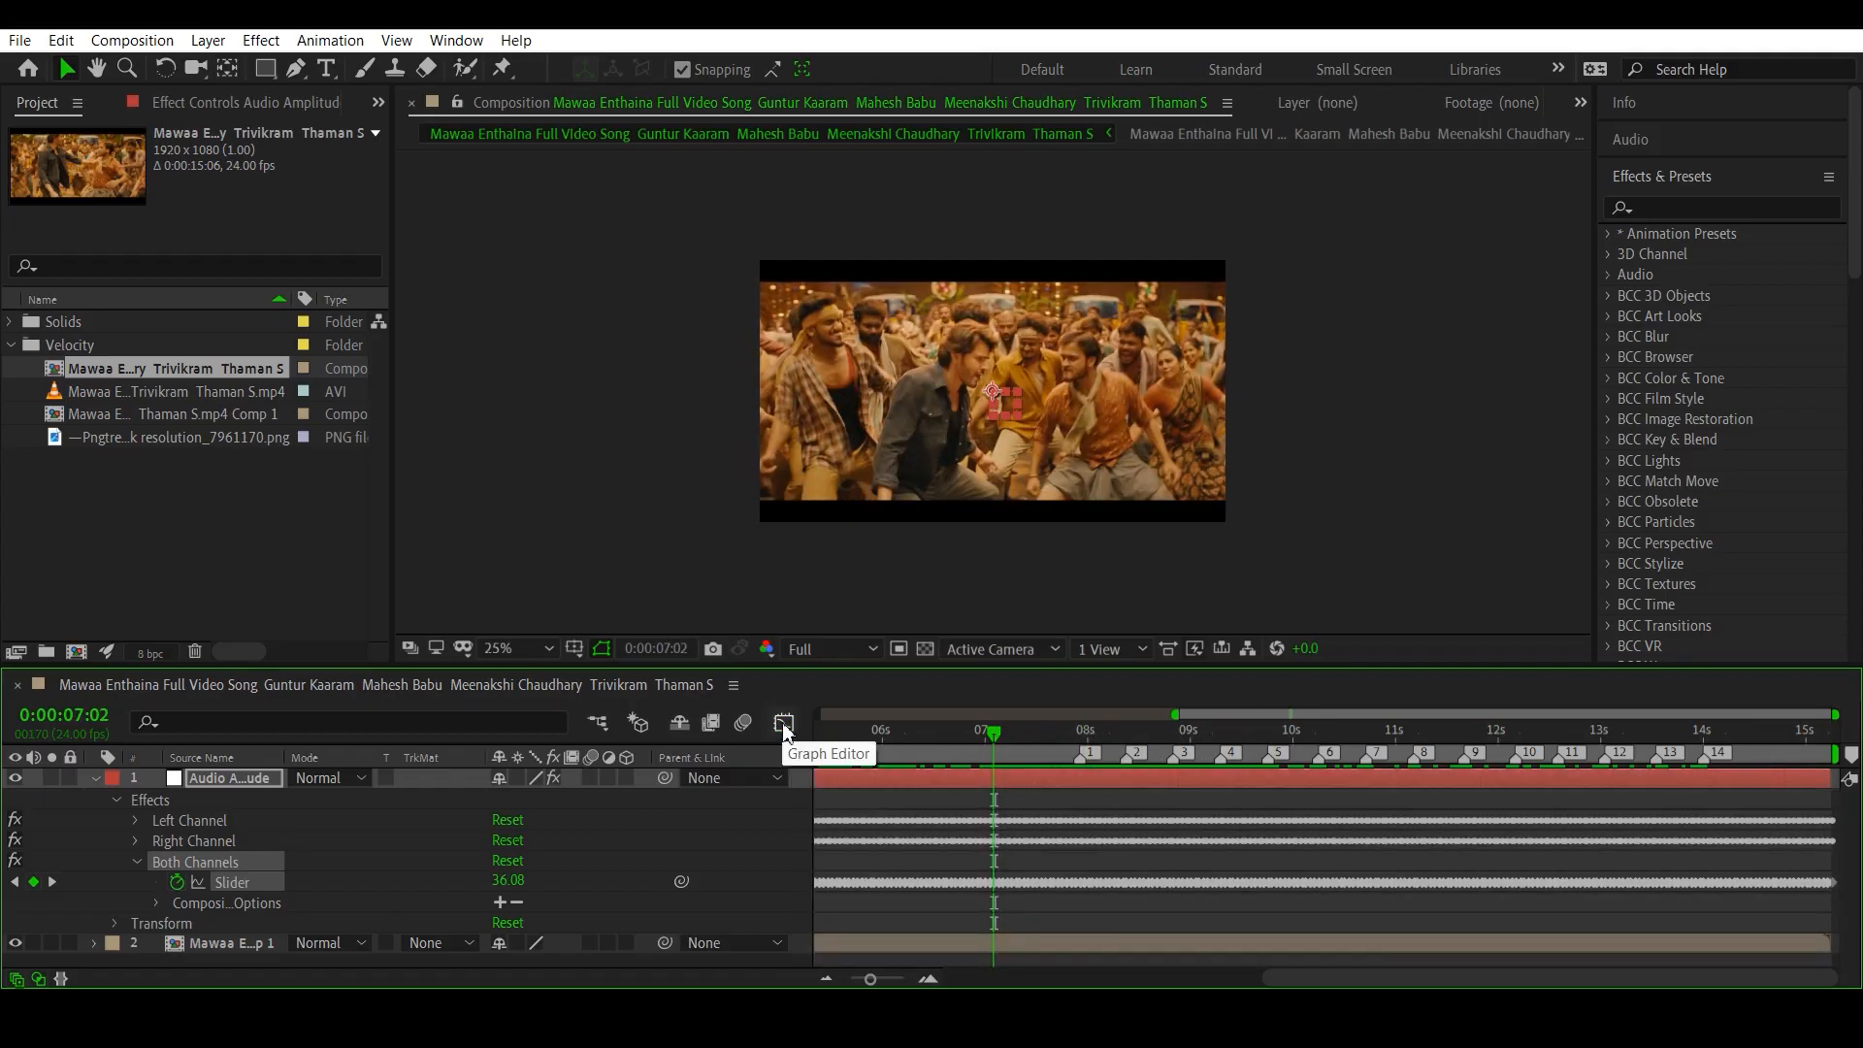
pyautogui.click(96, 777)
pyautogui.click(206, 837)
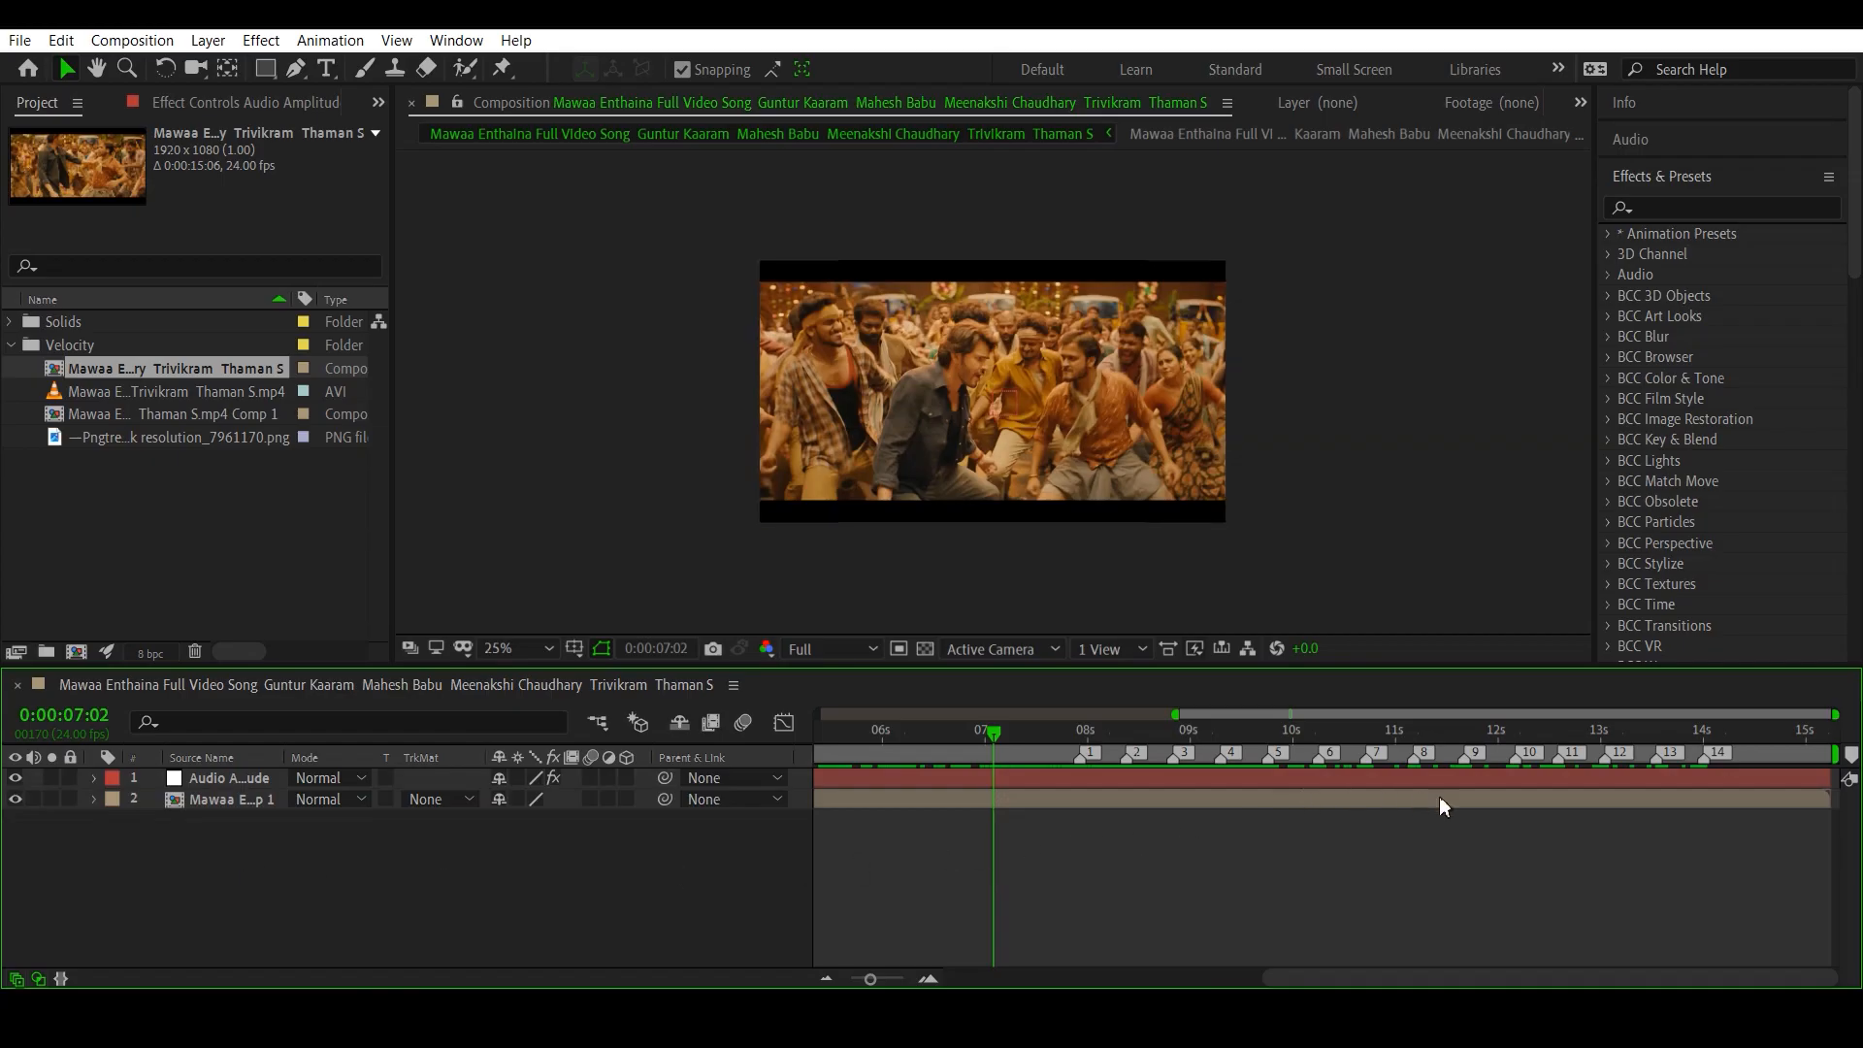
pyautogui.click(237, 775)
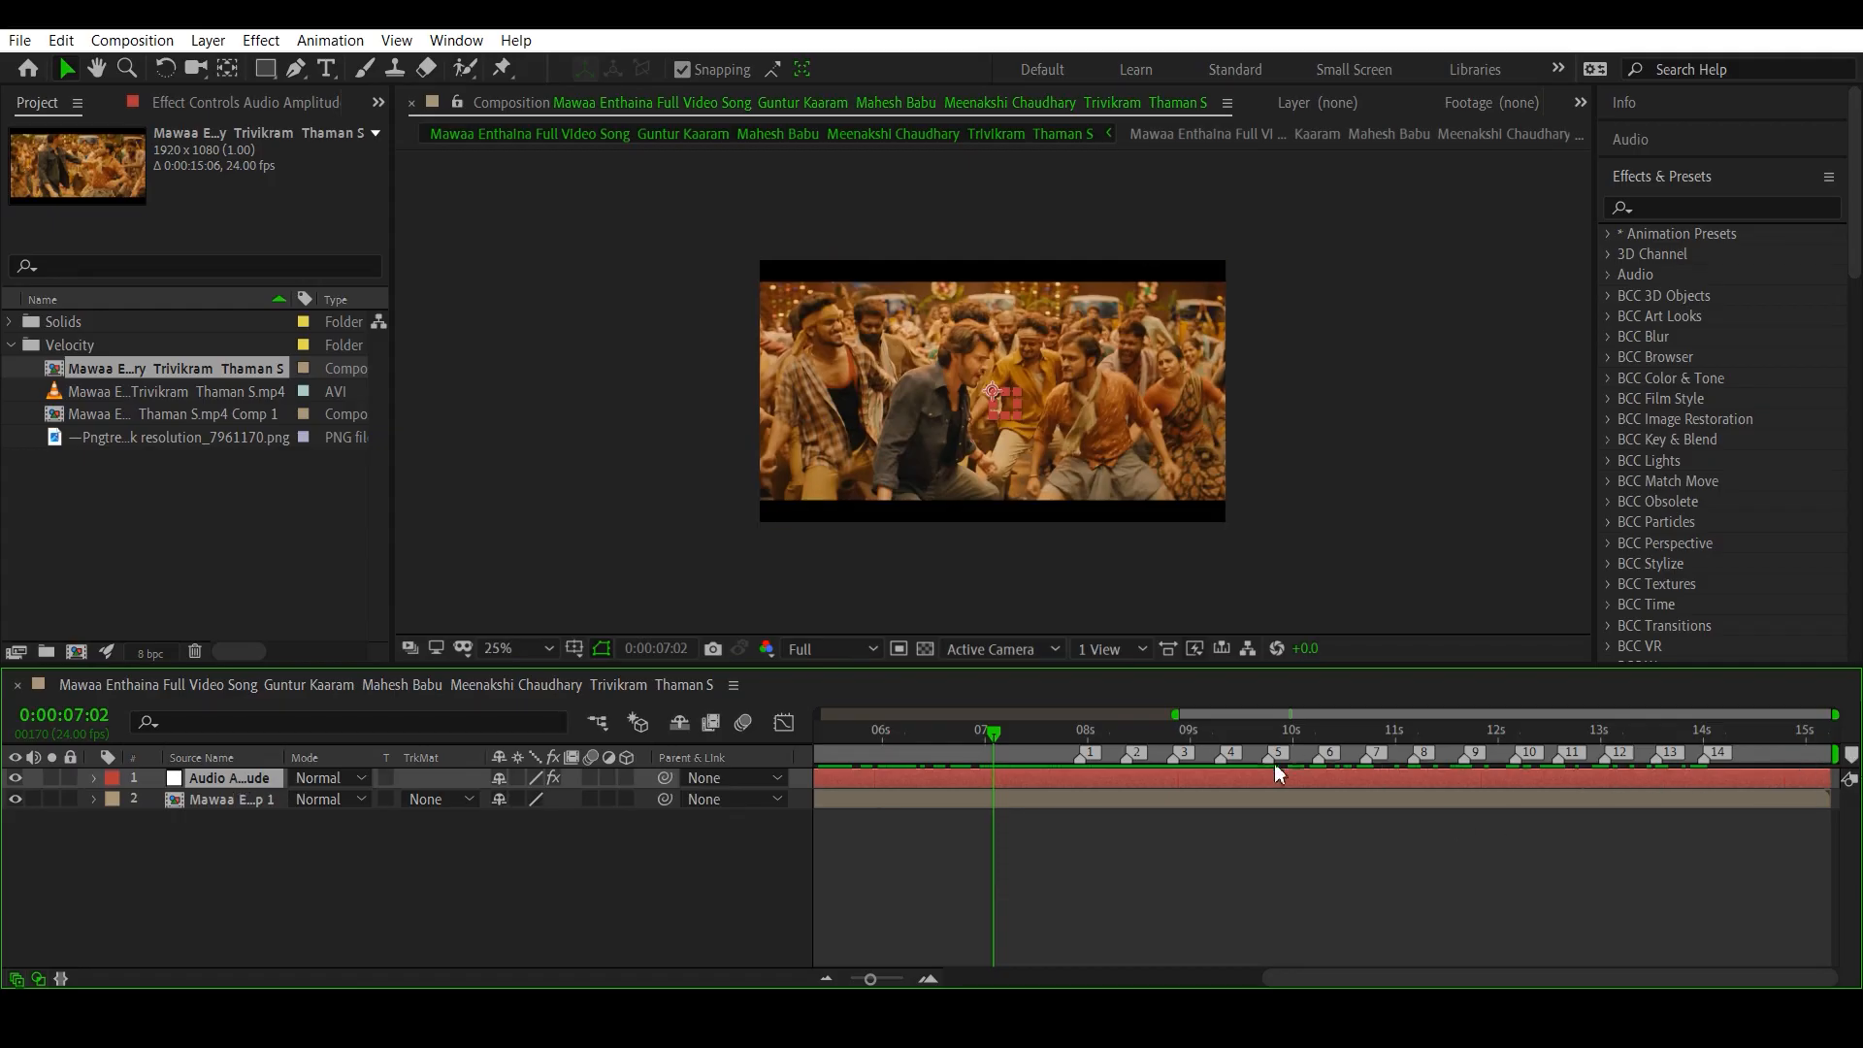
pyautogui.press('Delete')
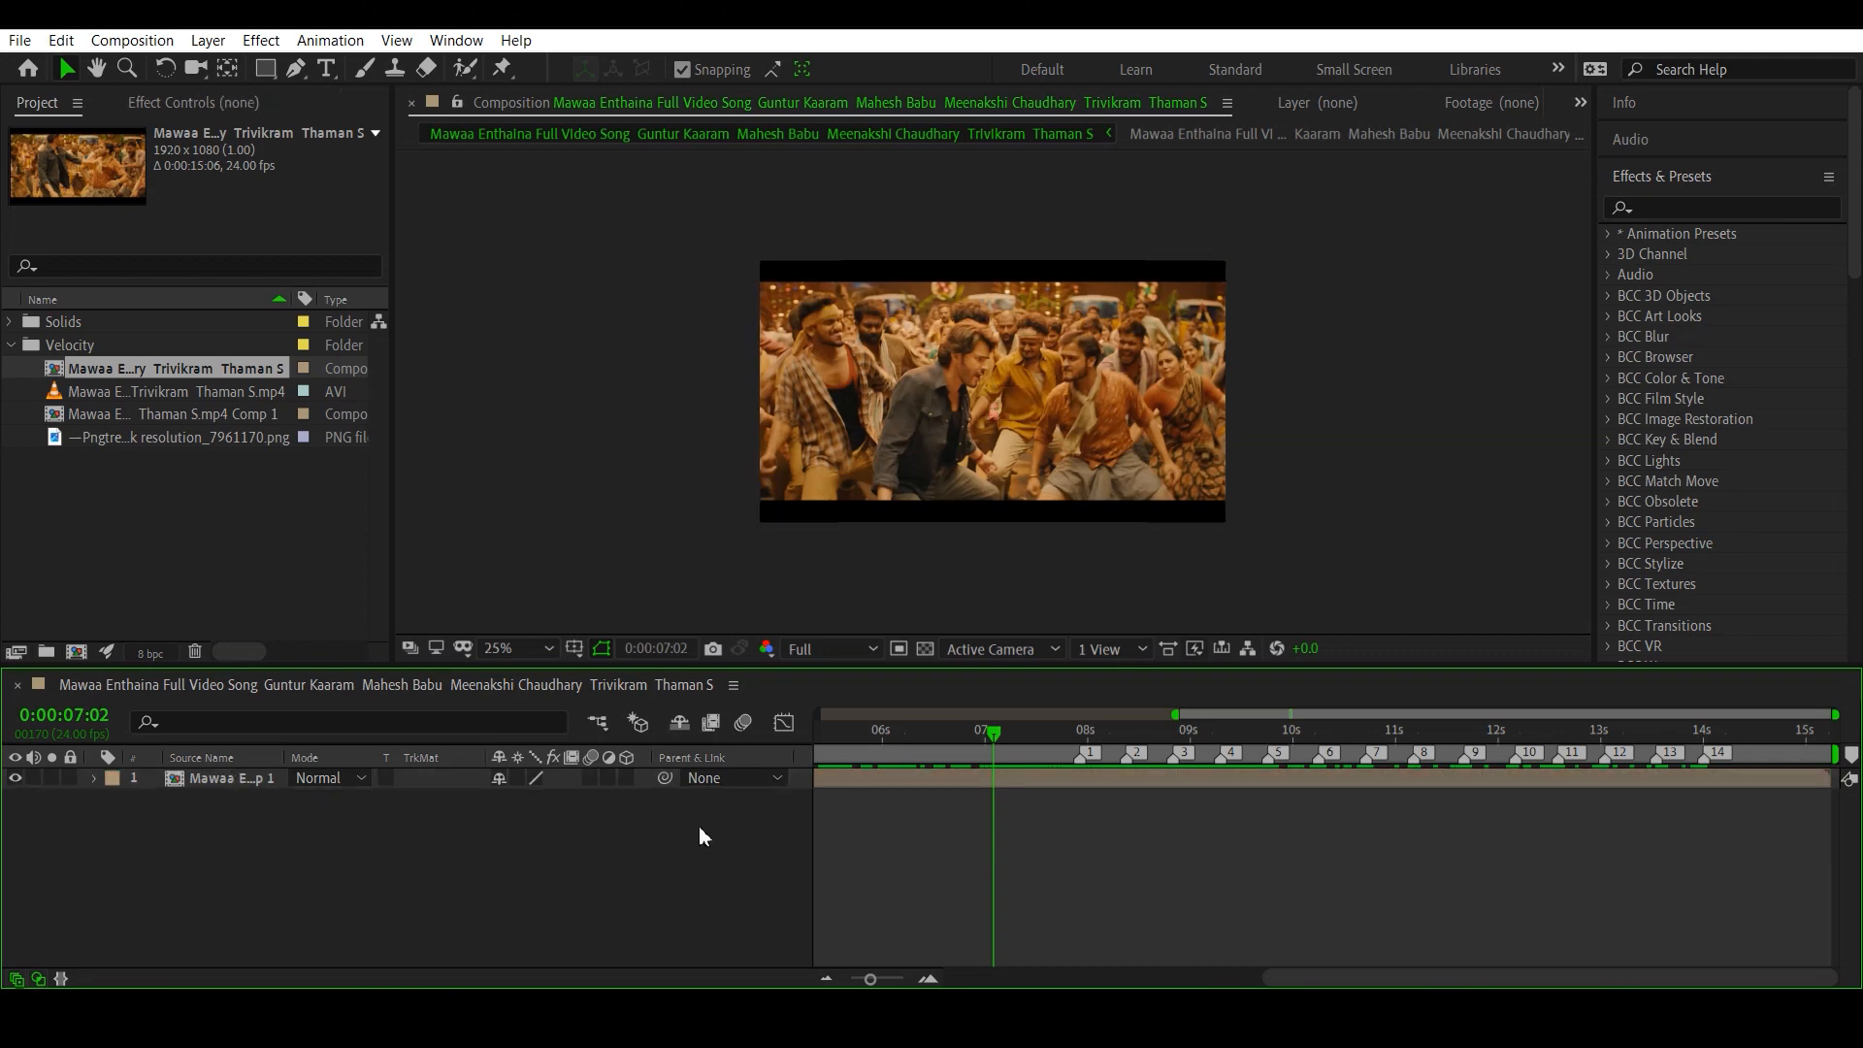
# - Show the whole timeline and set the work area's start at 0:00:07:11, just before the first marker
pyautogui.moveTo(992, 748); pyautogui.dragTo(968, 733)
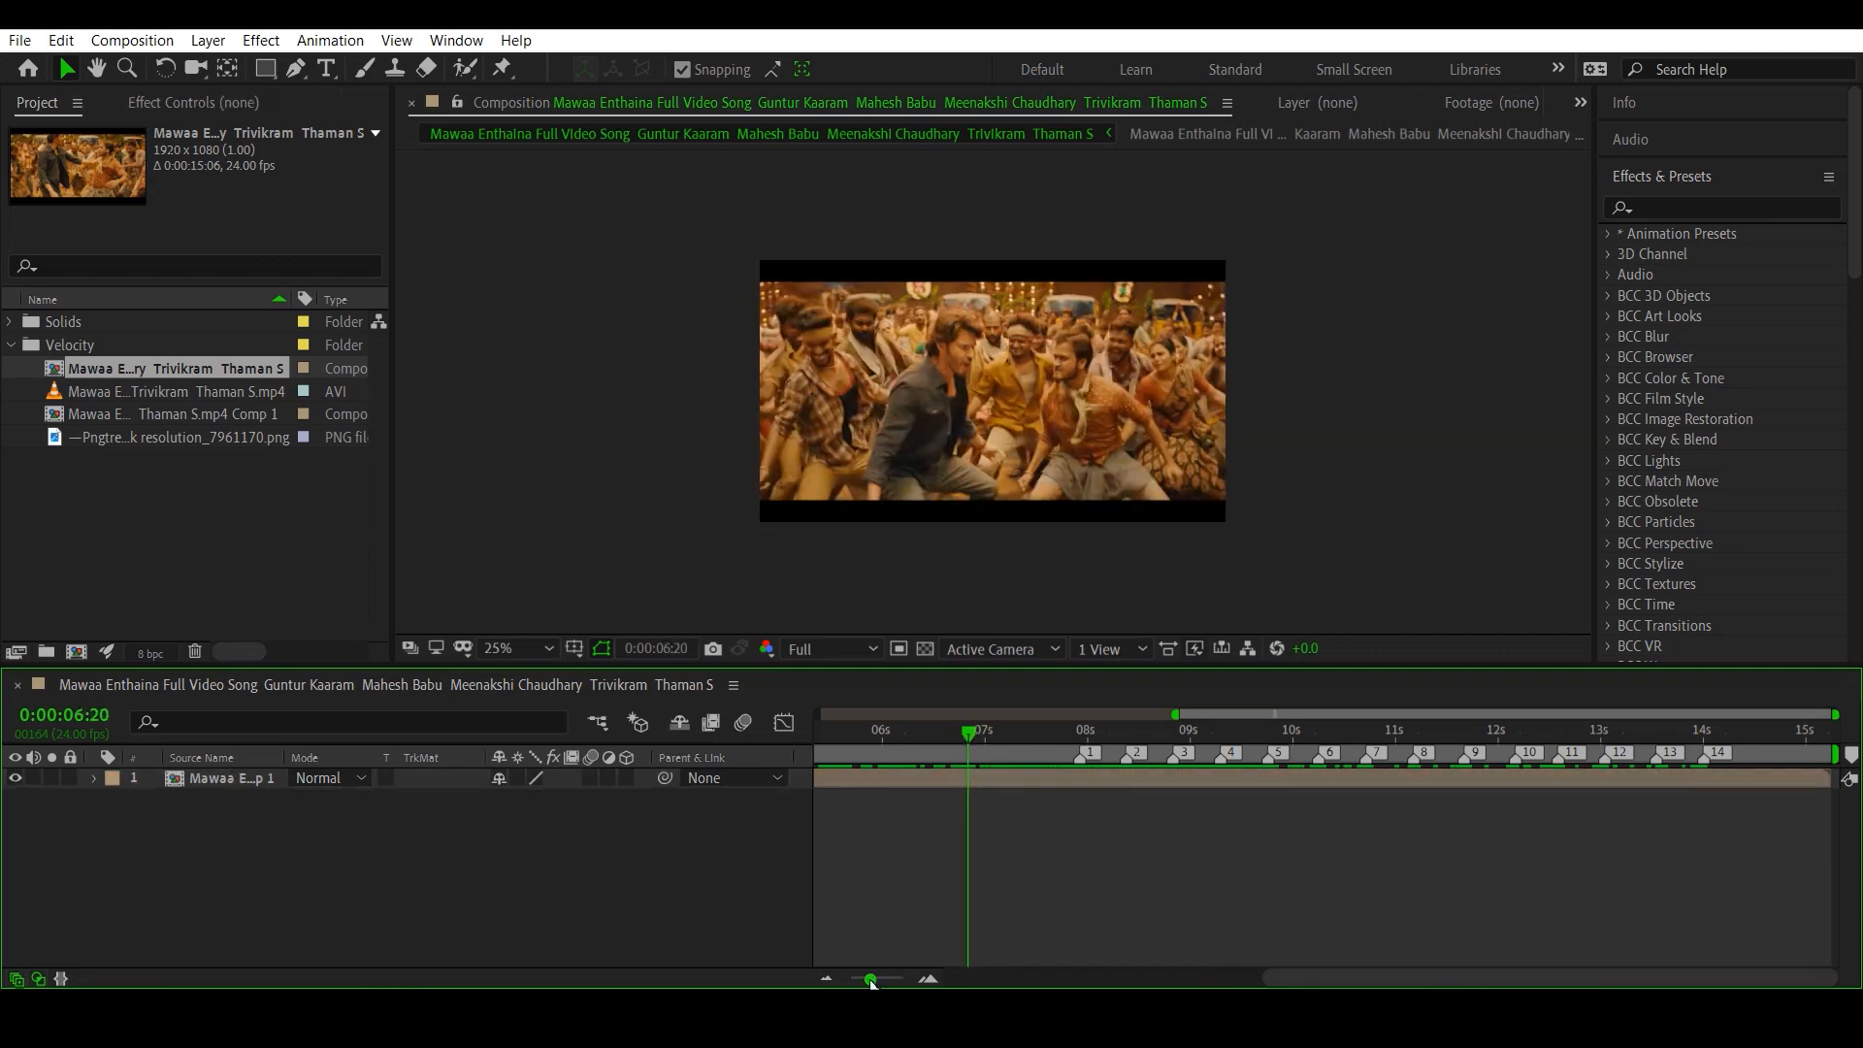
pyautogui.moveTo(870, 980); pyautogui.dragTo(850, 980)
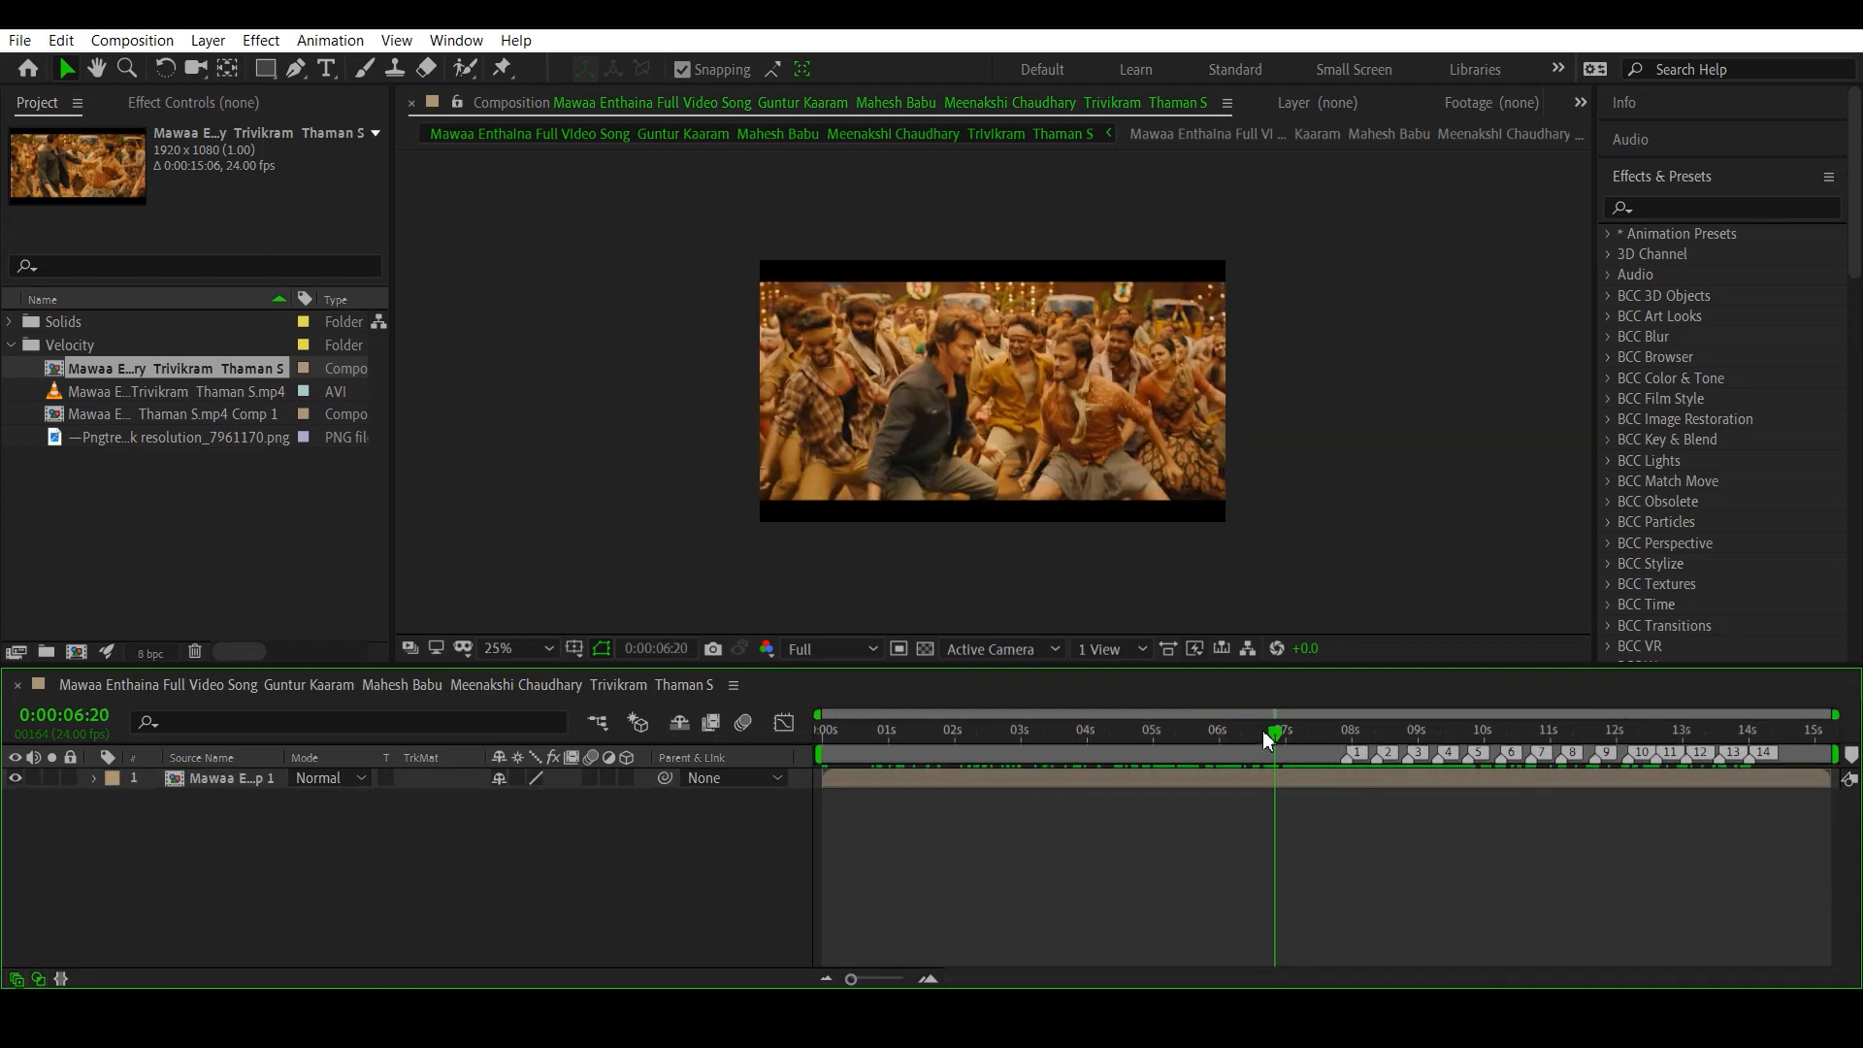
pyautogui.moveTo(1261, 730); pyautogui.dragTo(1318, 776)
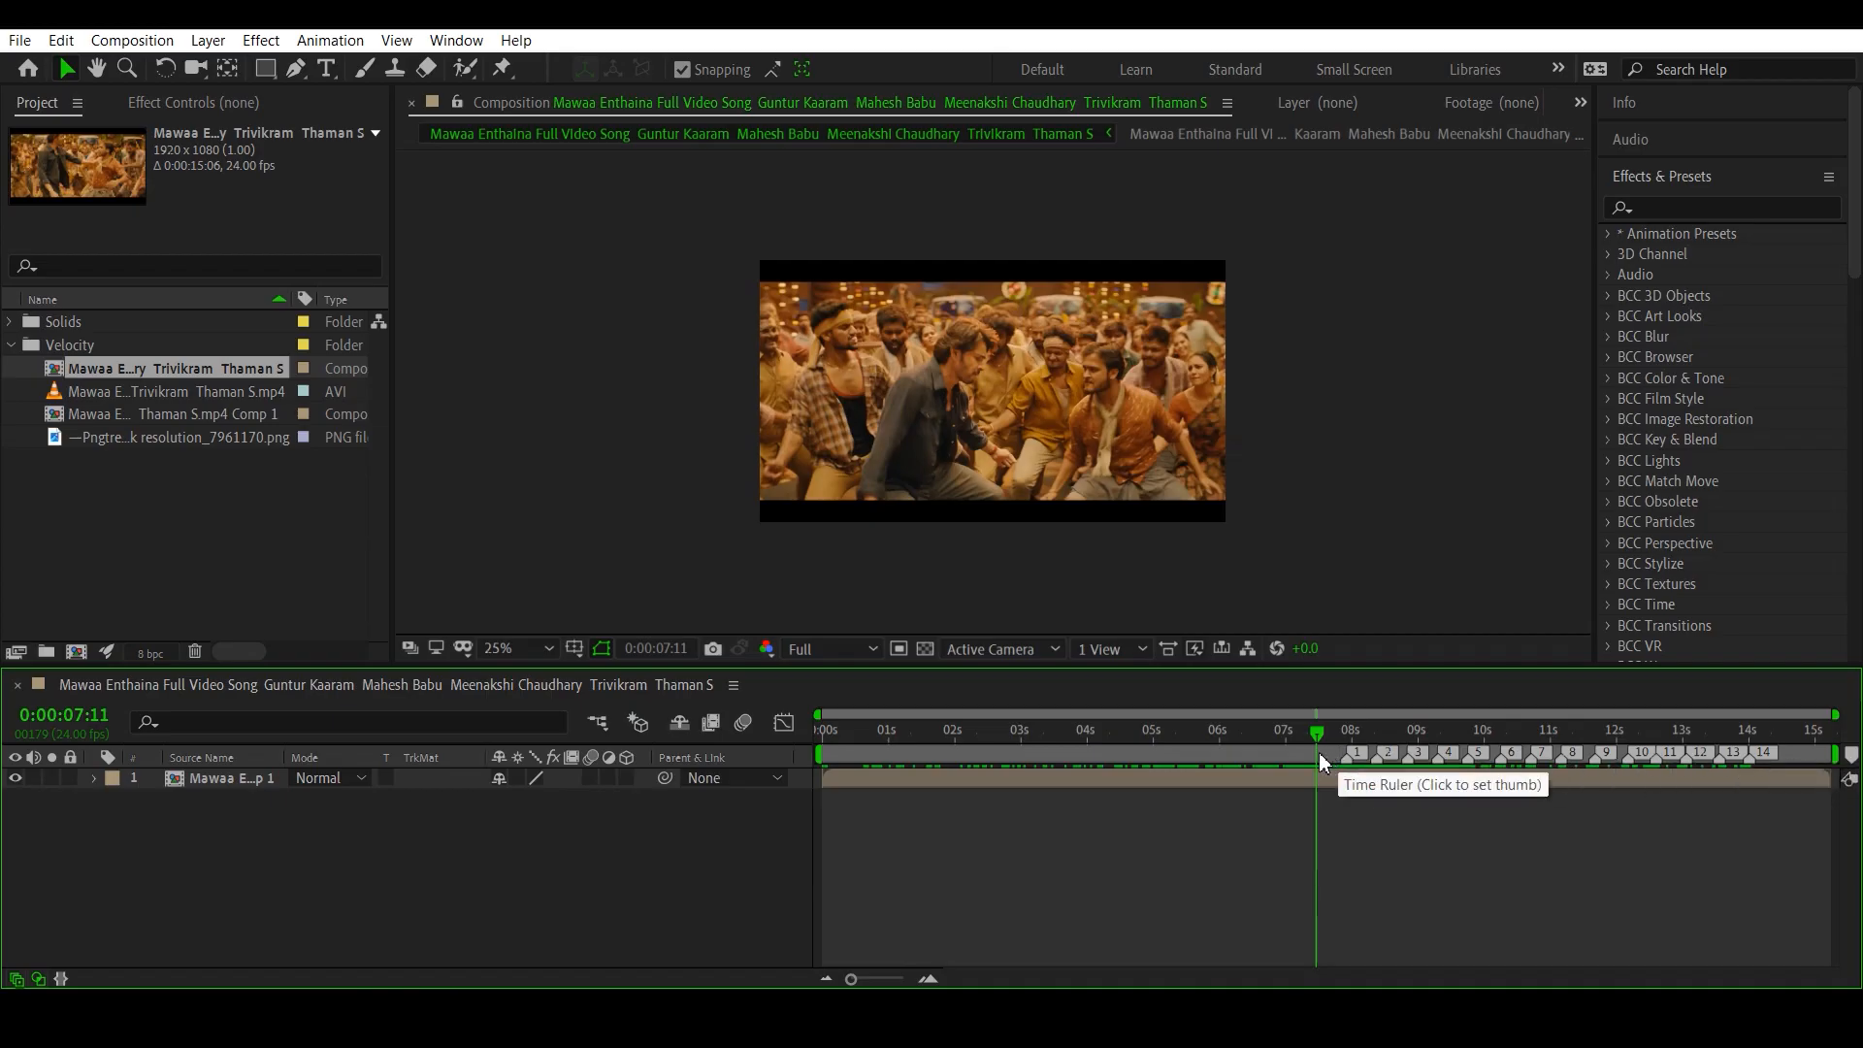
pyautogui.press('b')
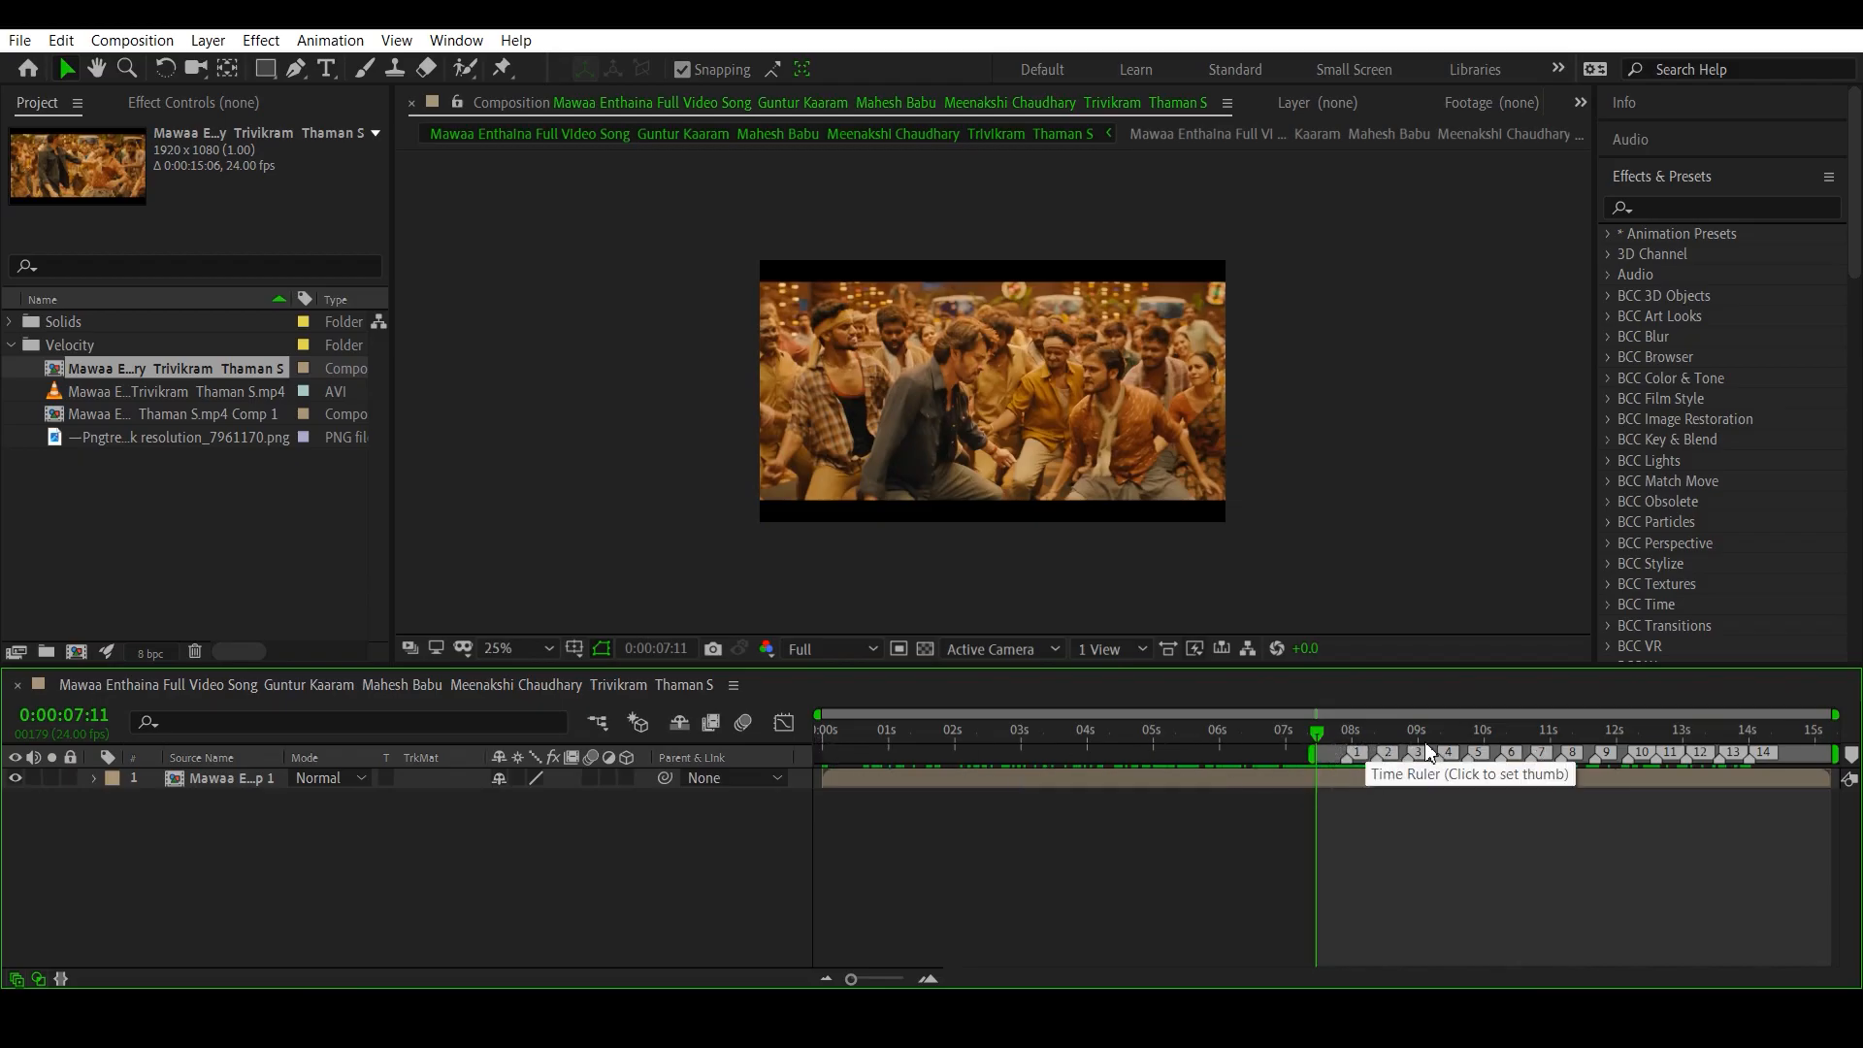
# - Scrub across the beat markers and preview the work area, then park the playhead at 0:00:07:17
pyautogui.moveTo(1421, 743); pyautogui.dragTo(1742, 748)
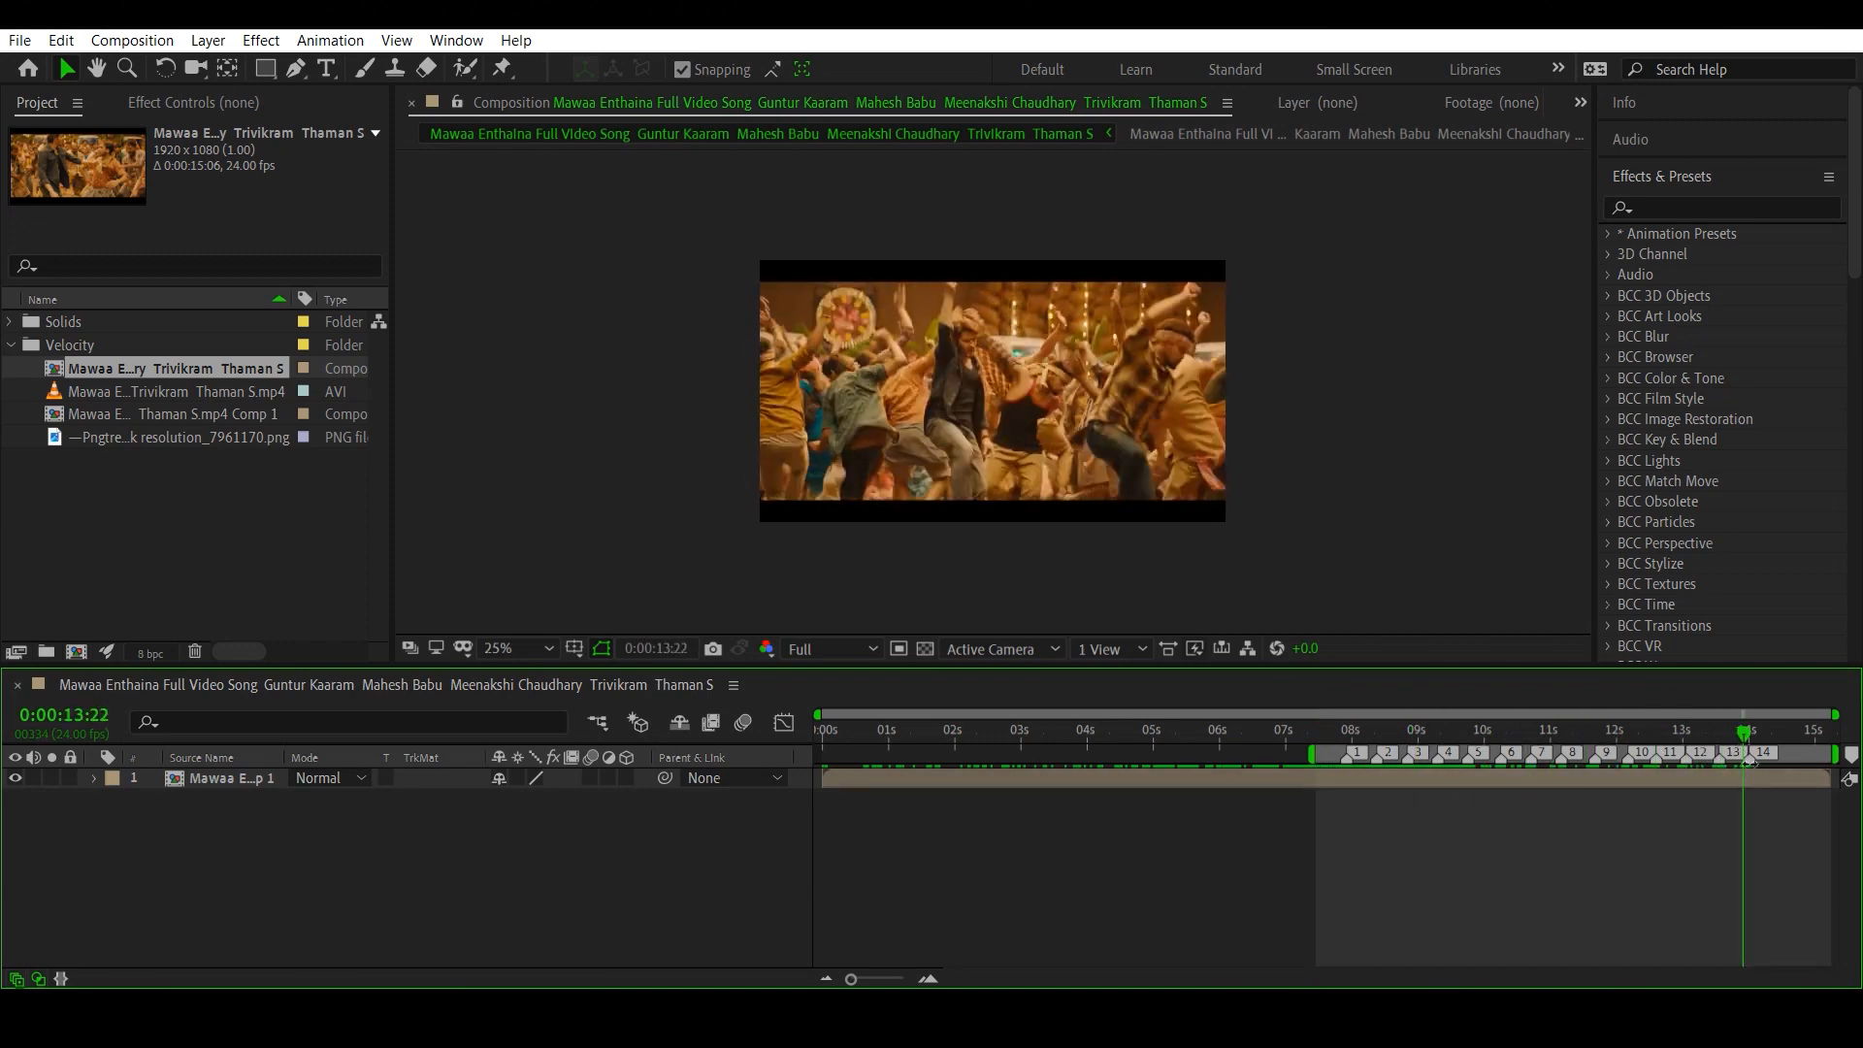
pyautogui.press('space')
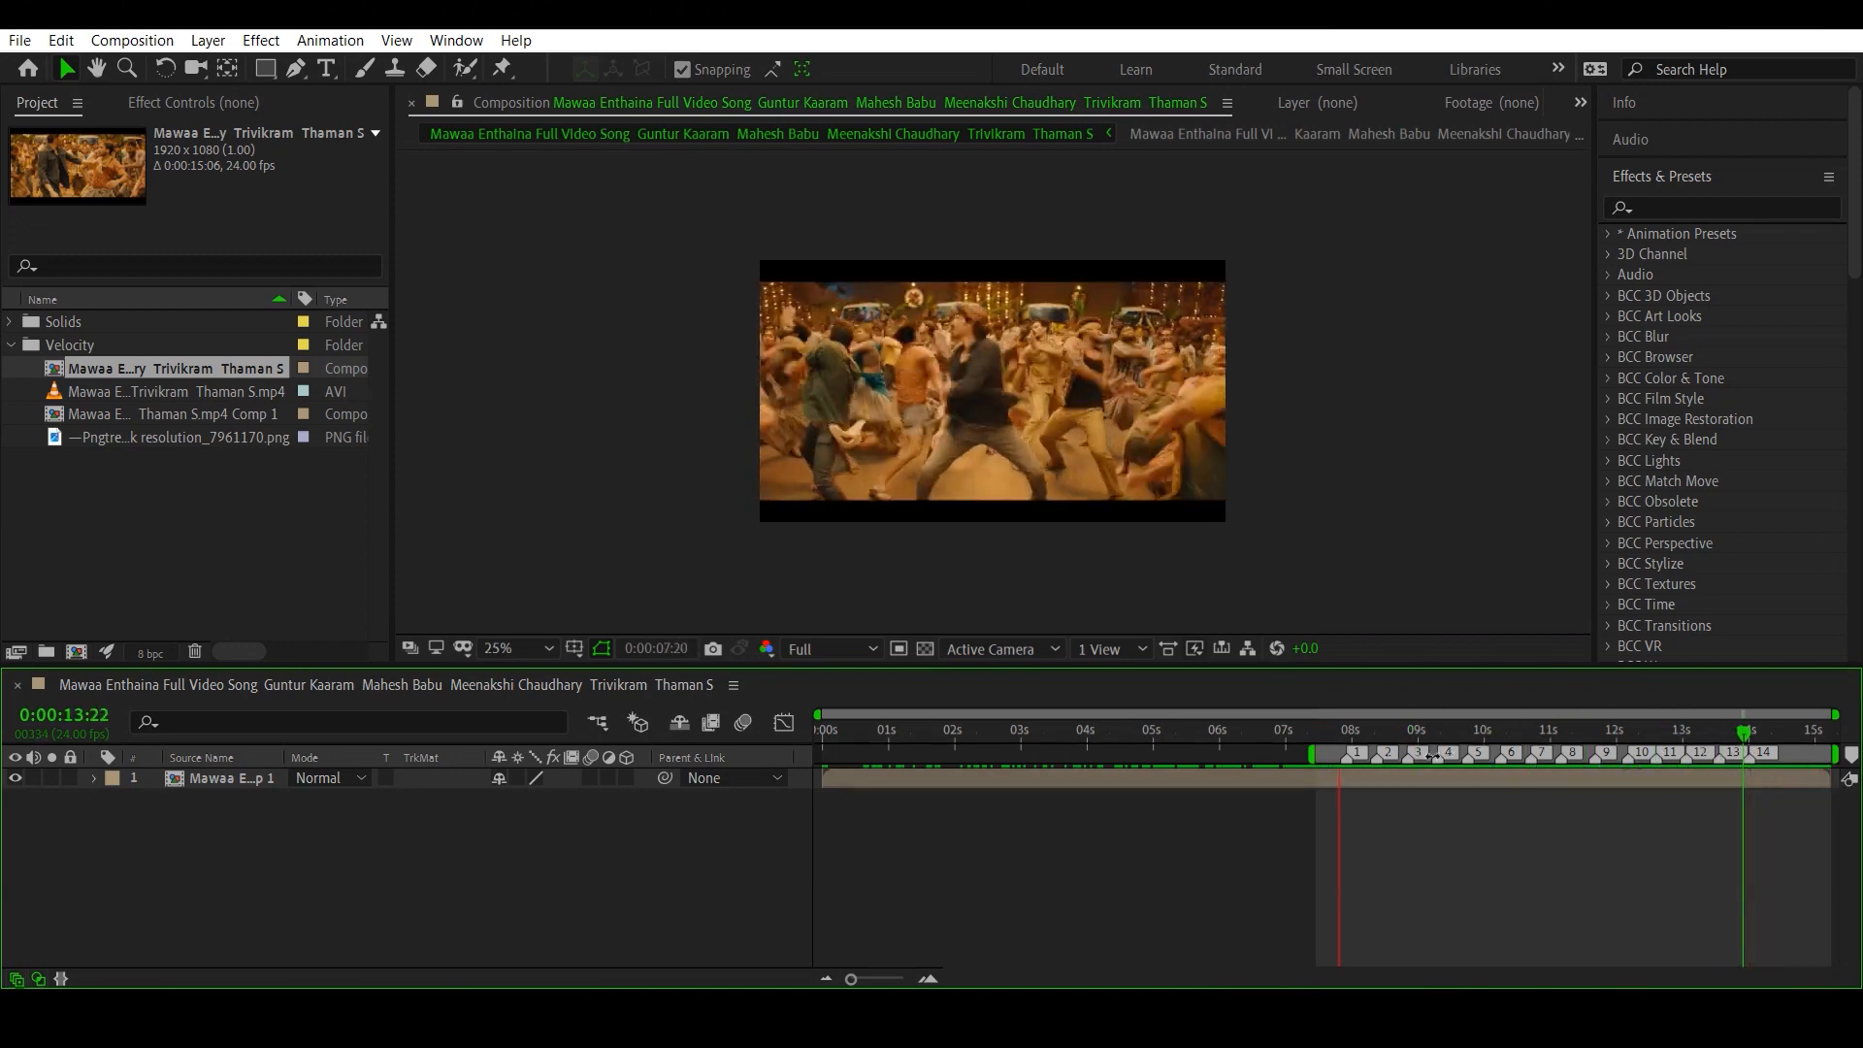
pyautogui.click(1335, 743)
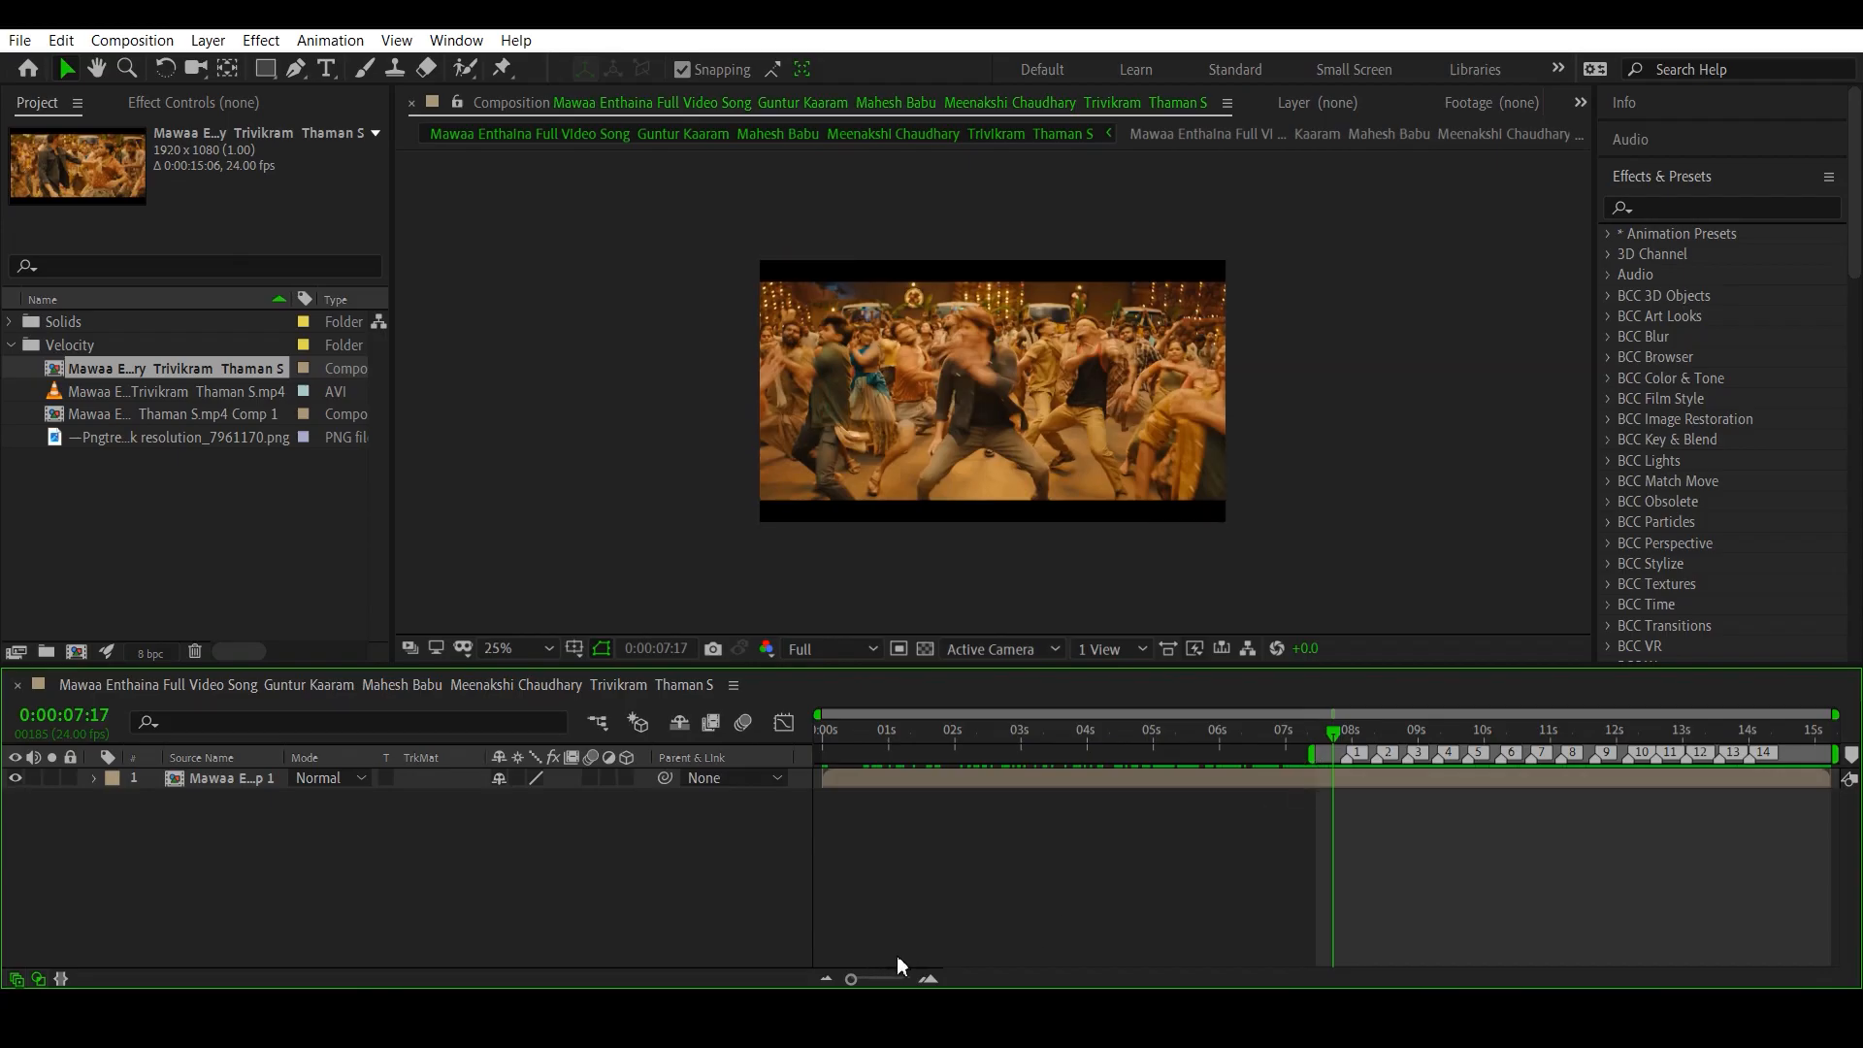
# - Find Twixtor Pro by searching the effects for "twix" and apply it to the pre-composed clip layer
pyautogui.click(888, 781)
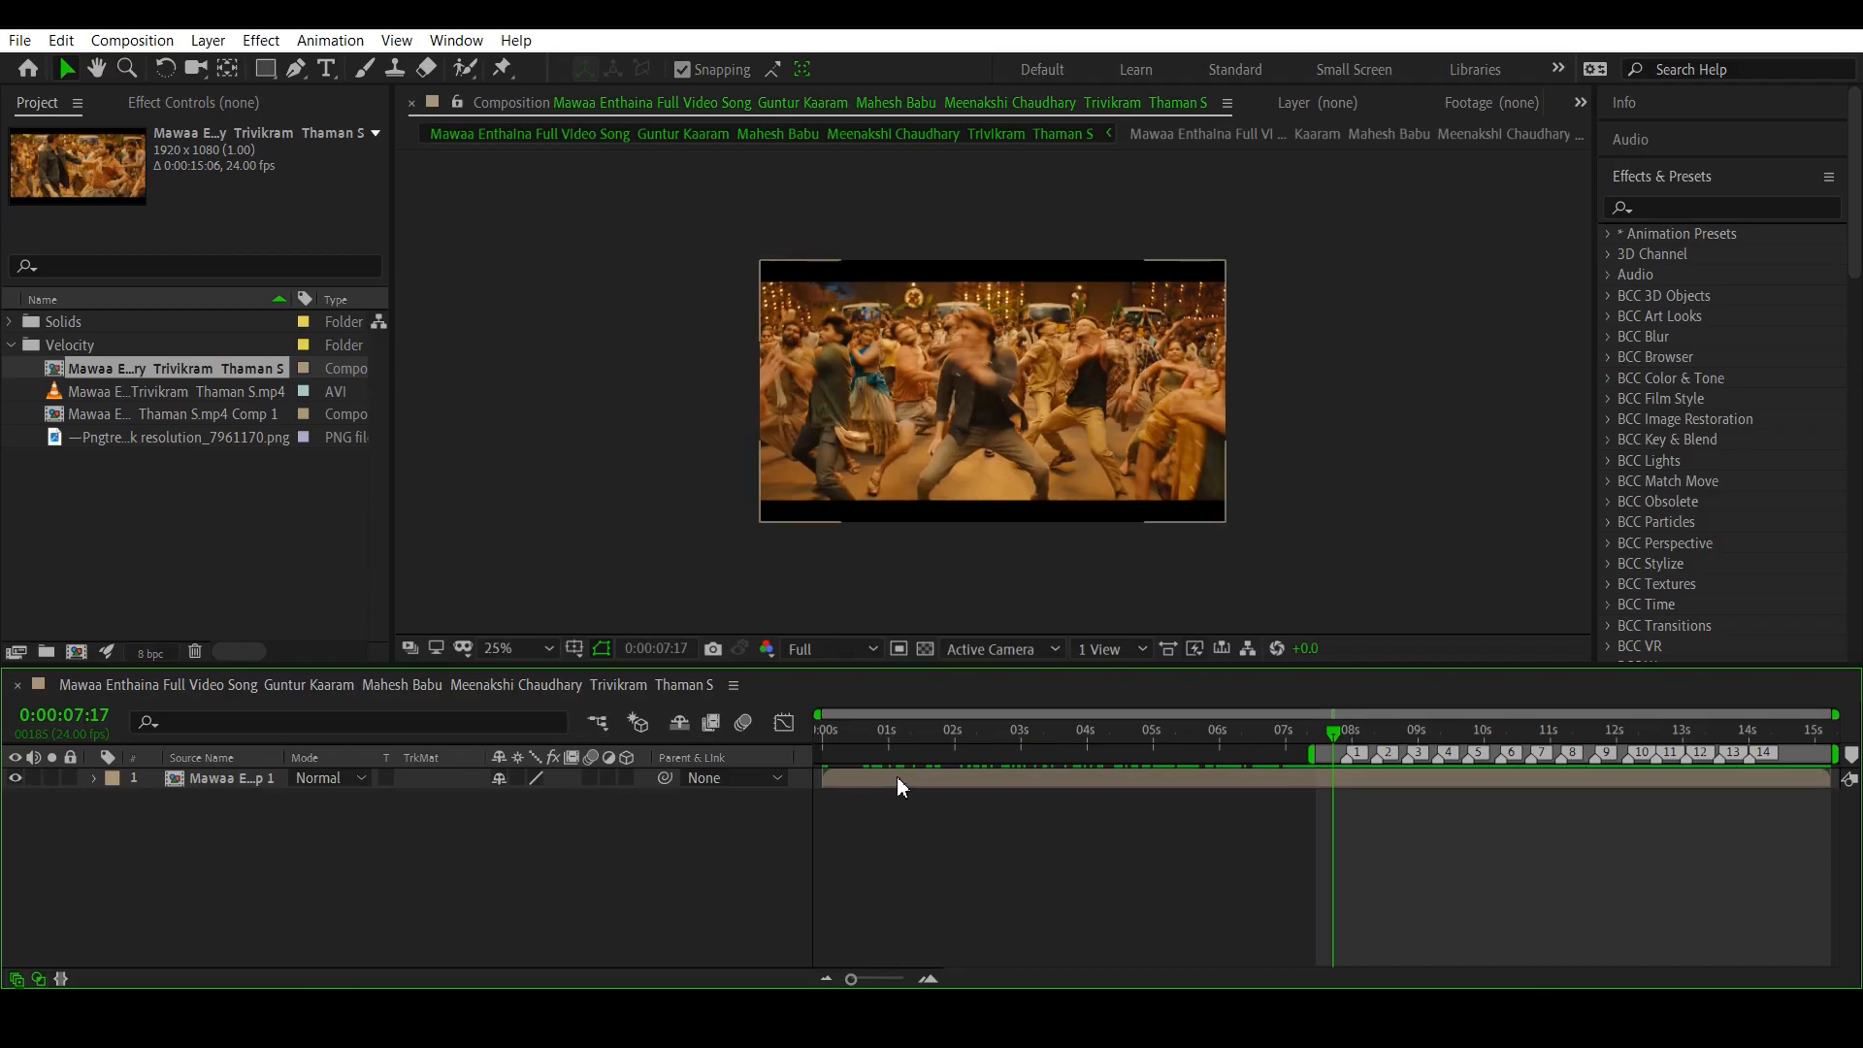
pyautogui.click(896, 780)
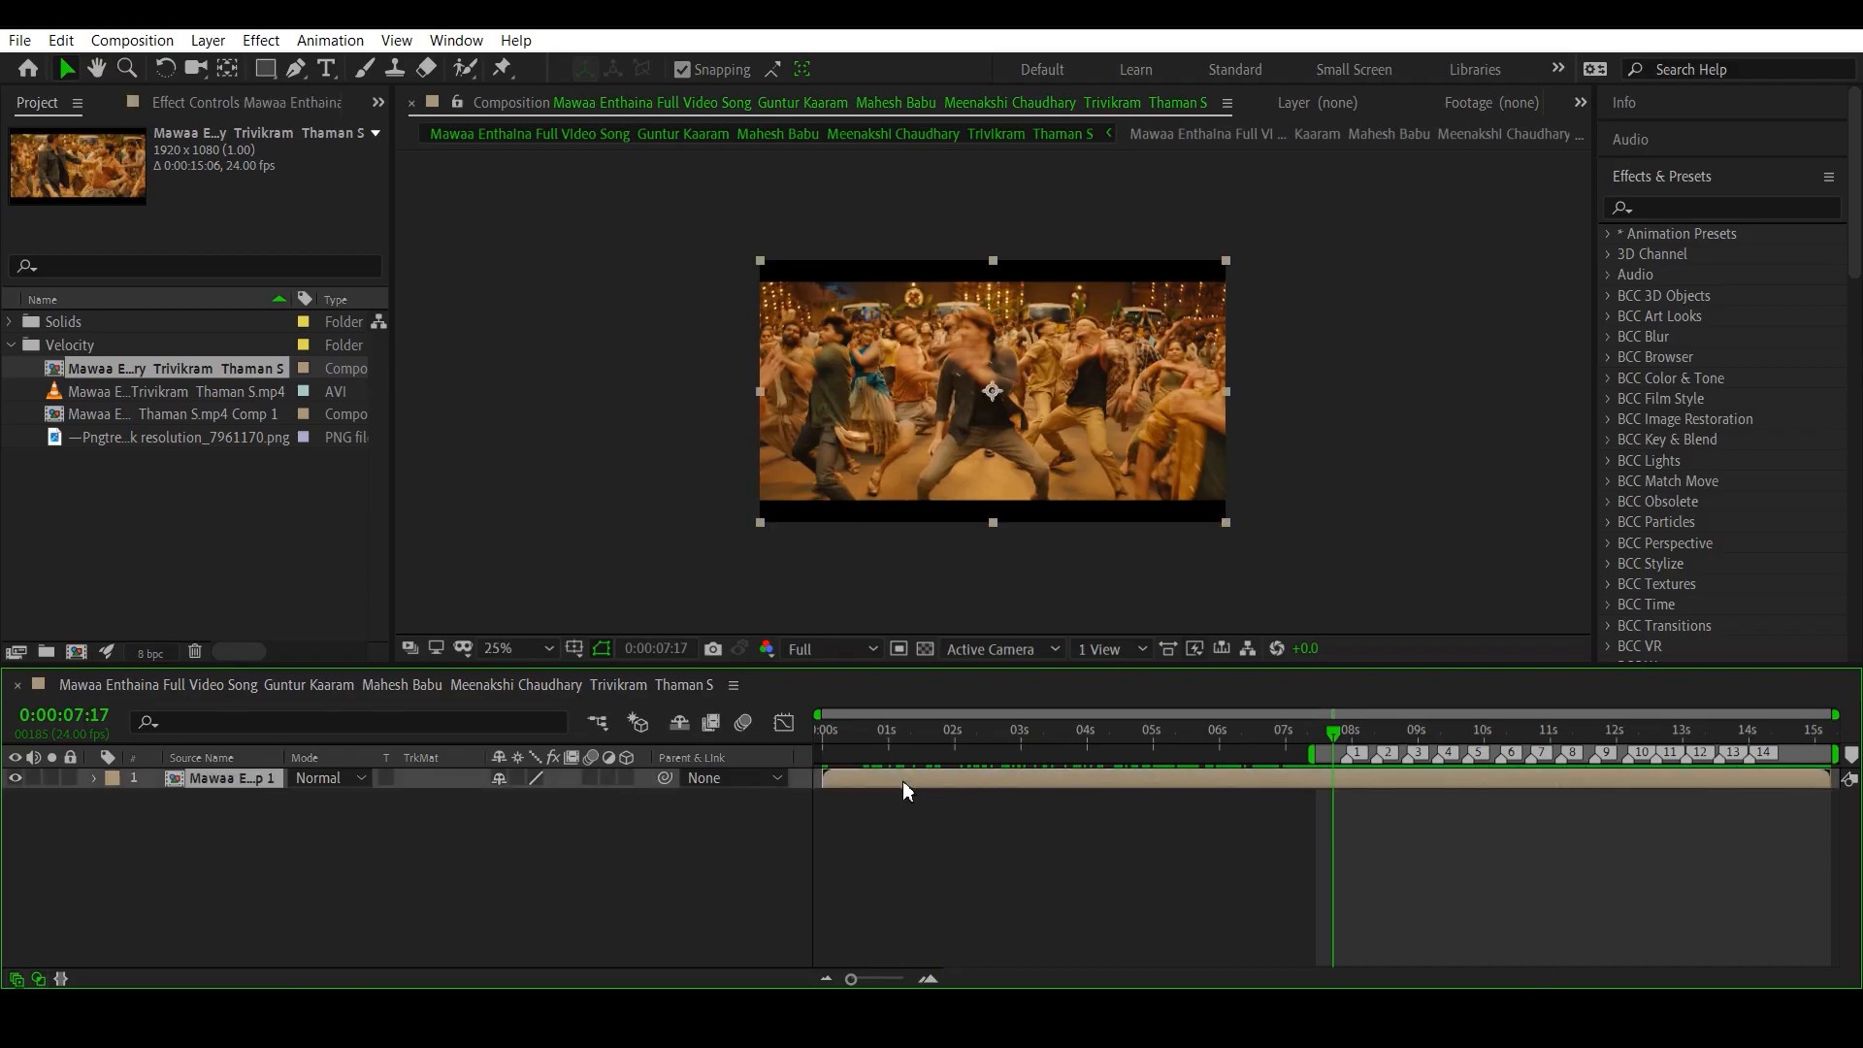
pyautogui.click(1663, 209)
pyautogui.write('tw')
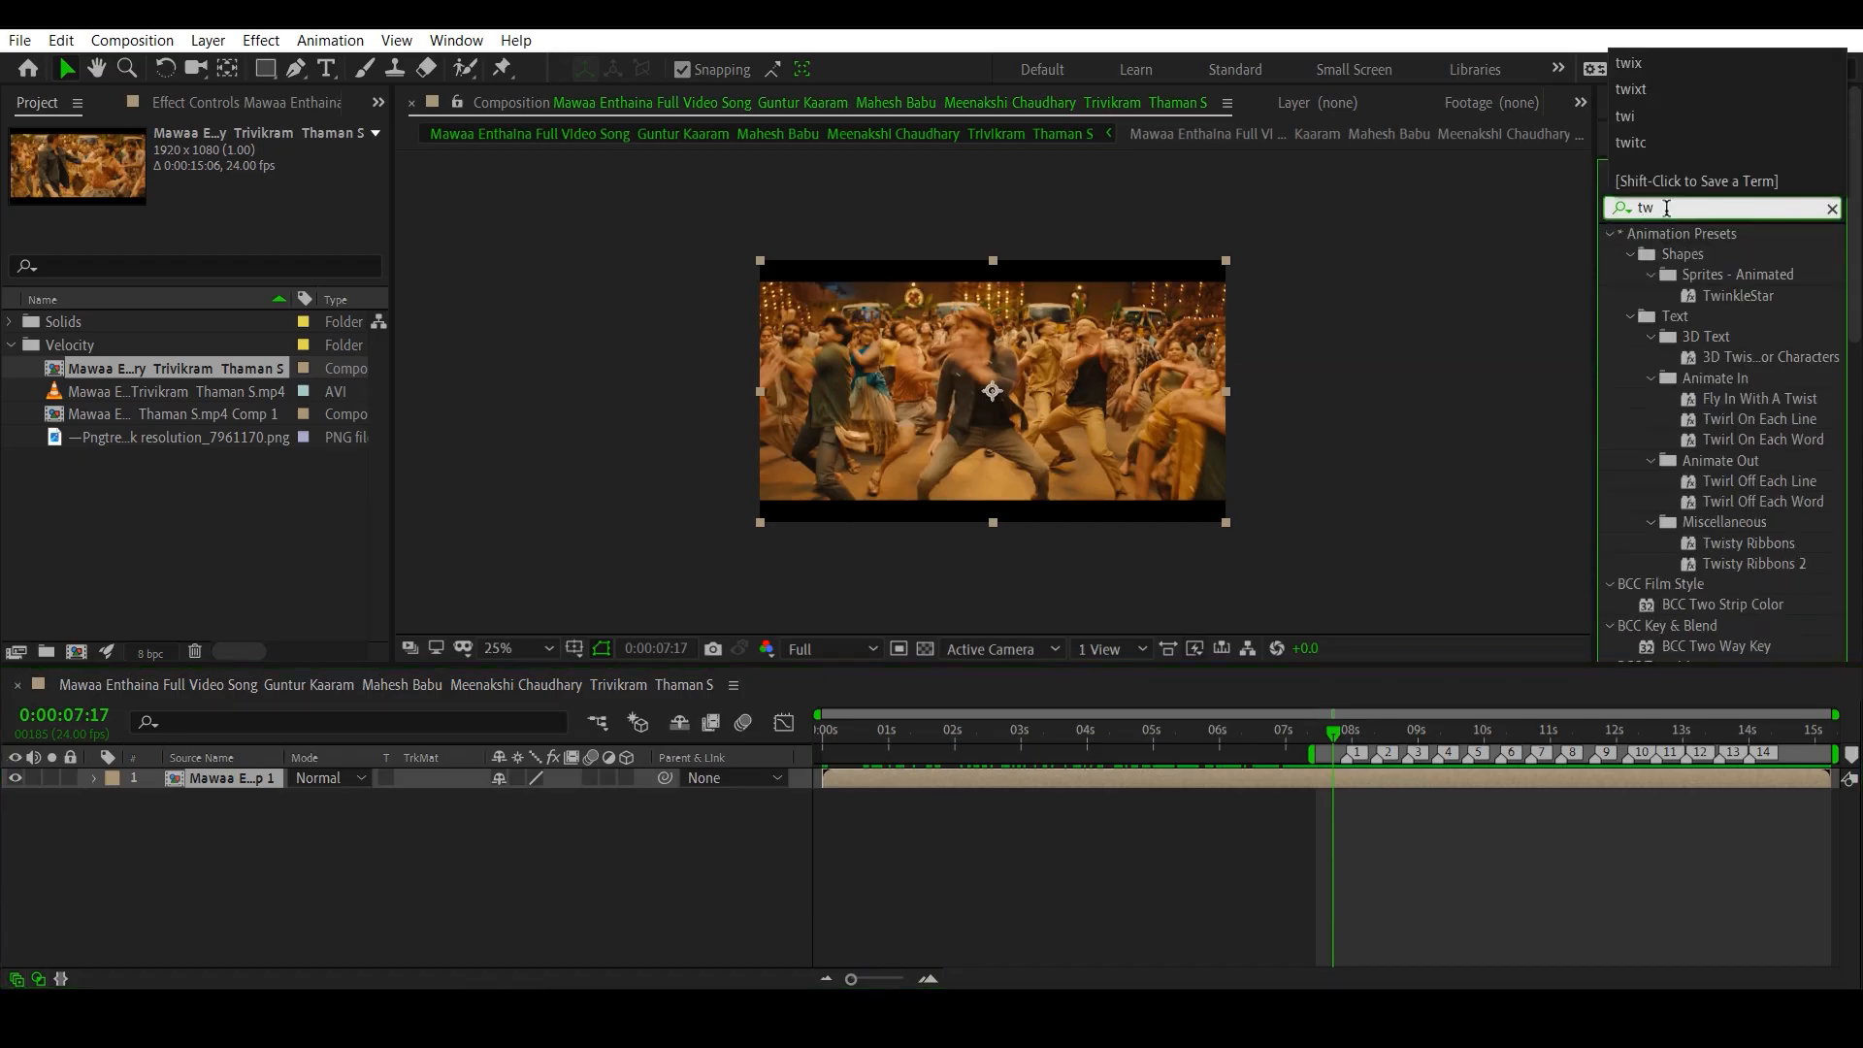
pyautogui.write('ix')
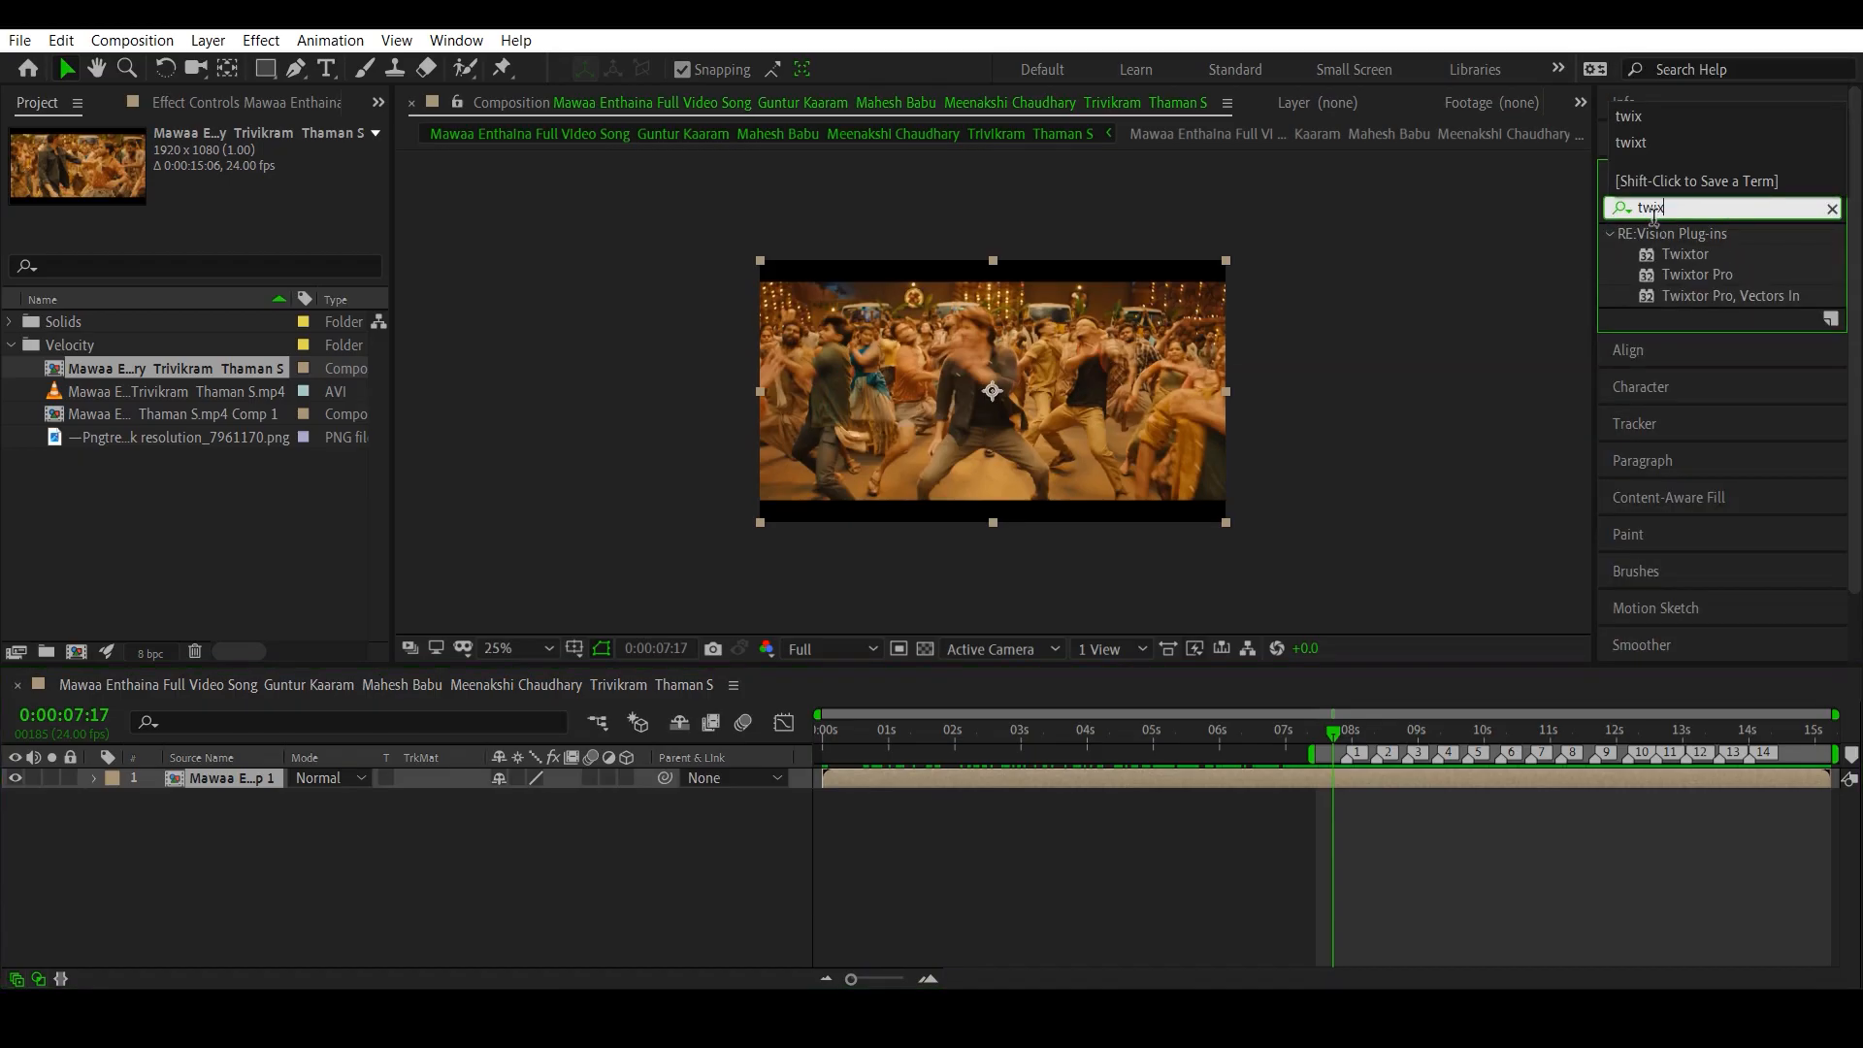
pyautogui.click(1661, 279)
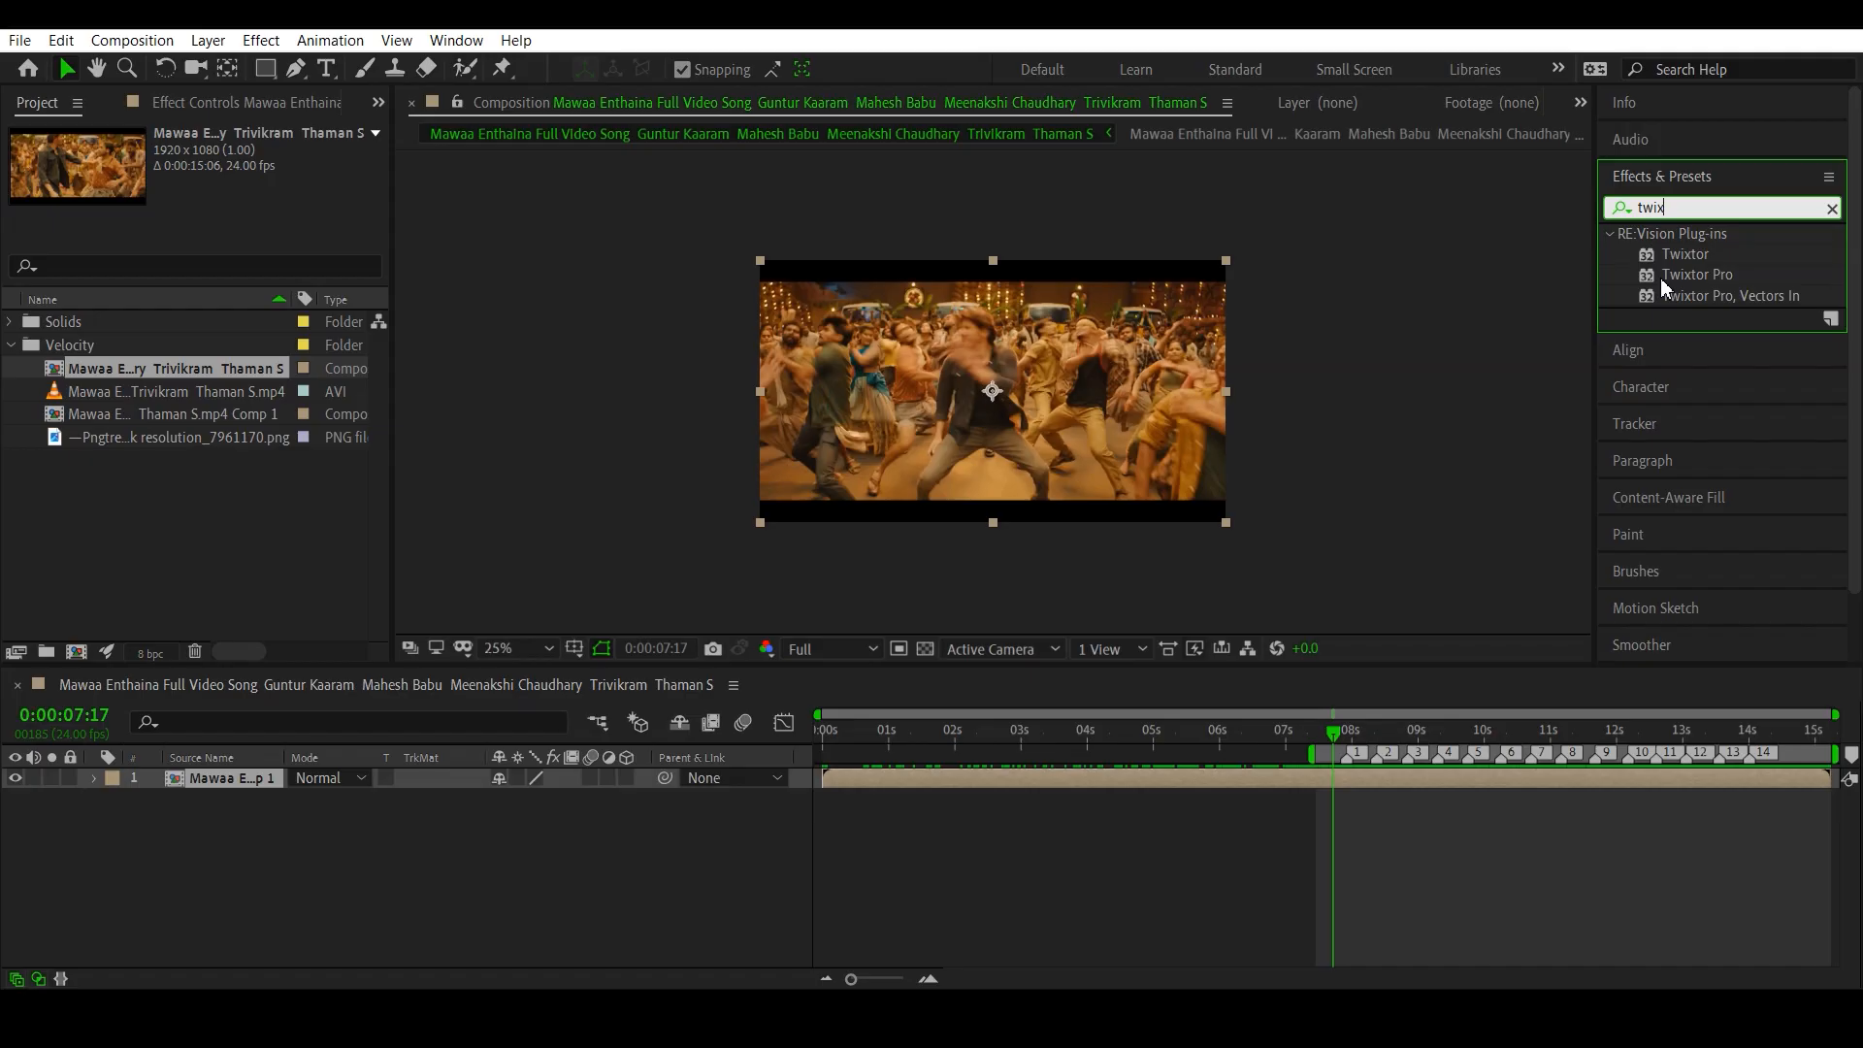
pyautogui.moveTo(1661, 277); pyautogui.dragTo(1160, 773)
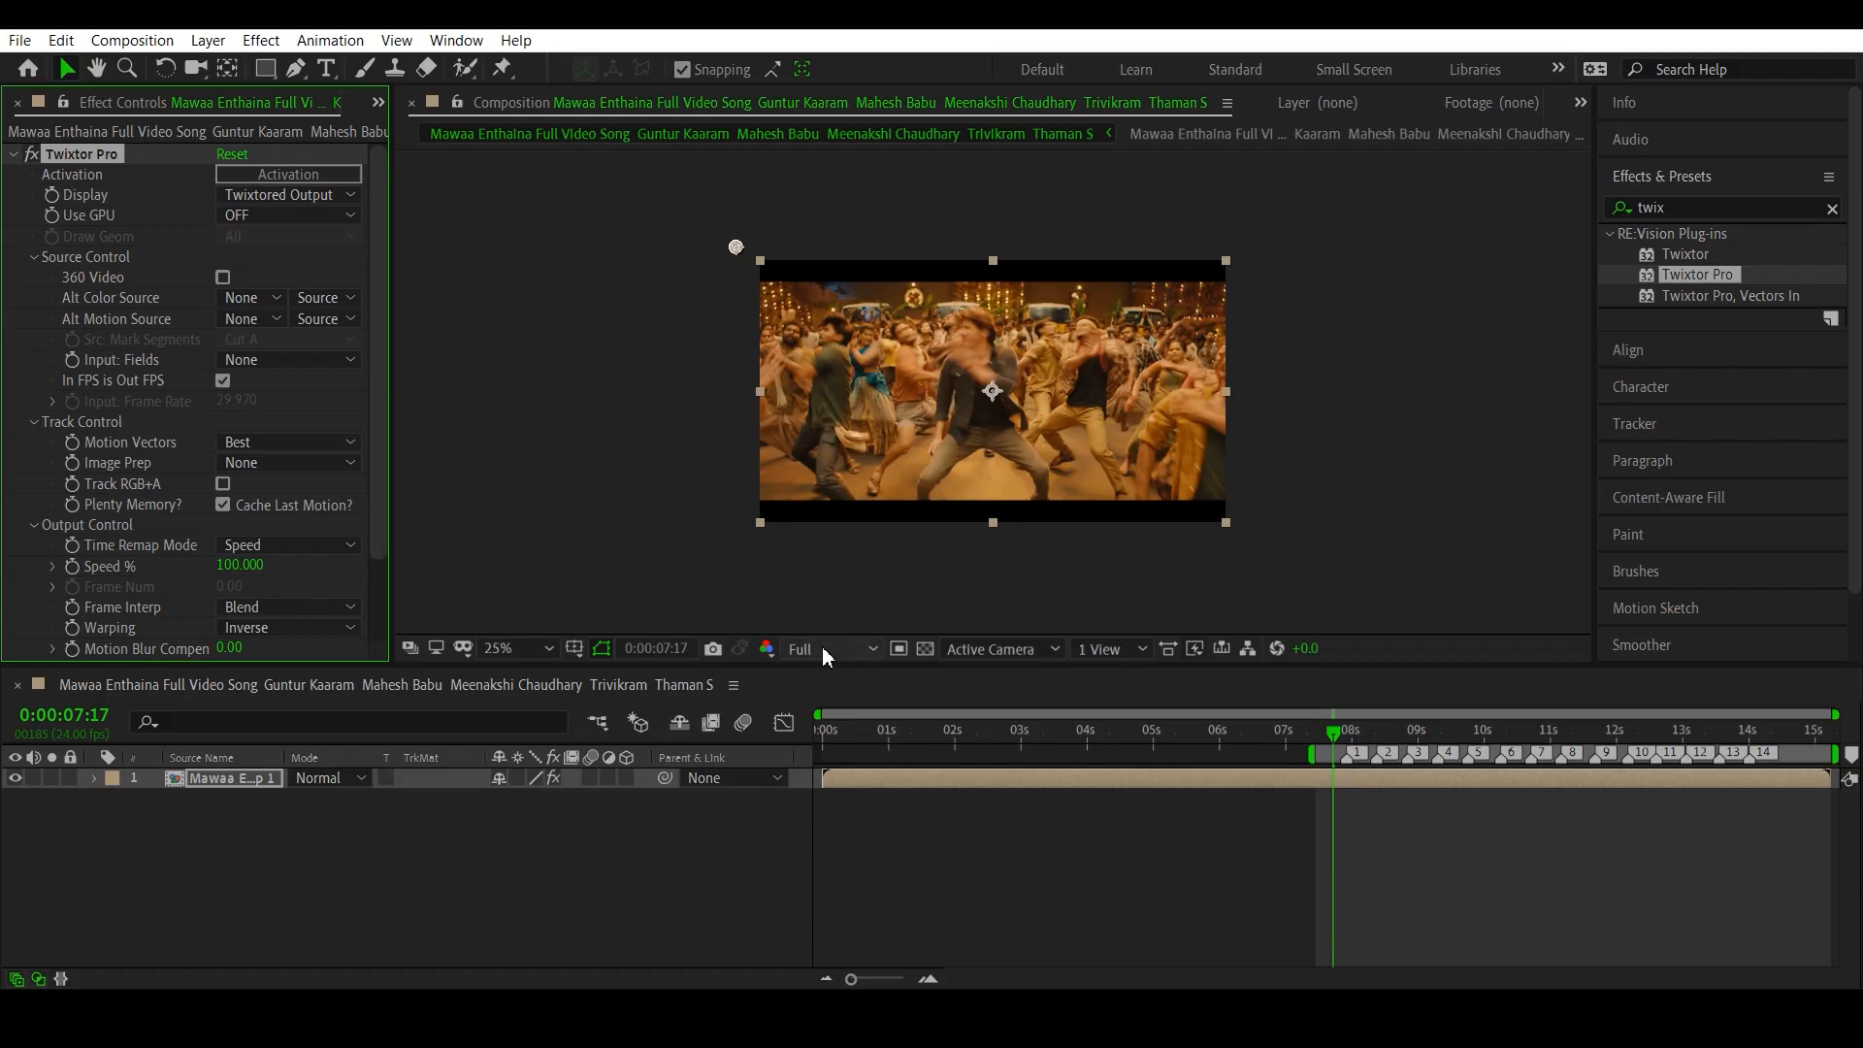
# - Magnify the composition preview to 50% and set its resolution to Quarter
pyautogui.press('.')
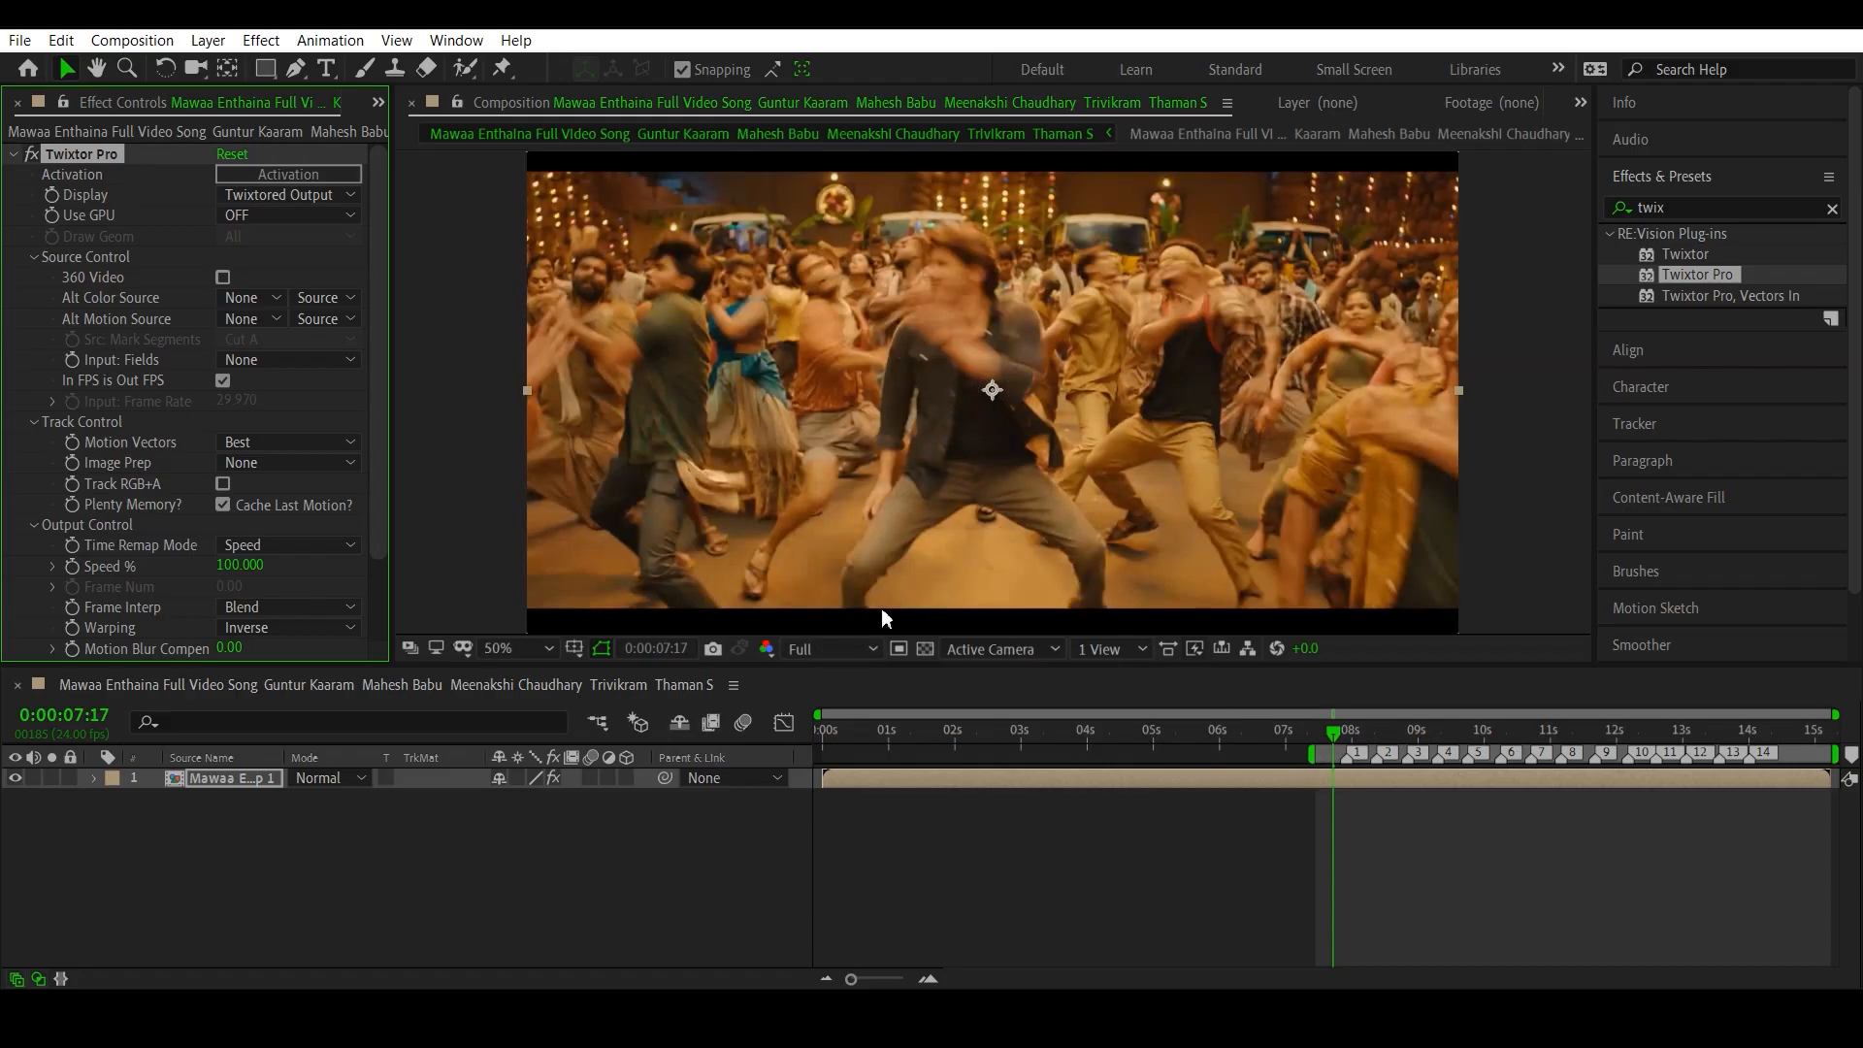
pyautogui.click(857, 646)
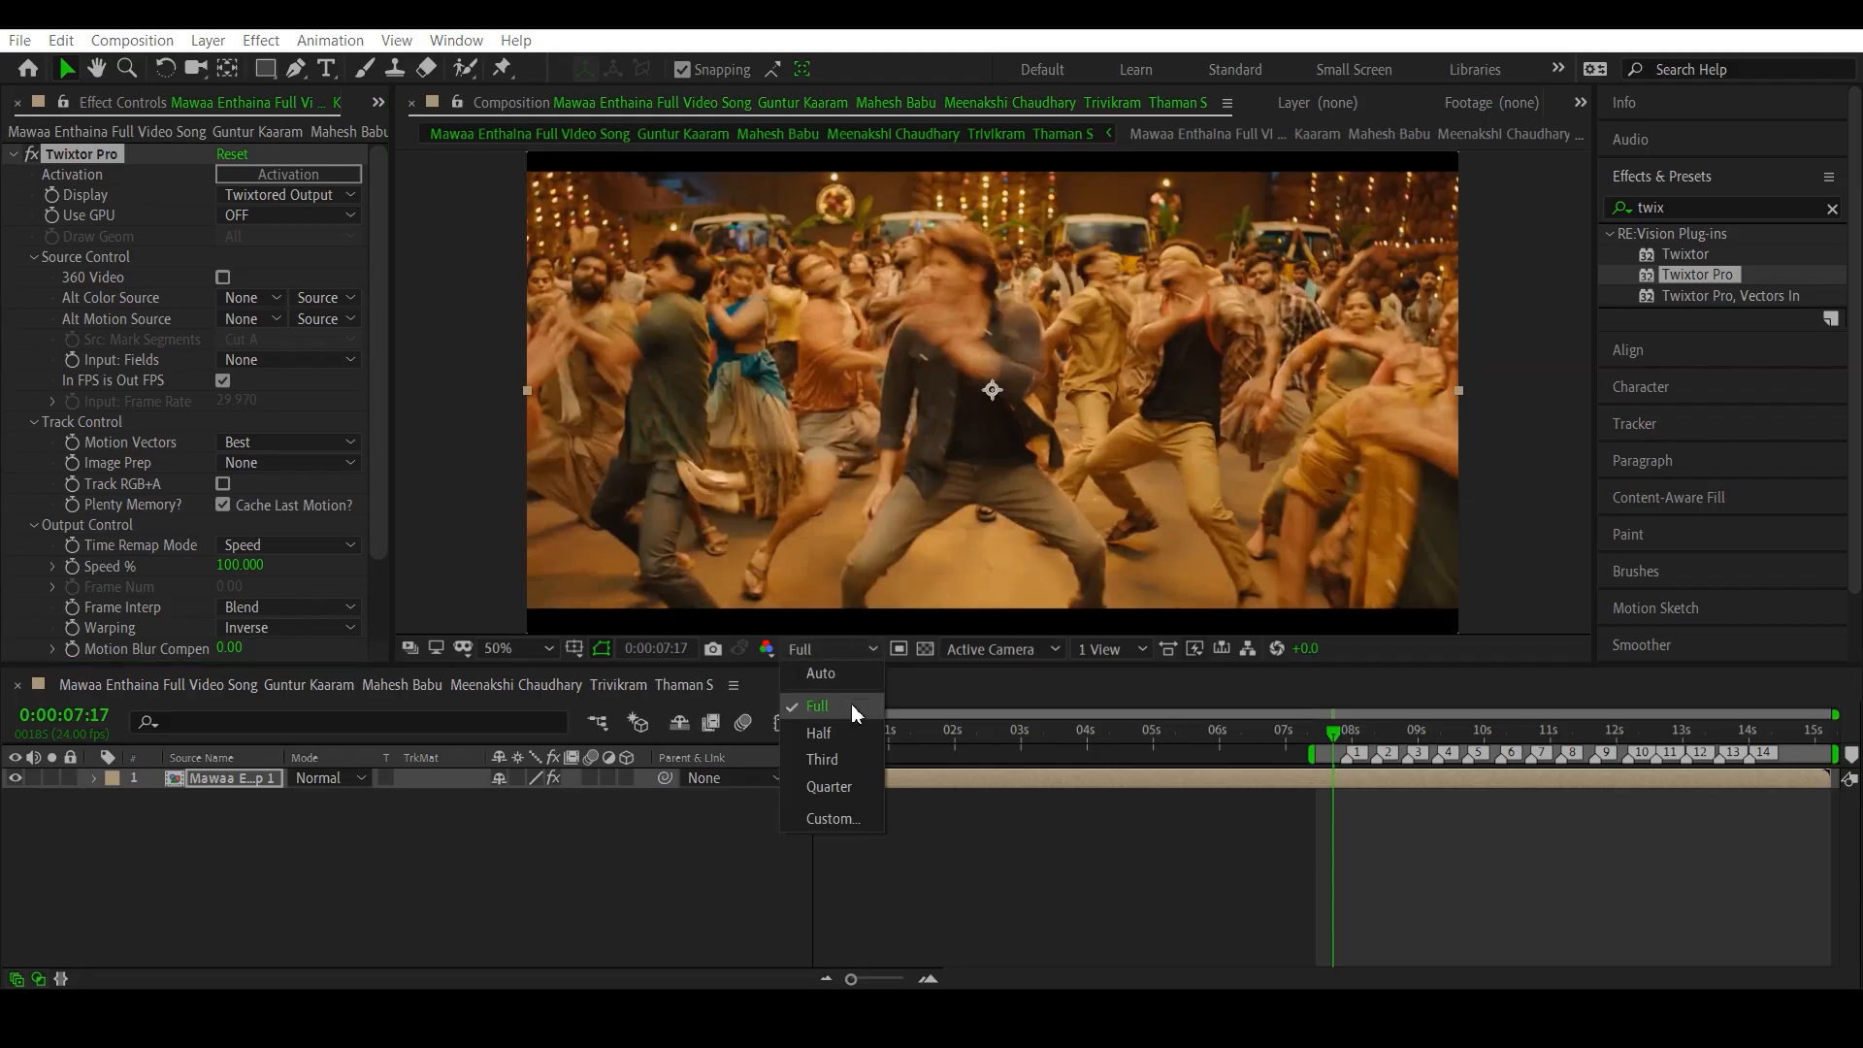
pyautogui.click(841, 786)
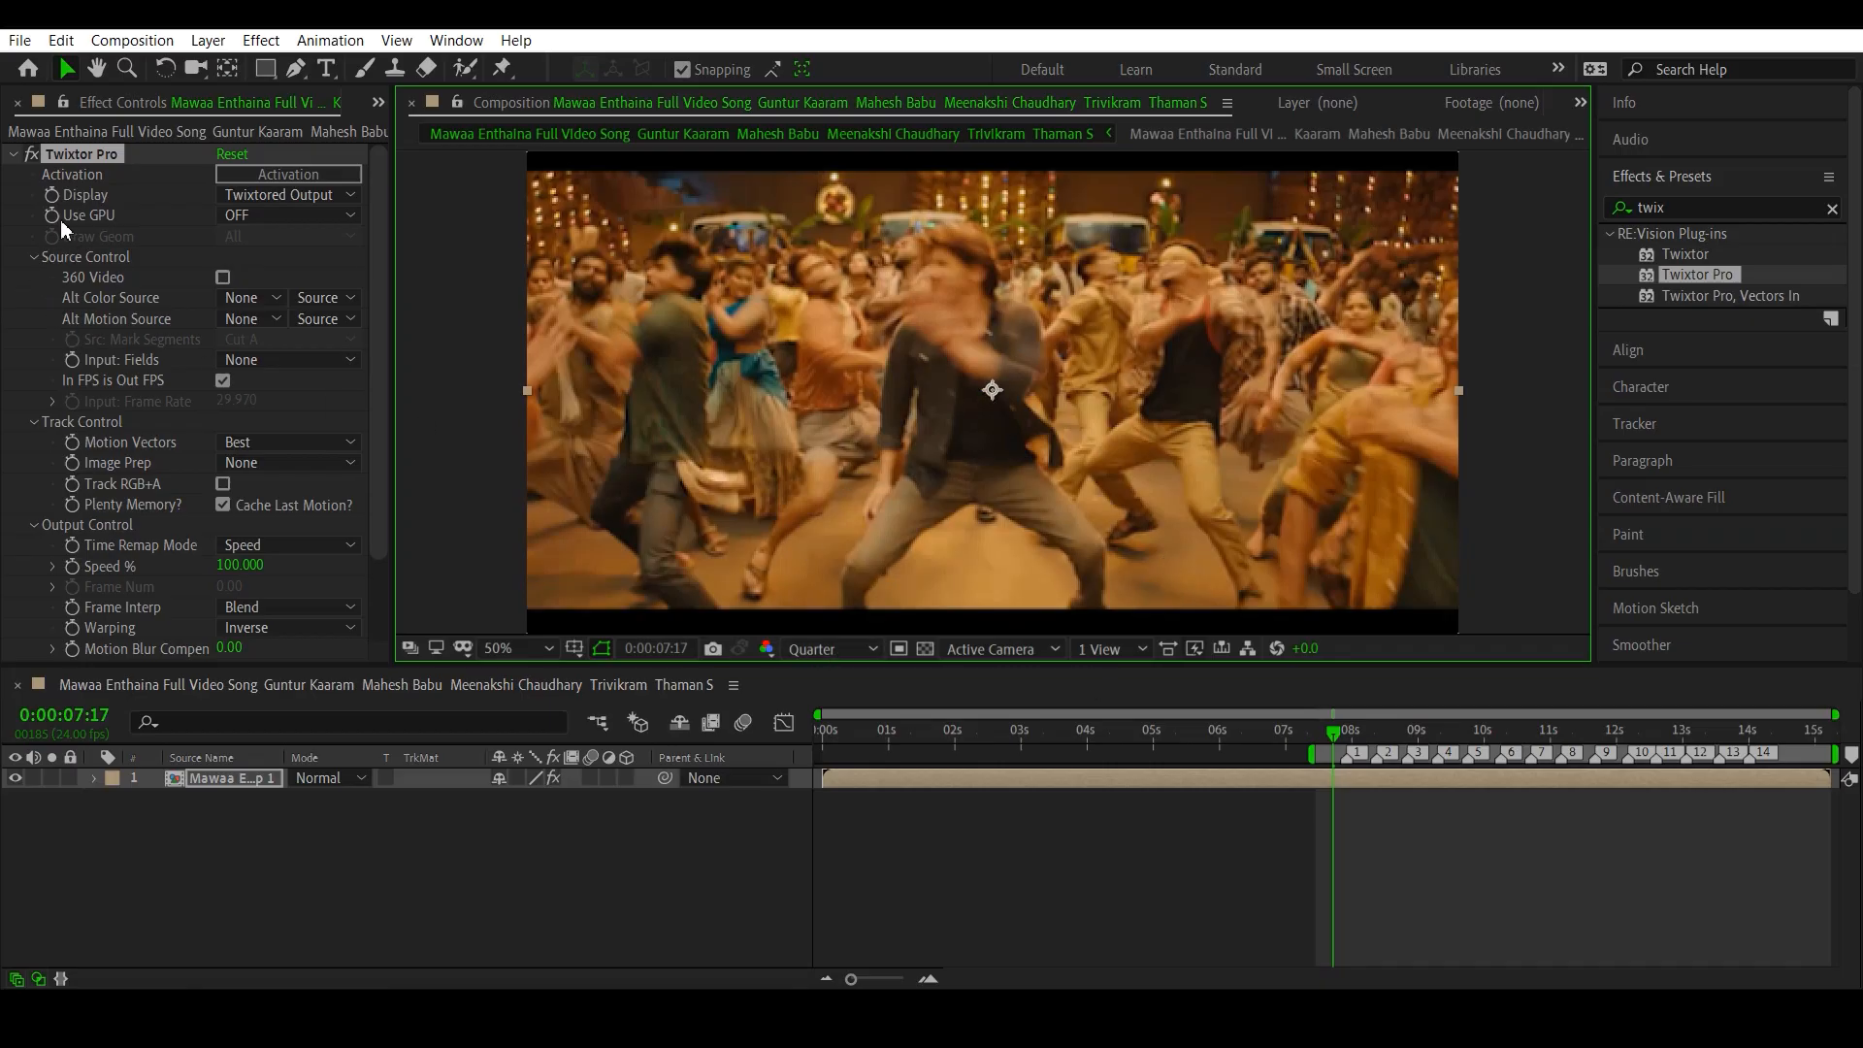
# - Set Twixtor Pro's Use GPU option to ON
pyautogui.click(278, 215)
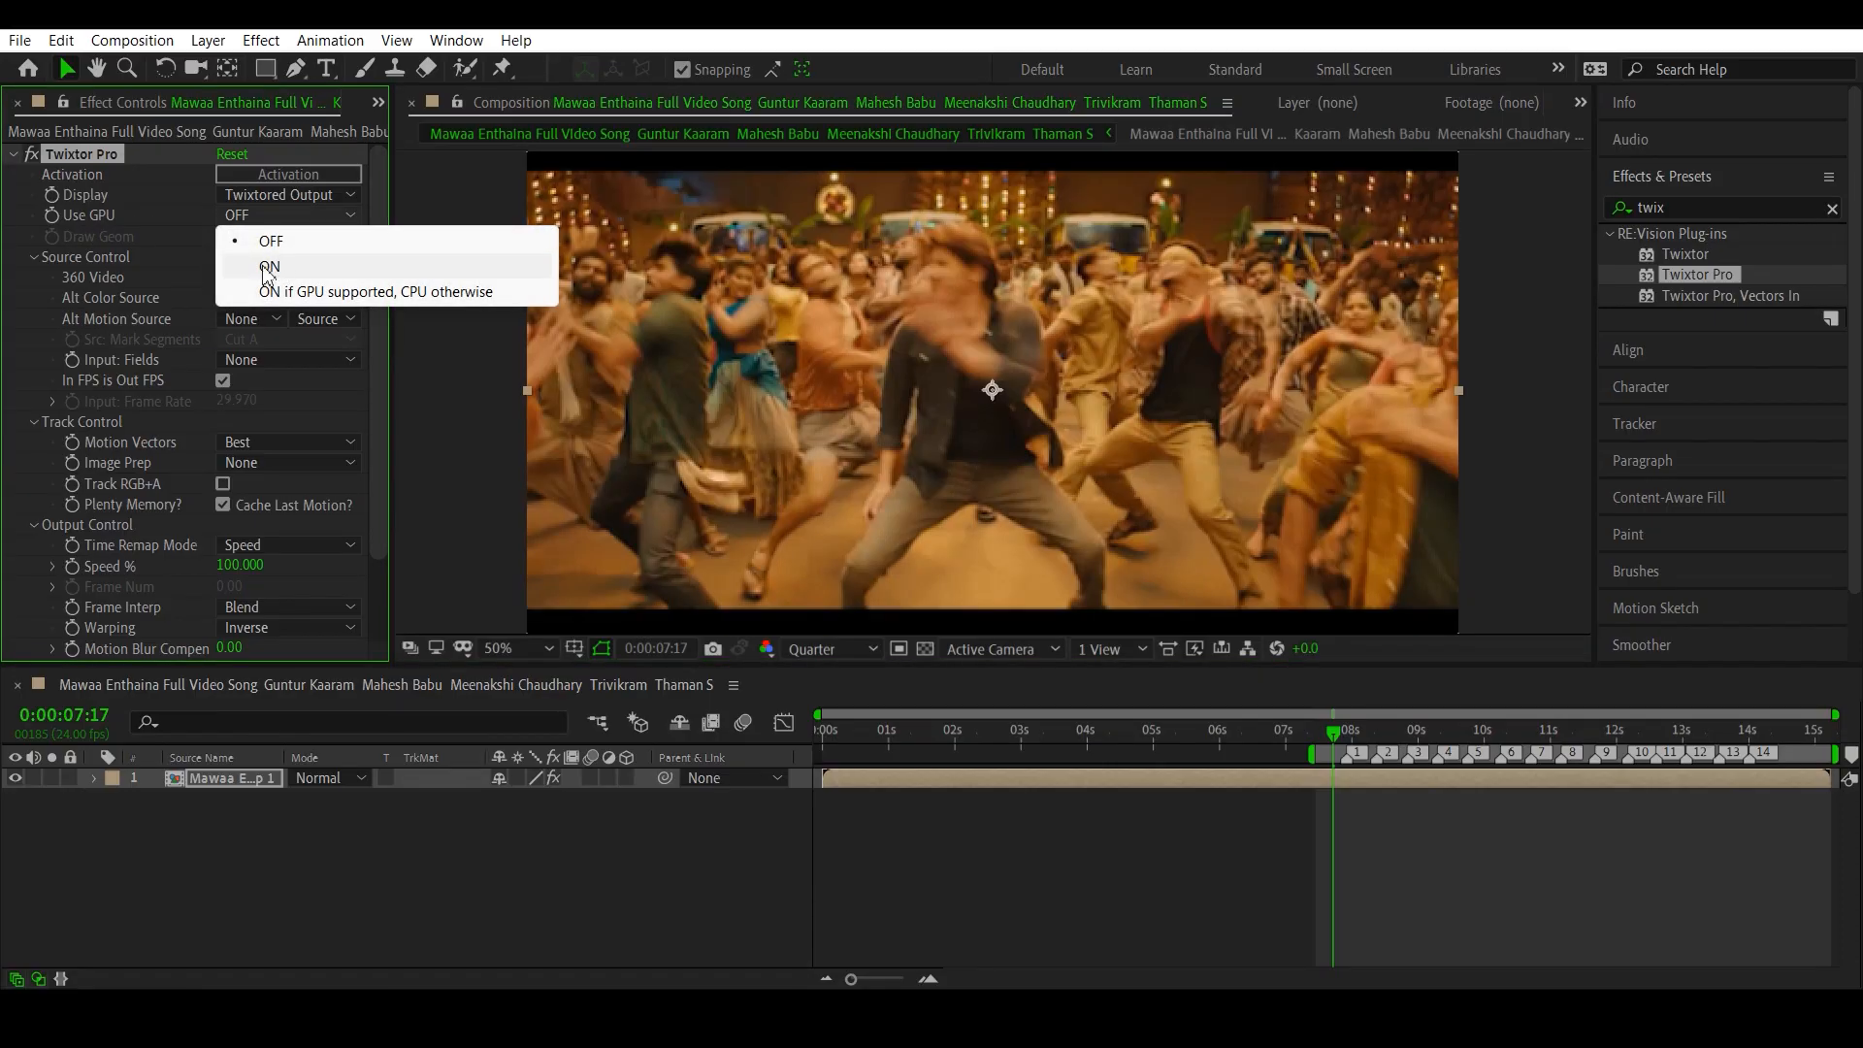
pyautogui.click(278, 273)
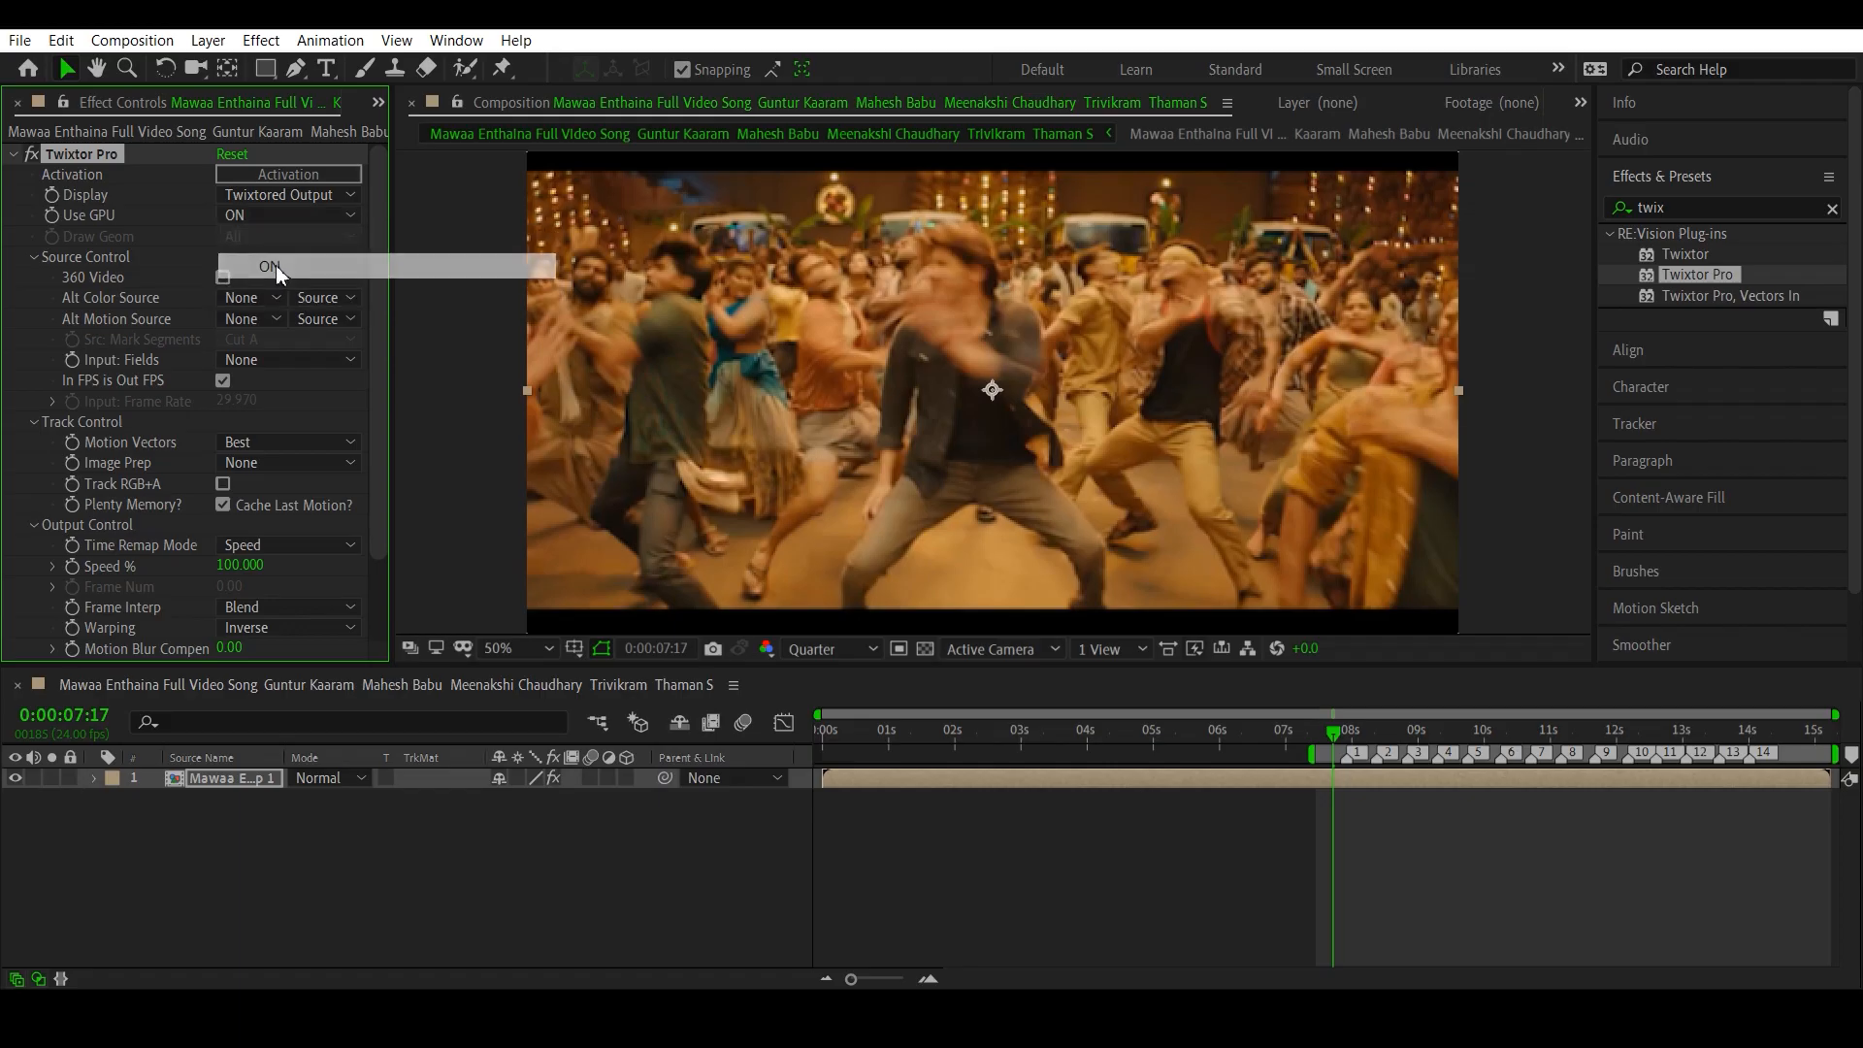
pyautogui.click(296, 218)
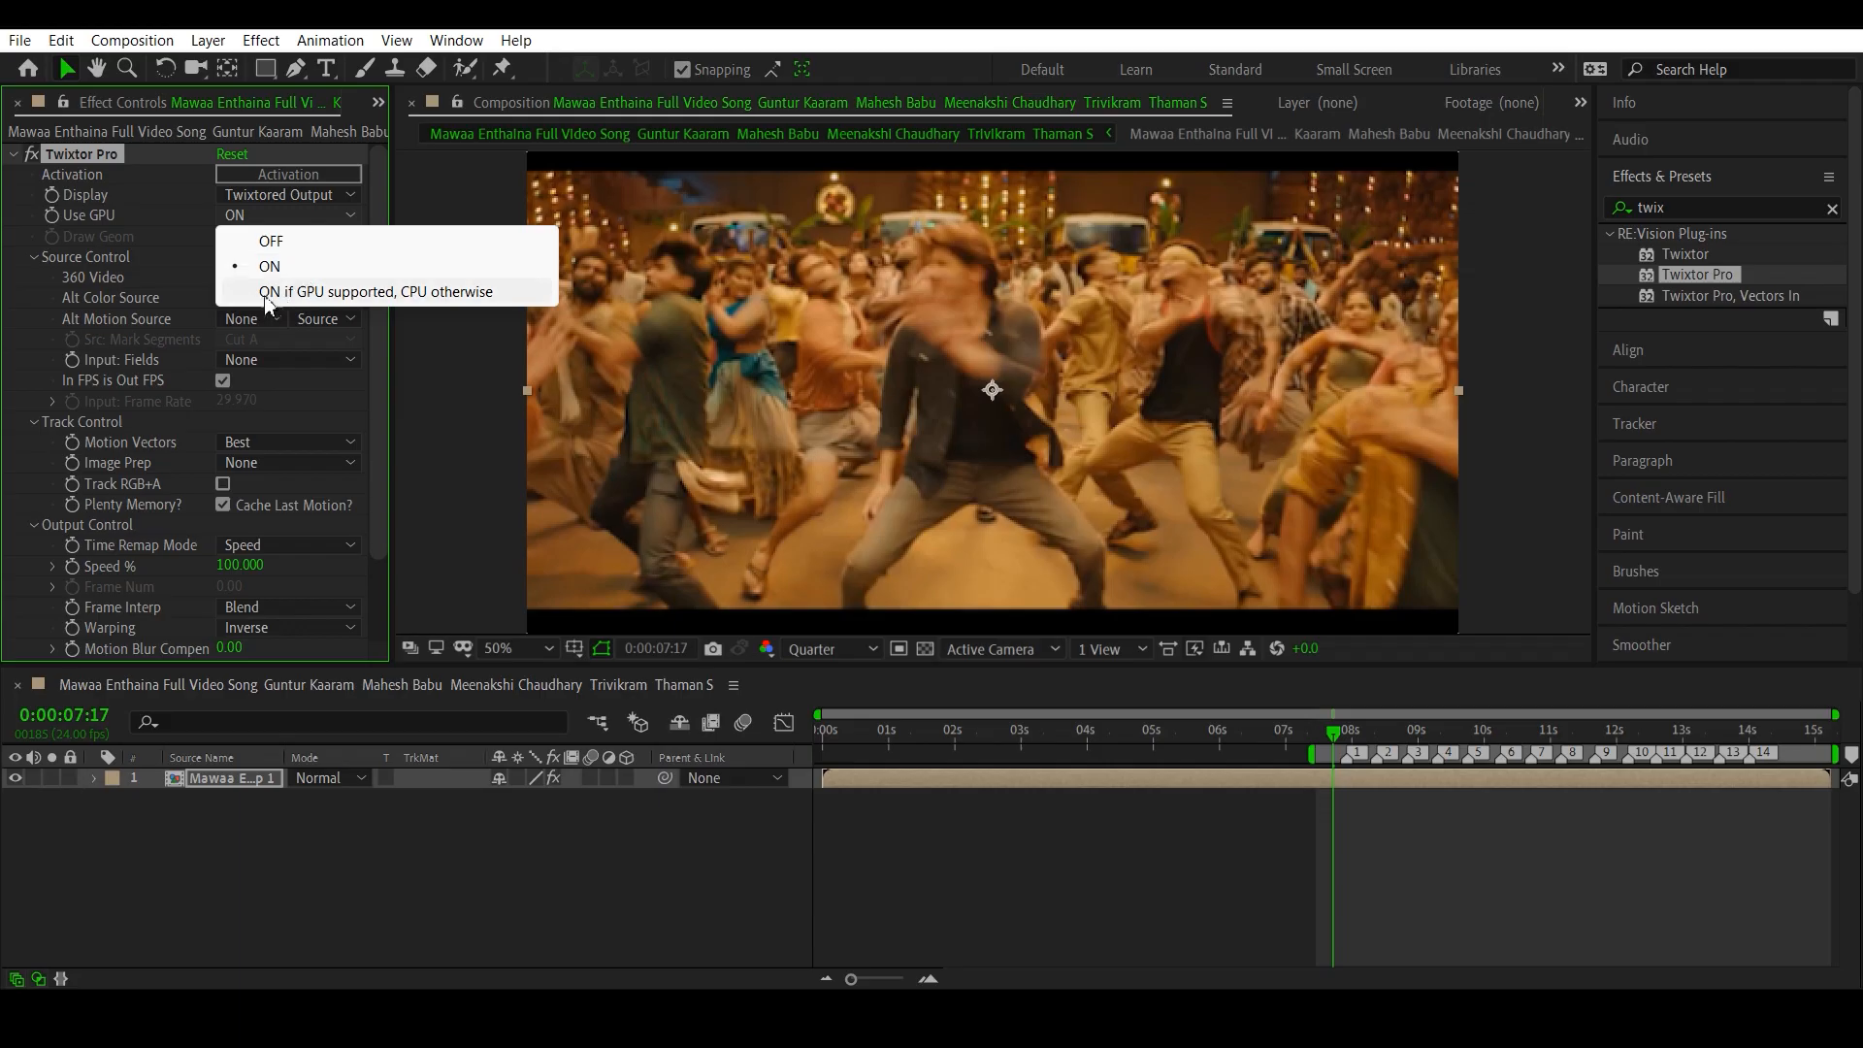
pyautogui.click(380, 343)
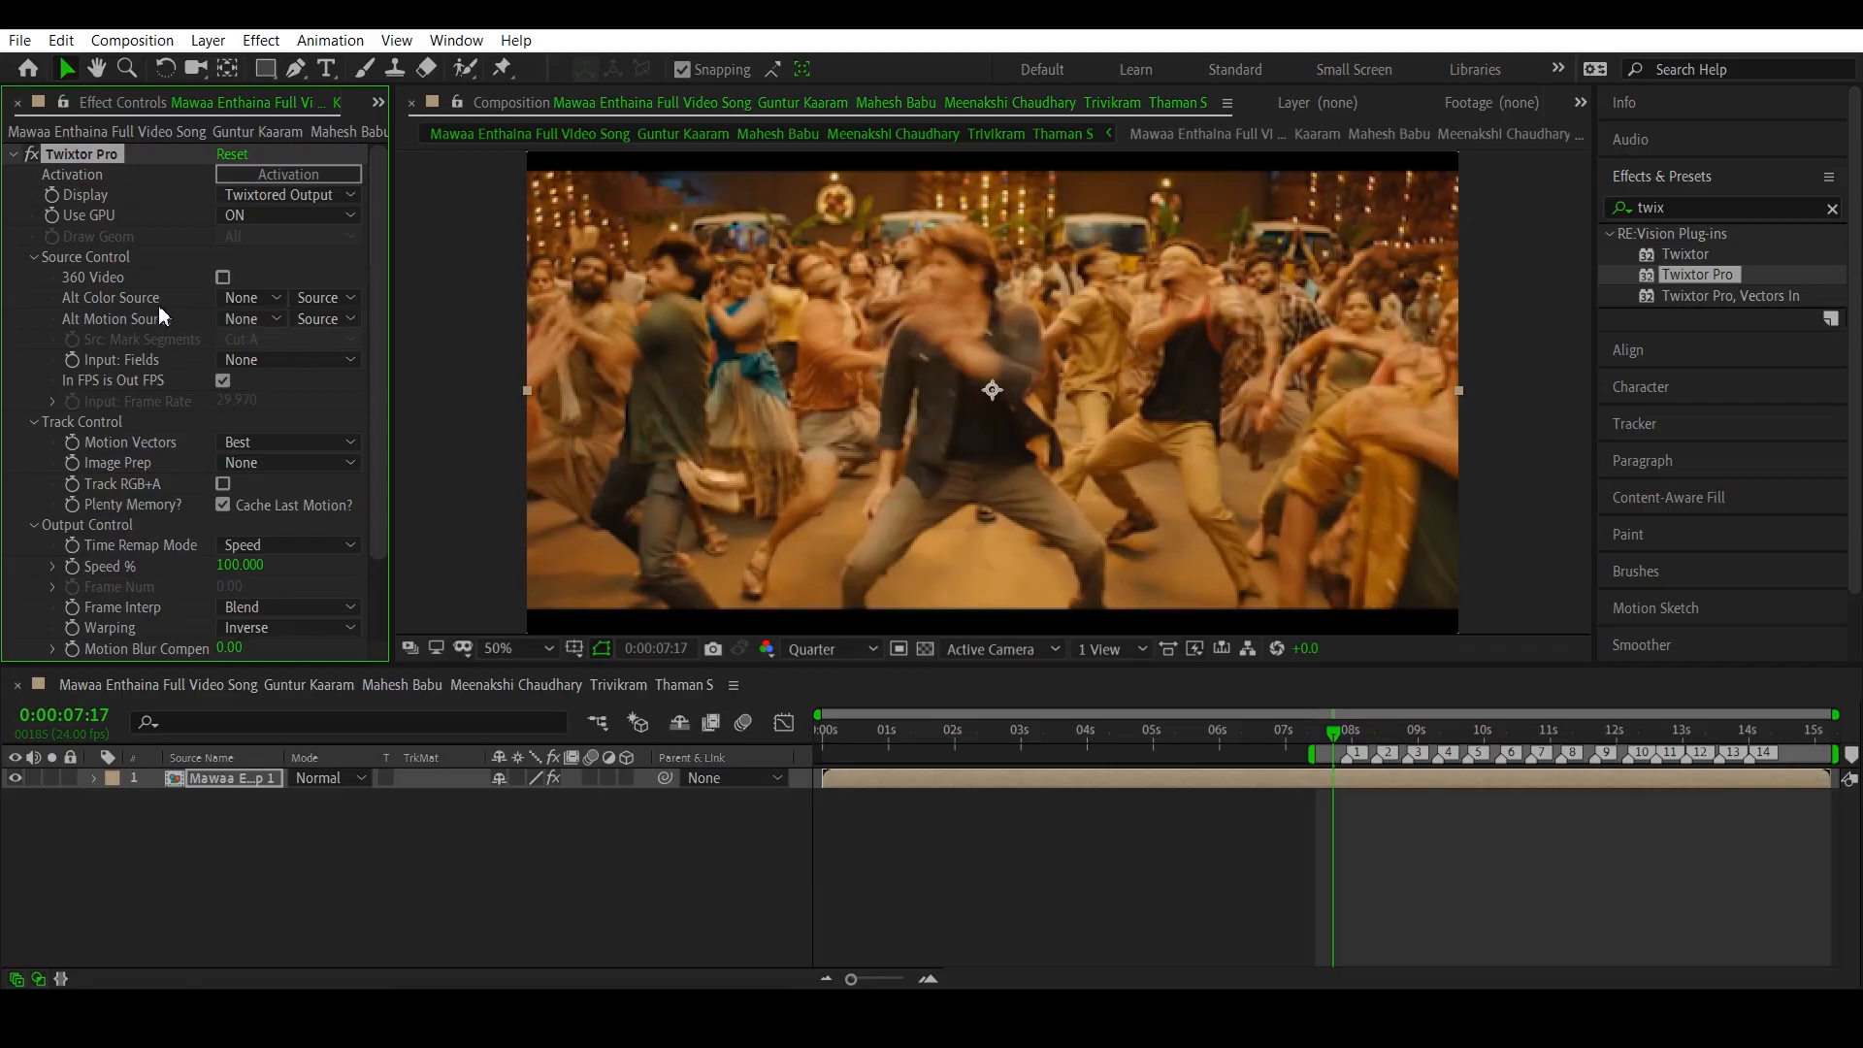
pyautogui.scroll(-1, 160, 339)
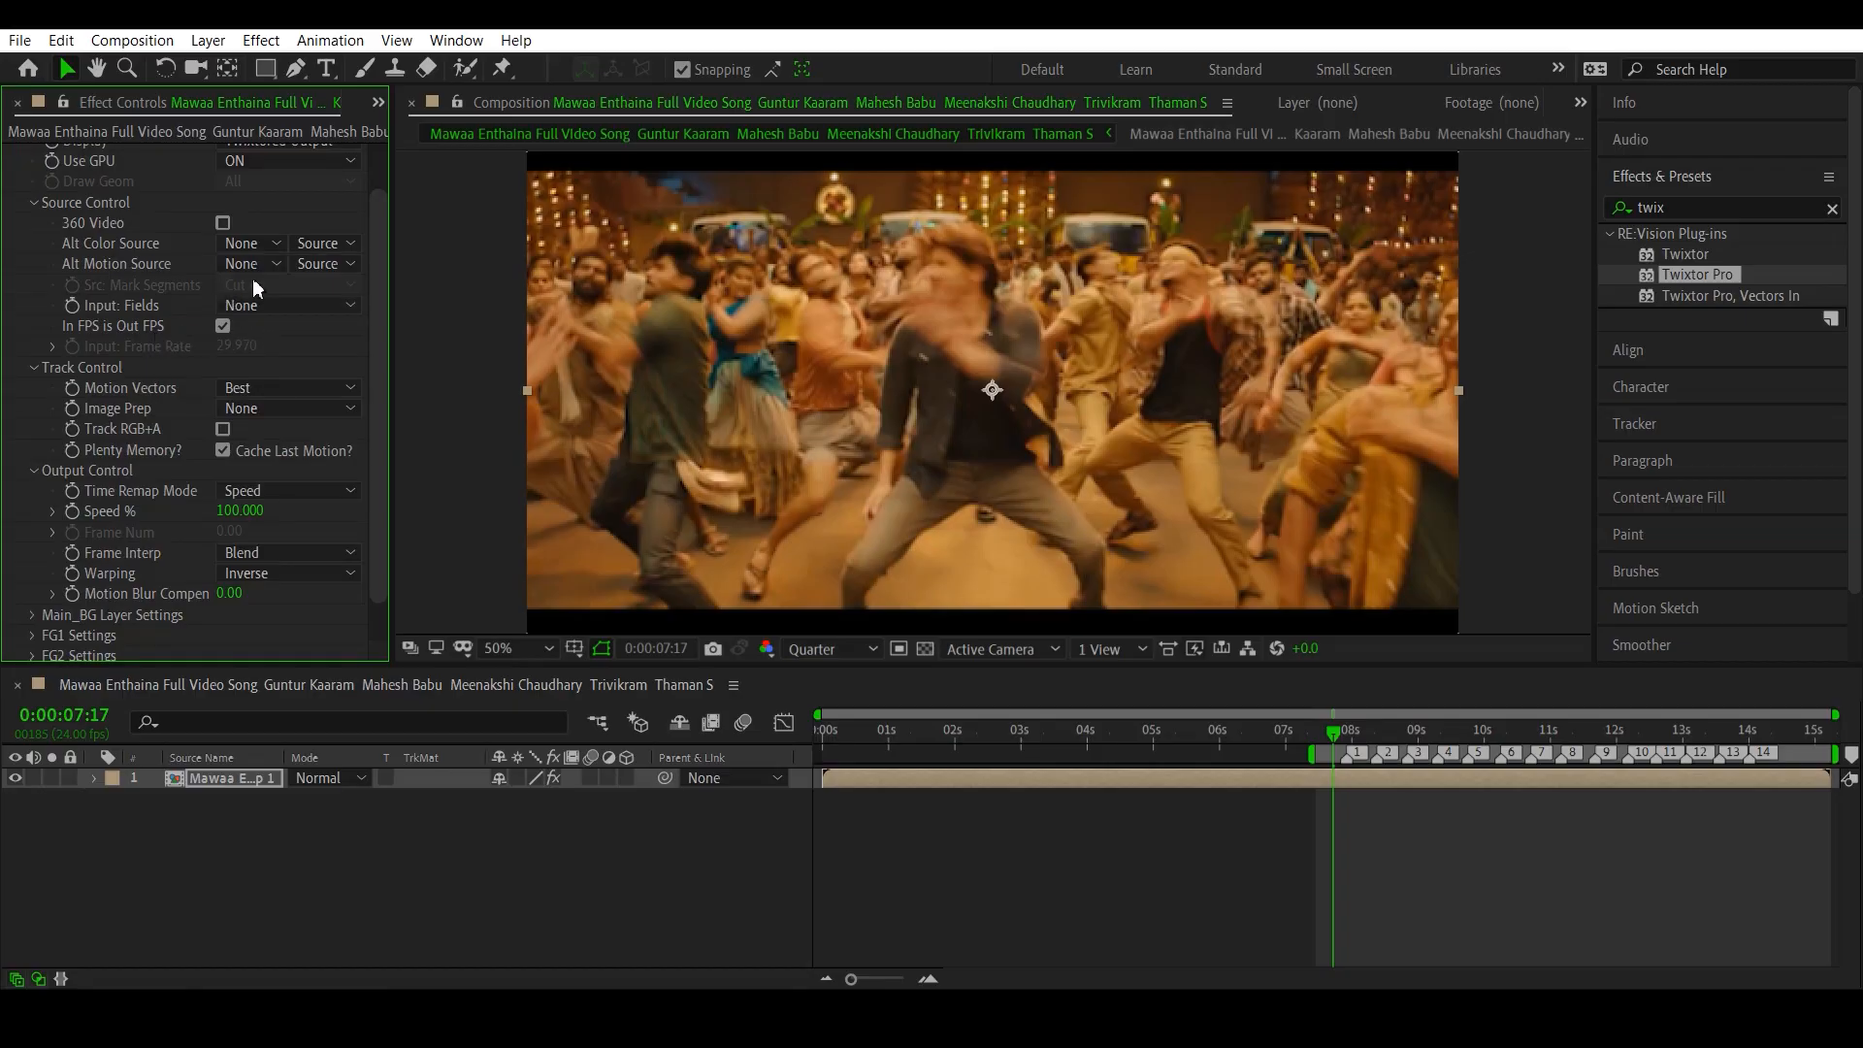
# - Turn off Twixtor Pro's In FPS is Out FPS, check the composition's frame rate in the project, and set Input: Frame Rate to 24
pyautogui.click(222, 326)
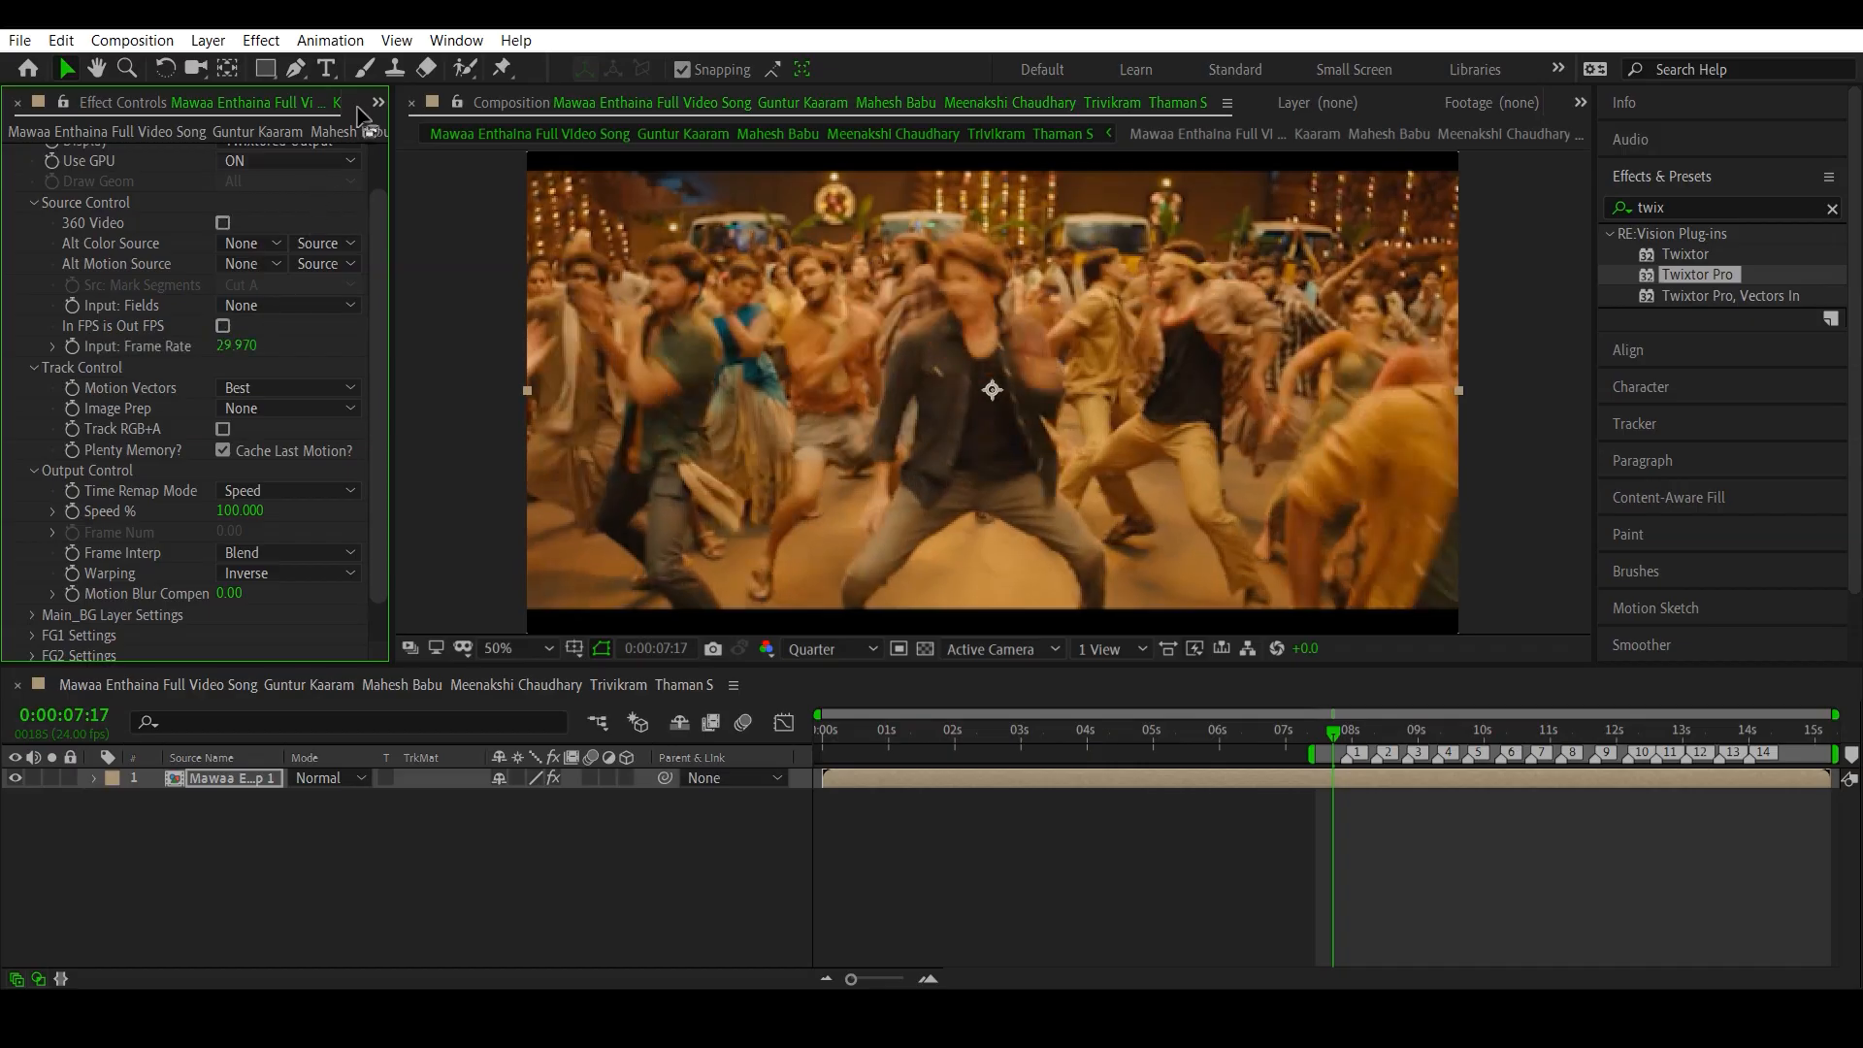
pyautogui.click(377, 103)
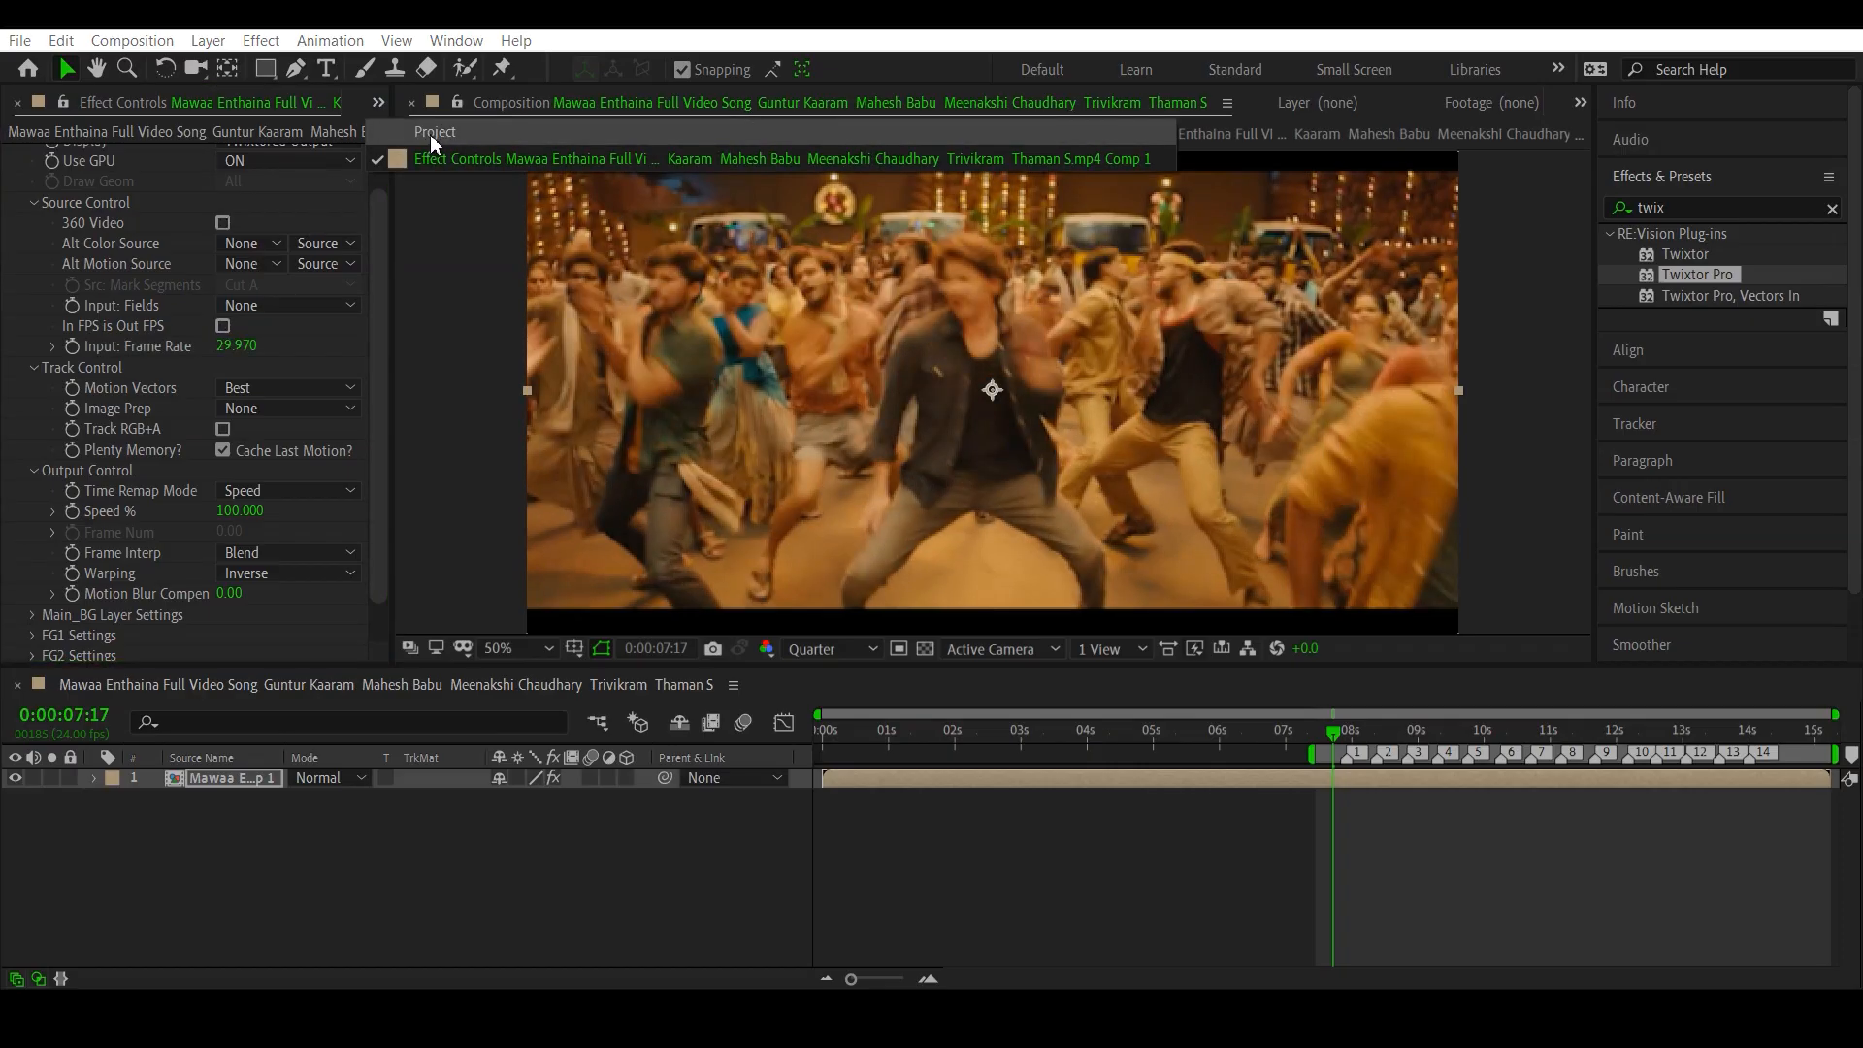
pyautogui.click(426, 146)
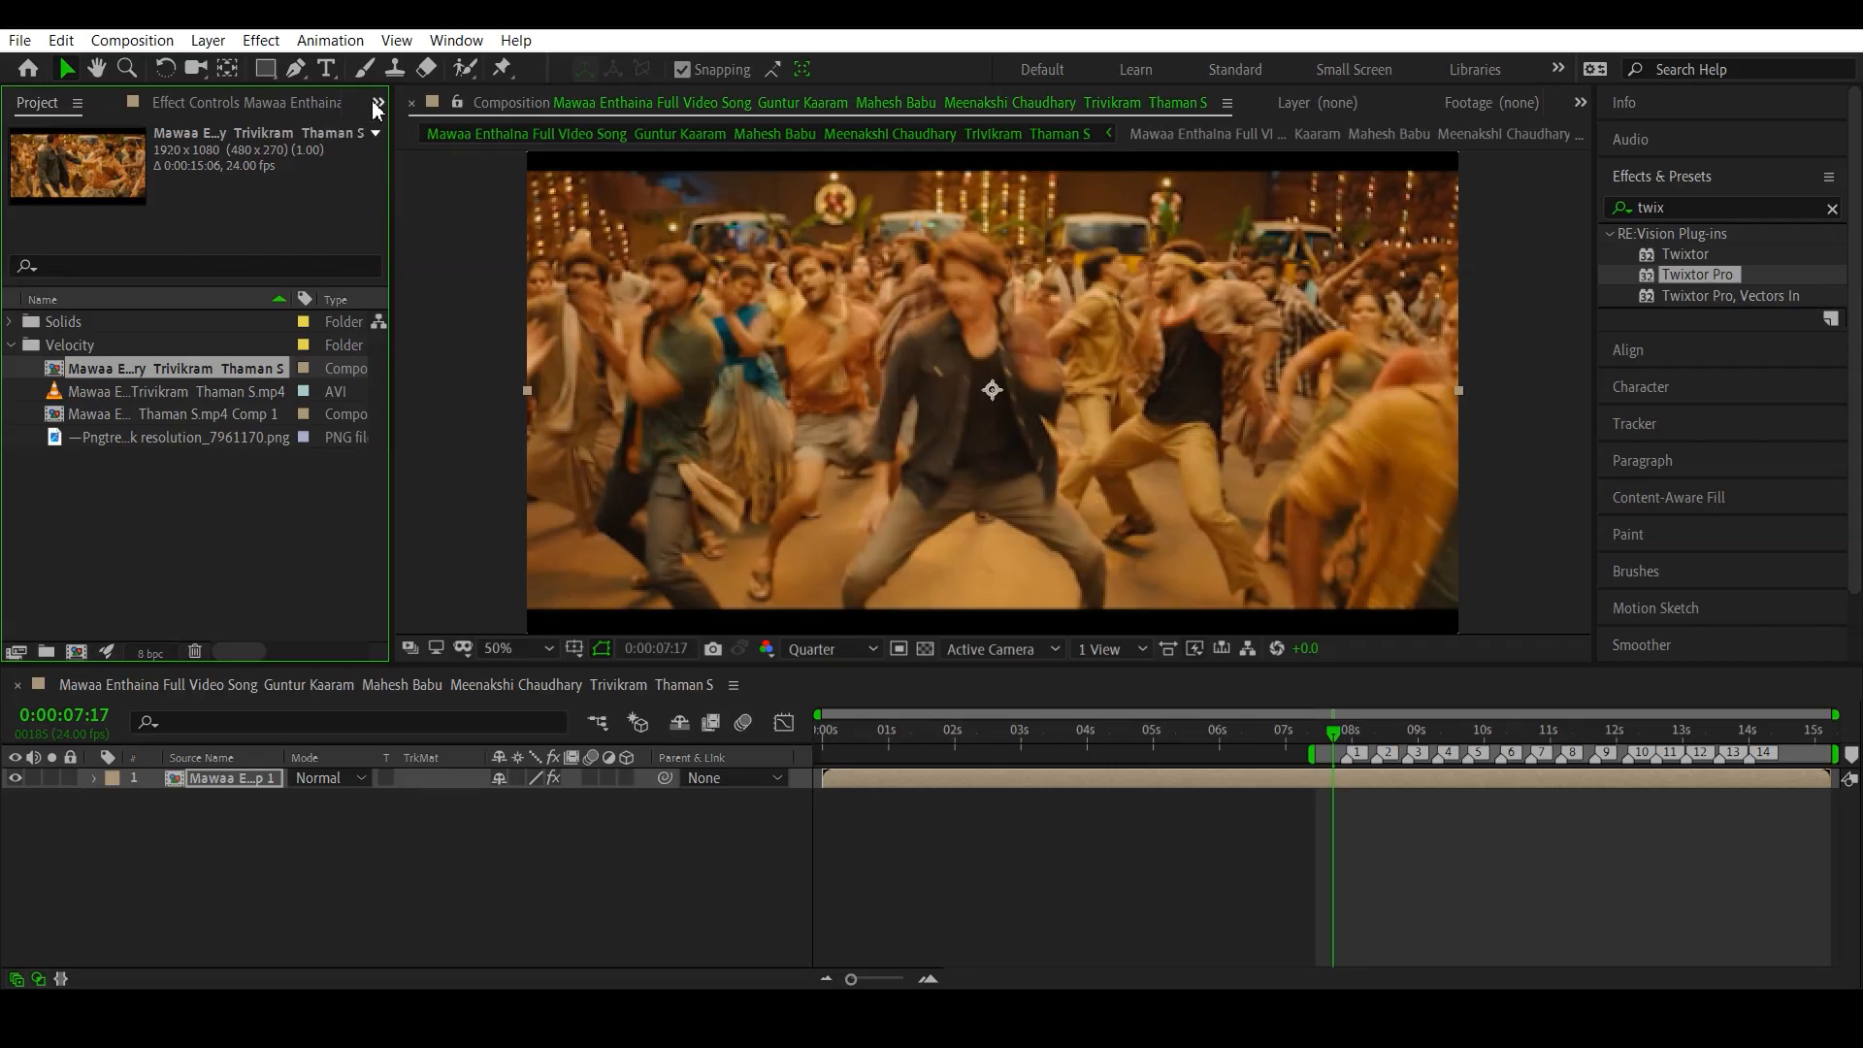
pyautogui.moveTo(330, 103); pyautogui.dragTo(297, 102)
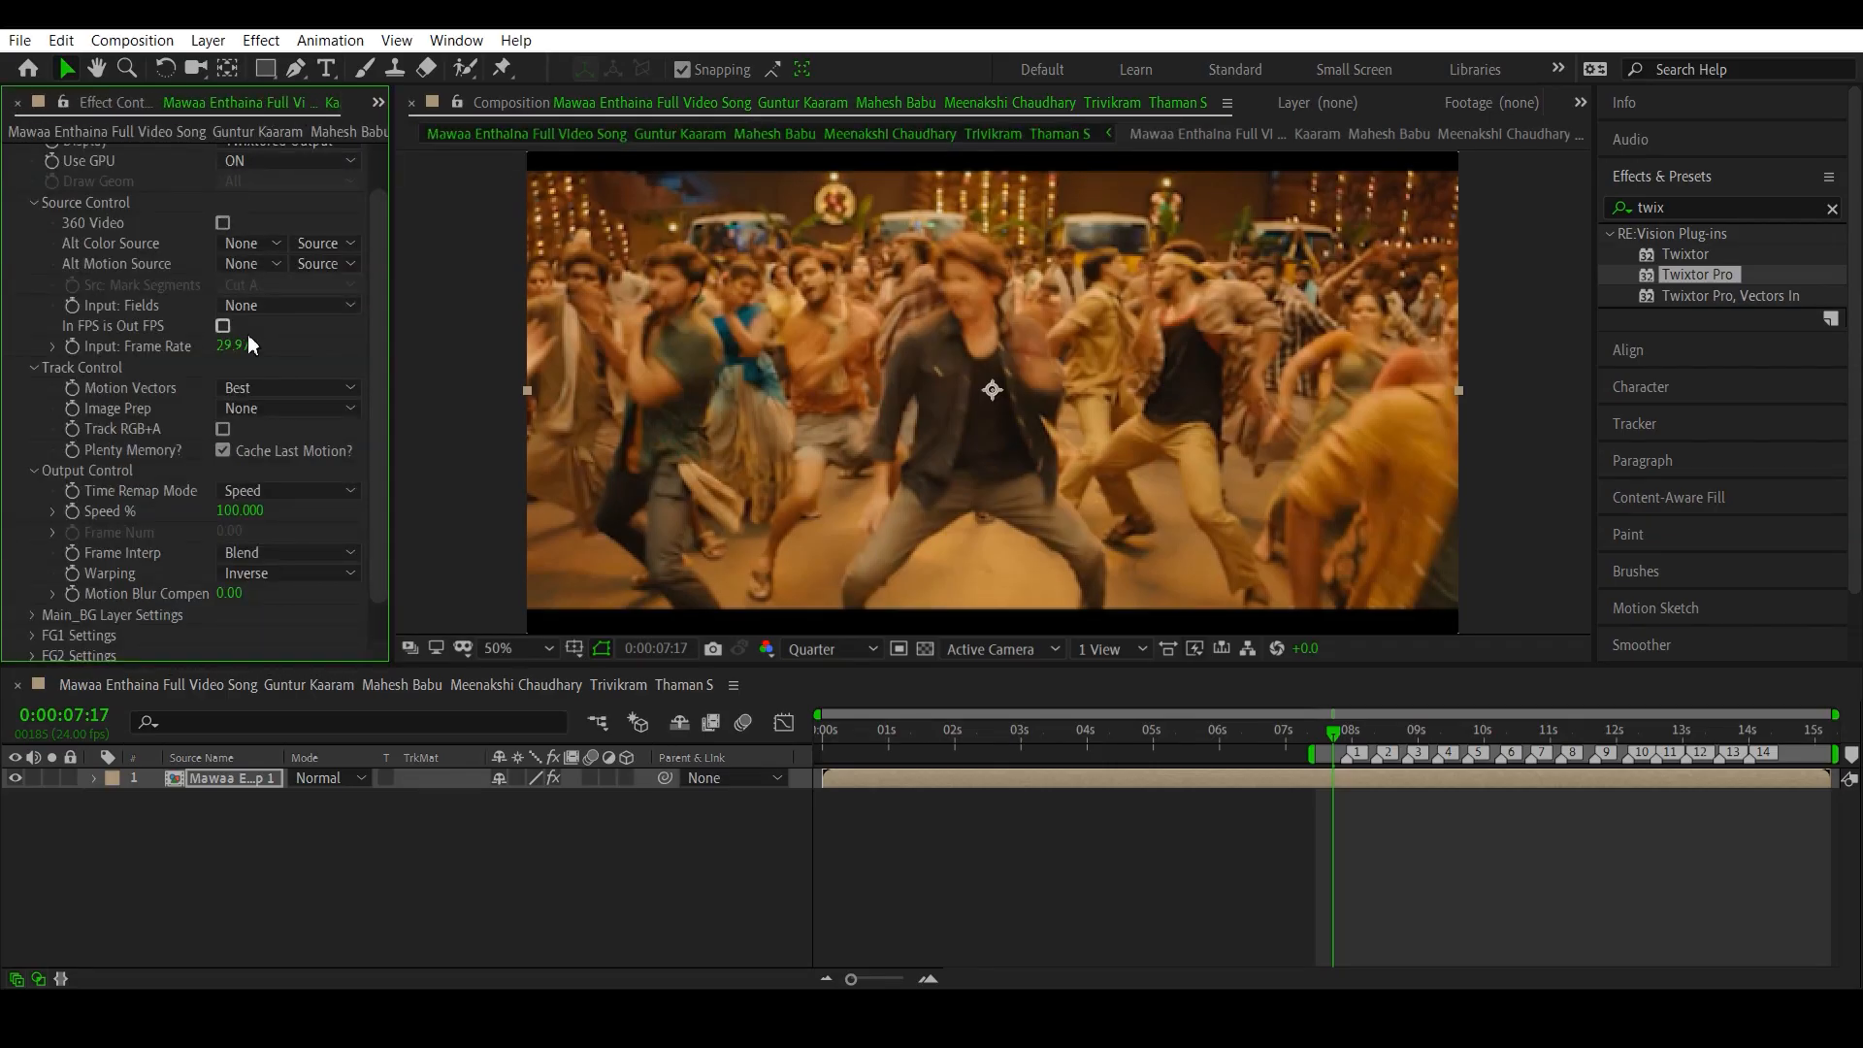
pyautogui.click(238, 346)
pyautogui.write('24')
pyautogui.press('Return')
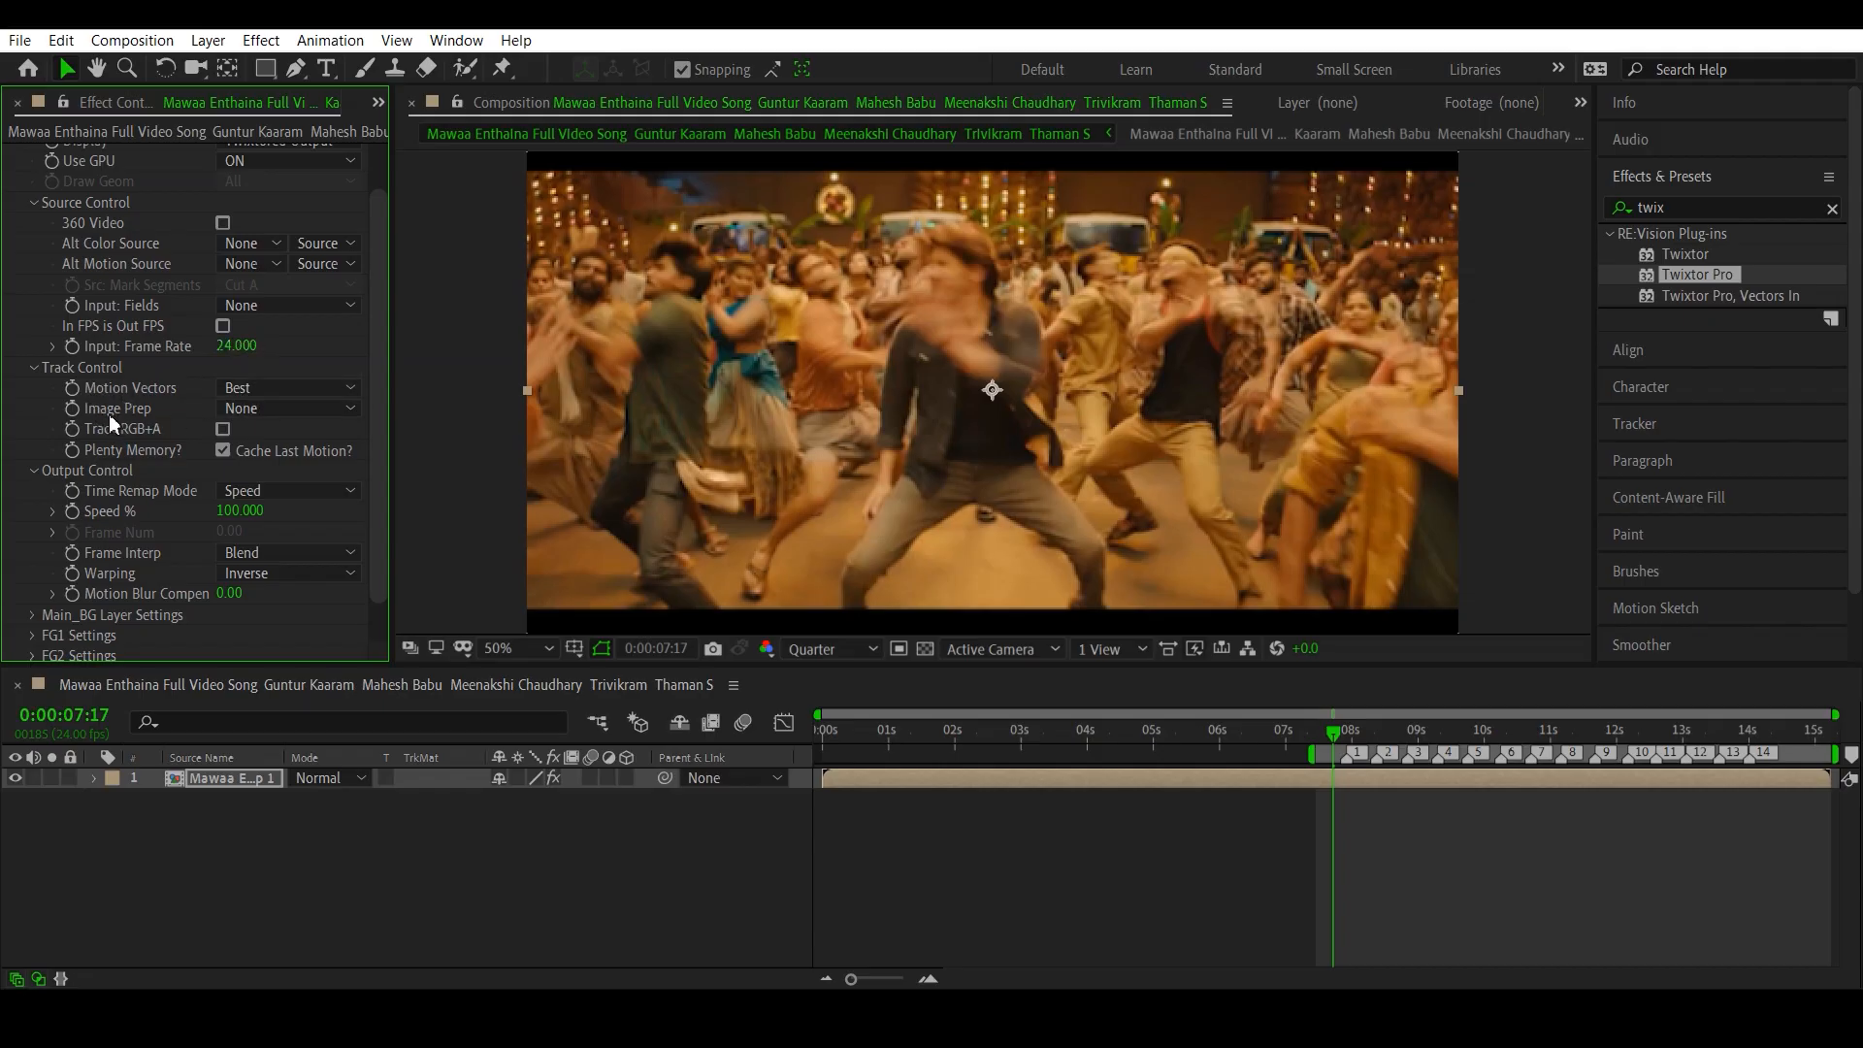
# - Set Twixtor Pro's Image Prep to Contrast/Edge Enhance under Track Control
pyautogui.click(248, 407)
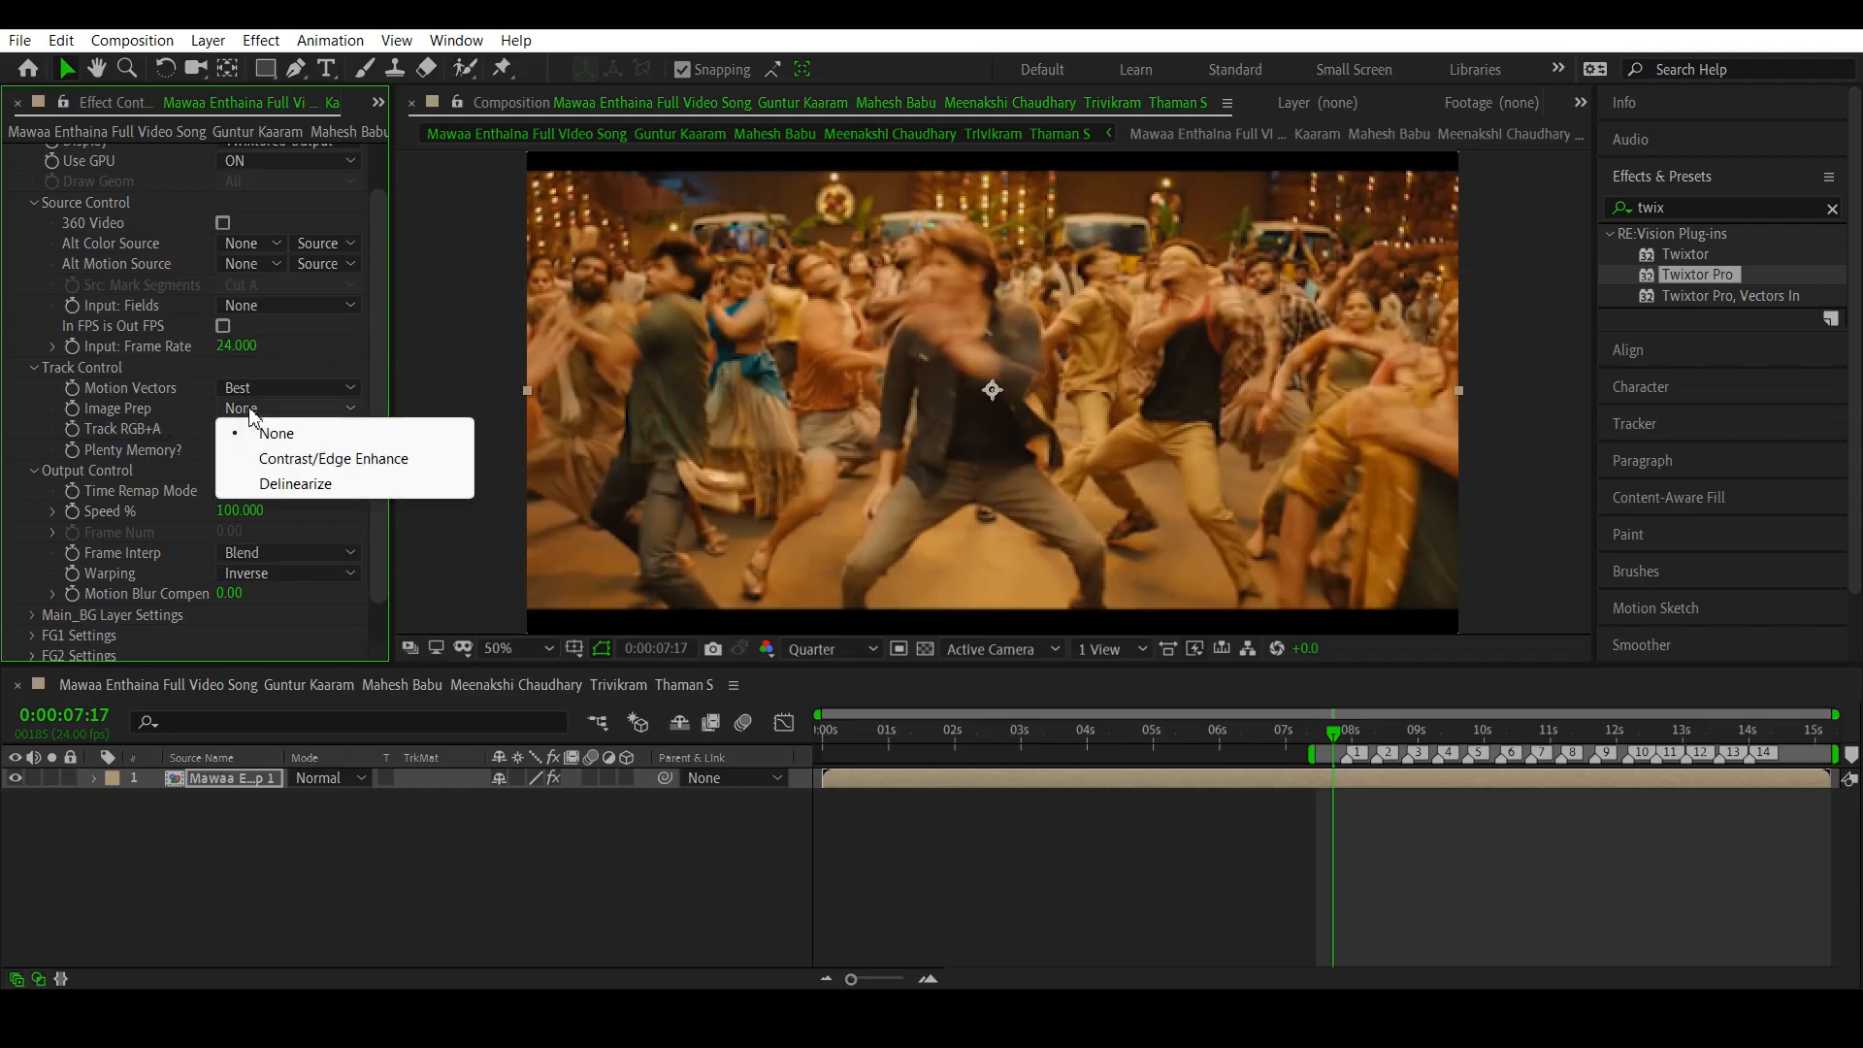
pyautogui.click(280, 459)
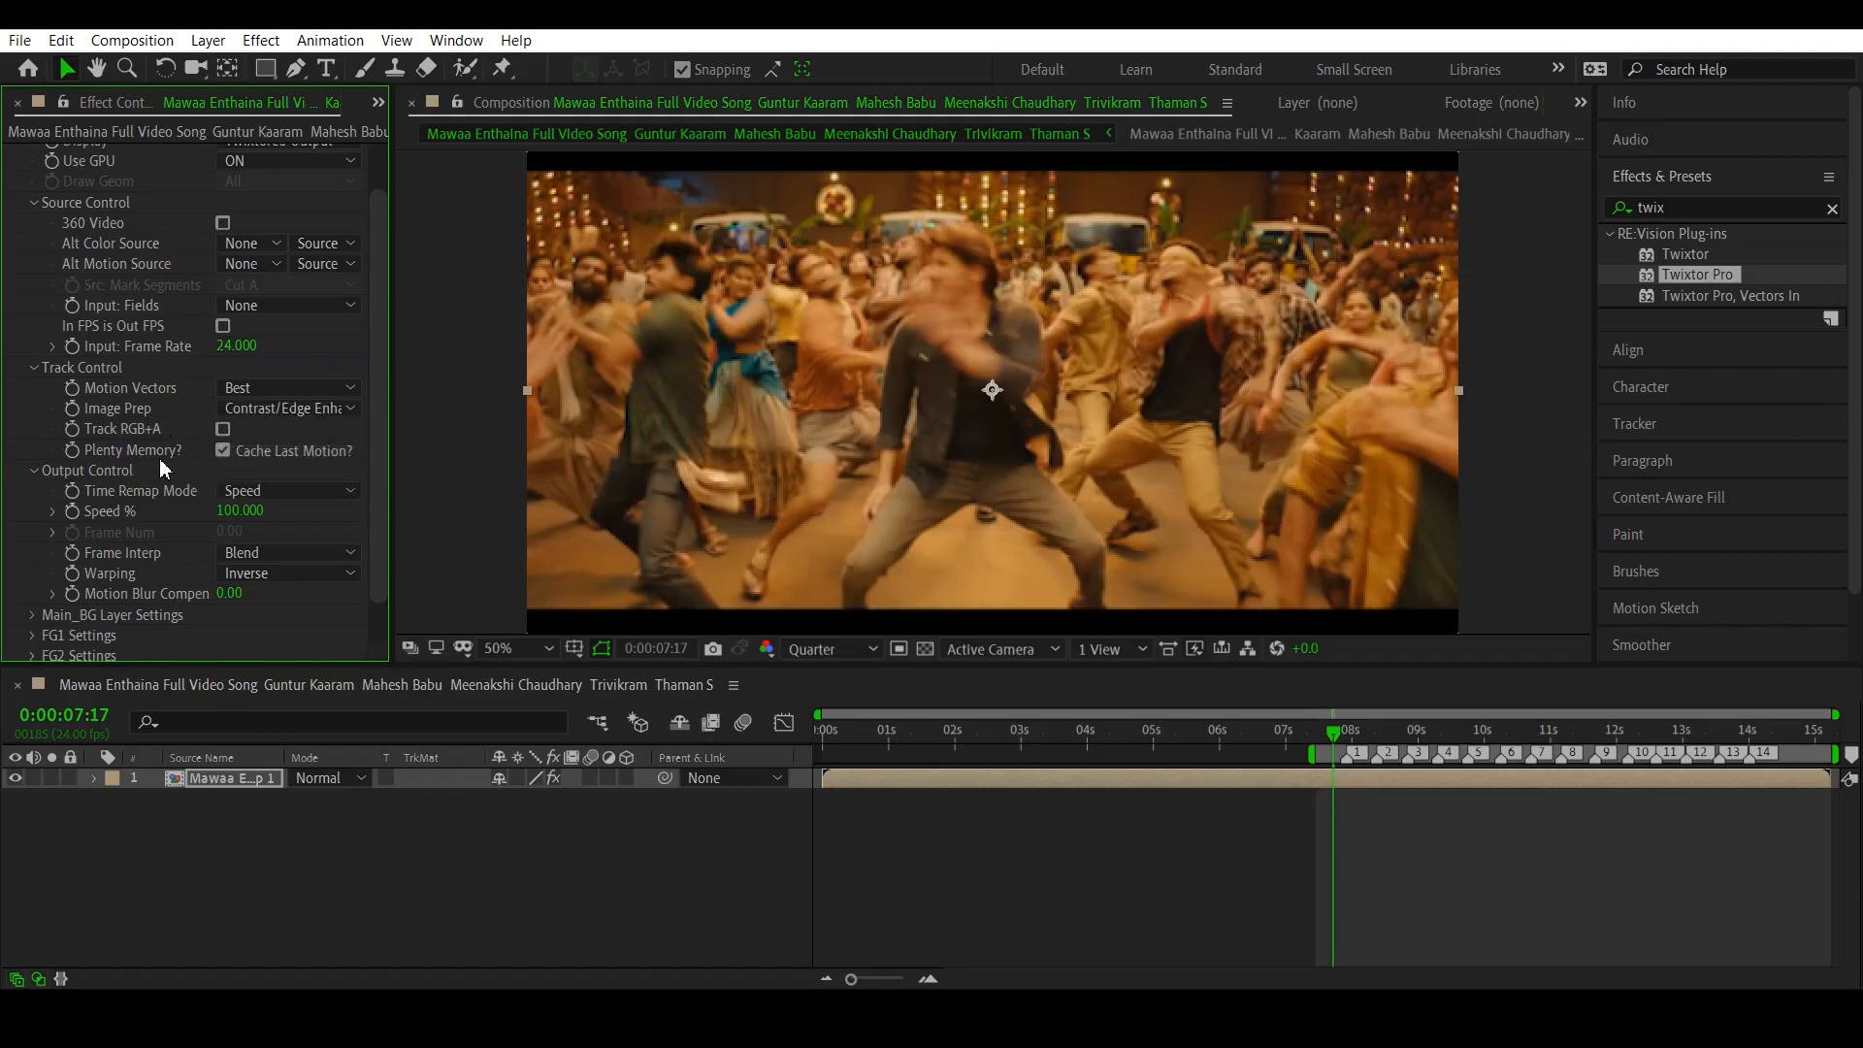
# - Set Twixtor Pro's Frame Interp to Motion Weighted Blend and its Warping to Inverse w/ Smart Blend
pyautogui.scroll(-1, 159, 458)
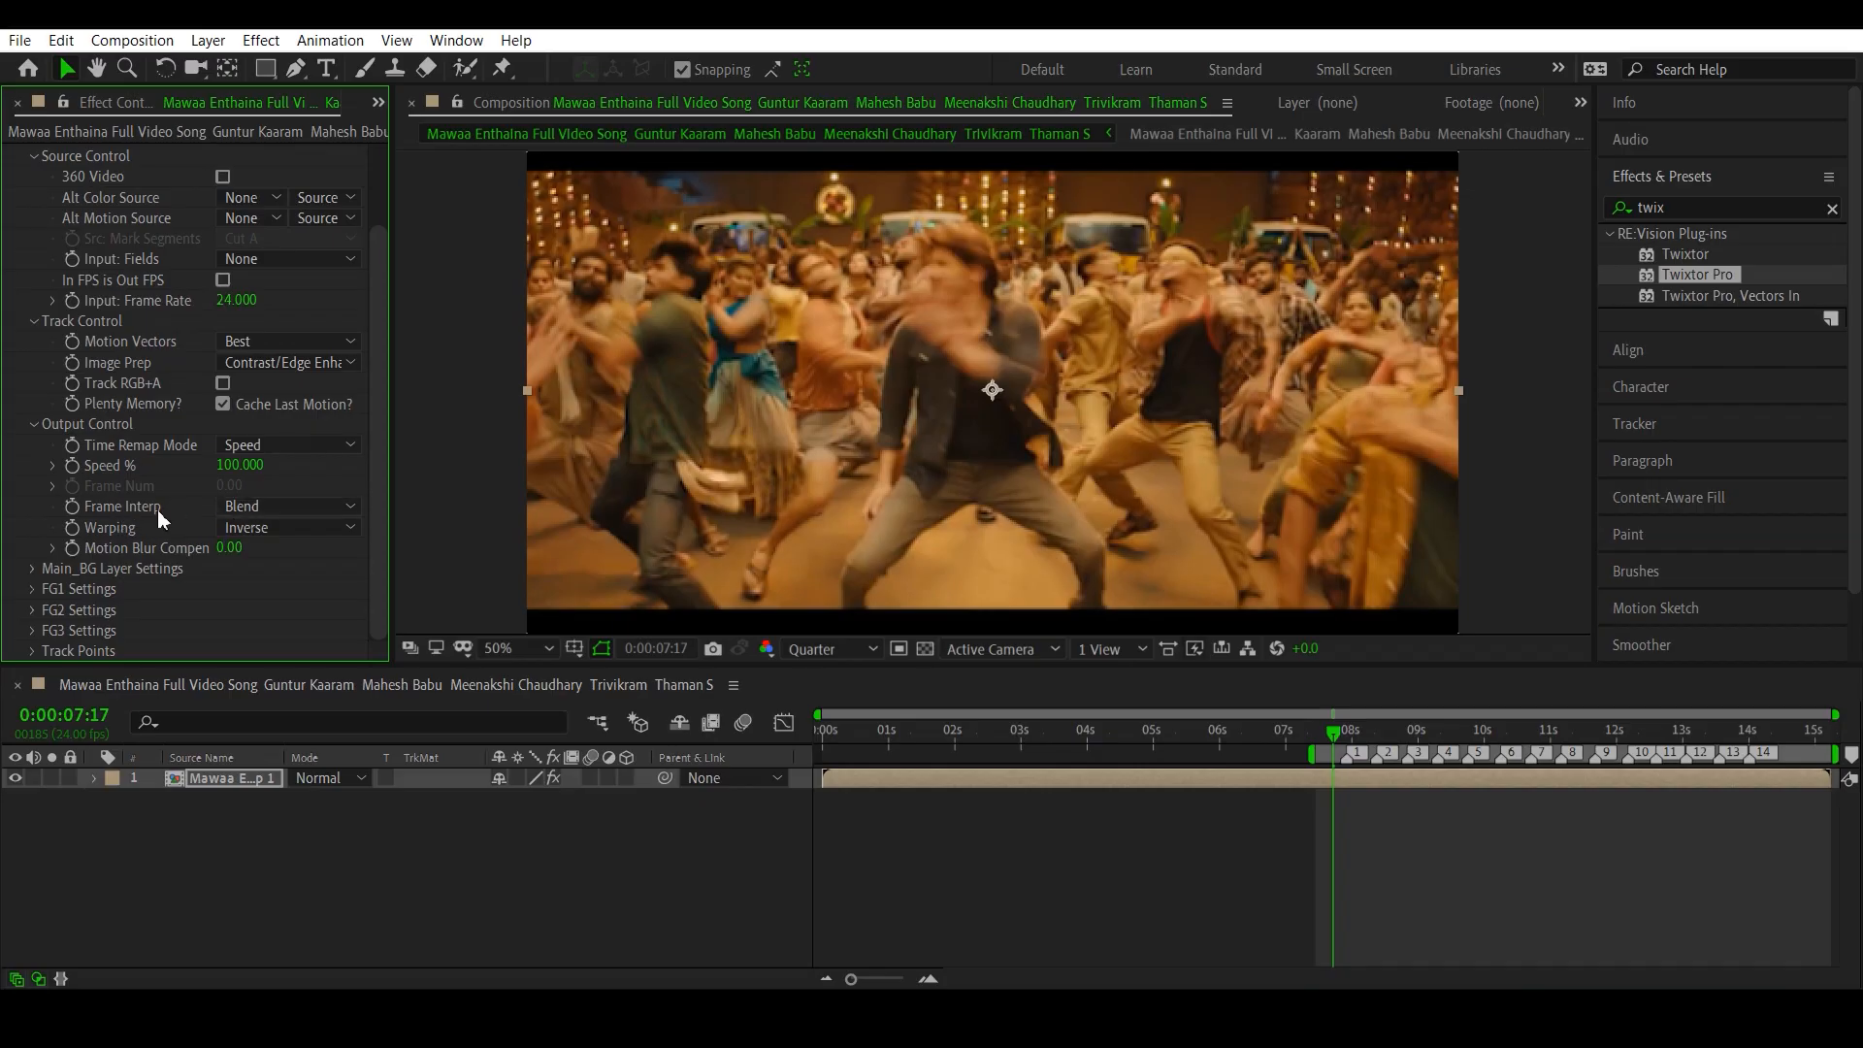
pyautogui.click(258, 505)
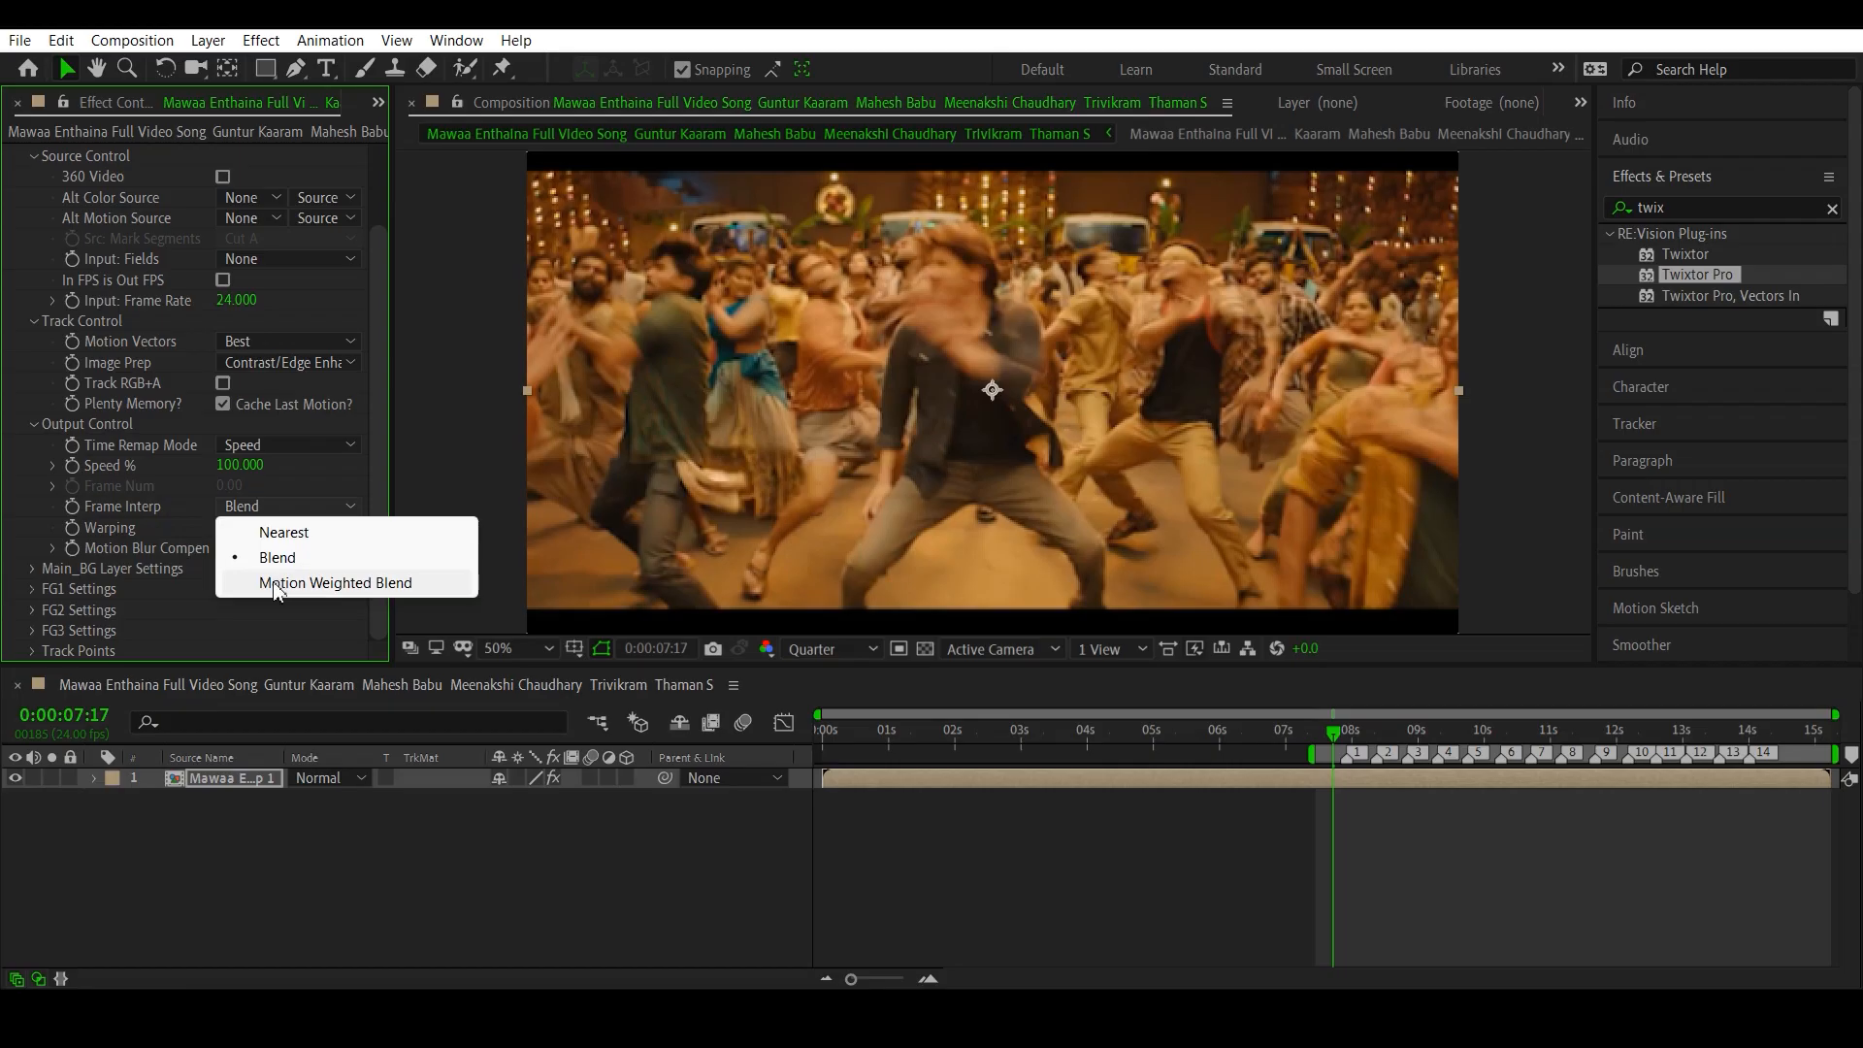
pyautogui.click(278, 583)
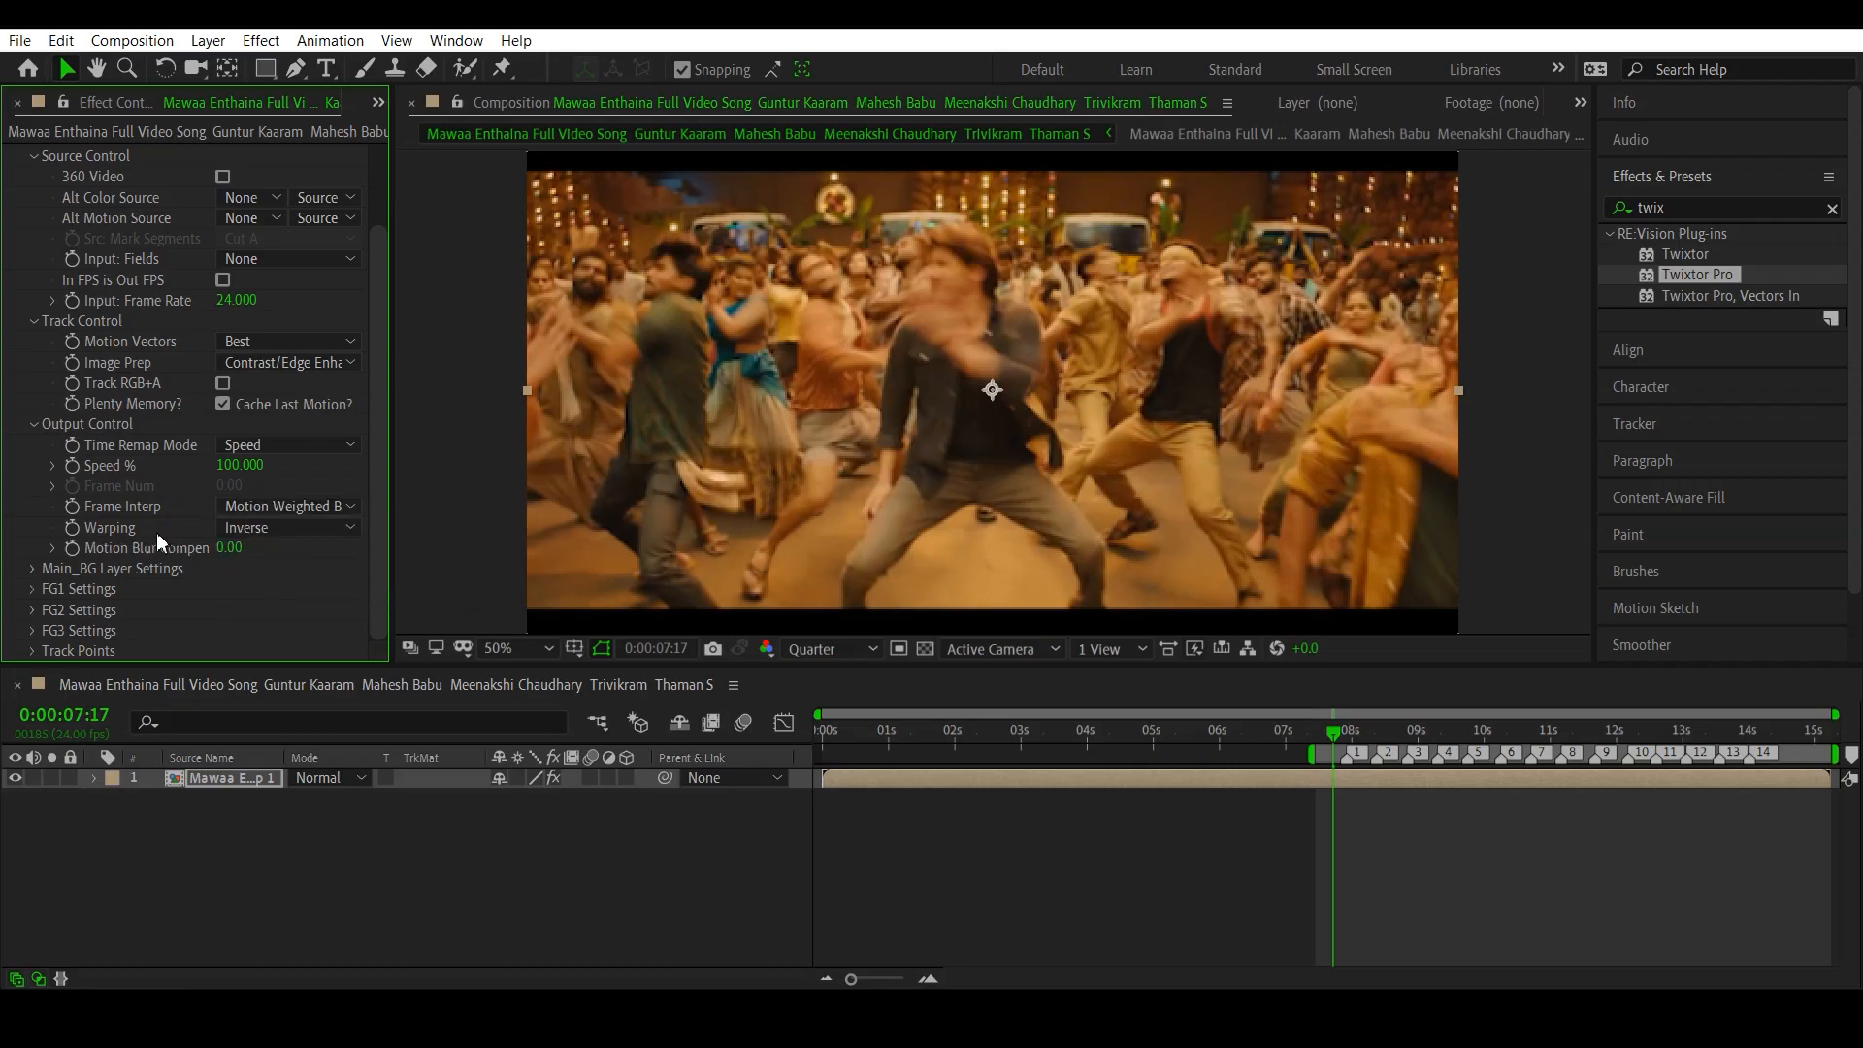
pyautogui.click(258, 528)
pyautogui.click(302, 578)
pyautogui.click(864, 977)
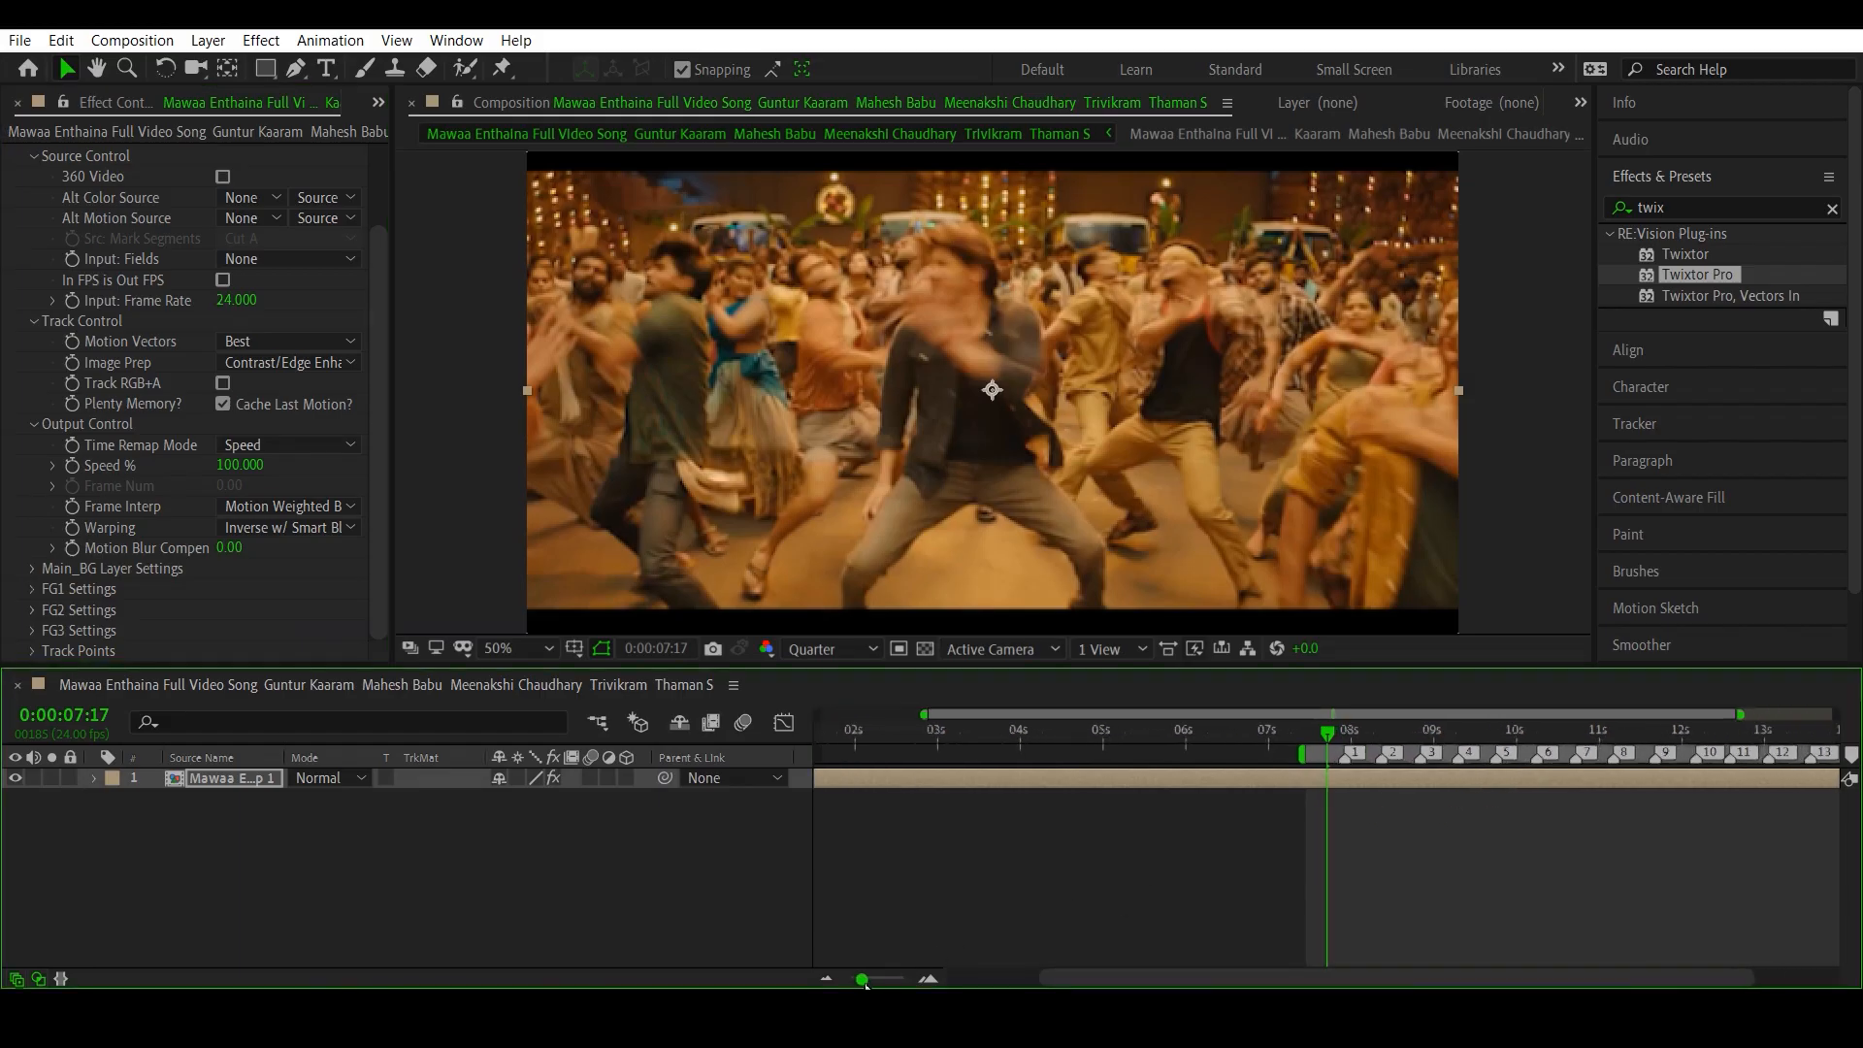
pyautogui.moveTo(1152, 980); pyautogui.dragTo(1335, 969)
pyautogui.moveTo(870, 977); pyautogui.dragTo(875, 978)
pyautogui.moveTo(1135, 978); pyautogui.dragTo(1358, 974)
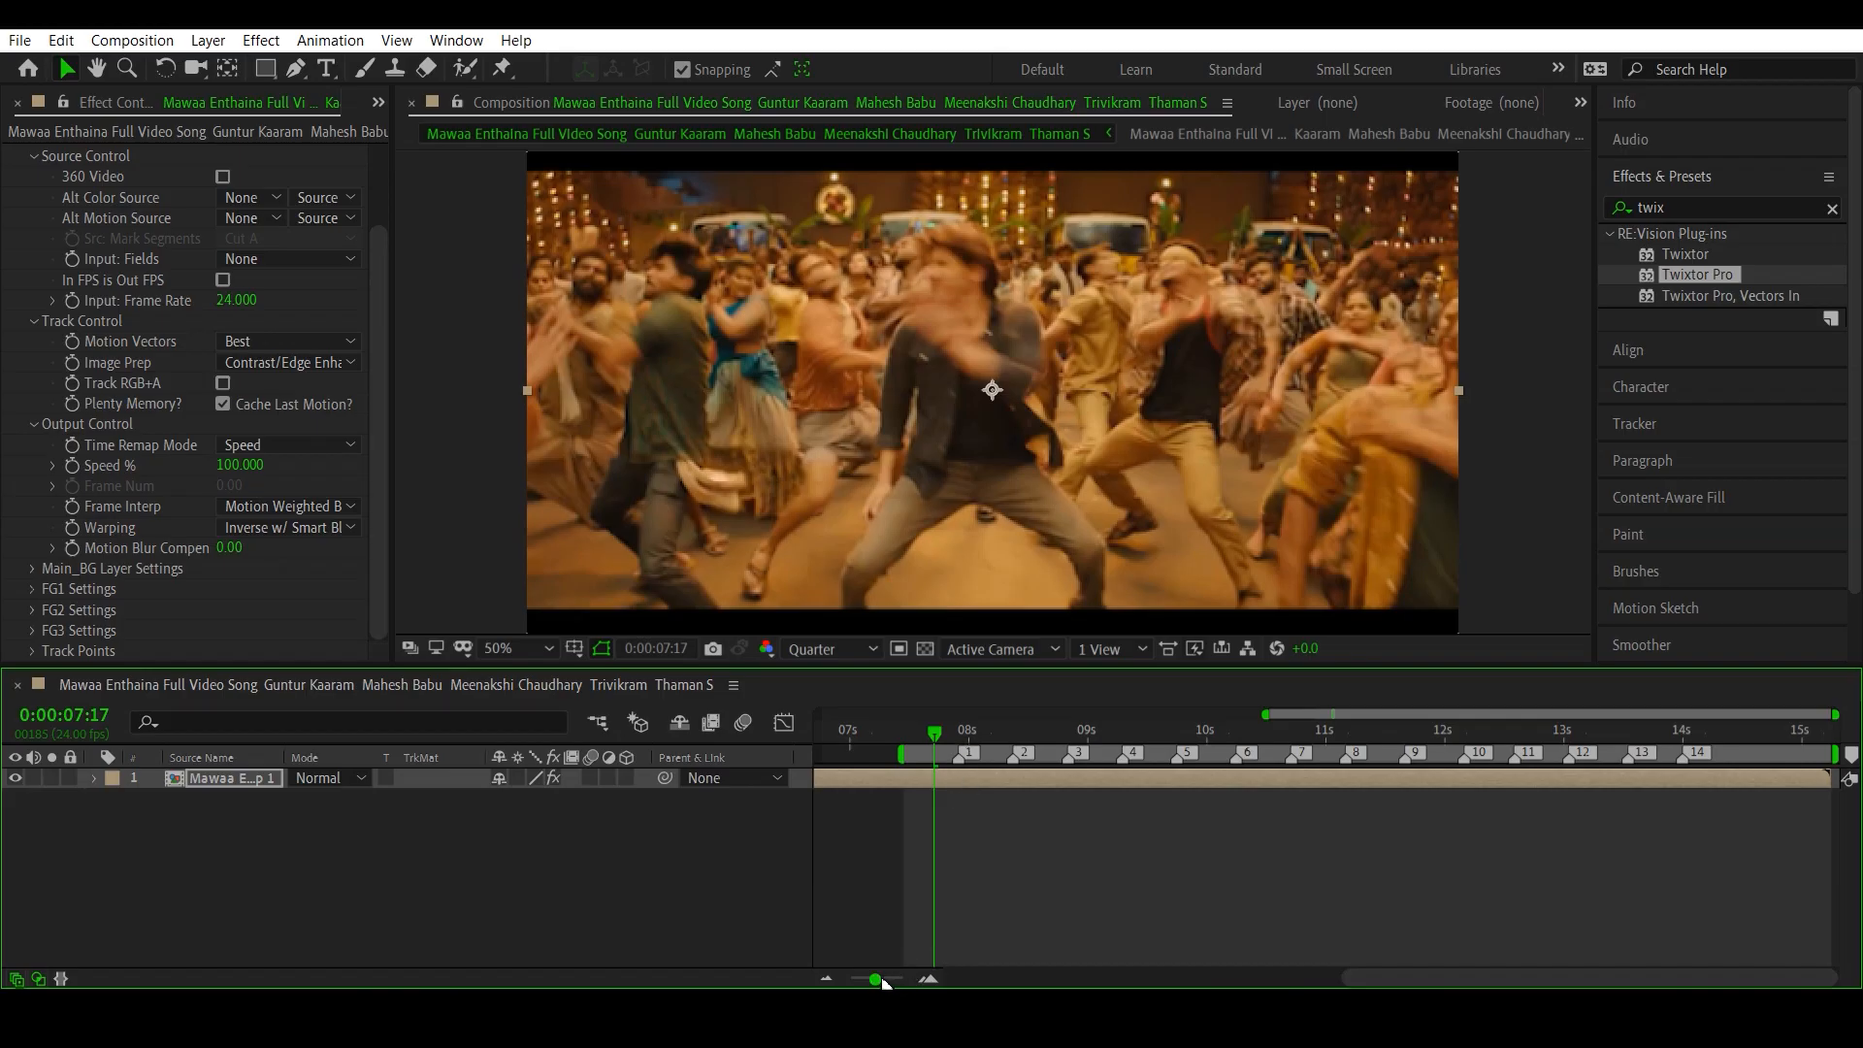
pyautogui.moveTo(874, 978); pyautogui.dragTo(788, 978)
# - Start animating Twixtor Pro's Speed % with a keyframe at 0:00:07:15 and reveal the layer's keyframed properties in the timeline
pyautogui.moveTo(894, 743); pyautogui.dragTo(1321, 803)
pyautogui.moveTo(1321, 735); pyautogui.dragTo(1327, 735)
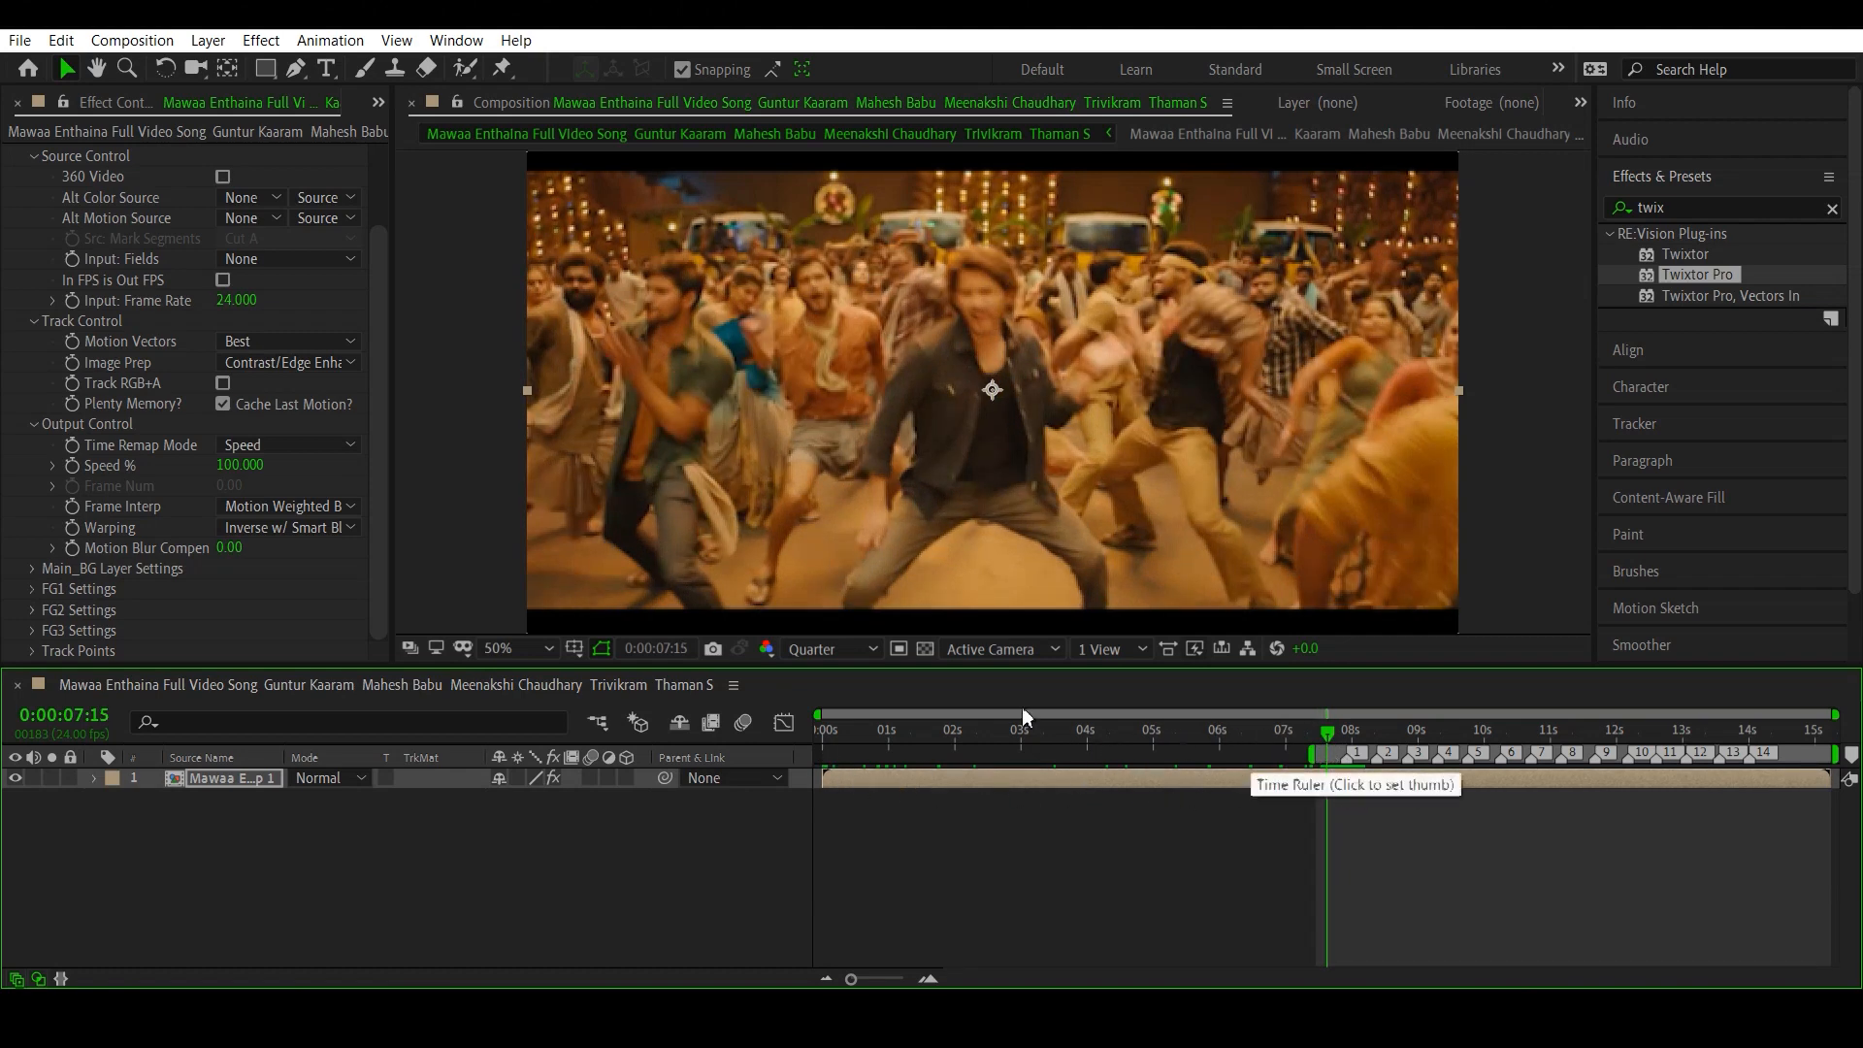
pyautogui.click(68, 468)
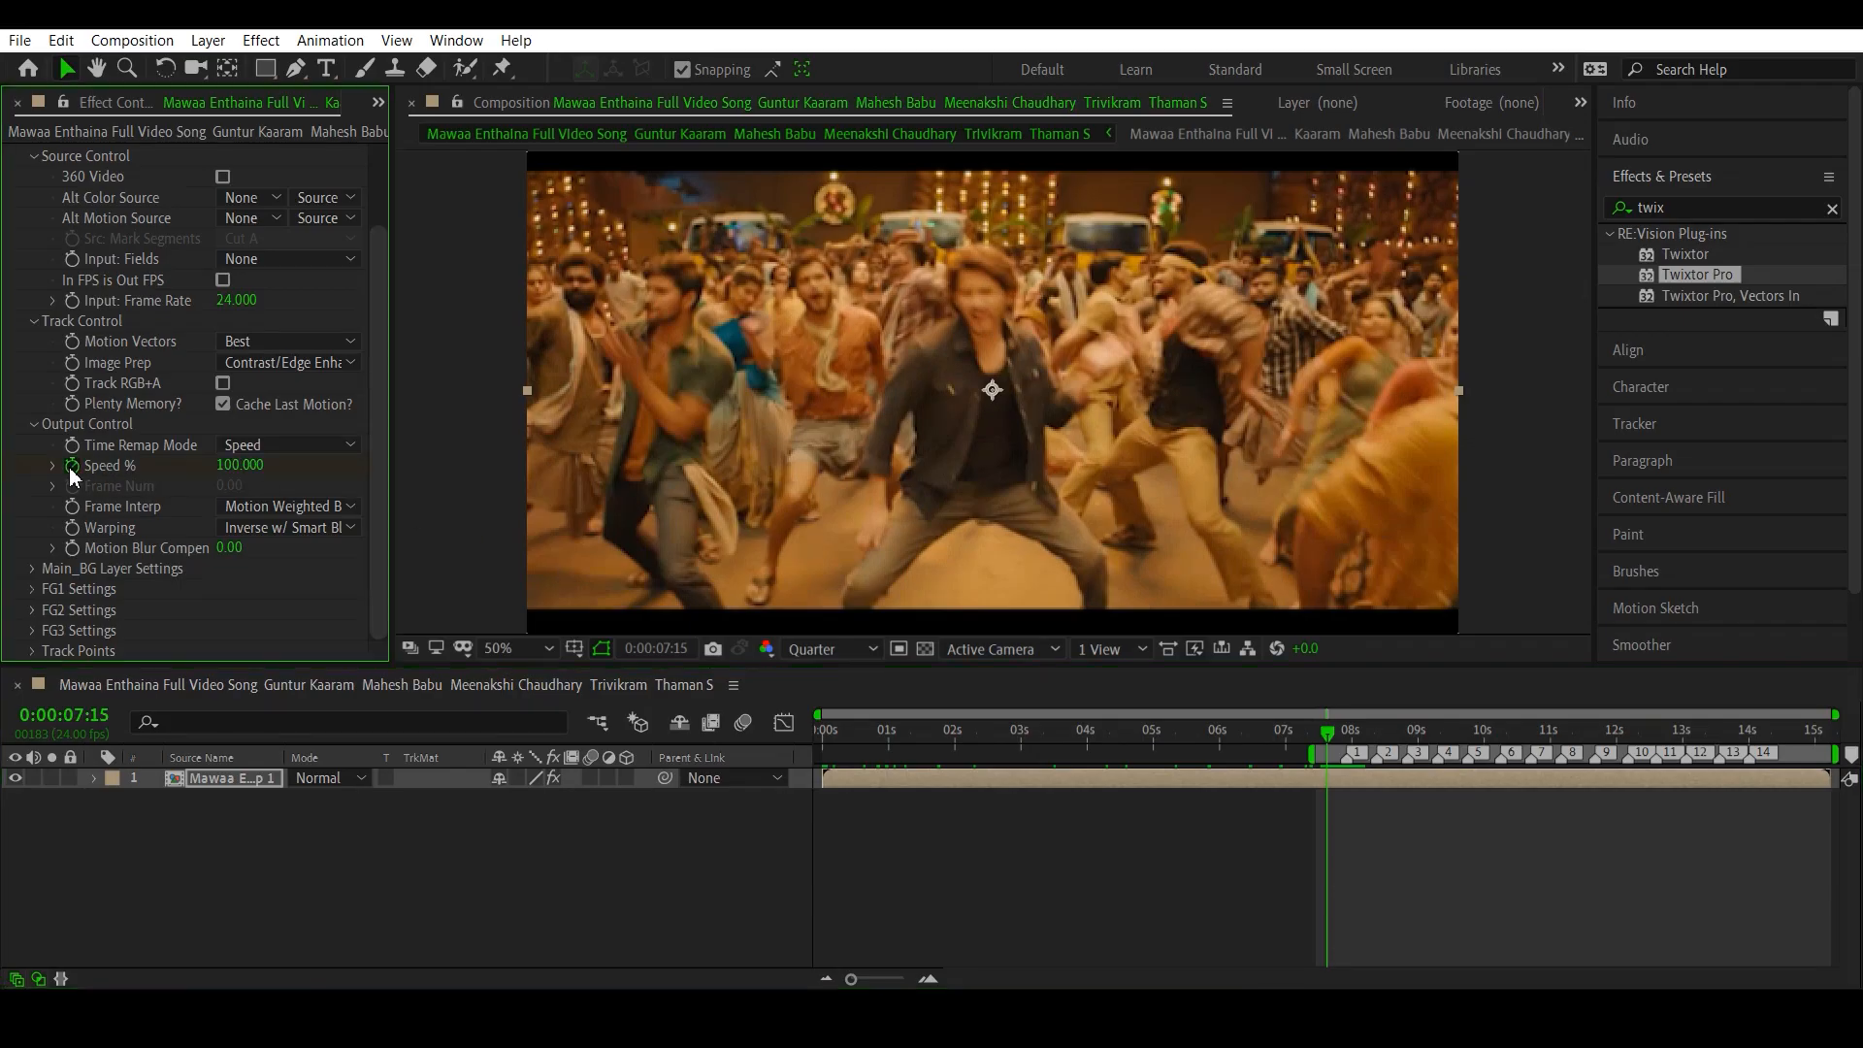
pyautogui.click(235, 777)
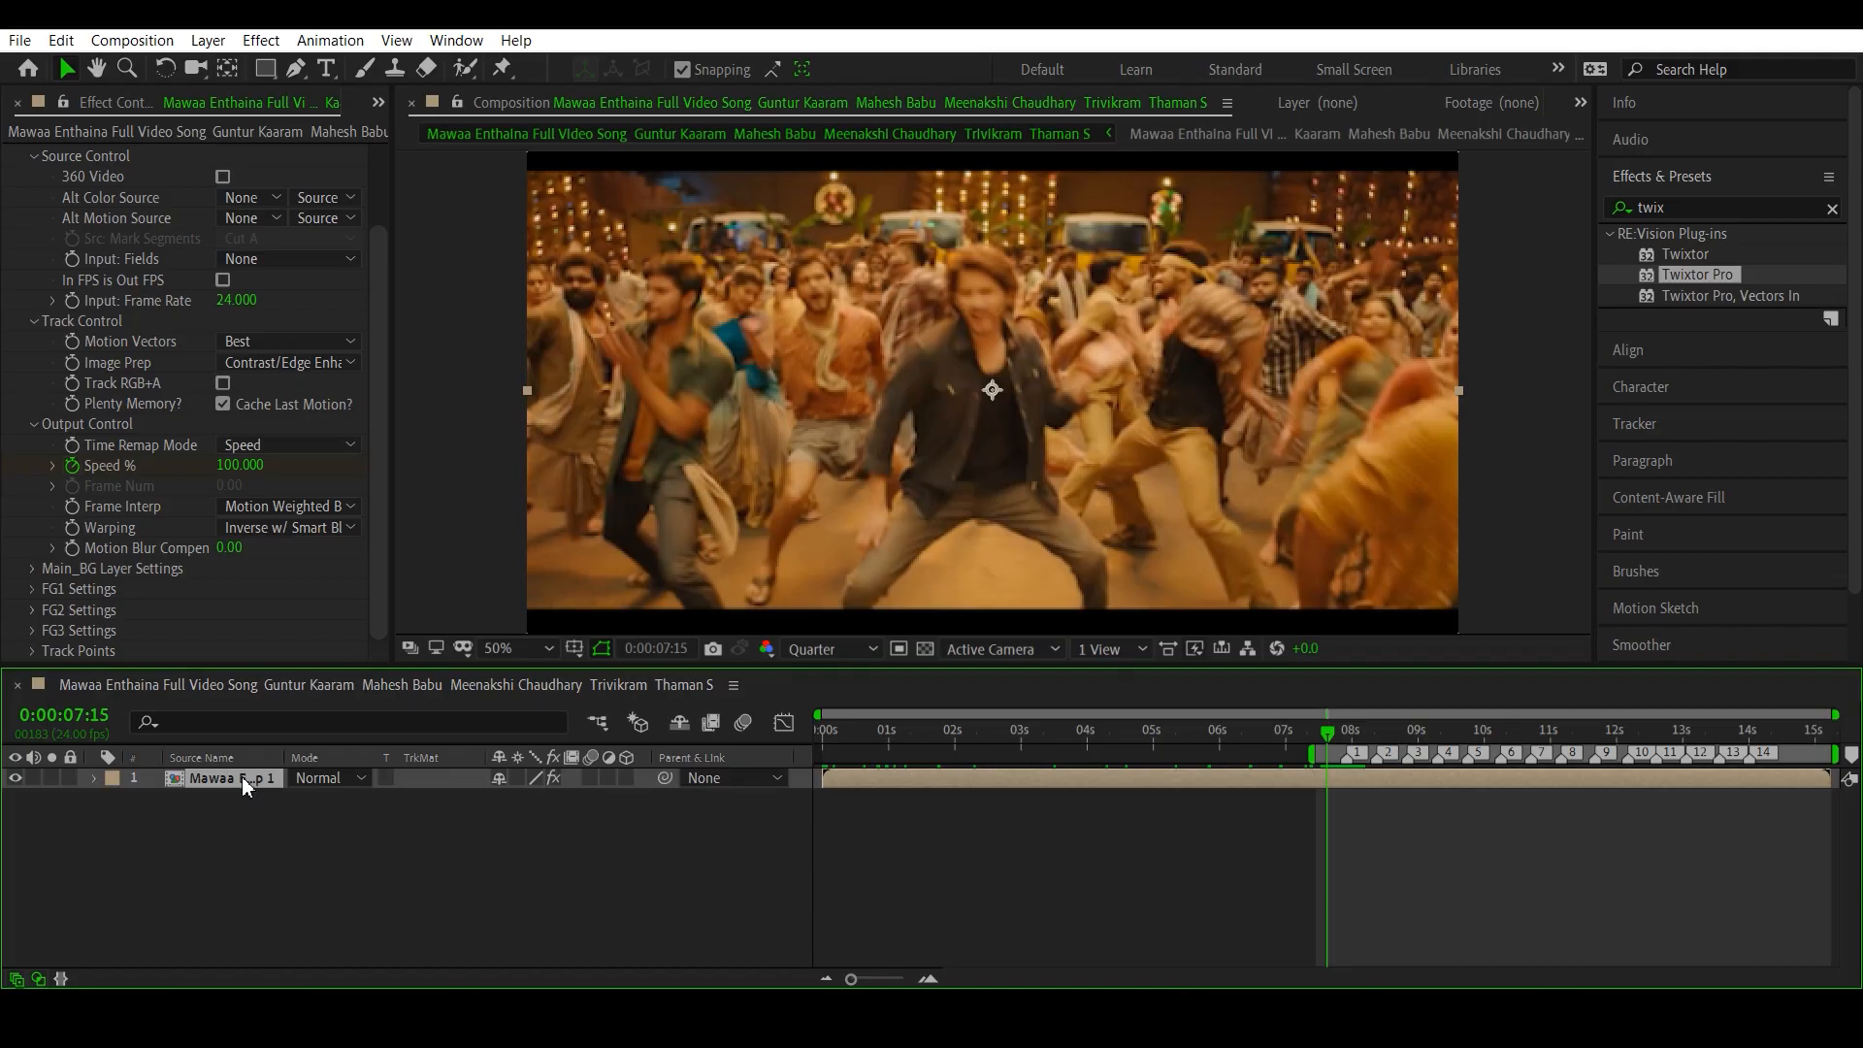
pyautogui.press('u')
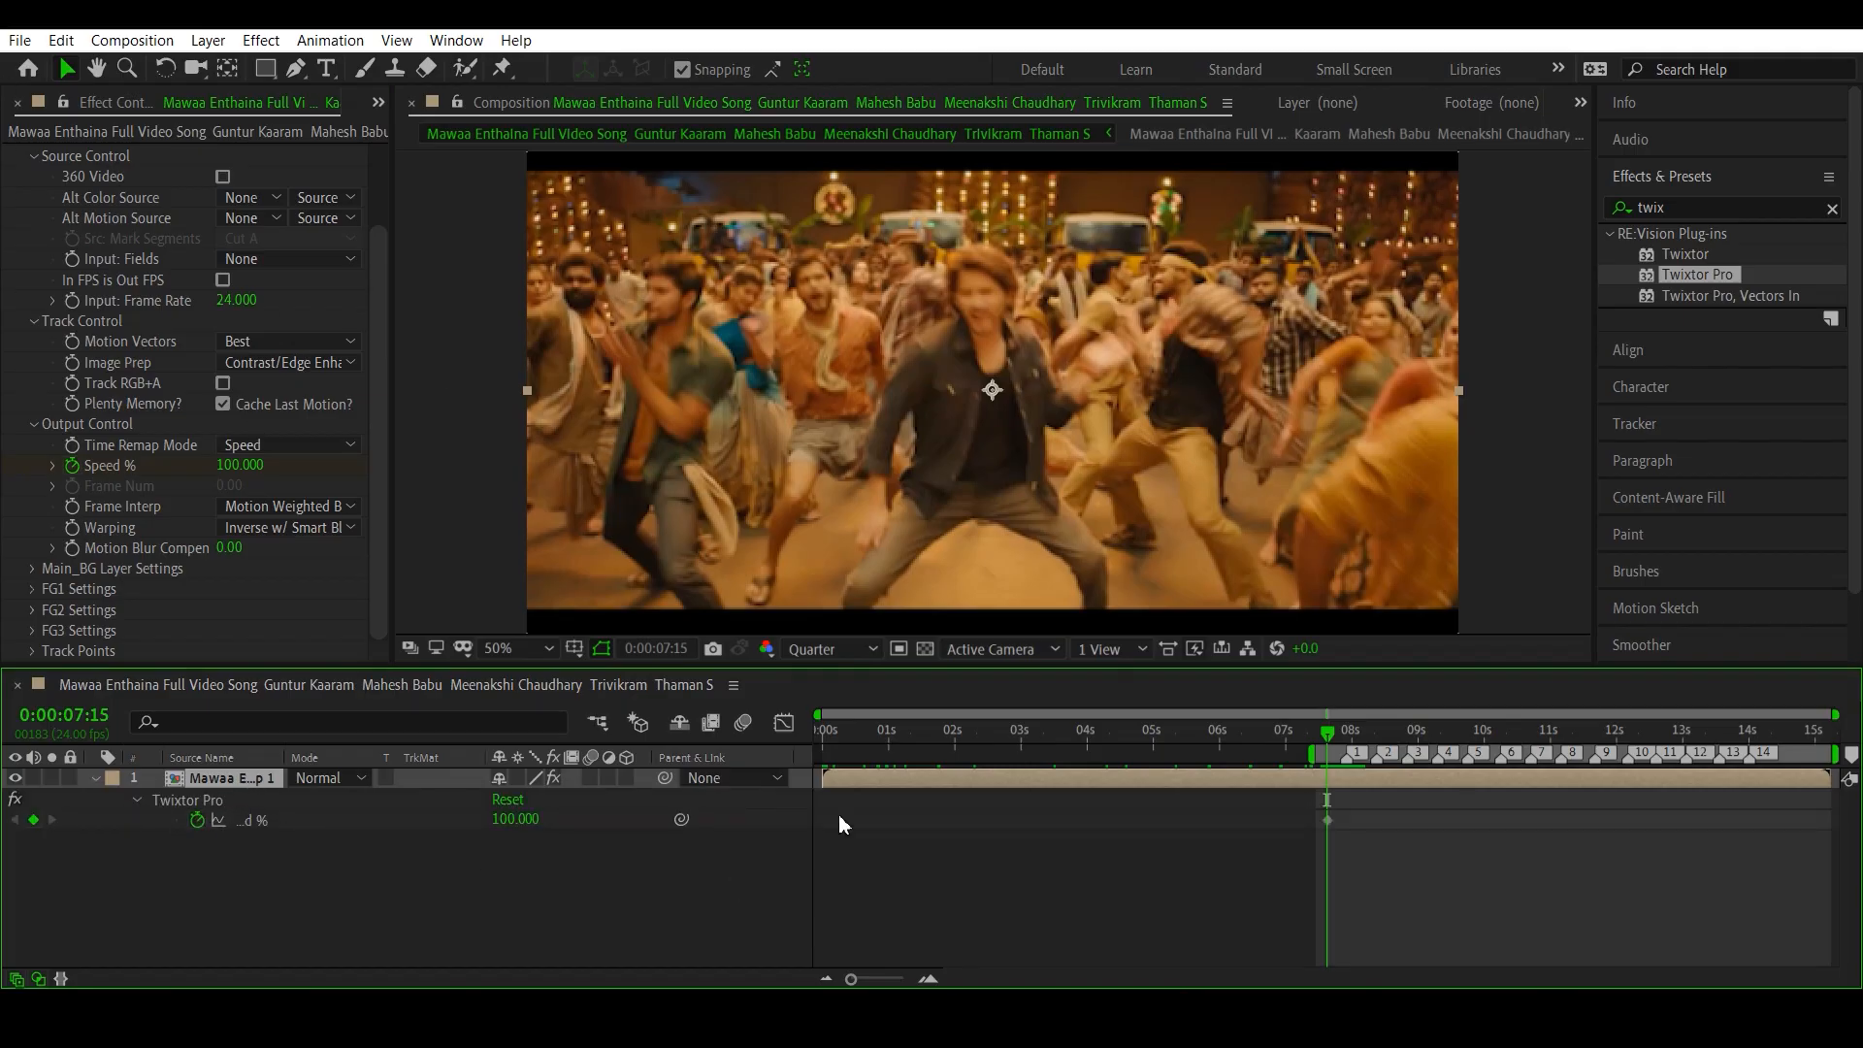
# - Add a Speed % keyframe of 200 at beat marker 1, at 0:00:07:22
pyautogui.moveTo(856, 976); pyautogui.dragTo(873, 977)
pyautogui.moveTo(1359, 977); pyautogui.dragTo(1536, 977)
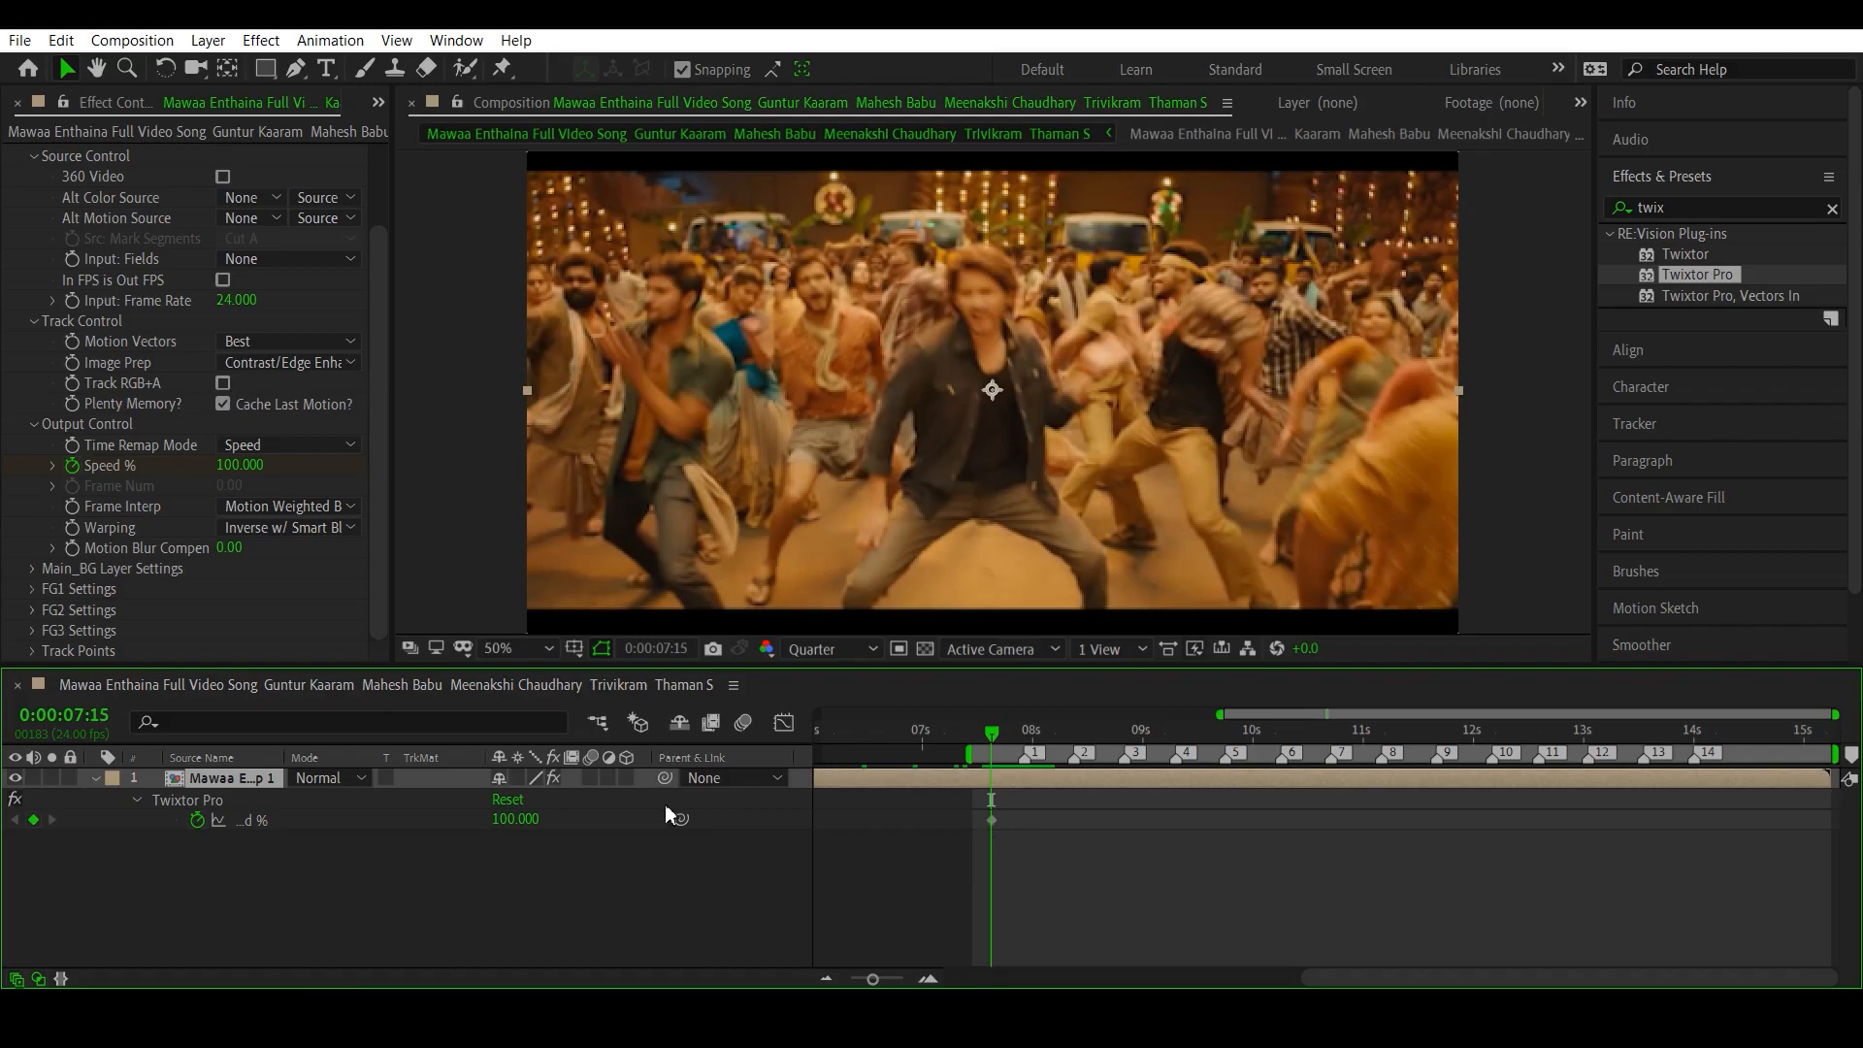
pyautogui.moveTo(995, 832)
pyautogui.click(1018, 732)
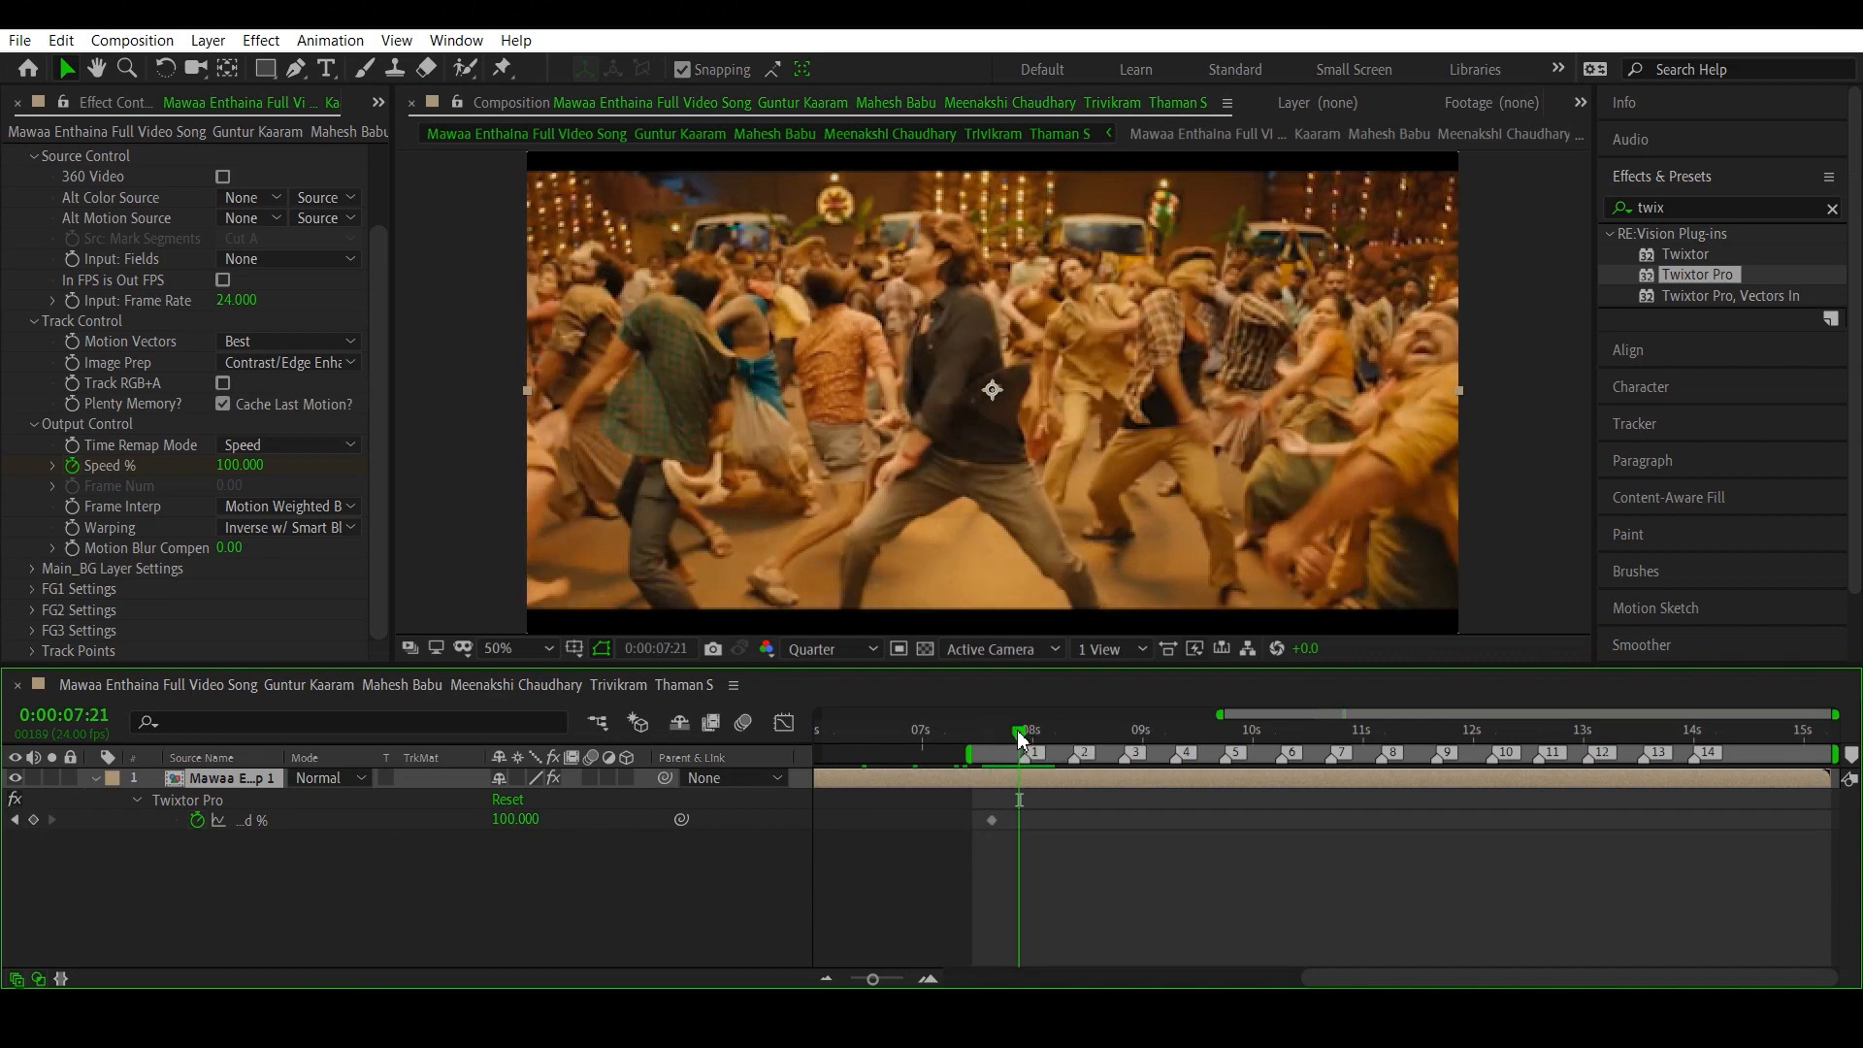
pyautogui.moveTo(1017, 735); pyautogui.dragTo(1024, 737)
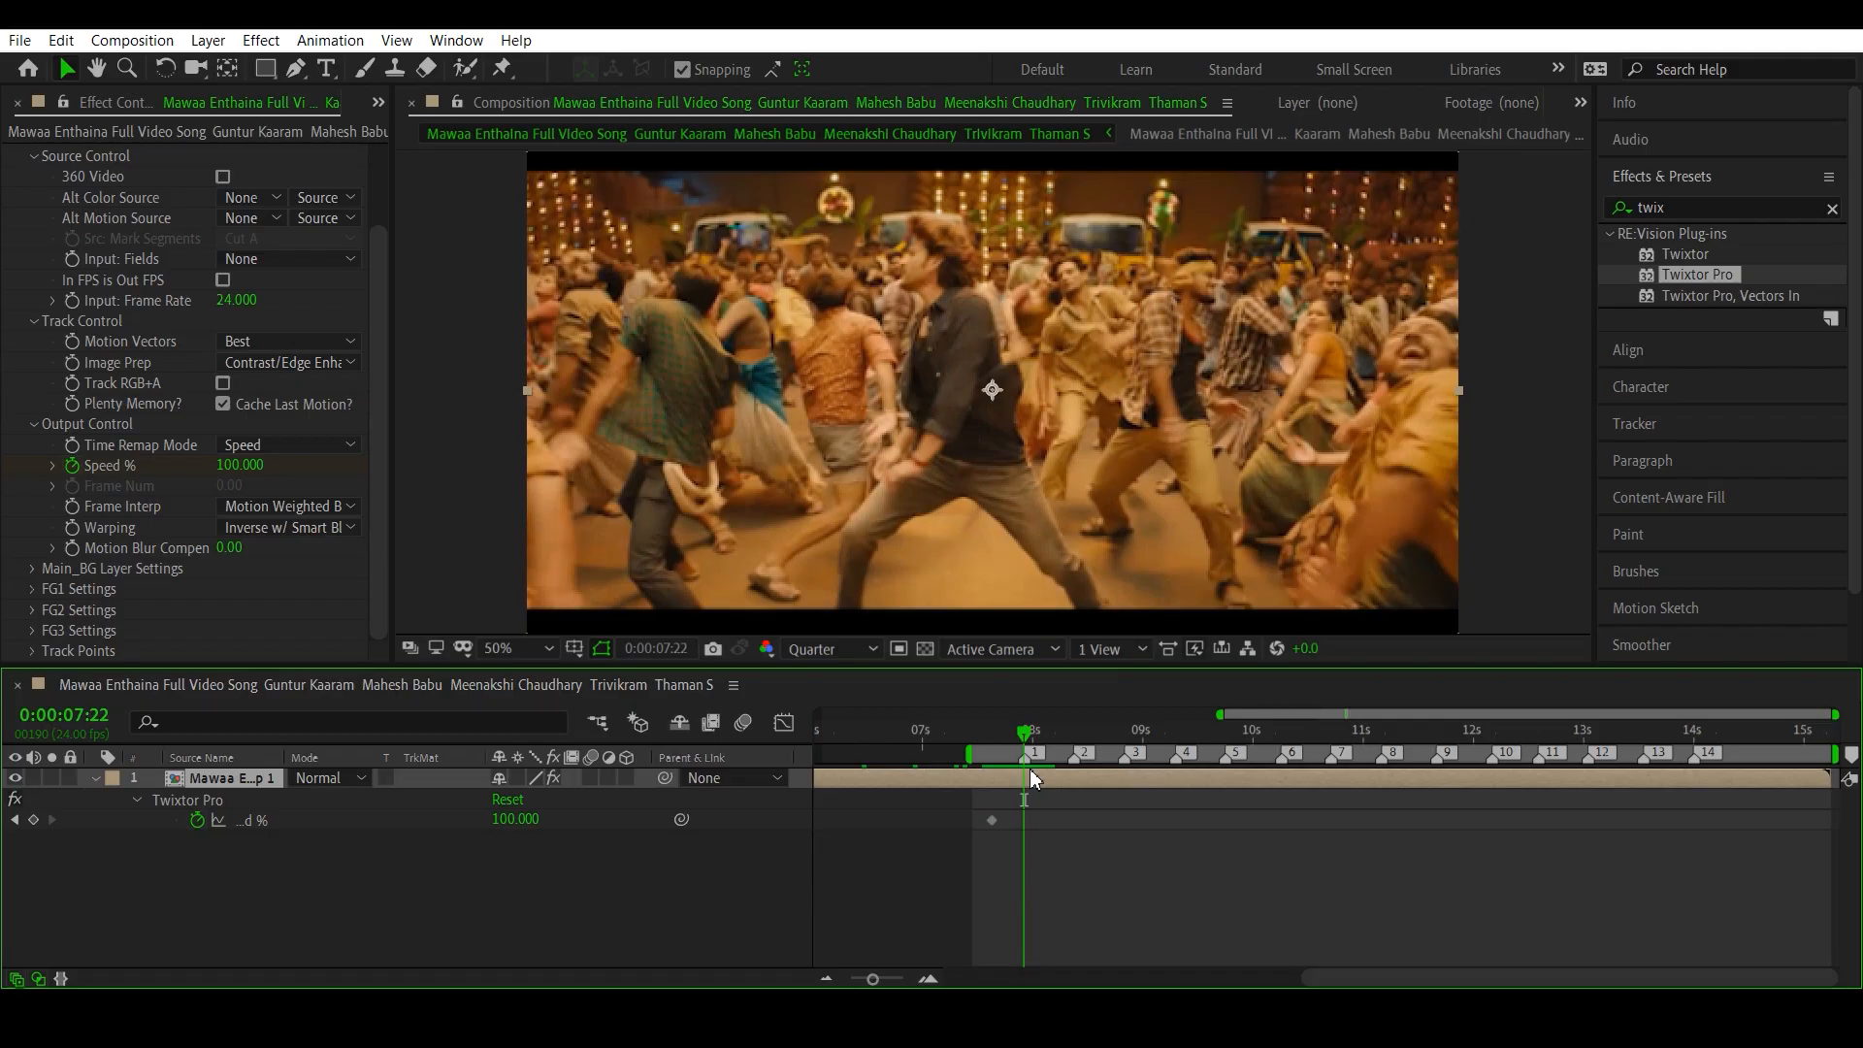
pyautogui.click(521, 821)
pyautogui.write('200')
pyautogui.press('Return')
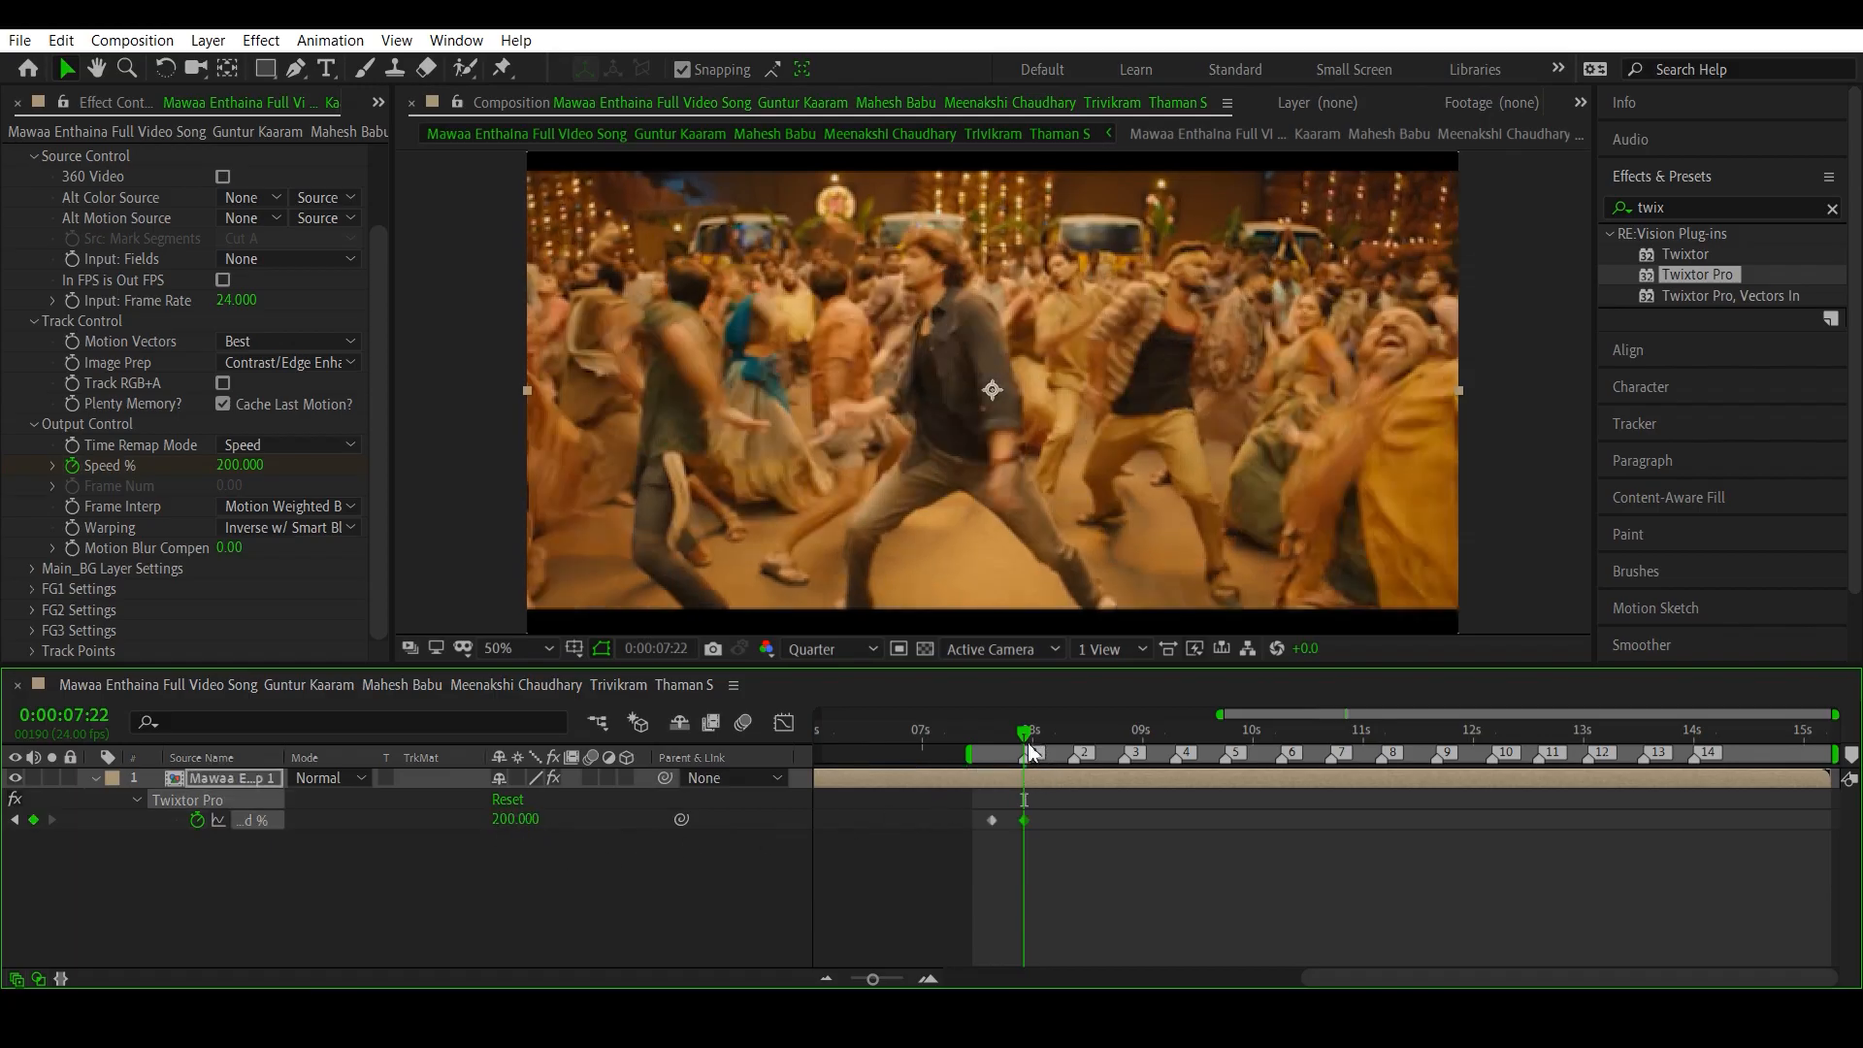
# - Add a Speed % keyframe of 20 between beat markers 1 and 2, at 0:00:08:04
pyautogui.moveTo(1027, 740)
pyautogui.mouseDown()
pyautogui.moveTo(991, 749)
pyautogui.moveTo(1040, 771)
pyautogui.moveTo(1056, 743)
pyautogui.mouseUp()
pyautogui.press('n')
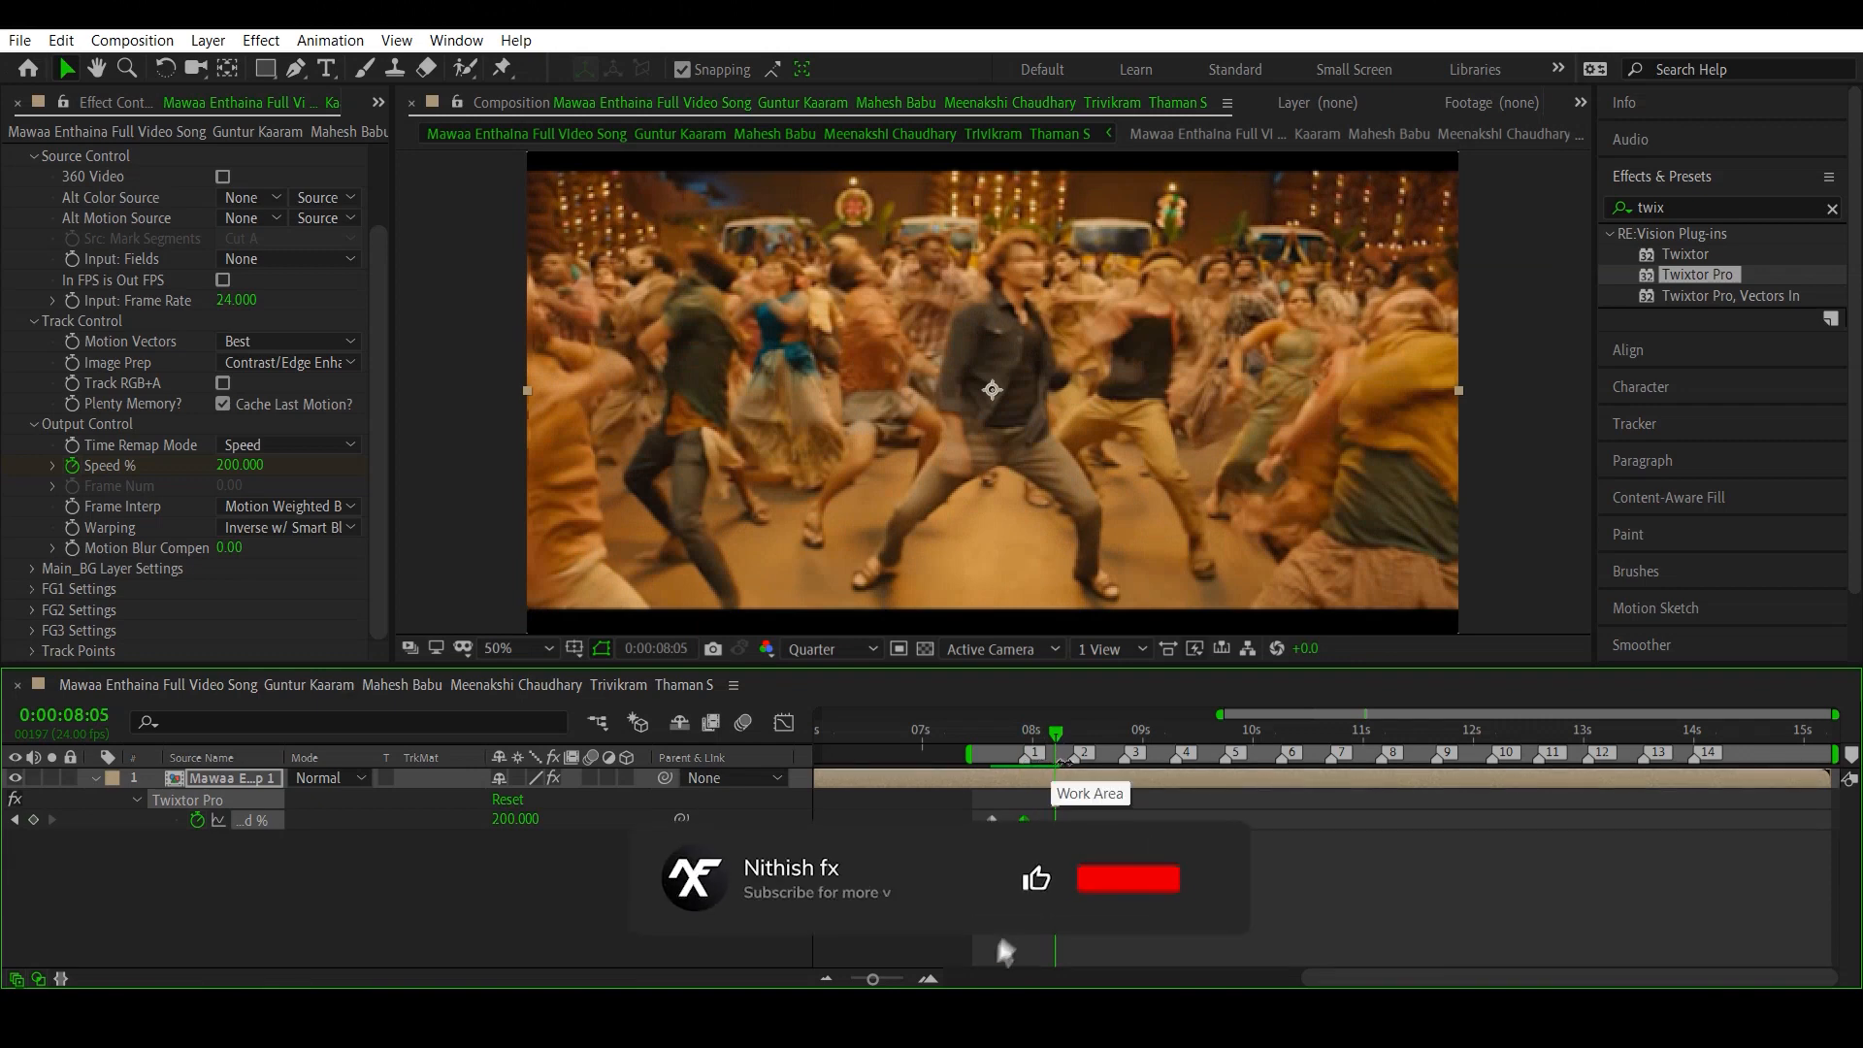
pyautogui.moveTo(1058, 743); pyautogui.dragTo(1052, 742)
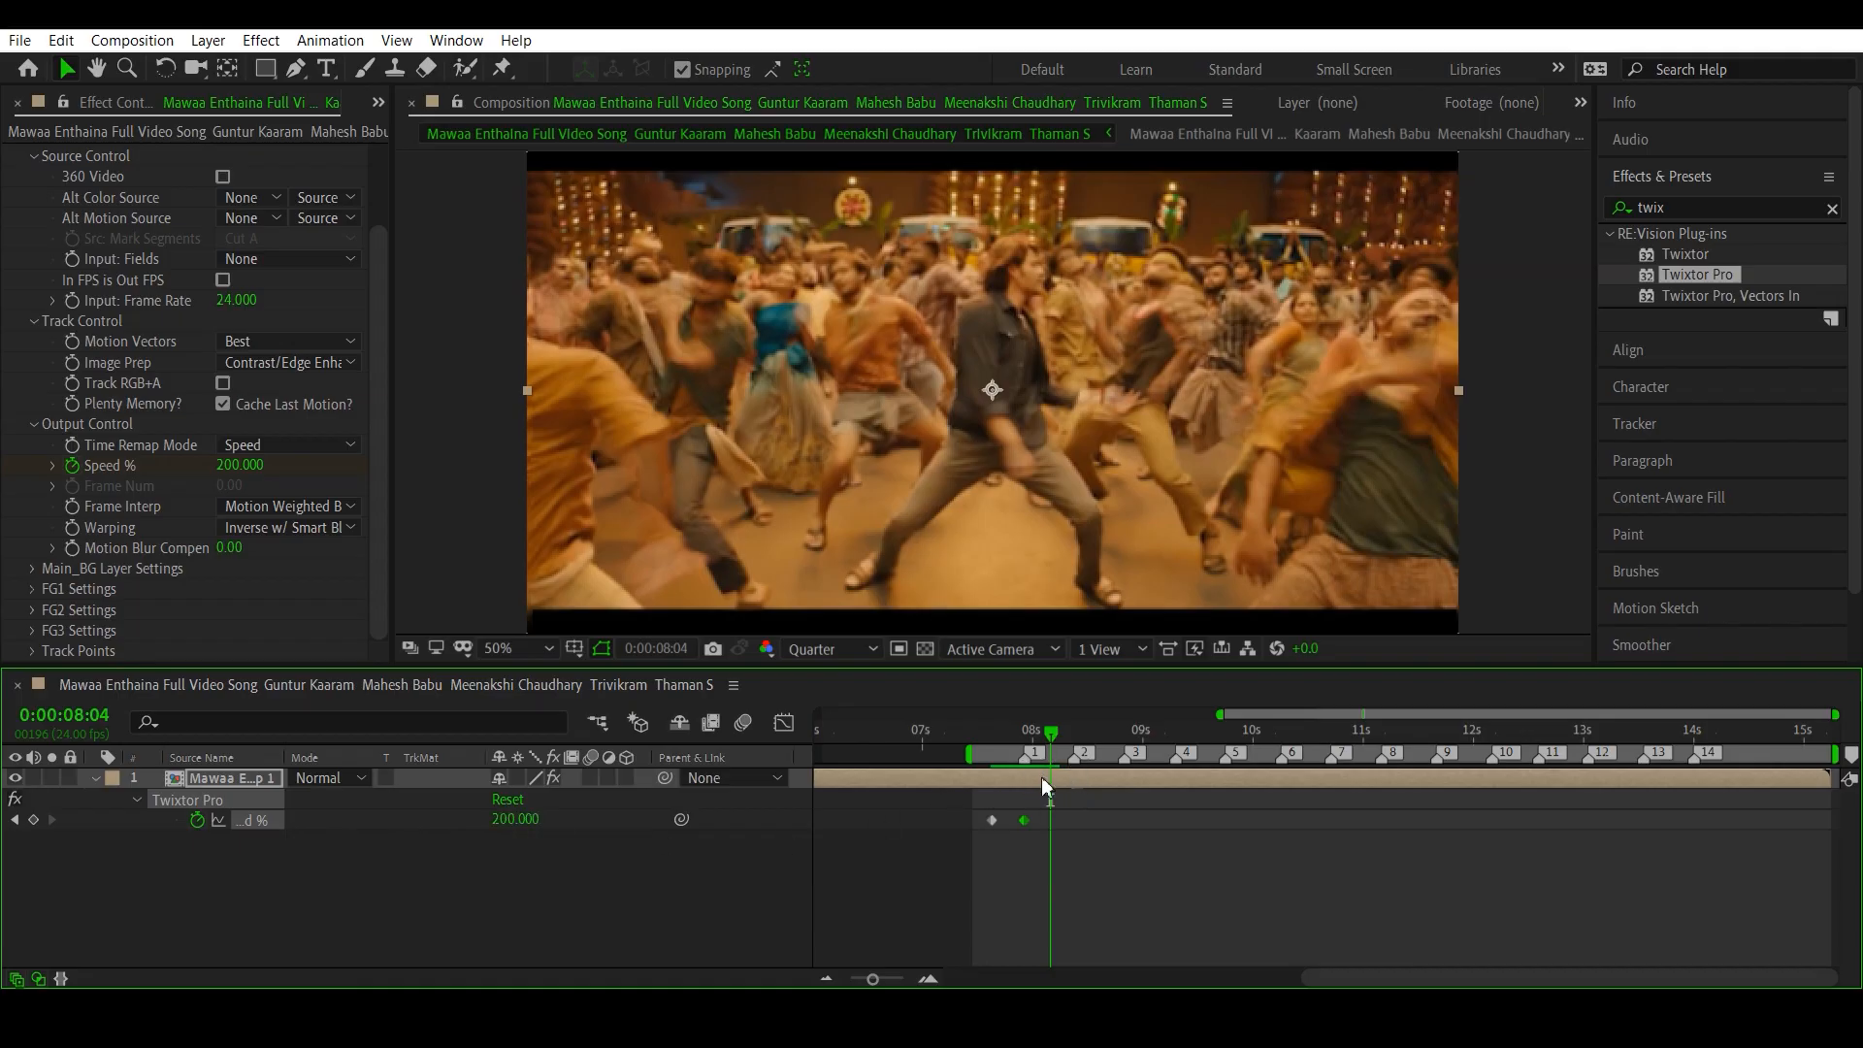
pyautogui.click(521, 819)
pyautogui.write('20')
pyautogui.press('Return')
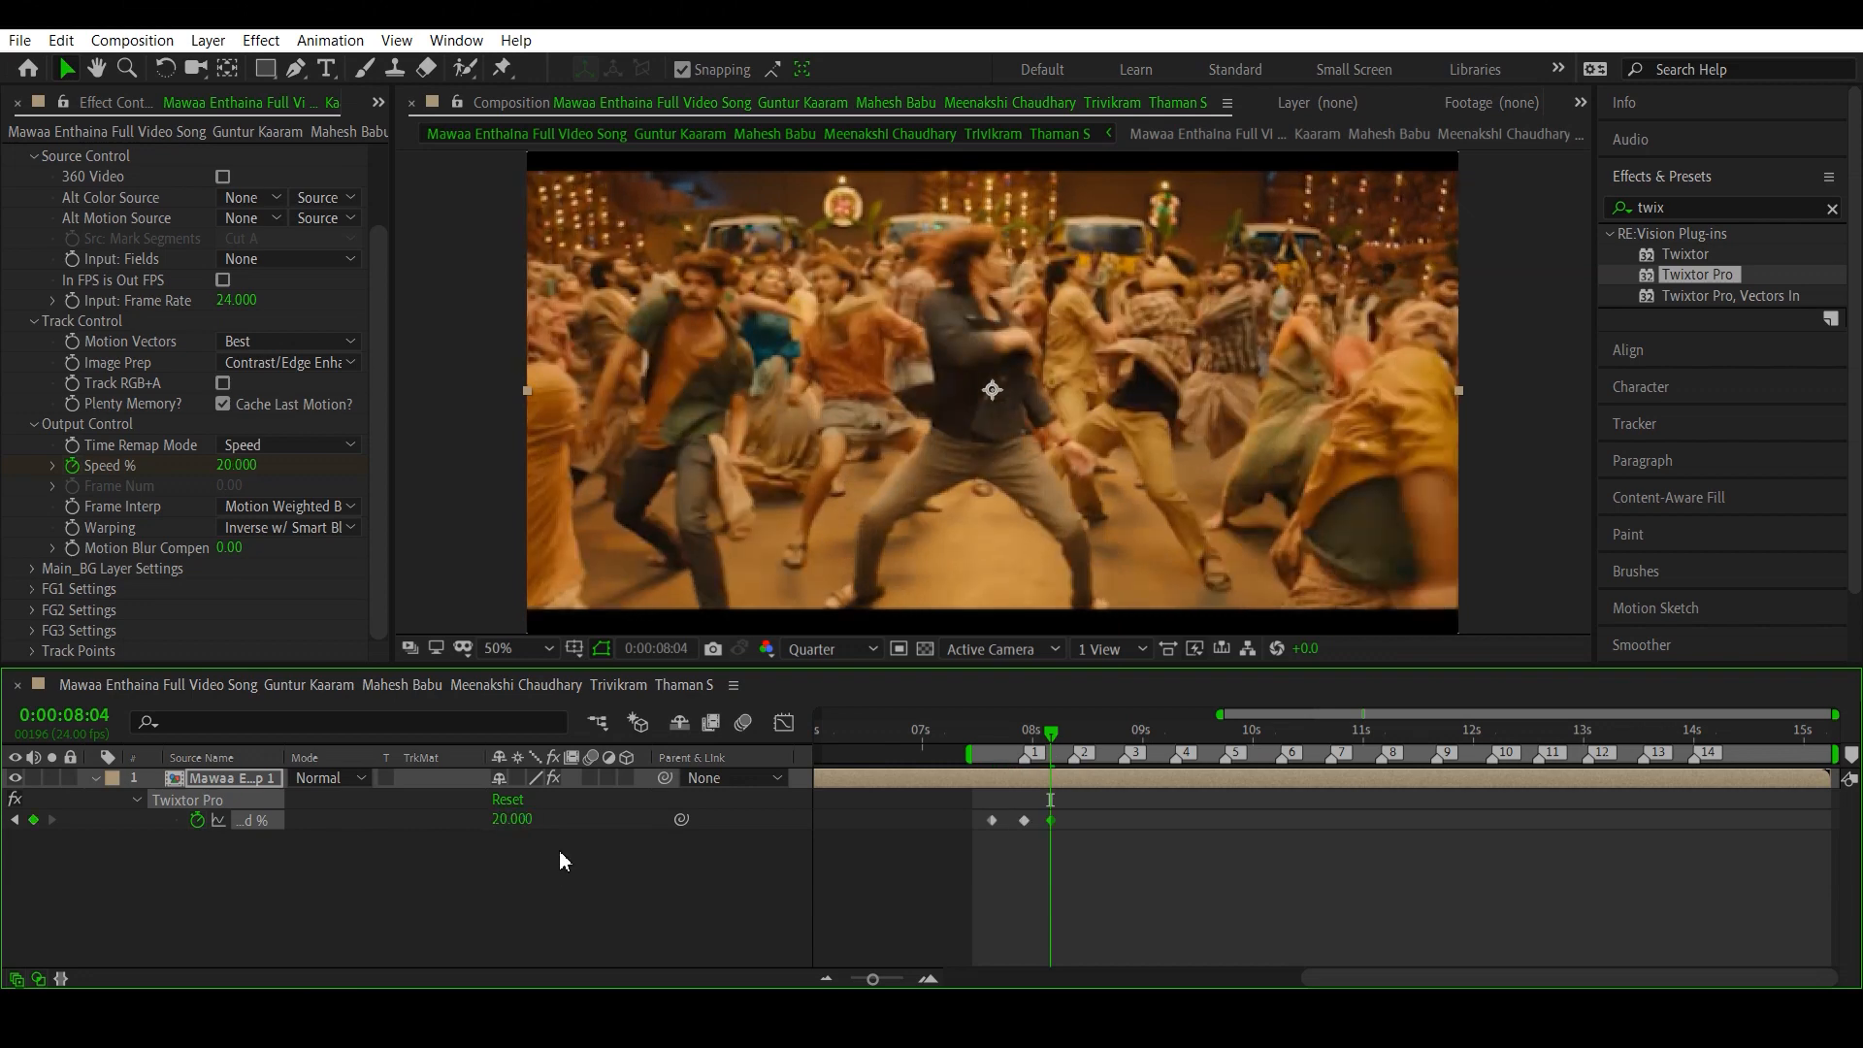
# - Scrub through the first speed ramp and add a Speed % keyframe of 200 at beat marker 2, at 0:00:08:09
pyautogui.moveTo(976, 747); pyautogui.dragTo(1074, 791)
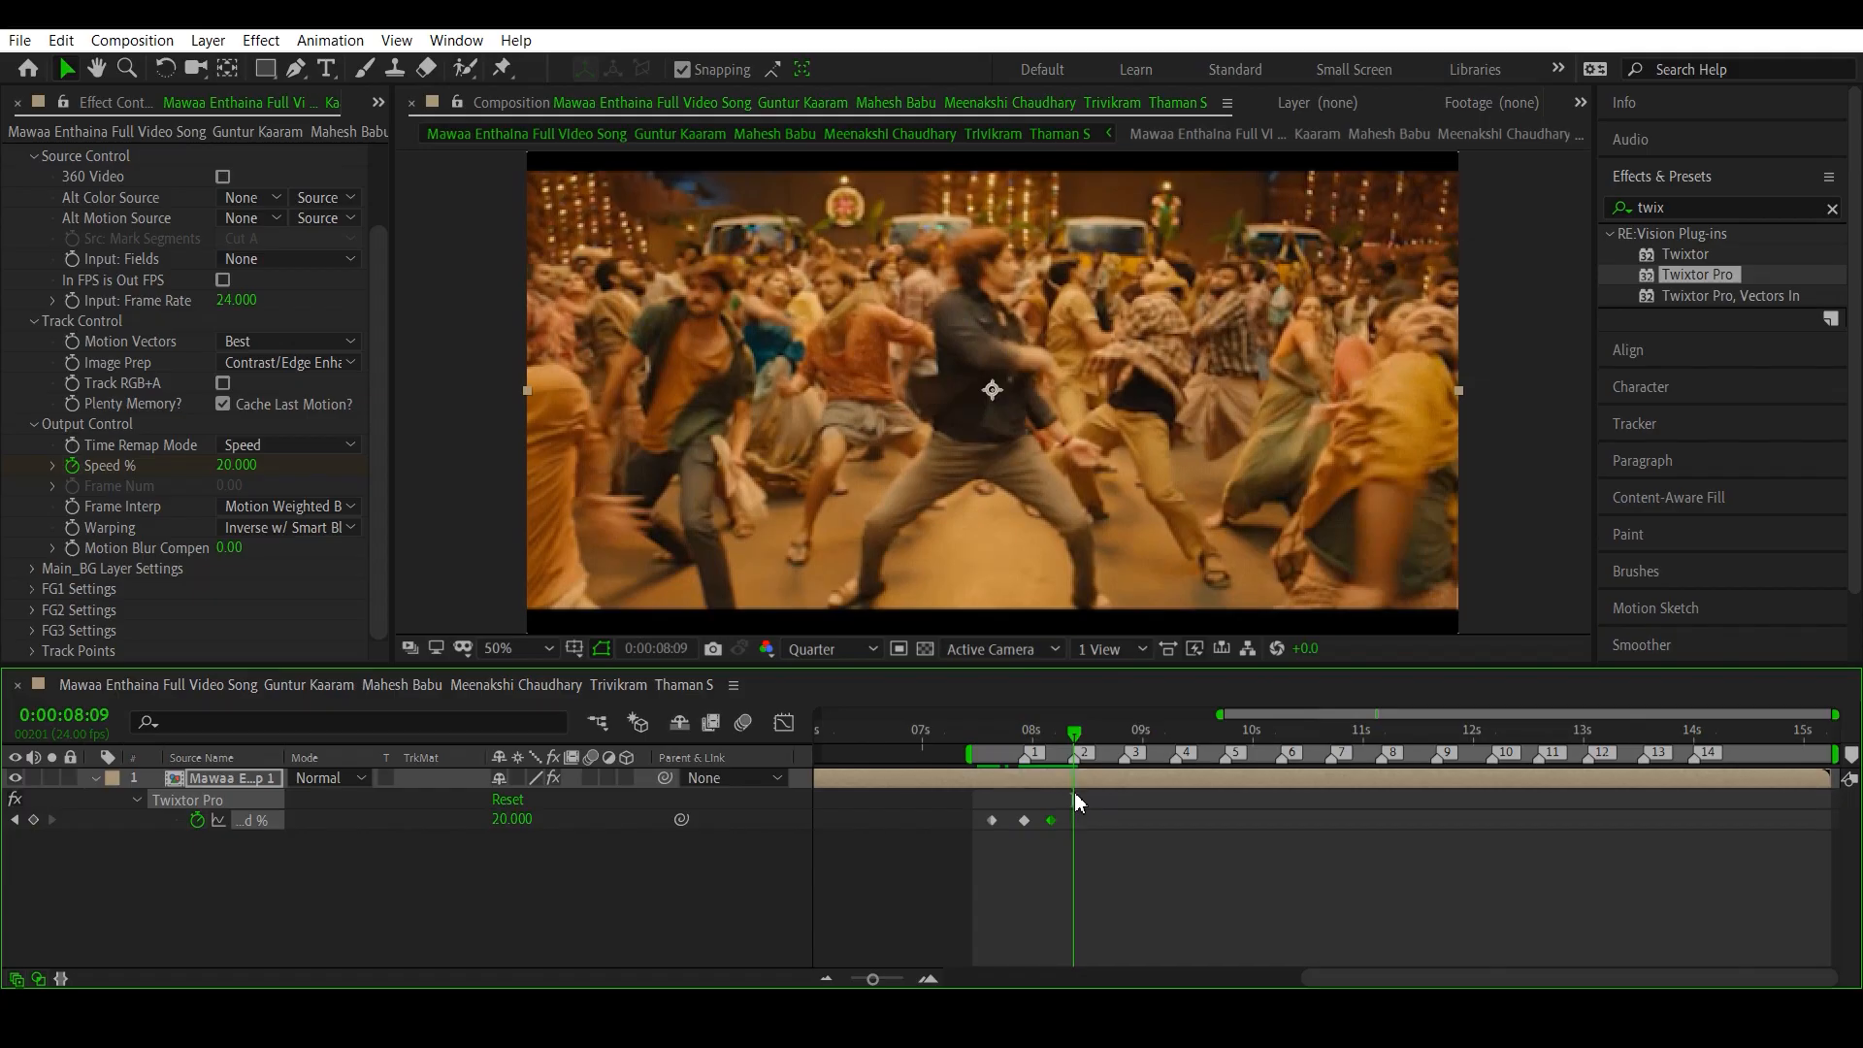
pyautogui.click(524, 821)
pyautogui.write('200')
pyautogui.press('Return')
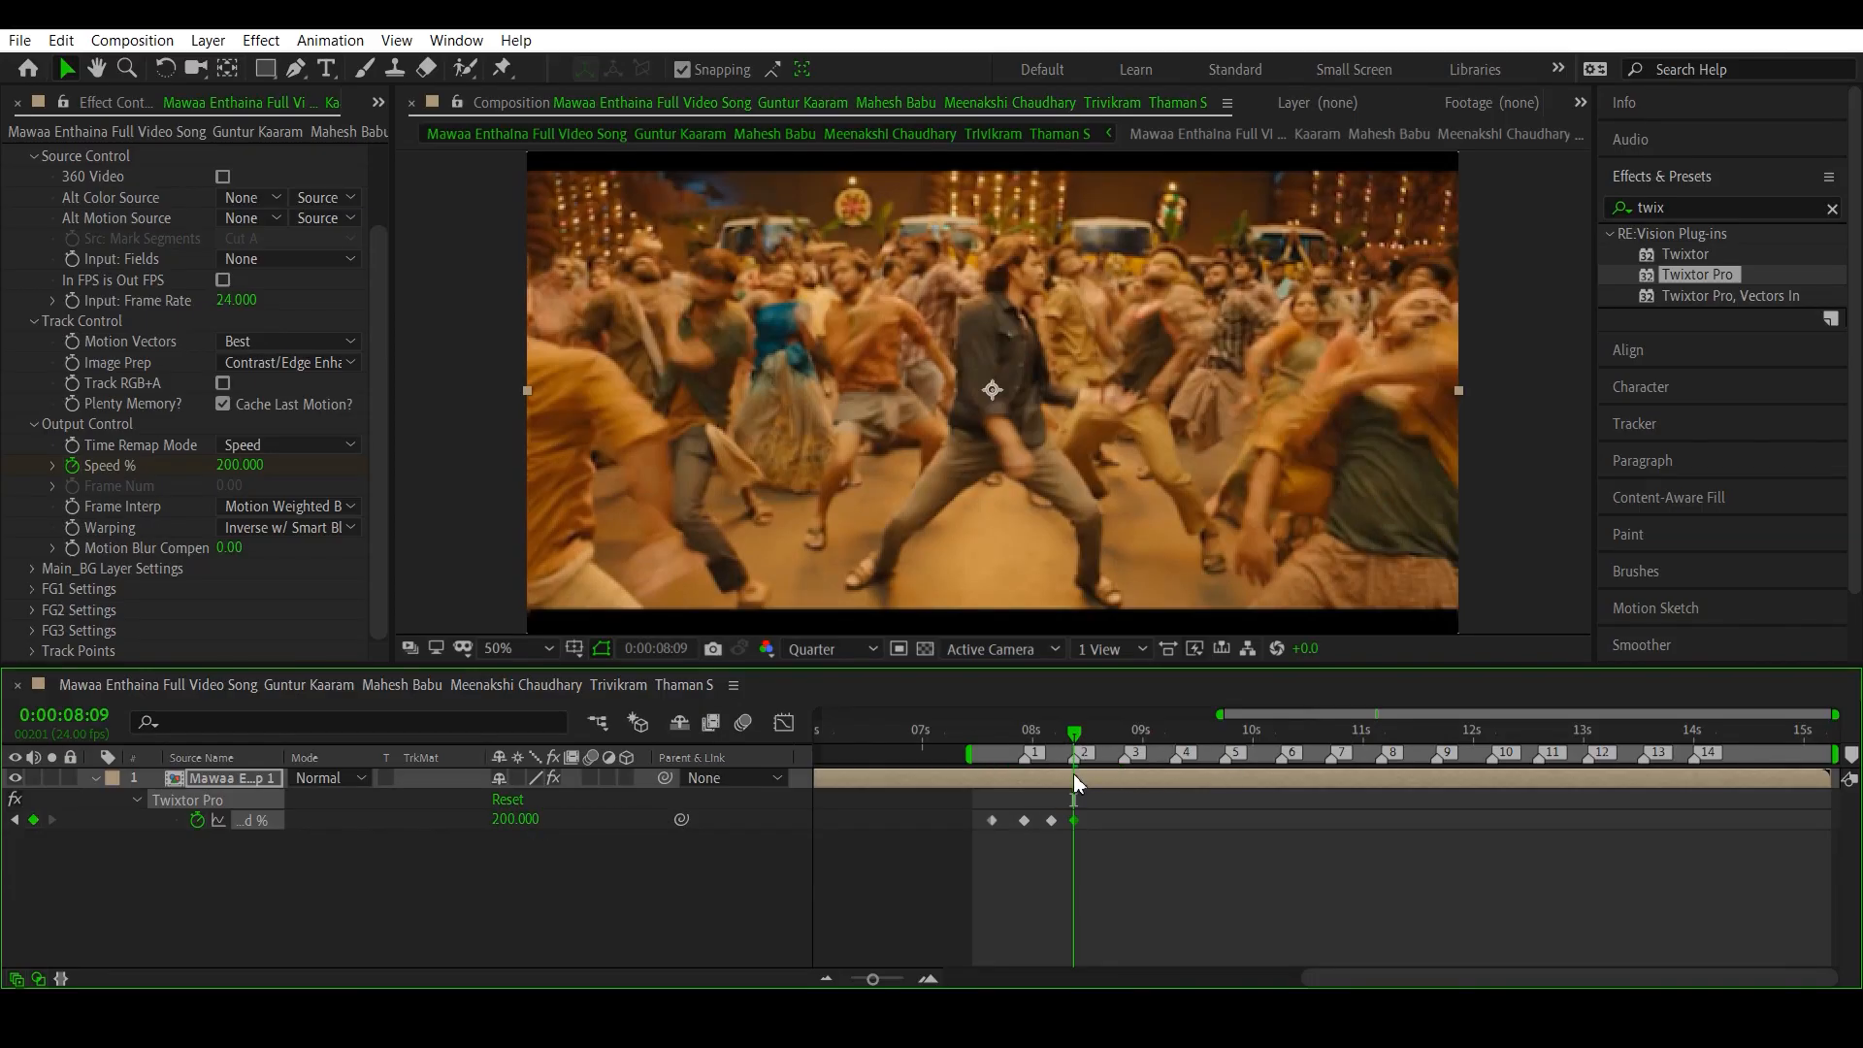
# - Add Speed % keyframes holding 200 at beat markers 3, 4 and 5, at 0:00:08:20, 0:00:09:07 and 0:00:09:18
pyautogui.moveTo(1074, 738); pyautogui.dragTo(1079, 824)
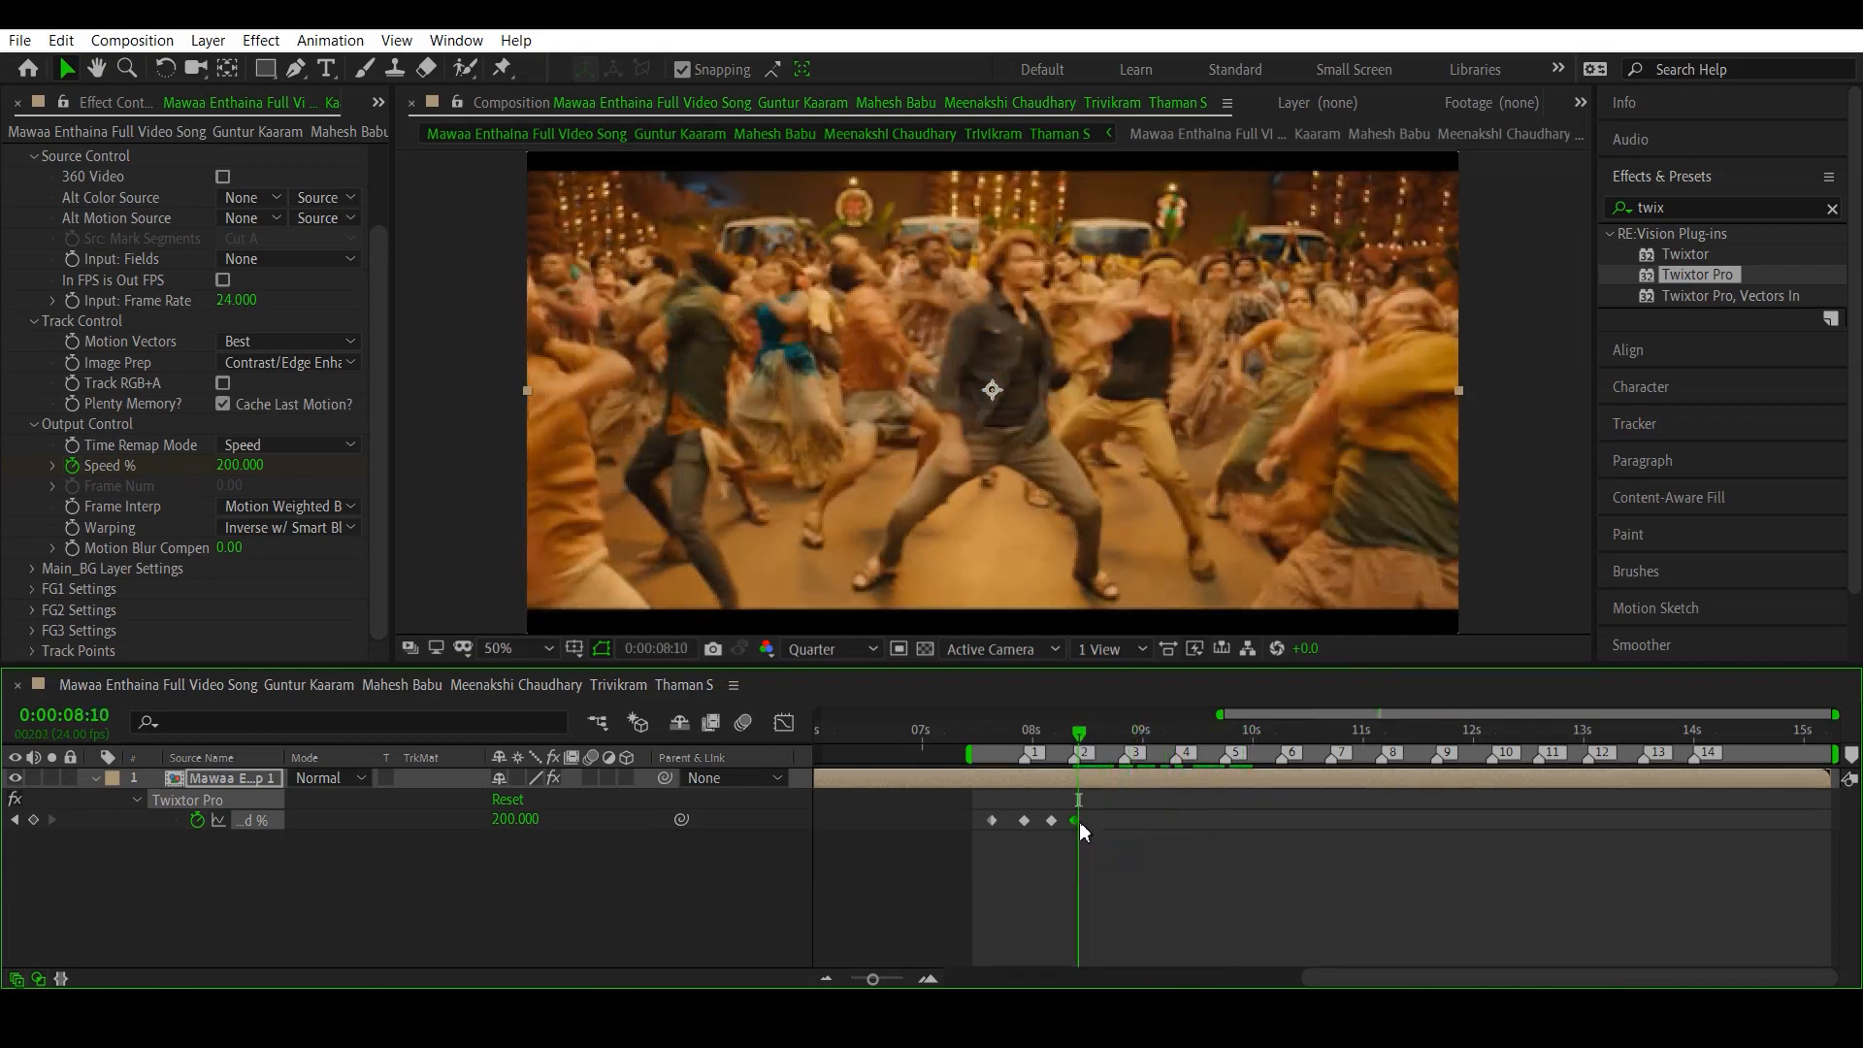
pyautogui.click(1126, 738)
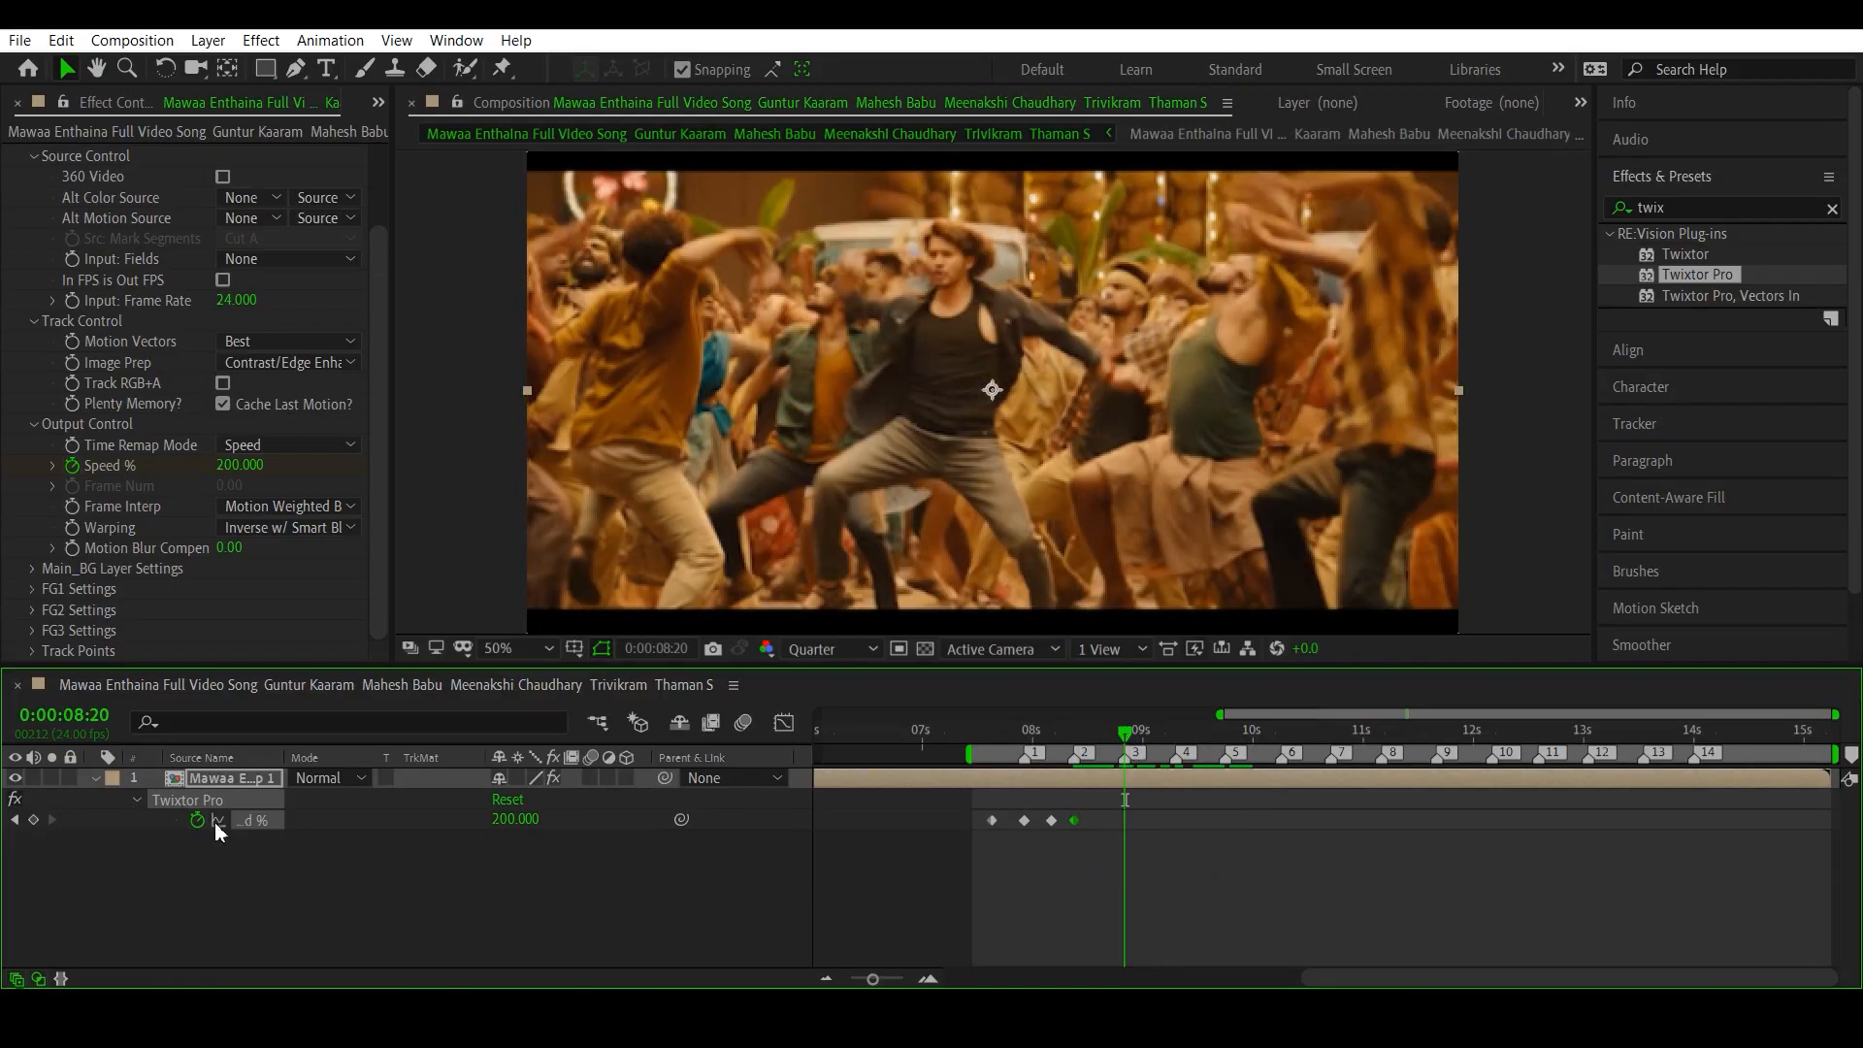
pyautogui.click(32, 821)
pyautogui.click(1175, 735)
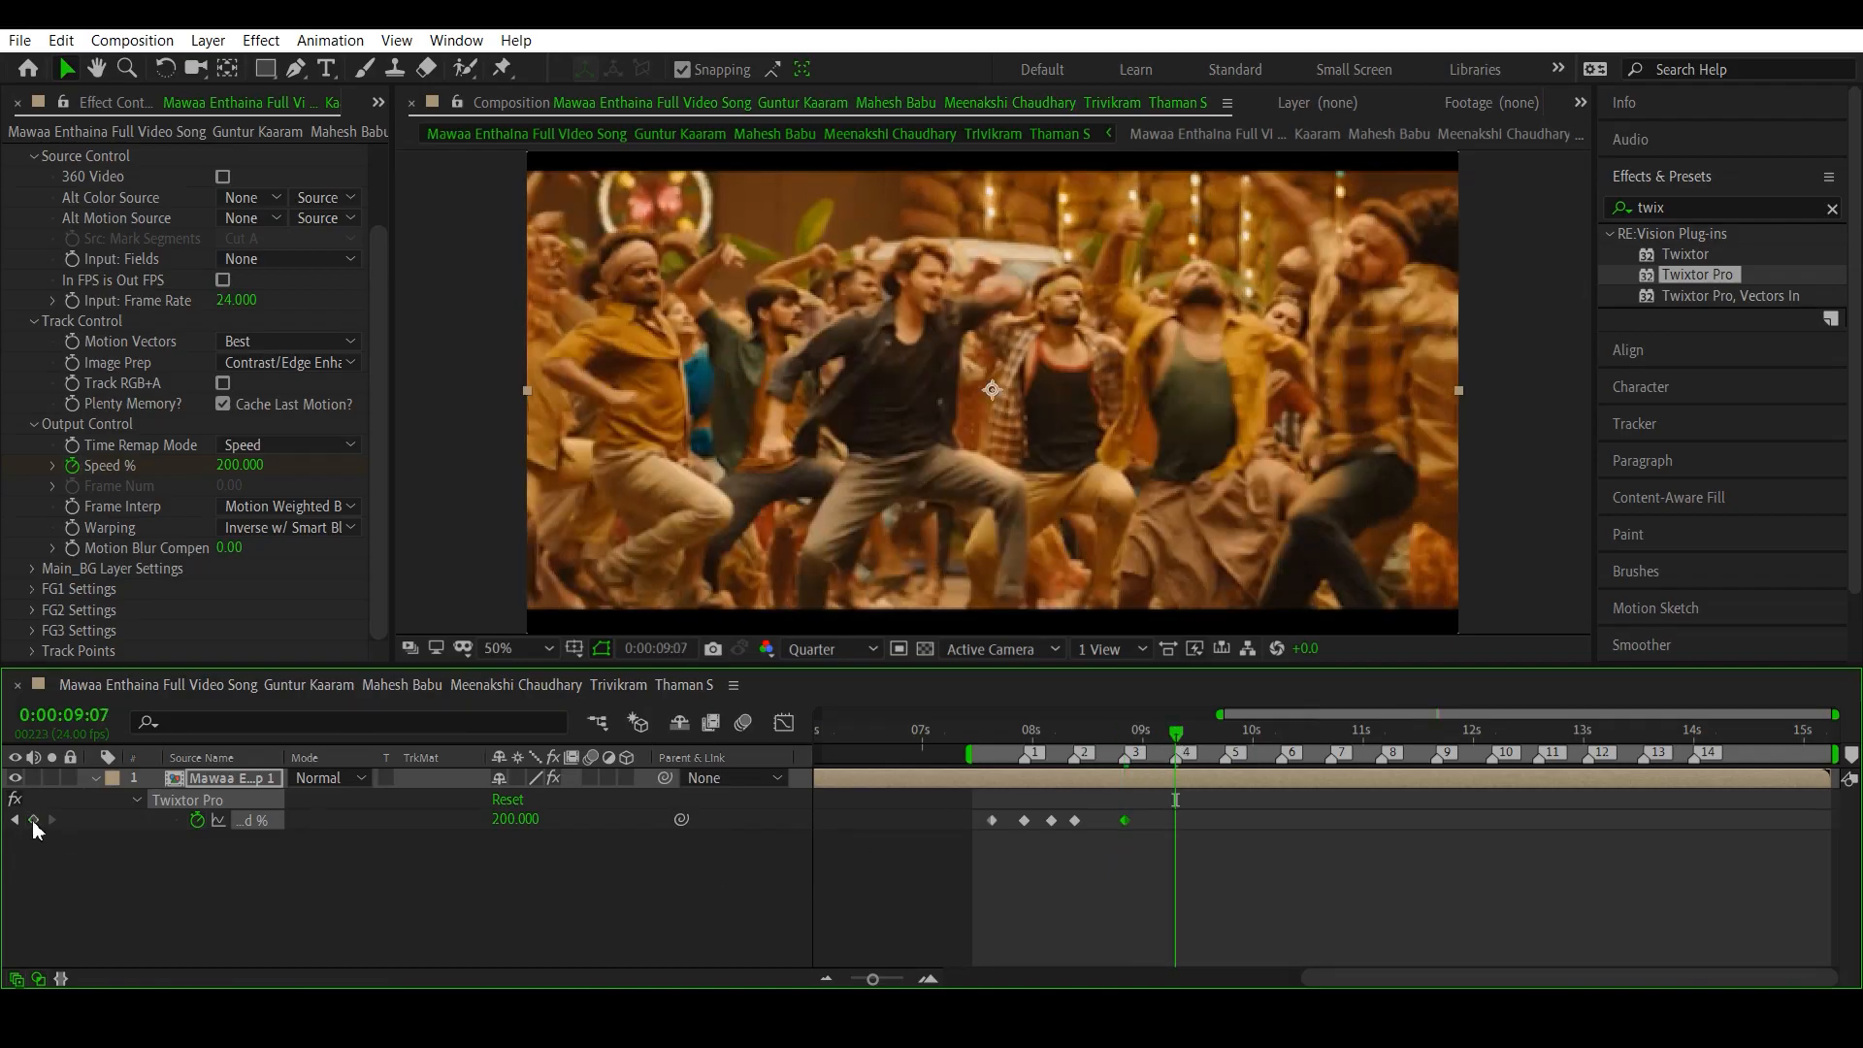
pyautogui.click(34, 821)
pyautogui.click(1225, 736)
pyautogui.click(34, 821)
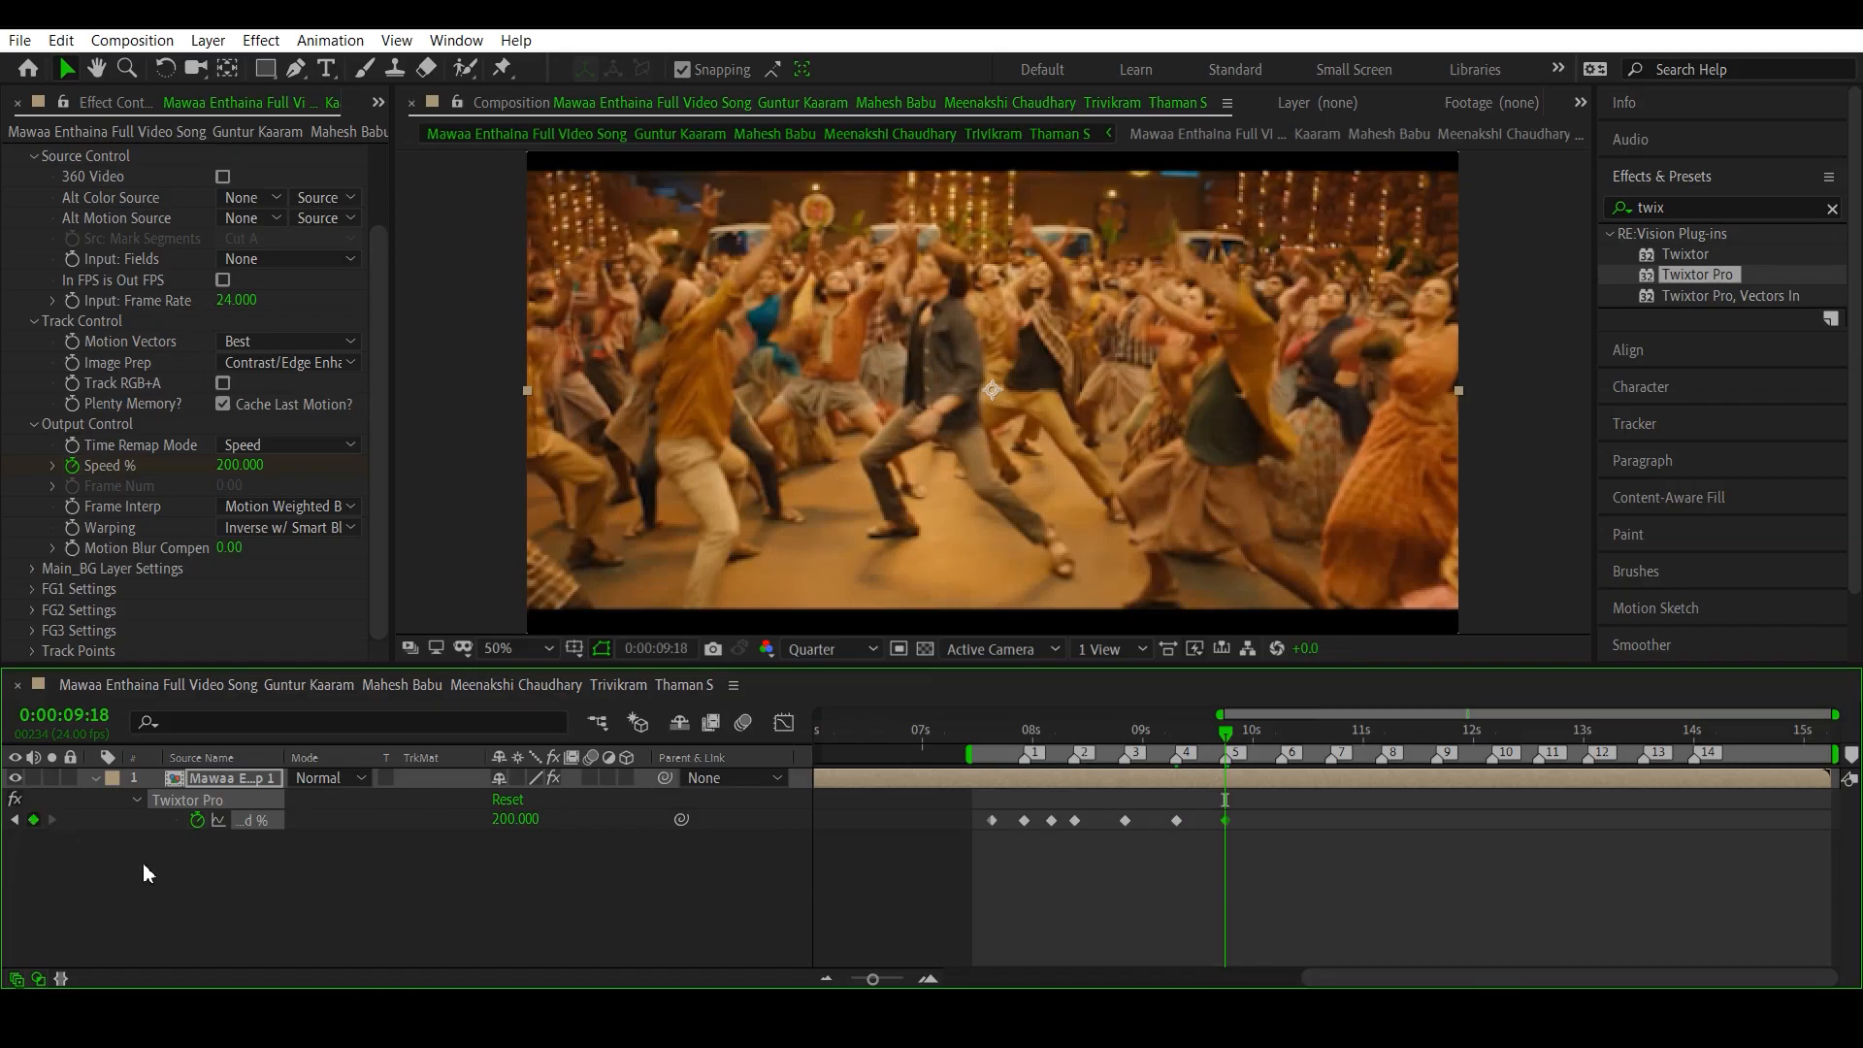
# - Add Speed % keyframes holding 200 at beat markers 6, 7 and 8, at 0:00:10:06, 0:00:10:17 and 0:00:11:04
pyautogui.click(1282, 735)
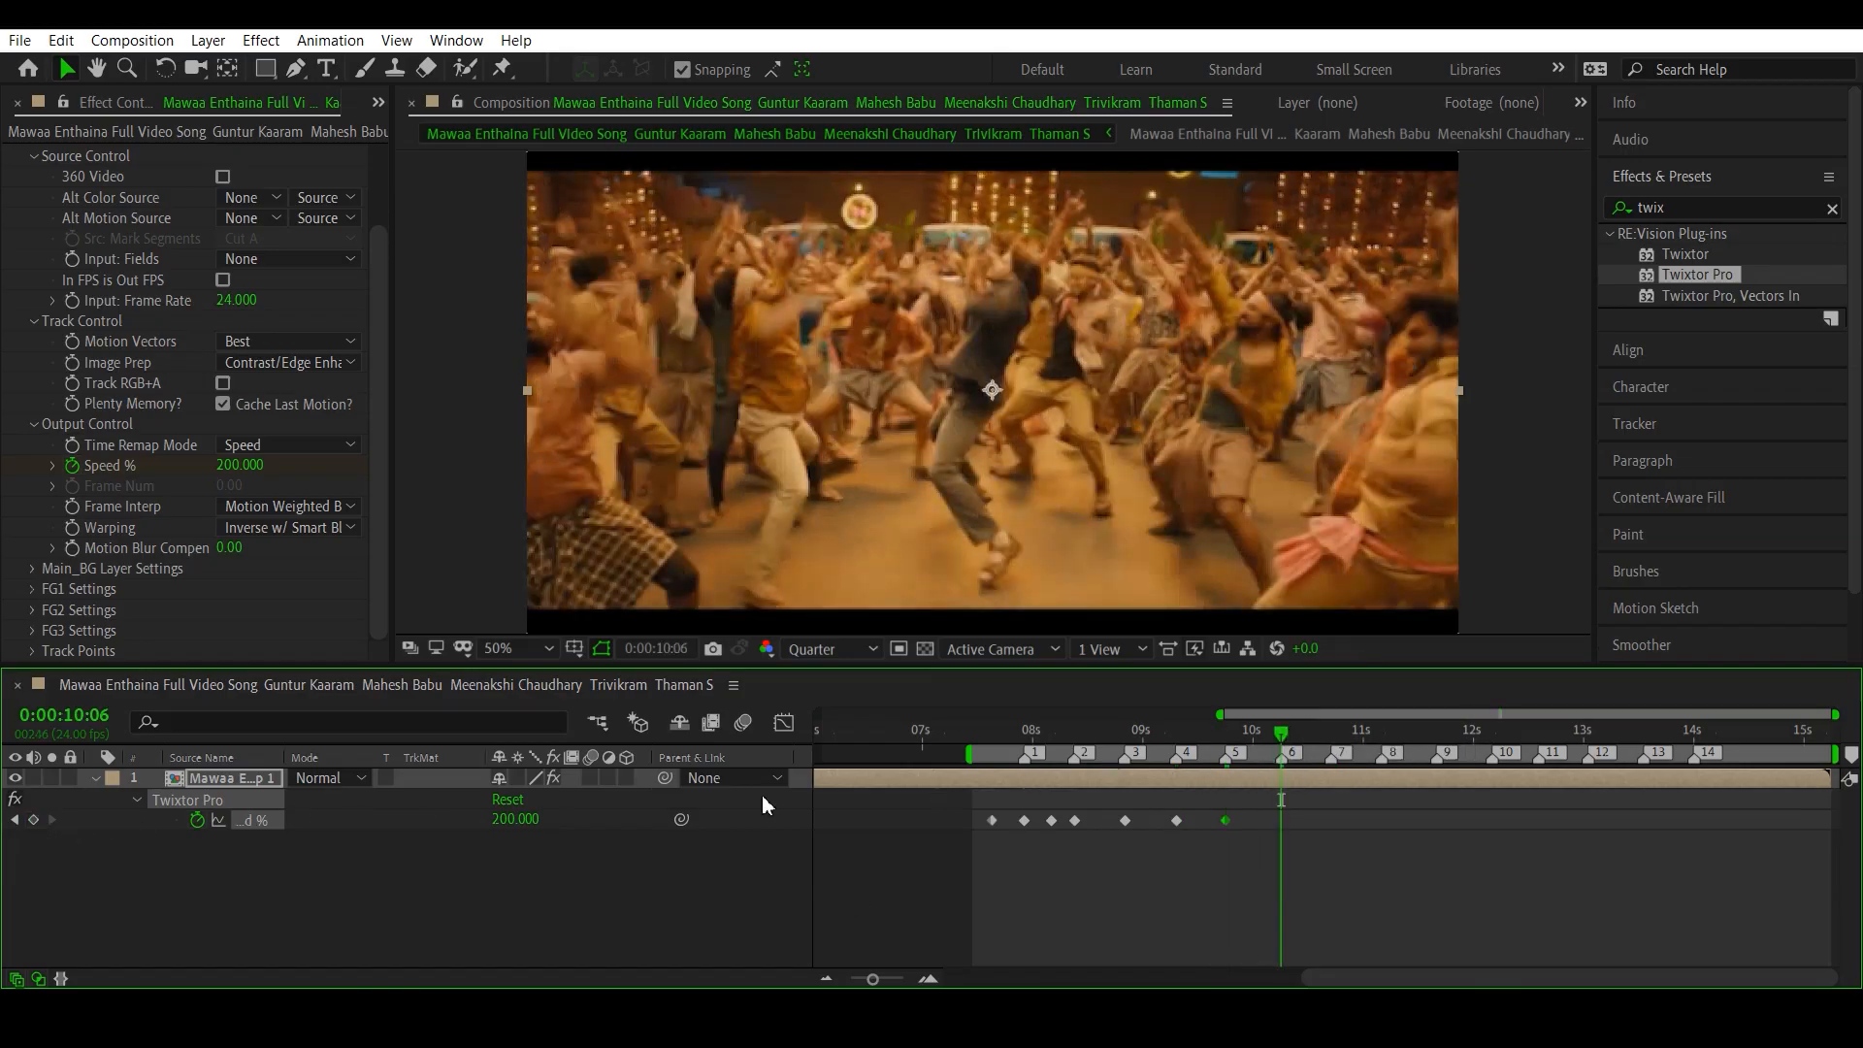
pyautogui.click(34, 821)
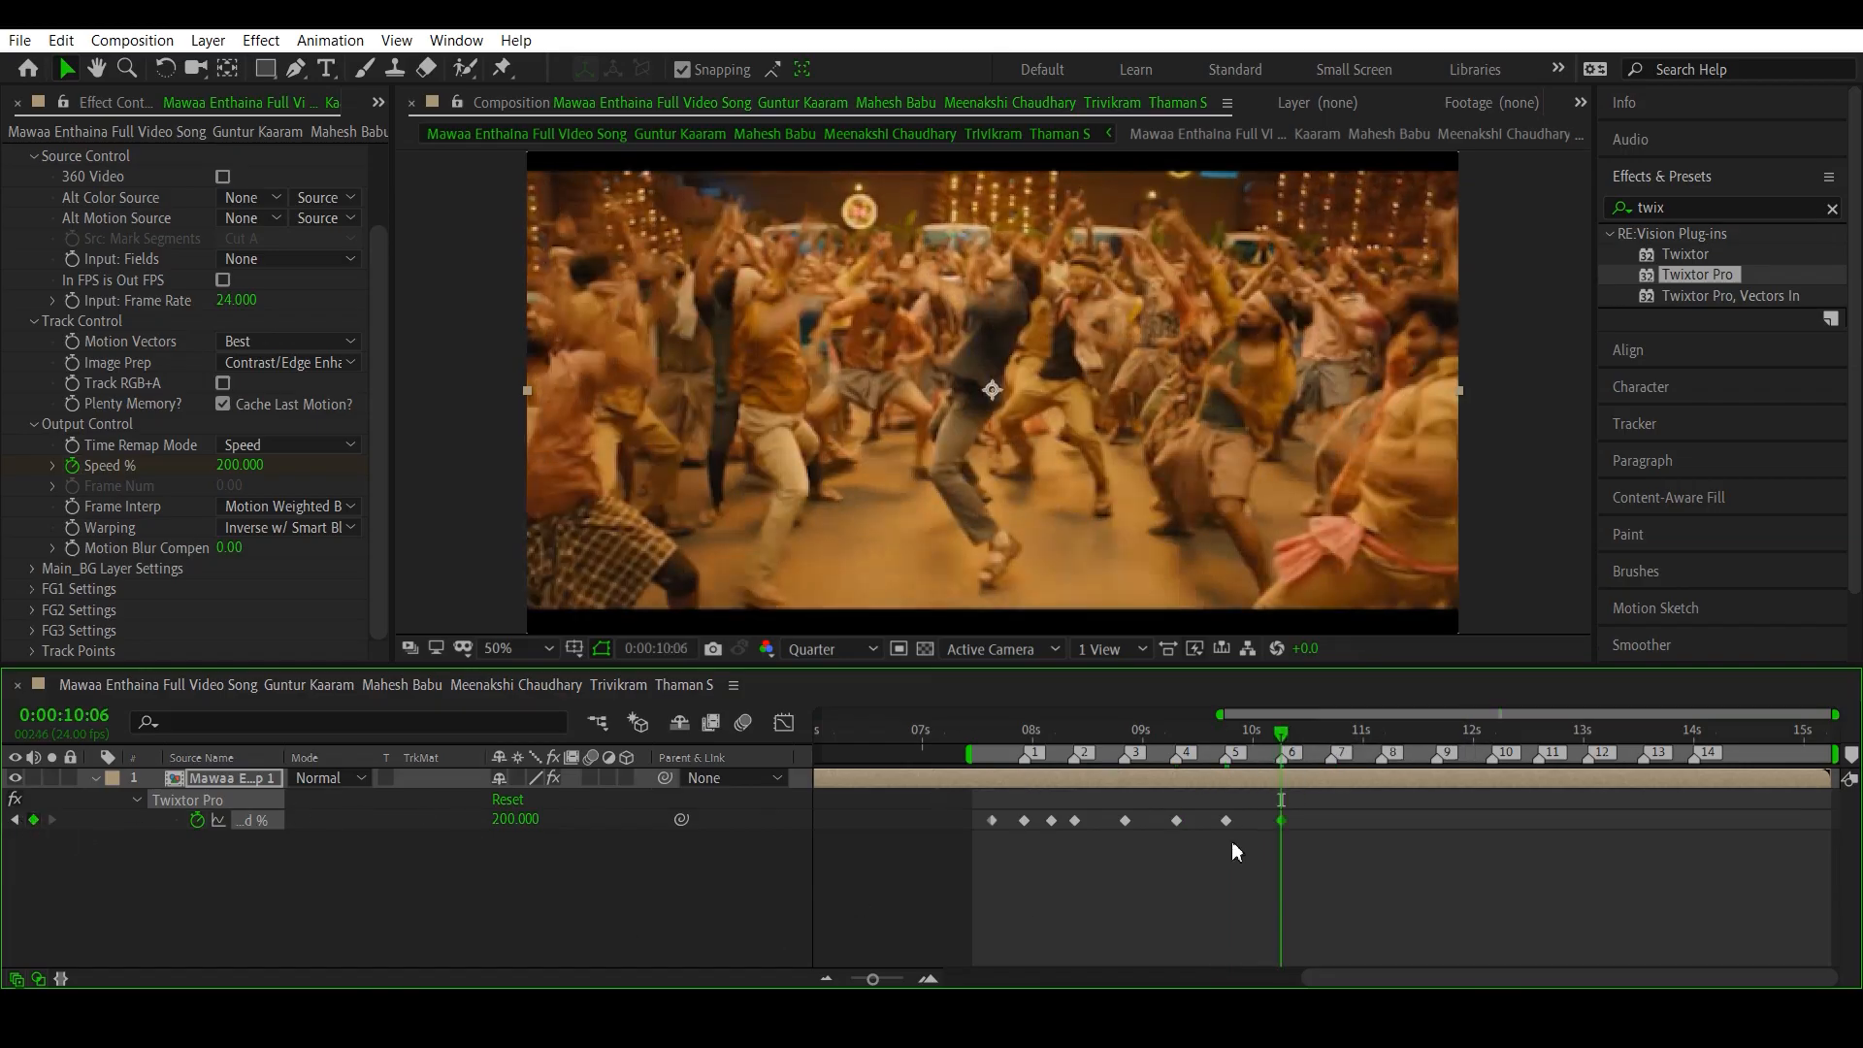
pyautogui.click(1331, 736)
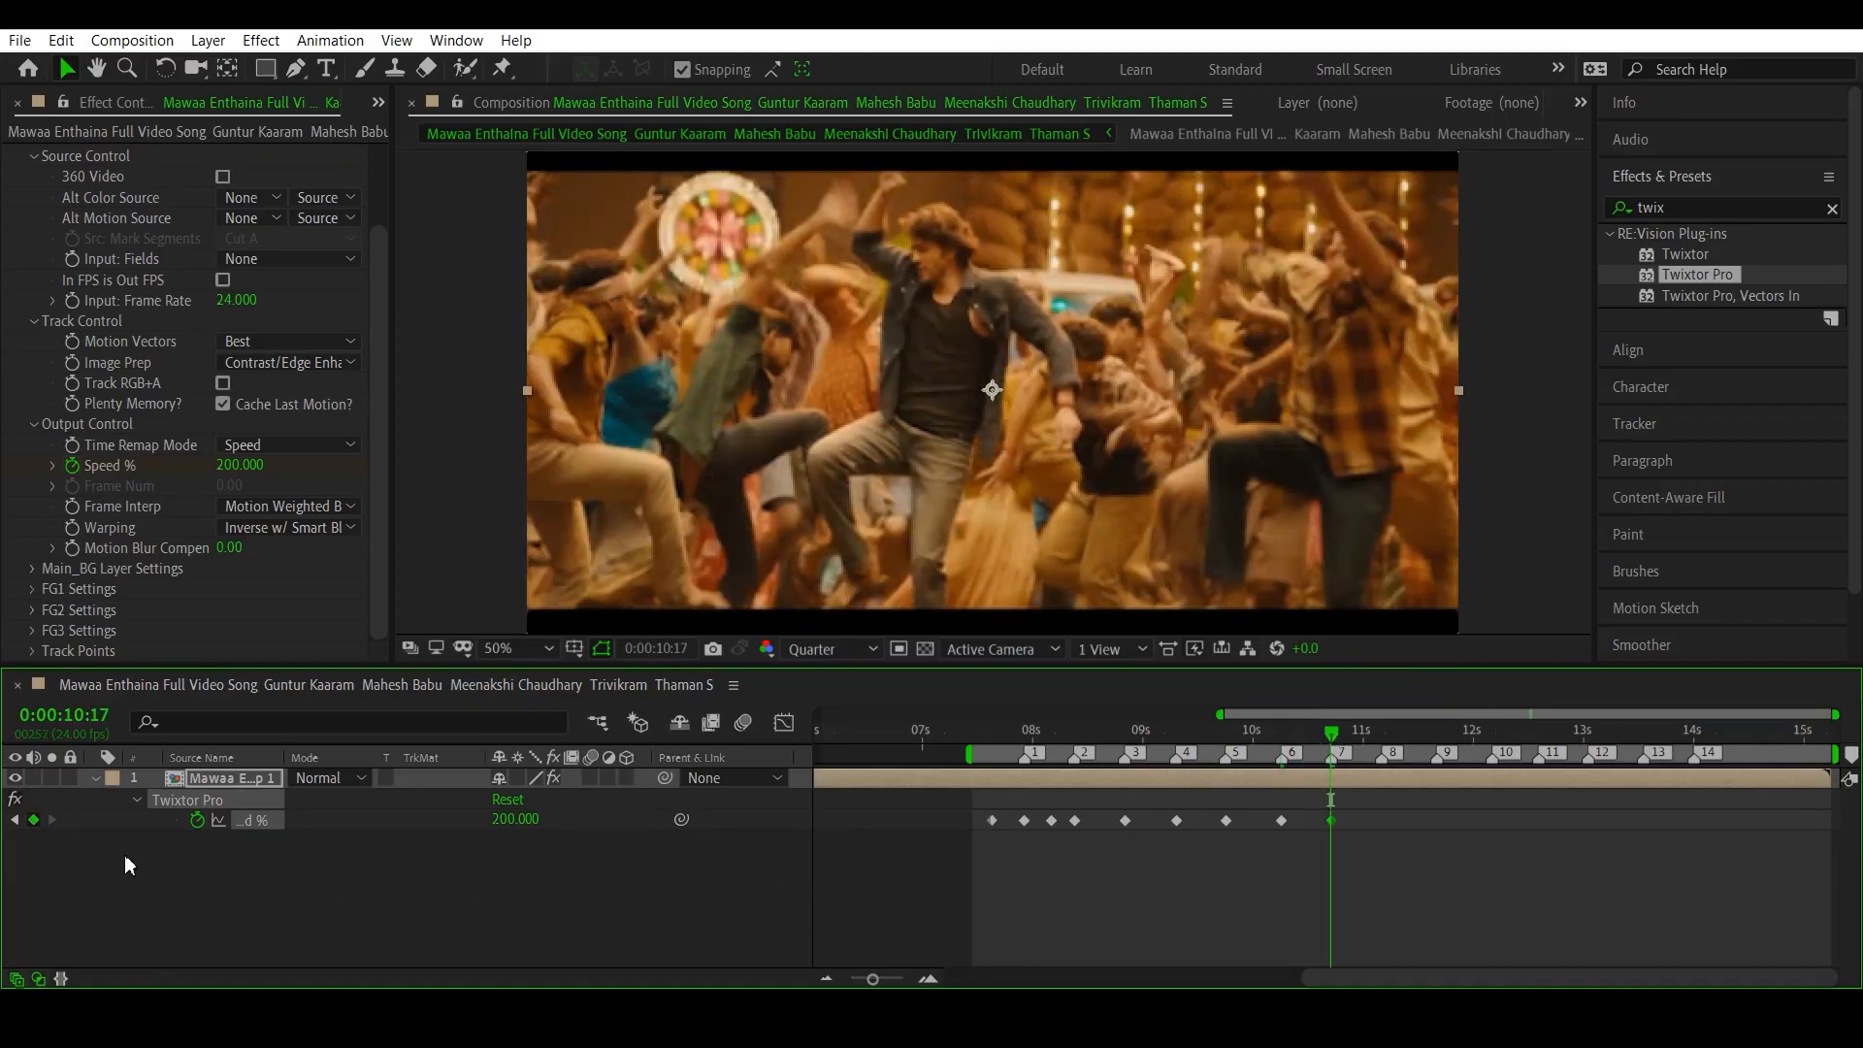
pyautogui.click(1382, 730)
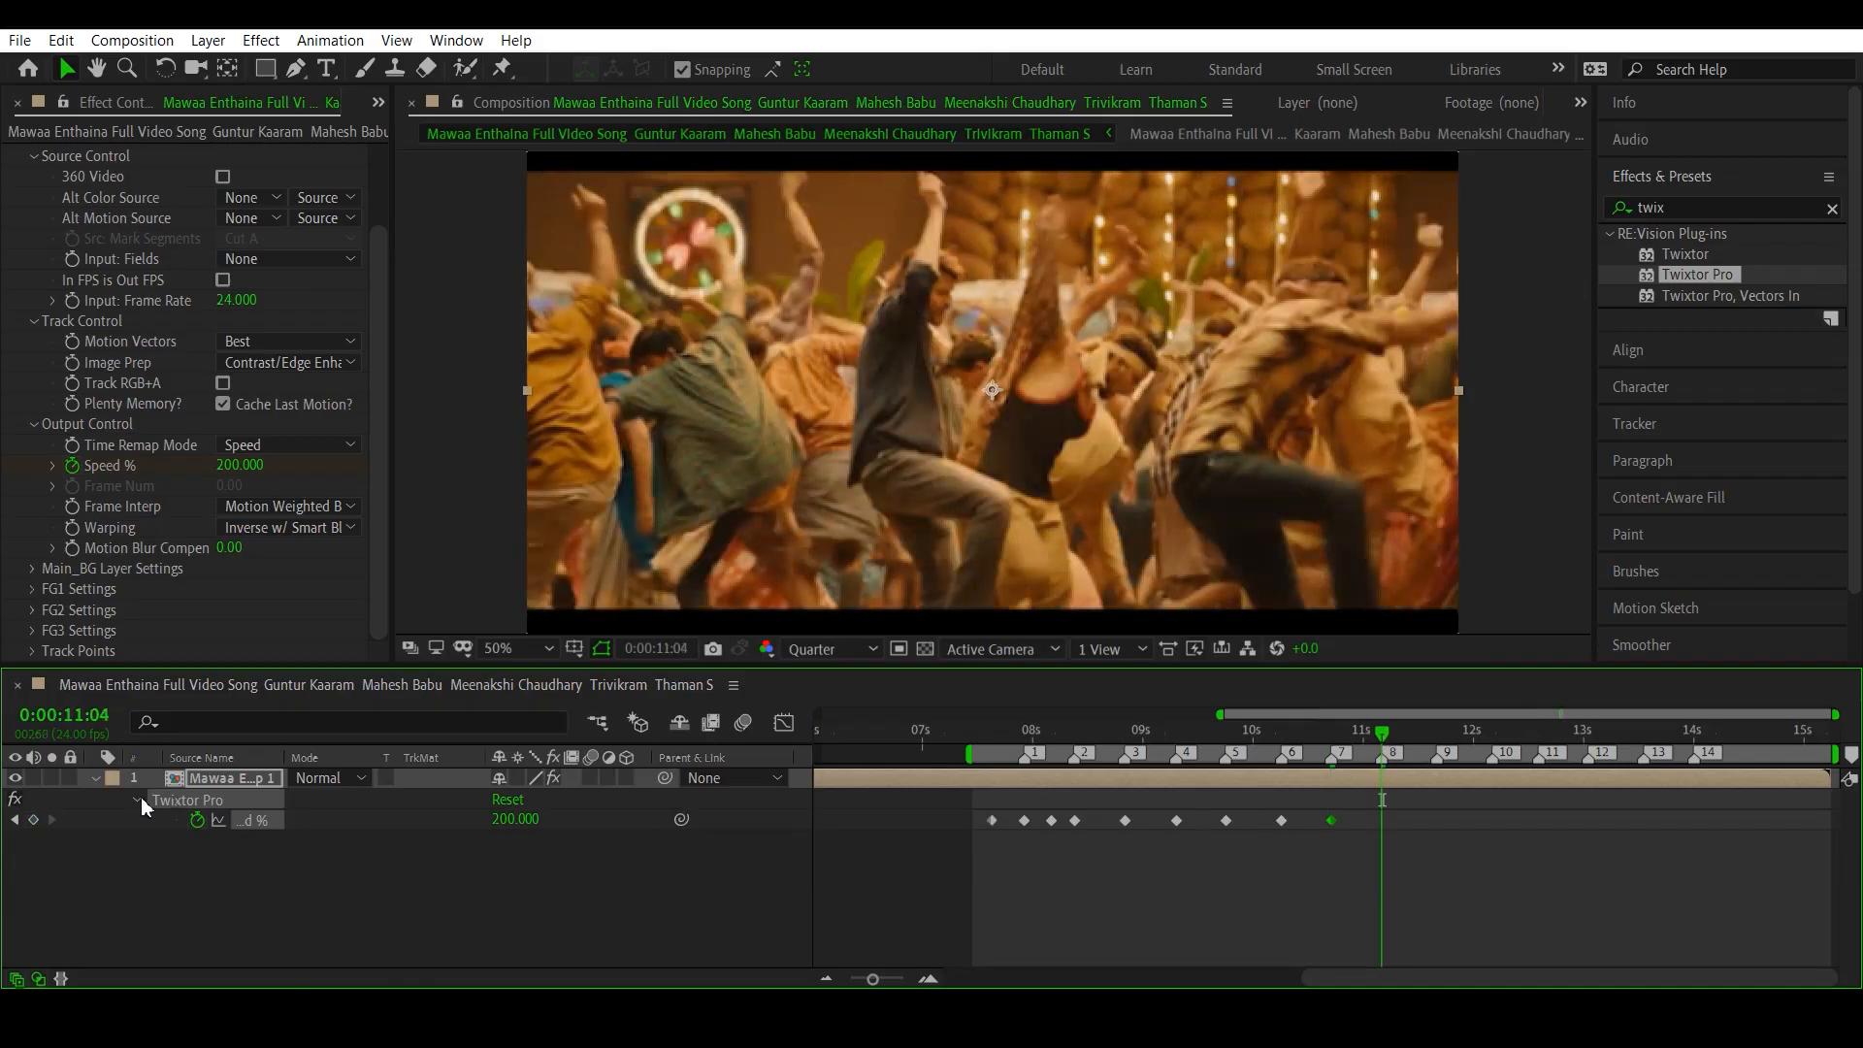
pyautogui.click(34, 821)
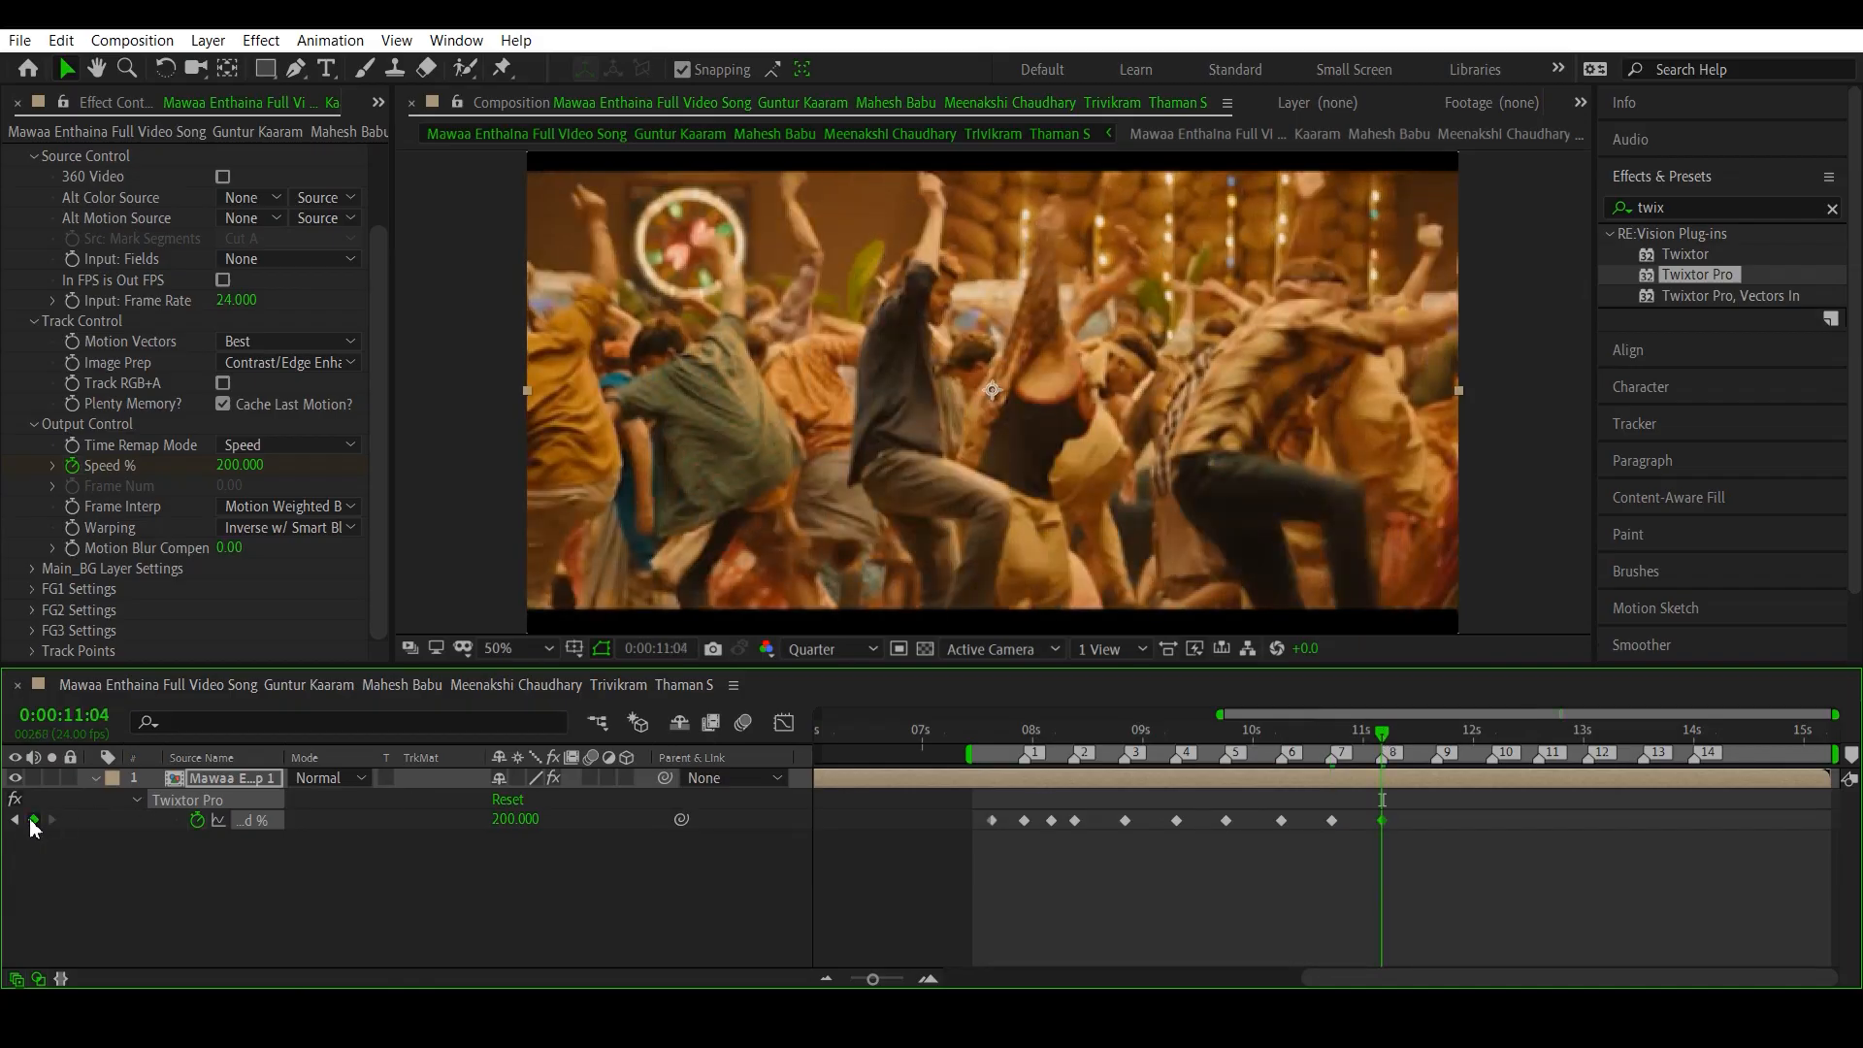
# - Add Speed % keyframes holding 200 at beat markers 9, 10 and 11, at 0:00:11:16, 0:00:12:04 and 0:00:12:15
pyautogui.click(1435, 737)
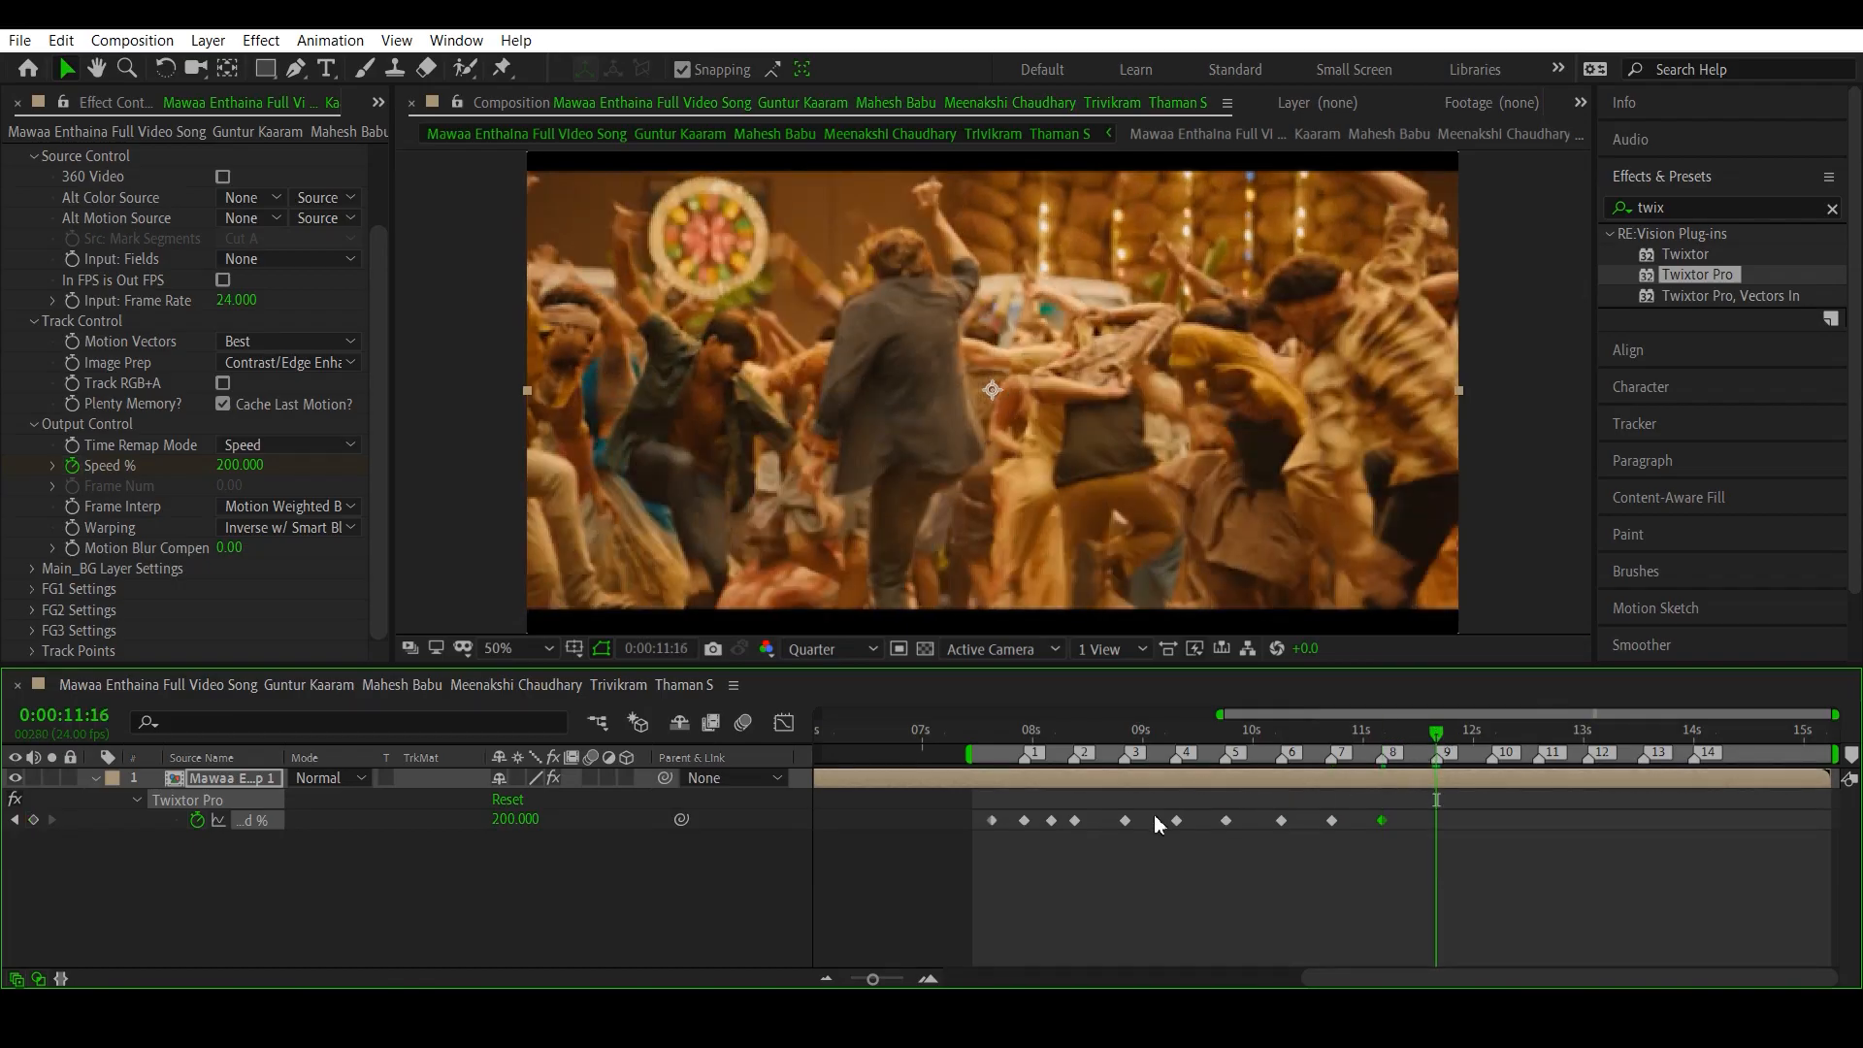
pyautogui.click(34, 821)
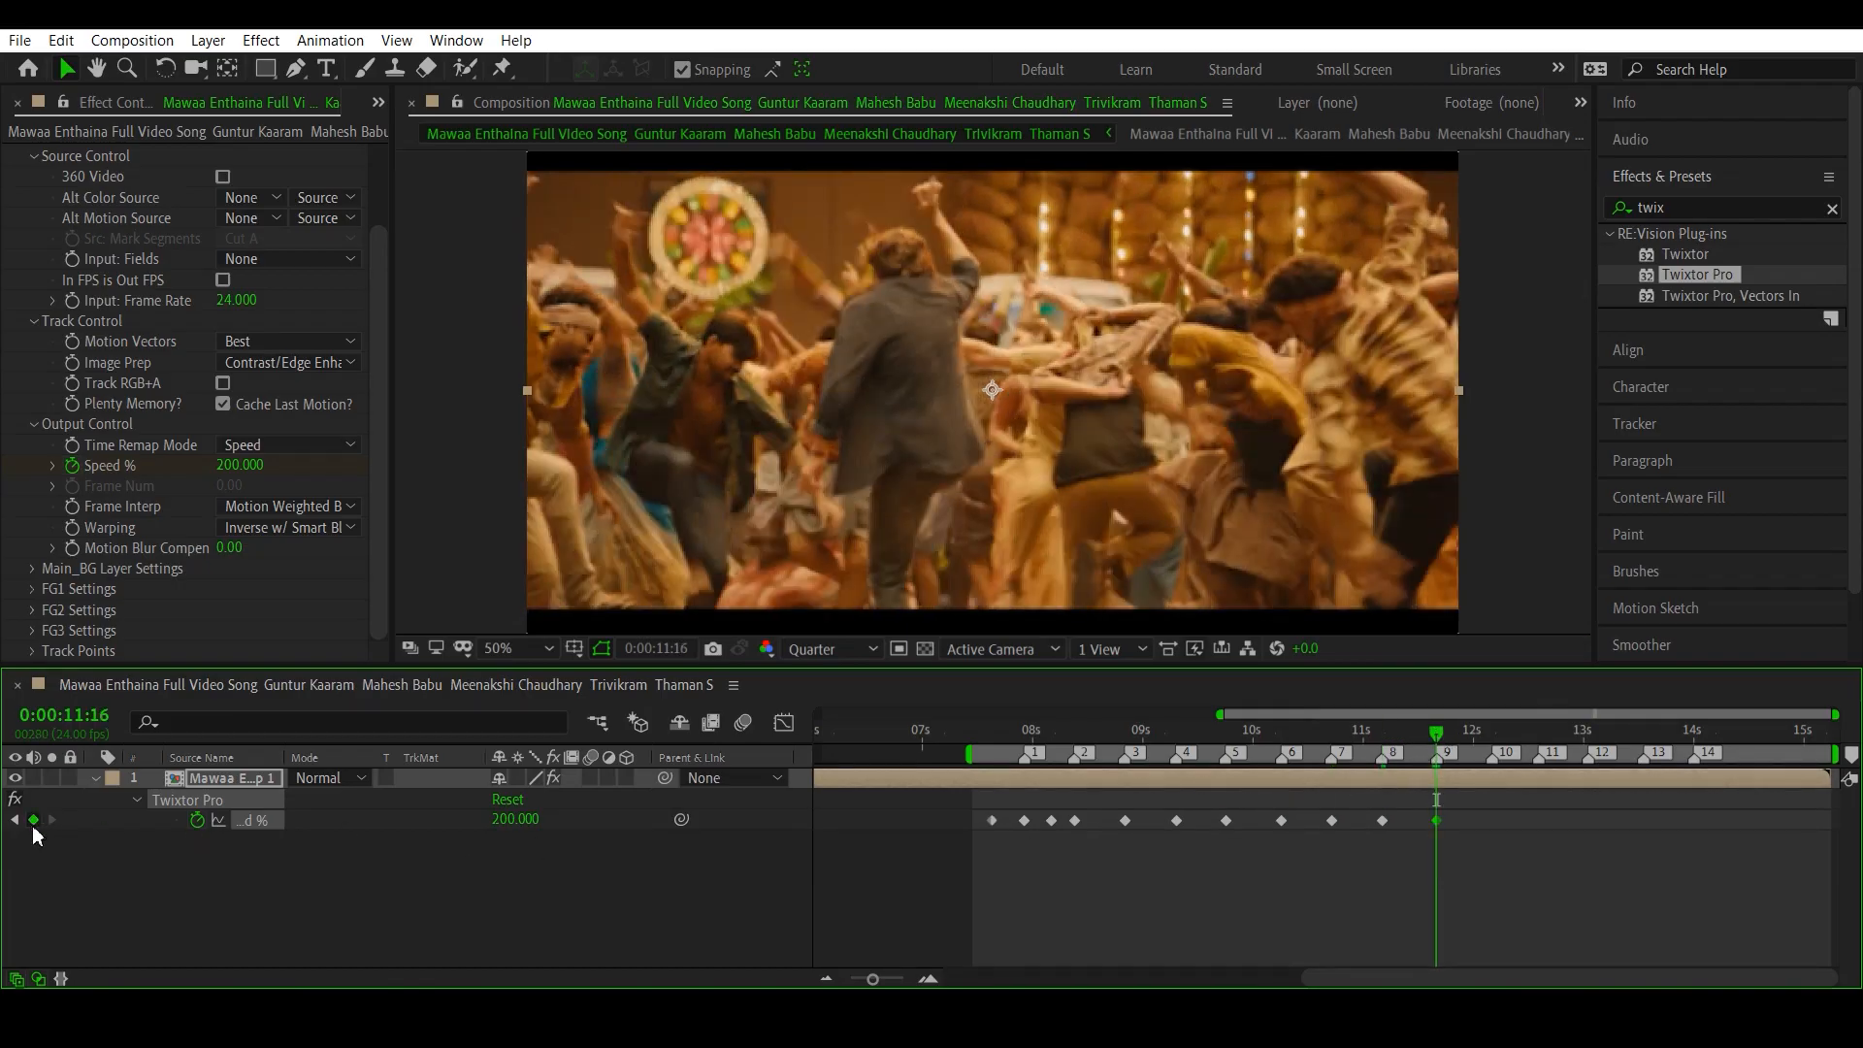
pyautogui.click(1489, 729)
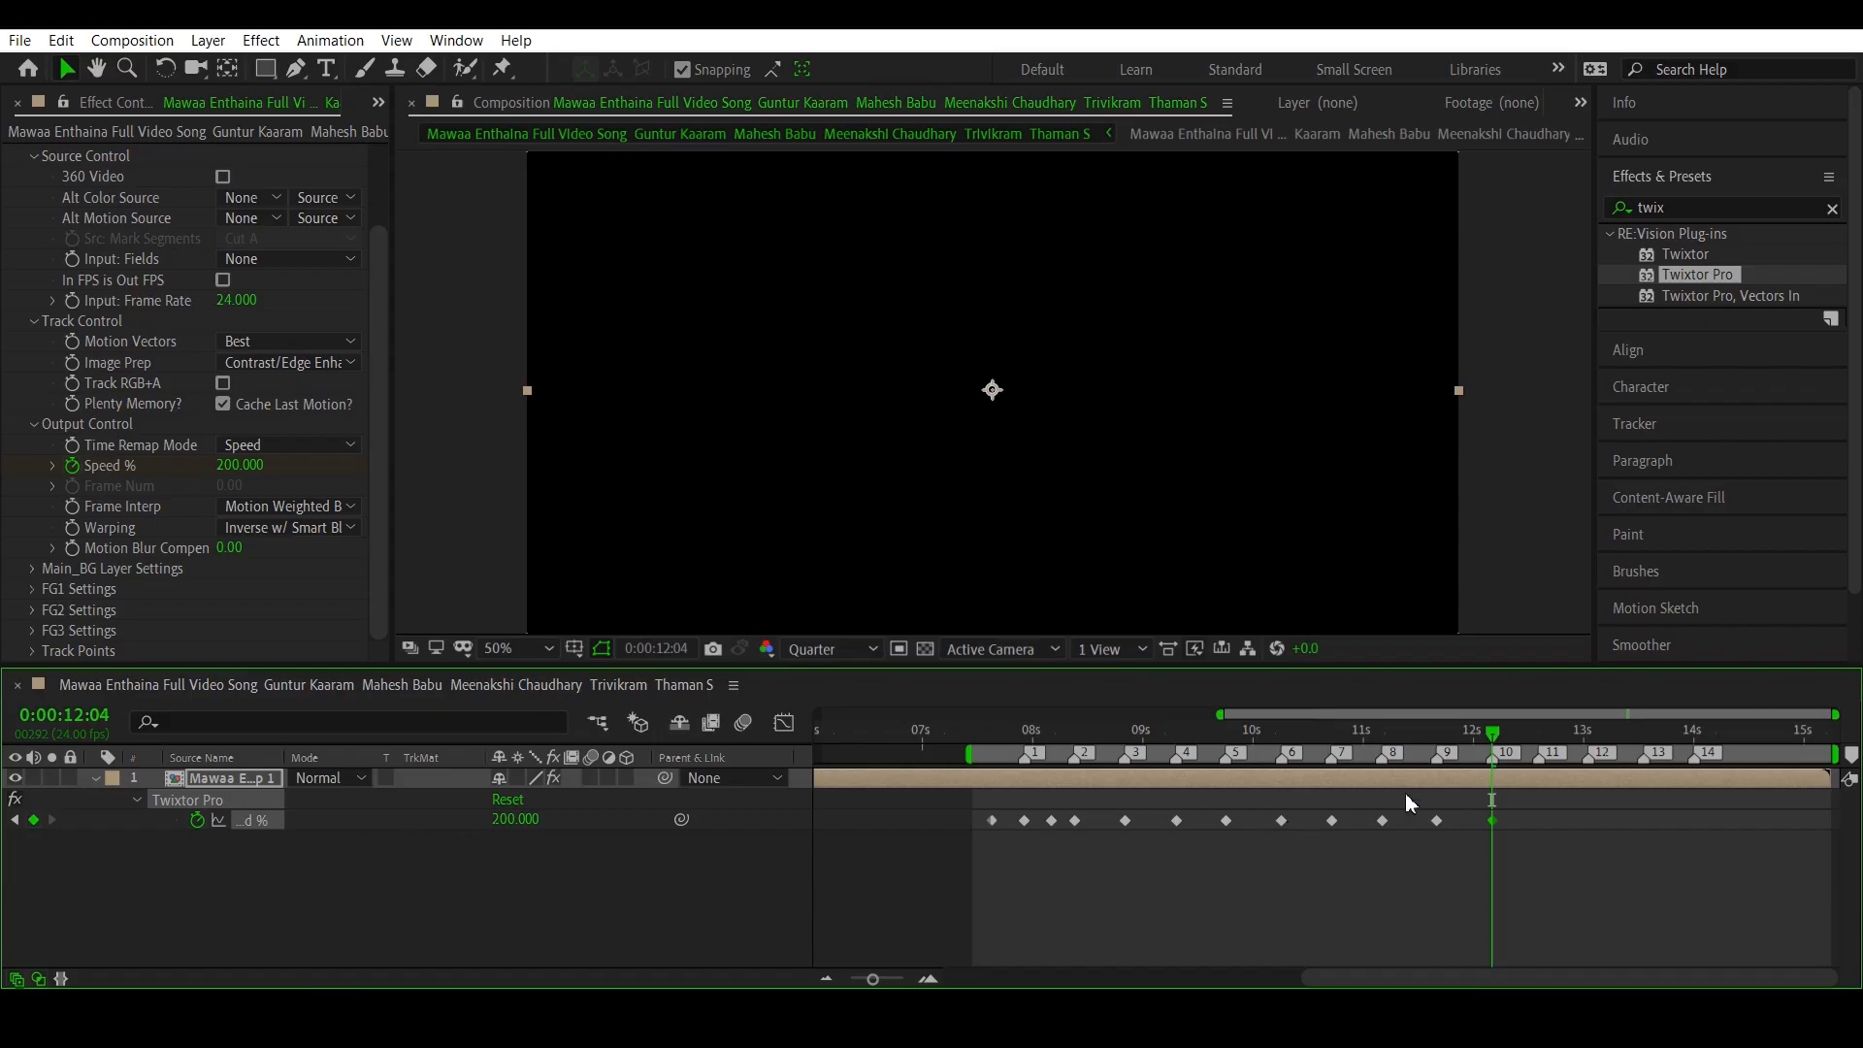
pyautogui.click(1543, 732)
pyautogui.moveTo(1545, 736); pyautogui.dragTo(1544, 736)
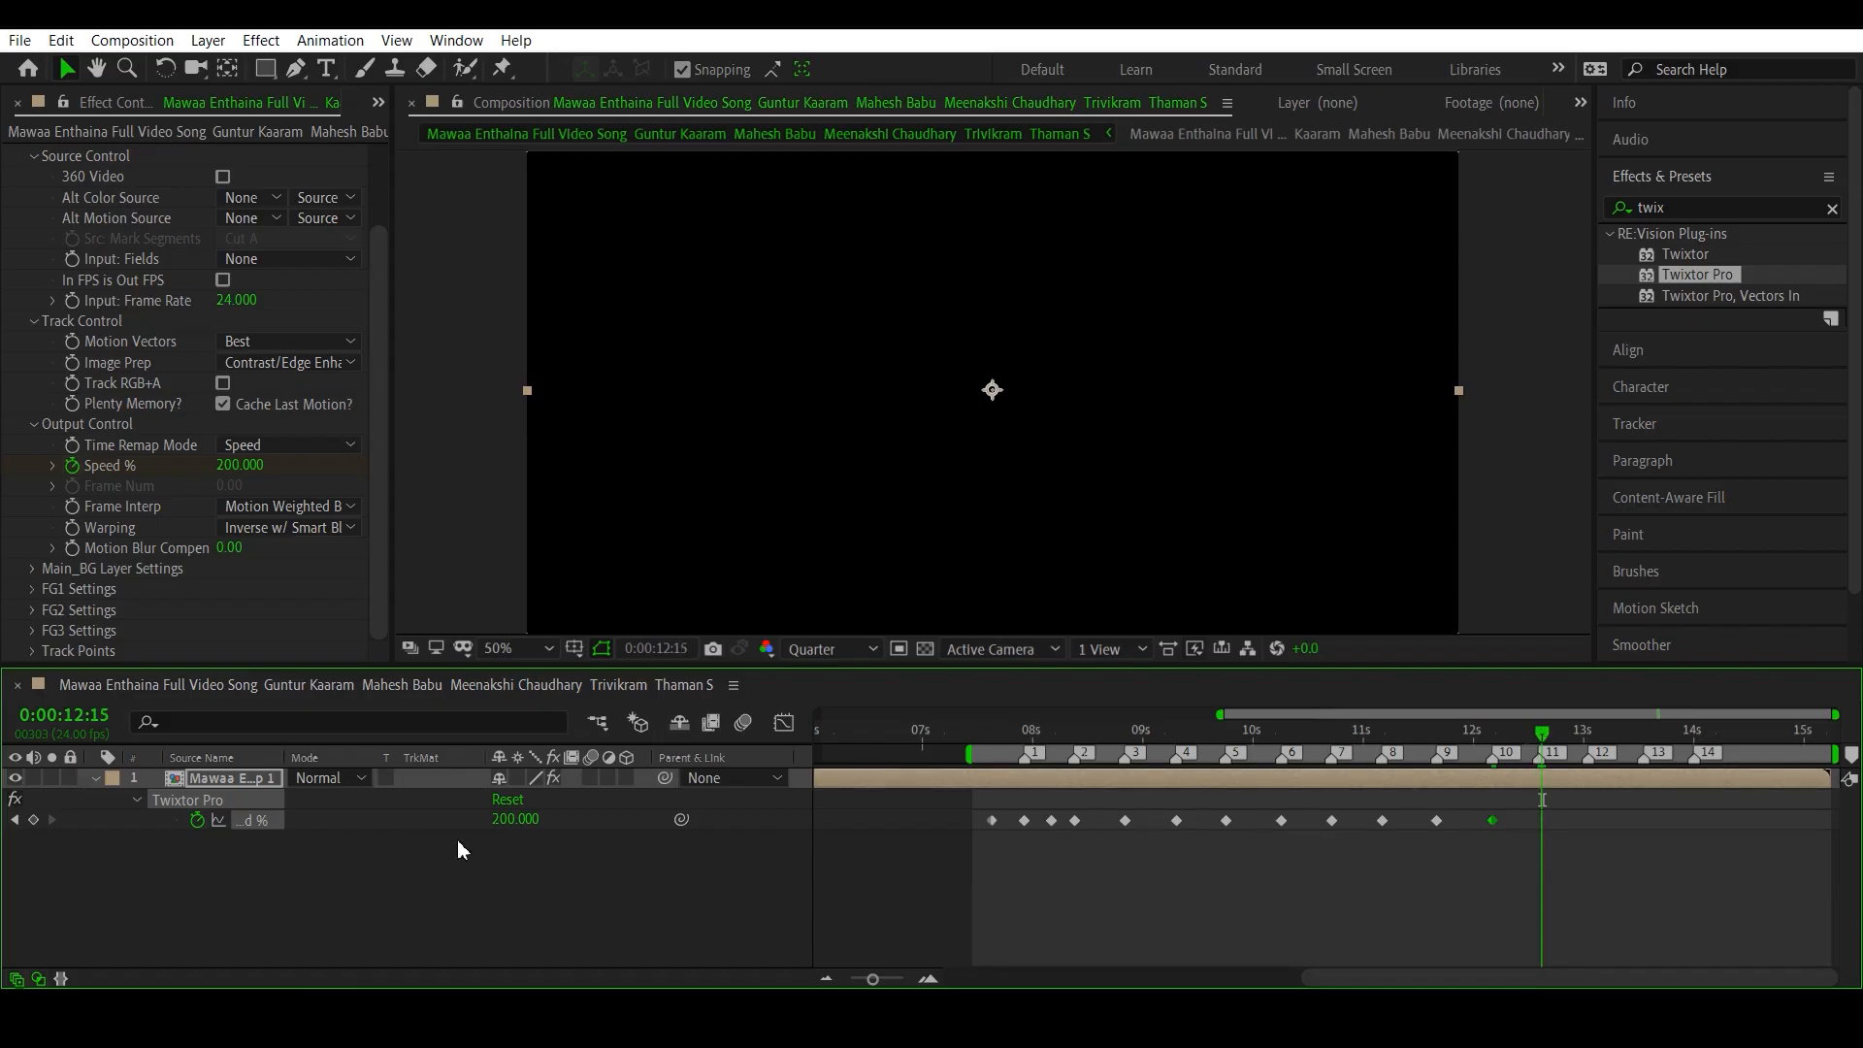
pyautogui.click(33, 820)
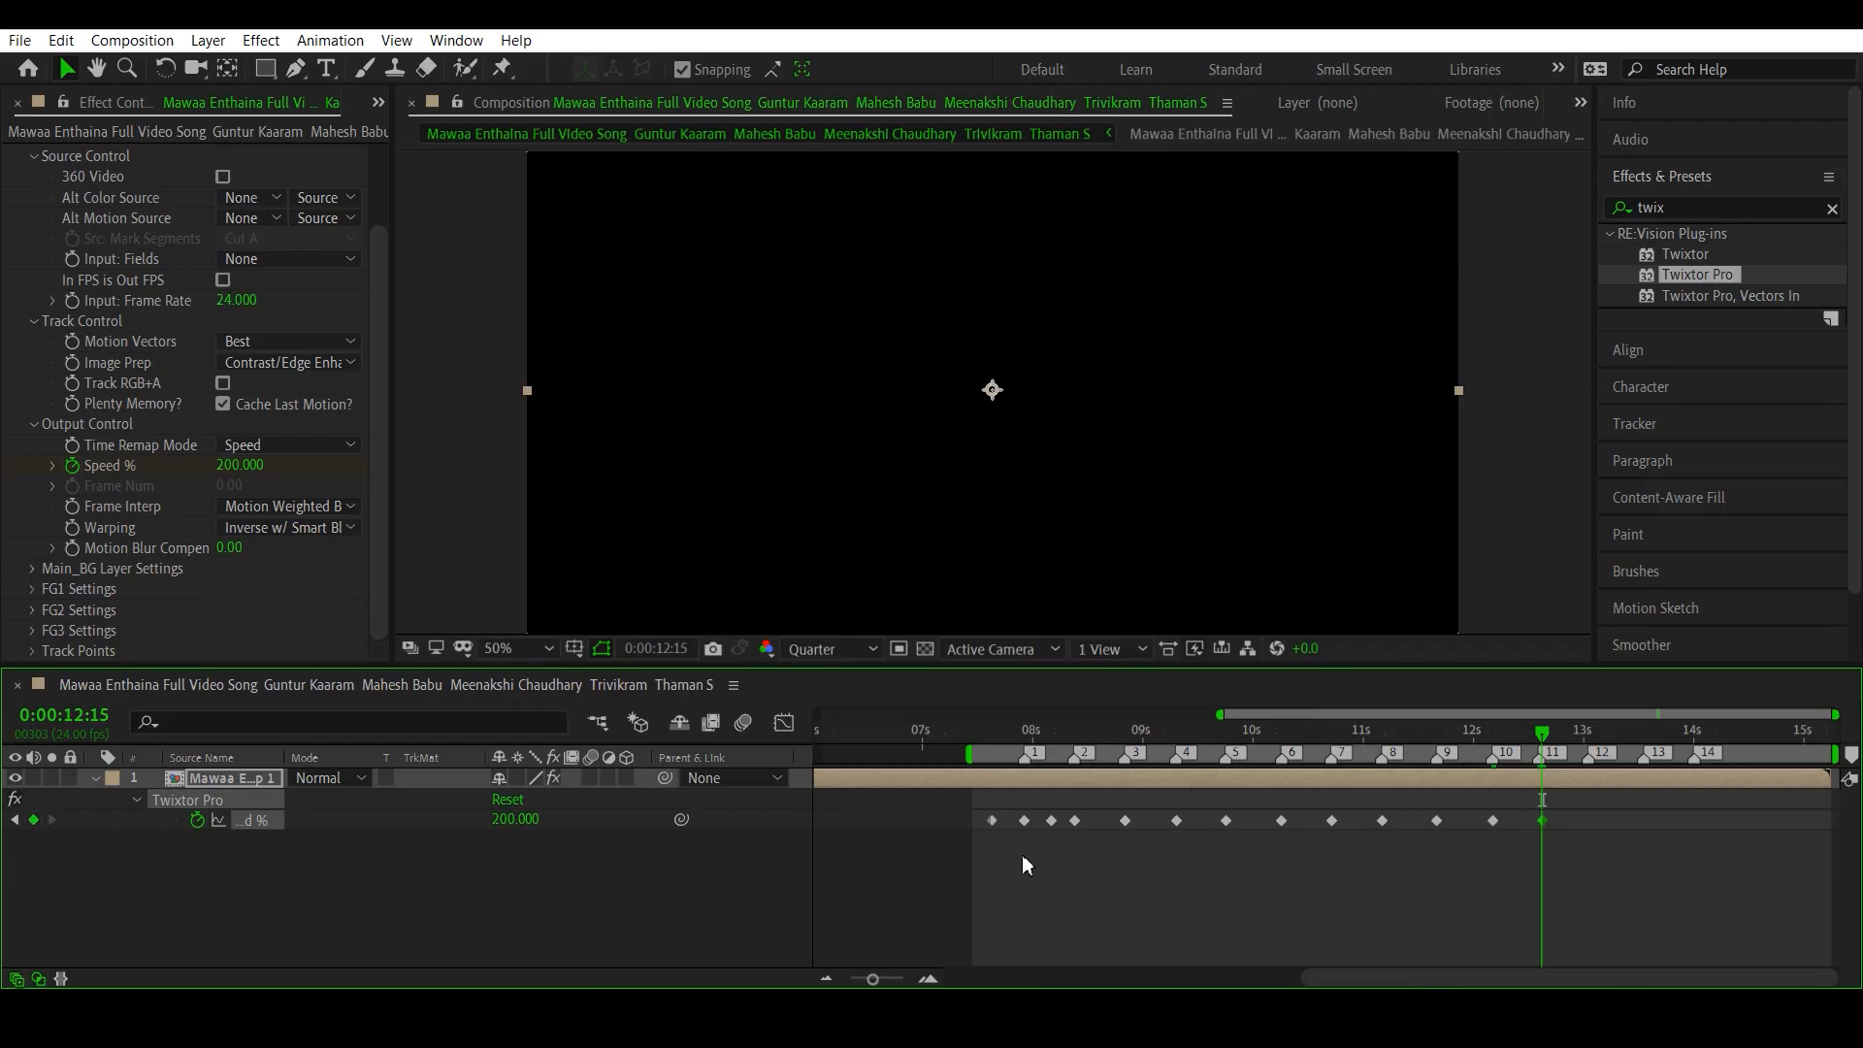
# - Add Speed % keyframes holding 200 at beat markers 12, 13 and 14, at 0:00:13:01, 0:00:13:13 and 0:00:14:00
pyautogui.click(1588, 729)
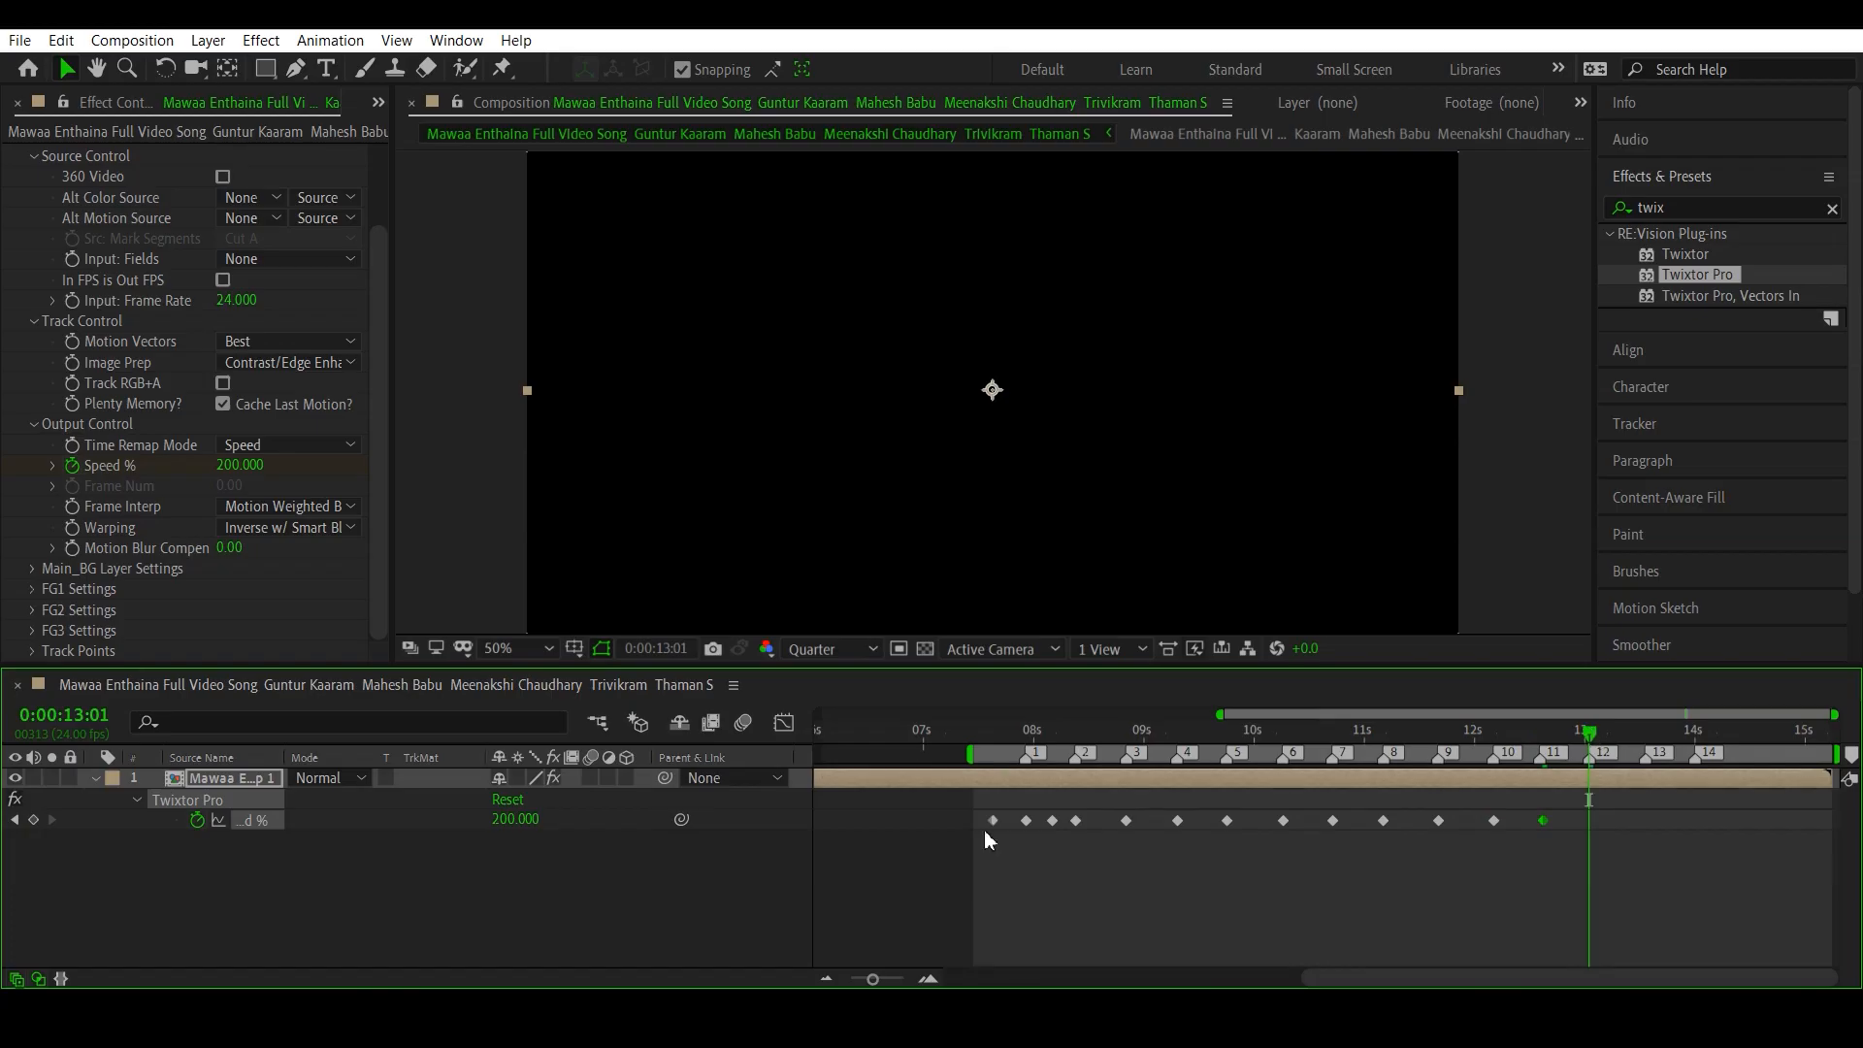
pyautogui.click(33, 821)
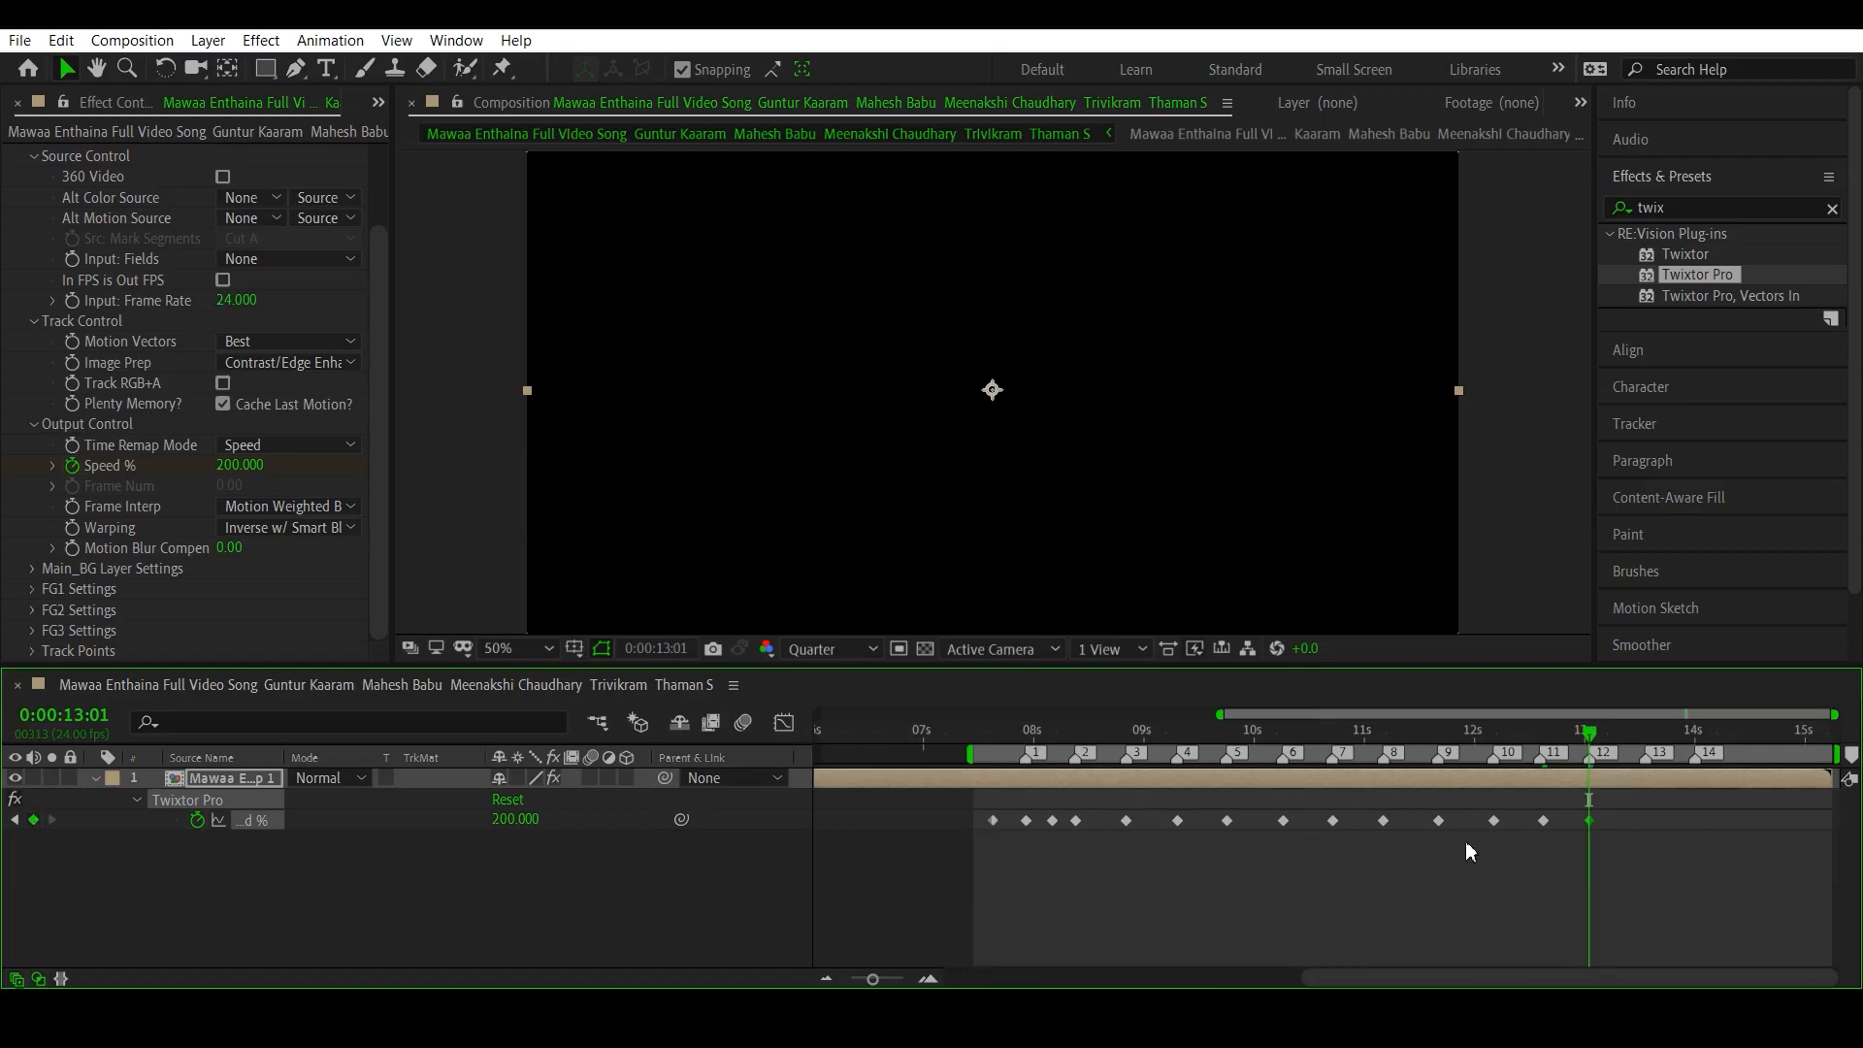
pyautogui.click(1646, 730)
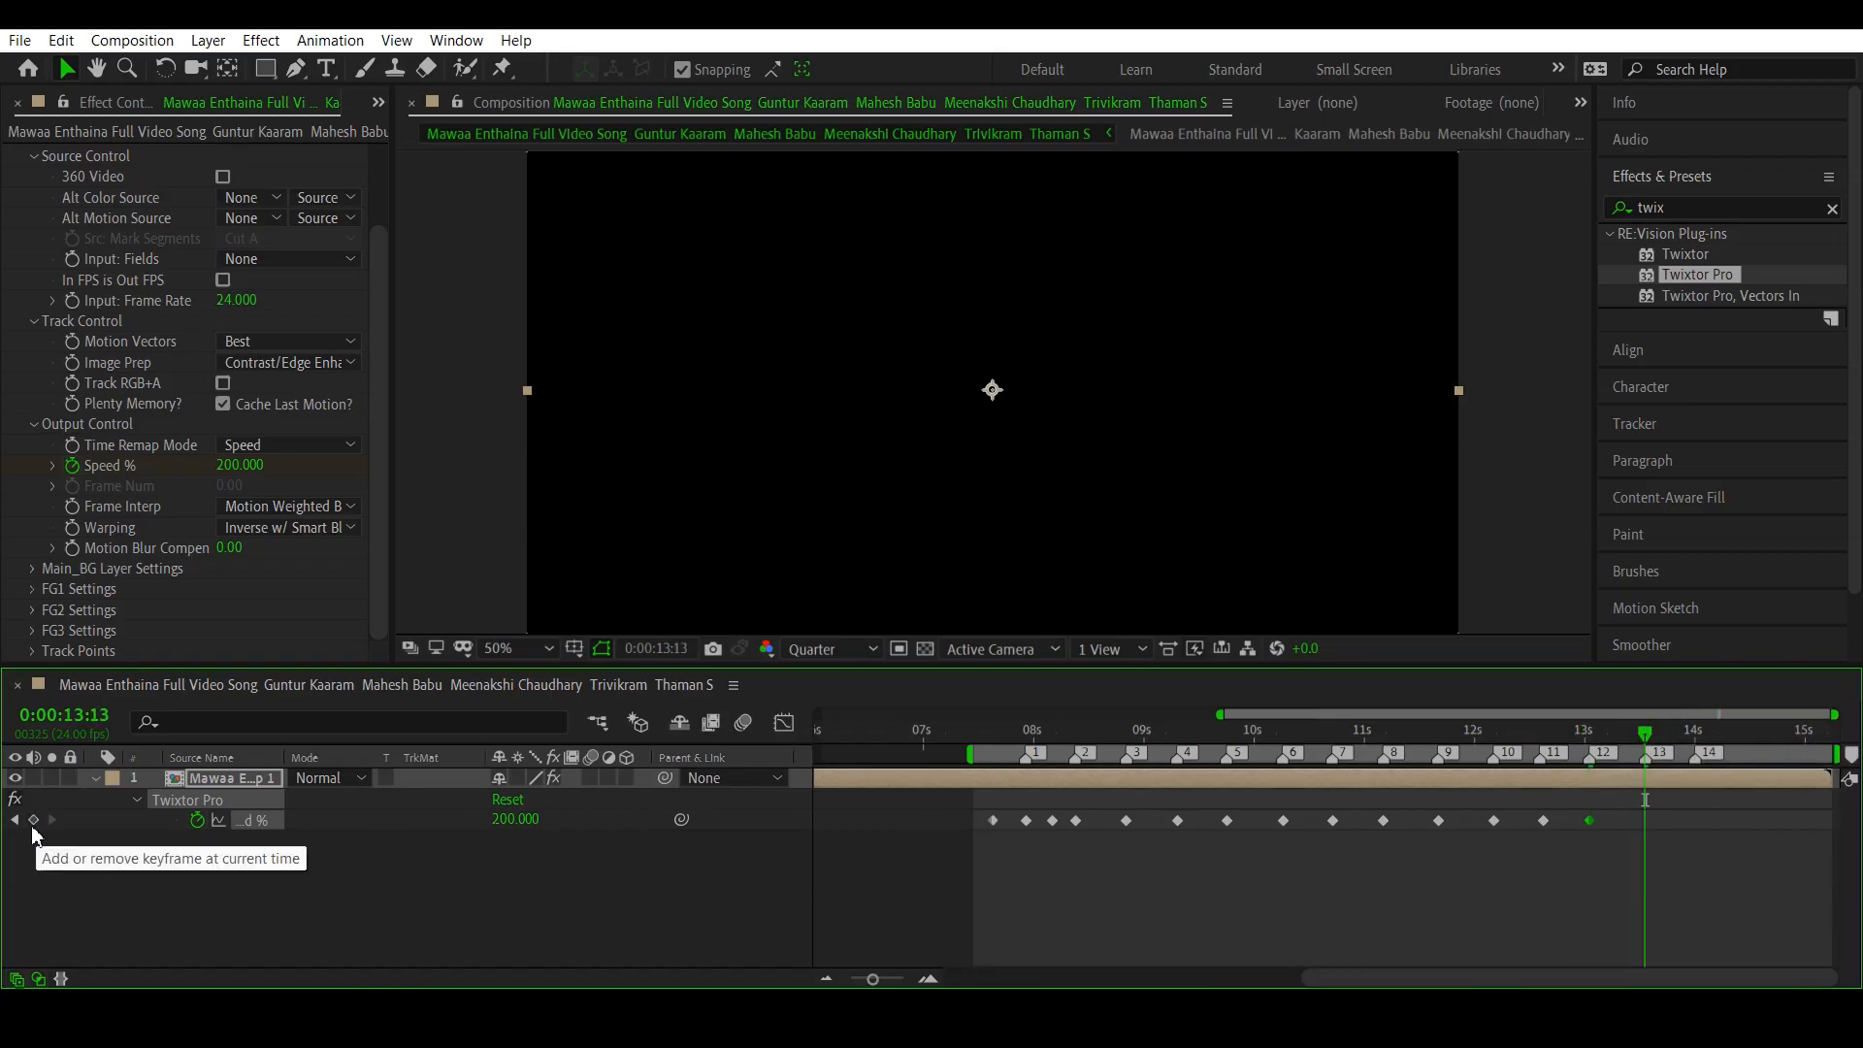
pyautogui.click(33, 821)
pyautogui.click(1693, 732)
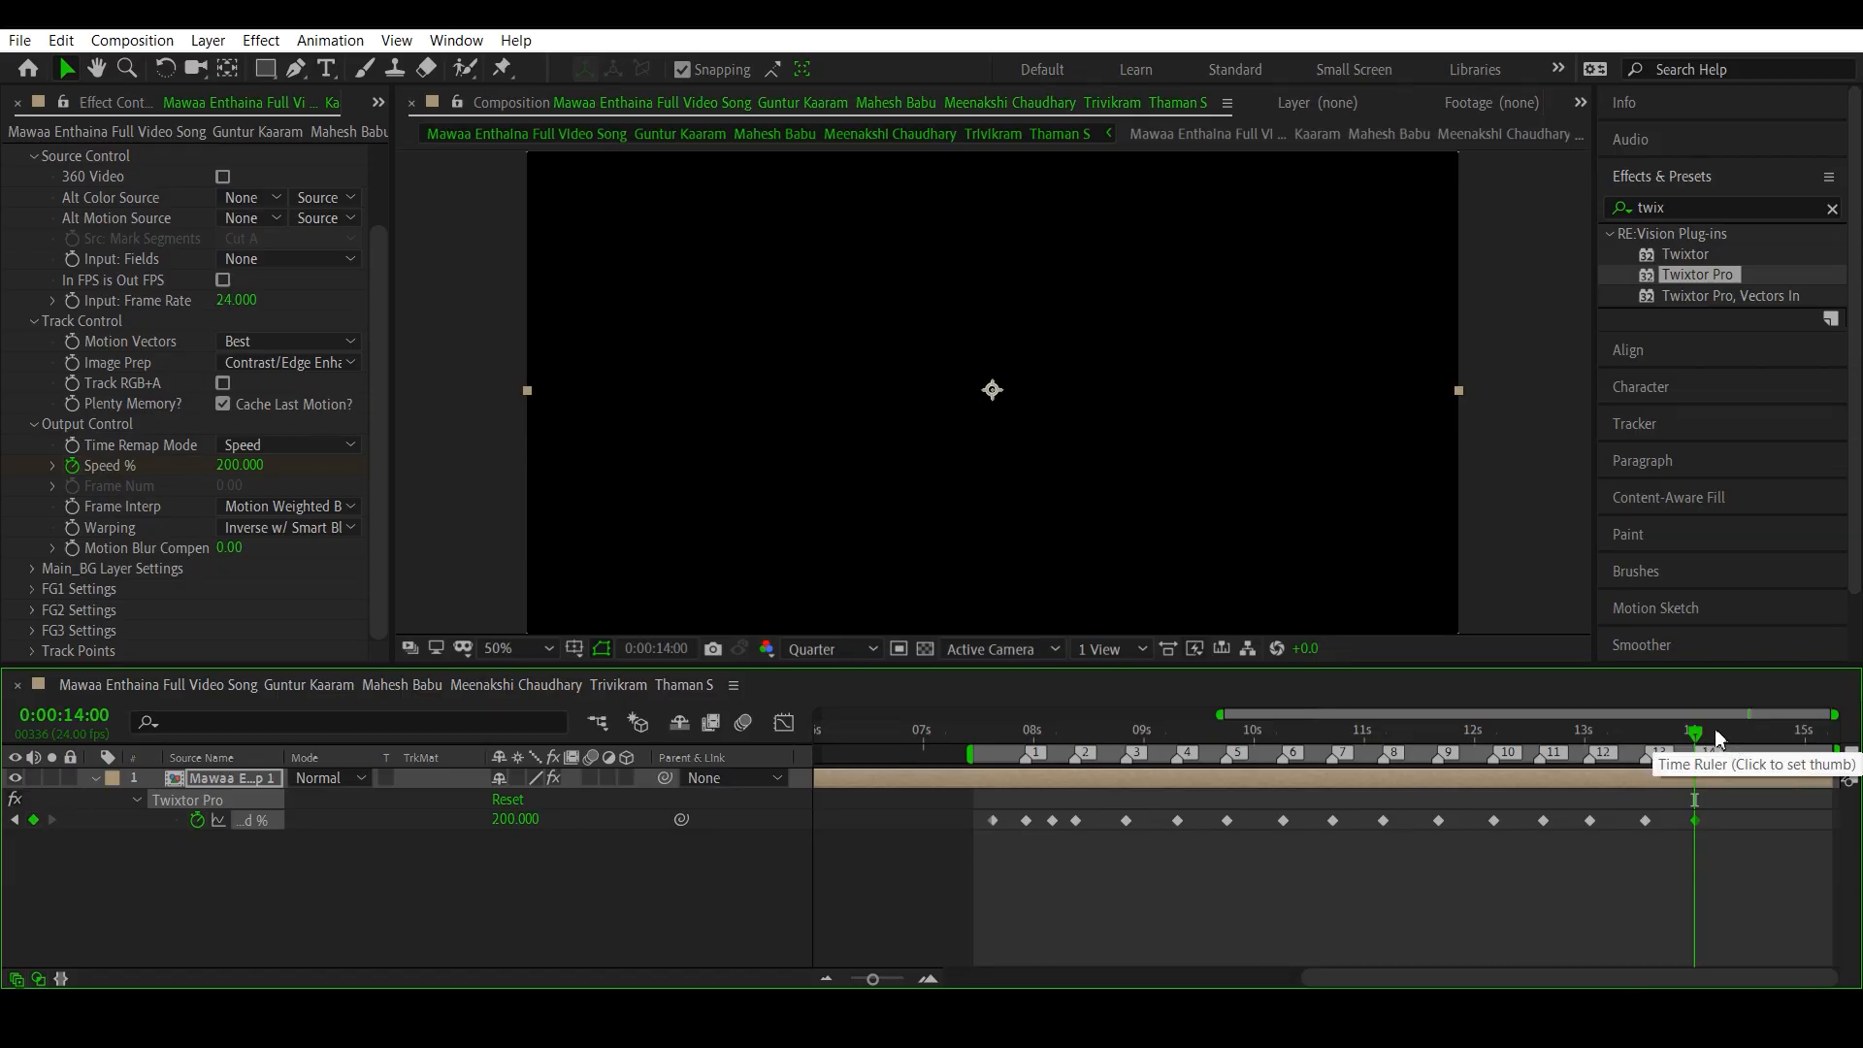
# - Add a Speed % keyframe of 20 between beat markers 2 and 3, at 0:00:08:15
pyautogui.click(1574, 732)
pyautogui.moveTo(1546, 771); pyautogui.dragTo(1106, 826)
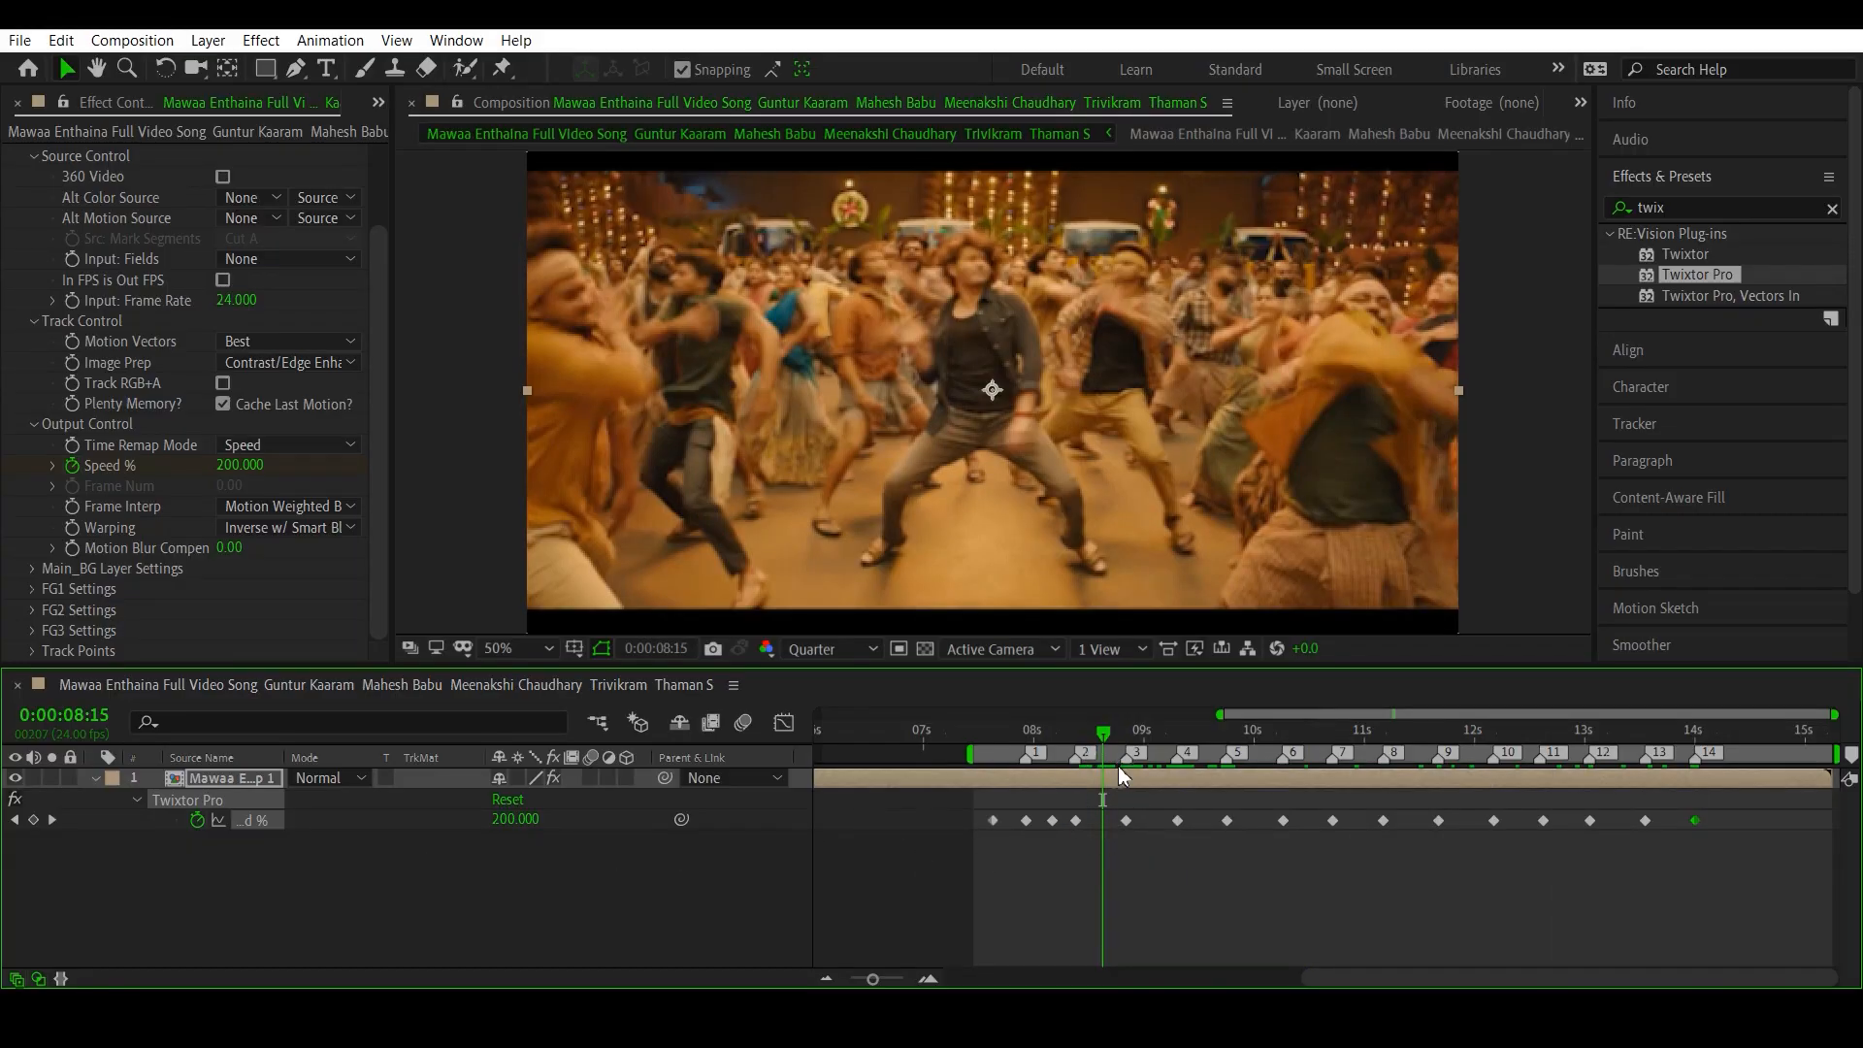
pyautogui.click(516, 820)
pyautogui.write('20')
pyautogui.press('Return')
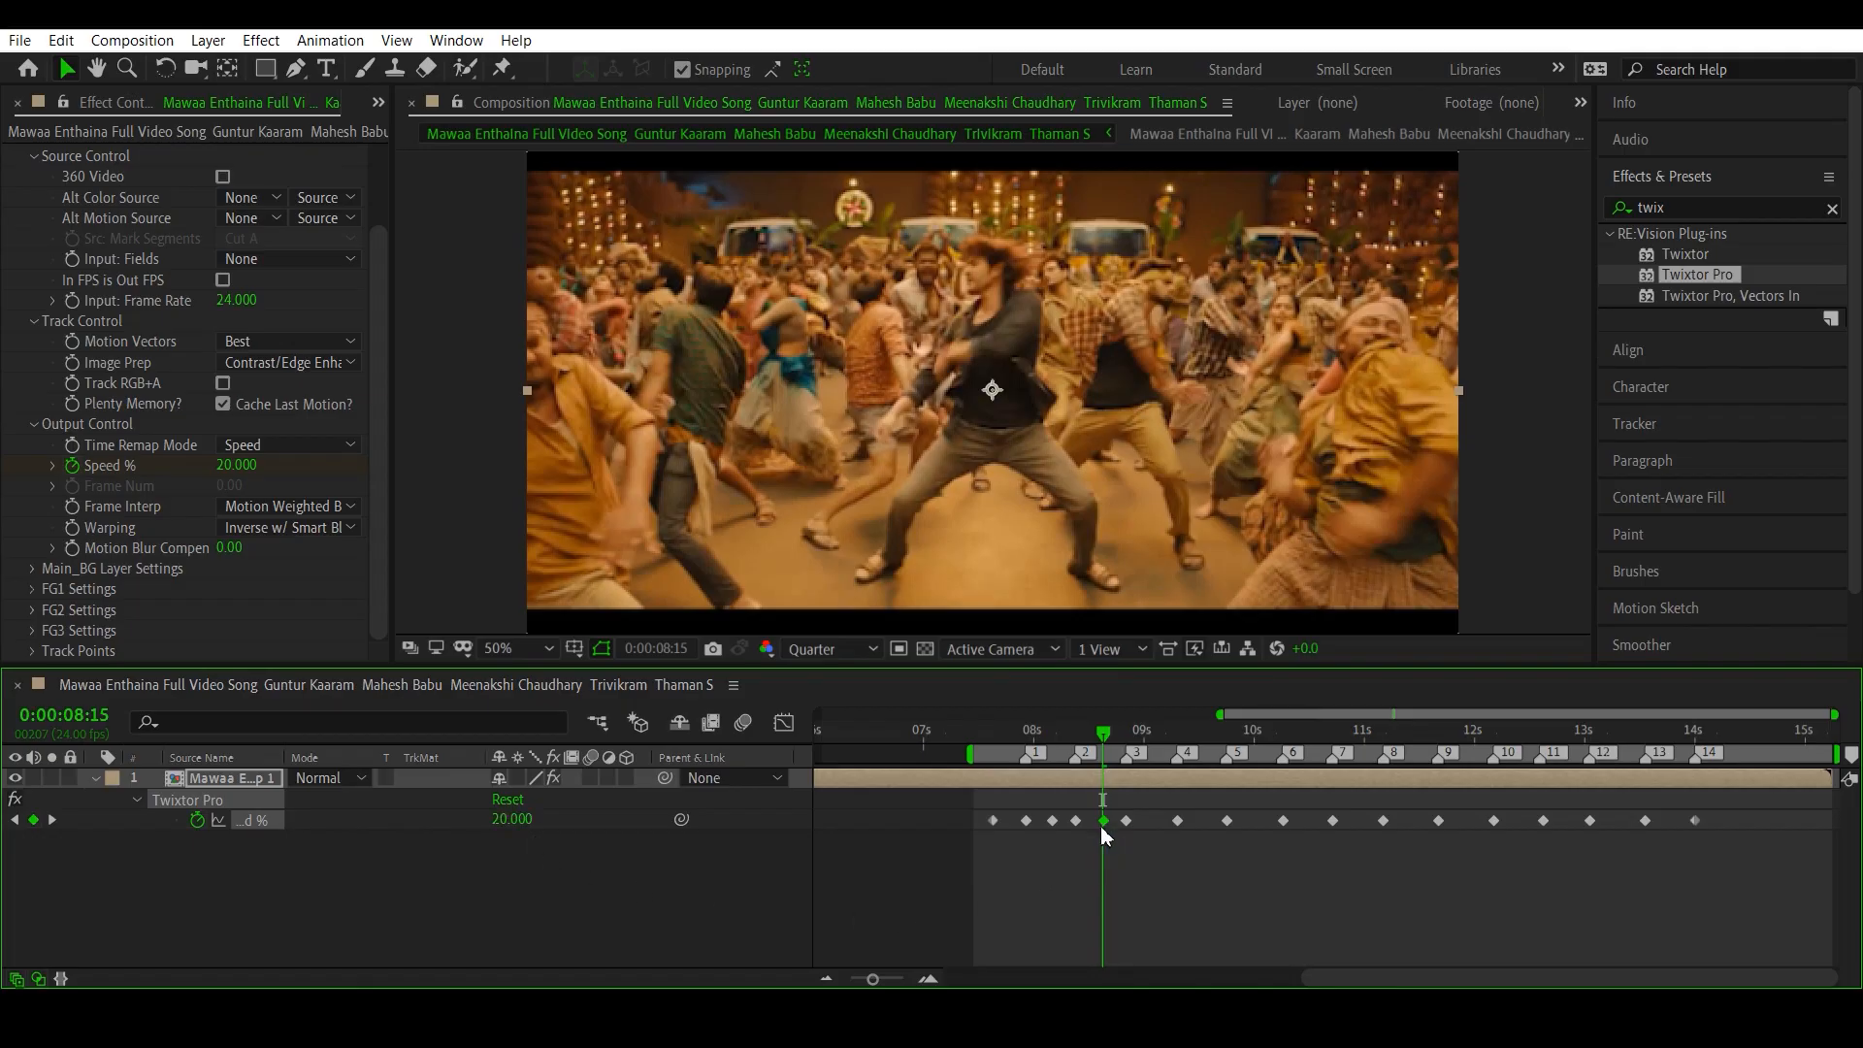
# - Add Speed % keyframes of 20 between beat markers 3 and 4 and between 4 and 5, at 0:00:09:02 and 0:00:09:13
pyautogui.click(511, 820)
pyautogui.write('200')
pyautogui.click(1154, 730)
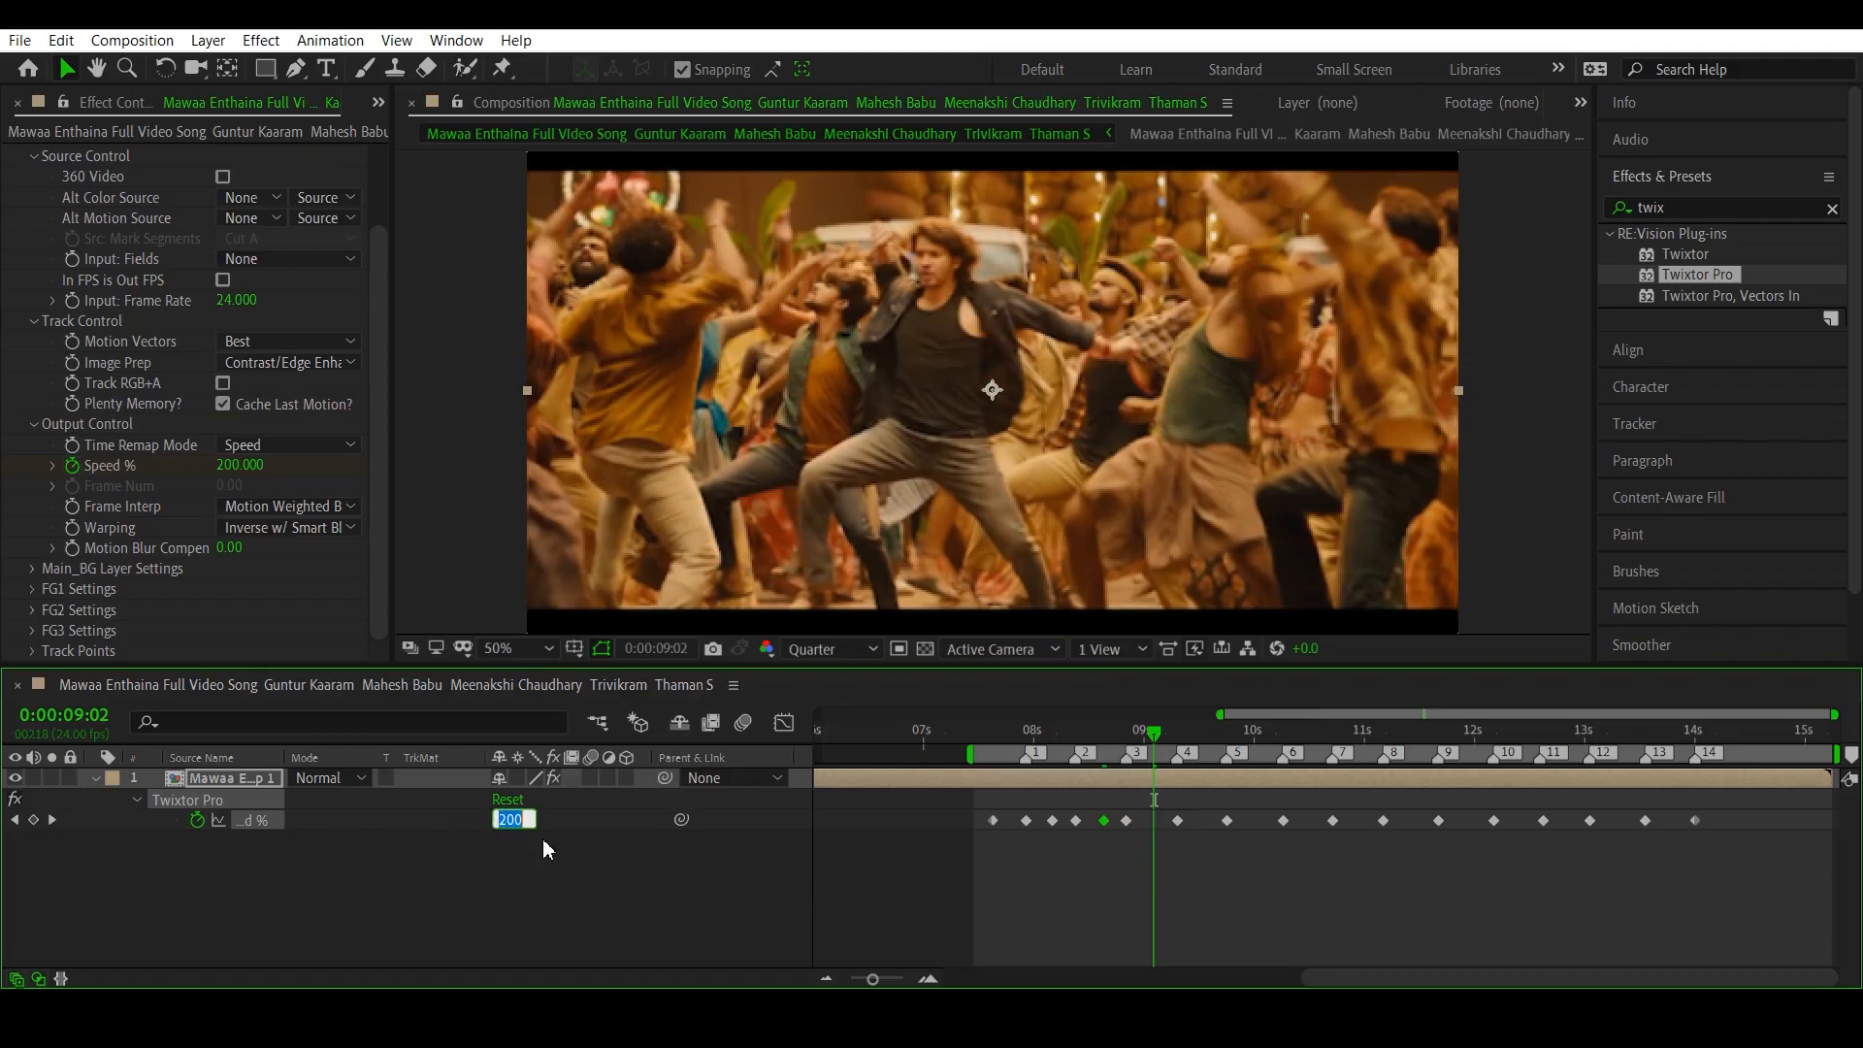
pyautogui.press('Return')
pyautogui.click(1208, 747)
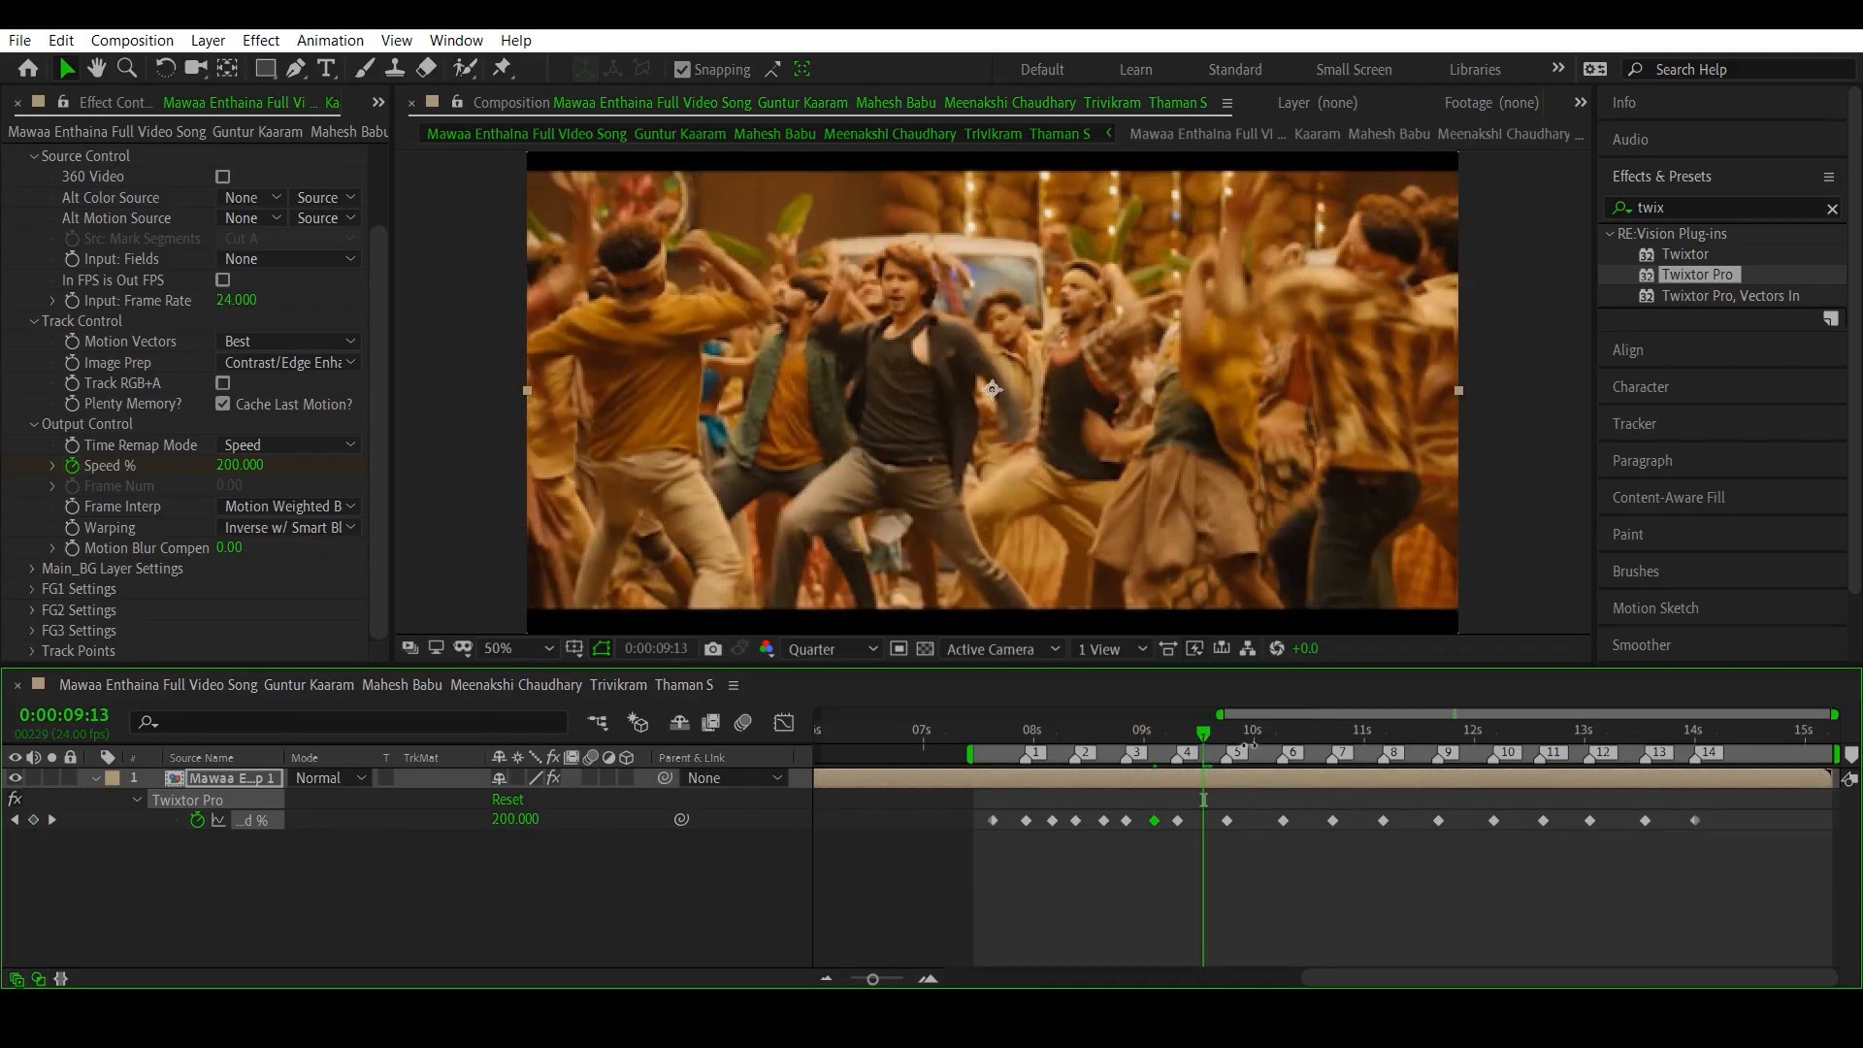
pyautogui.click(514, 819)
pyautogui.write('20')
pyautogui.press('Return')
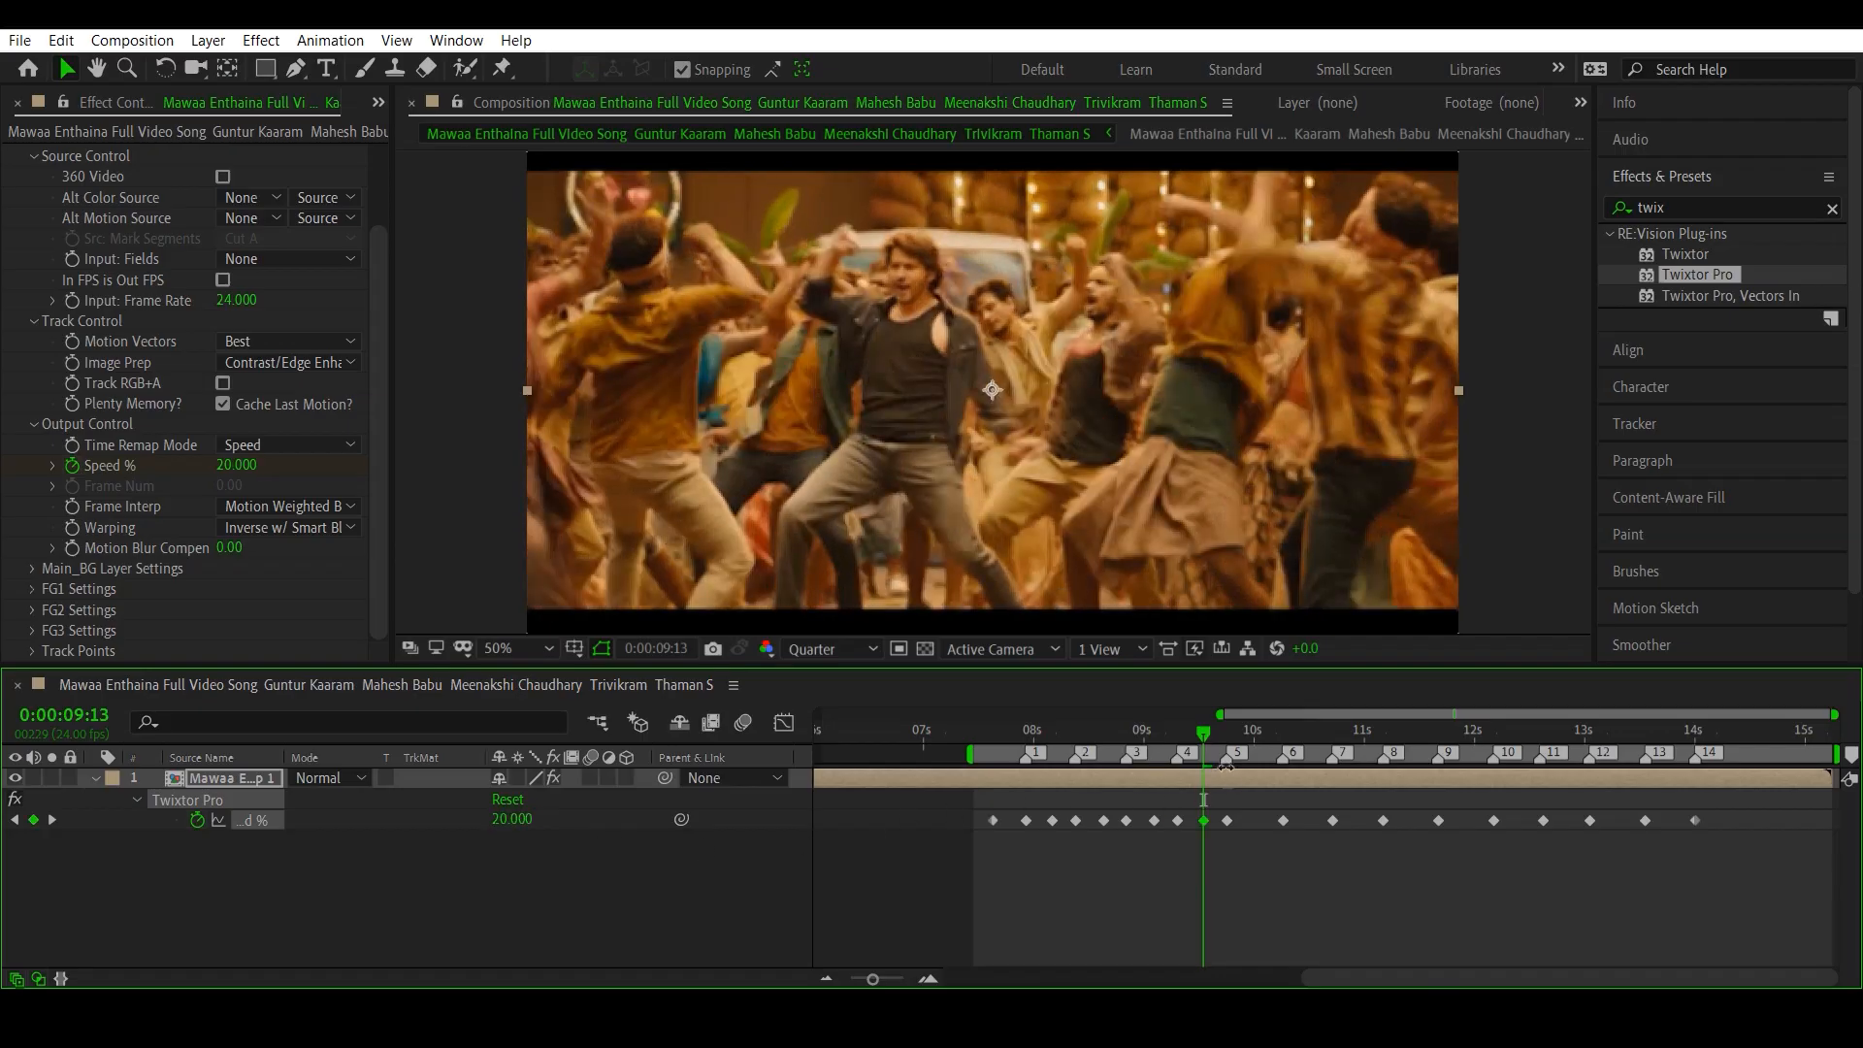
# - Add Speed % keyframes of 20 between beat markers 5 and 6 and between 6 and 7, at 0:00:10:01 and 0:00:10:12
pyautogui.click(1258, 731)
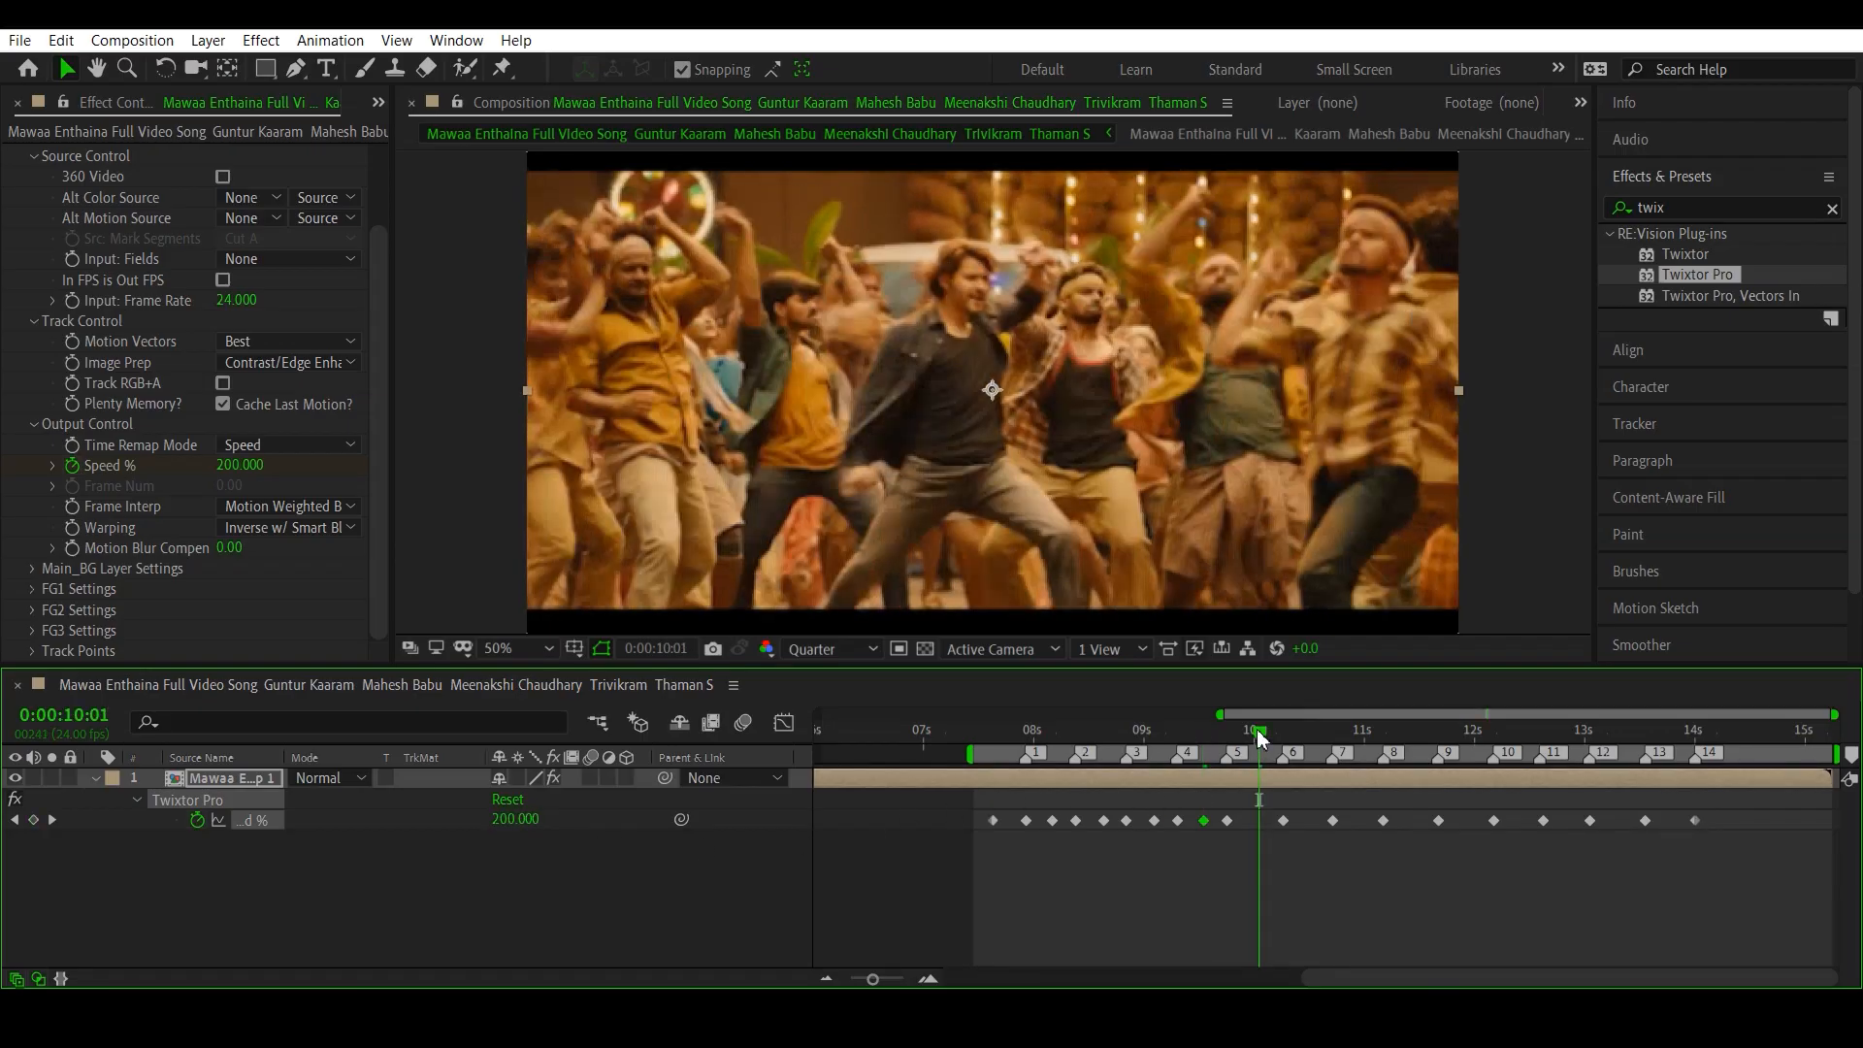
pyautogui.click(507, 819)
pyautogui.write('20')
pyautogui.press('Return')
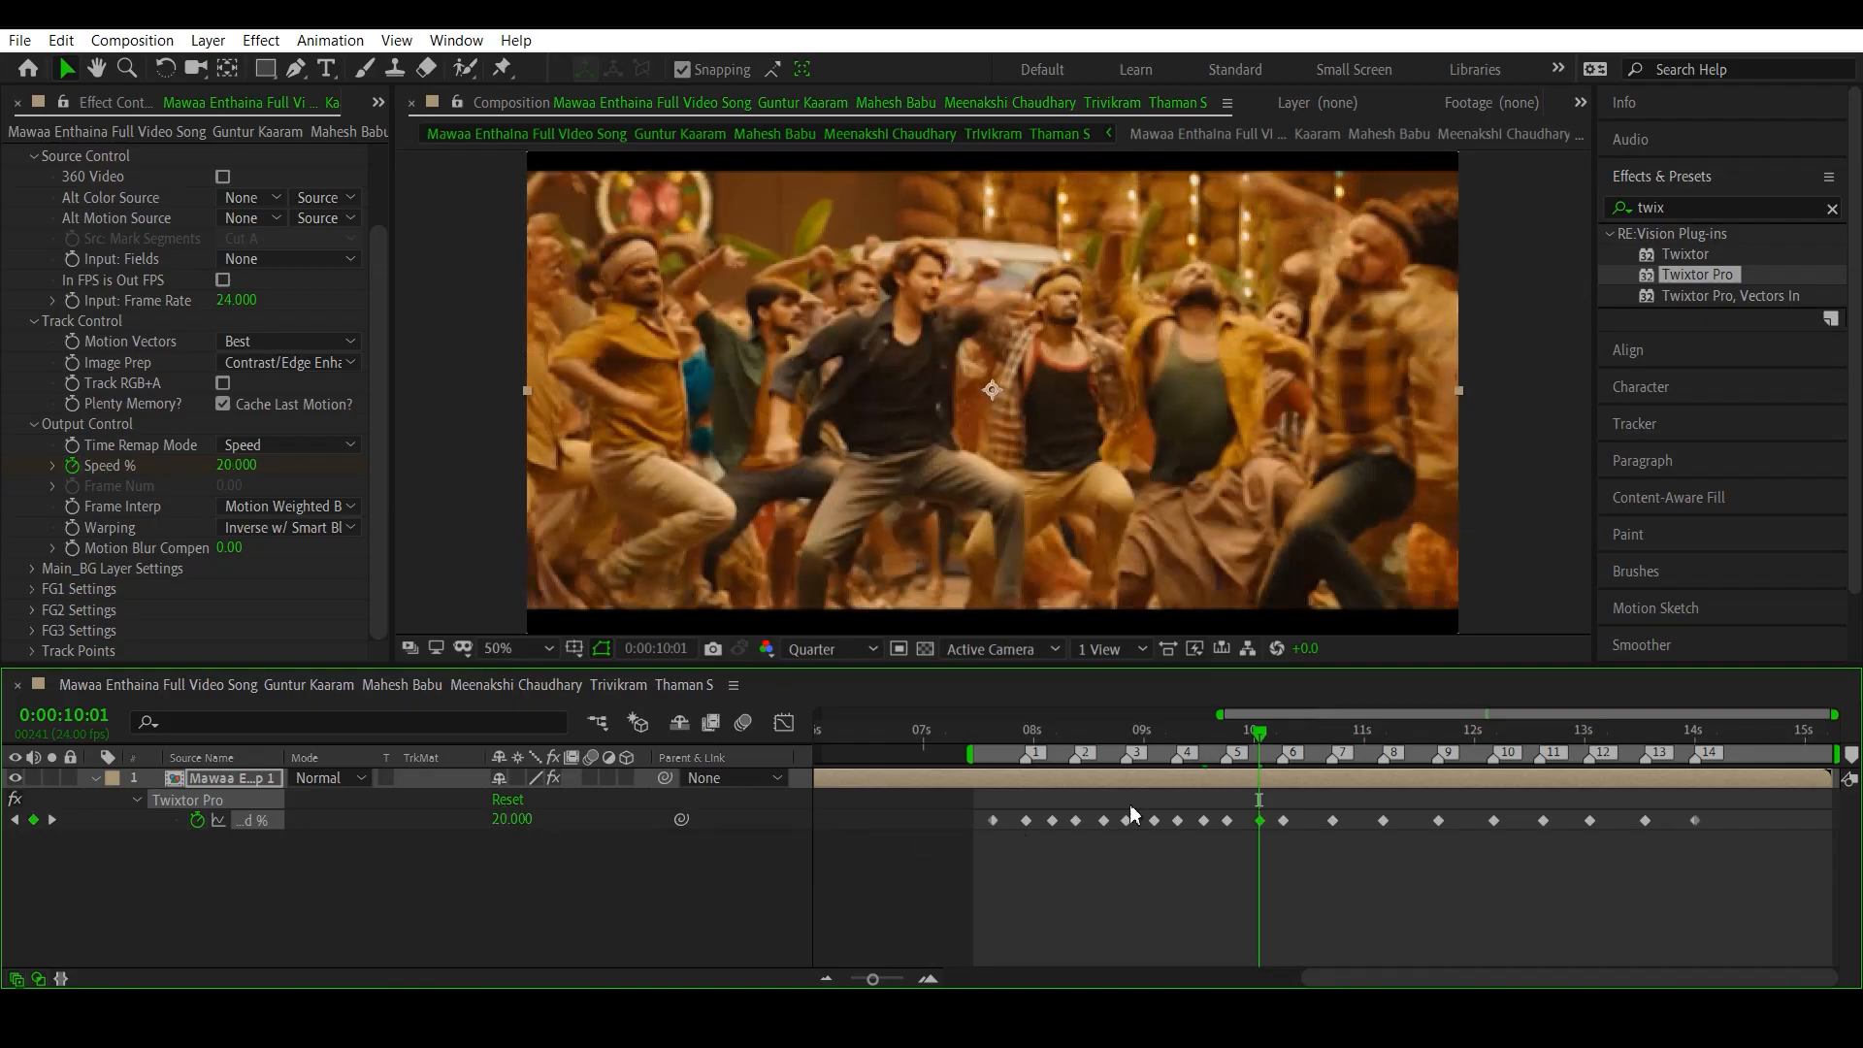
pyautogui.click(1308, 734)
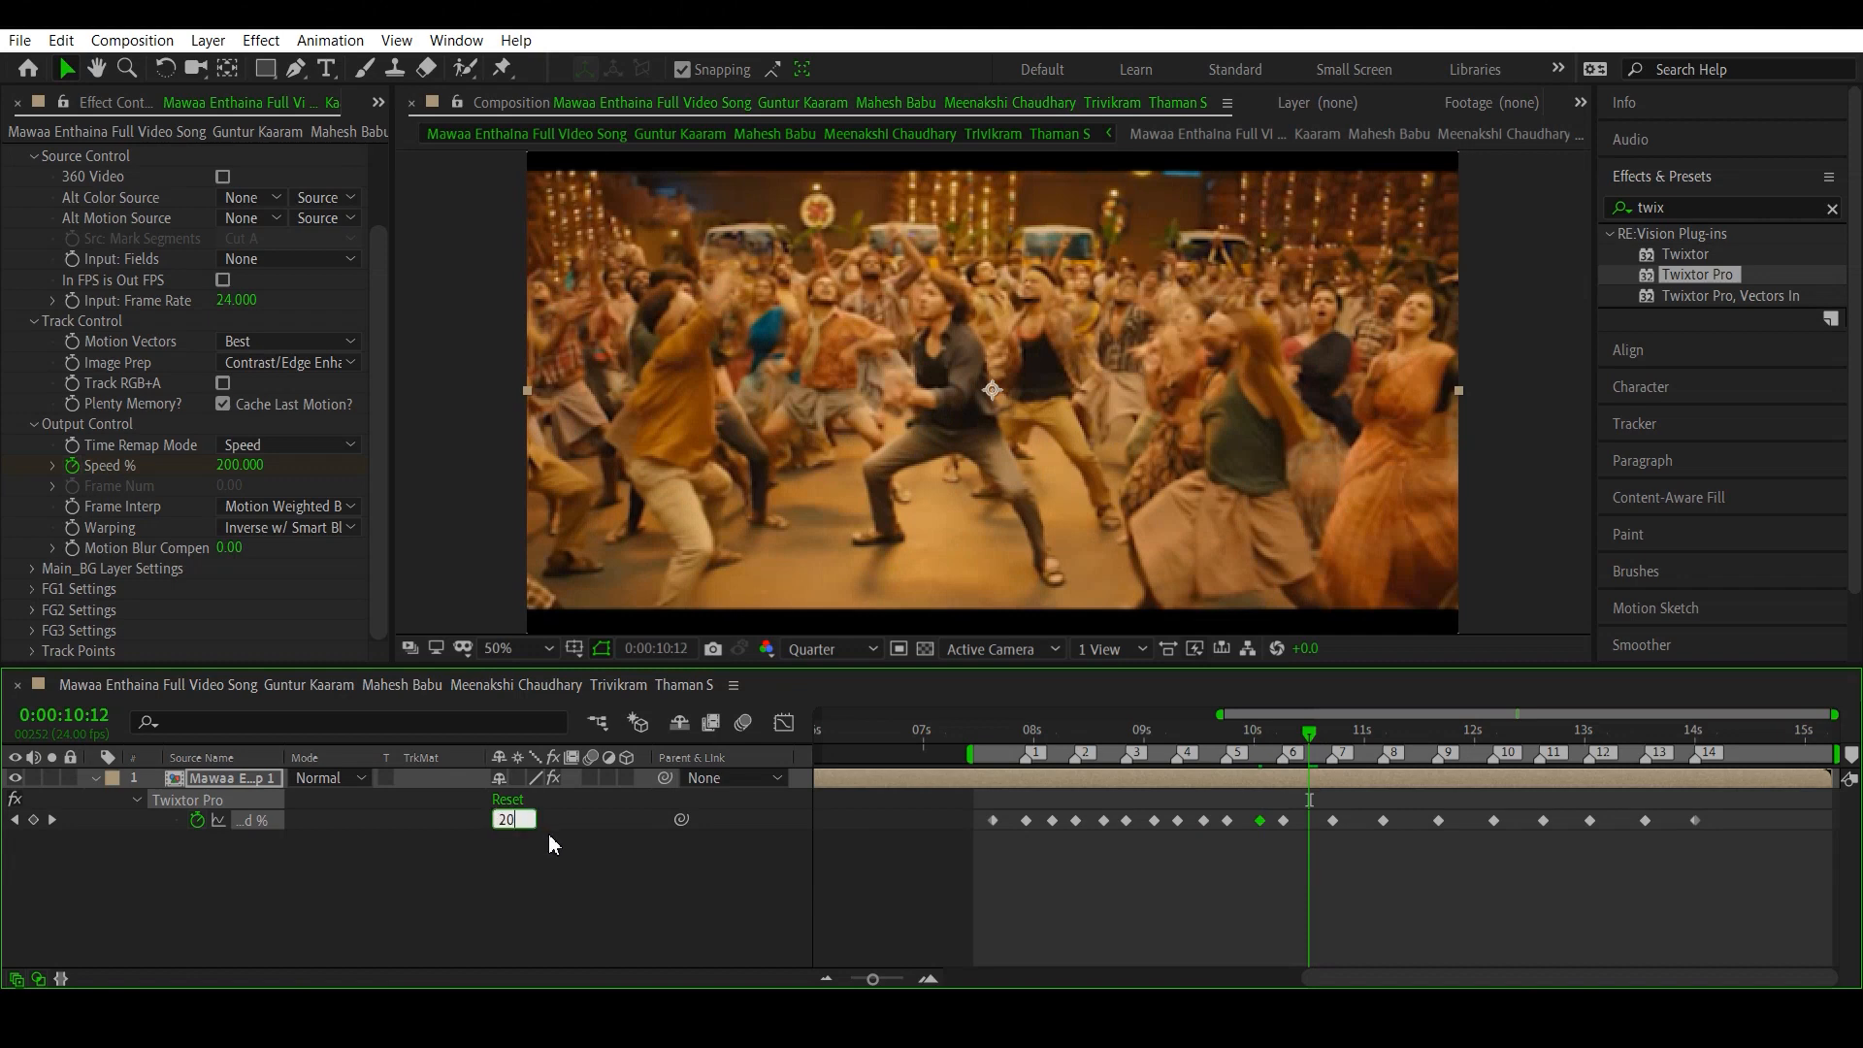
pyautogui.press('Return')
# - Add Speed % keyframes of 20 between beat markers 7 and 8 and between 8 and 9, at 0:00:10:23 and 0:00:11:10
pyautogui.click(1362, 734)
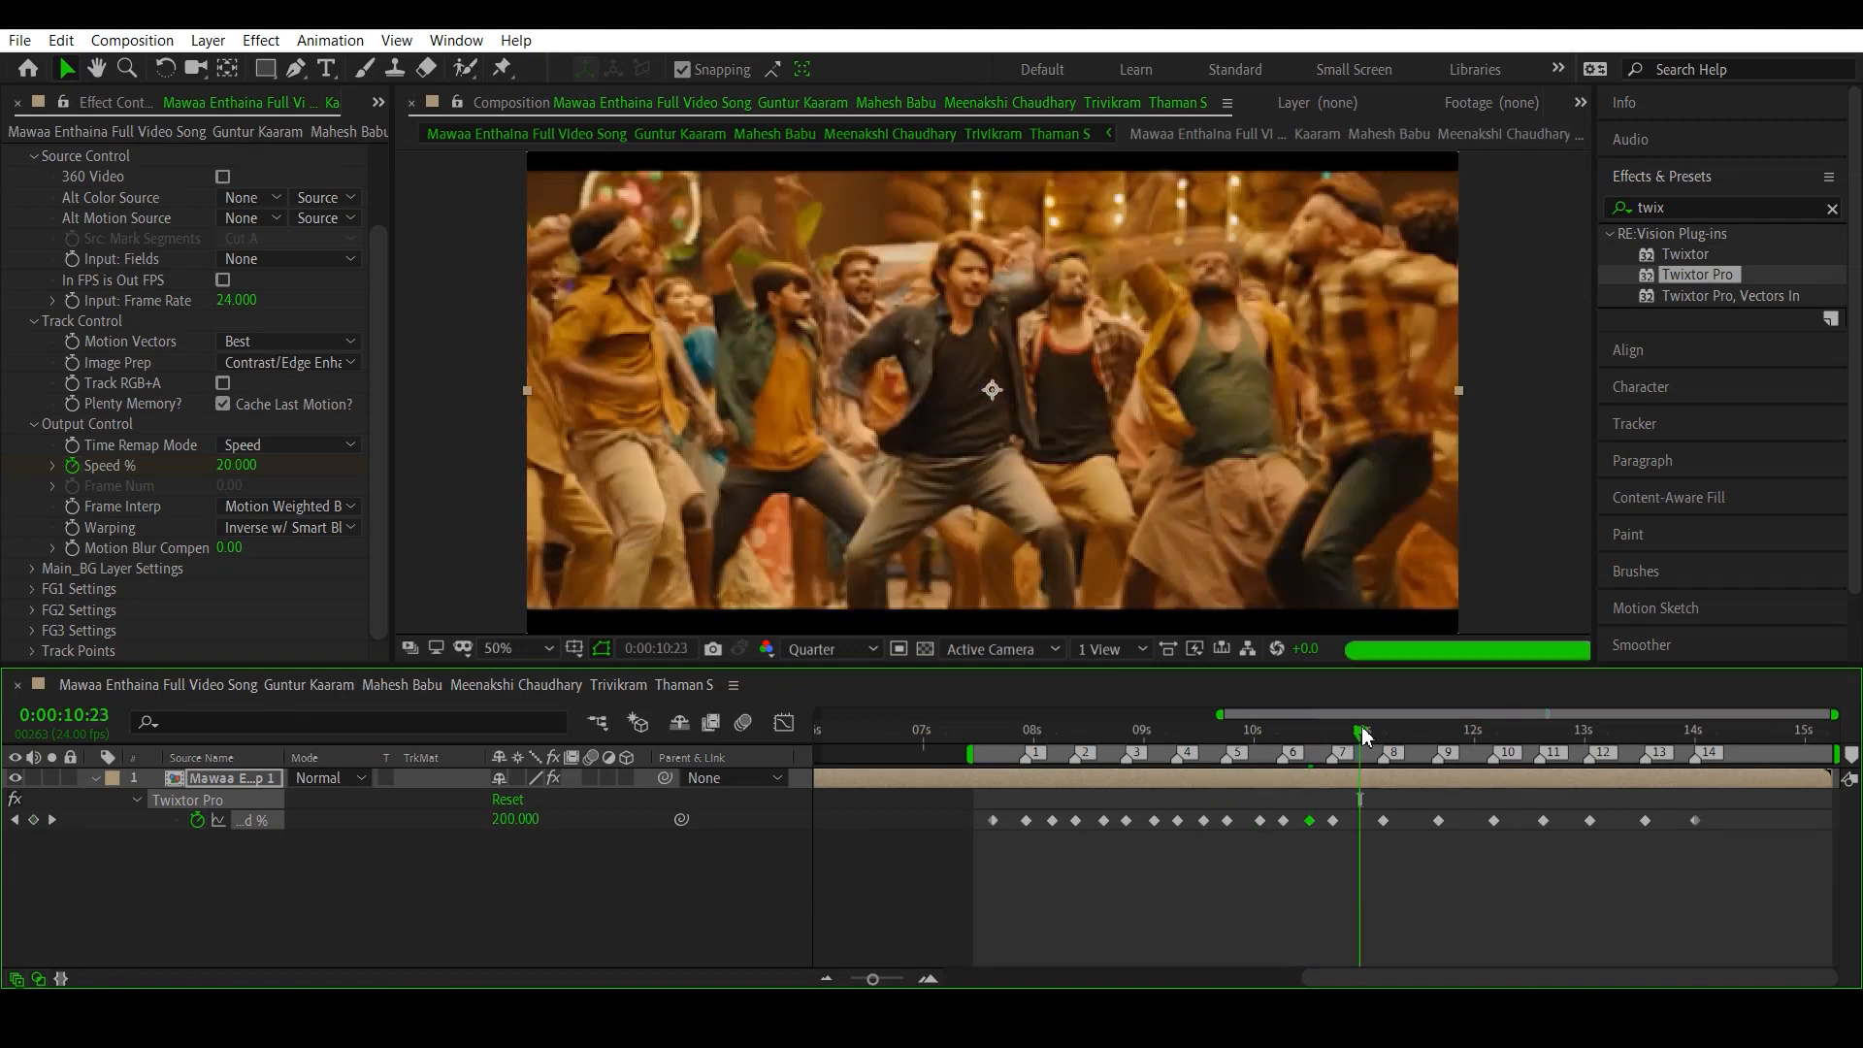
pyautogui.click(517, 824)
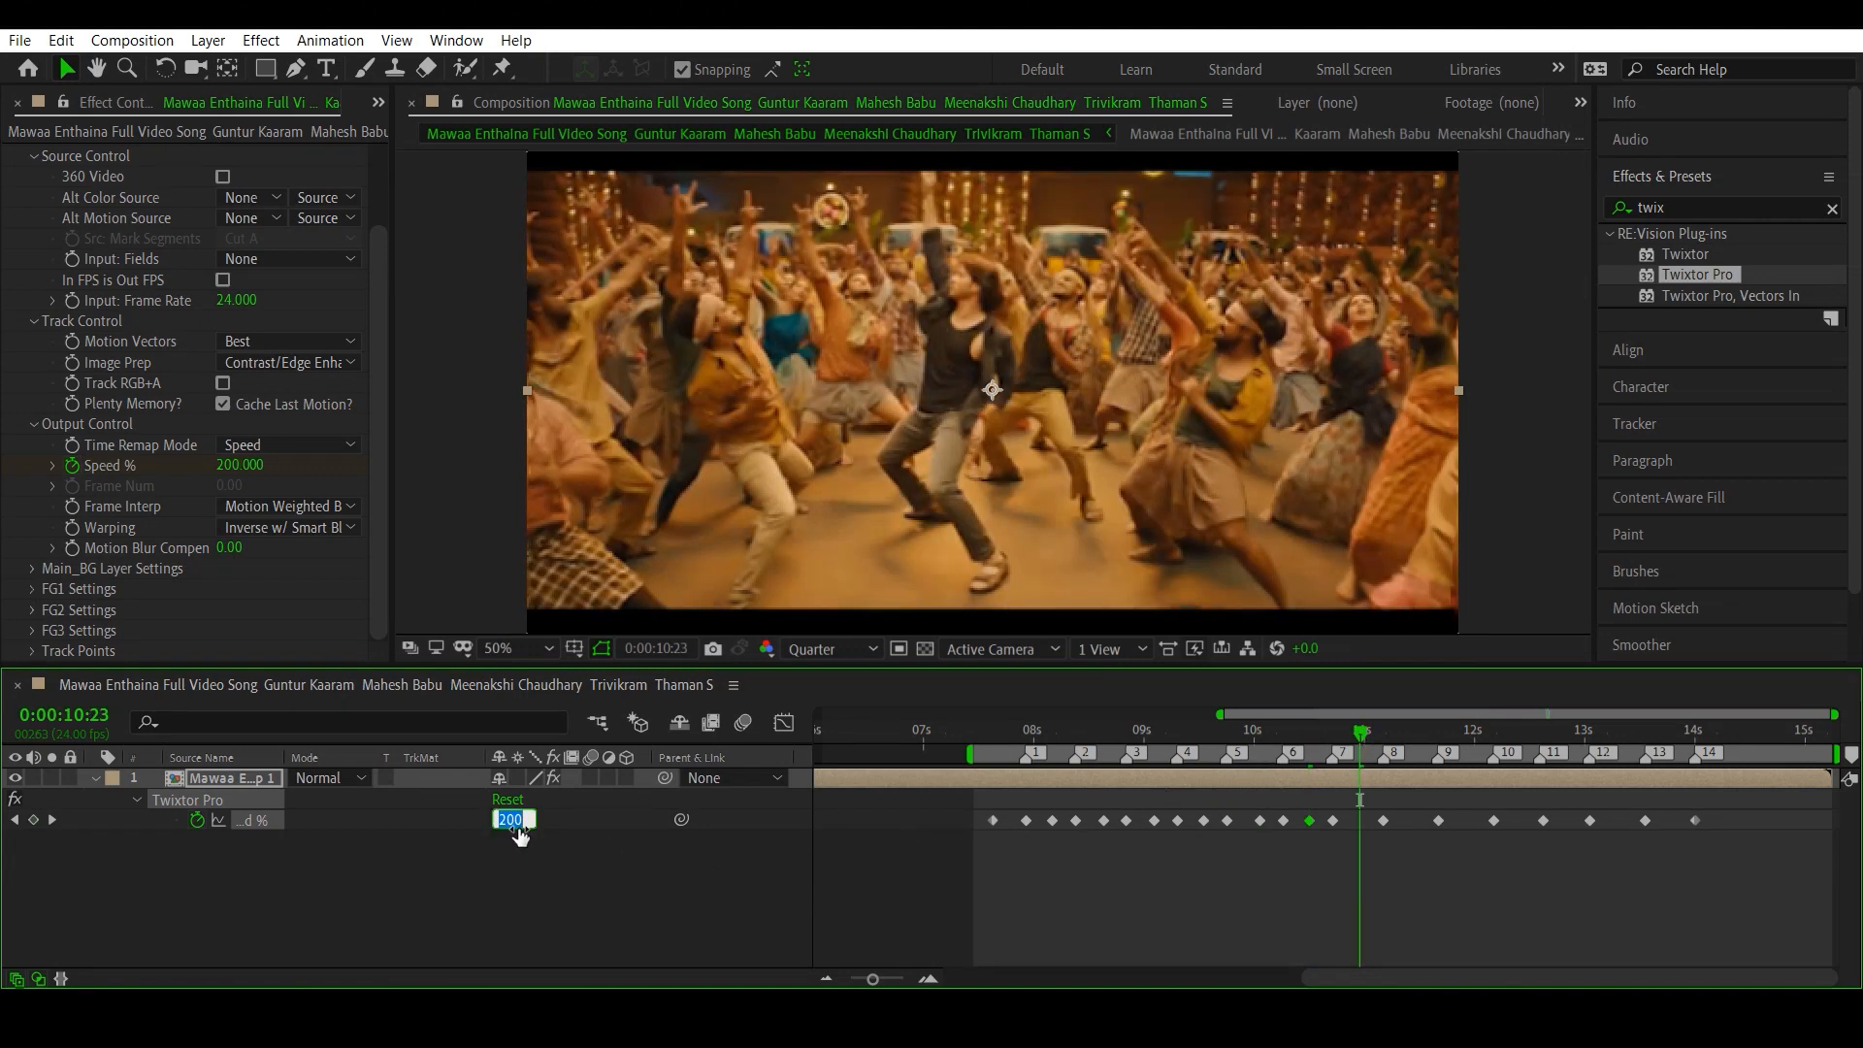
pyautogui.write('20')
pyautogui.press('Return')
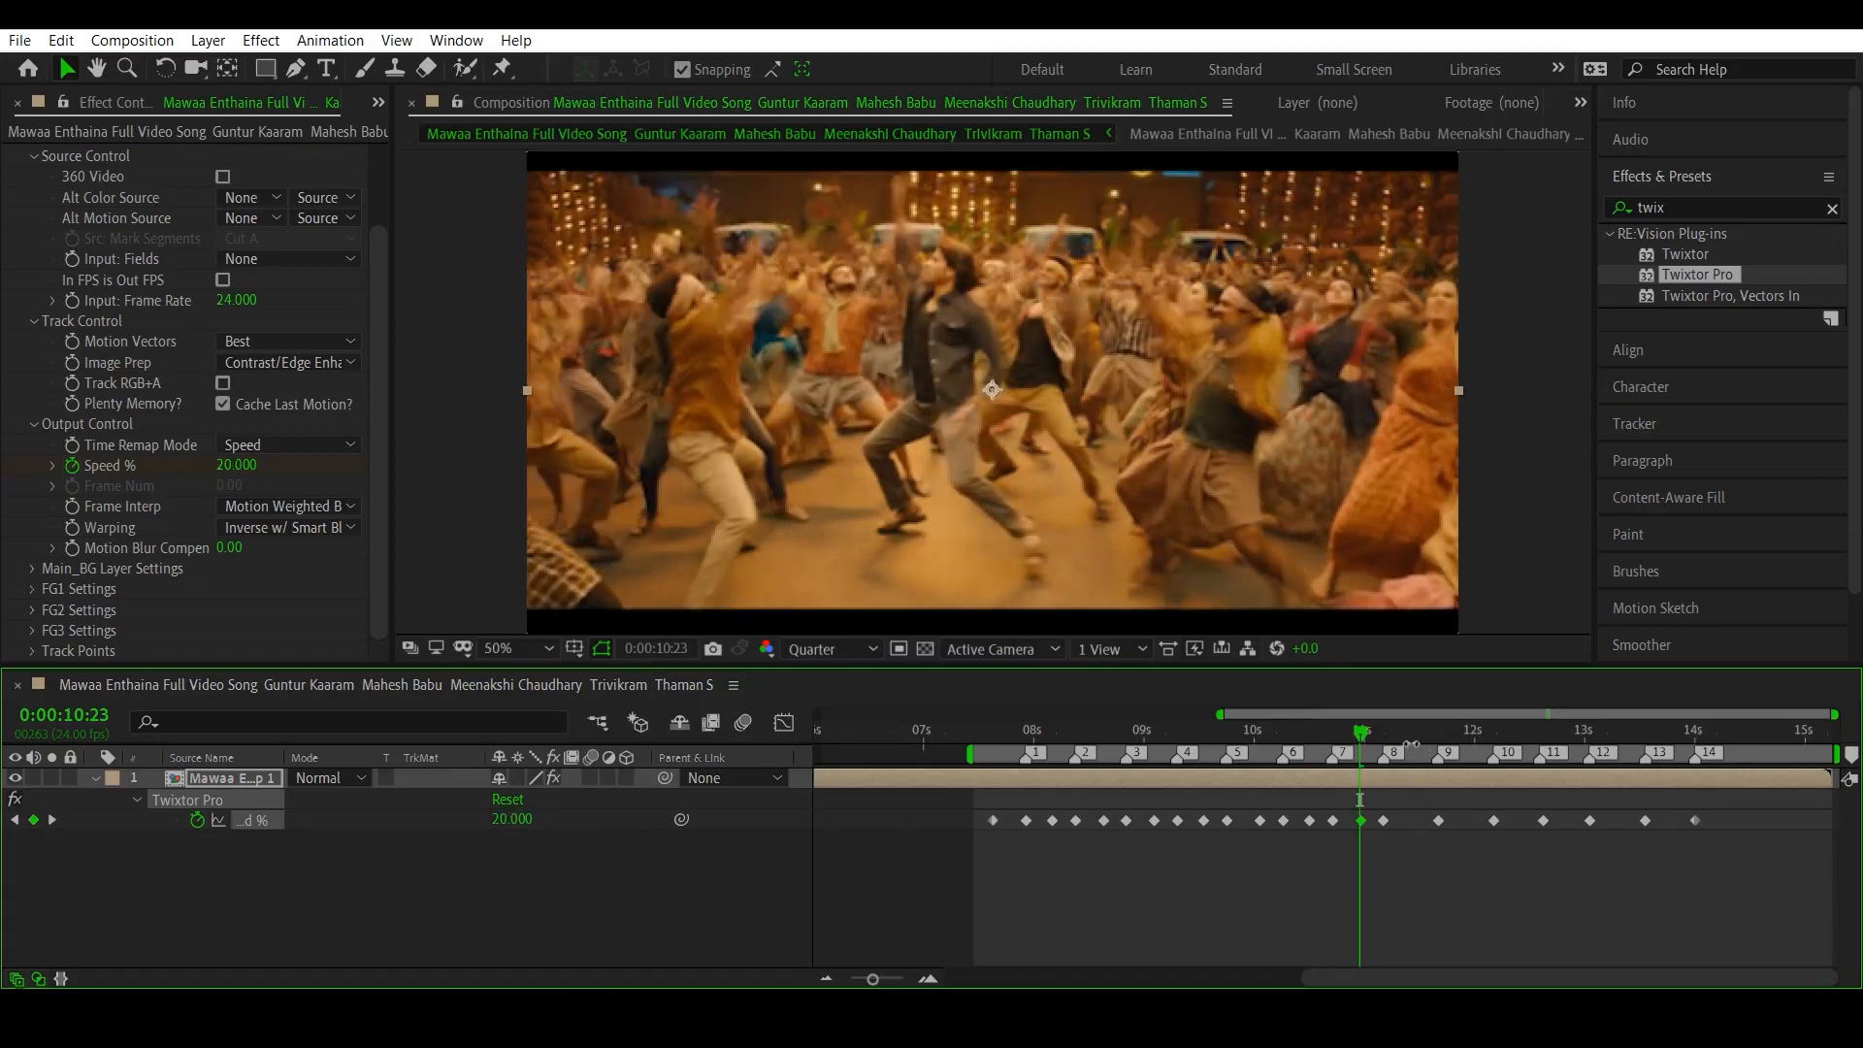
pyautogui.click(1412, 737)
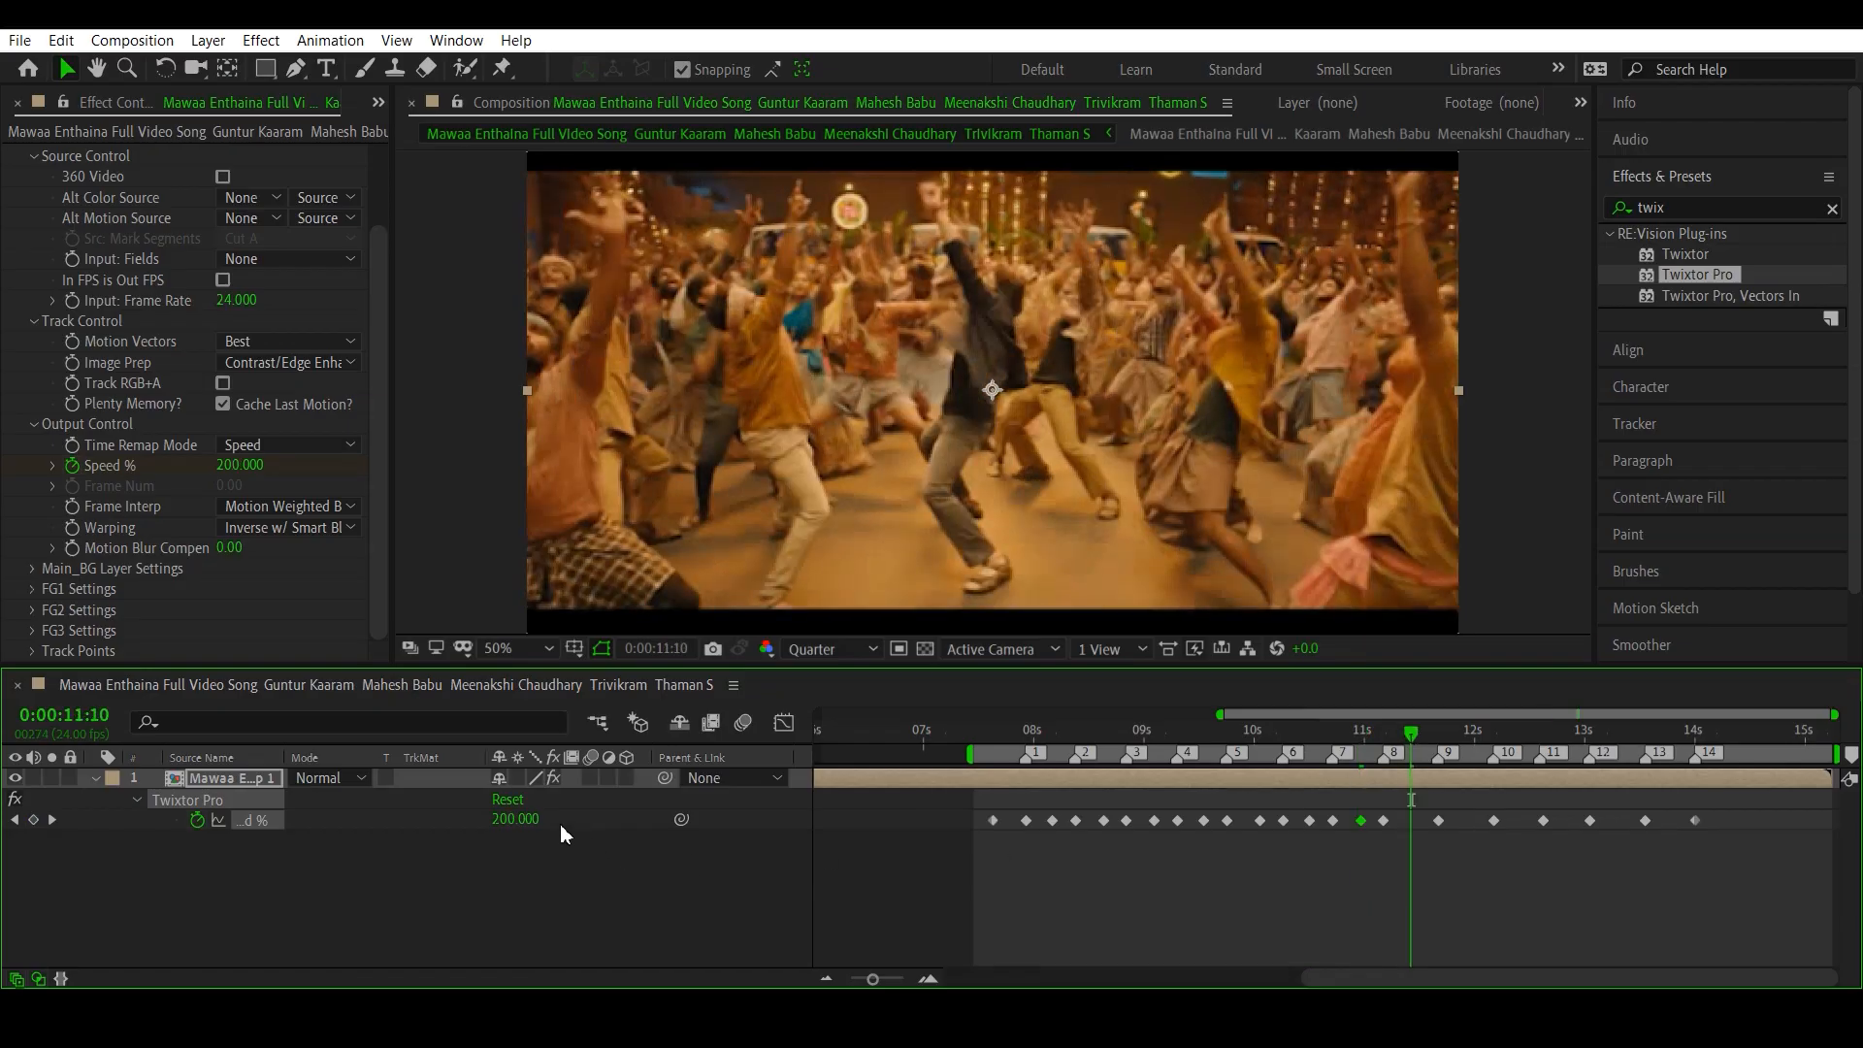
pyautogui.click(514, 820)
pyautogui.write('20')
pyautogui.press('Return')
# - Add Speed % keyframes of 20 between beat markers 9 and 10 and between 10 and 11, at 0:00:11:22 and 0:00:12:10
pyautogui.click(1466, 738)
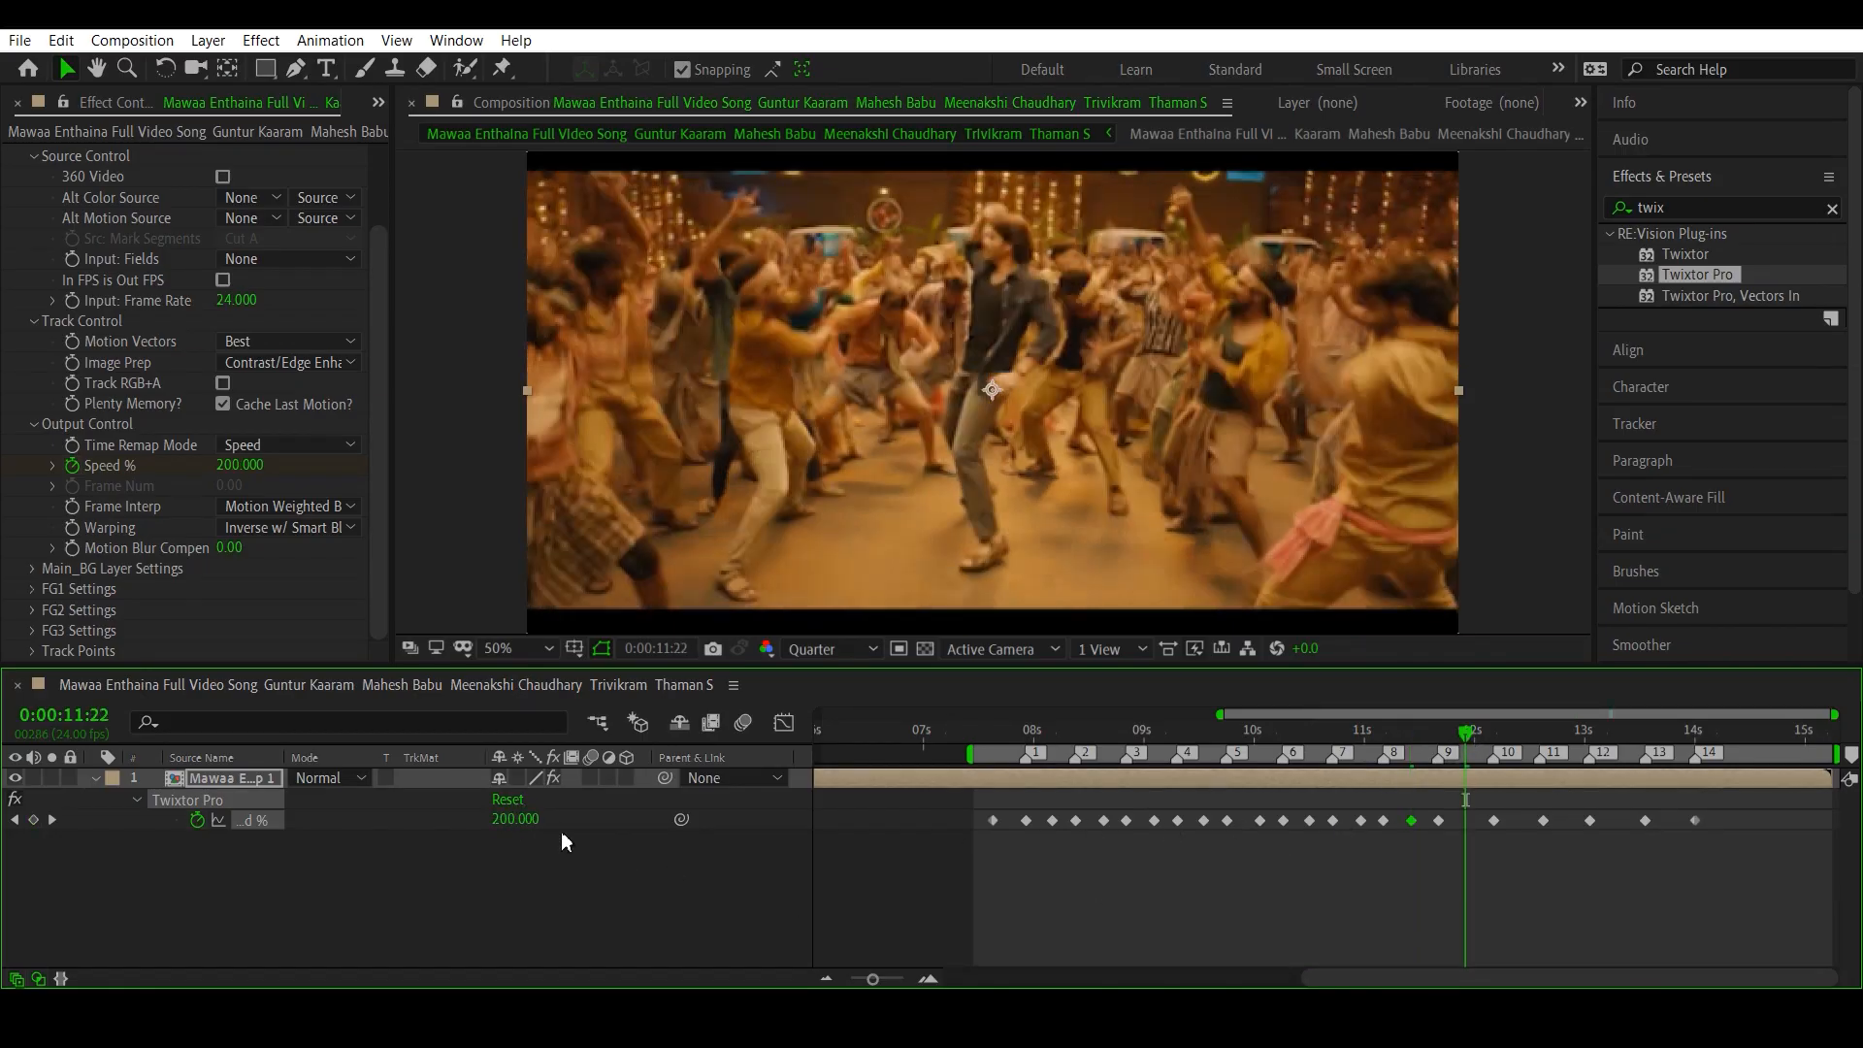
pyautogui.click(524, 819)
pyautogui.write('20')
pyautogui.press('Return')
pyautogui.click(1521, 733)
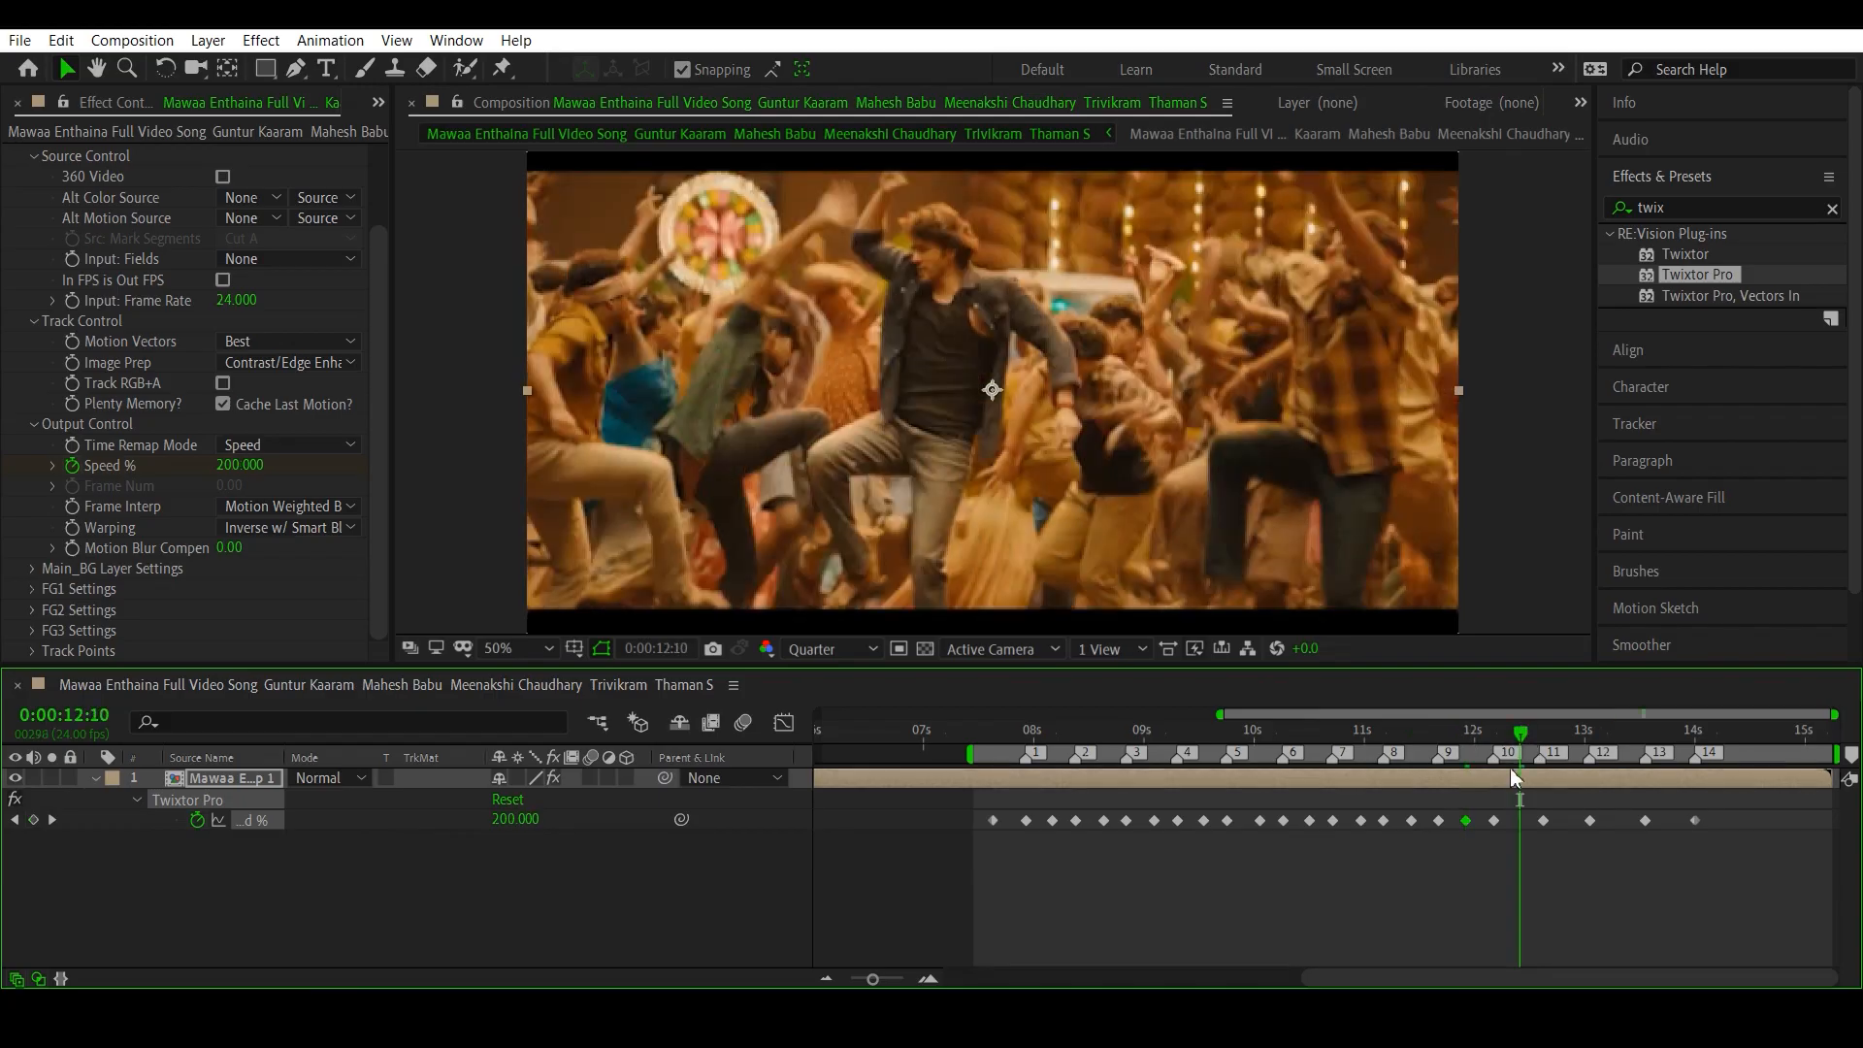
pyautogui.click(512, 820)
pyautogui.write('20')
pyautogui.press('Return')
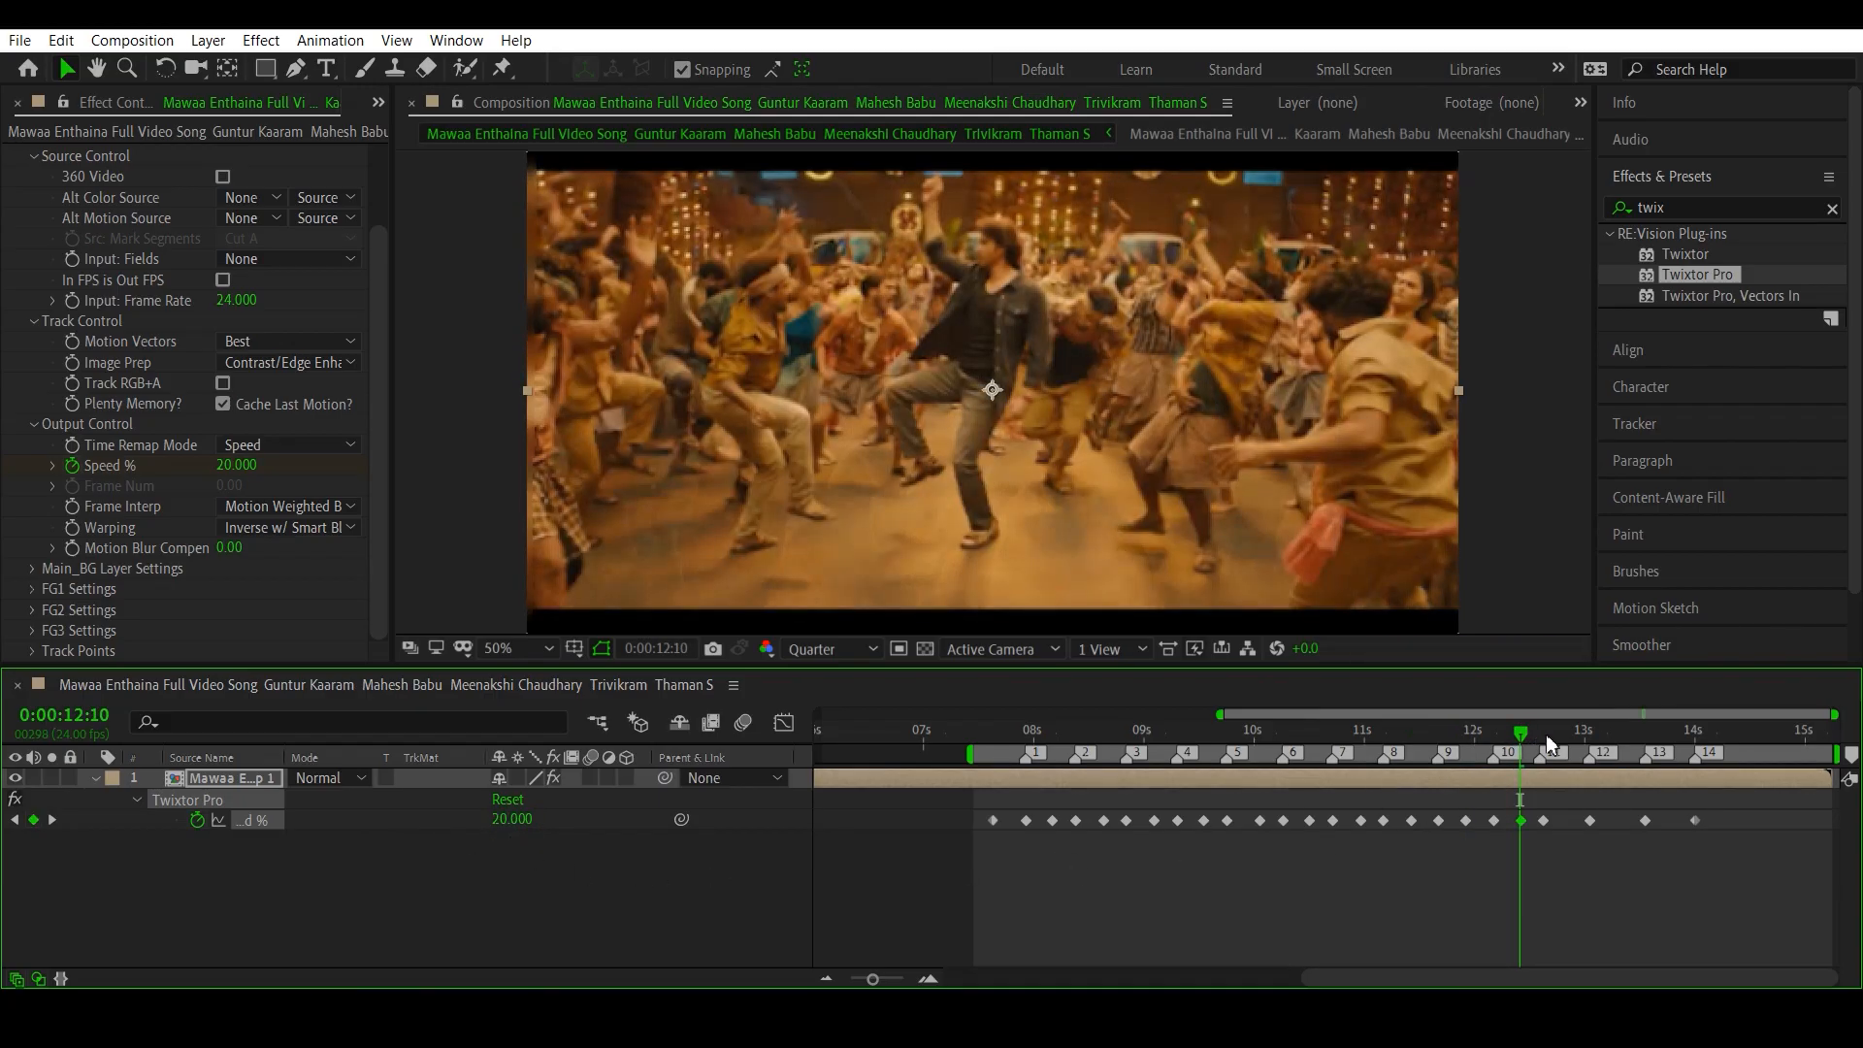
# - Add a Speed % keyframe of 20 between beat markers 11 and 12, at 0:00:12:19
pyautogui.click(1561, 734)
pyautogui.moveTo(1564, 734); pyautogui.dragTo(1570, 735)
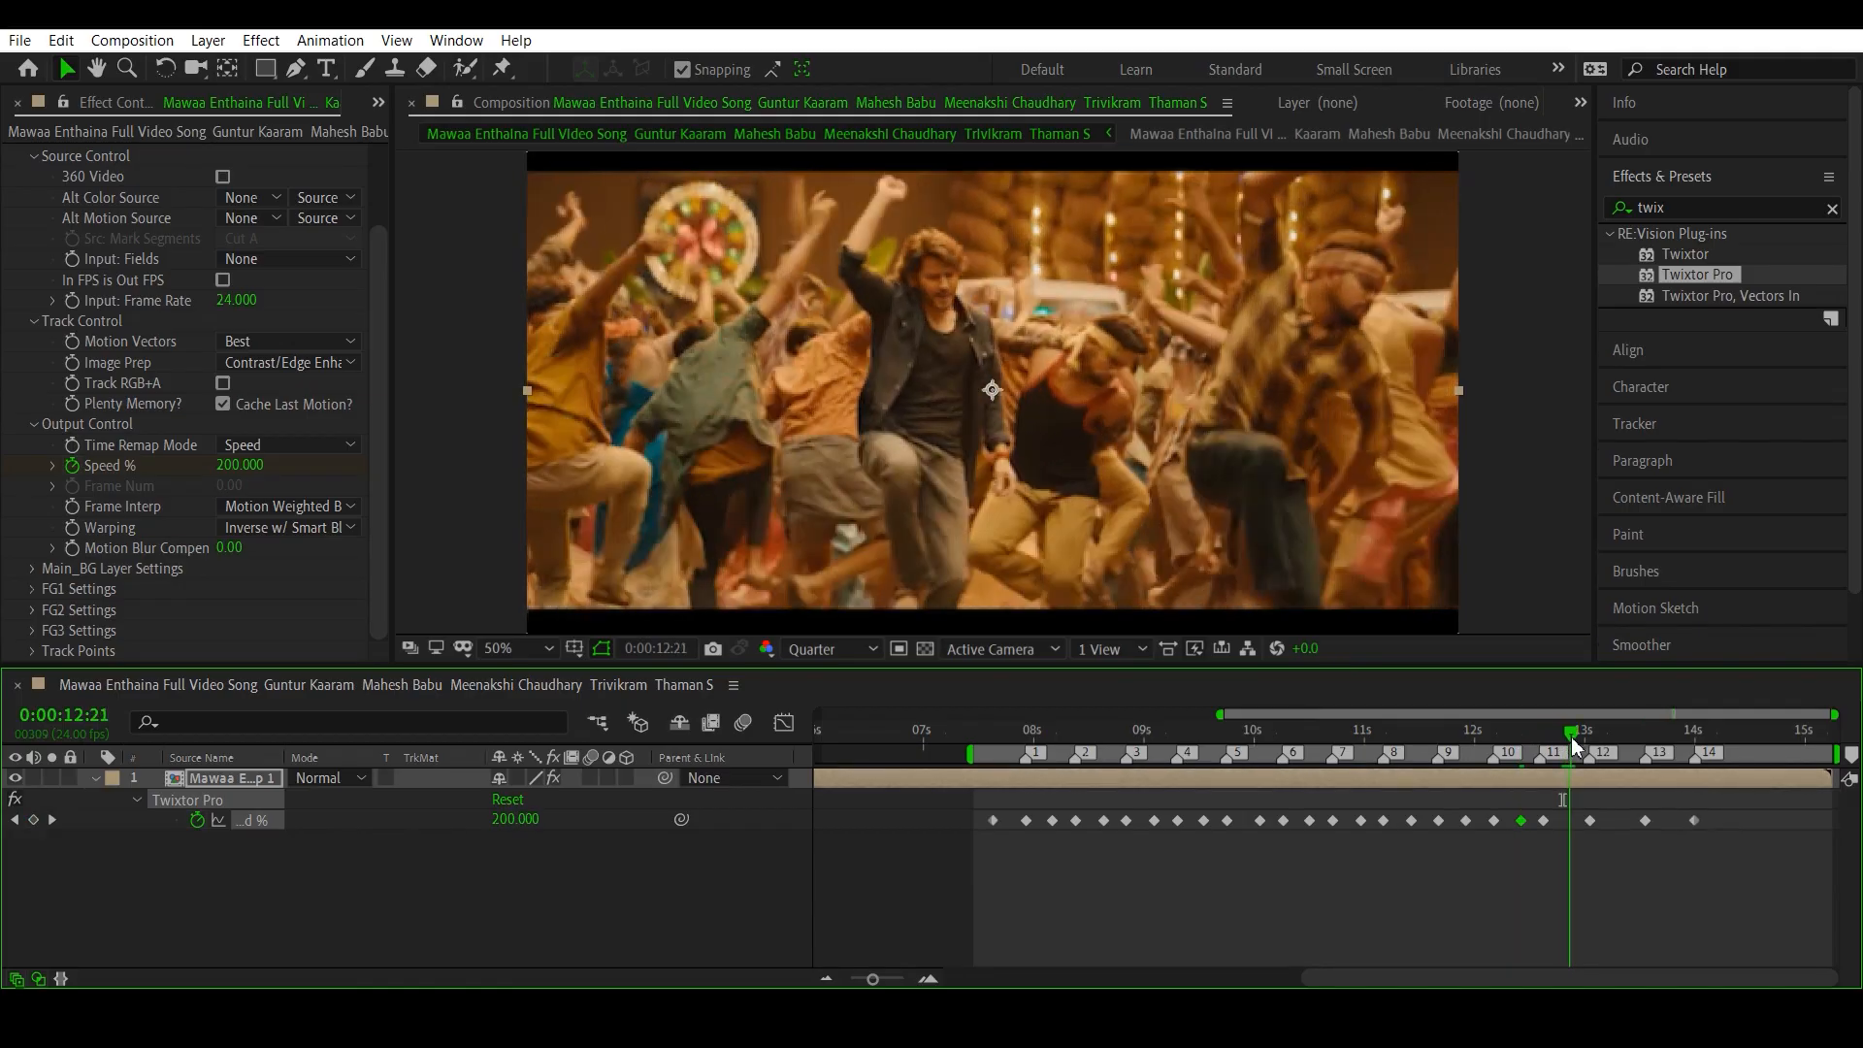
pyautogui.click(1562, 735)
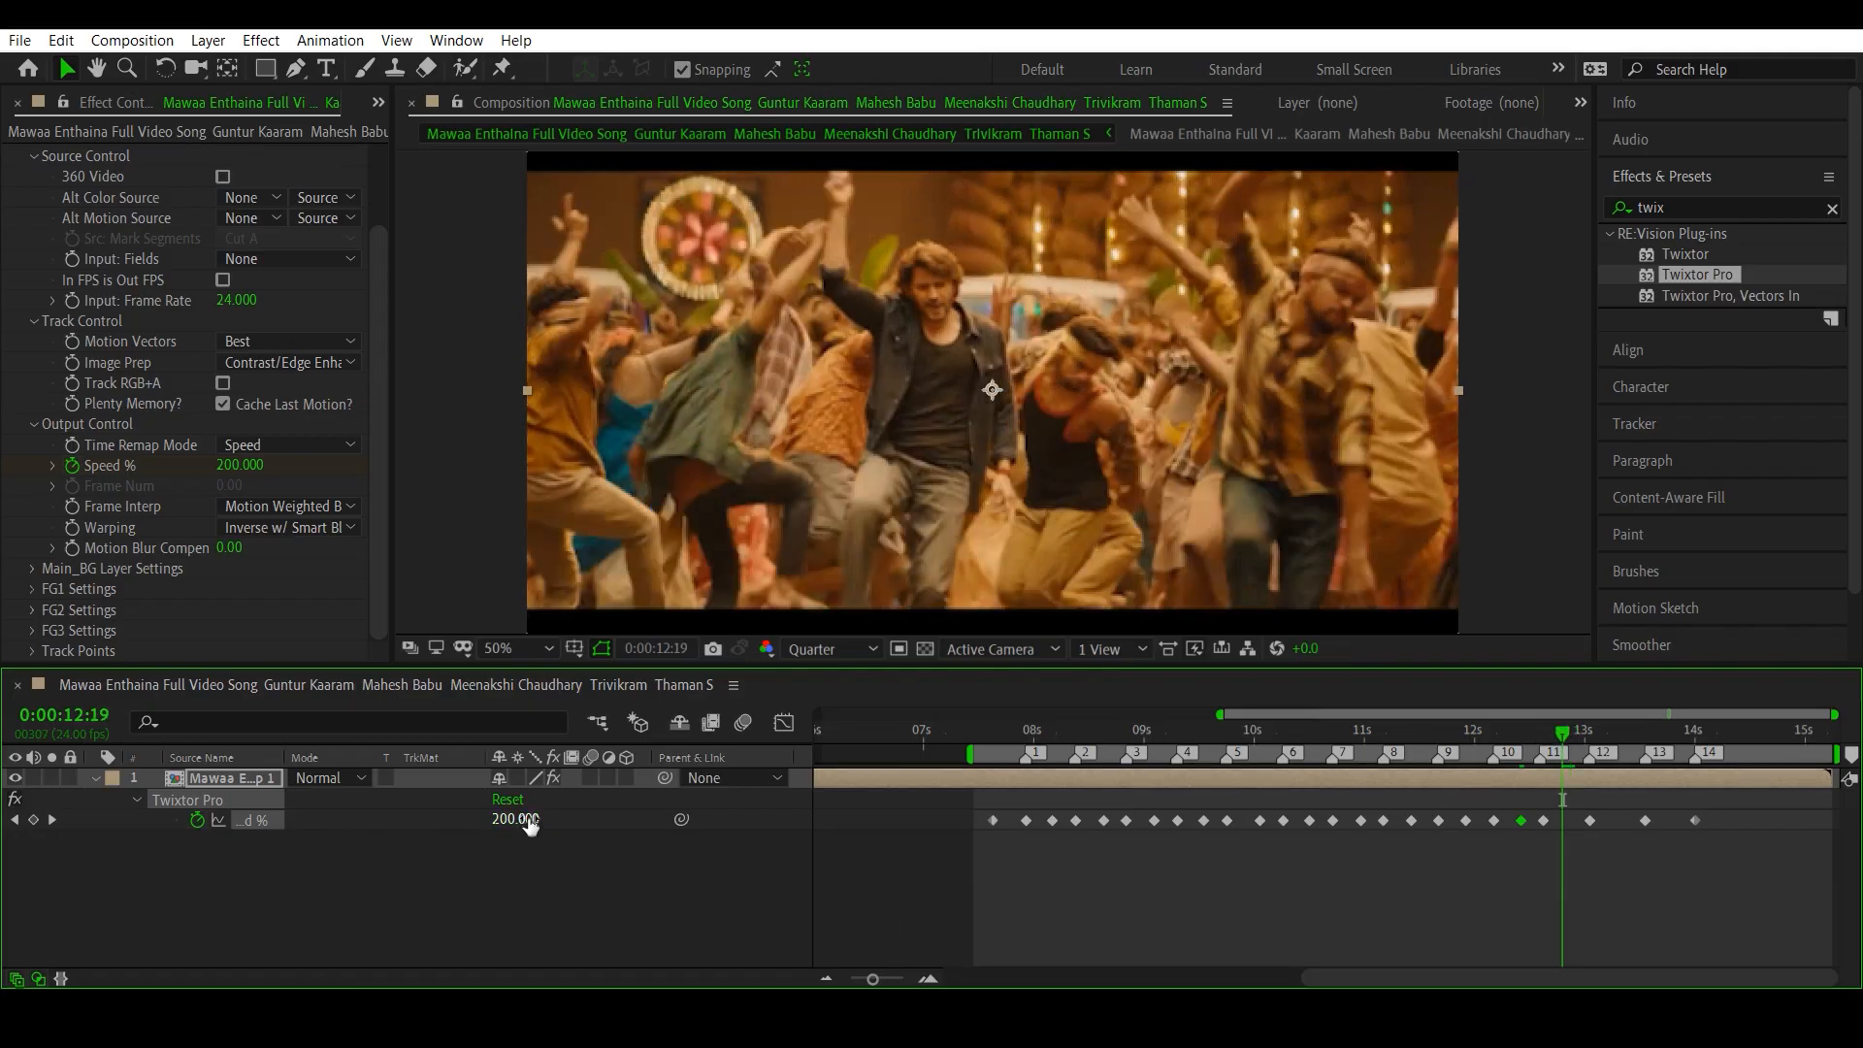
pyautogui.click(525, 819)
pyautogui.write('20')
pyautogui.press('Return')
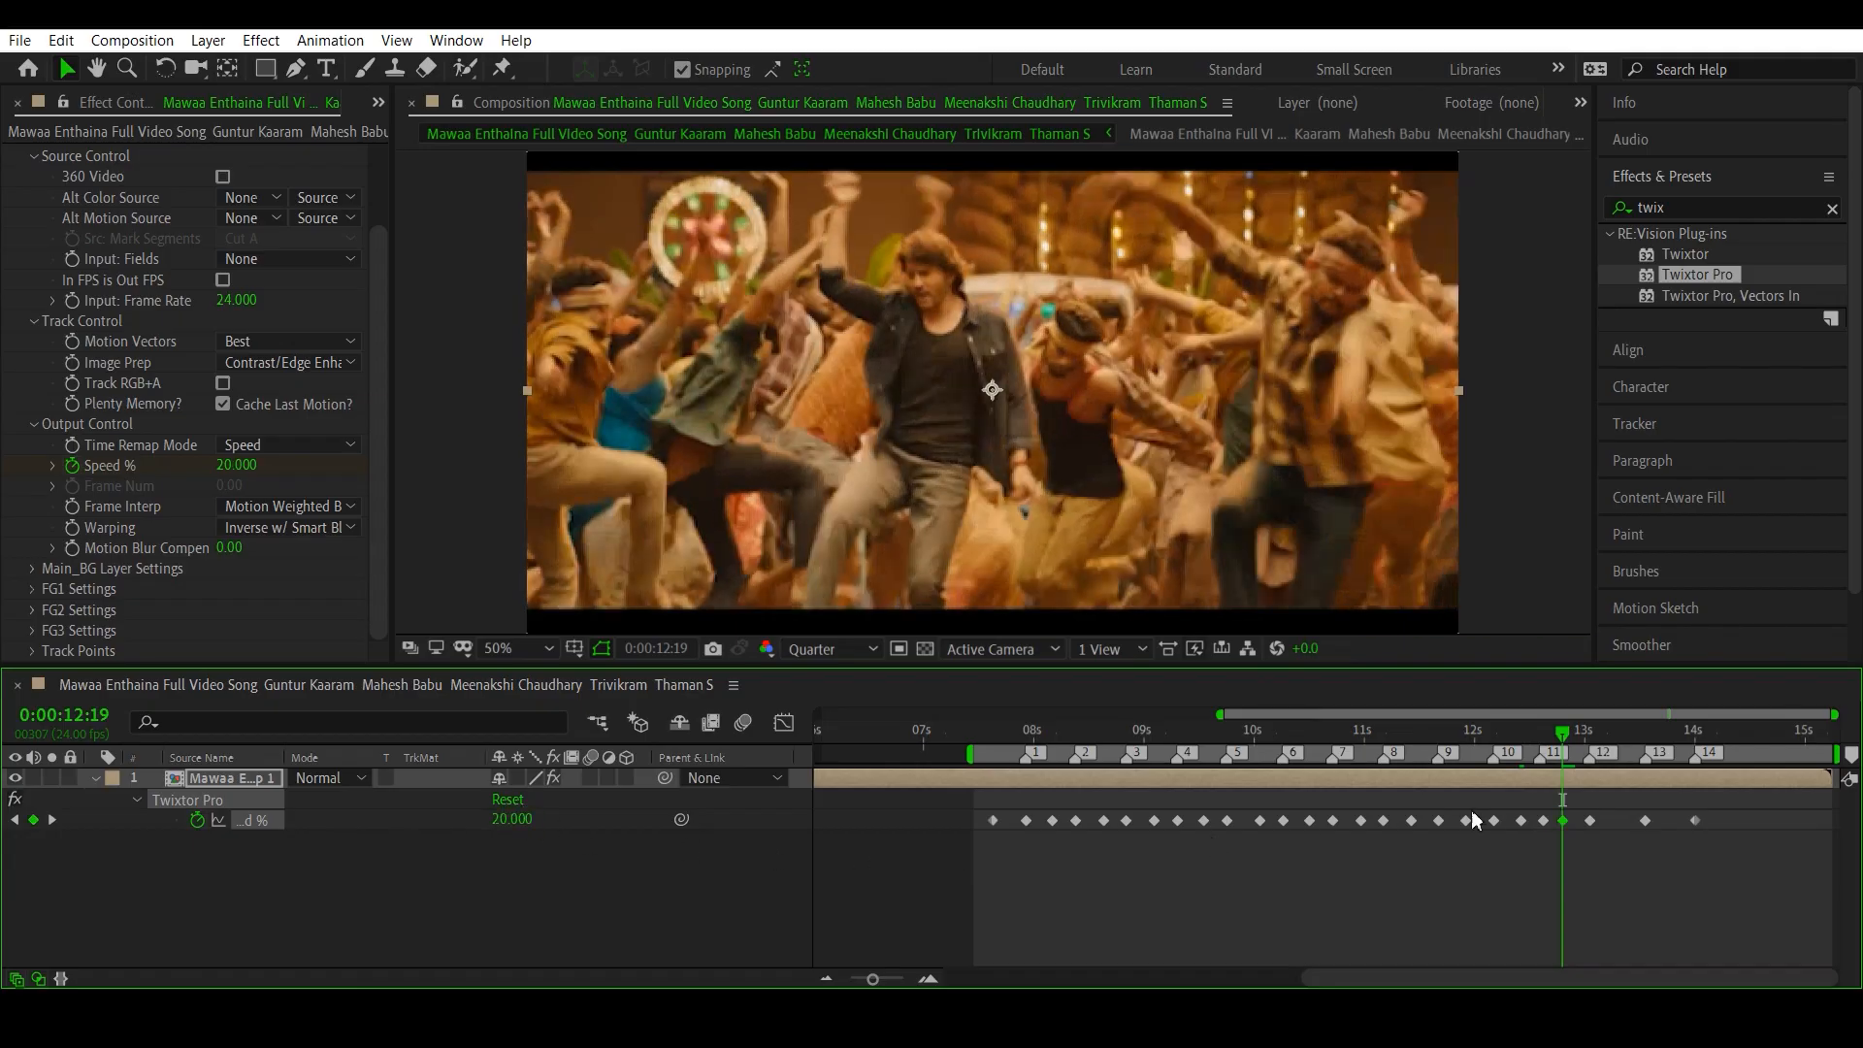
# - Add Speed % keyframes of 20 between beat markers 12 and 13 and between 13 and 14, at 0:00:13:06 and 0:00:13:19
pyautogui.click(1615, 735)
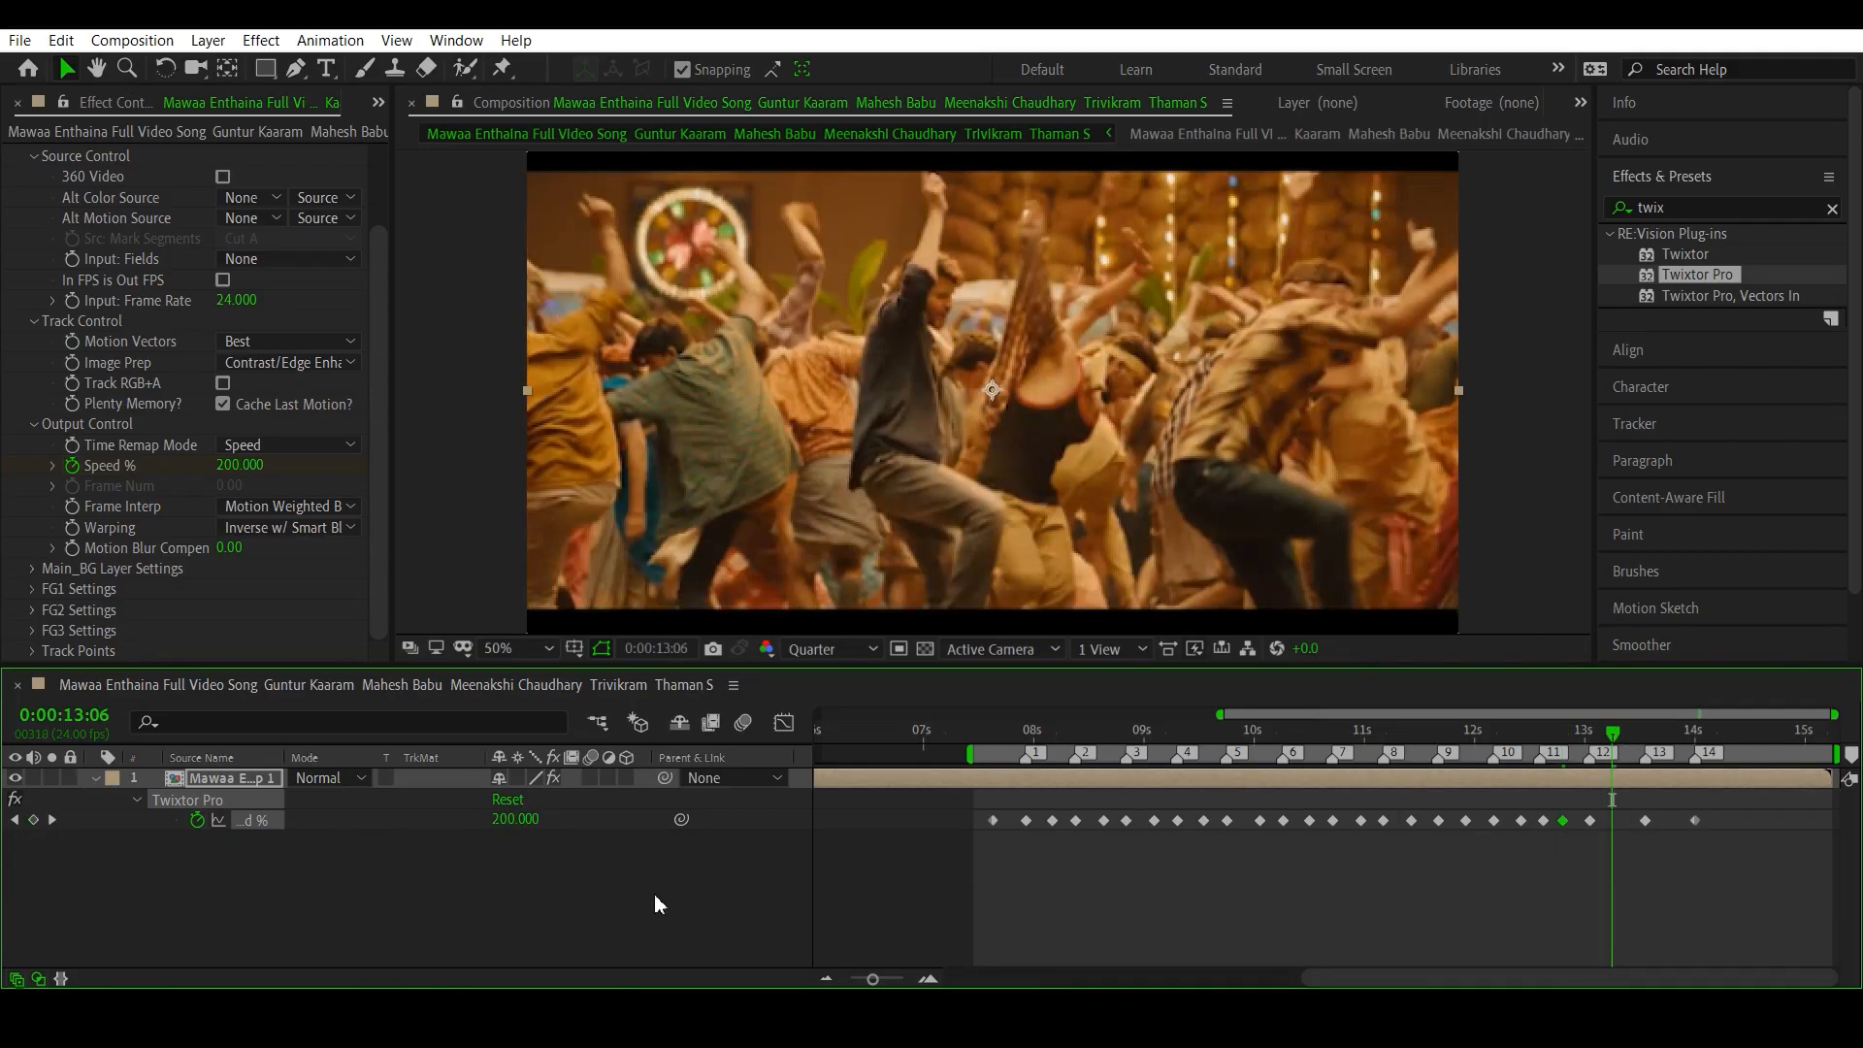
pyautogui.click(513, 820)
pyautogui.write('20')
pyautogui.press('Return')
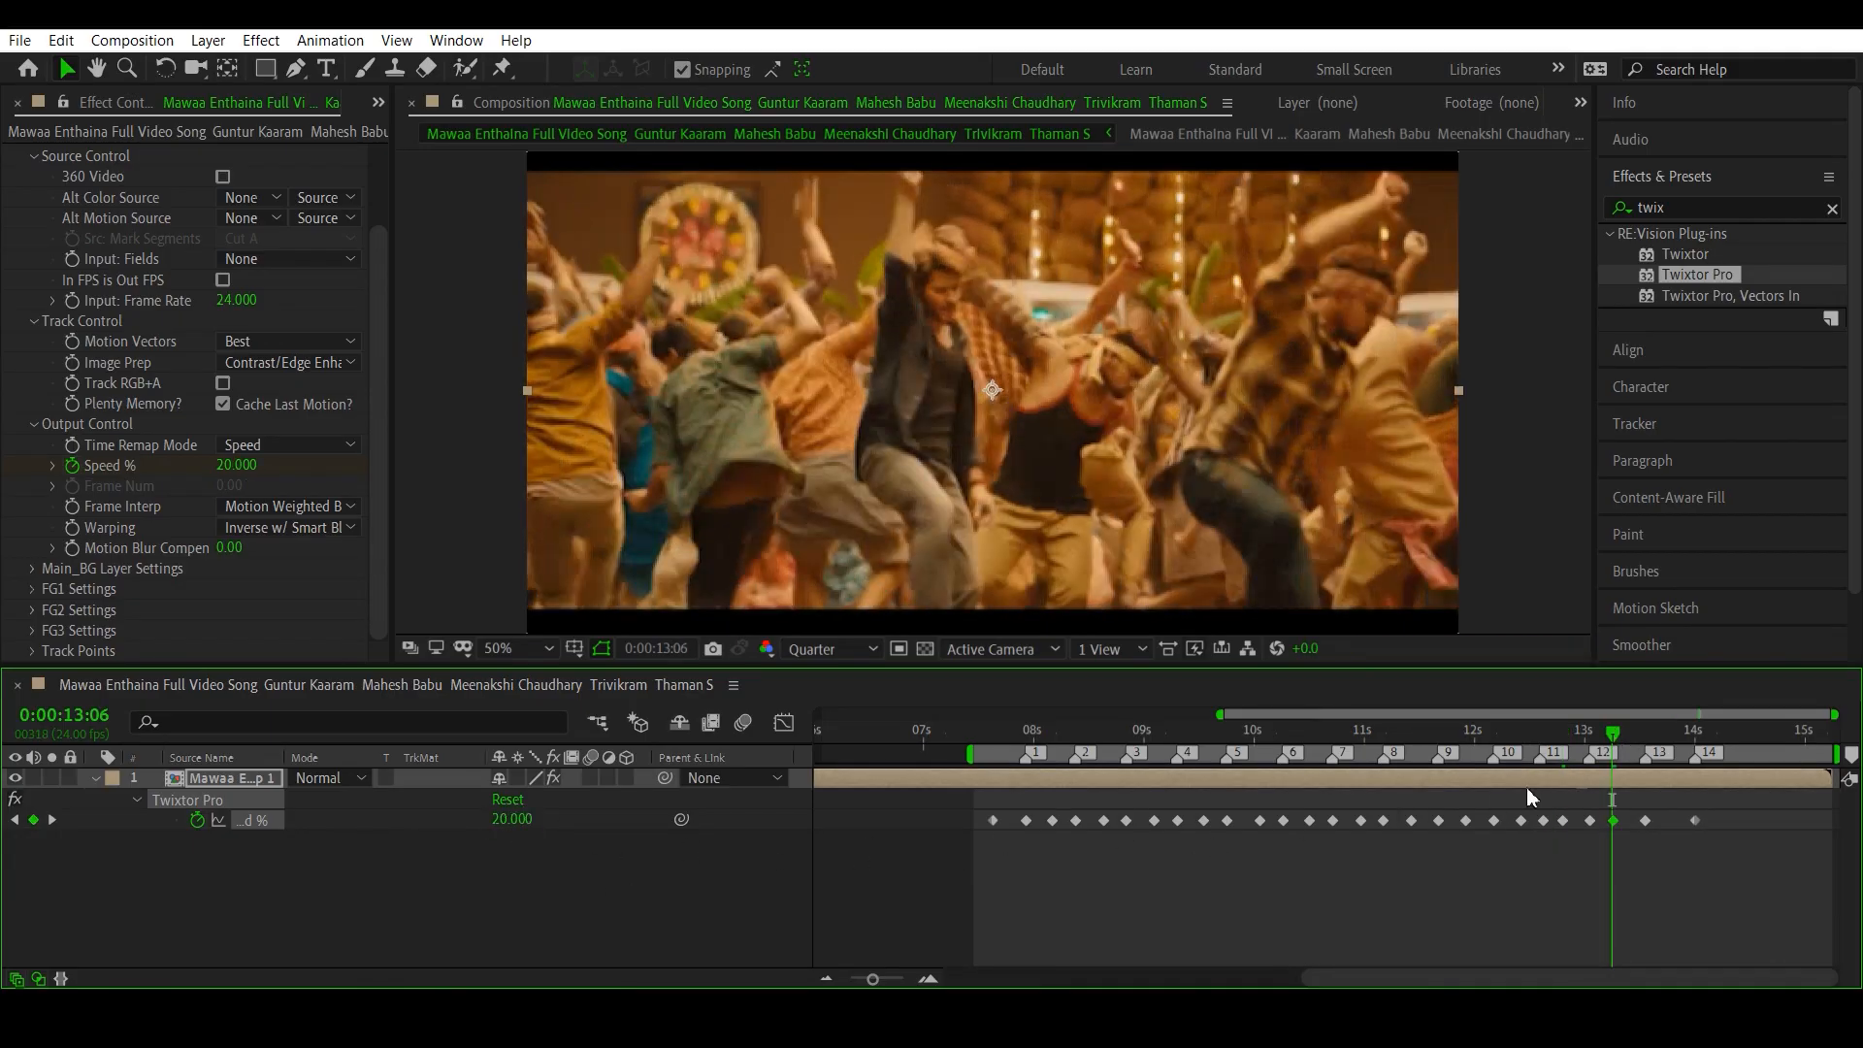
pyautogui.click(1673, 739)
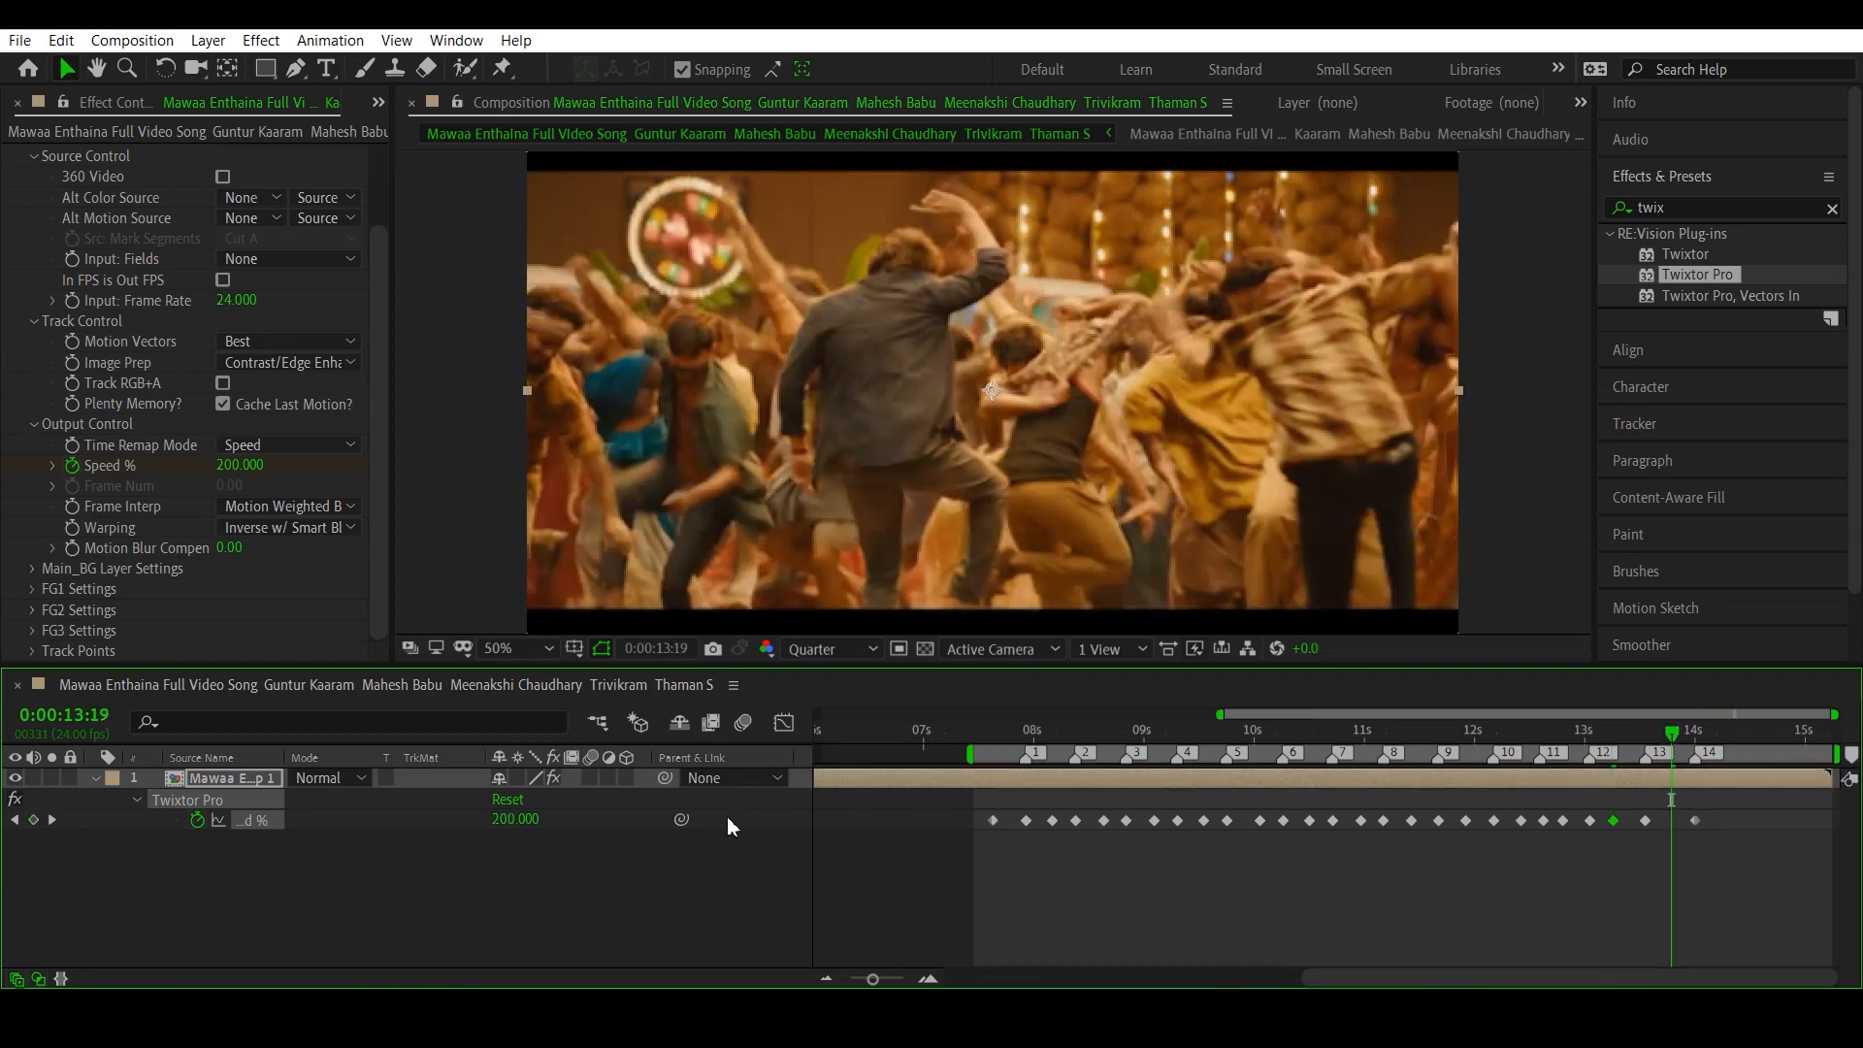
pyautogui.click(526, 819)
pyautogui.write('20')
pyautogui.press('Return')
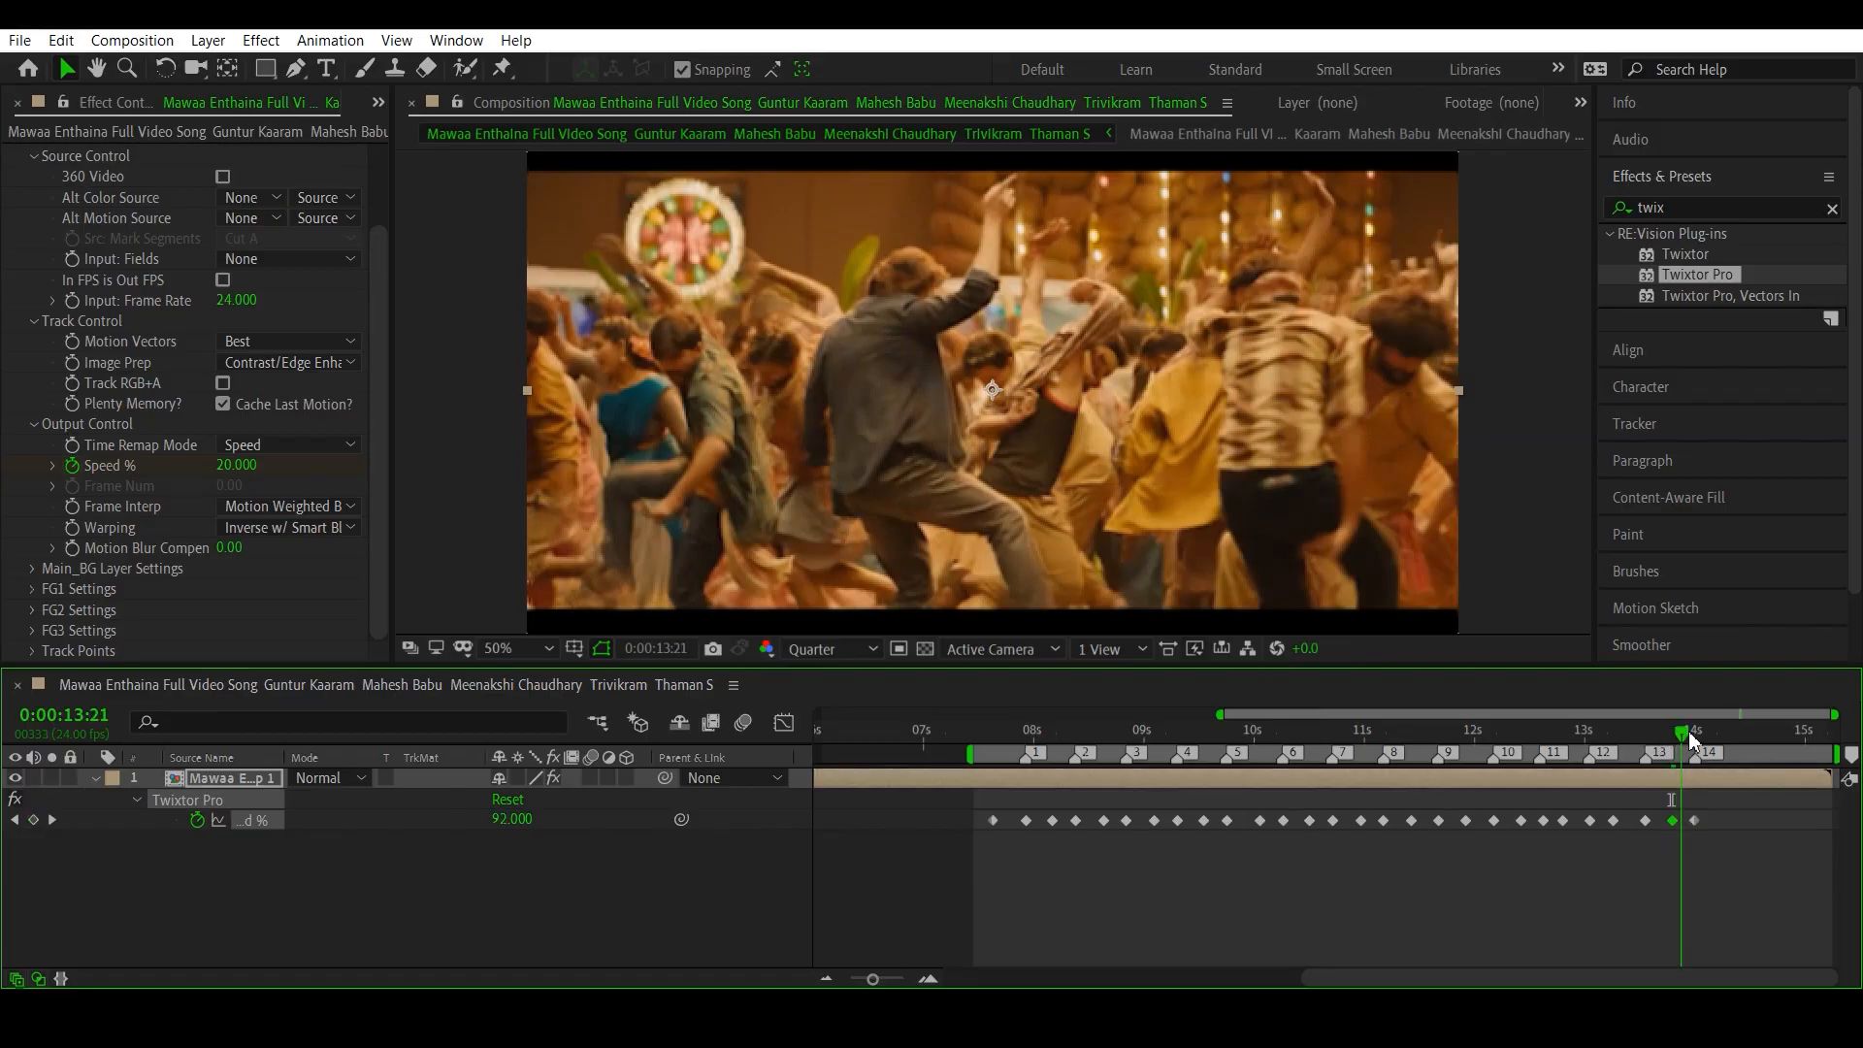
# - Add a Speed % keyframe of 100 just after beat marker 14, at 0:00:14:05
pyautogui.moveTo(1675, 734); pyautogui.dragTo(1698, 747)
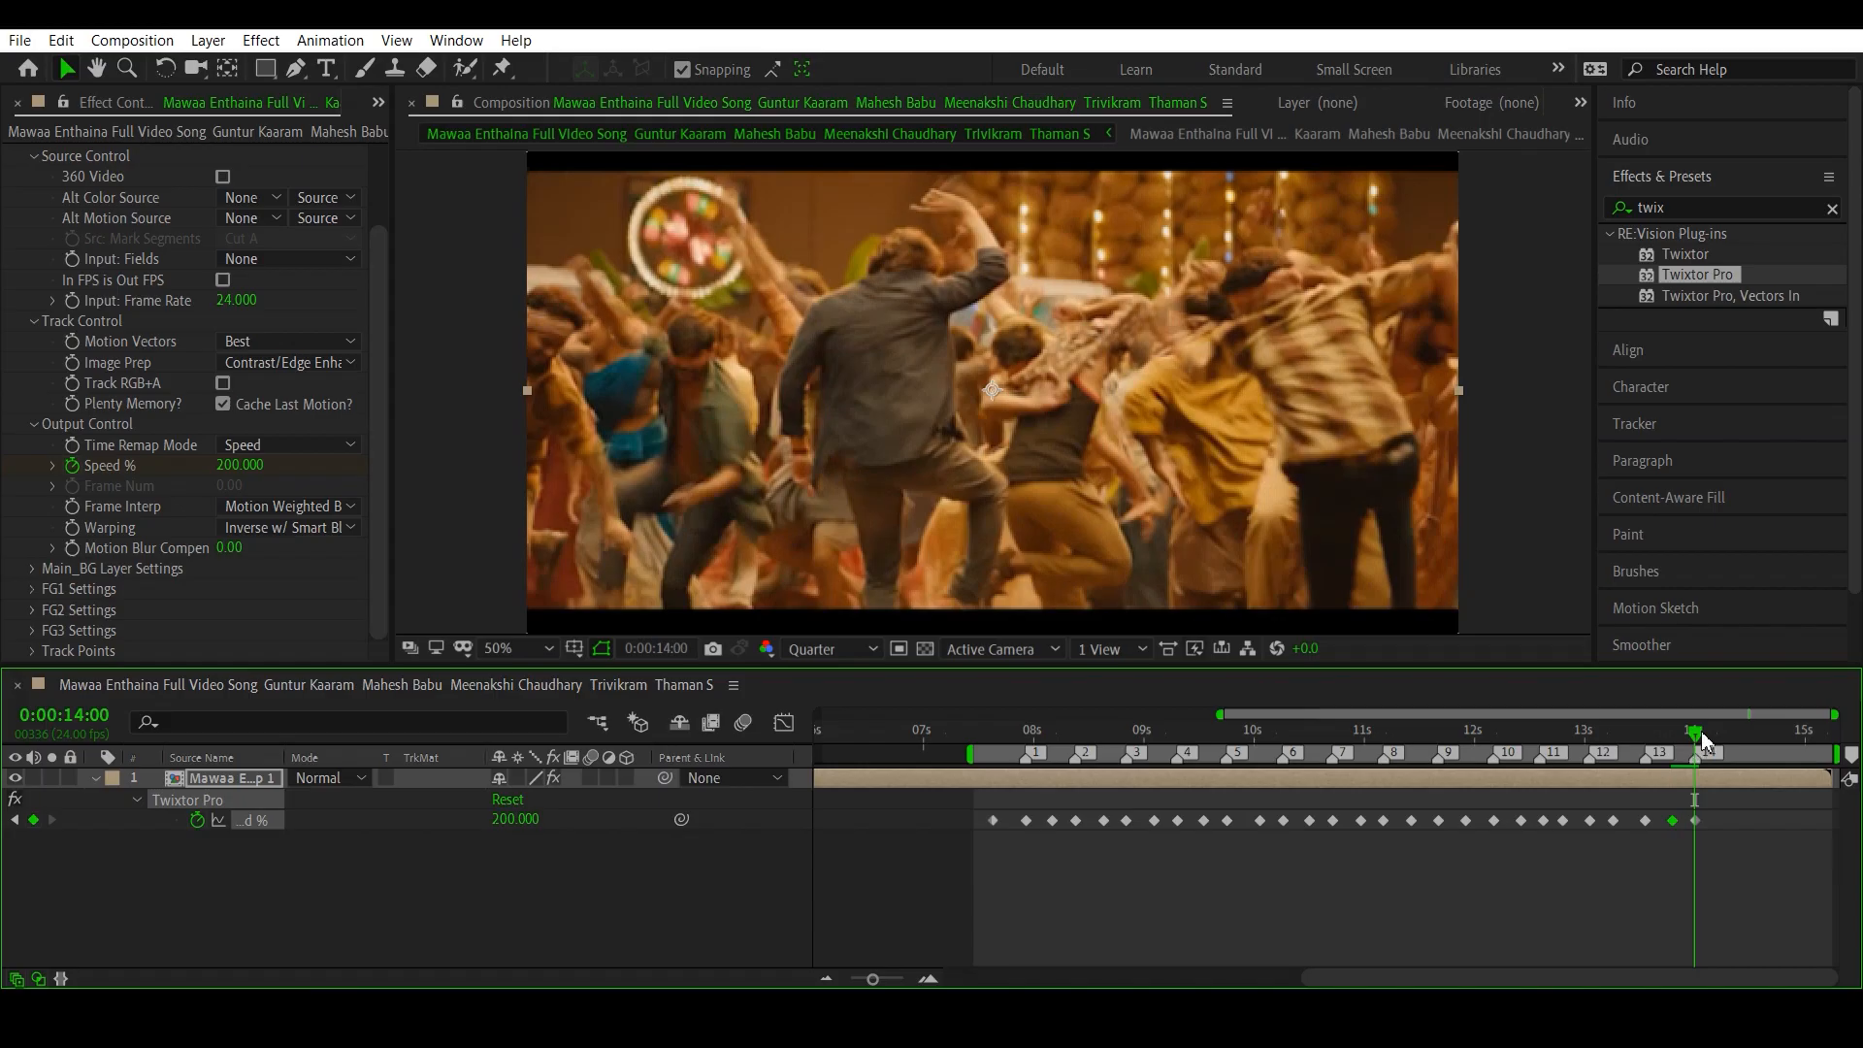
pyautogui.moveTo(1698, 739)
pyautogui.mouseDown()
pyautogui.moveTo(1732, 744)
pyautogui.moveTo(1717, 743)
pyautogui.mouseUp()
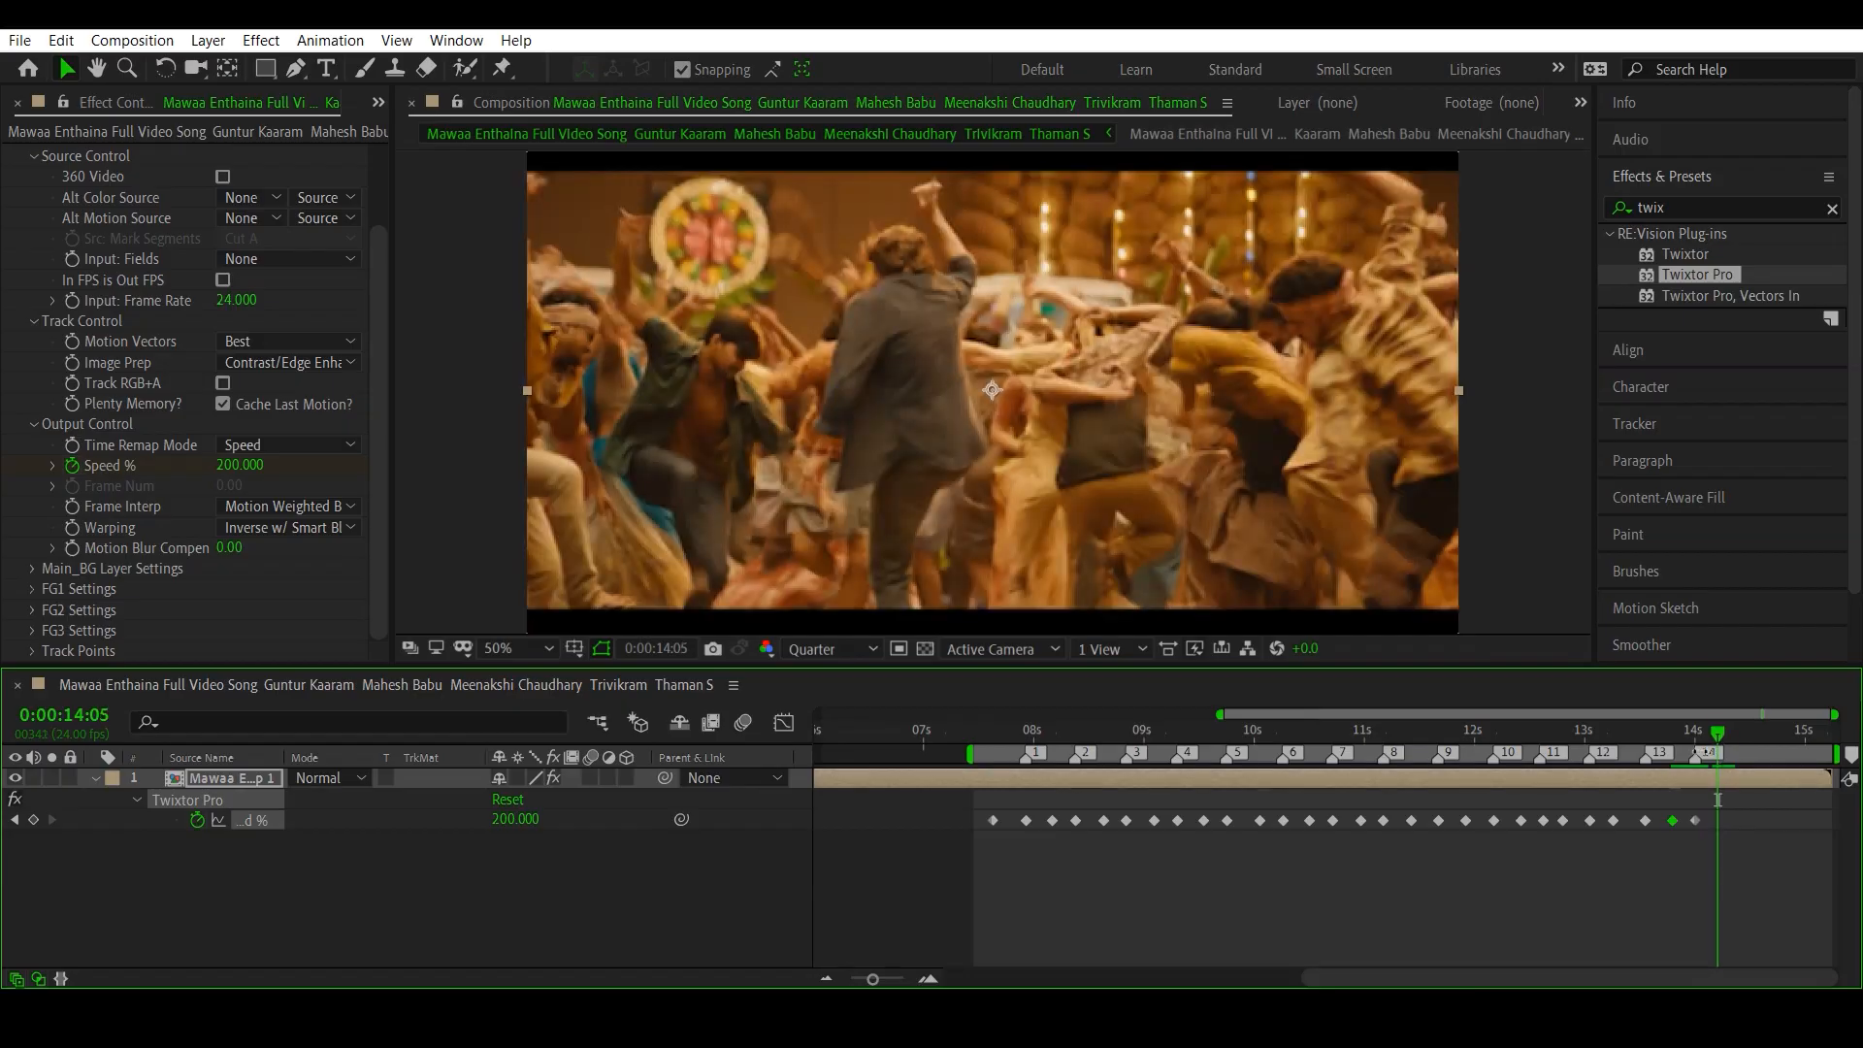
pyautogui.click(515, 820)
pyautogui.write('100')
pyautogui.press('Return')
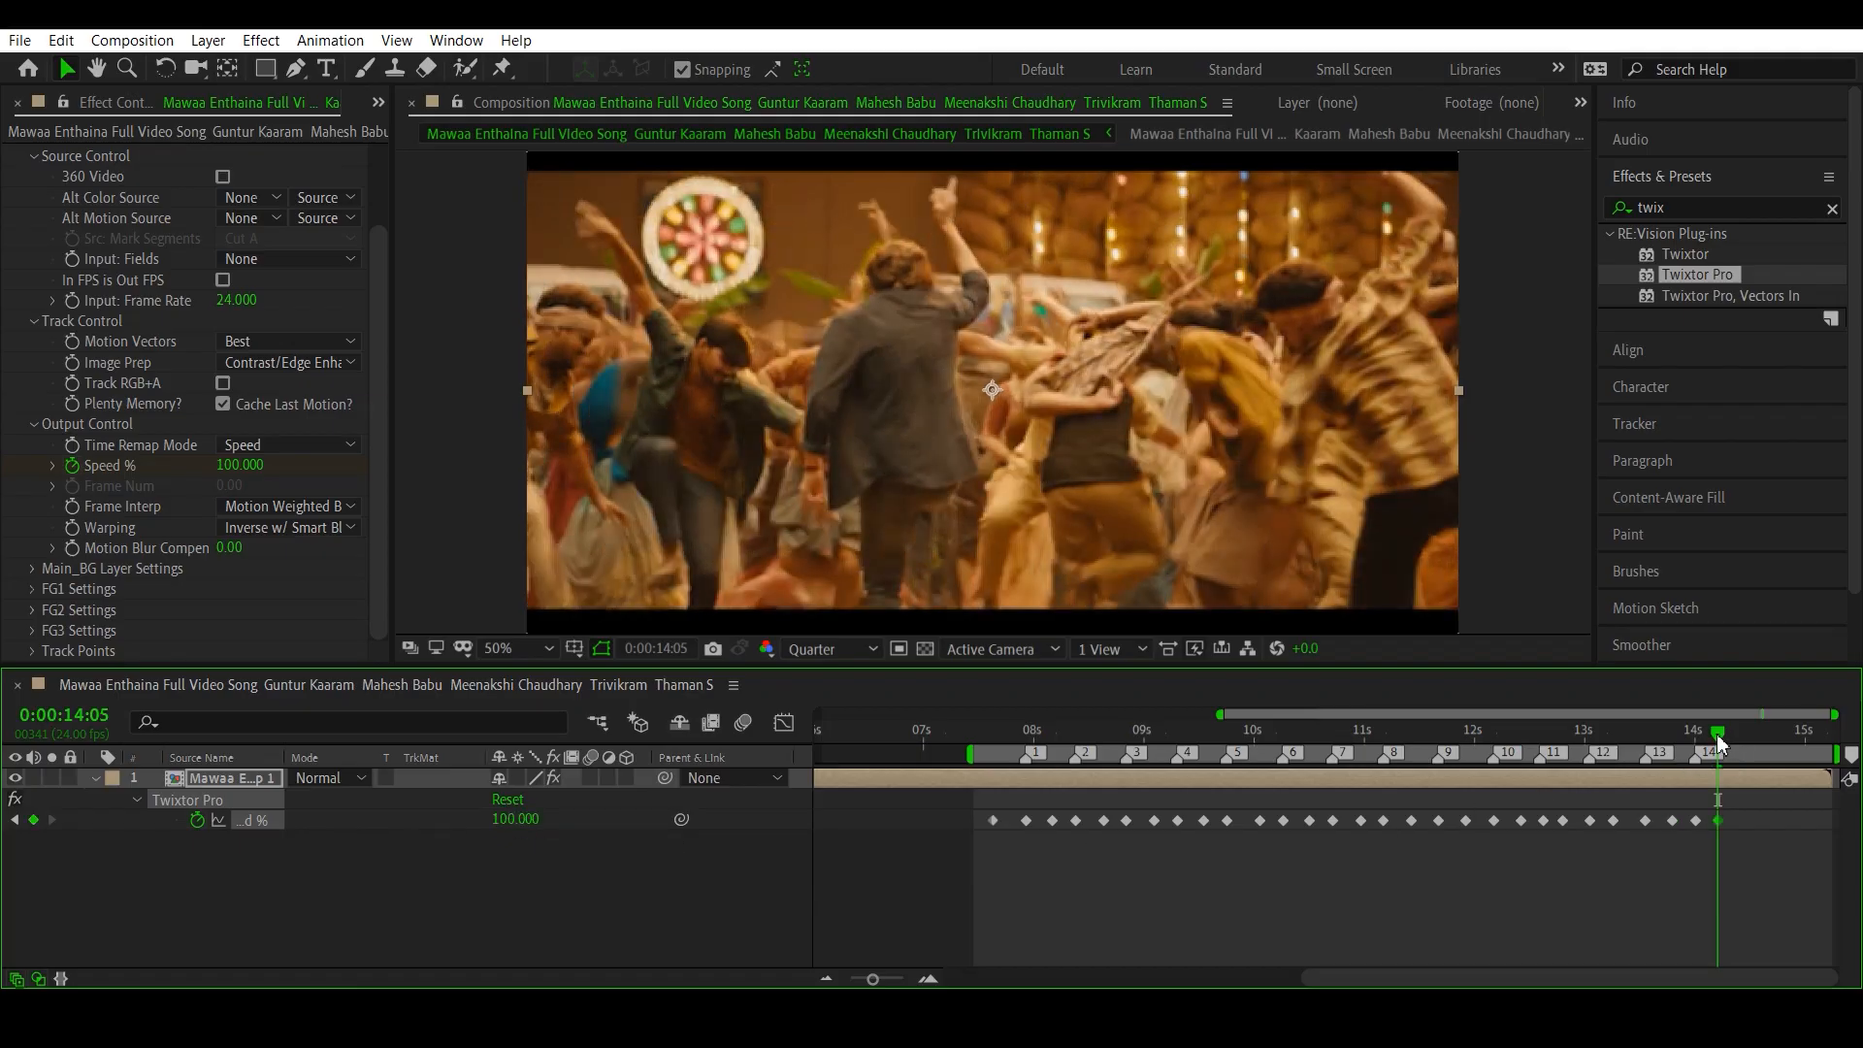
# - Shift the Speed % keyframe between beat markers 5 and 6 slightly earlier and the one between 12 and 13 slightly later
pyautogui.moveTo(1717, 737); pyautogui.dragTo(1238, 822)
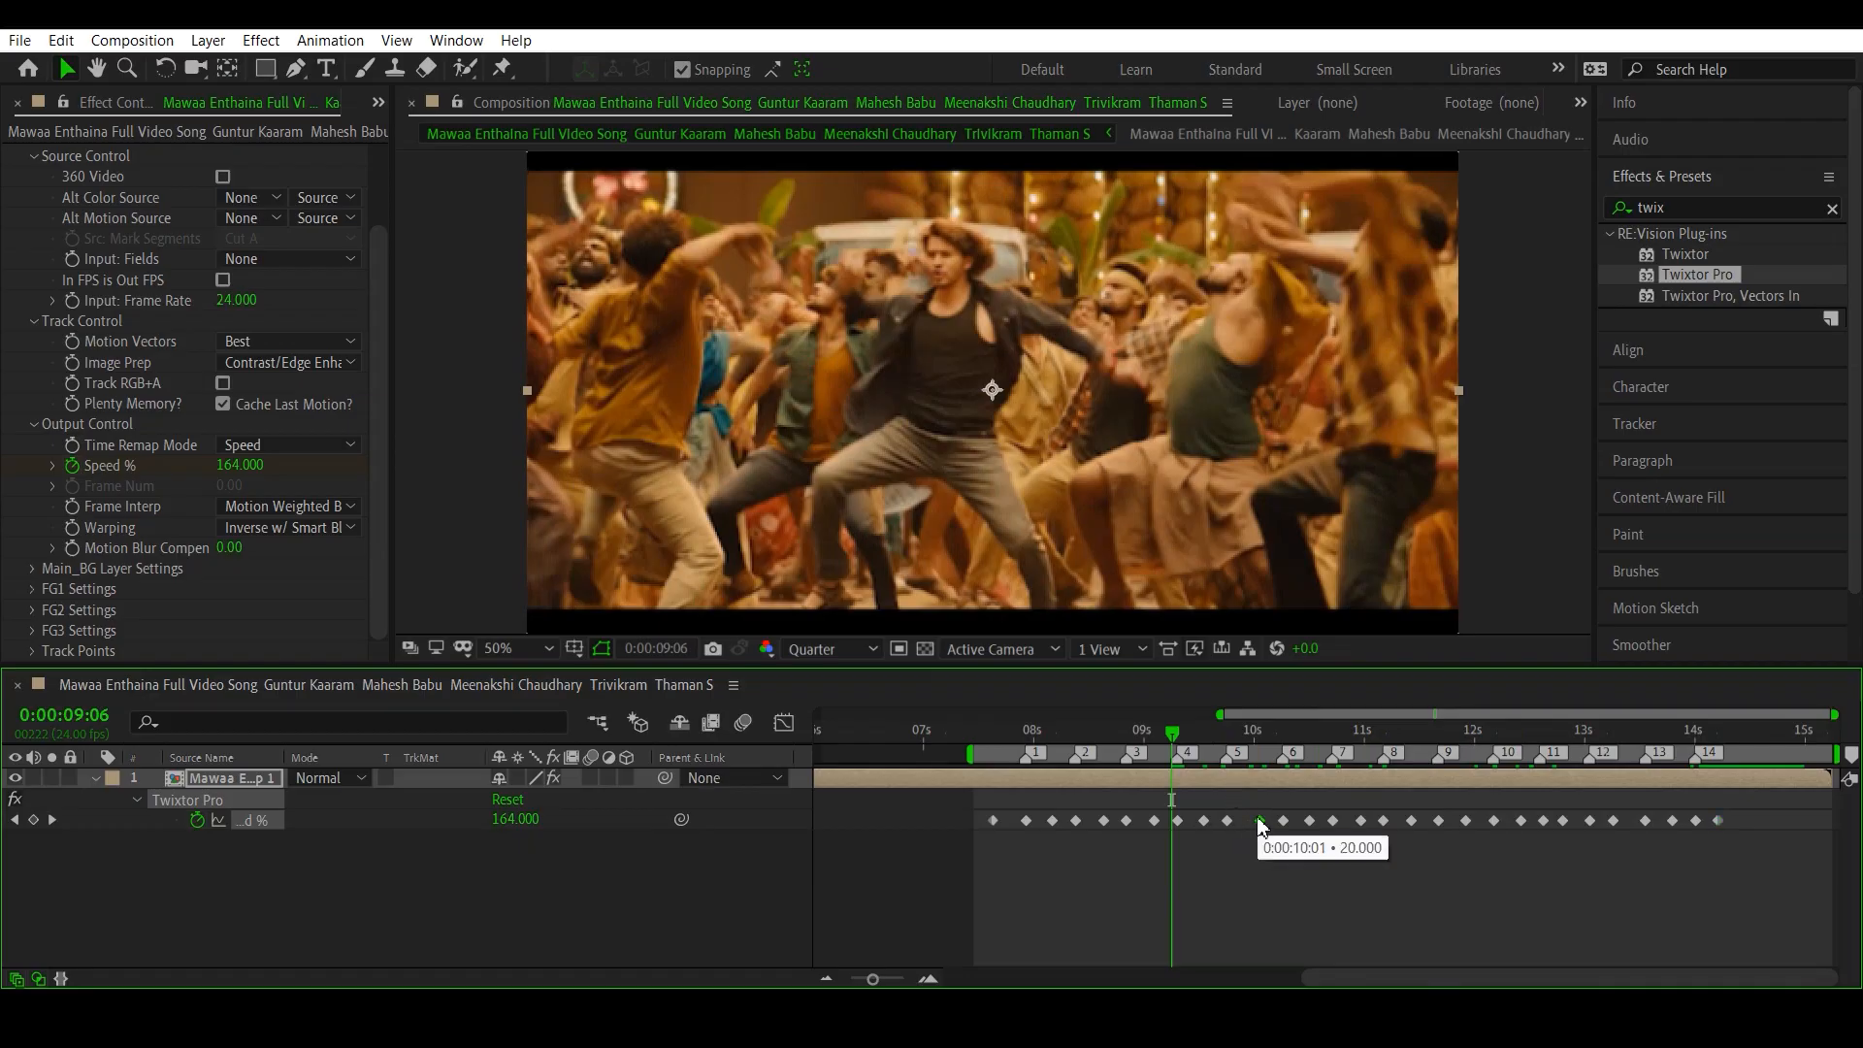
pyautogui.click(1259, 821)
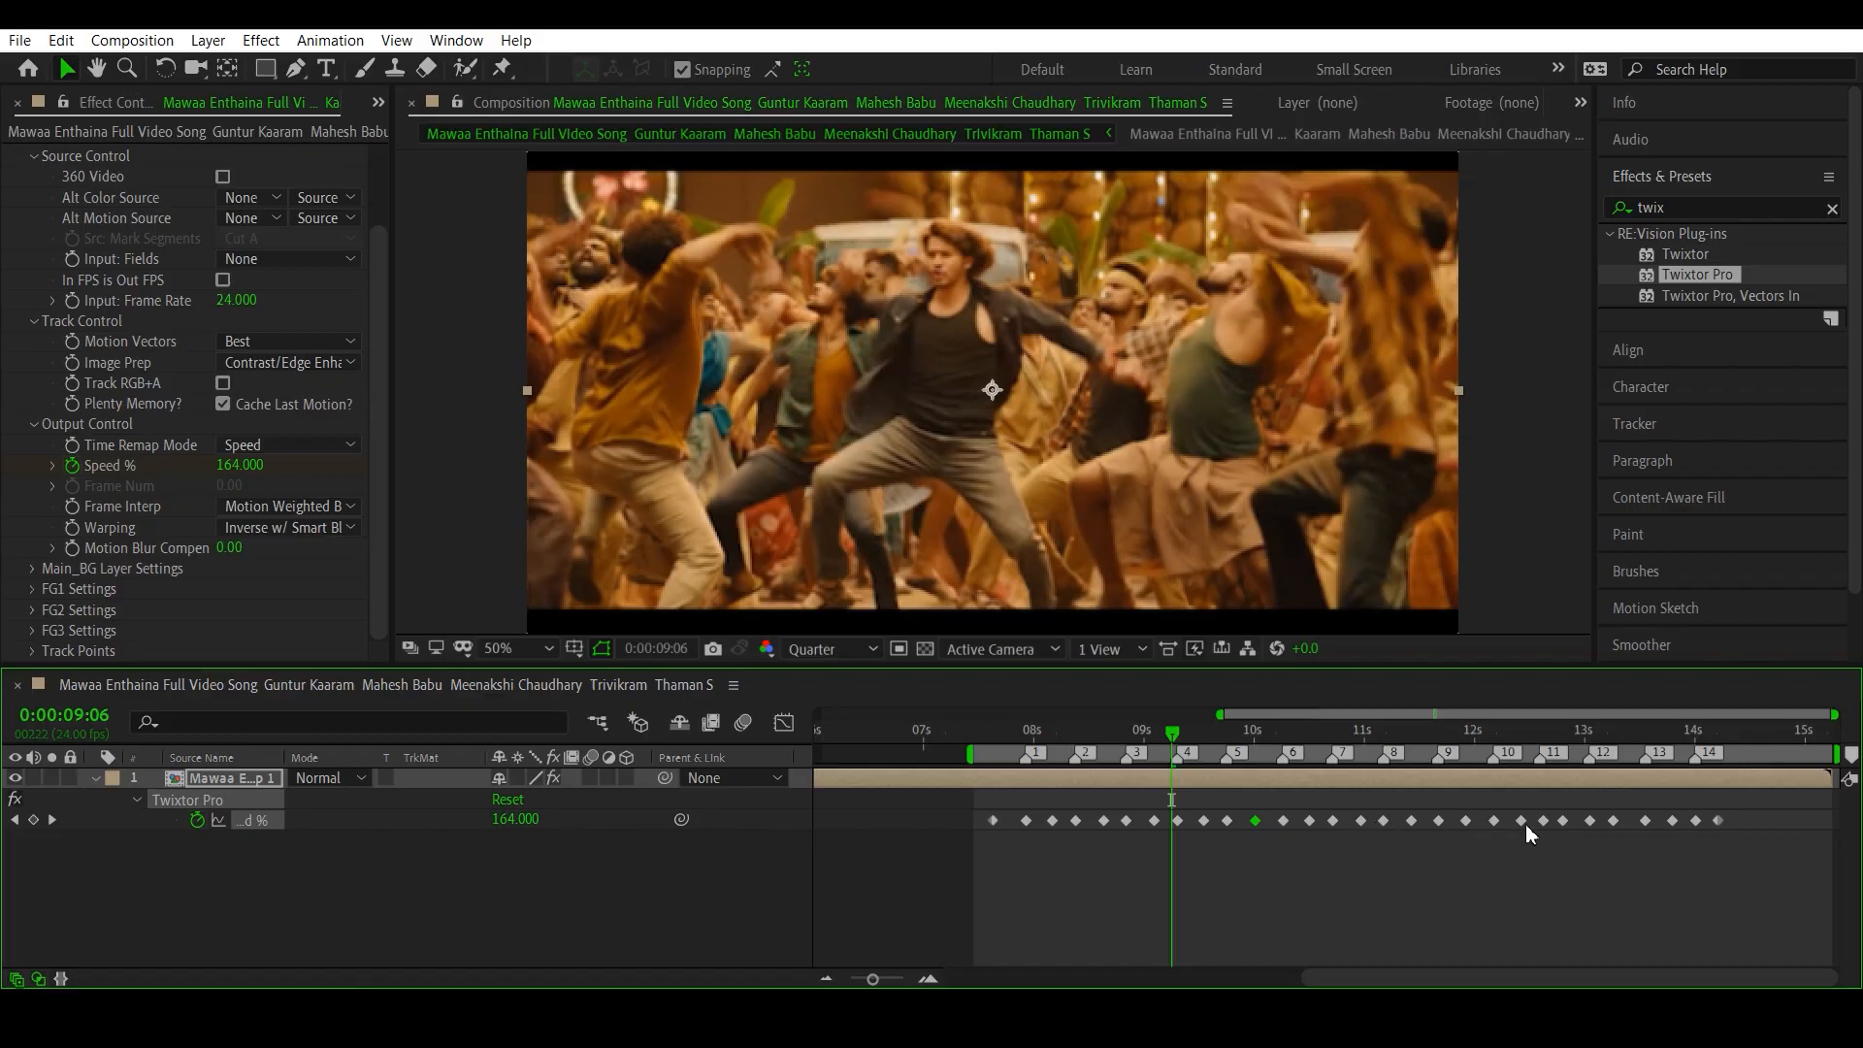
pyautogui.click(1614, 821)
# - Play back the composition from 0:00:07:13 to review the speed ramps against the beat markers
pyautogui.moveTo(1171, 735); pyautogui.dragTo(983, 753)
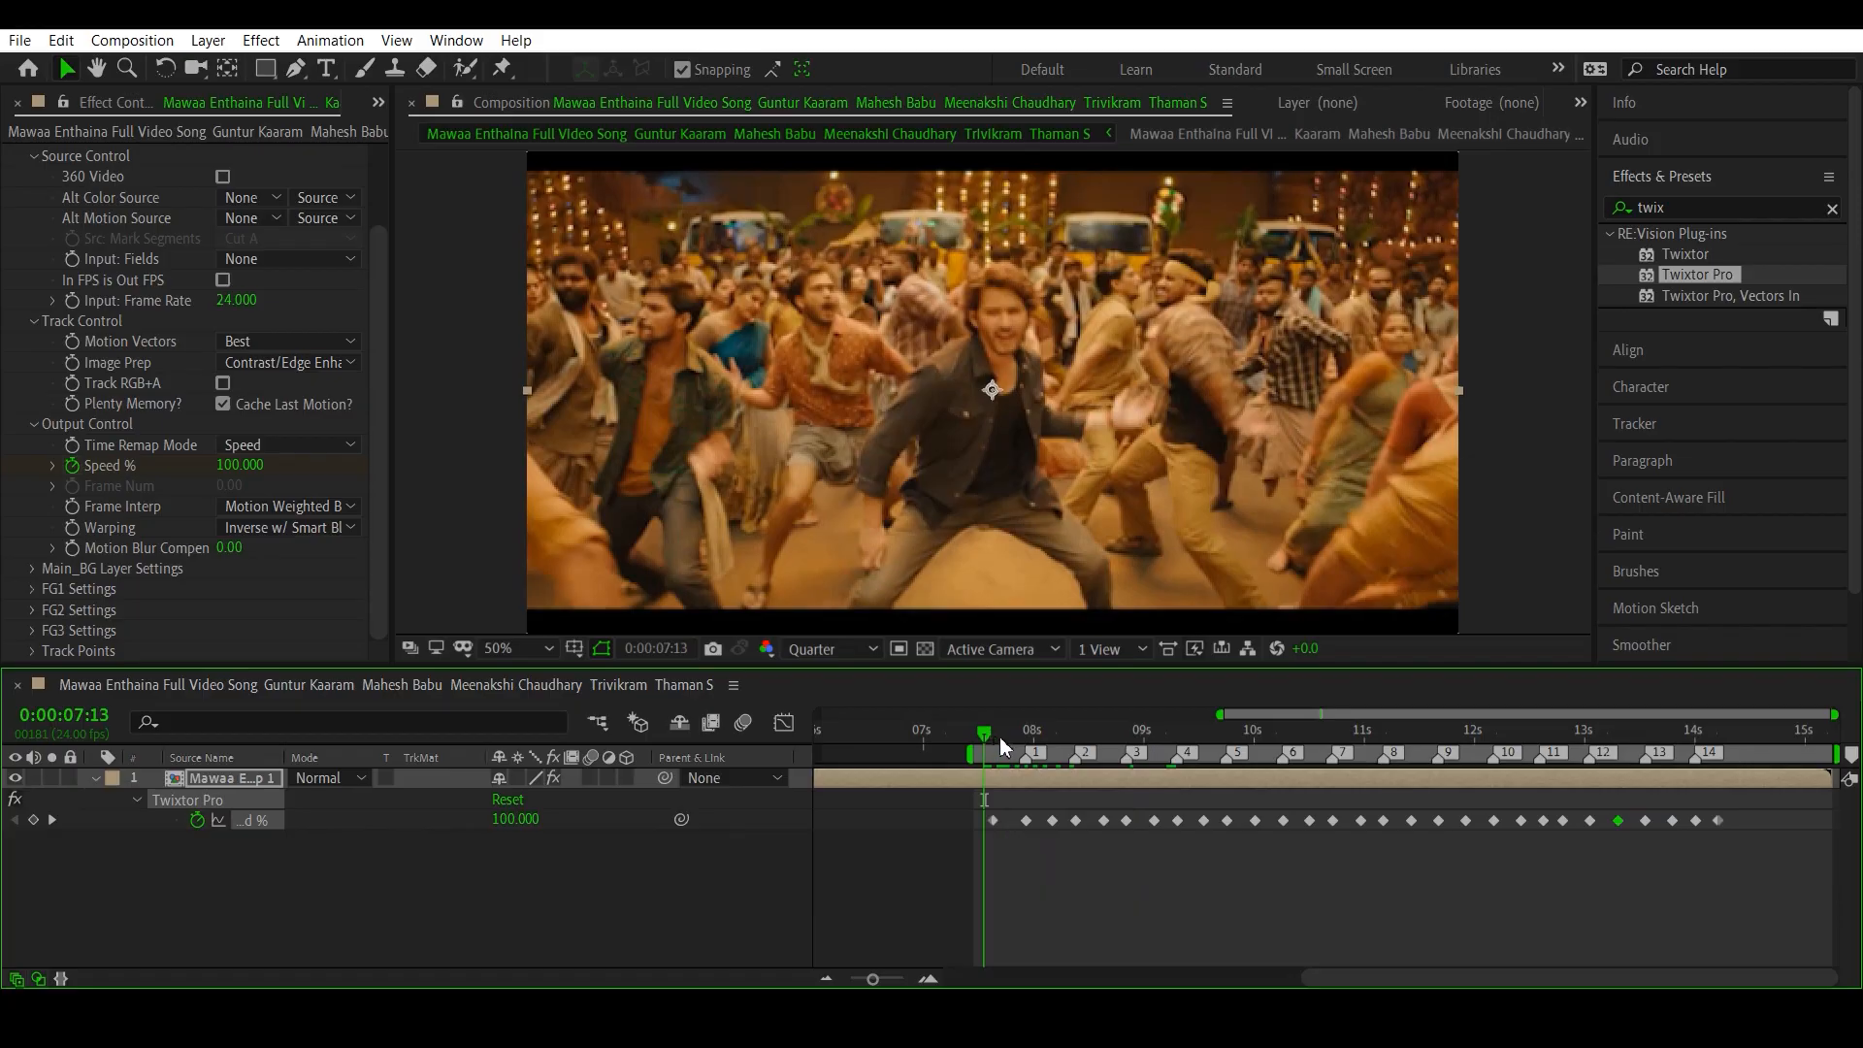
pyautogui.press('space')
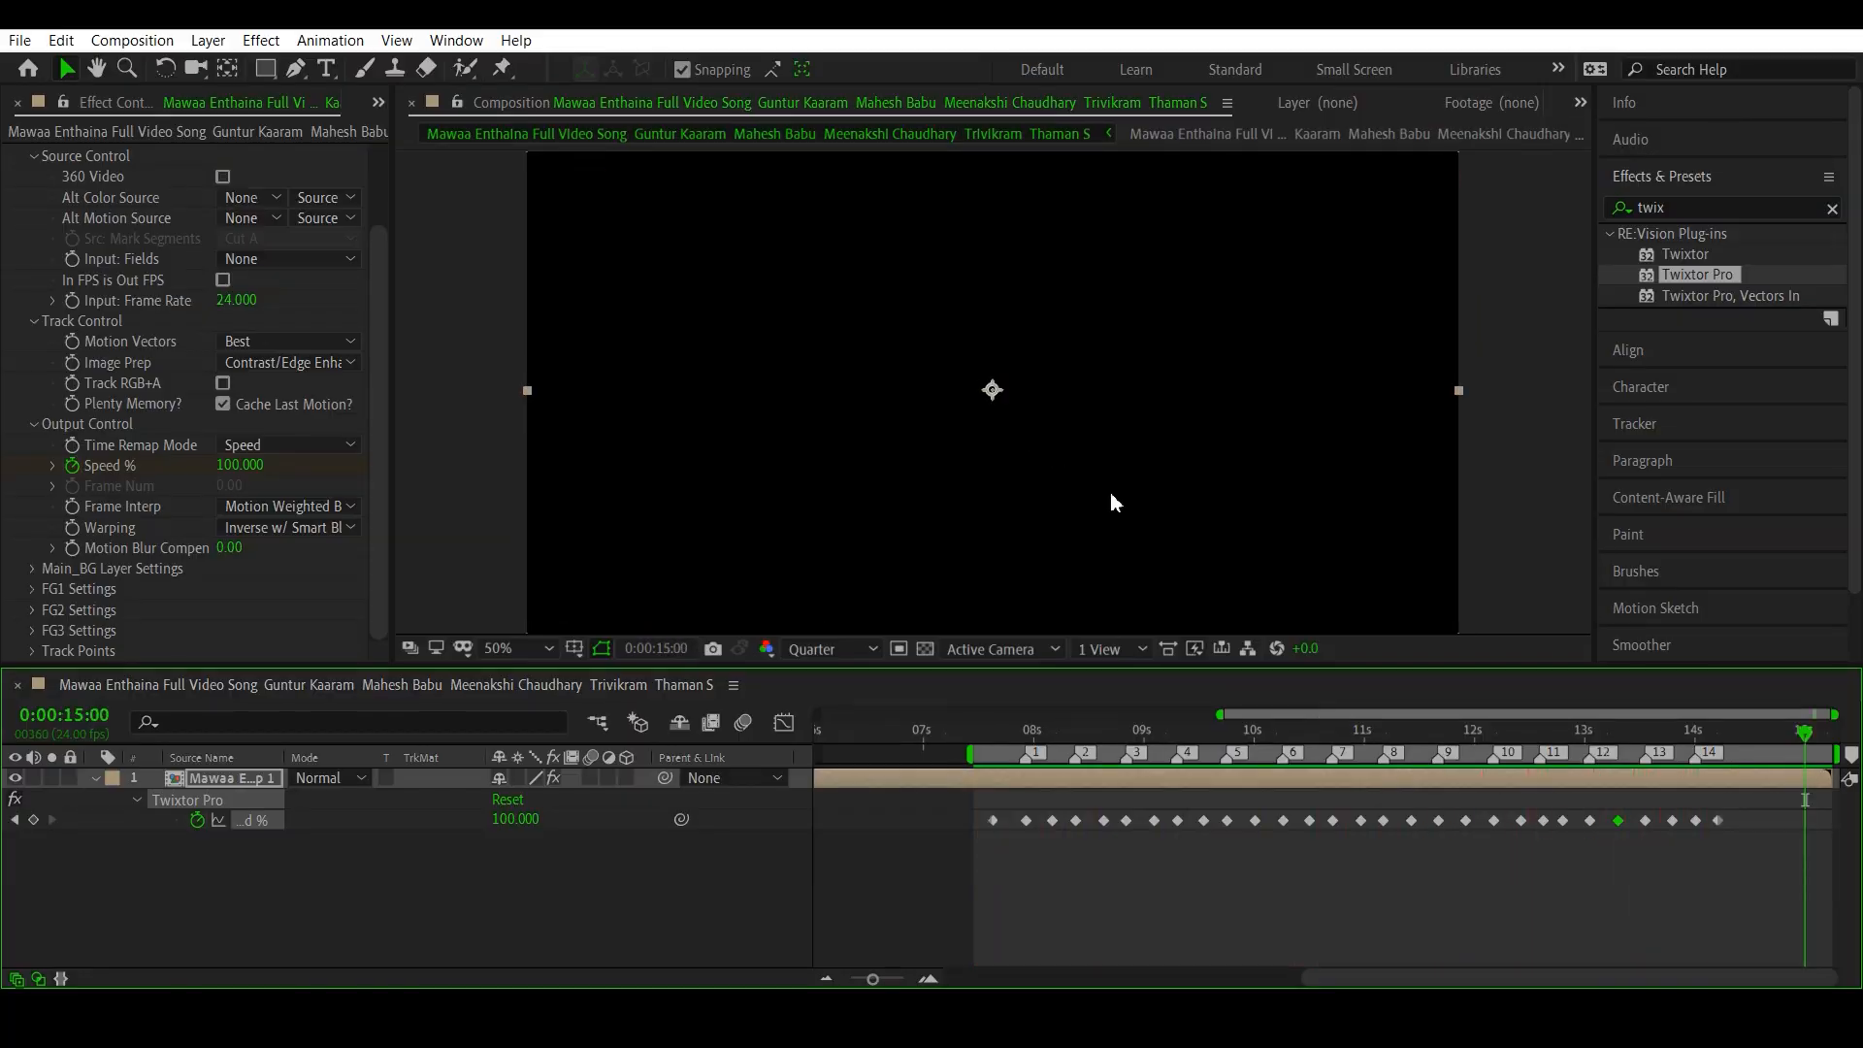
# - Apply Easy Ease to all Speed % keyframes from 0:00:07:15 onward
pyautogui.click(994, 735)
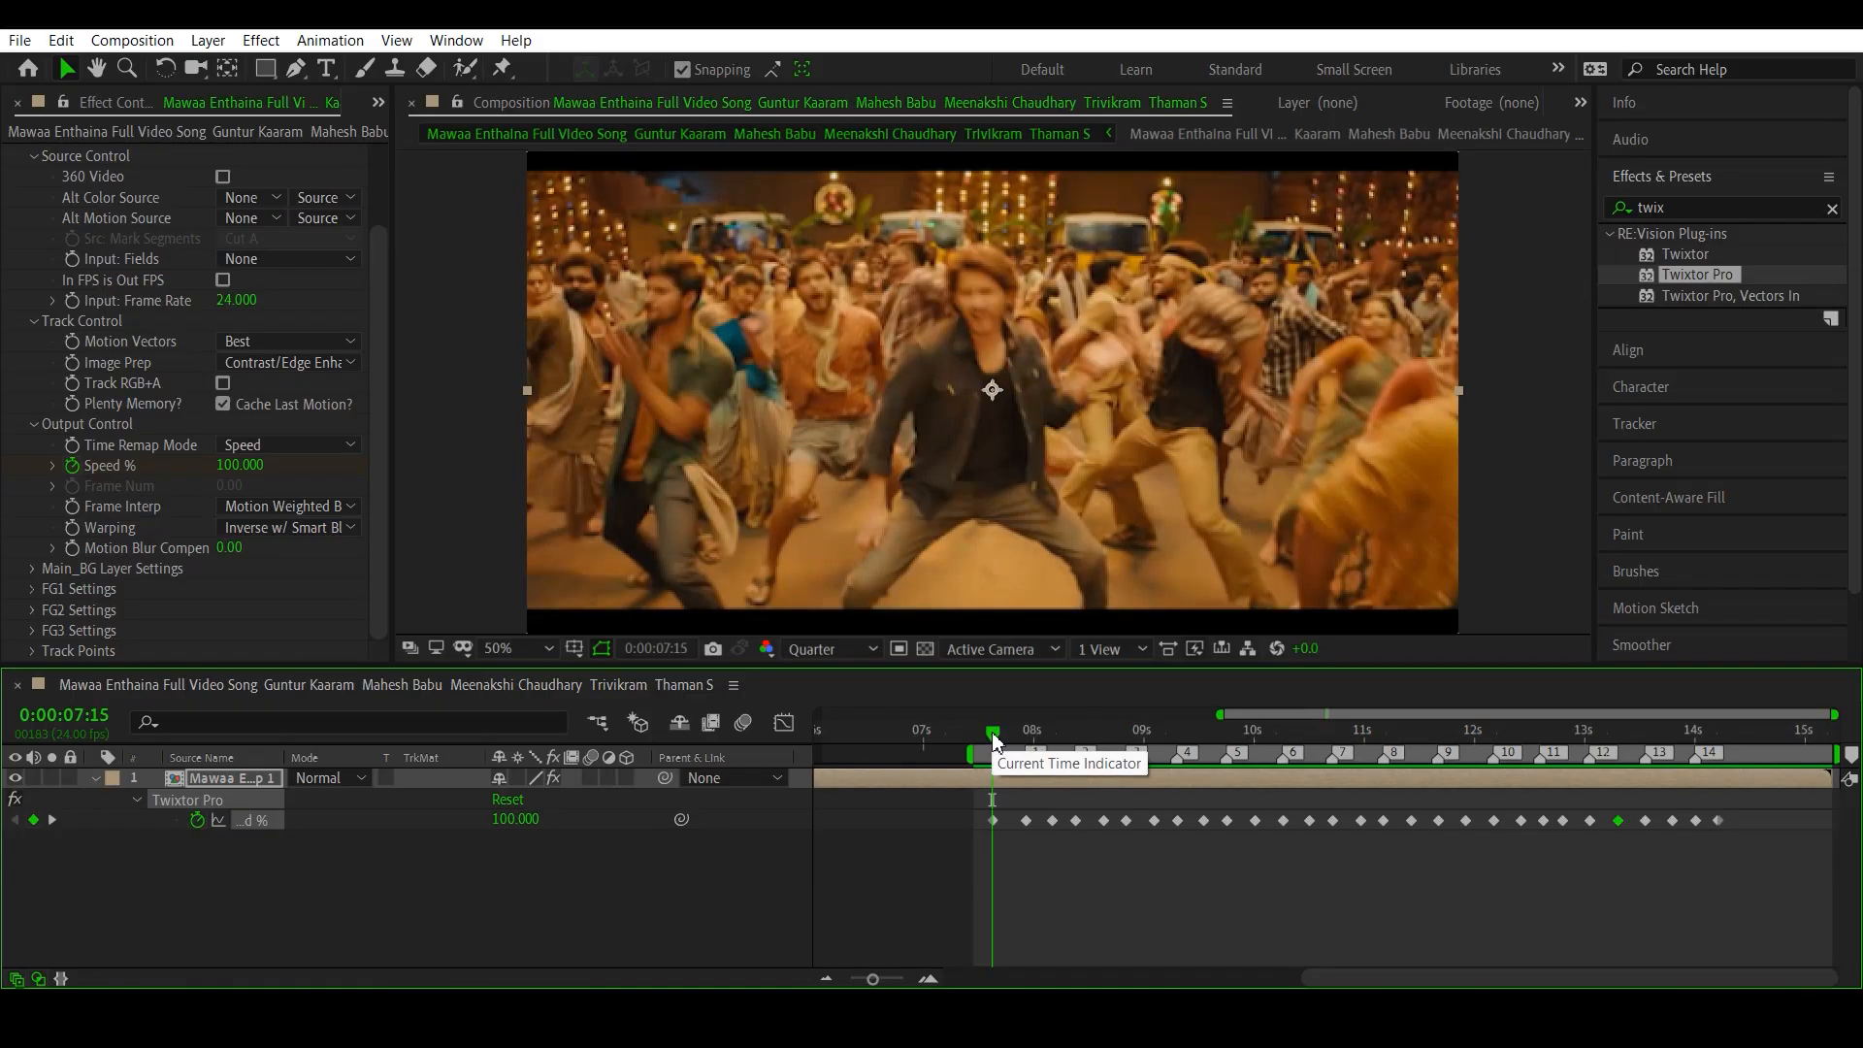
pyautogui.moveTo(1746, 871); pyautogui.dragTo(975, 812)
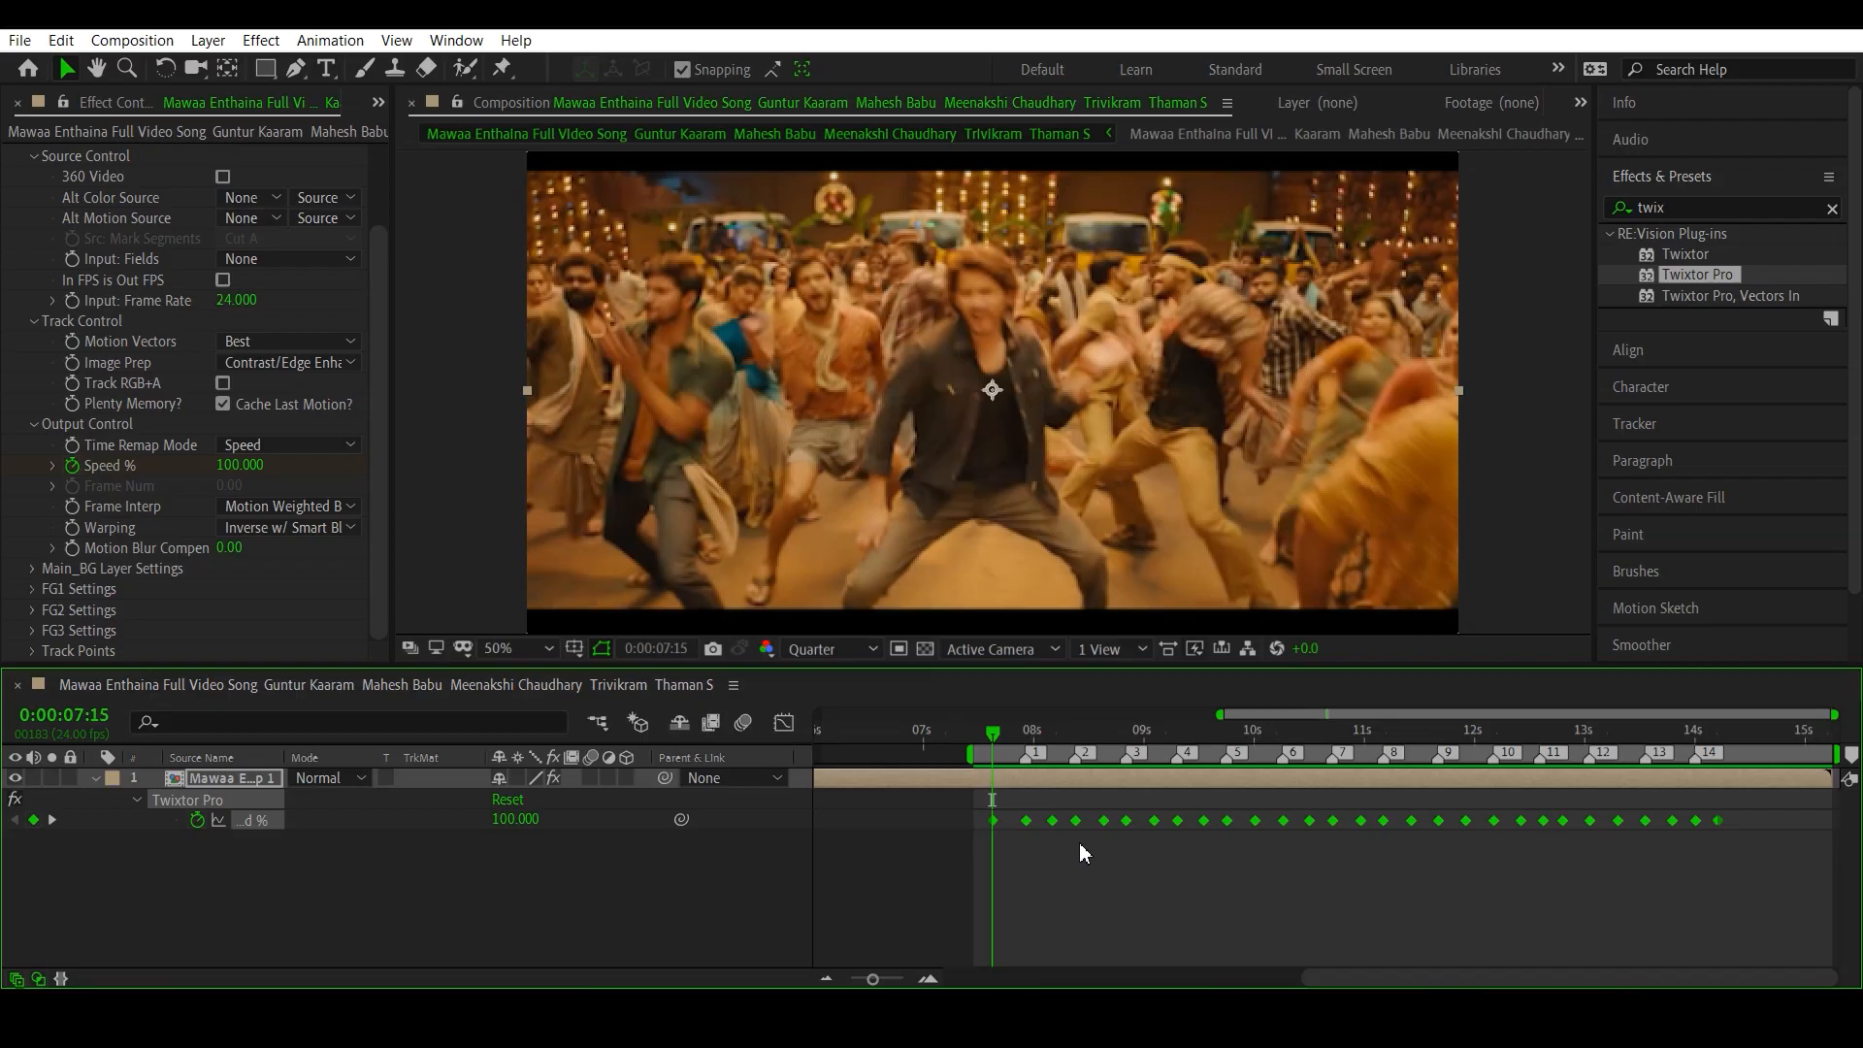
pyautogui.press('F9')
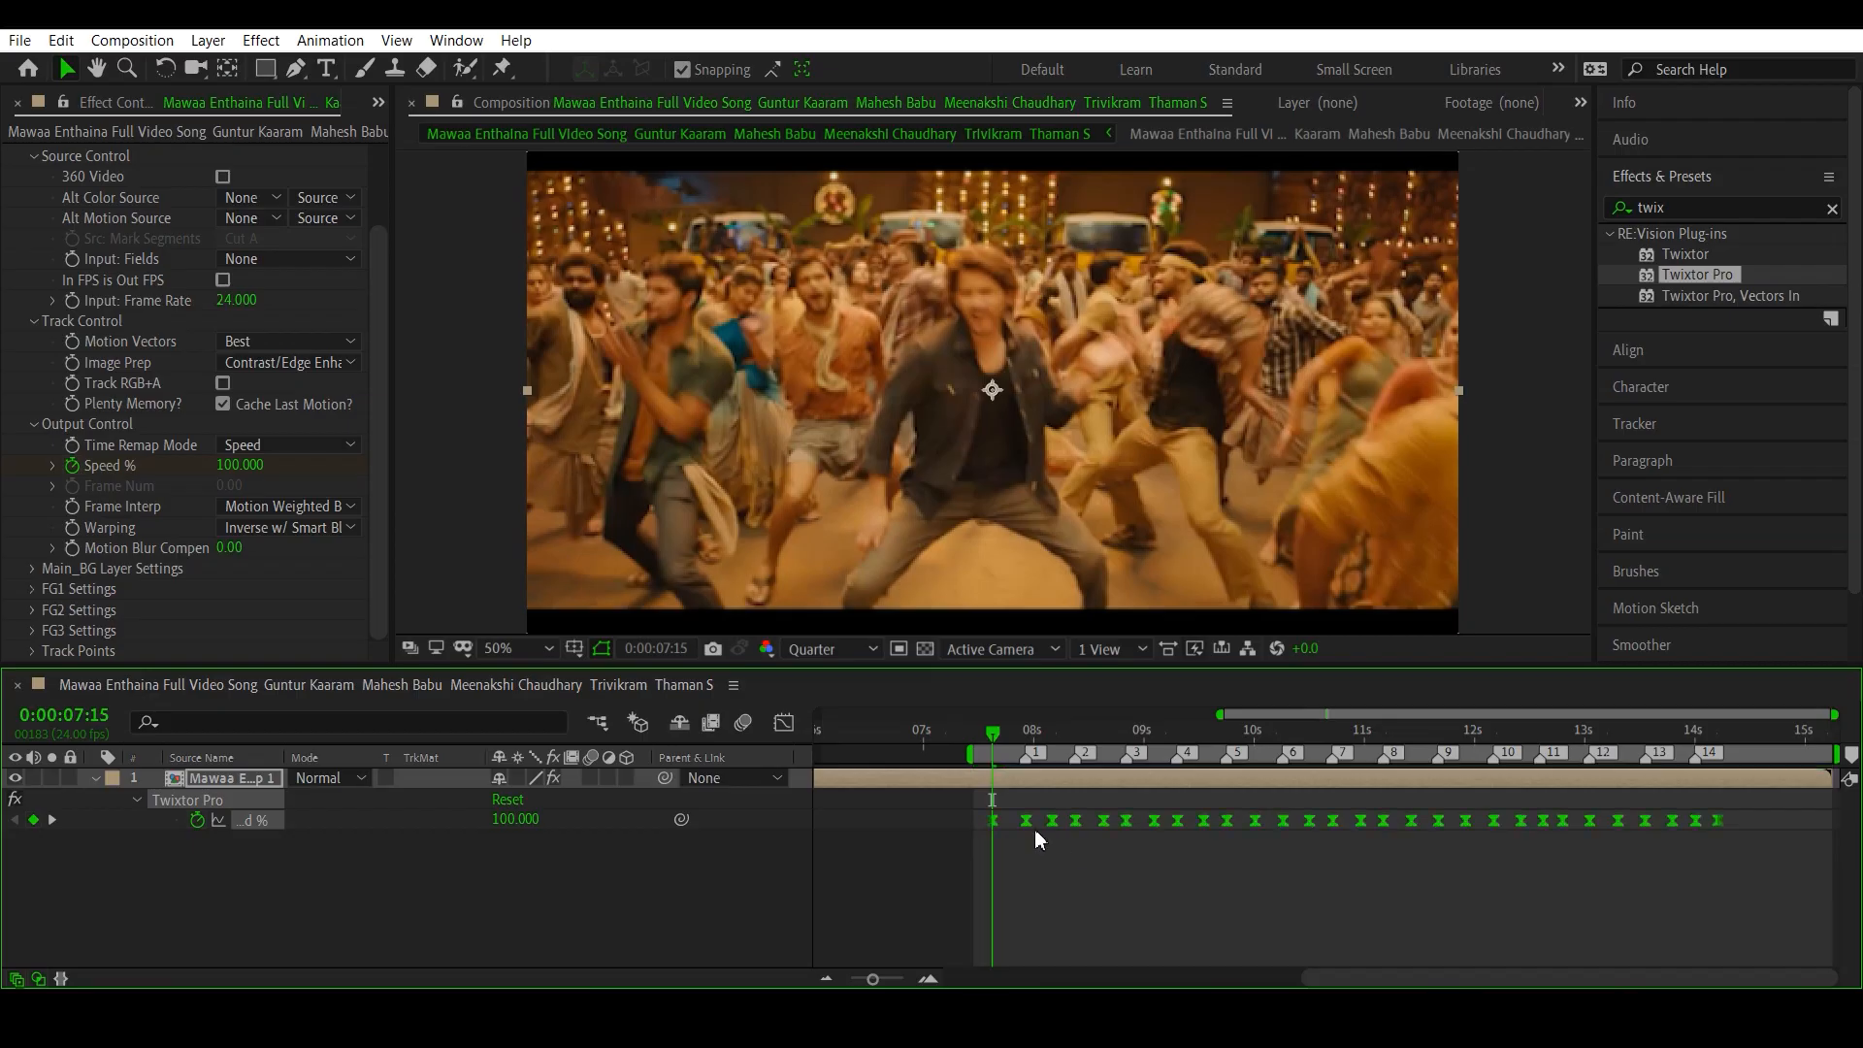
pyautogui.rightClick(990, 818)
pyautogui.moveTo(1086, 802)
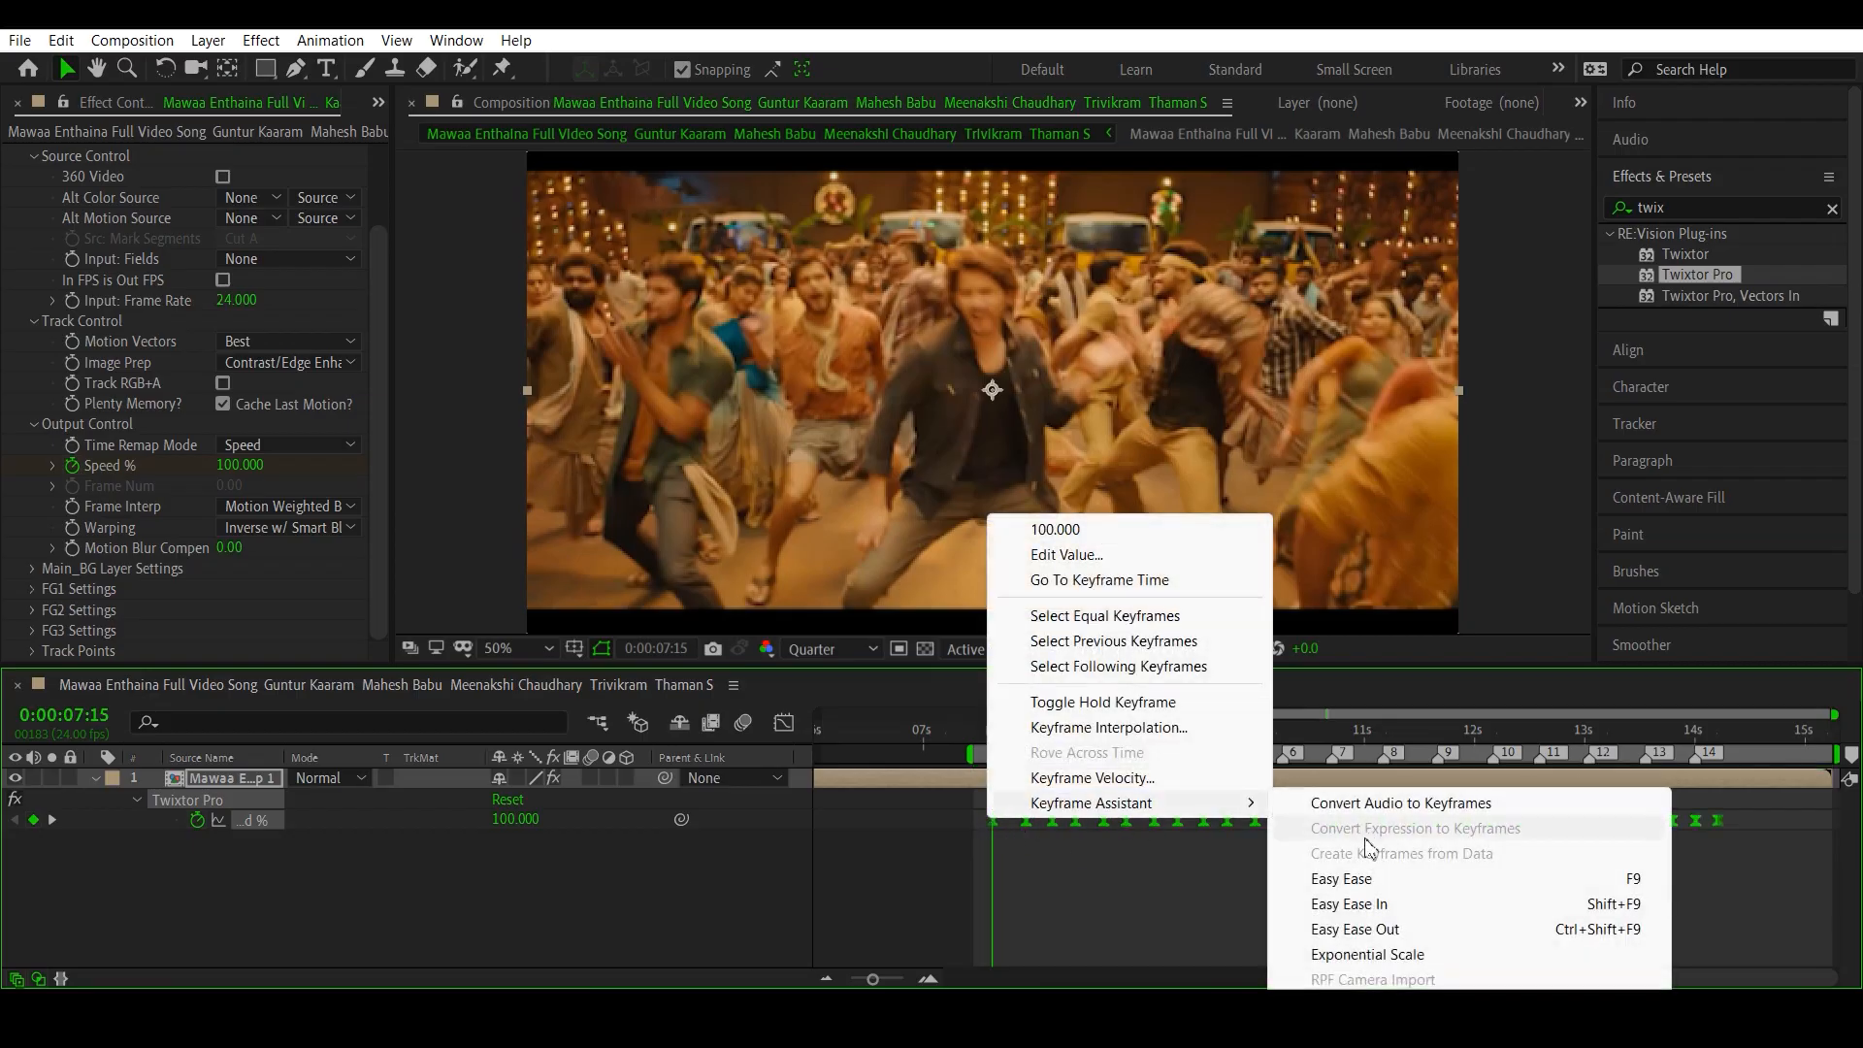
pyautogui.click(1071, 869)
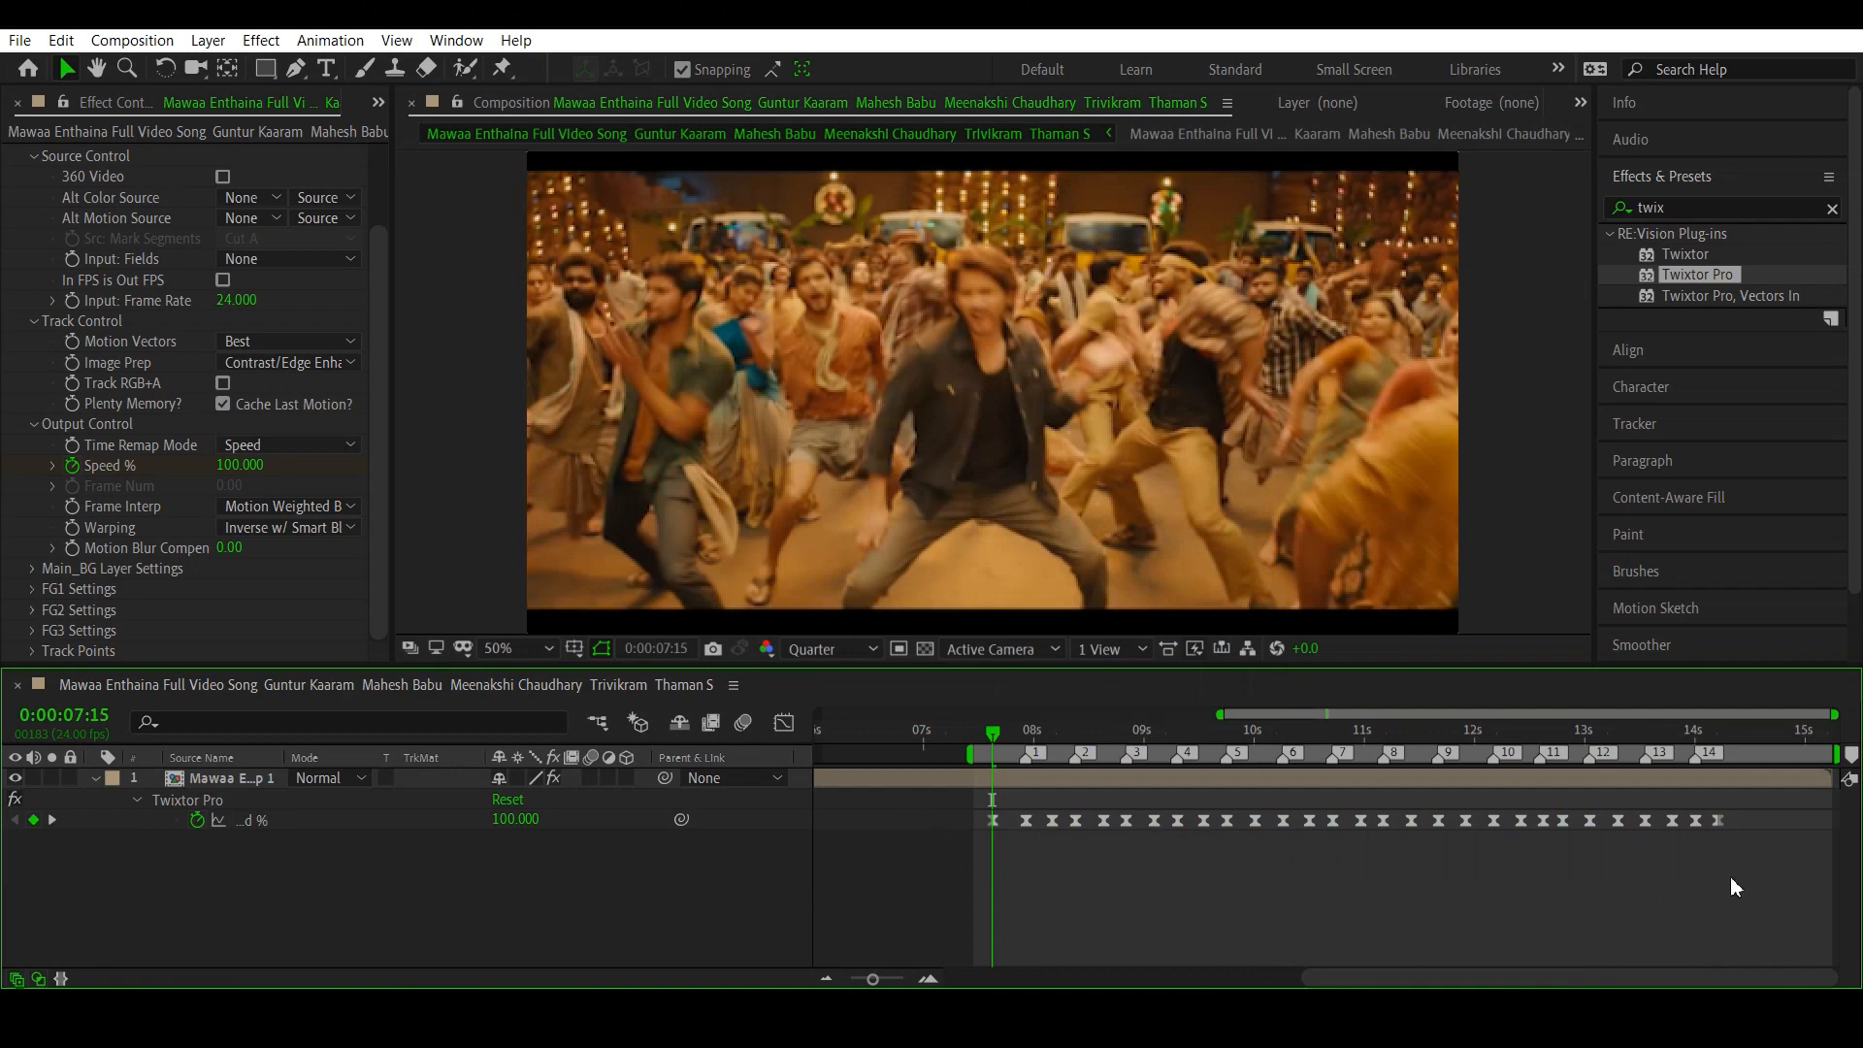
# - Select all the eased Speed % keyframes and show their curve in the Graph Editor, fitted to the view
pyautogui.moveTo(1735, 886); pyautogui.dragTo(985, 819)
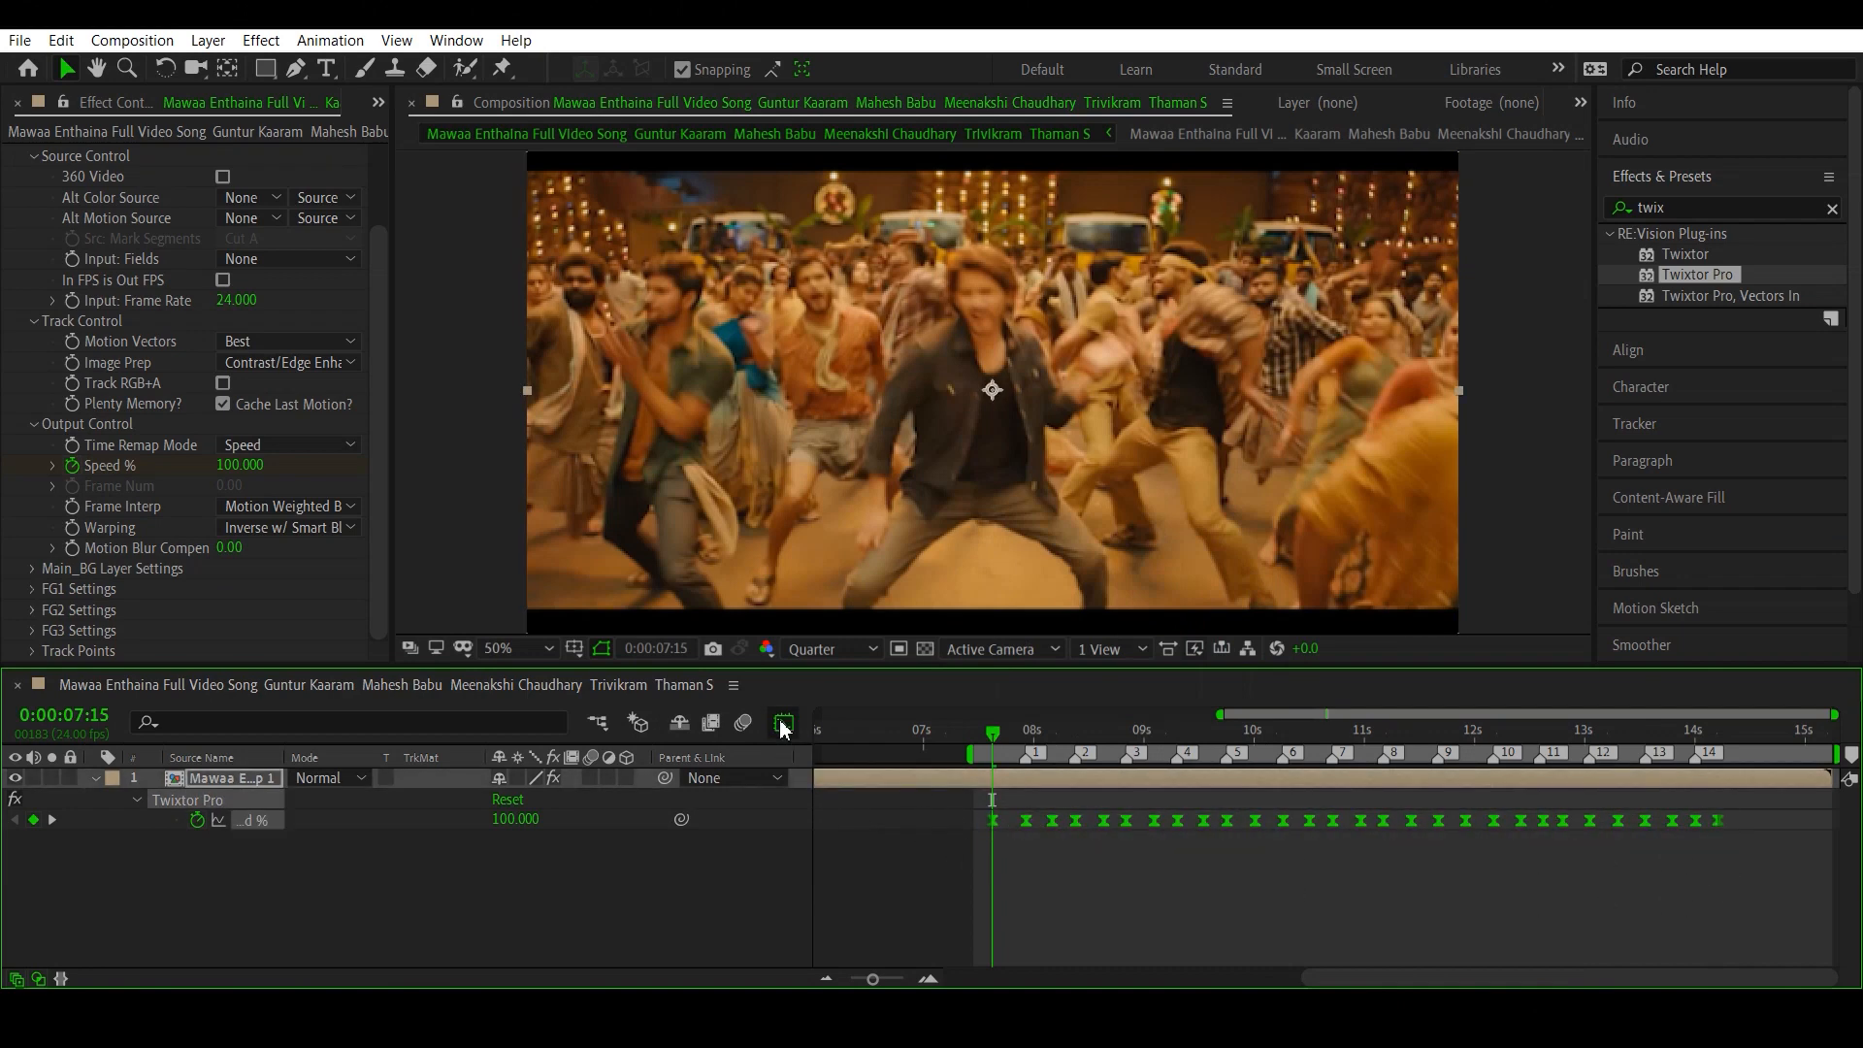
pyautogui.click(783, 724)
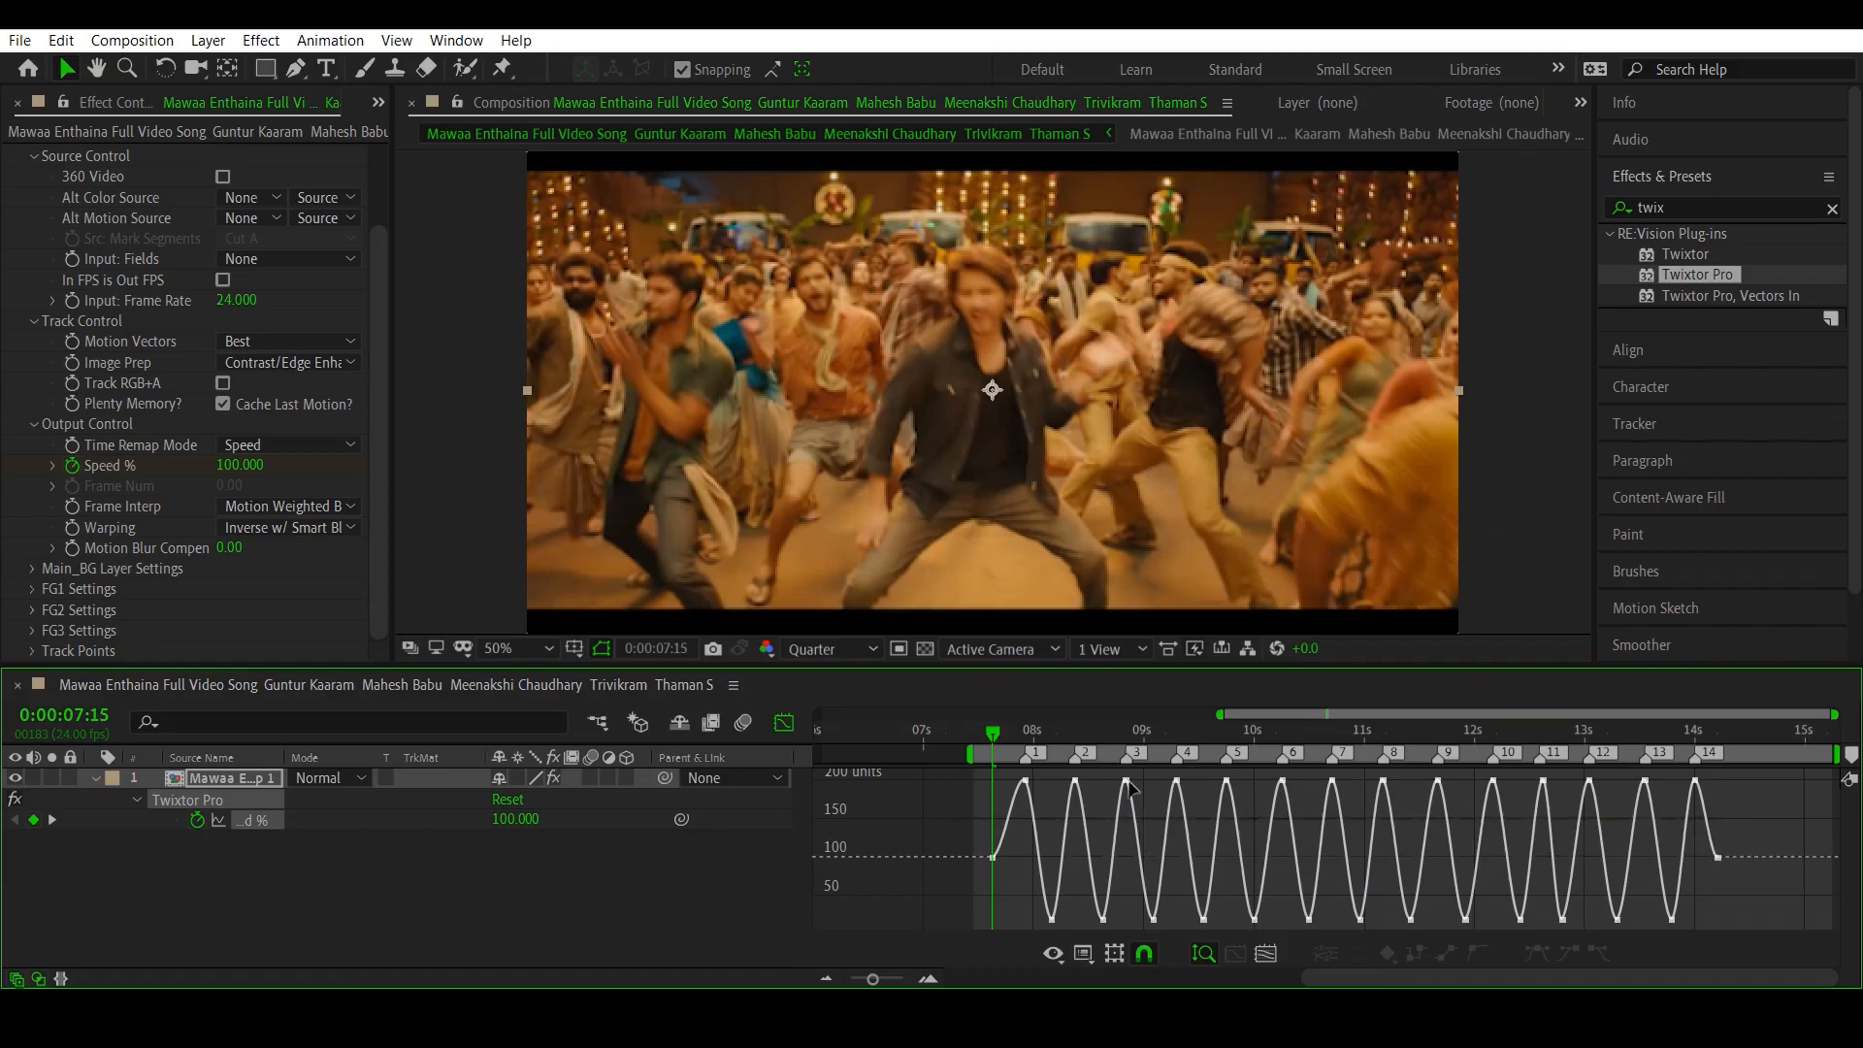
pyautogui.click(1271, 957)
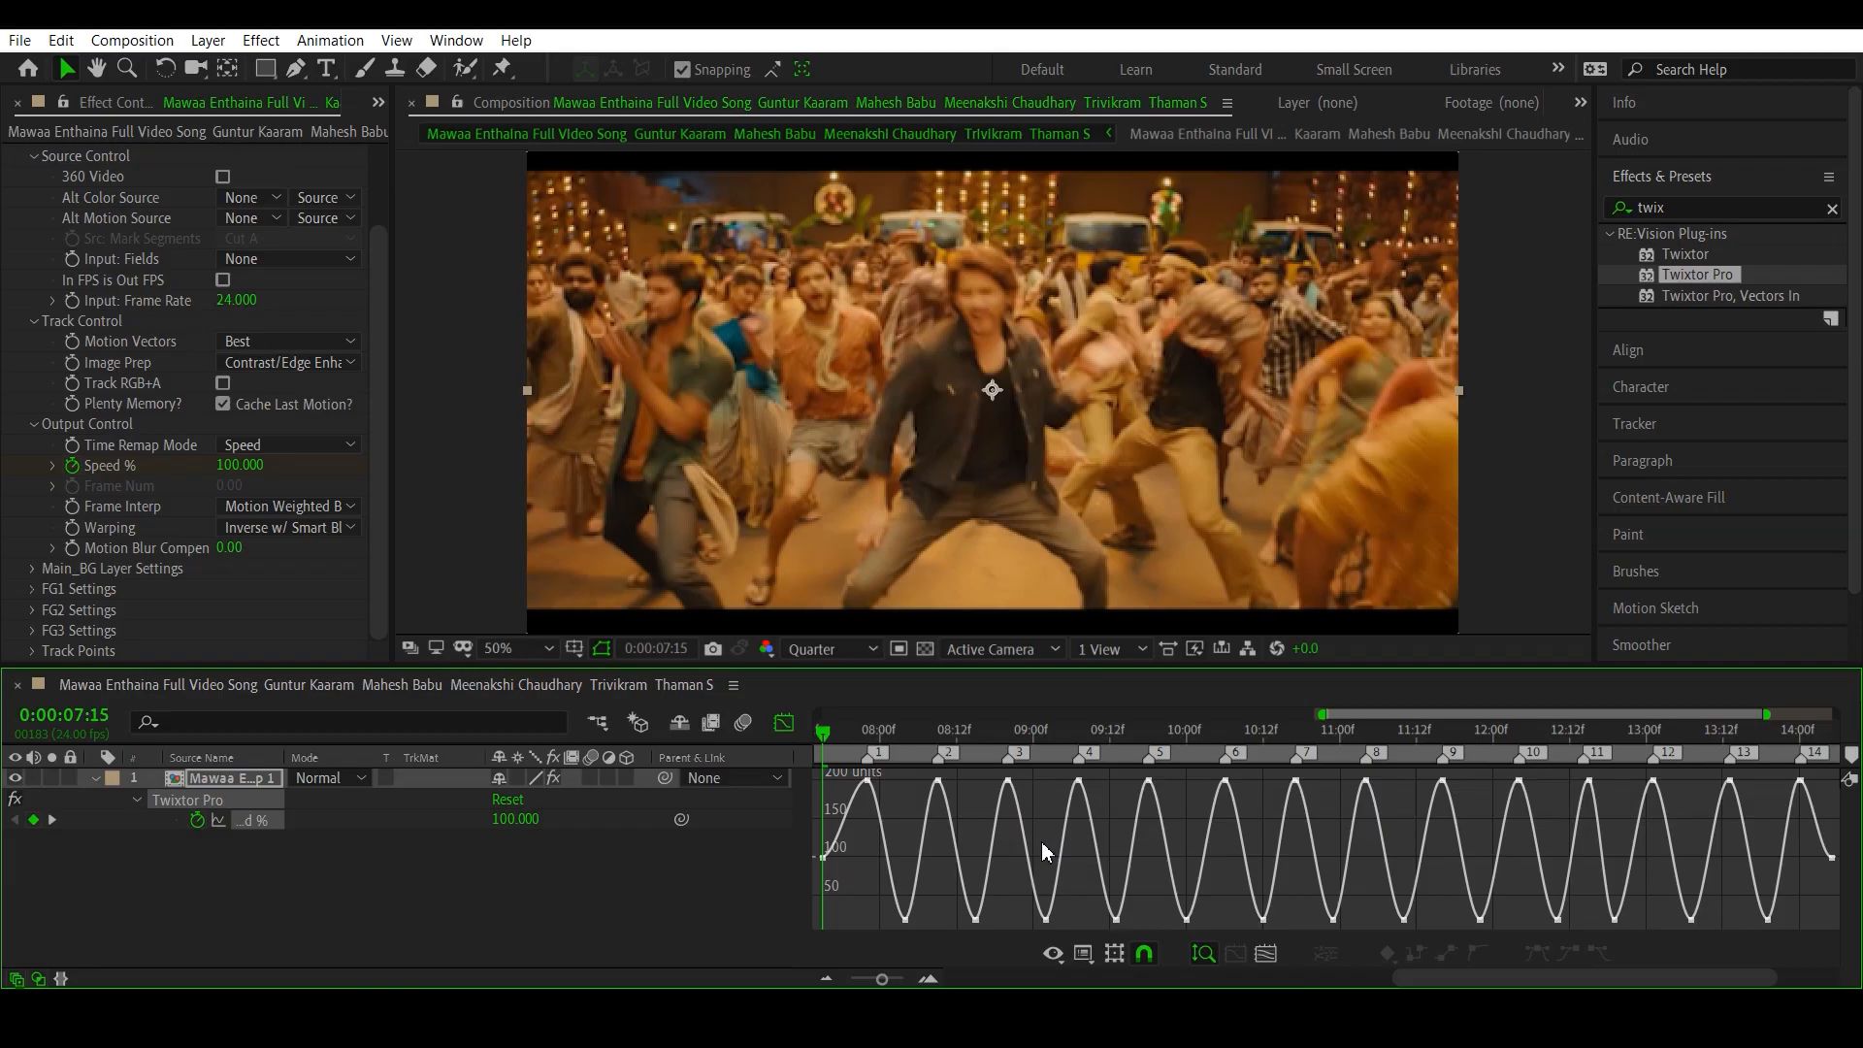
# - View the Speed % curve as a speed graph, return to the value graph, and check its first point
pyautogui.click(1084, 954)
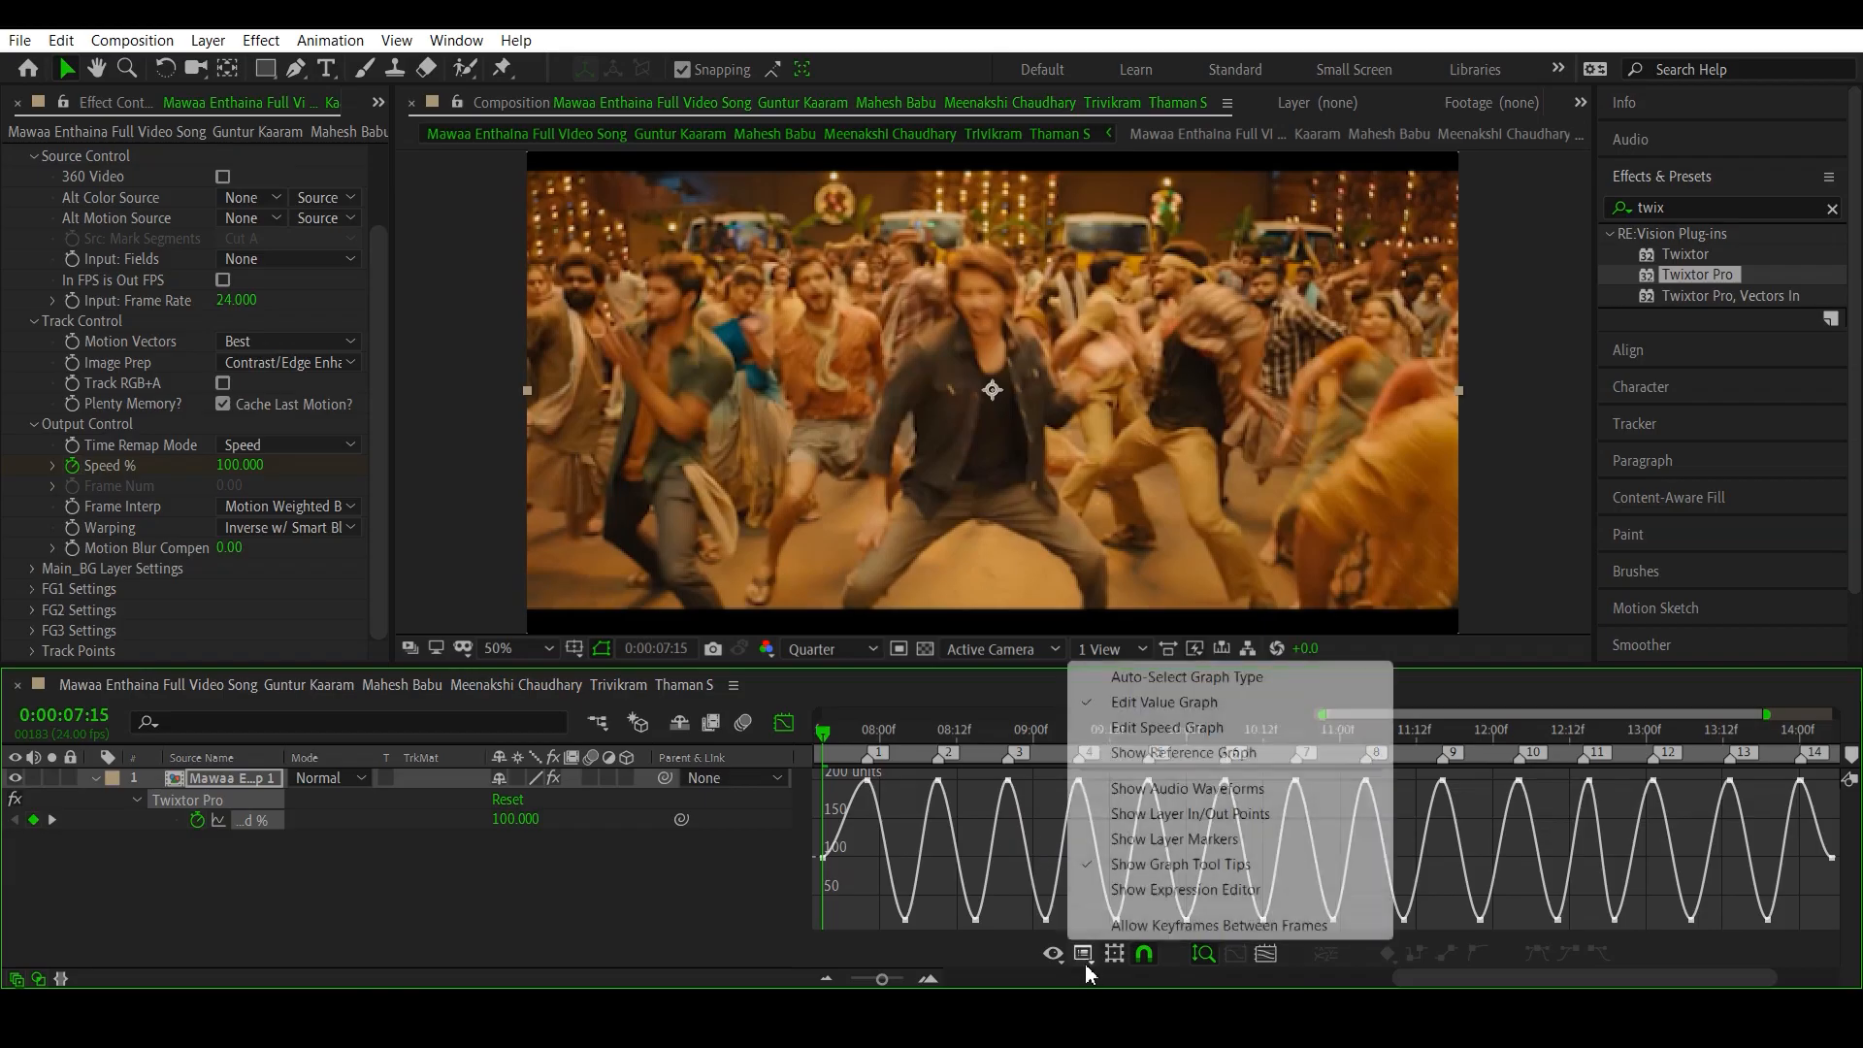
pyautogui.click(1157, 729)
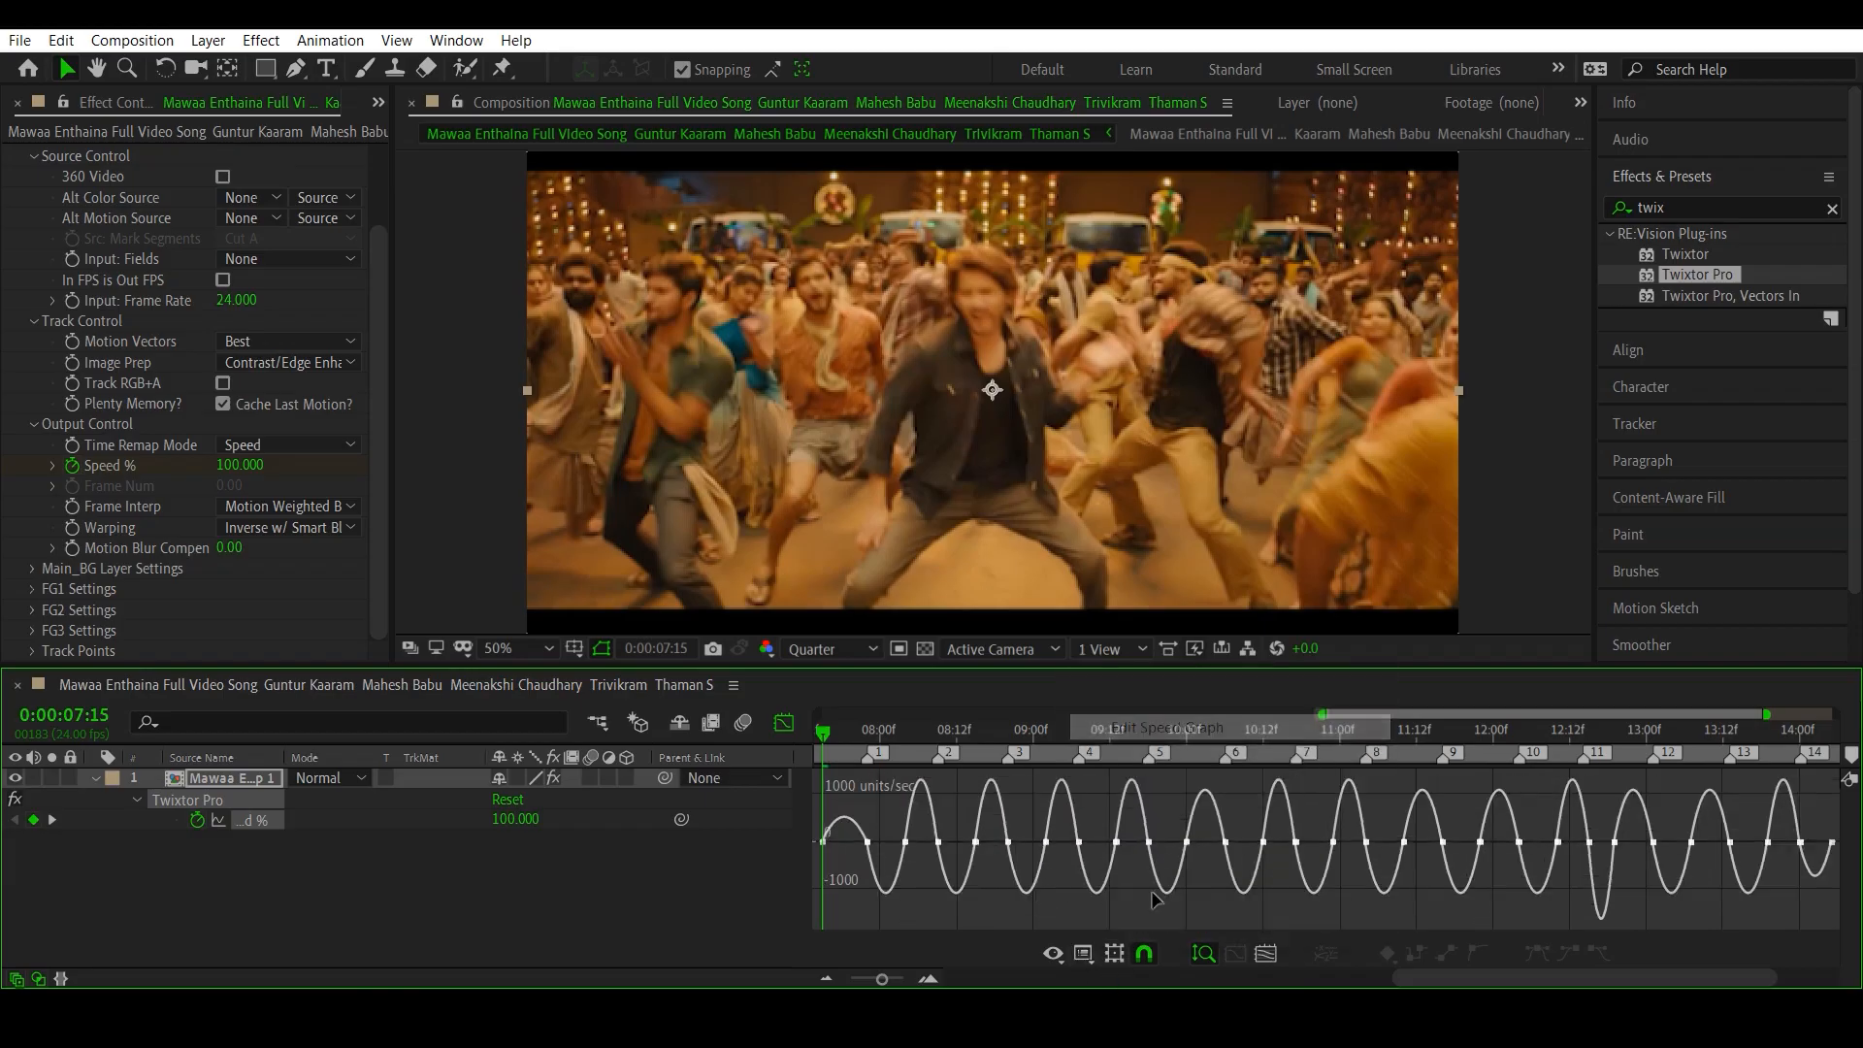
pyautogui.click(1083, 954)
pyautogui.click(1135, 699)
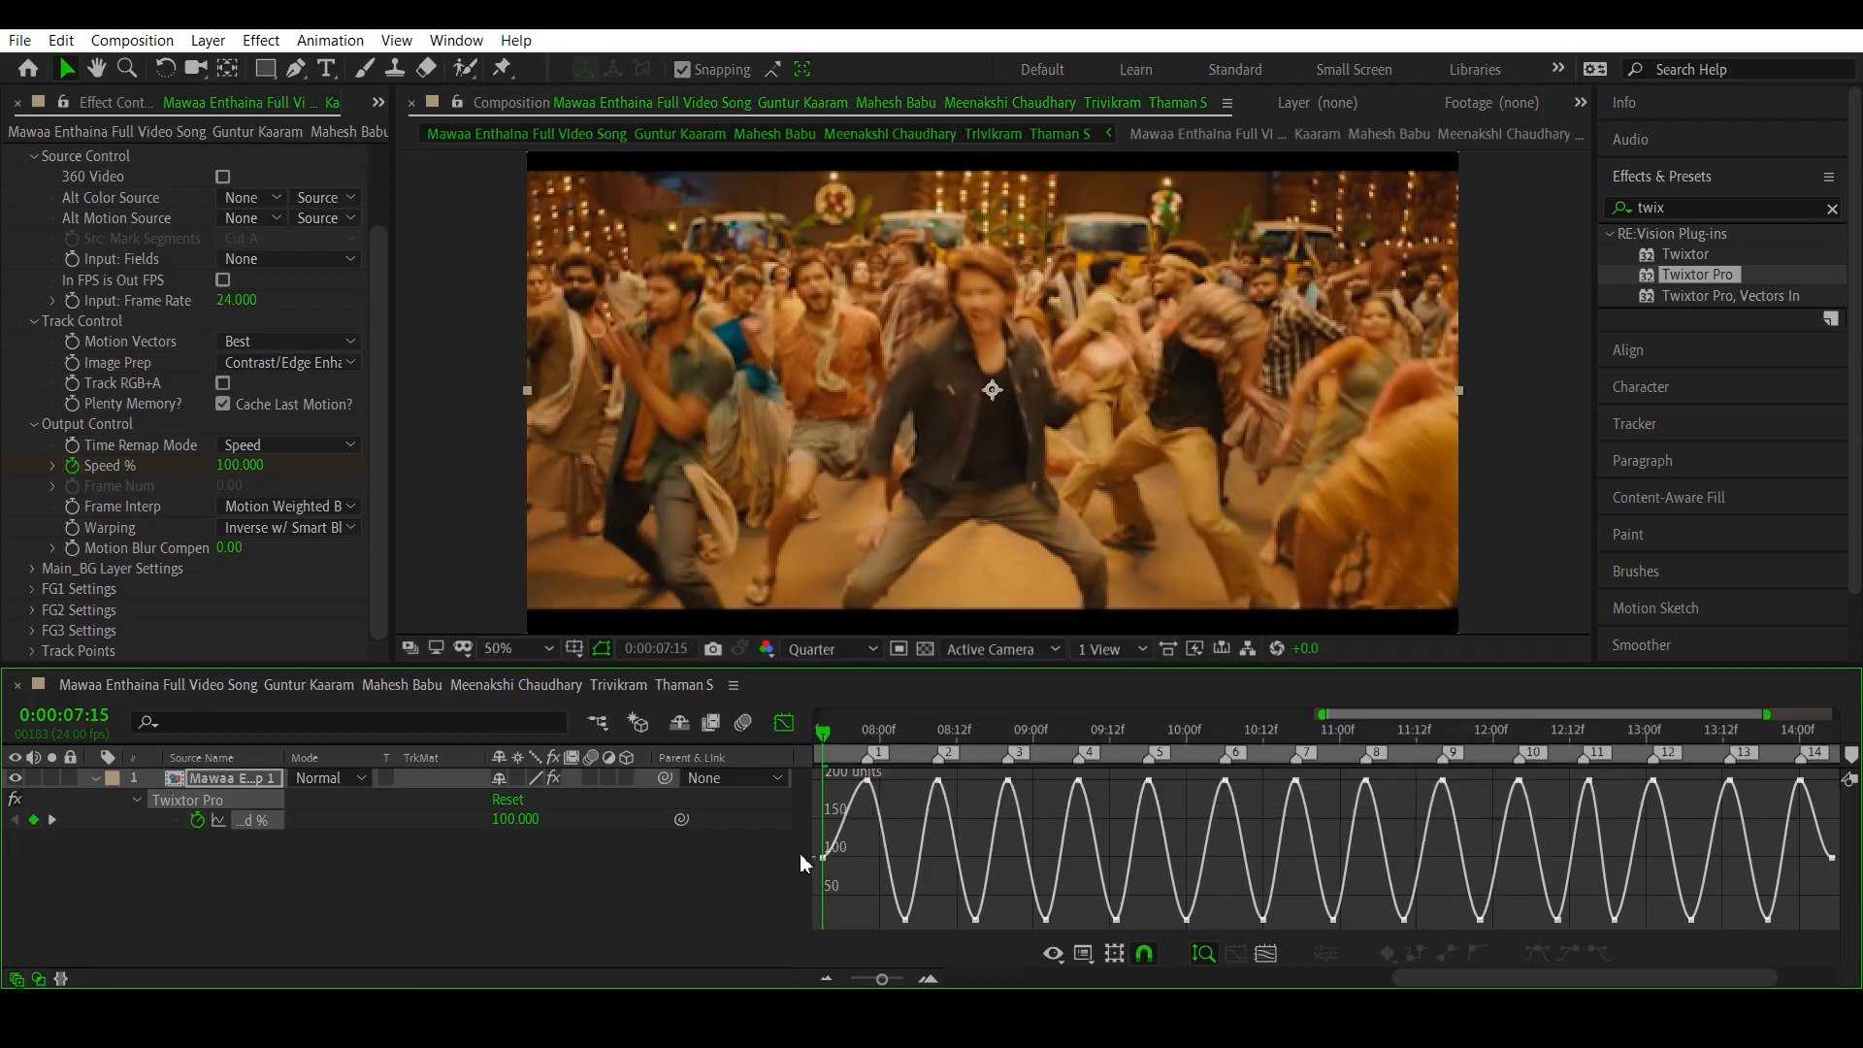
pyautogui.moveTo(825, 857)
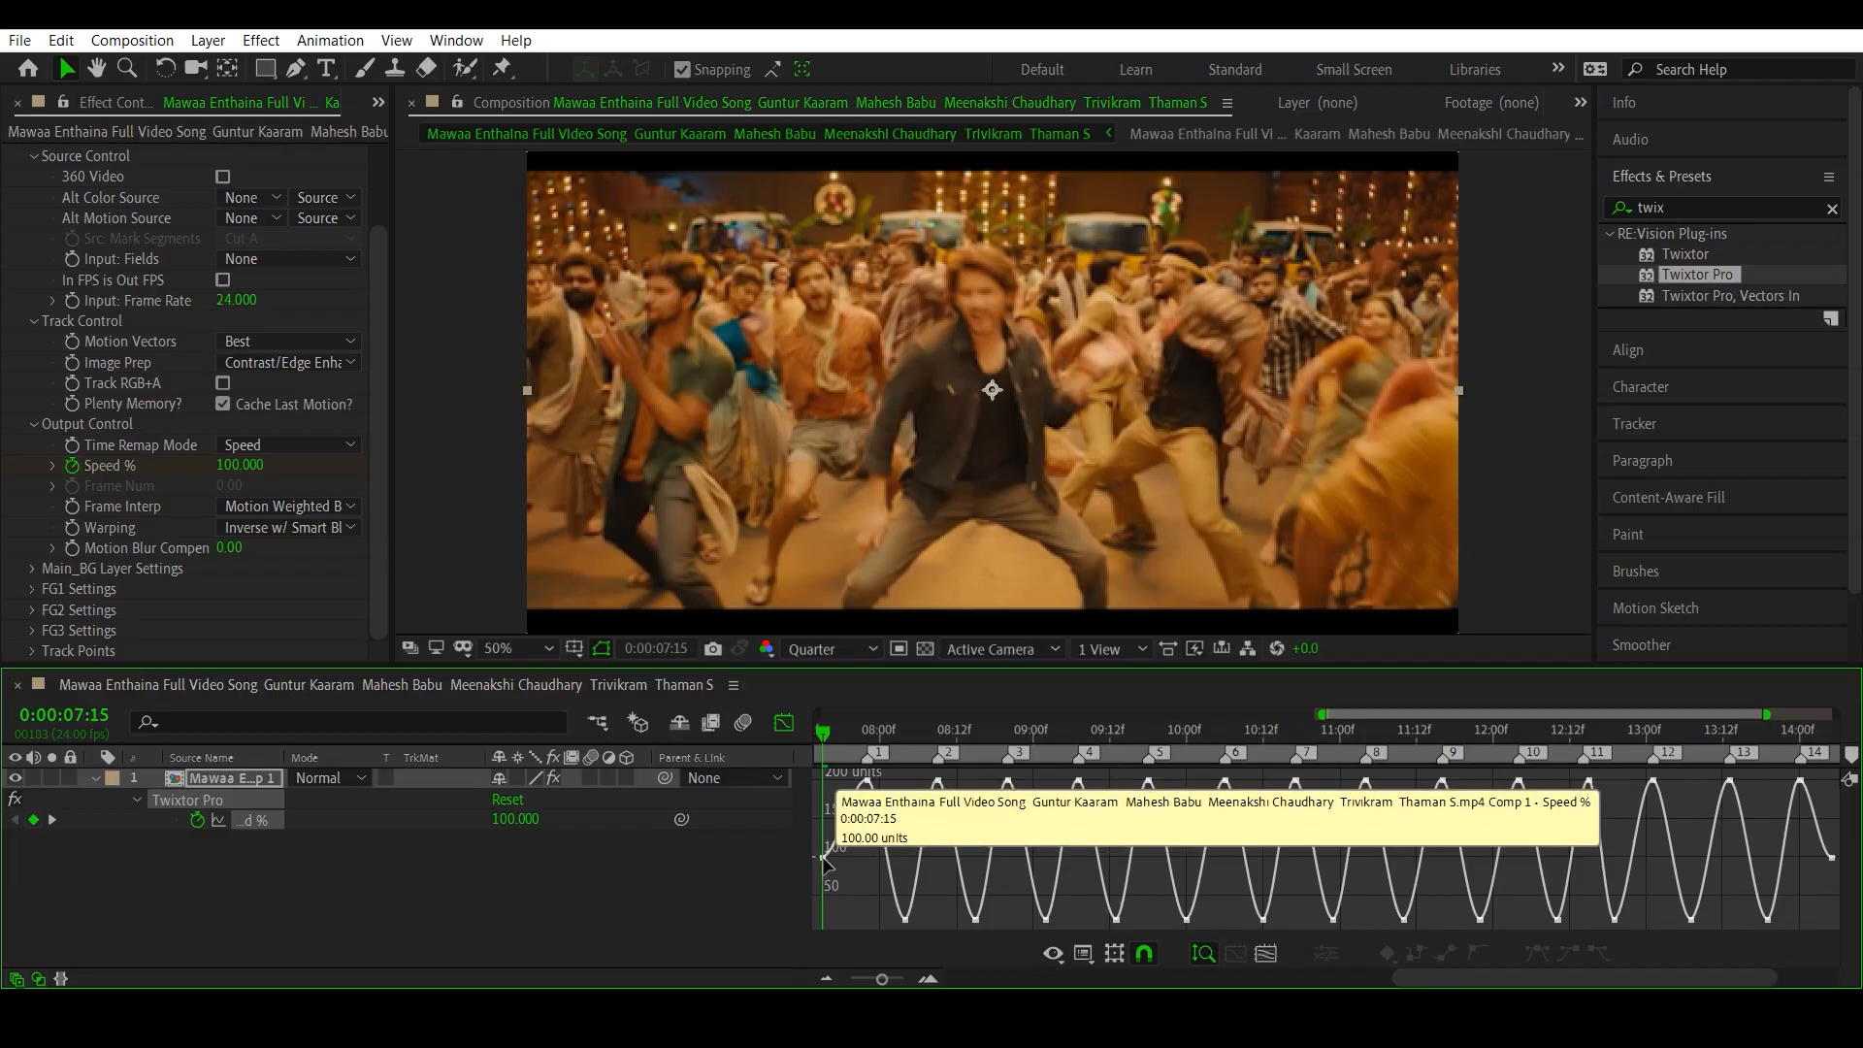
# - Return to the layer bar view and inspect the first Speed % keyframes around beat marker 1
pyautogui.click(783, 722)
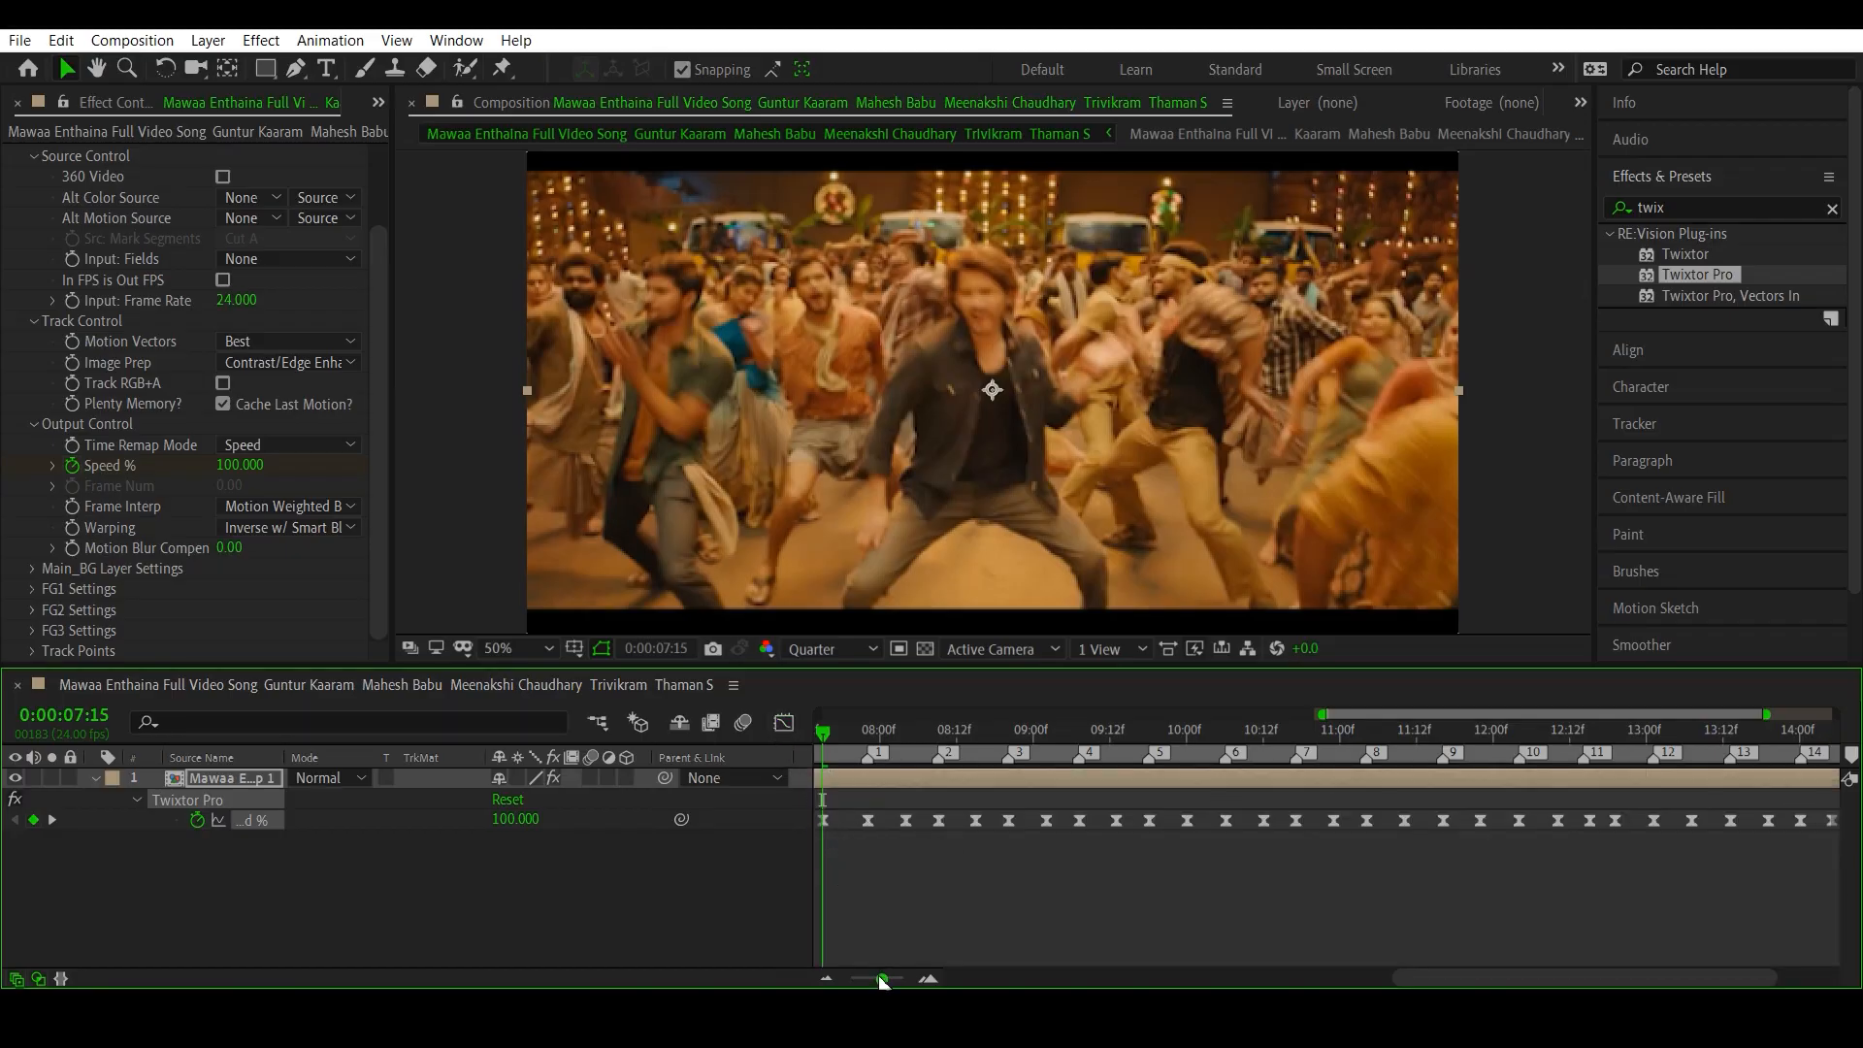
pyautogui.moveTo(881, 978); pyautogui.dragTo(859, 978)
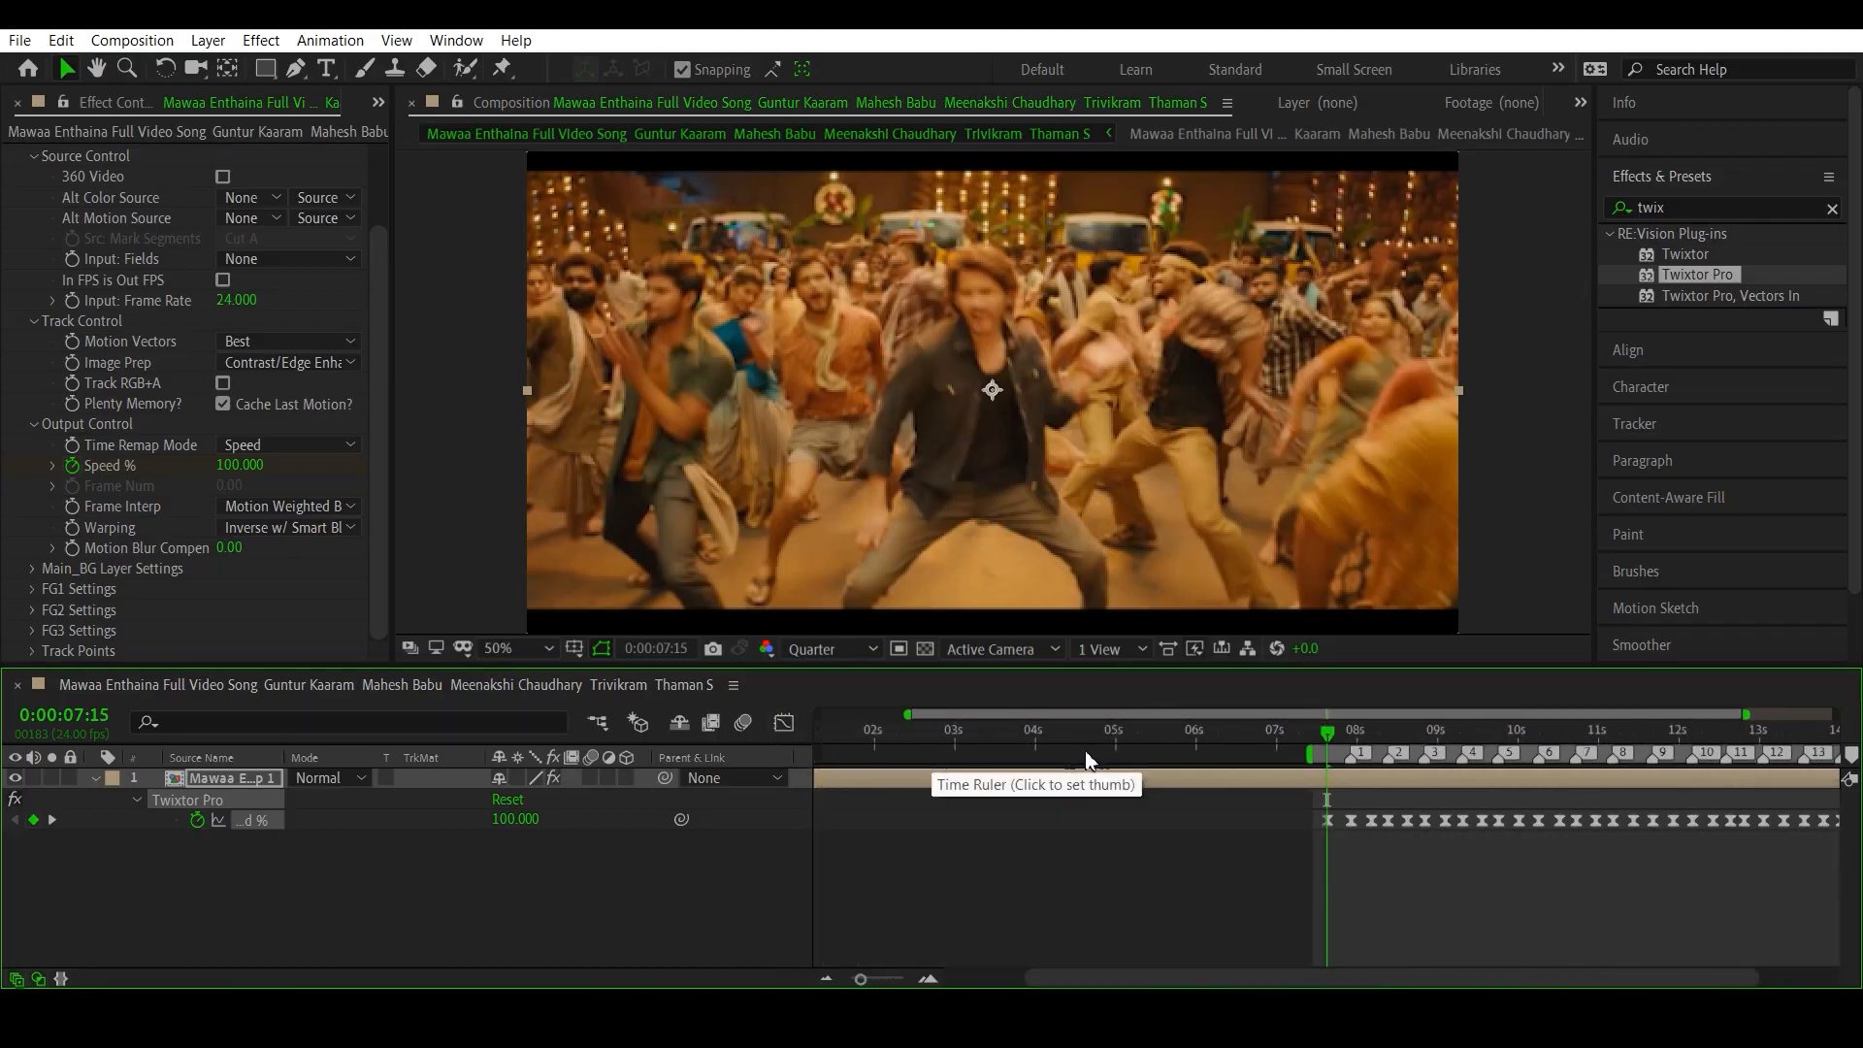
pyautogui.moveTo(1330, 824)
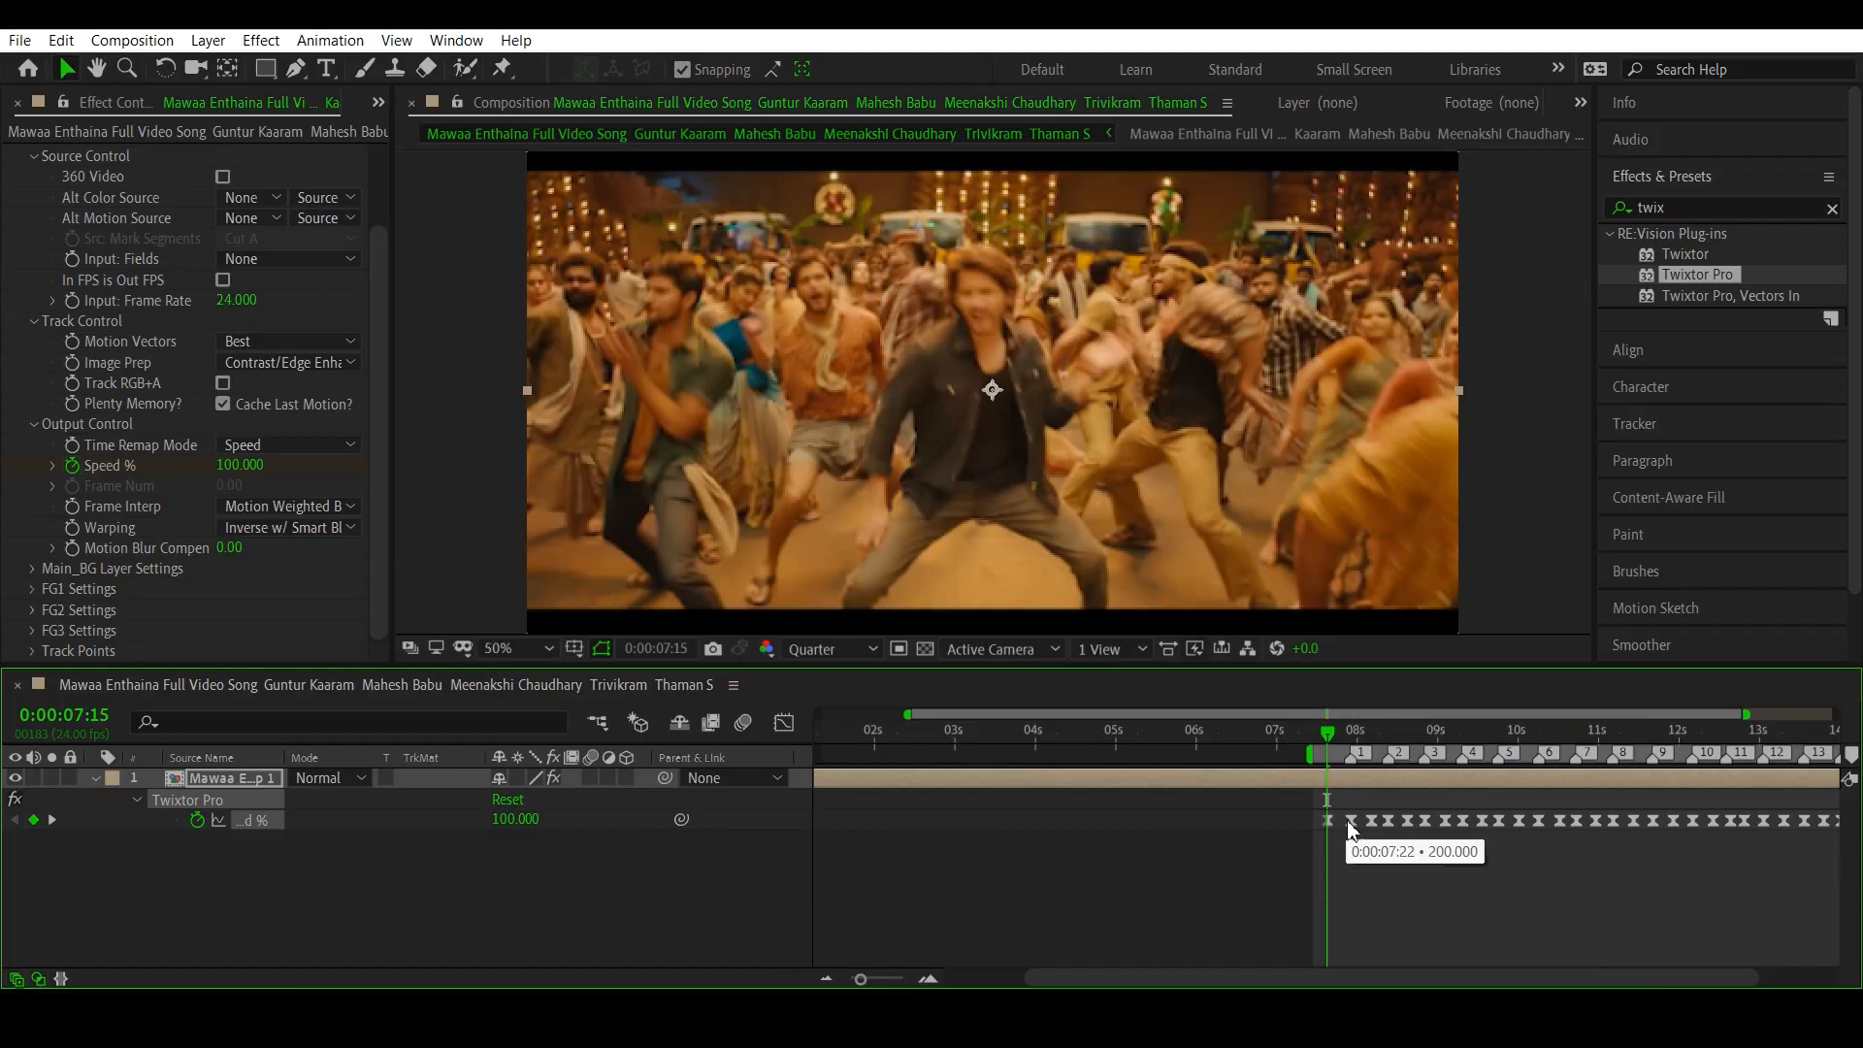
# - Reopen the Graph Editor fitted to the Speed % curve and examine its start point and the peaks at beat markers 1 and 2
pyautogui.click(792, 725)
pyautogui.click(1203, 953)
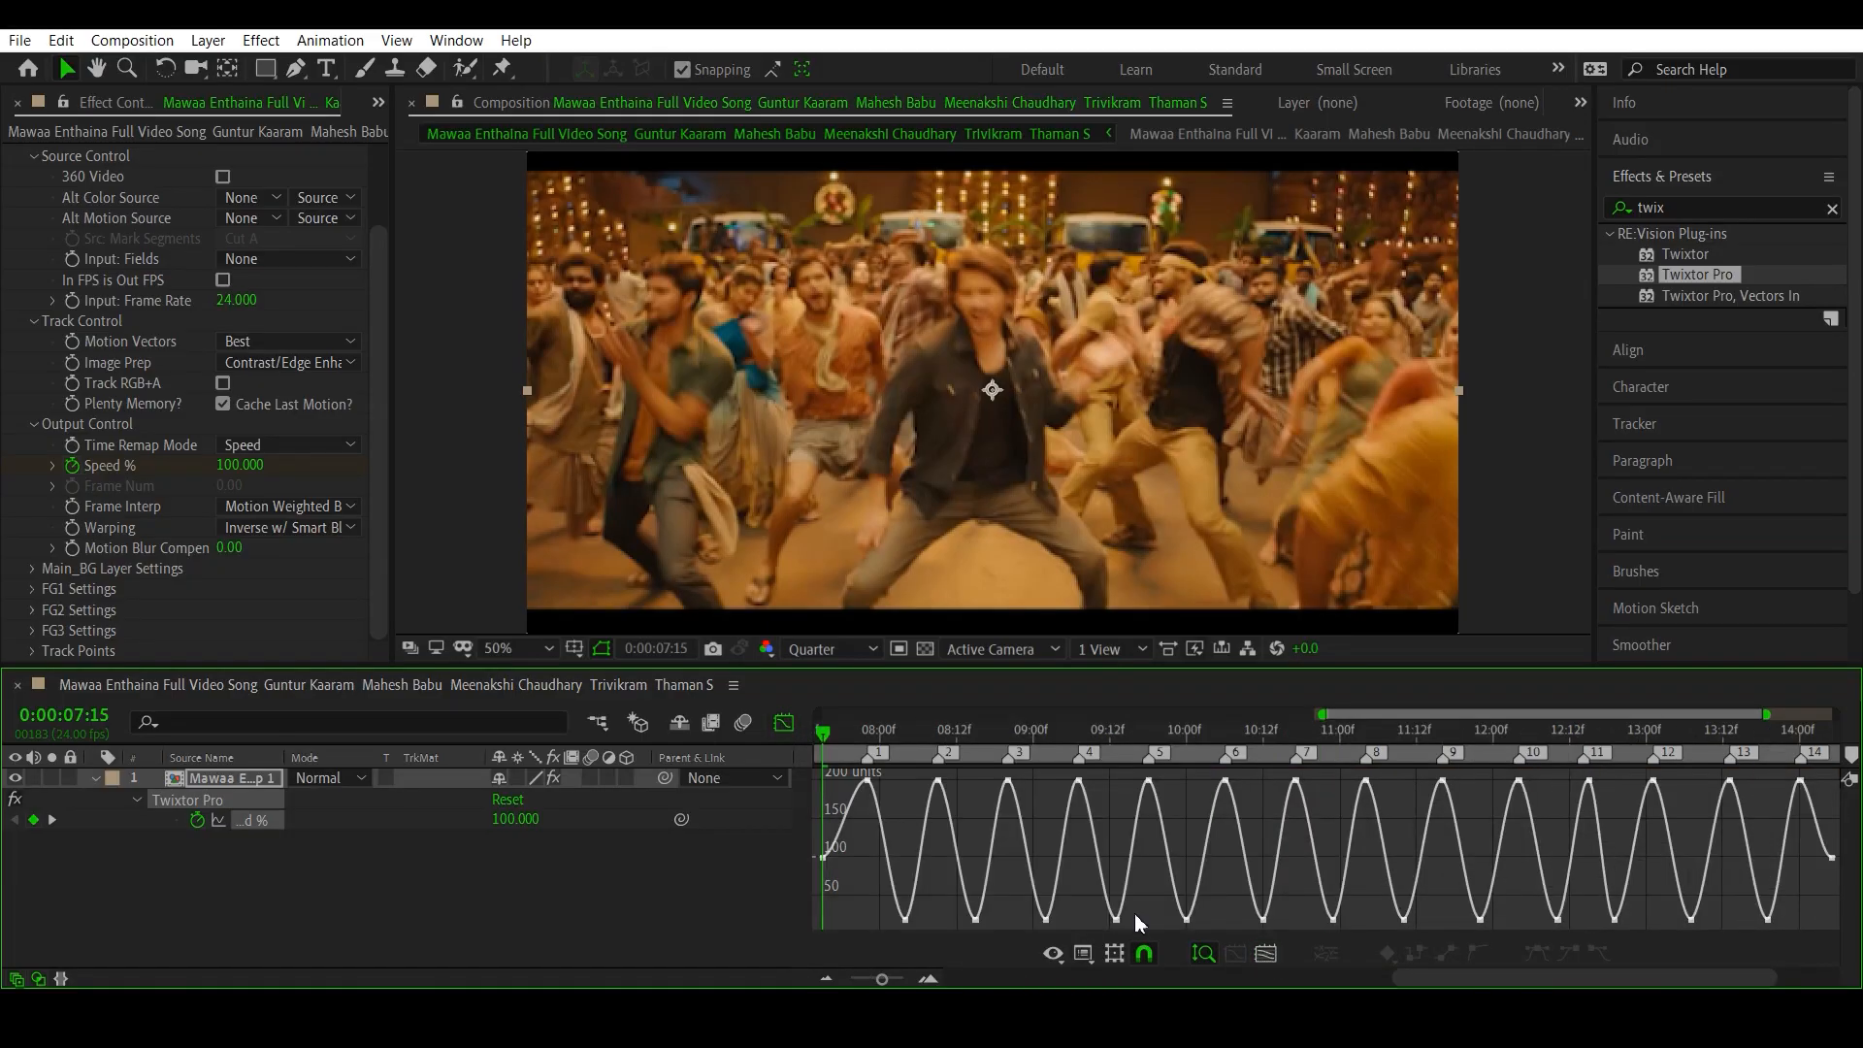
pyautogui.moveTo(822, 857)
pyautogui.moveTo(869, 783)
pyautogui.moveTo(939, 783)
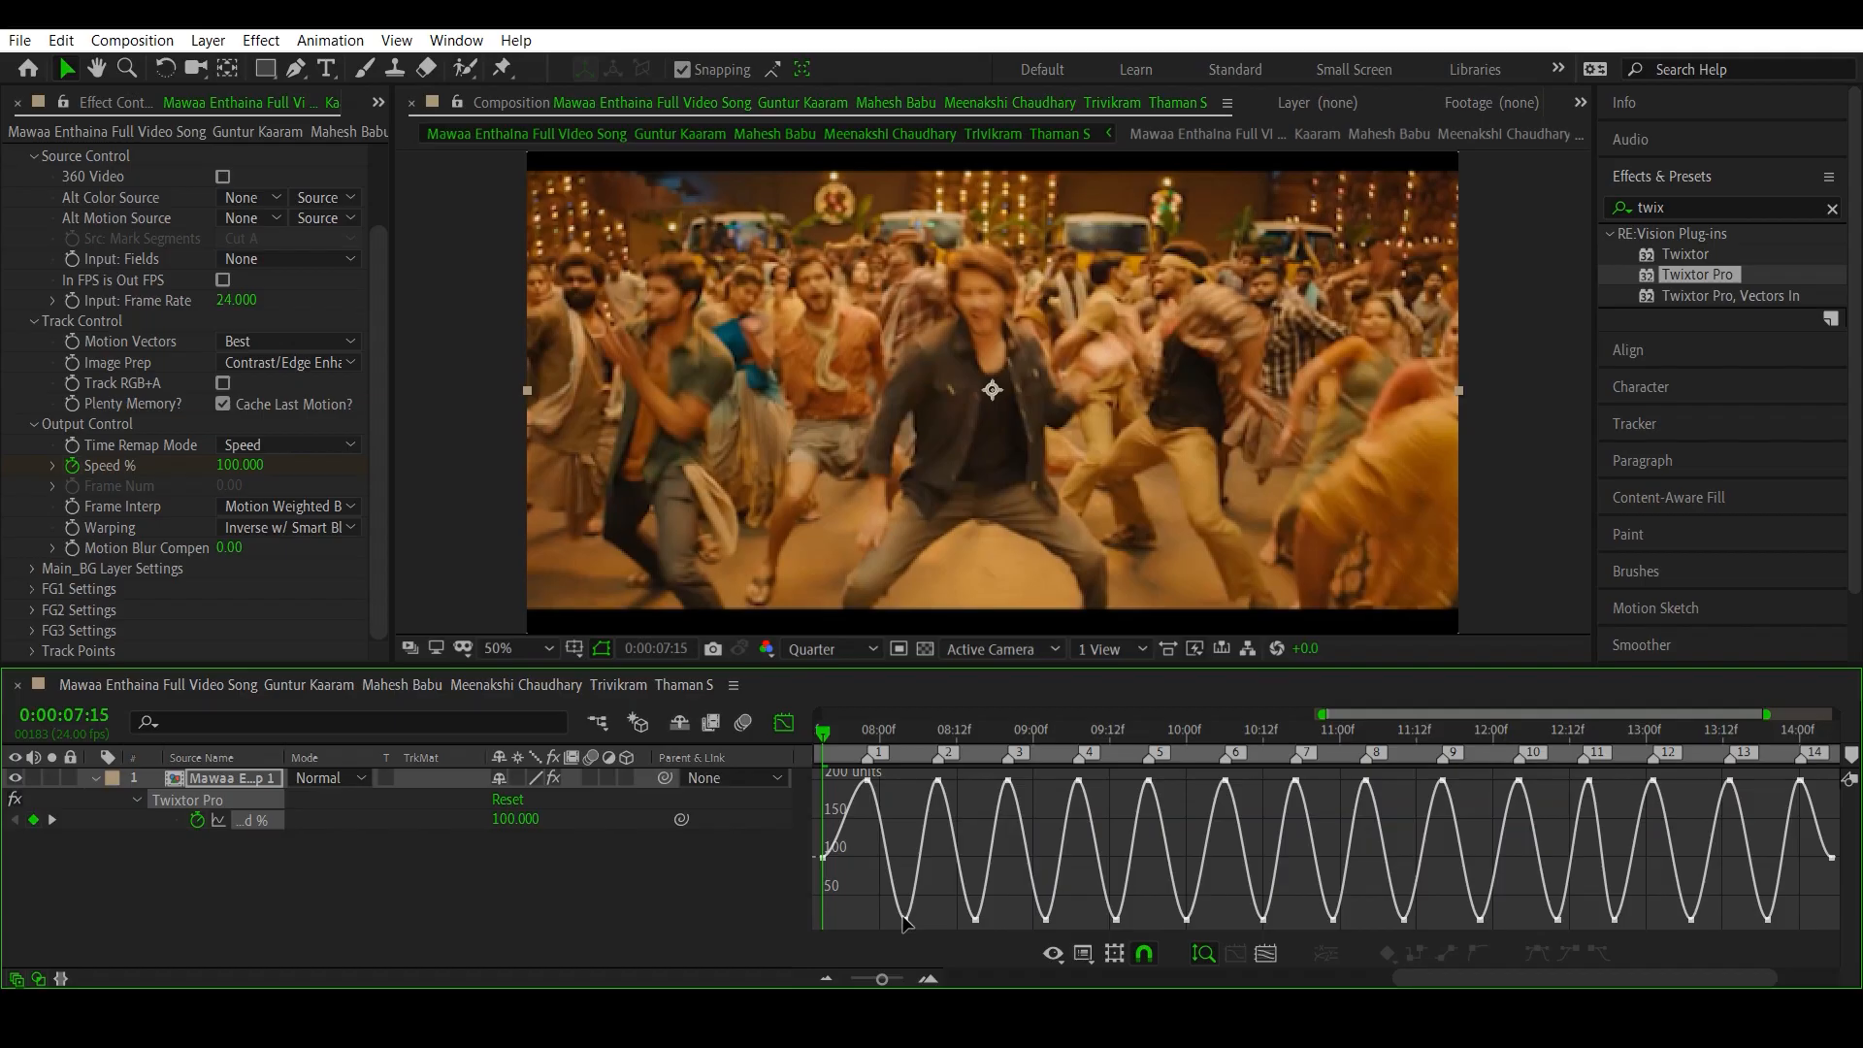
# - Lengthen the outgoing Bezier handles of the first two low Speed % keyframes, after beat markers 1 and 2, for a longer slow section
pyautogui.click(905, 918)
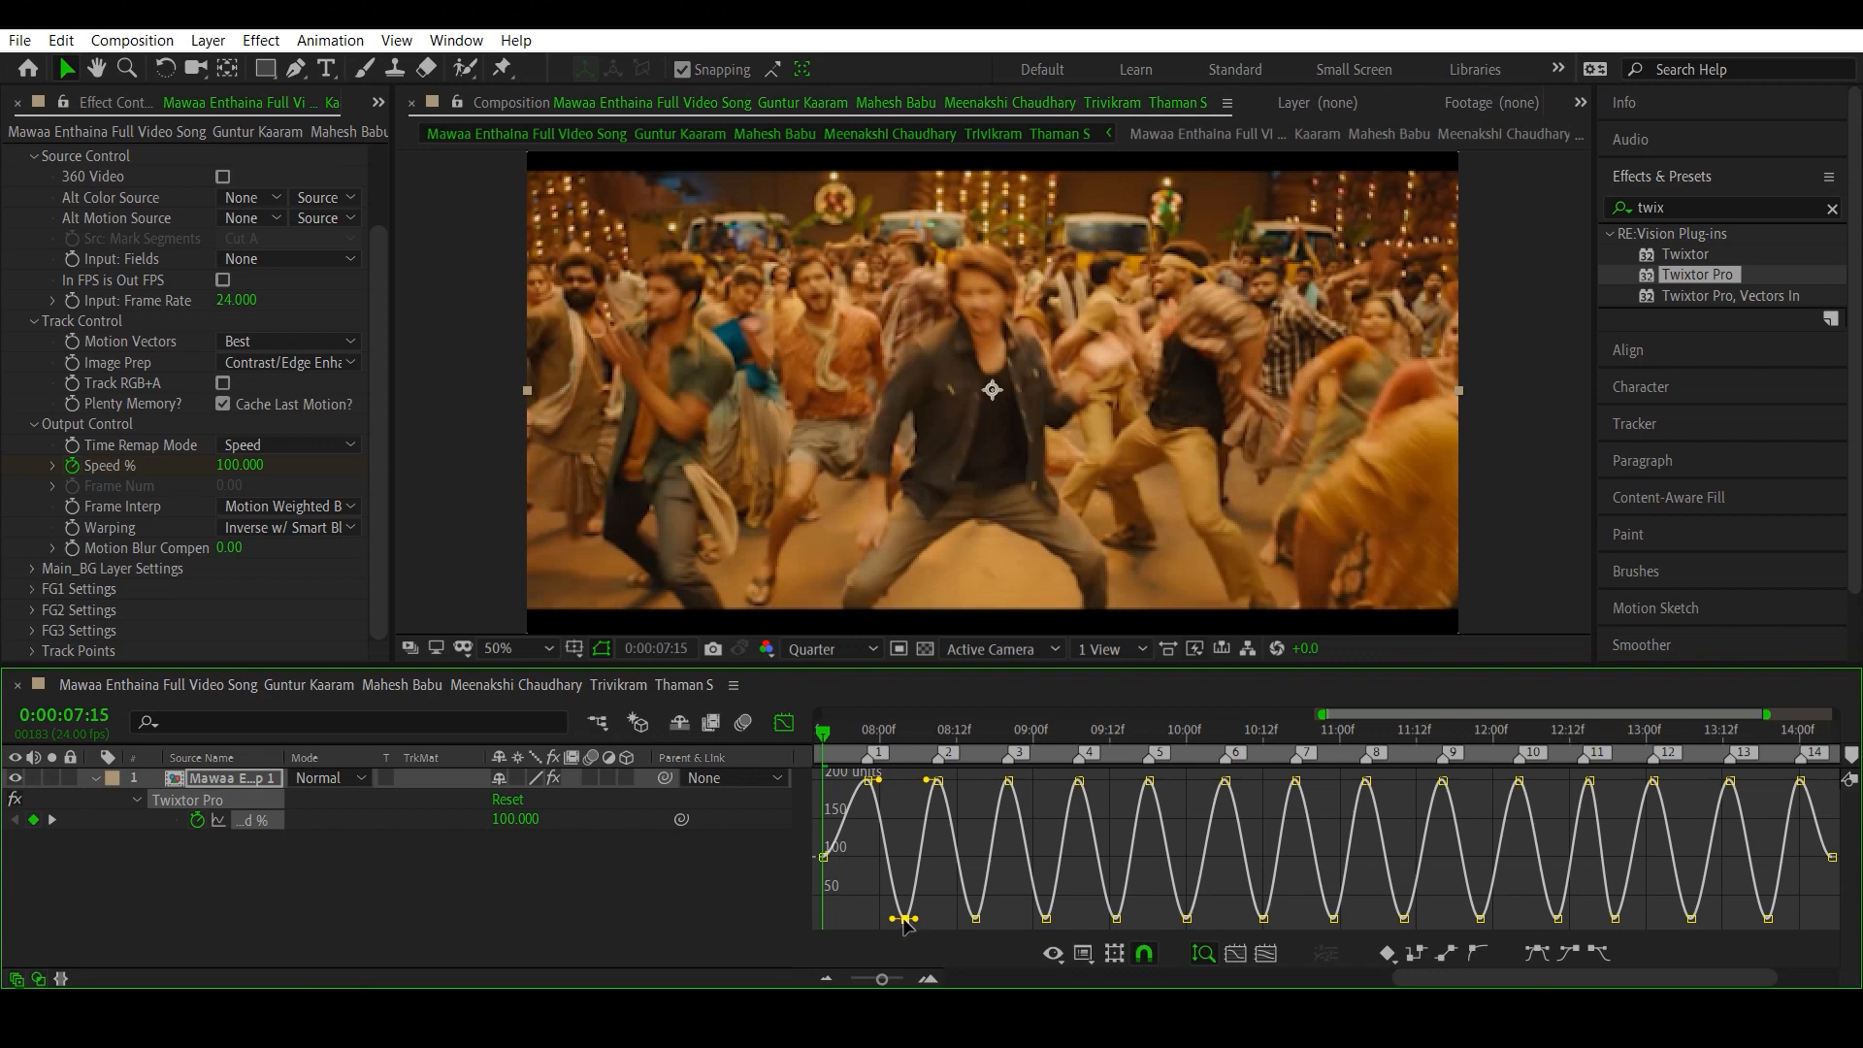
pyautogui.moveTo(924, 926); pyautogui.dragTo(951, 919)
pyautogui.click(975, 918)
pyautogui.moveTo(988, 918); pyautogui.dragTo(1006, 918)
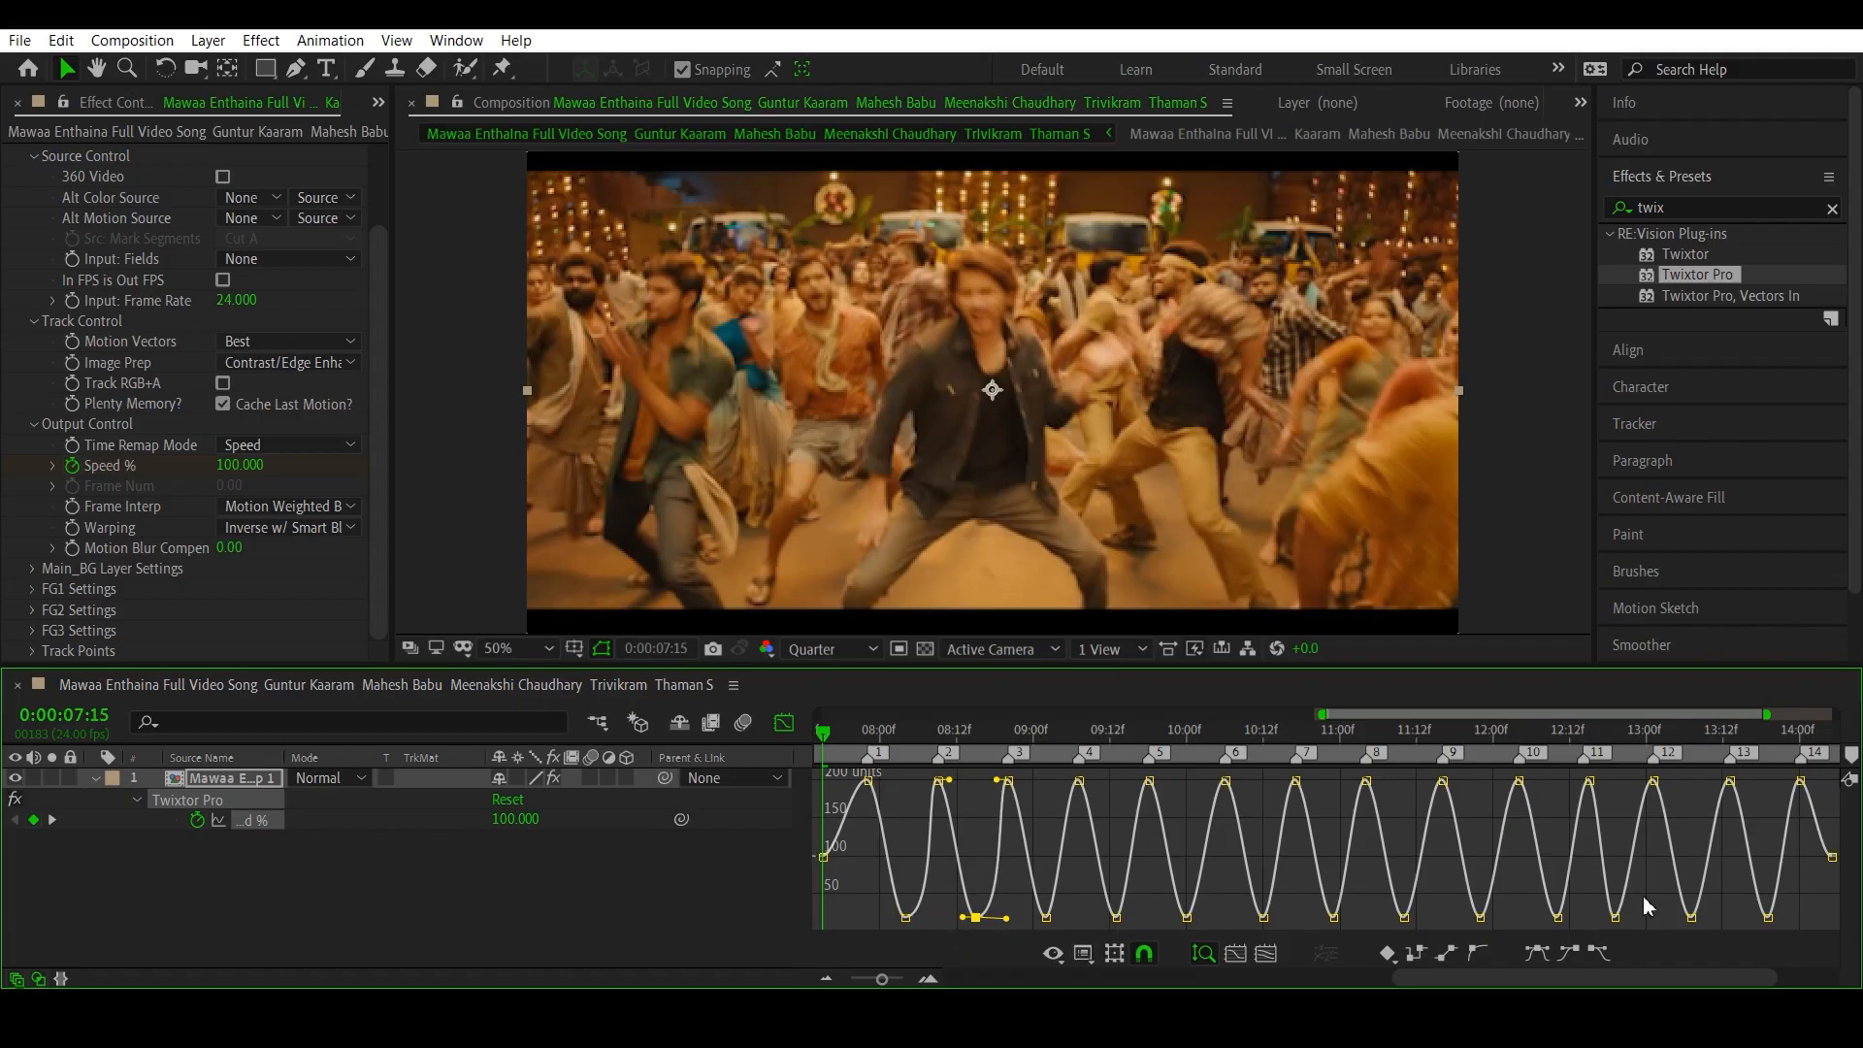
# - Select all the low Speed % keyframes together and extend their outgoing handles horizontally so every slow section lasts longer
pyautogui.keyDown('shift'); pyautogui.click(1044, 917); pyautogui.keyUp('shift')
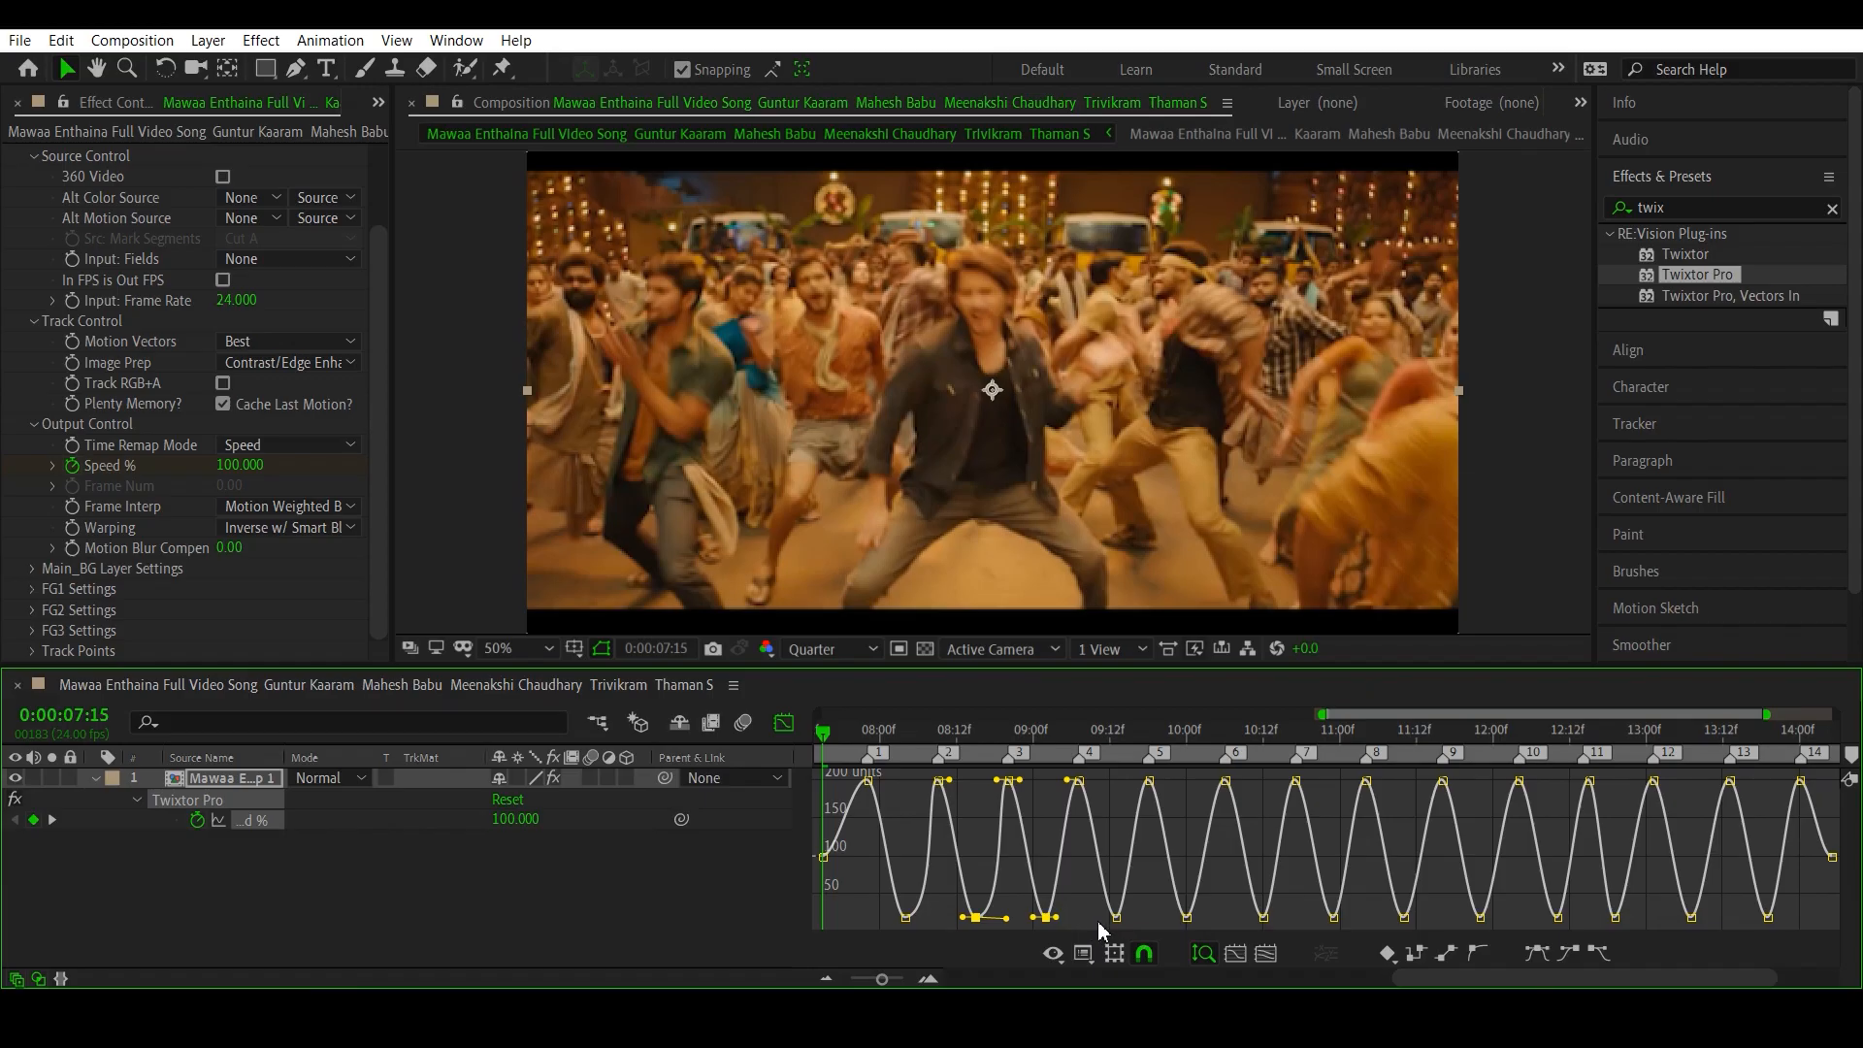
pyautogui.keyDown('shift'); pyautogui.click(1185, 916); pyautogui.keyUp('shift')
pyautogui.click(864, 893)
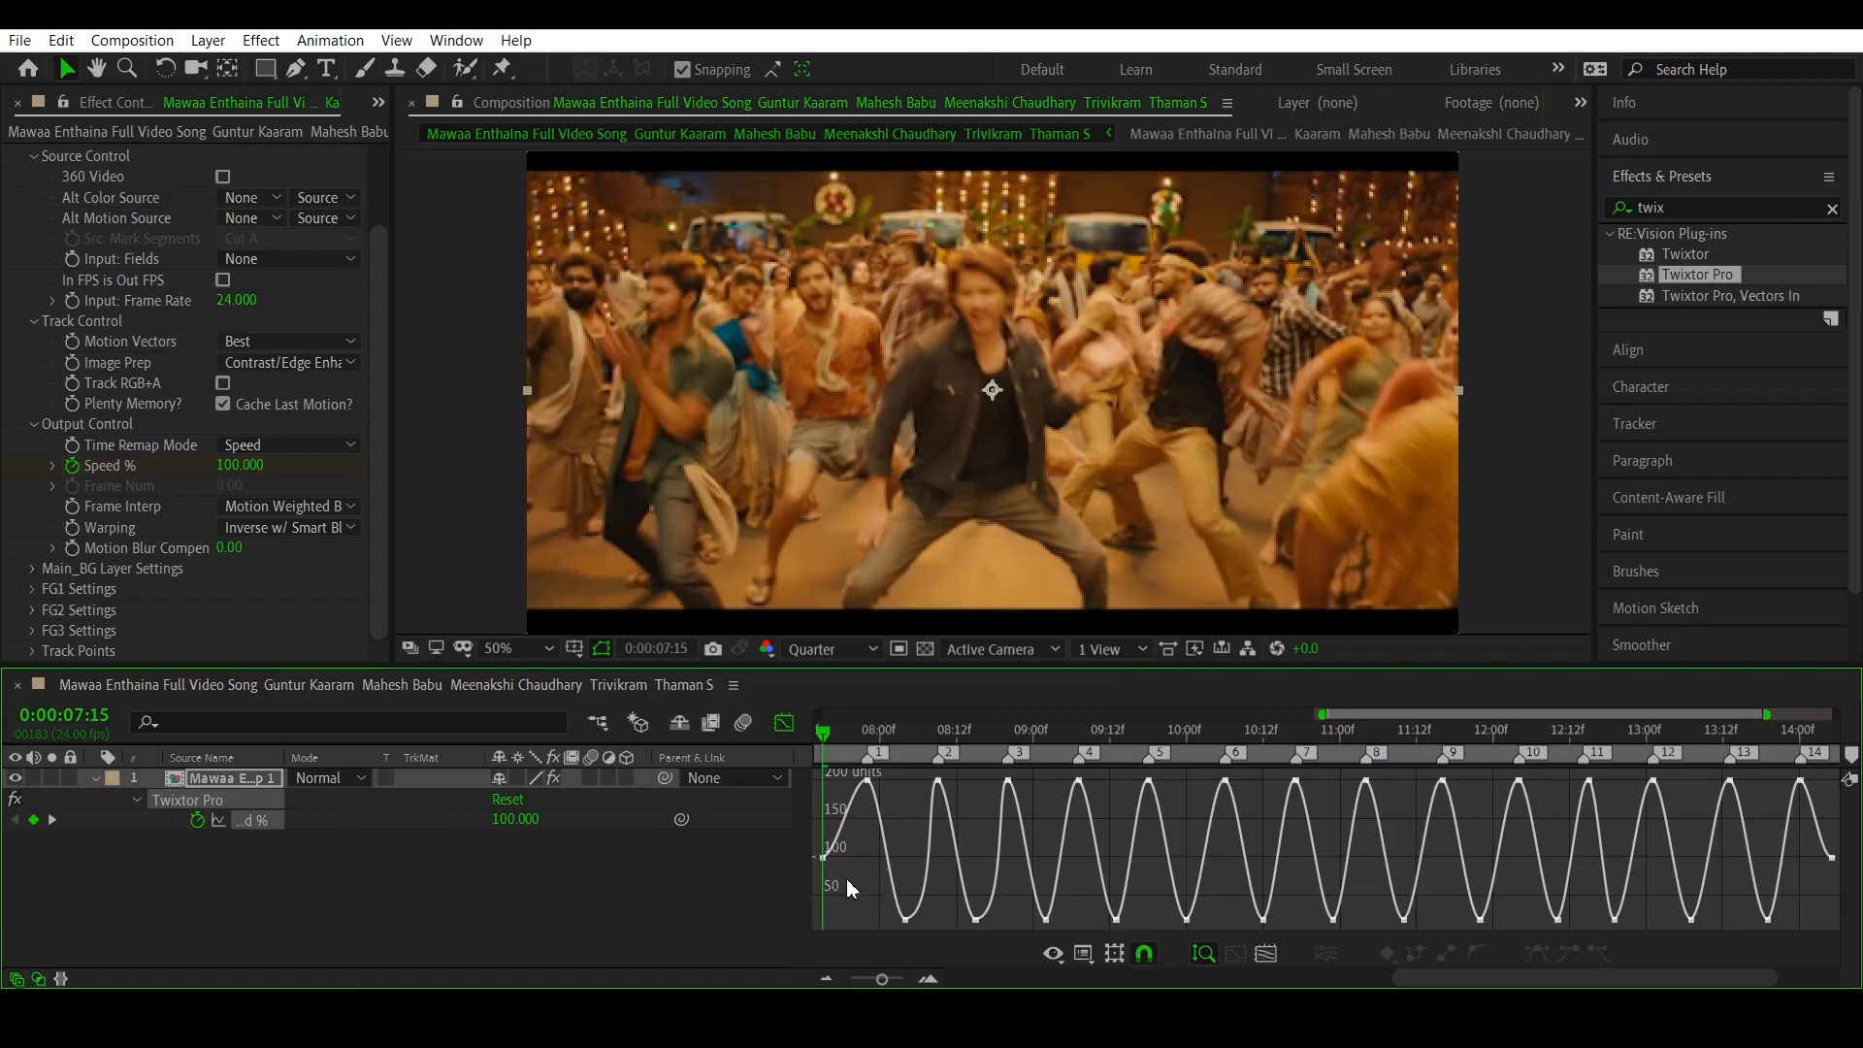
pyautogui.moveTo(852, 882)
pyautogui.mouseDown()
pyautogui.moveTo(859, 953)
pyautogui.moveTo(861, 877)
pyautogui.mouseUp()
pyautogui.moveTo(851, 874); pyautogui.dragTo(1807, 936)
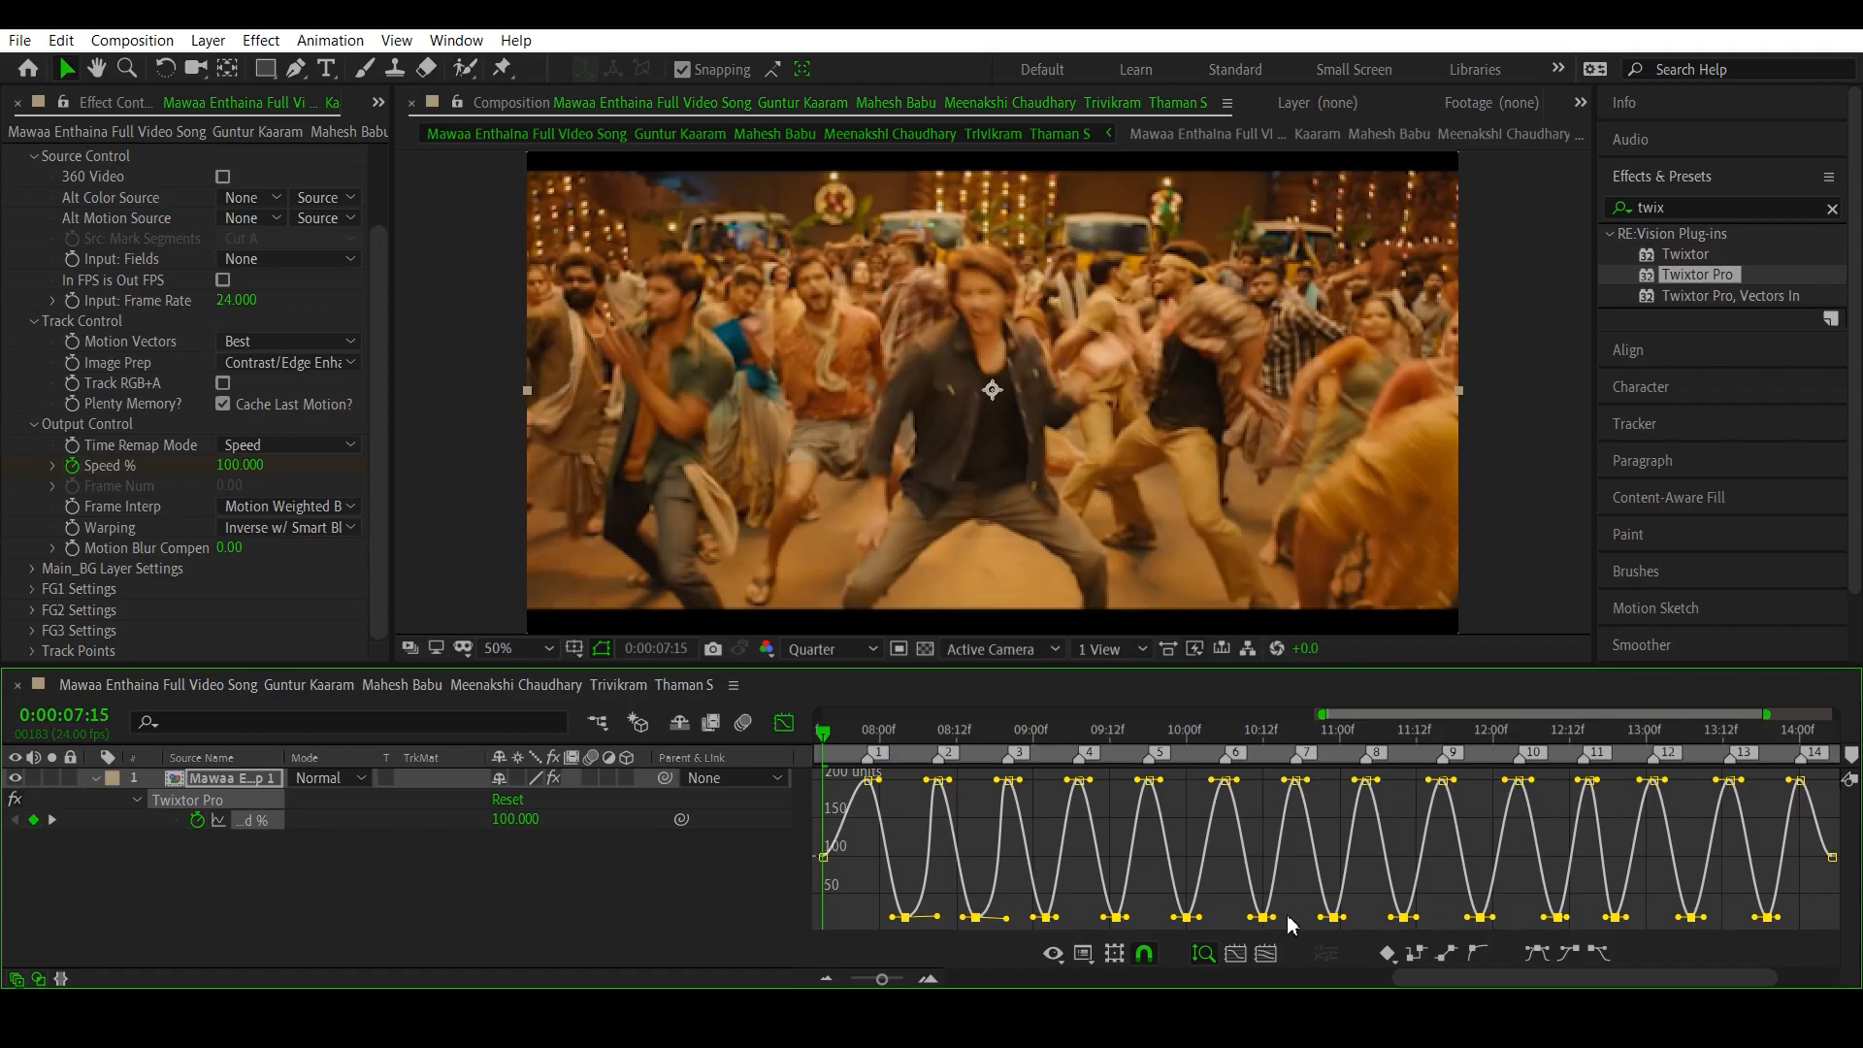
pyautogui.moveTo(1274, 917); pyautogui.dragTo(1316, 932)
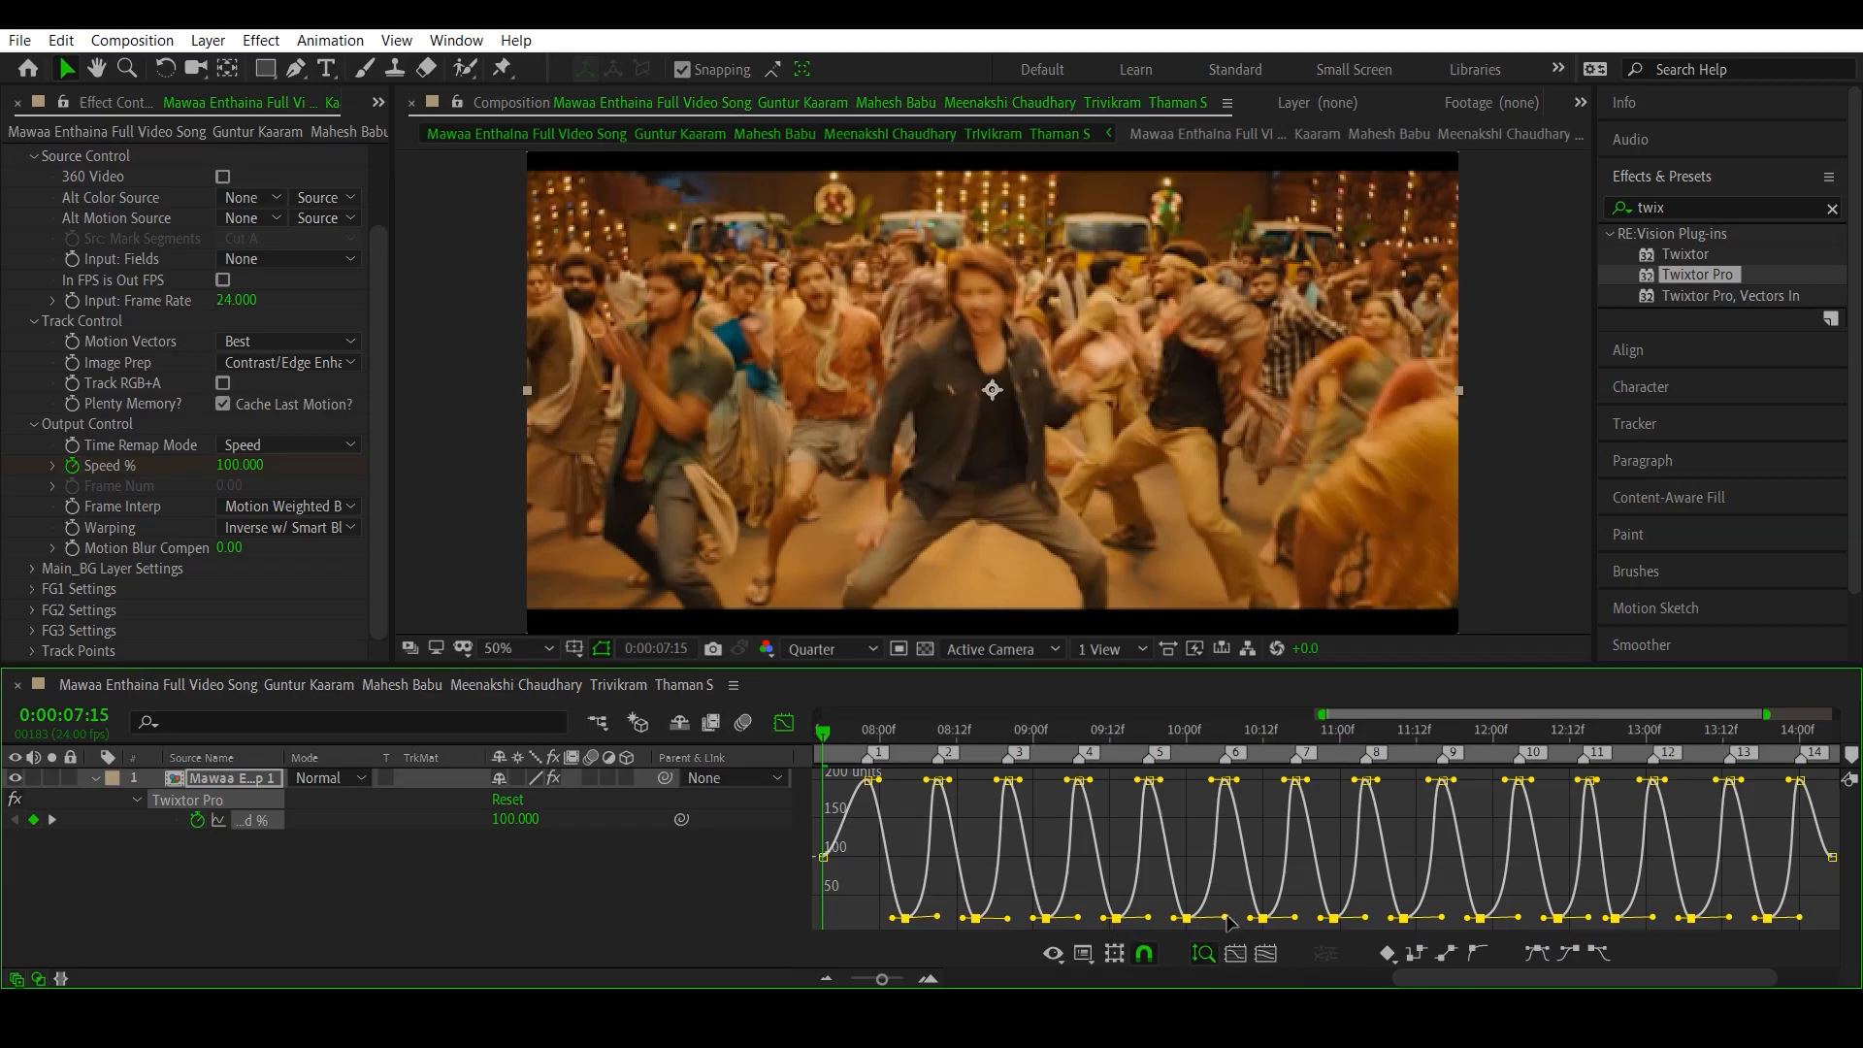
pyautogui.moveTo(1209, 917); pyautogui.dragTo(1247, 919)
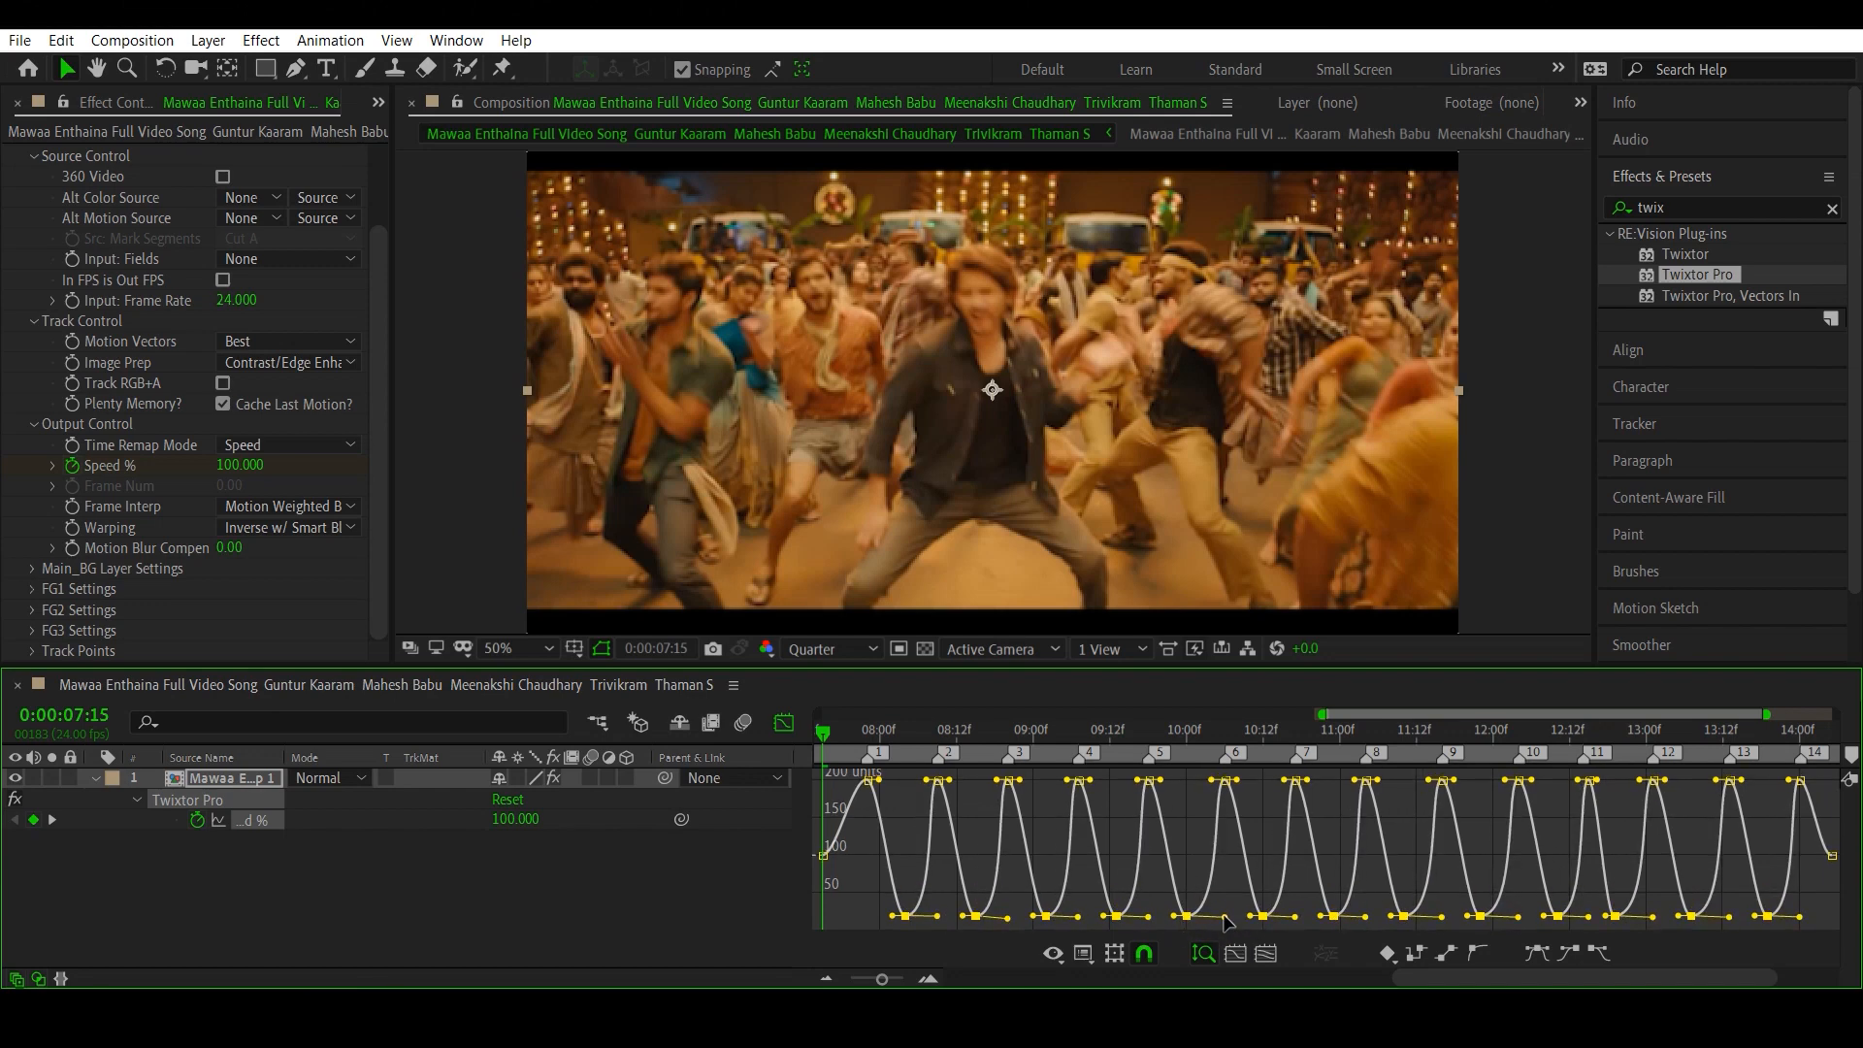
# - Return to the layer bar view and preview the velocity edit from 0:00:07:09 through the last Speed % keyframe
pyautogui.click(783, 724)
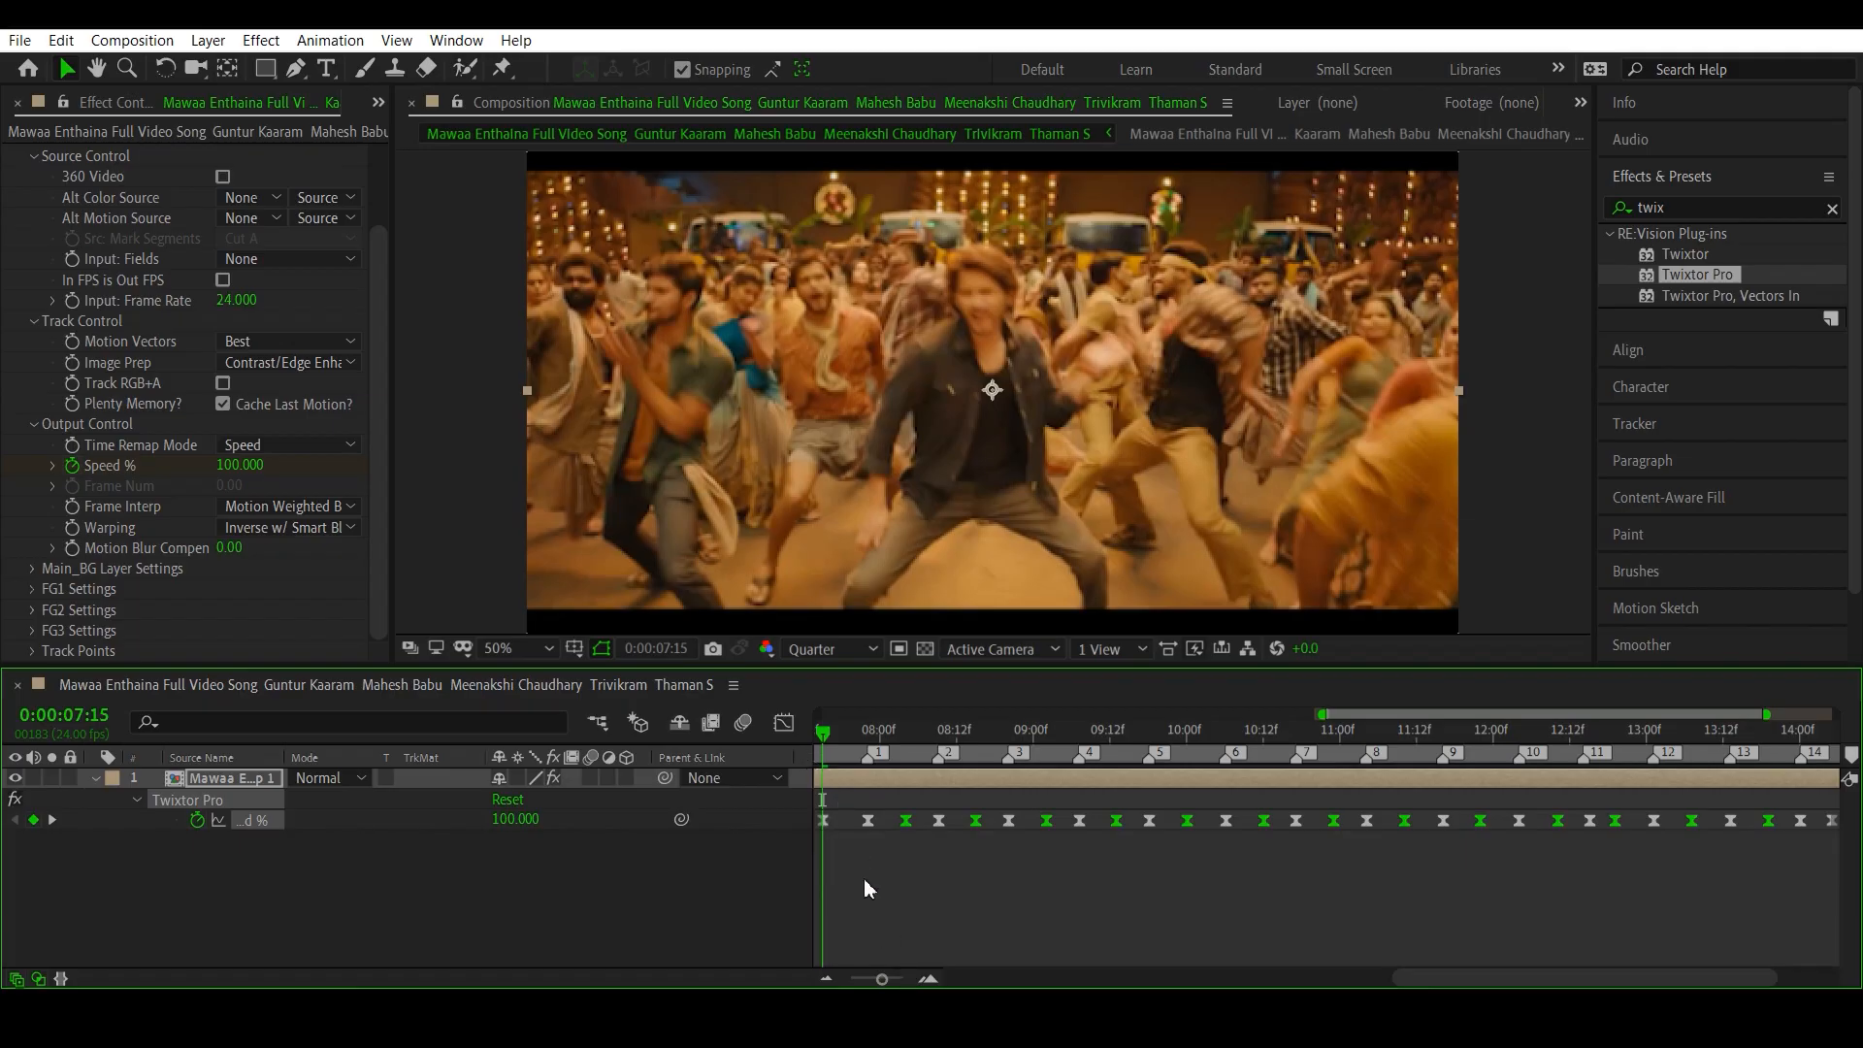
pyautogui.click(900, 982)
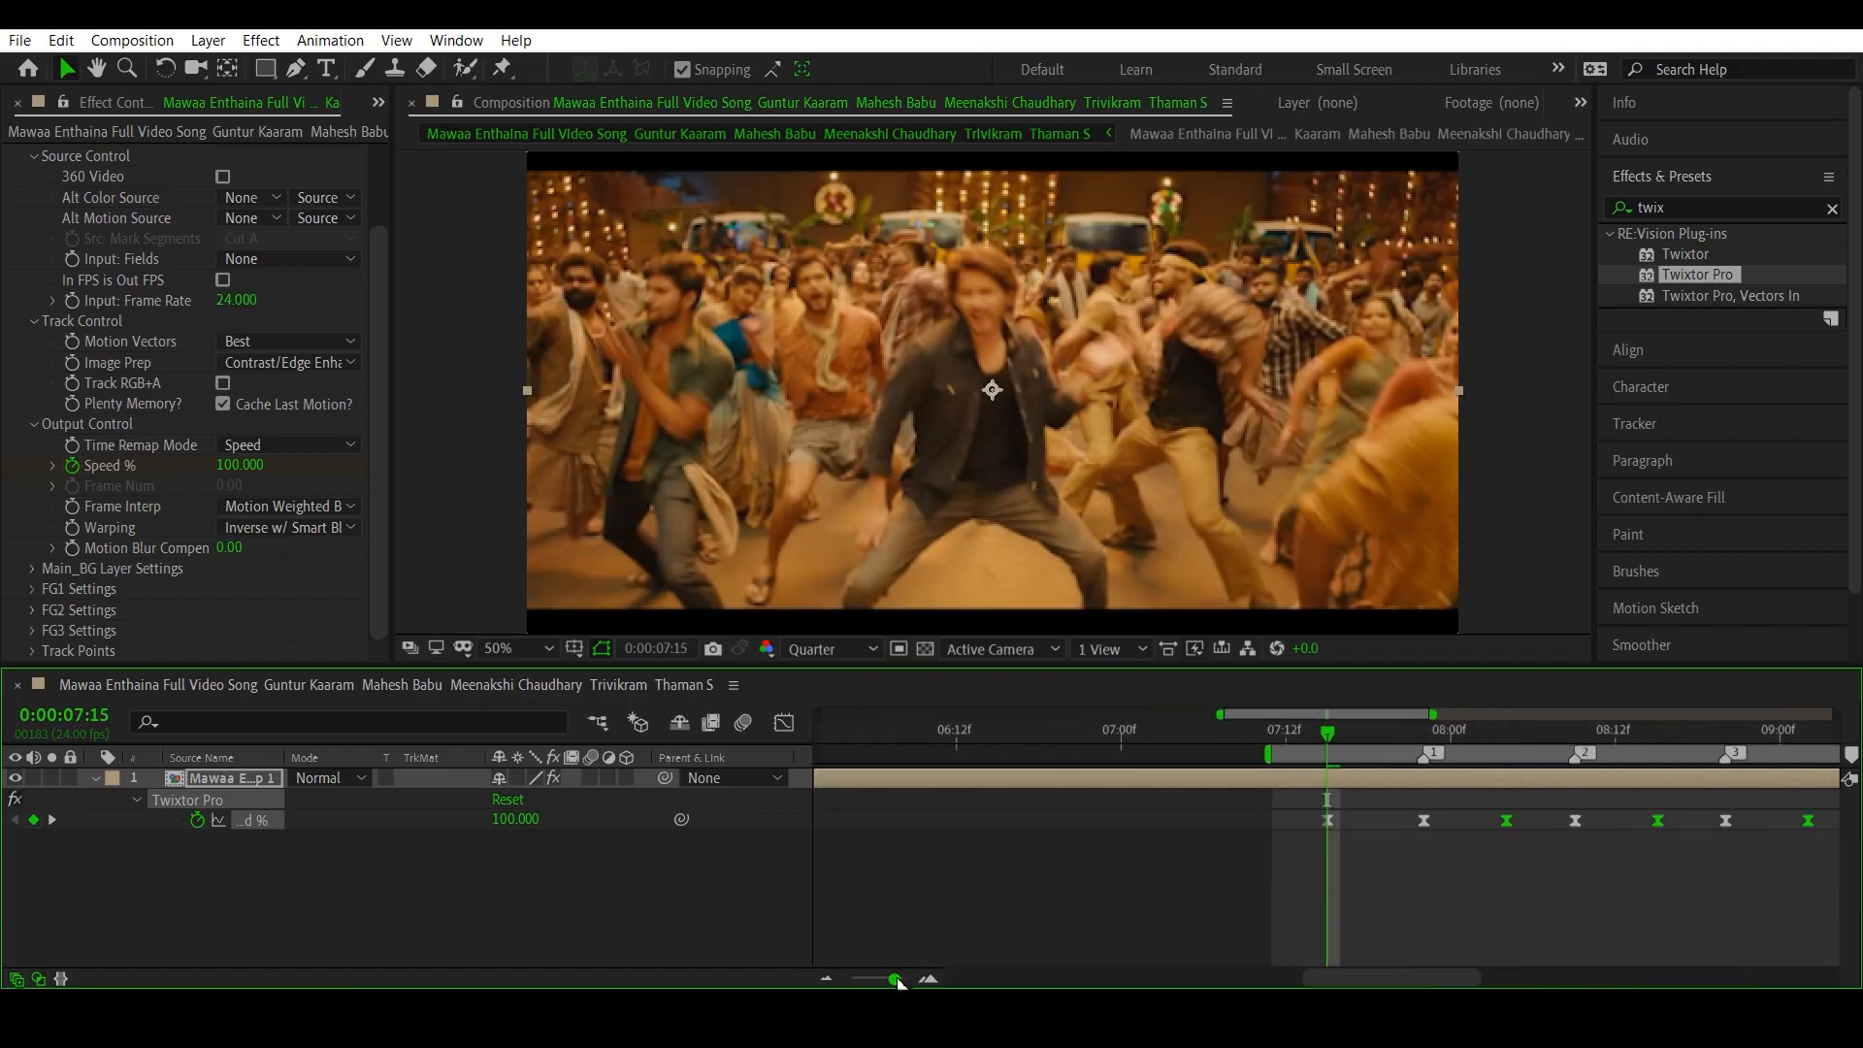
pyautogui.click(881, 979)
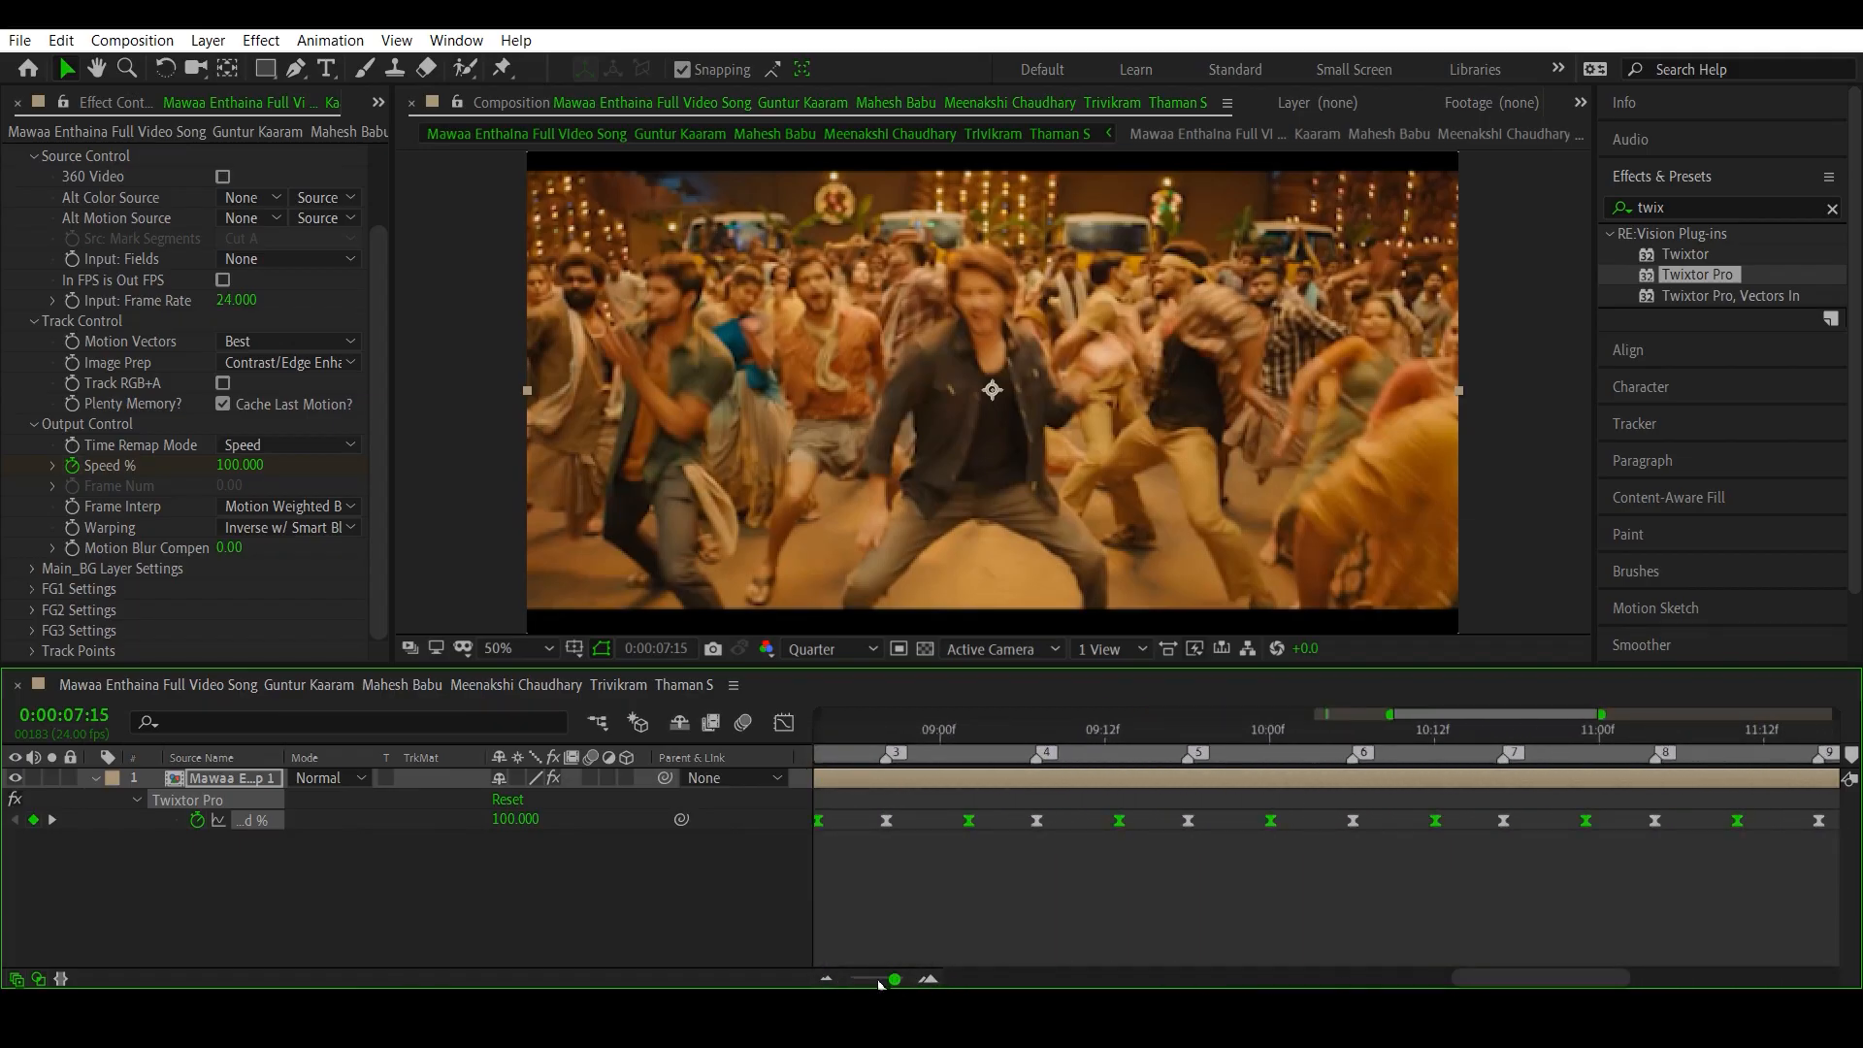
pyautogui.moveTo(1295, 977); pyautogui.dragTo(1337, 974)
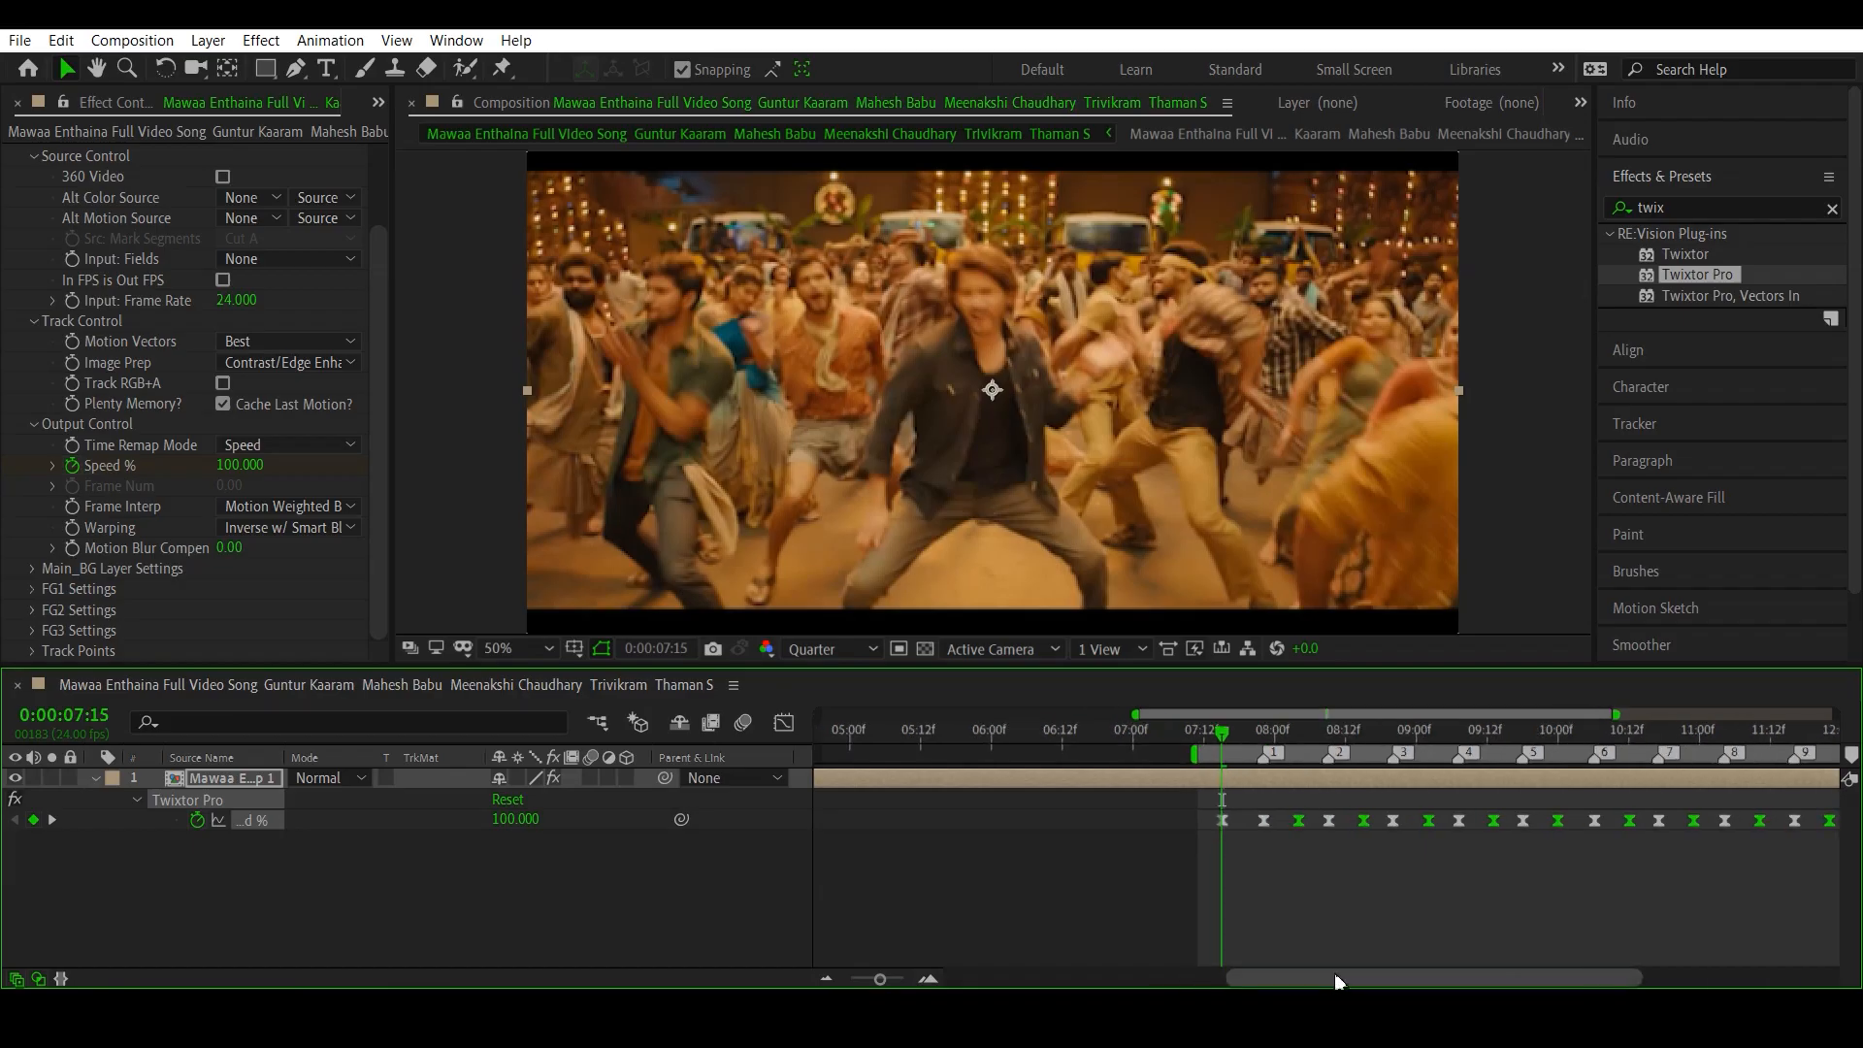
pyautogui.moveTo(1230, 754); pyautogui.dragTo(1188, 746)
pyautogui.press('space')
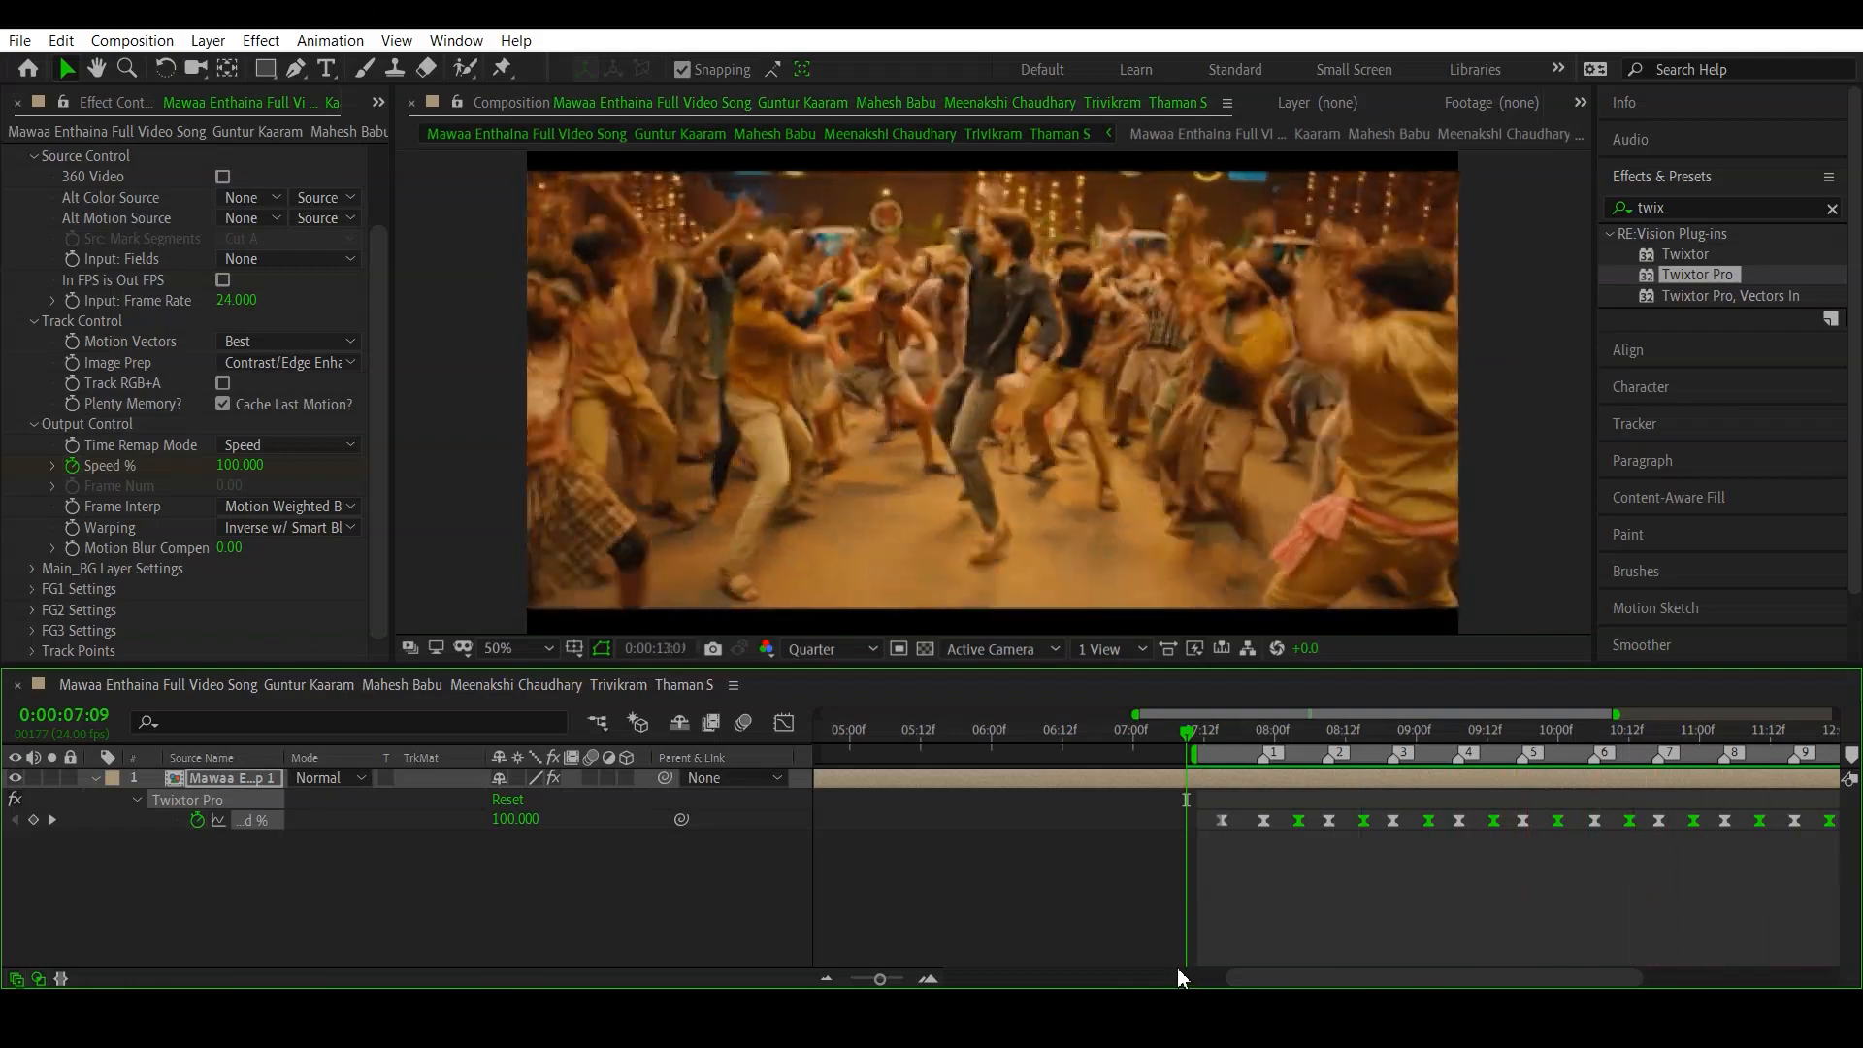
pyautogui.press('space')
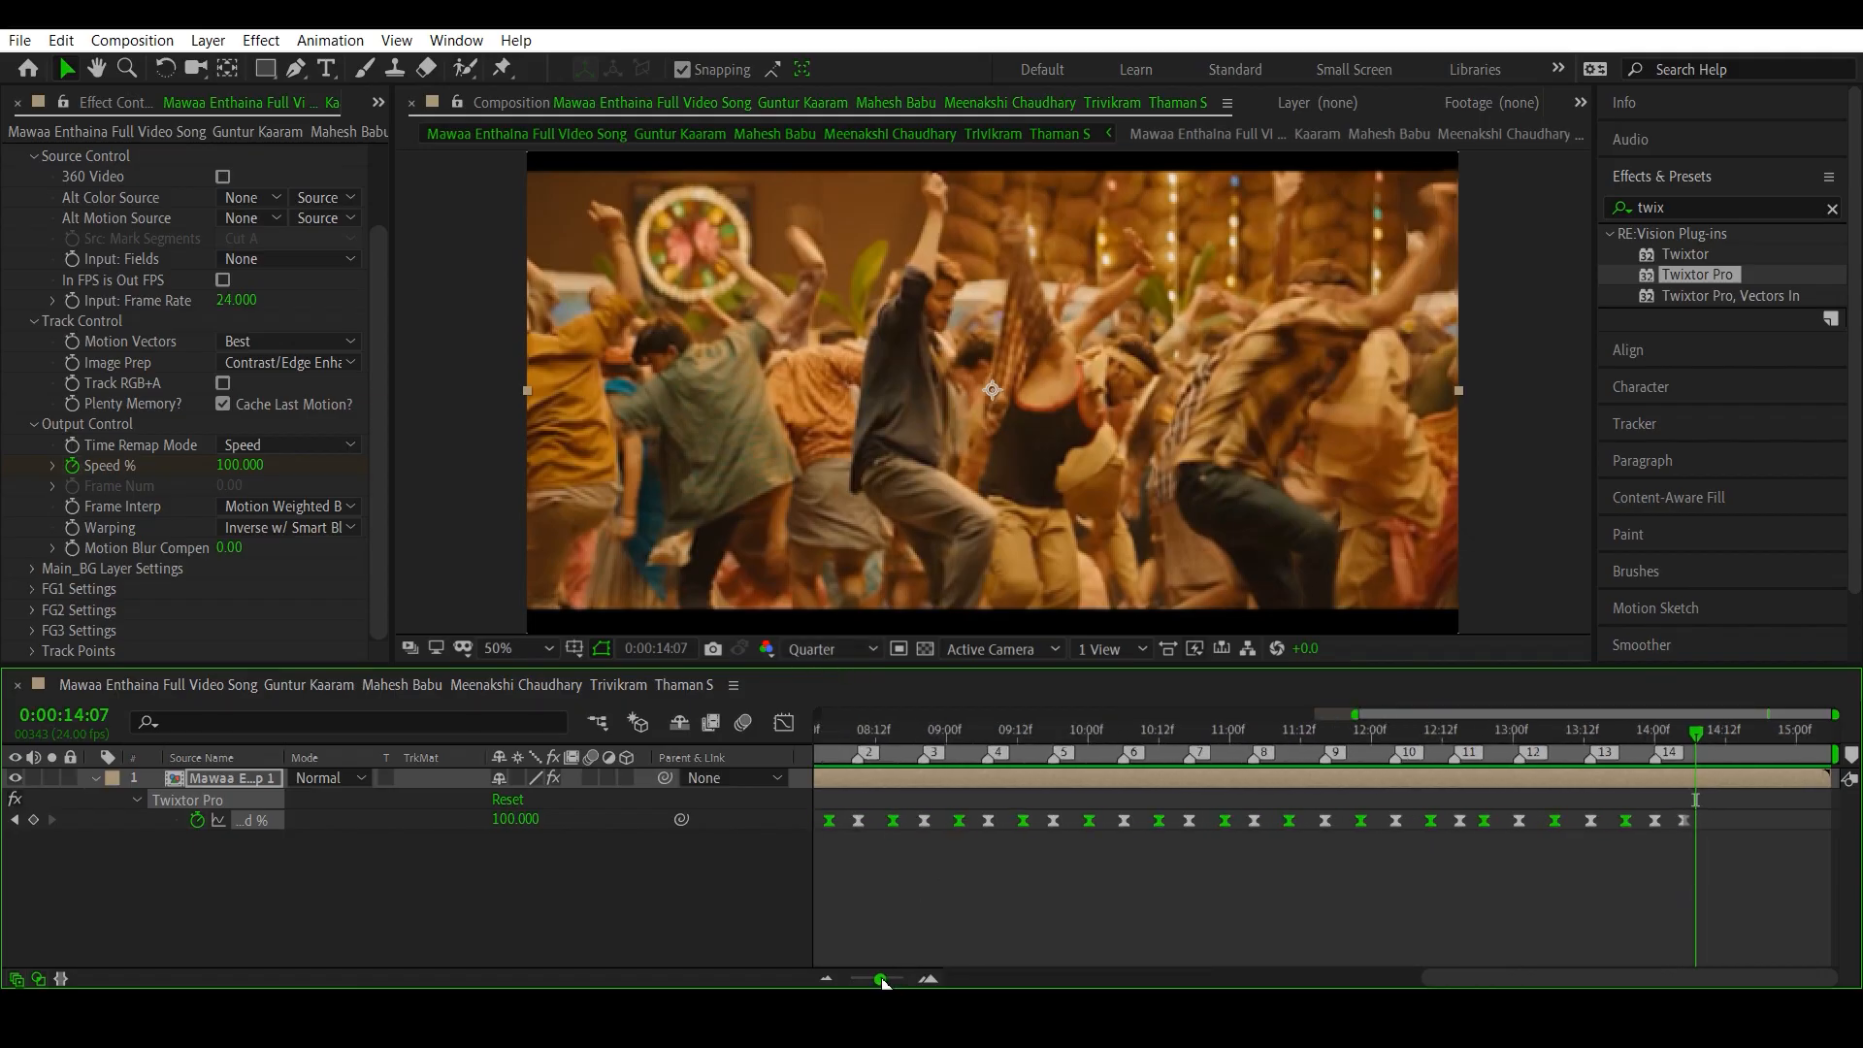
# - Reveal the clip layer's Scale property alongside its Speed % keyframes
pyautogui.moveTo(886, 979); pyautogui.dragTo(873, 980)
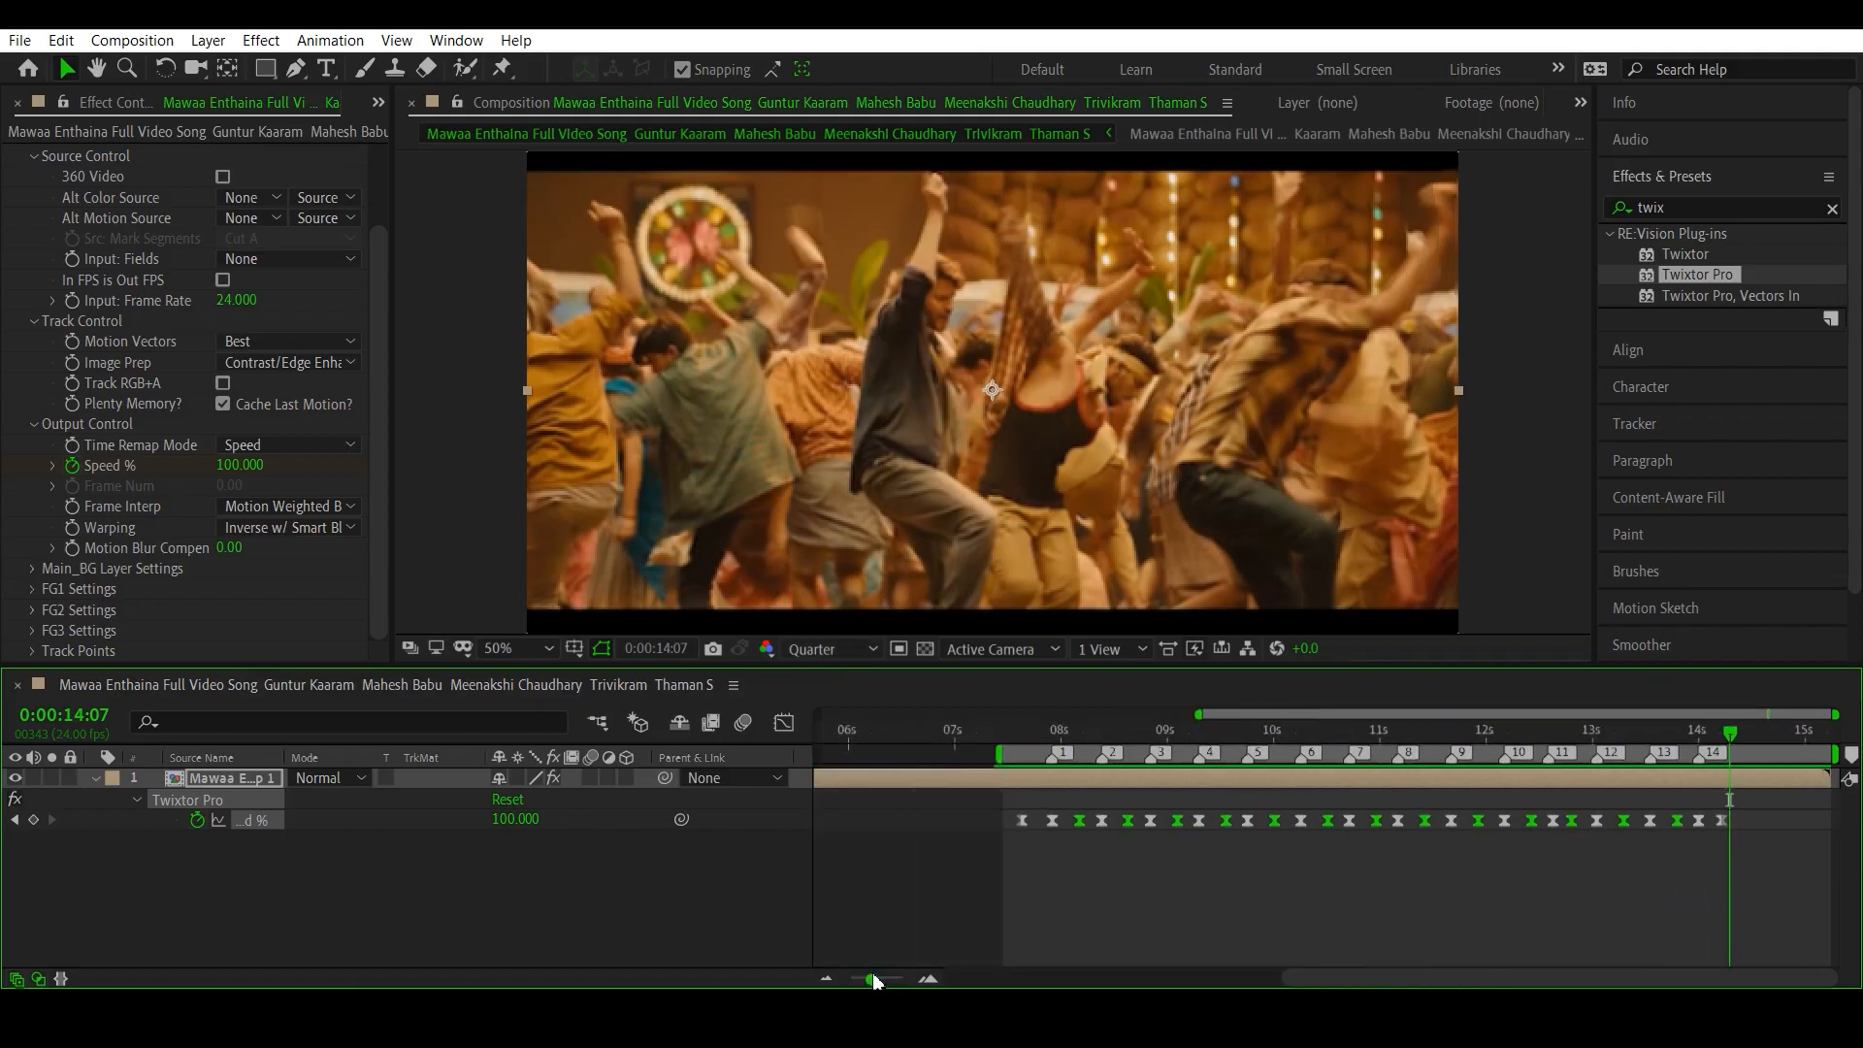
pyautogui.click(1013, 739)
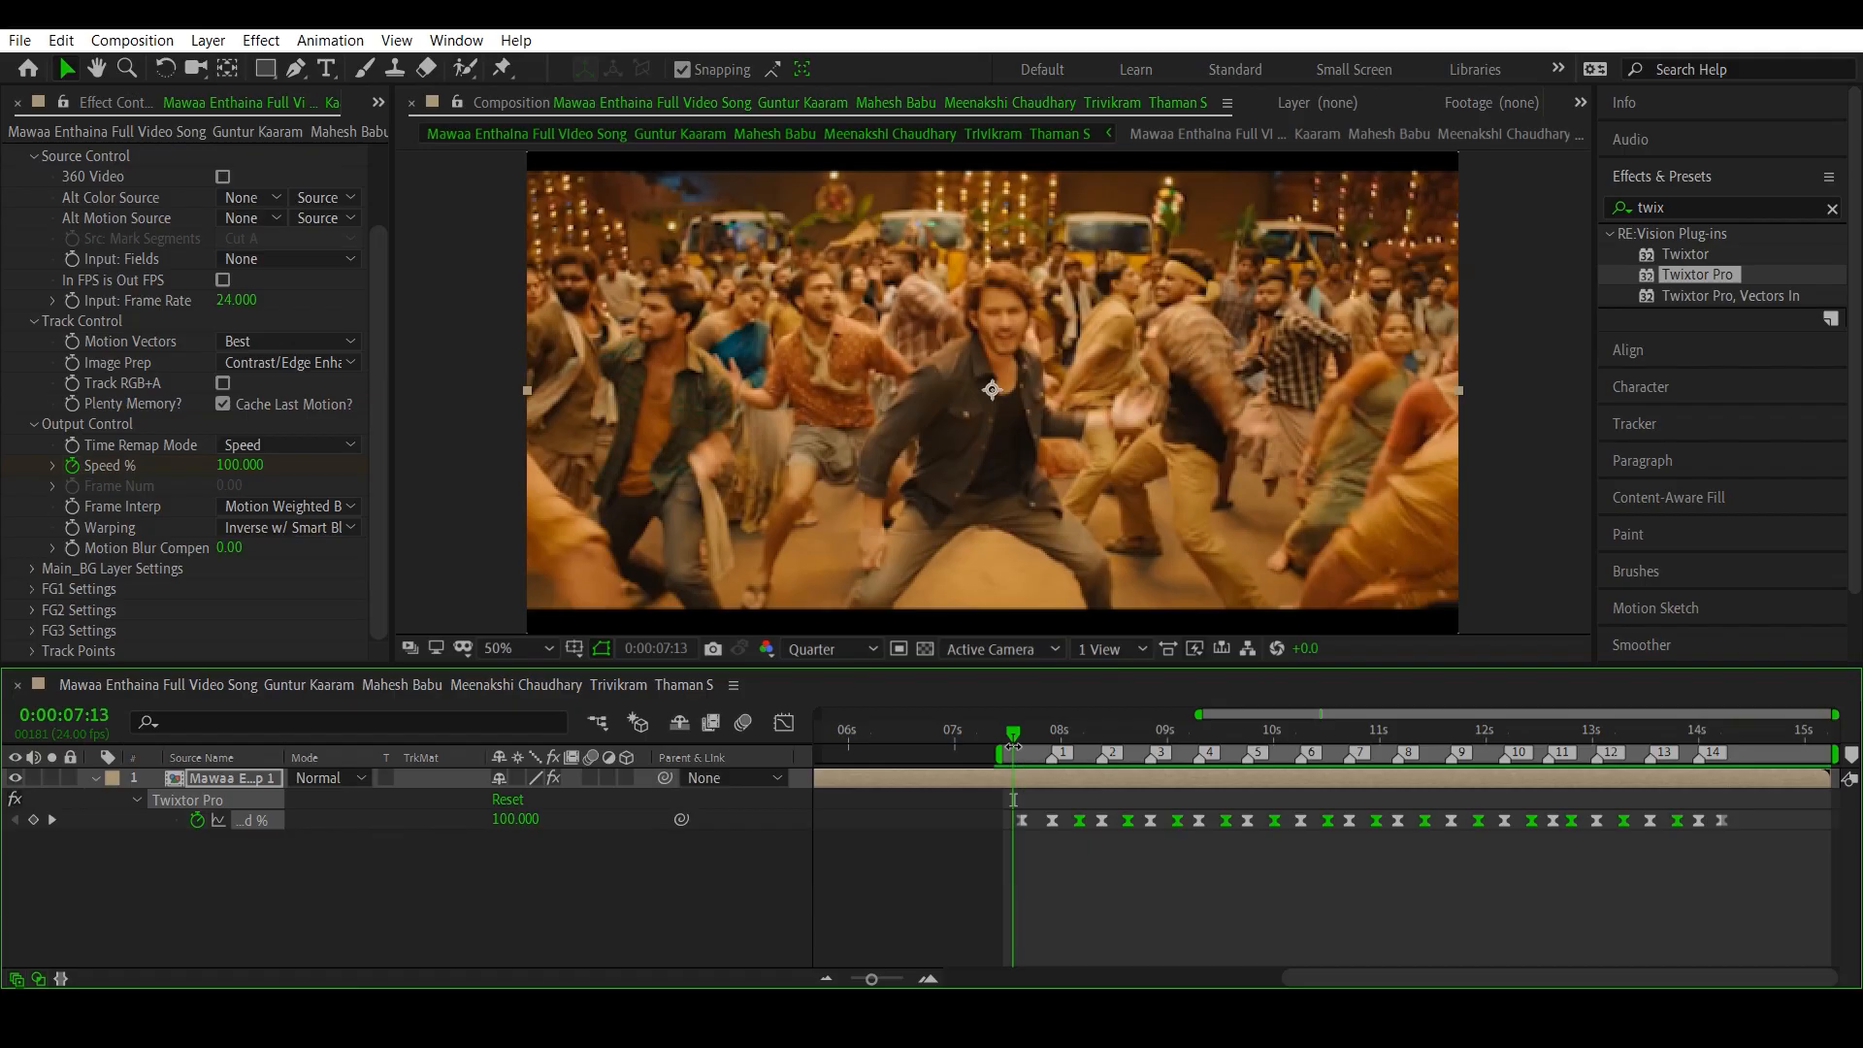
pyautogui.click(221, 779)
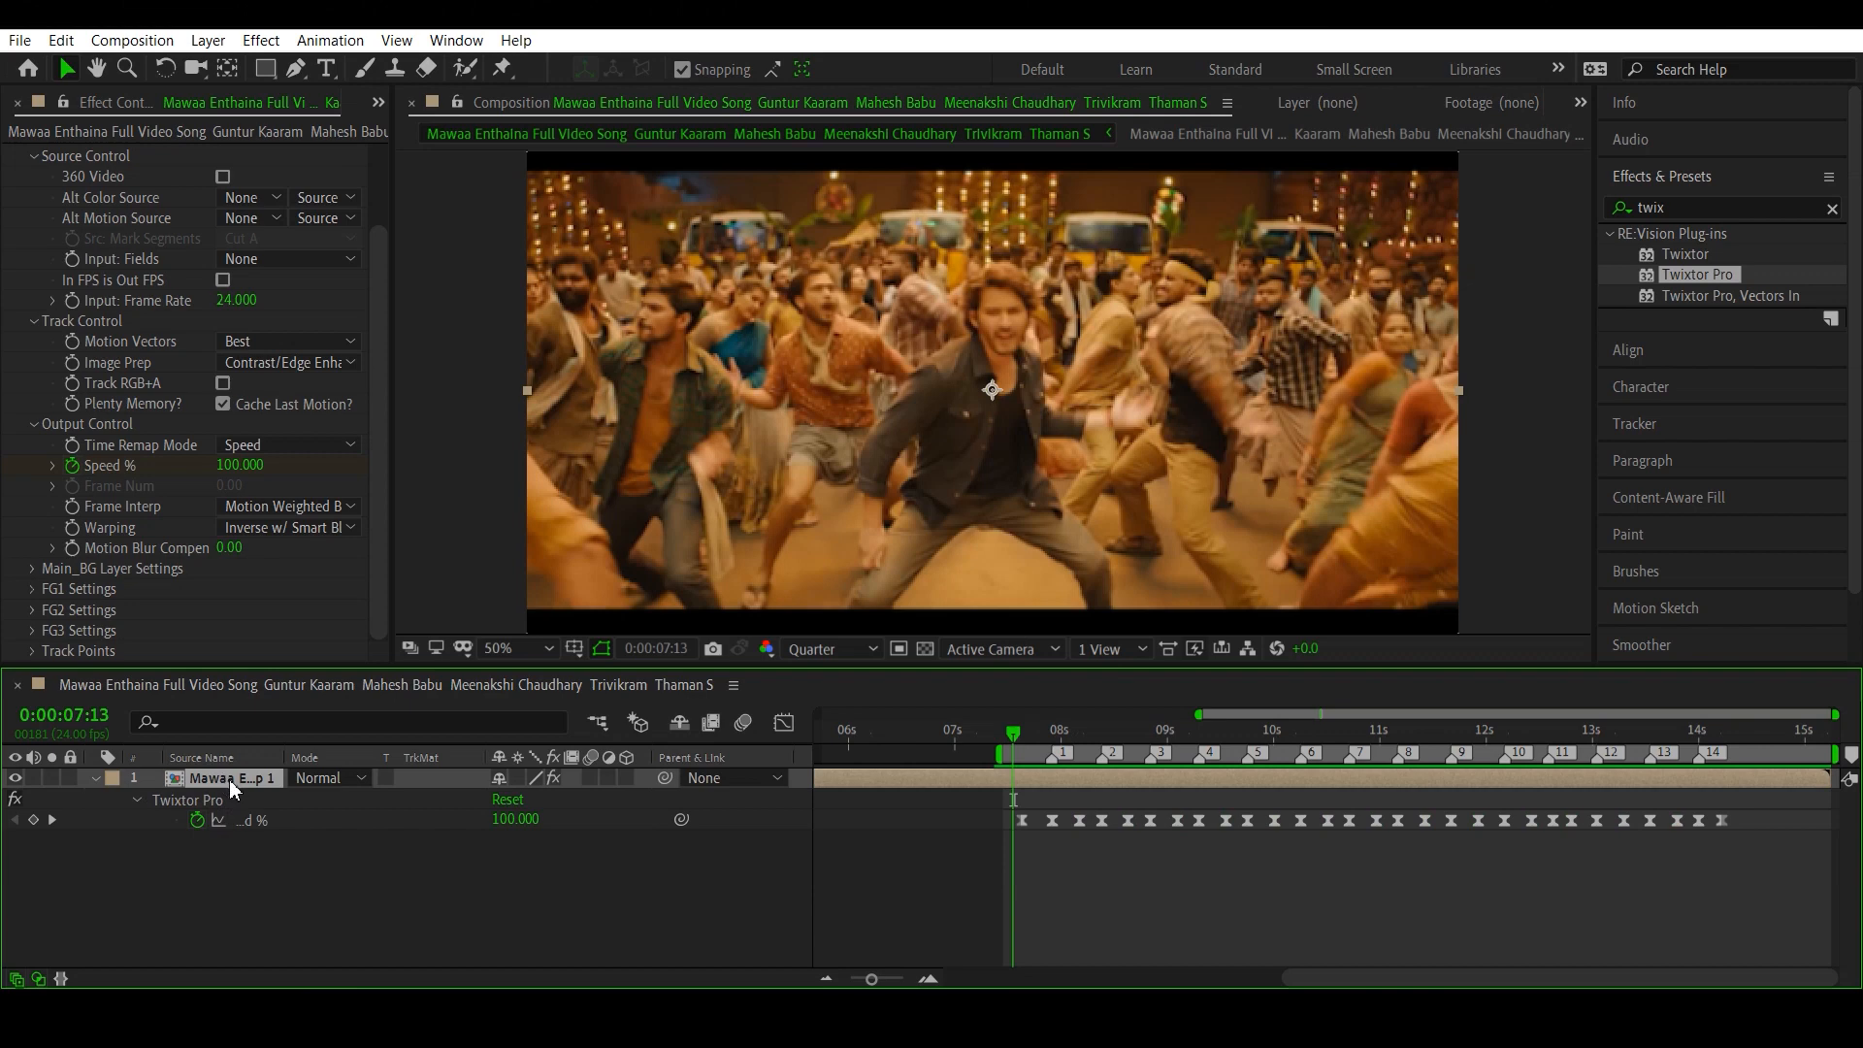
pyautogui.hotkey('shift', 's')
# - Start Scale keyframing at 100% on the first Speed % keyframe, at 0:00:07:15
pyautogui.moveTo(871, 979); pyautogui.dragTo(848, 981)
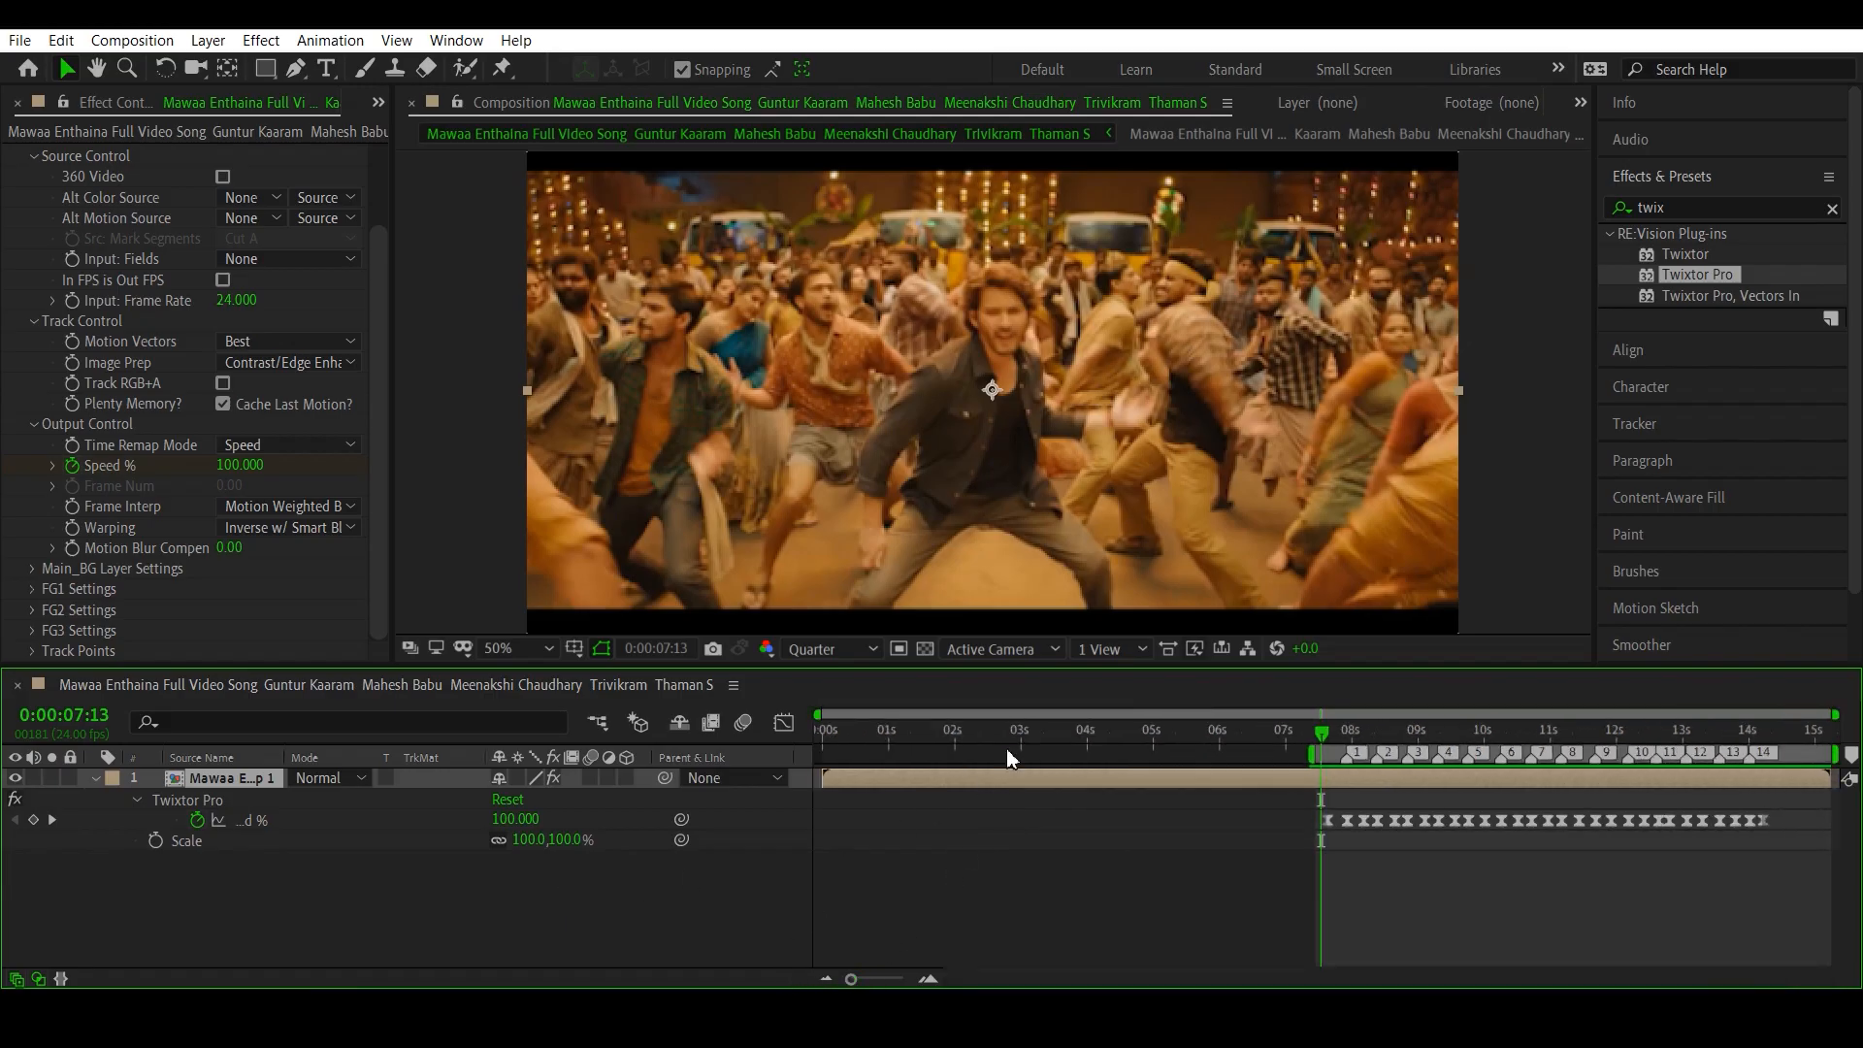
pyautogui.moveTo(1005, 748); pyautogui.dragTo(1327, 827)
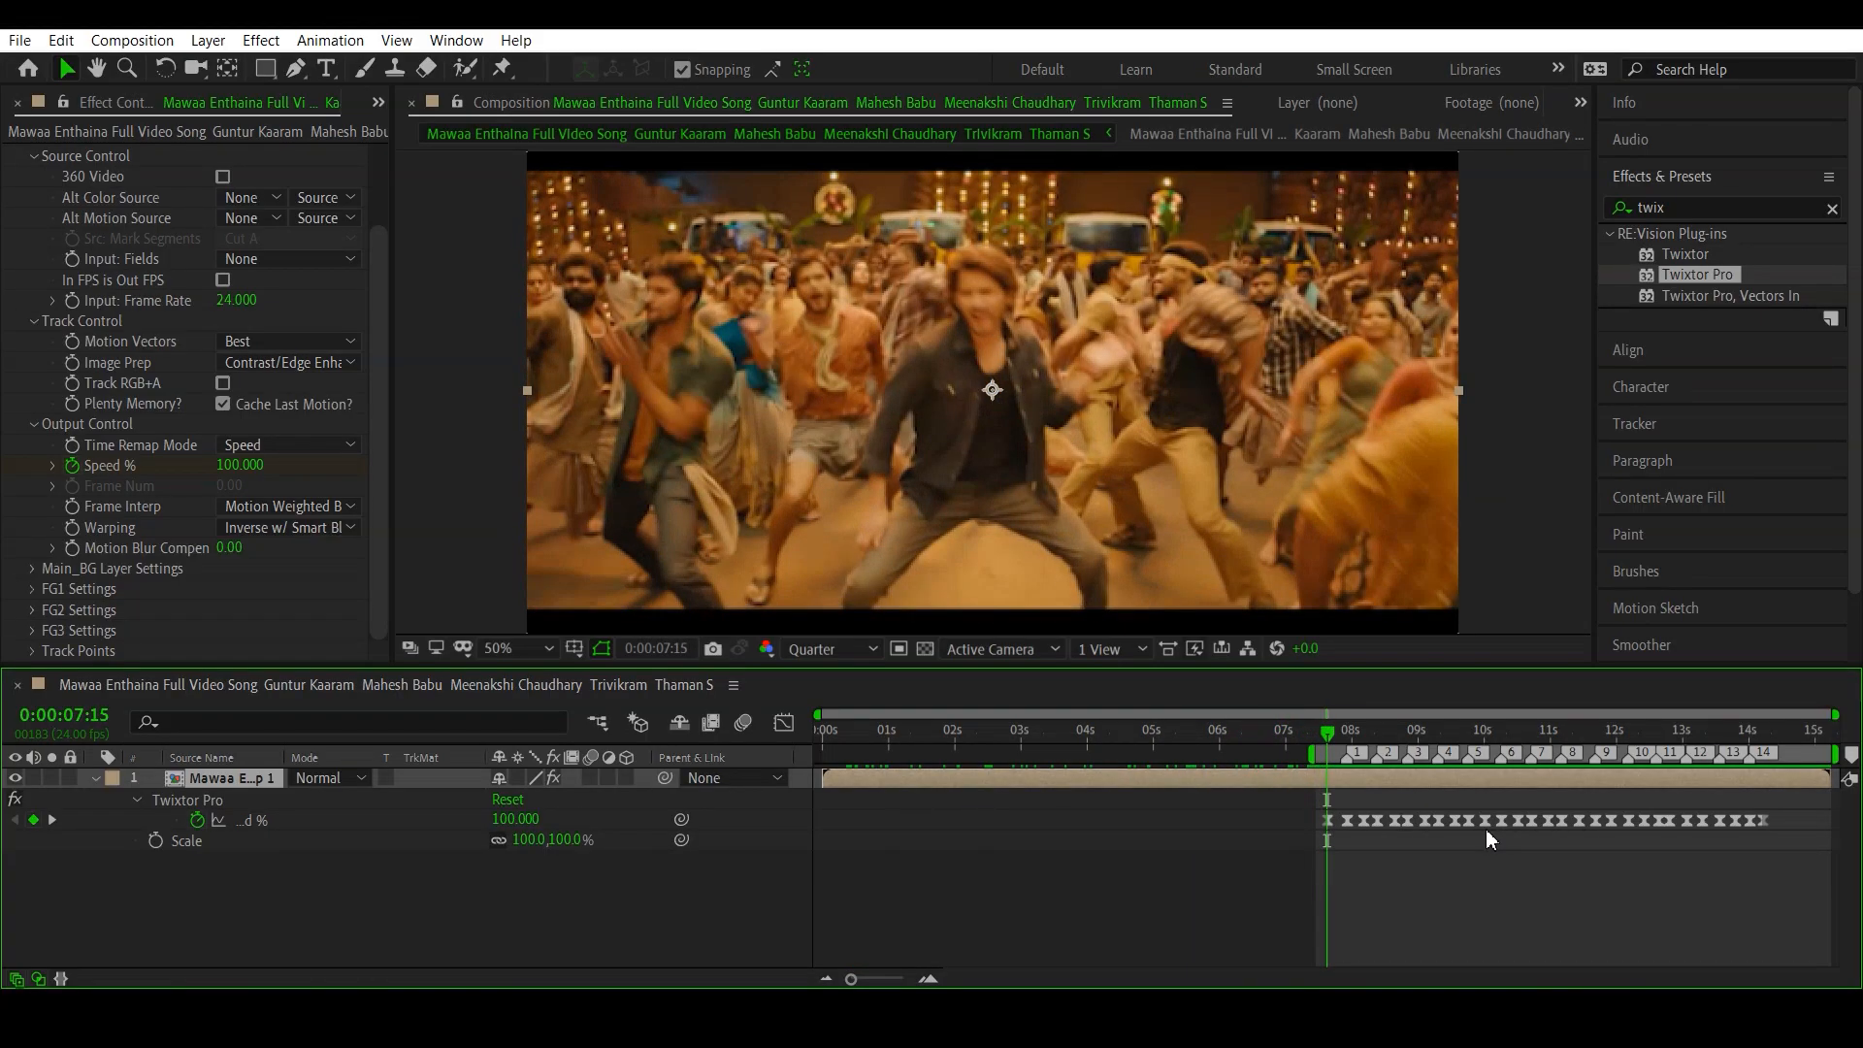
pyautogui.moveTo(851, 980); pyautogui.dragTo(890, 981)
pyautogui.moveTo(1305, 983); pyautogui.dragTo(1378, 985)
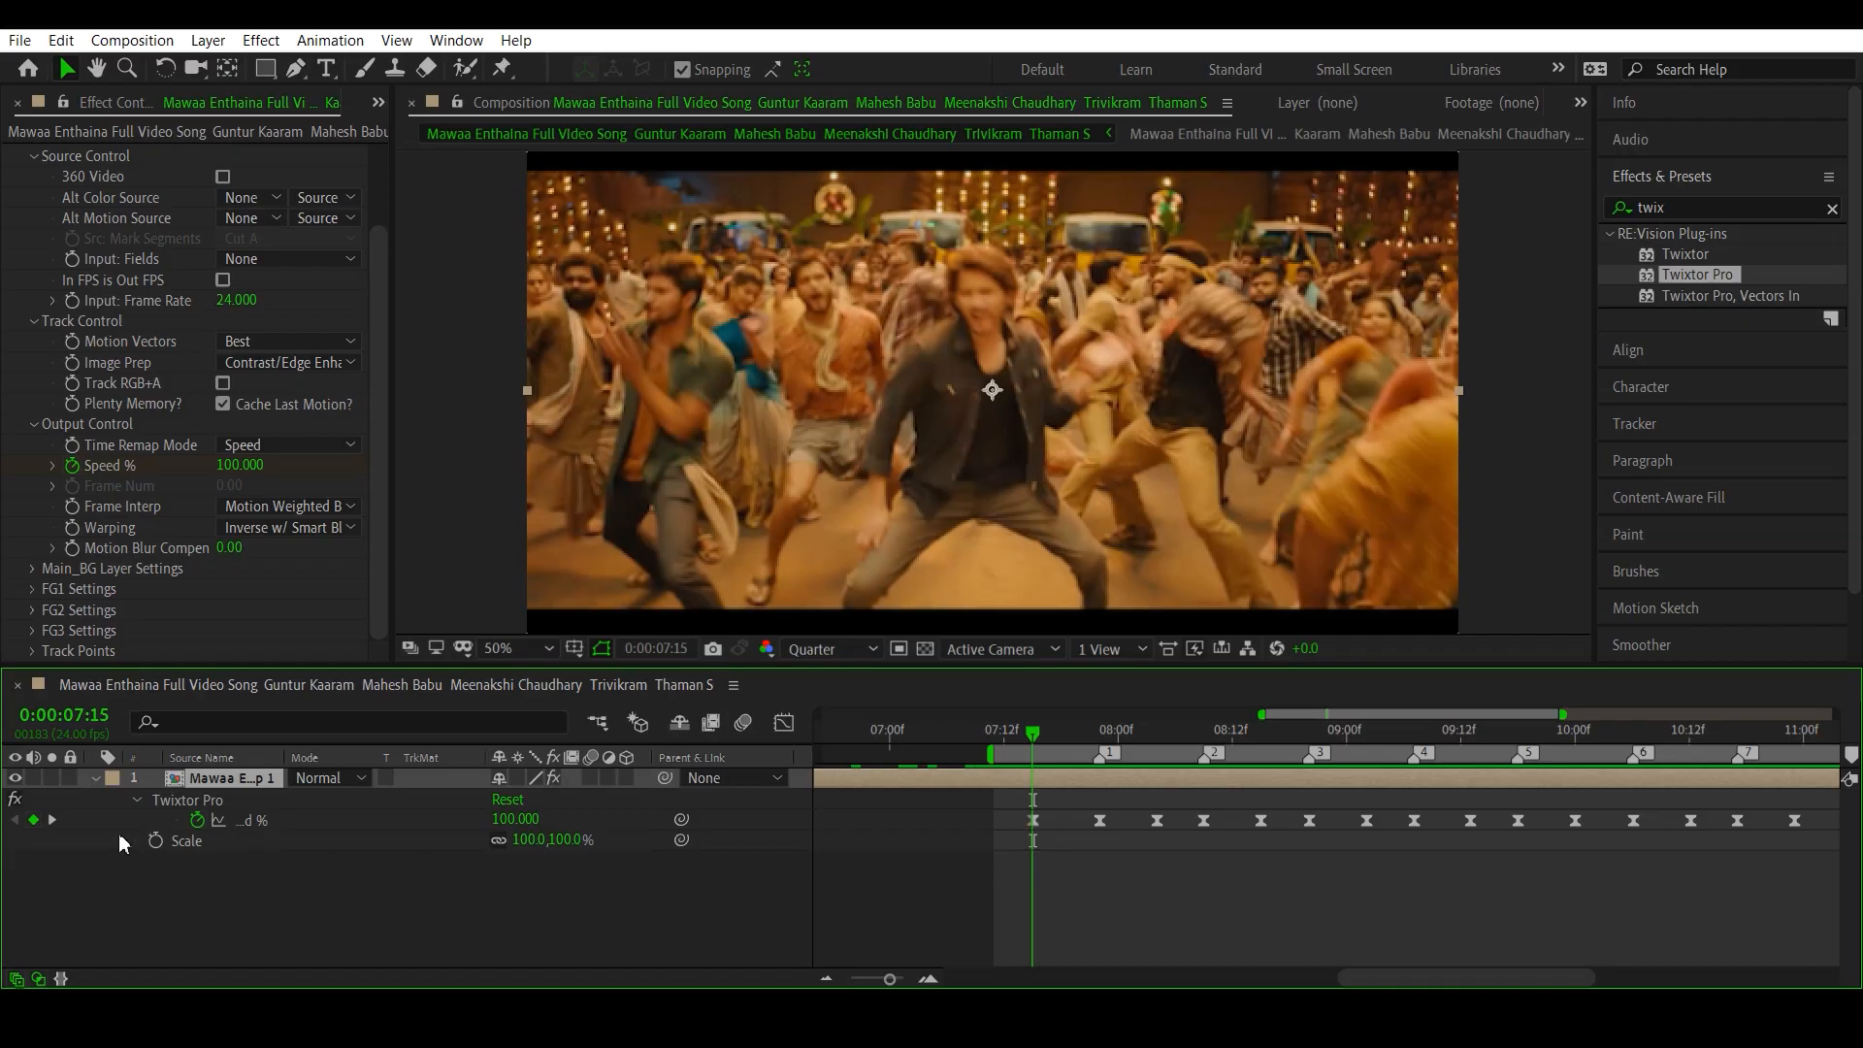
pyautogui.click(154, 842)
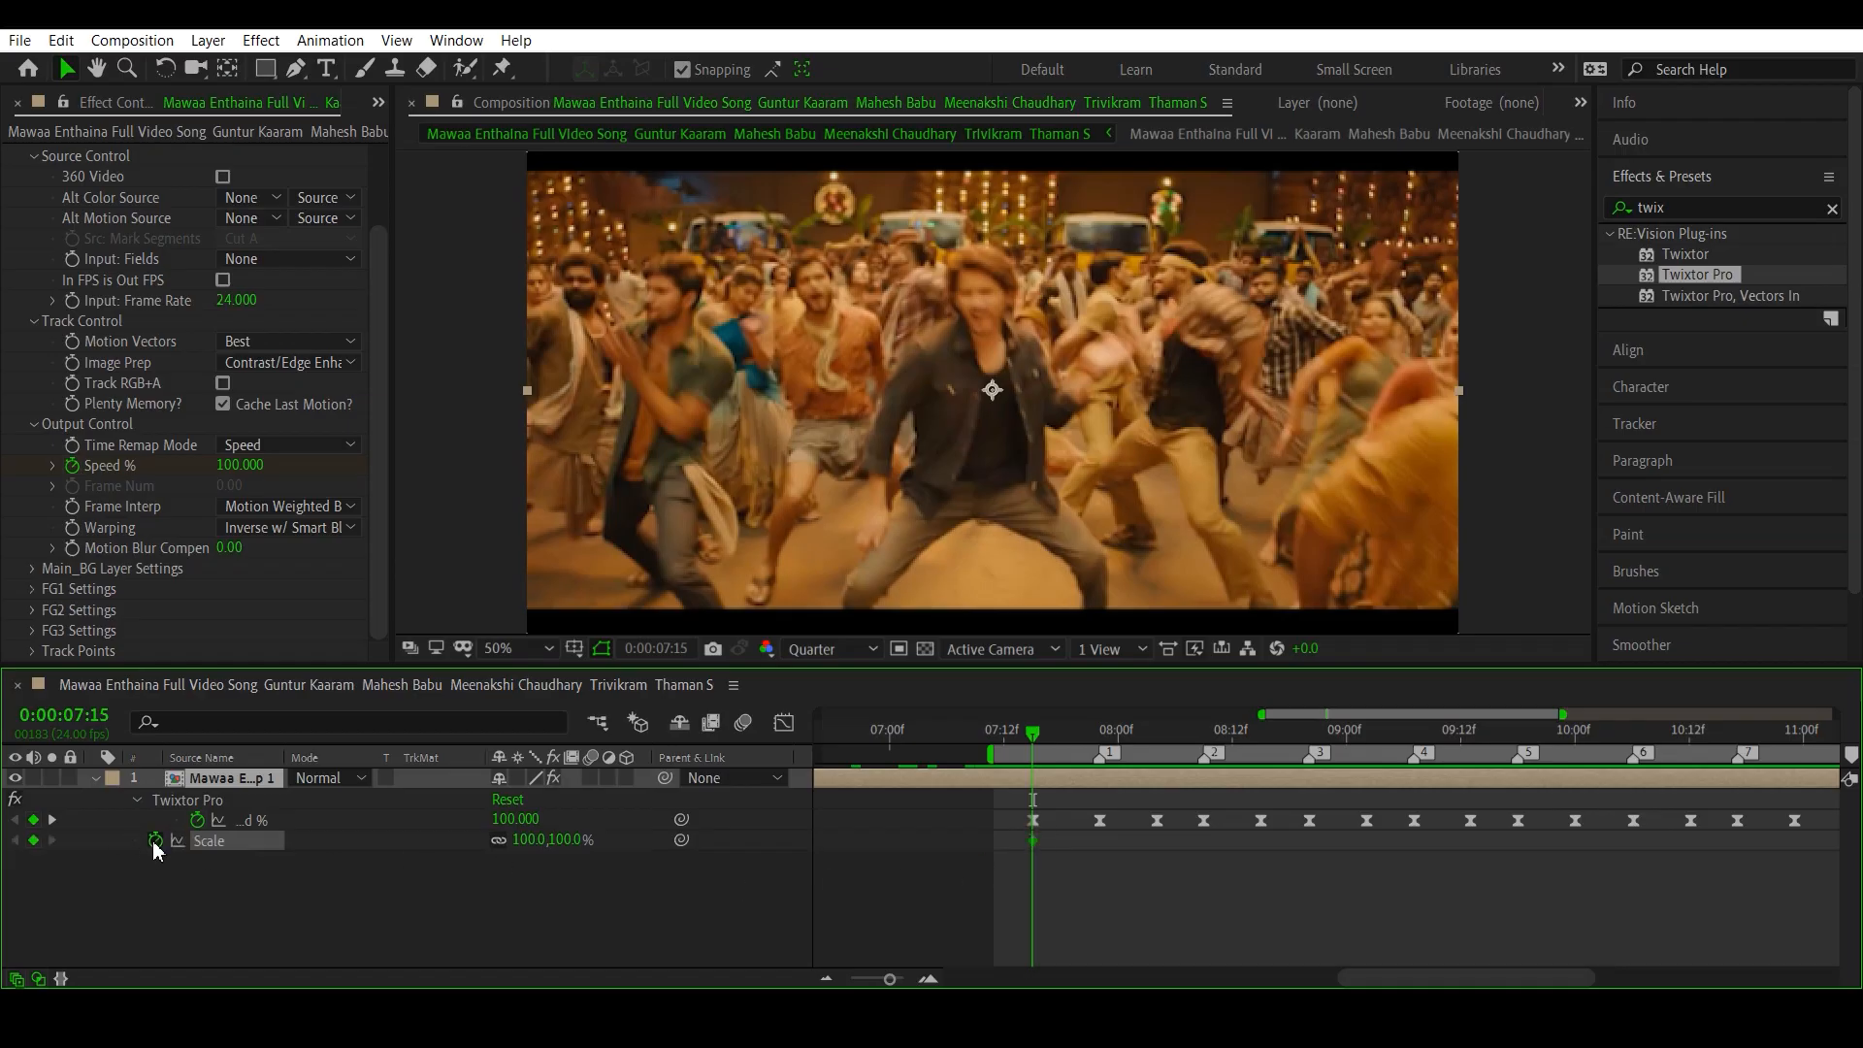
# - Set the layer's Scale to 115% at beat marker 1, at 0:00:07:22
pyautogui.click(1102, 746)
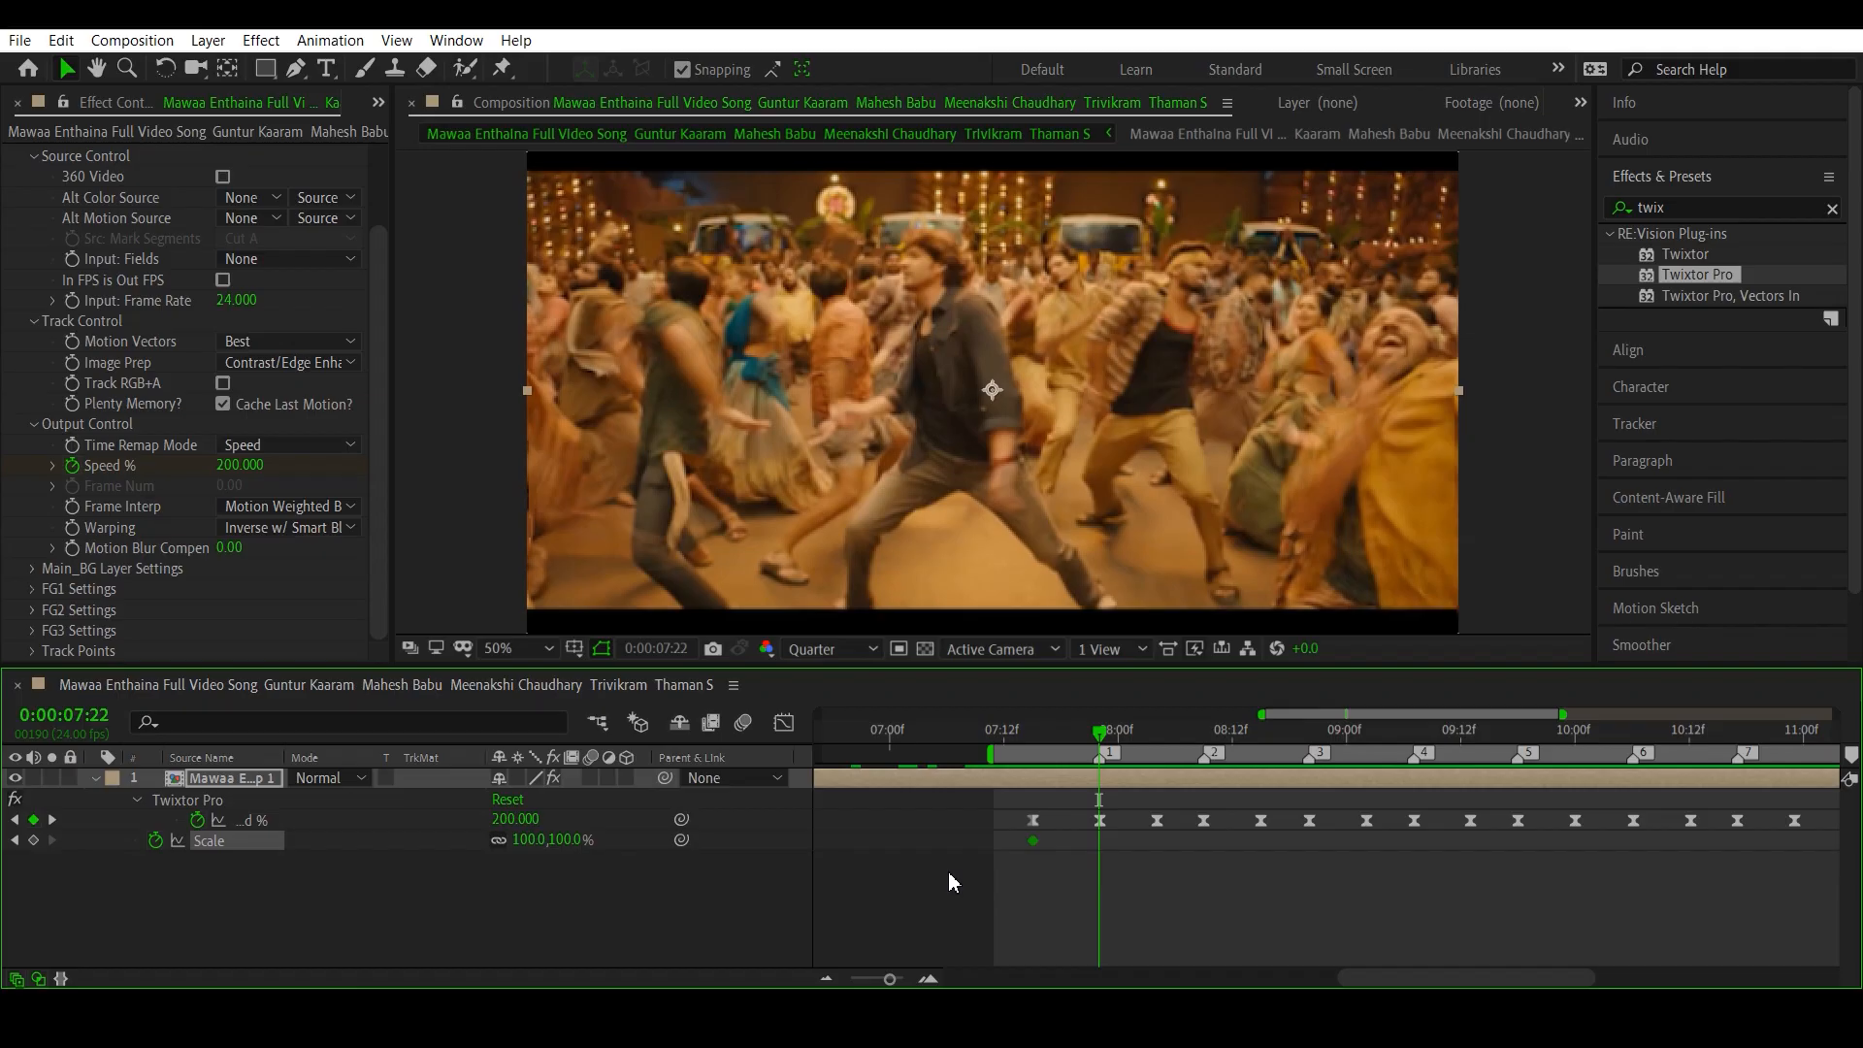
pyautogui.scroll(-2, 980, 526)
pyautogui.click(504, 648)
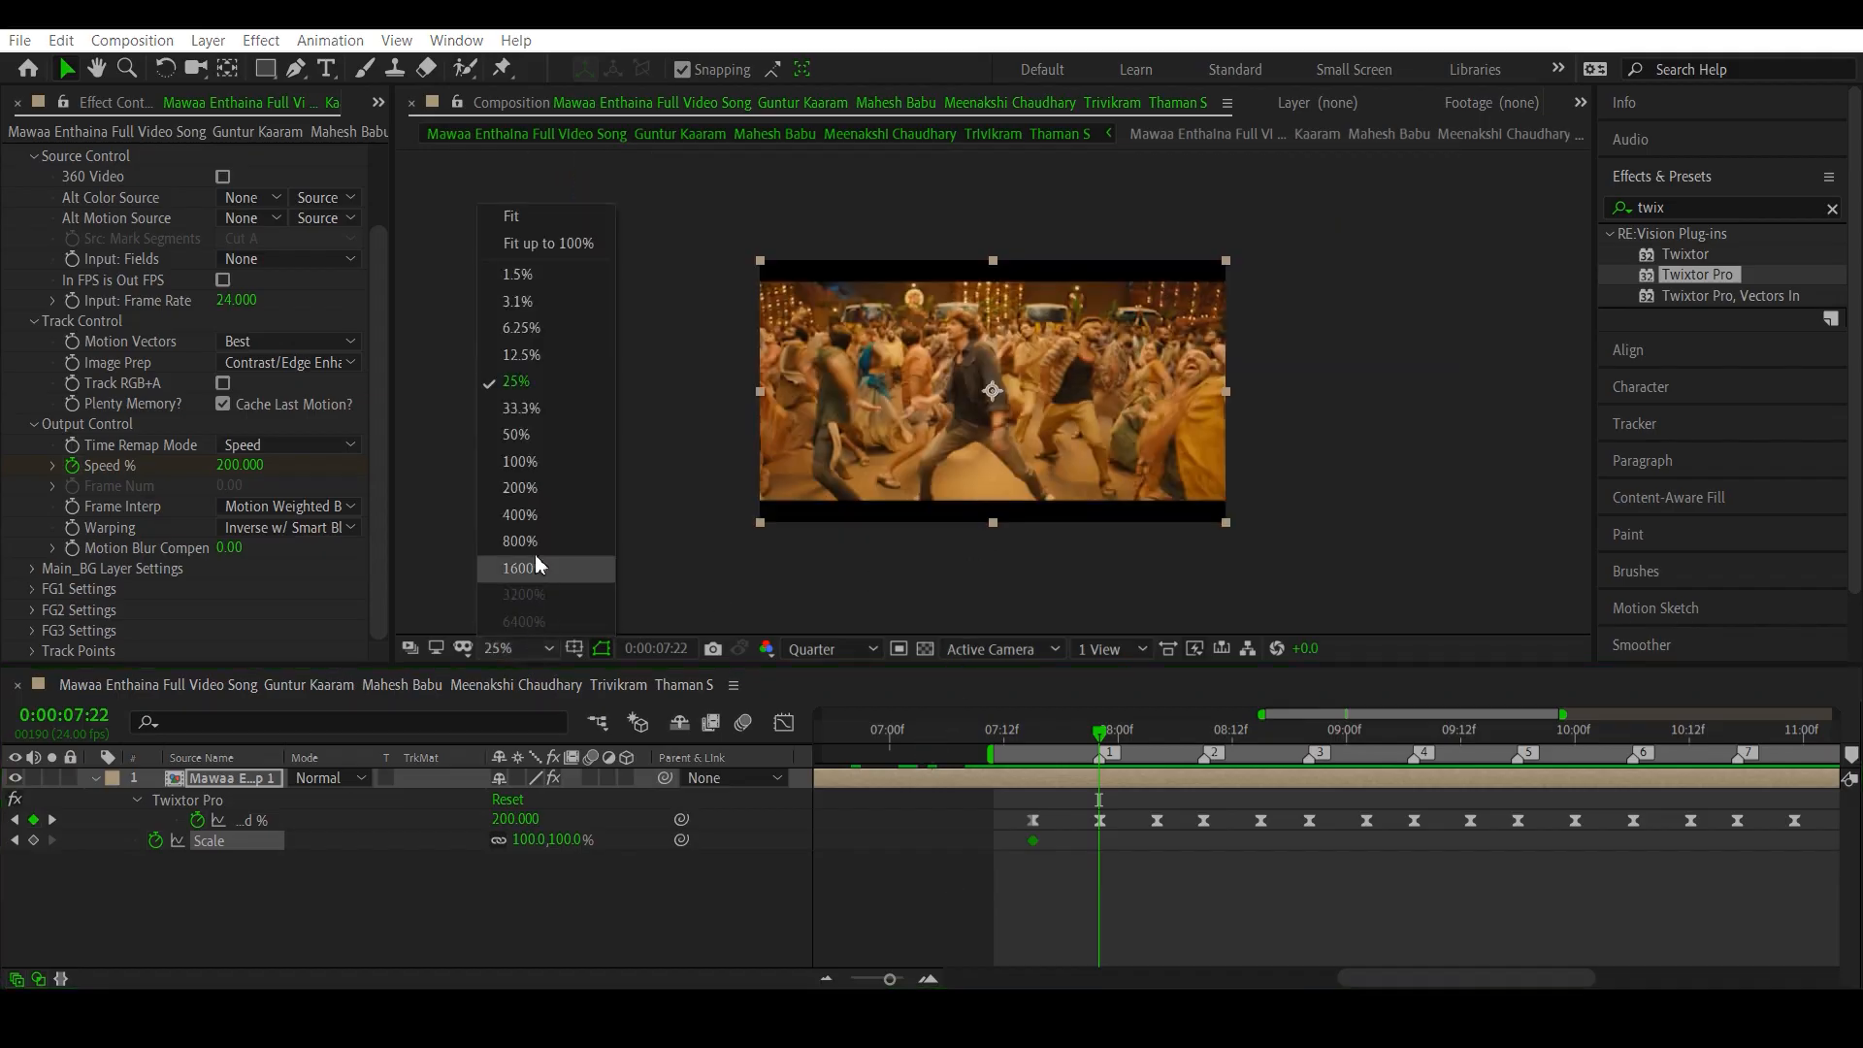
pyautogui.click(551, 417)
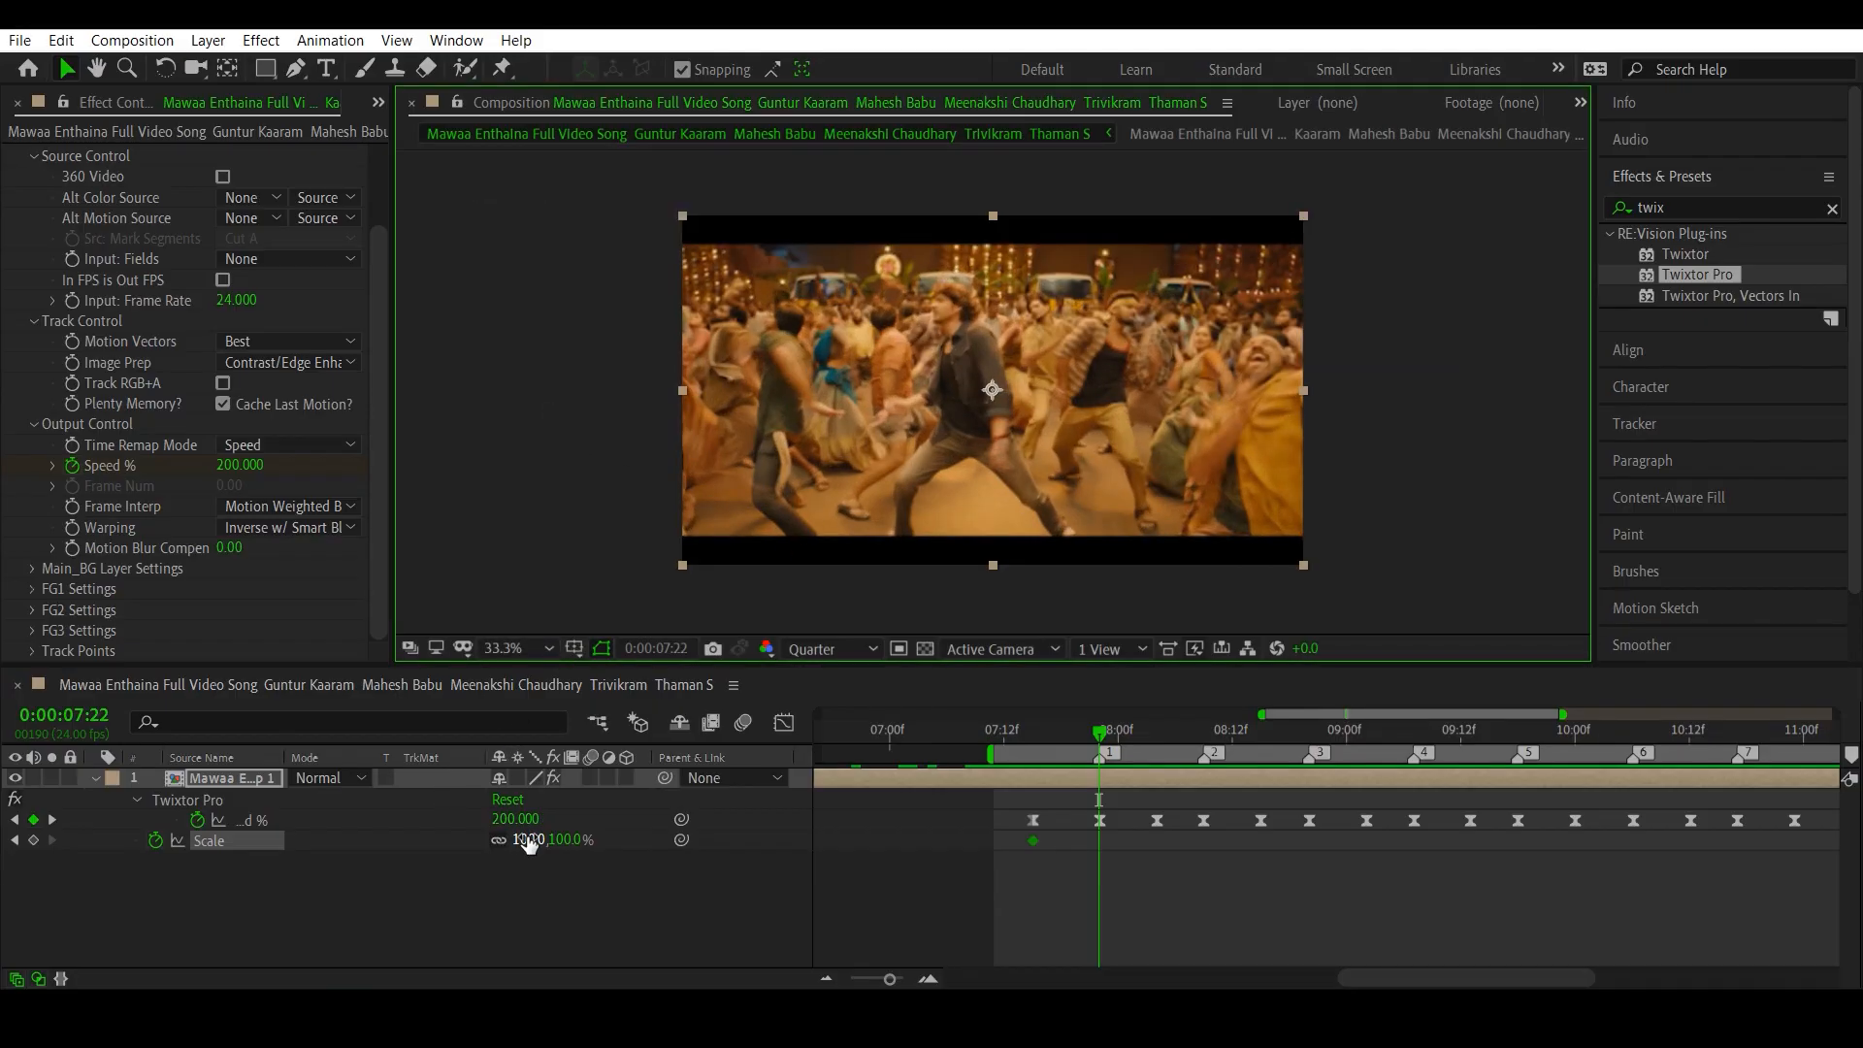
pyautogui.moveTo(529, 842); pyautogui.dragTo(541, 846)
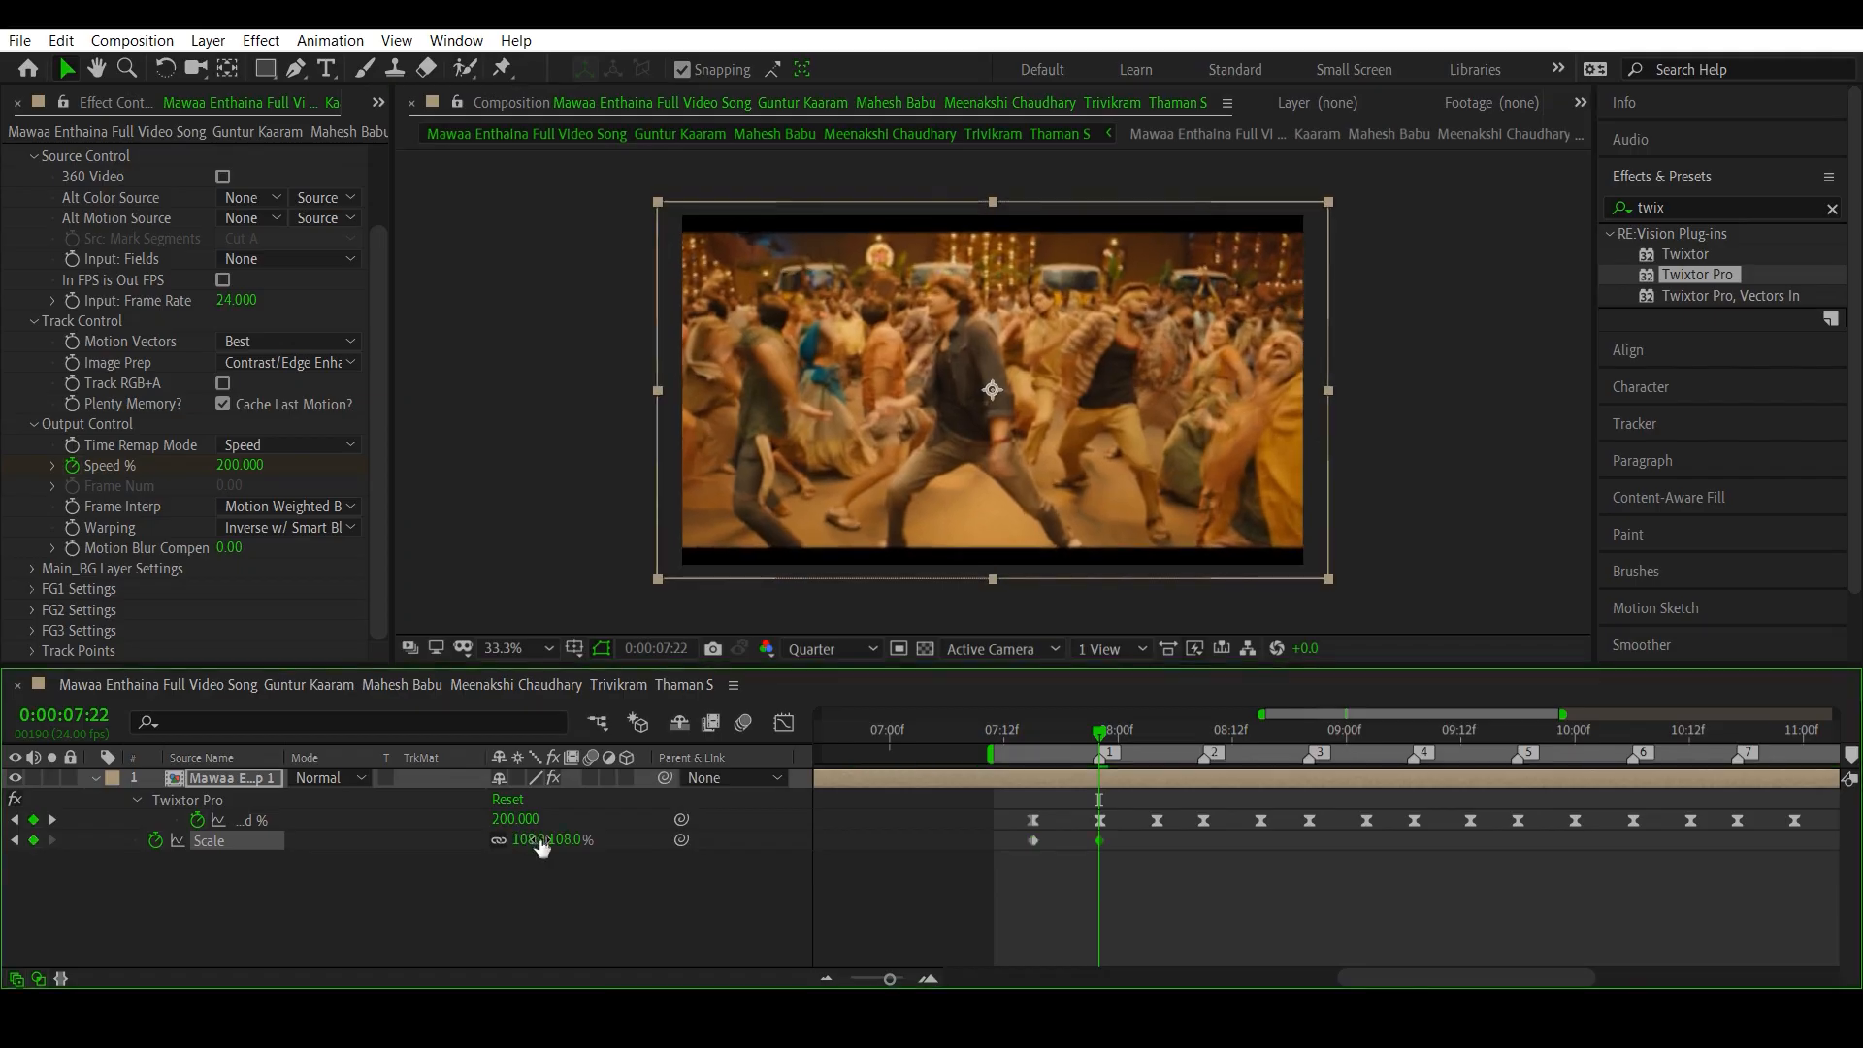
pyautogui.click(531, 840)
pyautogui.write('15')
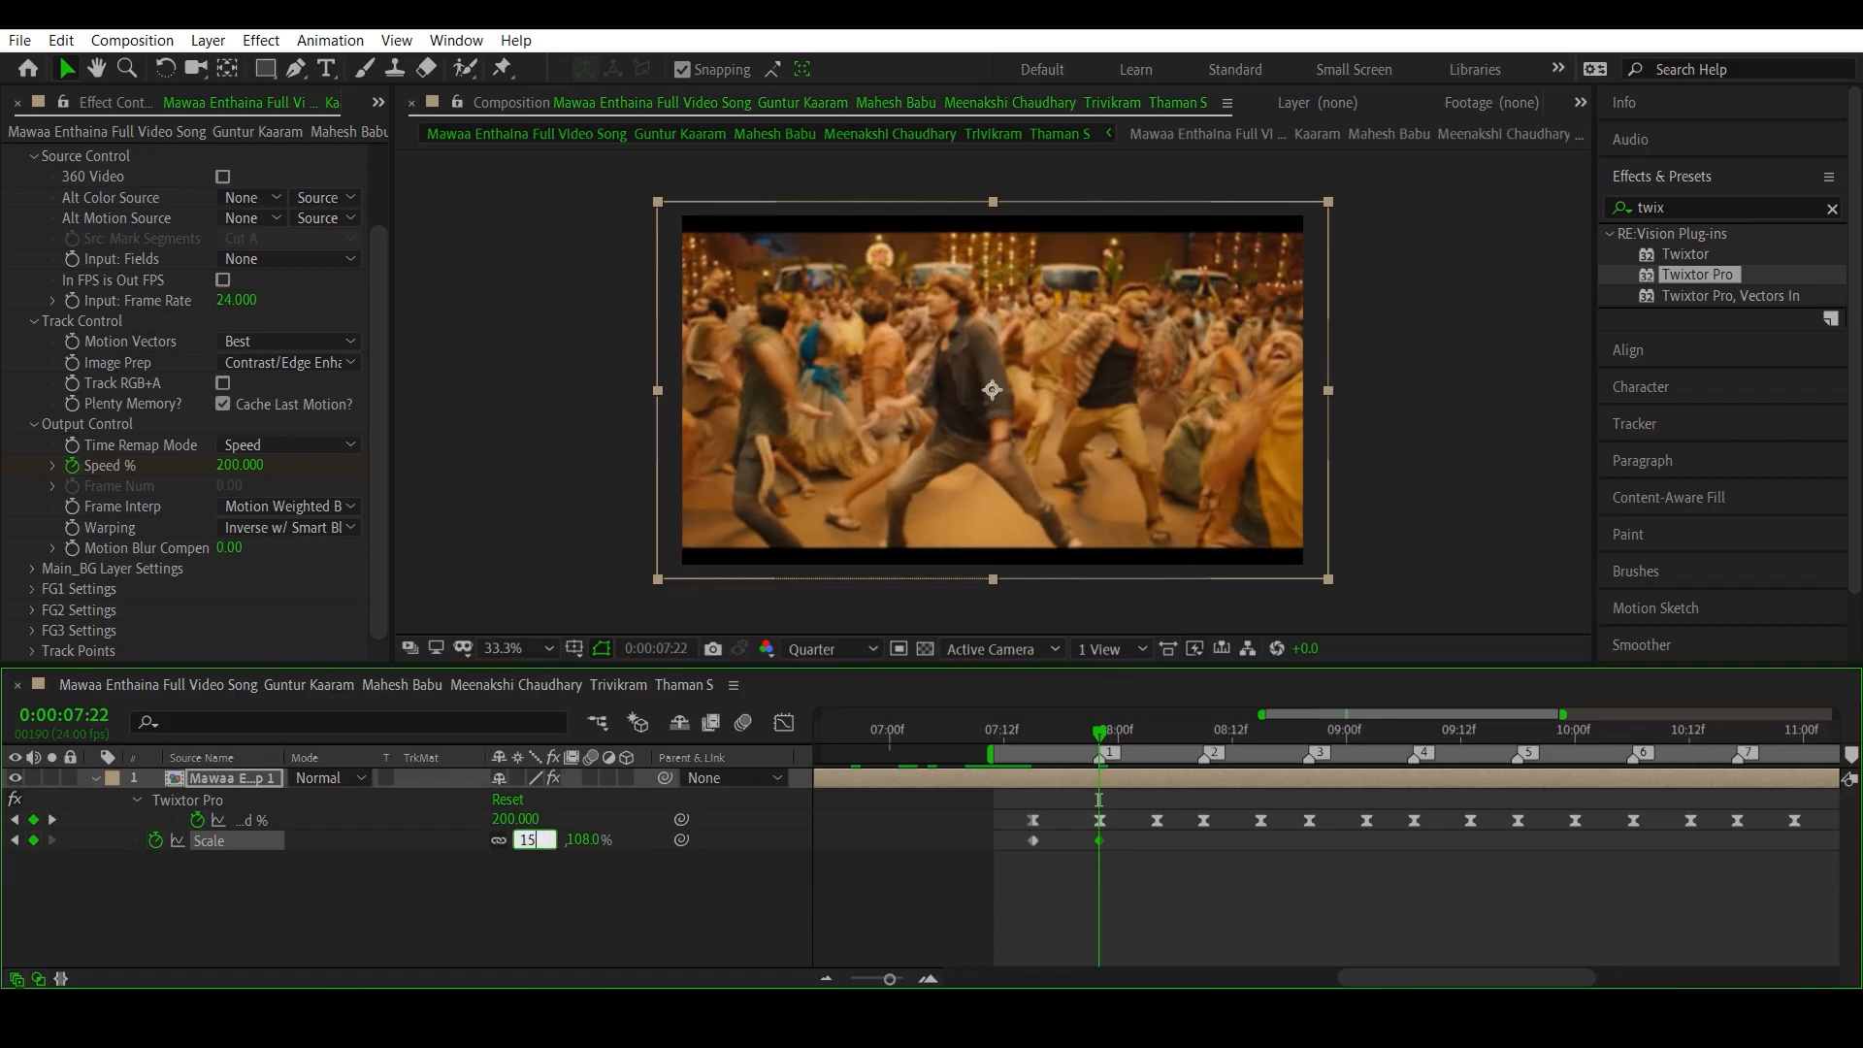
pyautogui.press('BackSpace')
pyautogui.write('15')
pyautogui.press('Return')
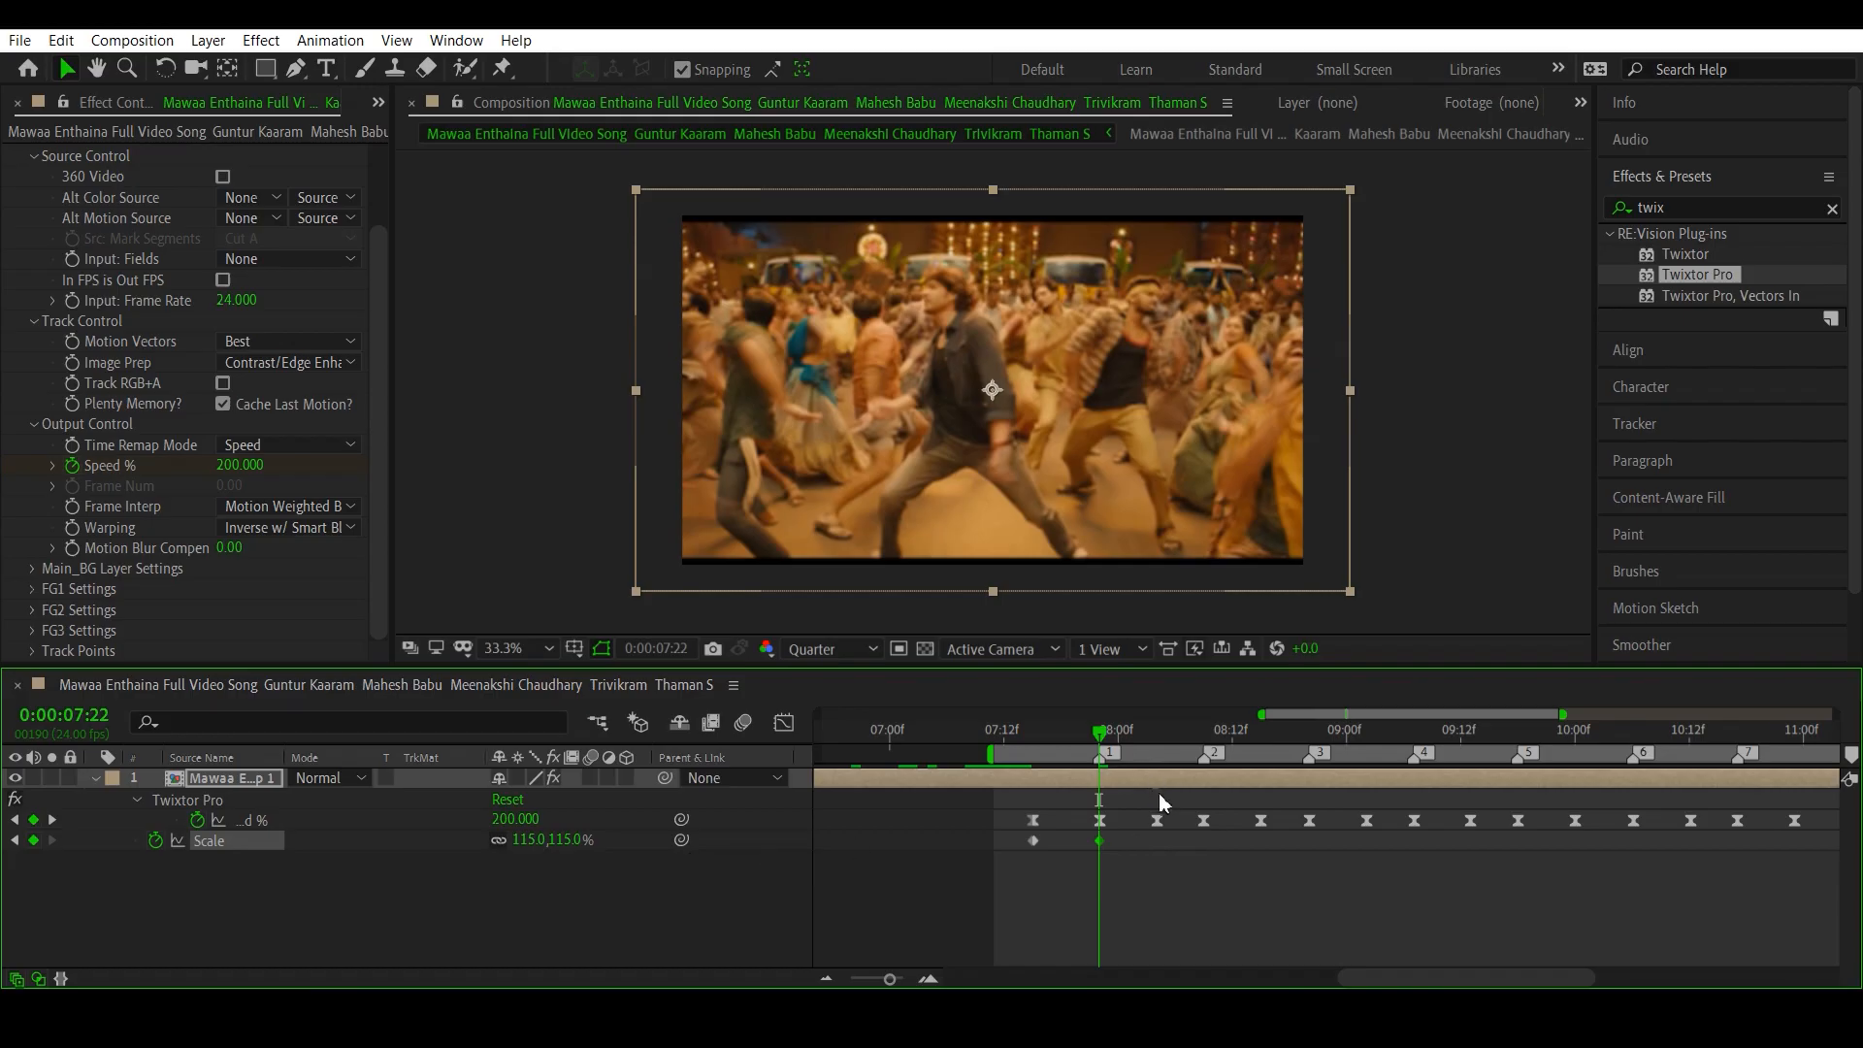
# - Set the layer's Scale back to 100% on the low Speed % keyframe at 0:00:08:04
pyautogui.click(1165, 737)
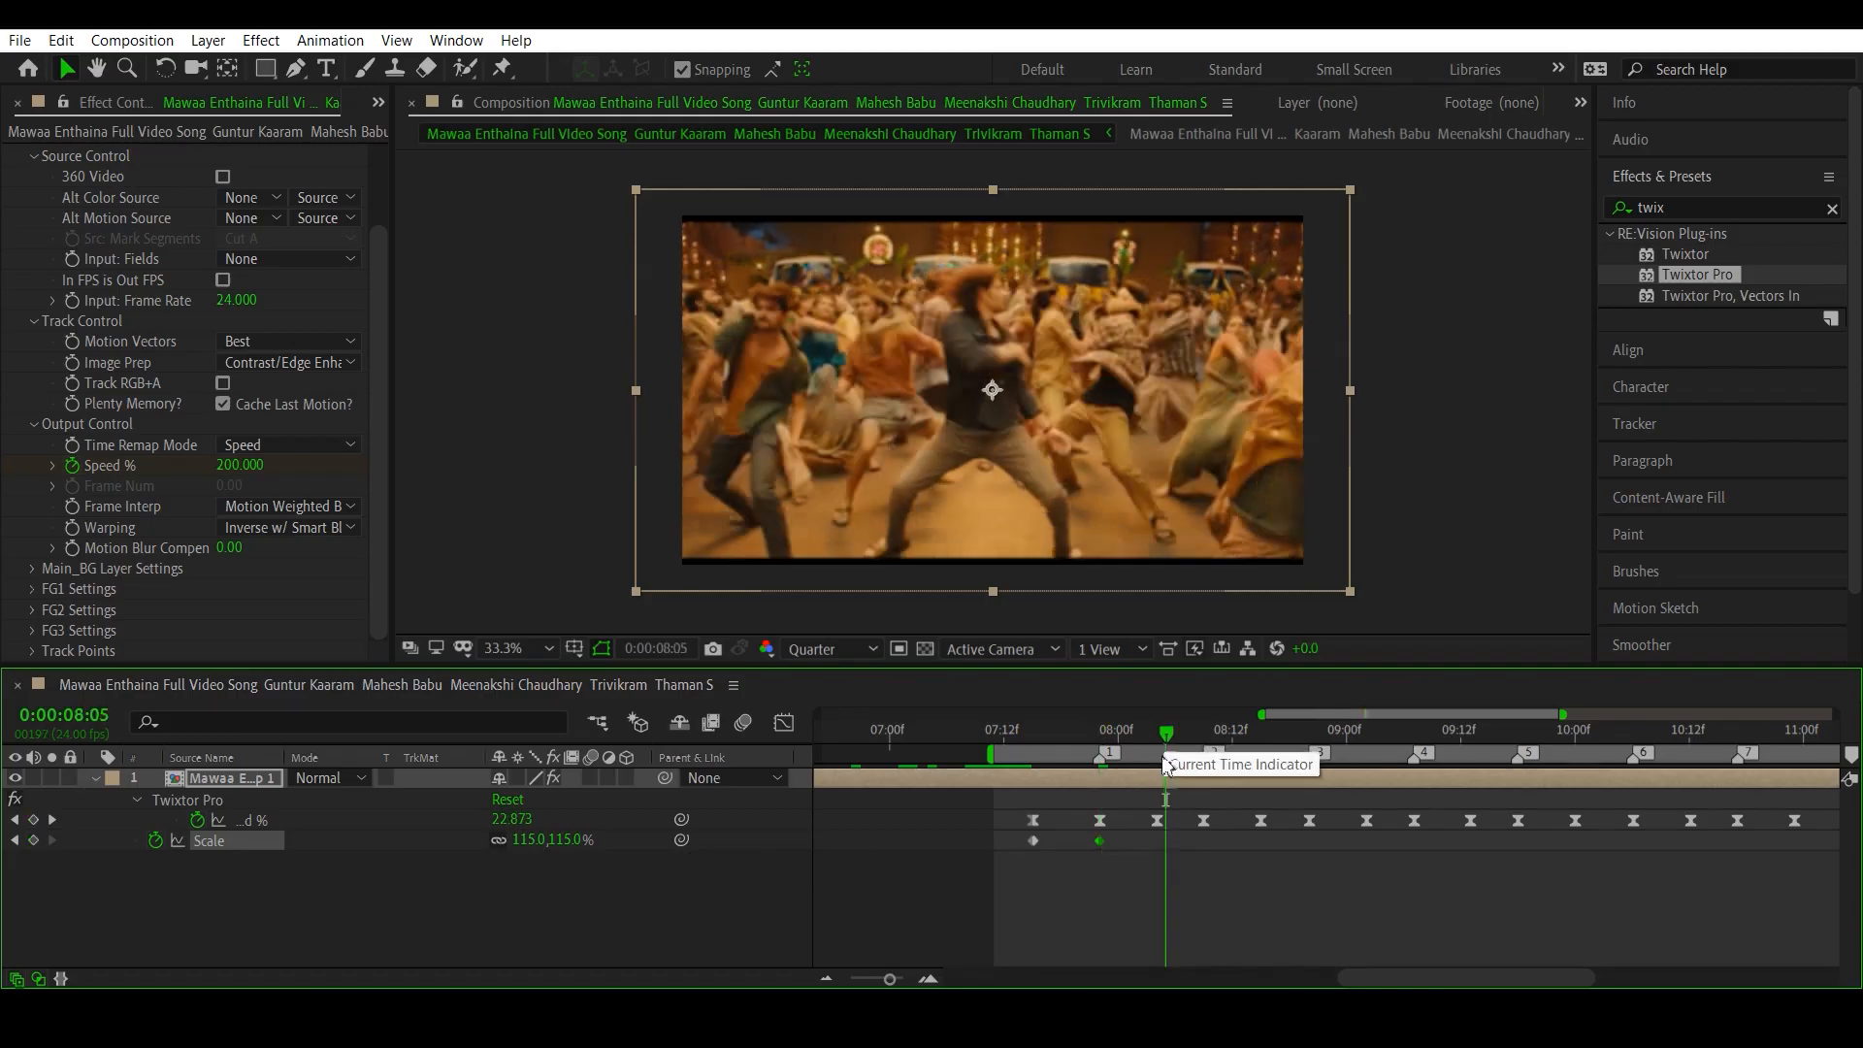
pyautogui.moveTo(1168, 738); pyautogui.dragTo(1160, 741)
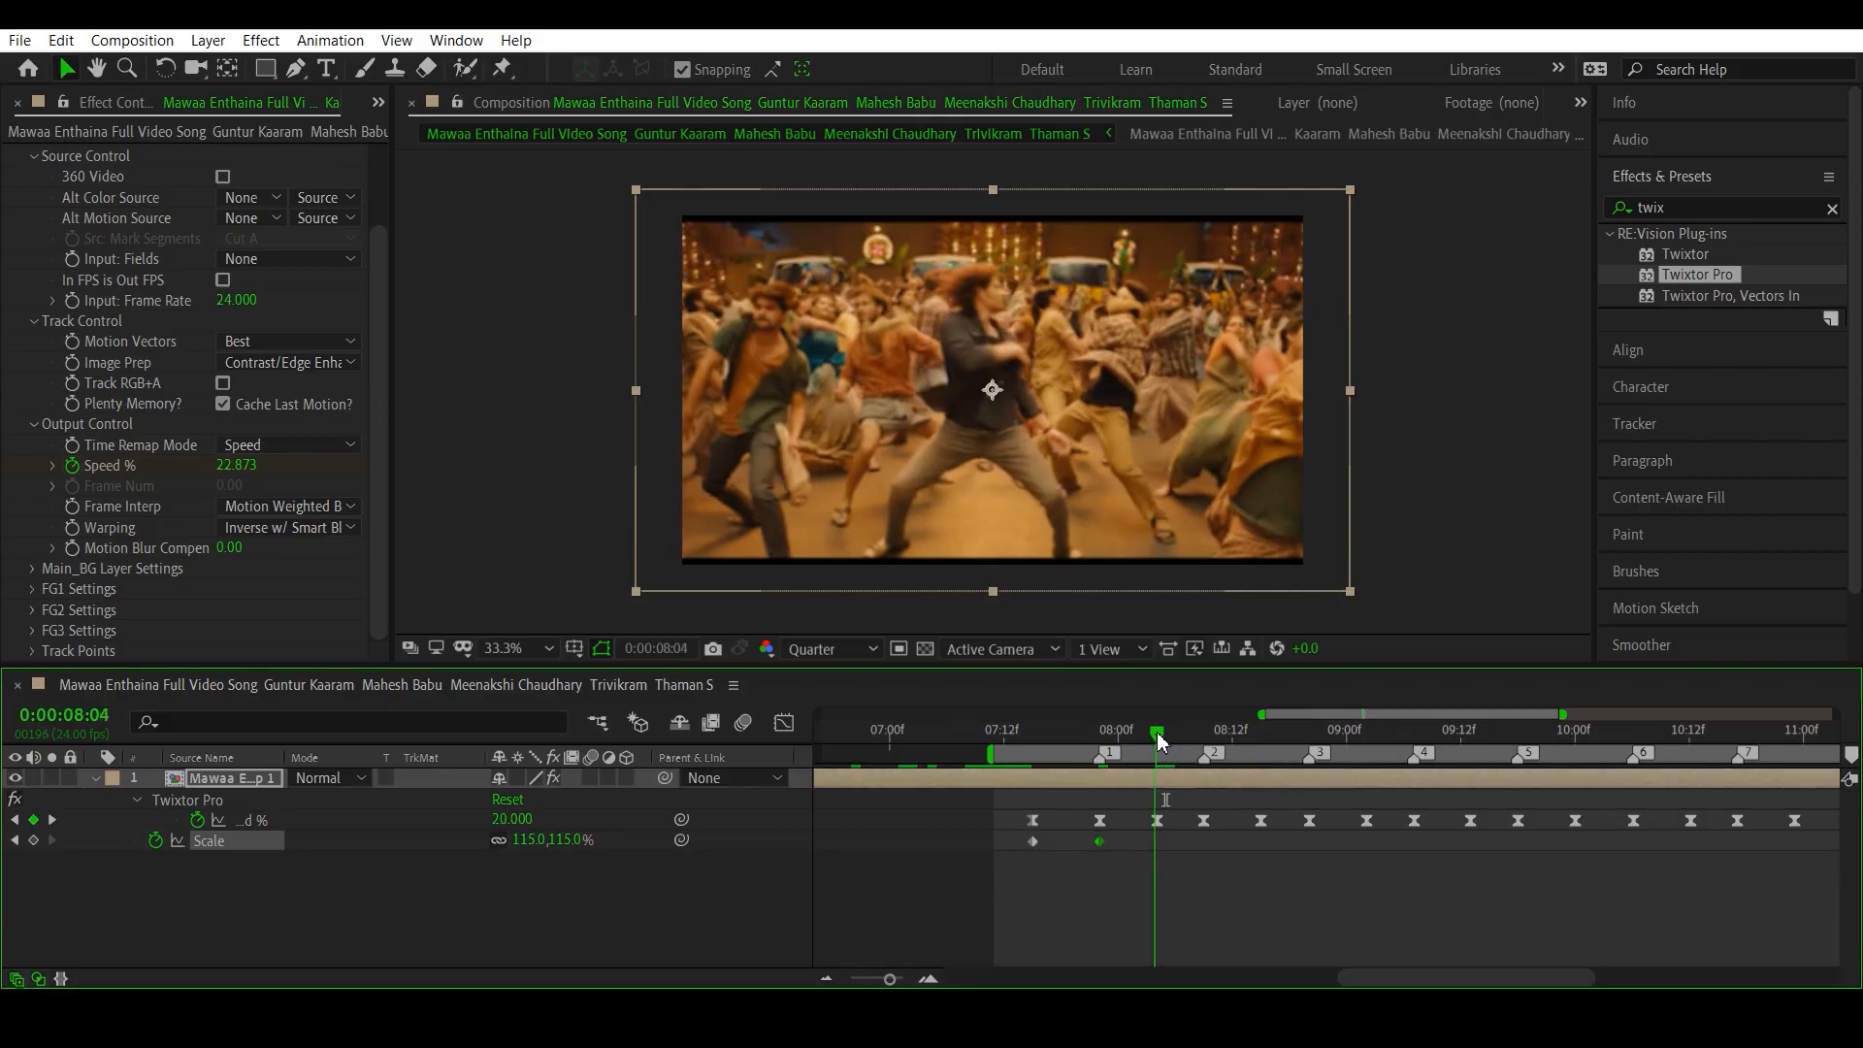
pyautogui.click(529, 840)
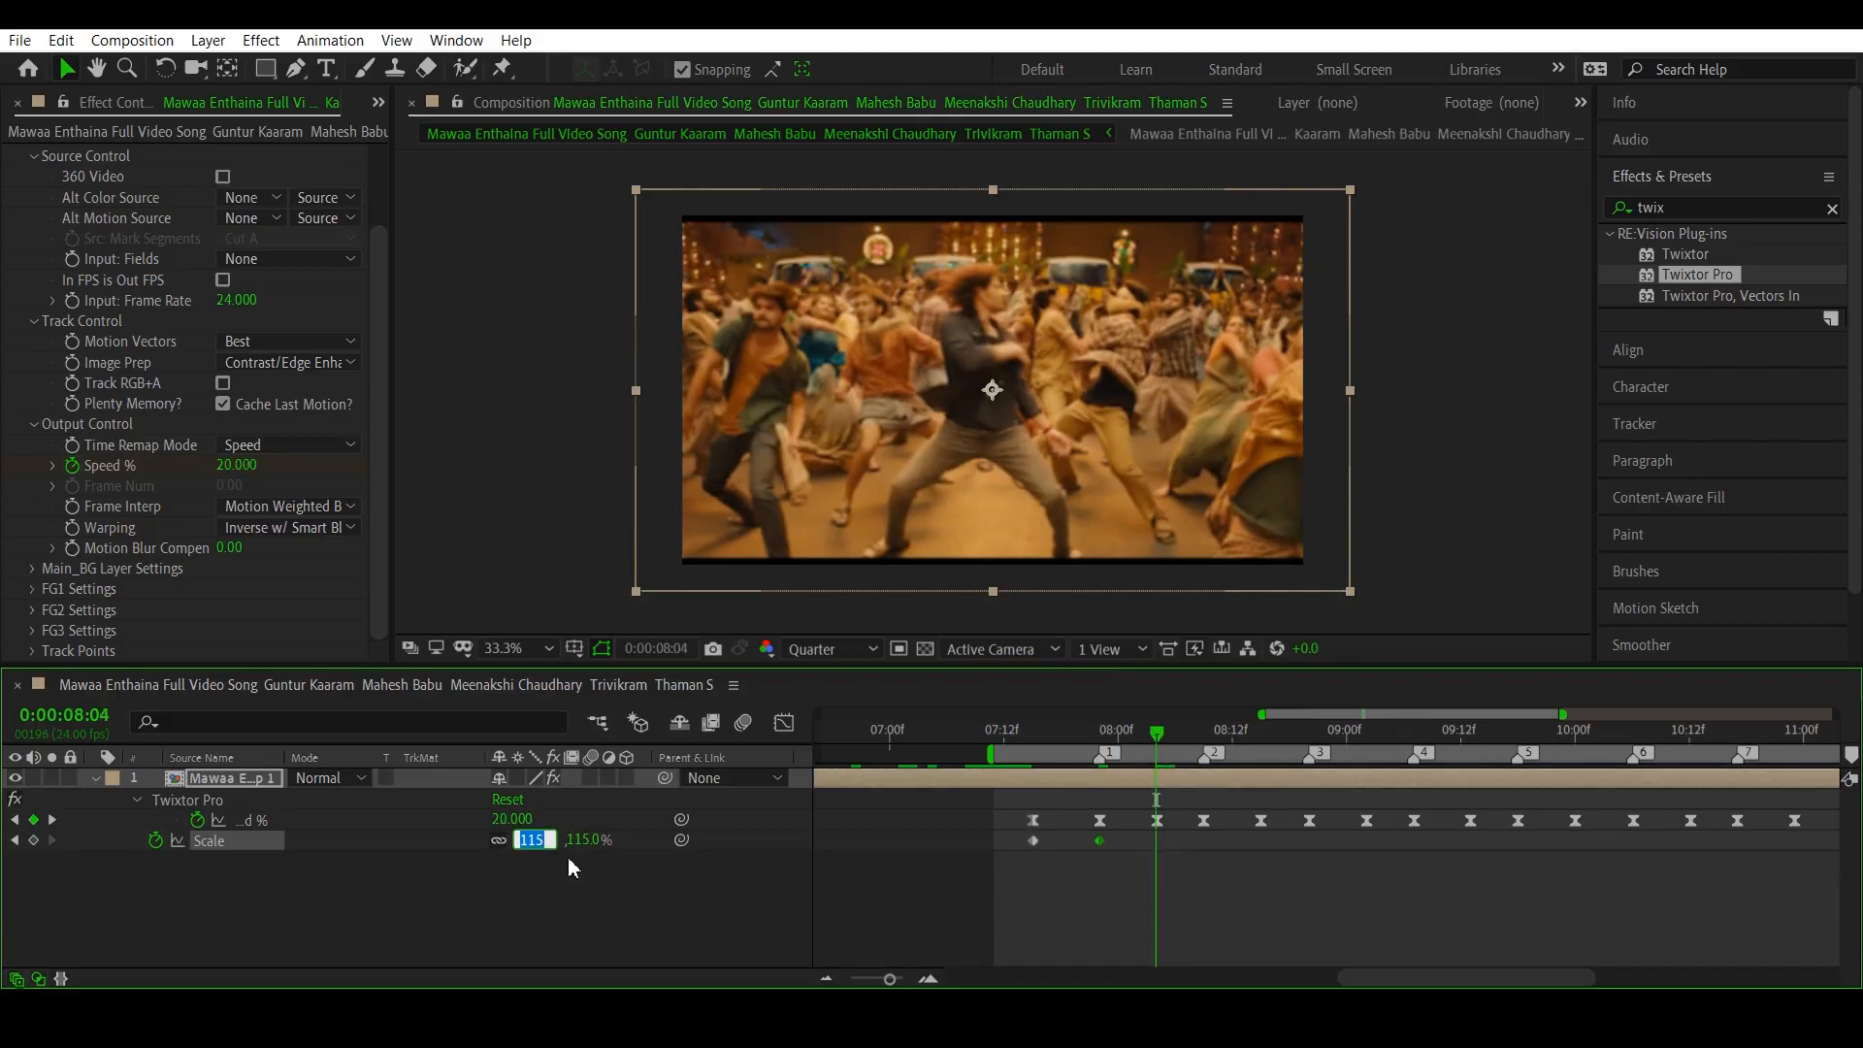
pyautogui.write('100')
pyautogui.press('Return')
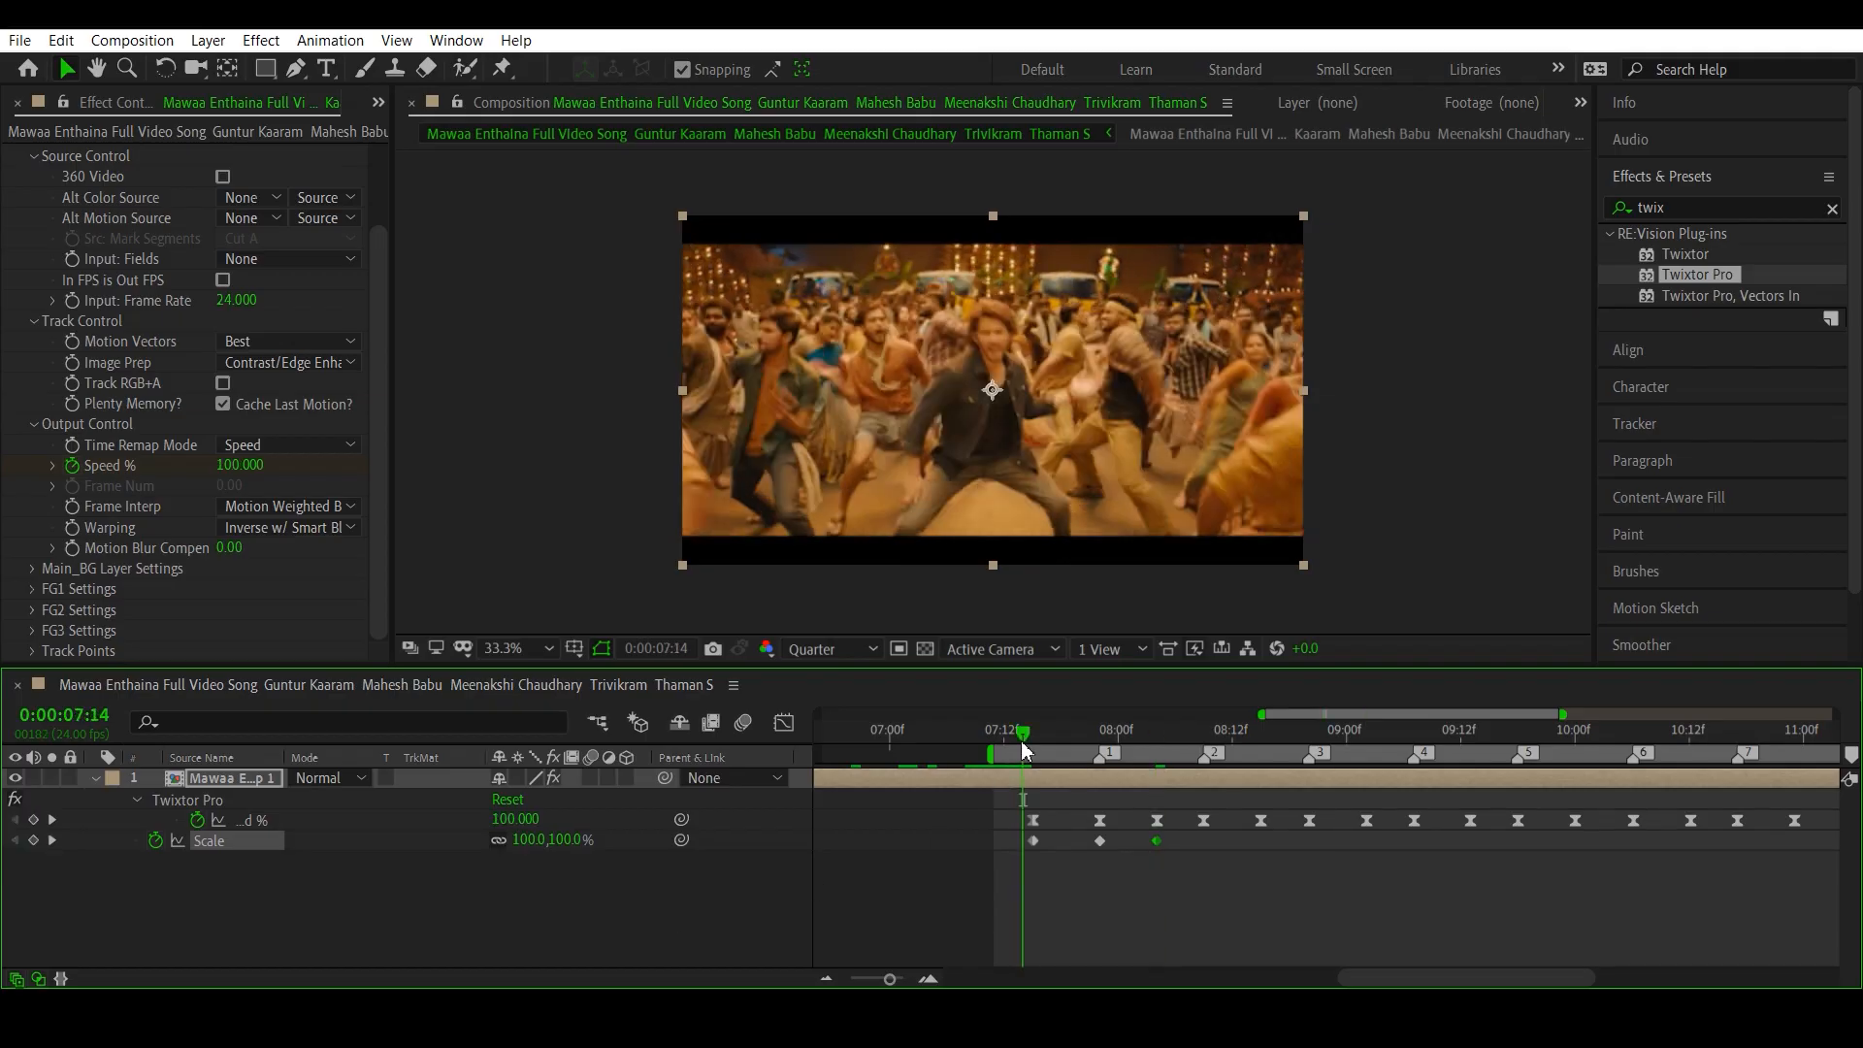
# - Scrub through the first Scale zoom from 0:00:07:03, and set Scale to 115% at beat marker 2, at 0:00:08:09
pyautogui.click(918, 750)
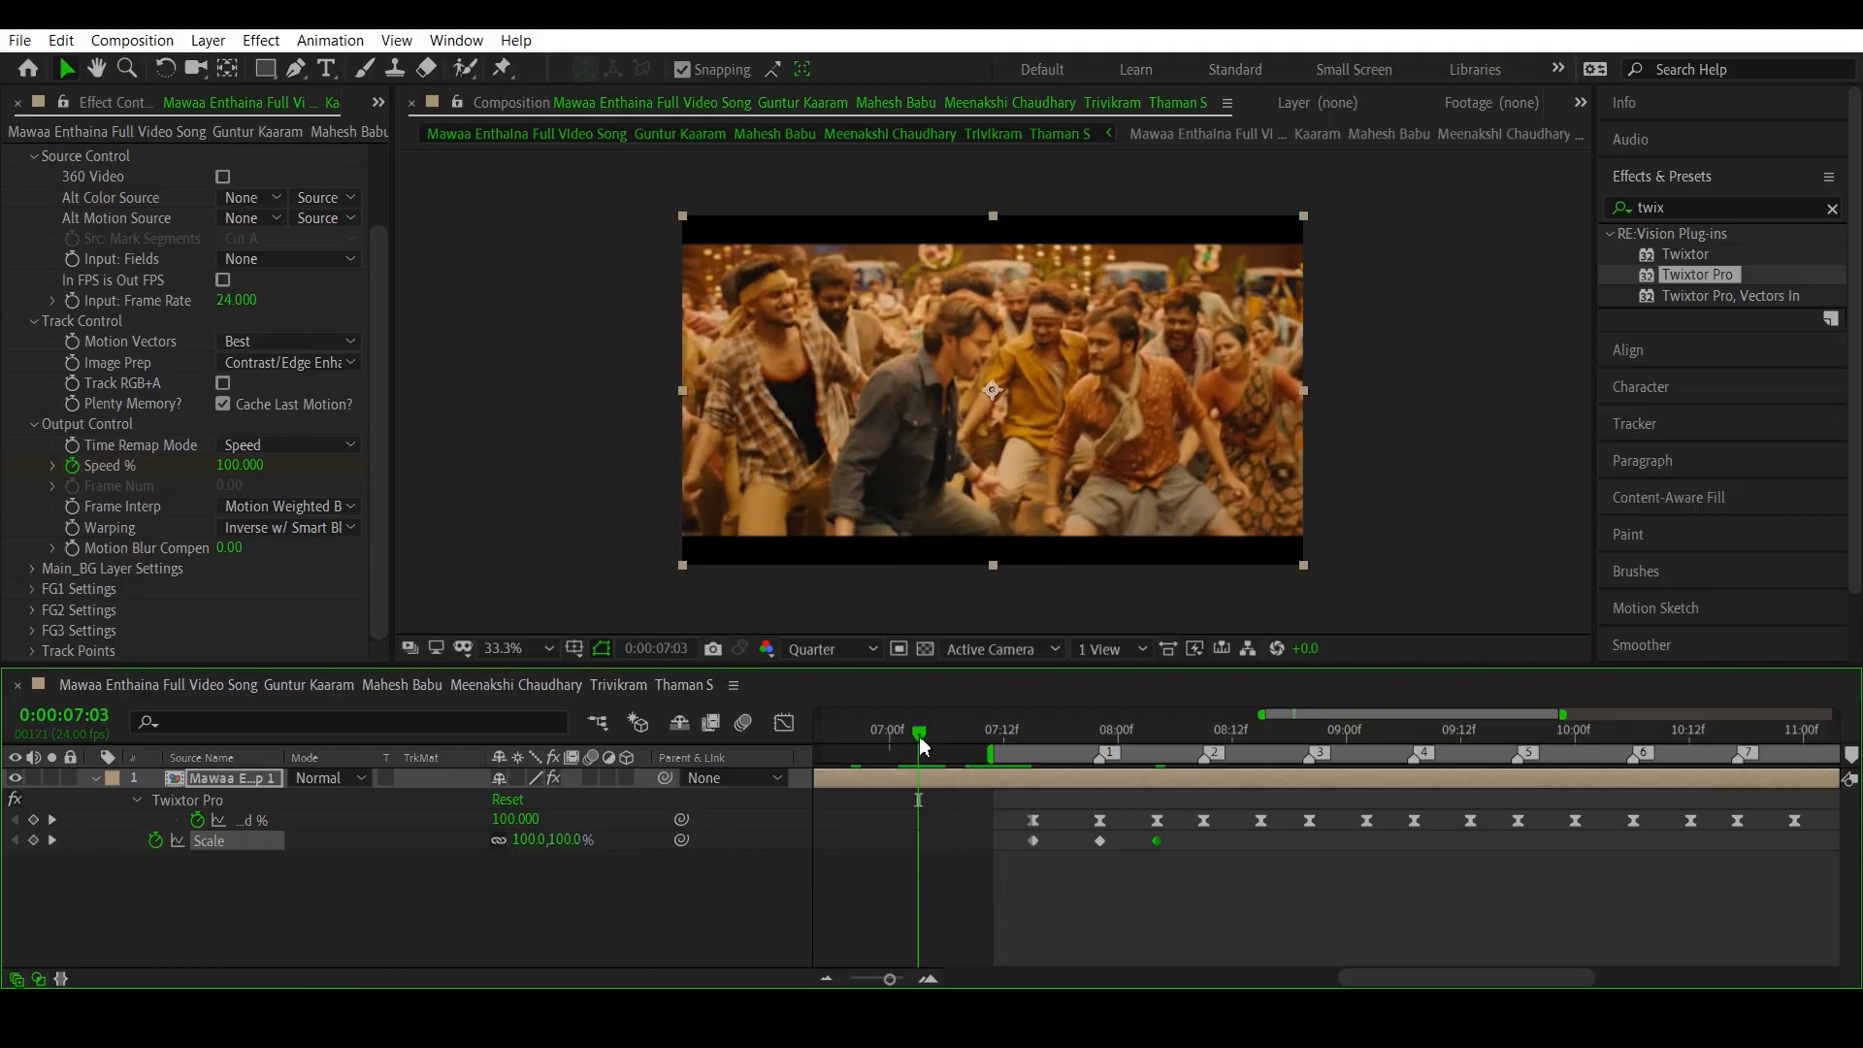
pyautogui.moveTo(918, 746); pyautogui.dragTo(1082, 777)
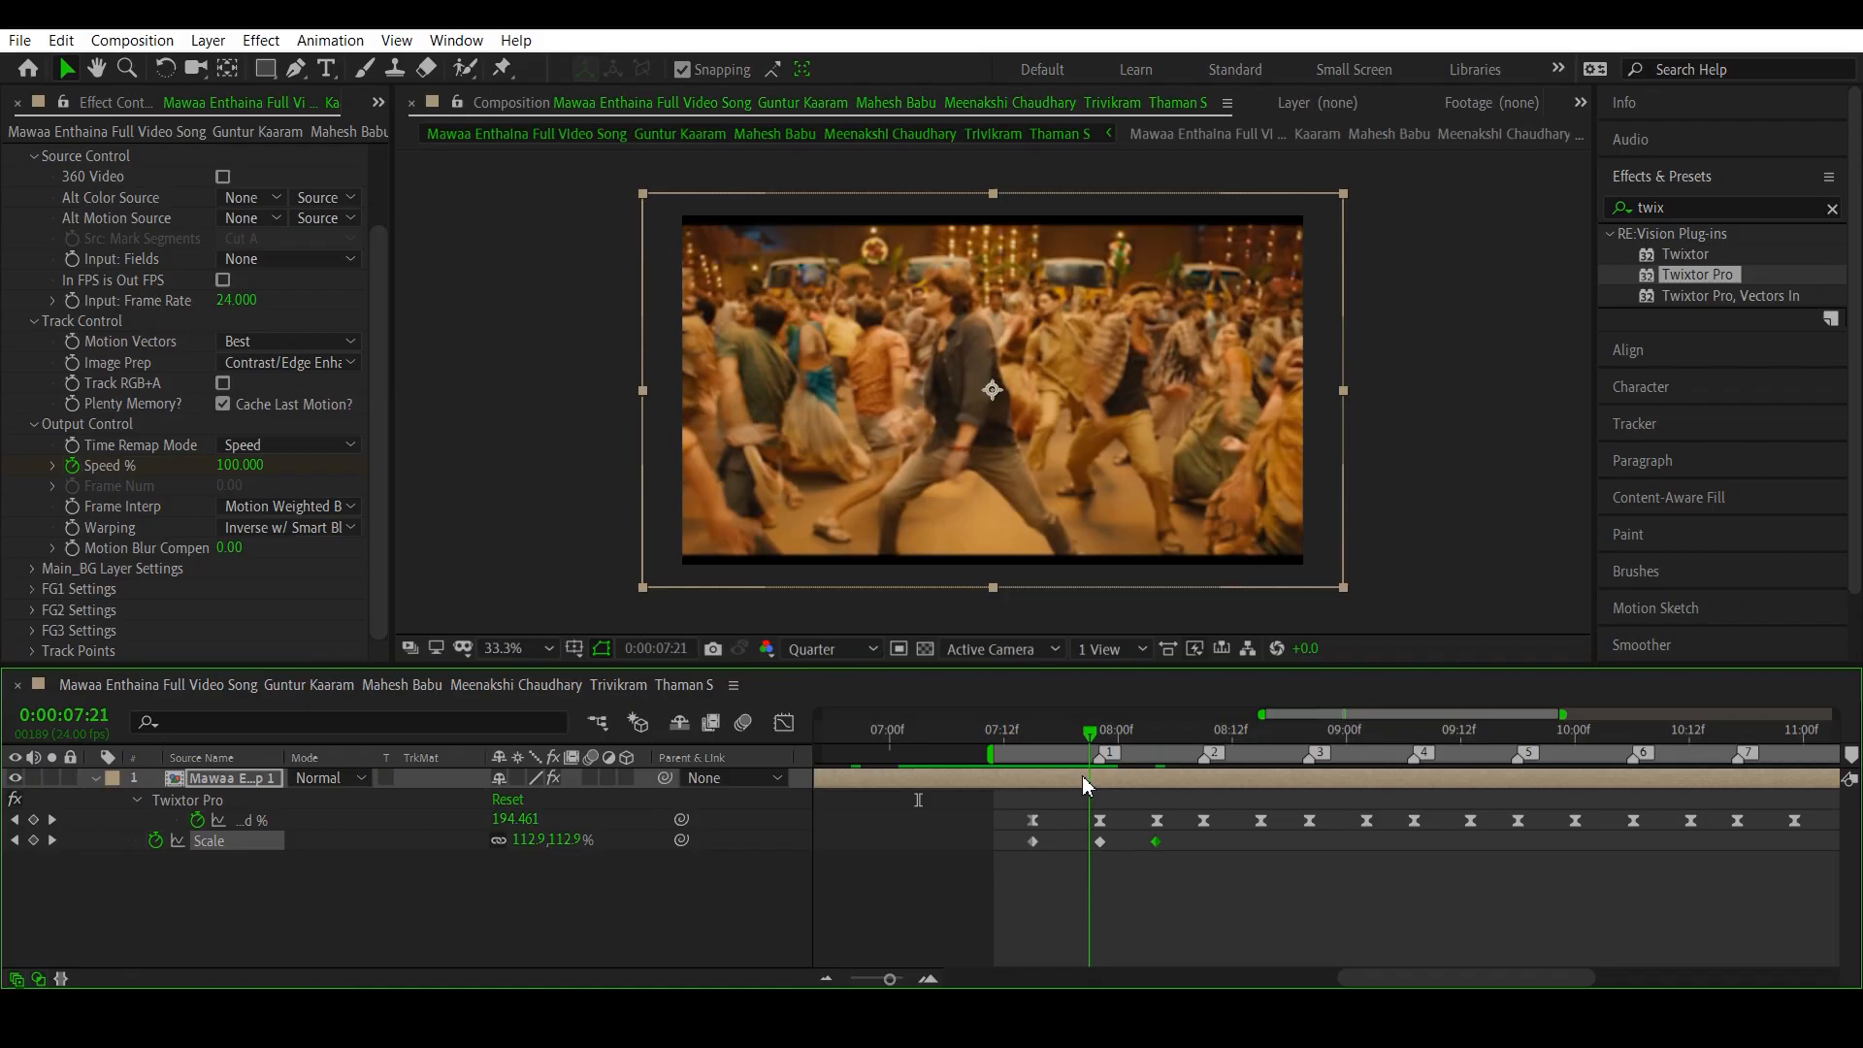
pyautogui.moveTo(1082, 778); pyautogui.dragTo(1200, 854)
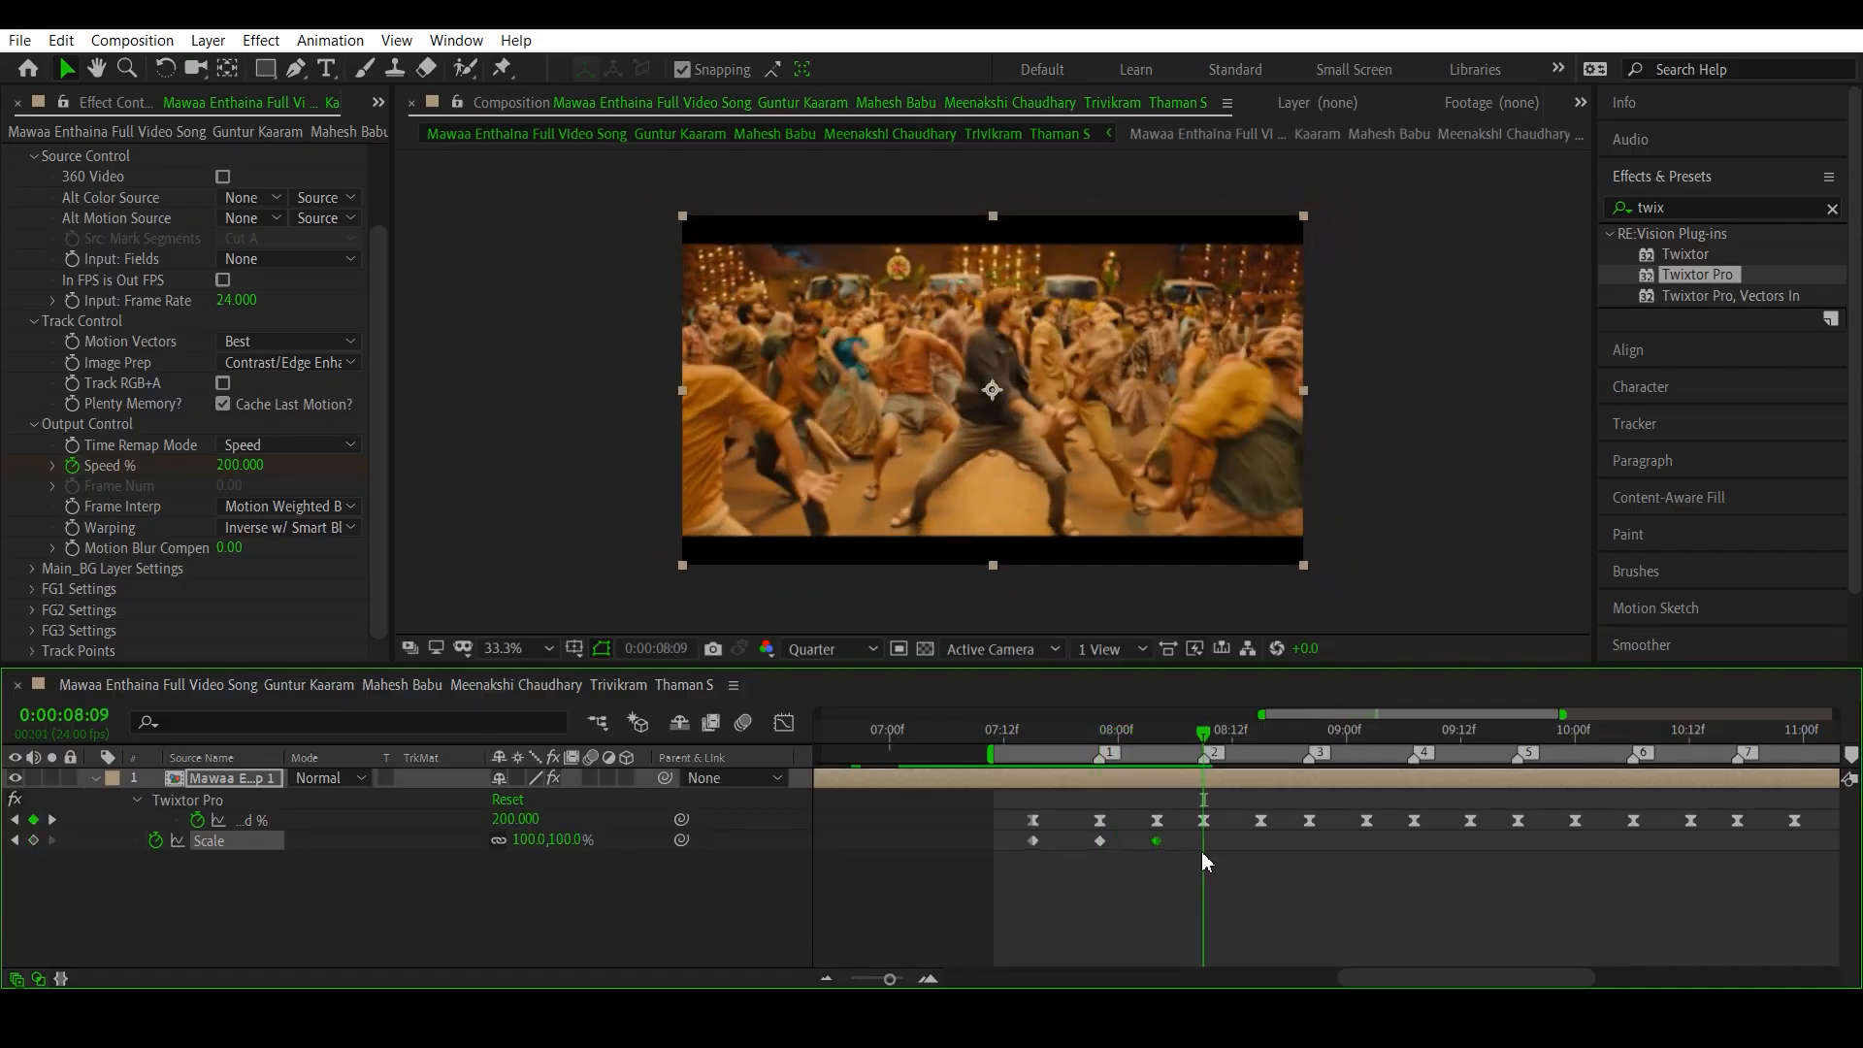
pyautogui.click(545, 838)
pyautogui.write('115')
pyautogui.press('Return')
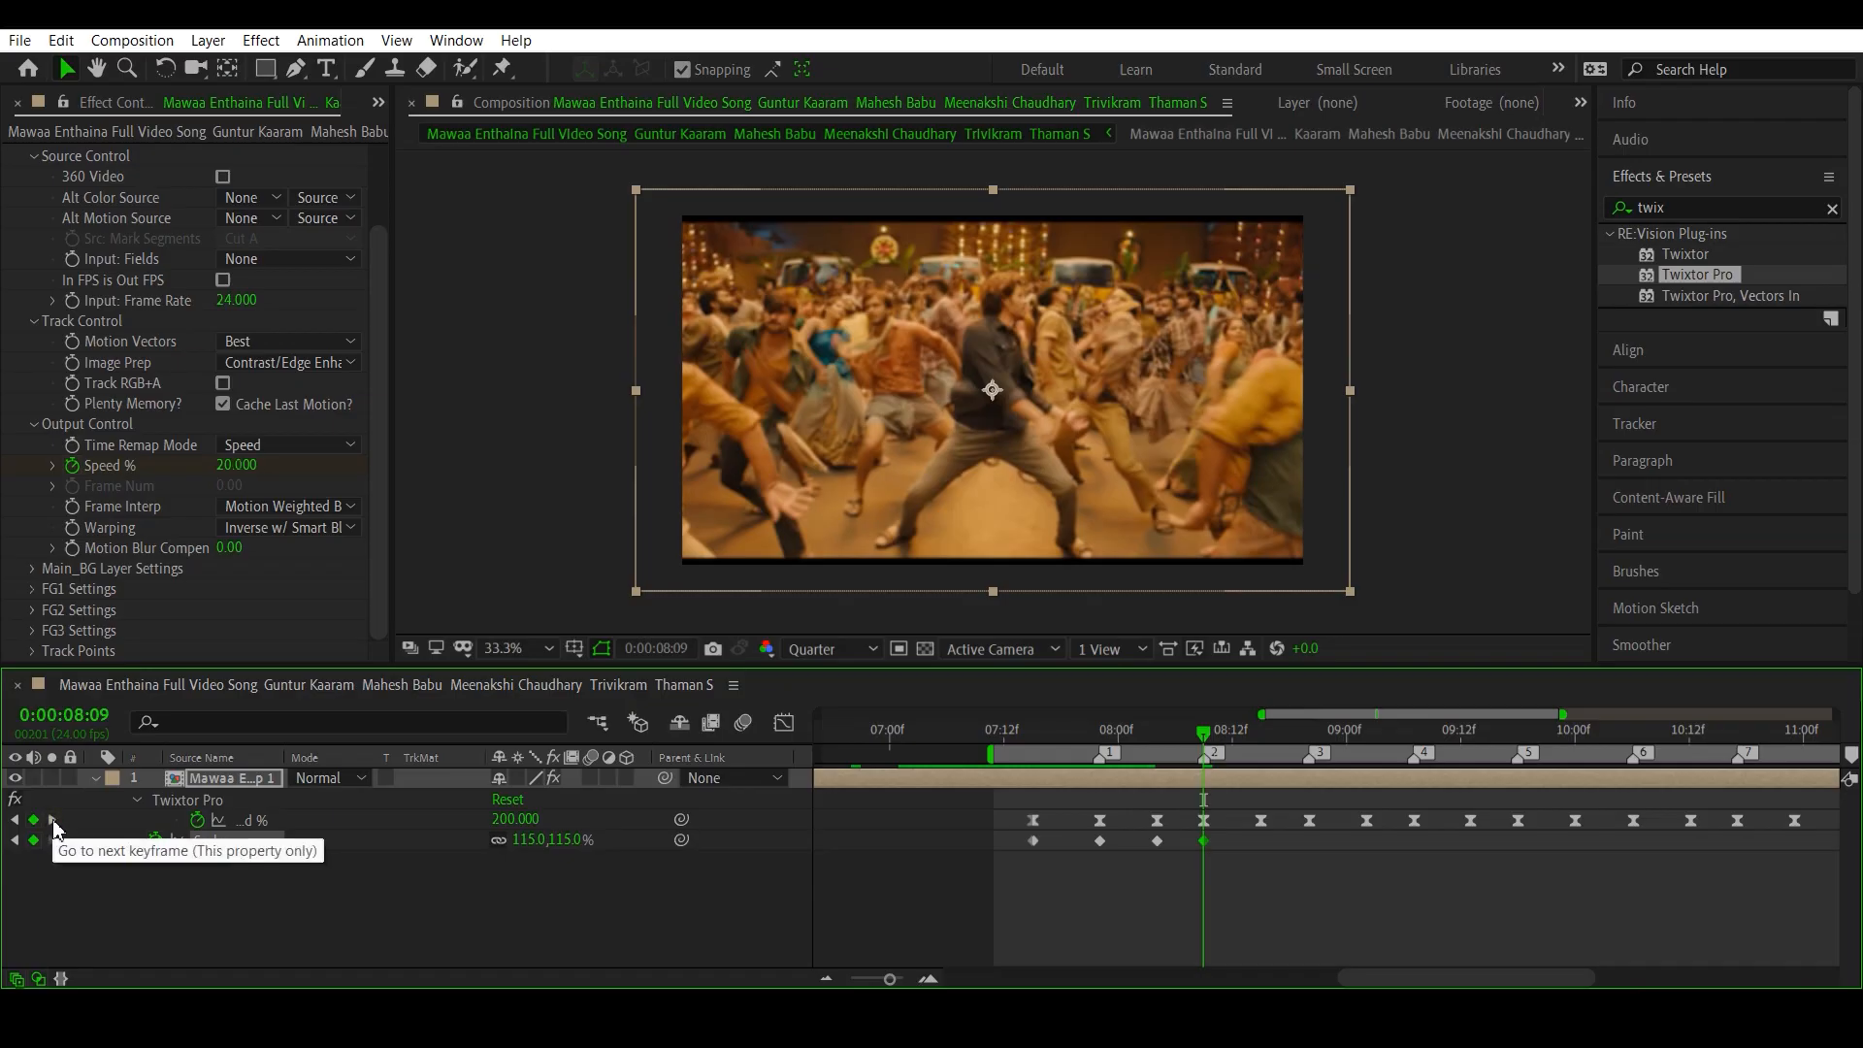
# - Add Scale keyframes at 115% on beat markers 3, 4 and 5, at 0:00:08:20, 0:00:09:07 and 0:00:09:18
pyautogui.doubleClick(54, 820)
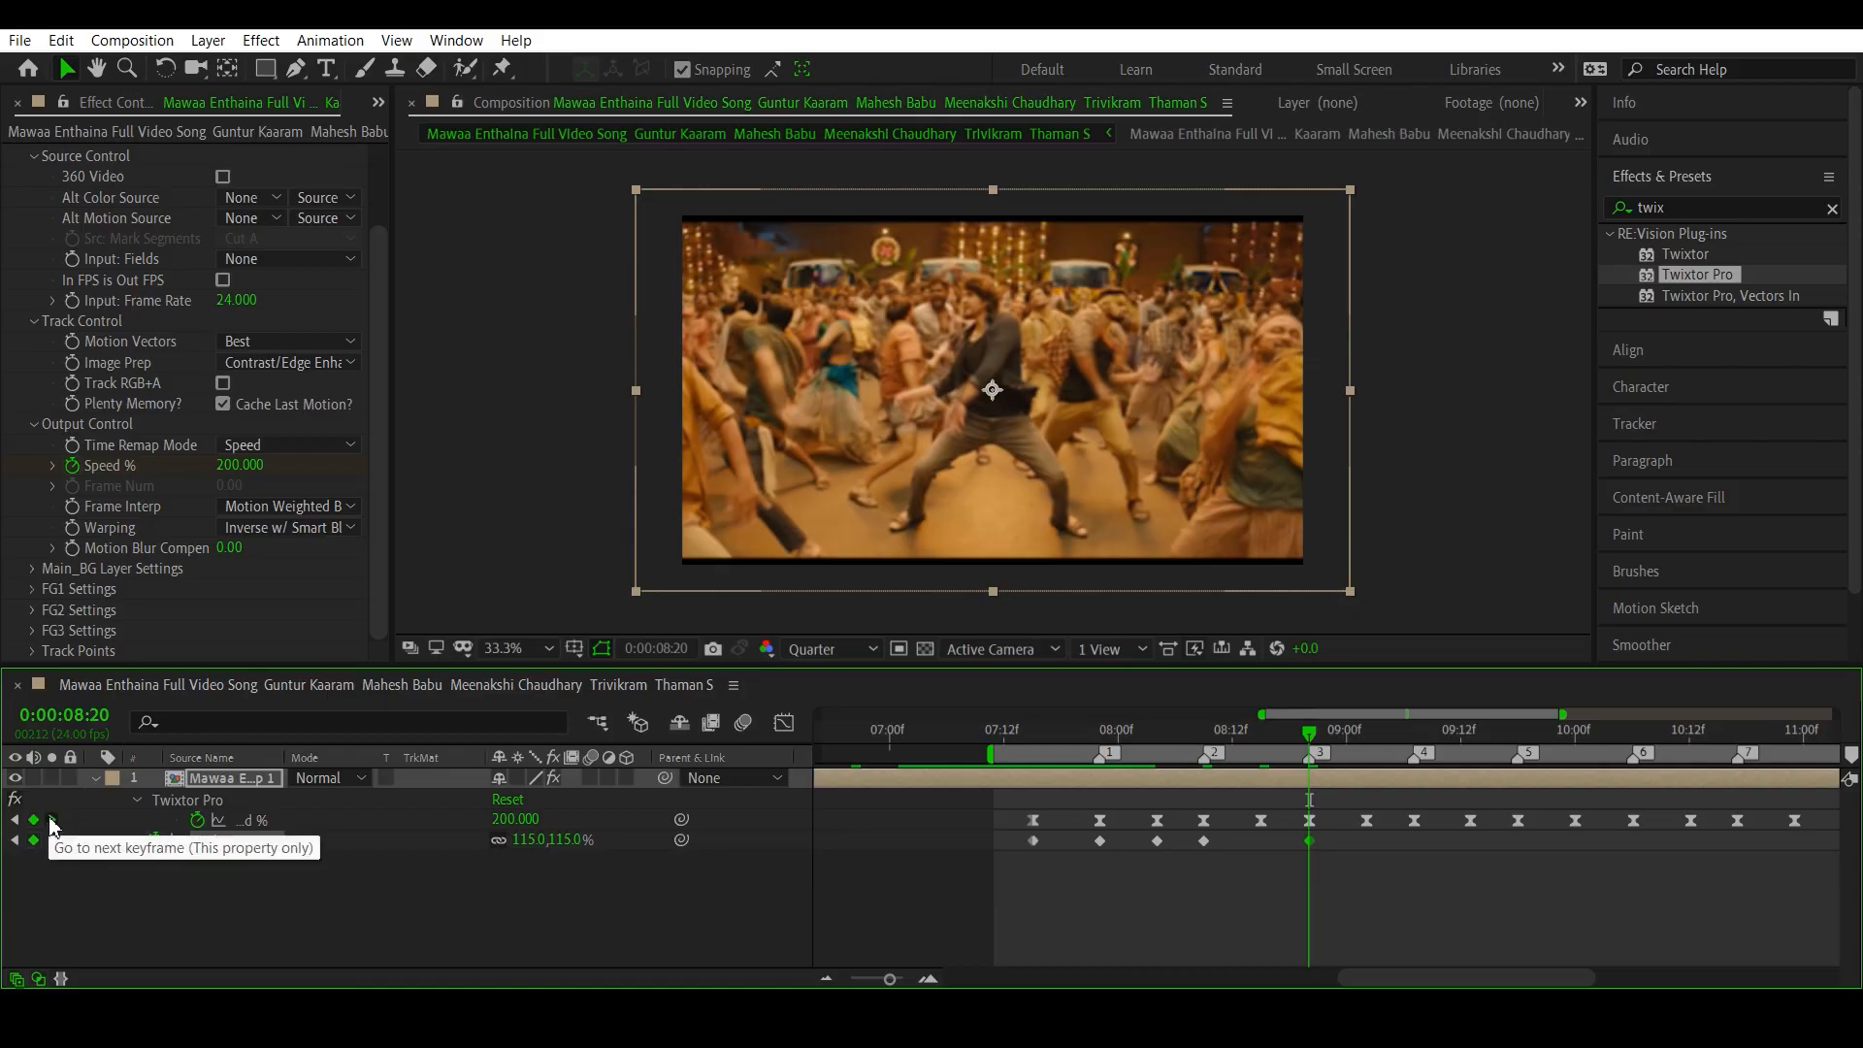
pyautogui.click(53, 820)
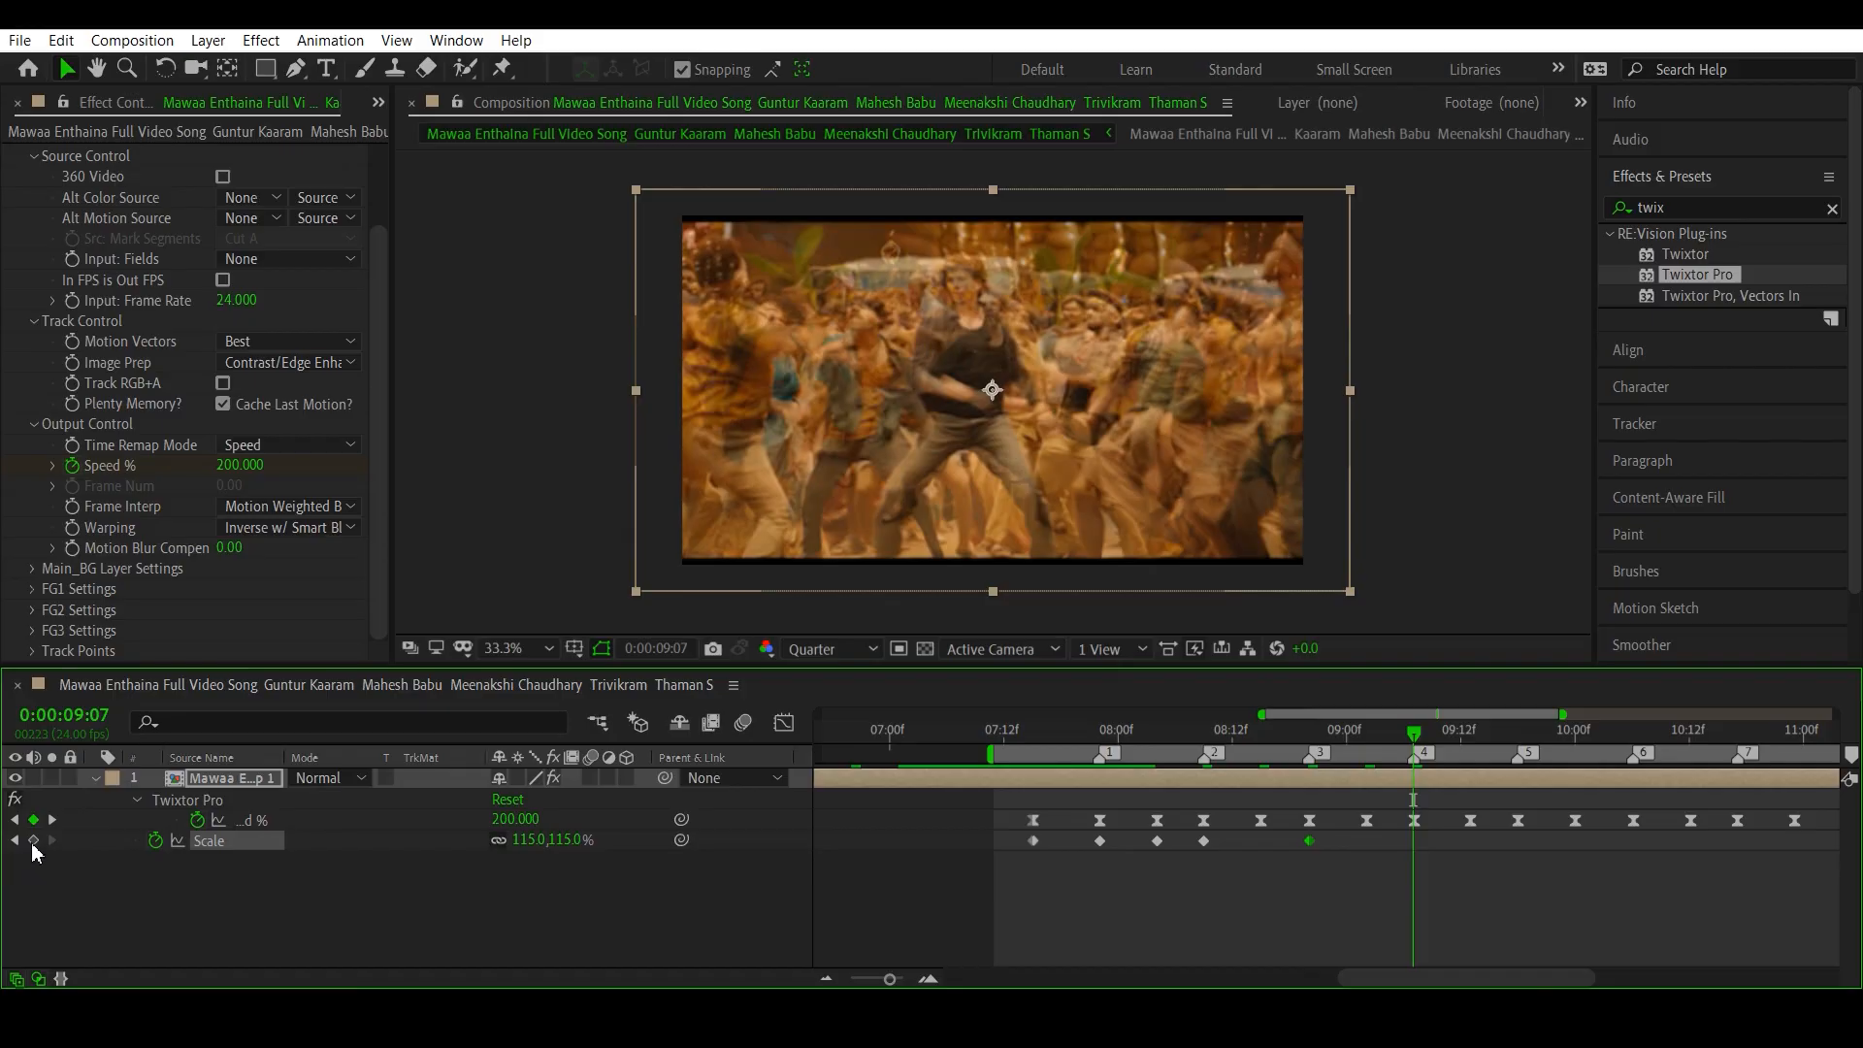
pyautogui.click(33, 842)
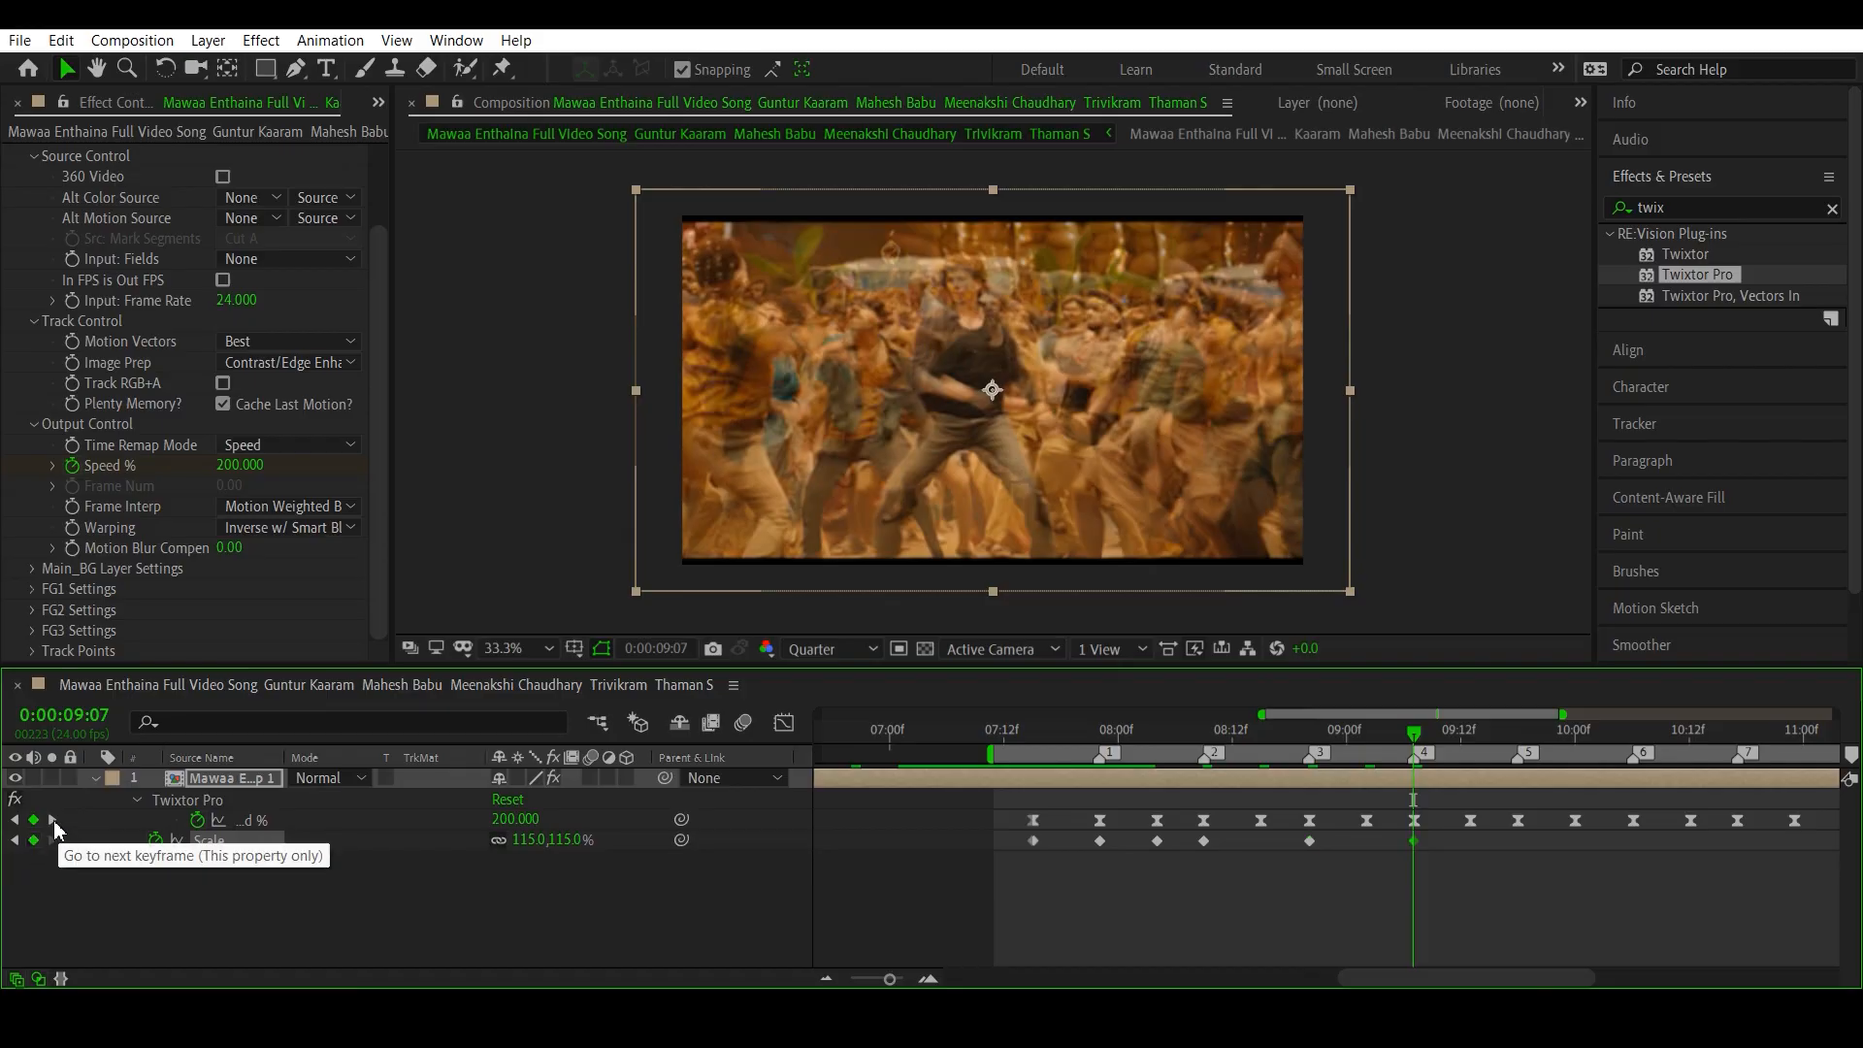
pyautogui.click(52, 820)
pyautogui.click(33, 840)
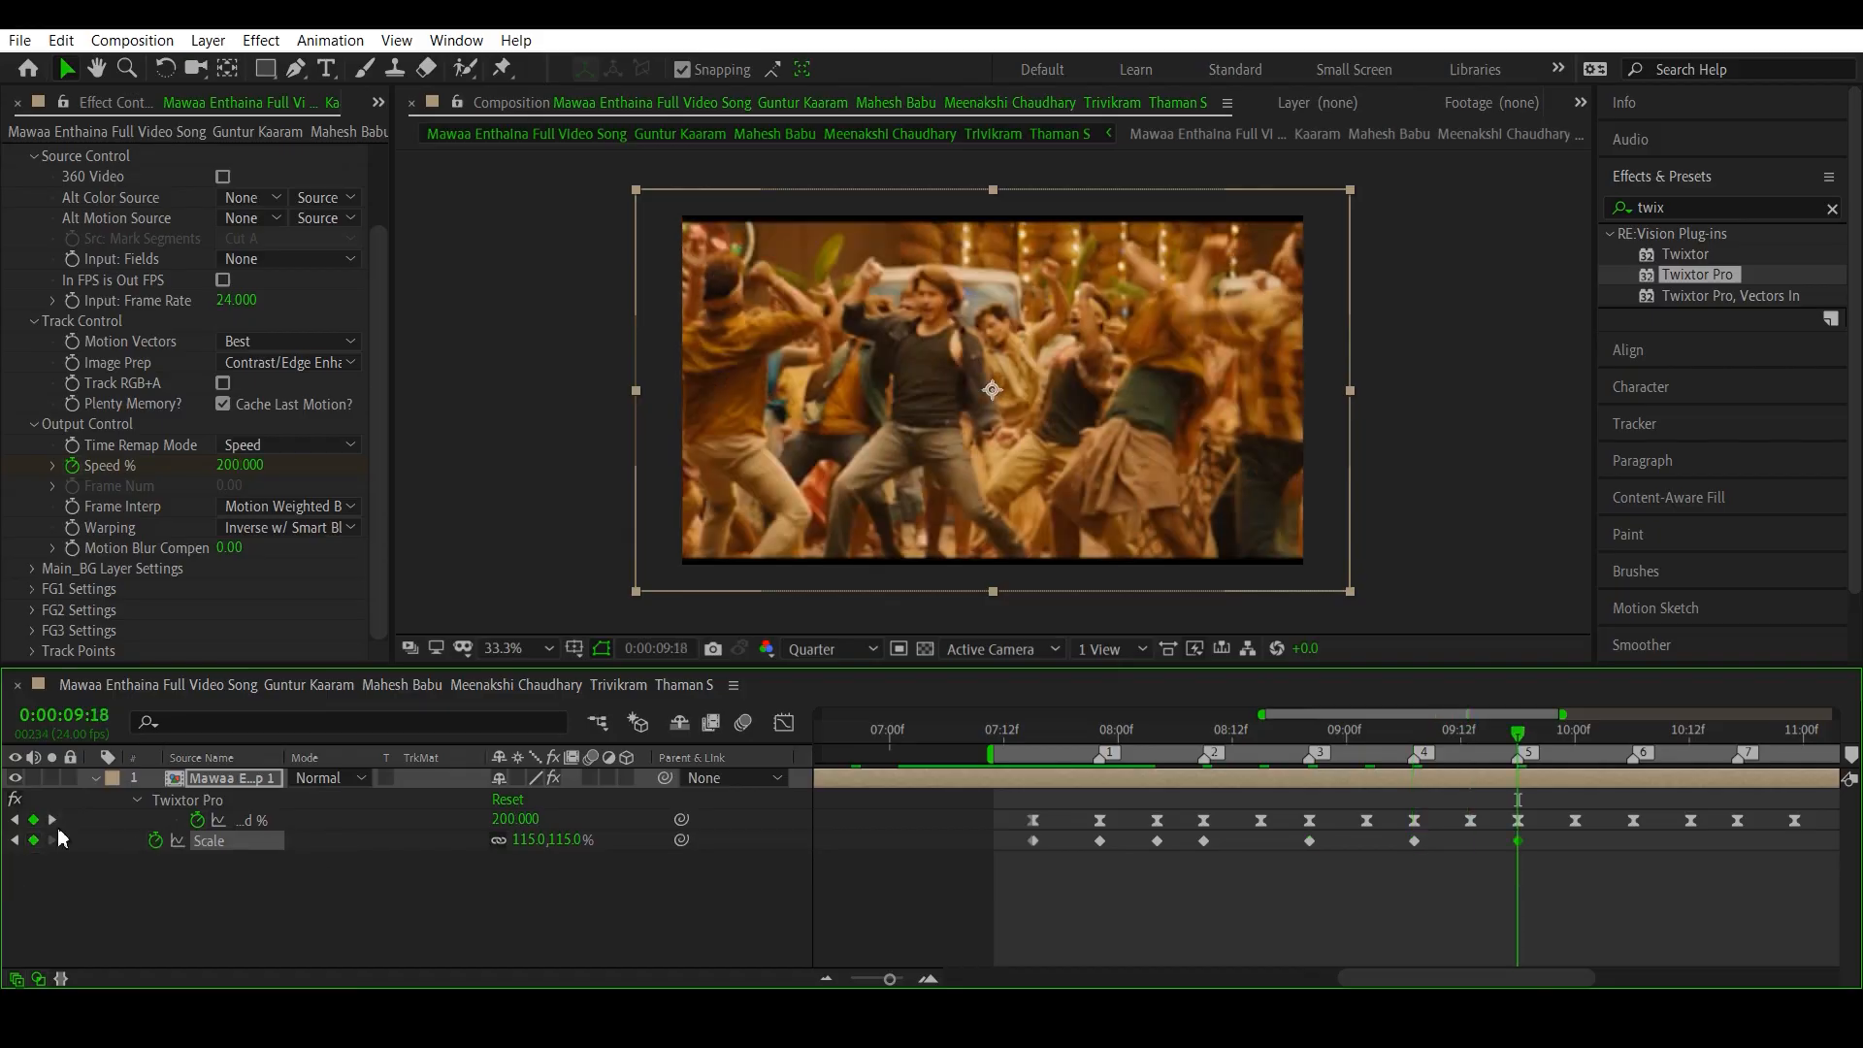
# - Add Scale keyframes at 115% on beat markers 6, 7 and 8, ending at 0:00:11:04
pyautogui.click(53, 820)
pyautogui.click(33, 840)
pyautogui.click(52, 819)
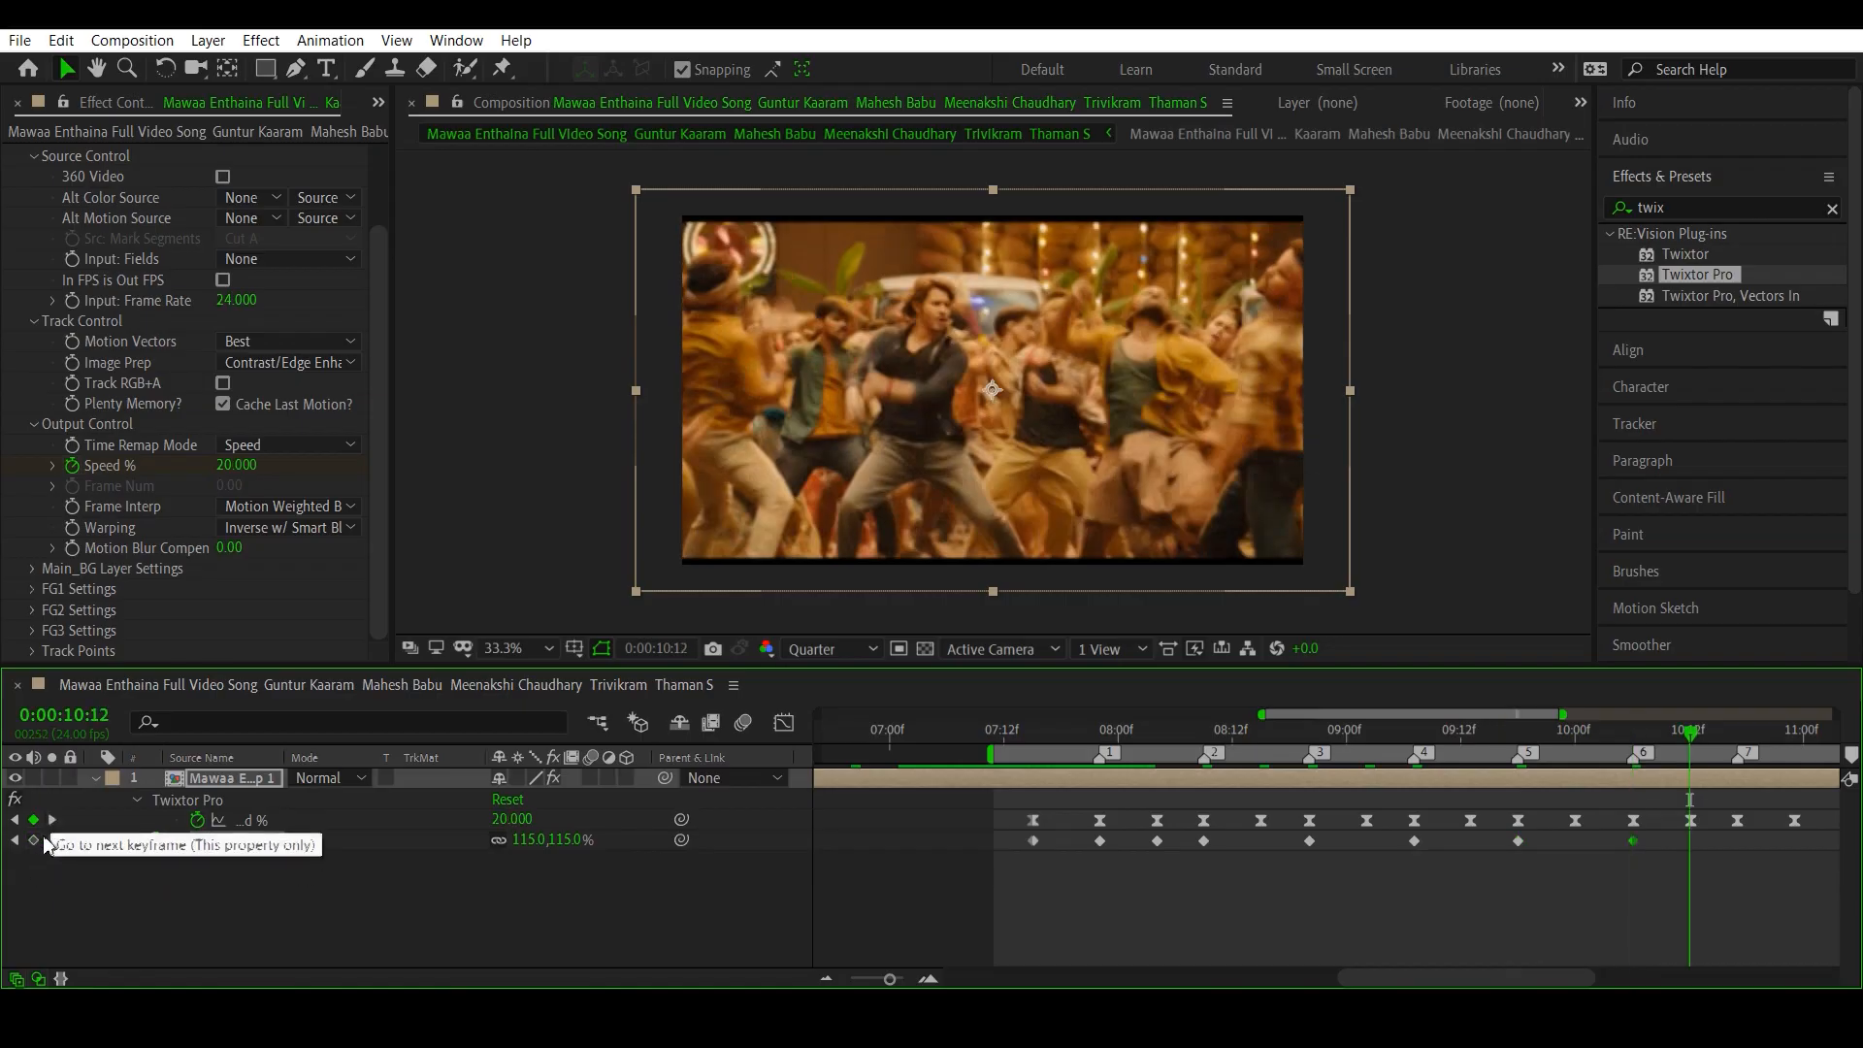
pyautogui.click(53, 820)
pyautogui.click(33, 840)
pyautogui.doubleClick(53, 819)
pyautogui.click(33, 840)
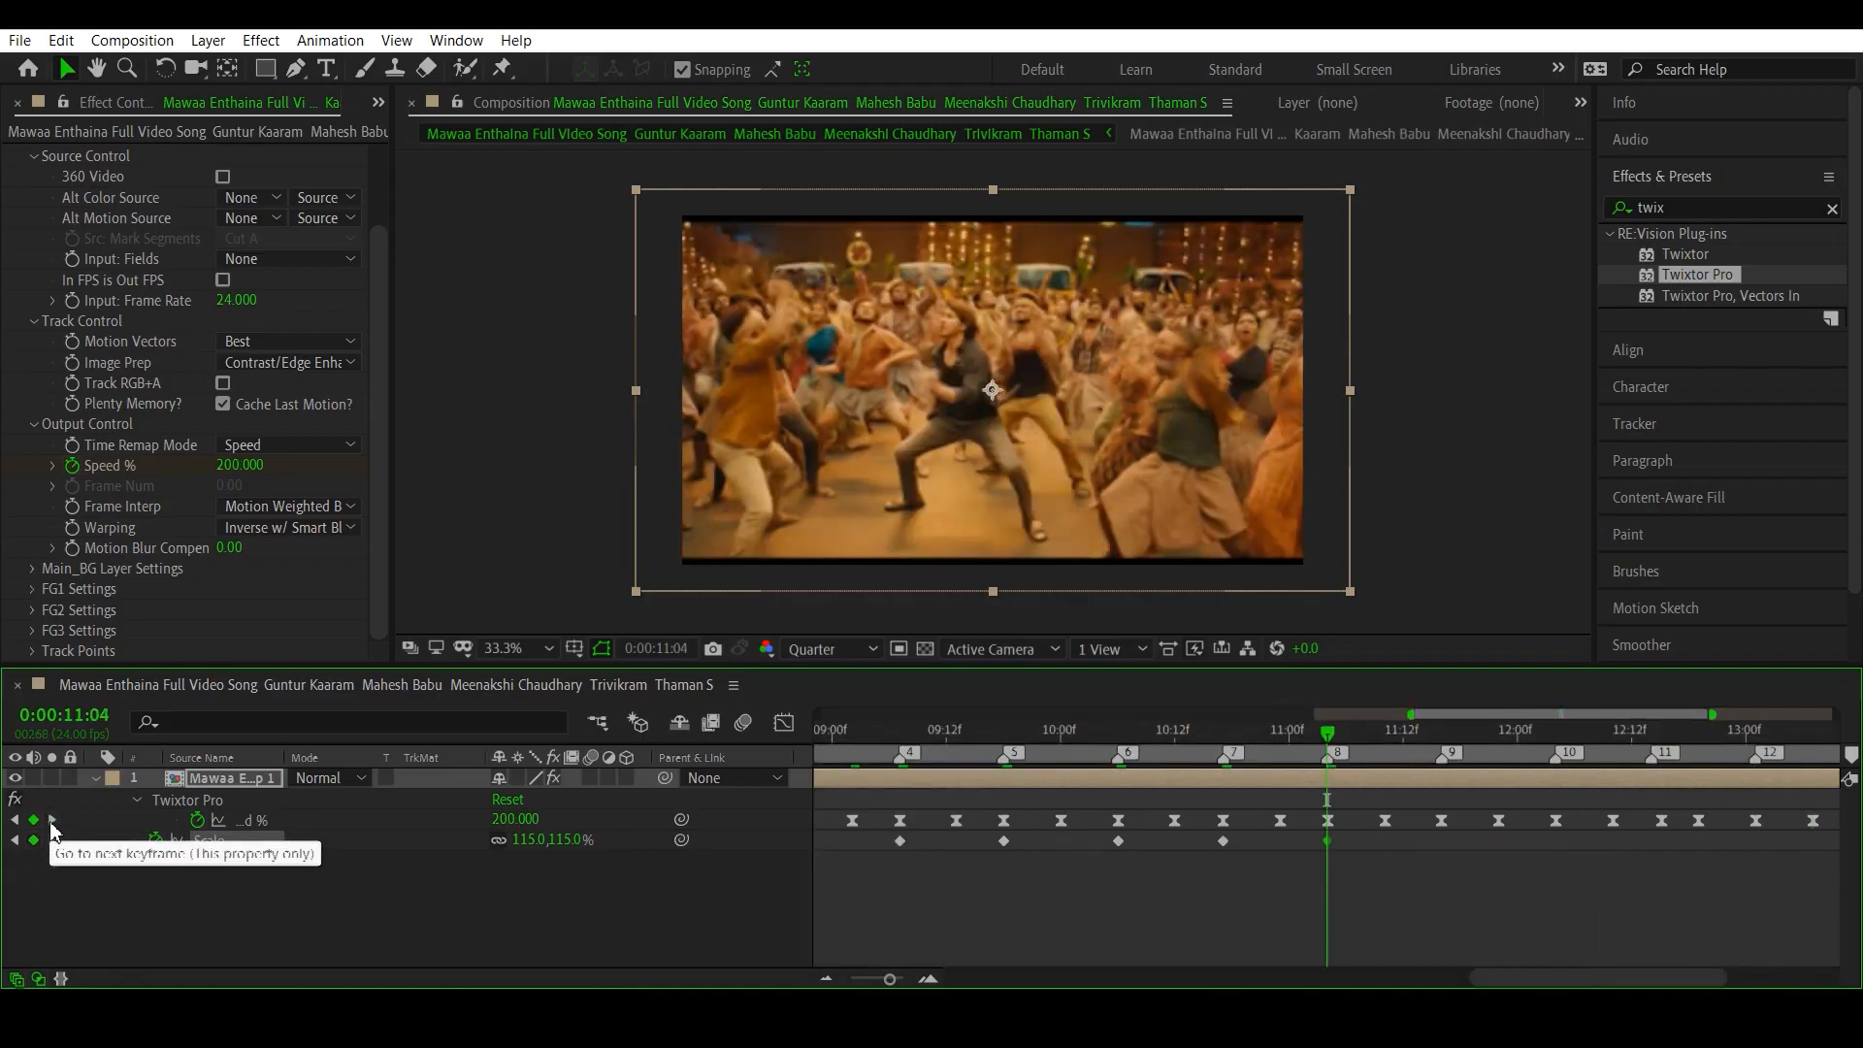
# - Add Scale keyframes at 115% on the Speed % peaks at beat markers 9, 10 and 11
pyautogui.click(53, 820)
pyautogui.click(33, 841)
pyautogui.click(52, 820)
pyautogui.click(33, 841)
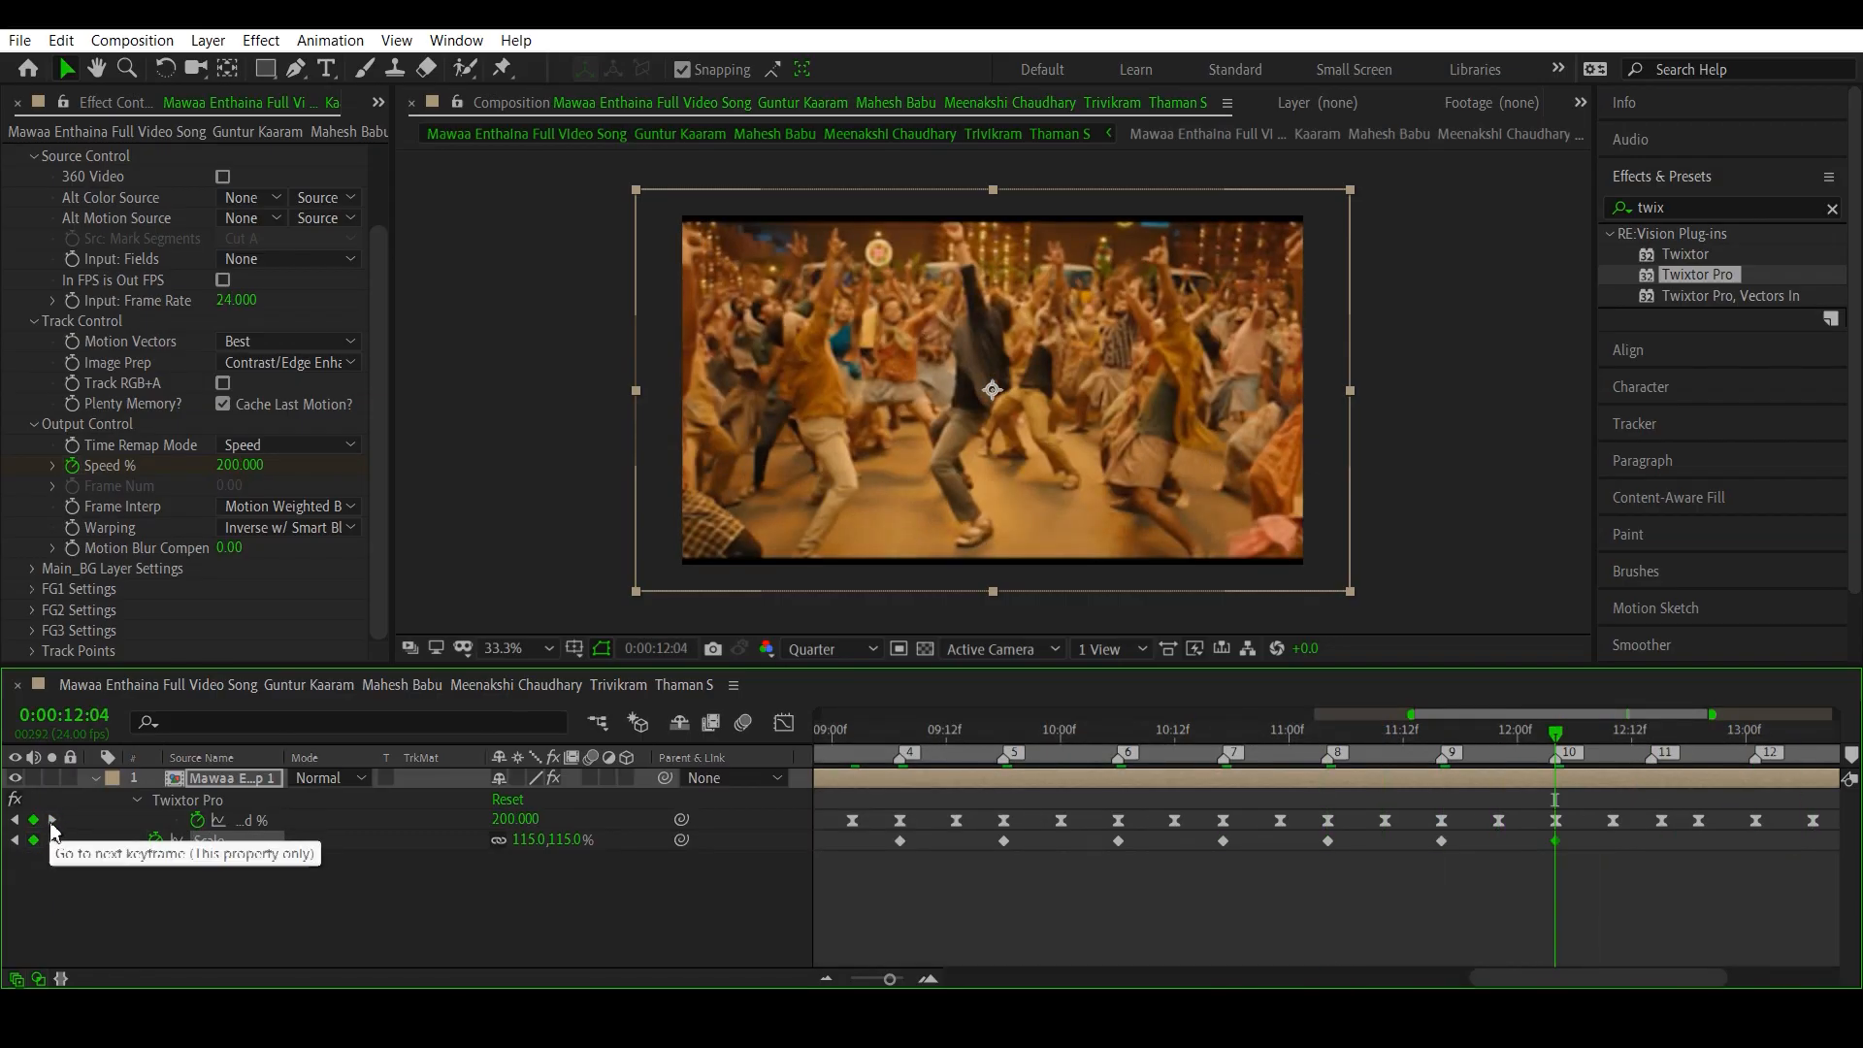
pyautogui.click(53, 820)
pyautogui.click(33, 840)
# - Add Scale keyframes at 115% on beat markers 12, 13 and 14, at 0:00:13:01, 0:00:13:13 and 0:00:14:00
pyautogui.click(52, 819)
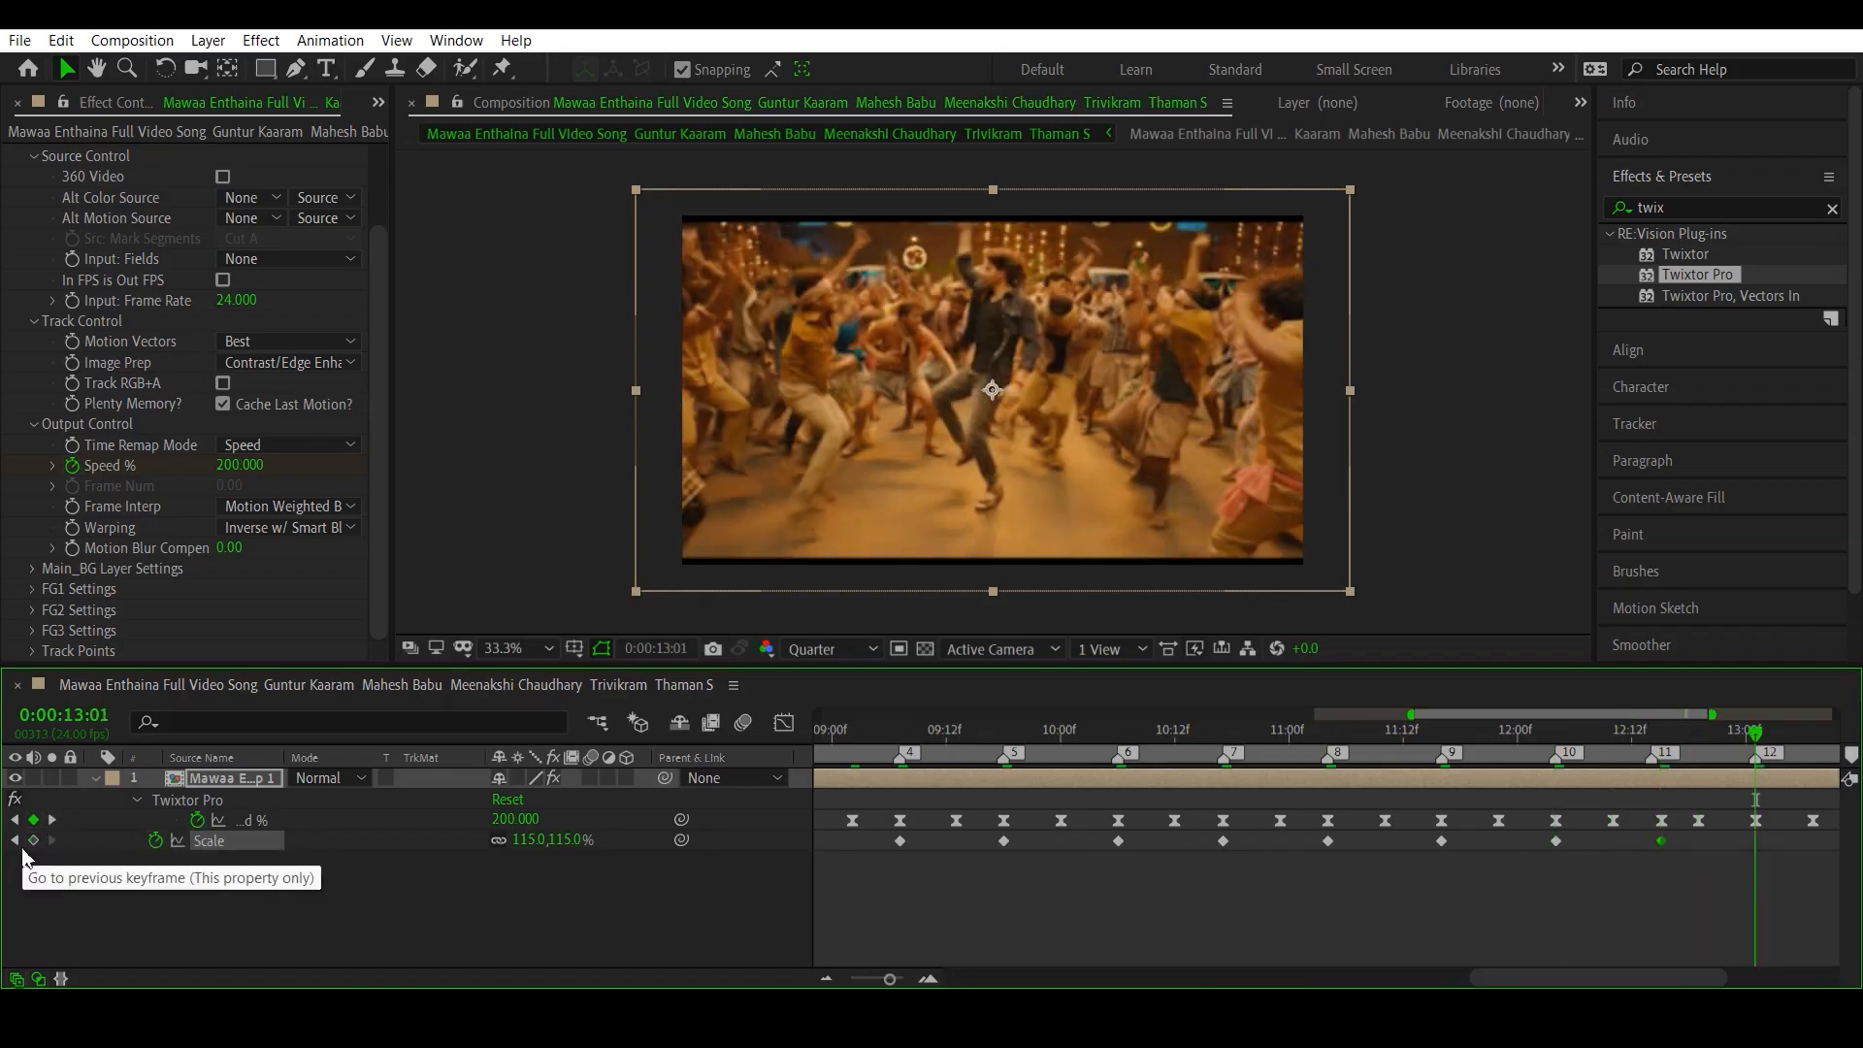
pyautogui.click(33, 841)
pyautogui.click(53, 820)
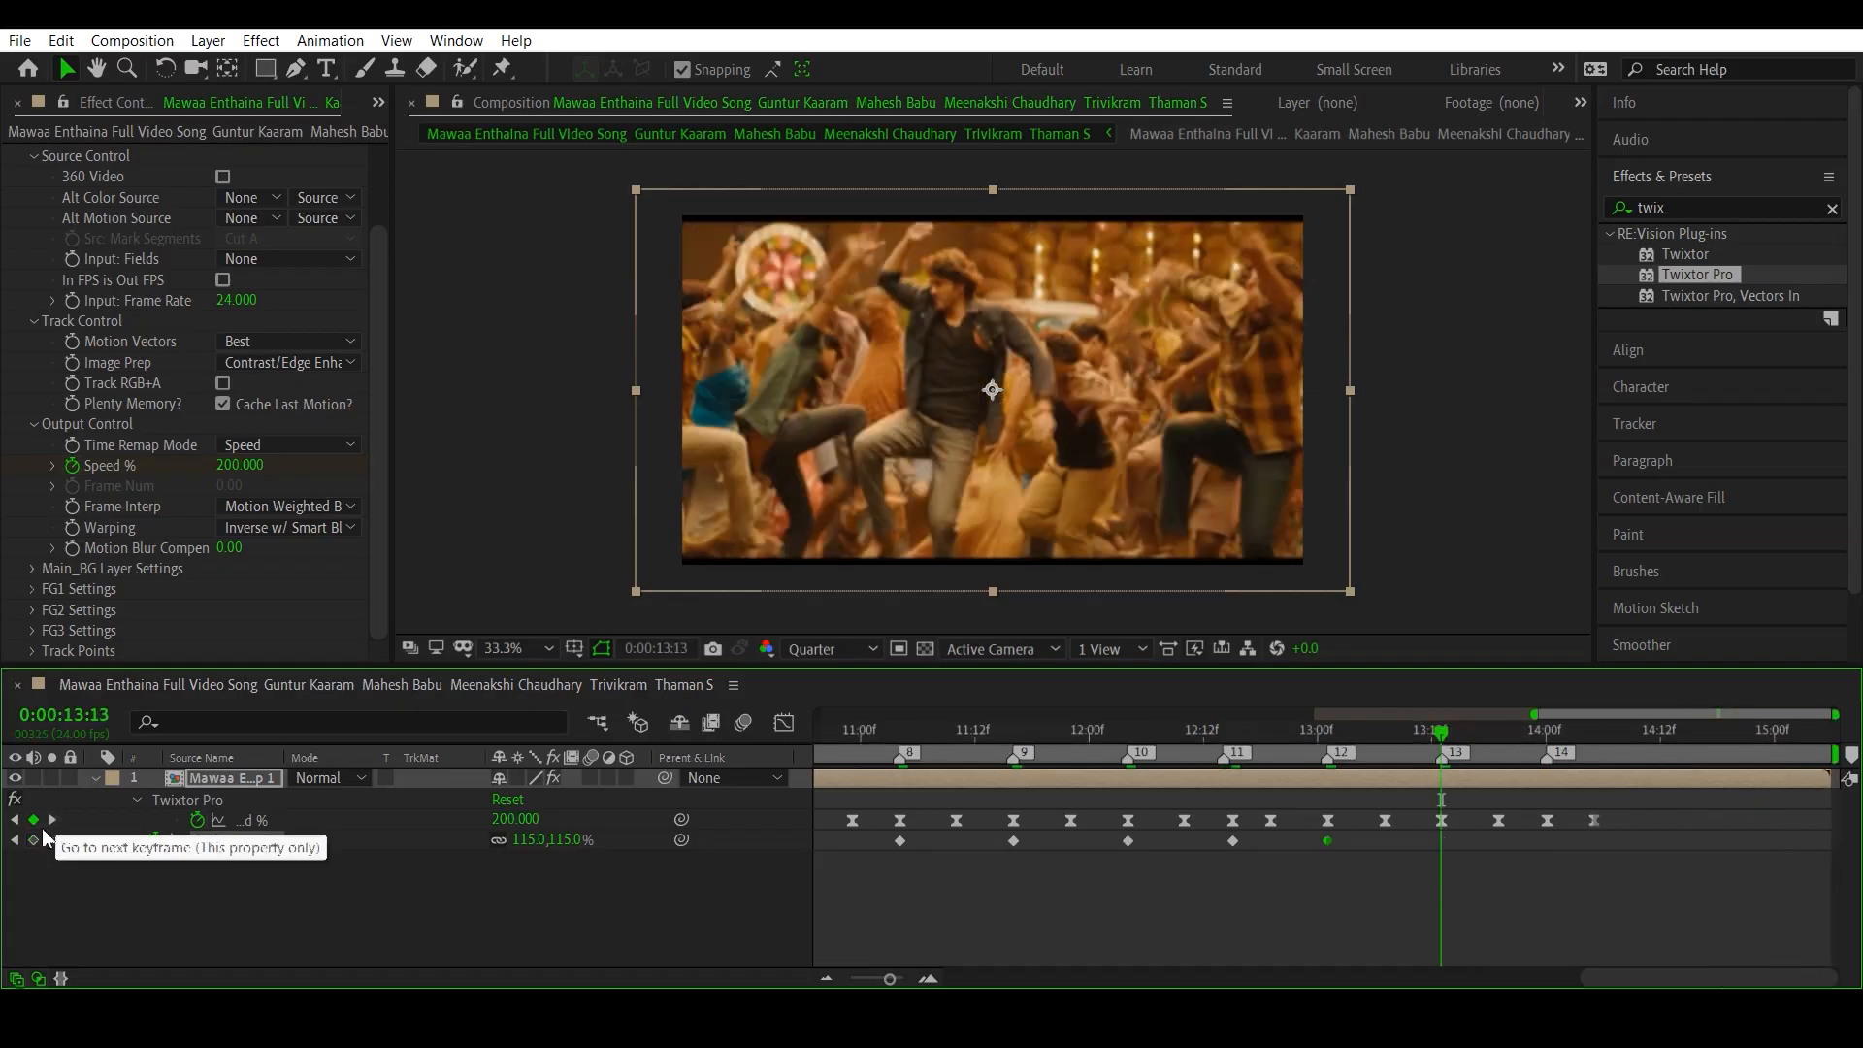
pyautogui.click(33, 841)
pyautogui.click(52, 819)
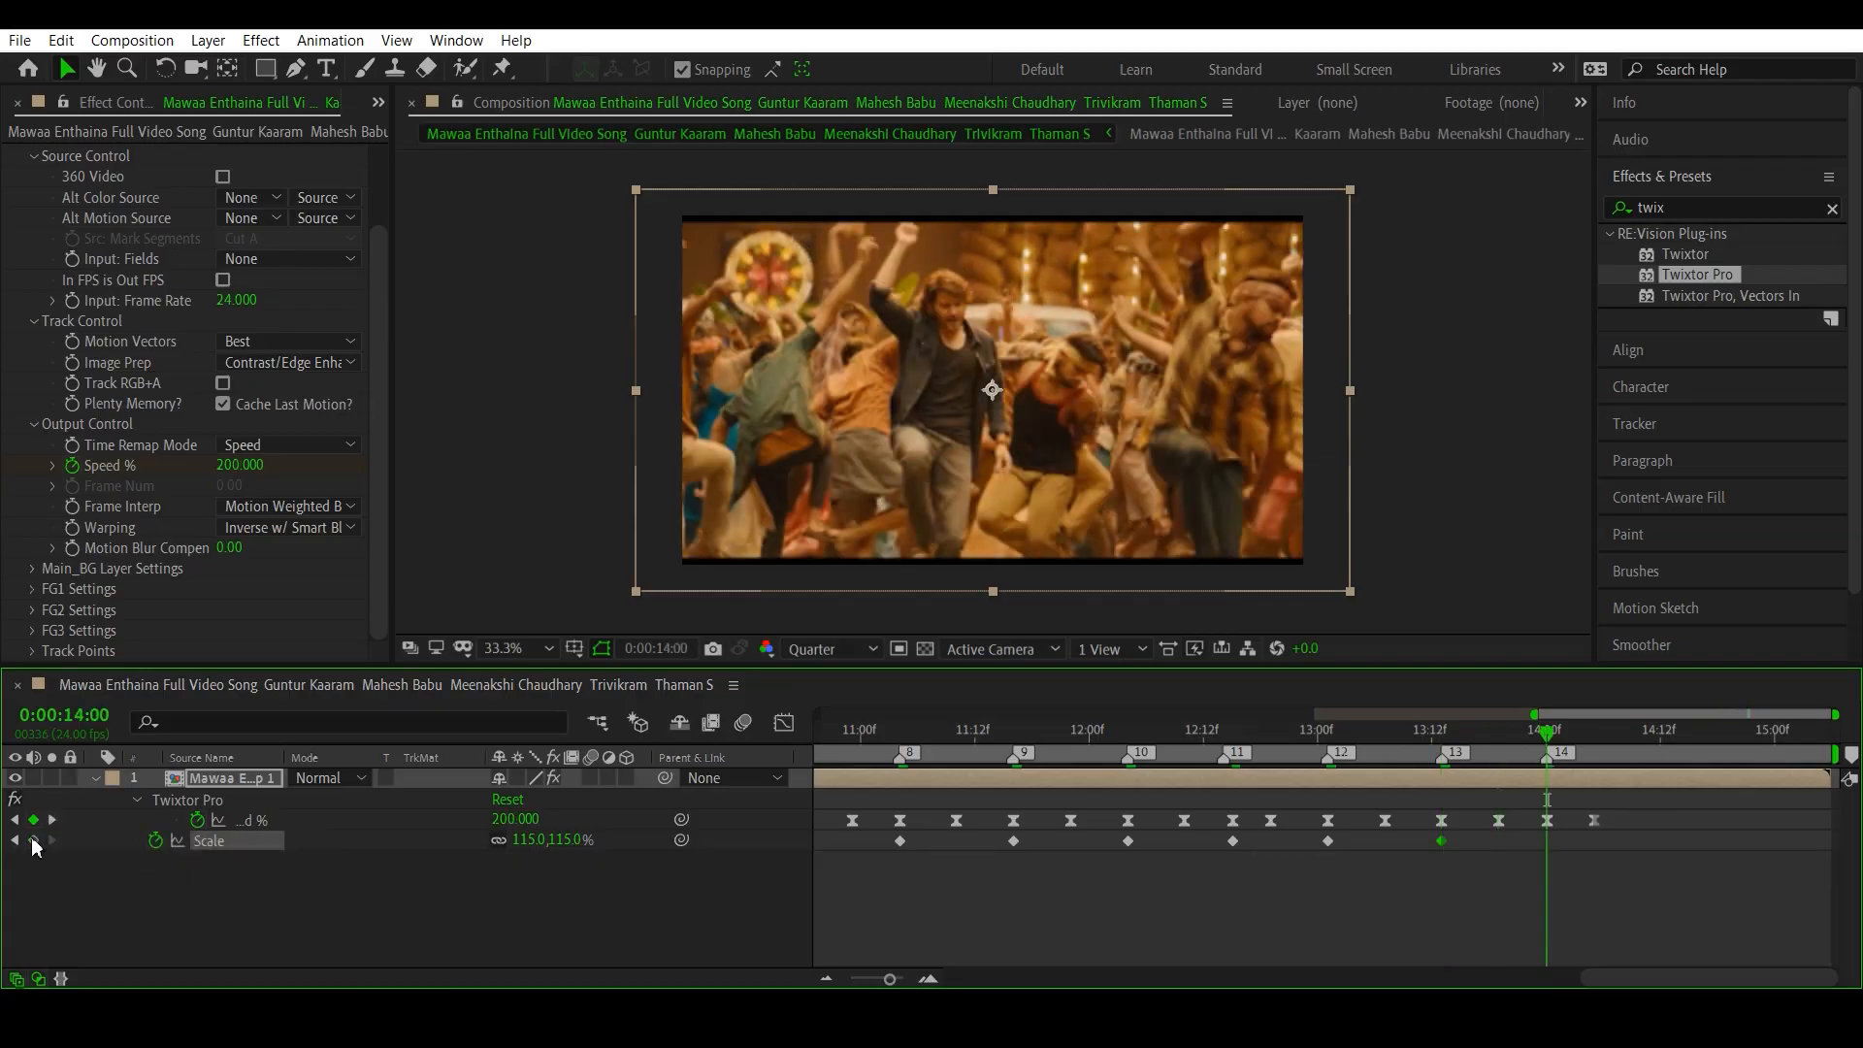
pyautogui.click(33, 840)
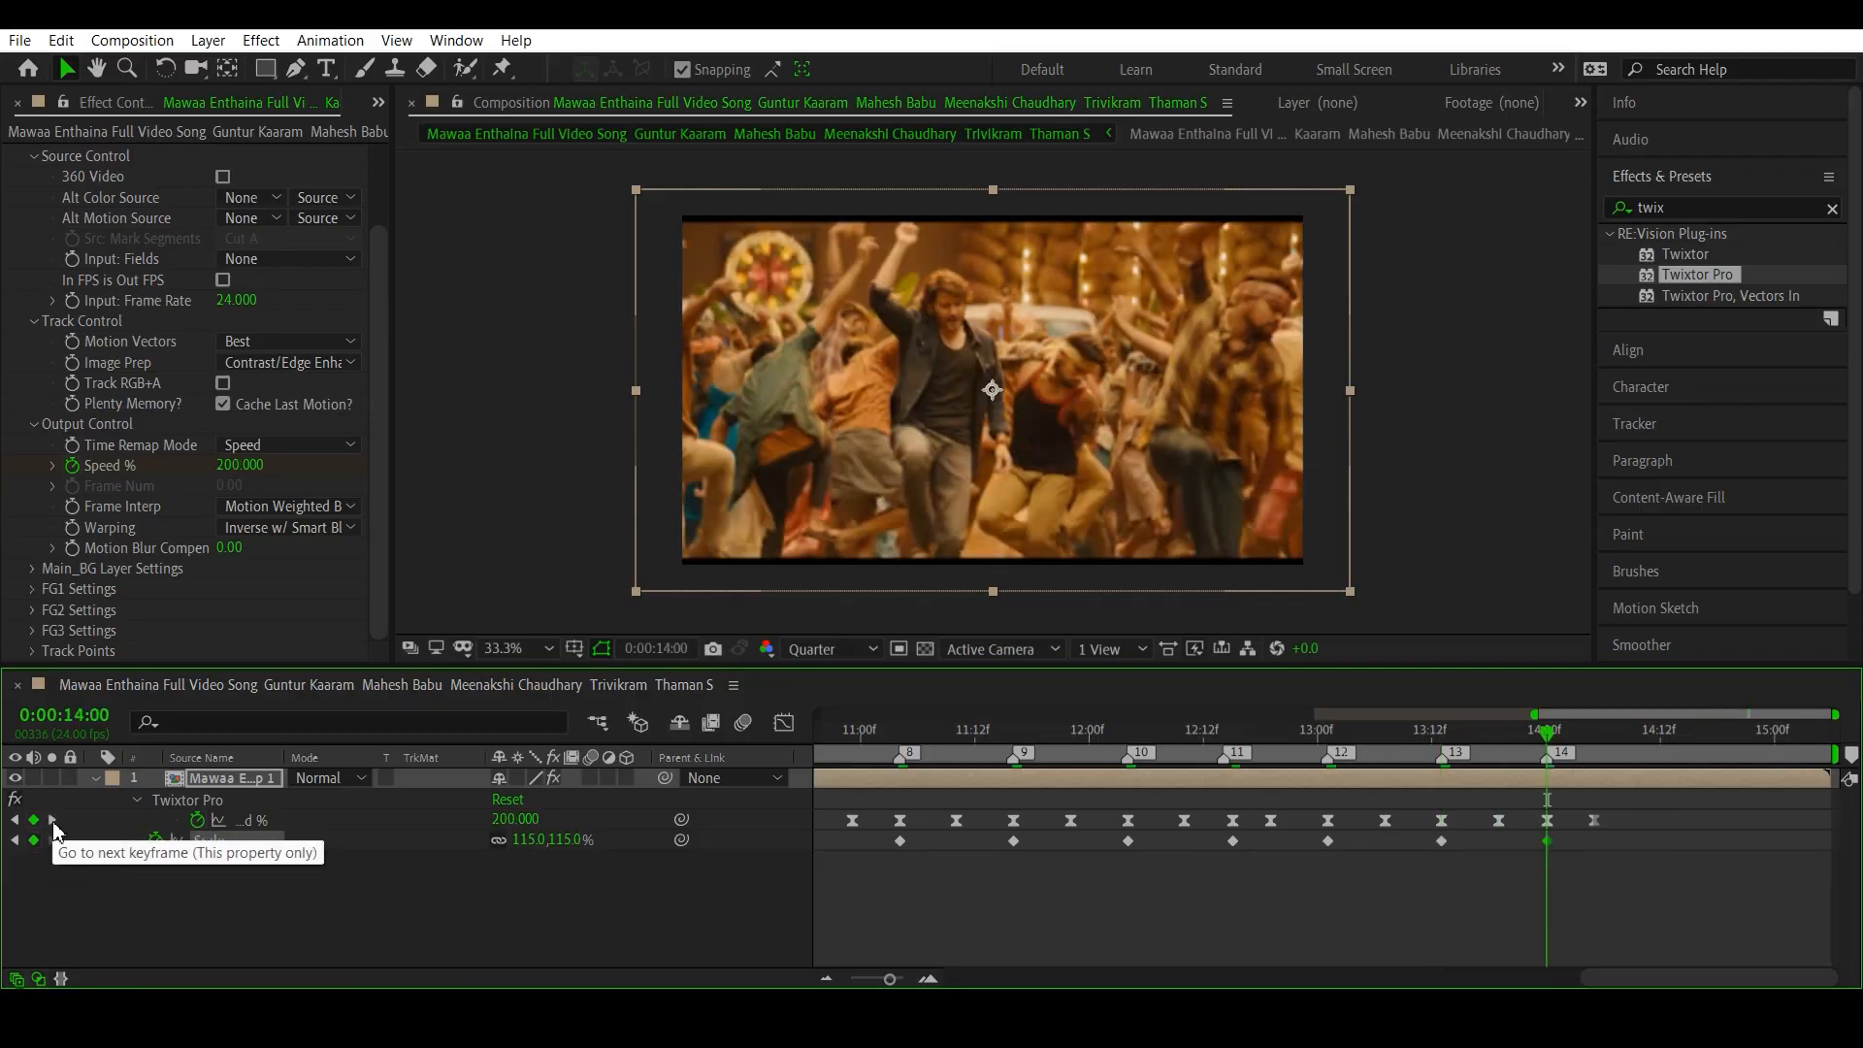
# - Return to the low Speed % keyframe between beat markers 2 and 3, at 0:00:08:15, and set Scale to 100% there
pyautogui.click(52, 820)
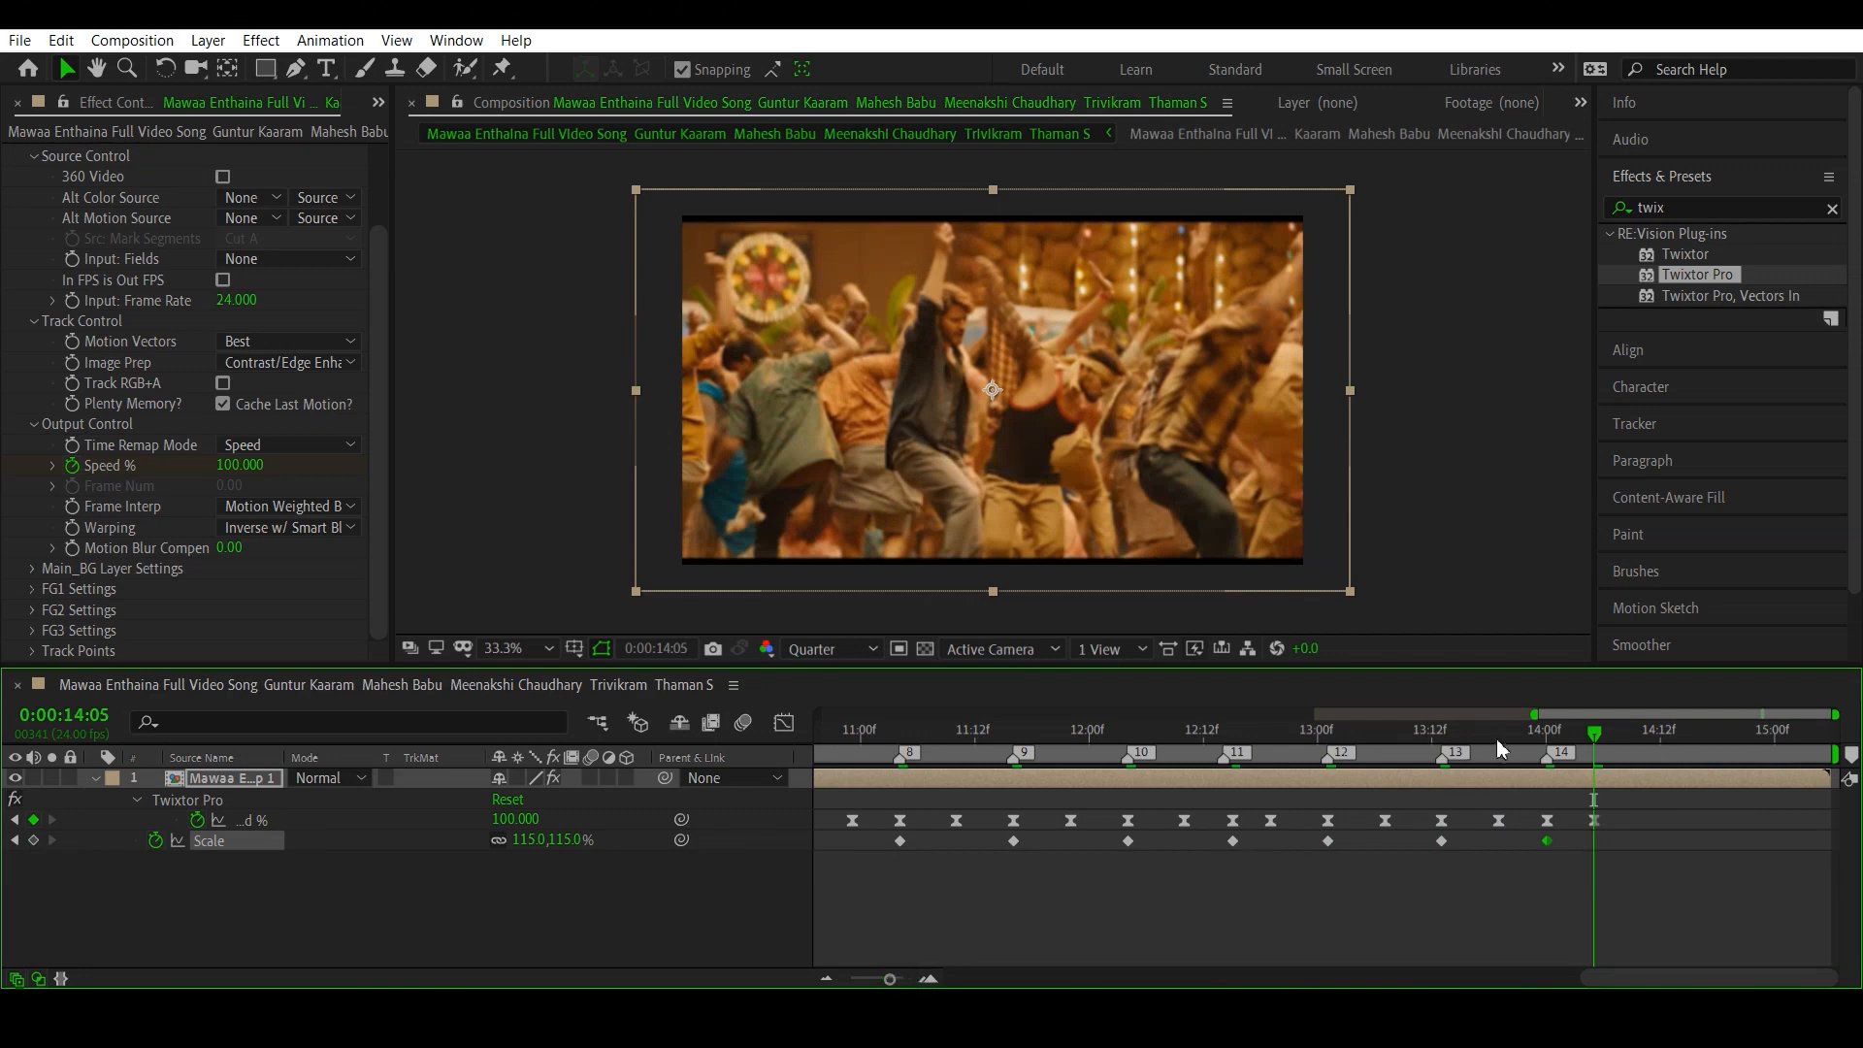
pyautogui.moveTo(1496, 737); pyautogui.dragTo(1442, 755)
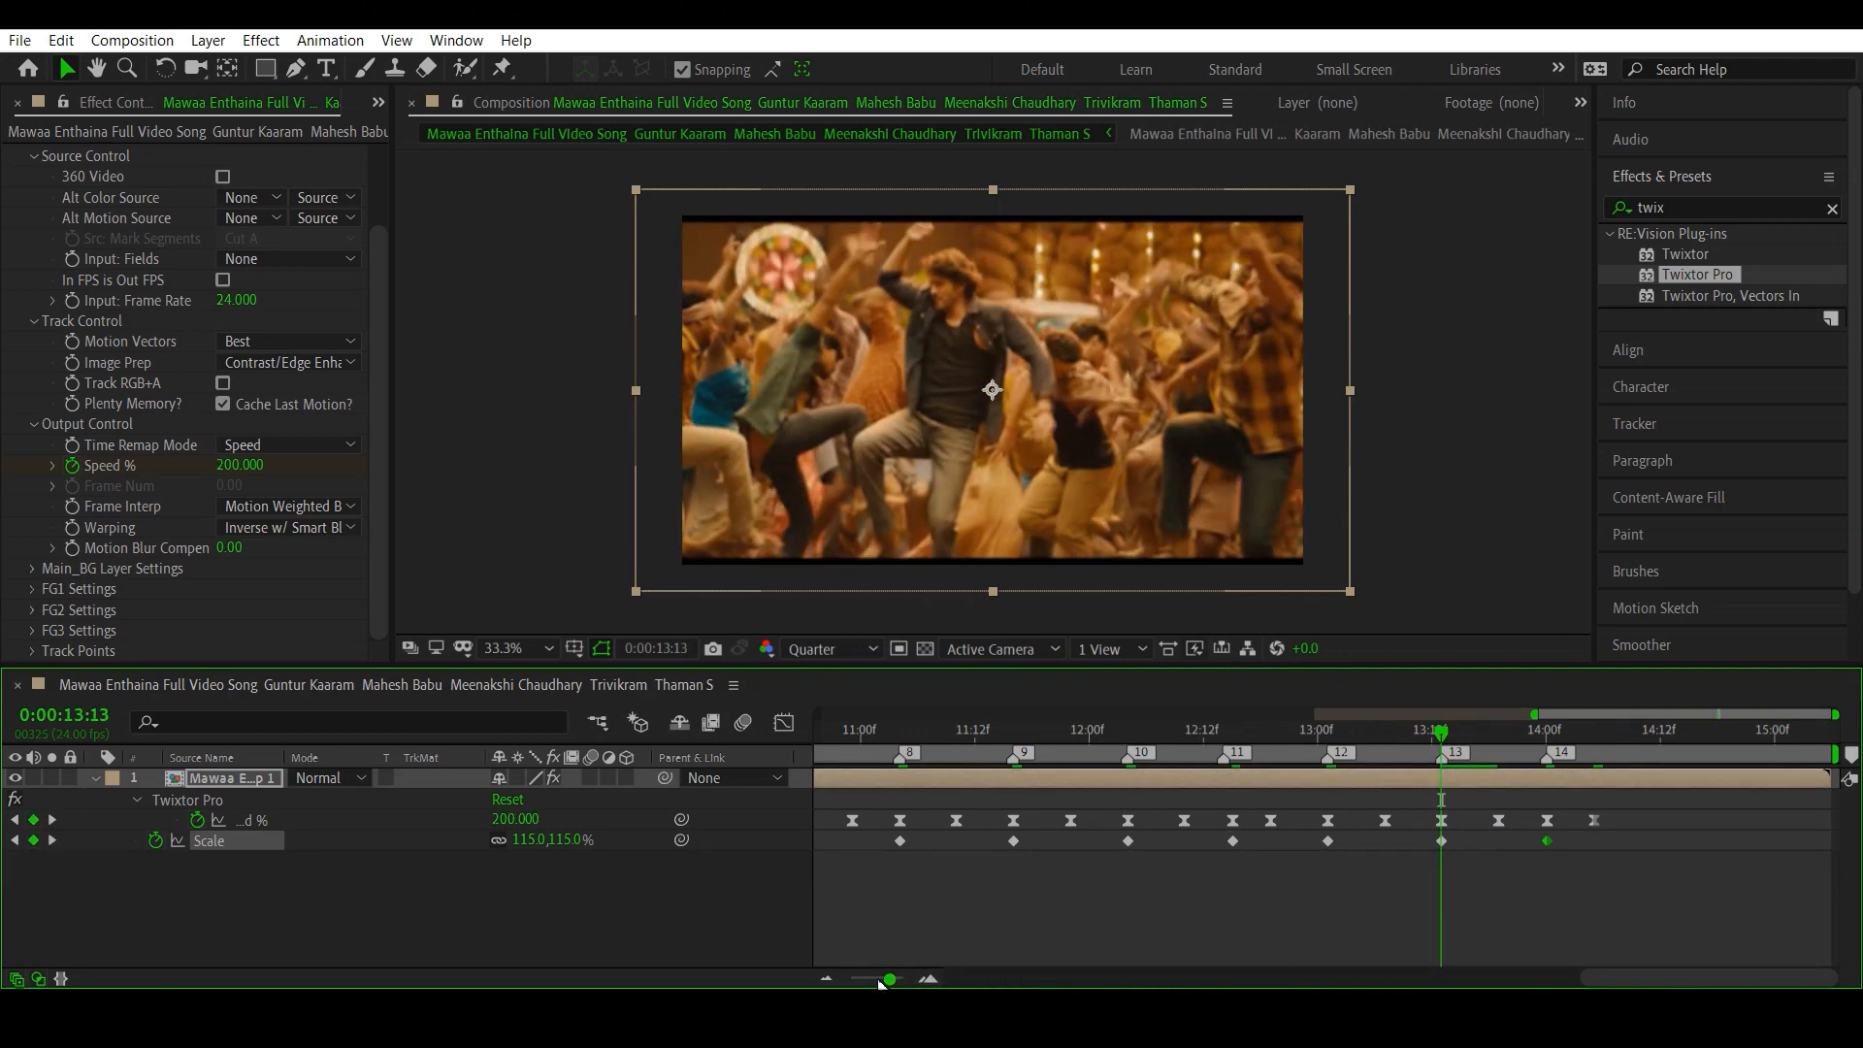
pyautogui.moveTo(890, 978); pyautogui.dragTo(885, 979)
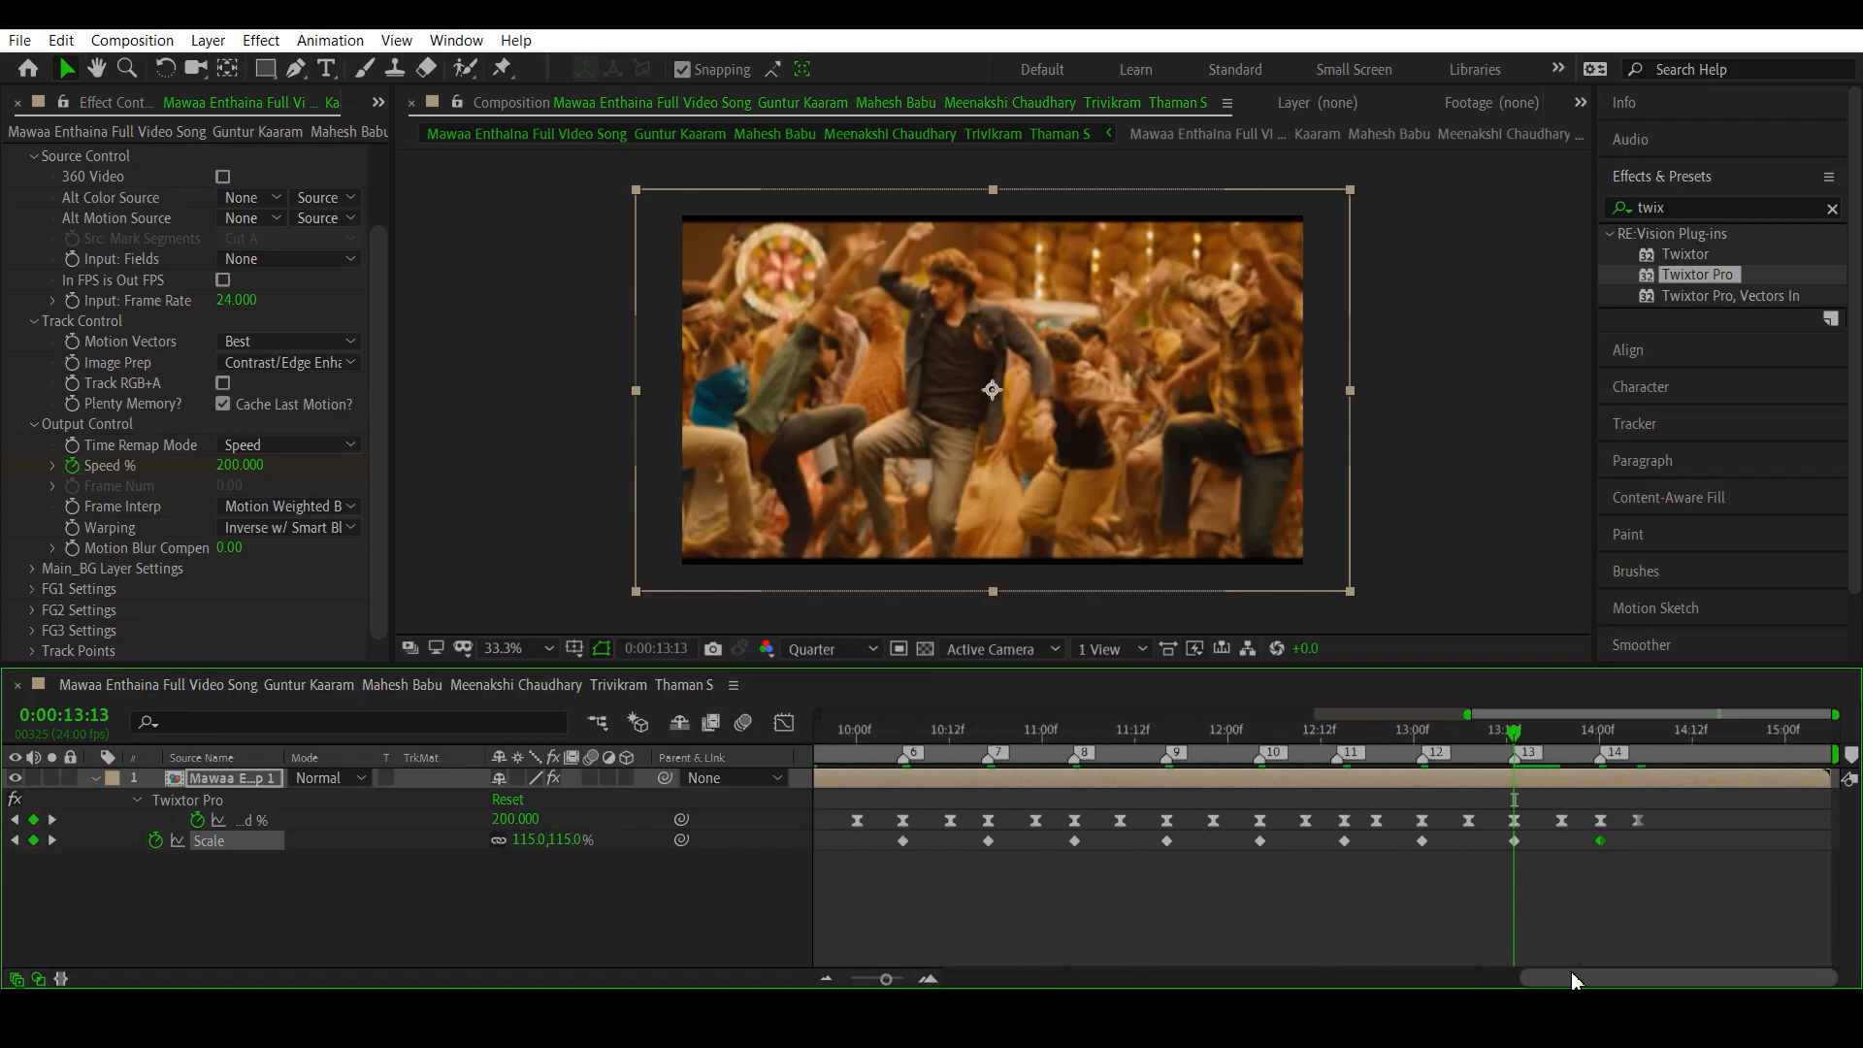
pyautogui.moveTo(1570, 972); pyautogui.dragTo(1357, 983)
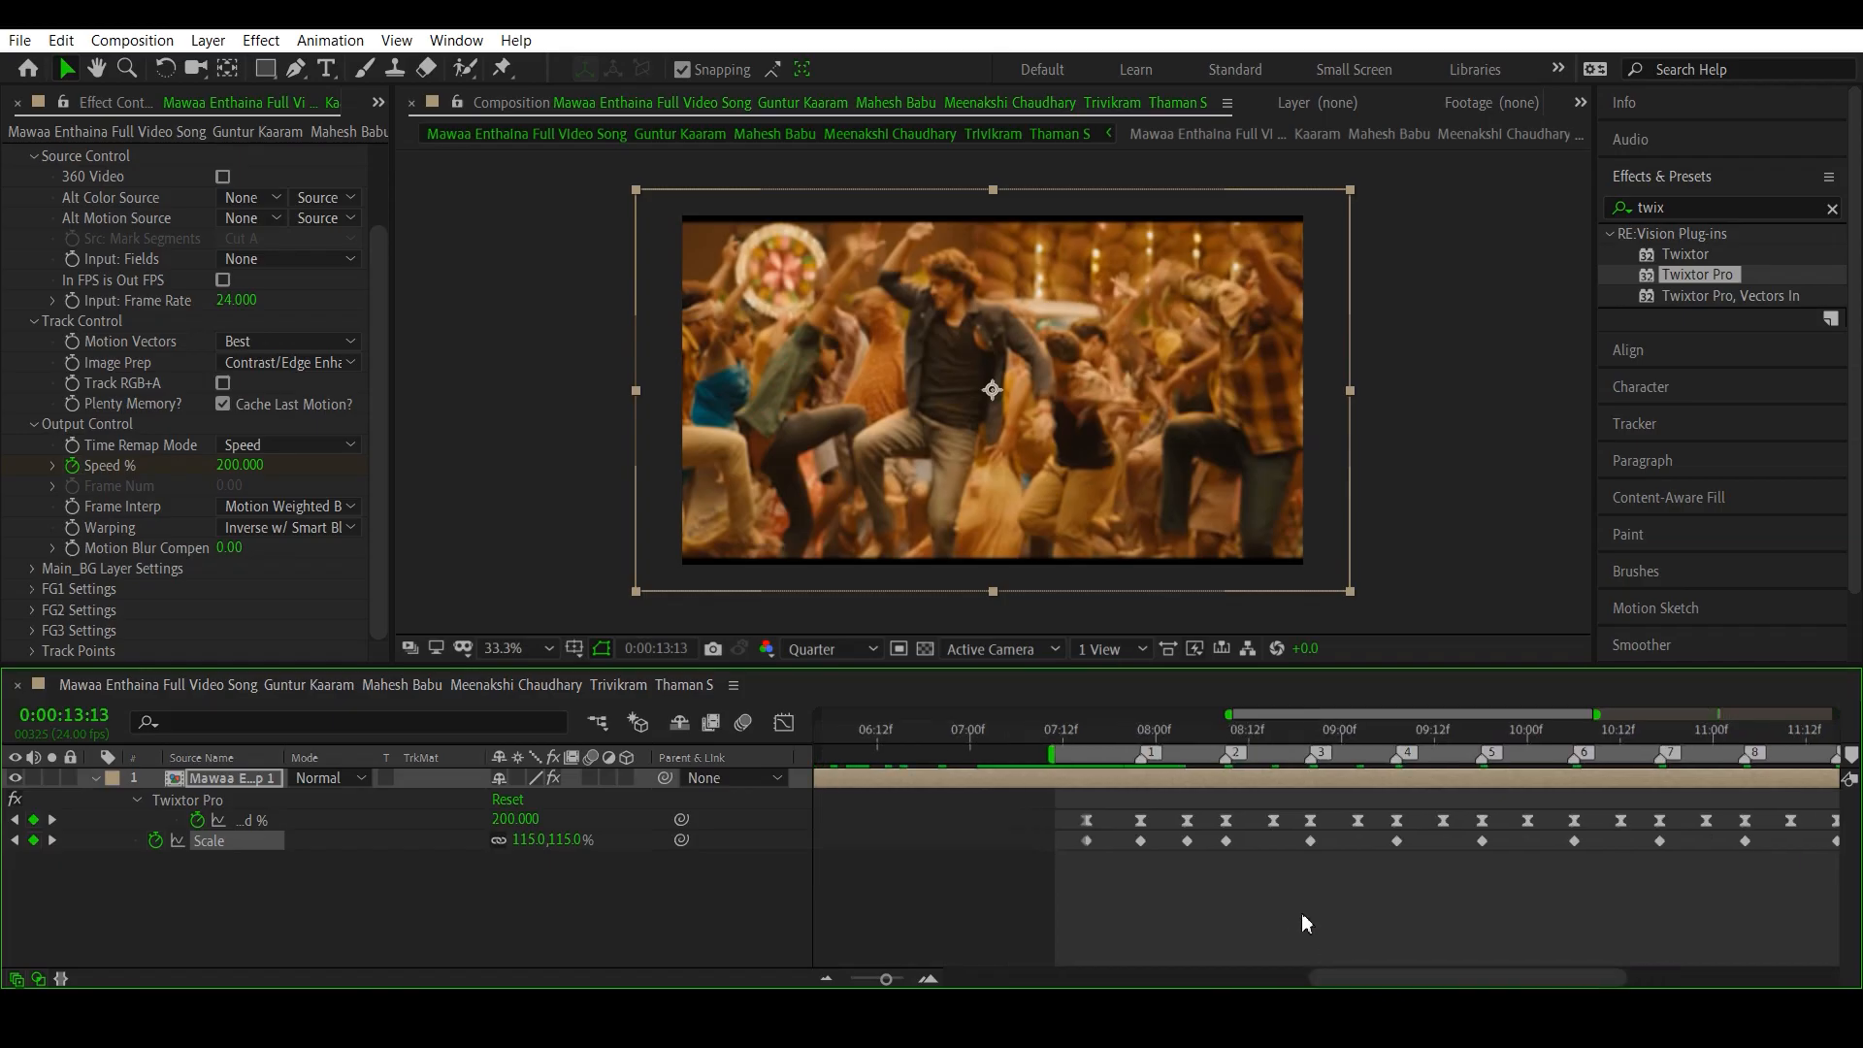
pyautogui.click(1270, 749)
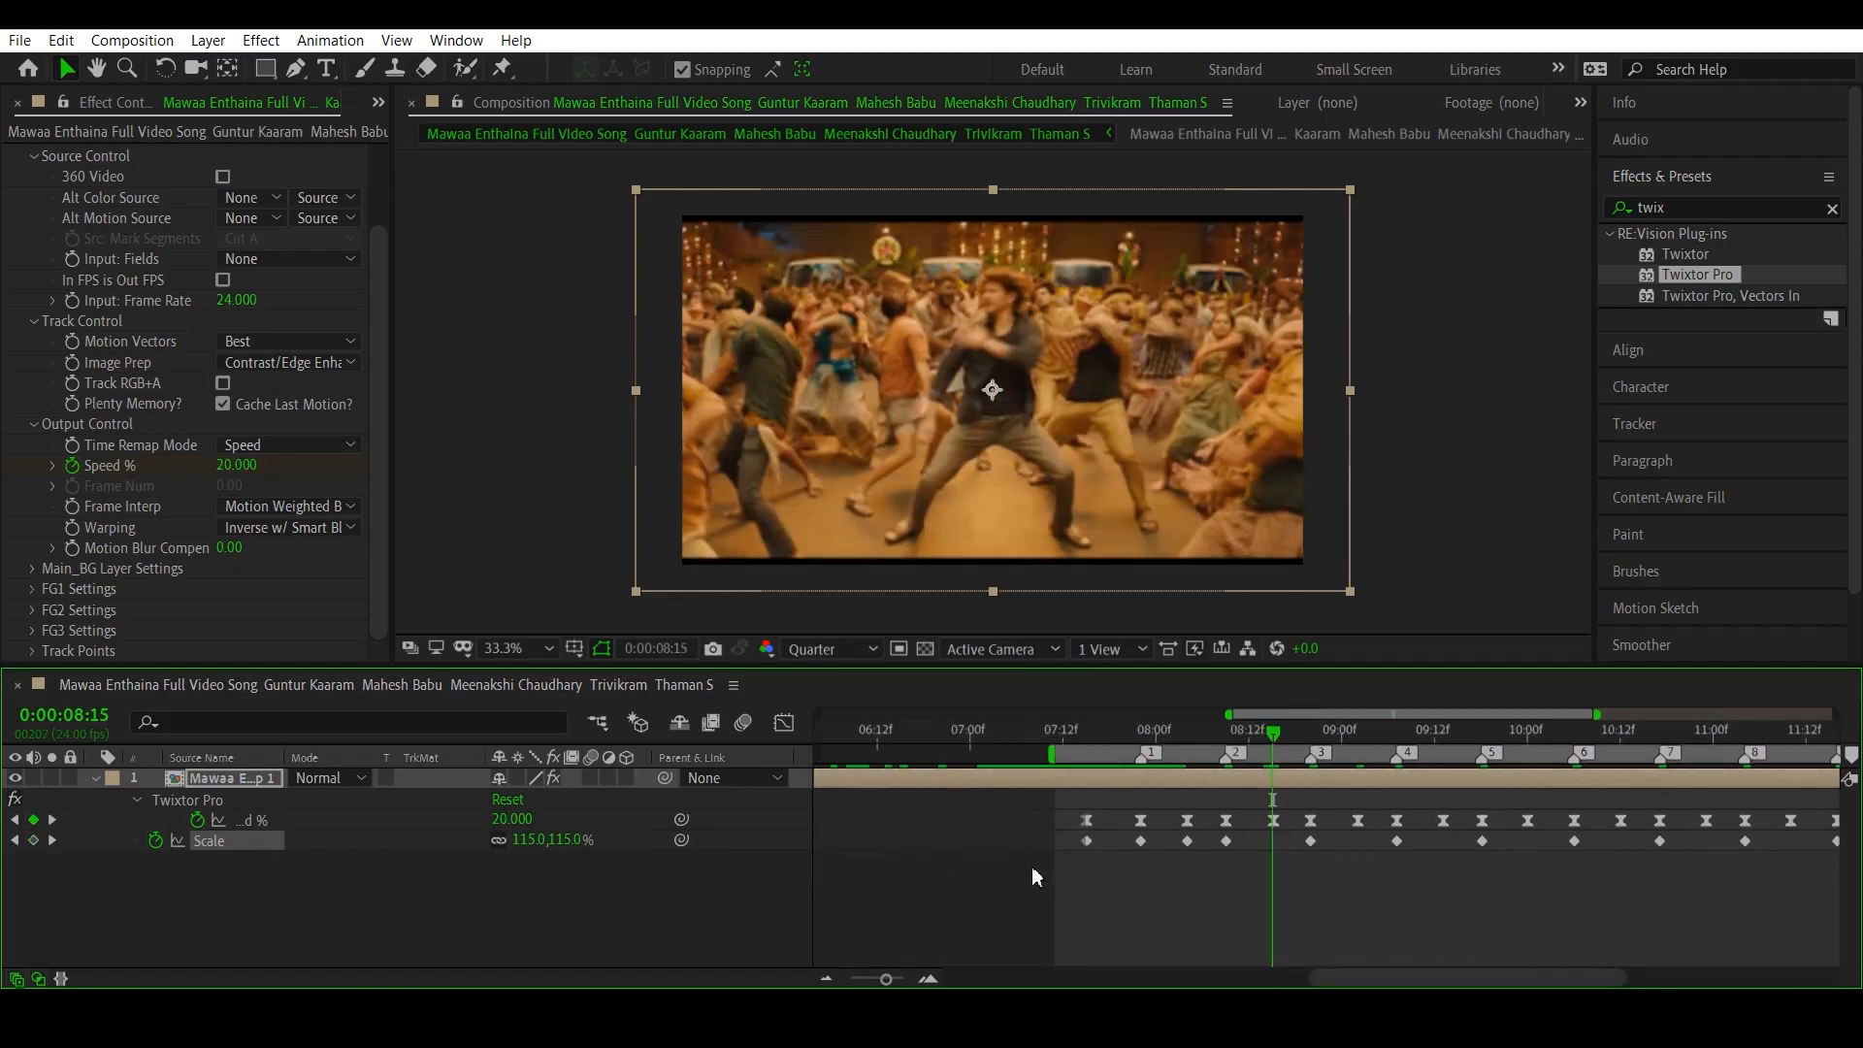
pyautogui.click(530, 840)
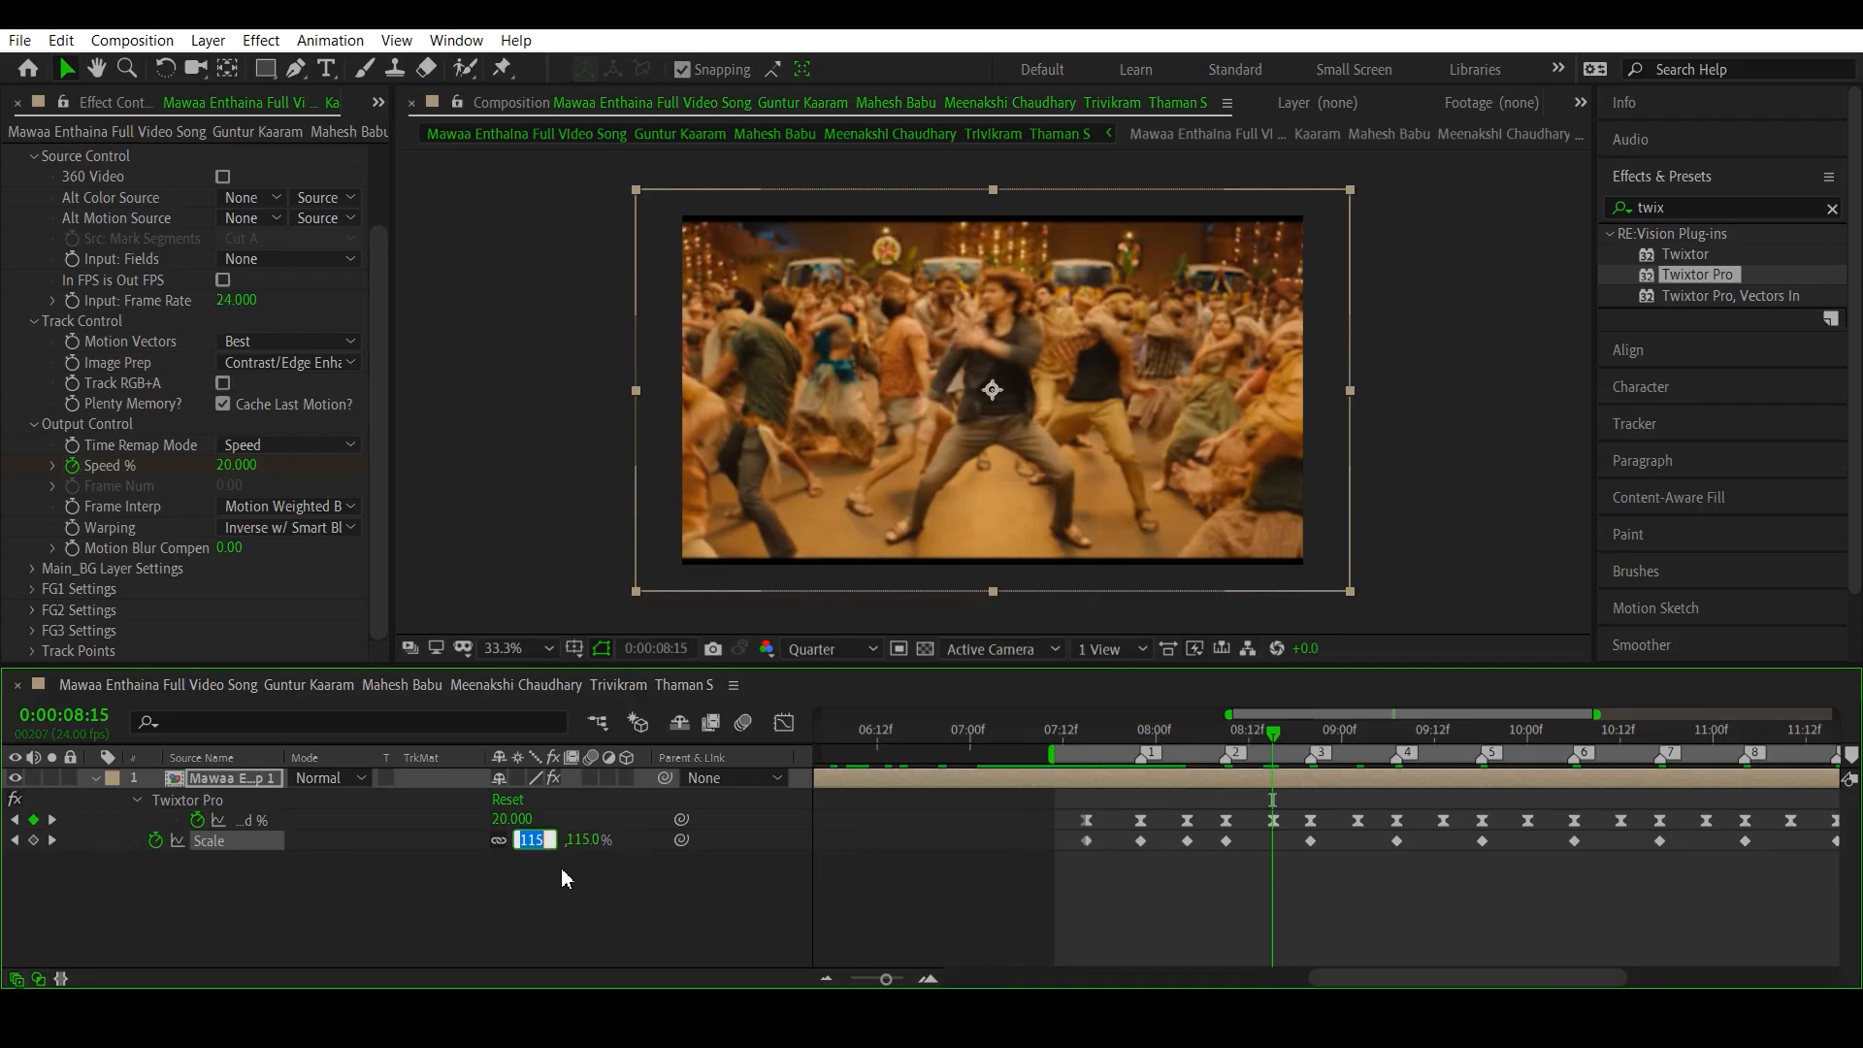
pyautogui.write('100')
pyautogui.press('Return')
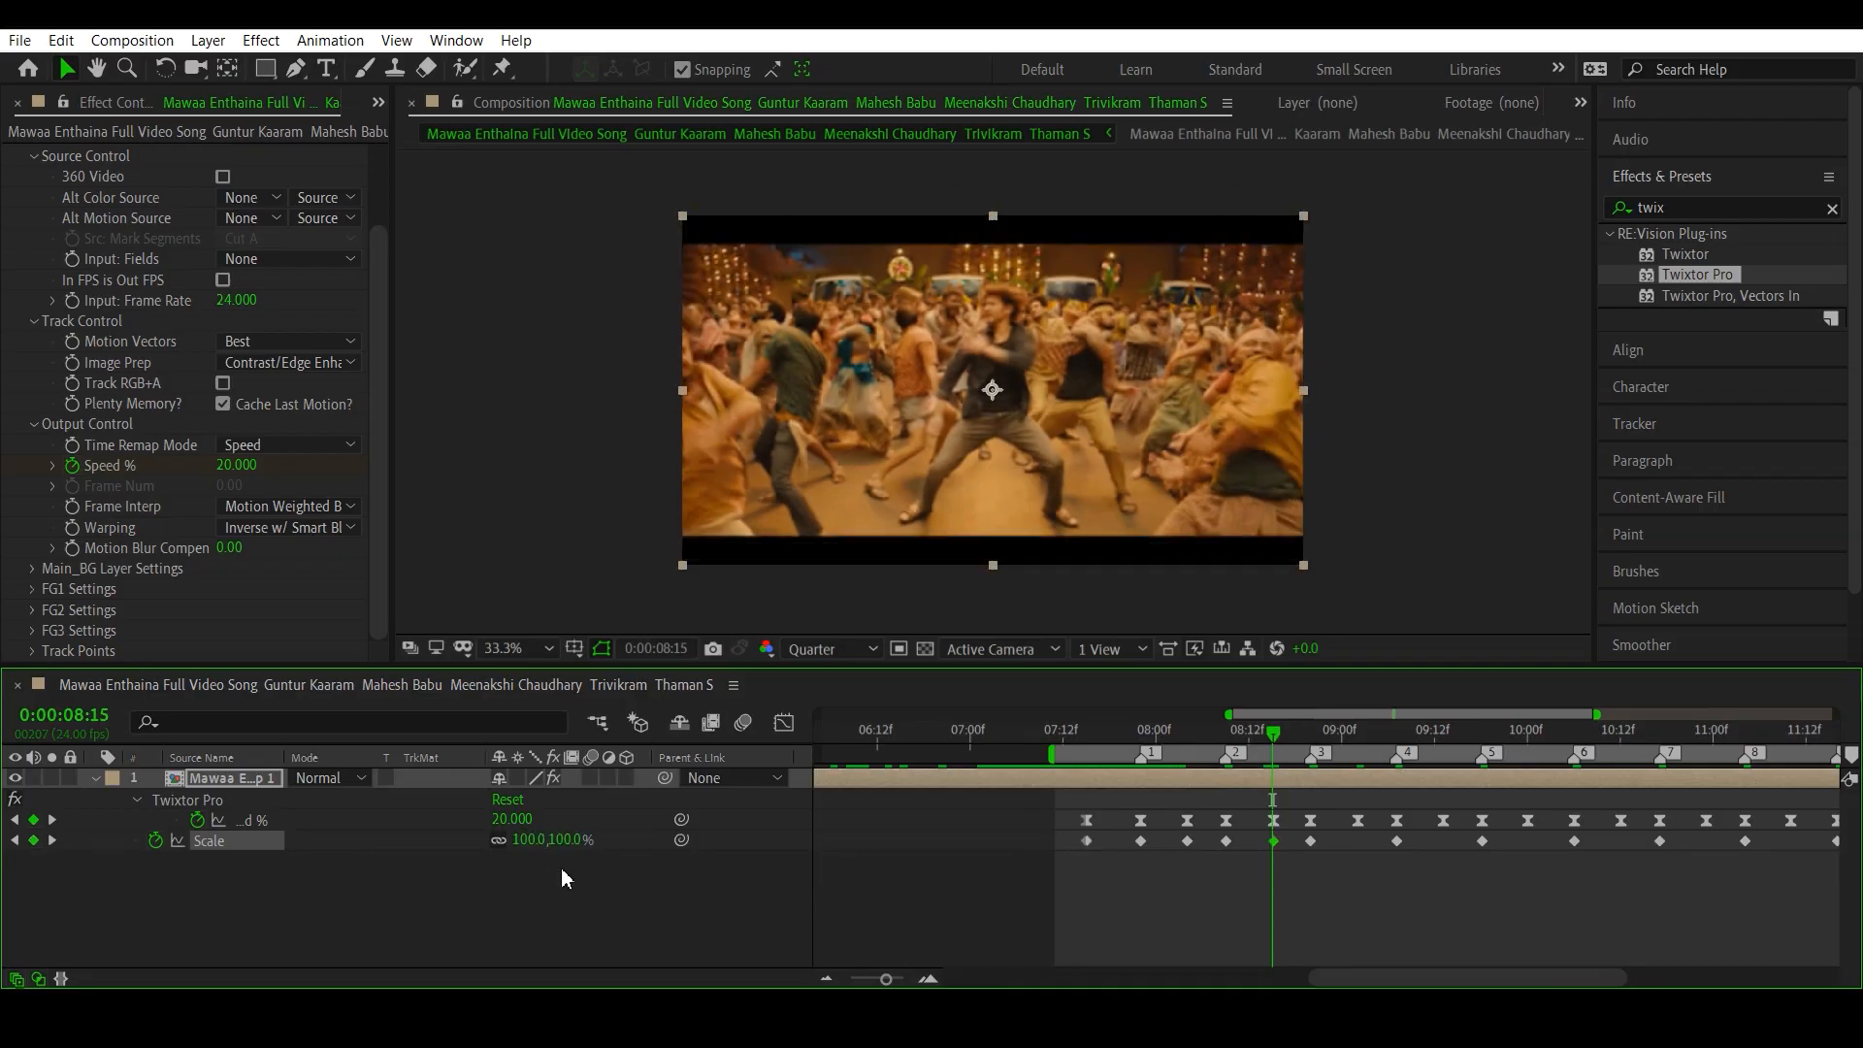
# - Set Scale to 100% on the low Speed % keyframe between beat markers 3 and 4, at 0:00:09:02
pyautogui.click(525, 840)
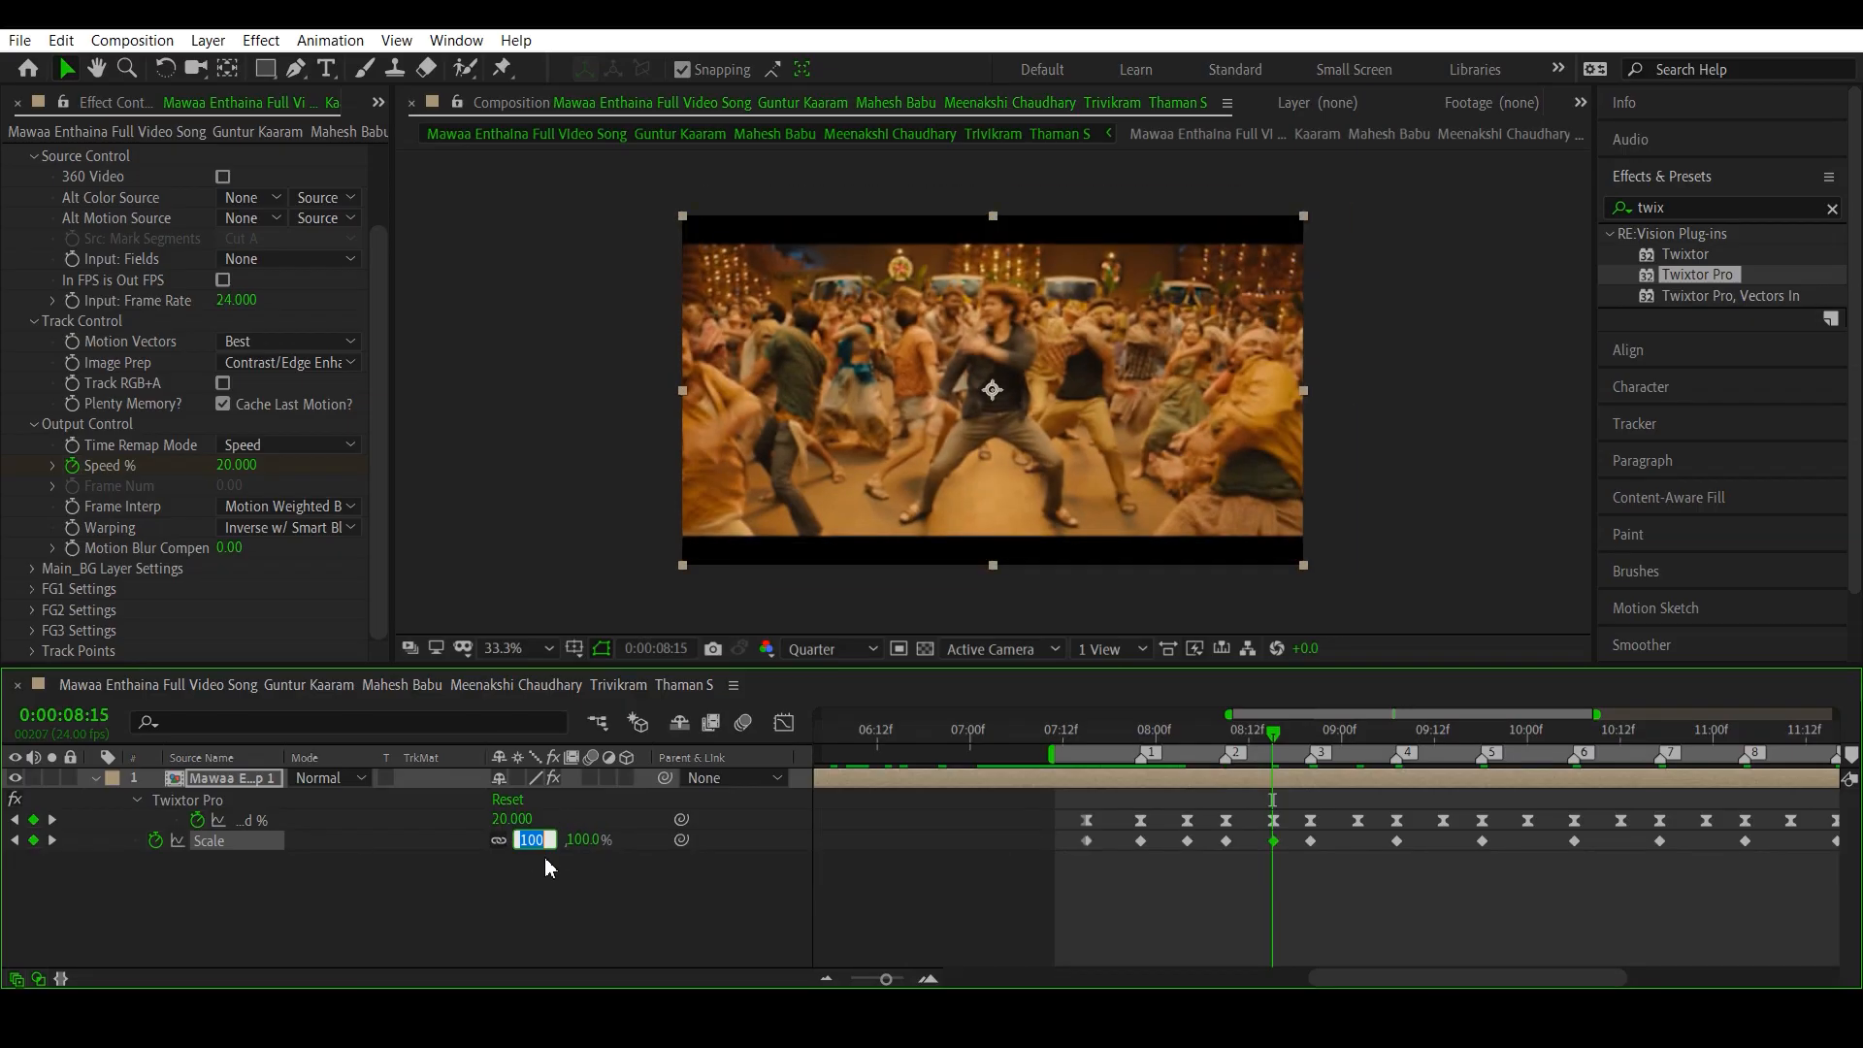
pyautogui.click(54, 824)
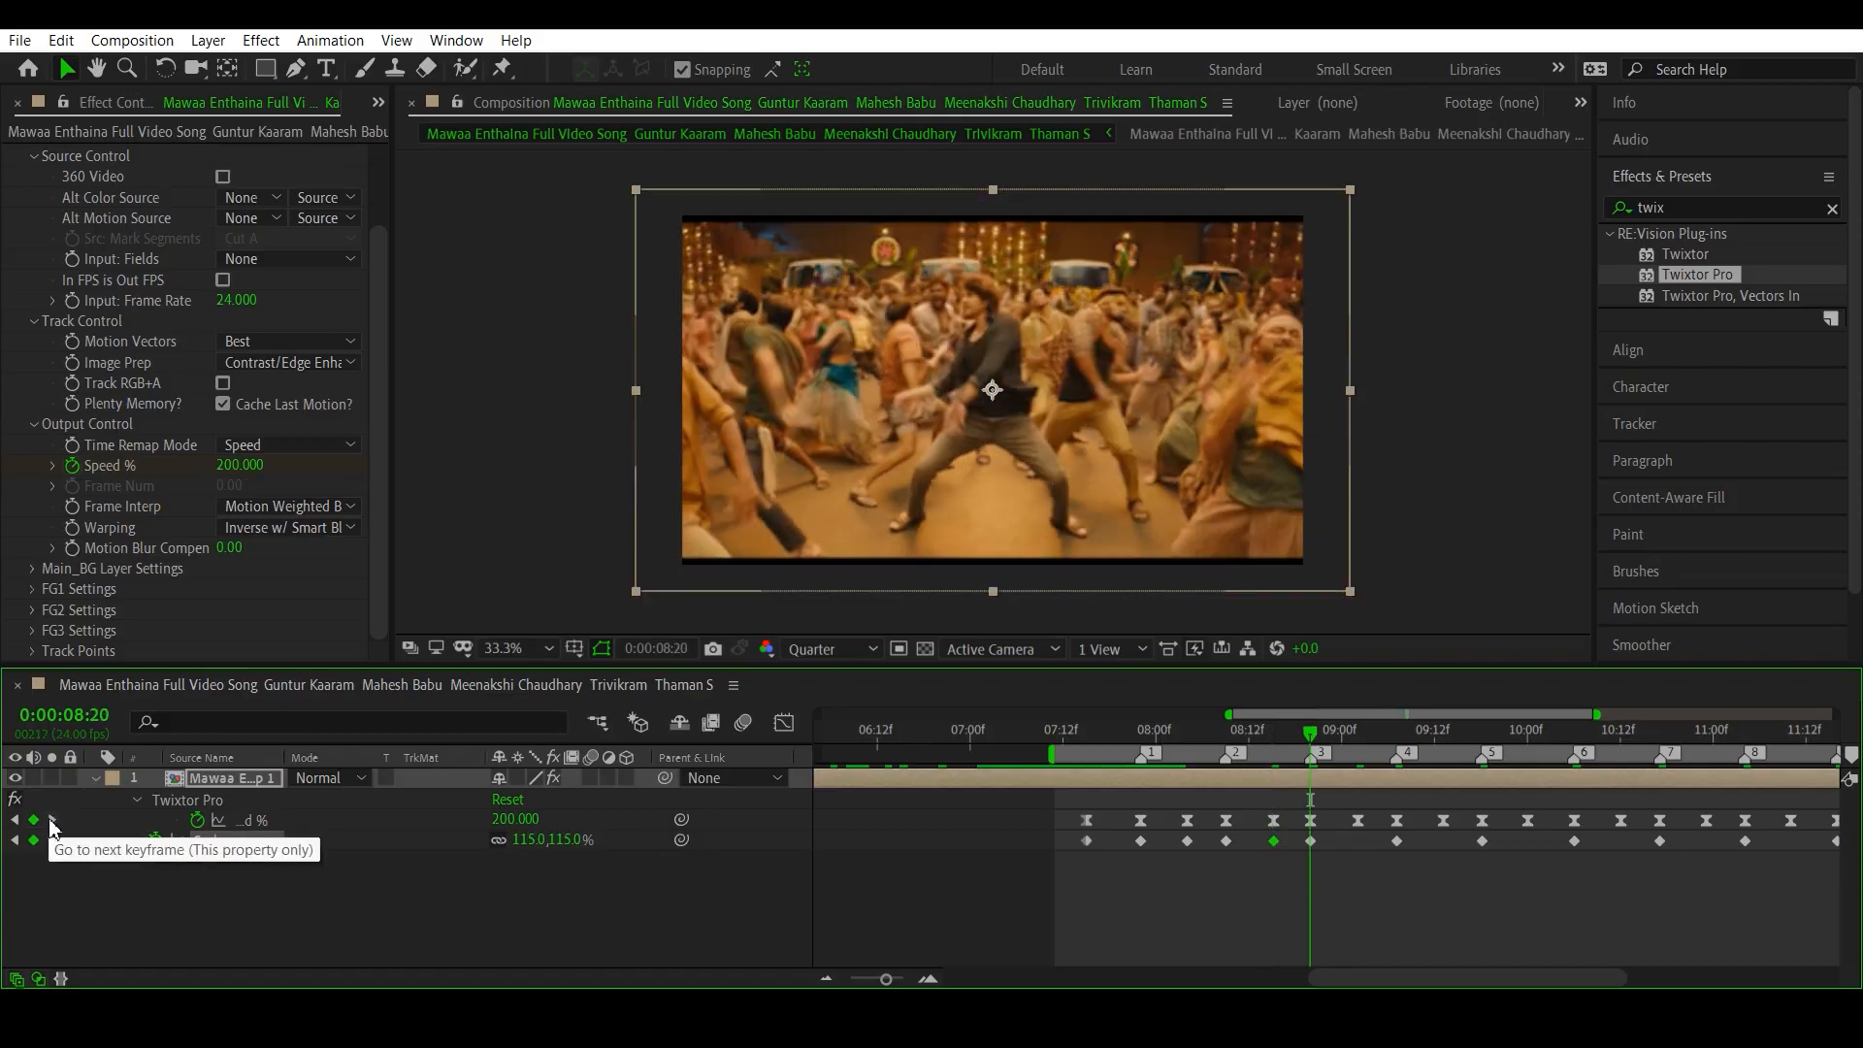
pyautogui.click(53, 824)
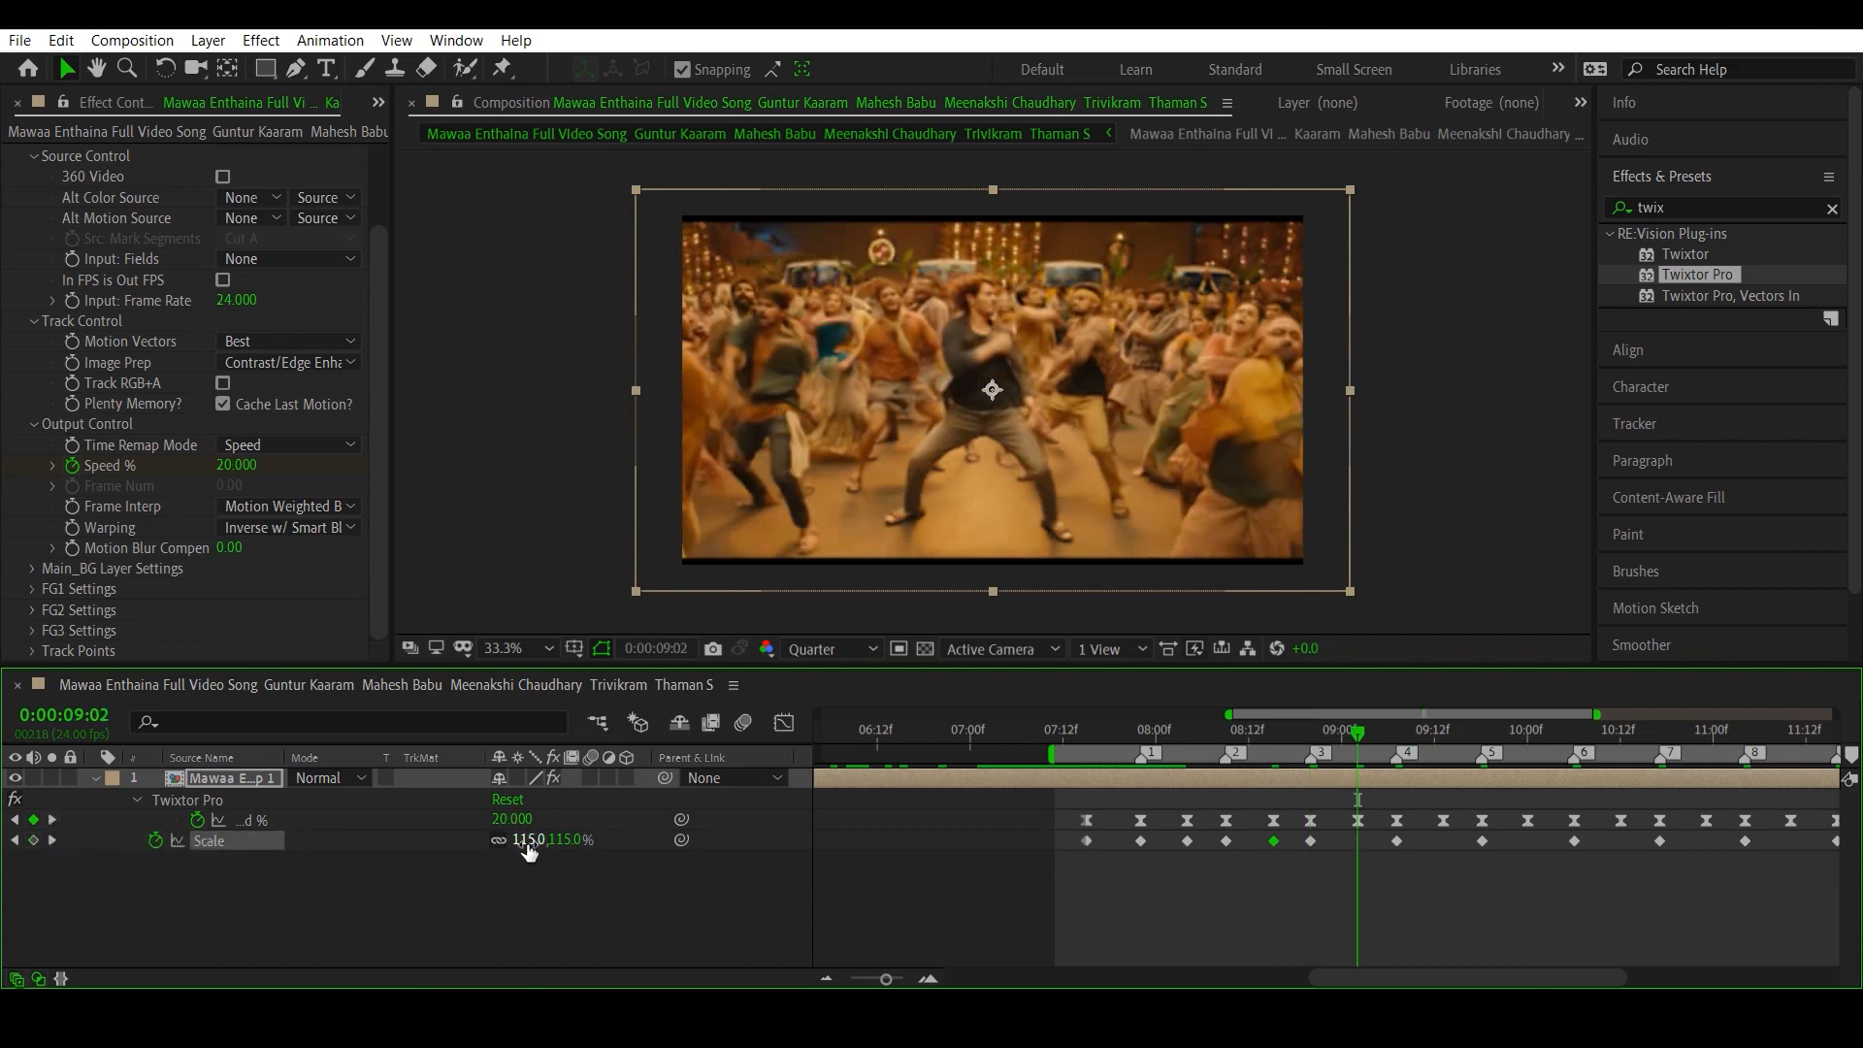
pyautogui.click(526, 840)
pyautogui.write('100')
pyautogui.press('Return')
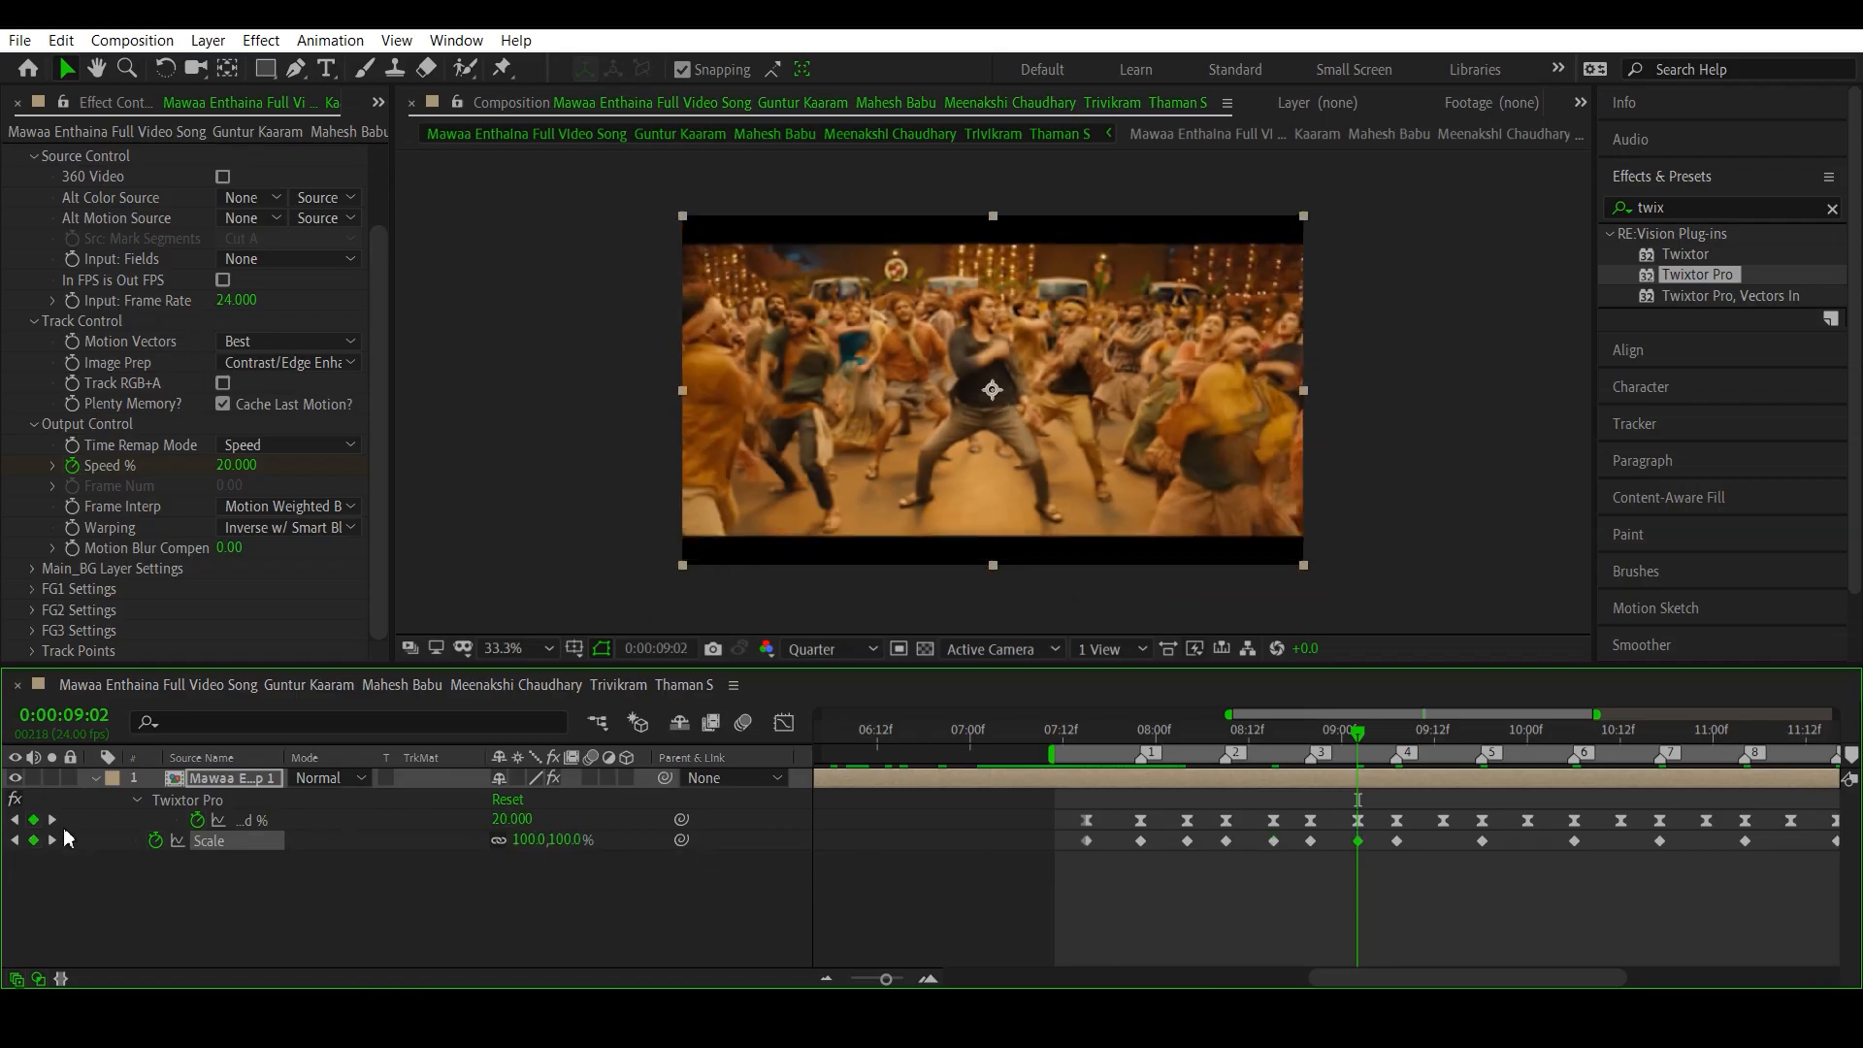
# - Set Scale to 100% on the low Speed % keyframes at 0:00:09:13 and 0:00:10:00, between beat markers 4 and 6
pyautogui.press('space')
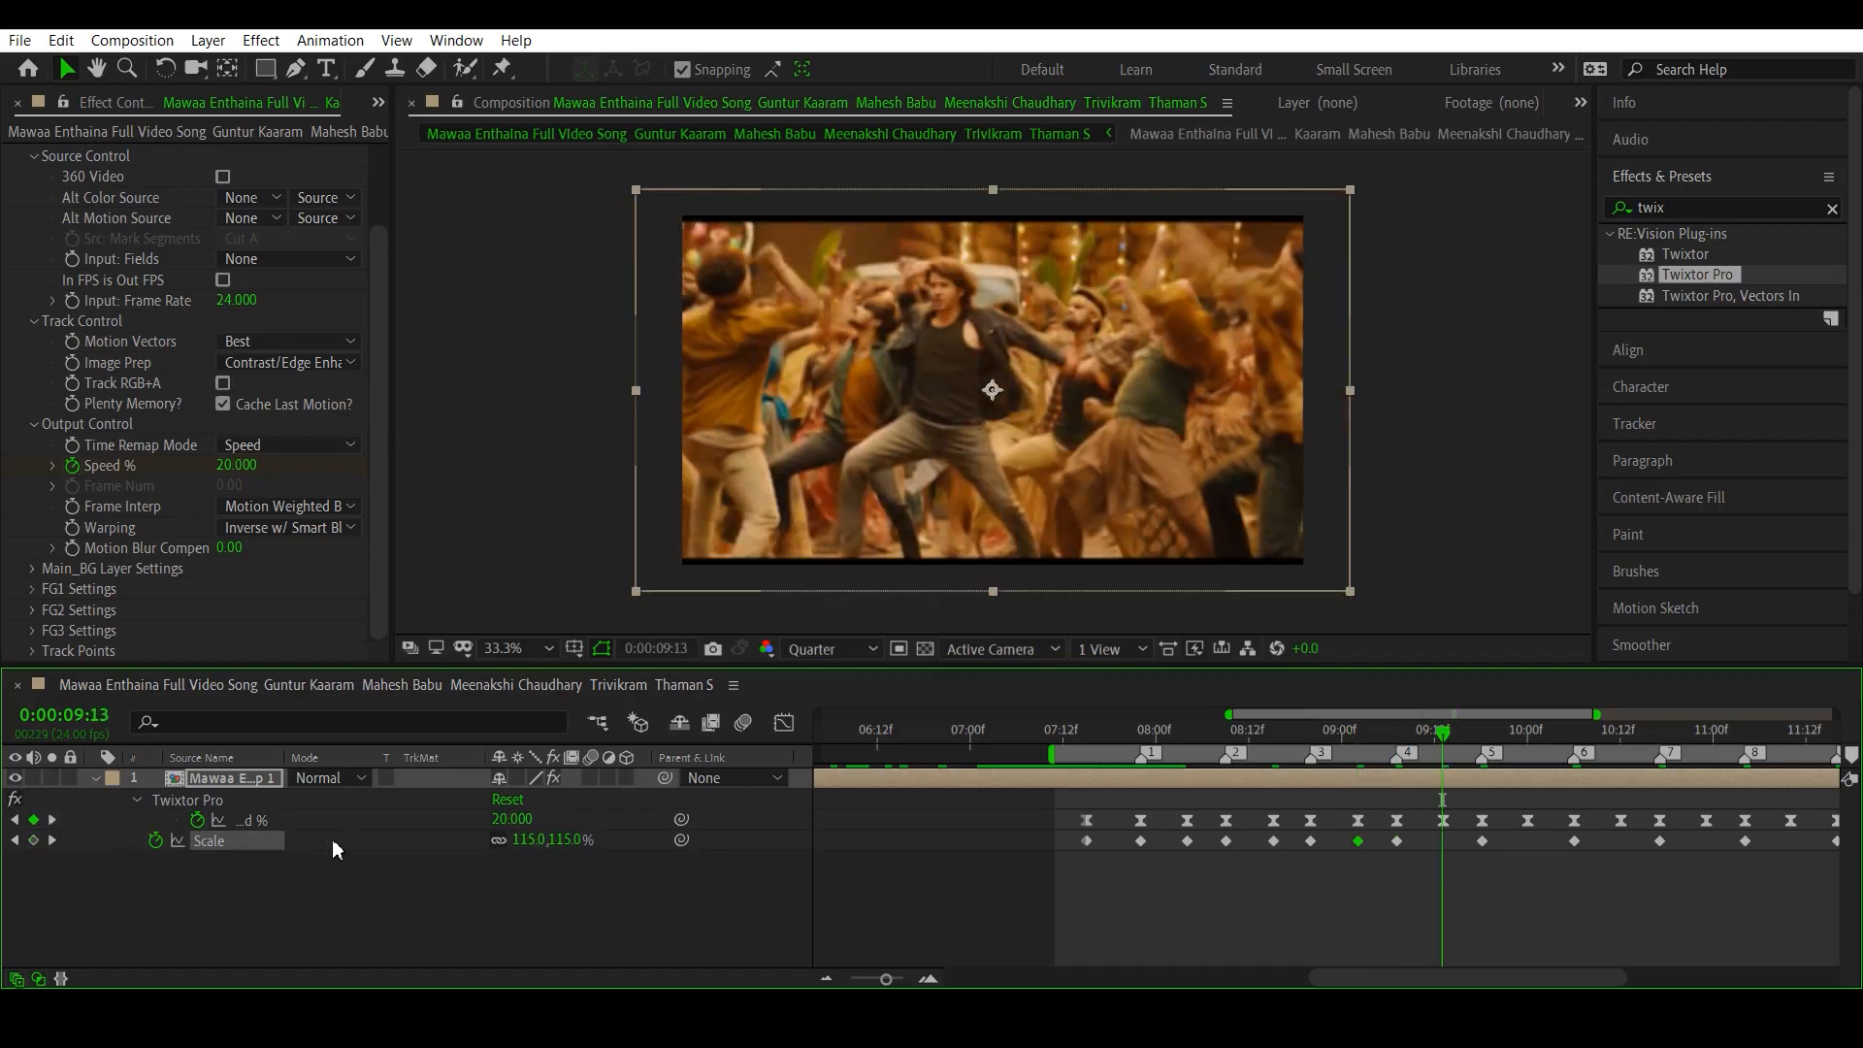
pyautogui.click(525, 839)
pyautogui.write('100')
pyautogui.press('Return')
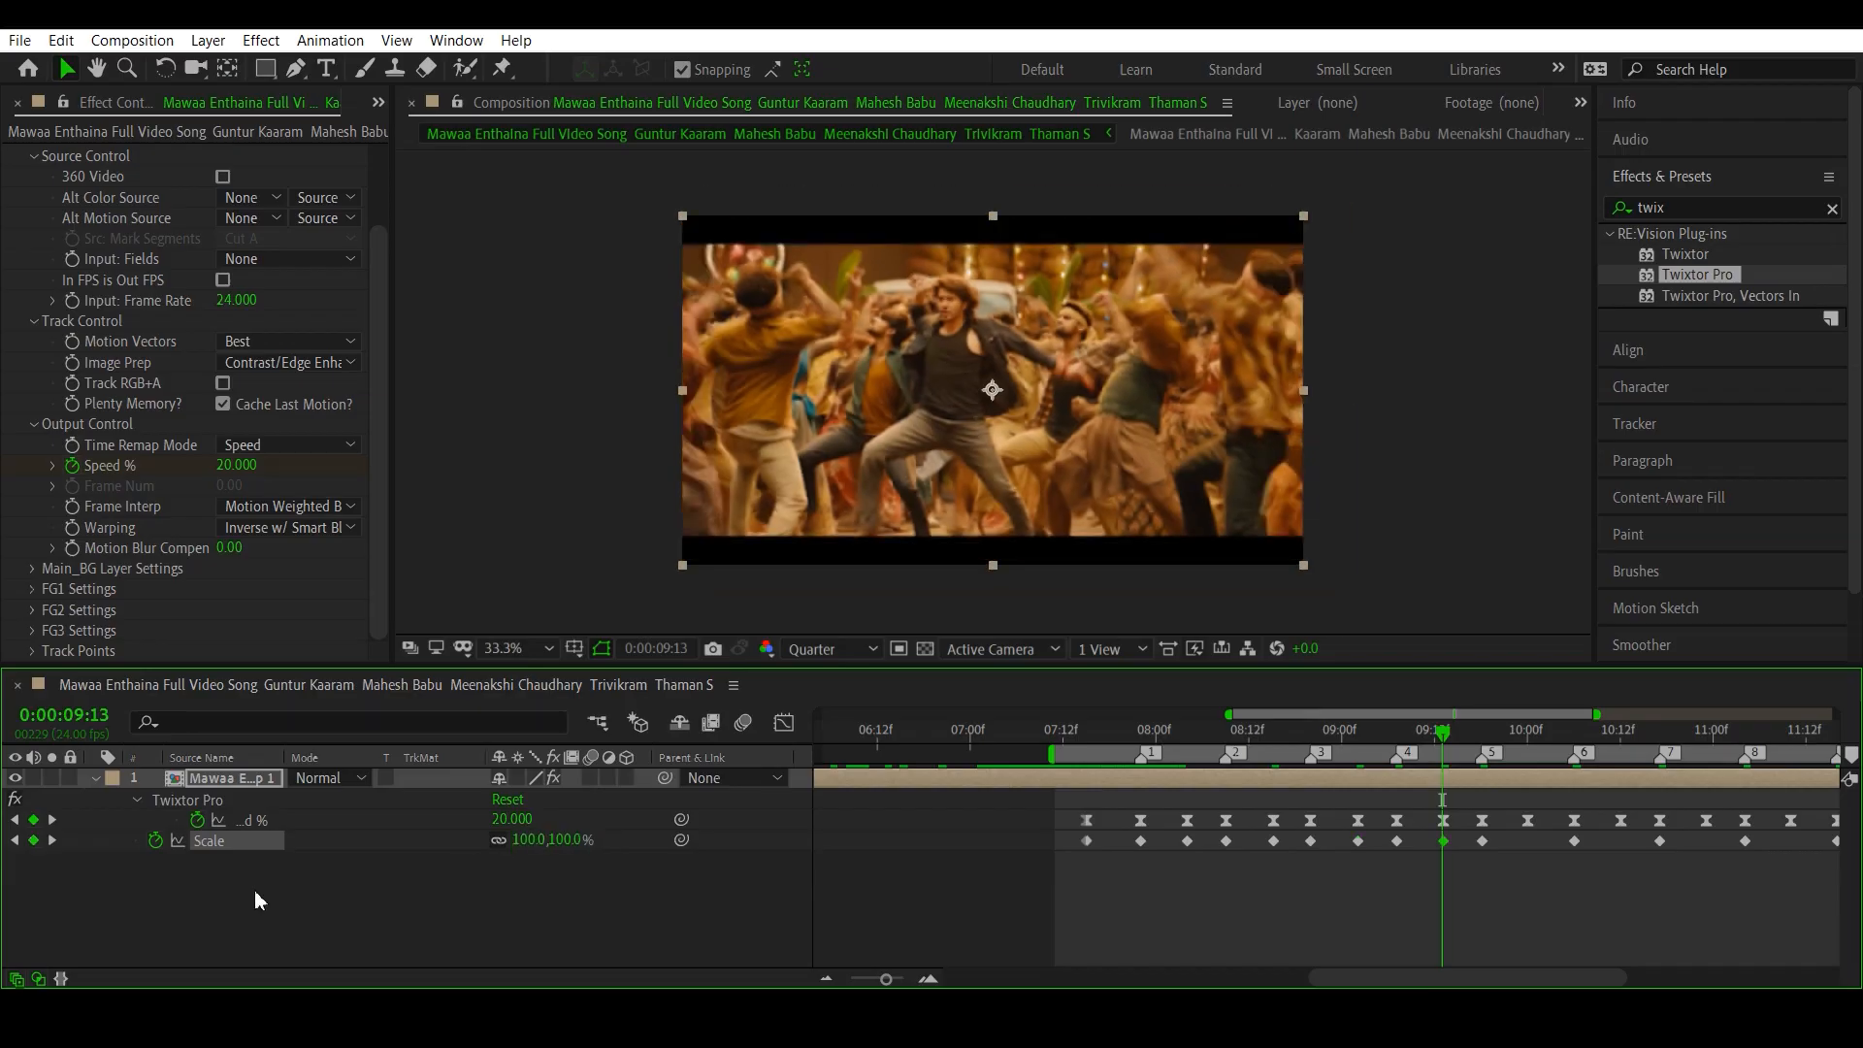
pyautogui.click(52, 820)
pyautogui.click(52, 820)
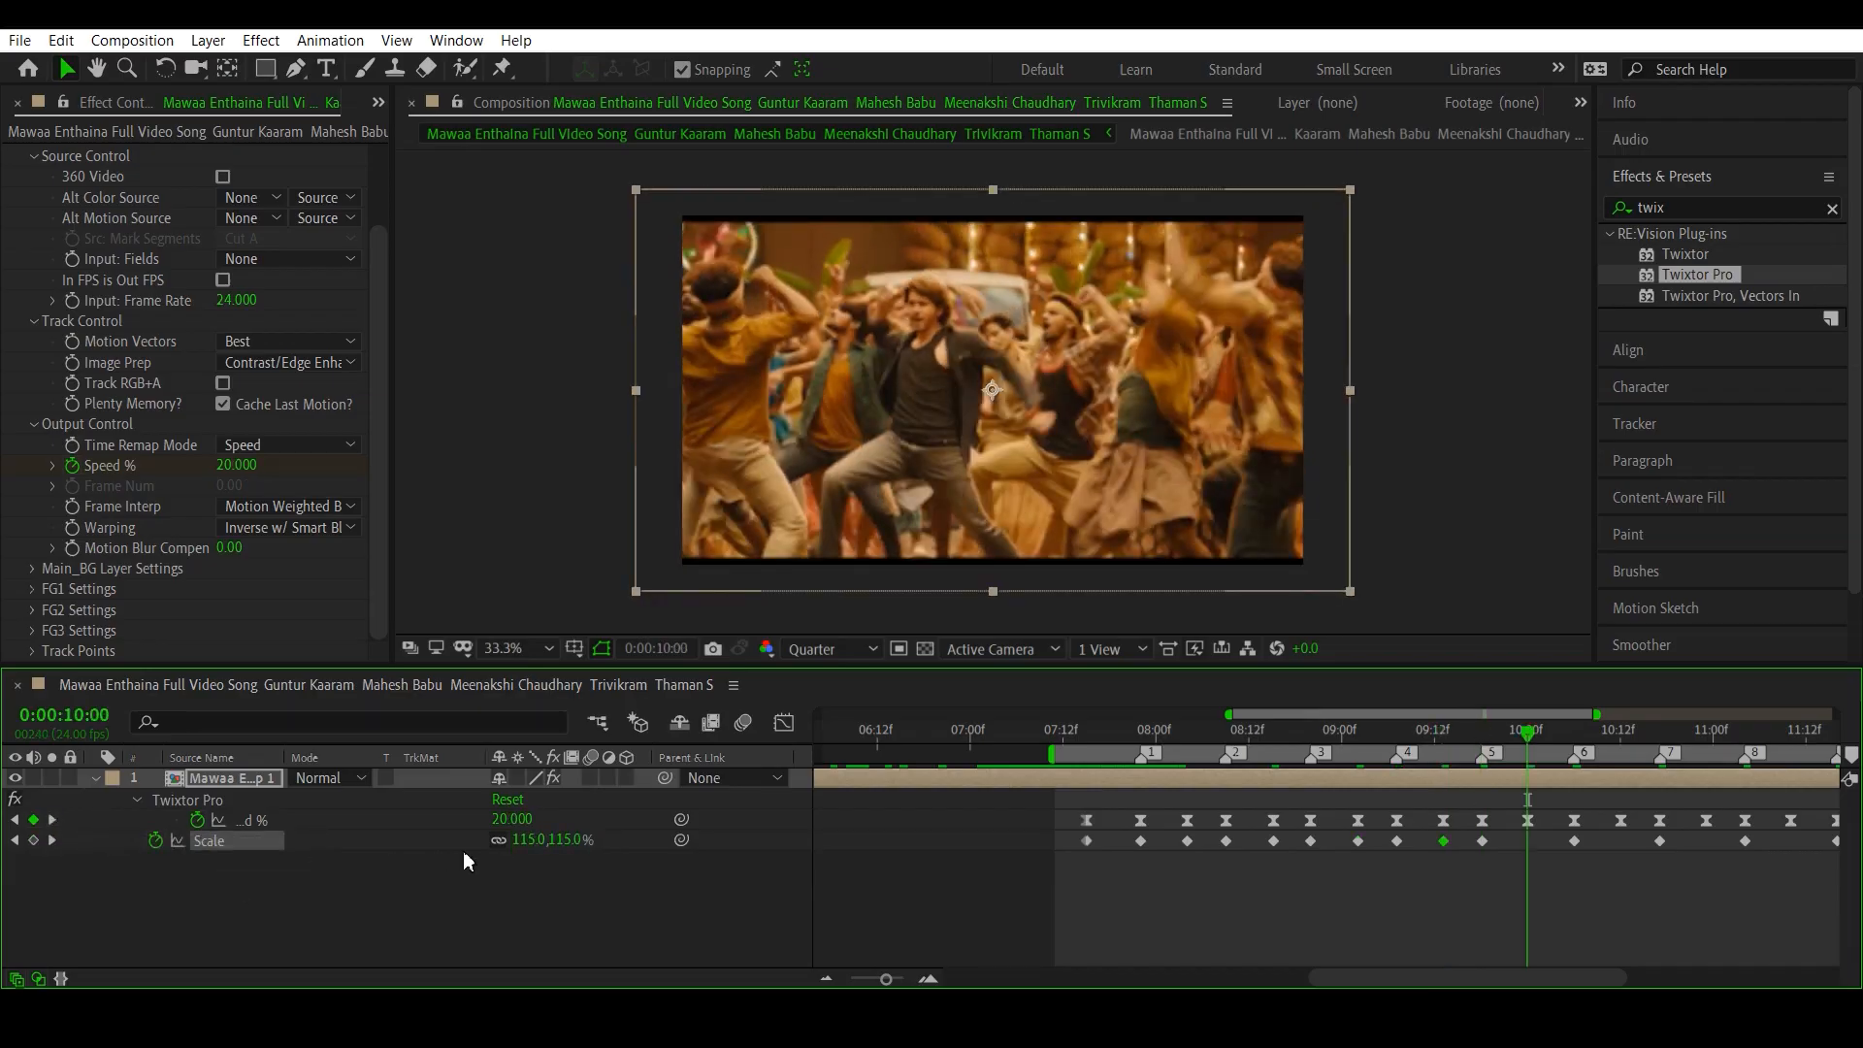
pyautogui.click(525, 839)
pyautogui.write('100')
pyautogui.press('Return')
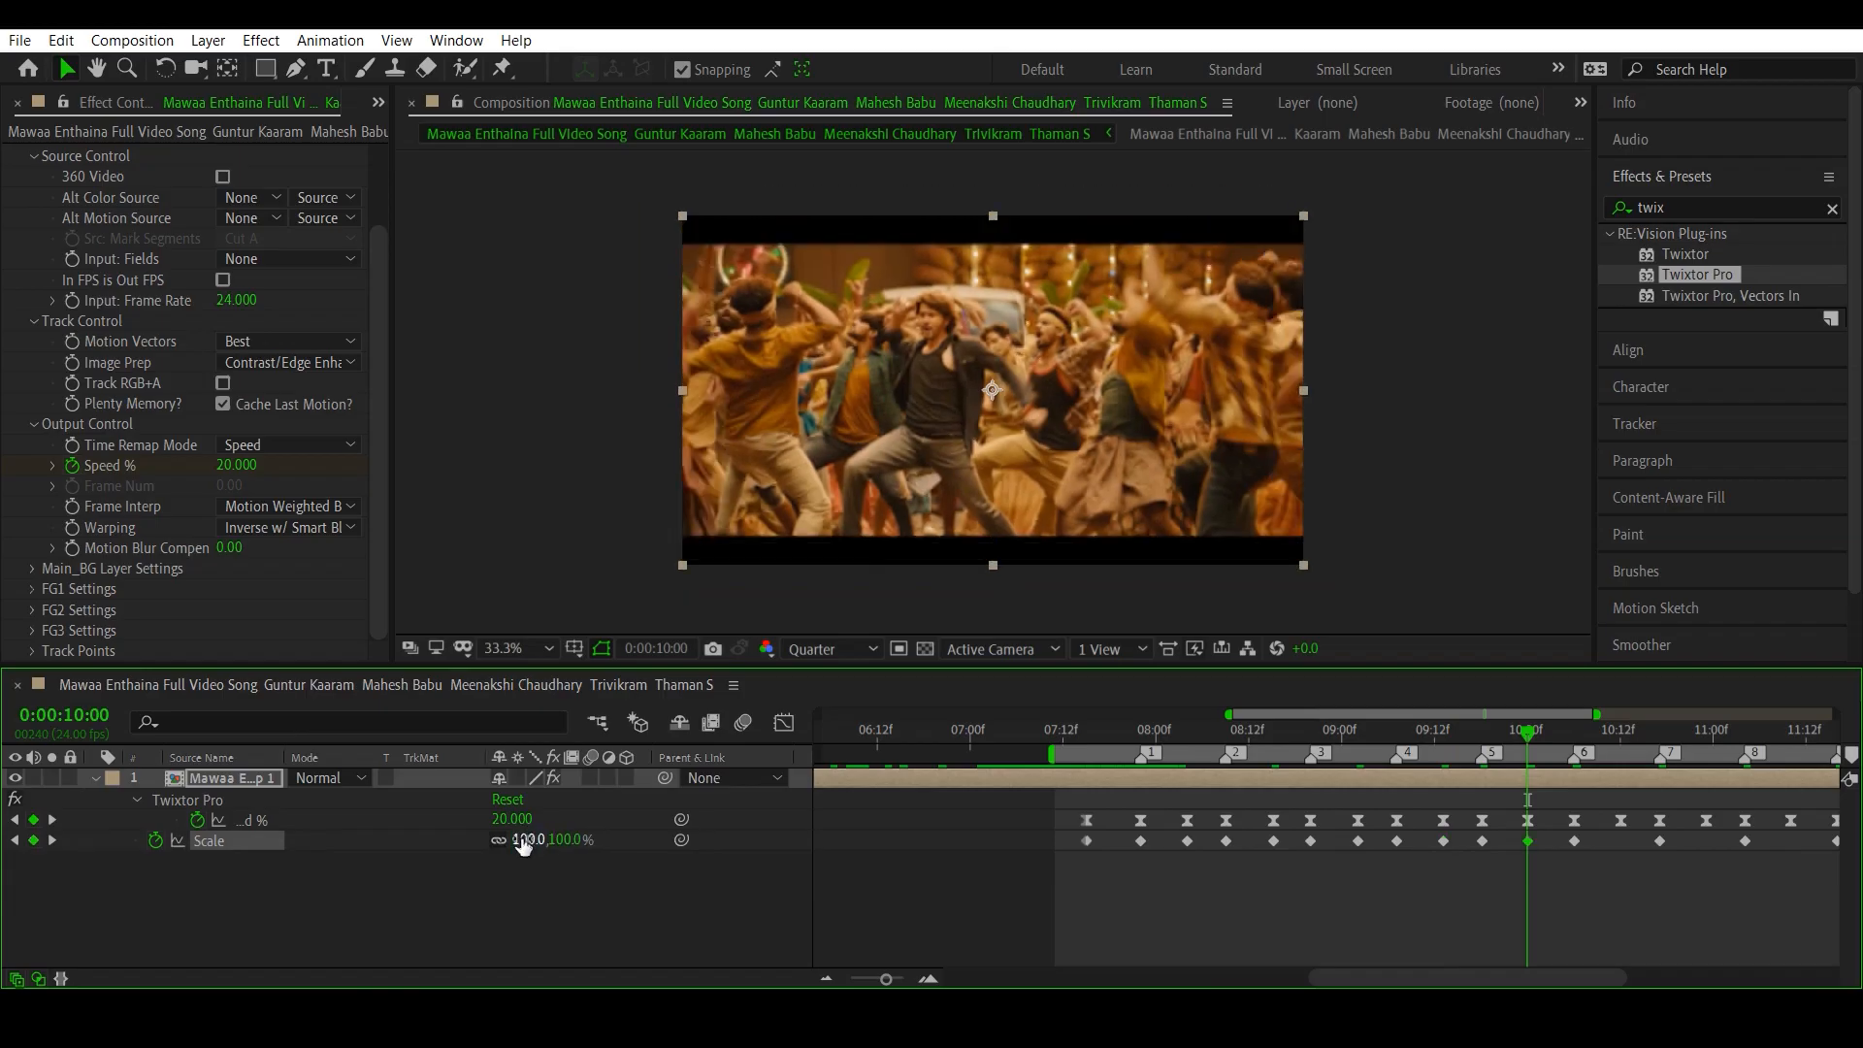
# - Set Scale to 100% on the low Speed % keyframes at 0:00:10:12 and between beat markers 7 and 8
pyautogui.click(54, 821)
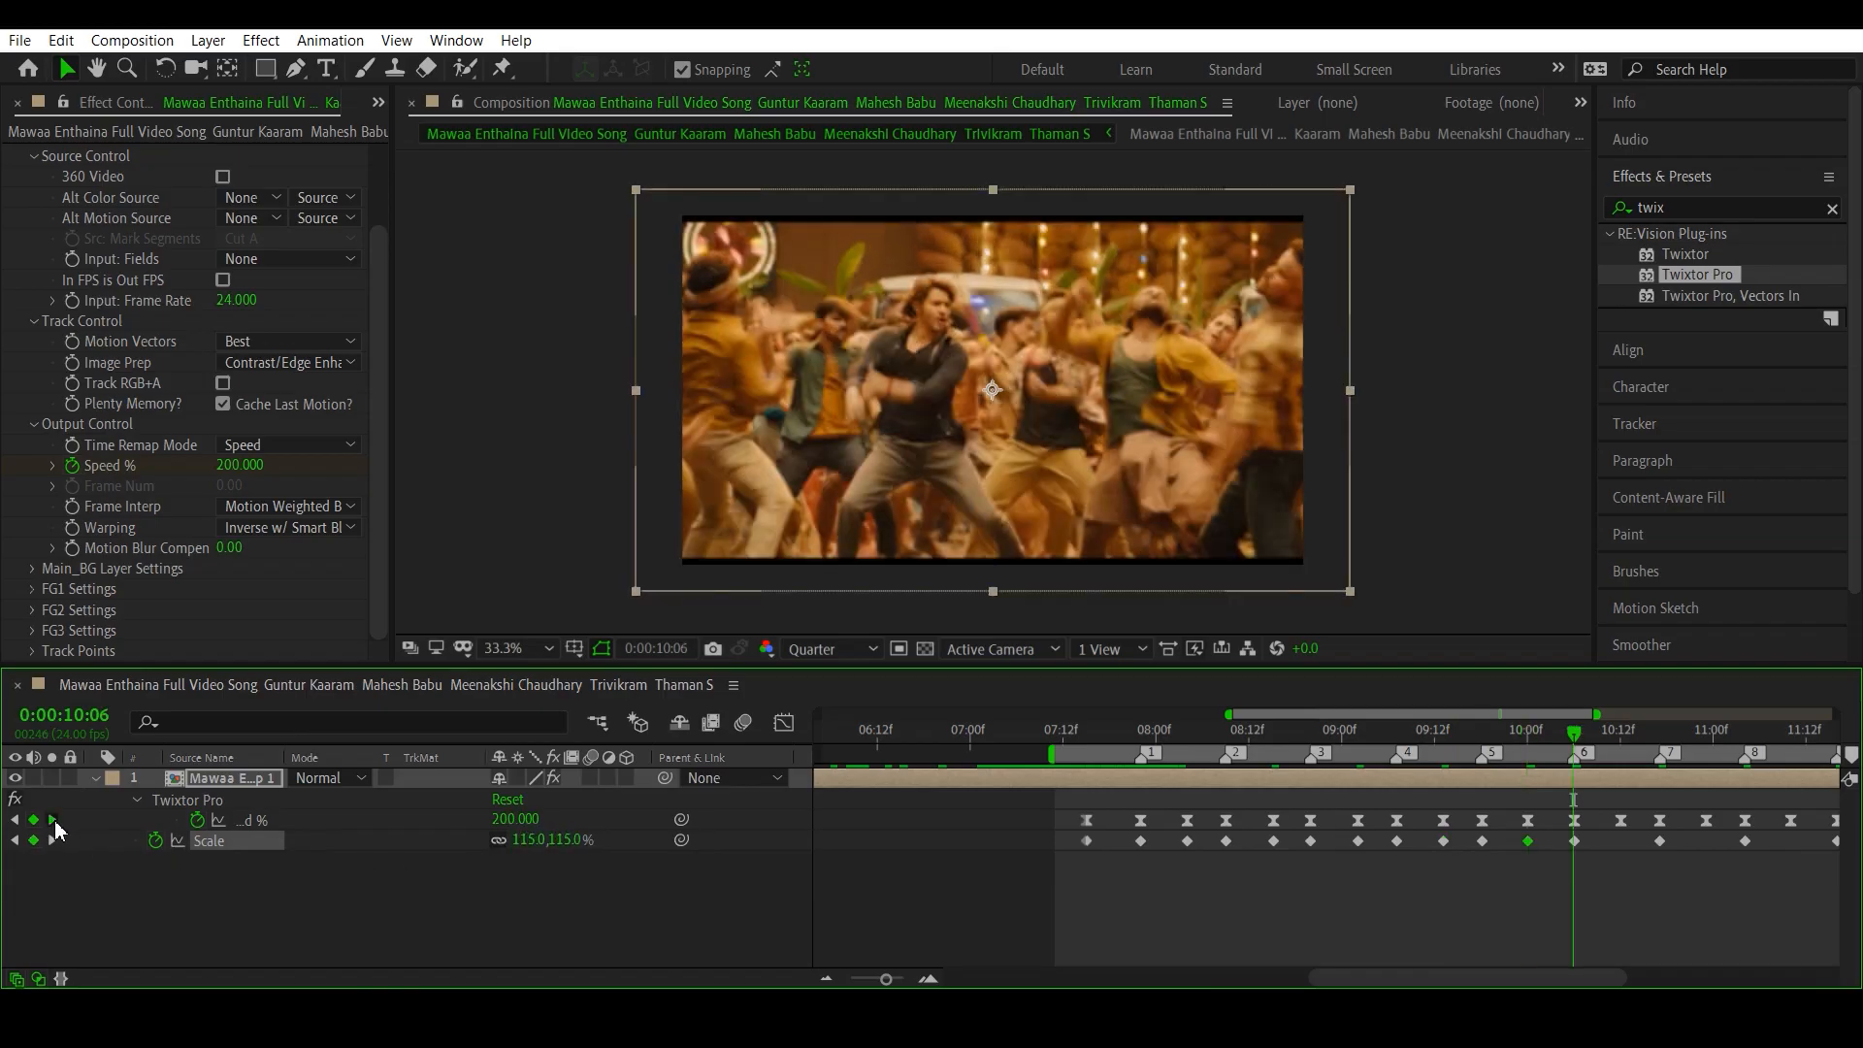
pyautogui.click(54, 820)
pyautogui.click(528, 840)
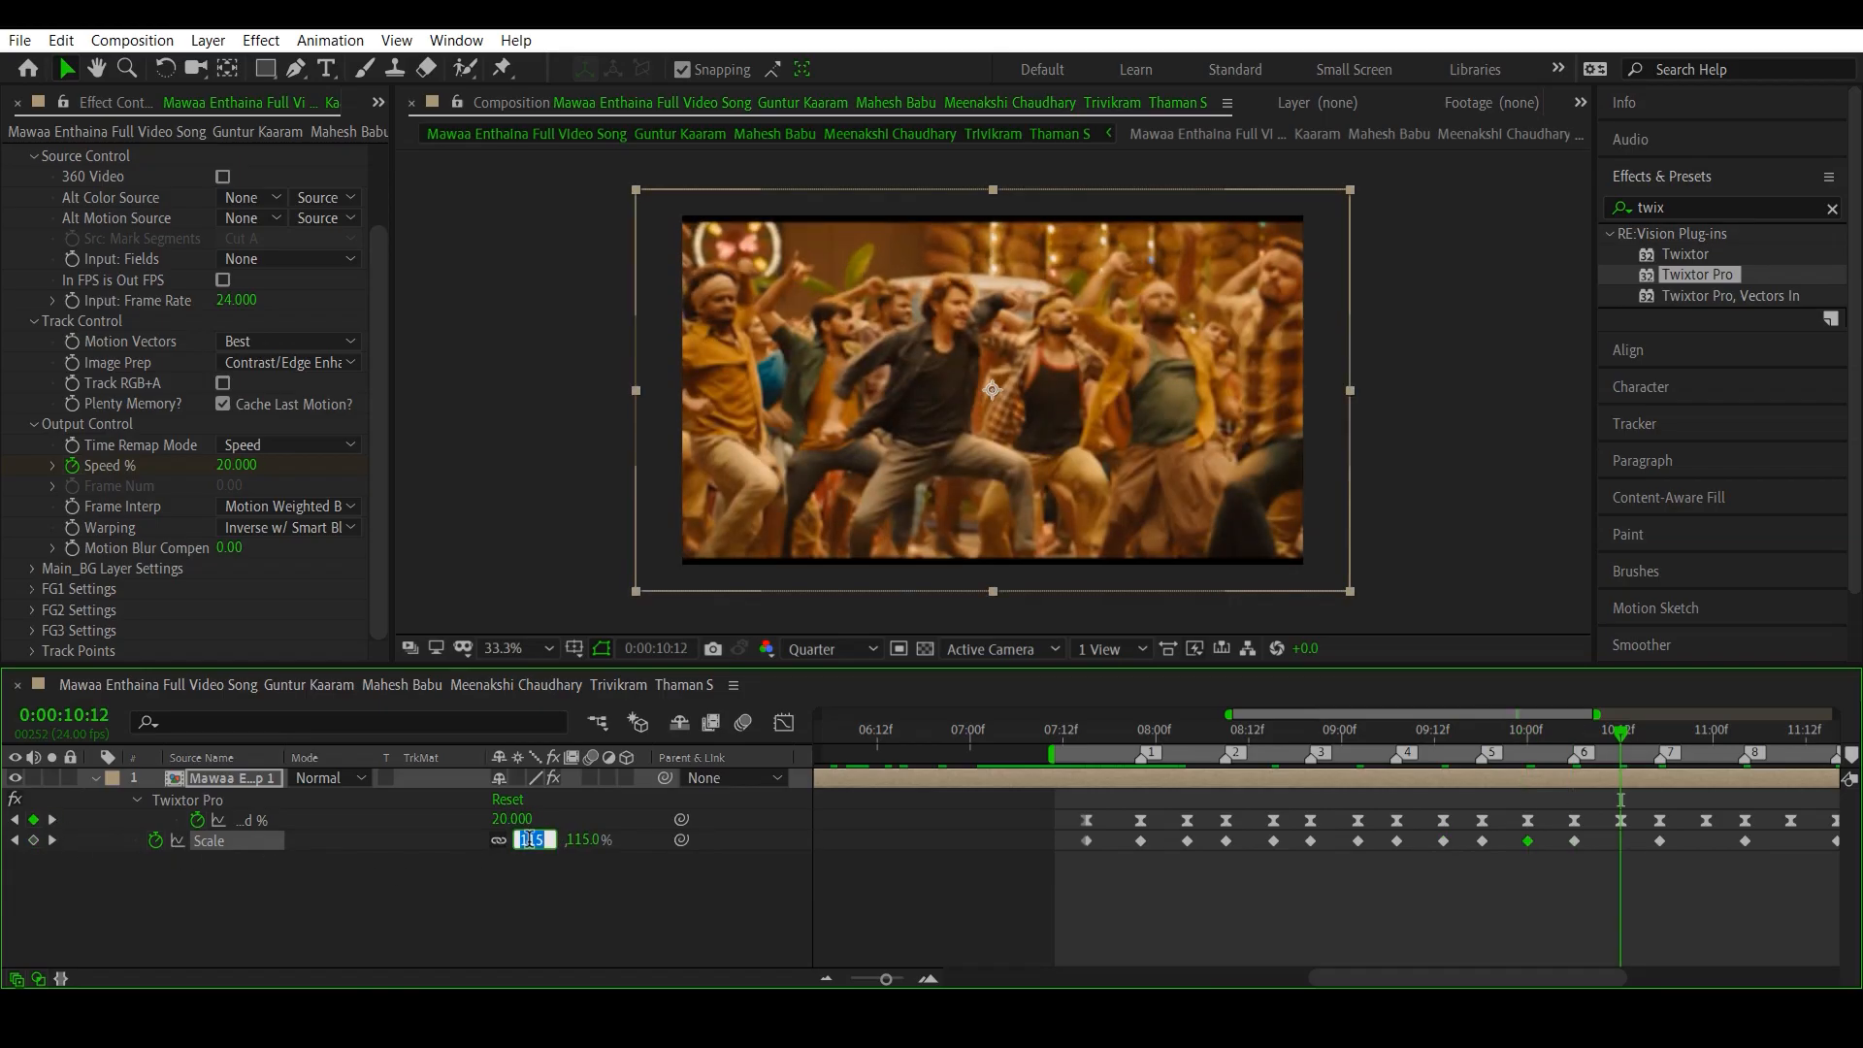
pyautogui.write('100')
pyautogui.press('Return')
pyautogui.click(54, 822)
pyautogui.click(53, 822)
pyautogui.click(529, 841)
pyautogui.write('100')
pyautogui.press('Return')
# - Set Scale to 100% on the low Speed % keyframes between beat markers 8 and 9 and at 0:00:11:22
pyautogui.click(51, 822)
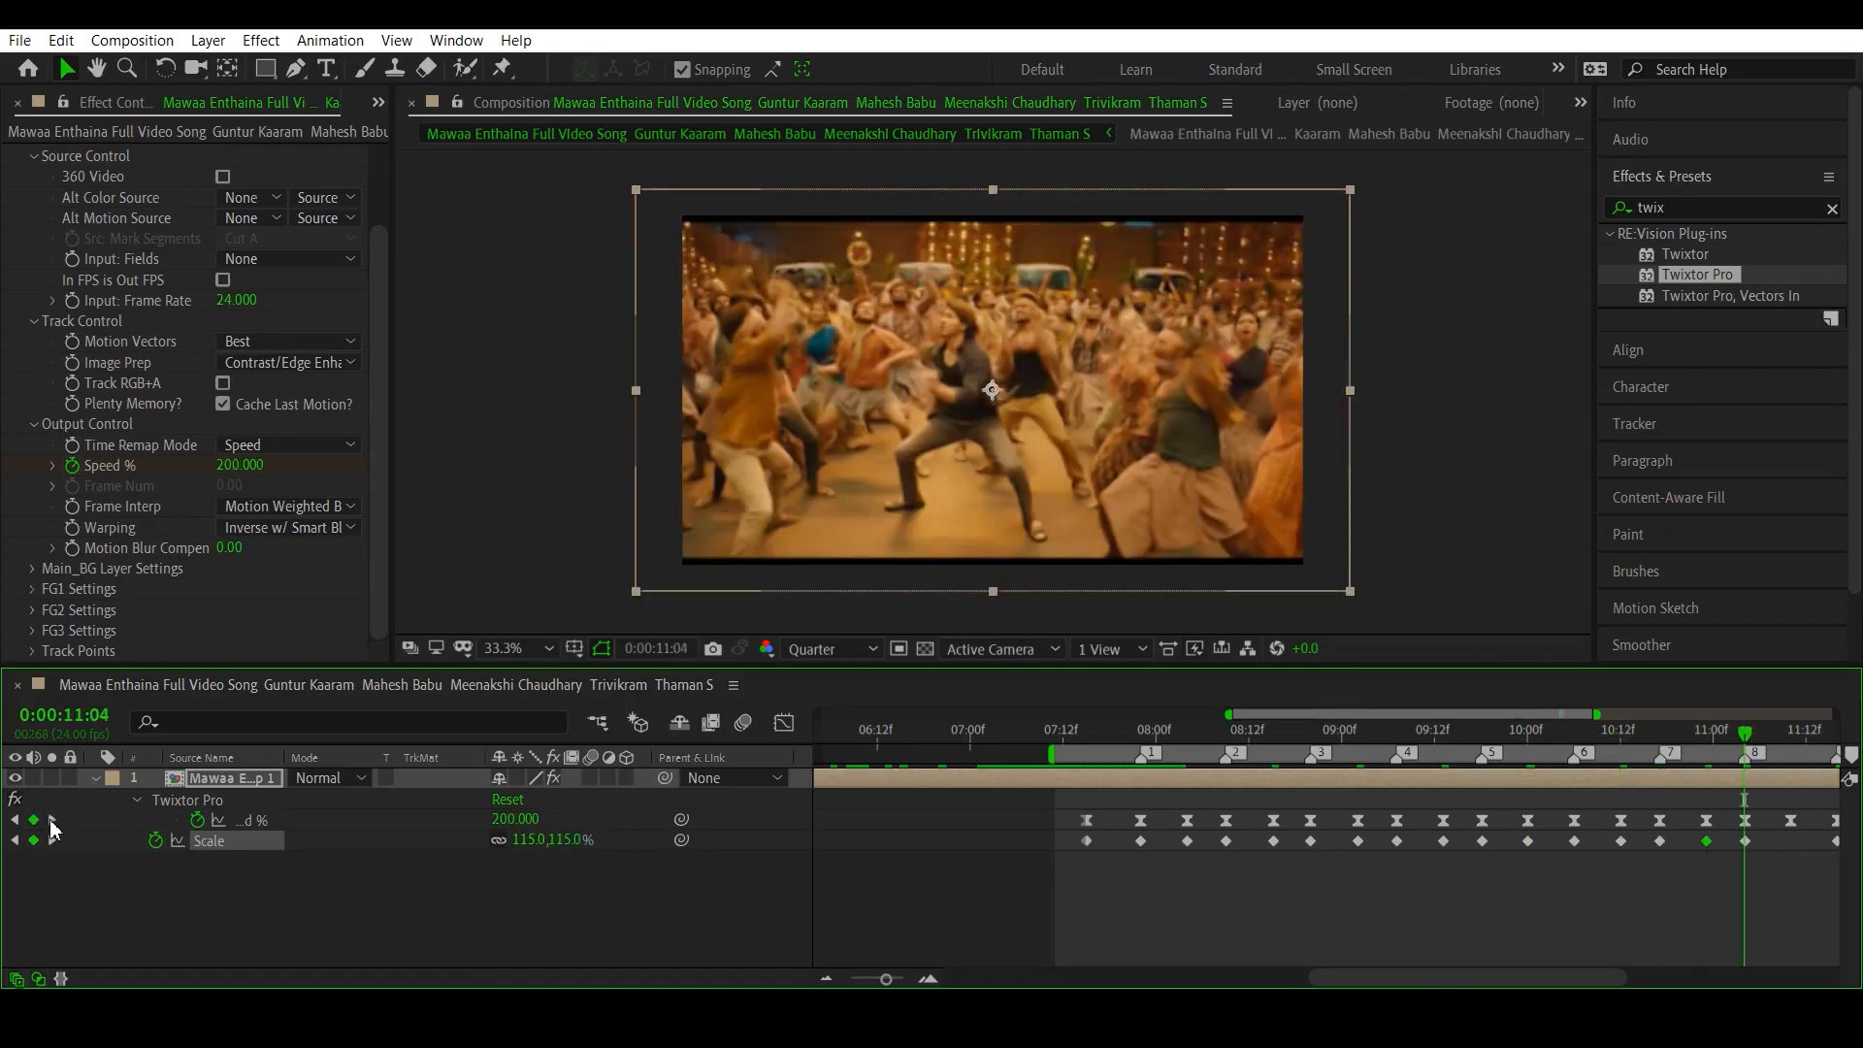
pyautogui.click(52, 822)
pyautogui.click(529, 841)
pyautogui.write('100')
pyautogui.press('Return')
pyautogui.click(53, 821)
pyautogui.click(53, 822)
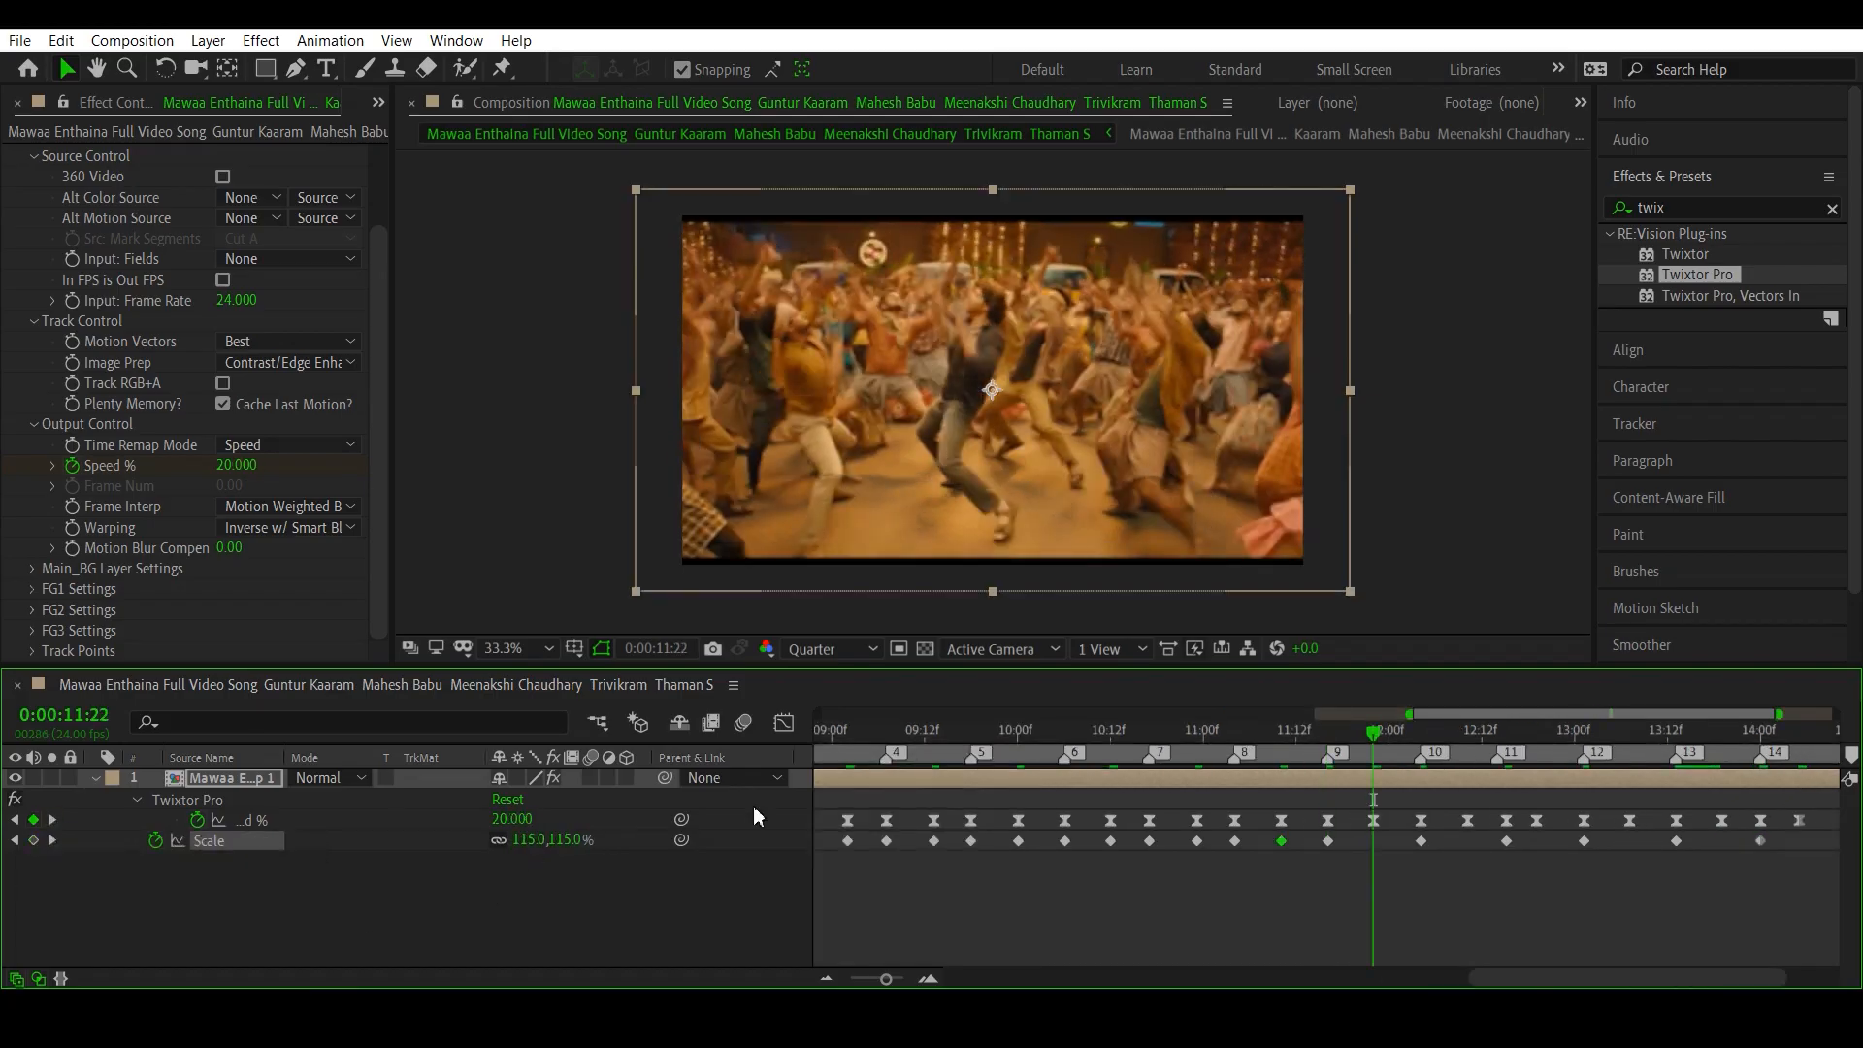
pyautogui.click(529, 841)
pyautogui.write('100')
pyautogui.press('Return')
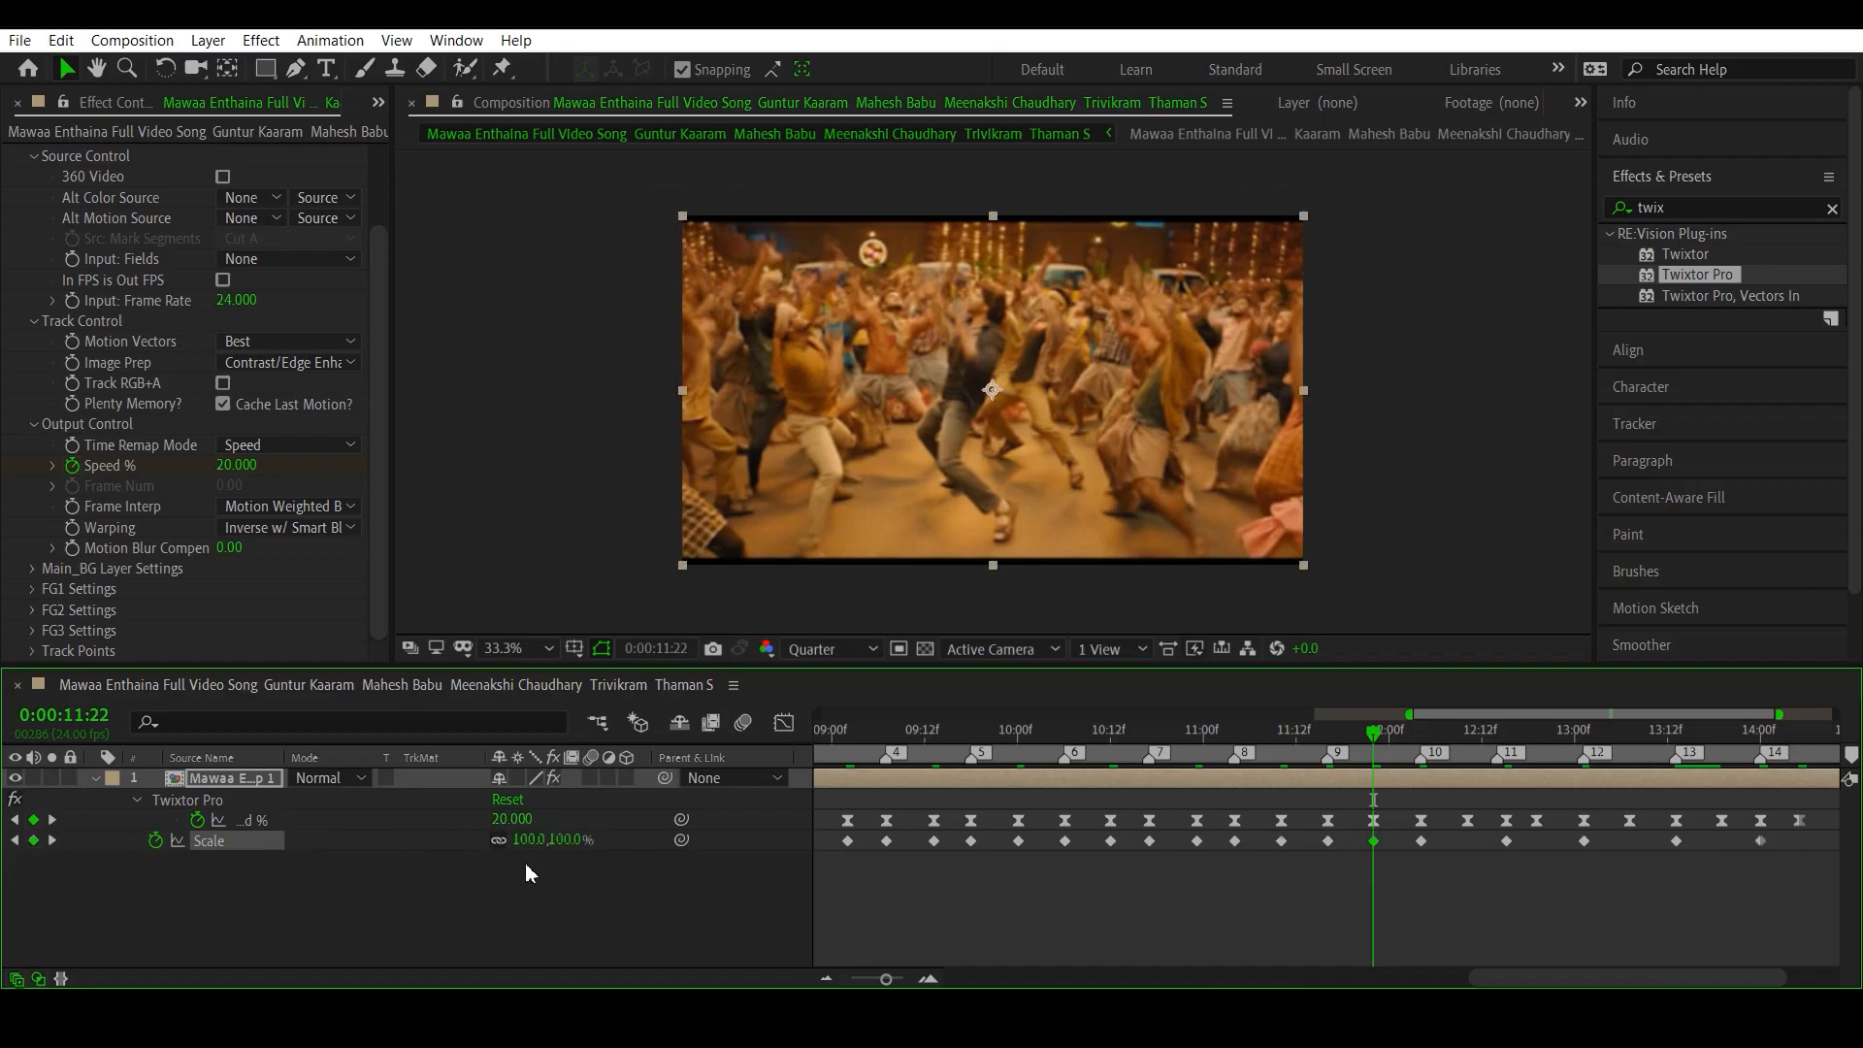
# - Set Scale to 100% on the low Speed % keyframe between beat markers 10 and 11, at 0:00:12:10
pyautogui.click(52, 821)
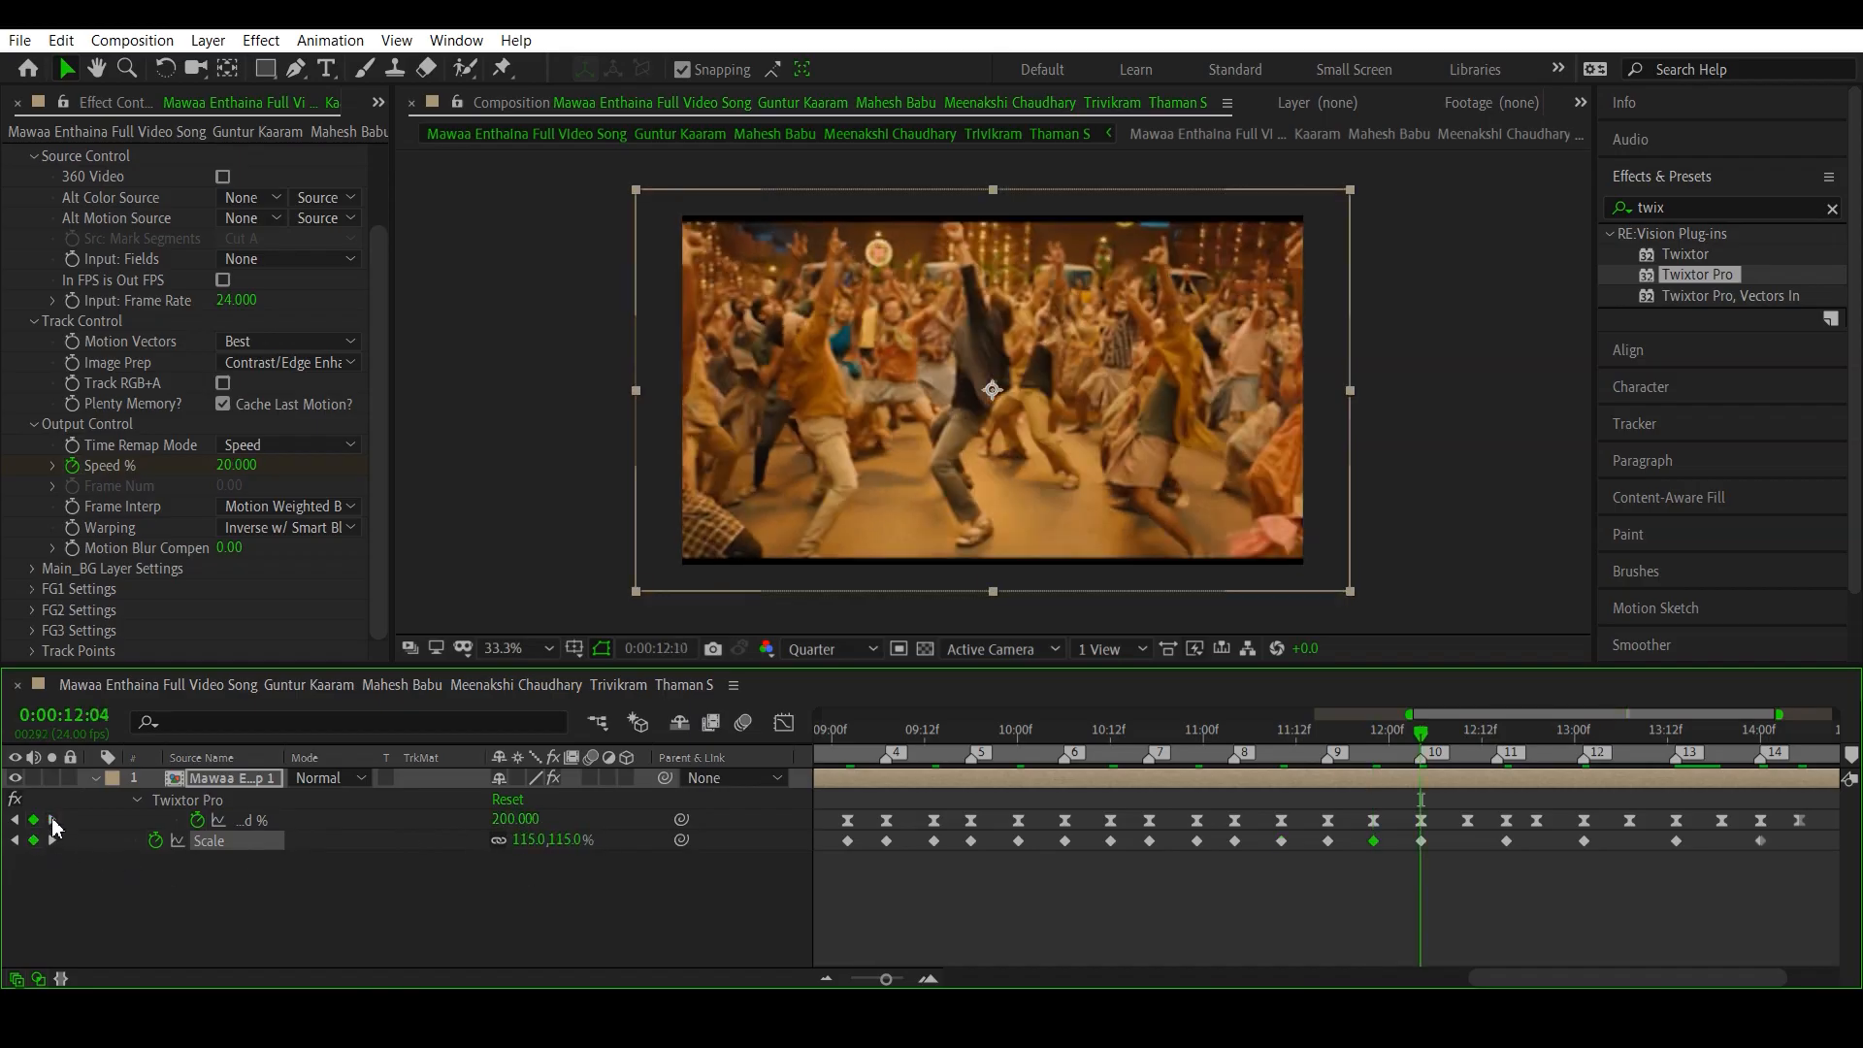
pyautogui.click(52, 821)
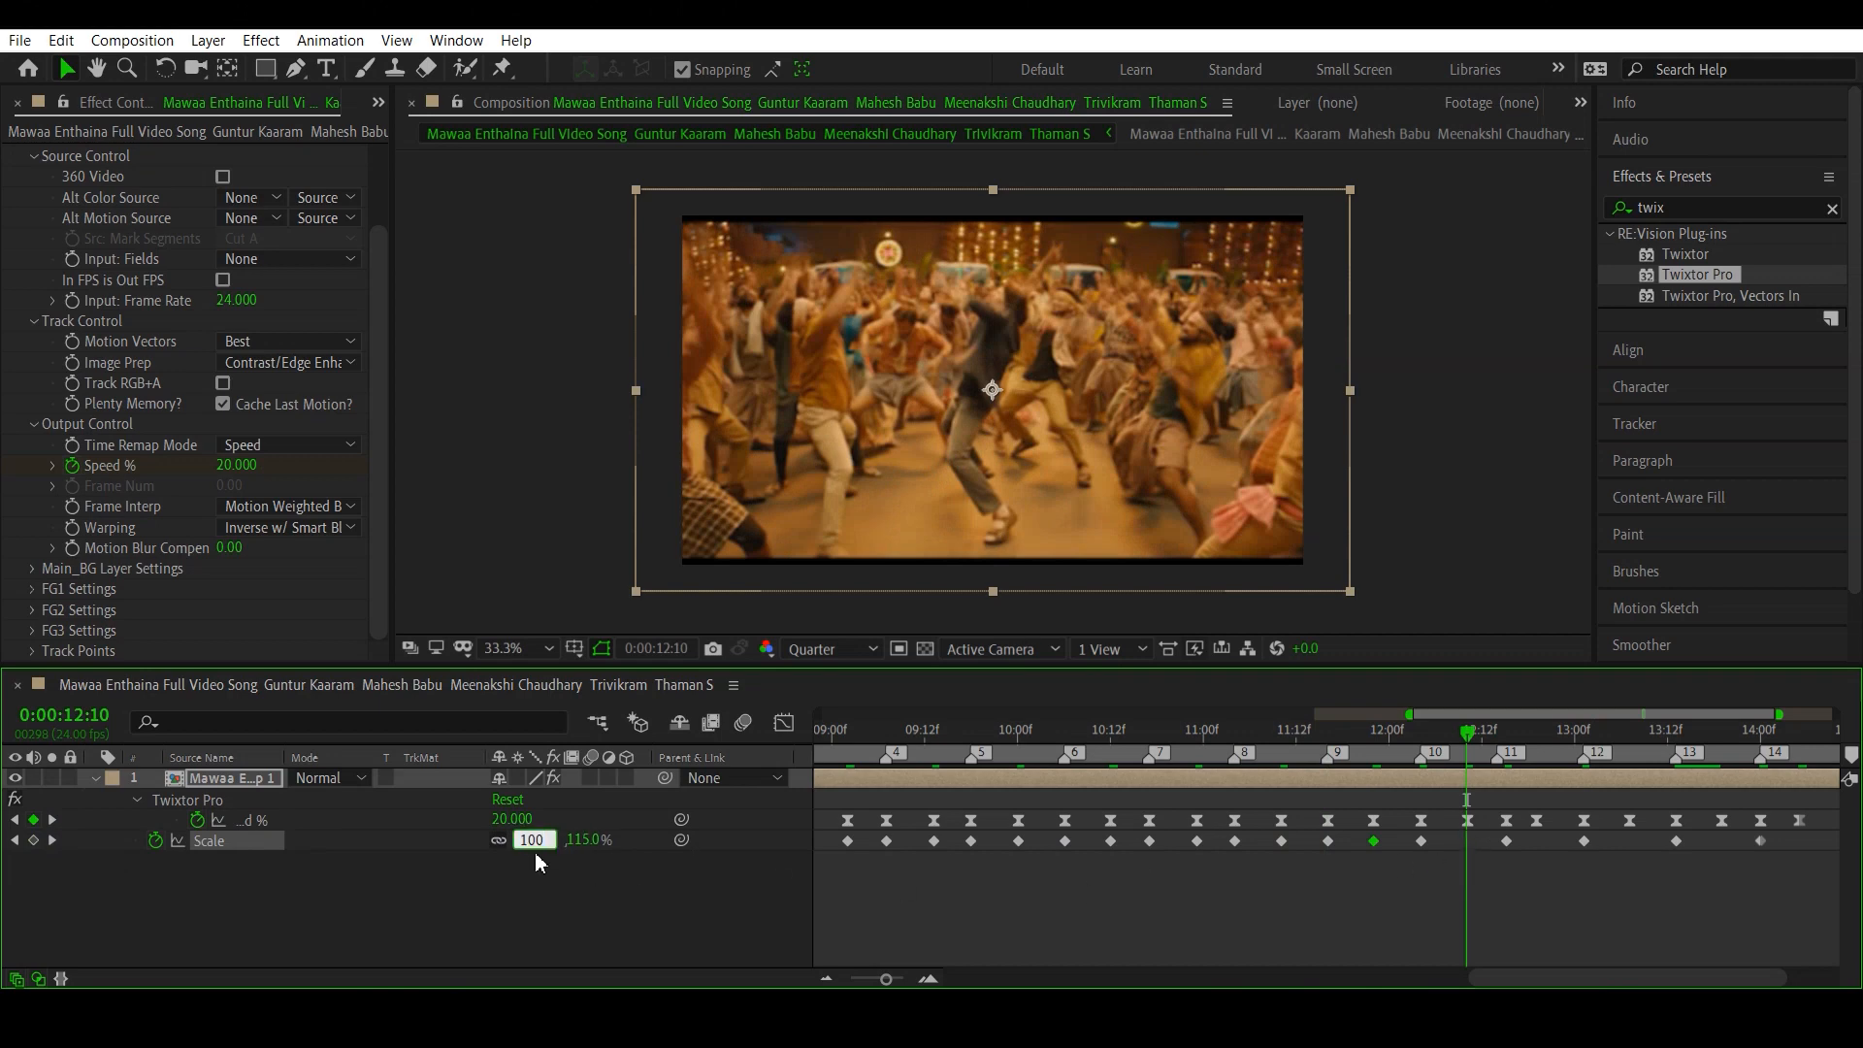
pyautogui.press('Return')
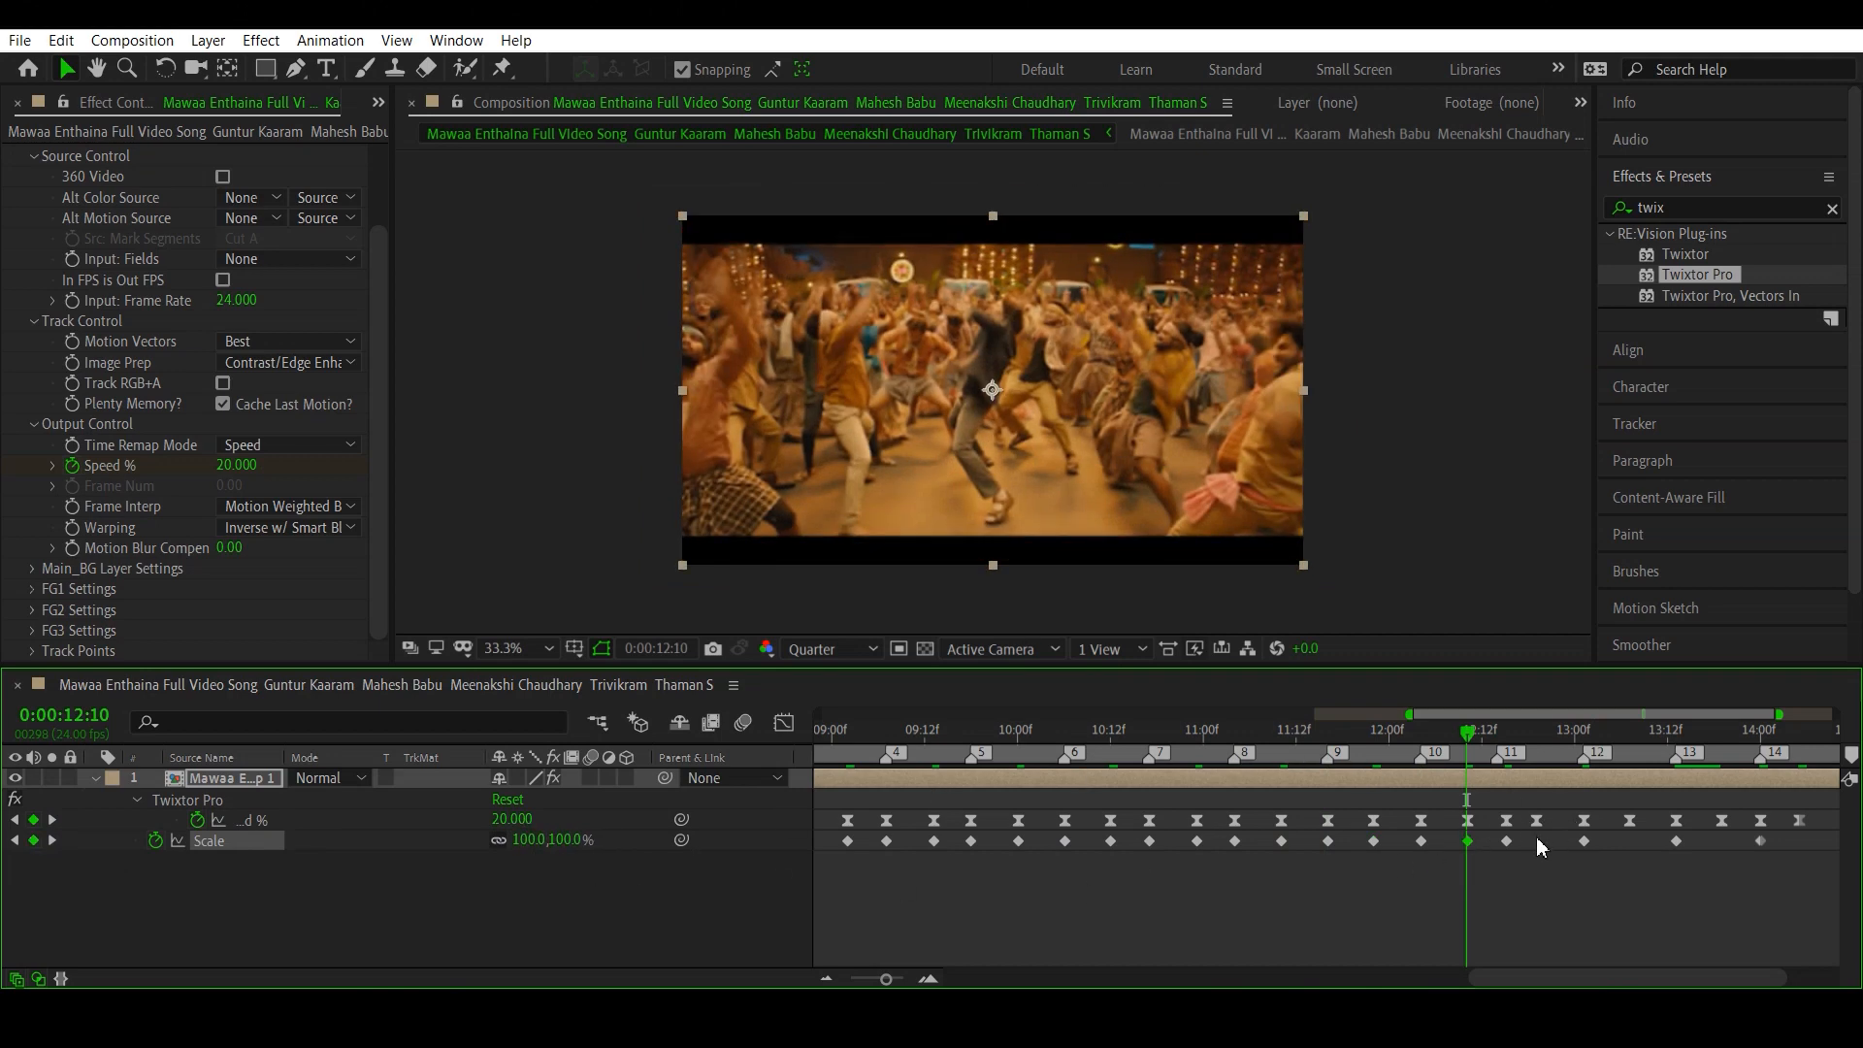
# - Set Scale to 100% on the low Speed % keyframe between beat markers 11 and 12, at 0:00:12:19
pyautogui.moveTo(1471, 738); pyautogui.dragTo(1538, 751)
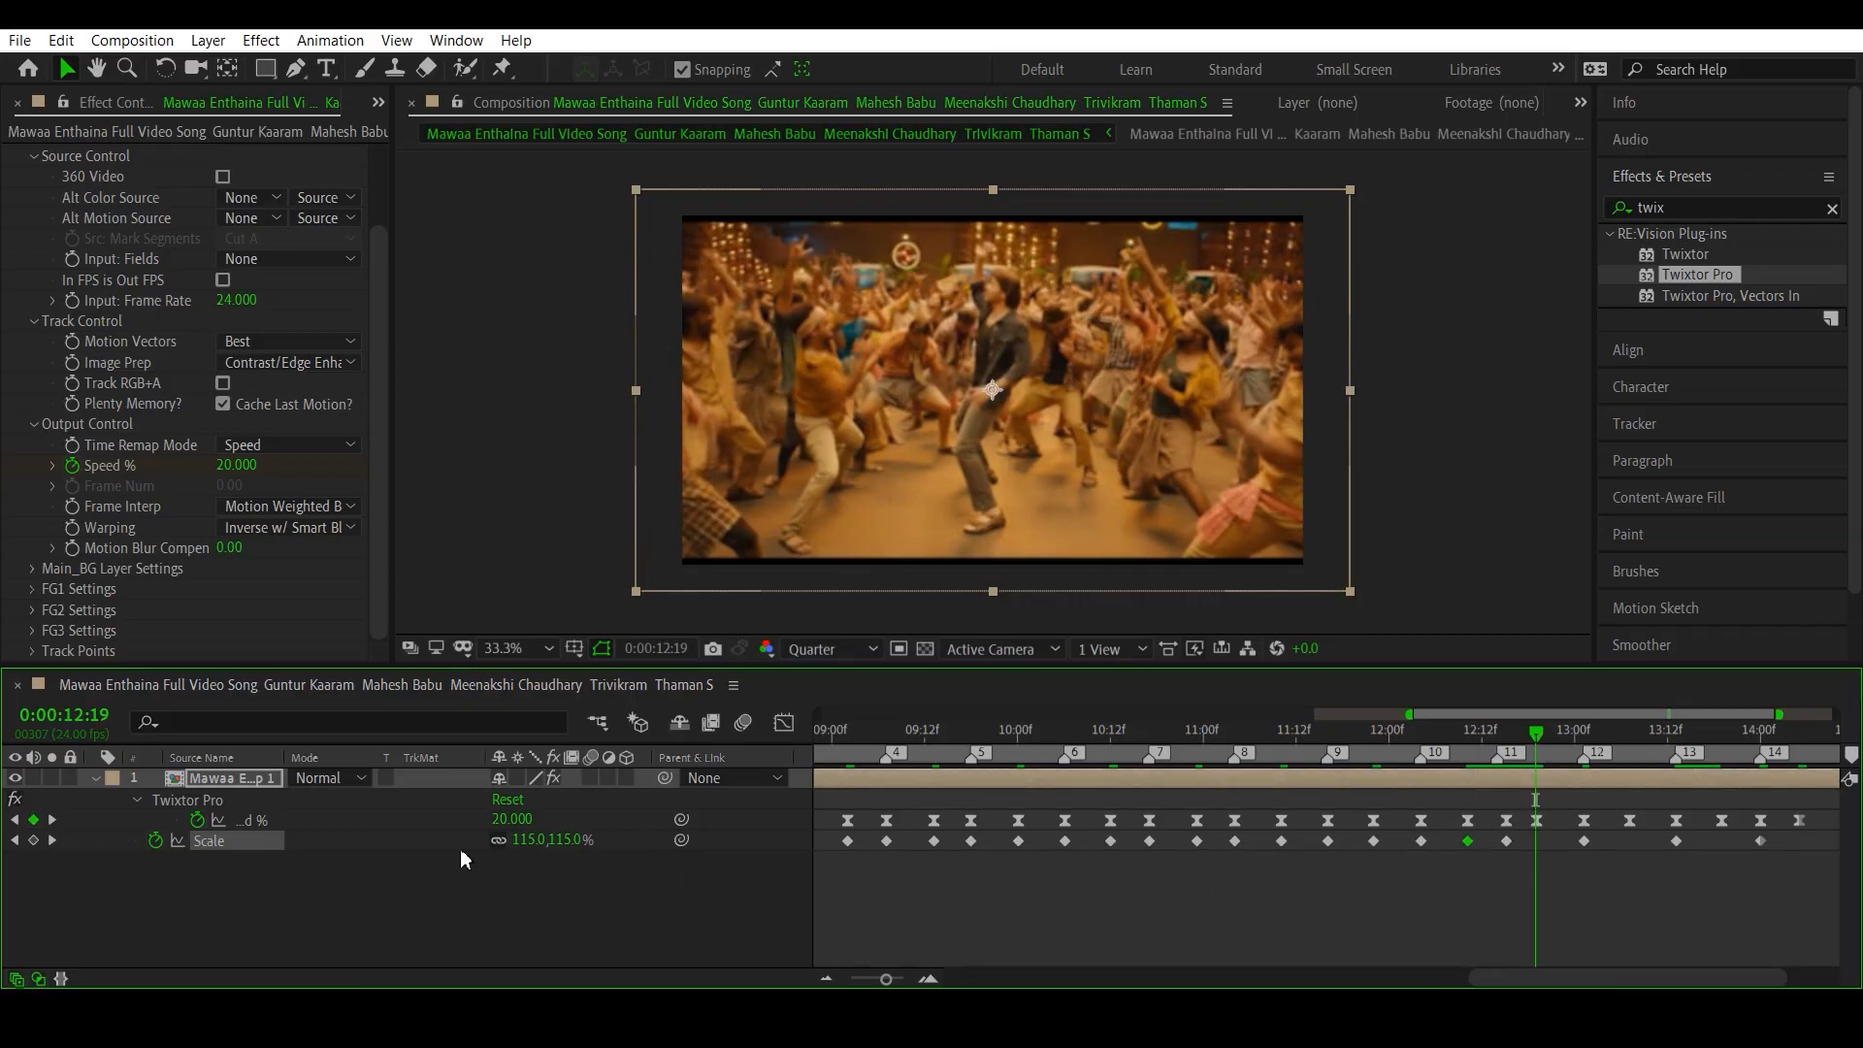
pyautogui.click(534, 840)
pyautogui.write('00')
pyautogui.doubleClick(540, 837)
pyautogui.write('1')
pyautogui.press('Return')
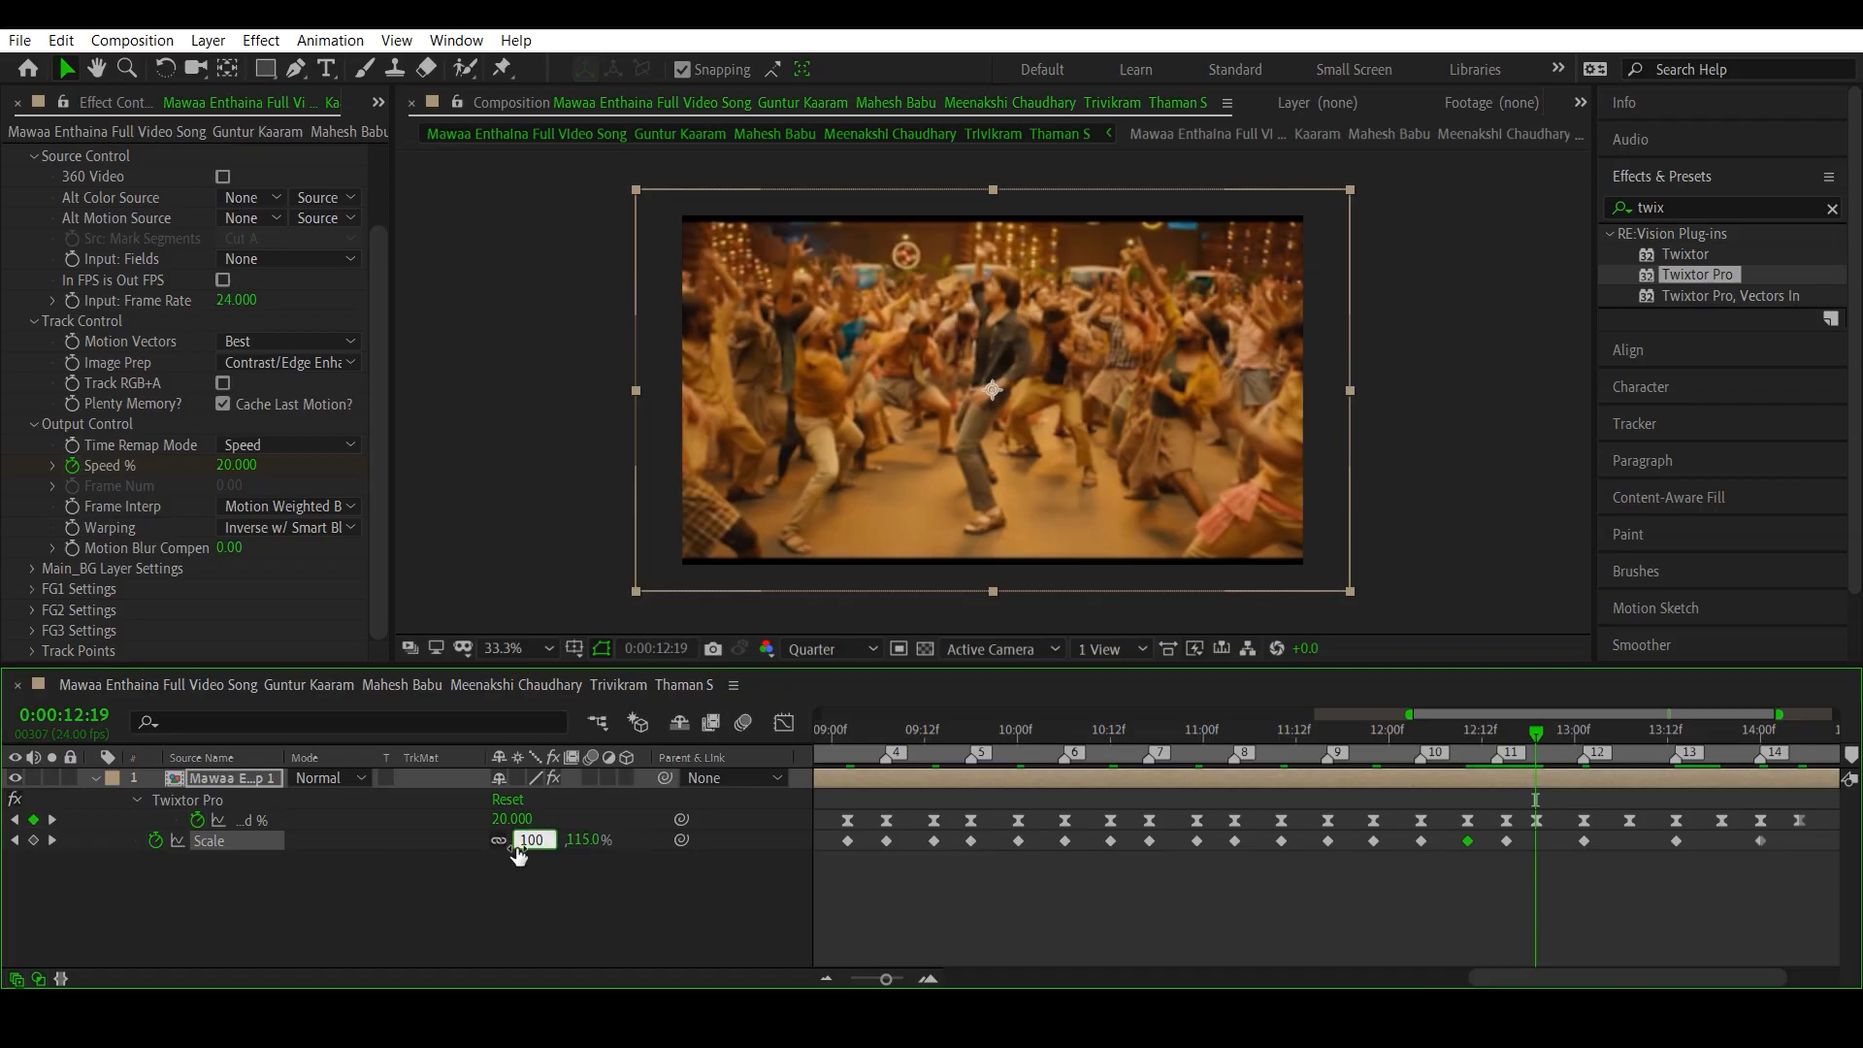
# - Set Scale to 100% on the low Speed % keyframe between beat markers 12 and 13, at 0:00:13:07
pyautogui.click(53, 821)
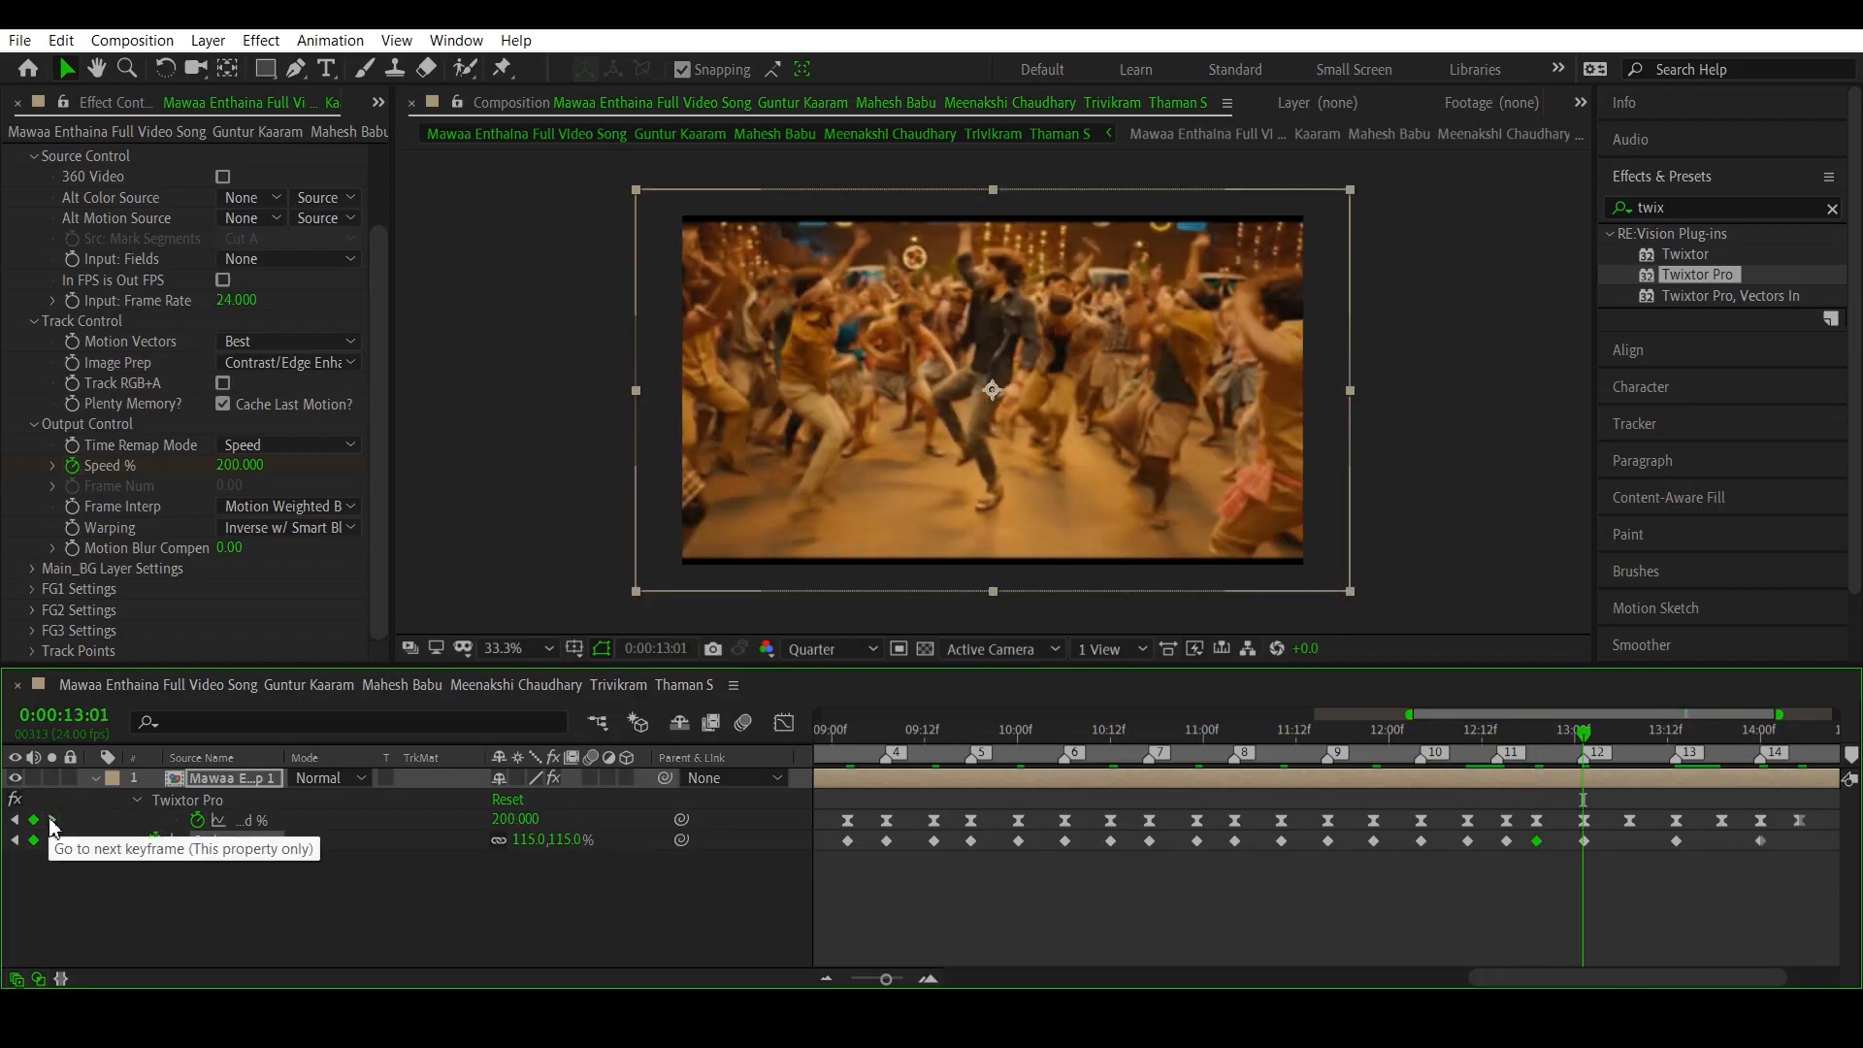
pyautogui.click(52, 821)
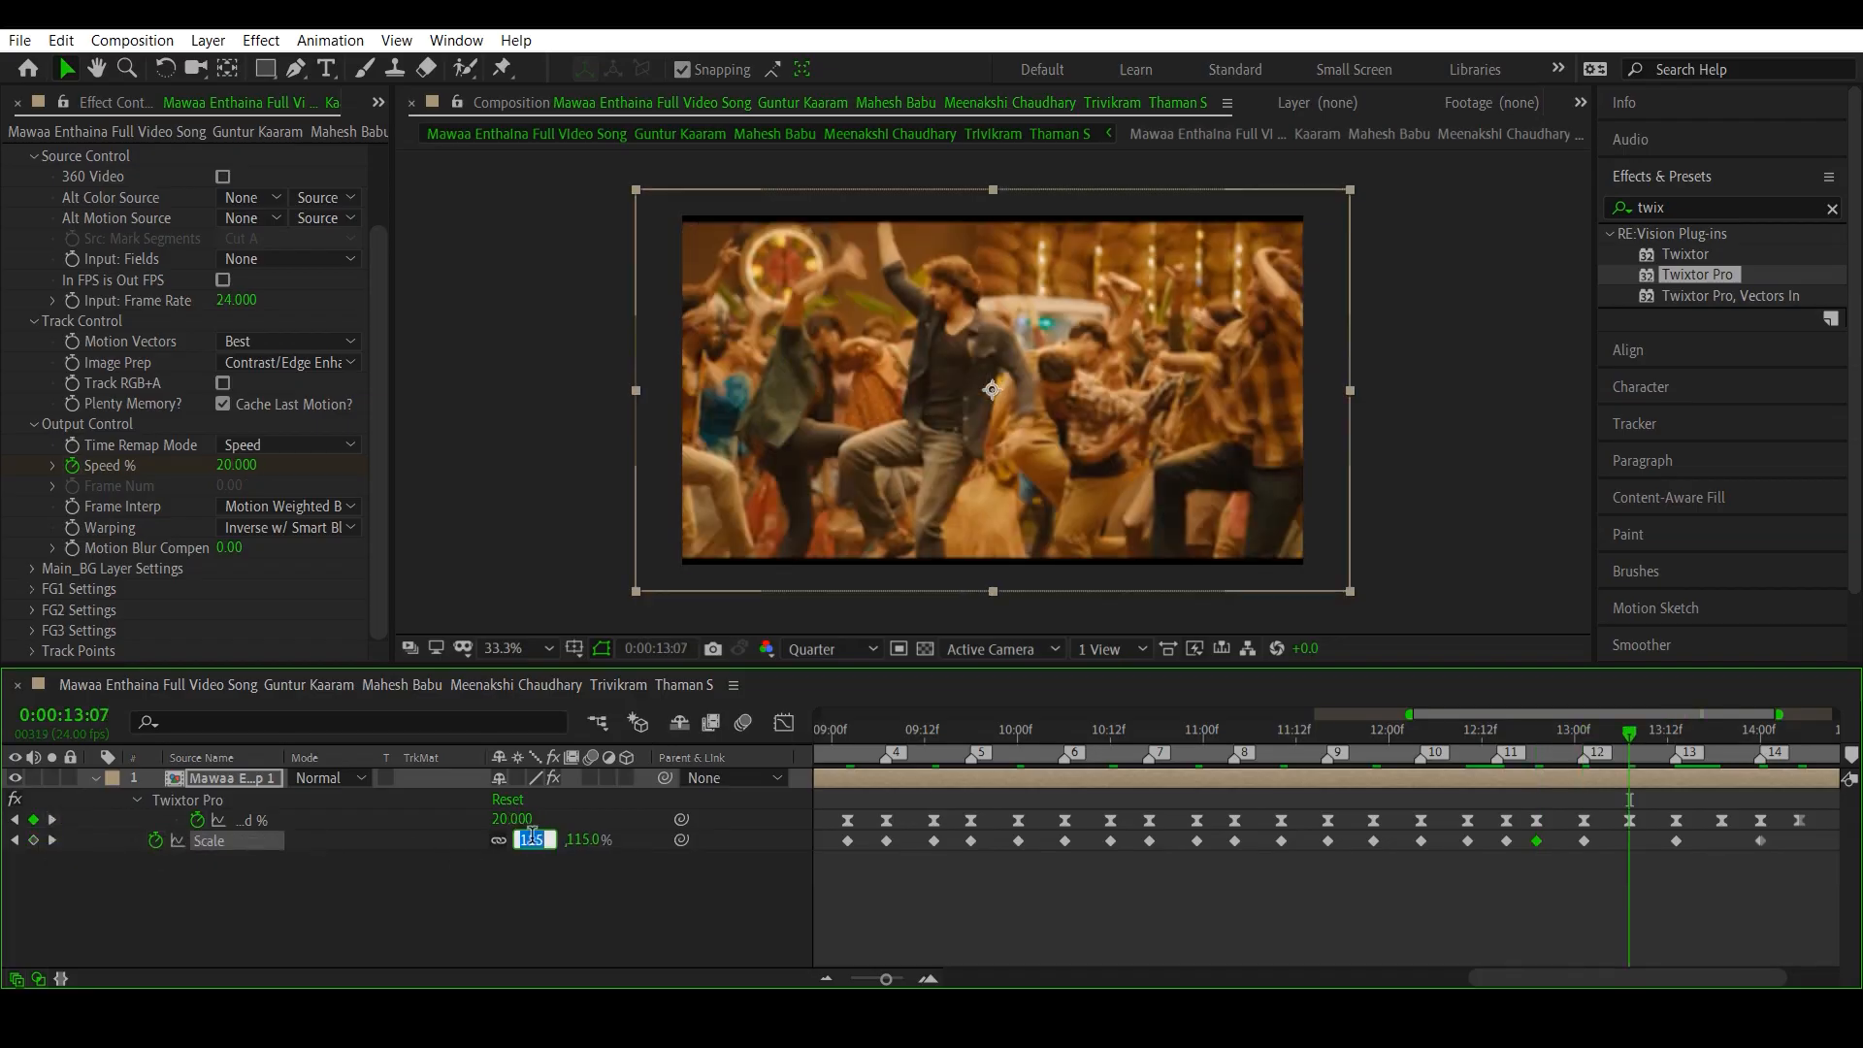
pyautogui.write('100')
pyautogui.press('Return')
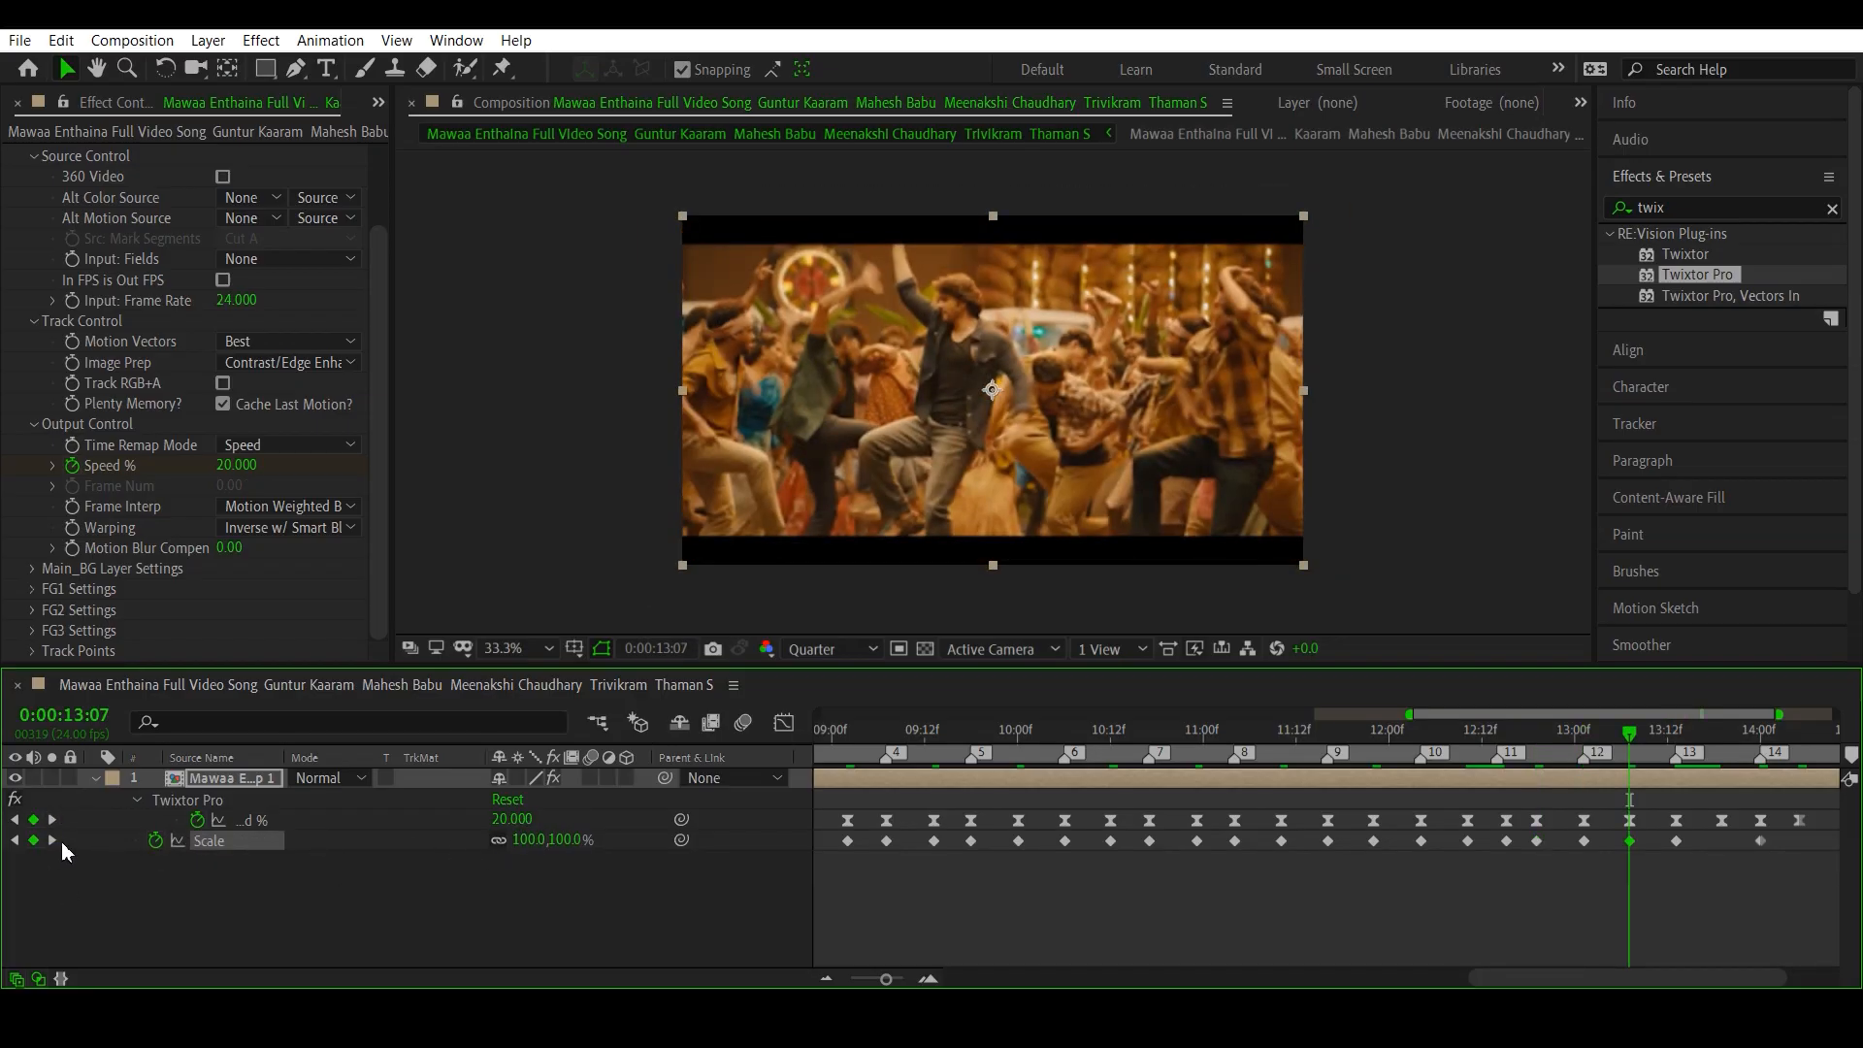
pyautogui.click(52, 840)
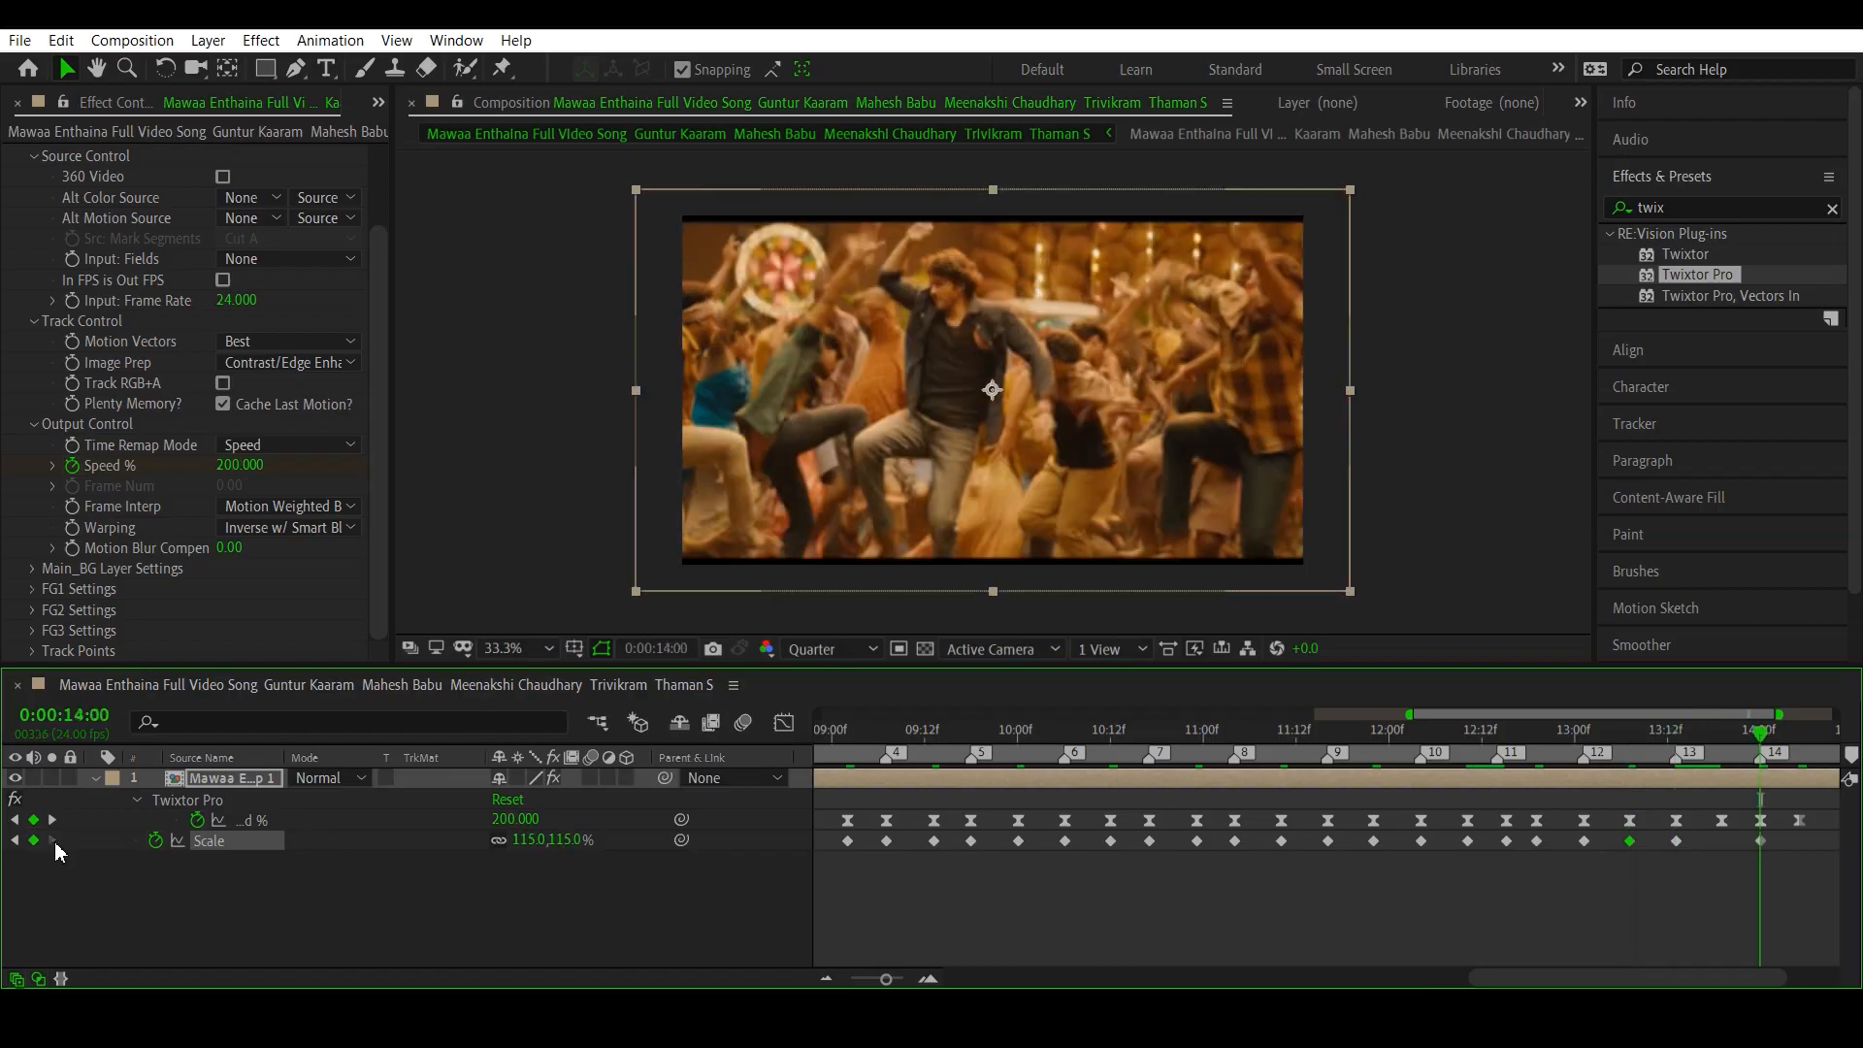
pyautogui.click(524, 836)
pyautogui.write('100')
pyautogui.press('Return')
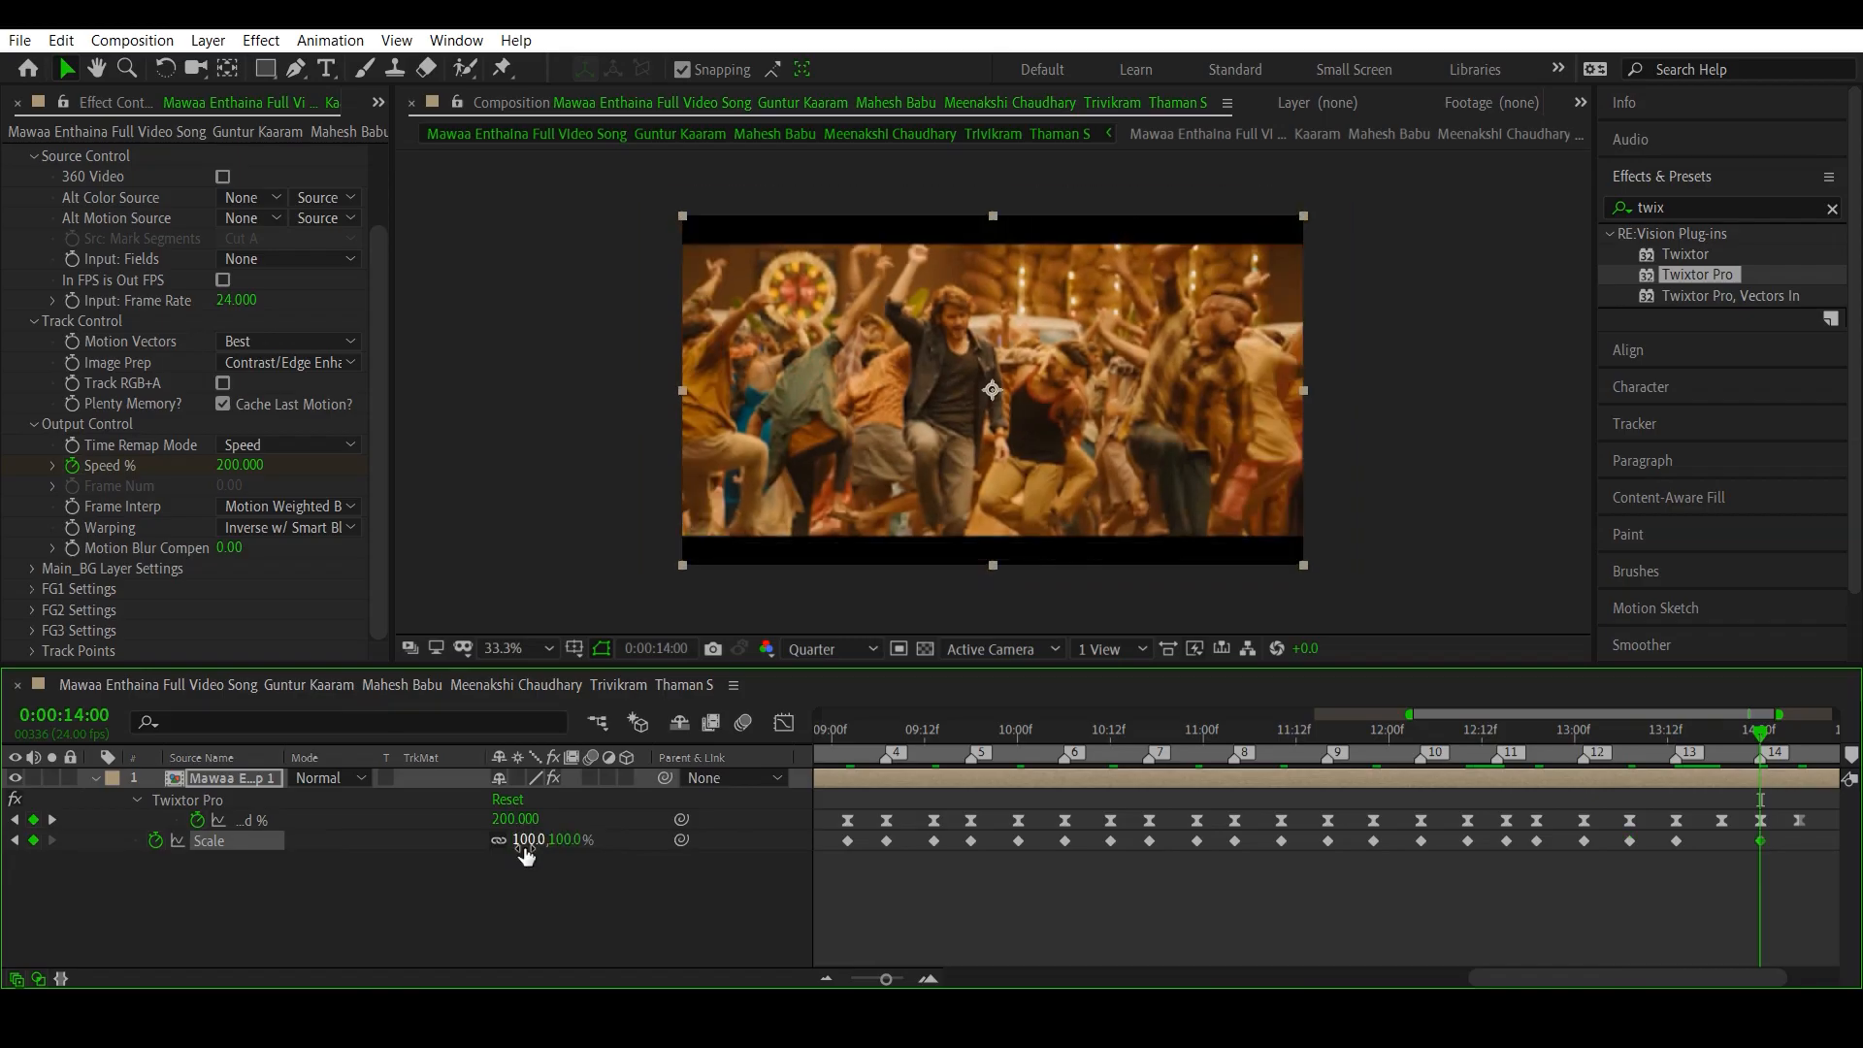
pyautogui.click(51, 820)
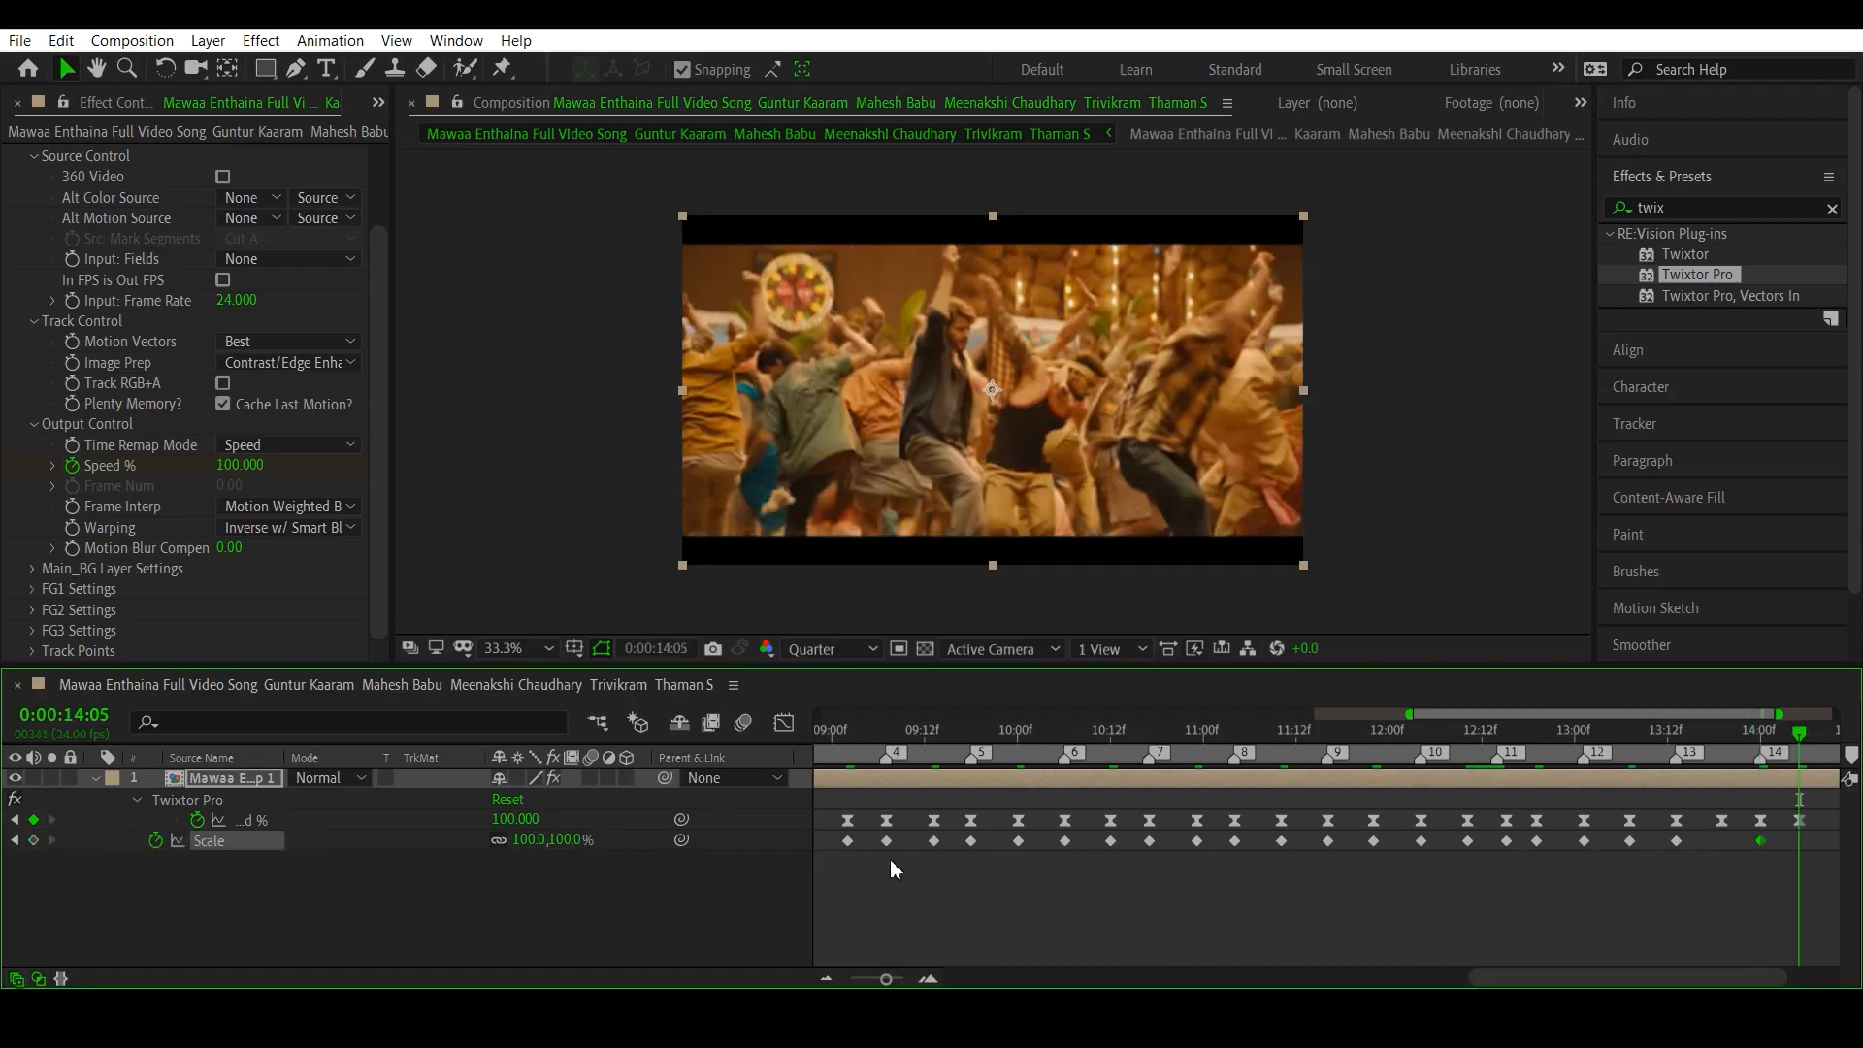
pyautogui.click(18, 821)
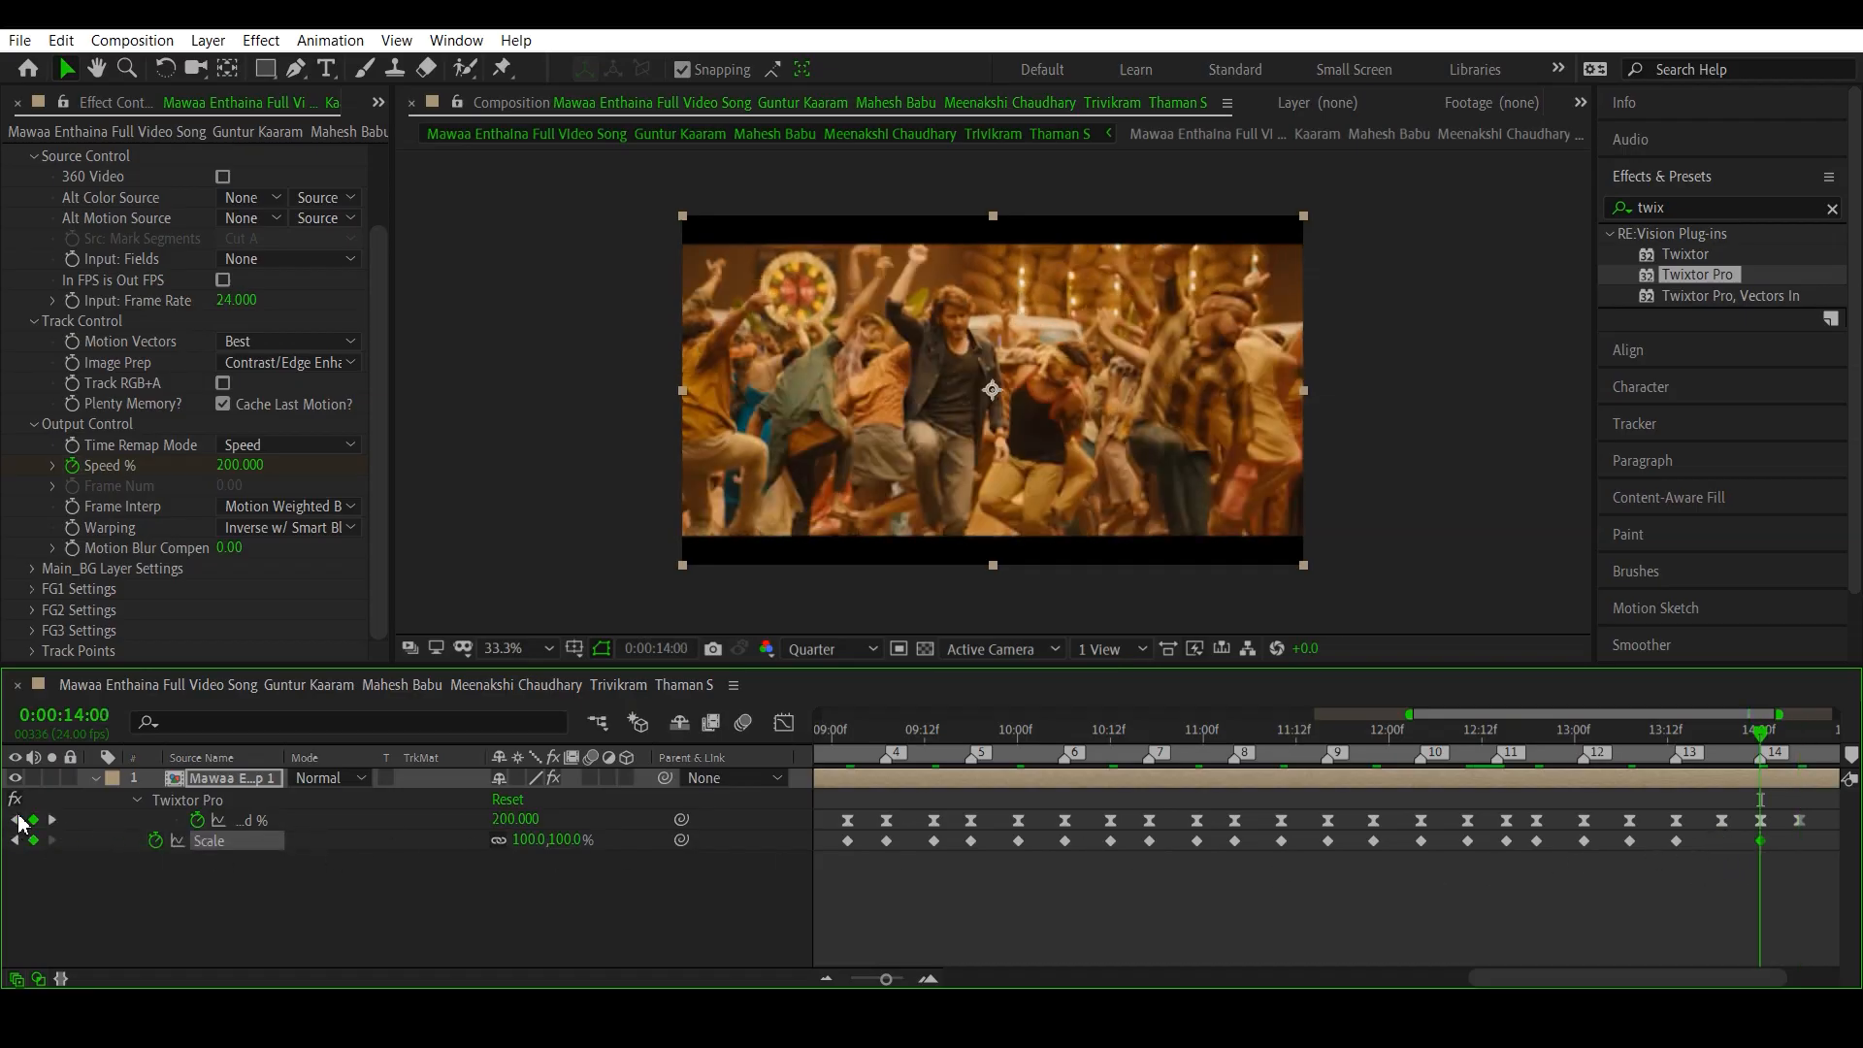
pyautogui.click(529, 840)
pyautogui.write('15')
pyautogui.press('Return')
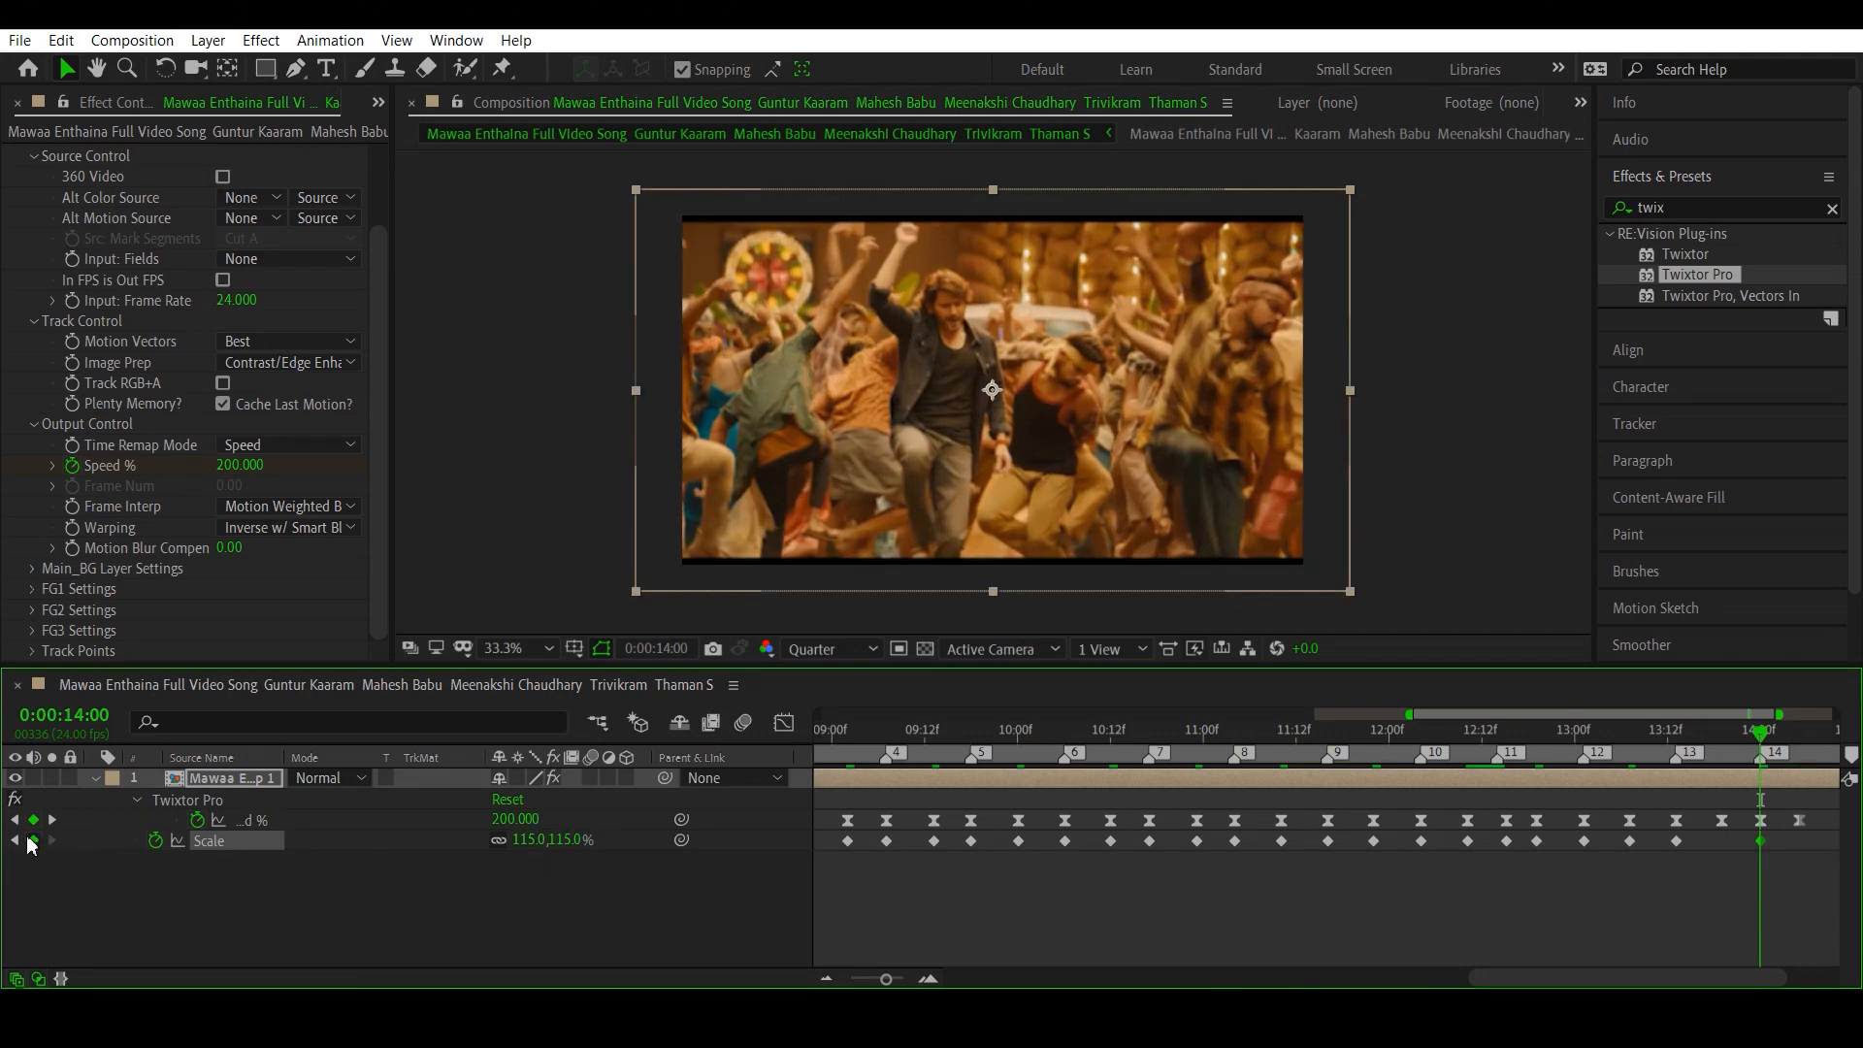
# - Set Scale to 100% on the low Speed % keyframe between beat markers 13 and 14, at 0:00:13:19
pyautogui.click(15, 821)
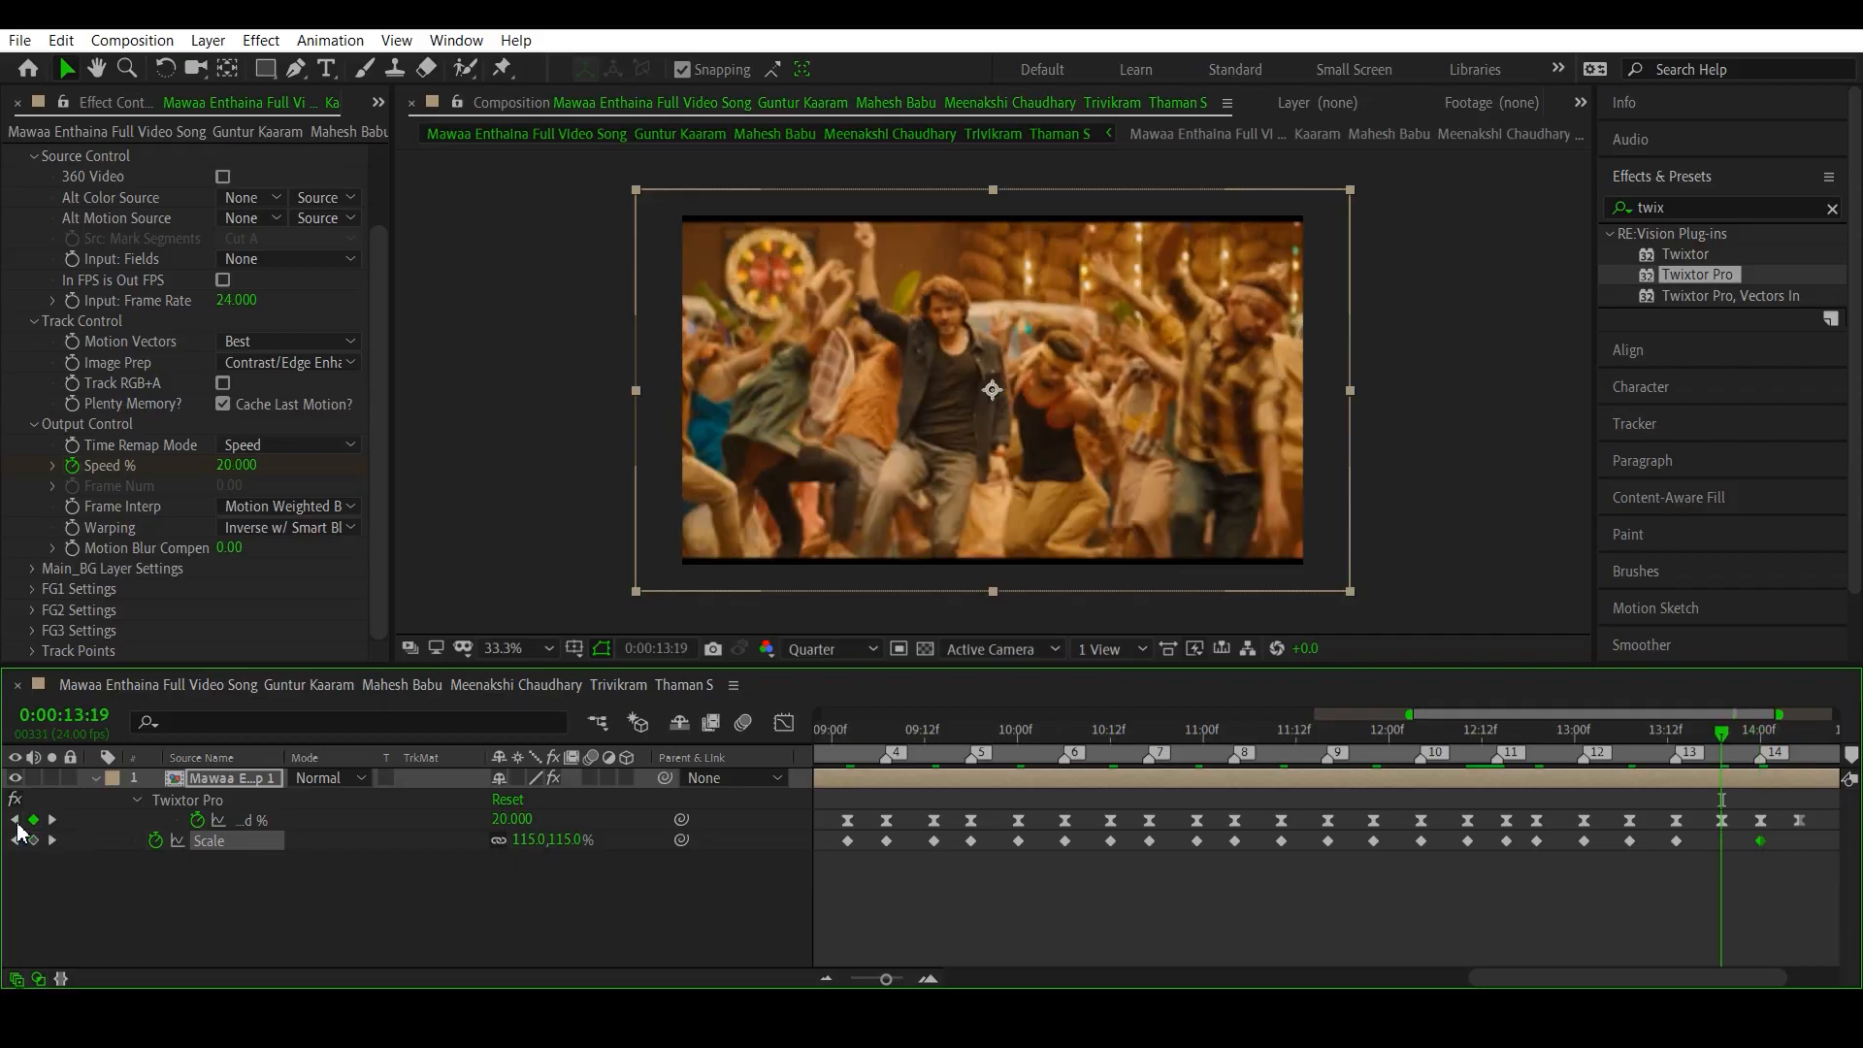
pyautogui.click(530, 840)
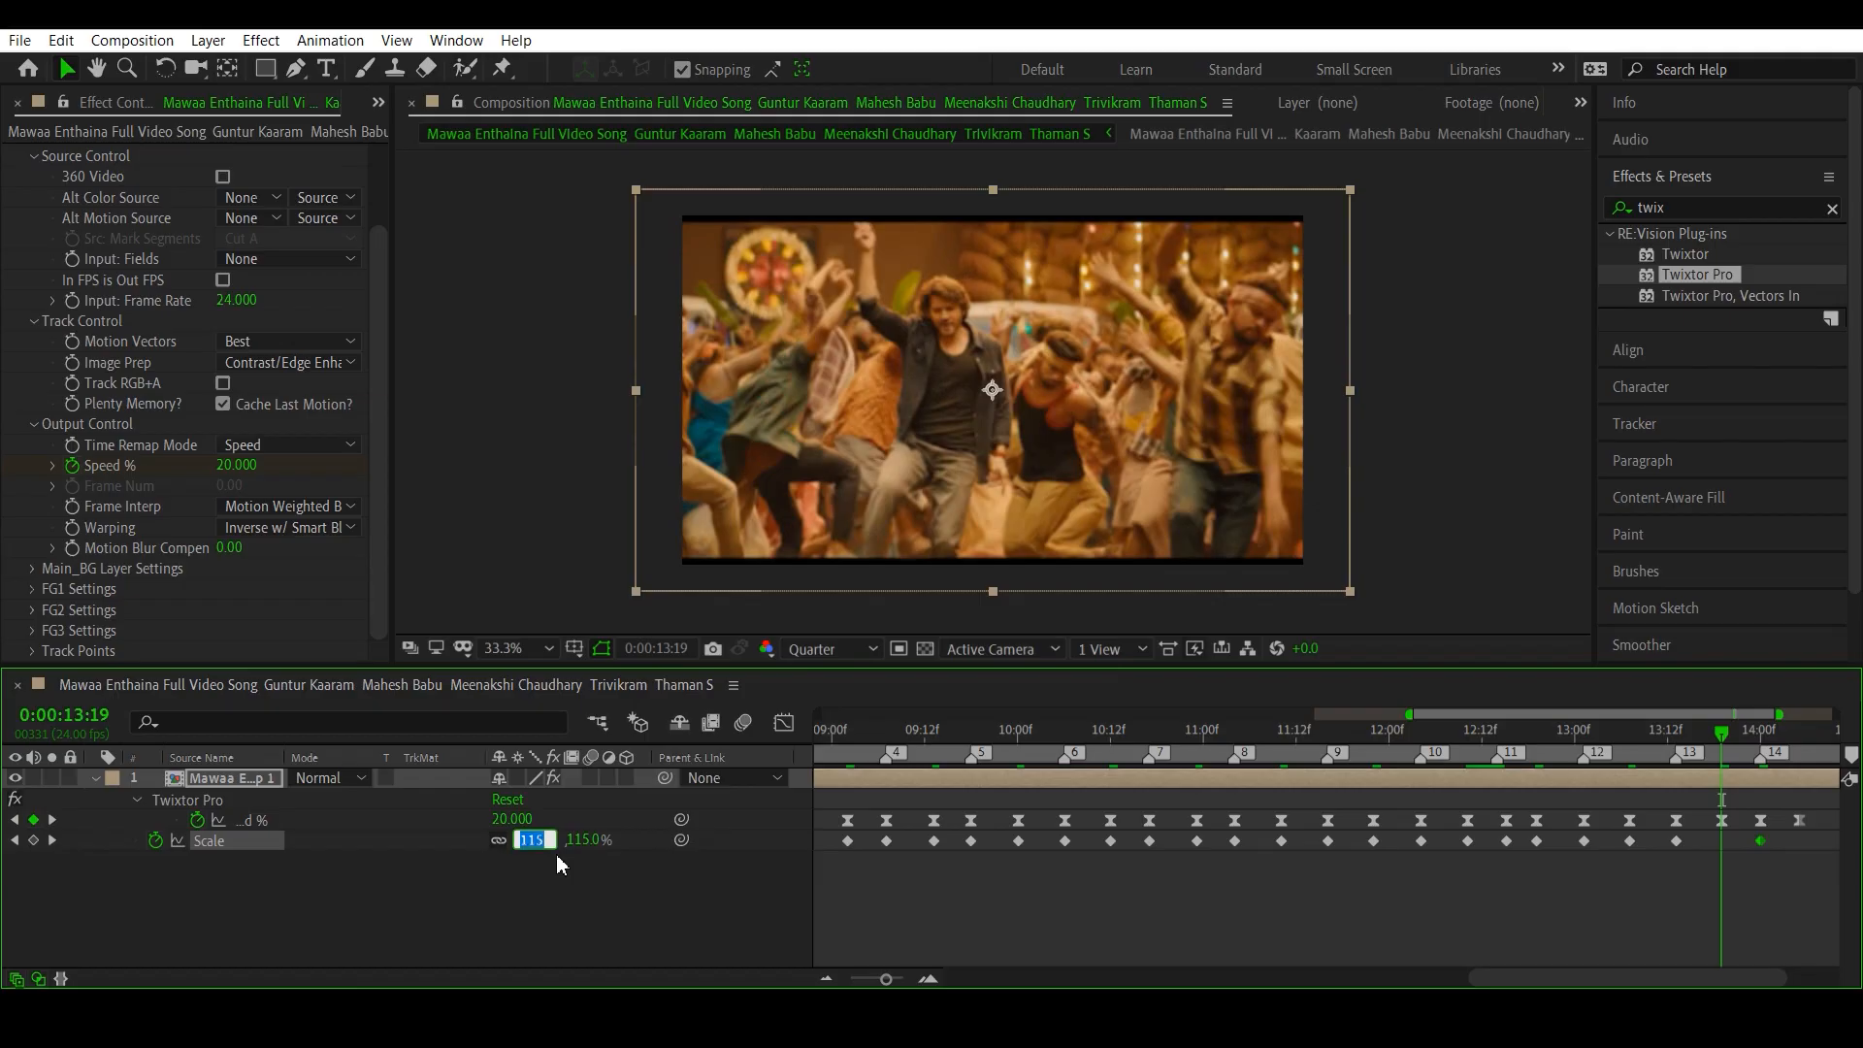
pyautogui.write('100')
pyautogui.press('Return')
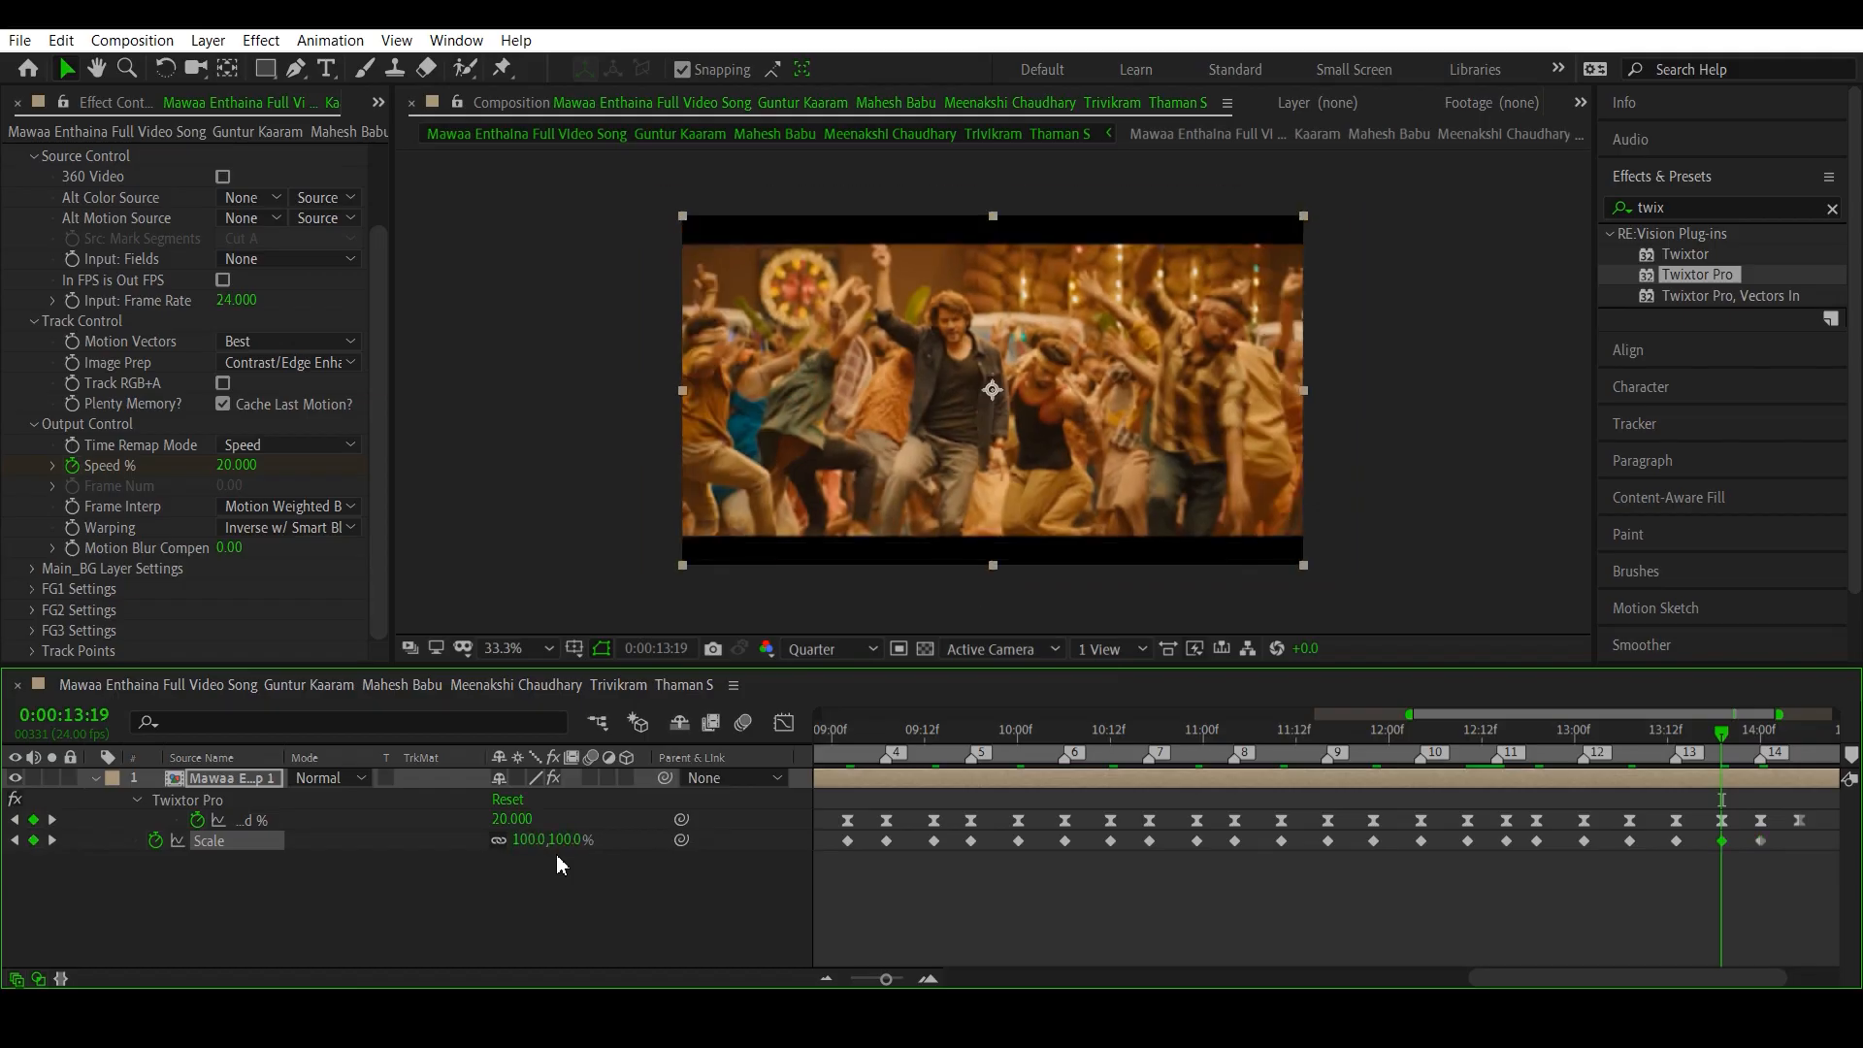
# - Set Scale to 100% on the last Speed % keyframe at 0:00:14:05, just after beat marker 14
pyautogui.click(52, 820)
pyautogui.click(52, 819)
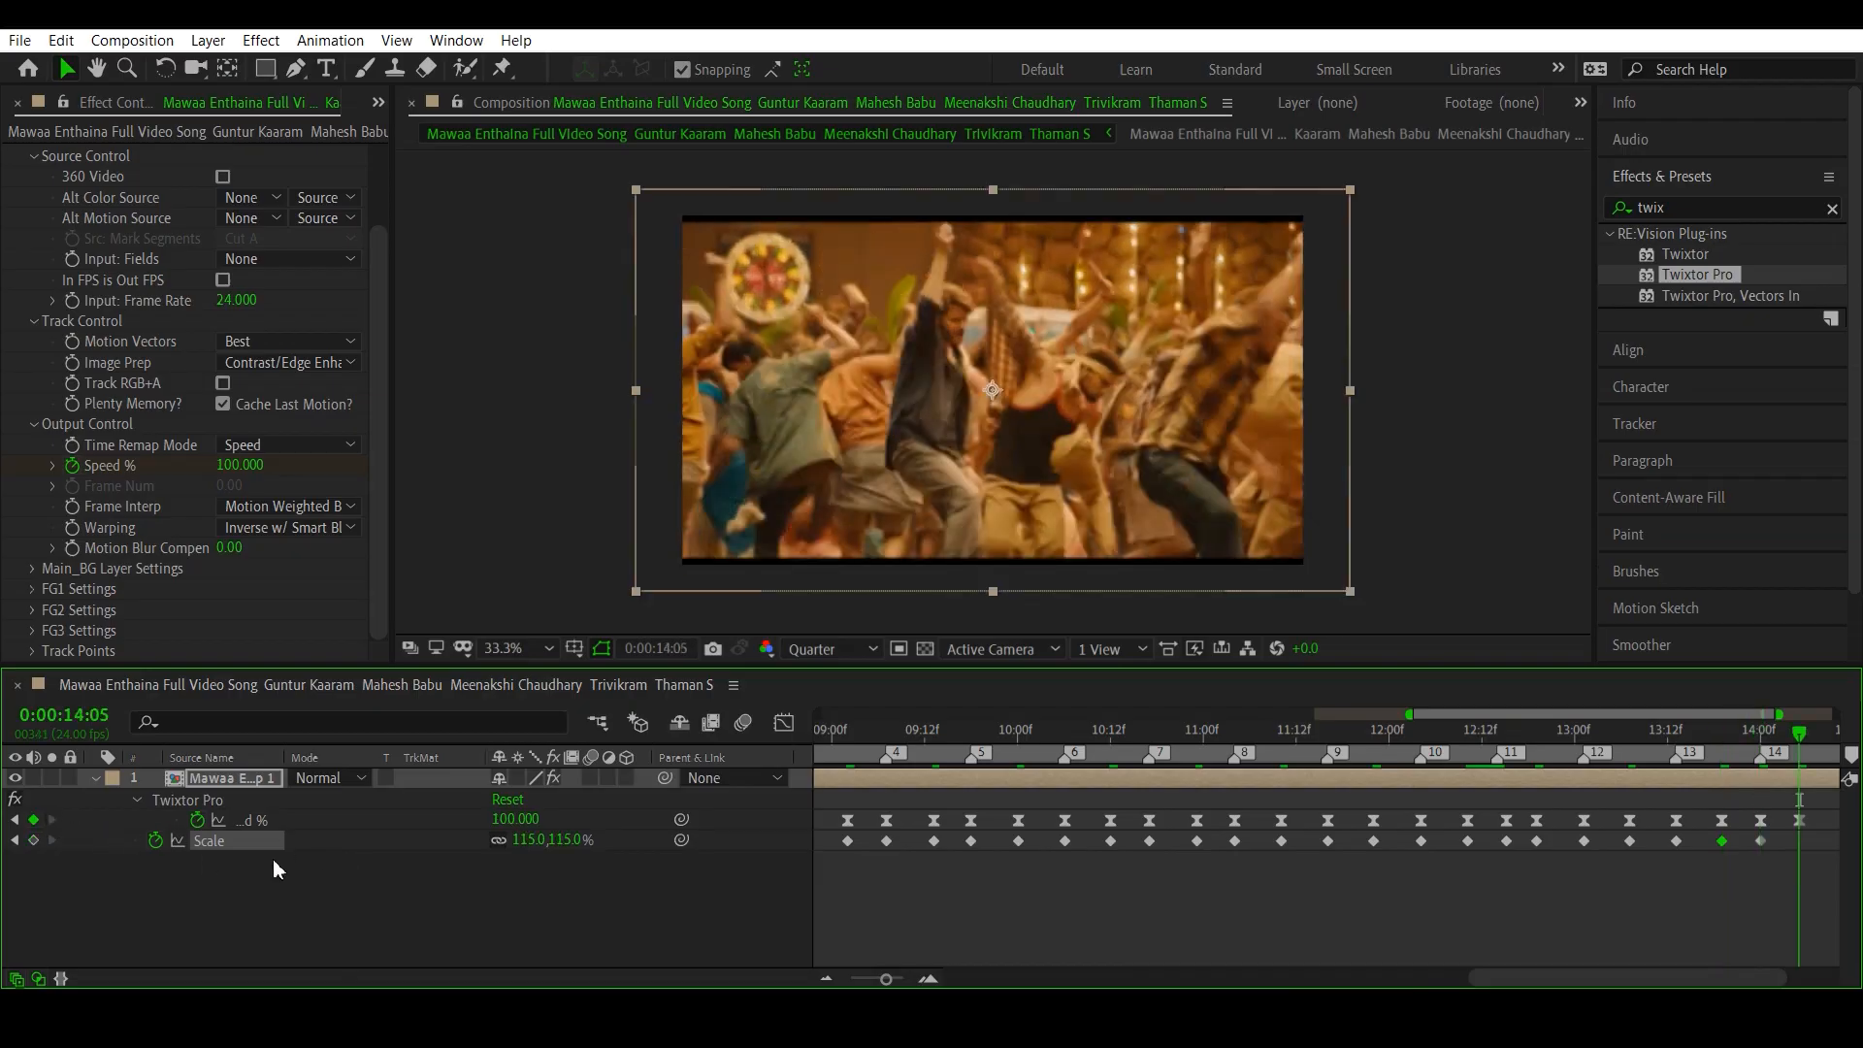
pyautogui.moveTo(889, 981); pyautogui.dragTo(883, 981)
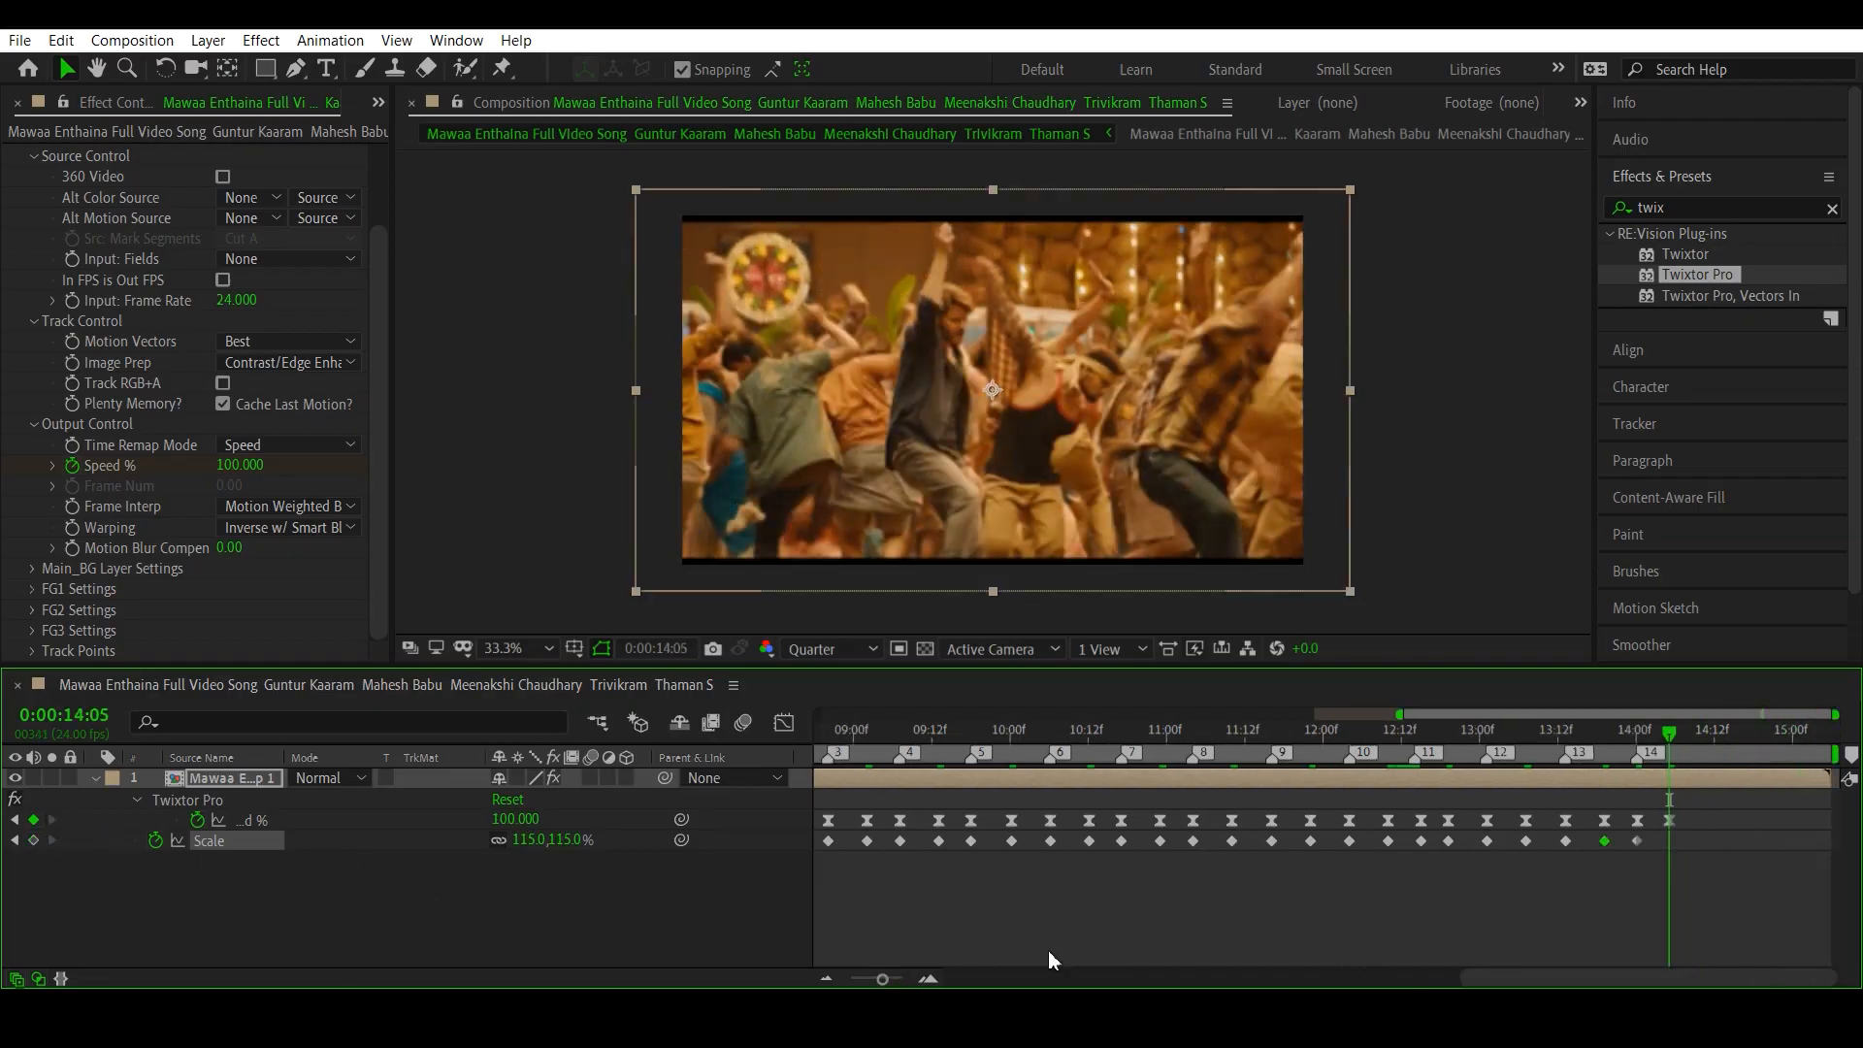
pyautogui.click(532, 840)
pyautogui.write('100')
pyautogui.press('Return')
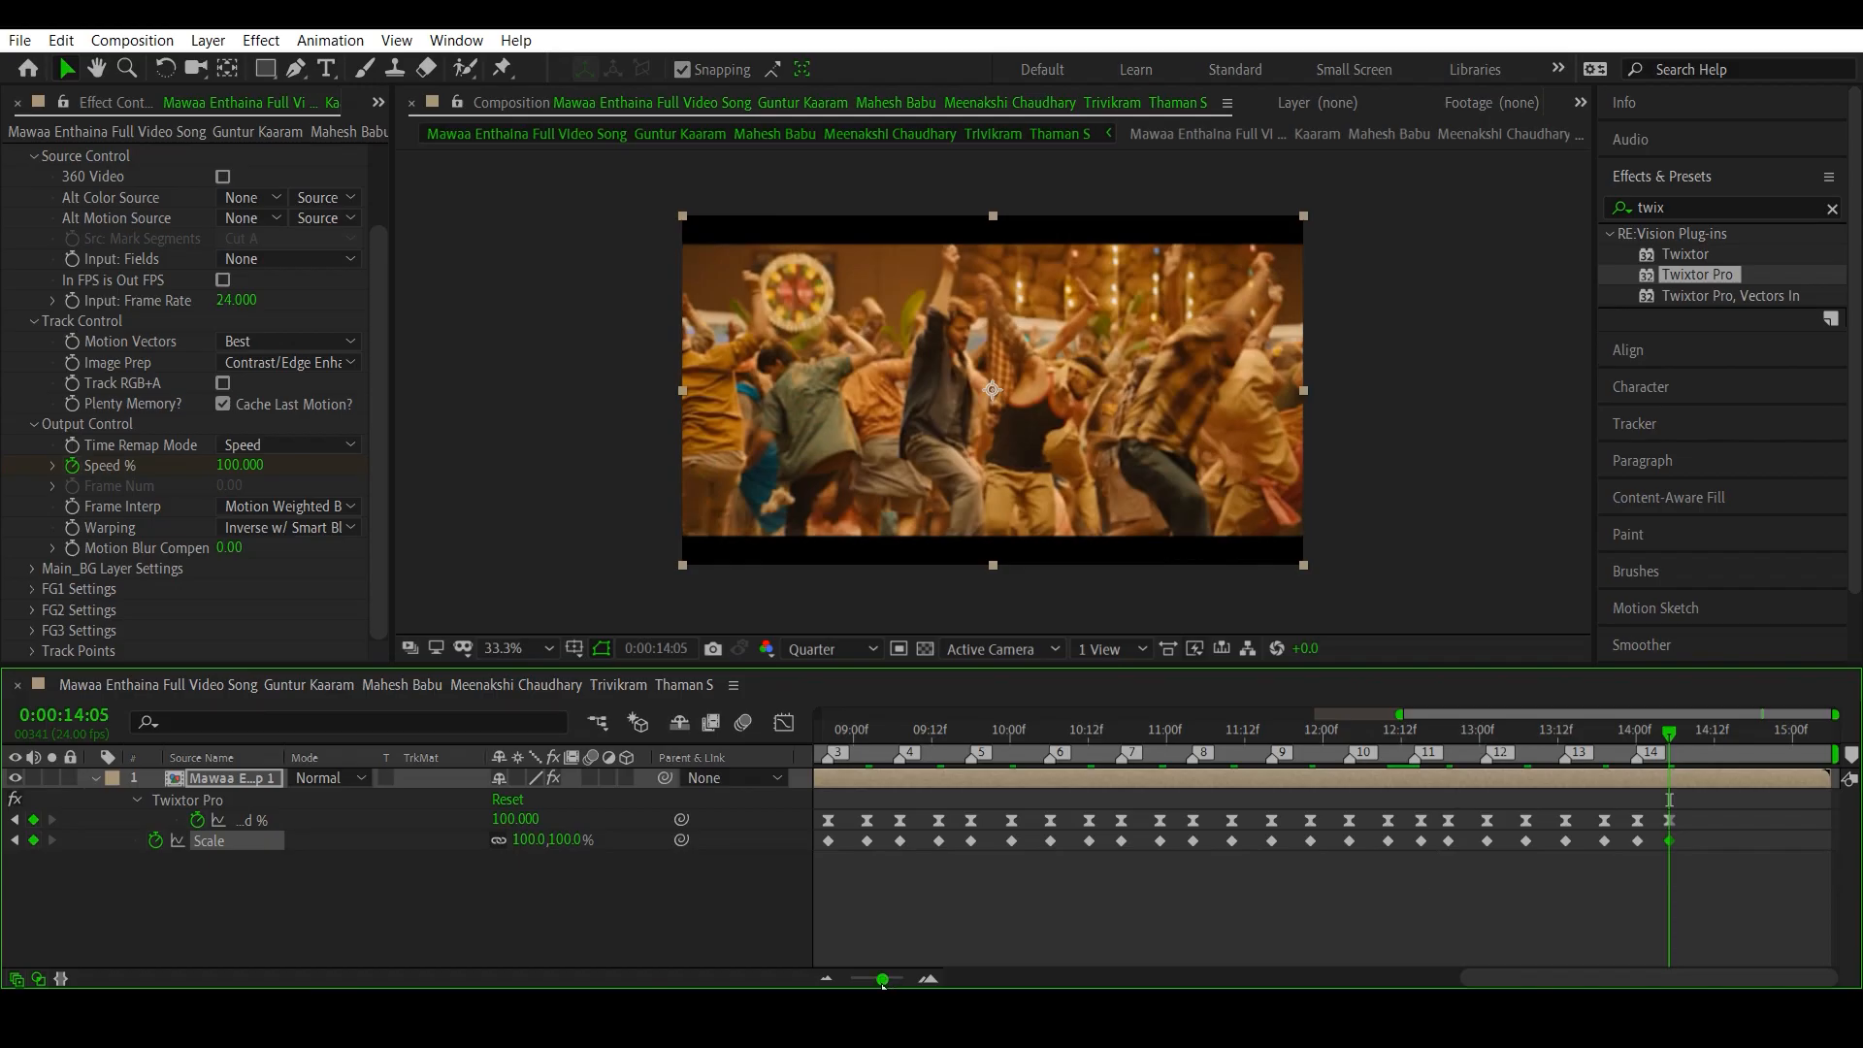
# - Preview the speed and zoom animation from 0:00:07:13, just before the first keyframe
pyautogui.moveTo(882, 980); pyautogui.dragTo(874, 979)
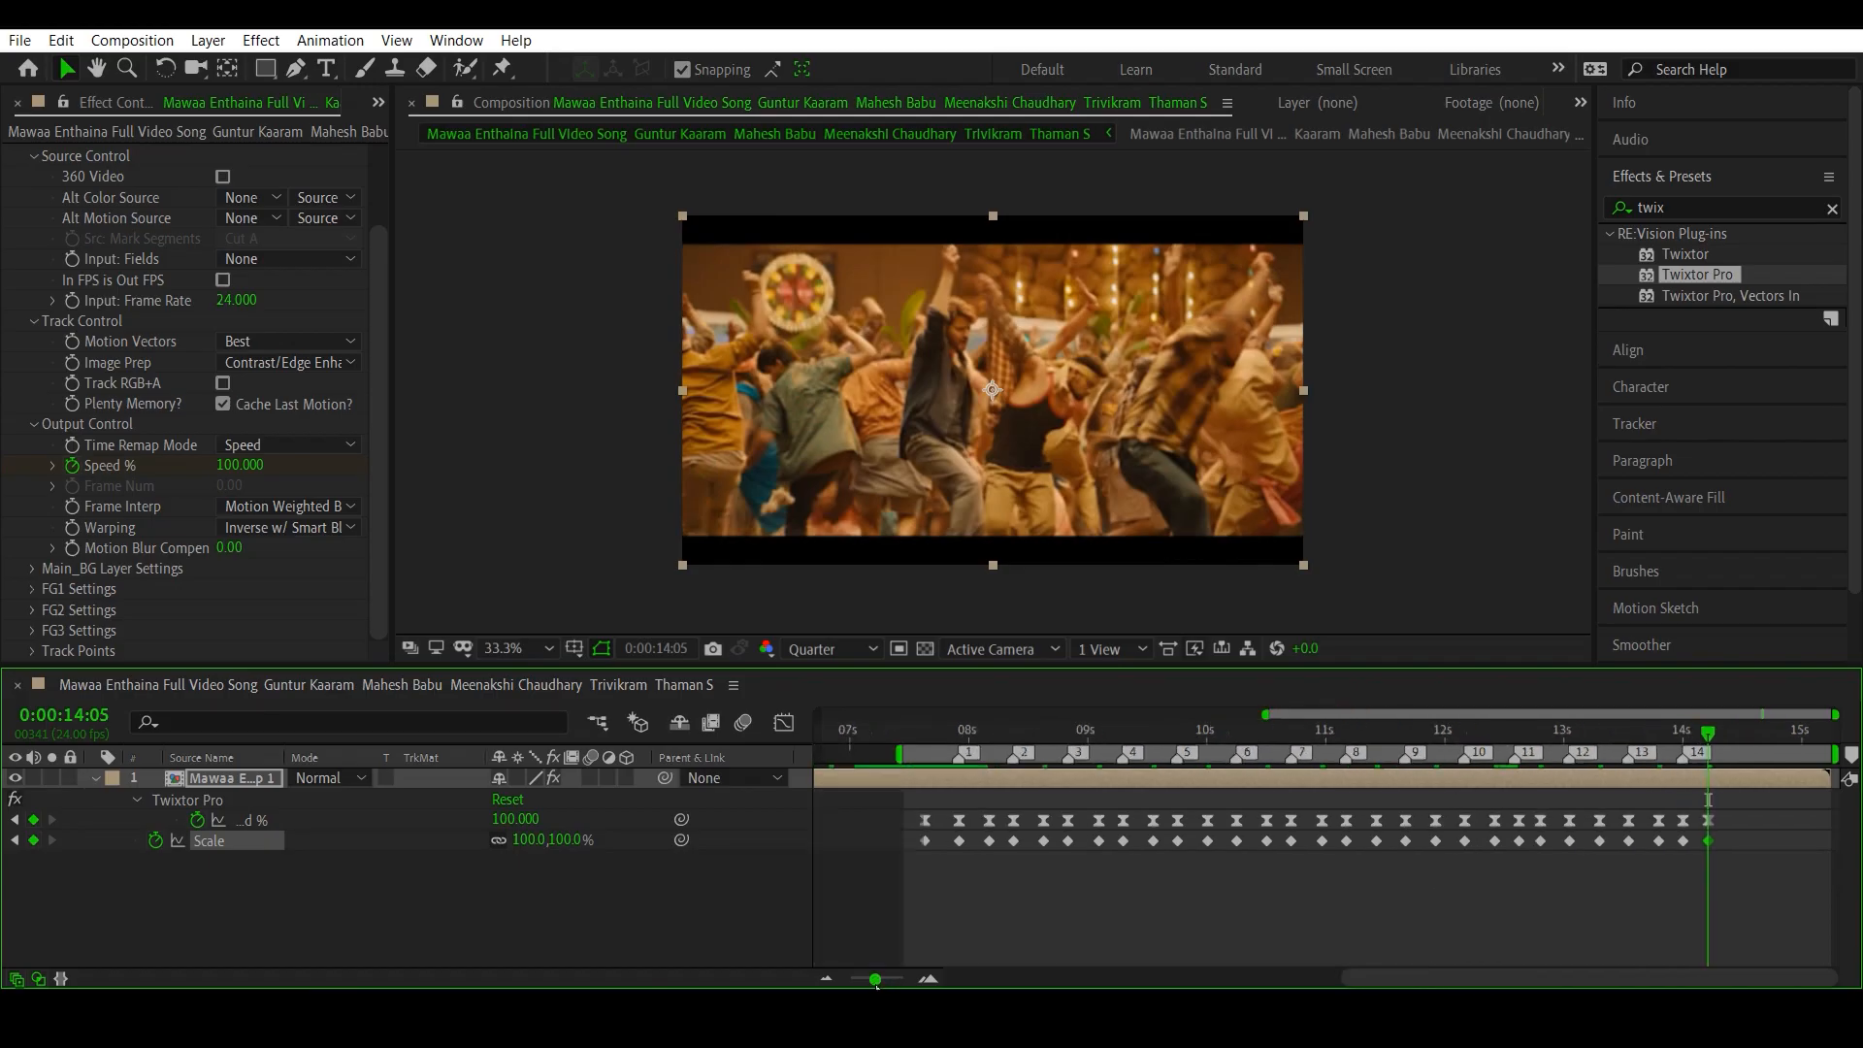
pyautogui.click(924, 739)
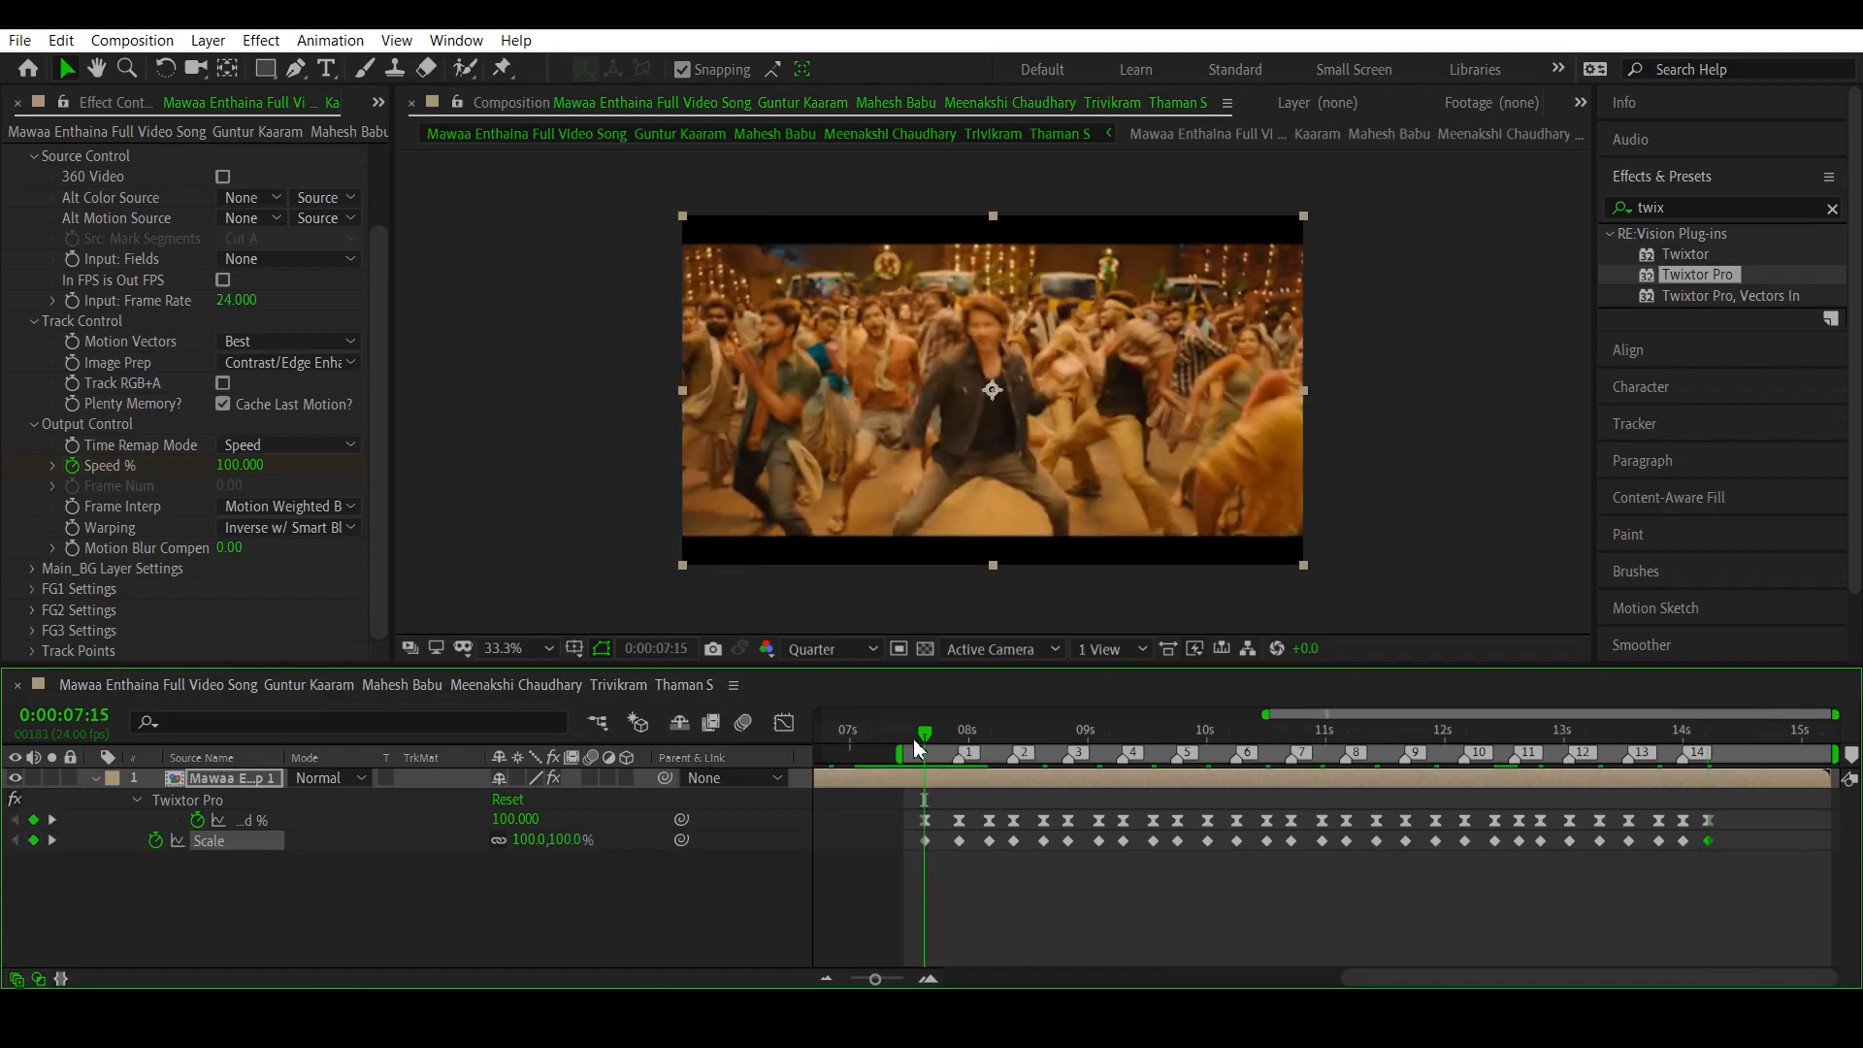
pyautogui.click(913, 741)
pyautogui.press('space')
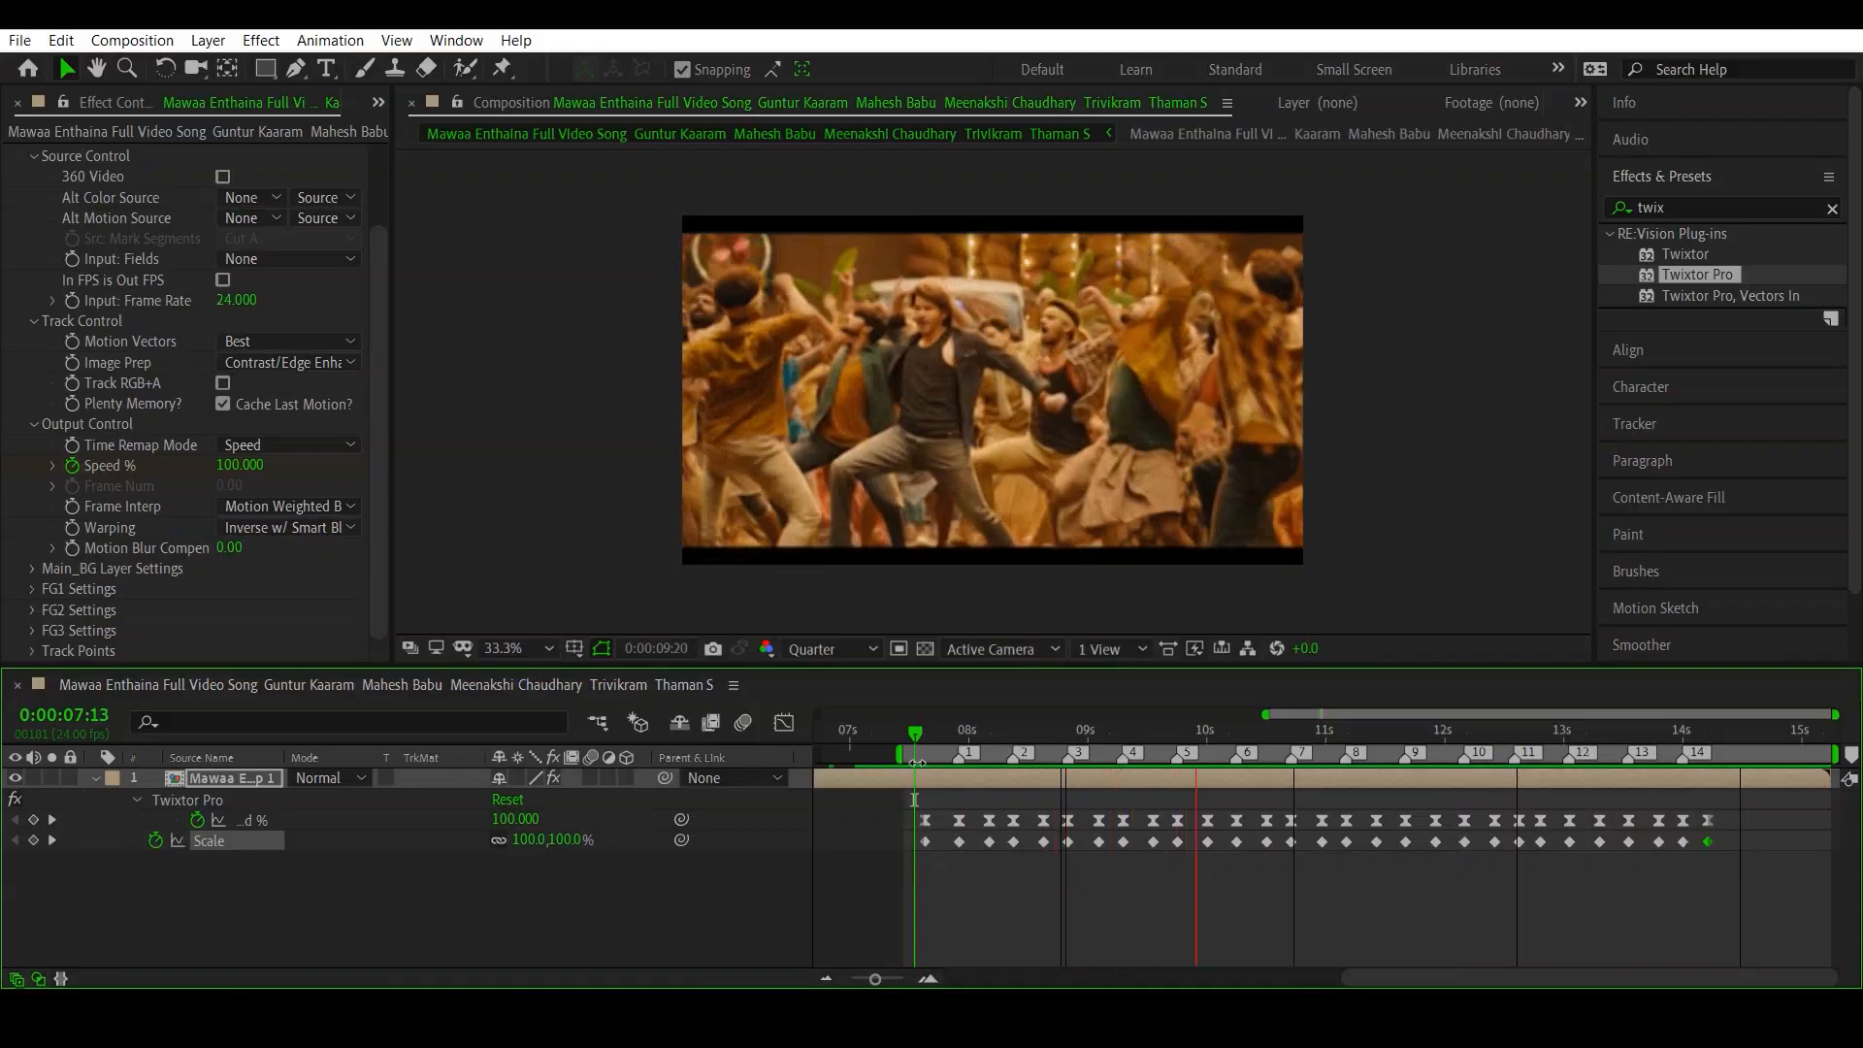
pyautogui.press('space')
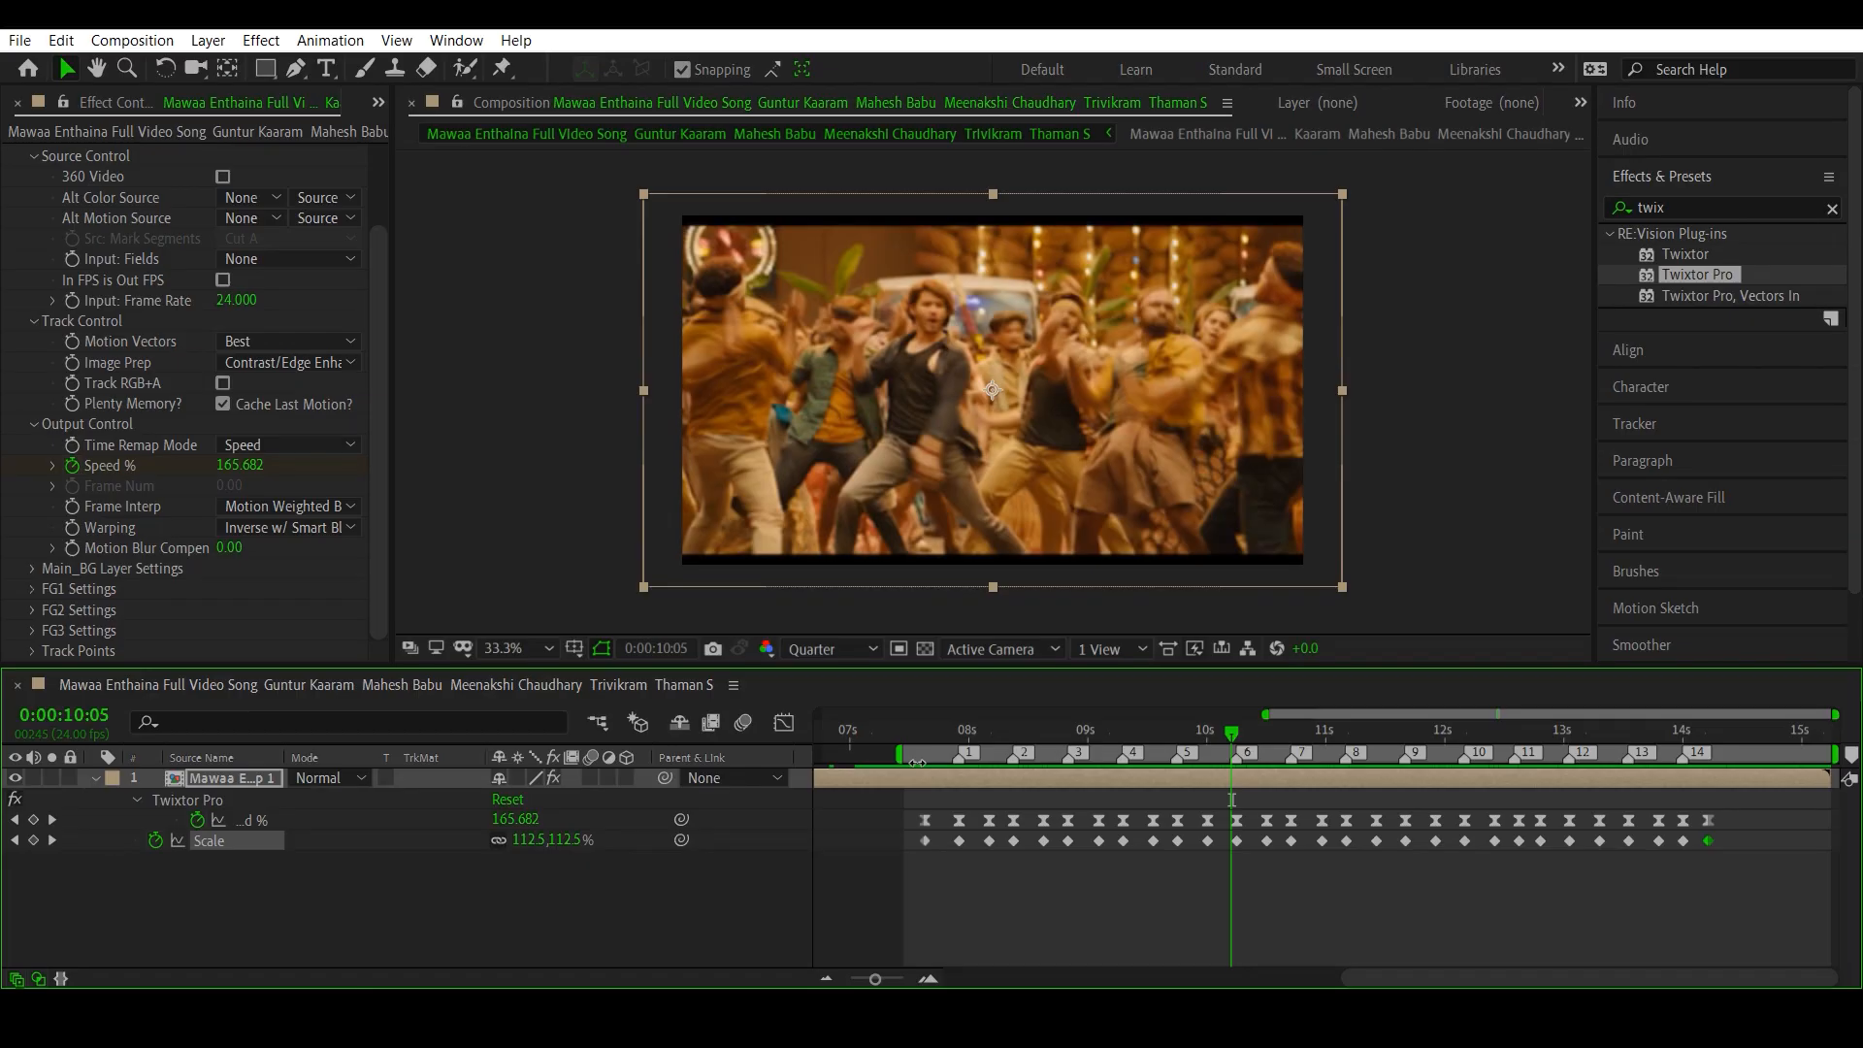
# - Apply Easy Ease to all the Scale keyframes, from 0:00:07:15 to 0:00:14:05
pyautogui.click(1519, 886)
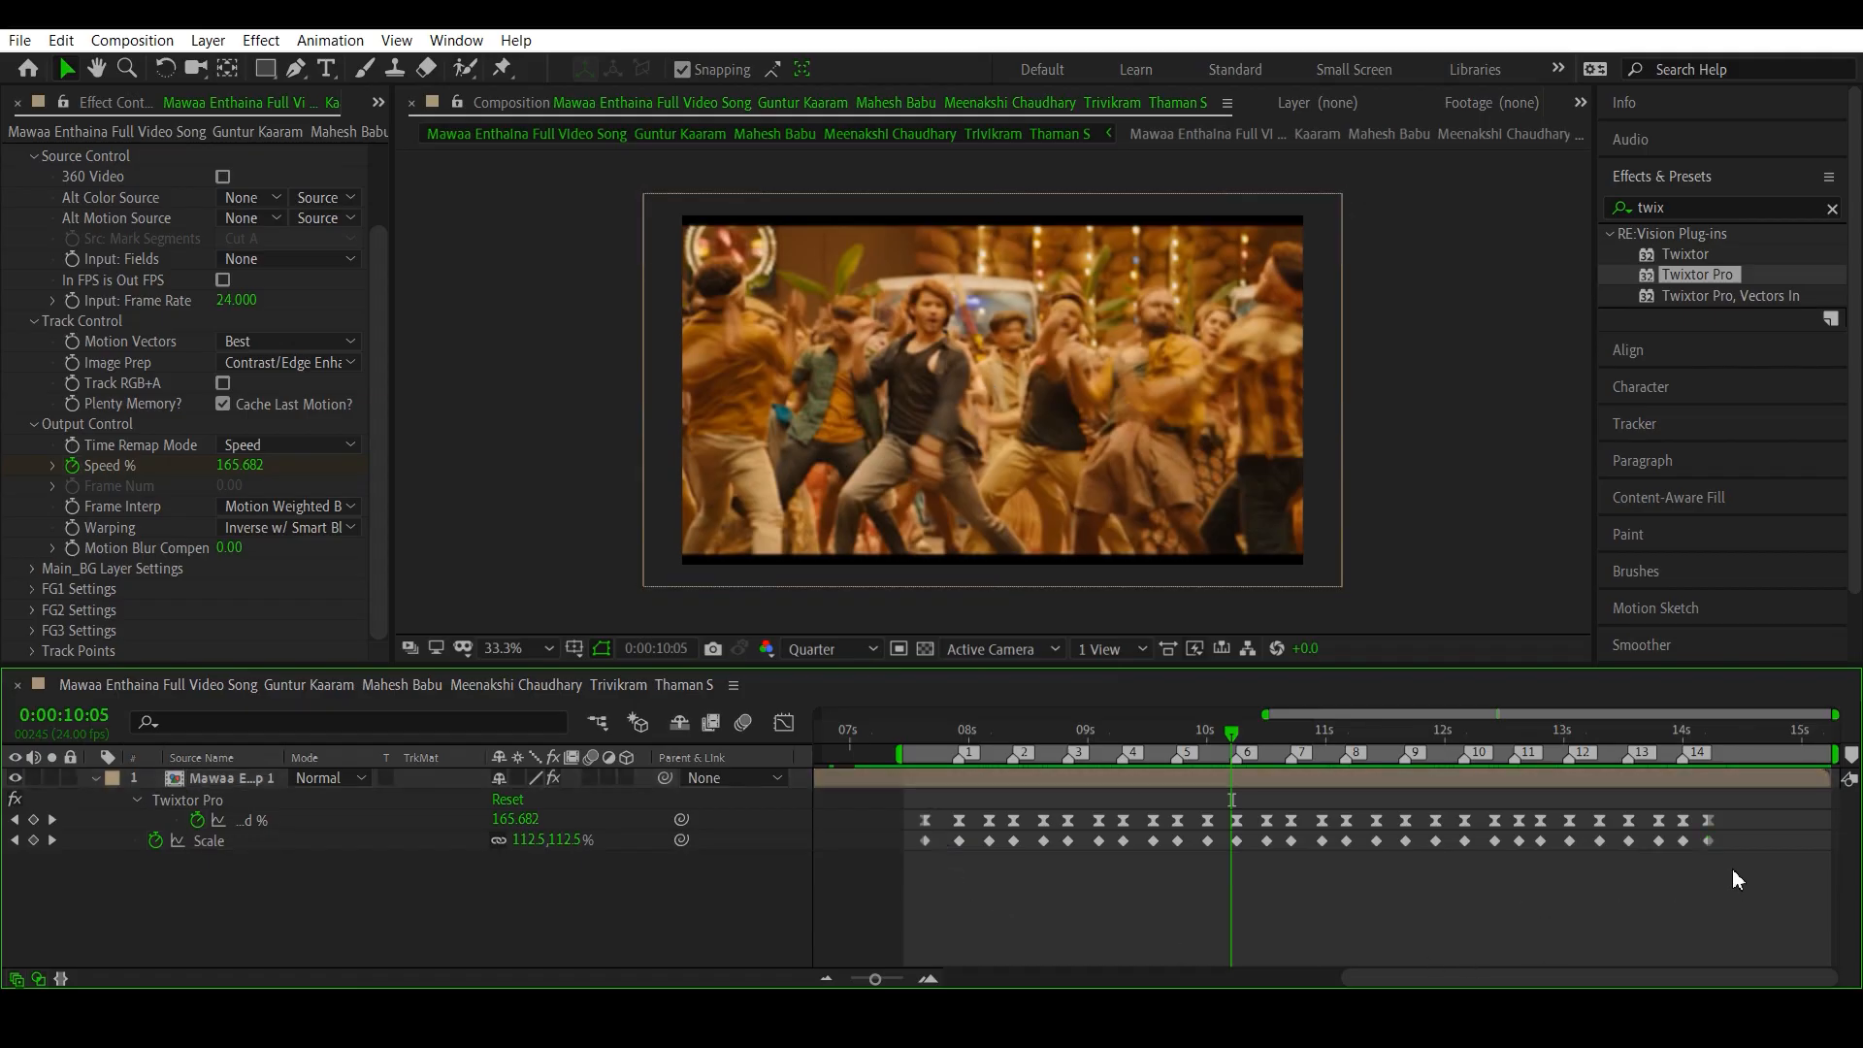
pyautogui.moveTo(1732, 870); pyautogui.dragTo(1641, 842)
pyautogui.moveTo(1502, 845); pyautogui.dragTo(1077, 842)
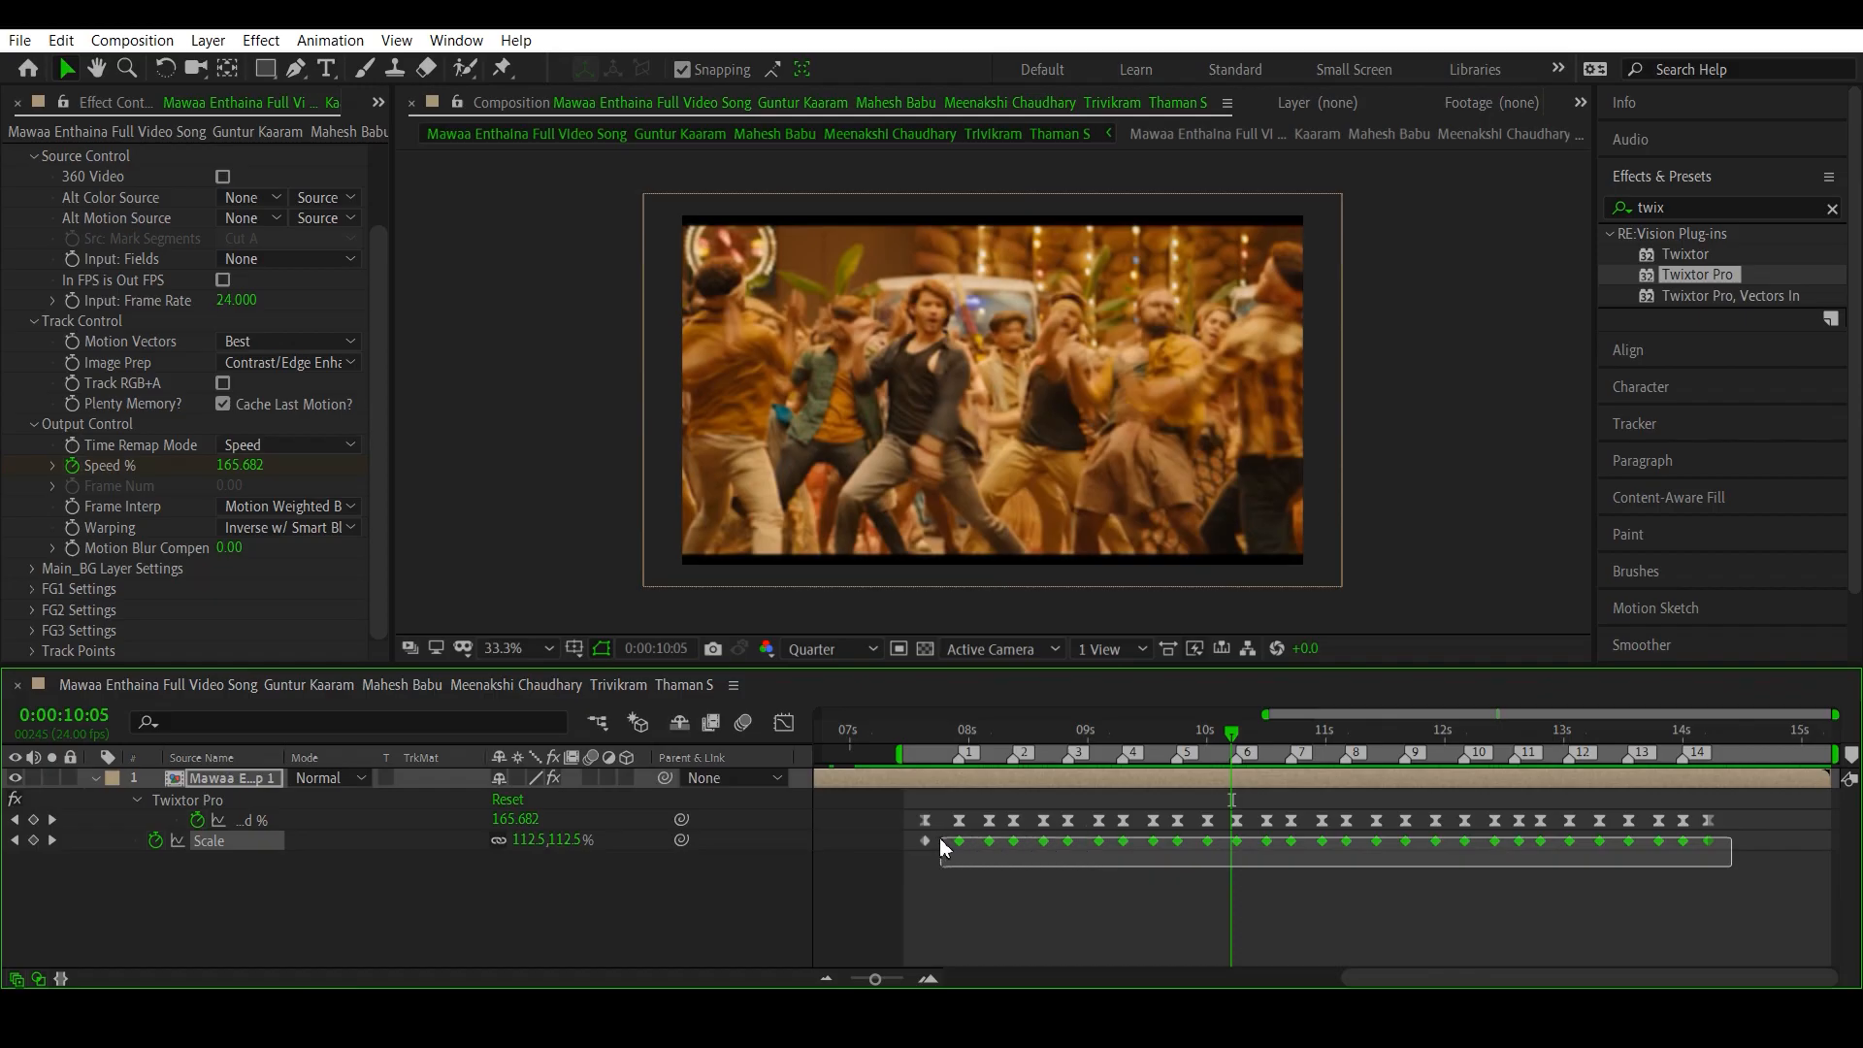
pyautogui.moveTo(908, 846); pyautogui.dragTo(912, 847)
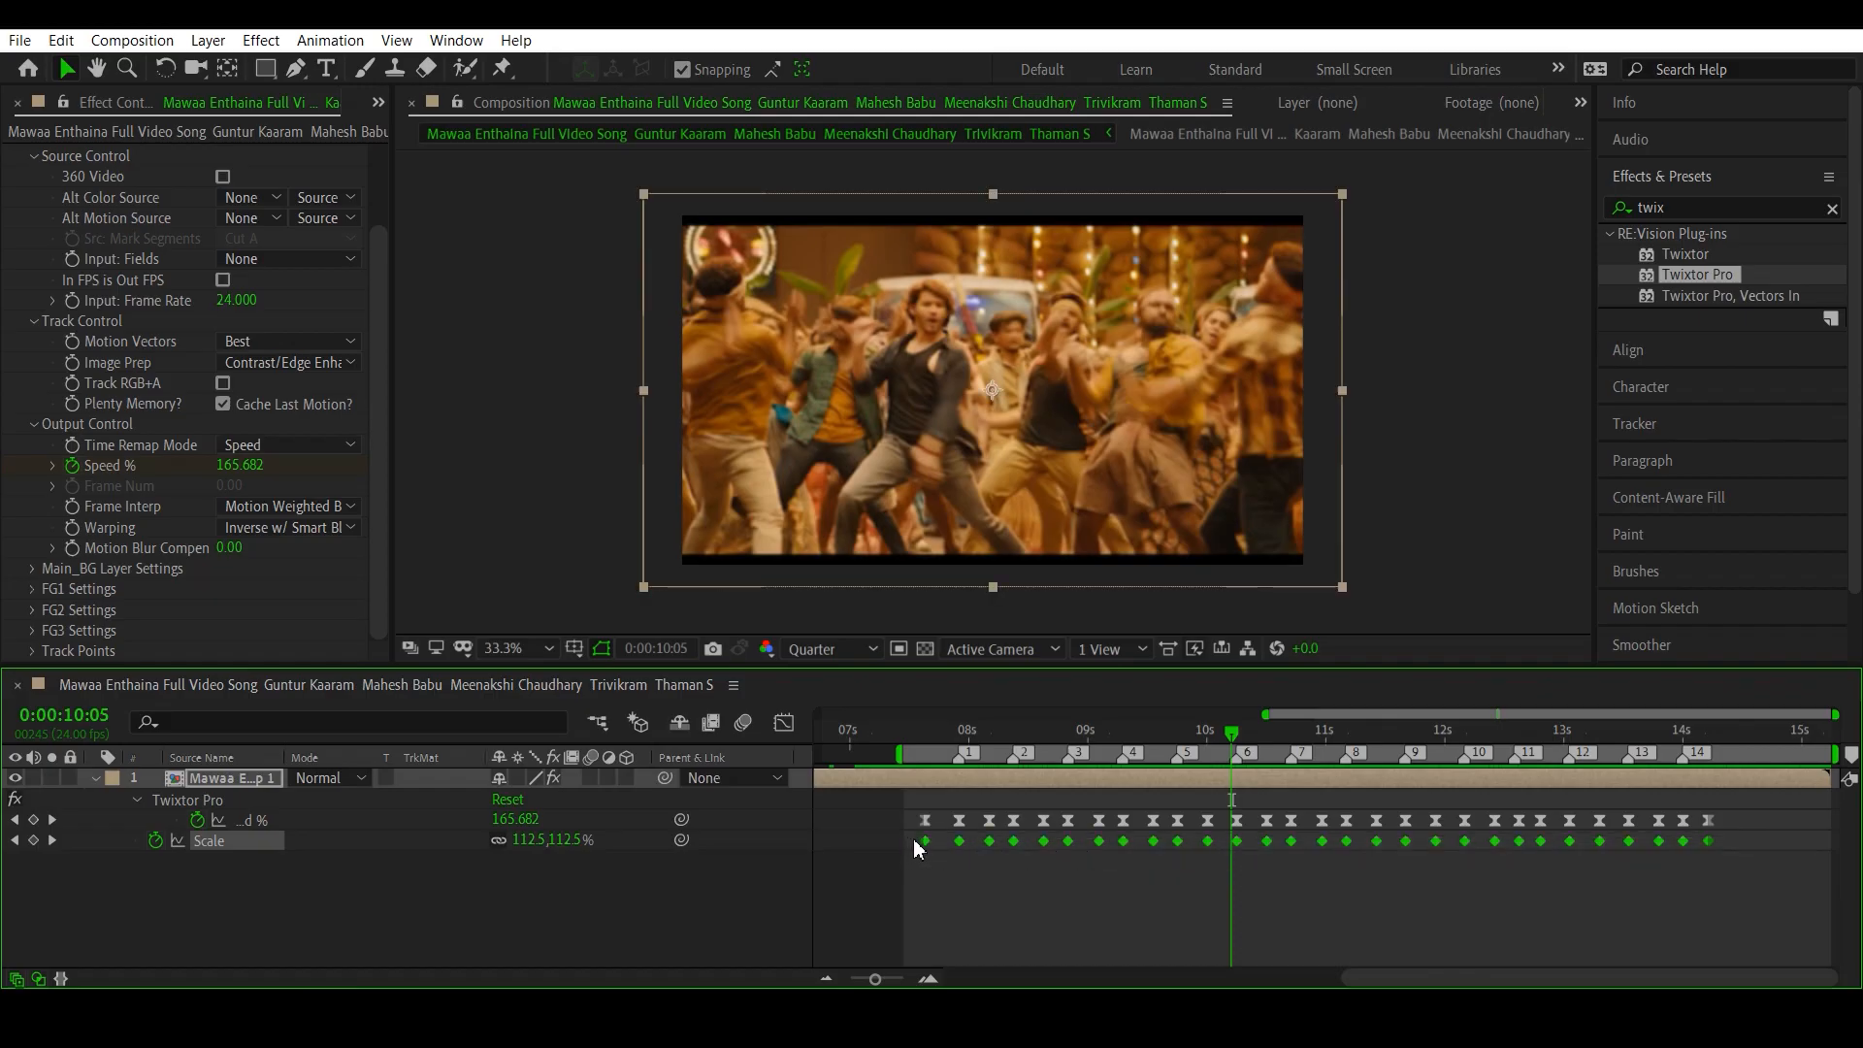
pyautogui.press('F9')
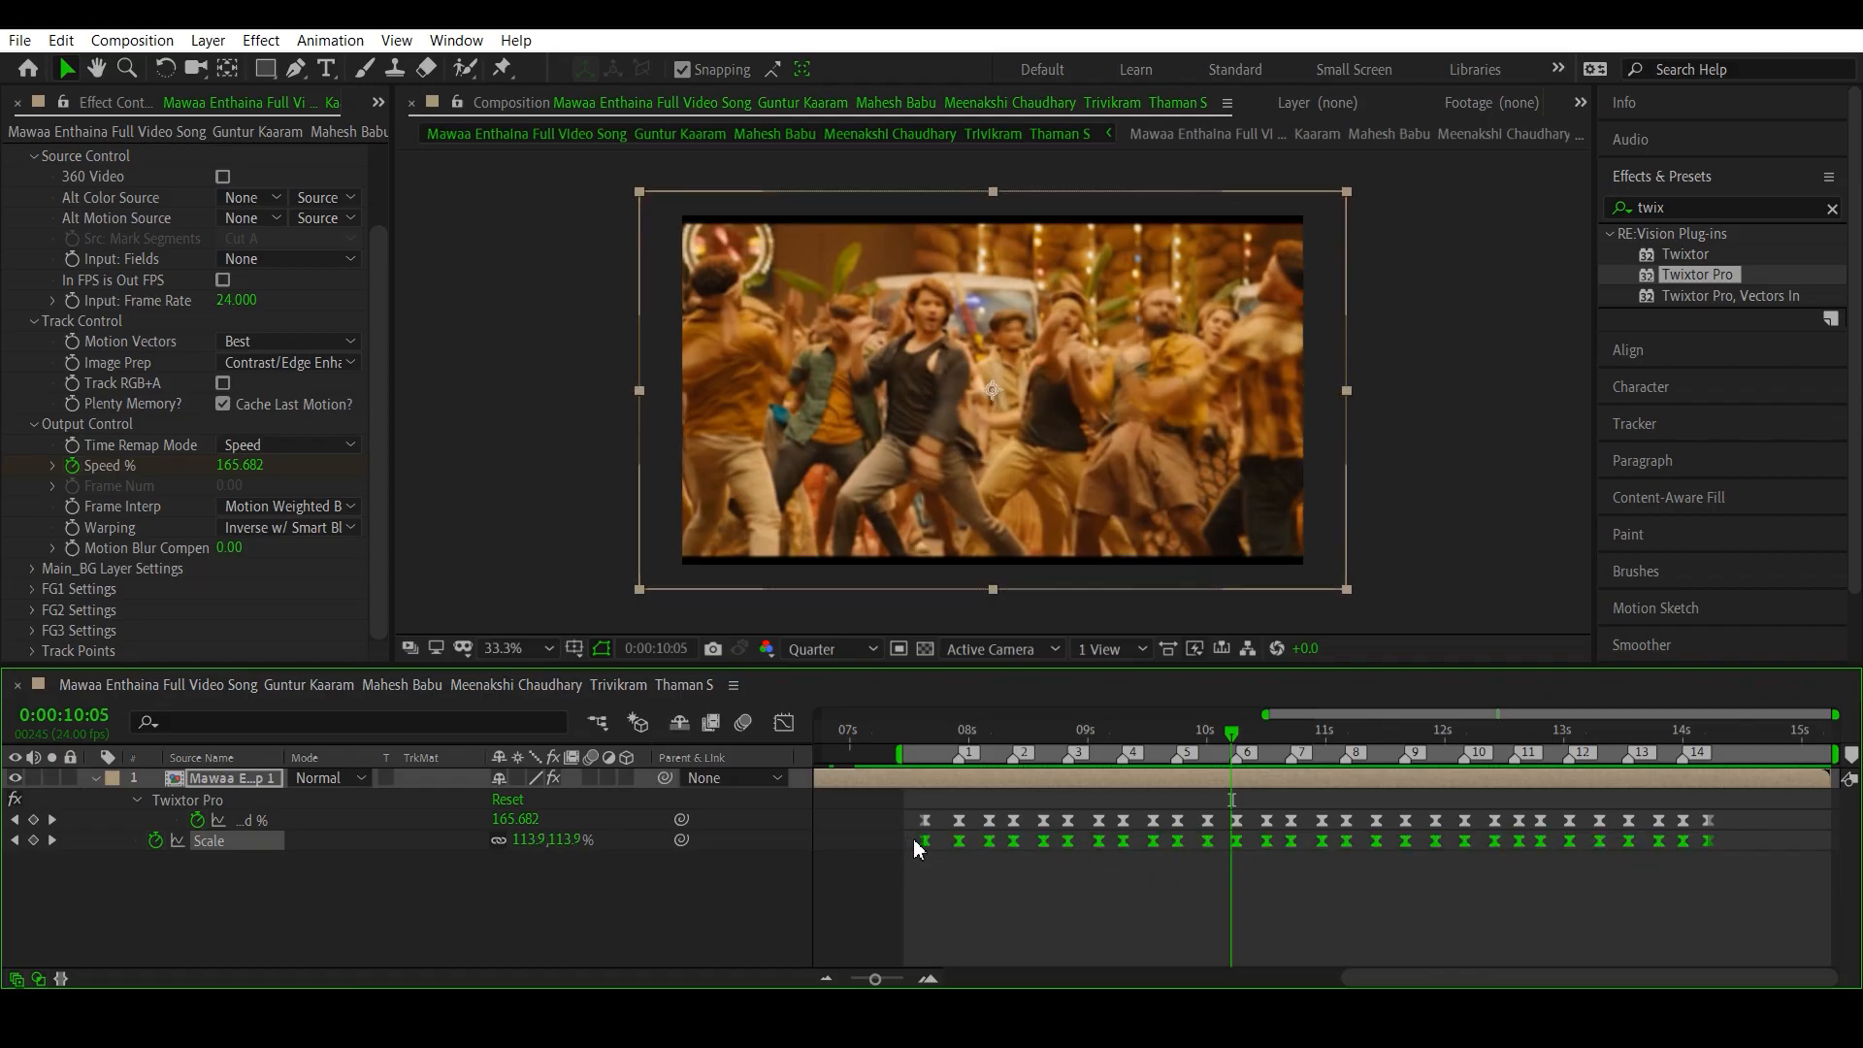
# - Lengthen the outgoing ease handles of the 100% Scale keyframes in the Graph Editor so each zoom-in starts slowly and rises steeply
pyautogui.click(786, 723)
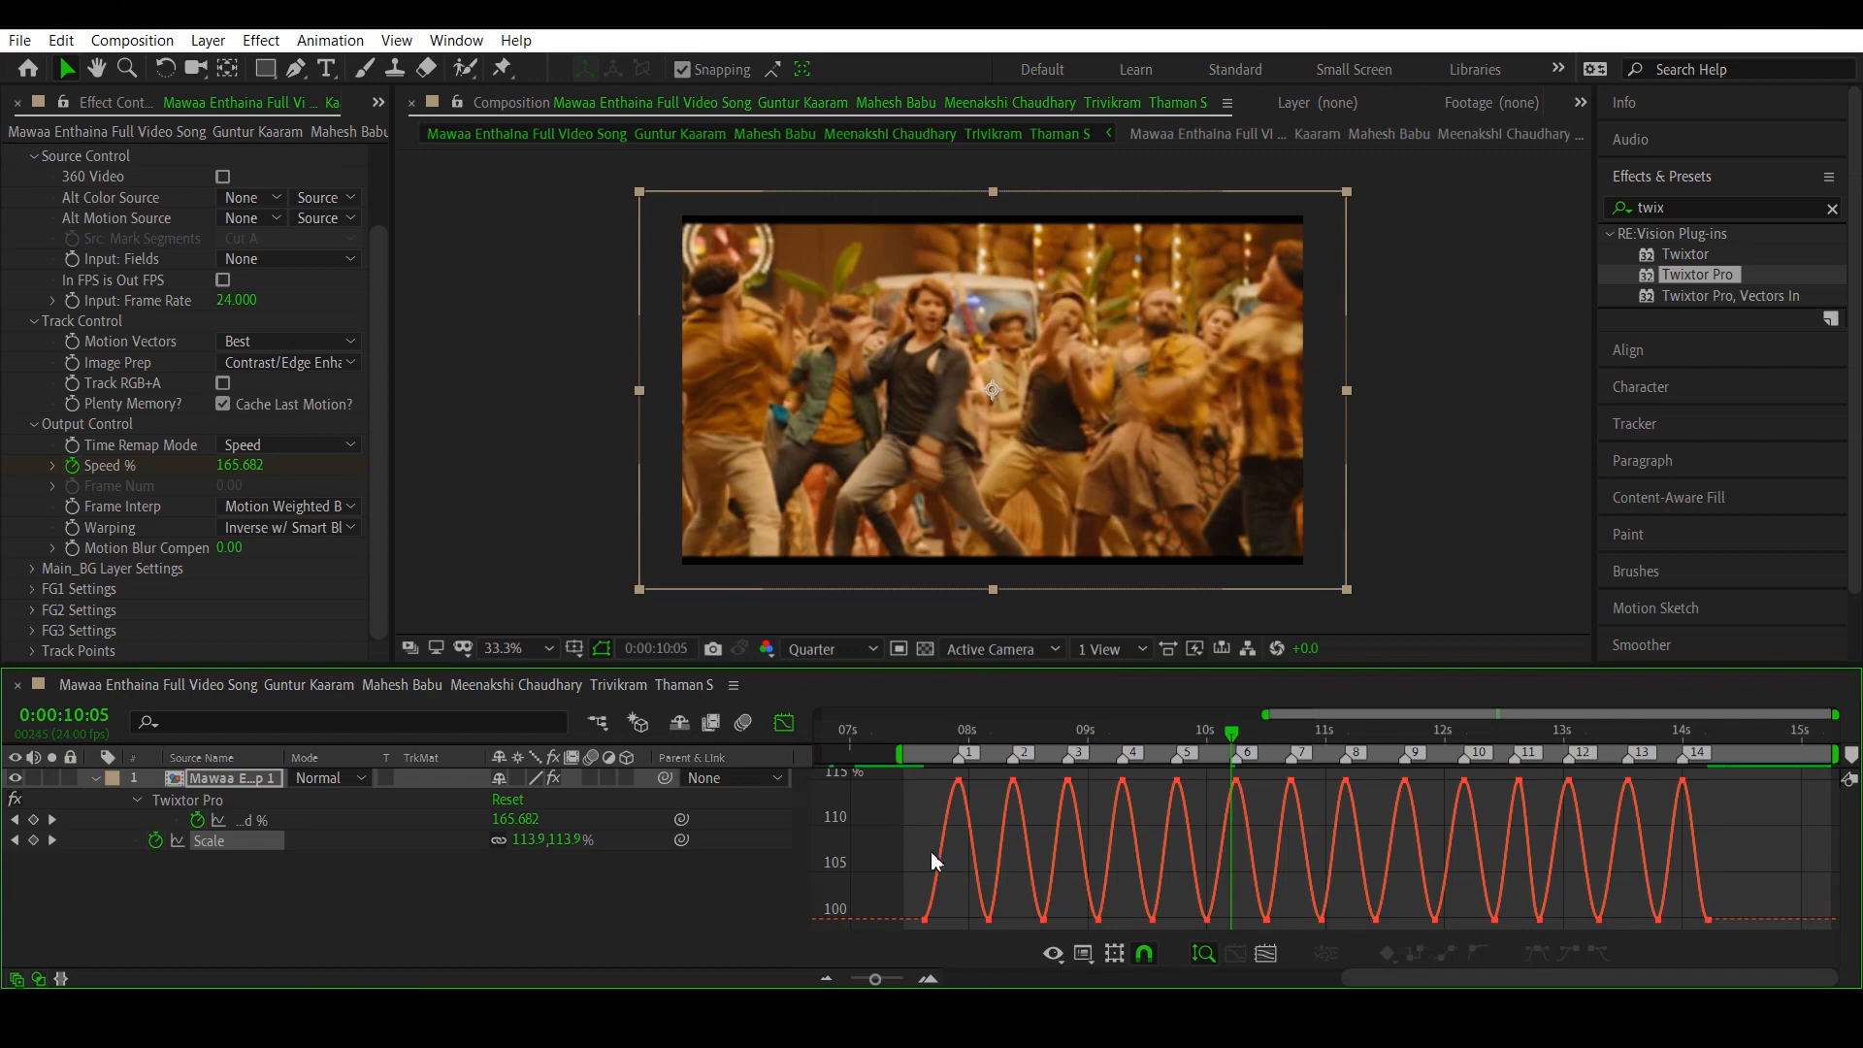
pyautogui.click(1265, 955)
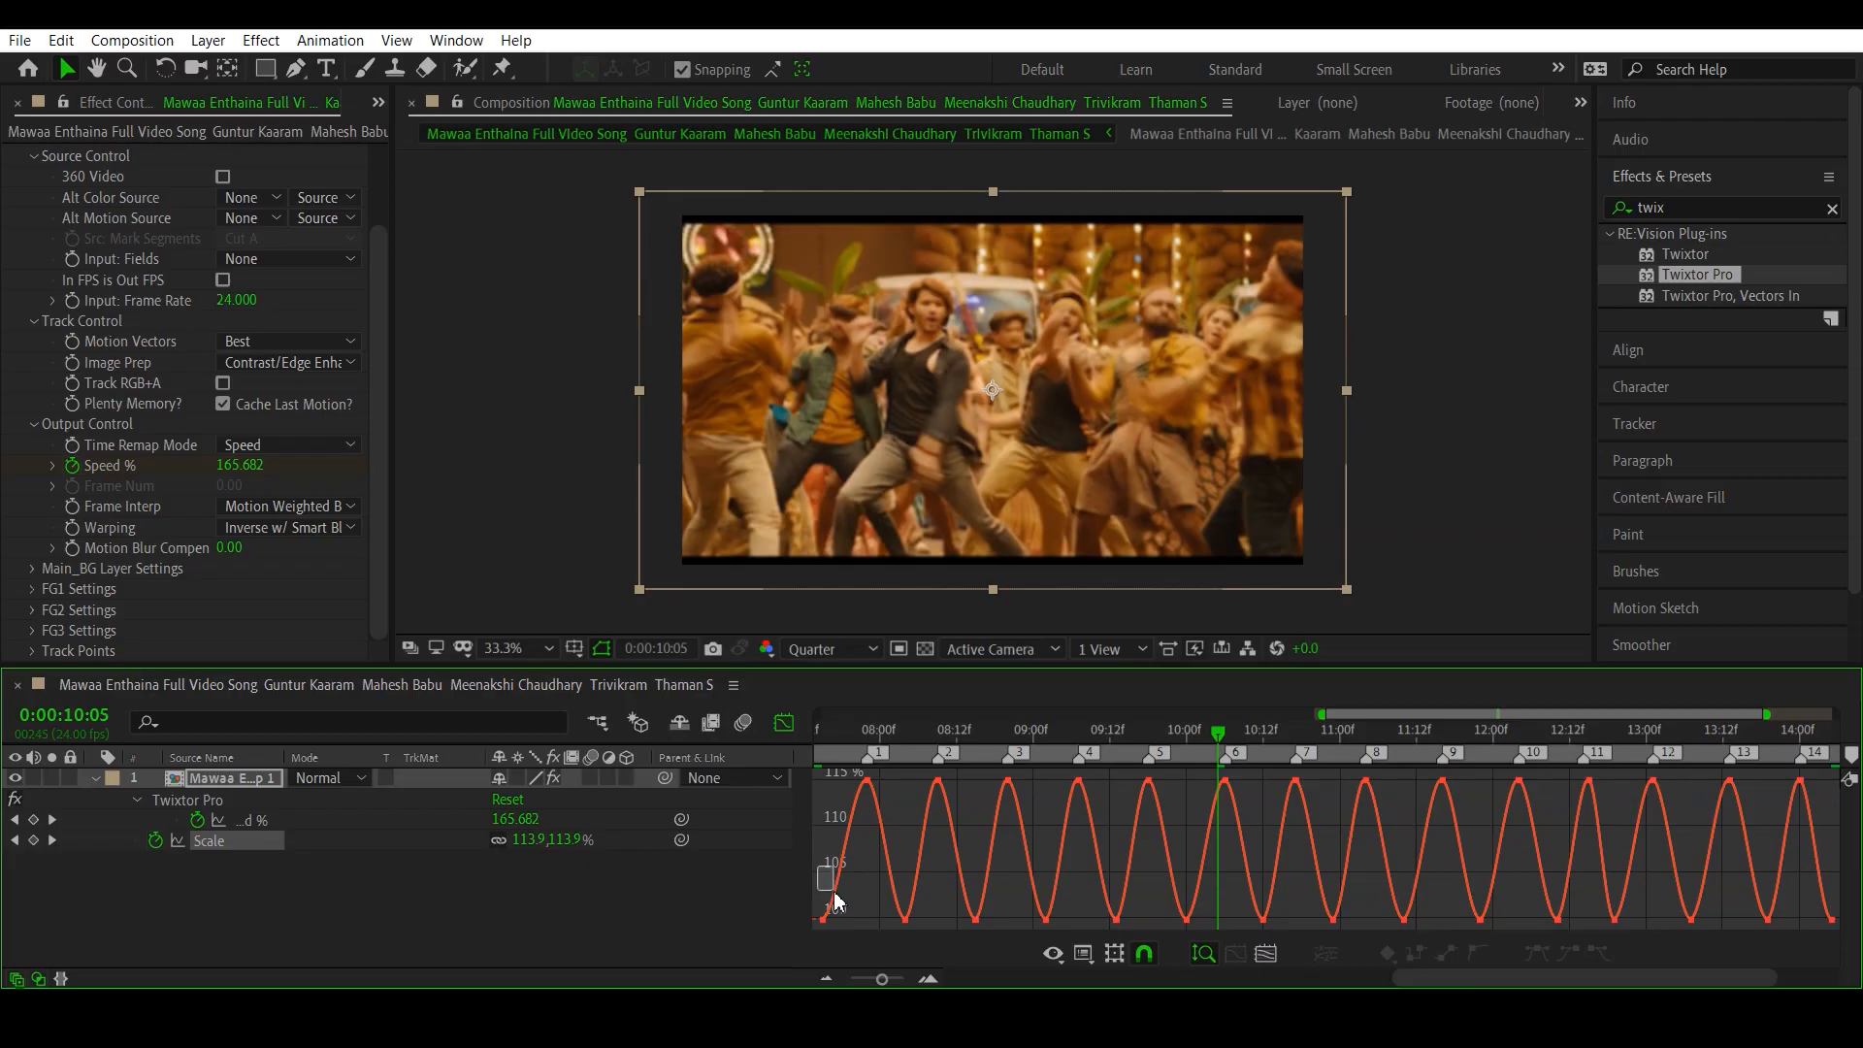
pyautogui.moveTo(820, 867); pyautogui.dragTo(1799, 813)
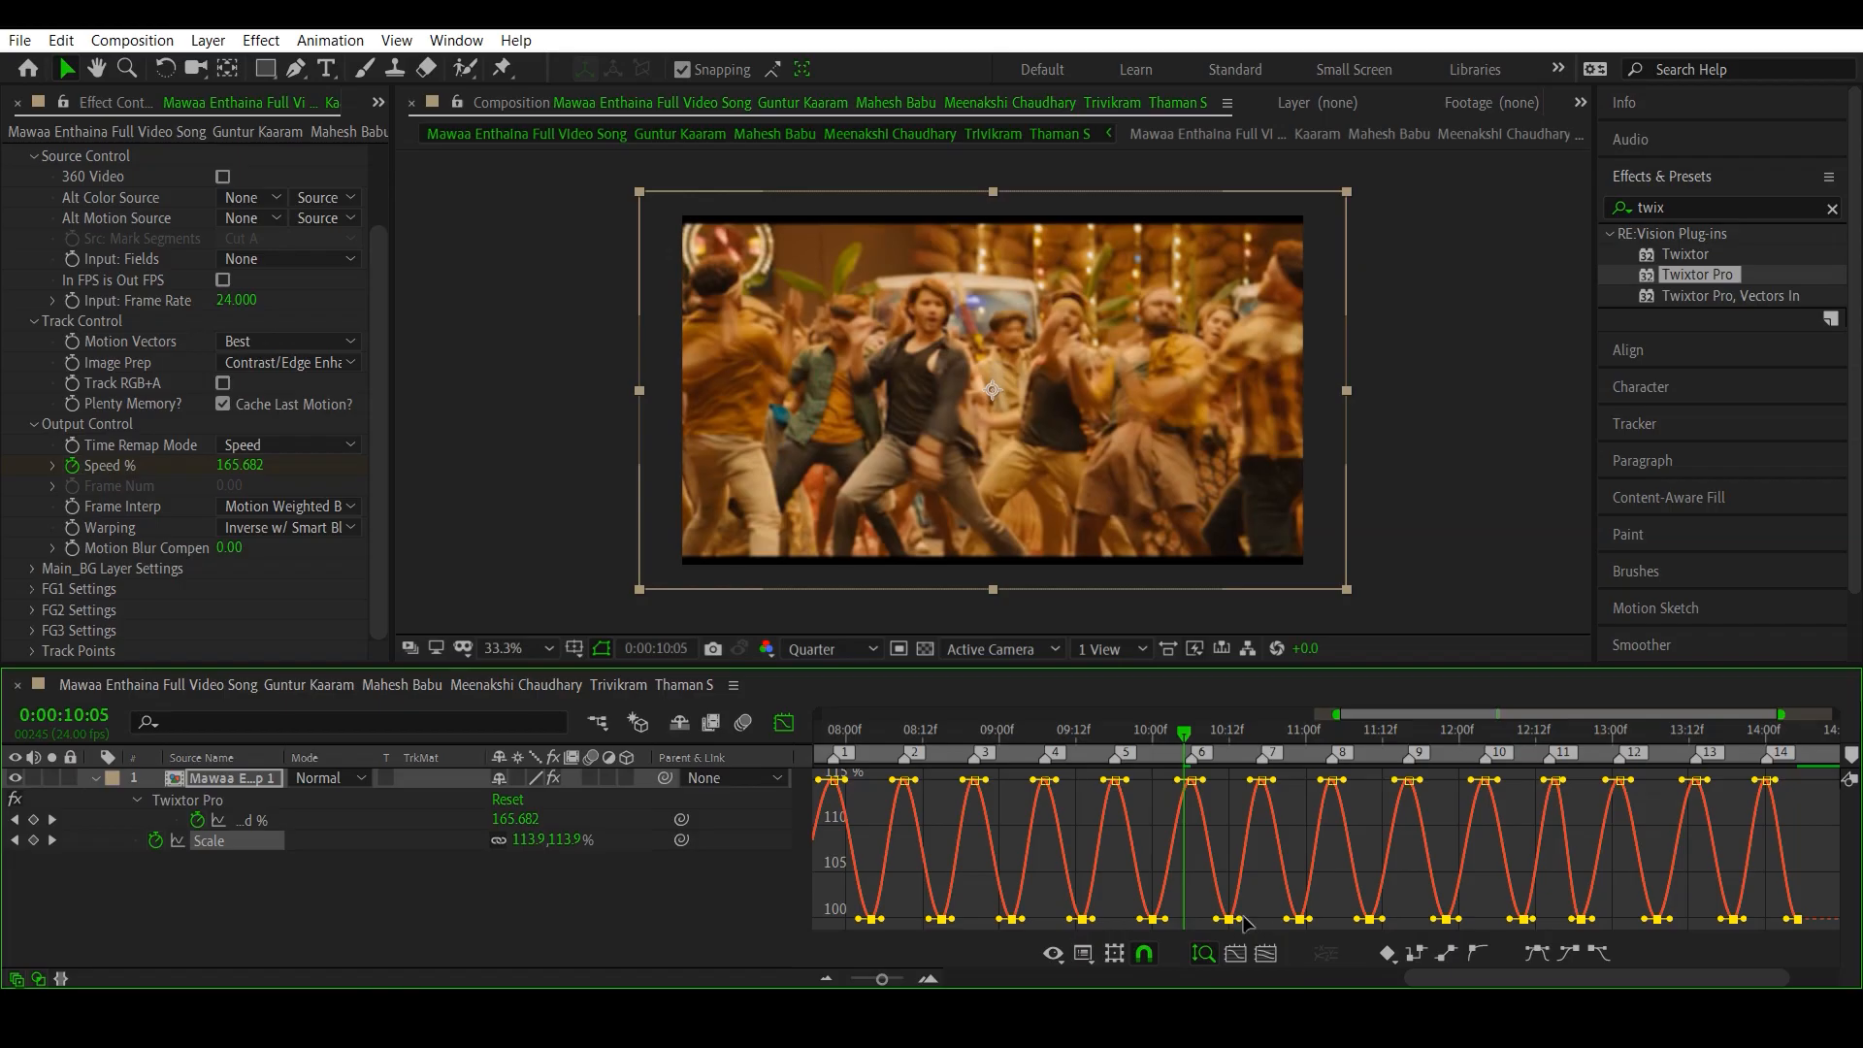
pyautogui.moveTo(1240, 918); pyautogui.dragTo(1270, 923)
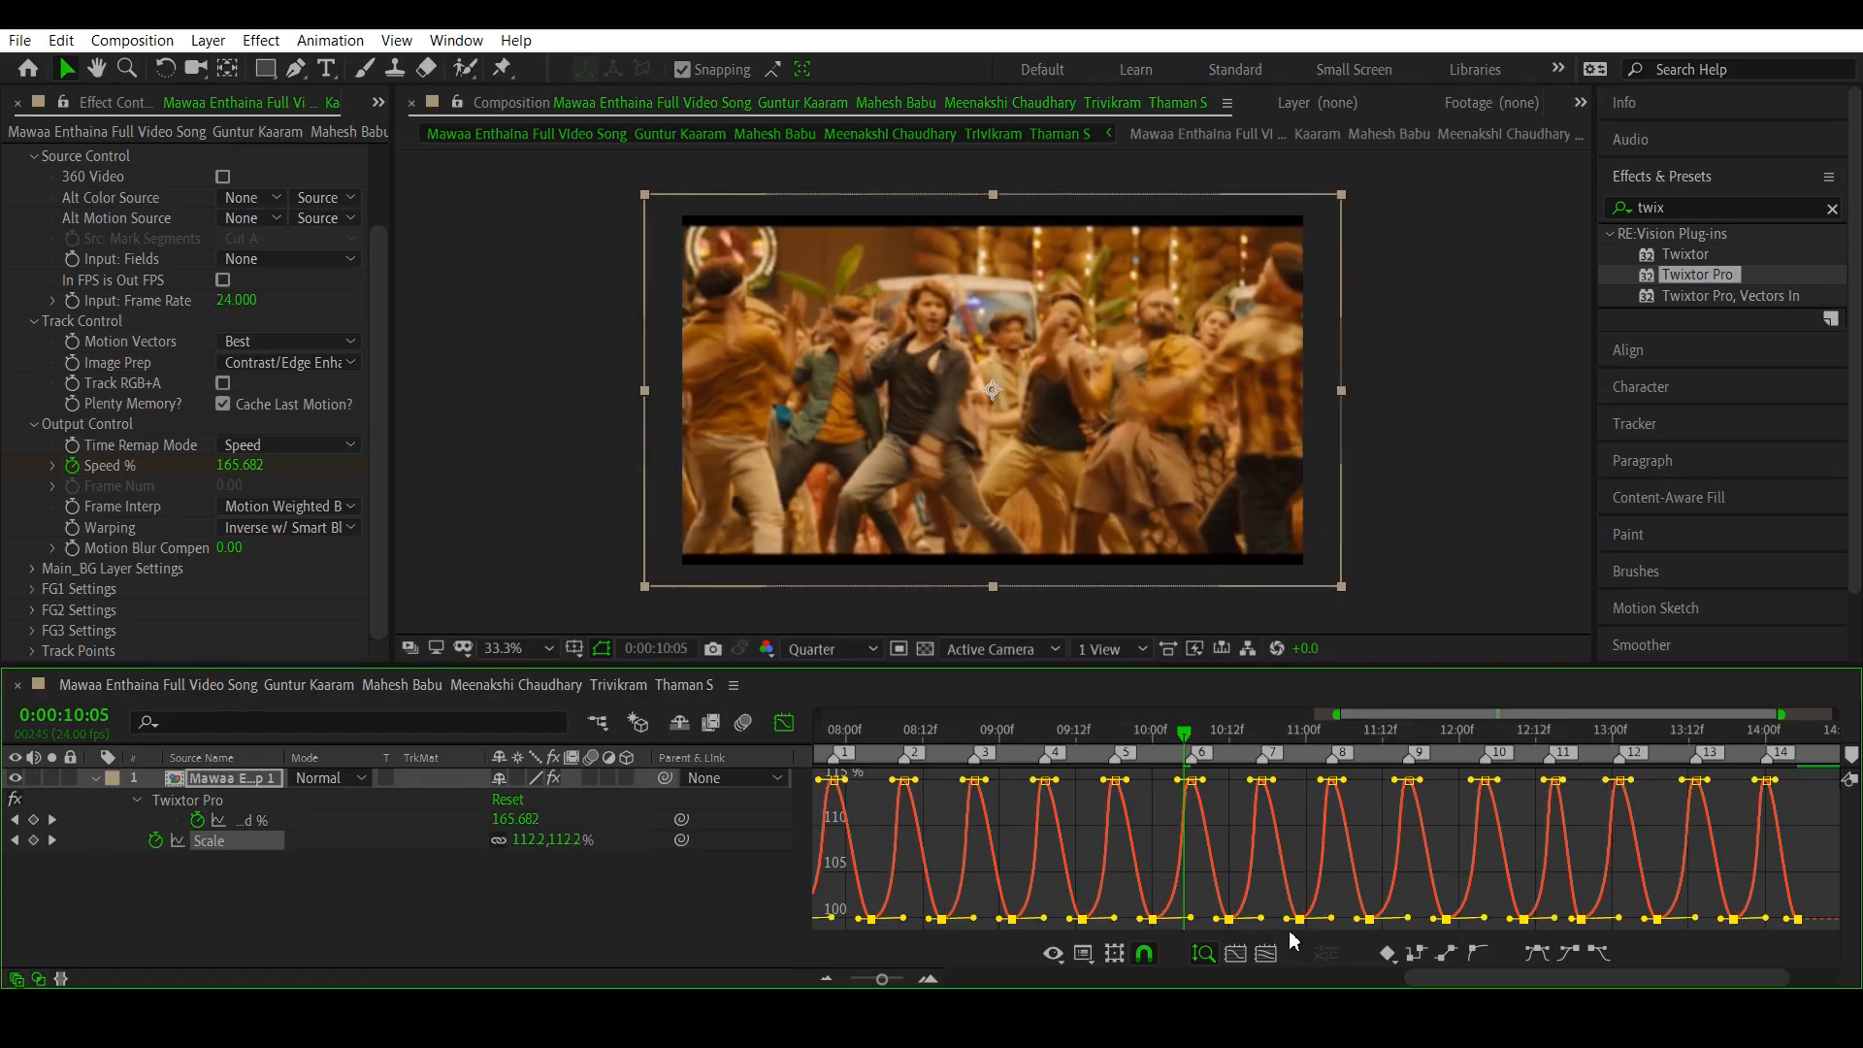
pyautogui.click(783, 723)
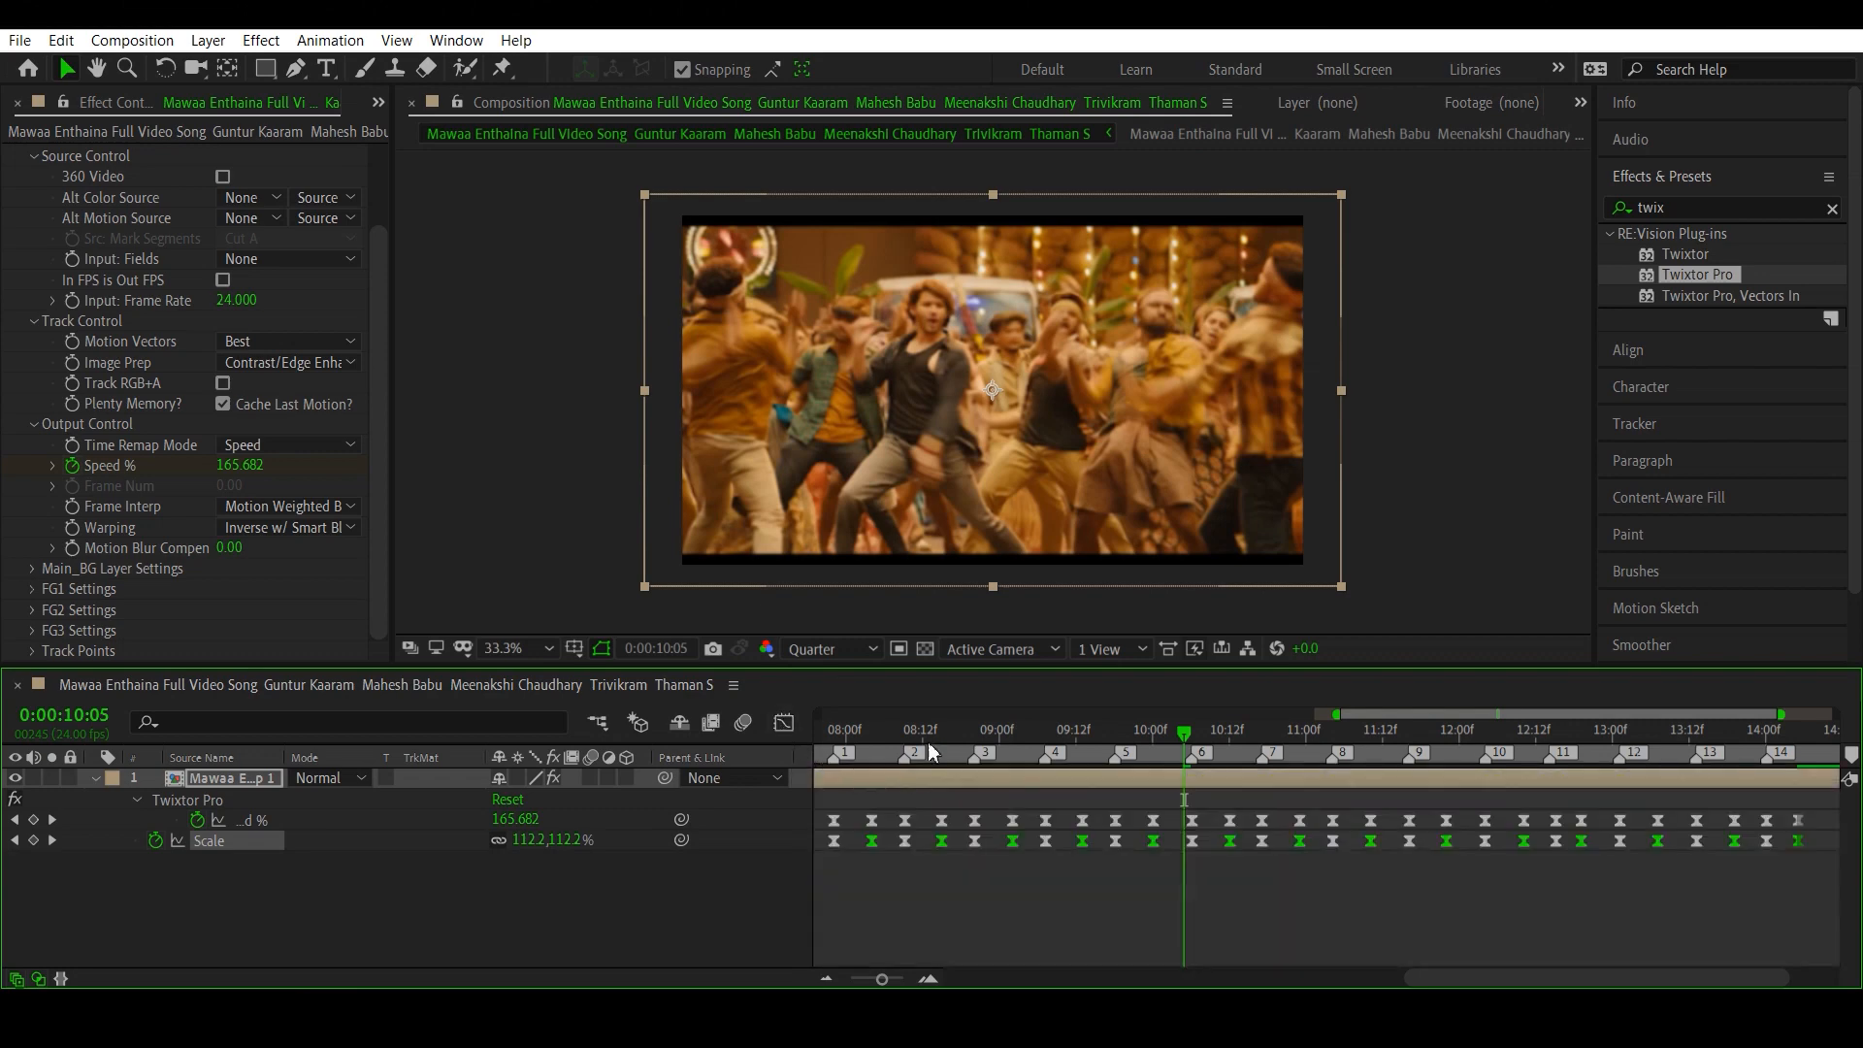
# - Preview the eased zoom animation from 0:00:07:13
pyautogui.click(865, 730)
pyautogui.moveTo(888, 982); pyautogui.dragTo(884, 982)
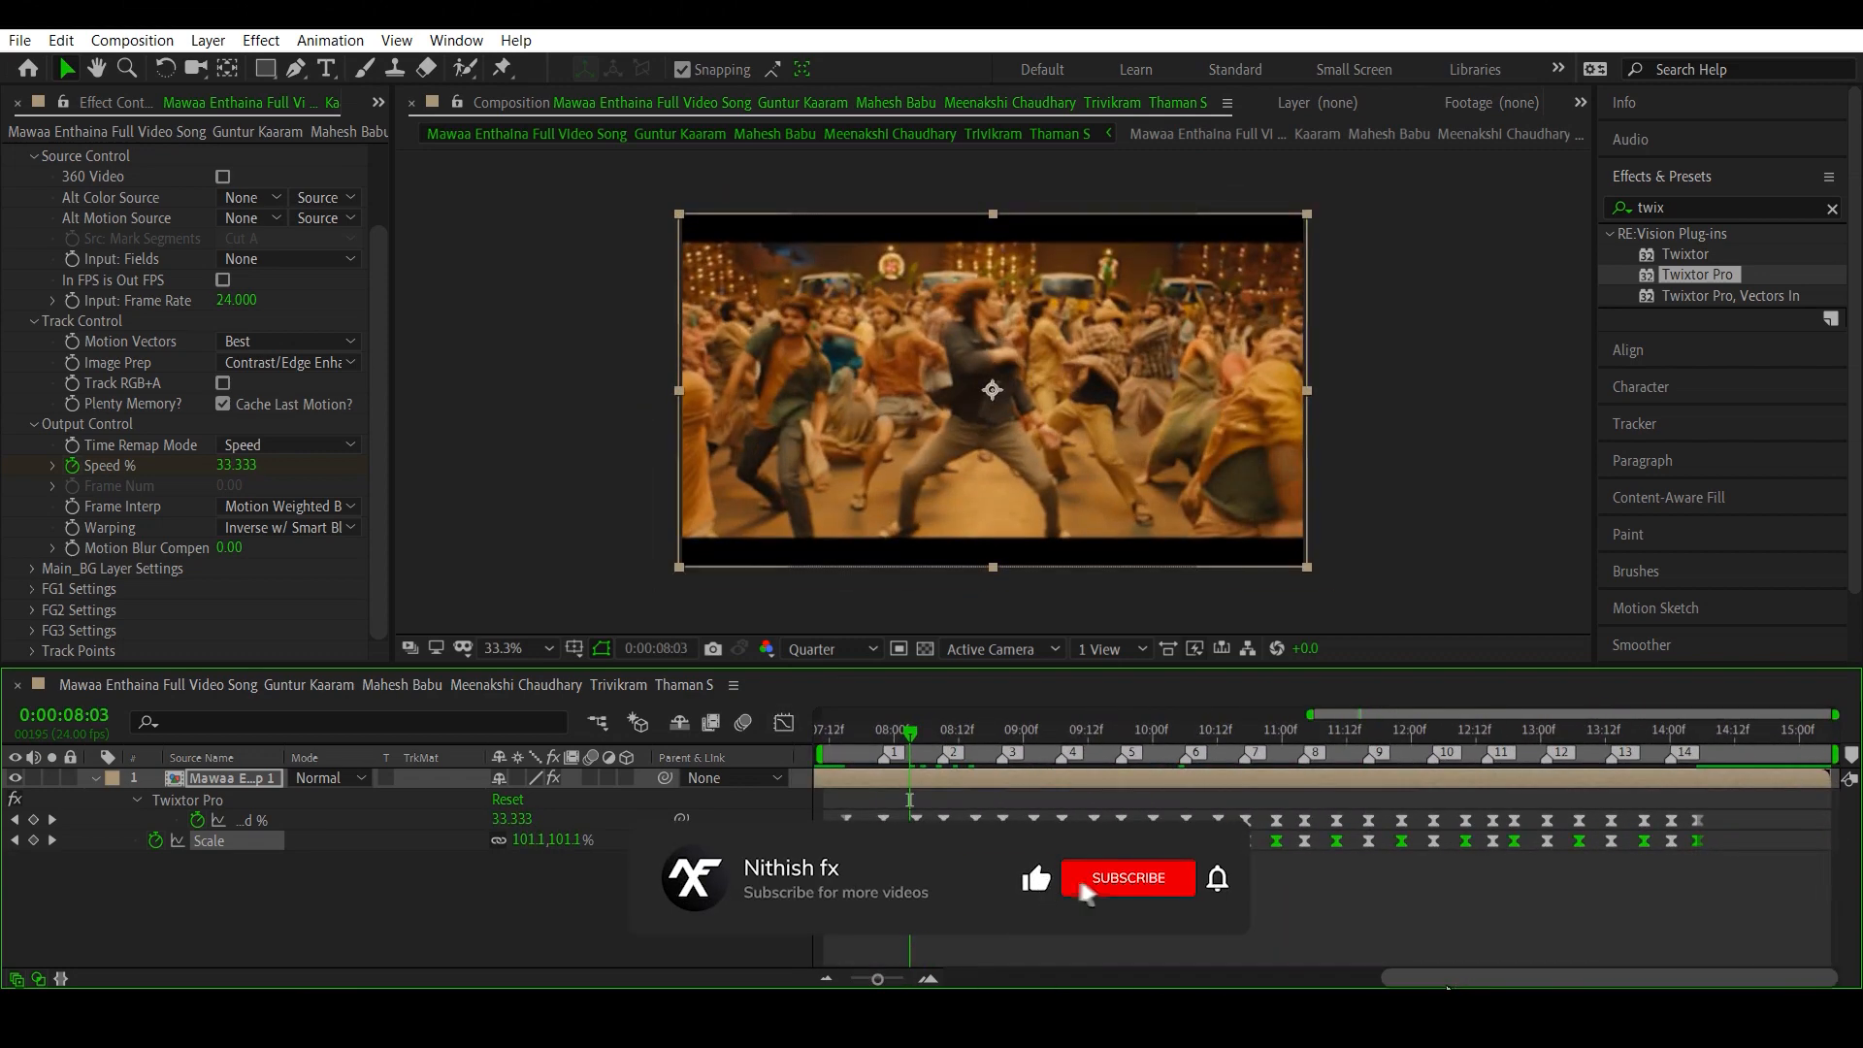
pyautogui.moveTo(1462, 984); pyautogui.dragTo(1456, 984)
pyautogui.moveTo(912, 735); pyautogui.dragTo(847, 742)
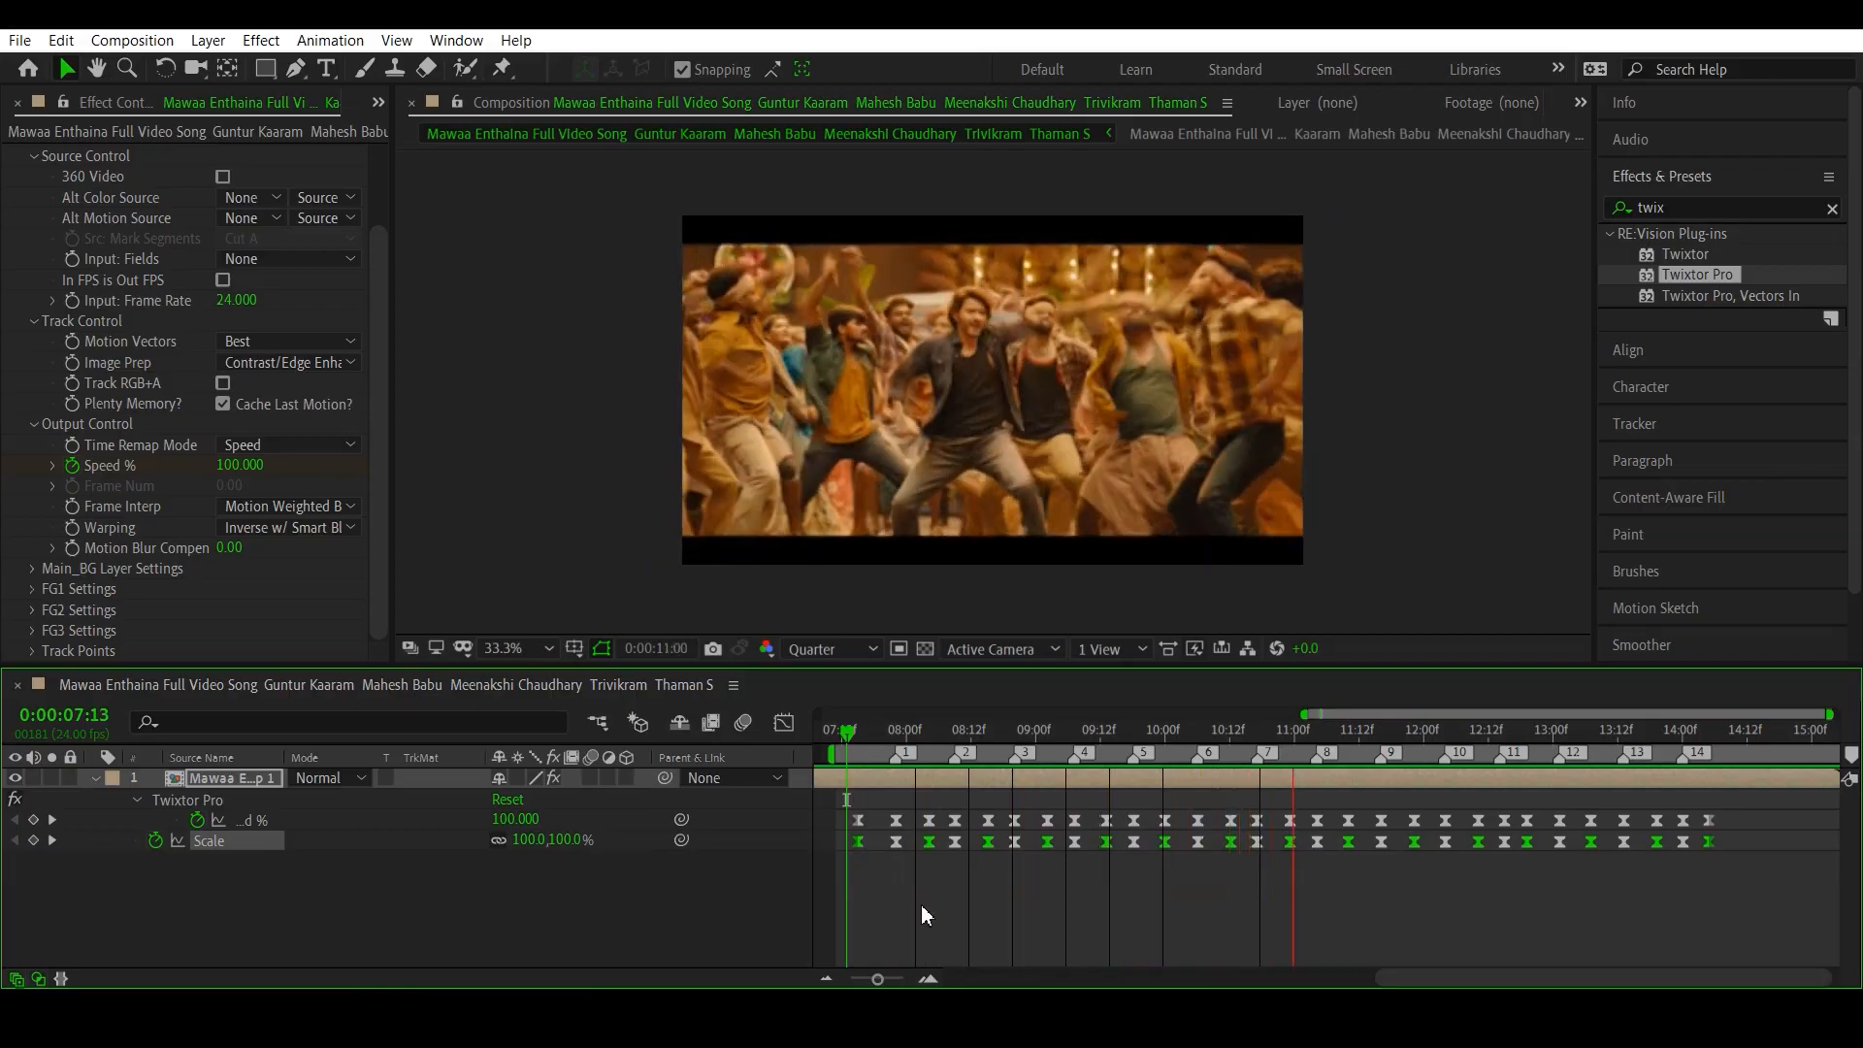
pyautogui.press('space')
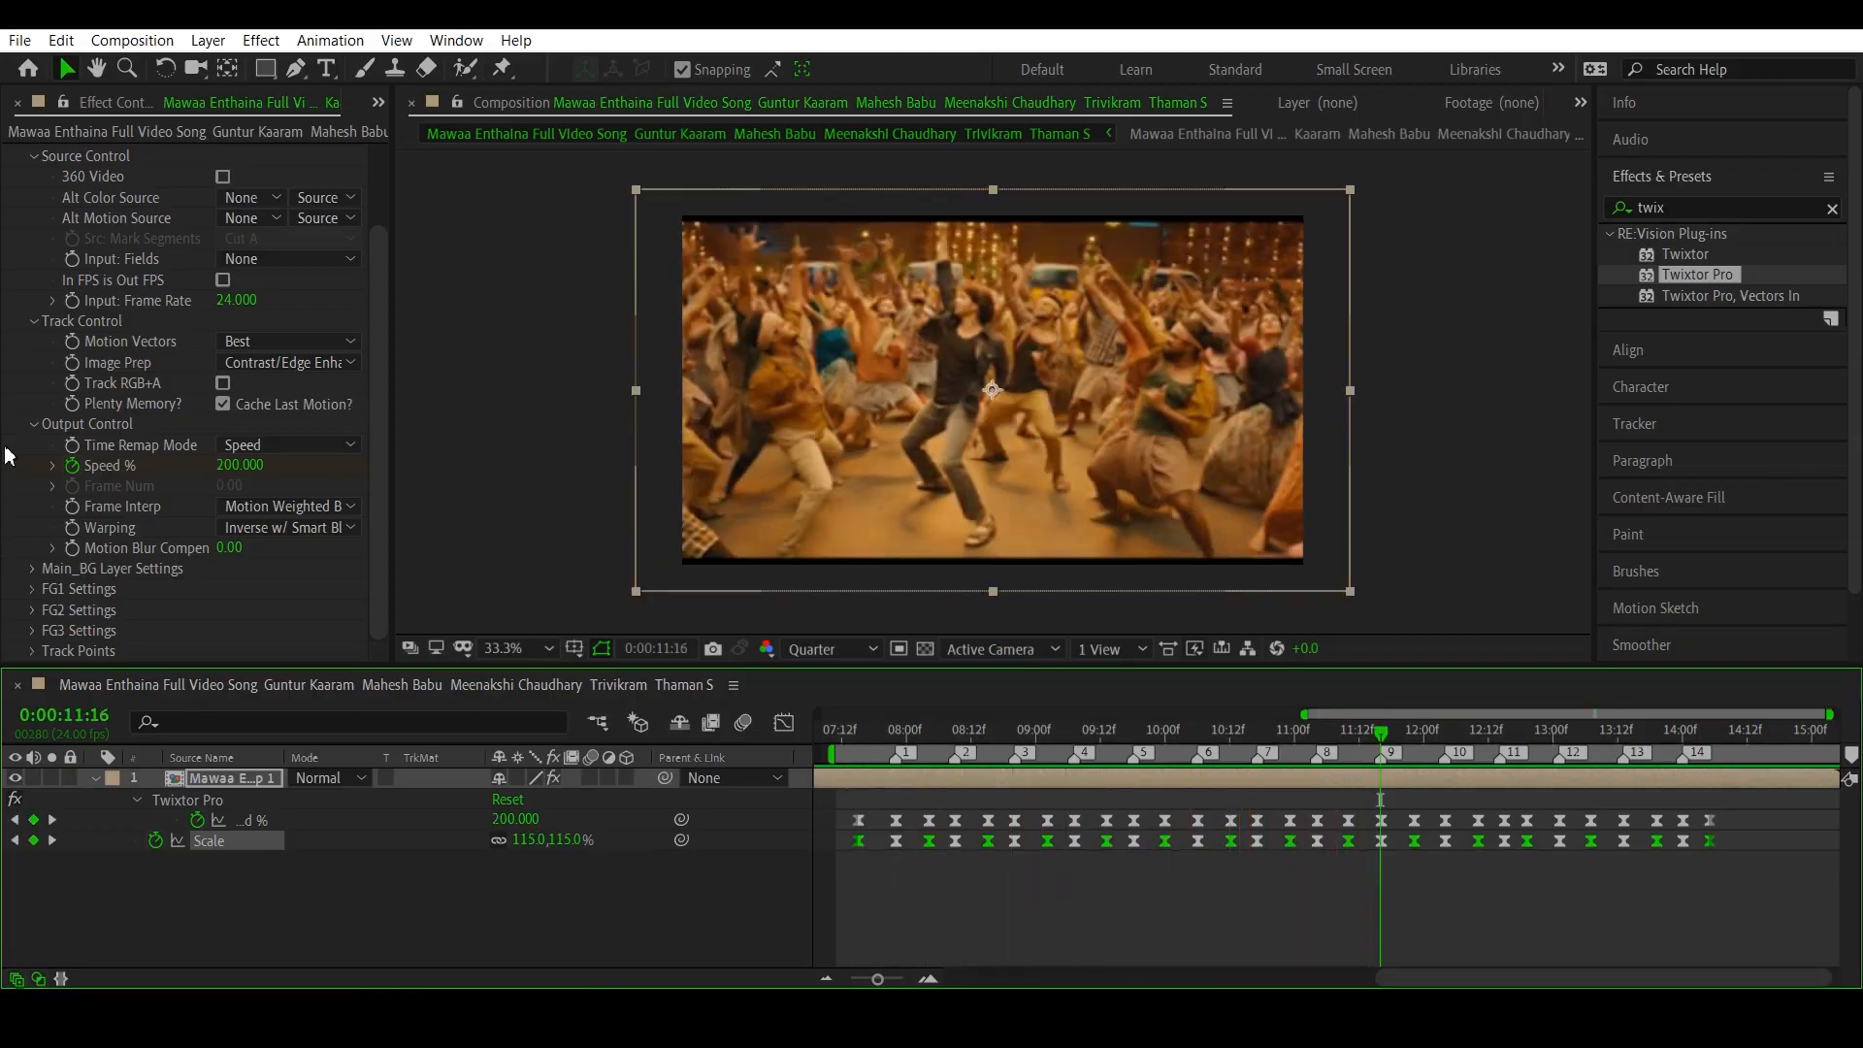
# - Place the Pngtree PNG from the Velocity folder above the clip layer in the timeline and fit it to the composition size
pyautogui.scroll(2, 109, 394)
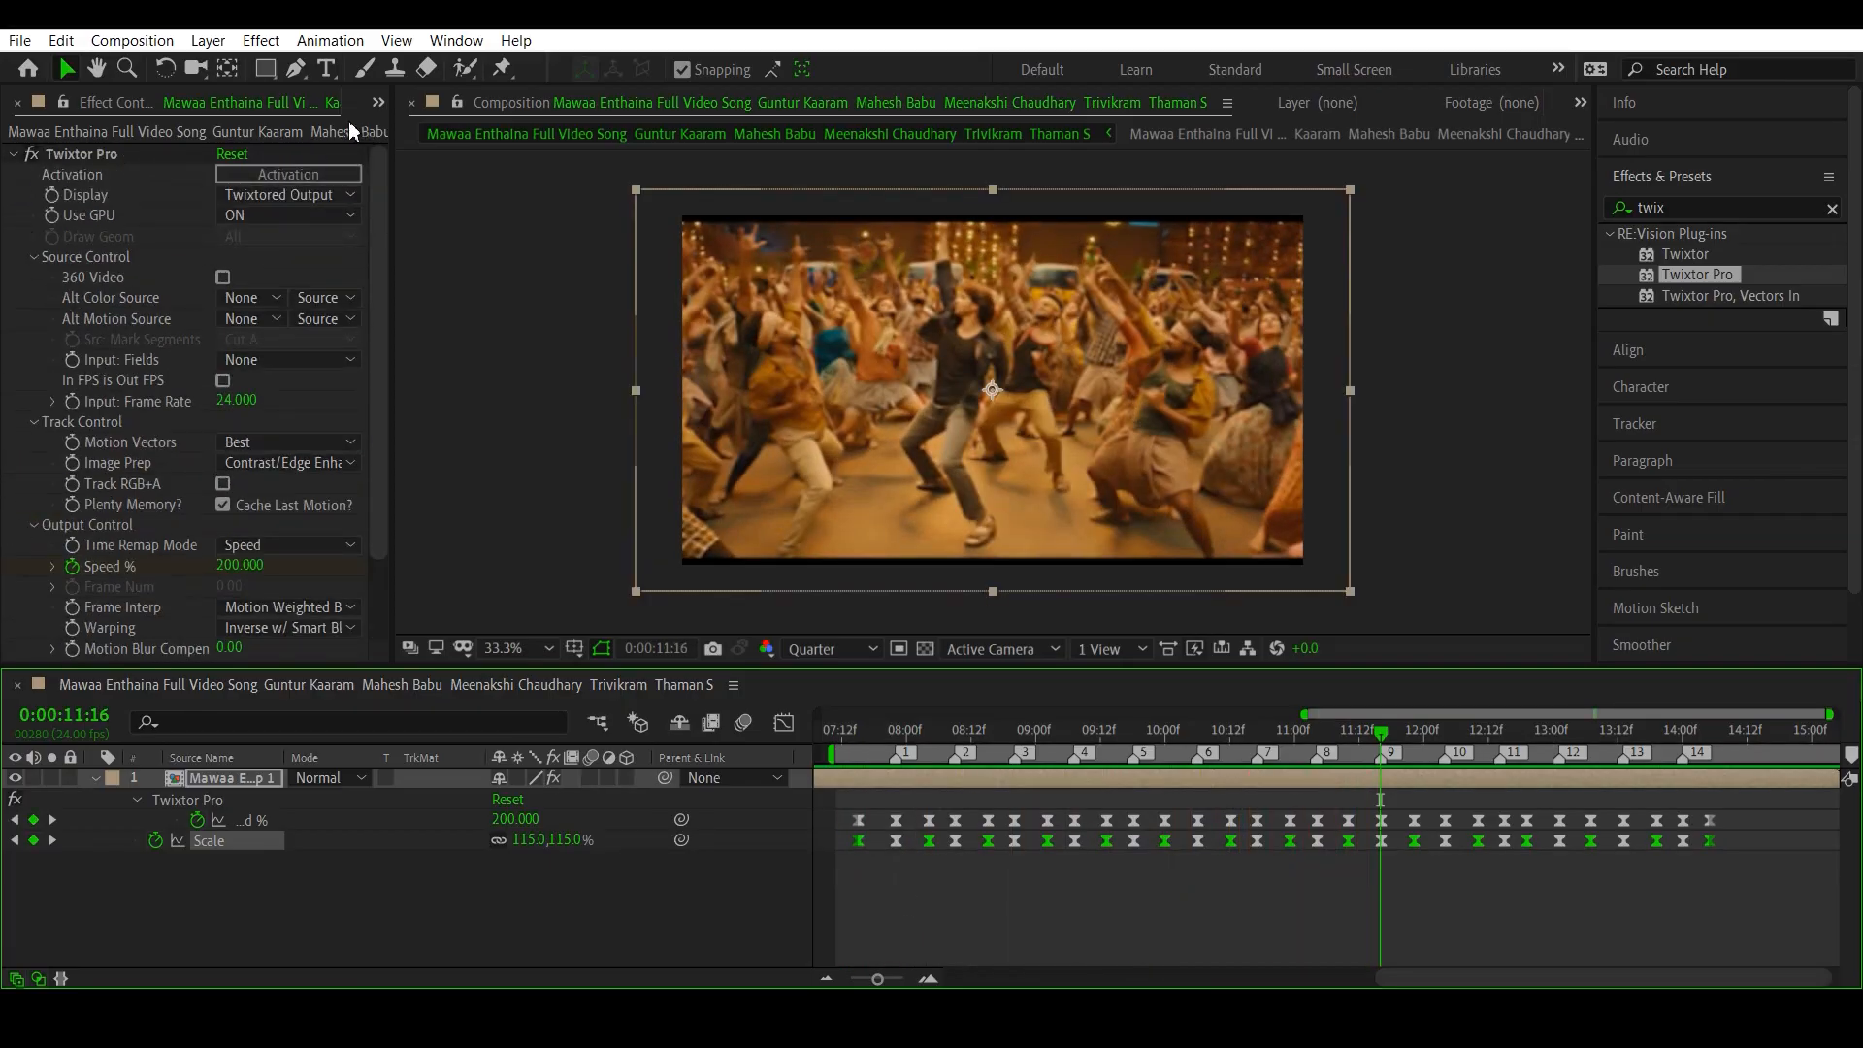
pyautogui.click(378, 104)
pyautogui.click(483, 135)
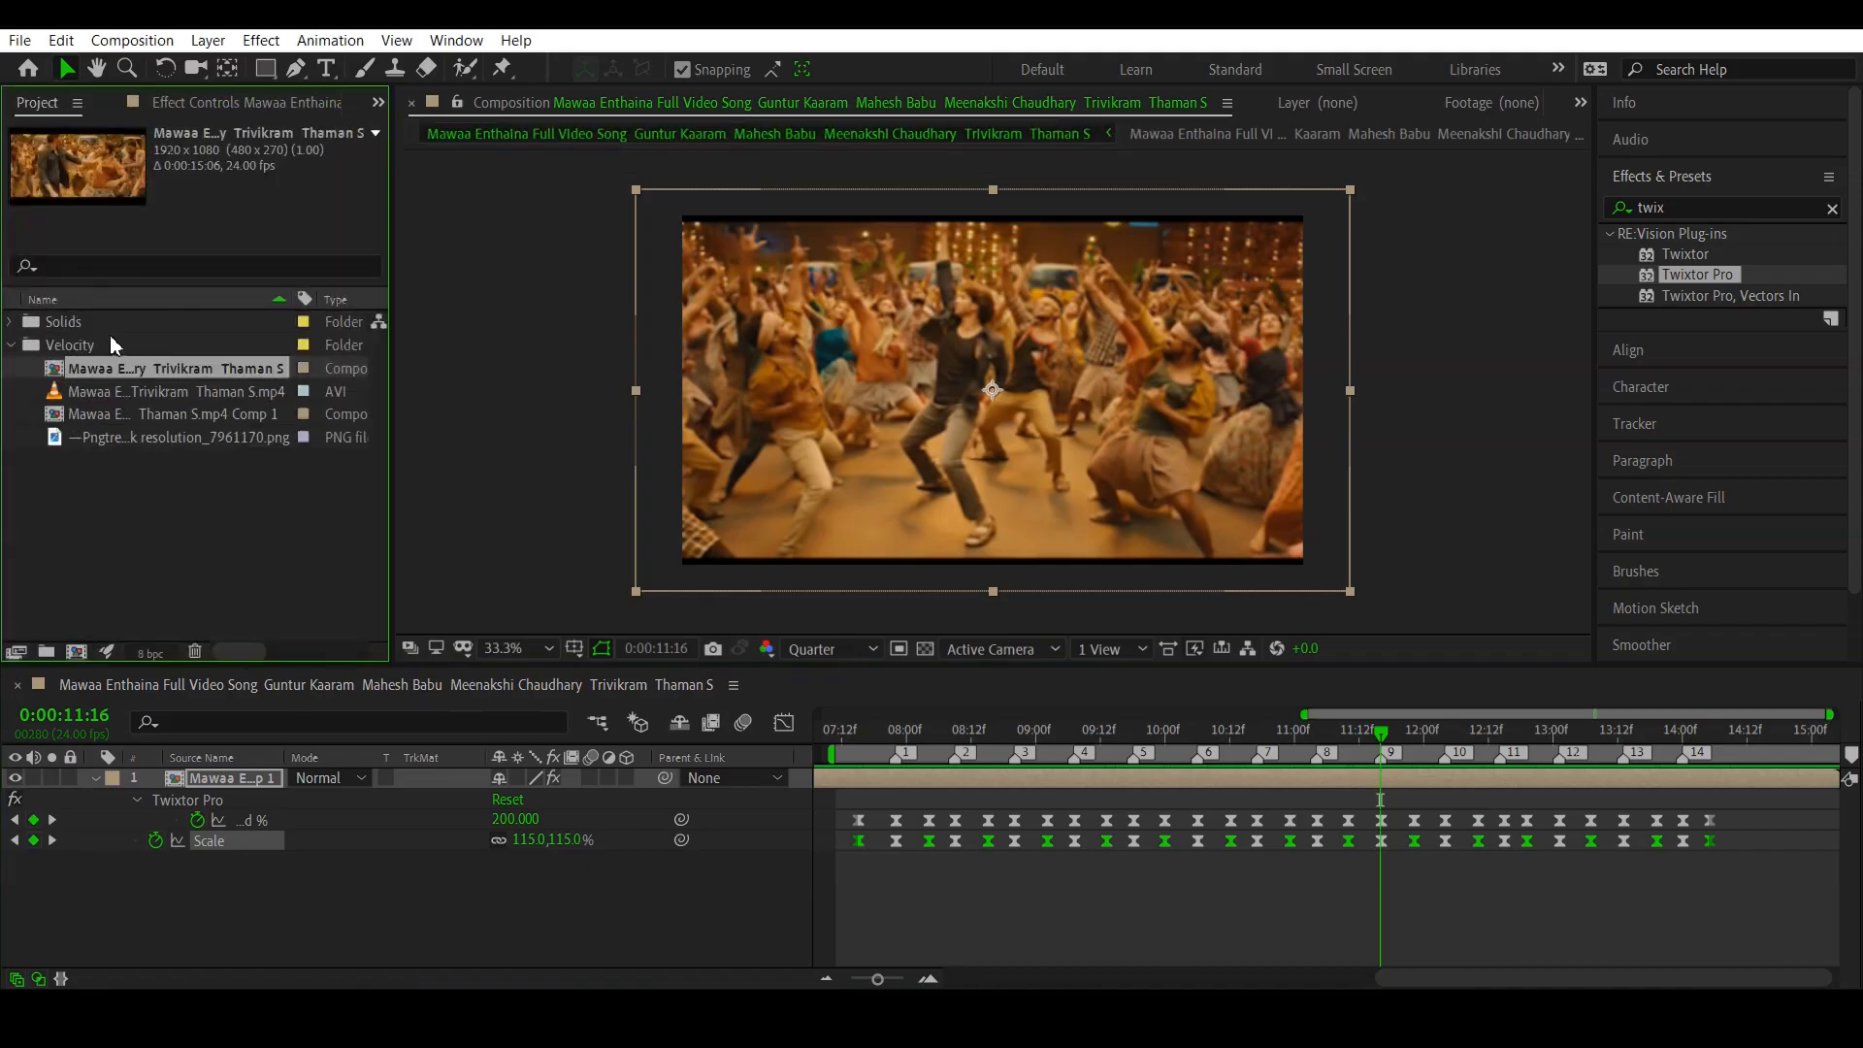
pyautogui.moveTo(119, 436); pyautogui.dragTo(245, 783)
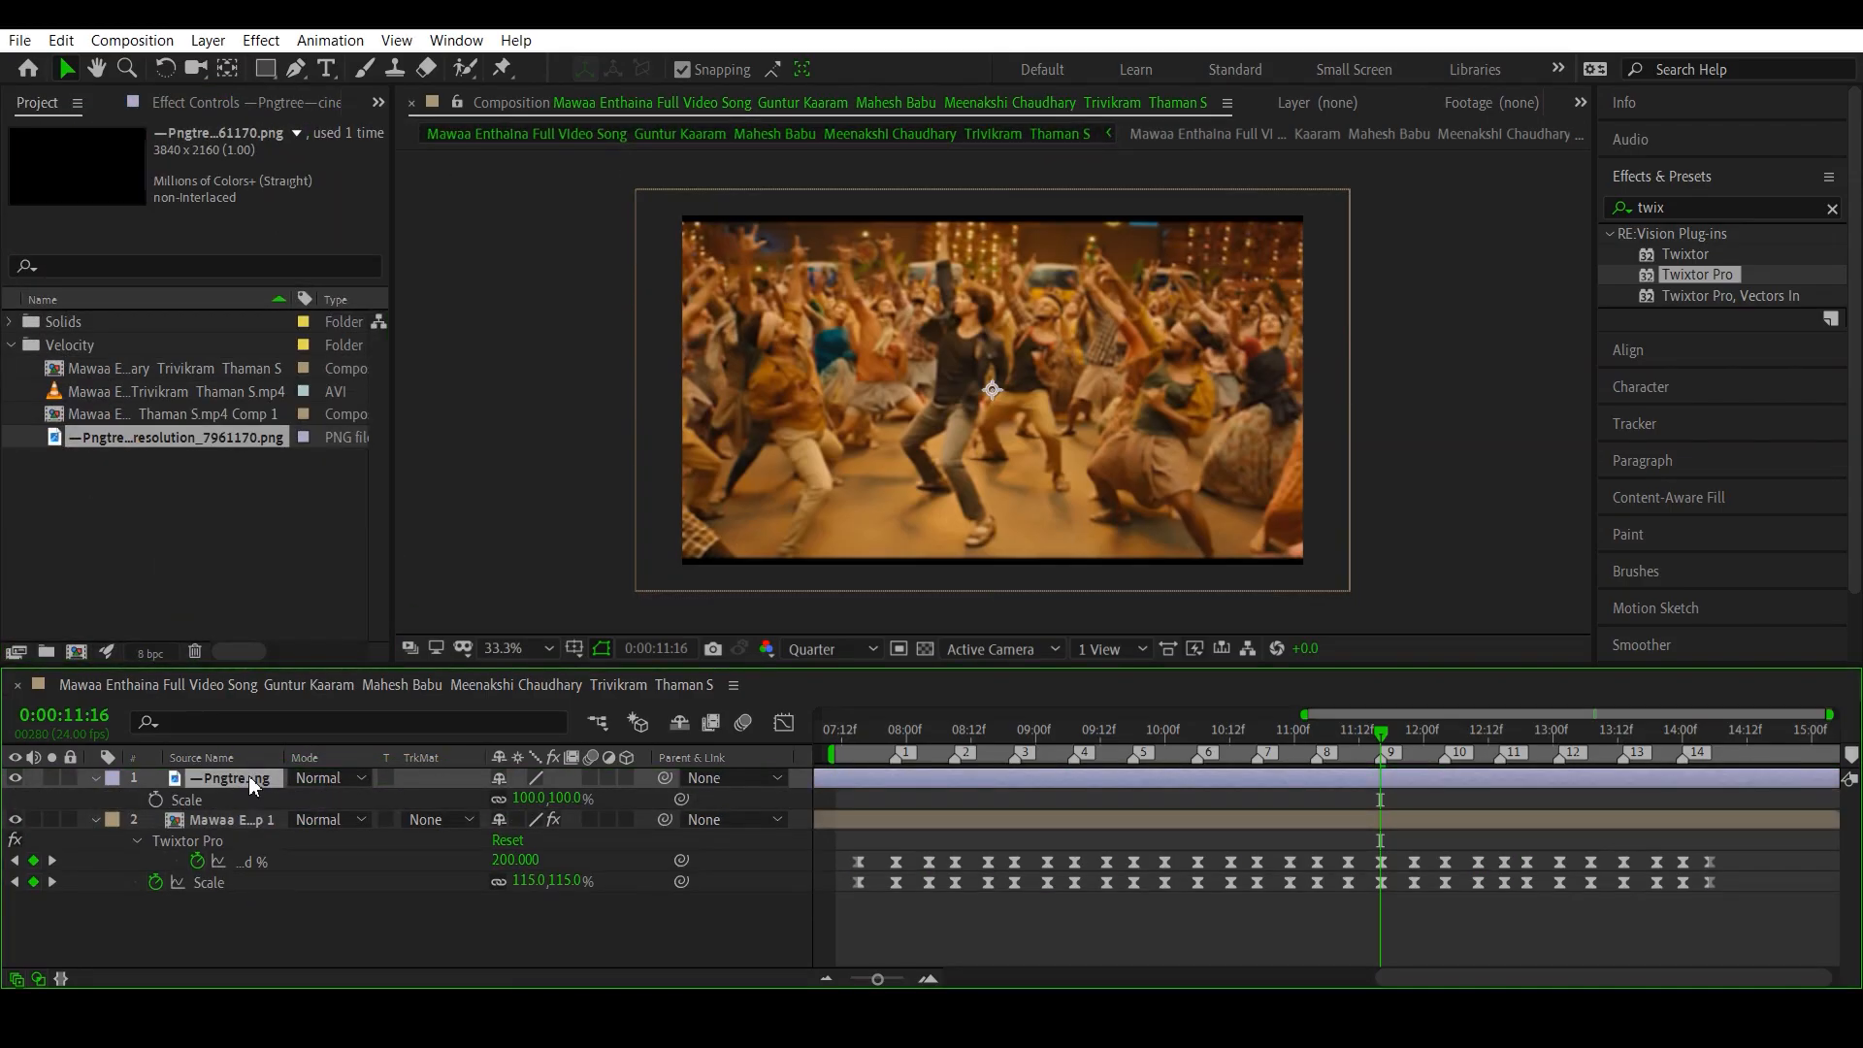
pyautogui.hotkey('ctrl', 'alt', 'f')
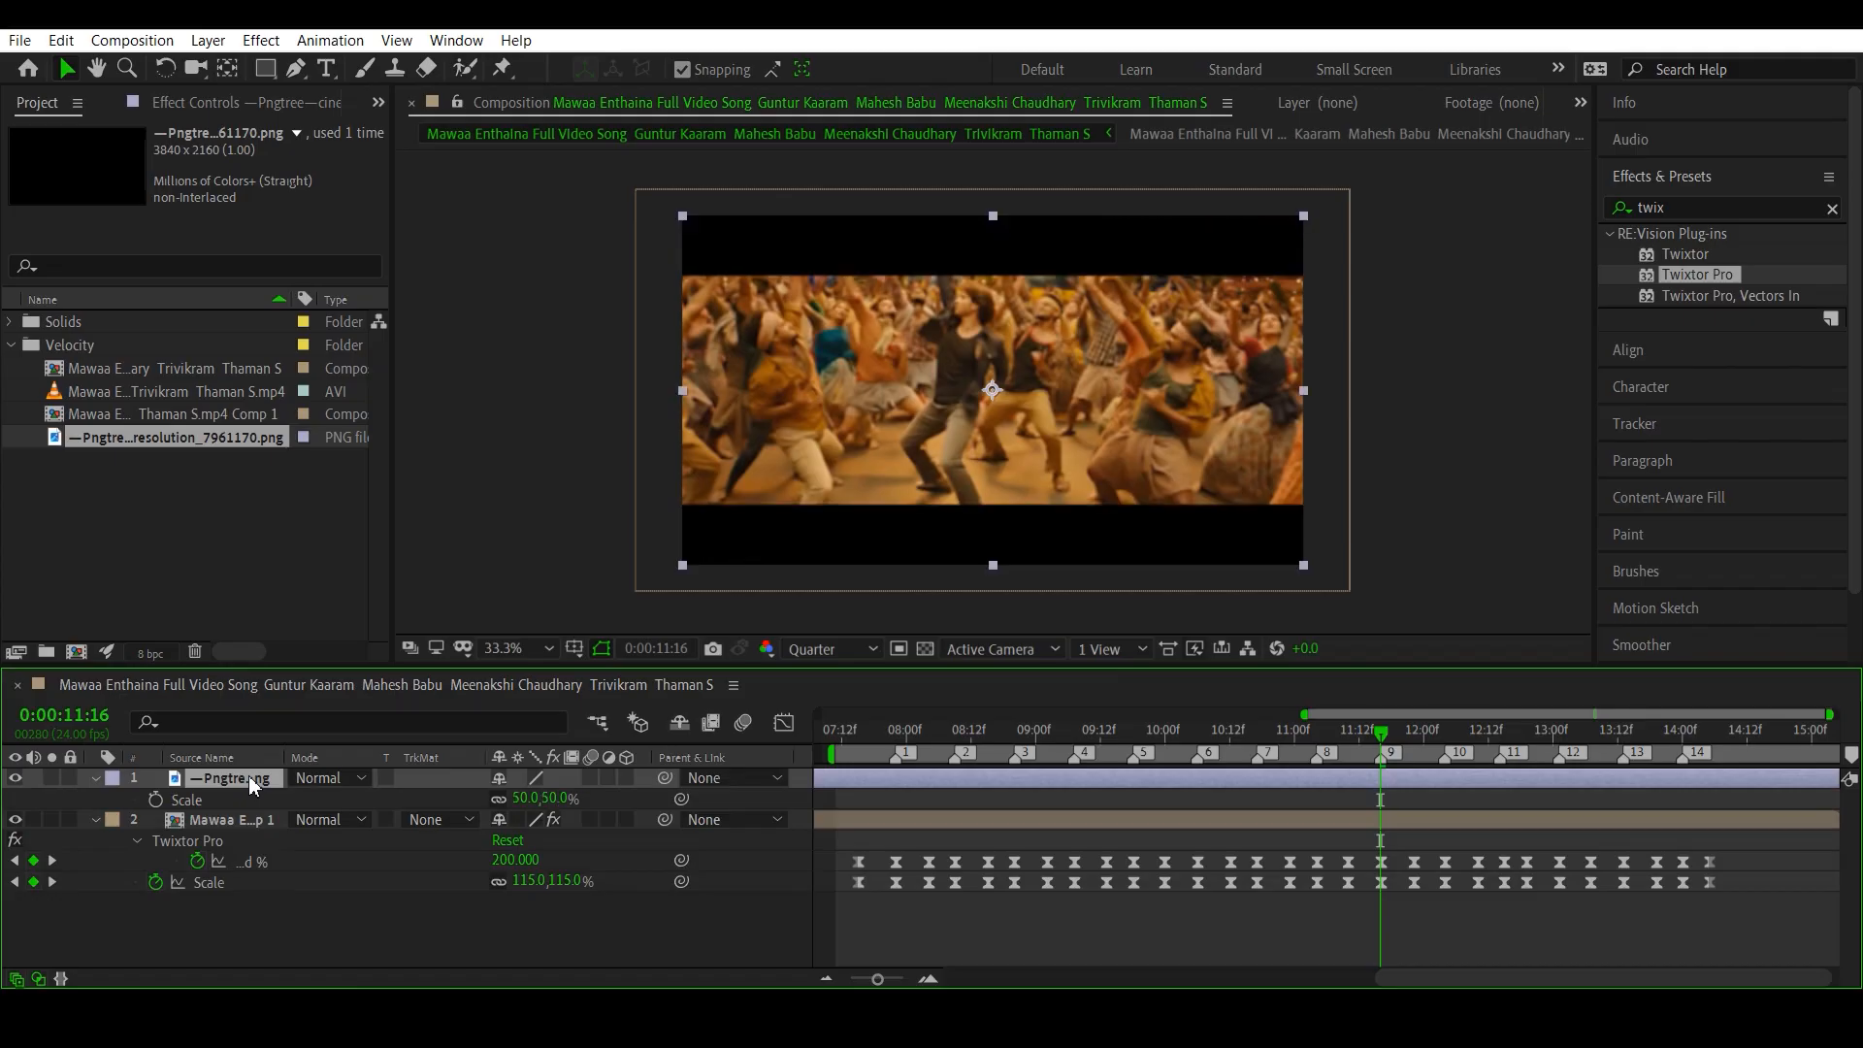
# - Set the Scale of the Pngtree black-bar layer to 63%
pyautogui.click(525, 798)
pyautogui.write('6')
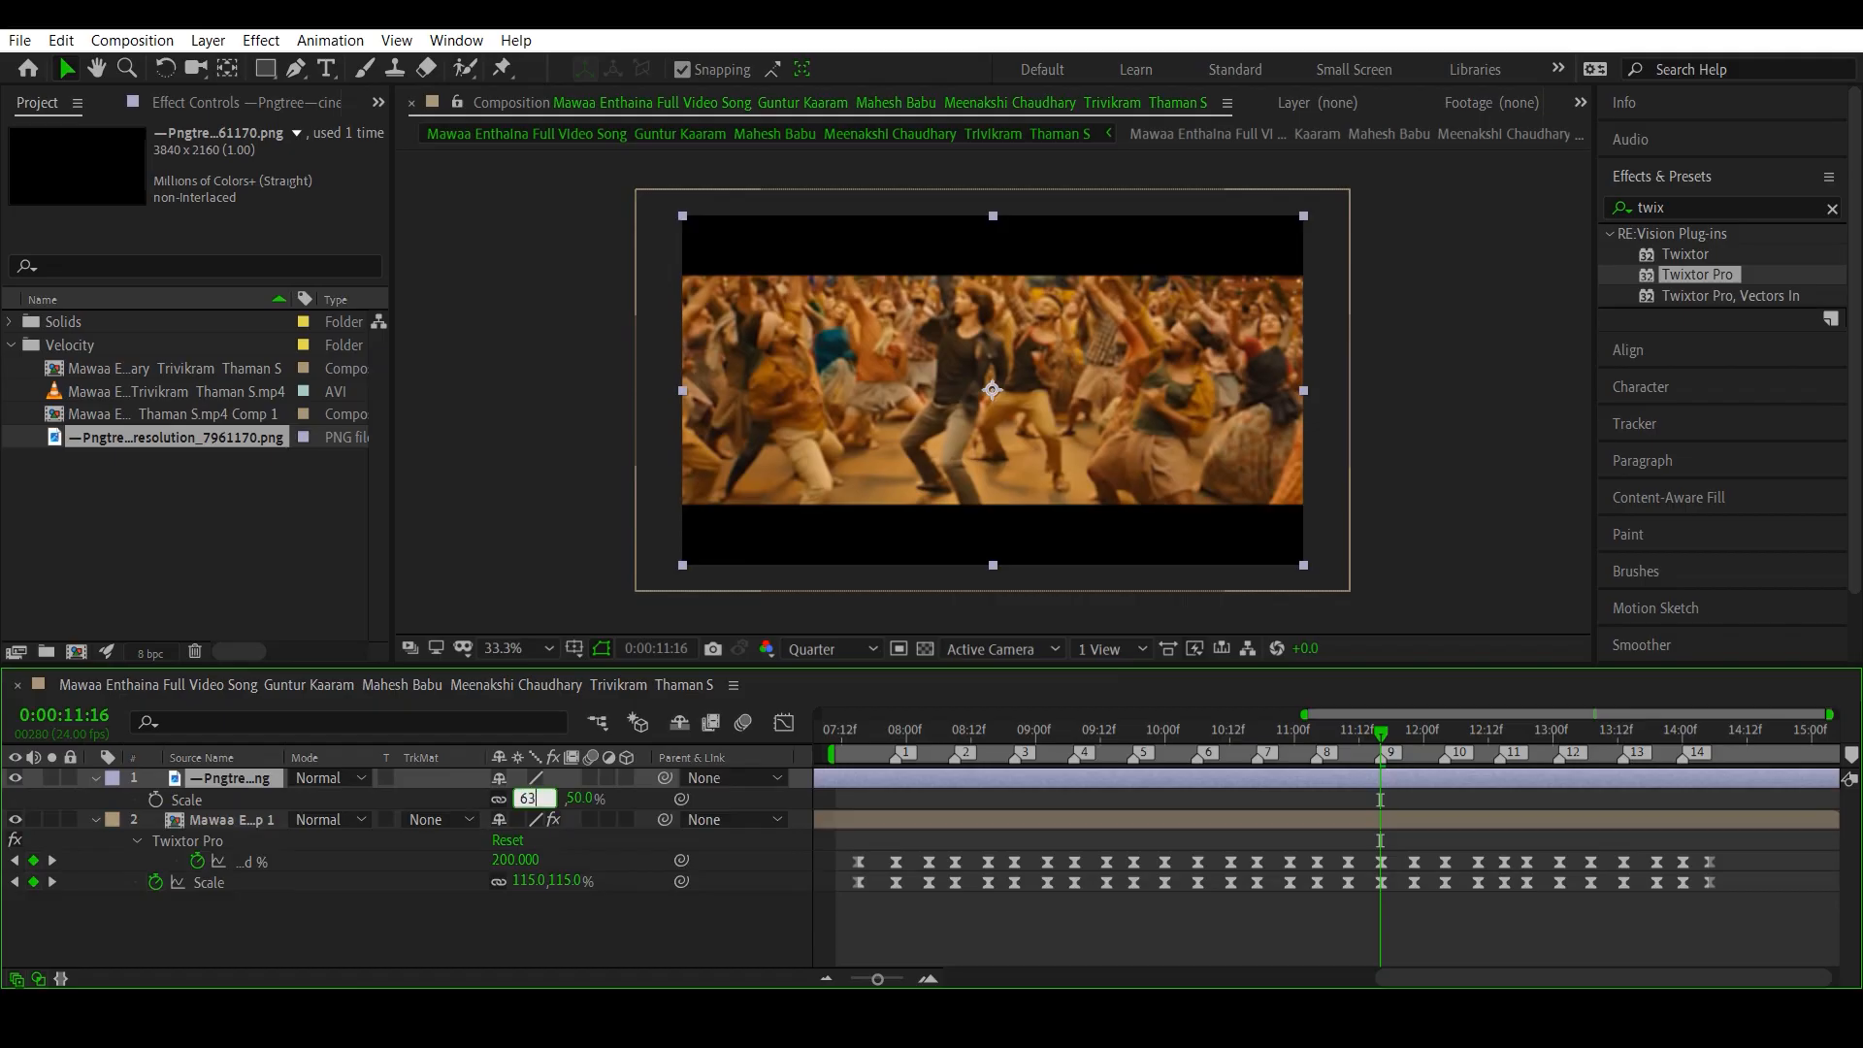
pyautogui.write('3')
pyautogui.press('Return')
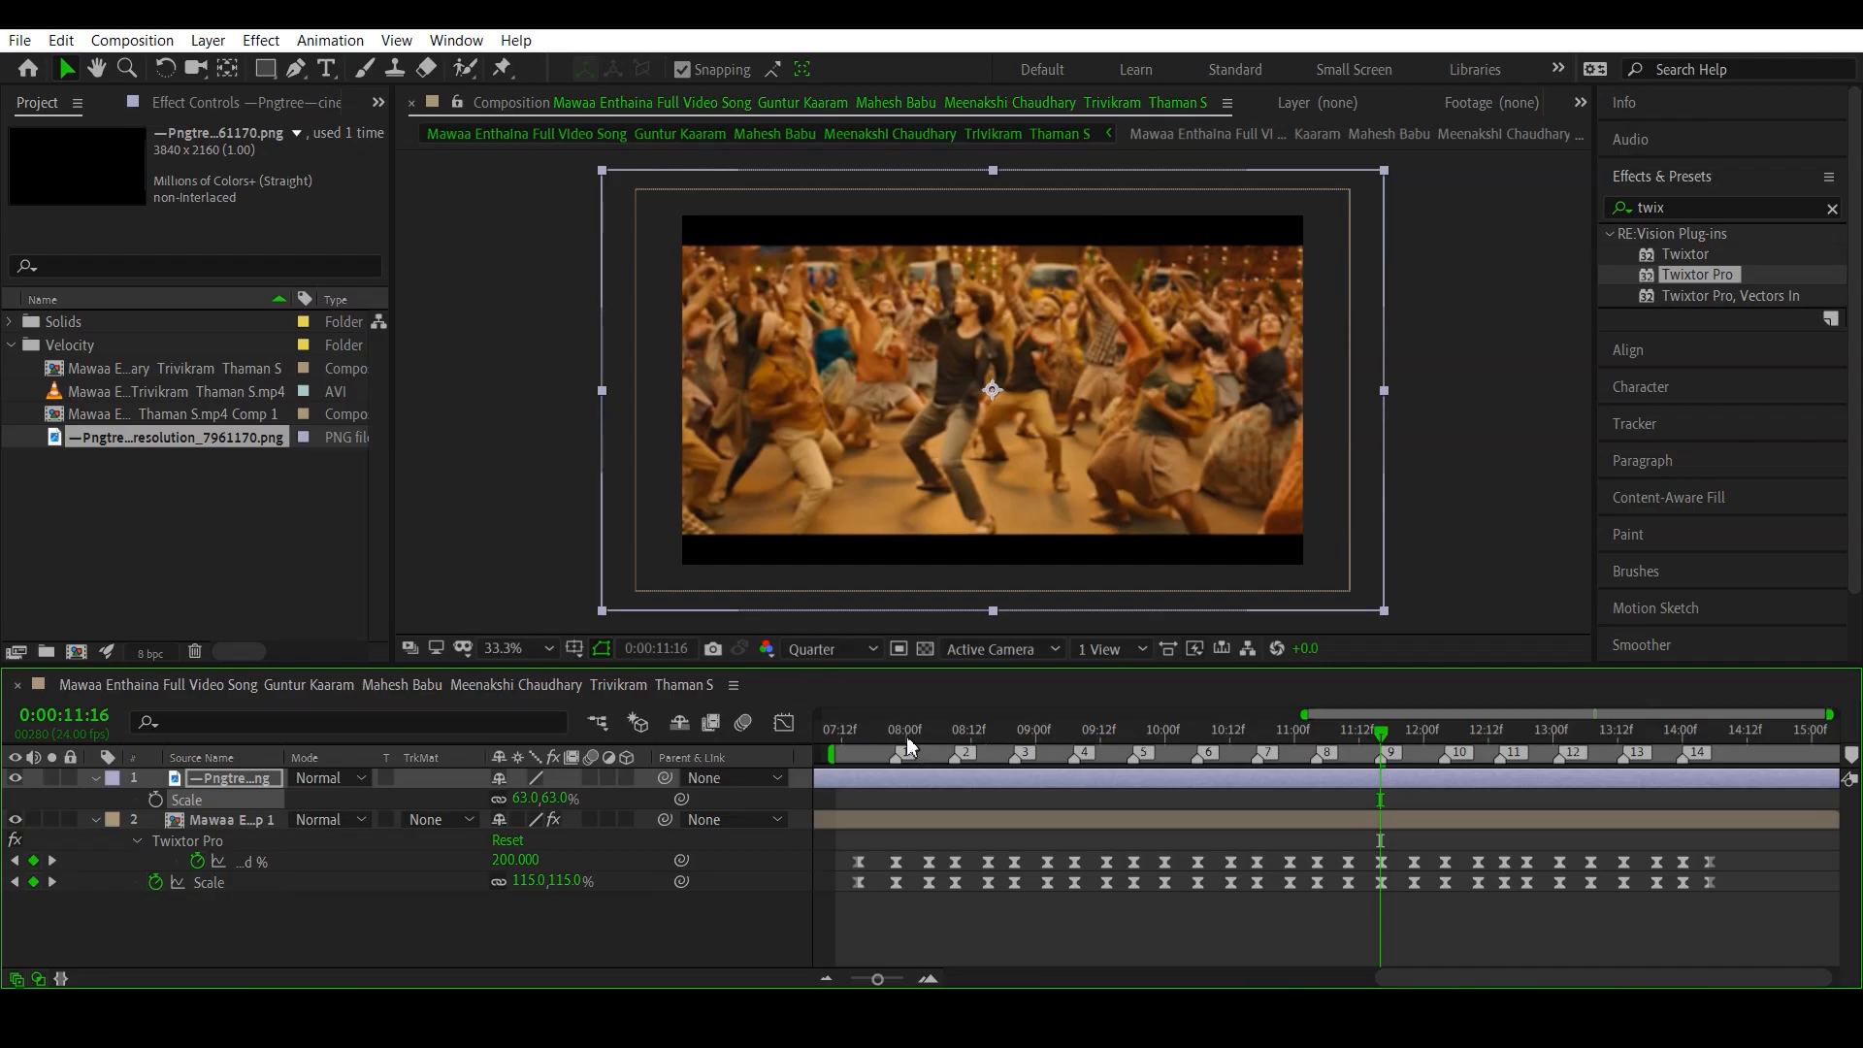
# - Preview the edit with the thinner black bars from 0:00:07:13 and examine the frames around the first beat marker
pyautogui.click(853, 755)
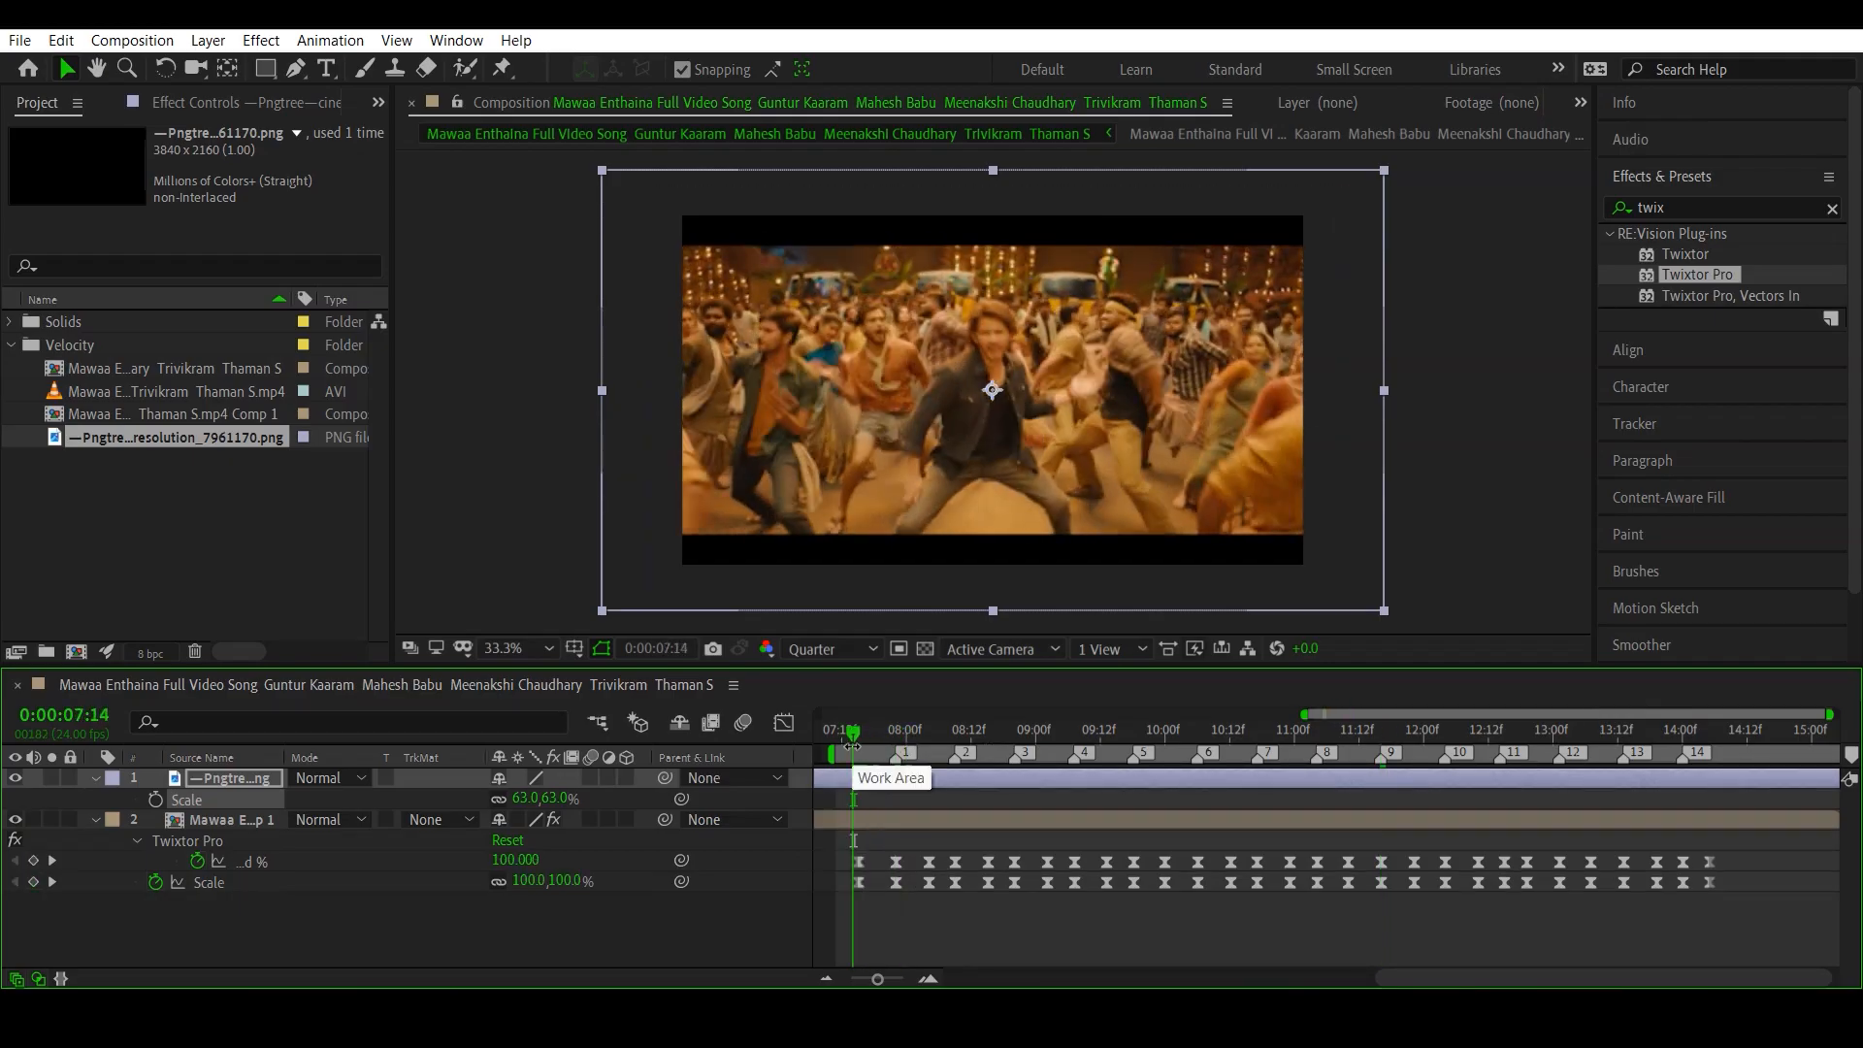
pyautogui.click(845, 745)
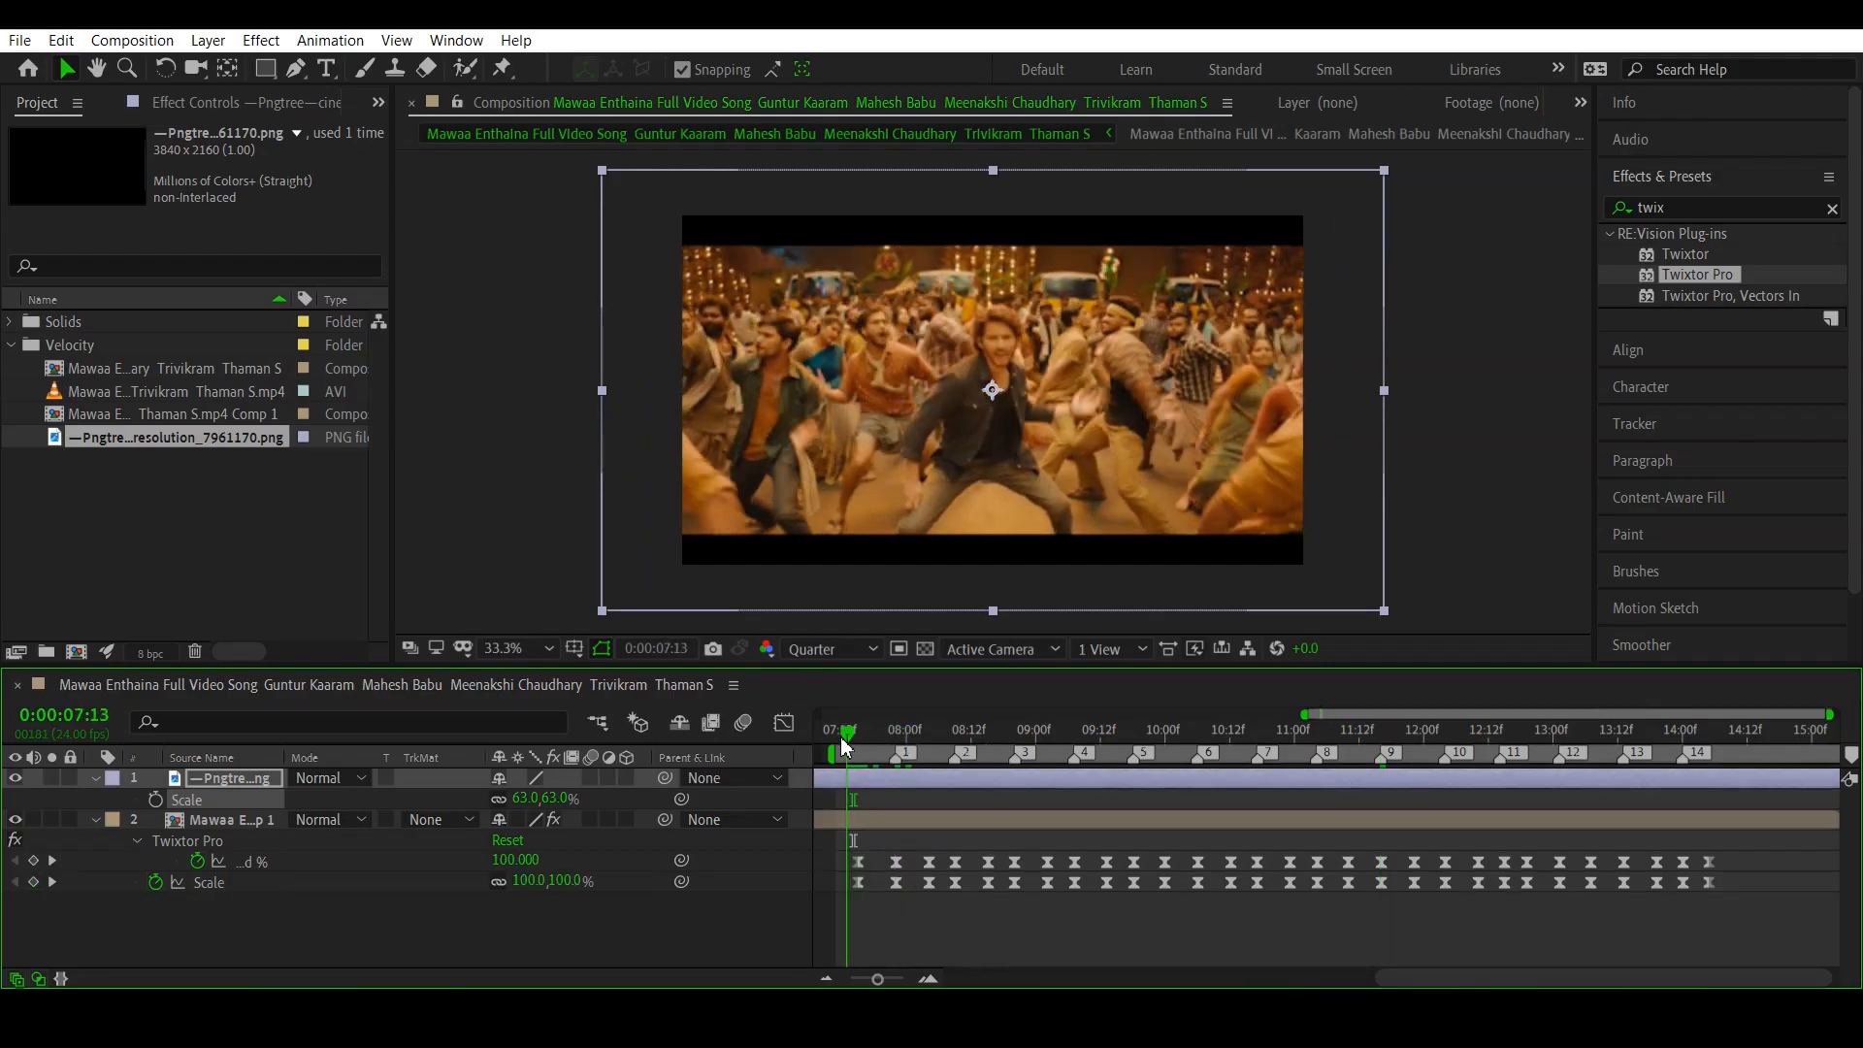
pyautogui.press('space')
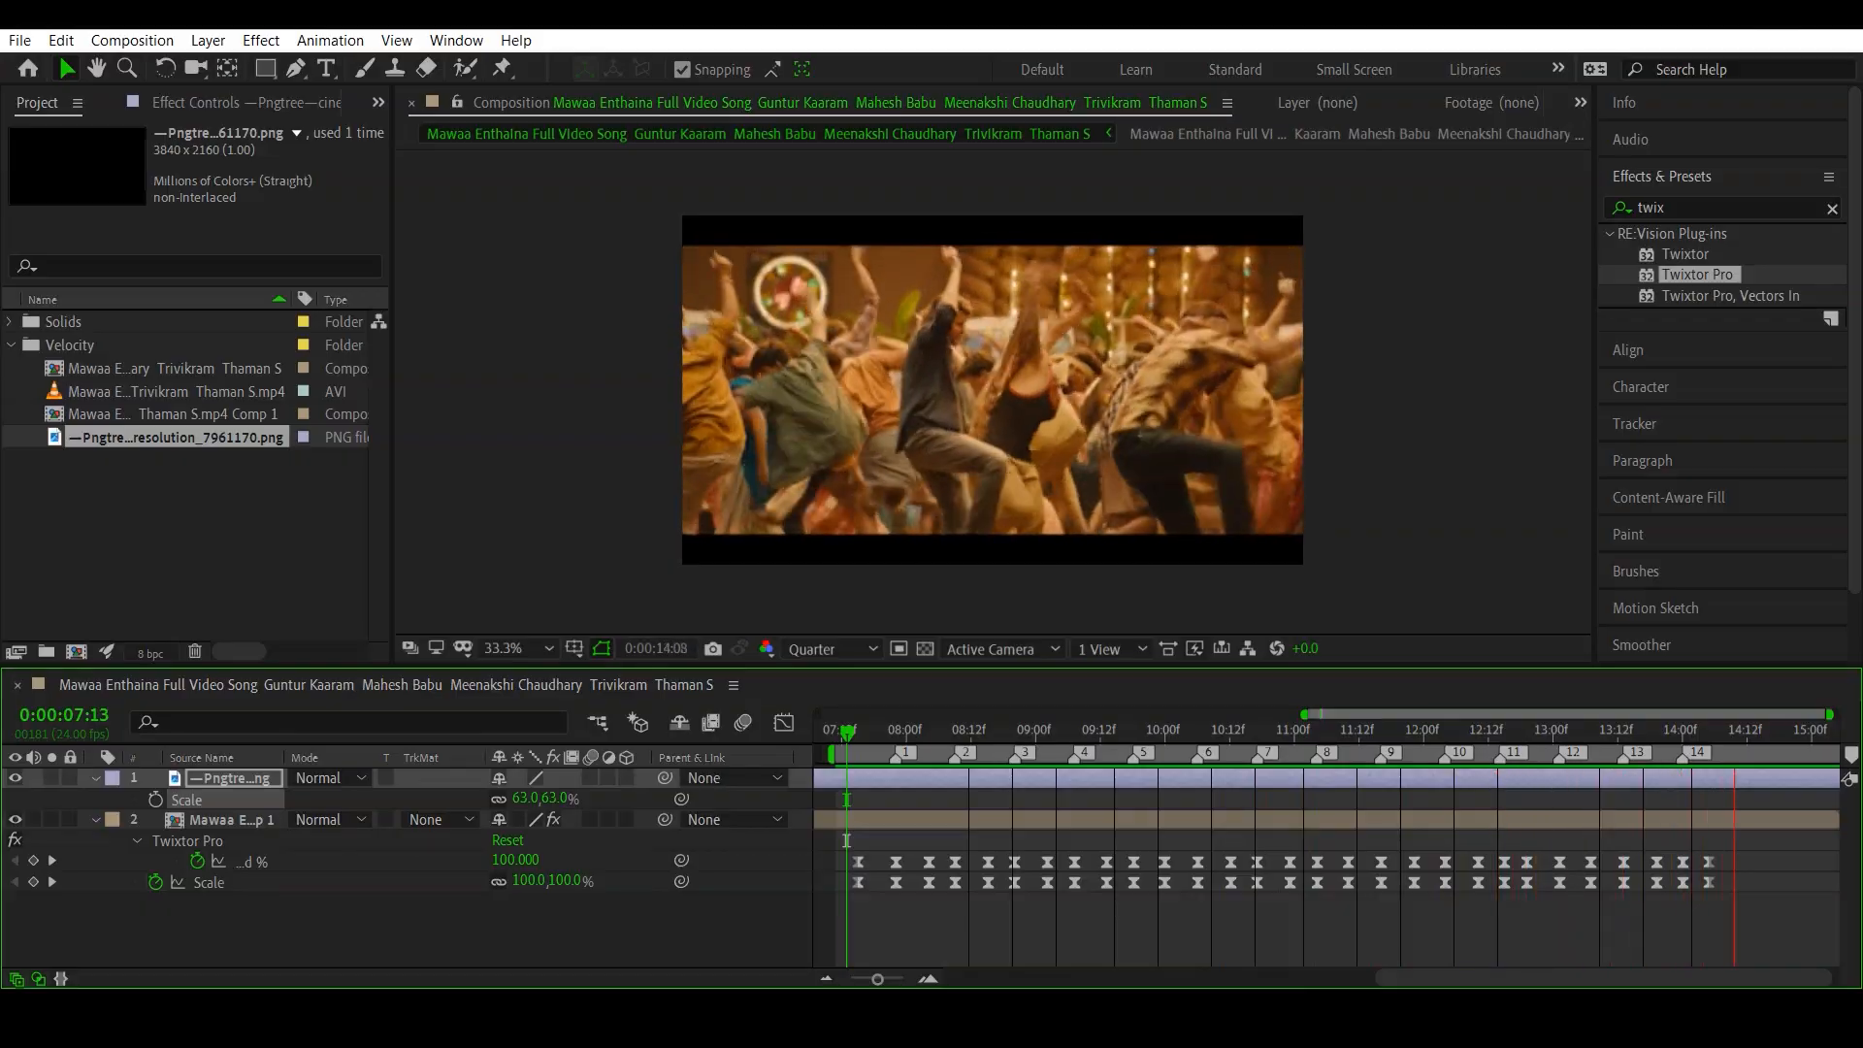
pyautogui.press('space')
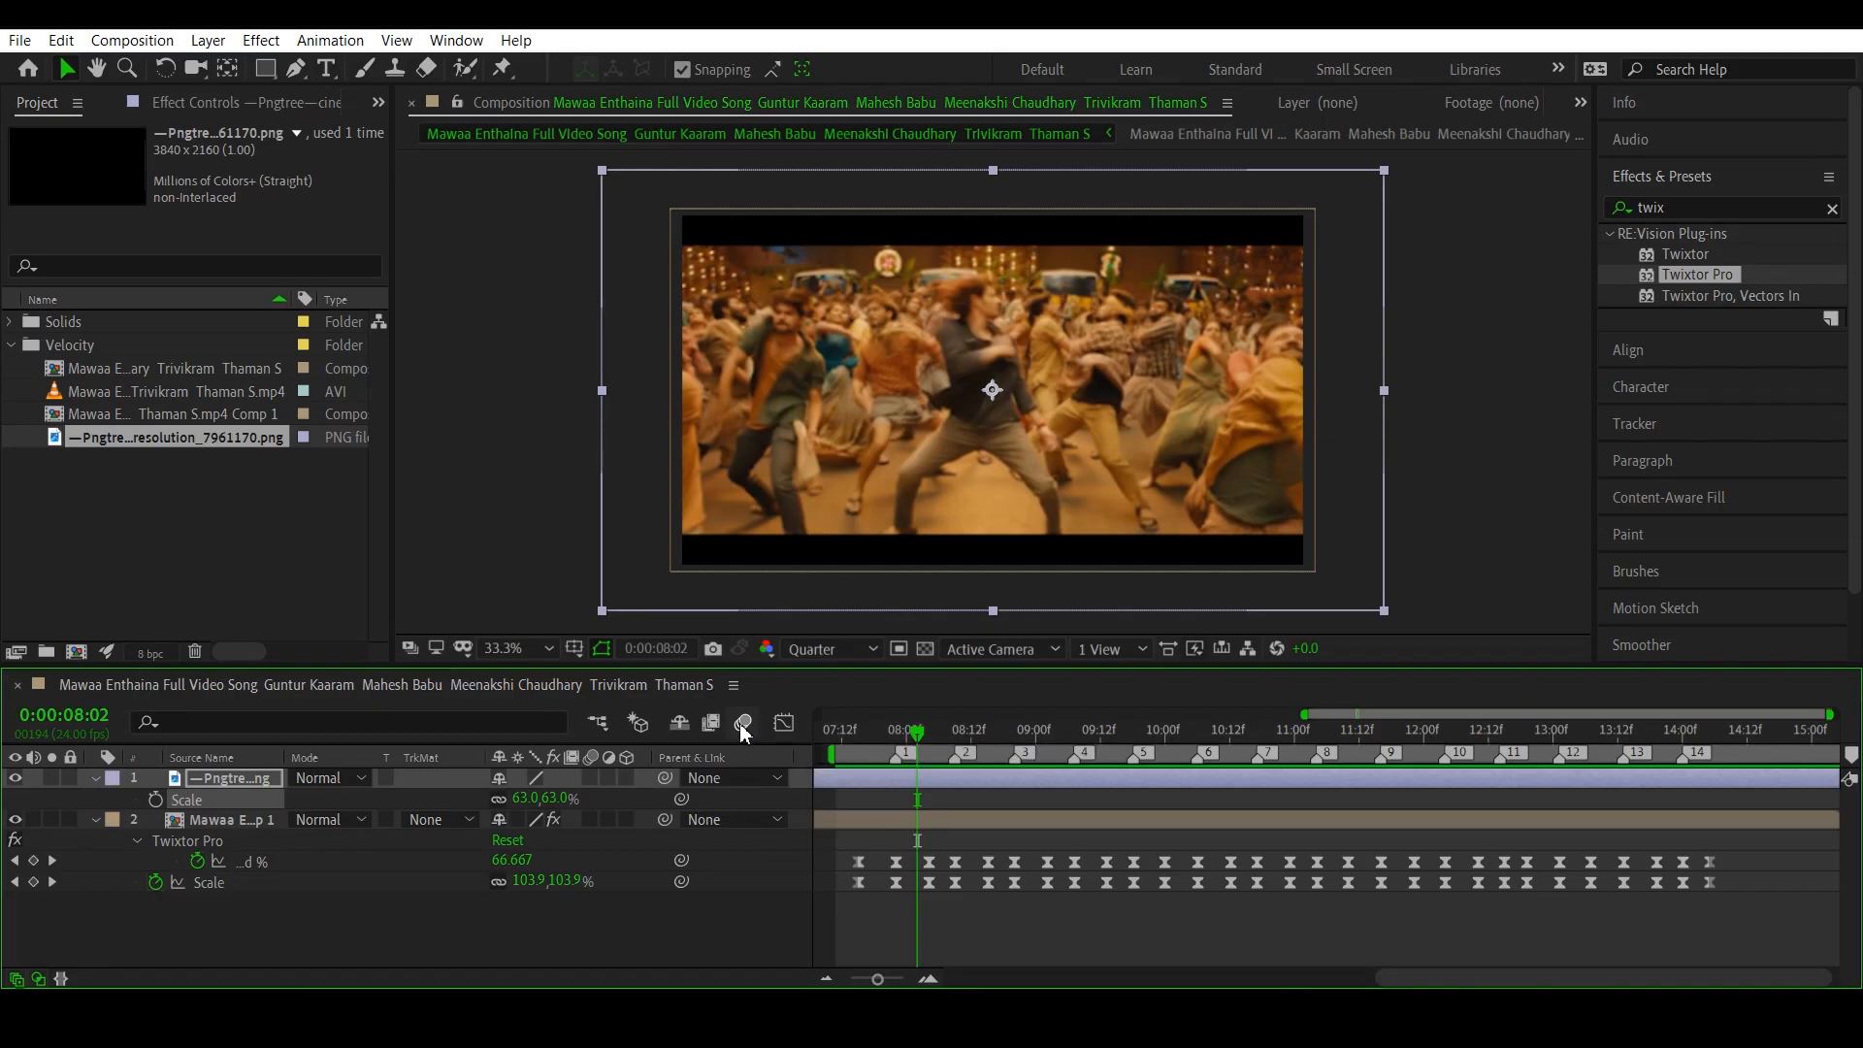
pyautogui.click(870, 757)
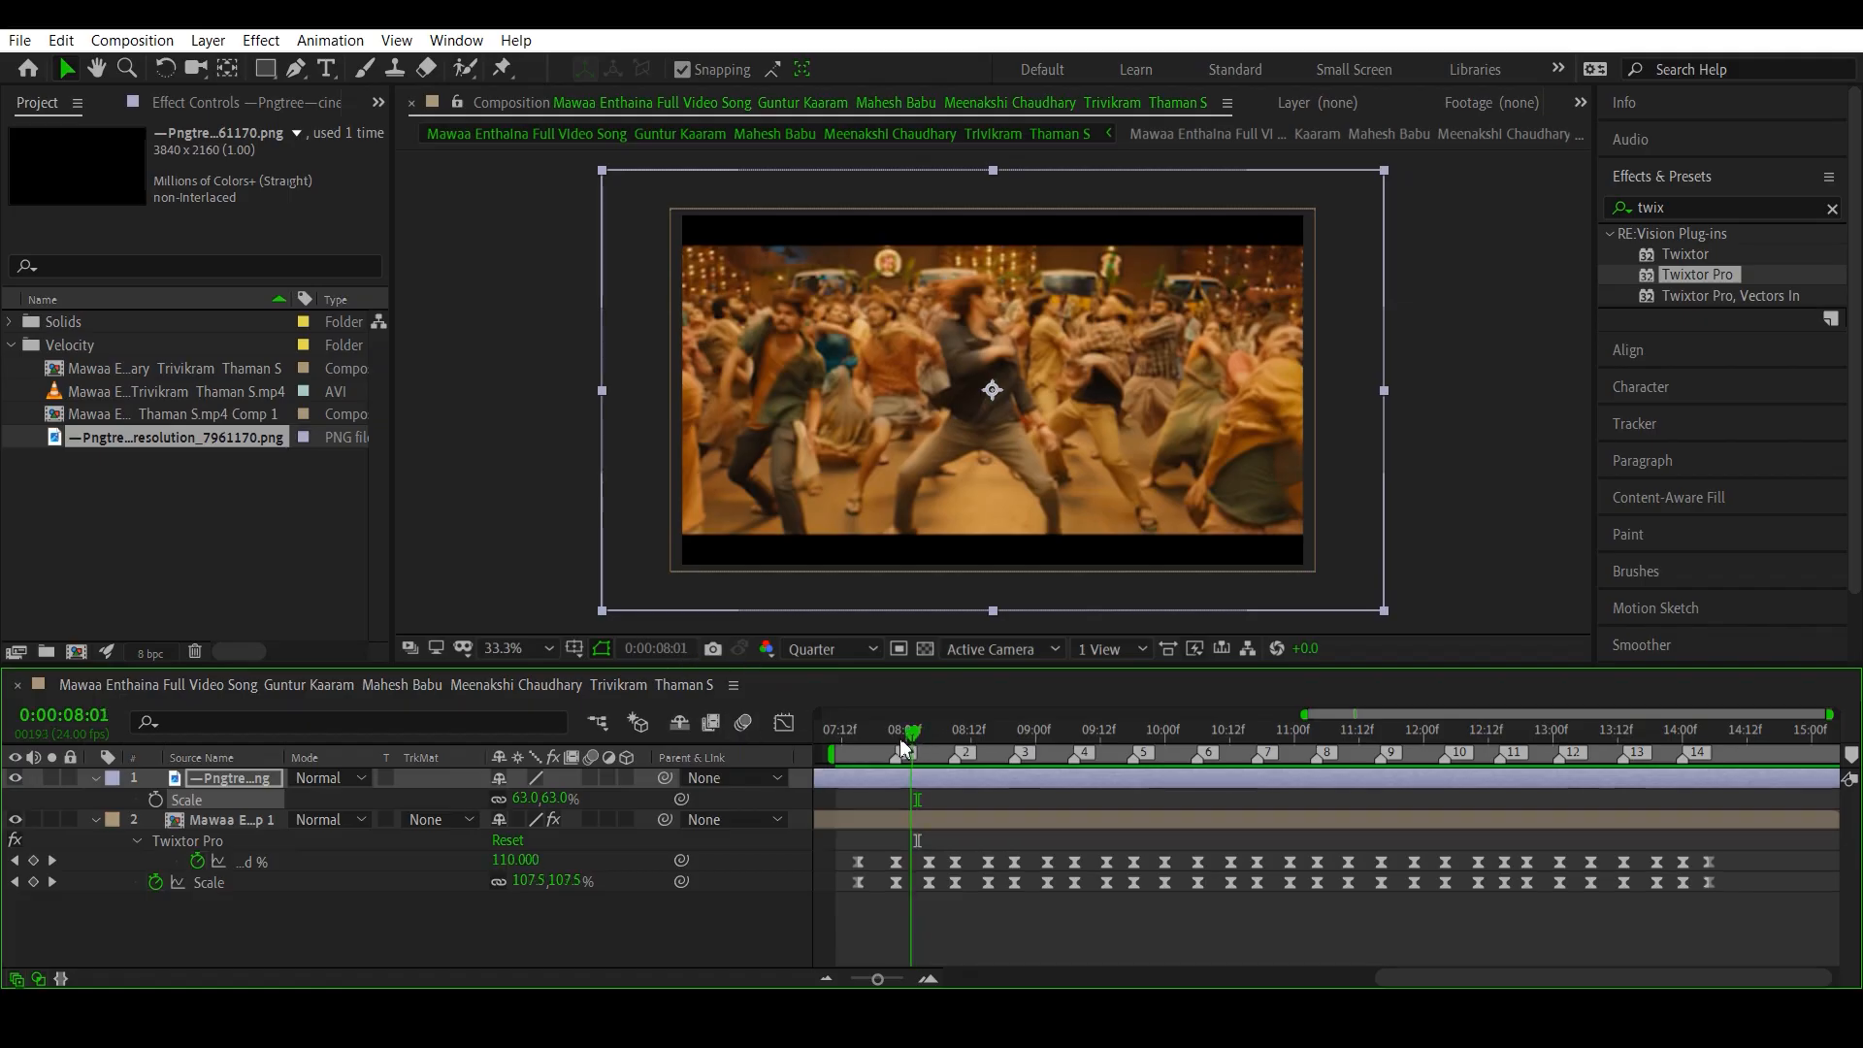
pyautogui.moveTo(870, 757); pyautogui.dragTo(896, 762)
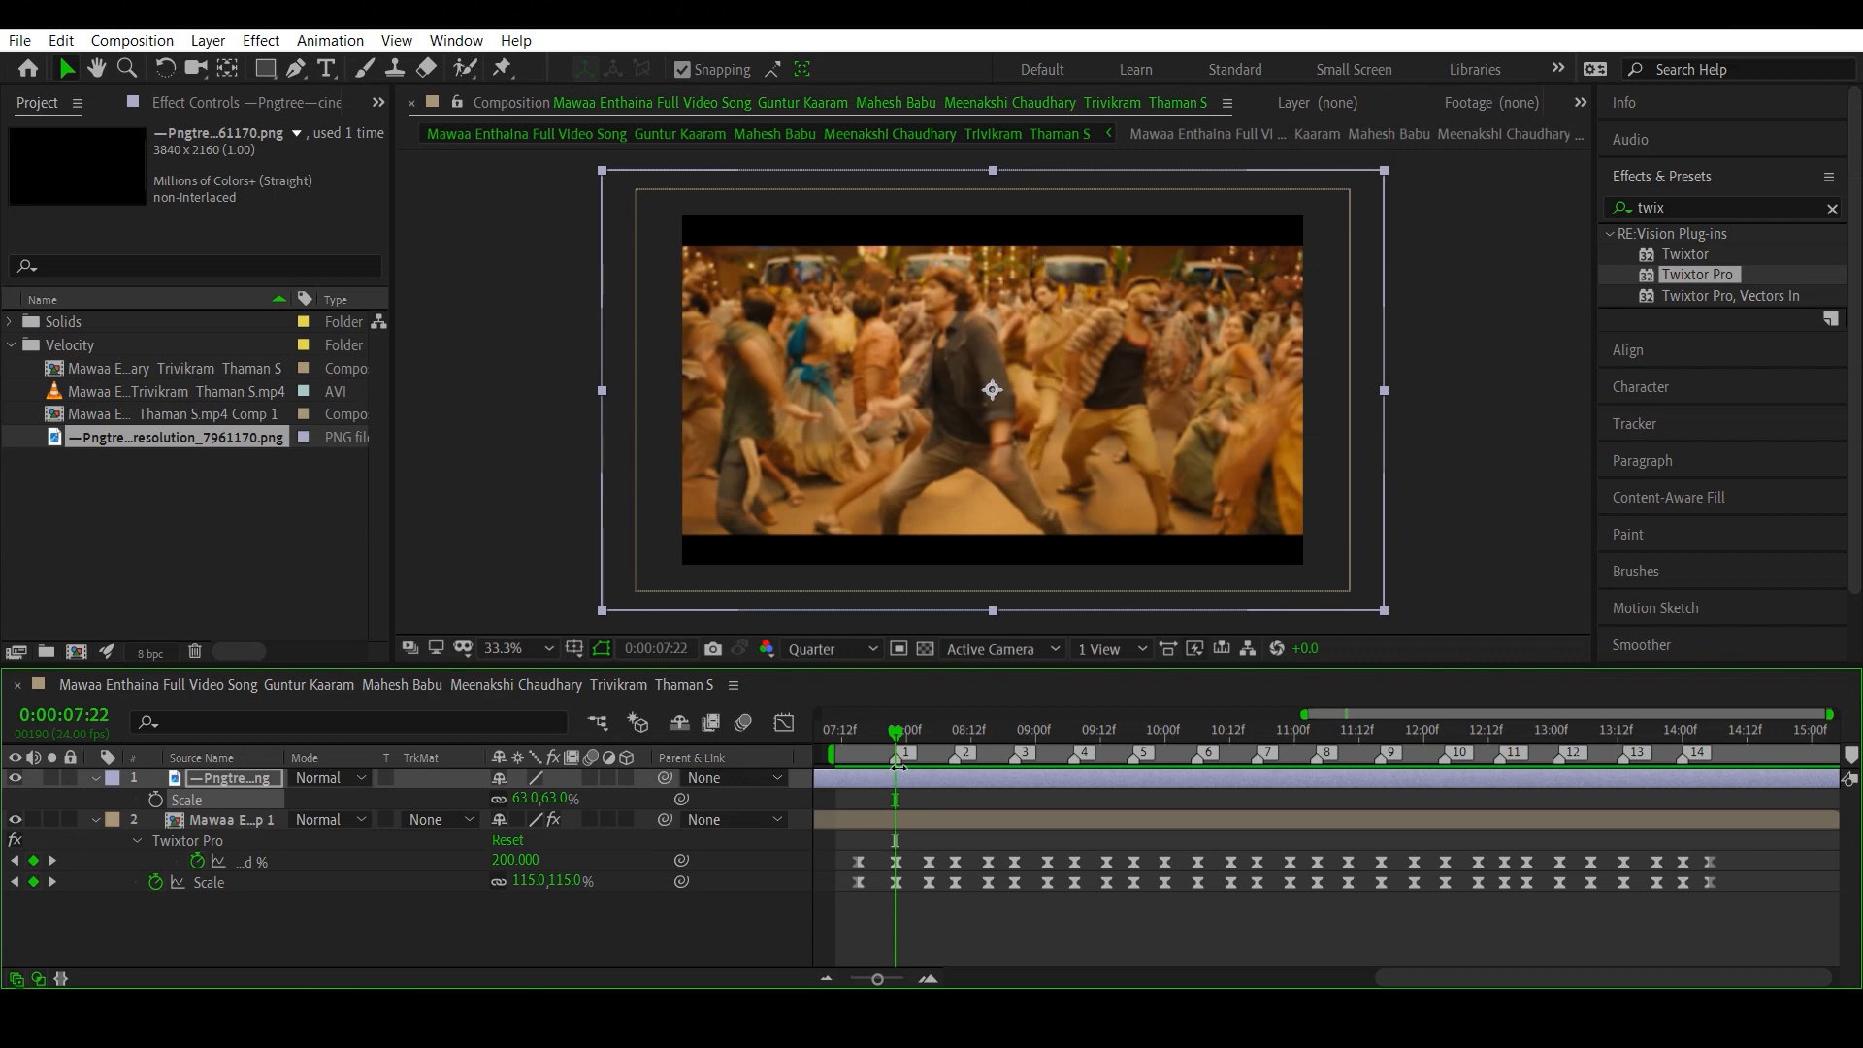
# - Find the Color Correction Exposure effect and apply it to the song clip layer below the black bars
pyautogui.click(1832, 209)
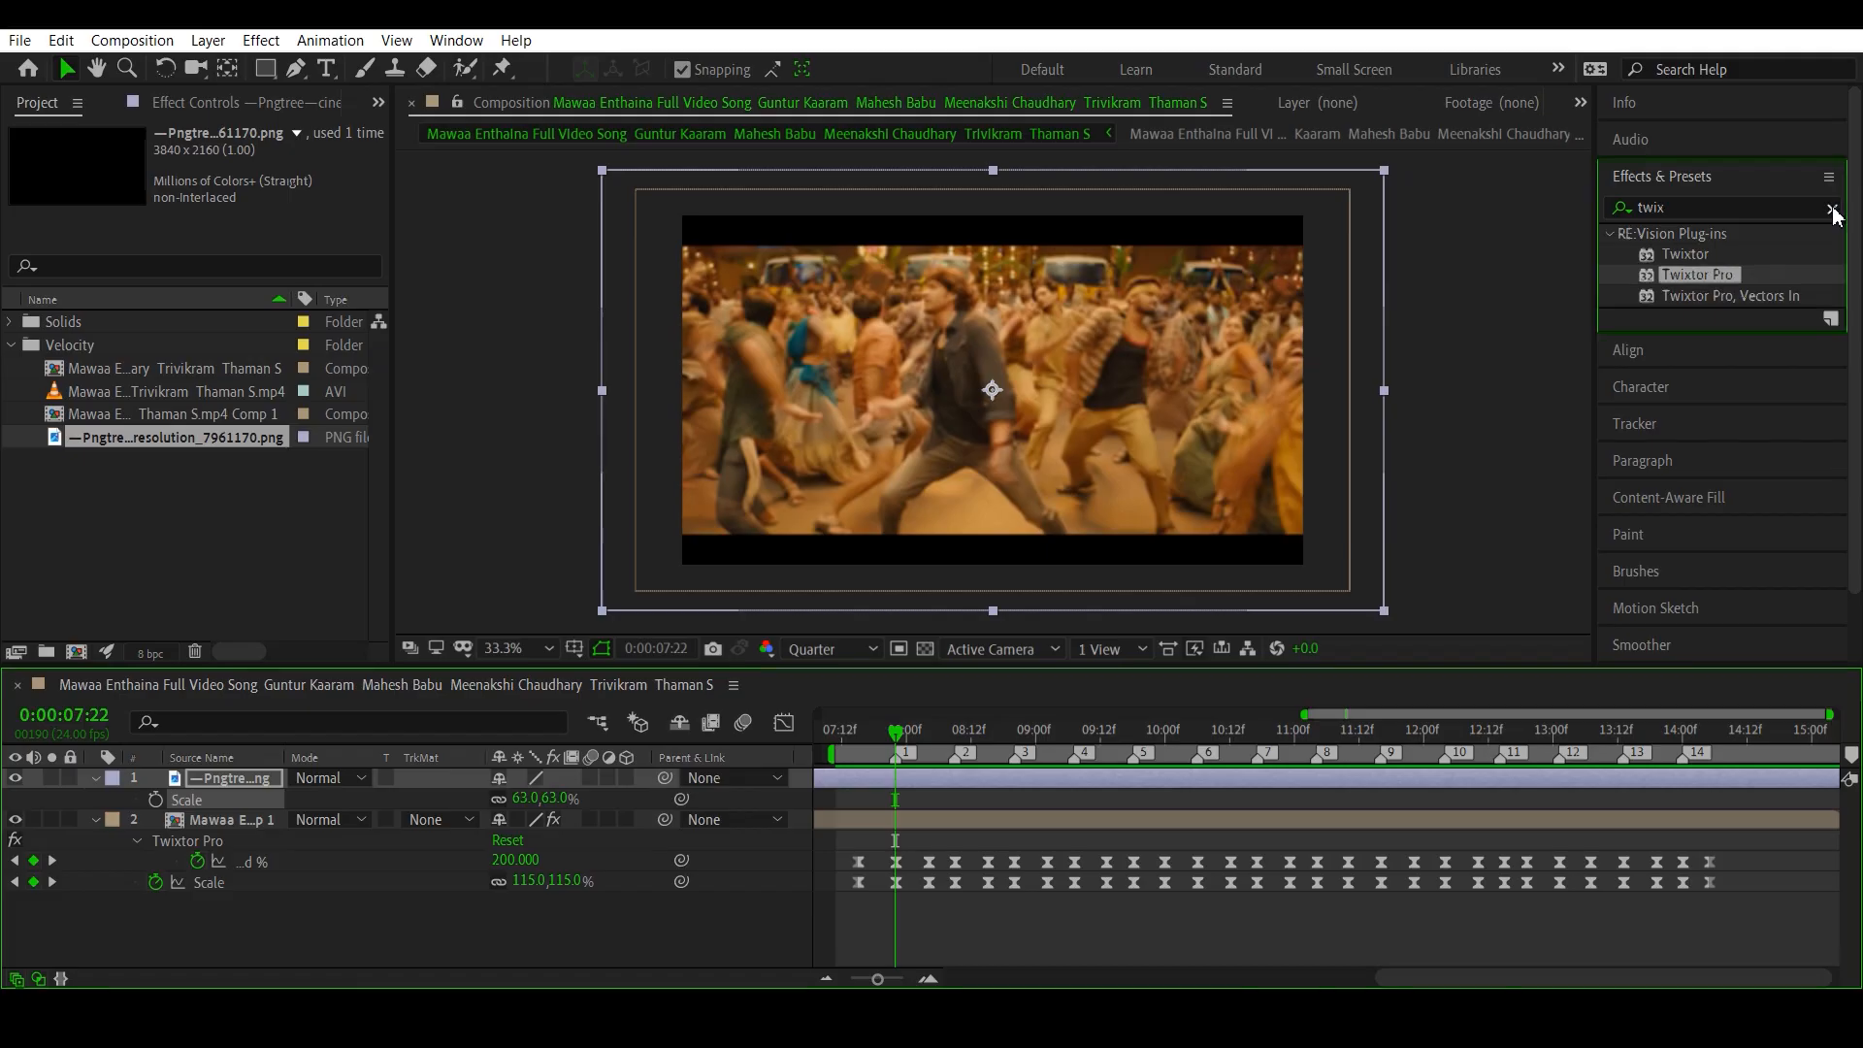
pyautogui.click(213, 819)
pyautogui.click(1657, 210)
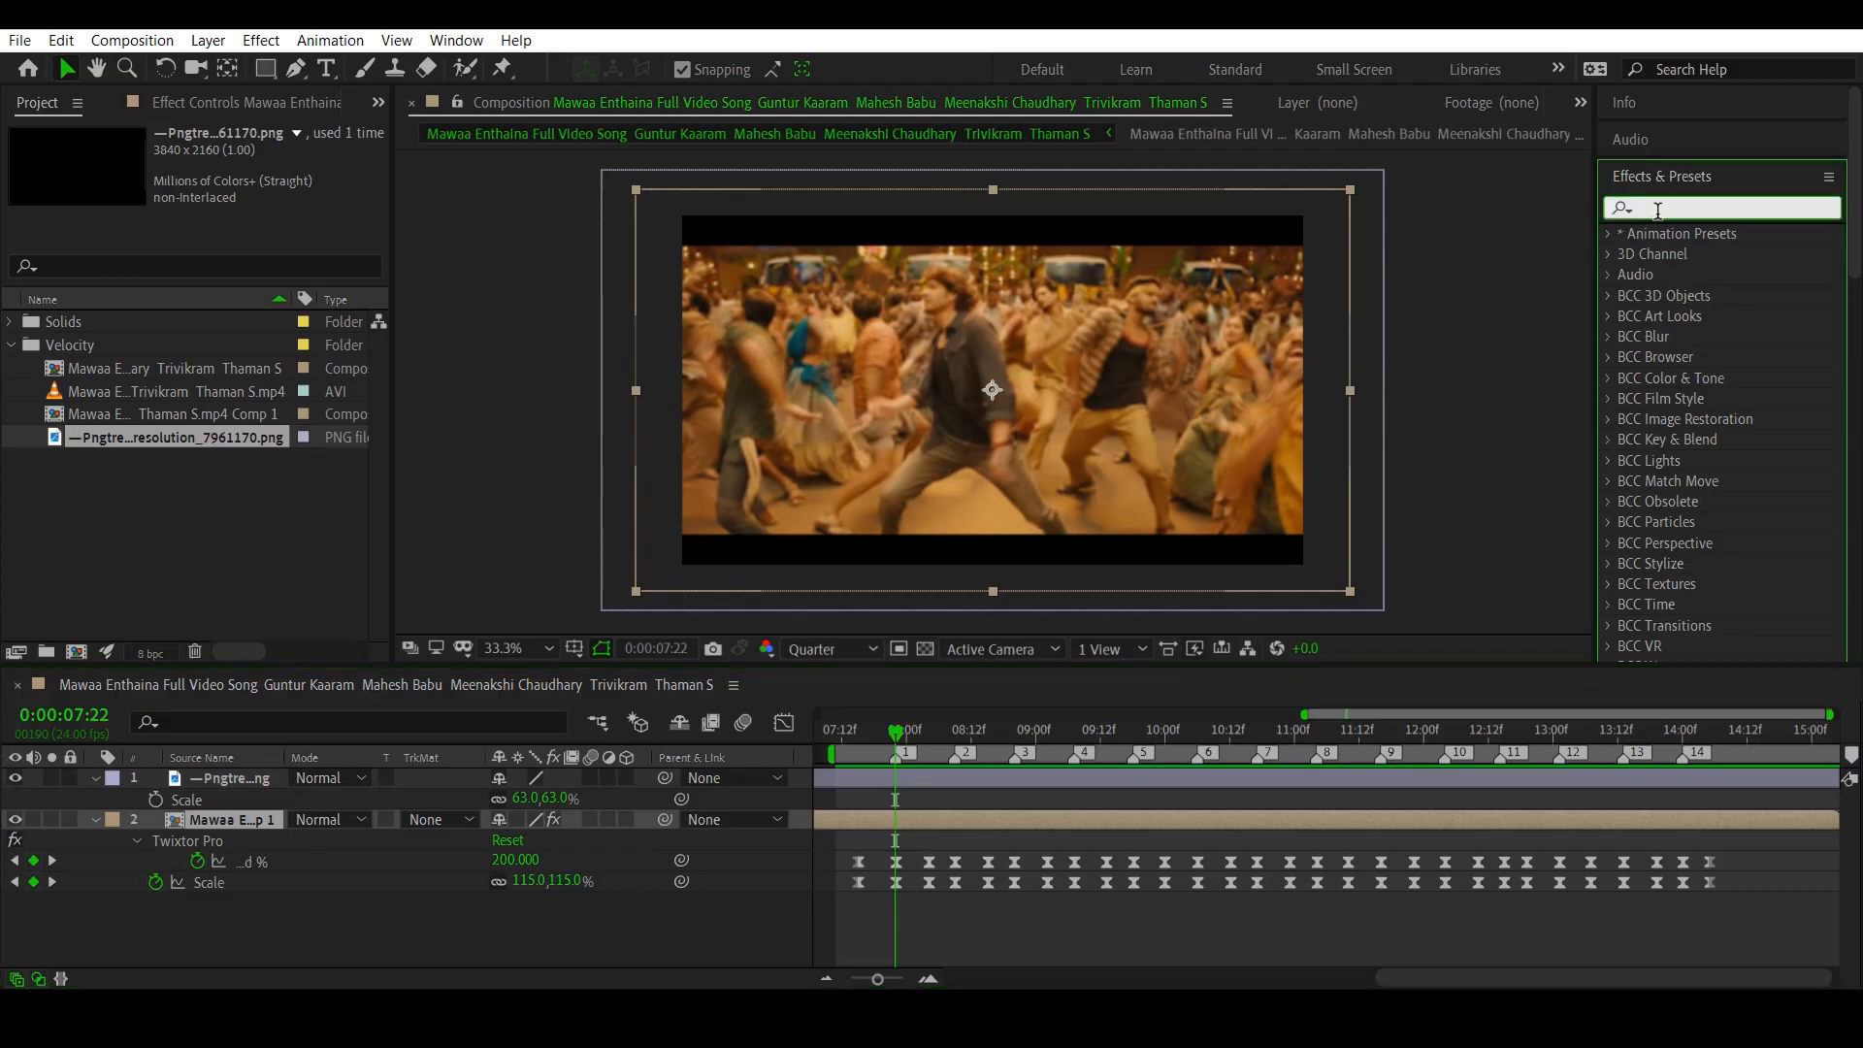
pyautogui.write('expo')
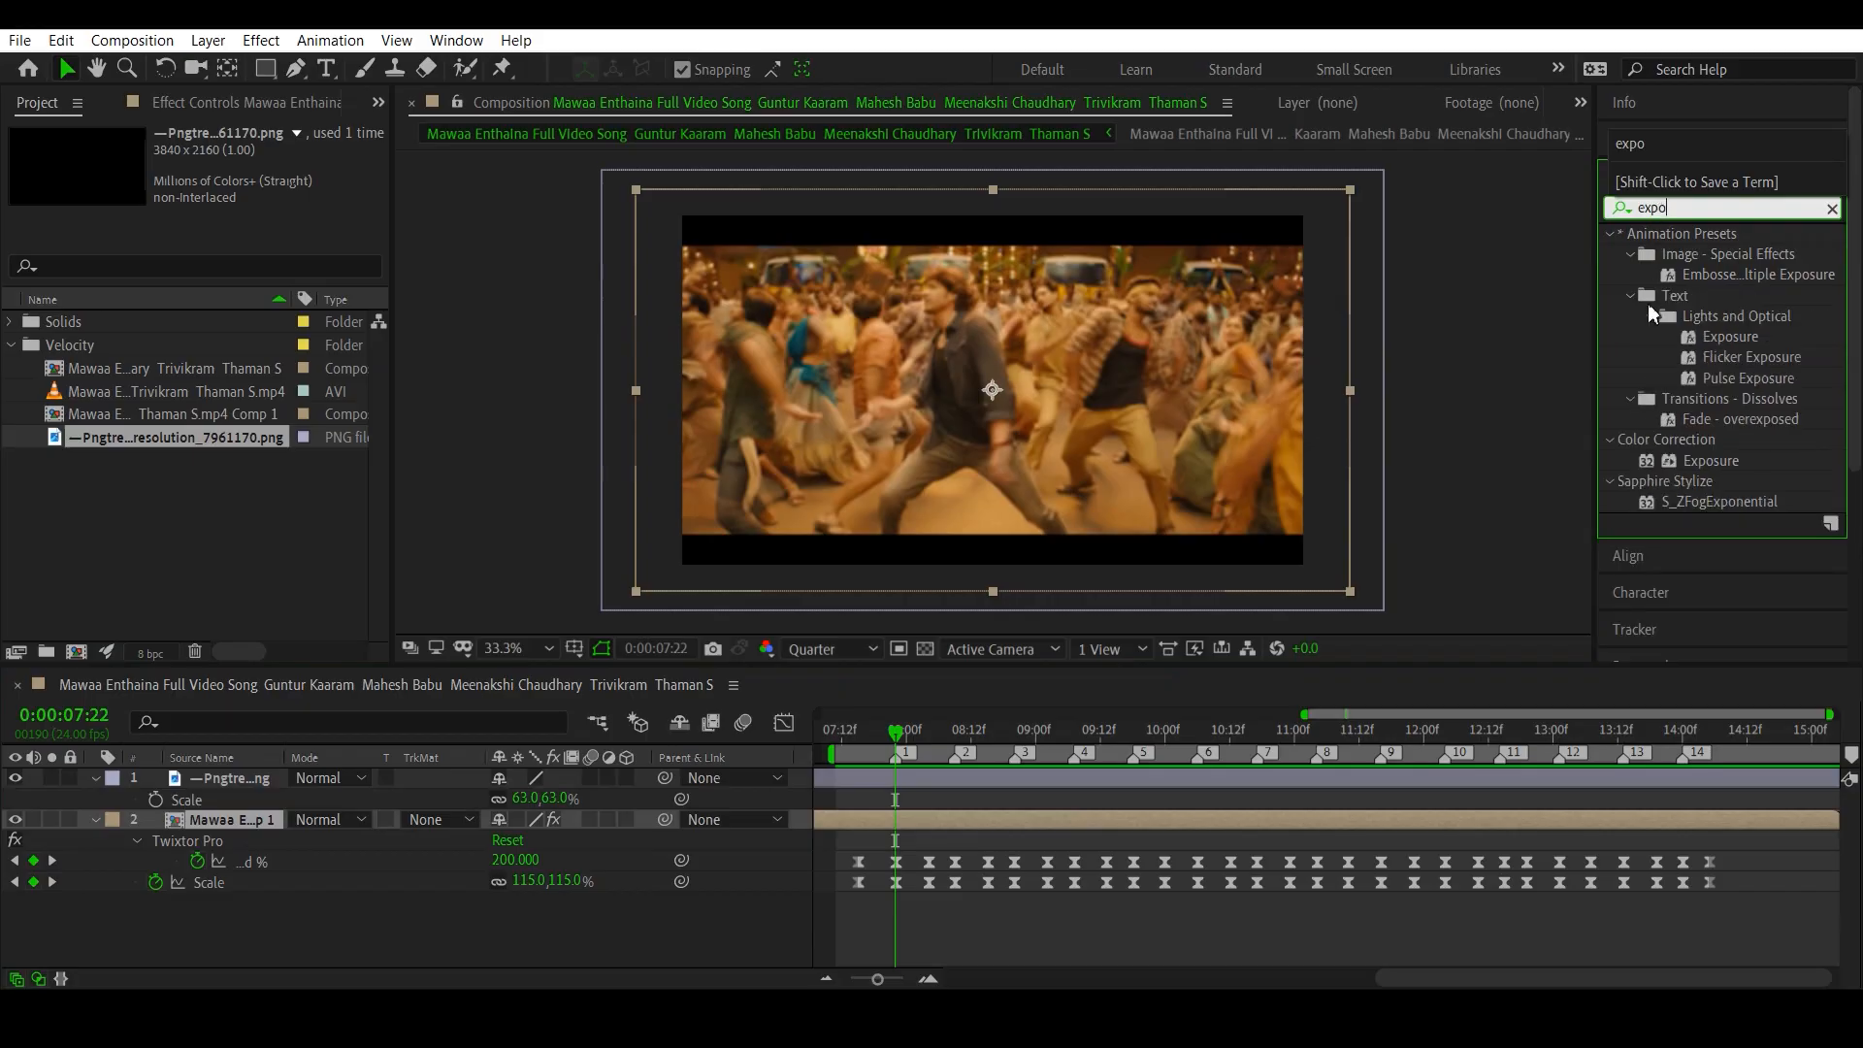
pyautogui.doubleClick(1717, 459)
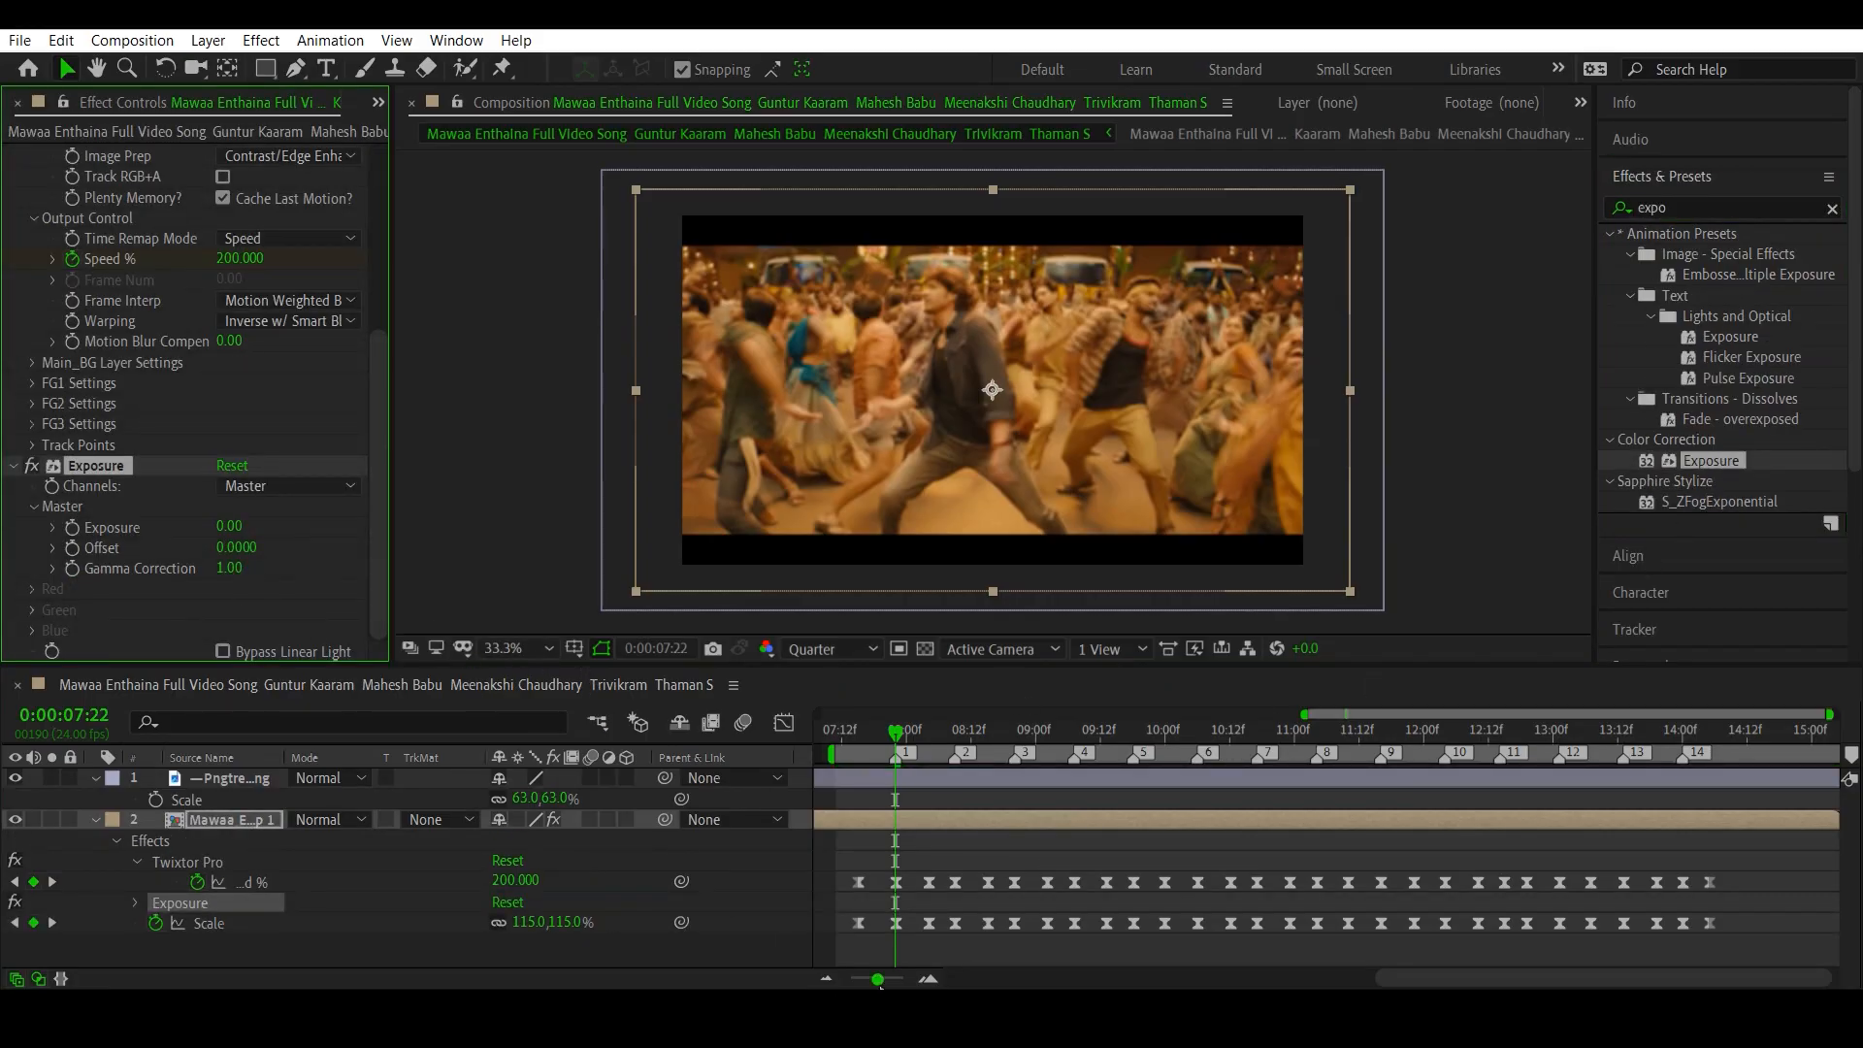
# - Add the first Exposure keyframe at 0.00 on the clip, aligned with the first Speed % keyframe at 0:00:07:15
pyautogui.moveTo(878, 980); pyautogui.dragTo(859, 980)
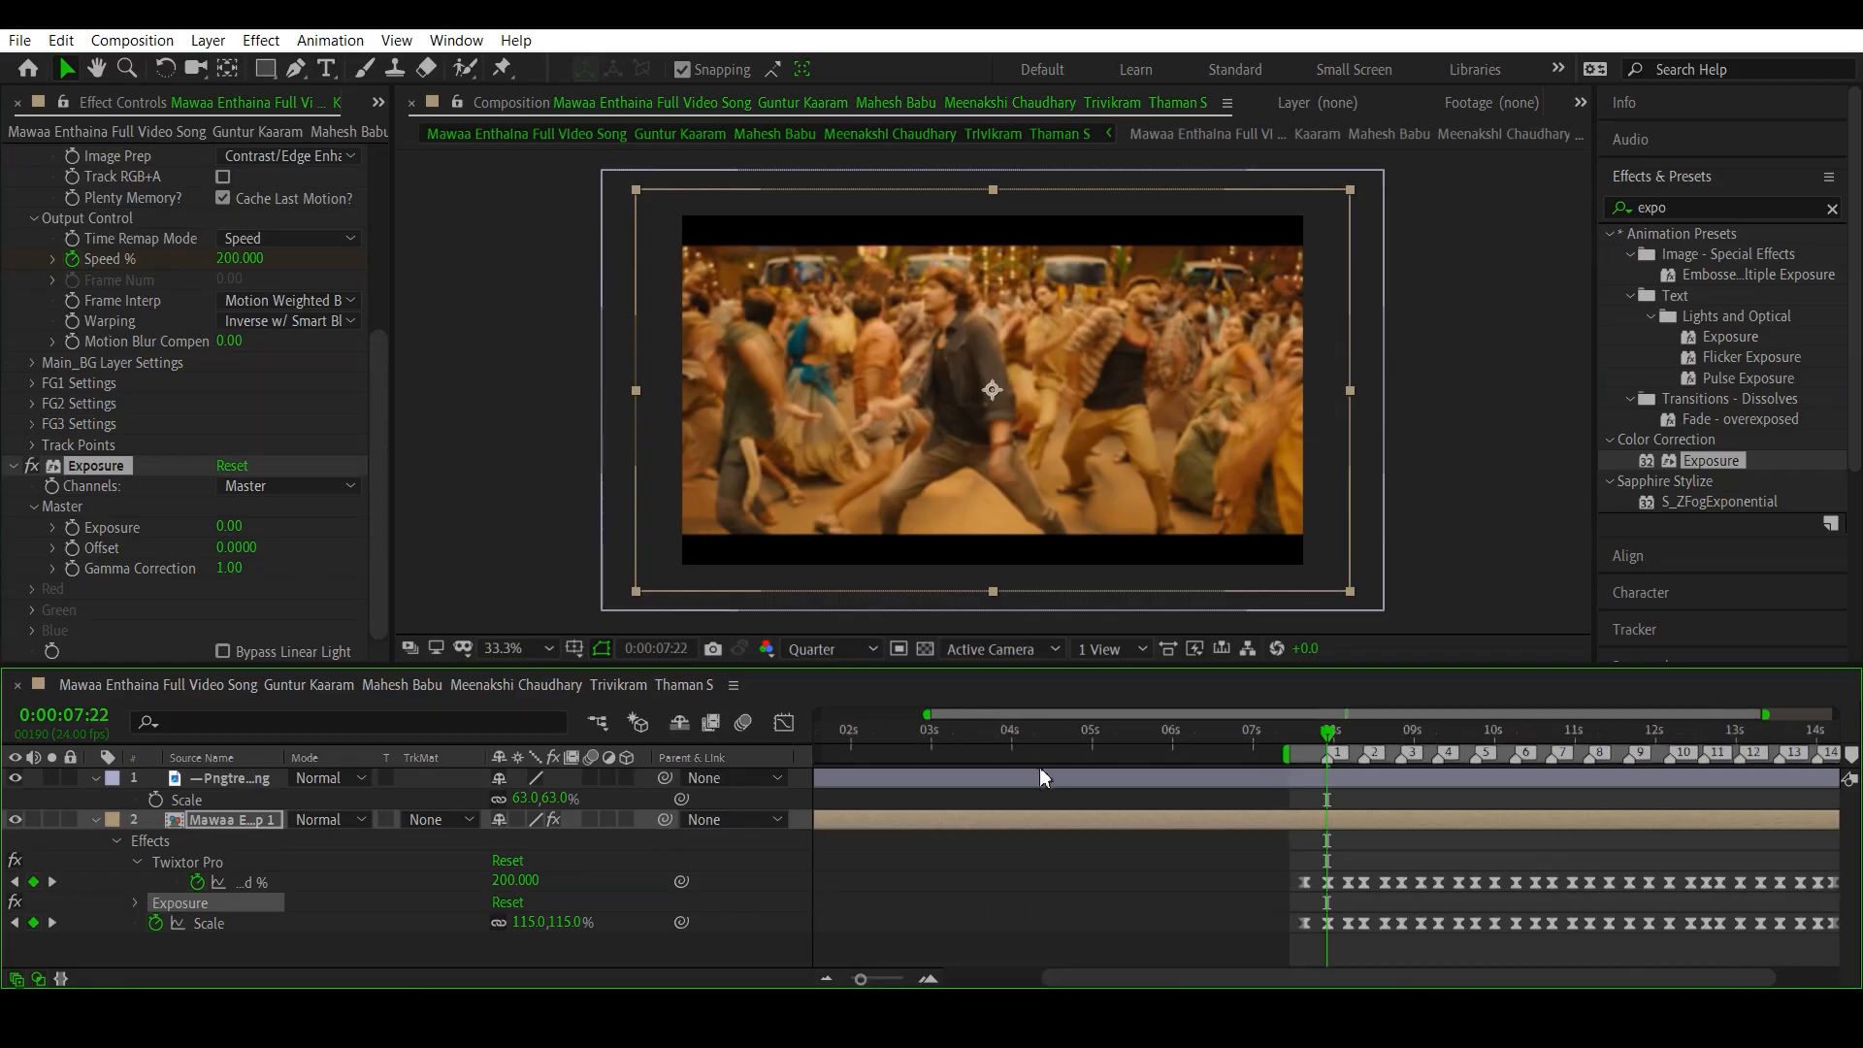
pyautogui.click(1026, 734)
pyautogui.moveTo(1004, 745); pyautogui.dragTo(1297, 811)
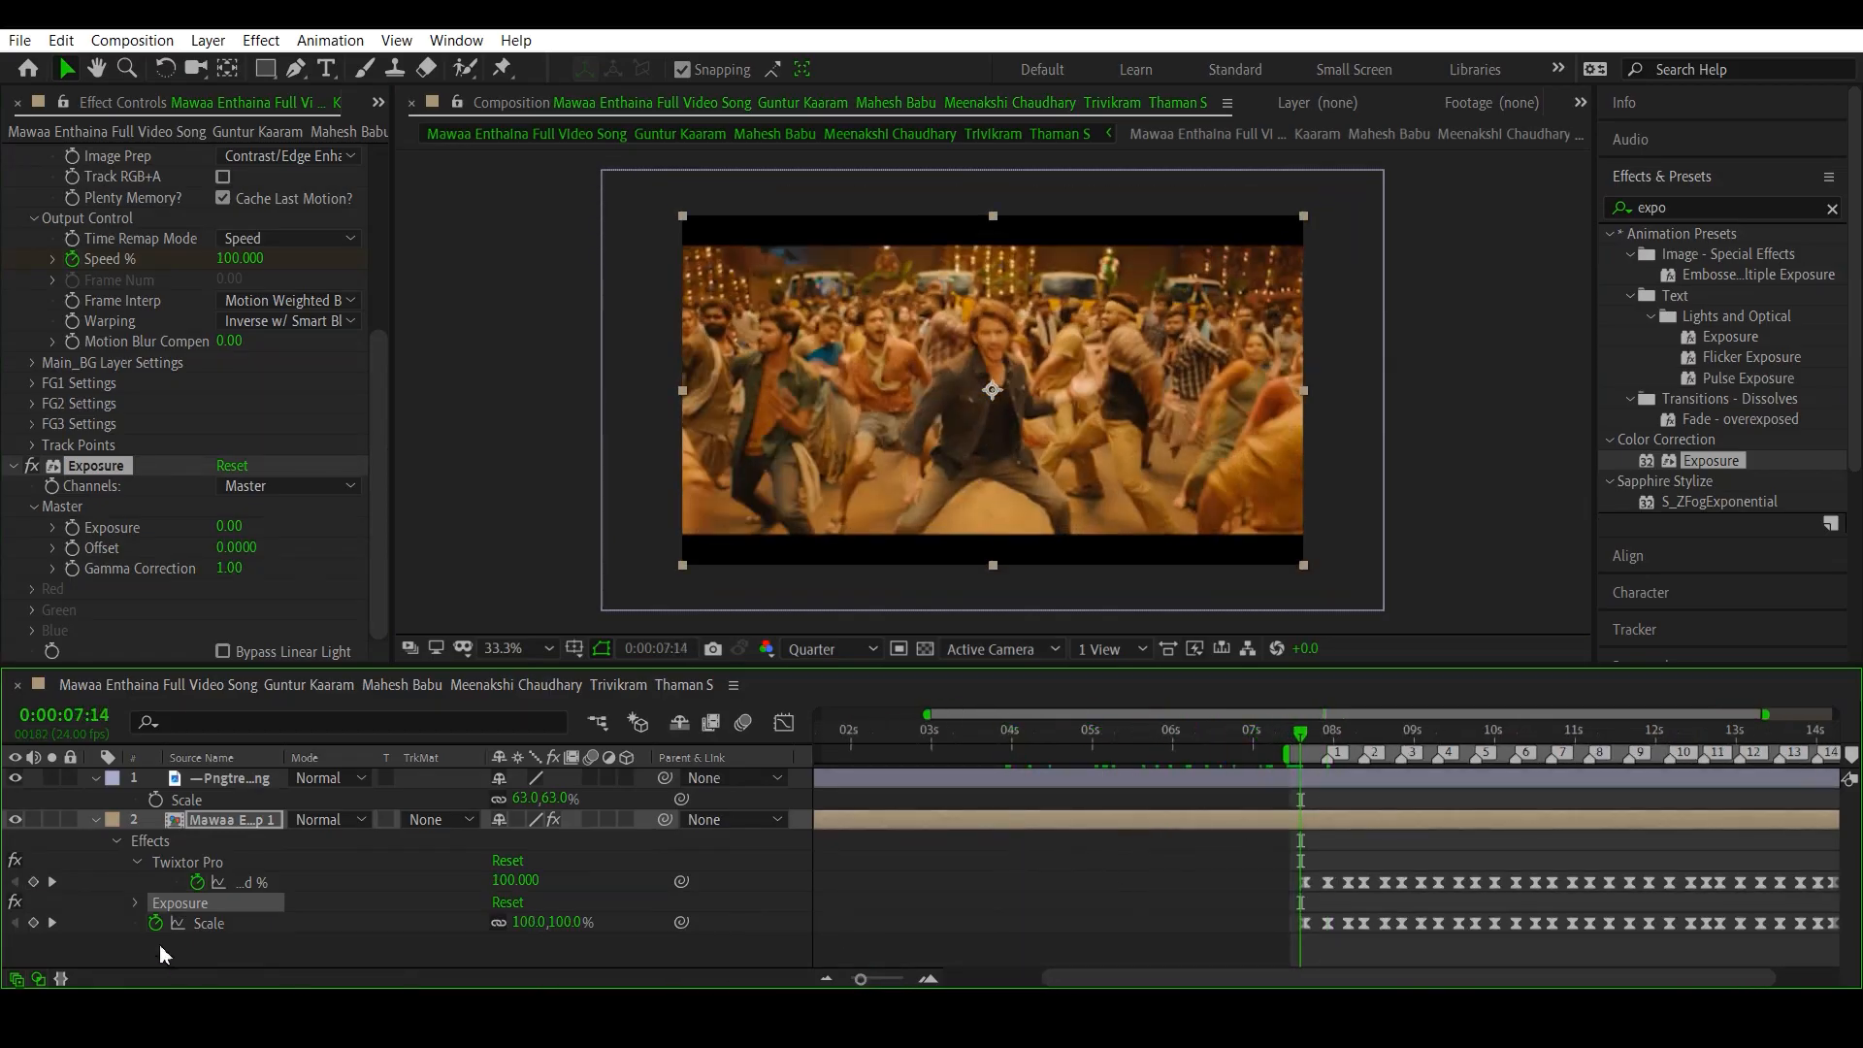
pyautogui.click(52, 882)
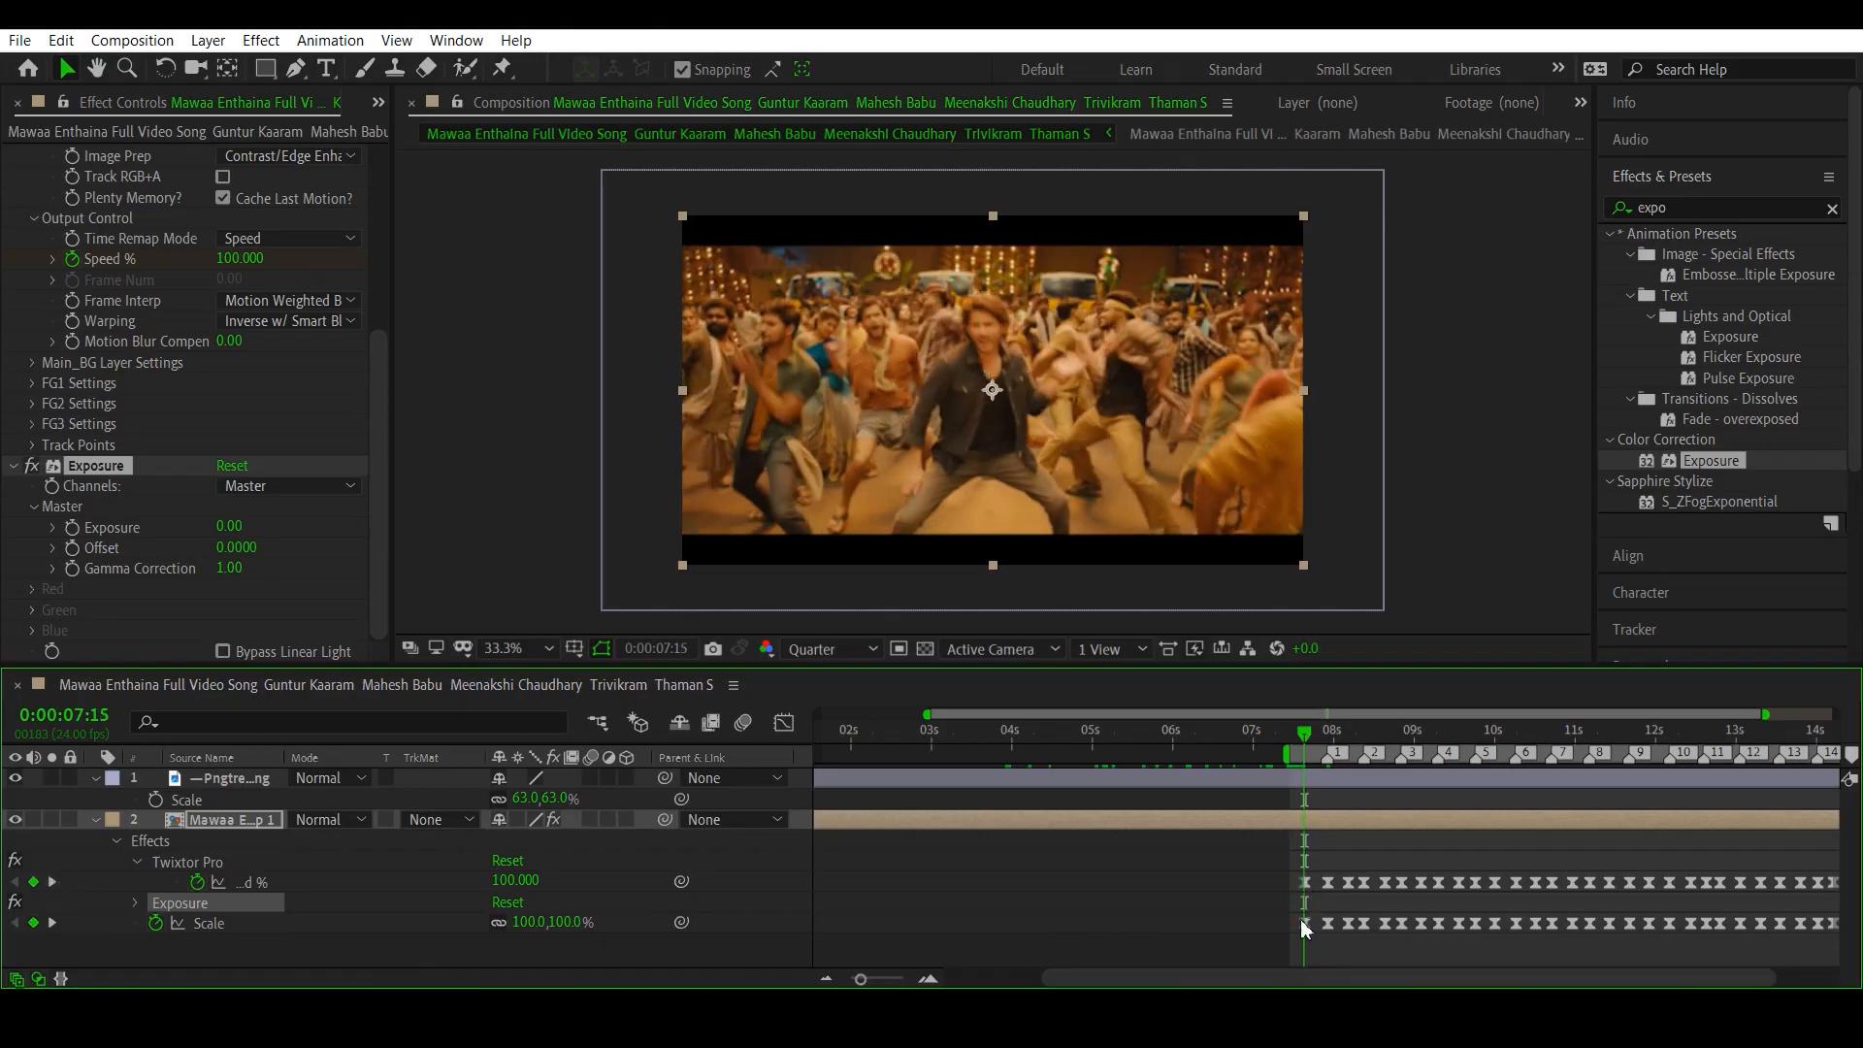
pyautogui.moveTo(861, 979); pyautogui.dragTo(899, 982)
pyautogui.moveTo(894, 981); pyautogui.dragTo(892, 981)
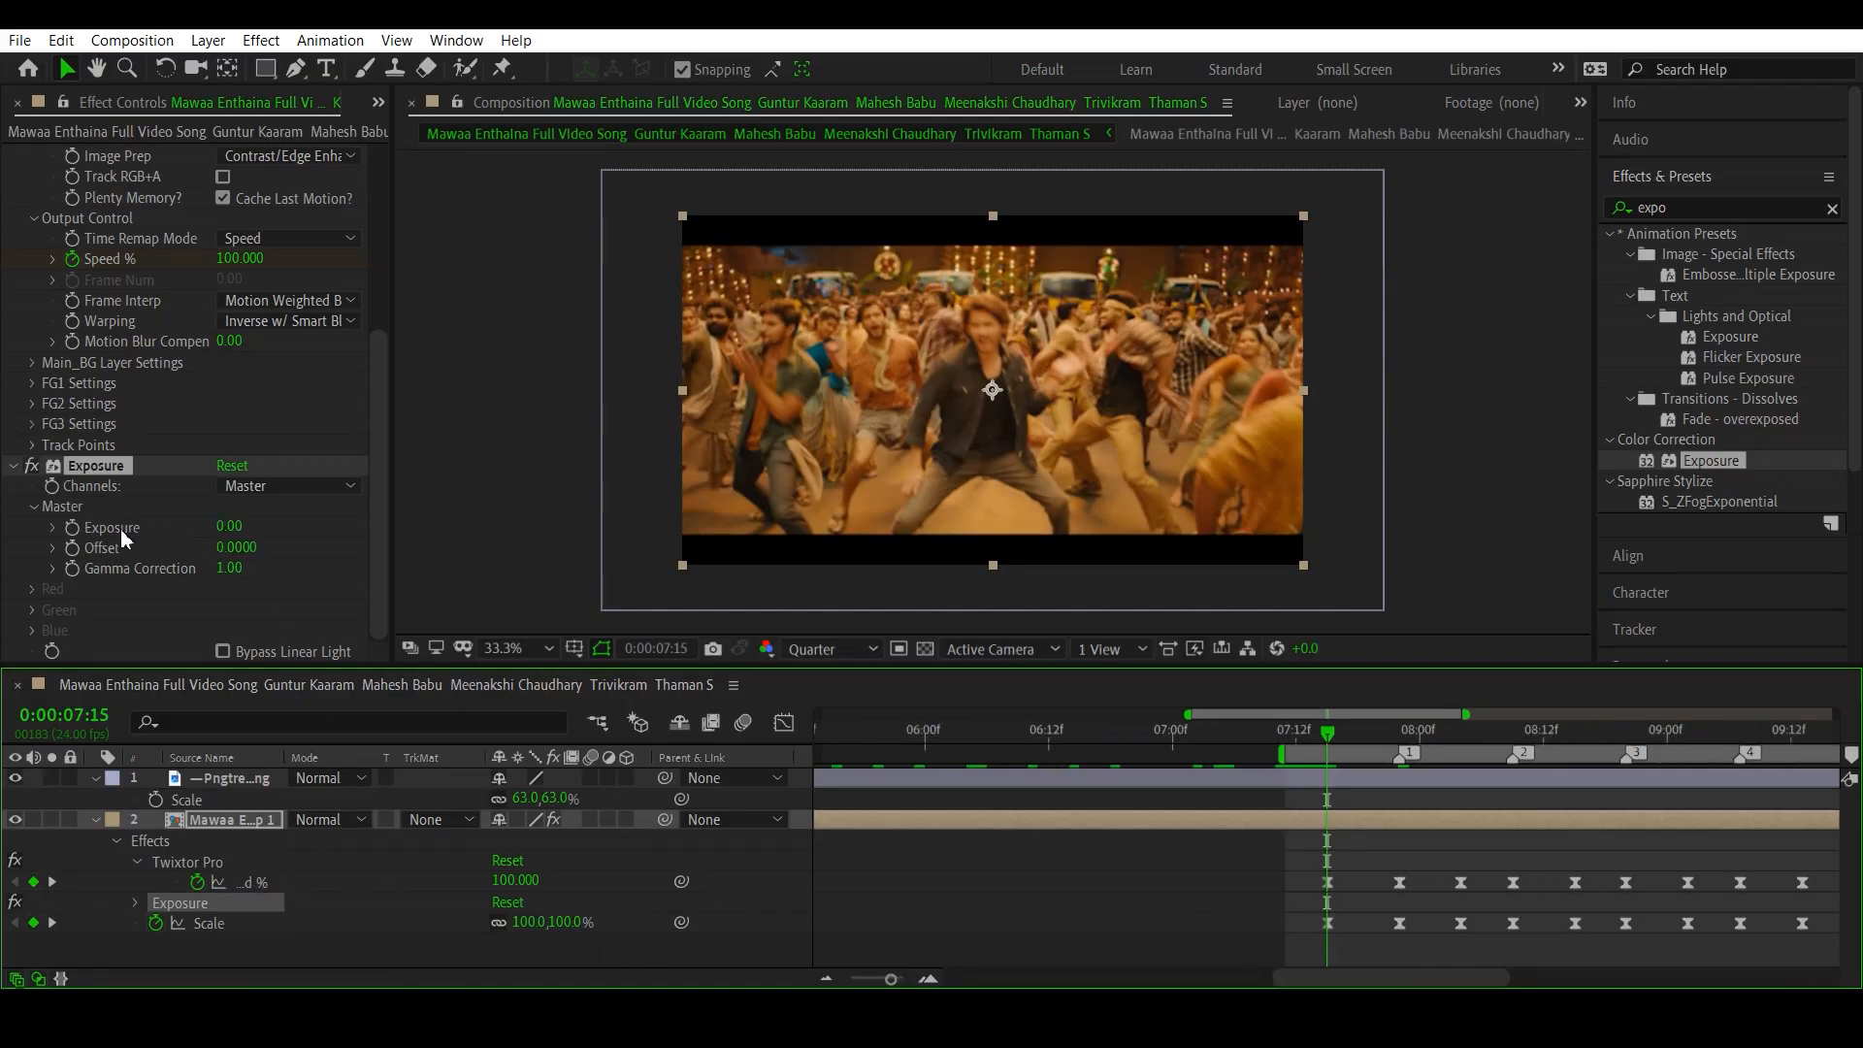
pyautogui.click(72, 526)
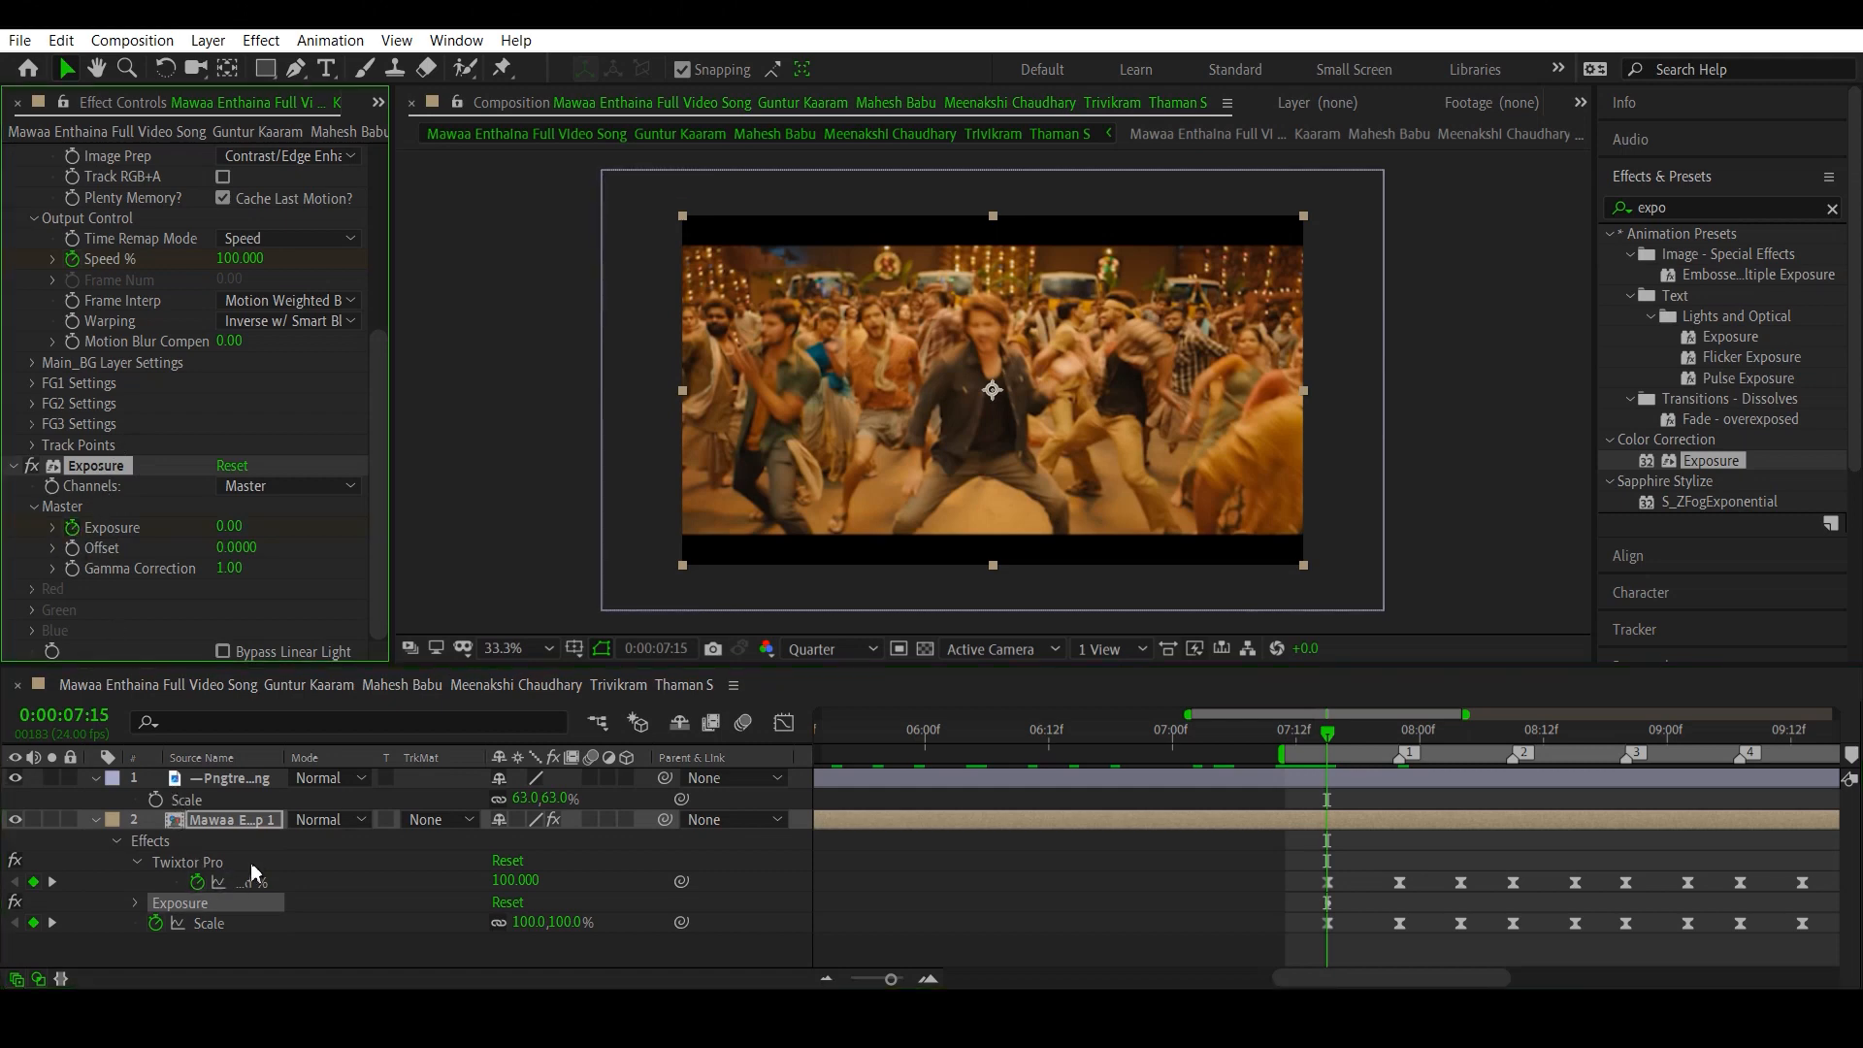
# - Show only the clip layer's keyframed properties in the timeline, so that Speed %, Exposure and Scale are listed together
pyautogui.click(231, 821)
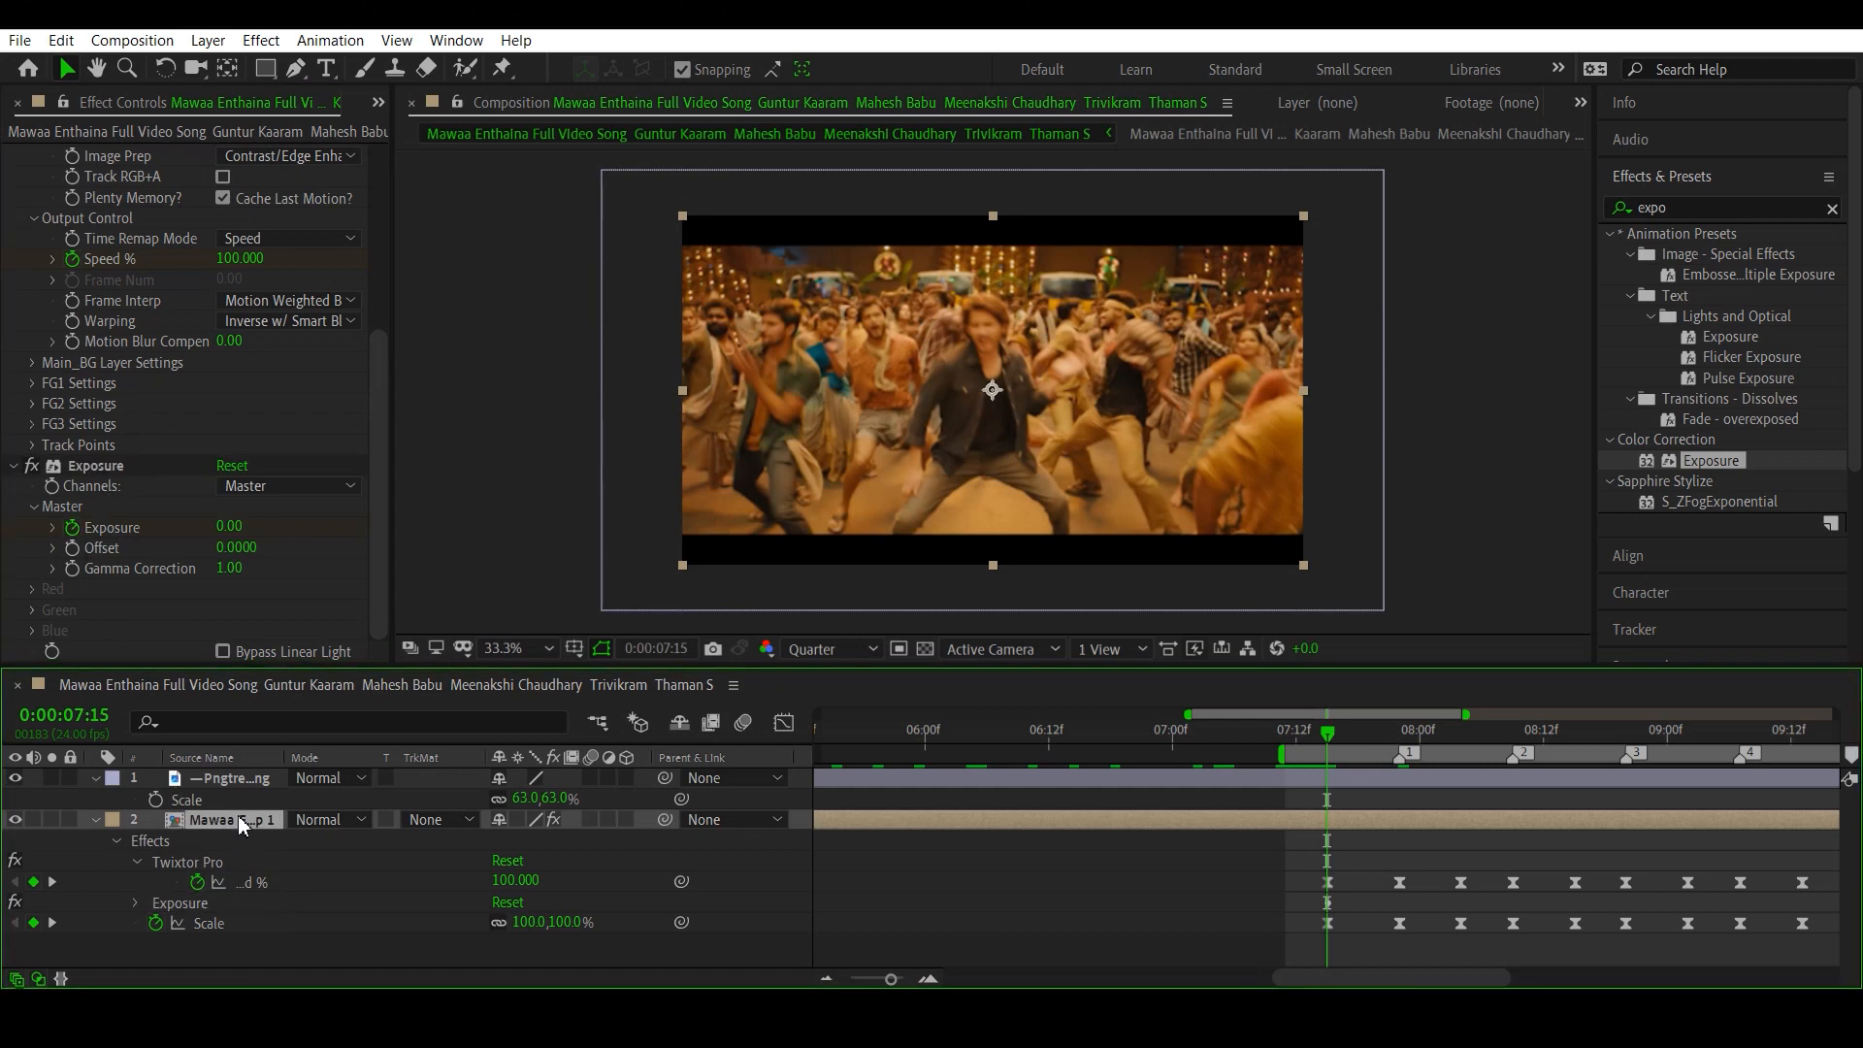
pyautogui.press('u')
pyautogui.press('u')
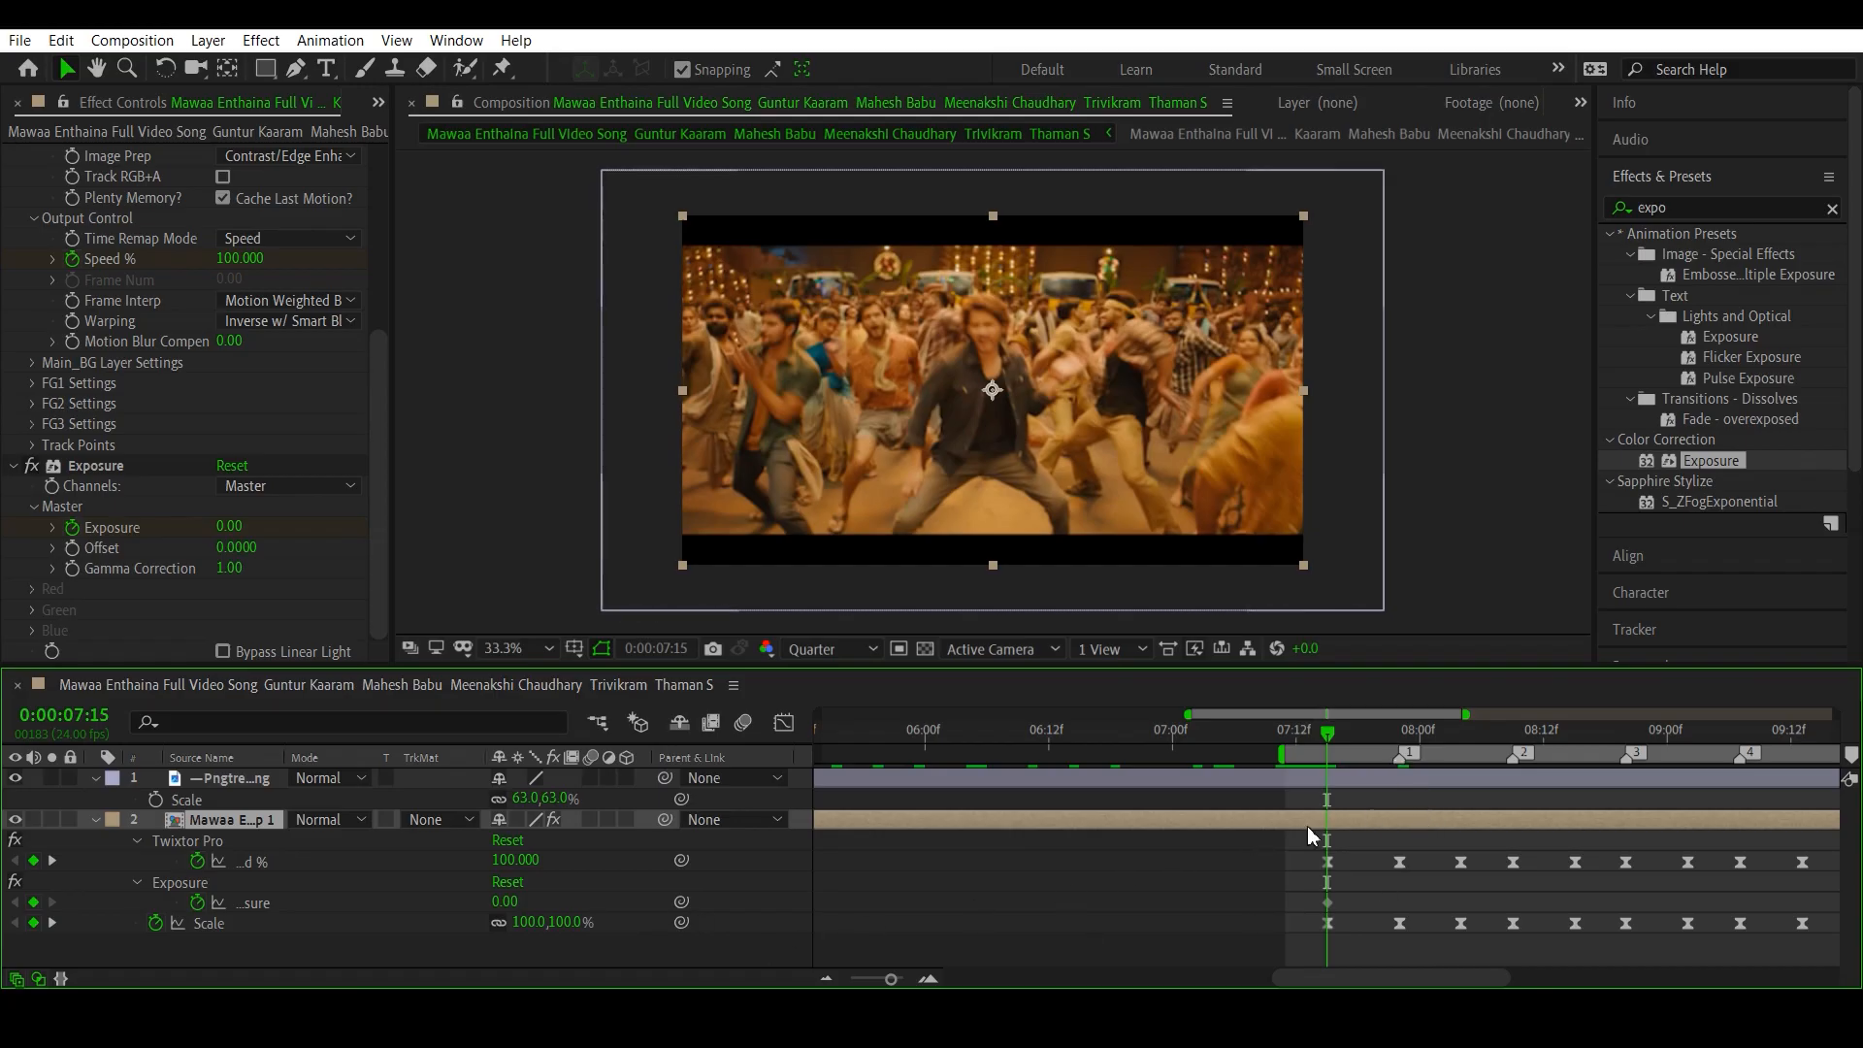
pyautogui.moveTo(895, 982); pyautogui.dragTo(884, 983)
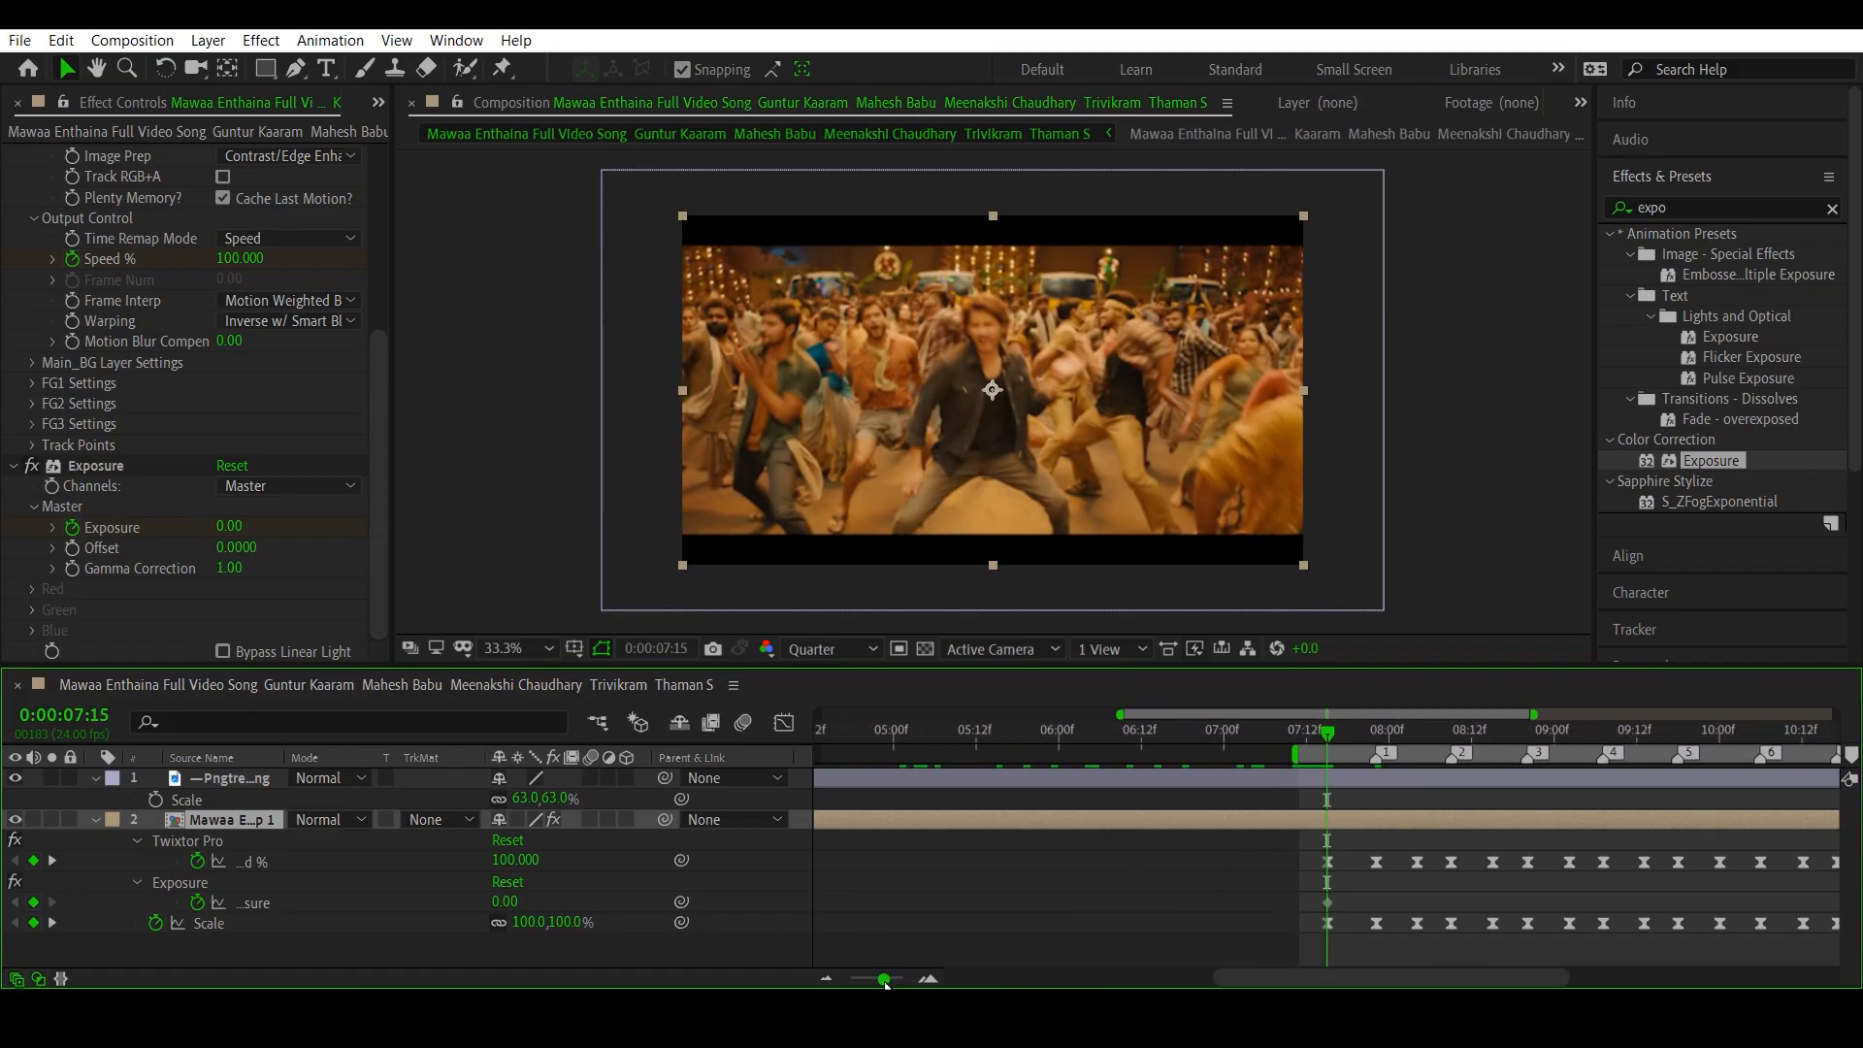
pyautogui.click(137, 842)
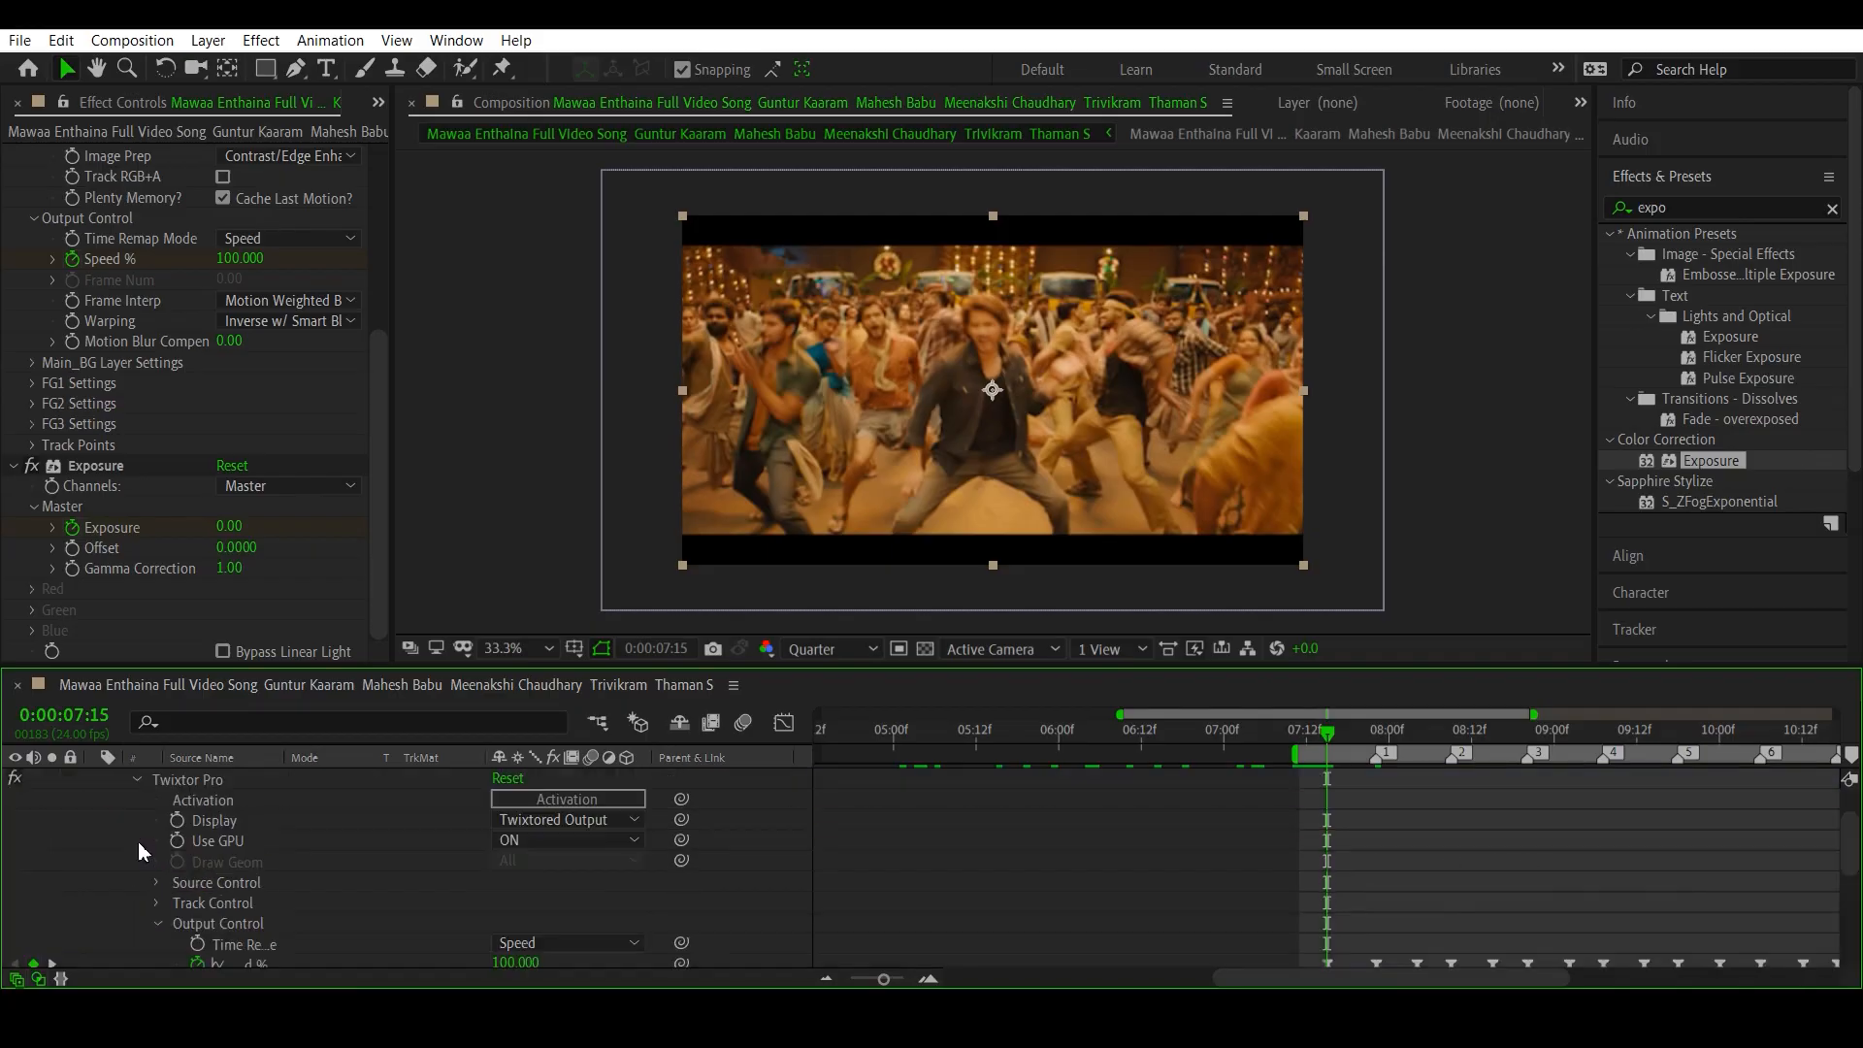
pyautogui.scroll(2, 131, 811)
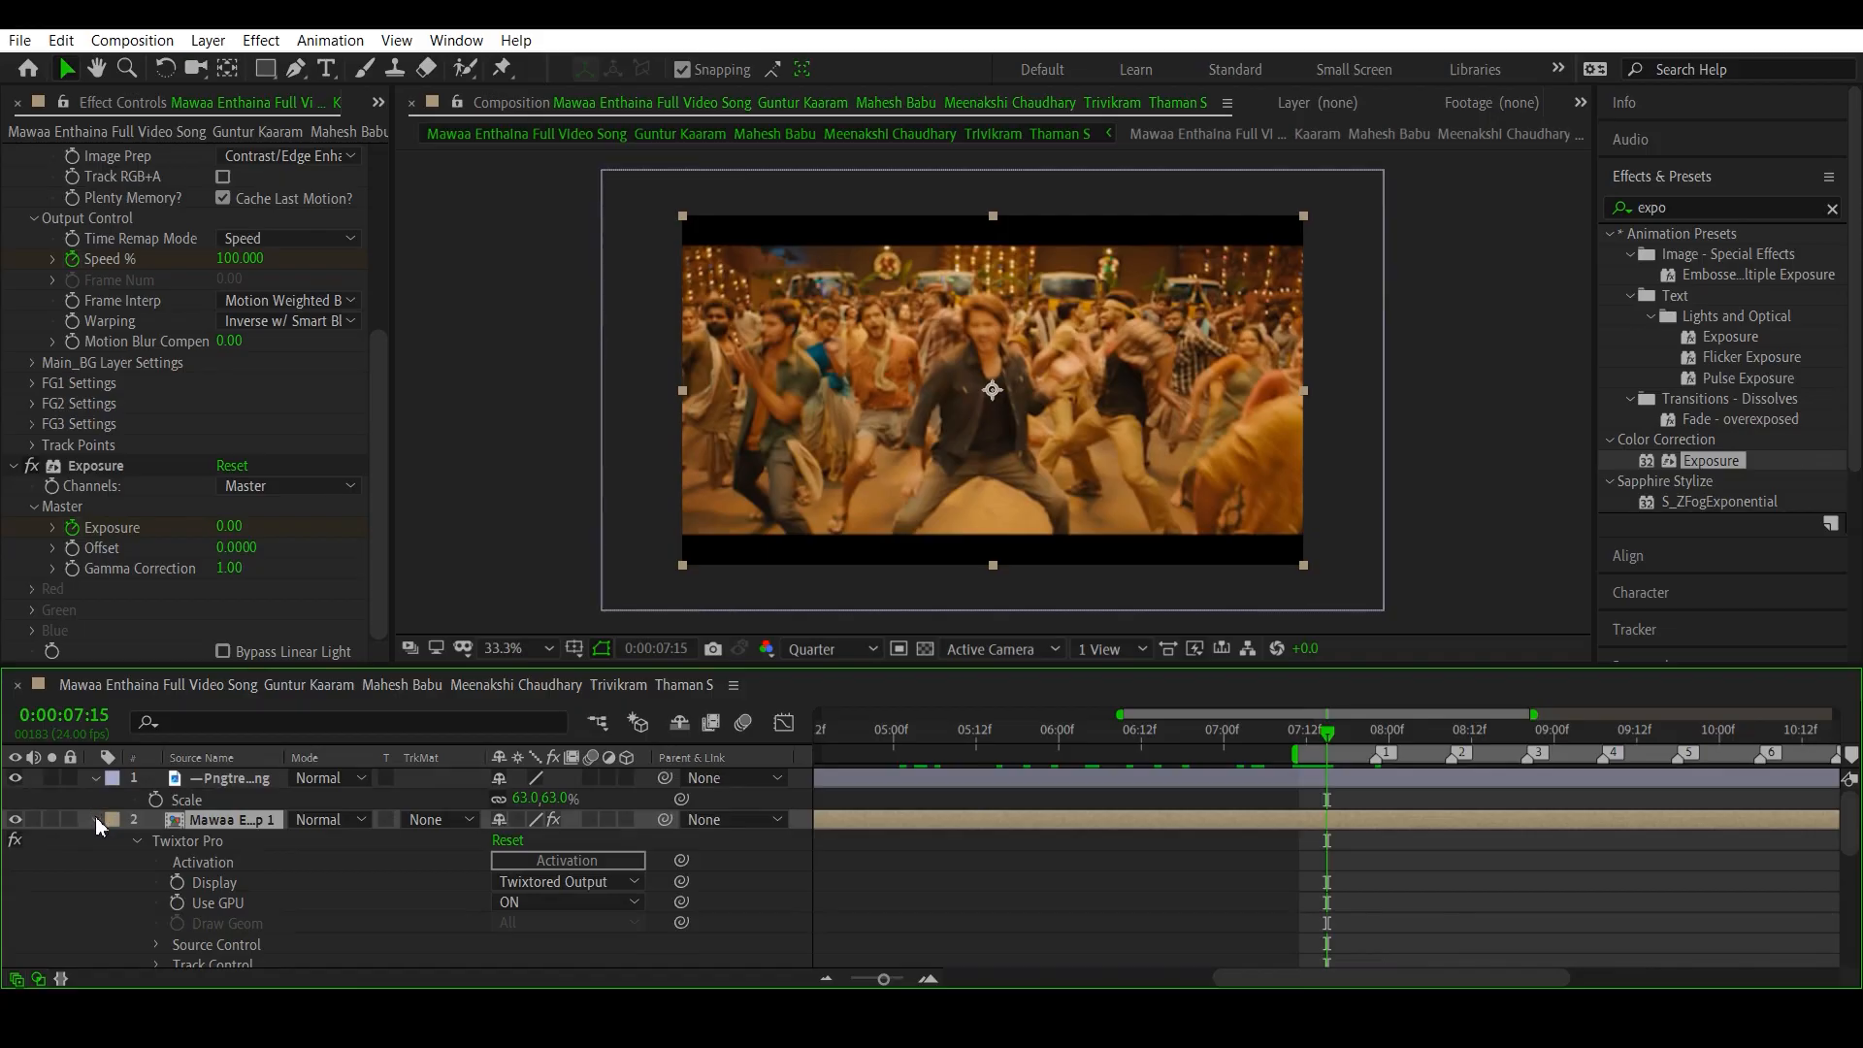
pyautogui.click(95, 819)
pyautogui.press('u')
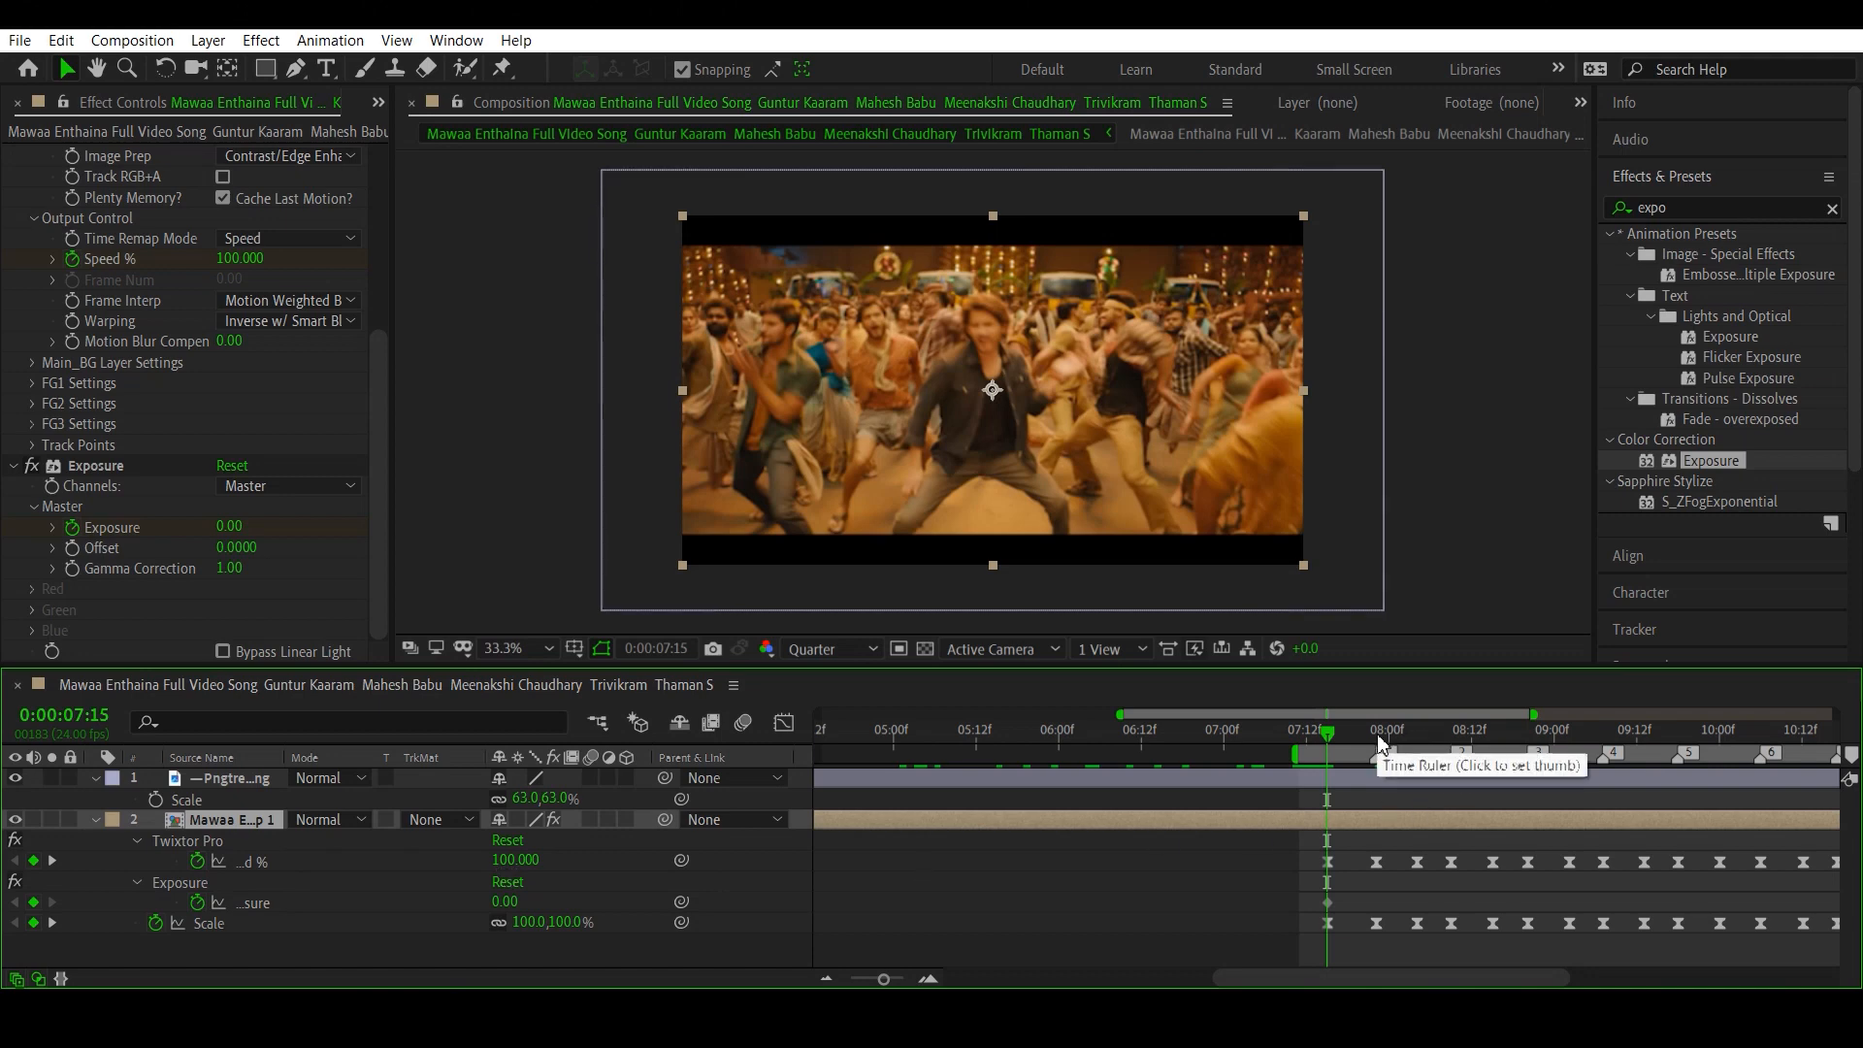
# - Set Exposure to 1.50 at the next Speed % keyframe, at 0:00:07:22 on beat marker 1
pyautogui.click(52, 862)
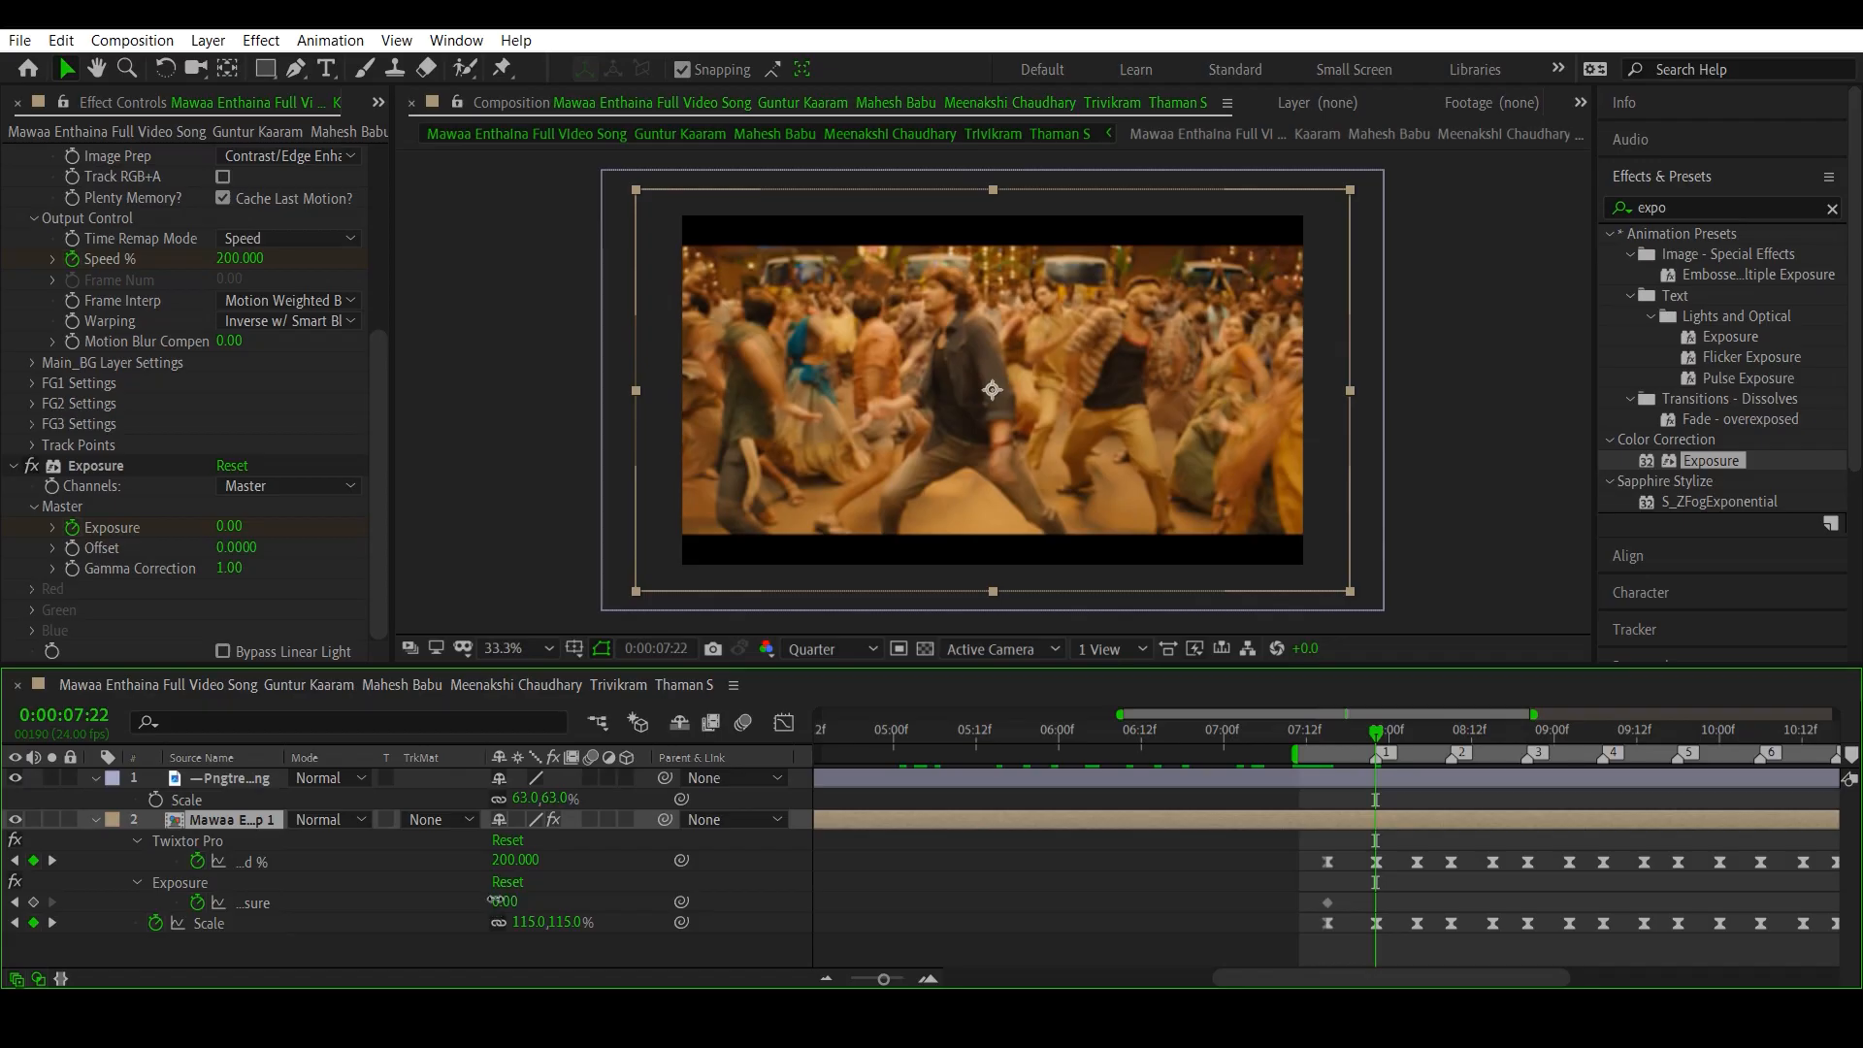
pyautogui.moveTo(496, 900); pyautogui.dragTo(539, 917)
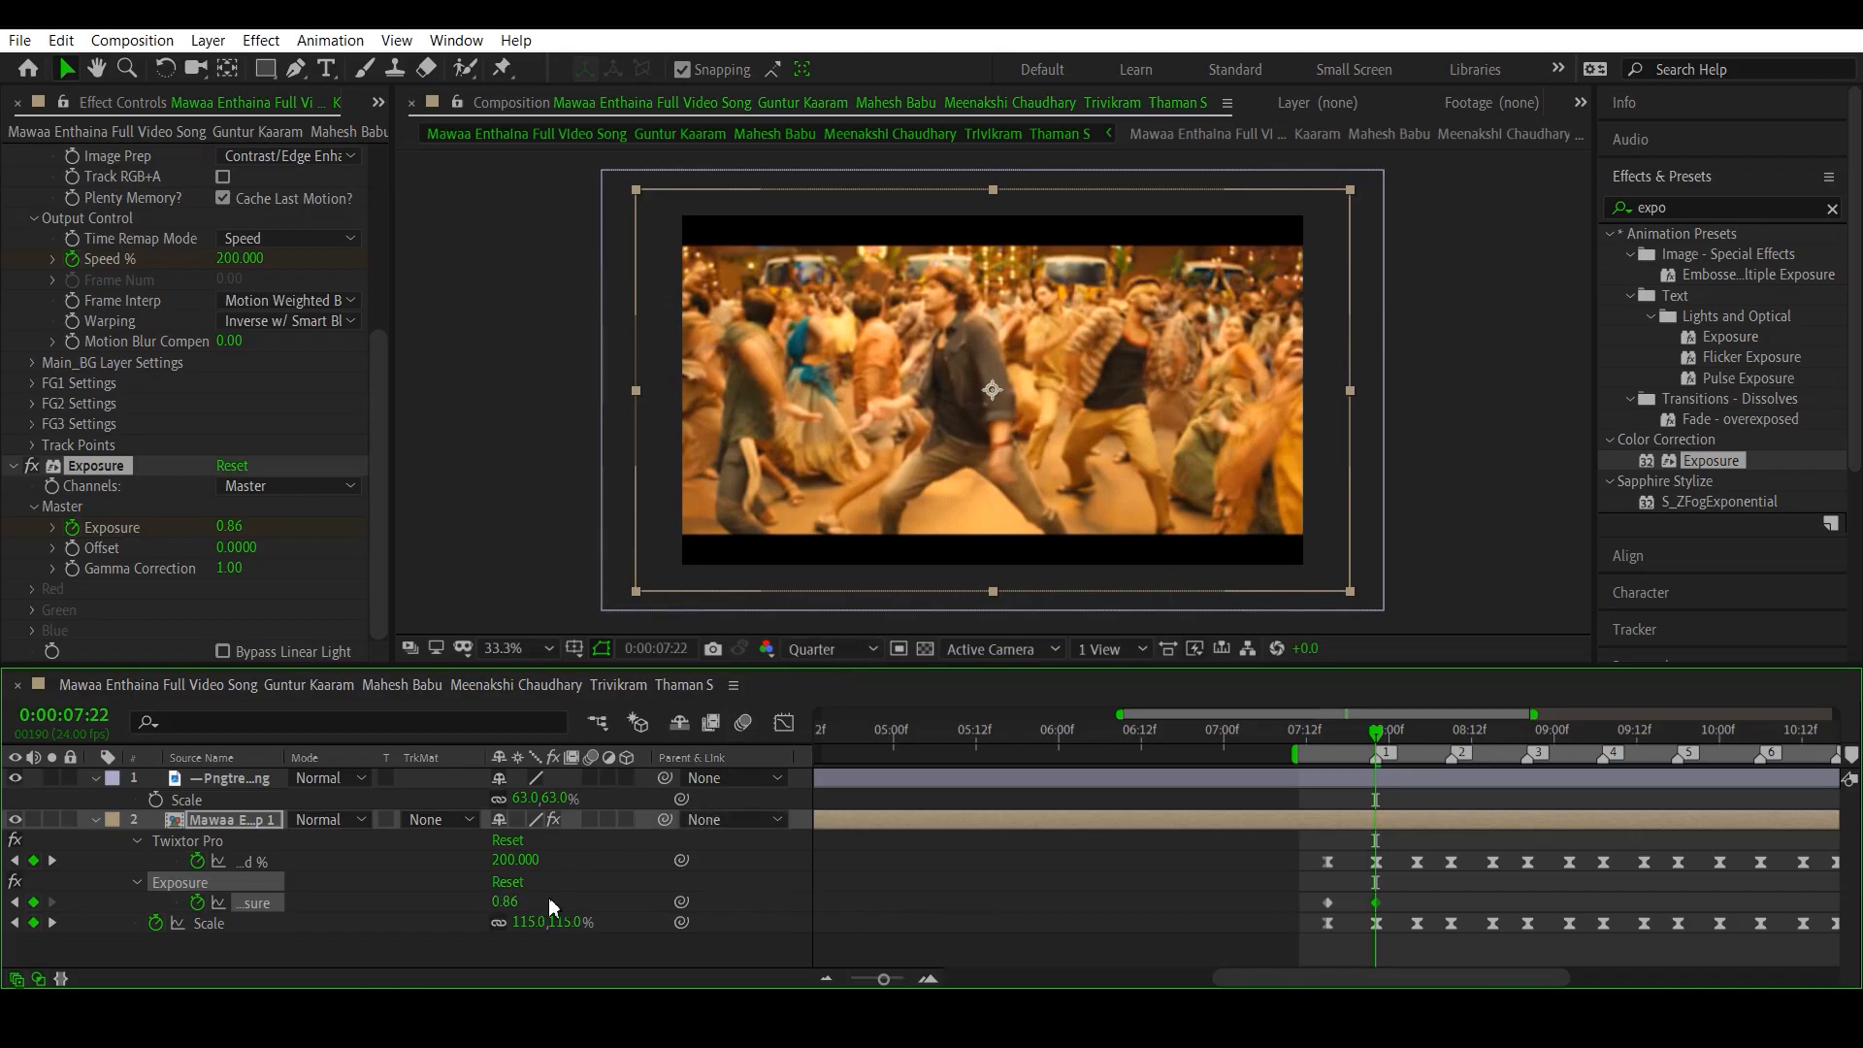
pyautogui.write('1.5')
pyautogui.press('Return')
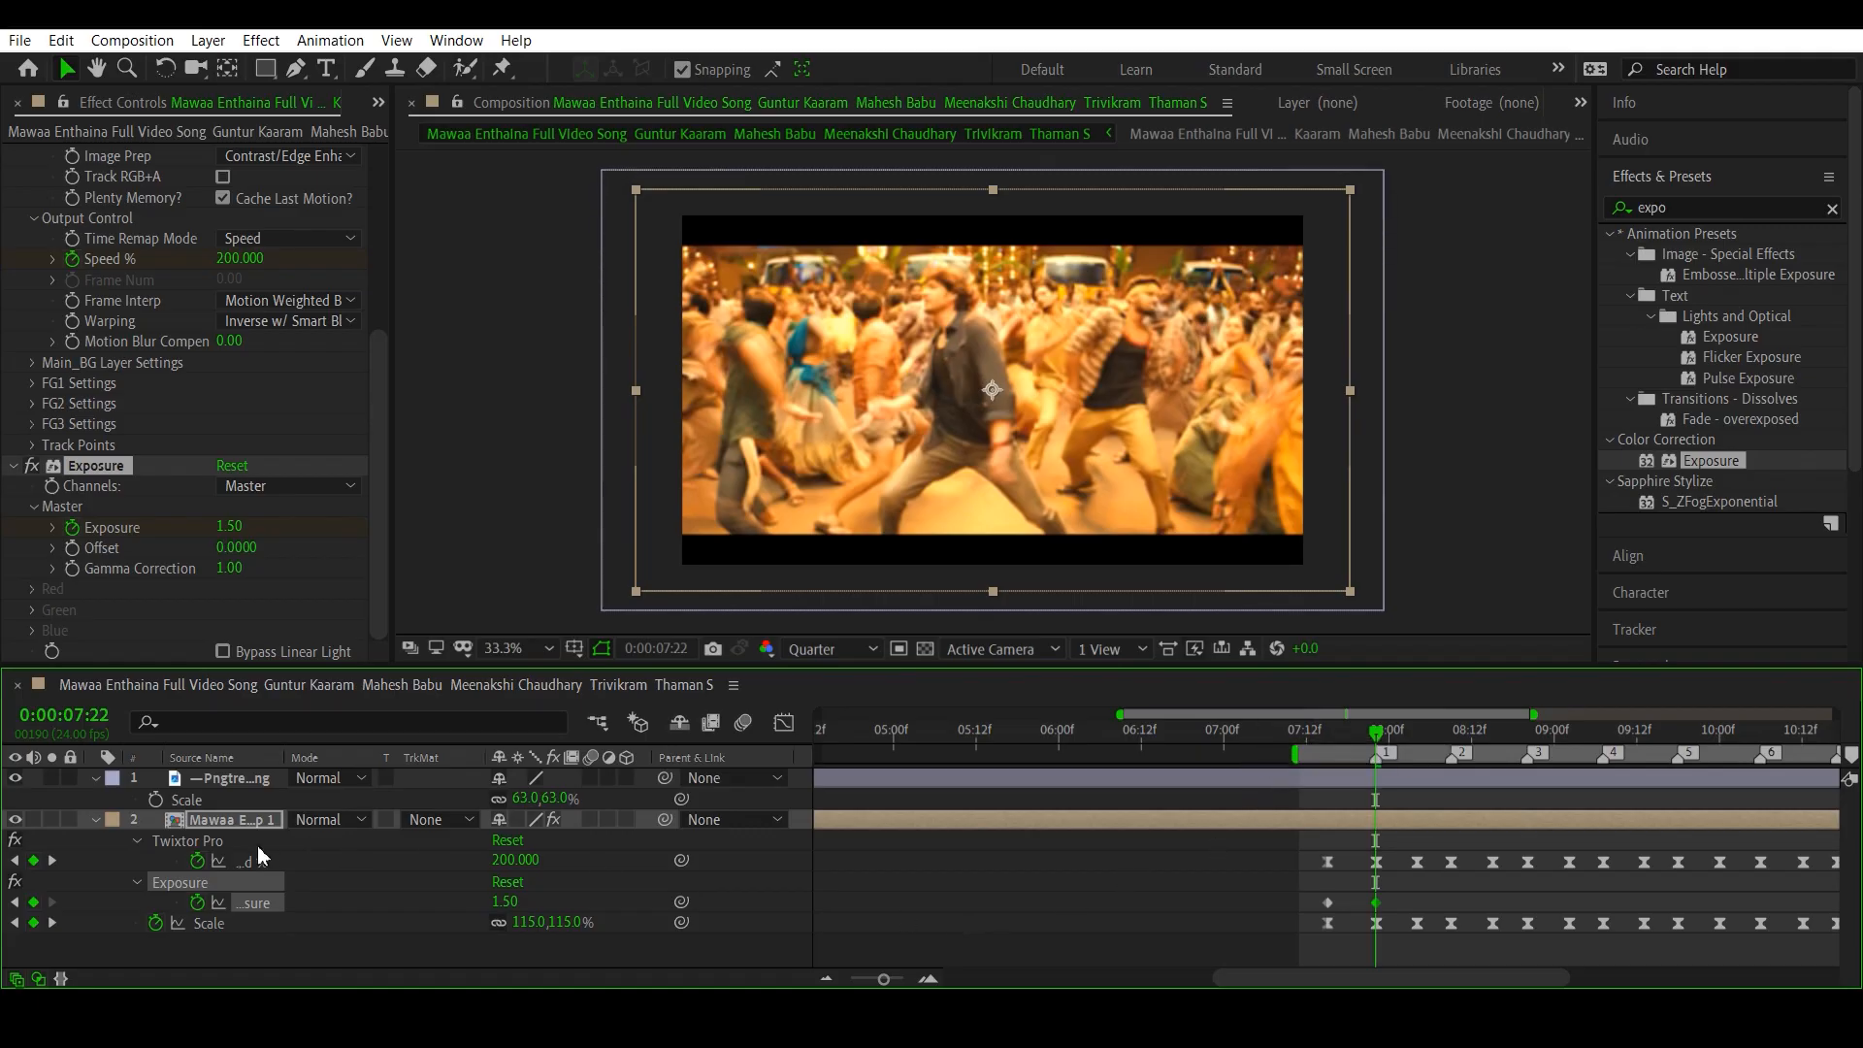
# - Set Exposure back to 0 at the Speed % keyframe at 0:00:08:04
pyautogui.click(1429, 739)
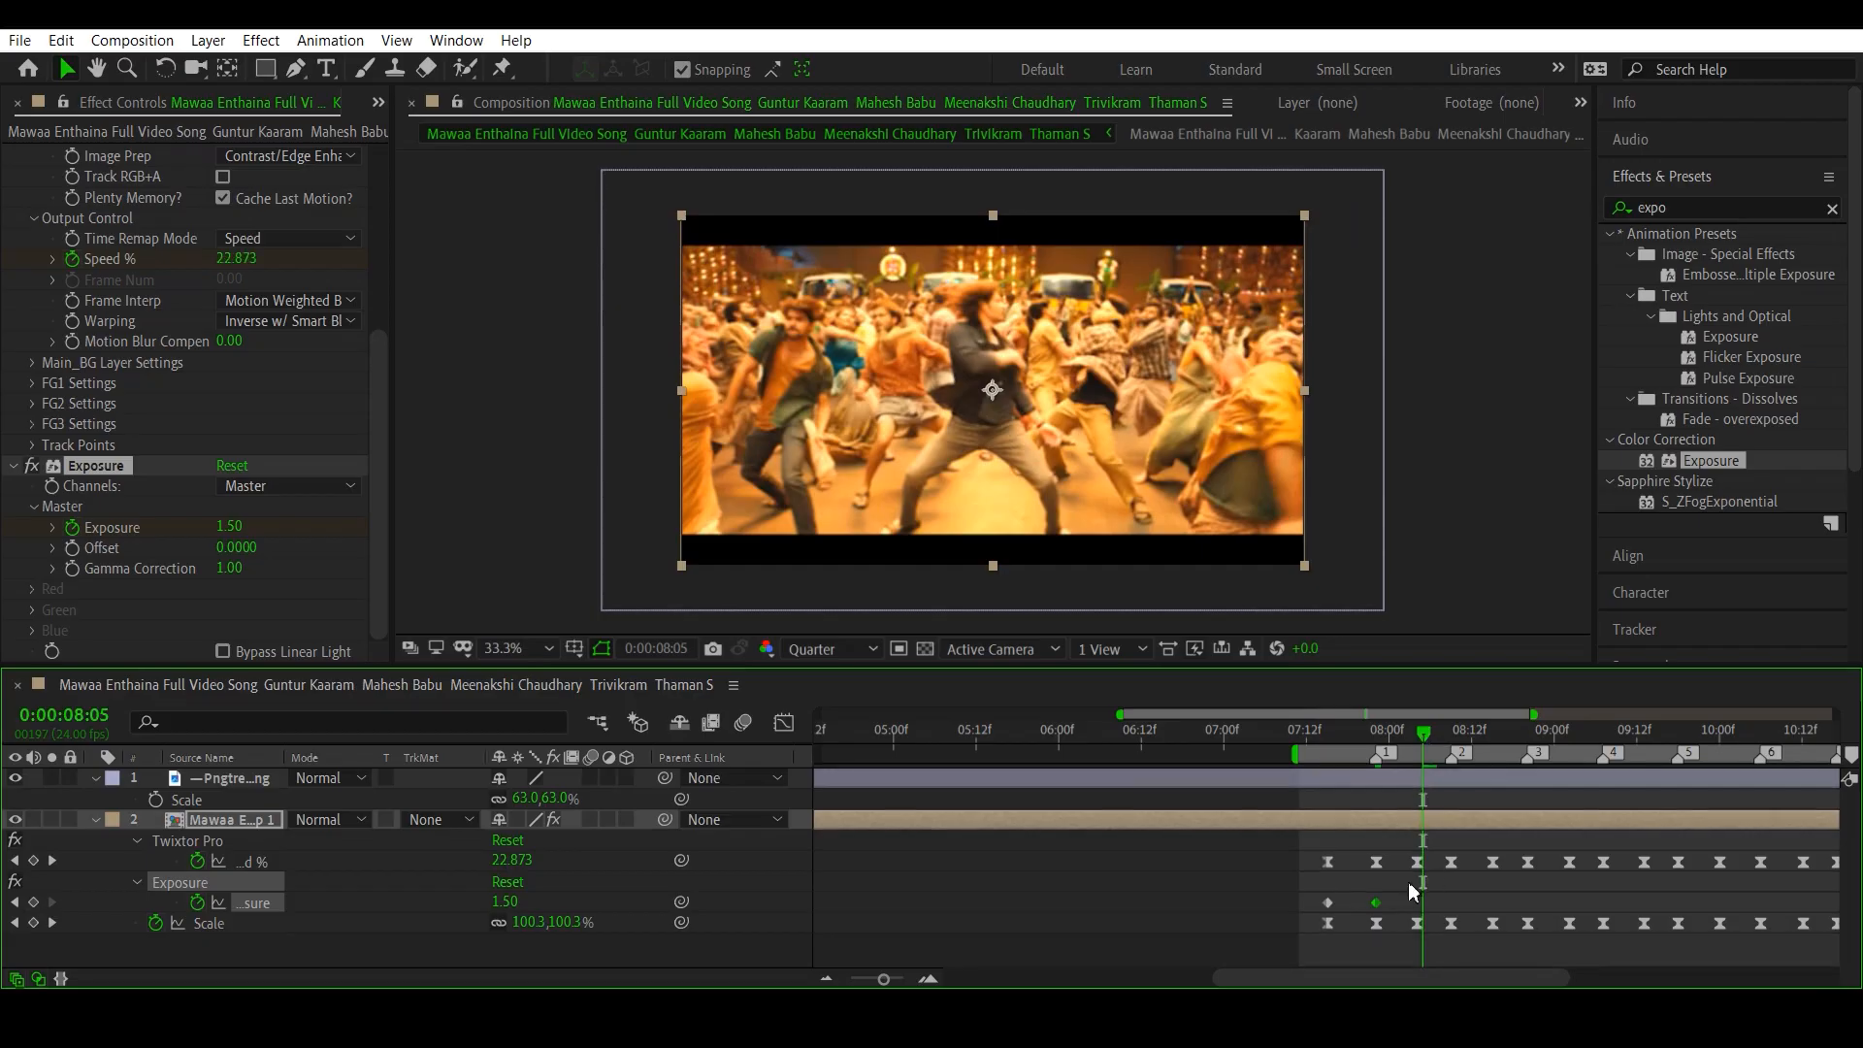
pyautogui.click(15, 861)
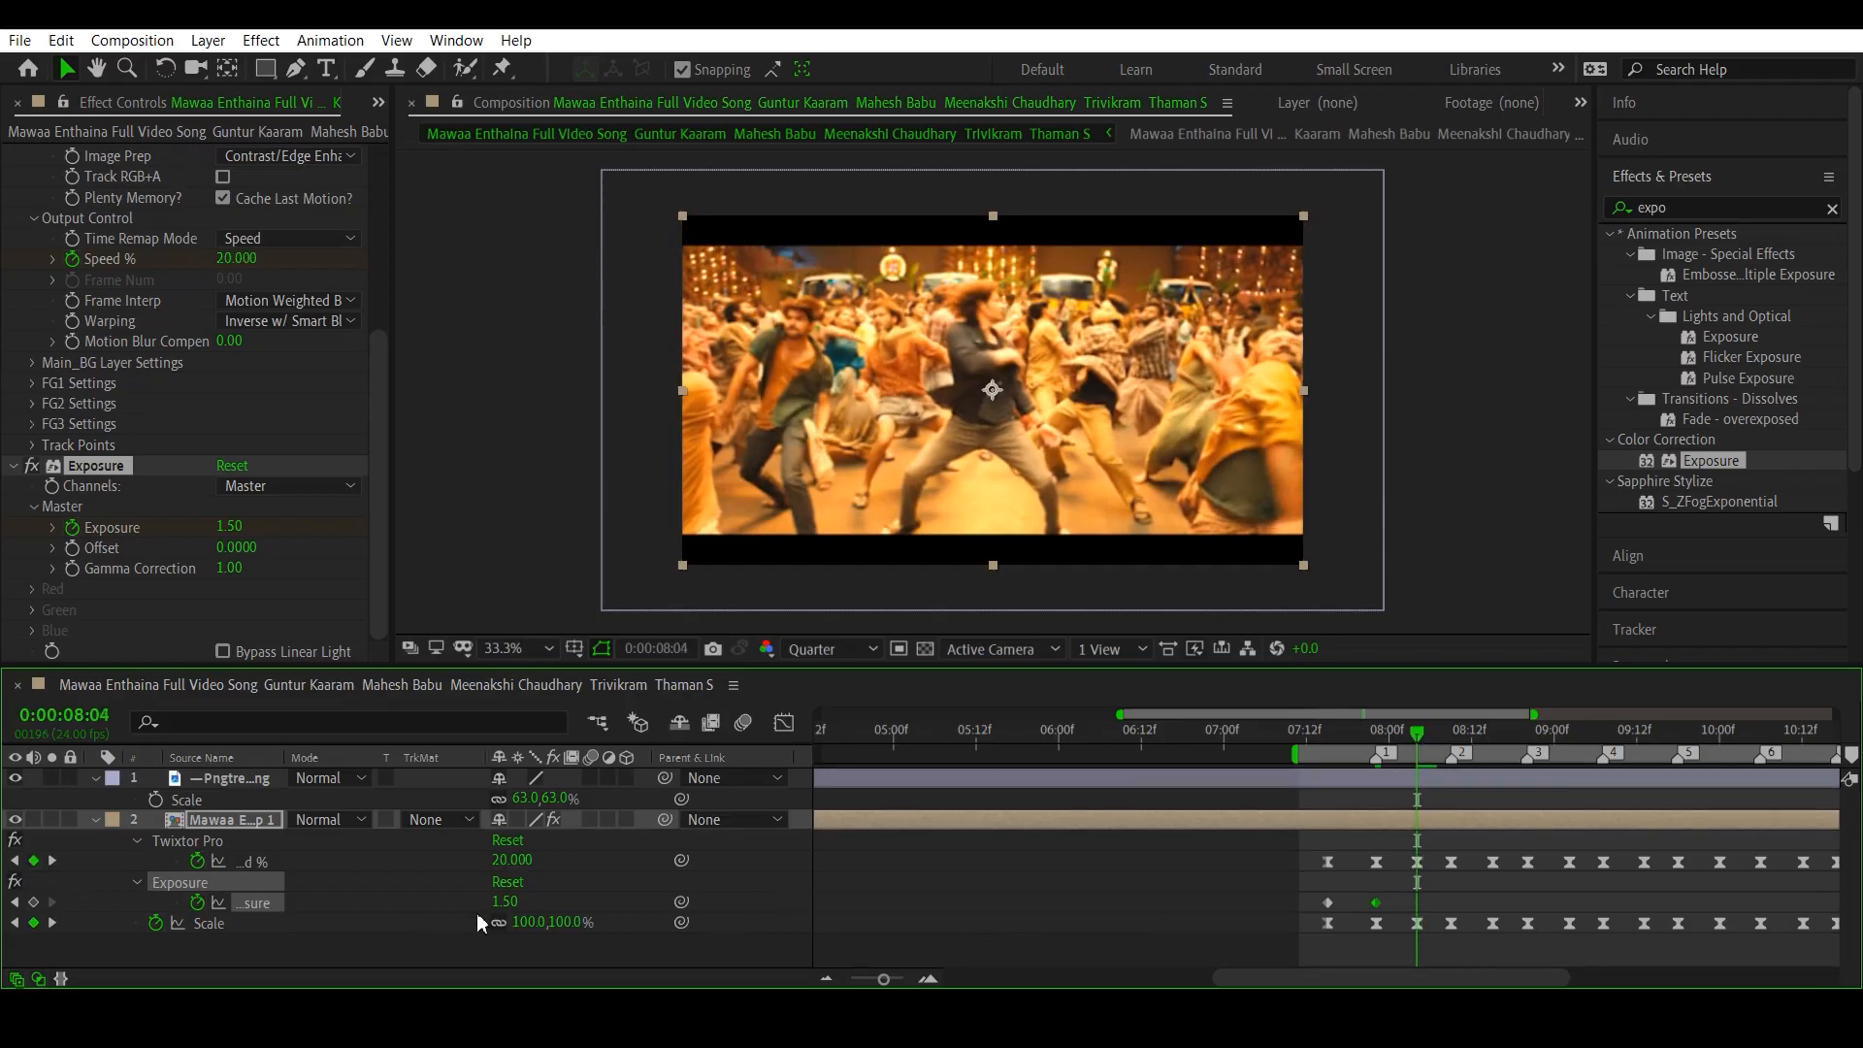
pyautogui.click(506, 902)
pyautogui.write('0')
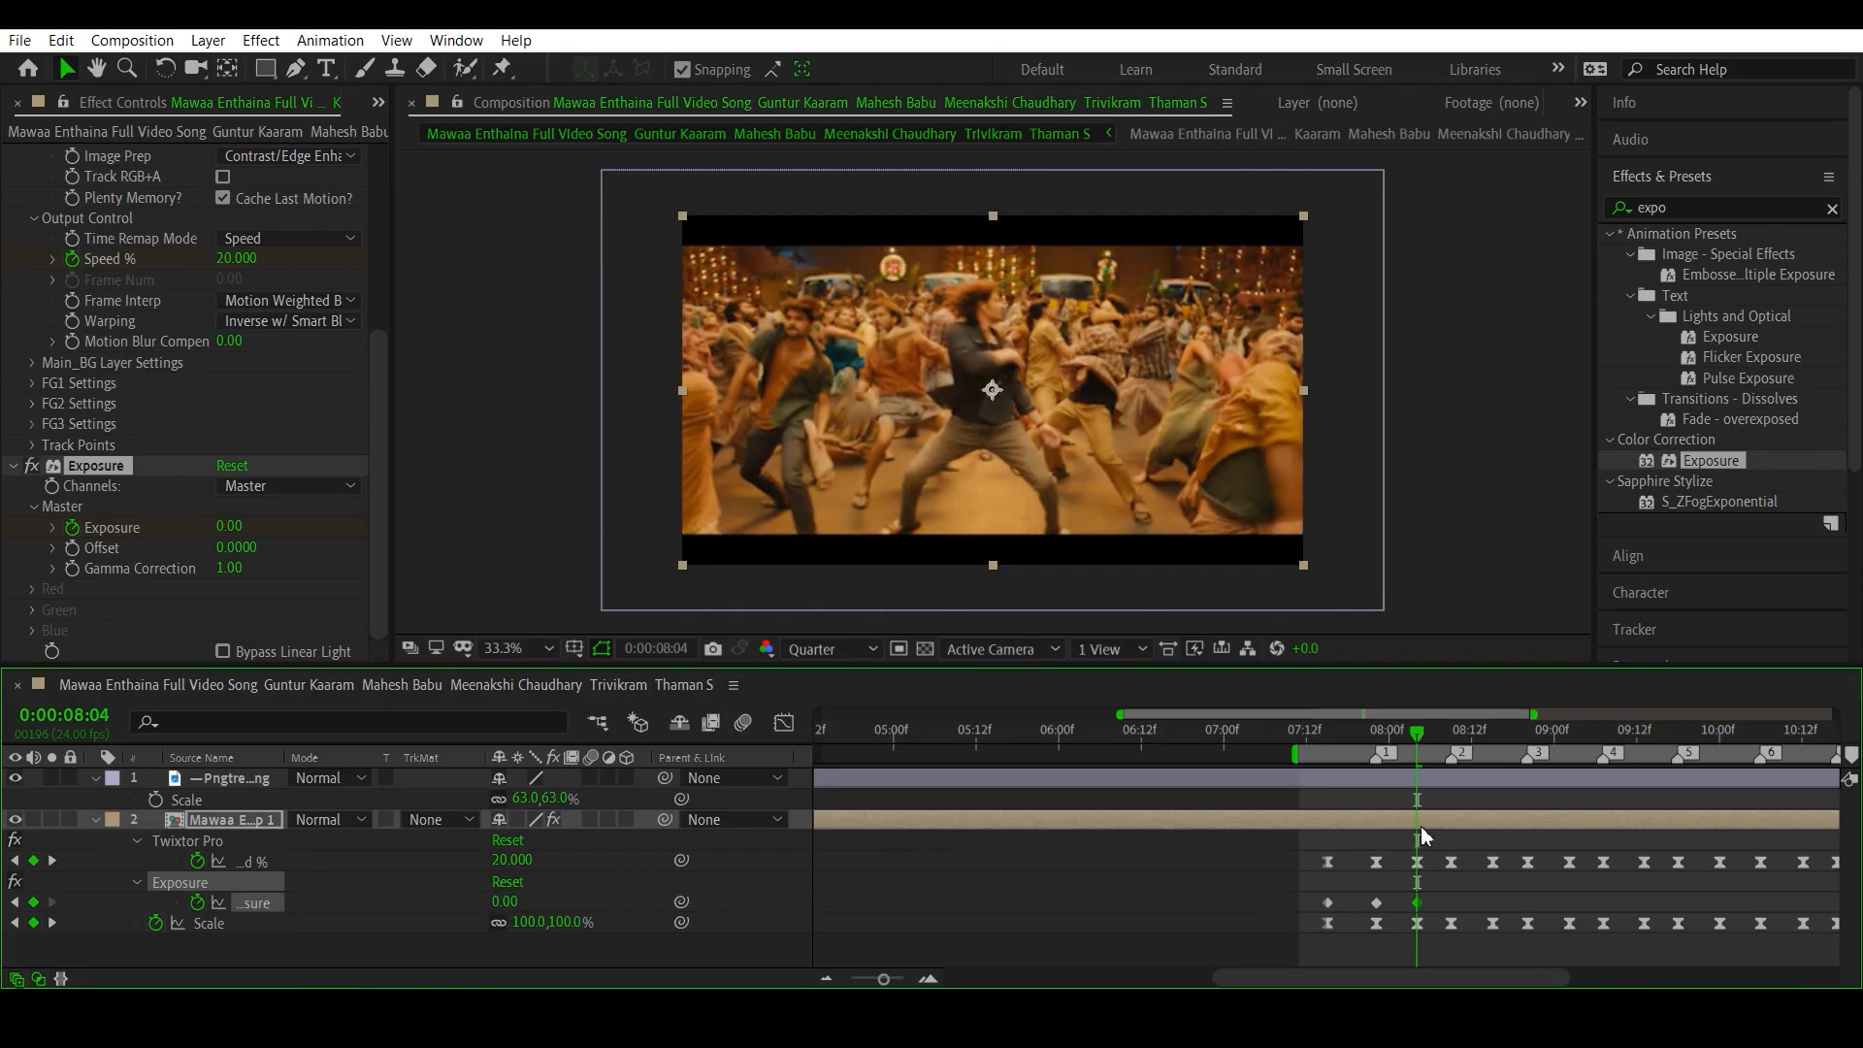
# - Set Exposure to 1.50 at 0:00:08:09 on beat marker 2
pyautogui.click(1452, 731)
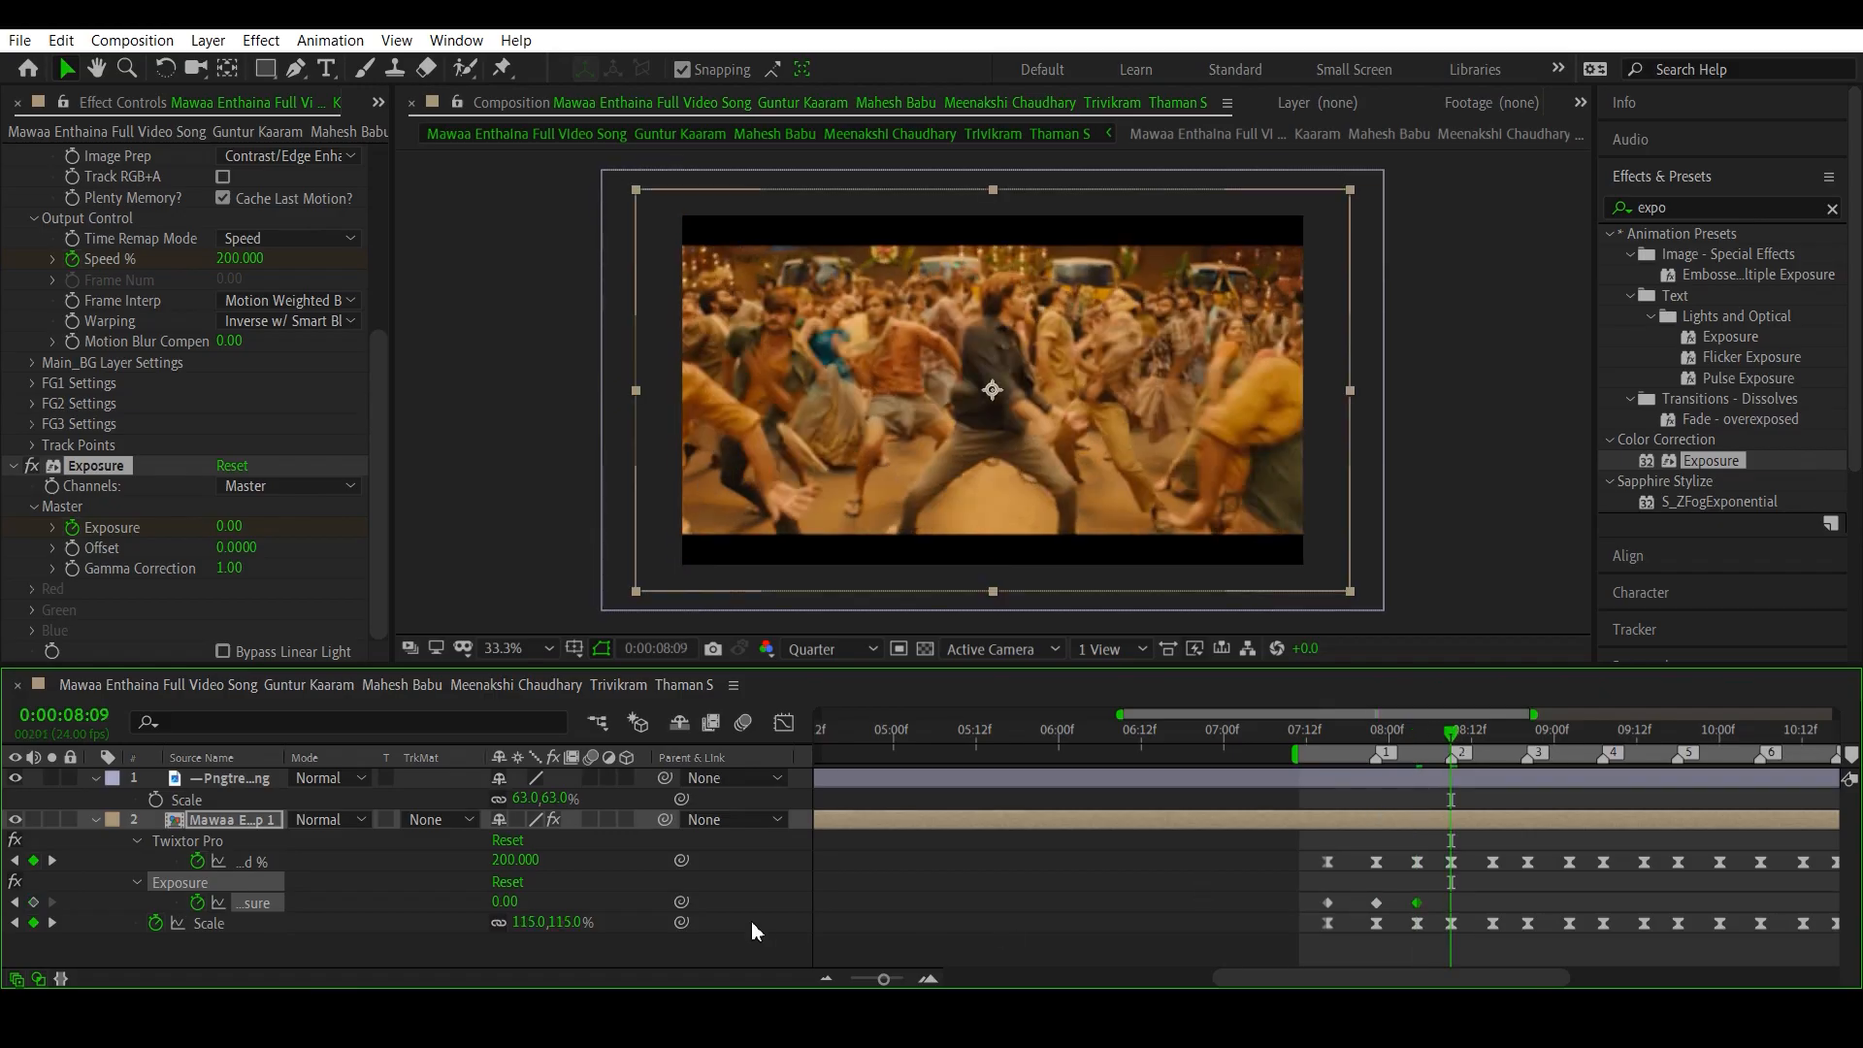
pyautogui.click(514, 901)
pyautogui.press('Return')
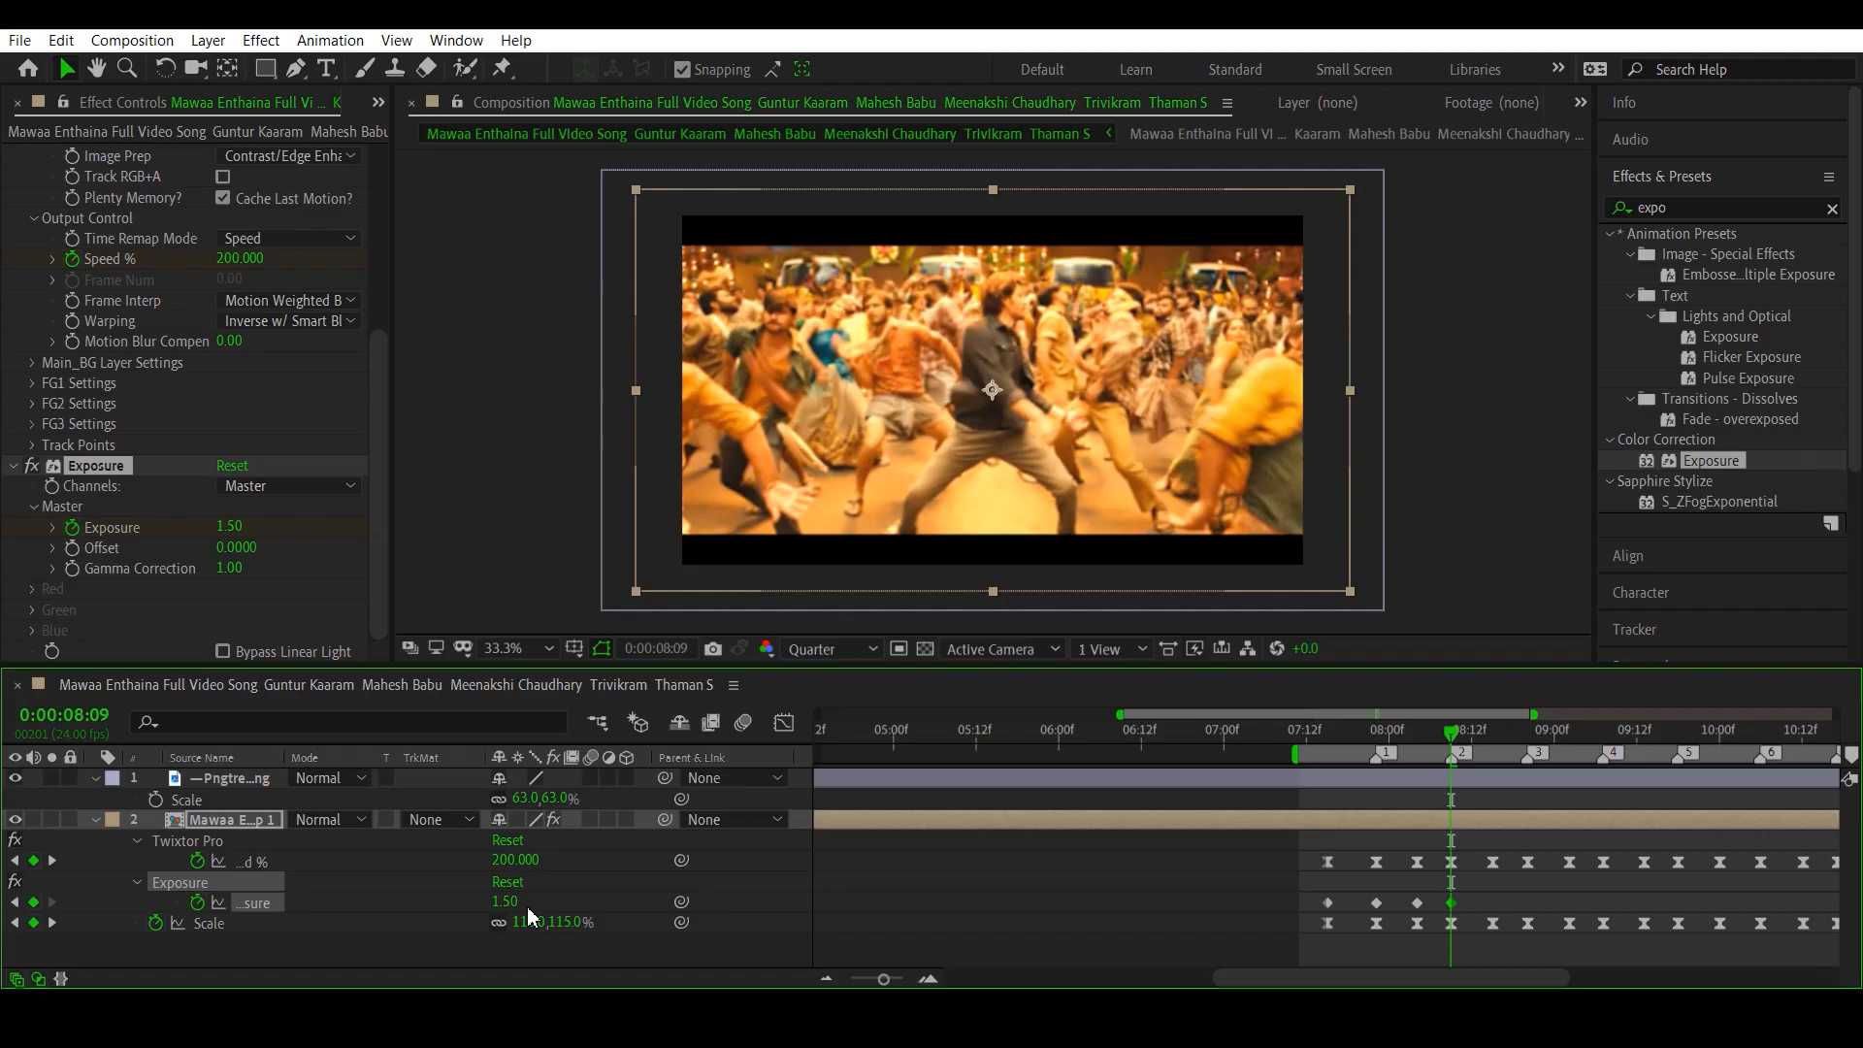
# - Add Exposure keyframes of 1.50 on beat markers 3, 4 and 5, at 0:00:08:20, 0:00:09:07 and 0:00:09:18
pyautogui.click(51, 860)
pyautogui.click(51, 860)
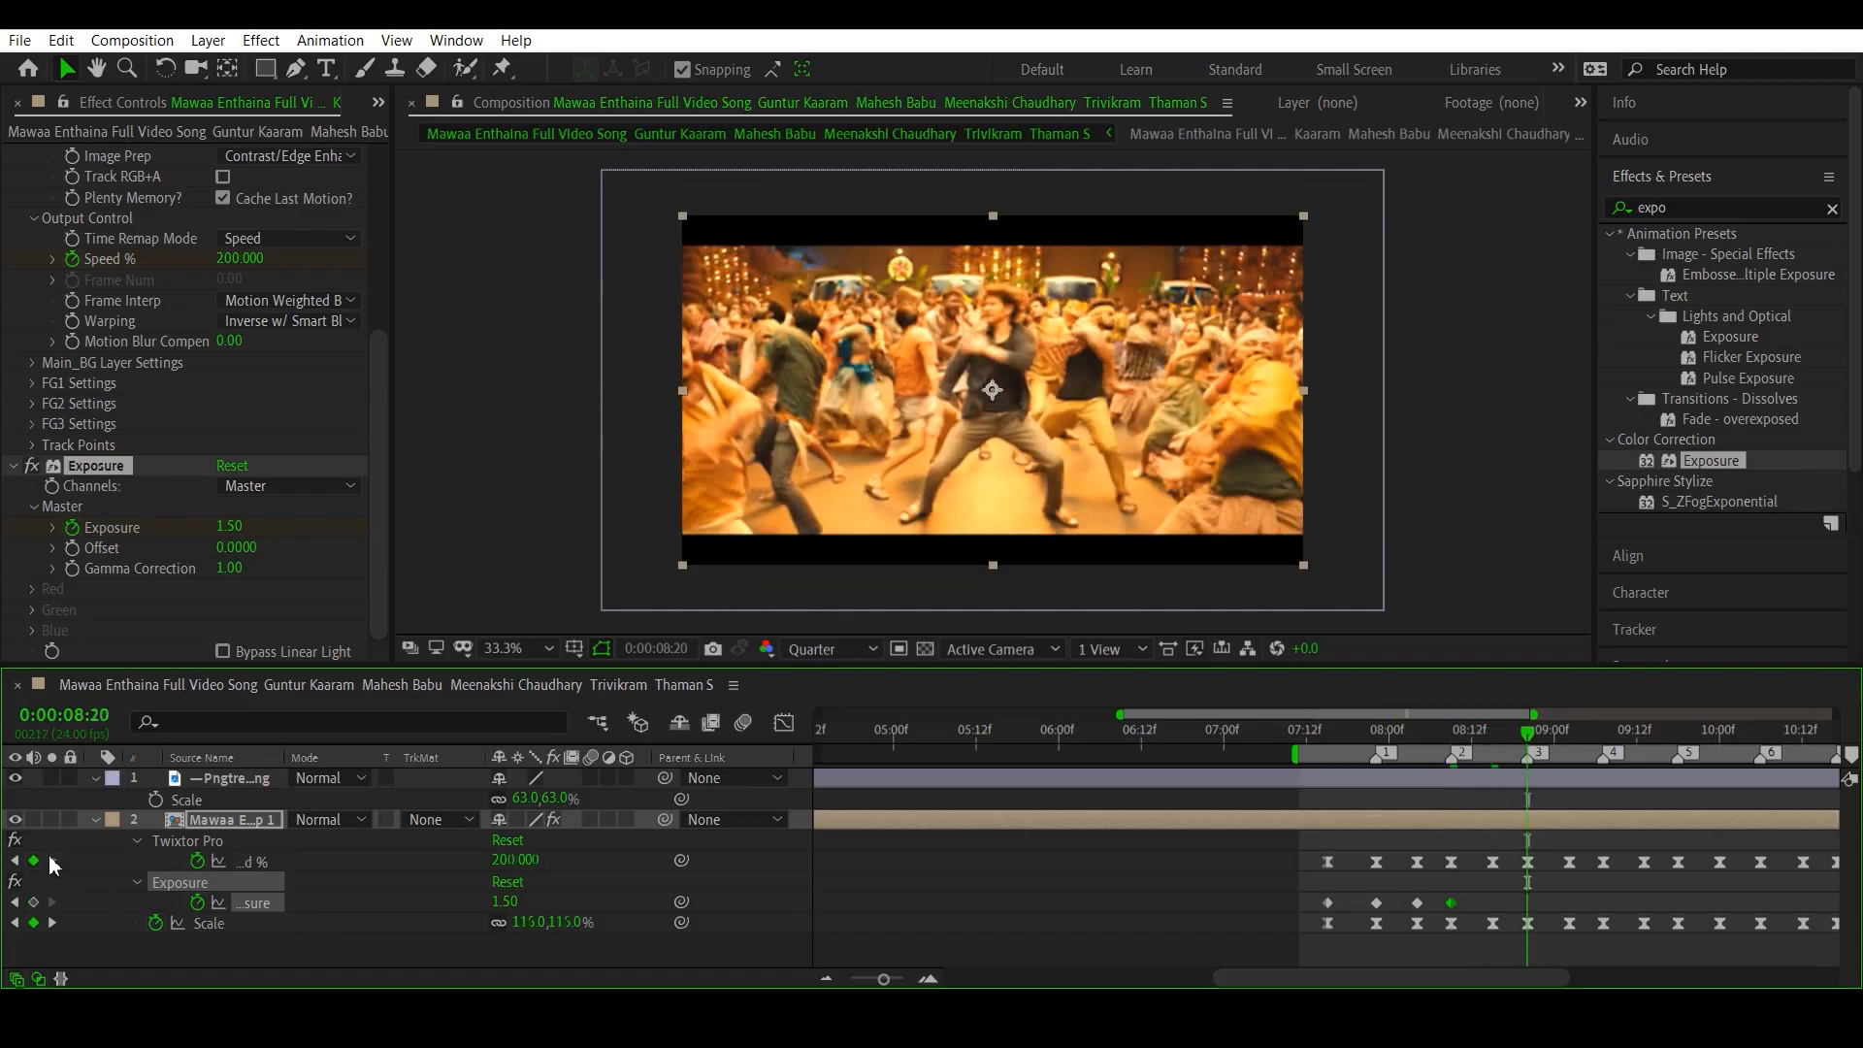
pyautogui.click(34, 901)
pyautogui.click(51, 860)
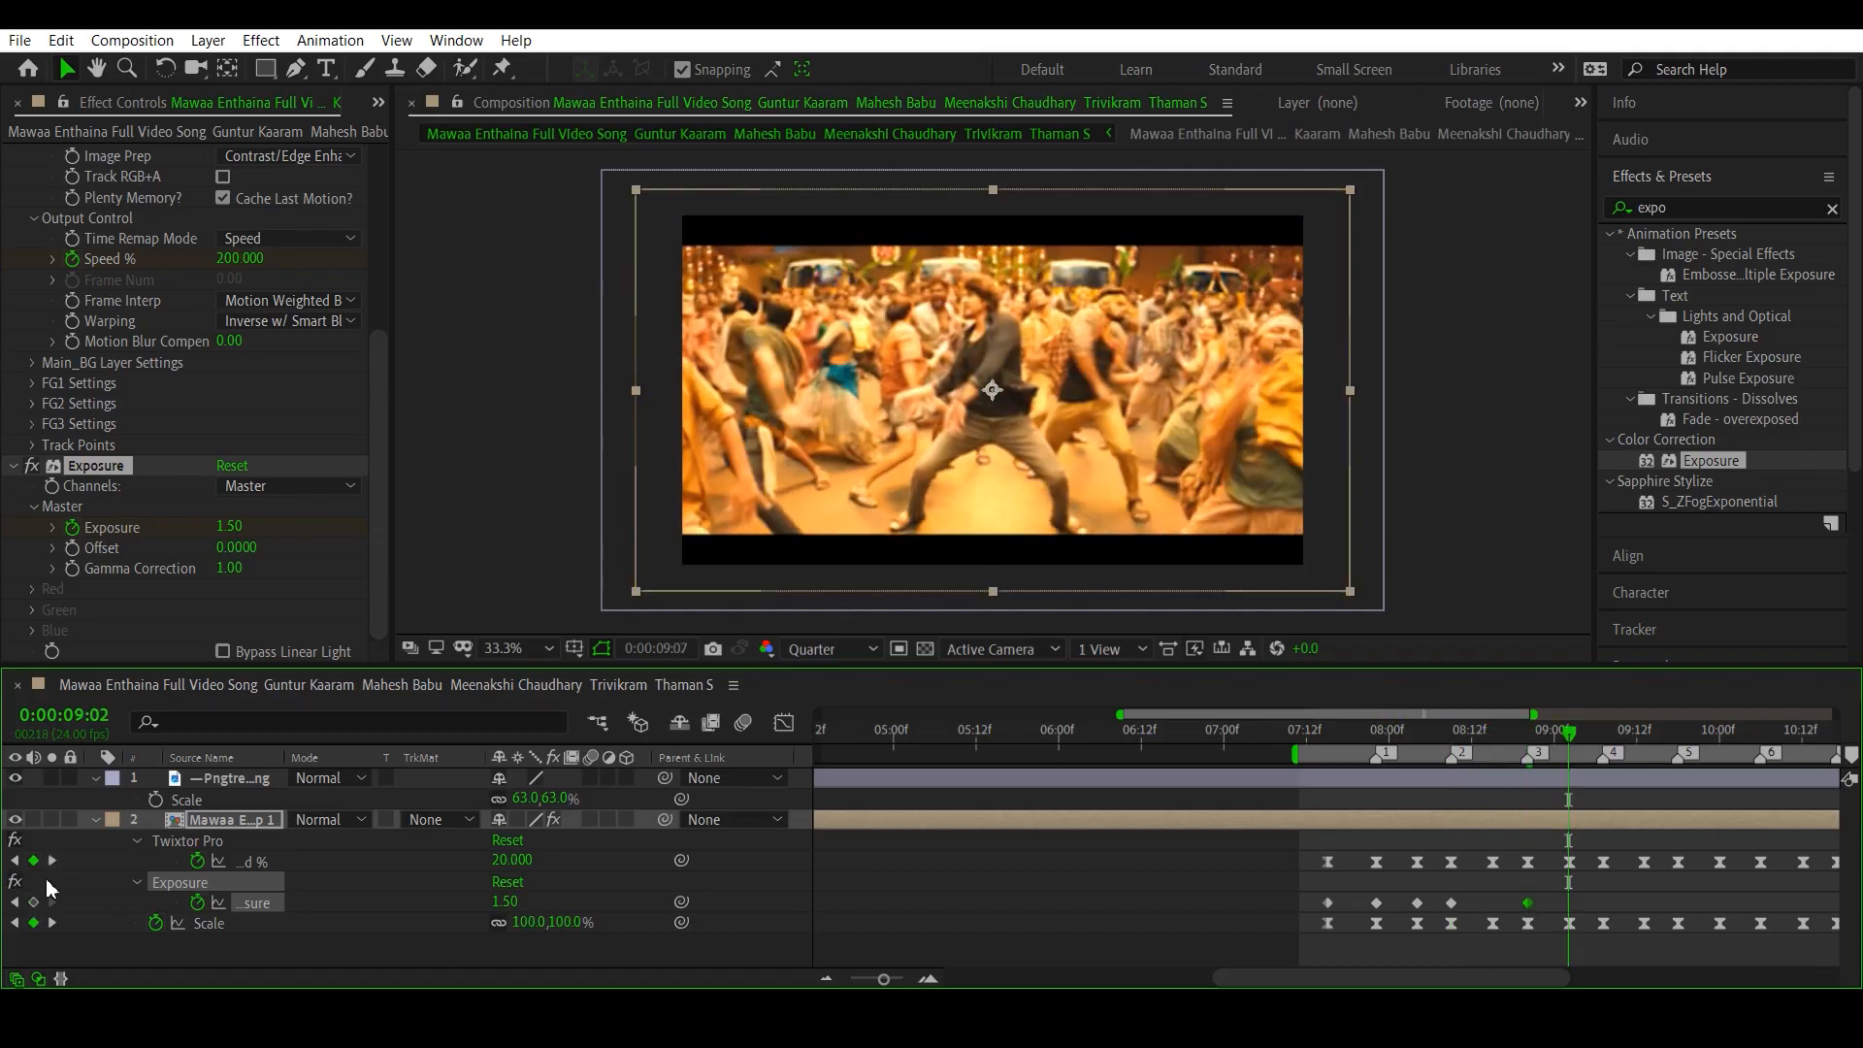
pyautogui.click(52, 861)
pyautogui.click(34, 901)
pyautogui.click(52, 860)
pyautogui.click(34, 901)
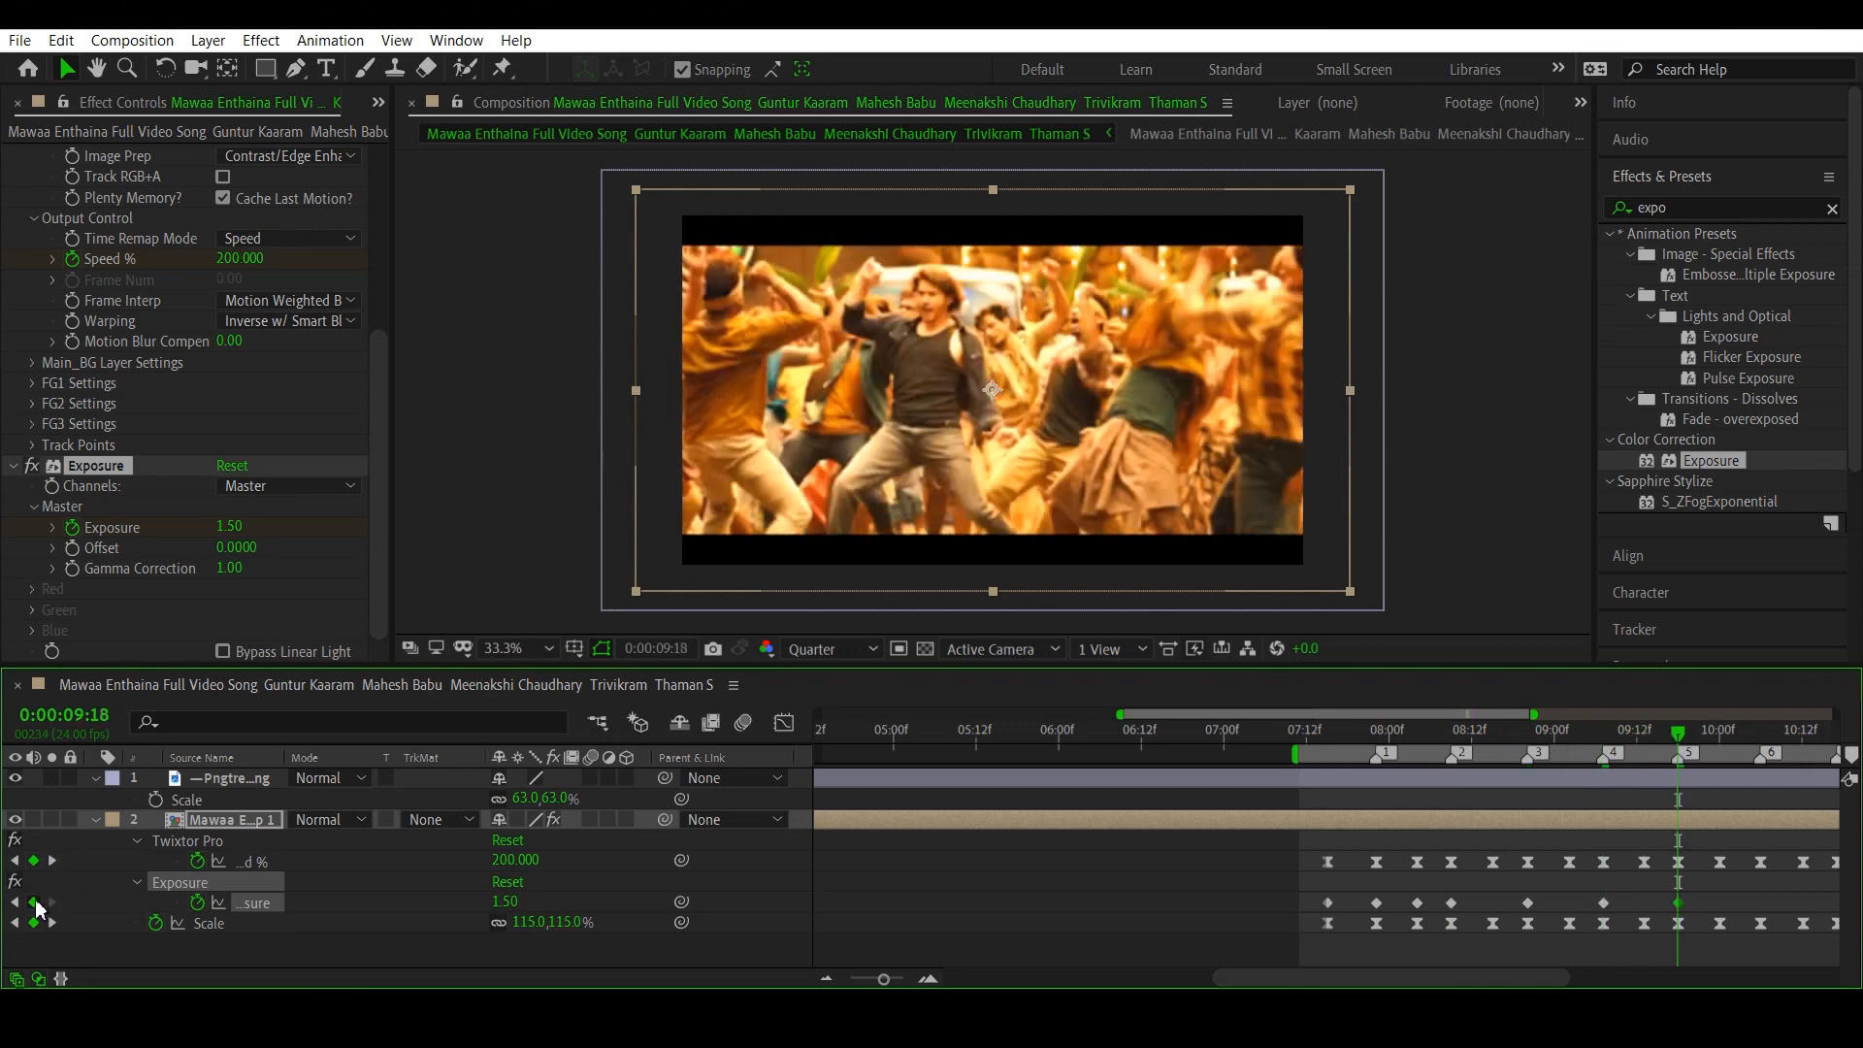
# - Add Exposure keyframes holding 1.50 at the 200% Speed % keyframes on beat markers 6, 7, 8 and 9
pyautogui.click(51, 861)
pyautogui.click(51, 861)
pyautogui.click(34, 901)
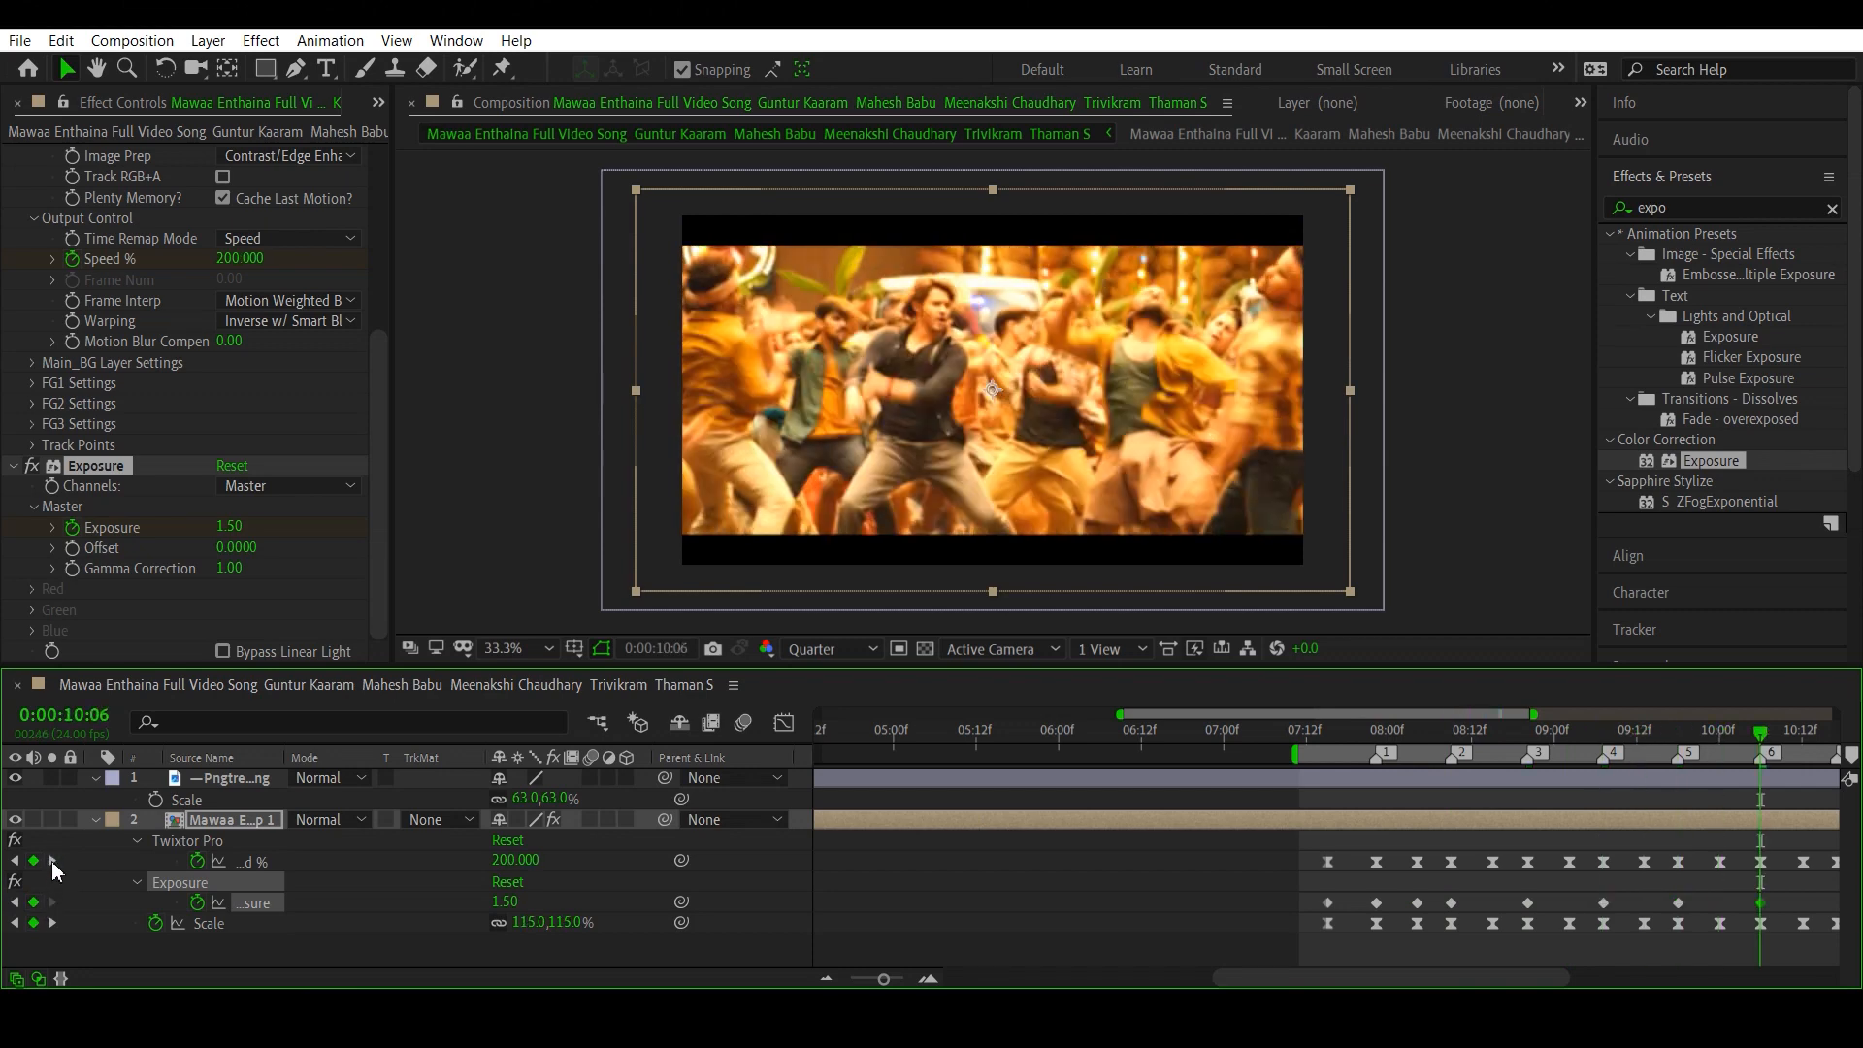
pyautogui.click(51, 860)
pyautogui.click(51, 861)
pyautogui.click(34, 902)
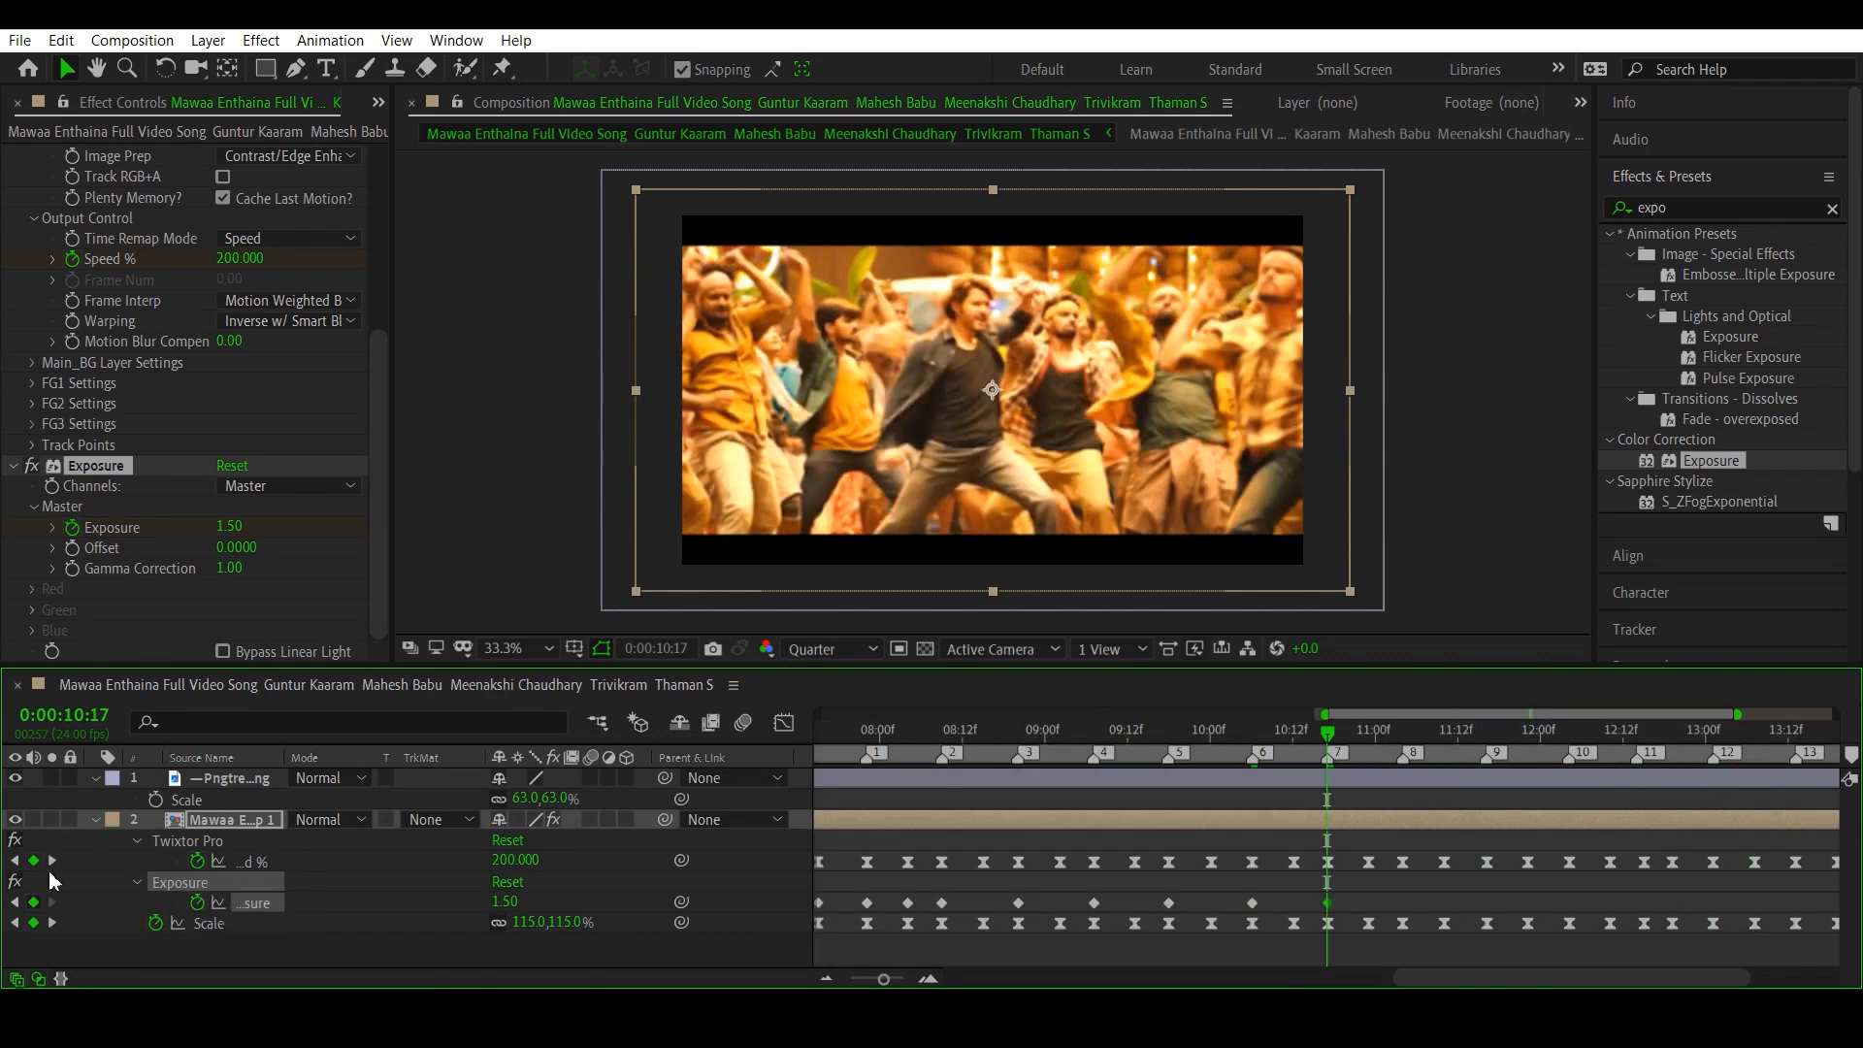
pyautogui.click(52, 860)
pyautogui.click(52, 861)
pyautogui.click(34, 902)
pyautogui.click(51, 860)
pyautogui.click(52, 861)
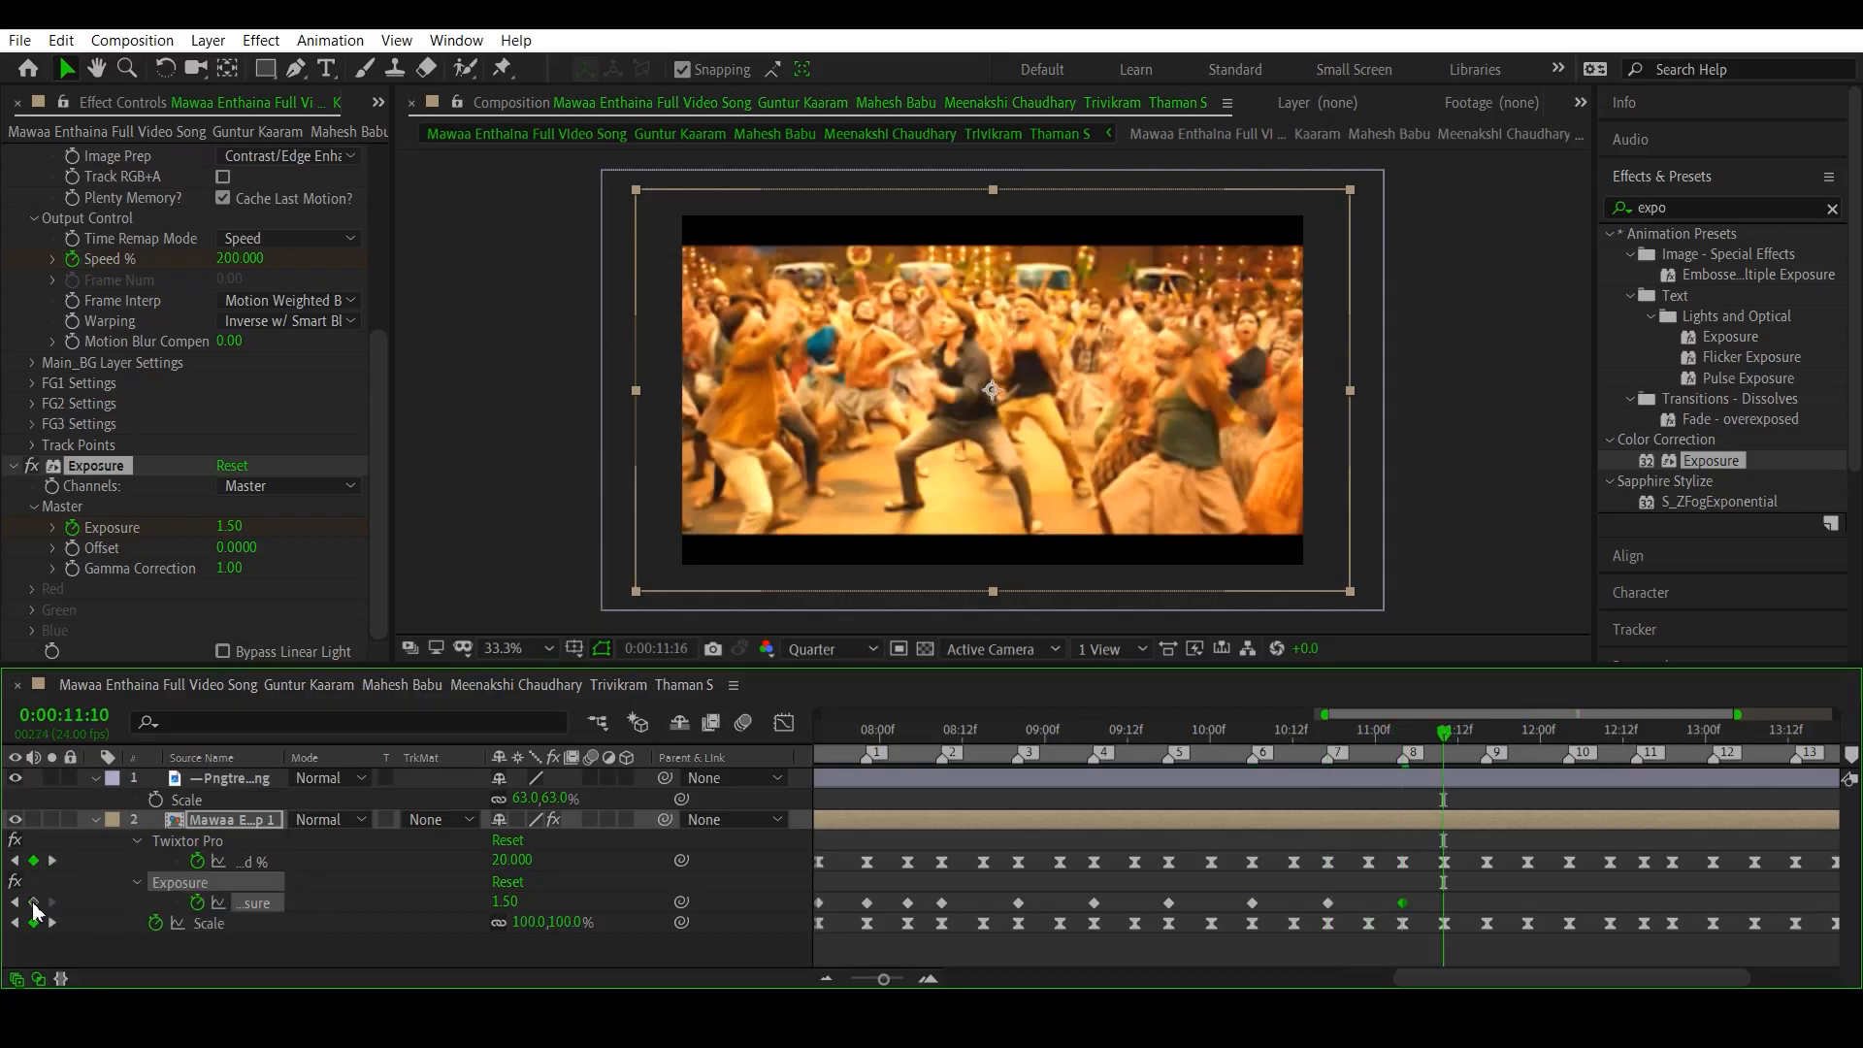
pyautogui.click(34, 901)
pyautogui.click(51, 861)
pyautogui.click(34, 901)
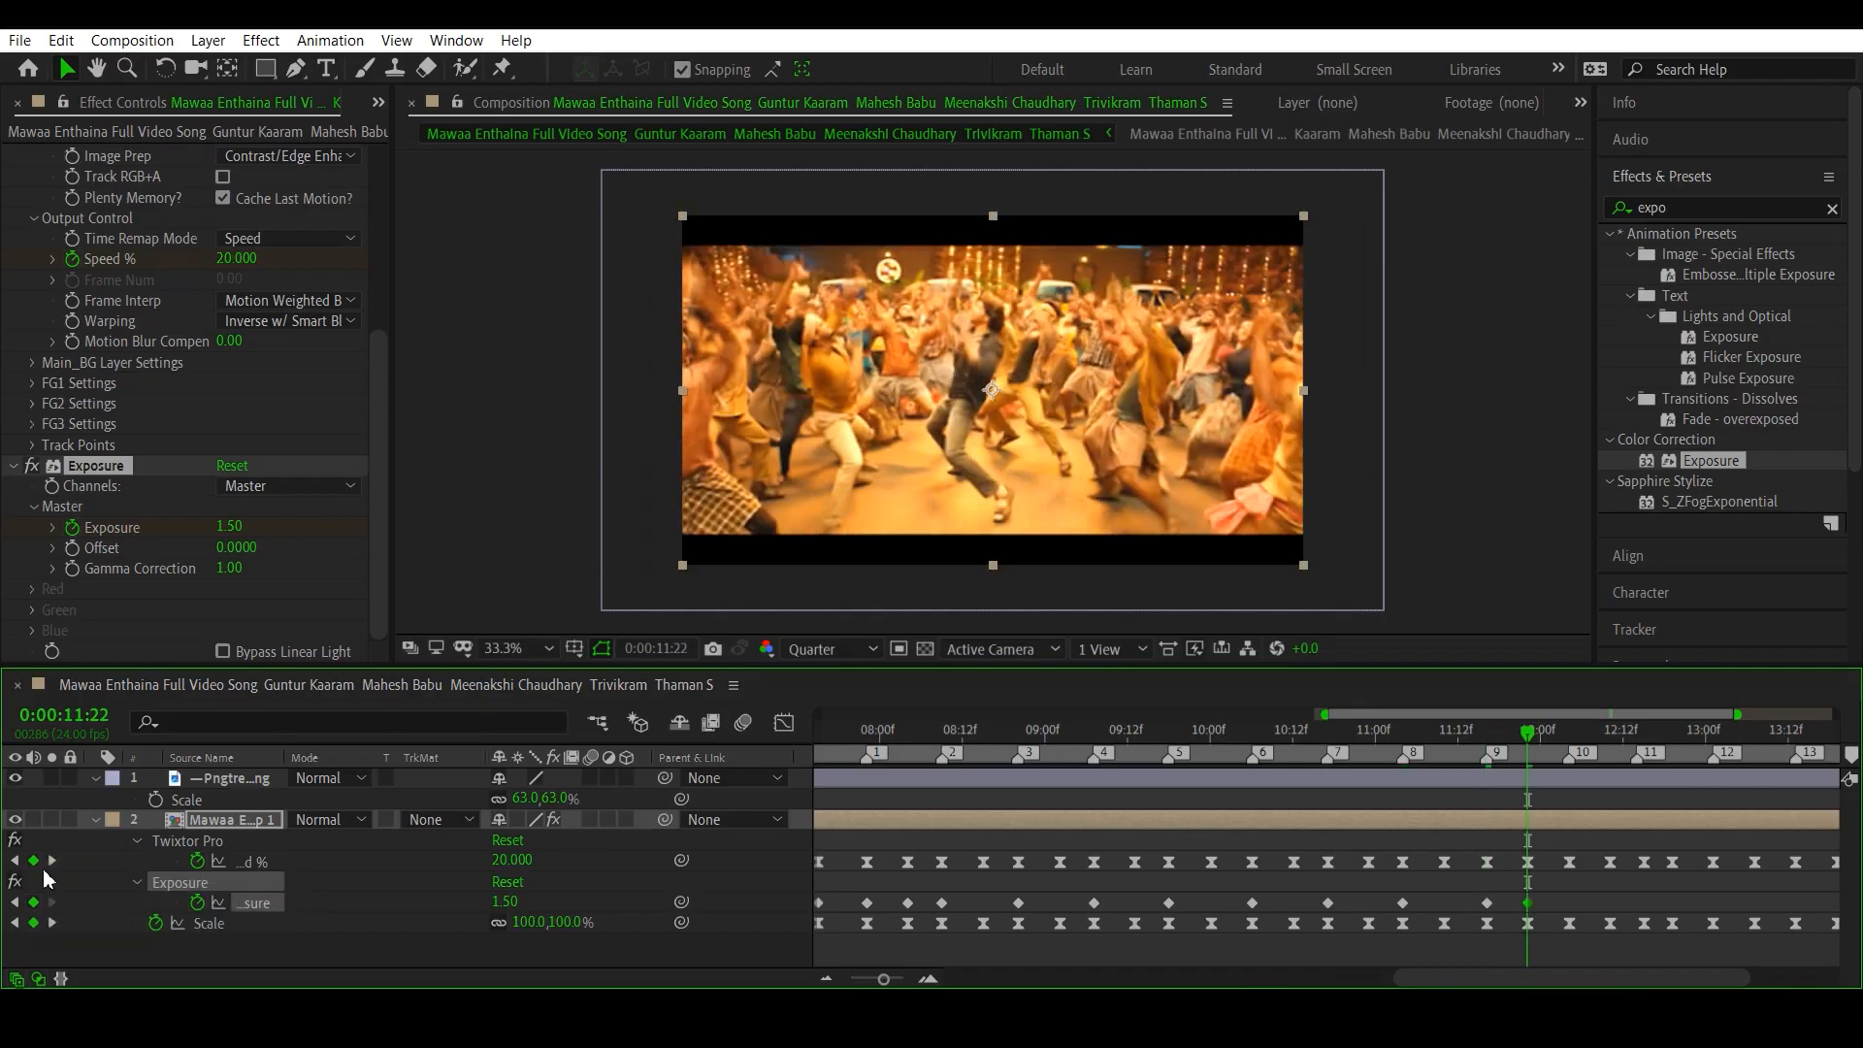
pyautogui.click(51, 860)
pyautogui.click(51, 860)
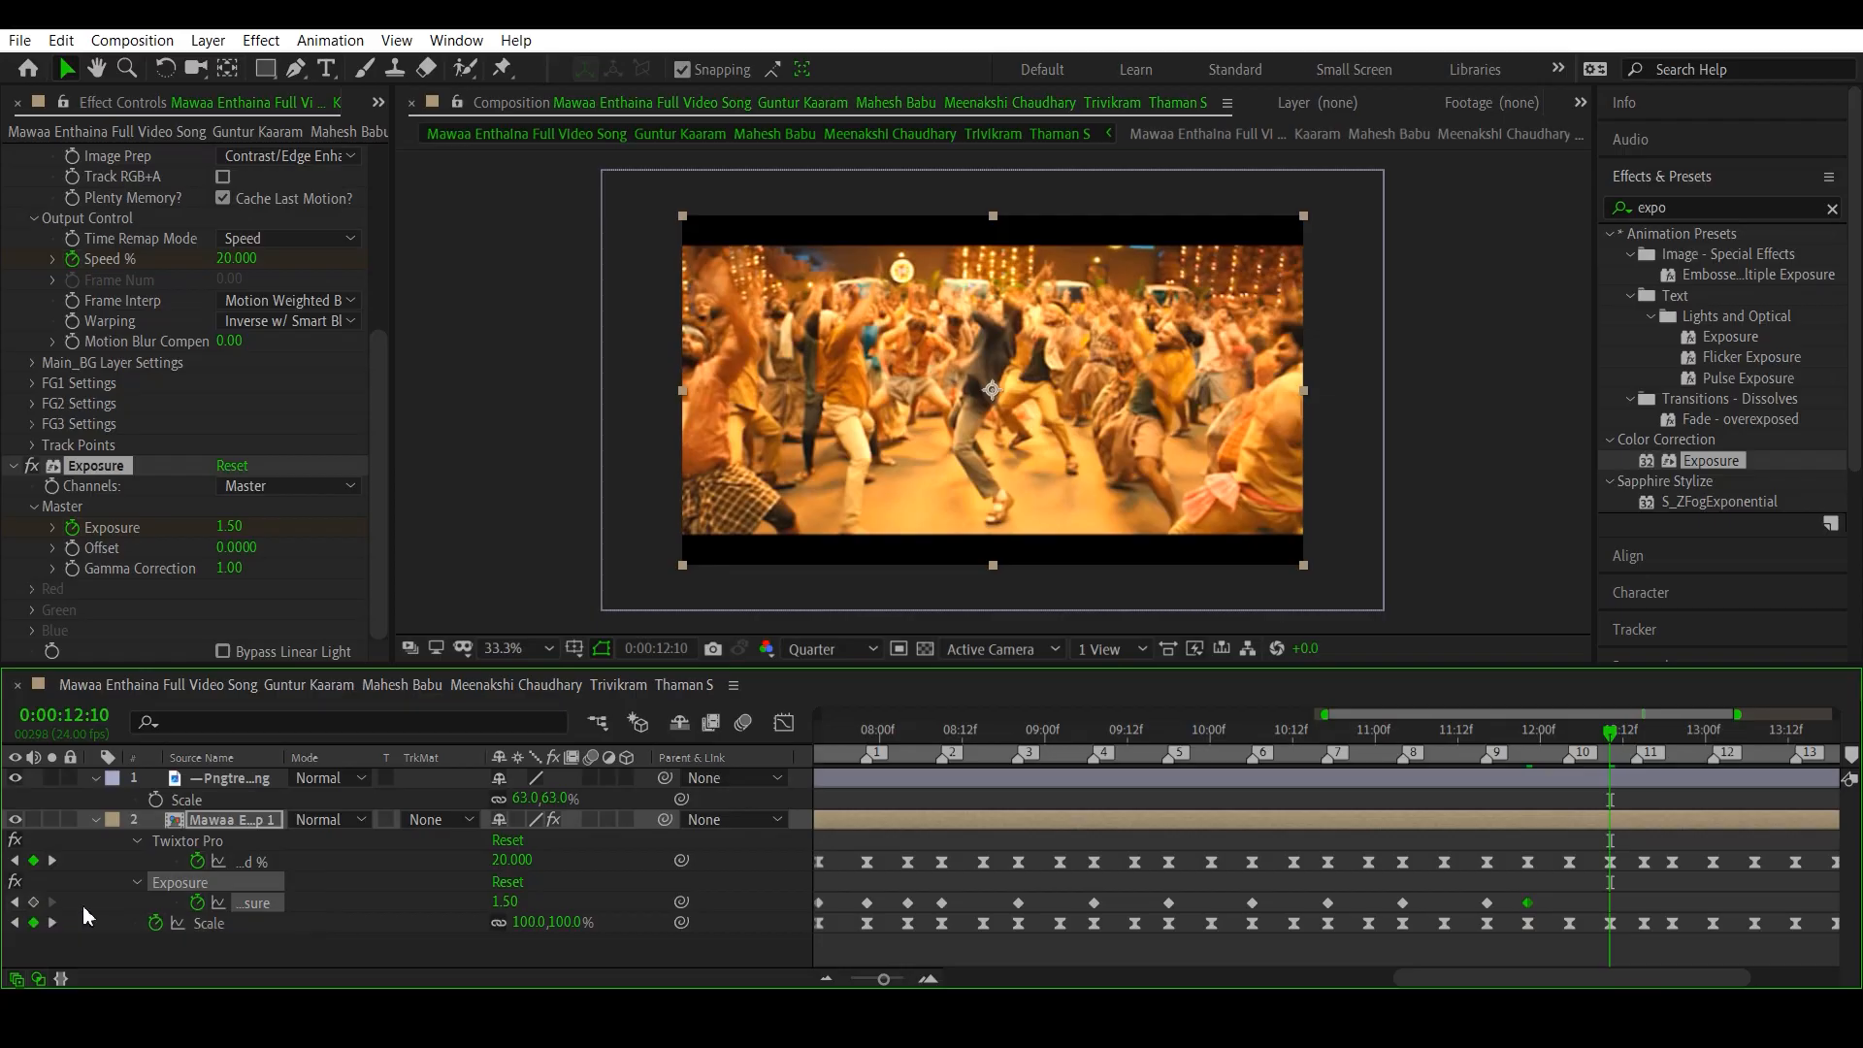
pyautogui.moveTo(1460, 749)
pyautogui.mouseDown()
pyautogui.moveTo(1522, 772)
pyautogui.moveTo(1532, 786)
pyautogui.moveTo(1492, 770)
pyautogui.moveTo(1527, 796)
pyautogui.mouseUp()
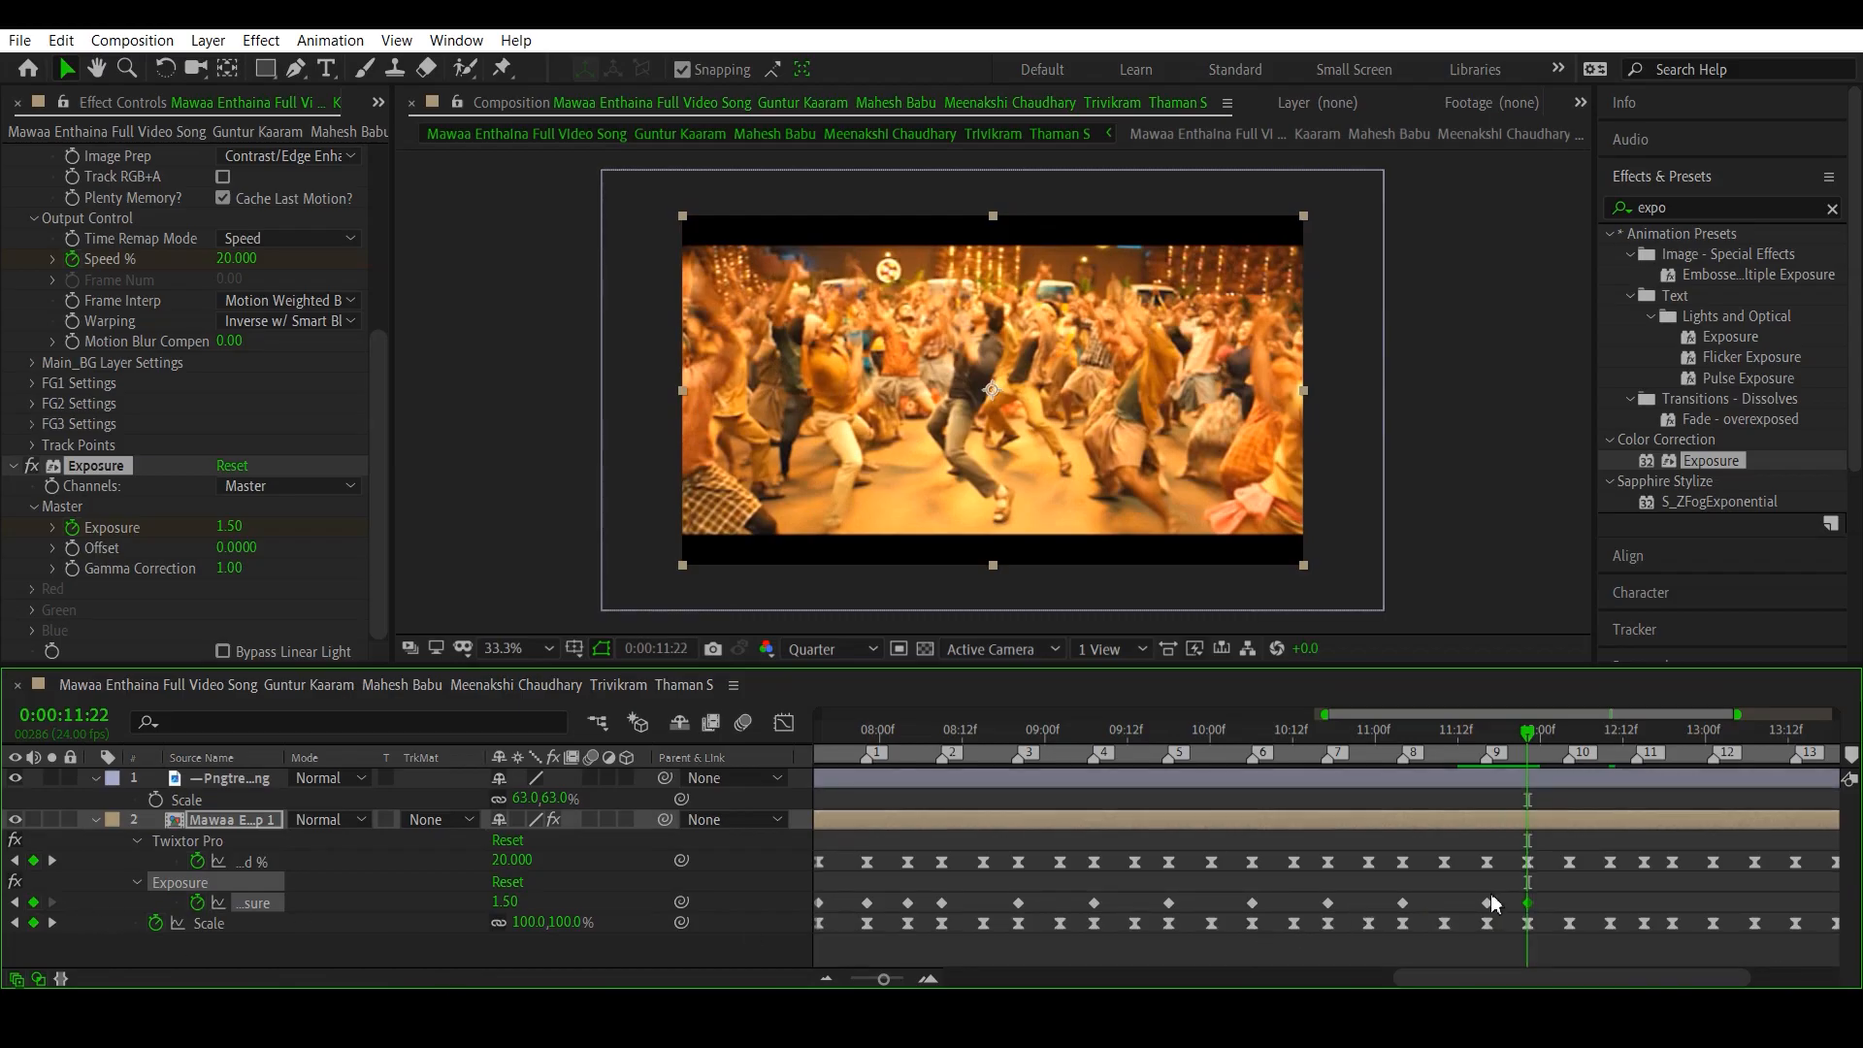
pyautogui.click(1527, 903)
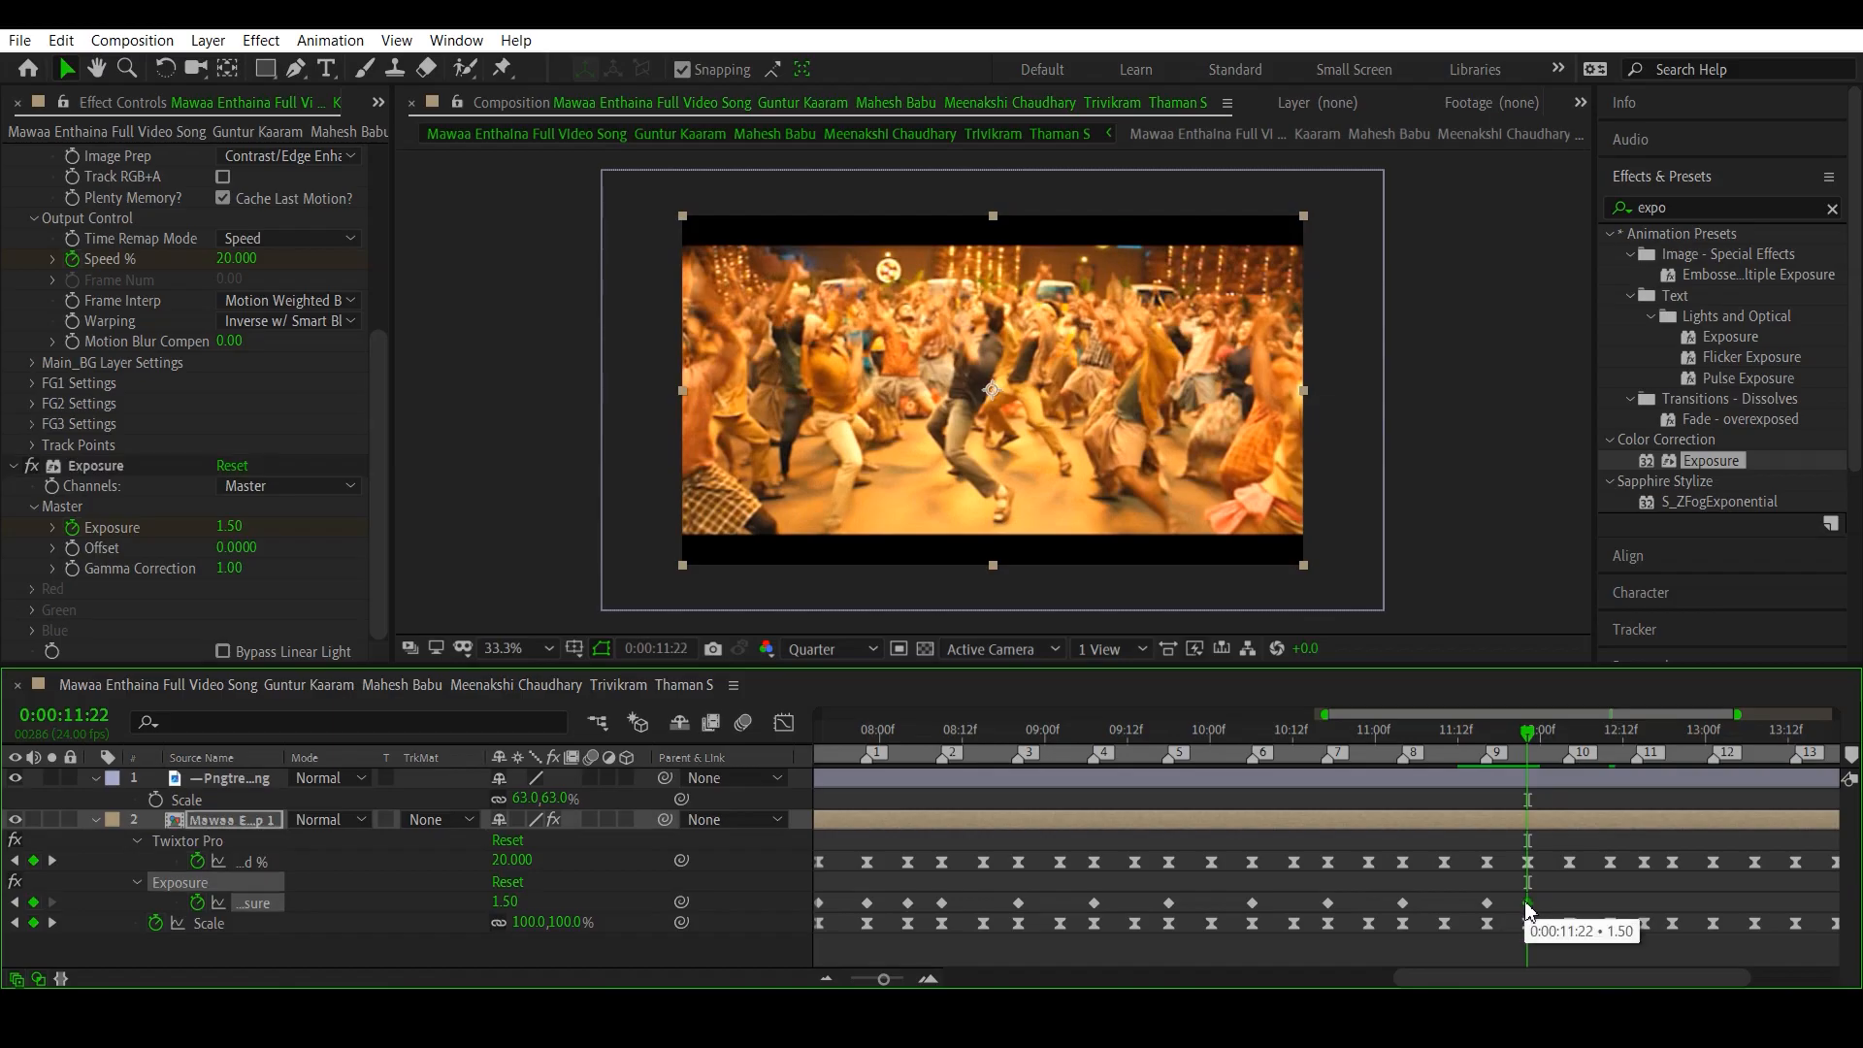
pyautogui.press('Delete')
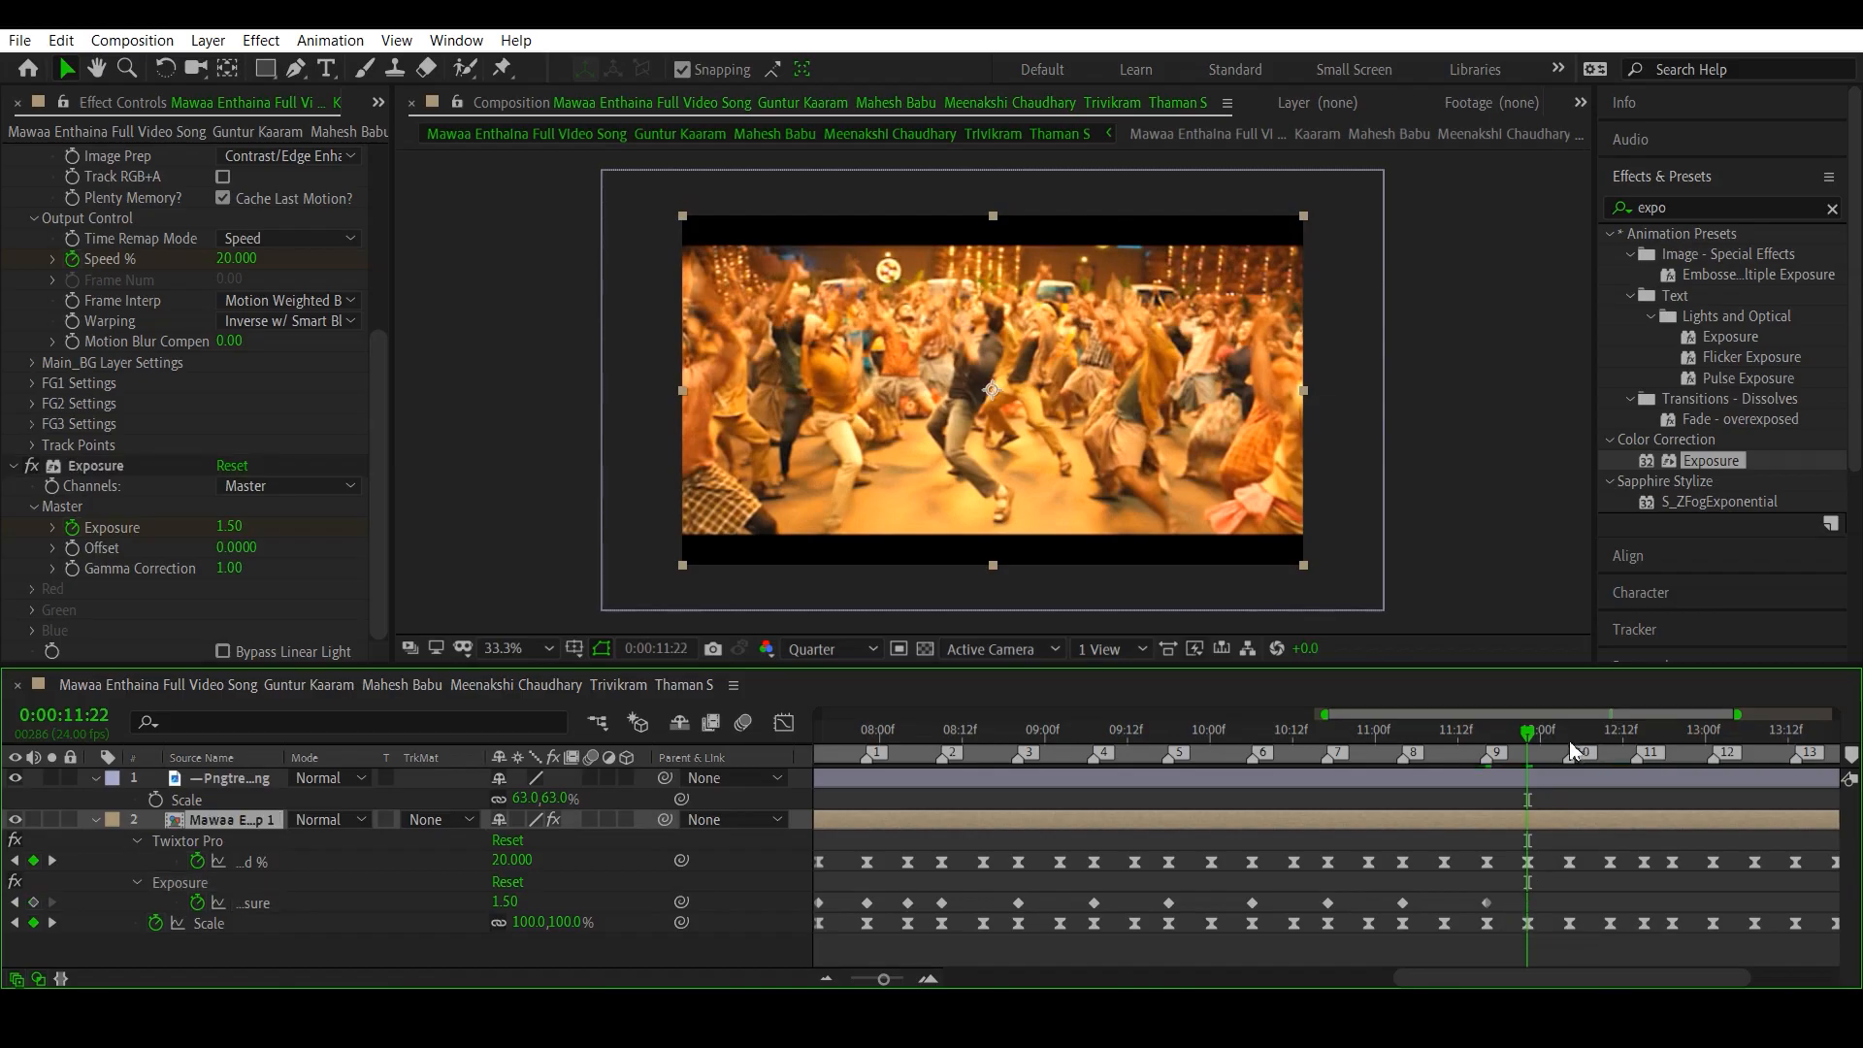
# - Add Exposure keyframes of 1.50 on beat markers 10, 11 and 12, at 0:00:12:04, 0:00:12:15 and 0:00:13:01
pyautogui.click(54, 861)
pyautogui.click(33, 902)
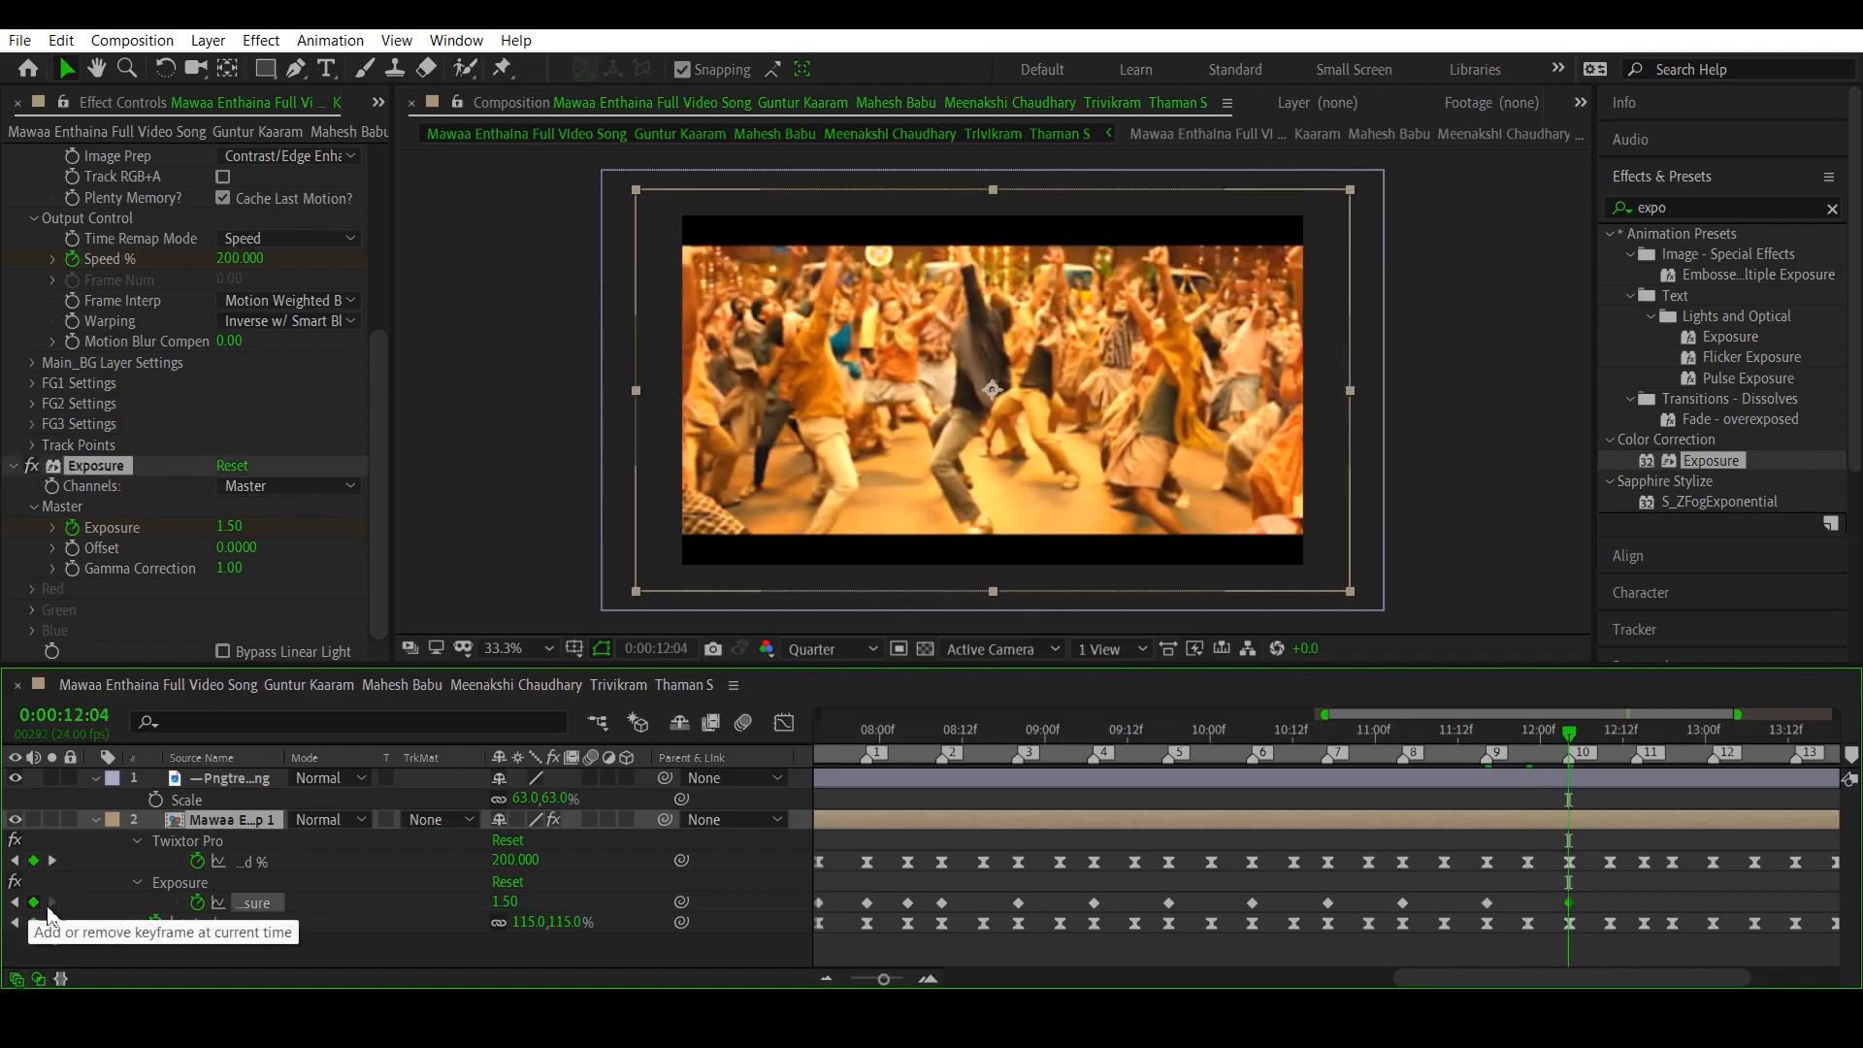
pyautogui.click(53, 861)
pyautogui.click(54, 861)
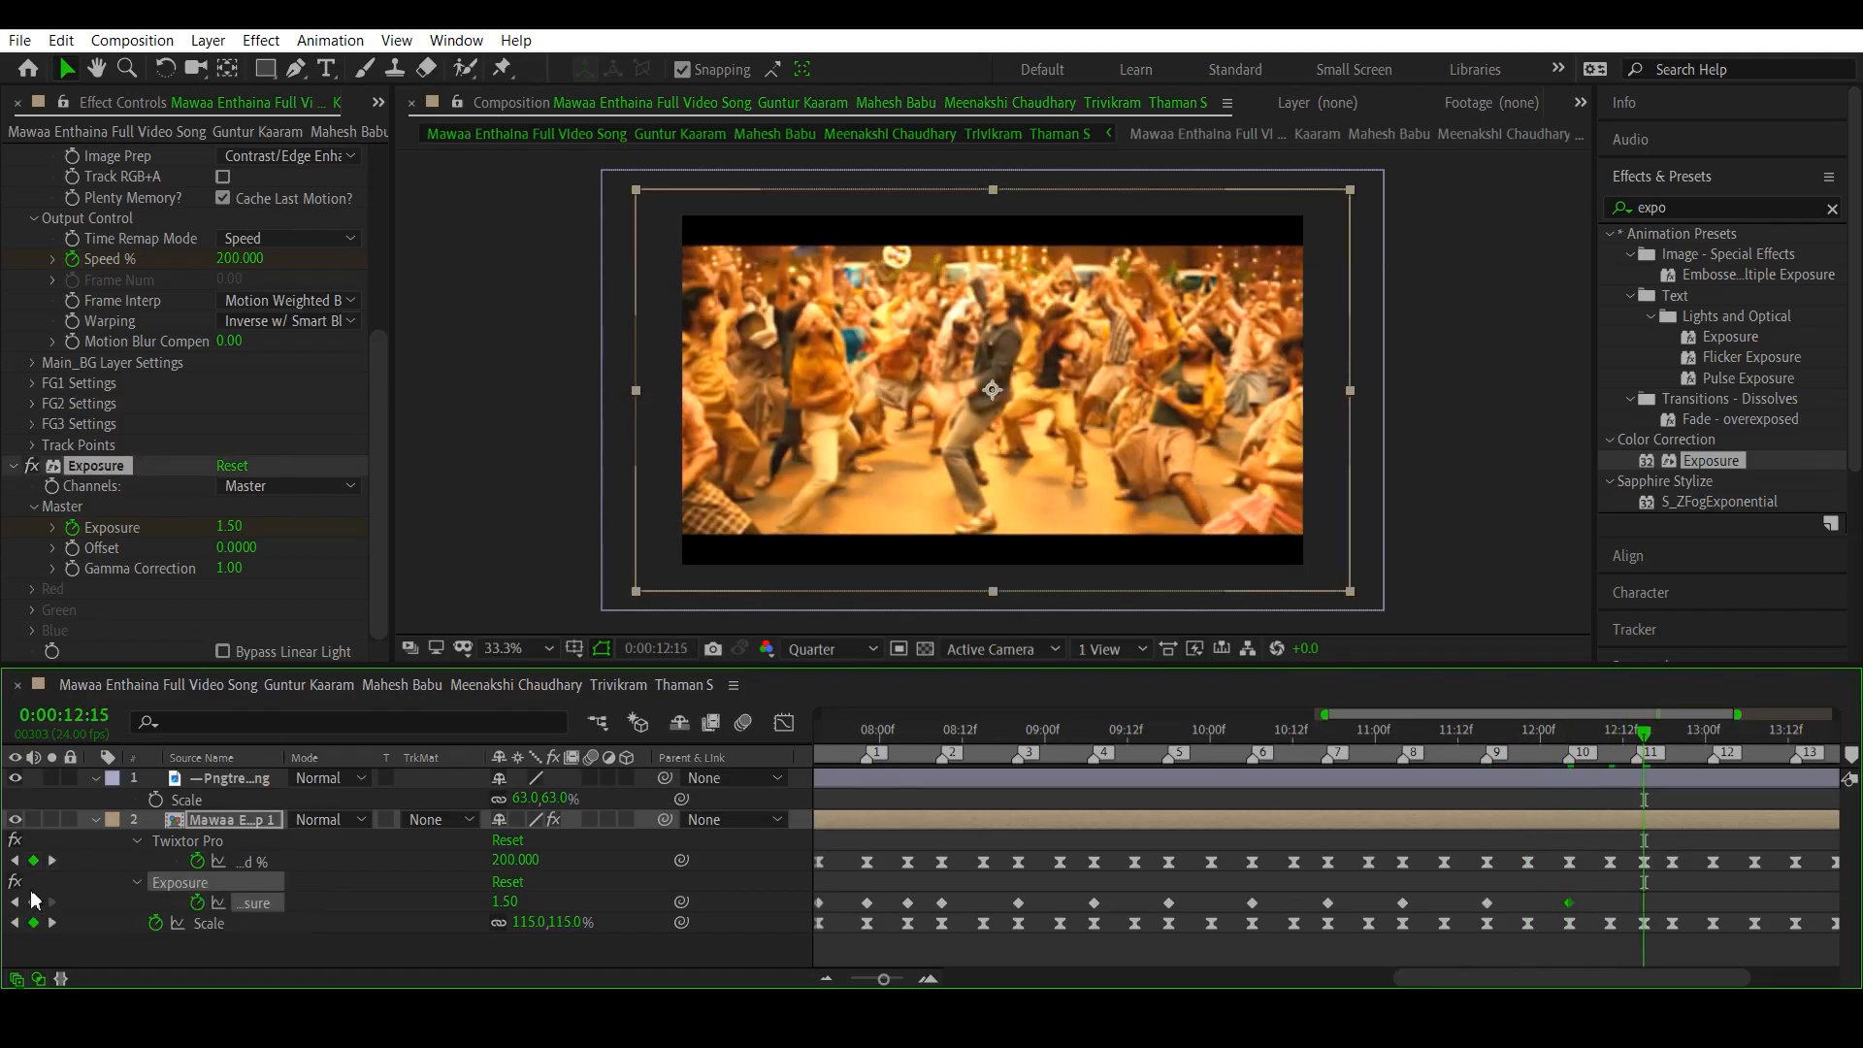
pyautogui.click(33, 902)
pyautogui.click(53, 862)
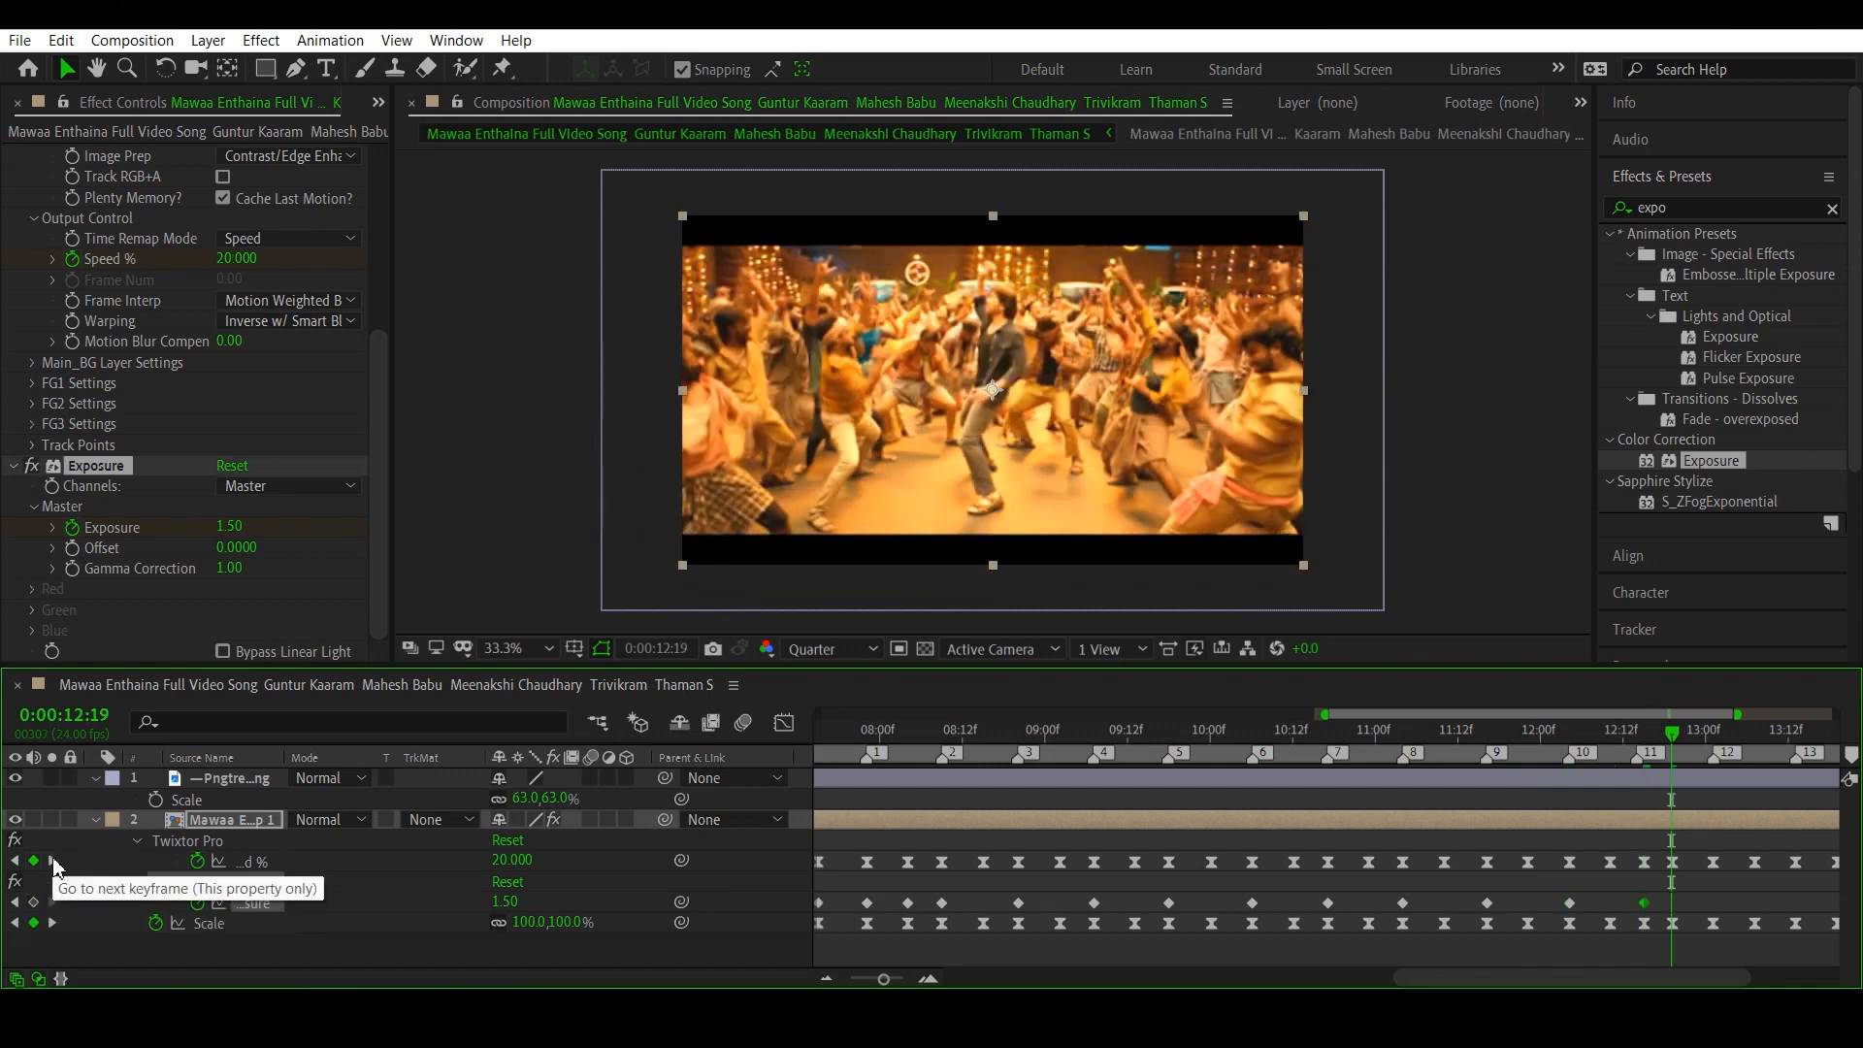
pyautogui.click(33, 902)
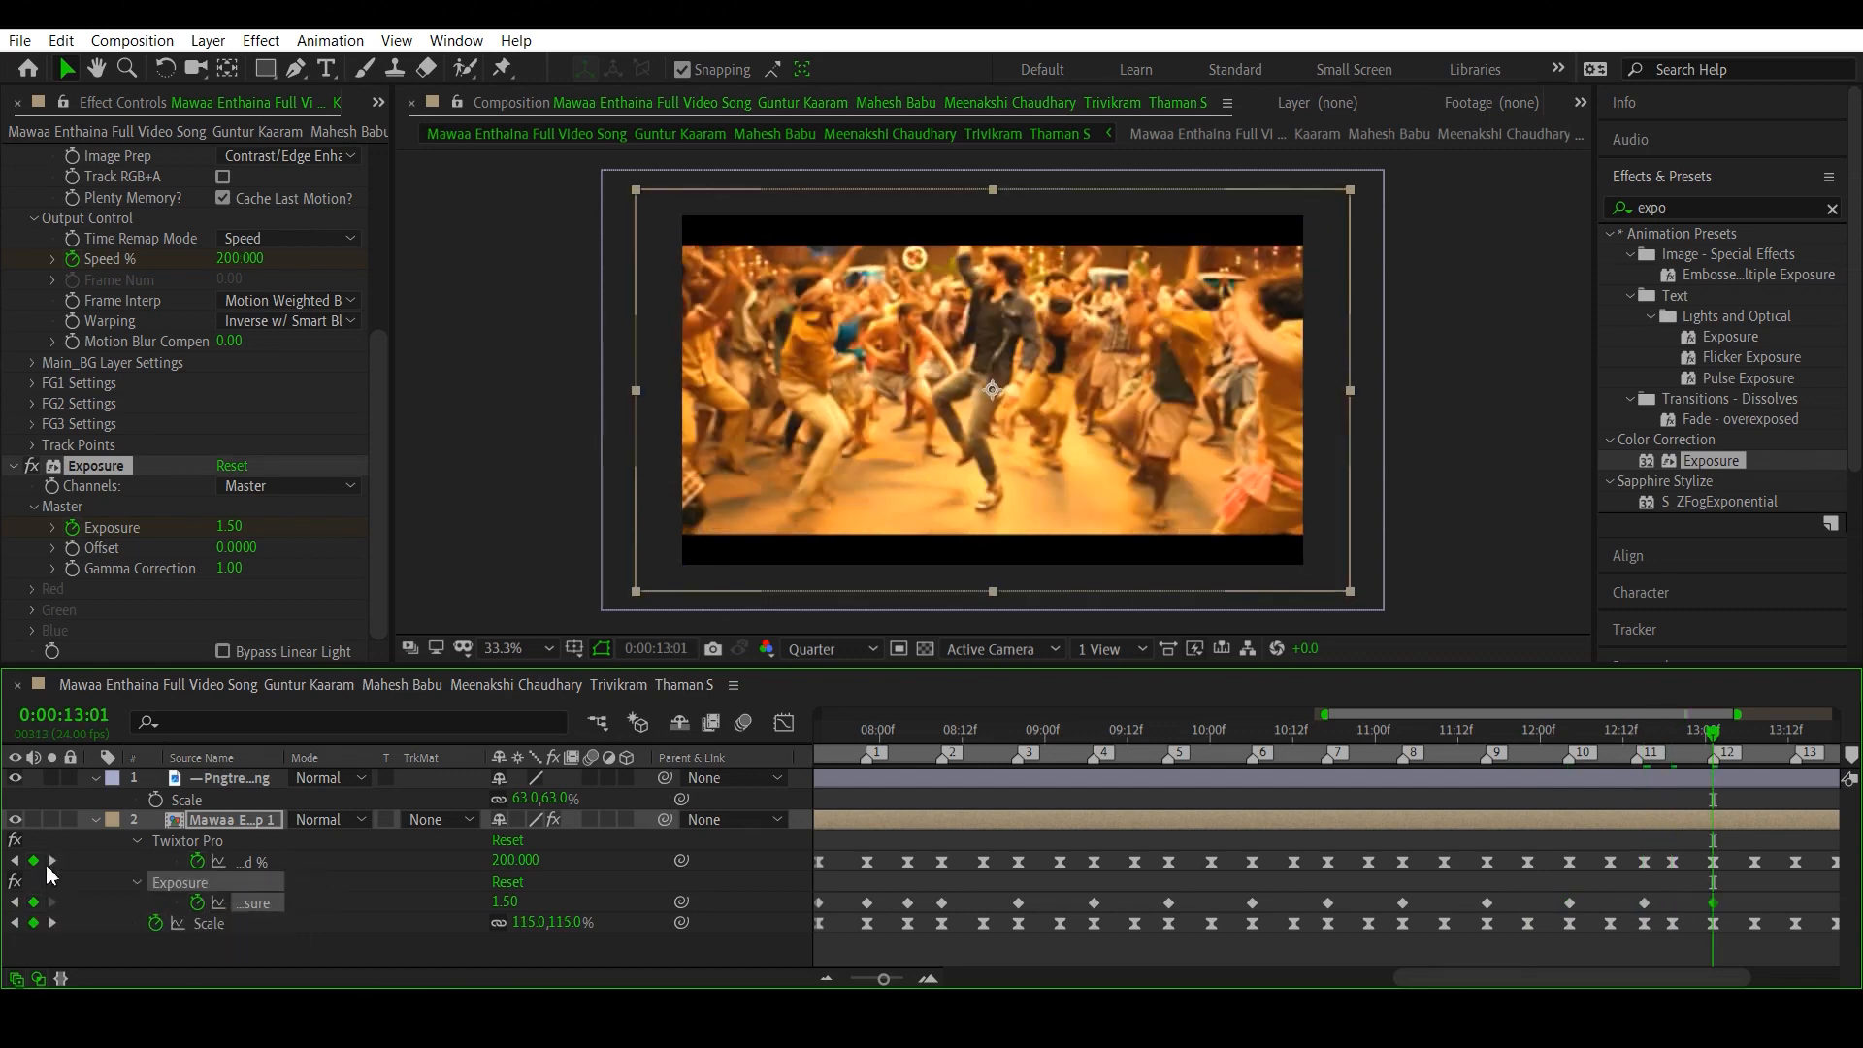
pyautogui.click(53, 861)
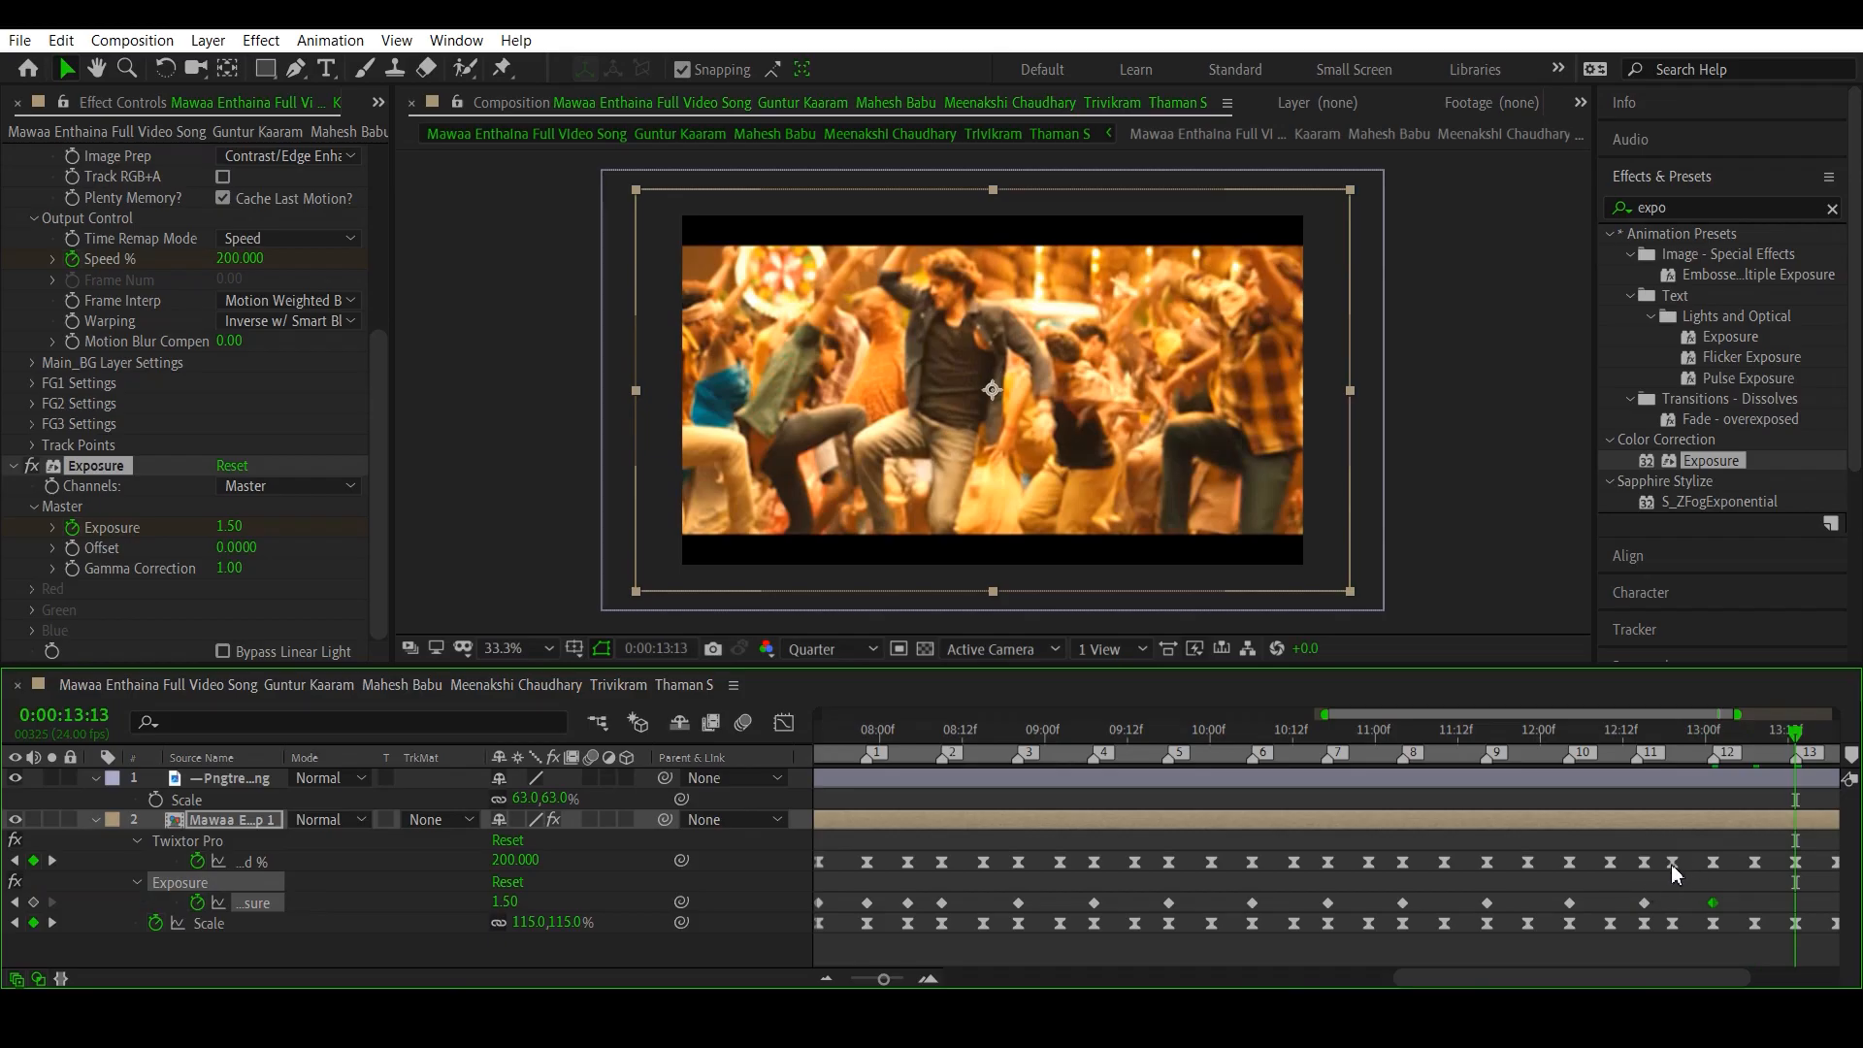
pyautogui.click(54, 861)
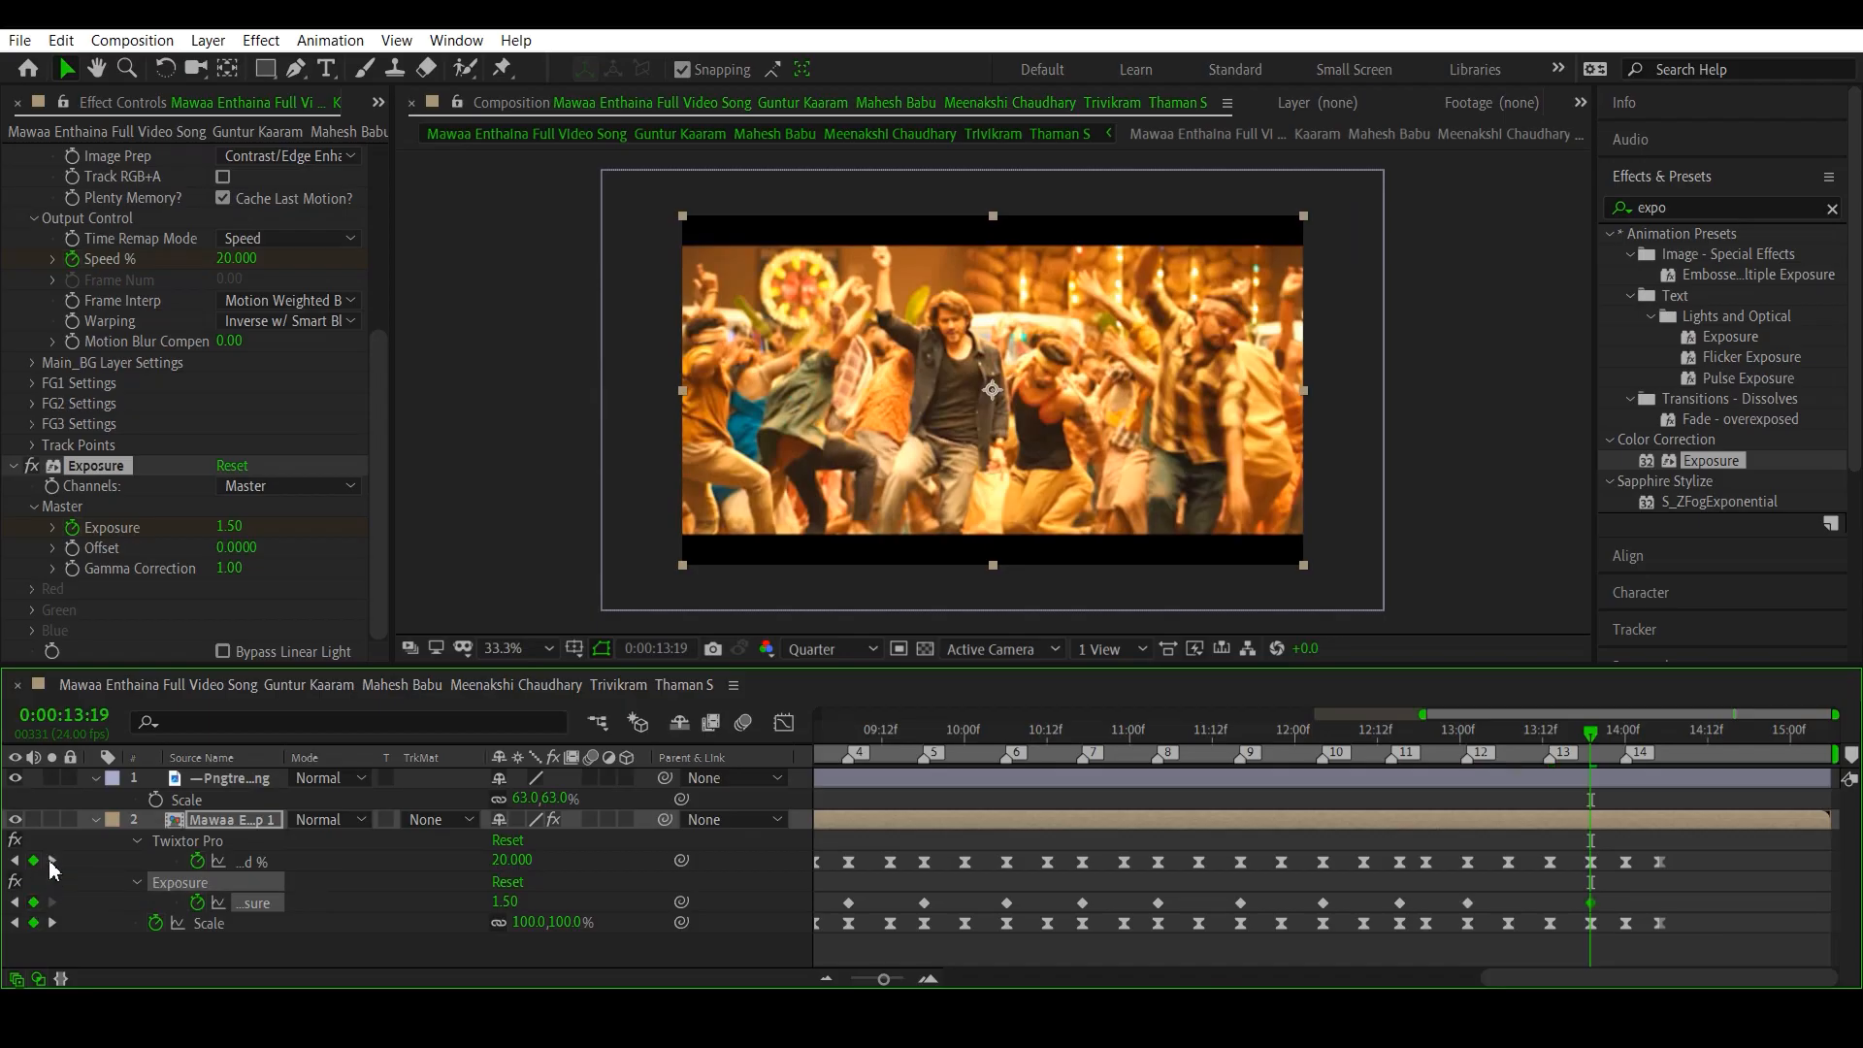
pyautogui.click(53, 861)
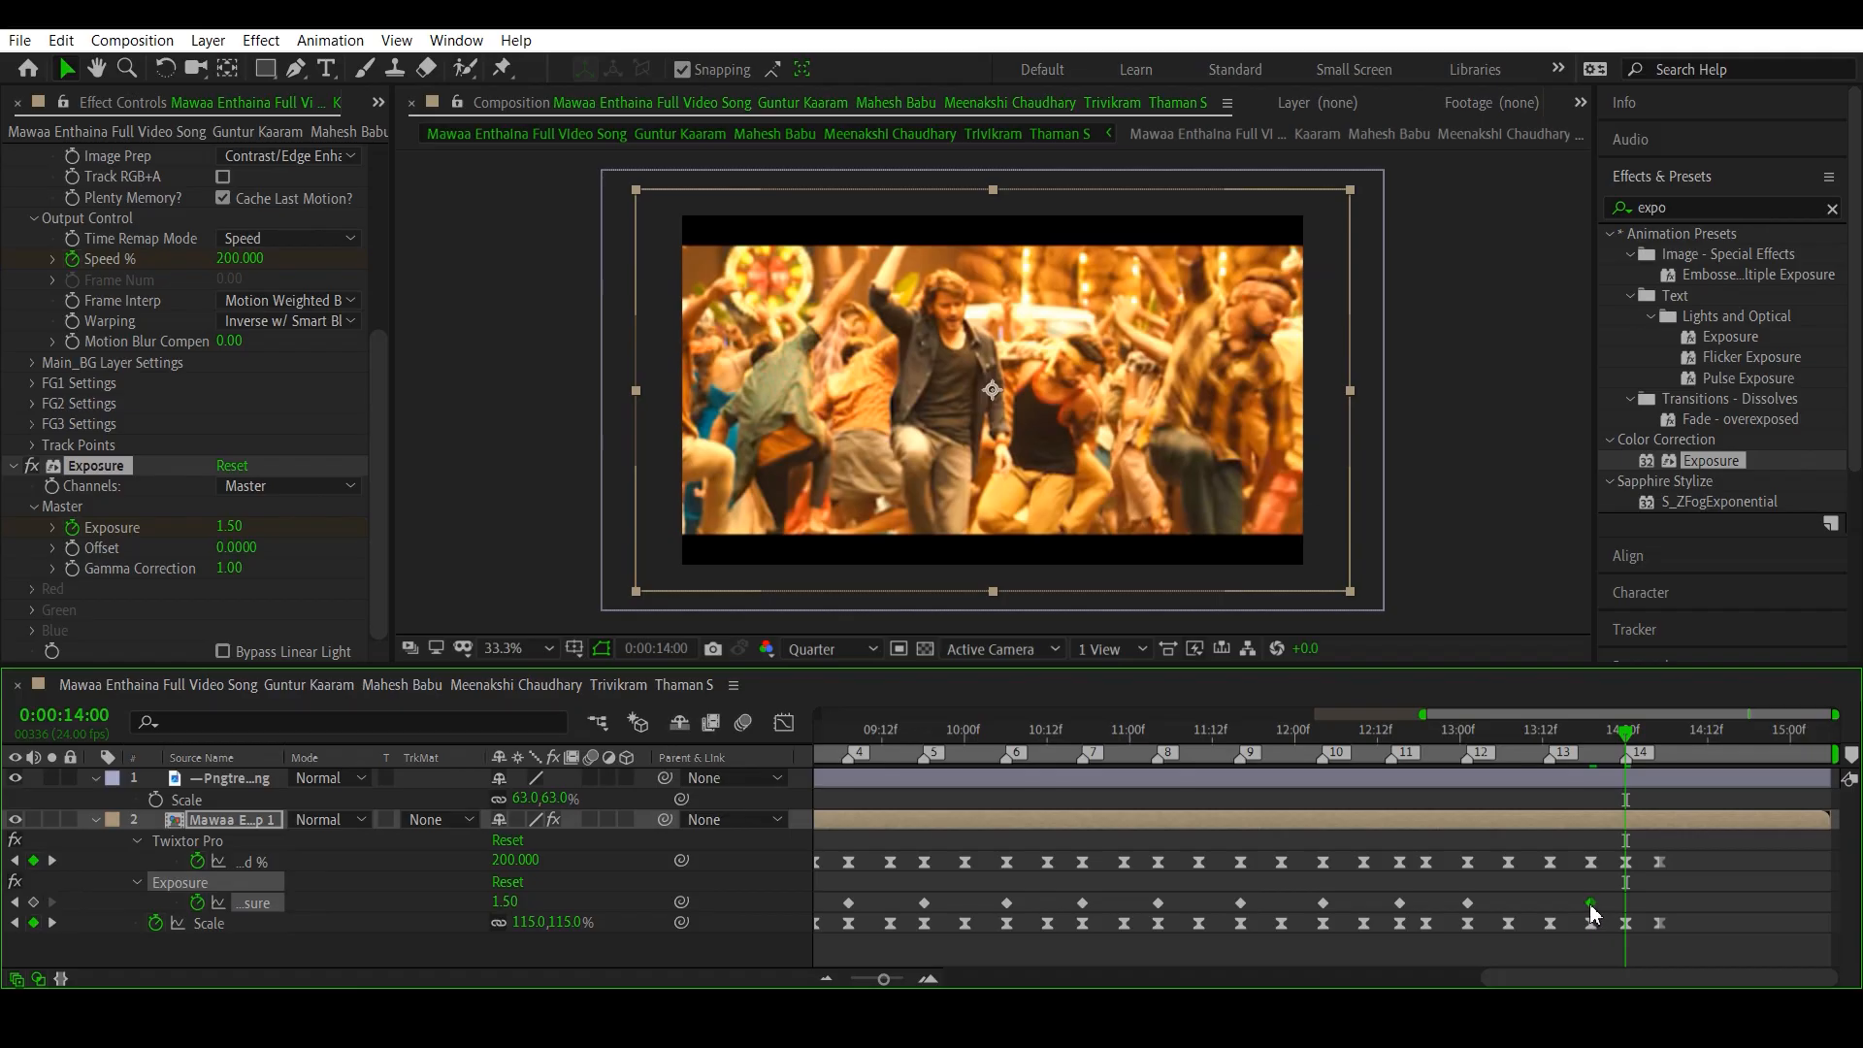
pyautogui.press('Delete')
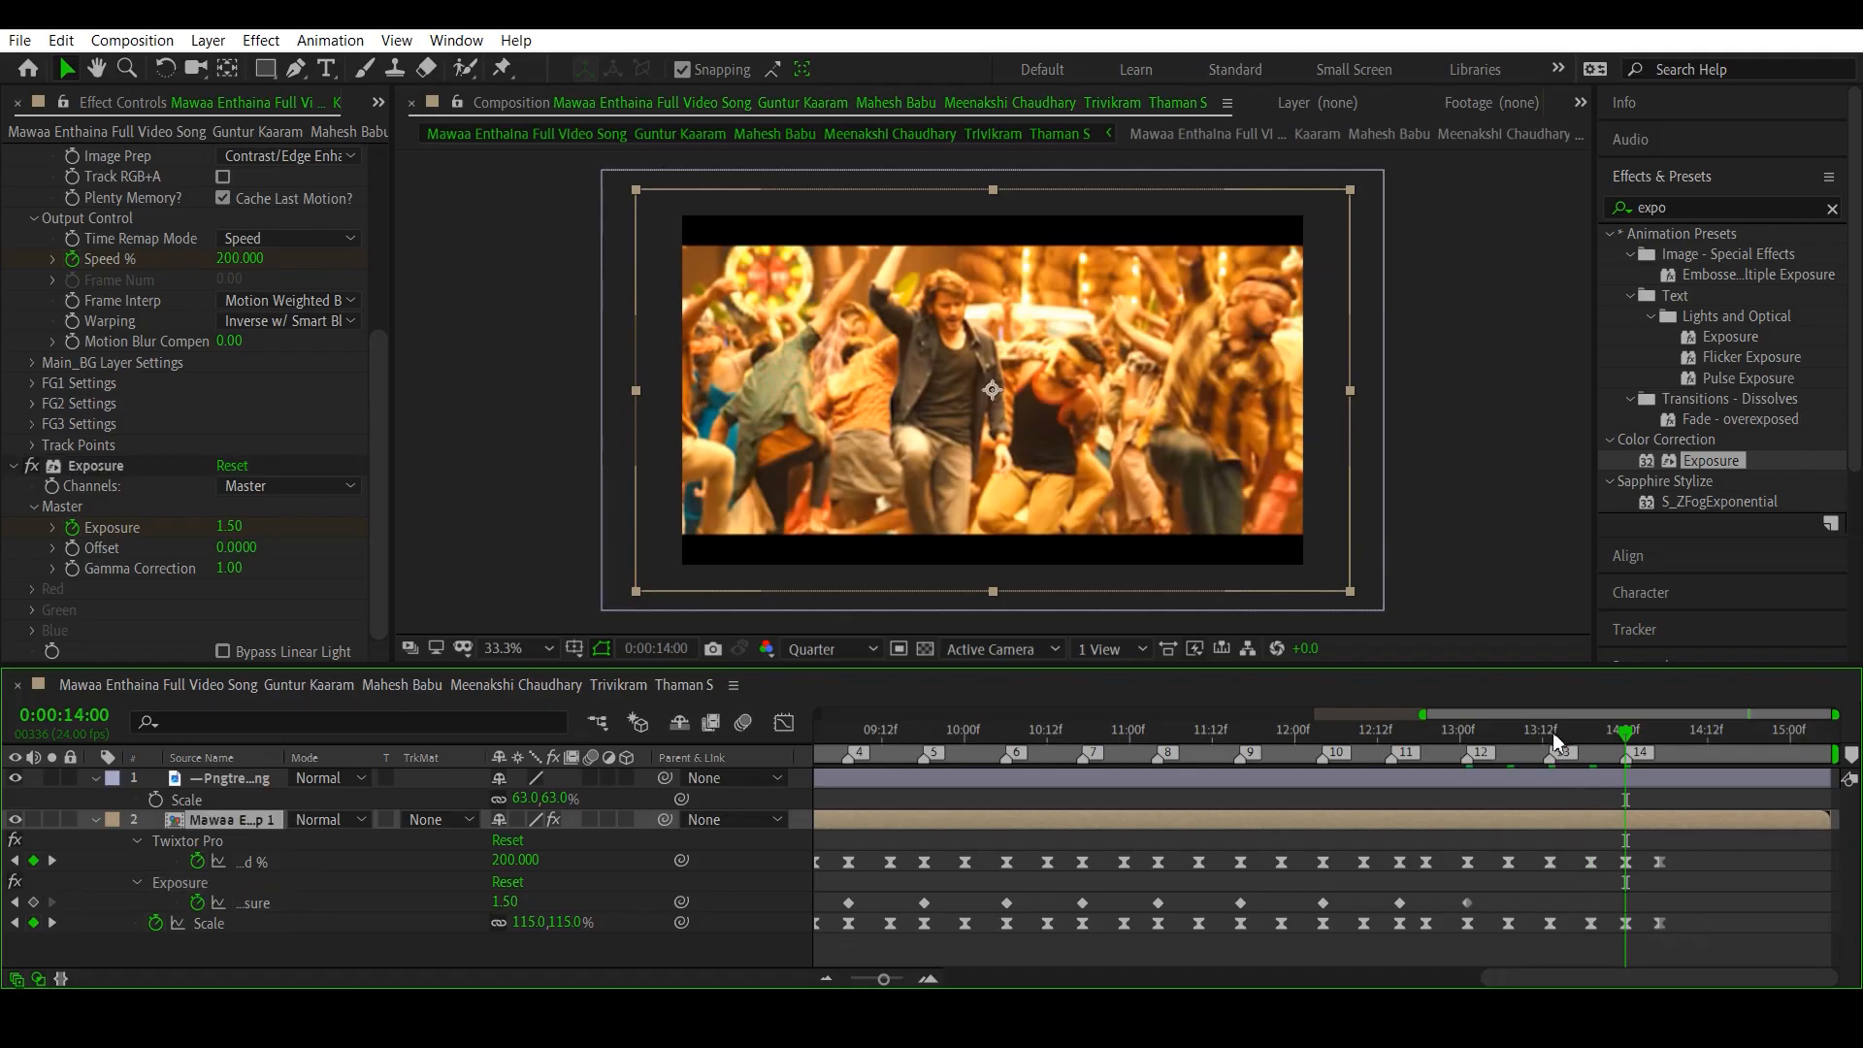
# - Add Exposure keyframes of 1.50 on beat markers 13 and 14, at 0:00:13:13 and 0:00:14:00
pyautogui.click(14, 862)
pyautogui.click(14, 863)
pyautogui.click(33, 902)
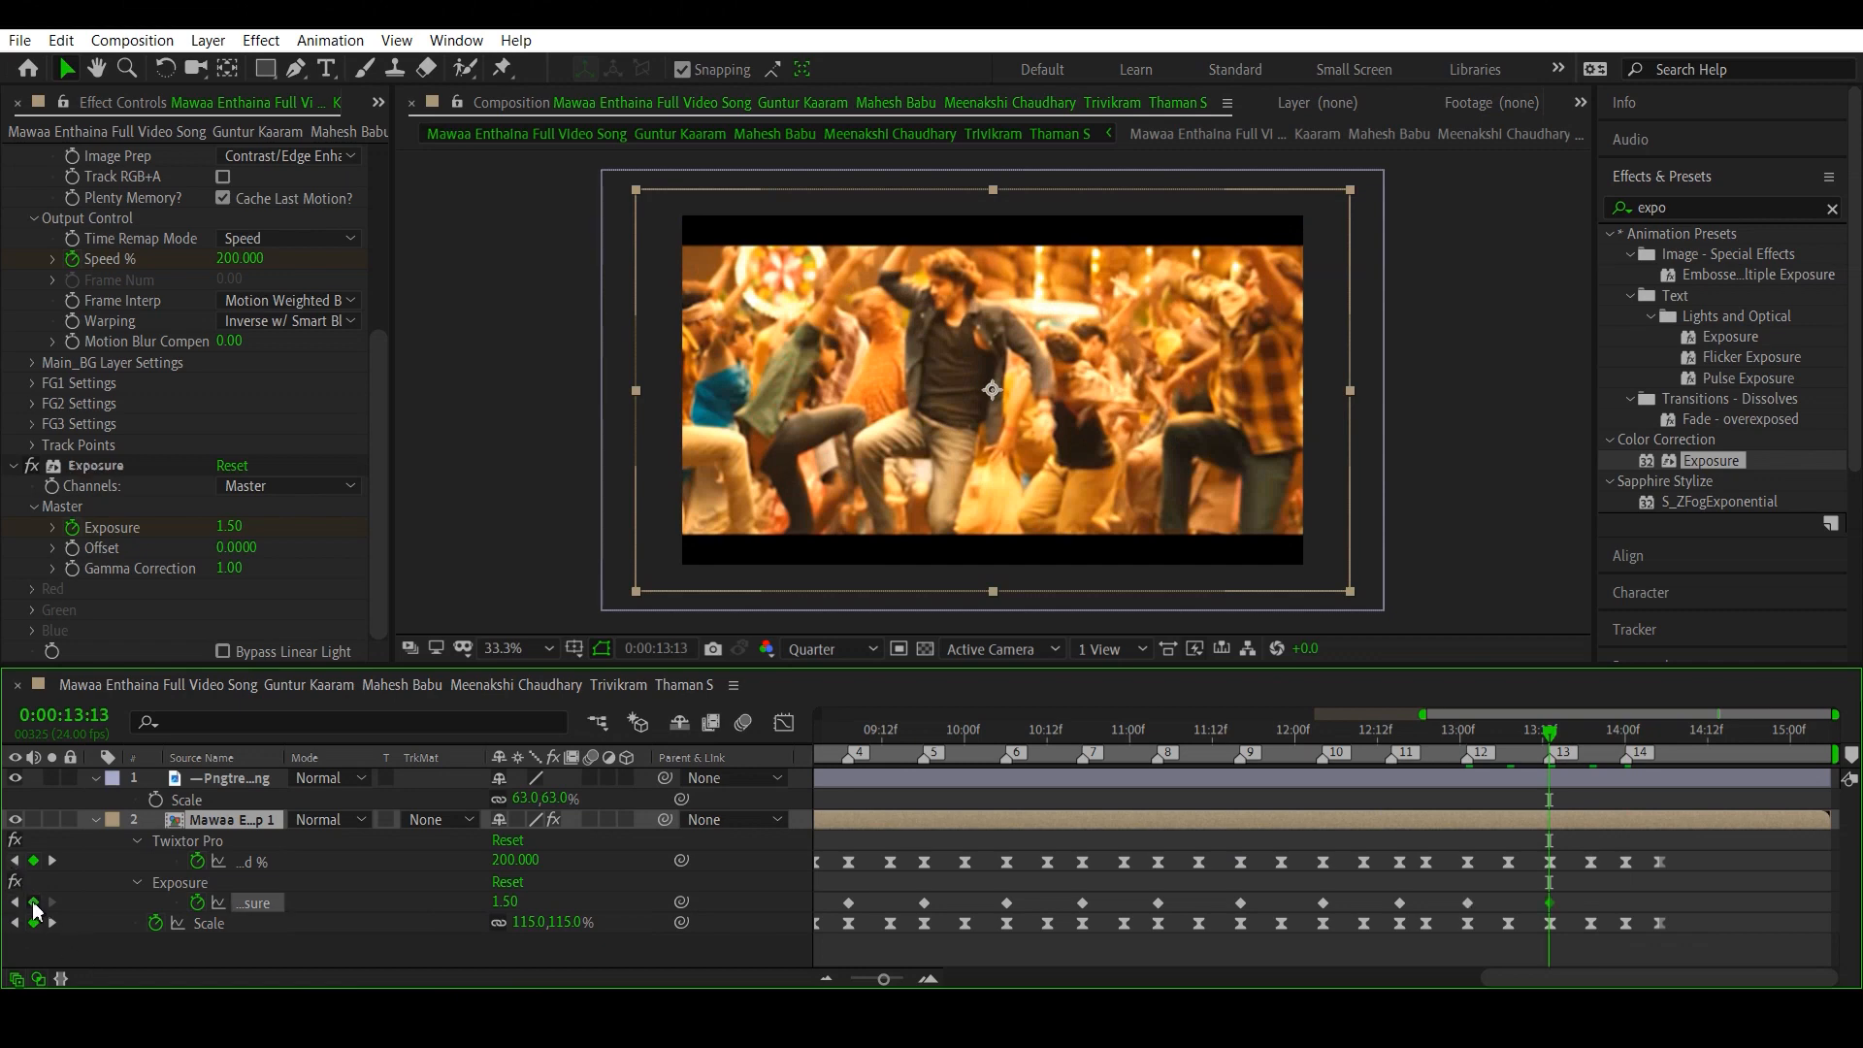
pyautogui.click(52, 862)
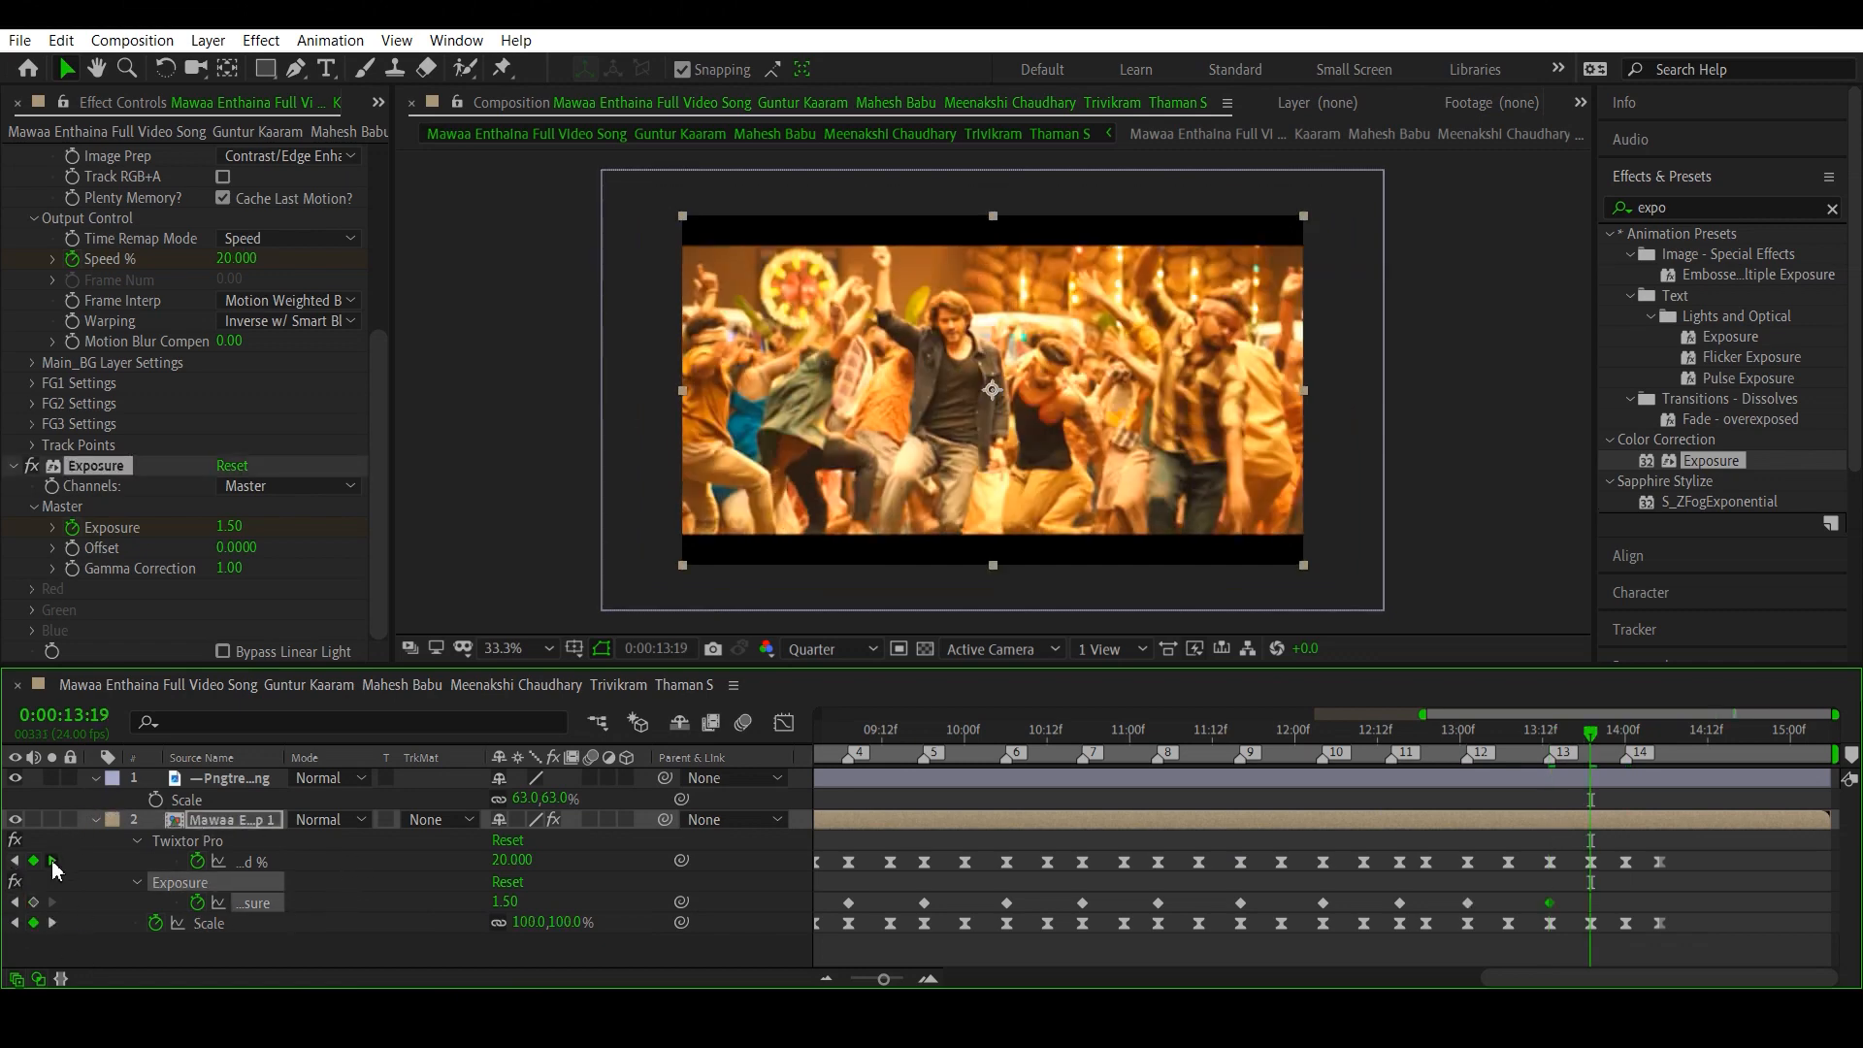
pyautogui.click(51, 862)
pyautogui.click(33, 902)
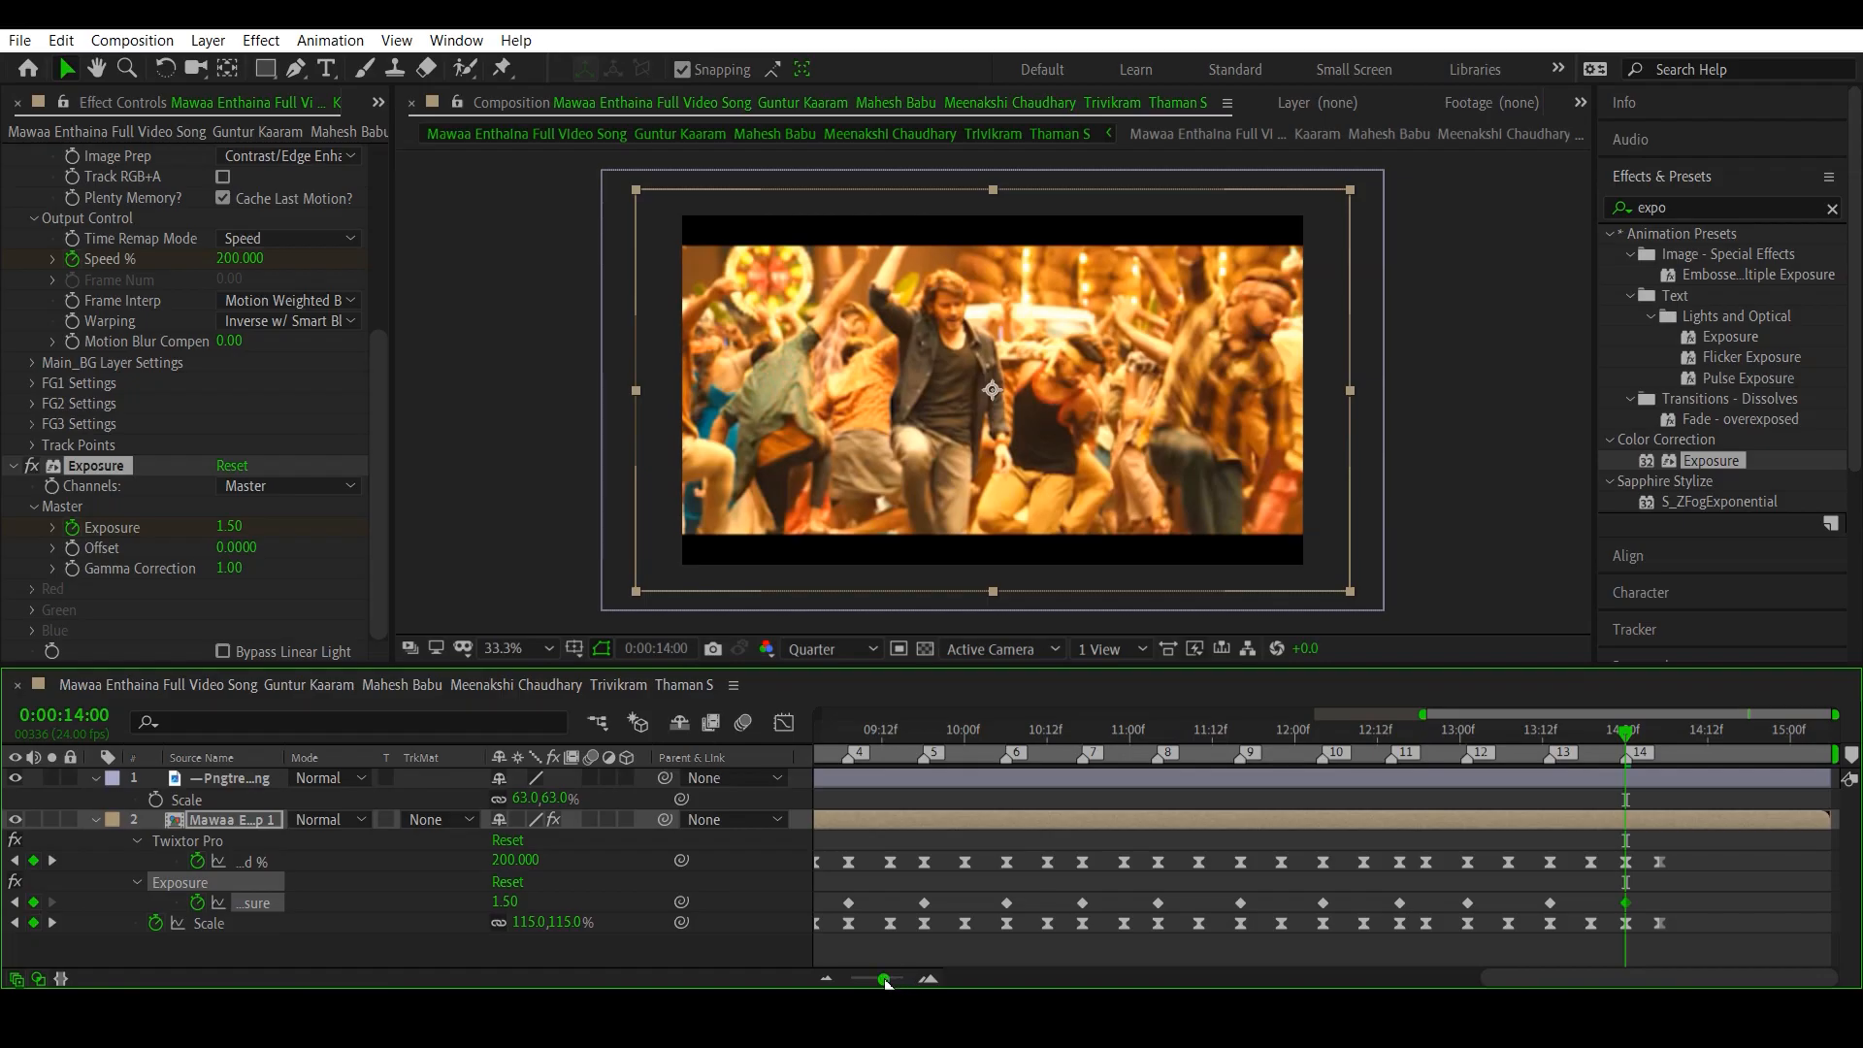
# - Set Exposure to 0 at the Speed % keyframe at 0:00:08:15, between beat markers 2 and 3
pyautogui.moveTo(884, 980); pyautogui.dragTo(876, 980)
pyautogui.click(1016, 734)
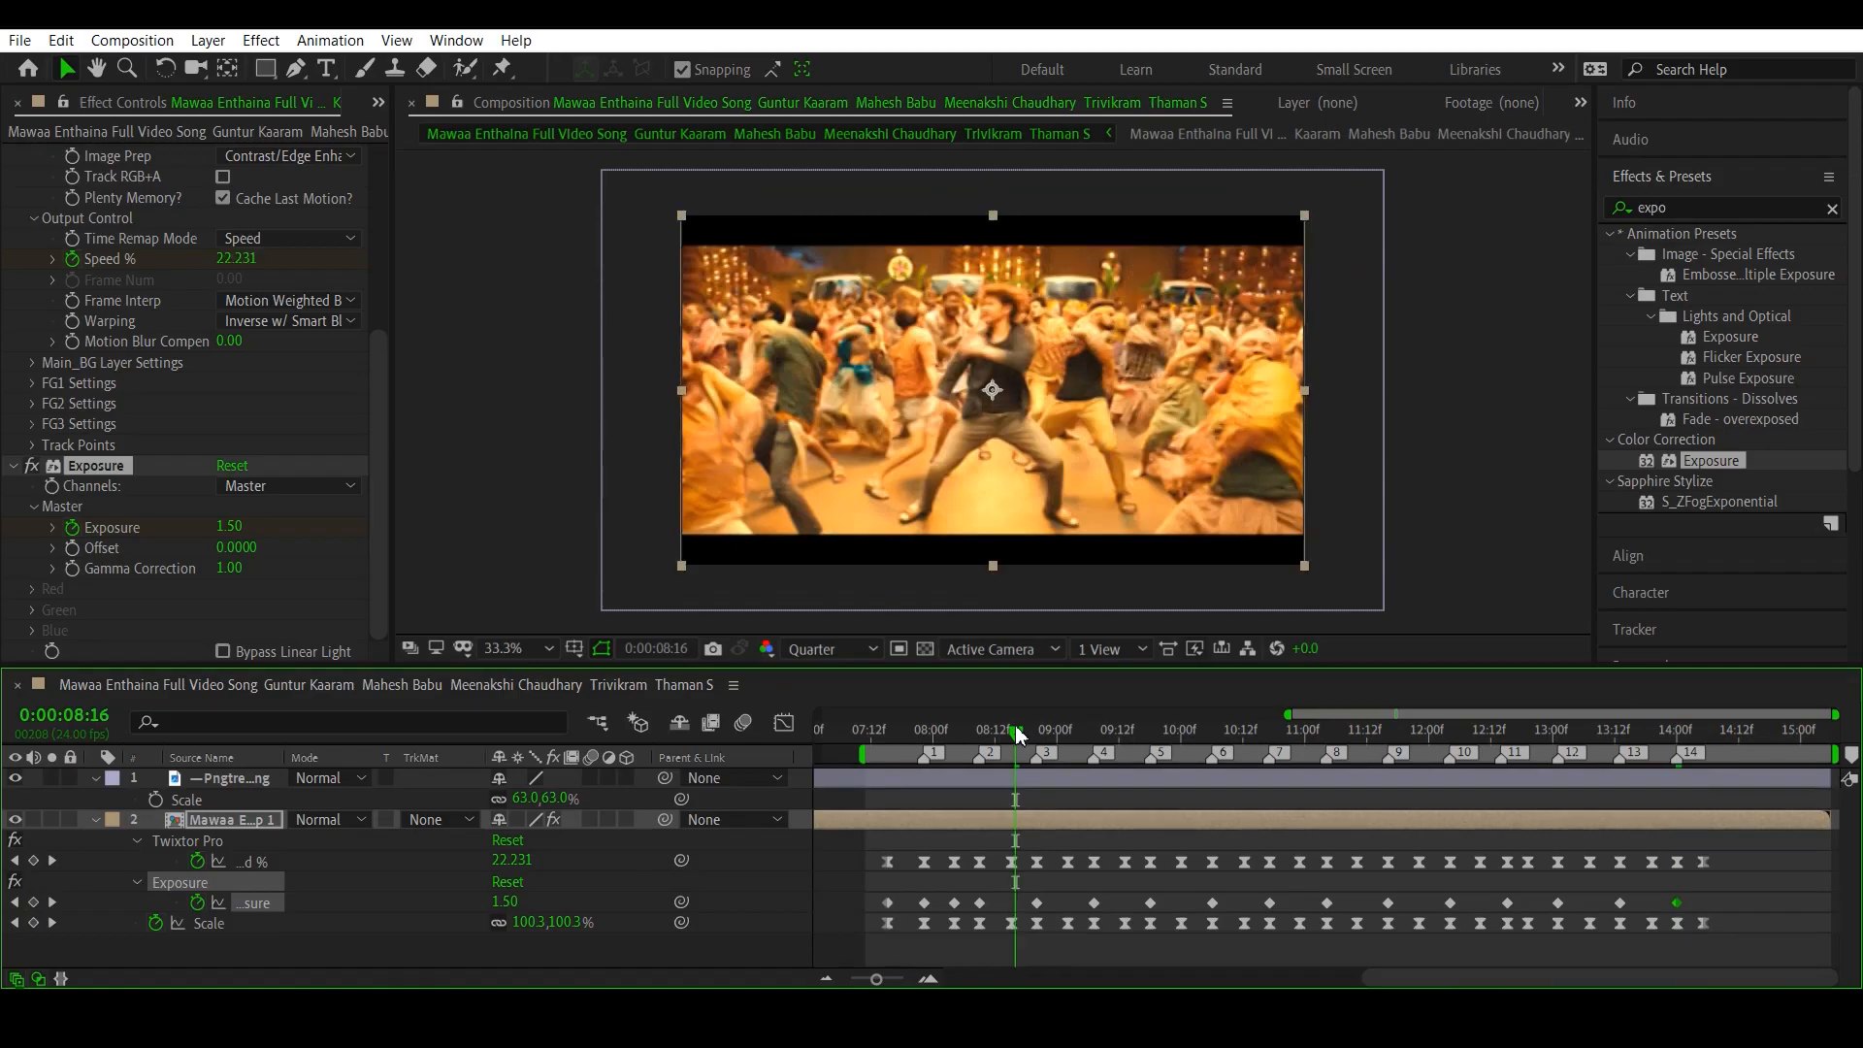
pyautogui.moveTo(1019, 735); pyautogui.dragTo(1013, 735)
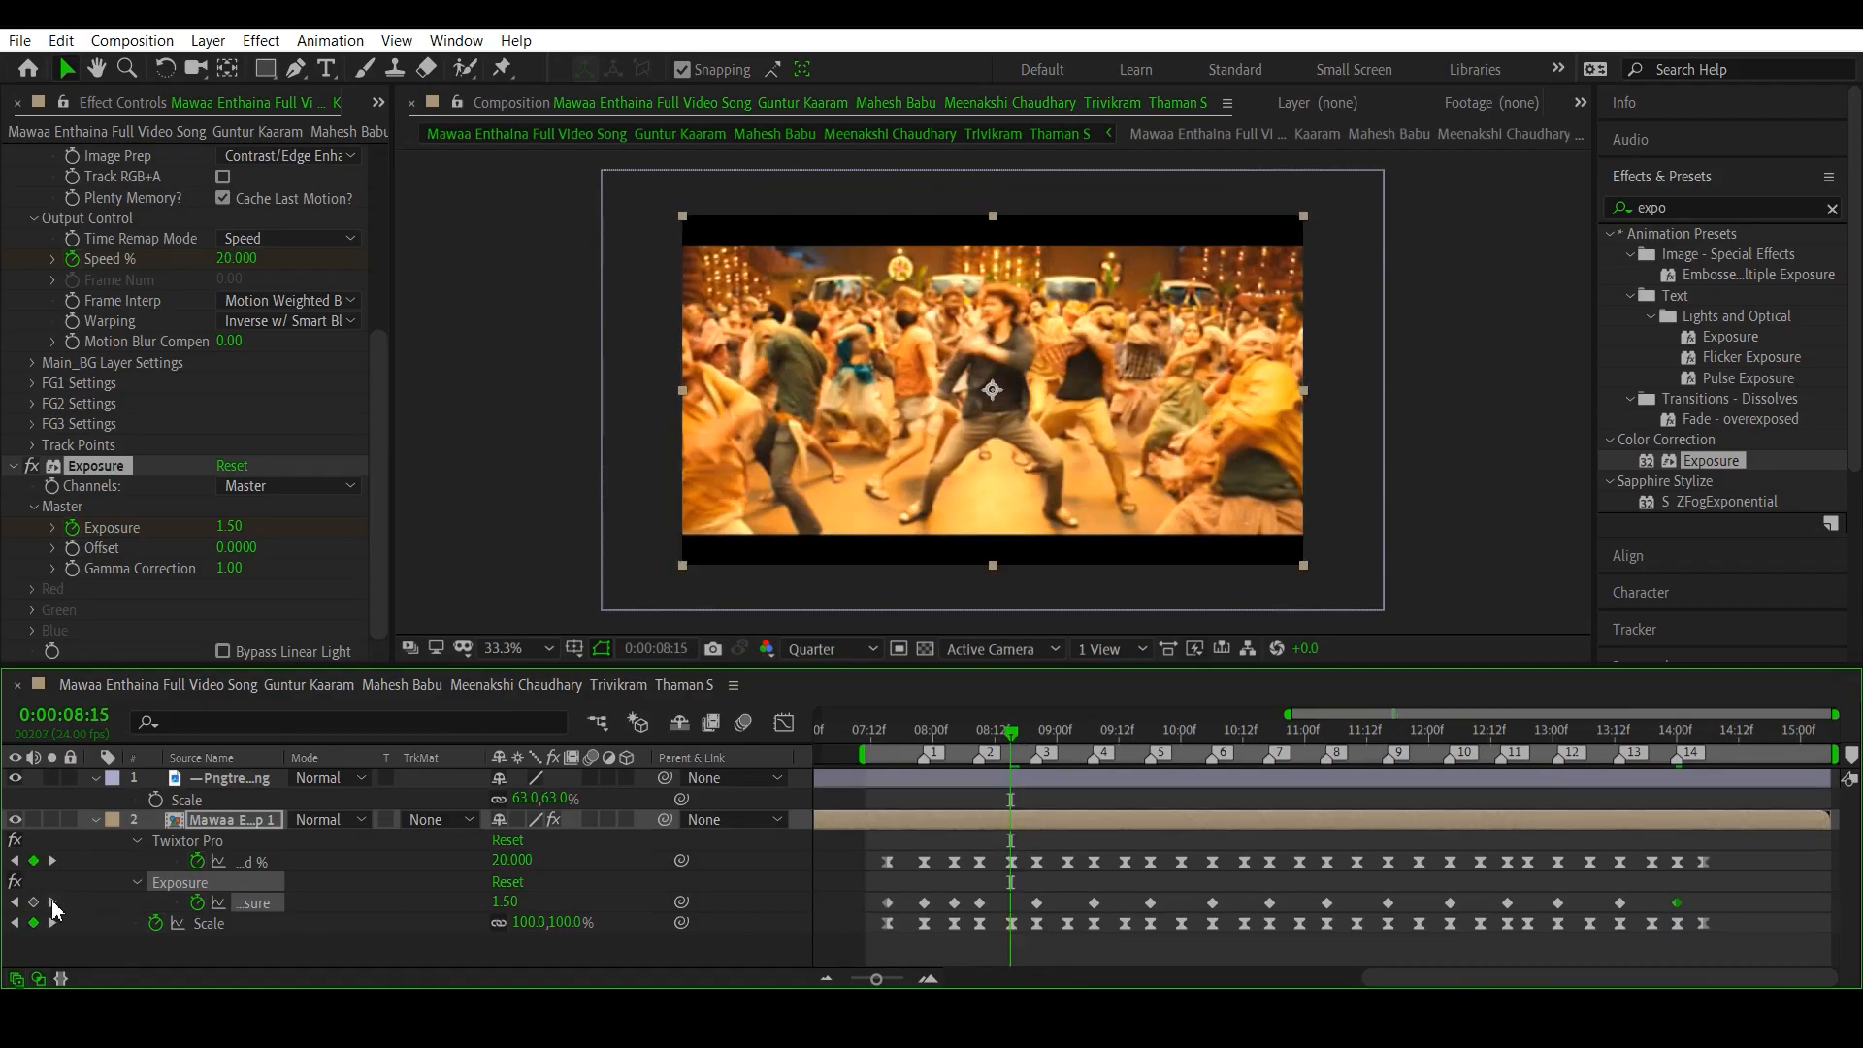
pyautogui.click(52, 902)
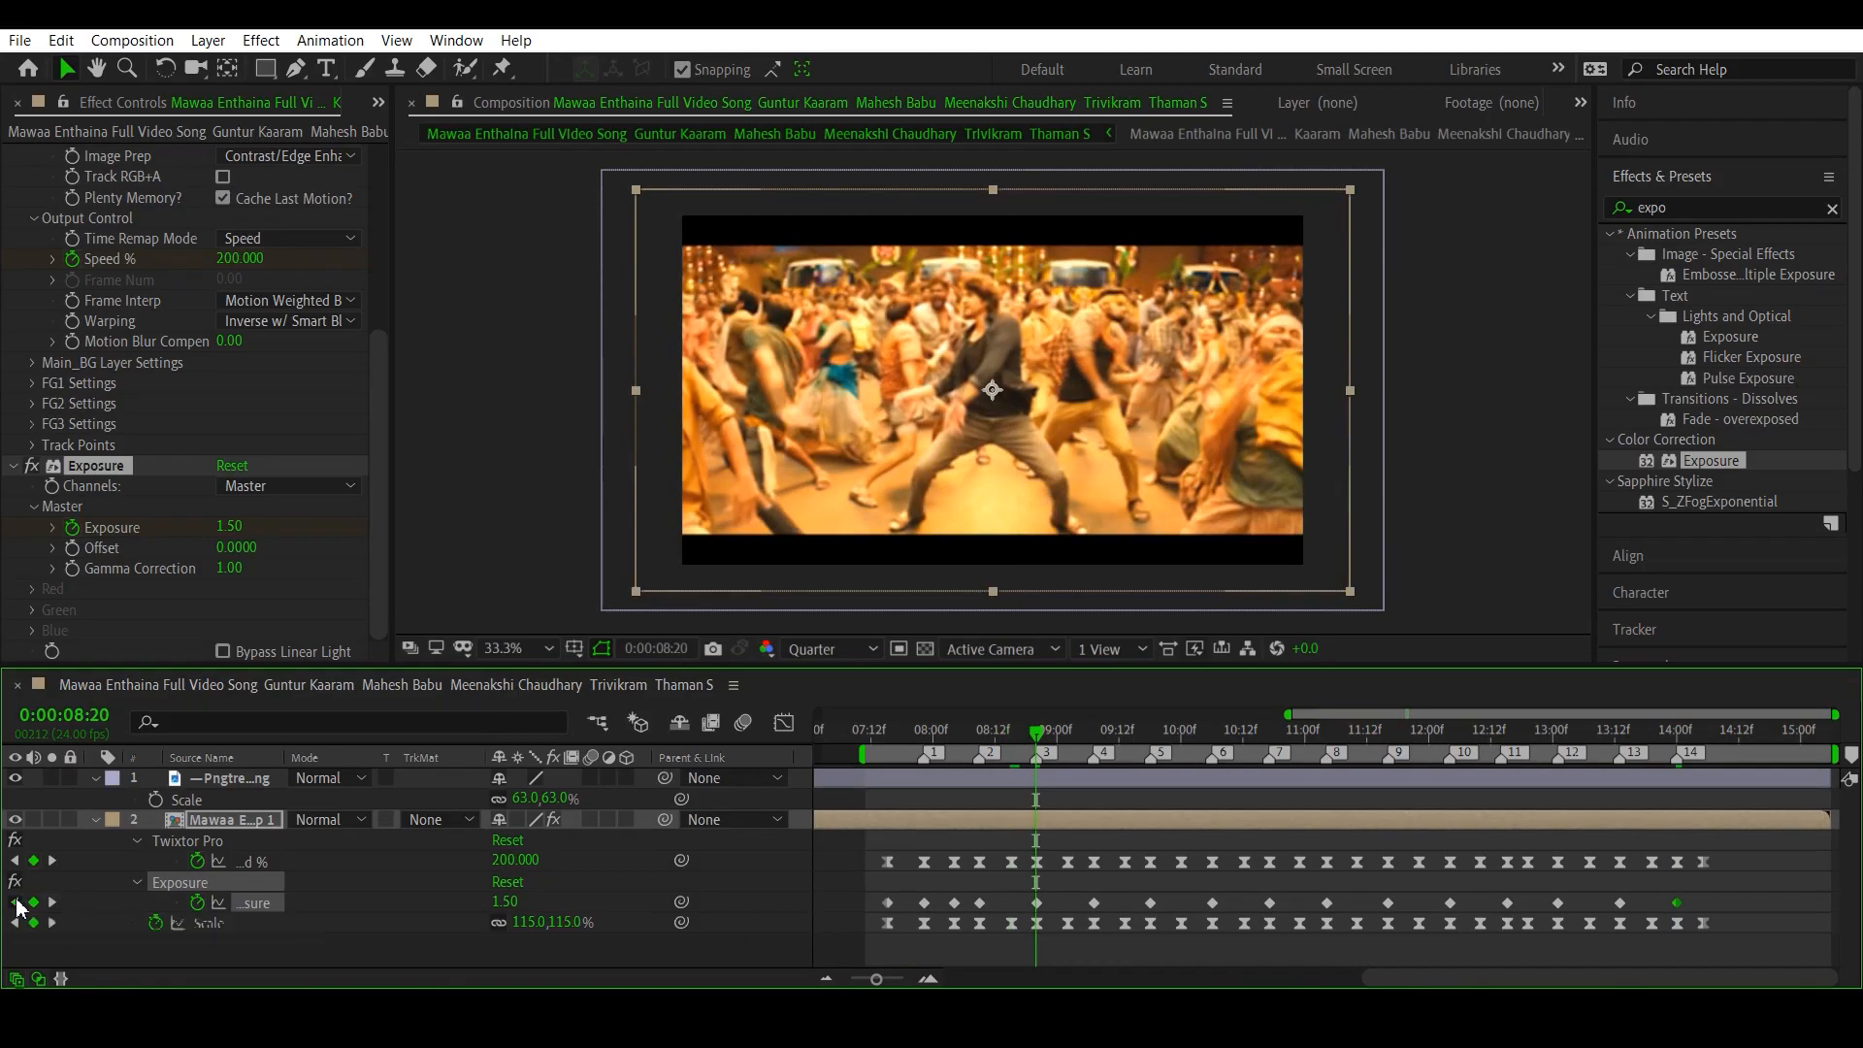
pyautogui.click(15, 902)
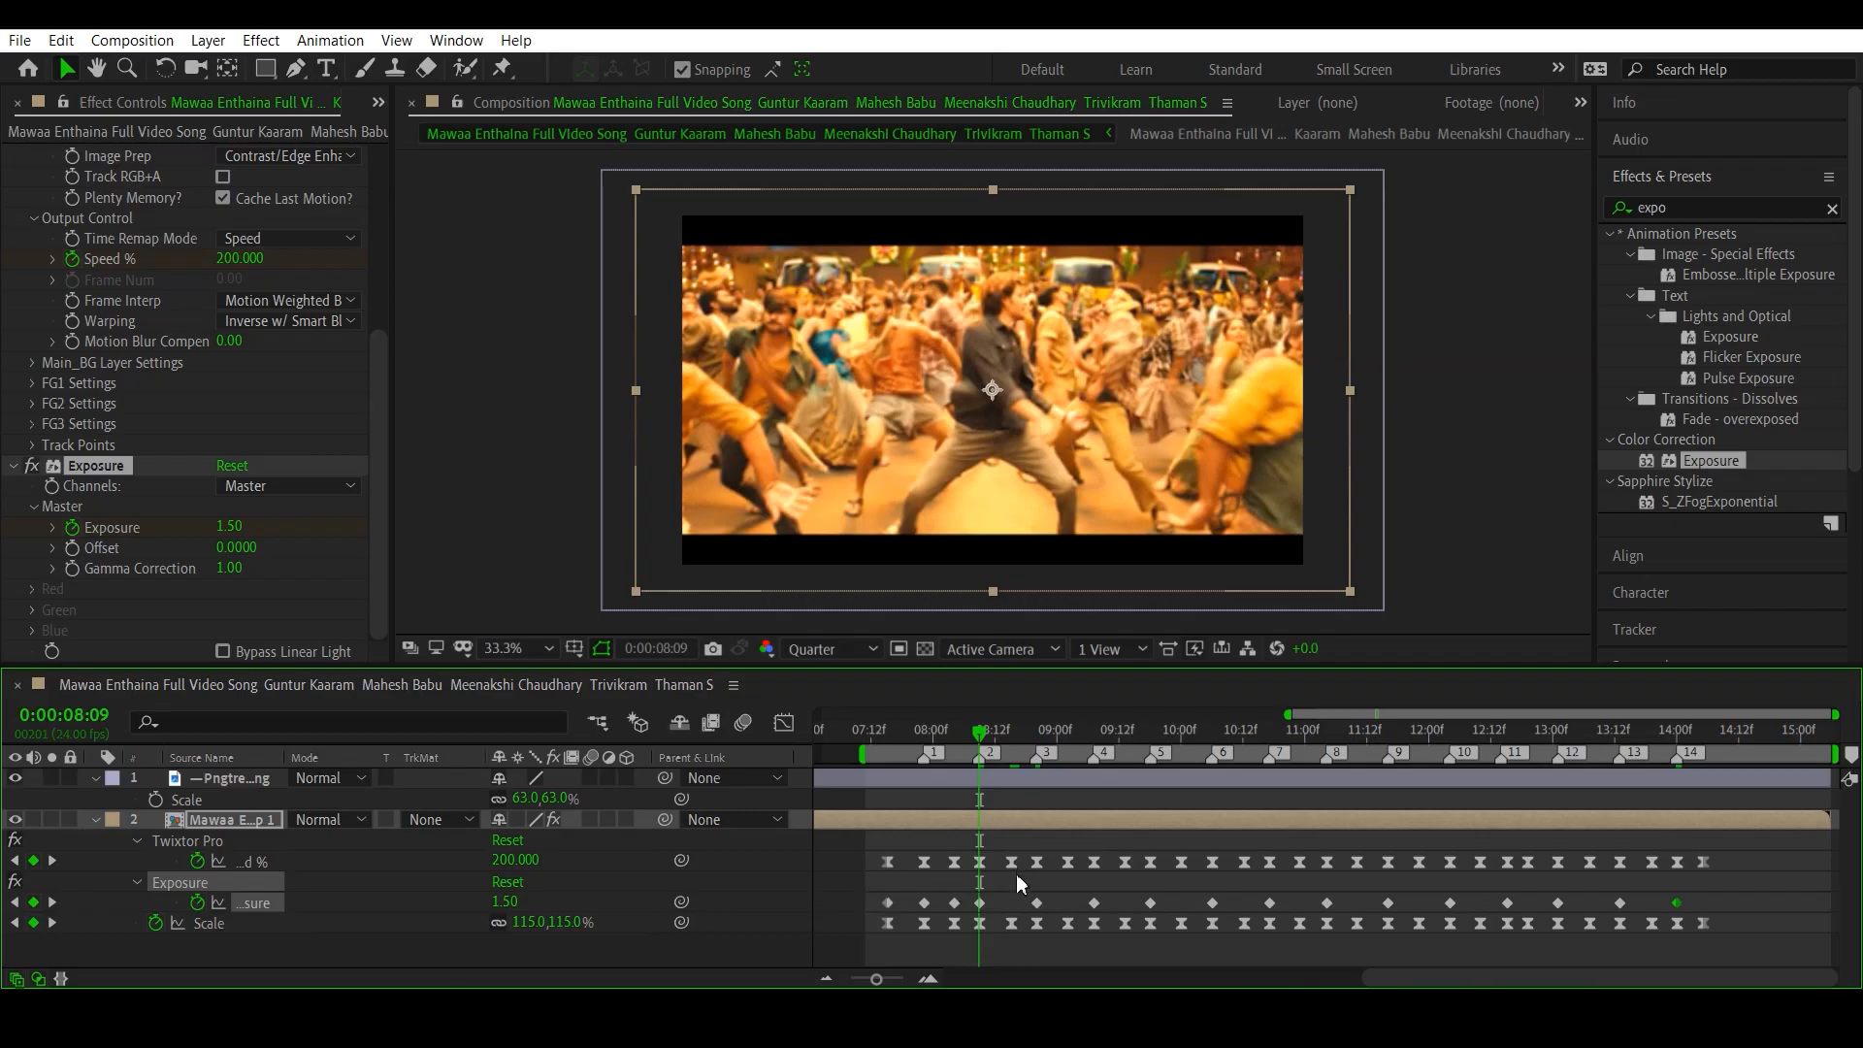
pyautogui.click(52, 860)
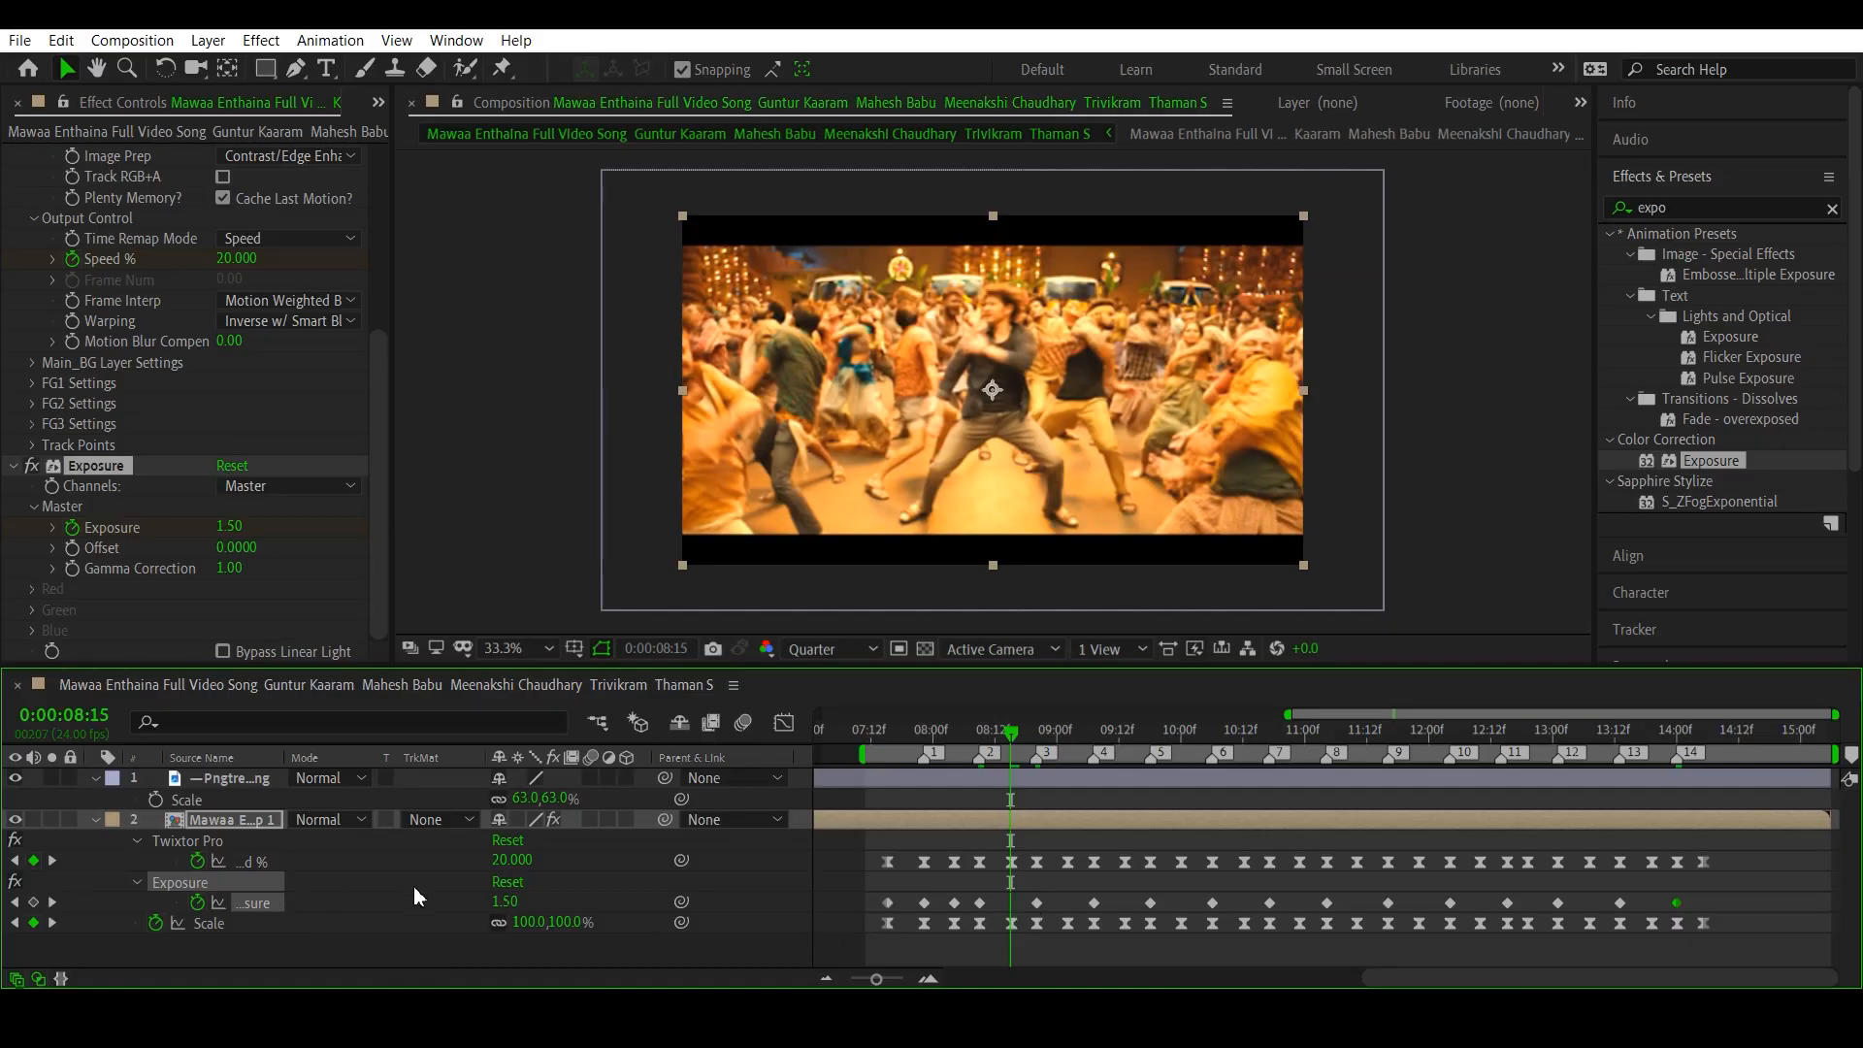
pyautogui.click(506, 902)
pyautogui.write('0')
pyautogui.press('Return')
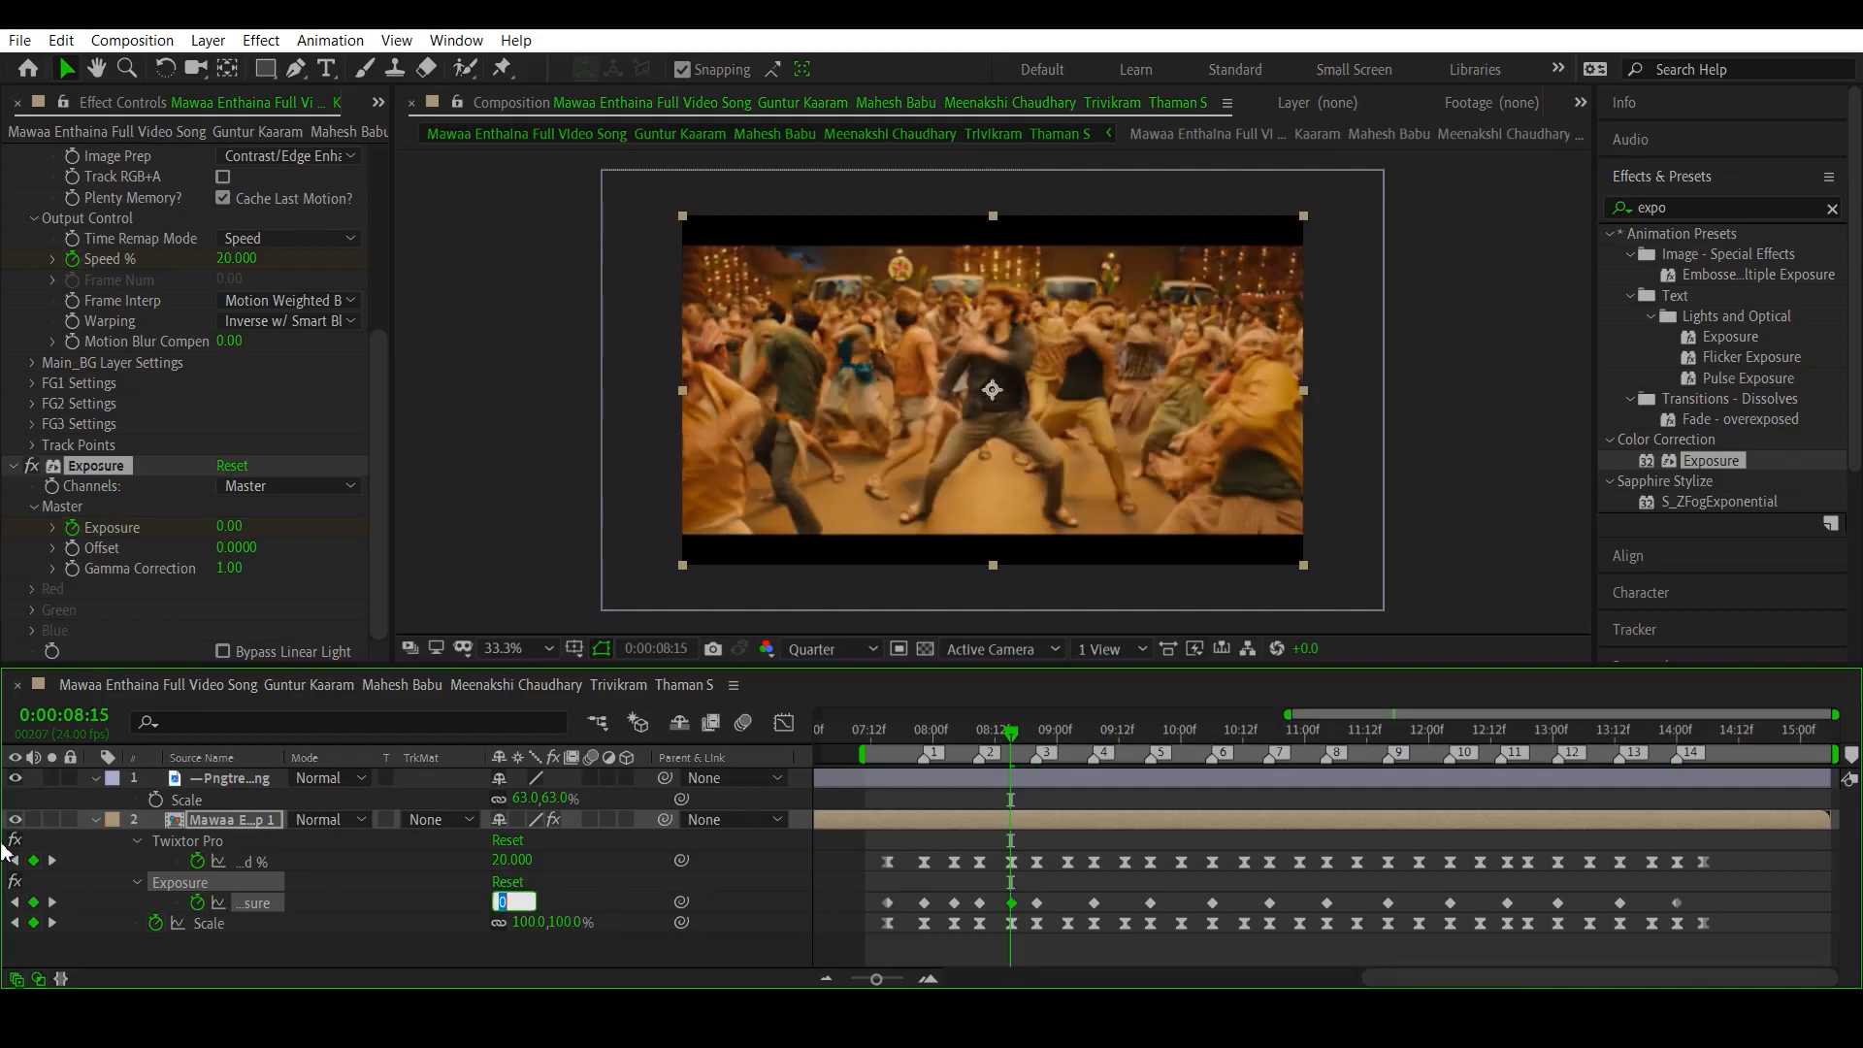
# - Set Exposure to 0 at the Speed % keyframes between beats at 0:00:09:02 and 0:00:09:13
pyautogui.click(53, 860)
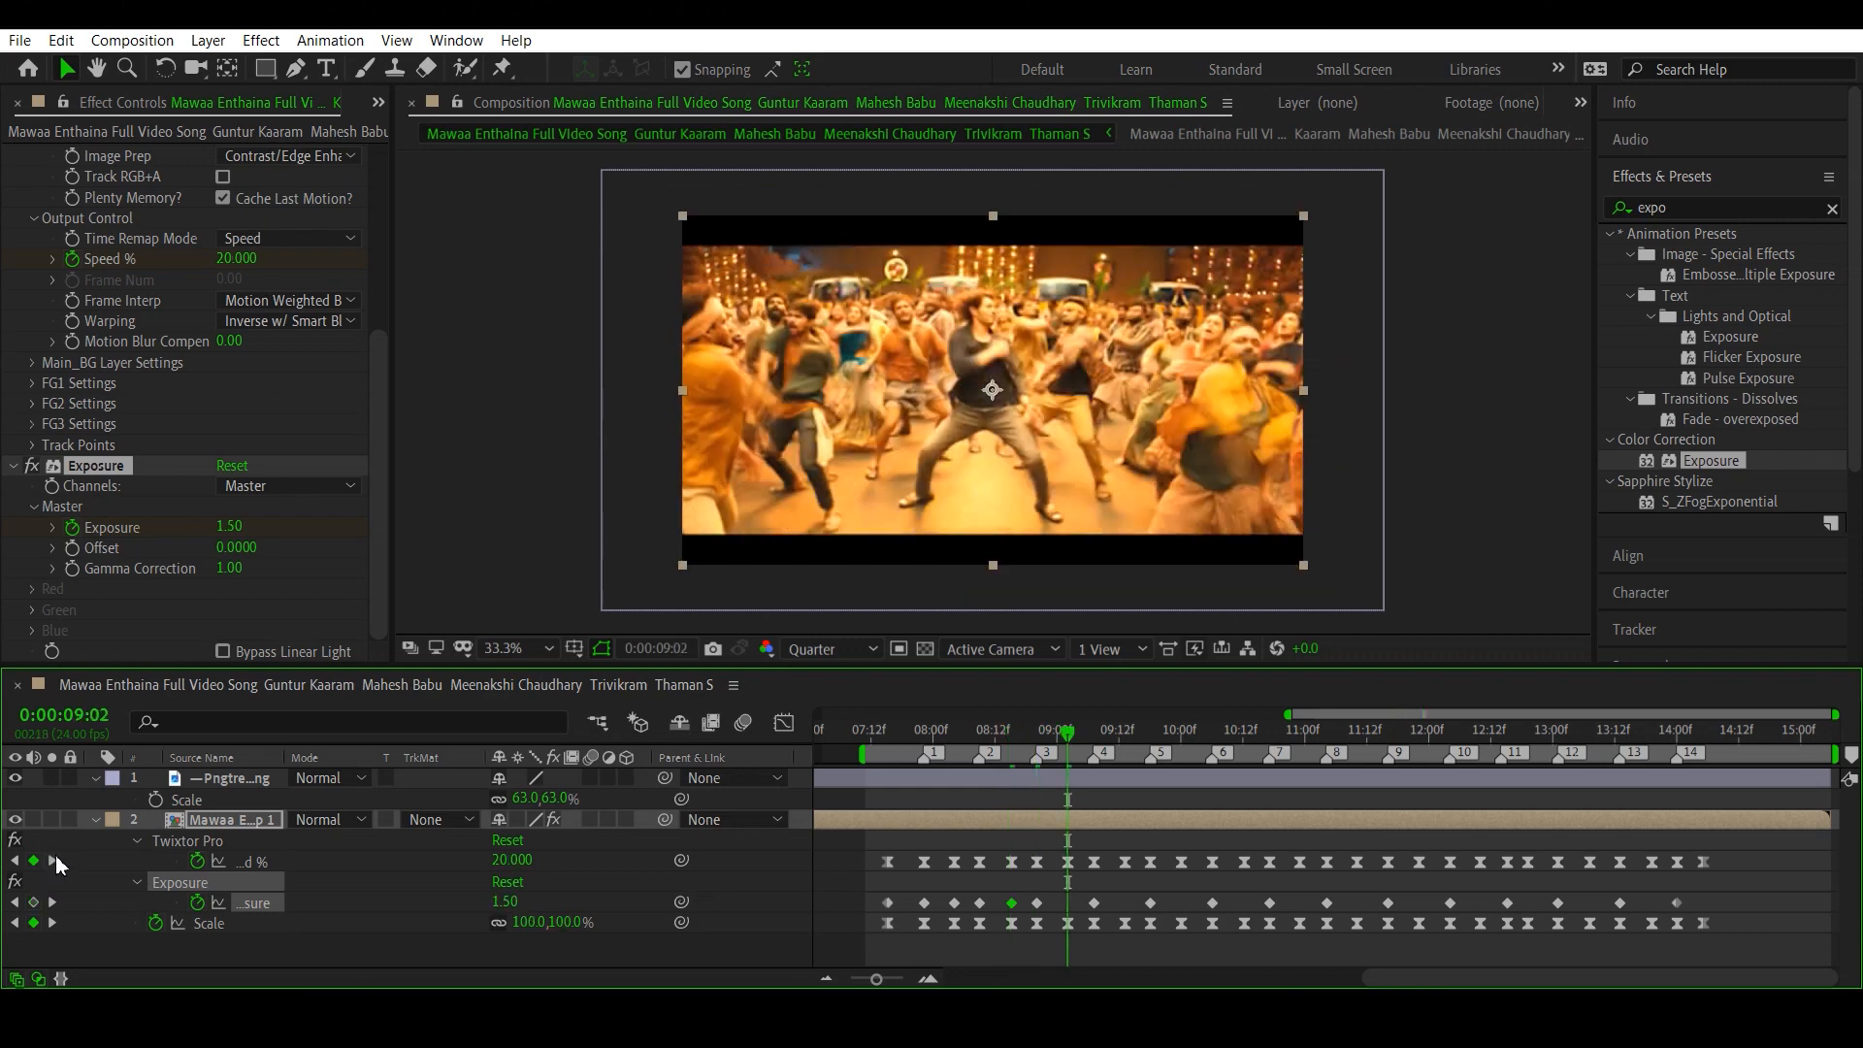
pyautogui.click(514, 902)
pyautogui.write('0')
pyautogui.press('Return')
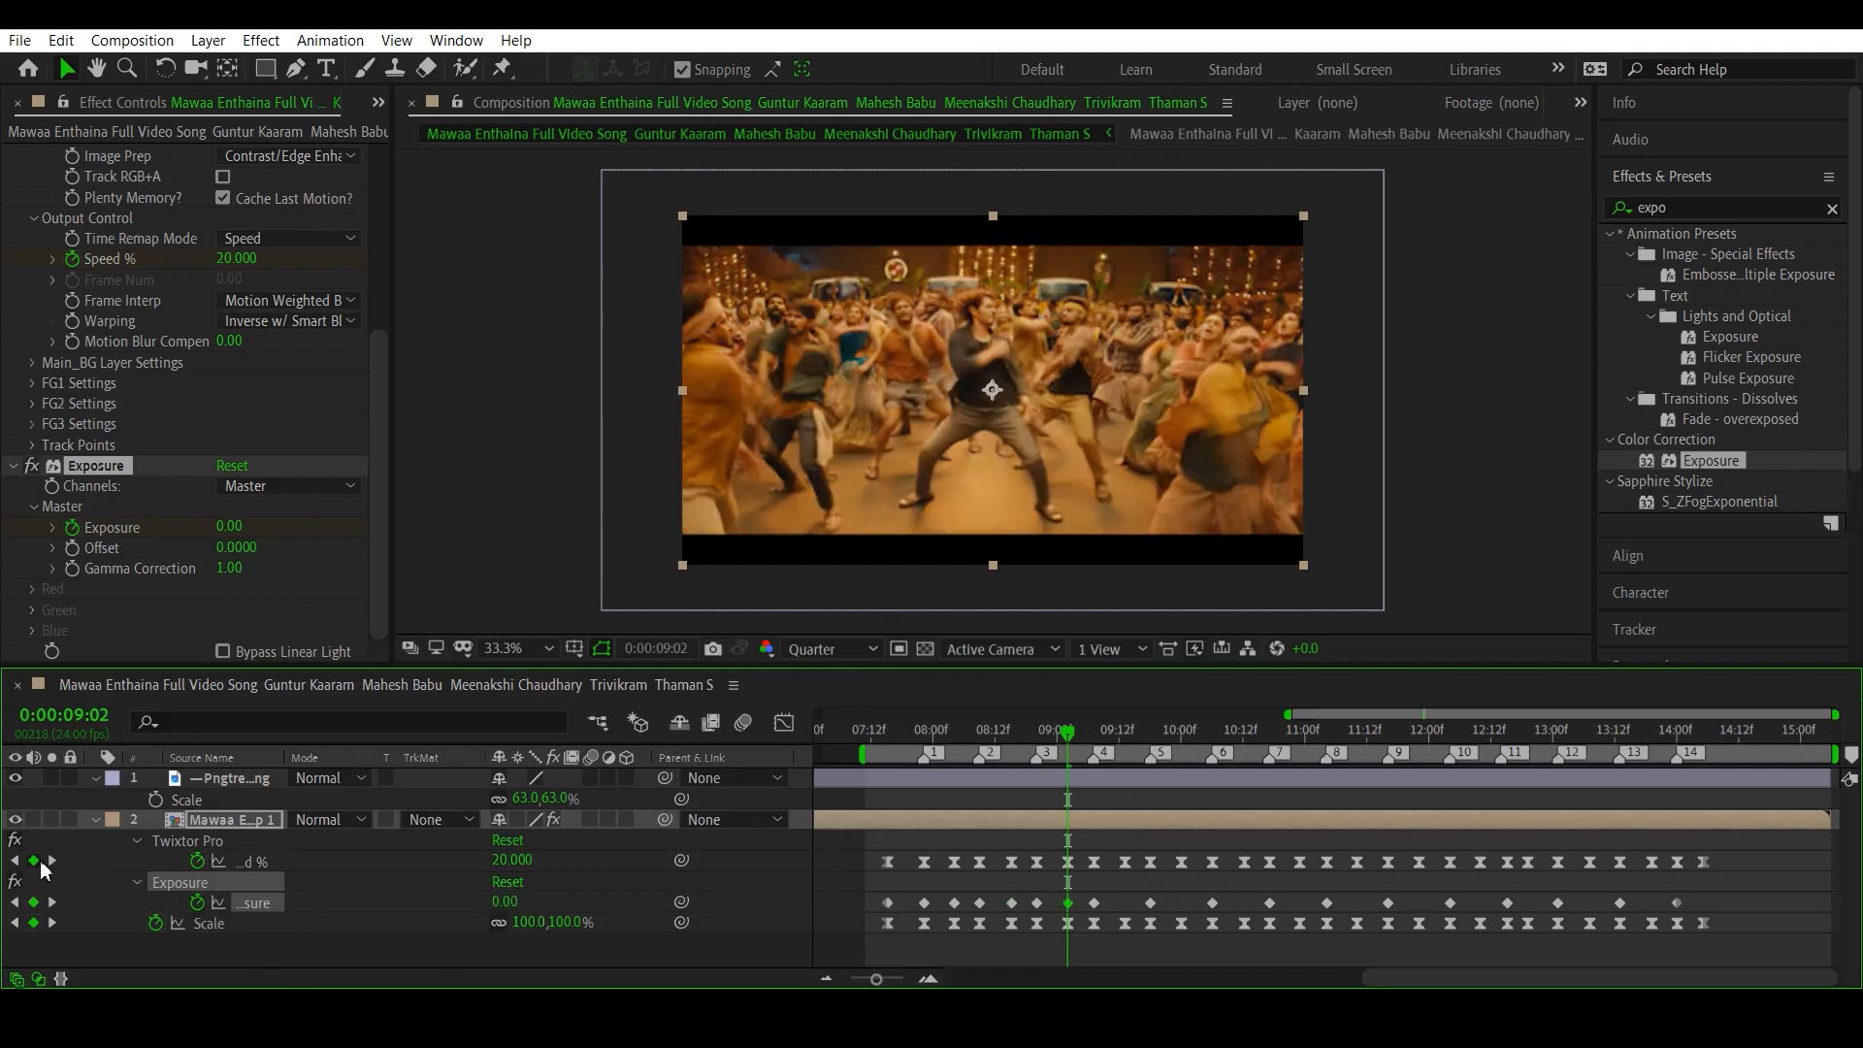
pyautogui.click(52, 861)
pyautogui.click(52, 860)
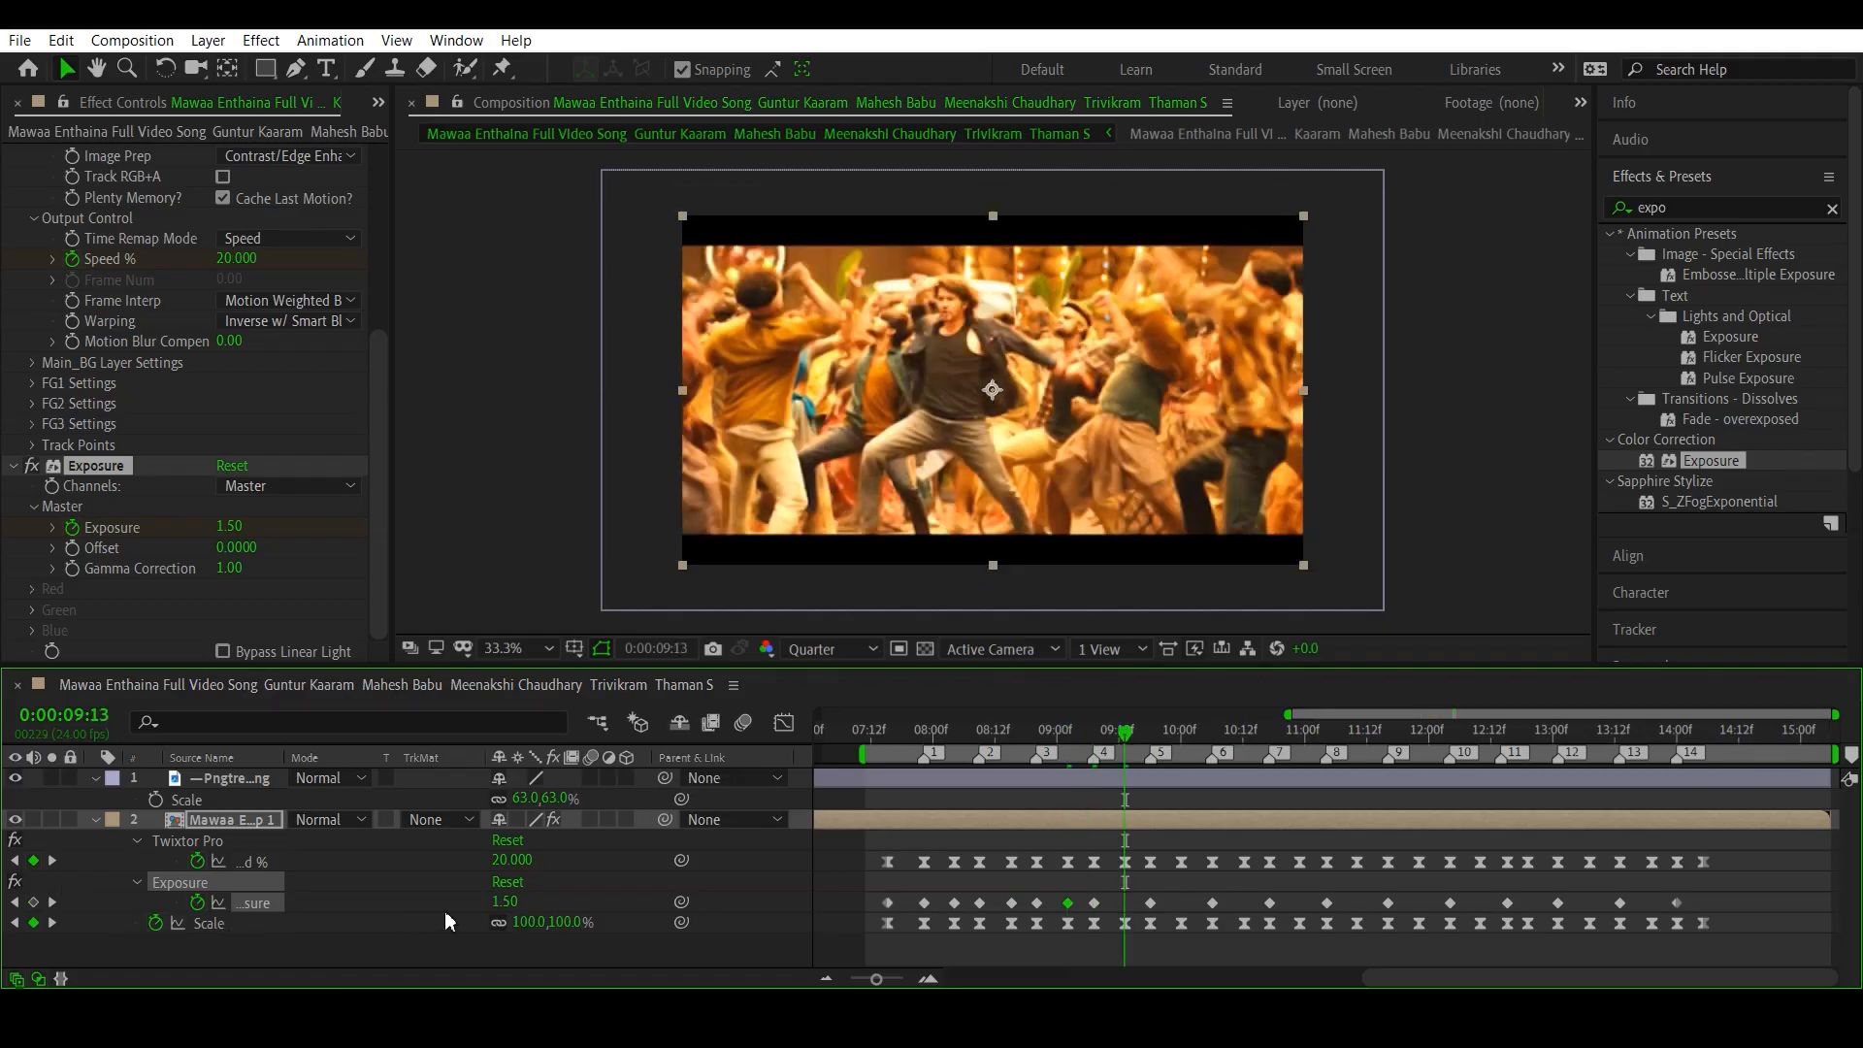
pyautogui.click(505, 902)
pyautogui.write('0')
pyautogui.press('Return')
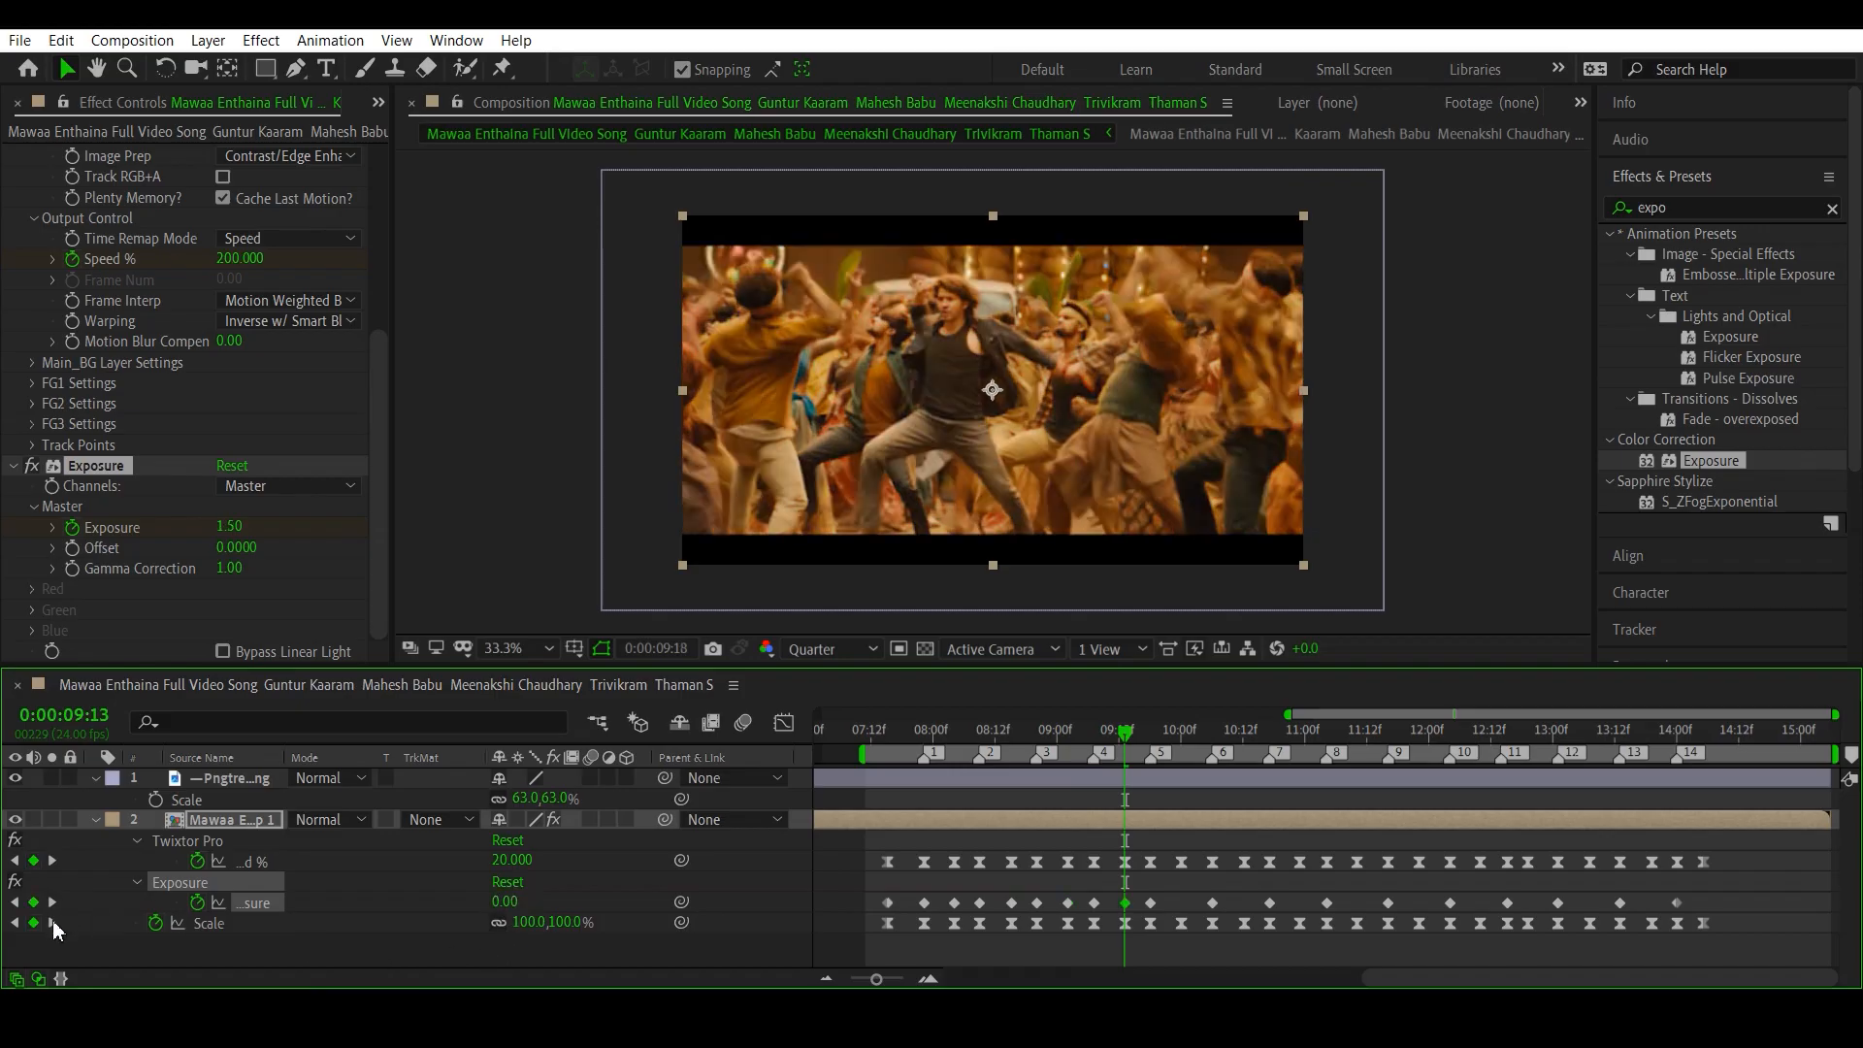
# - Set Exposure to 0 at the Scale keyframe at 0:00:10:00 and advance to the Exposure keyframe on beat marker 7
pyautogui.click(52, 922)
pyautogui.click(52, 922)
pyautogui.click(506, 902)
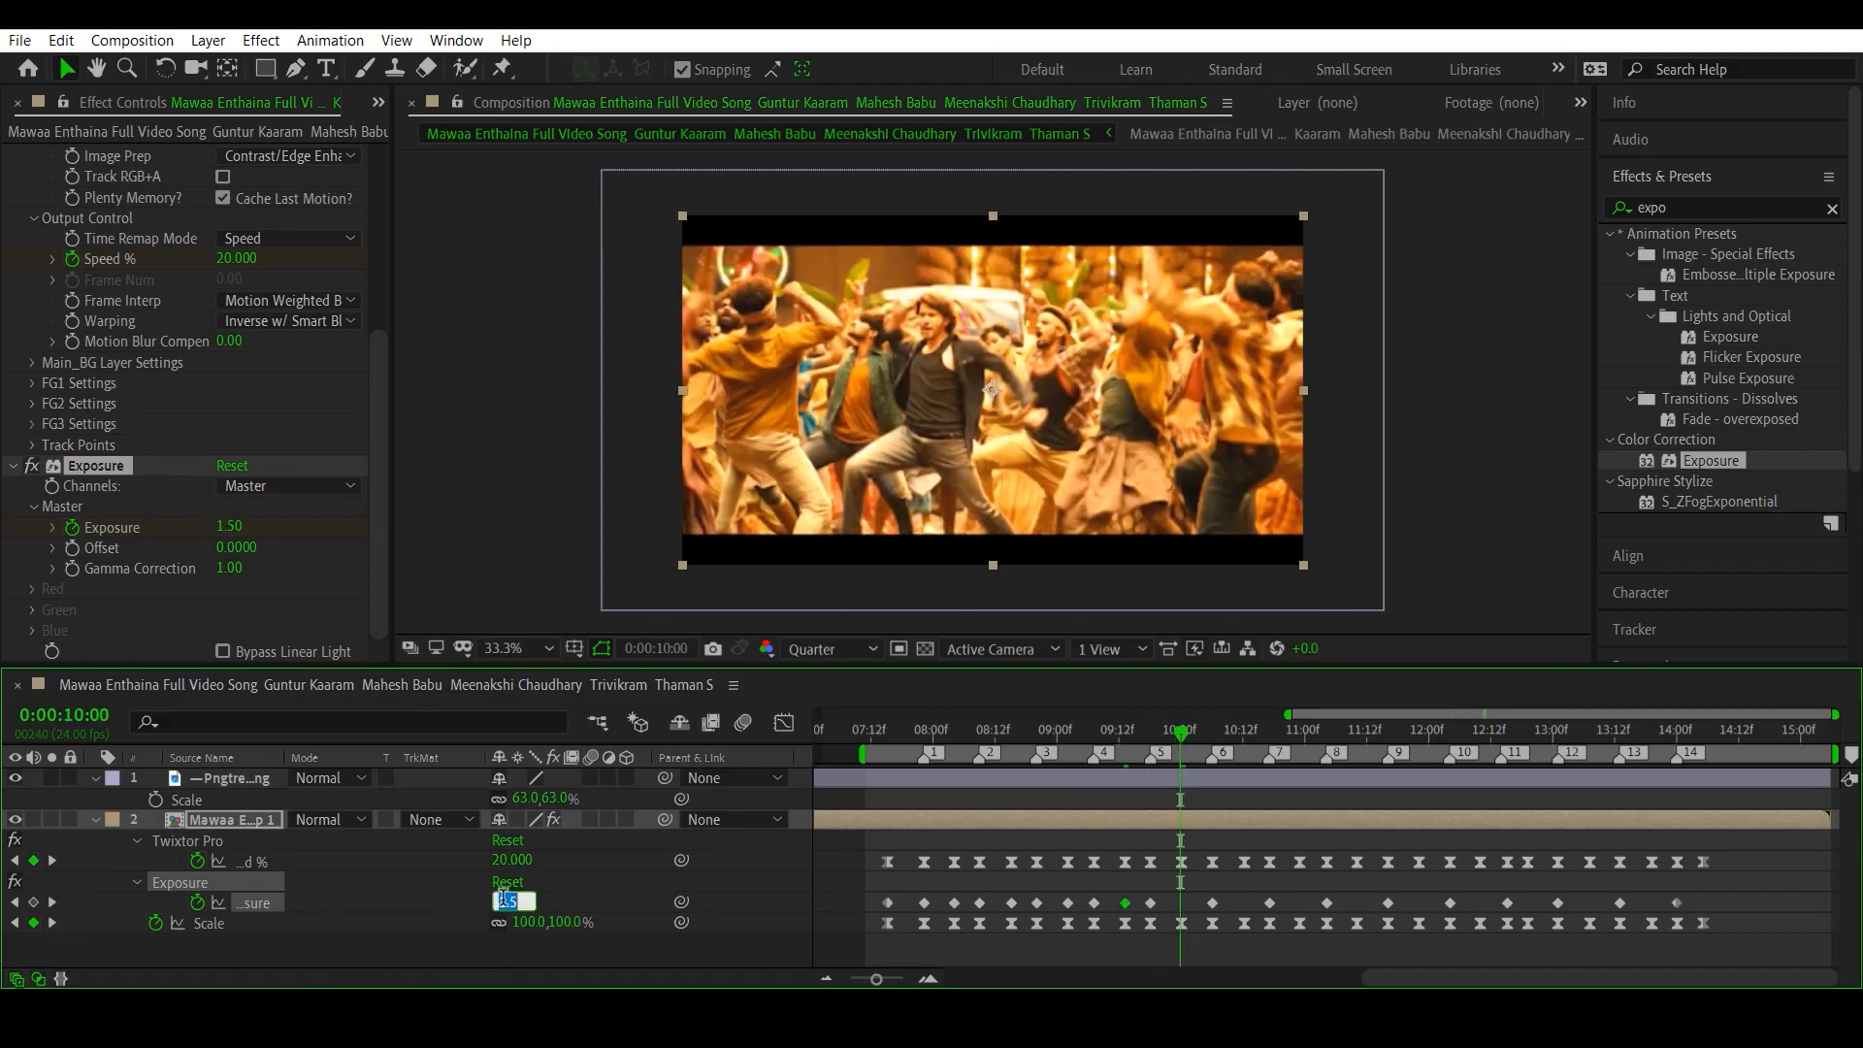
pyautogui.write('0')
pyautogui.press('Return')
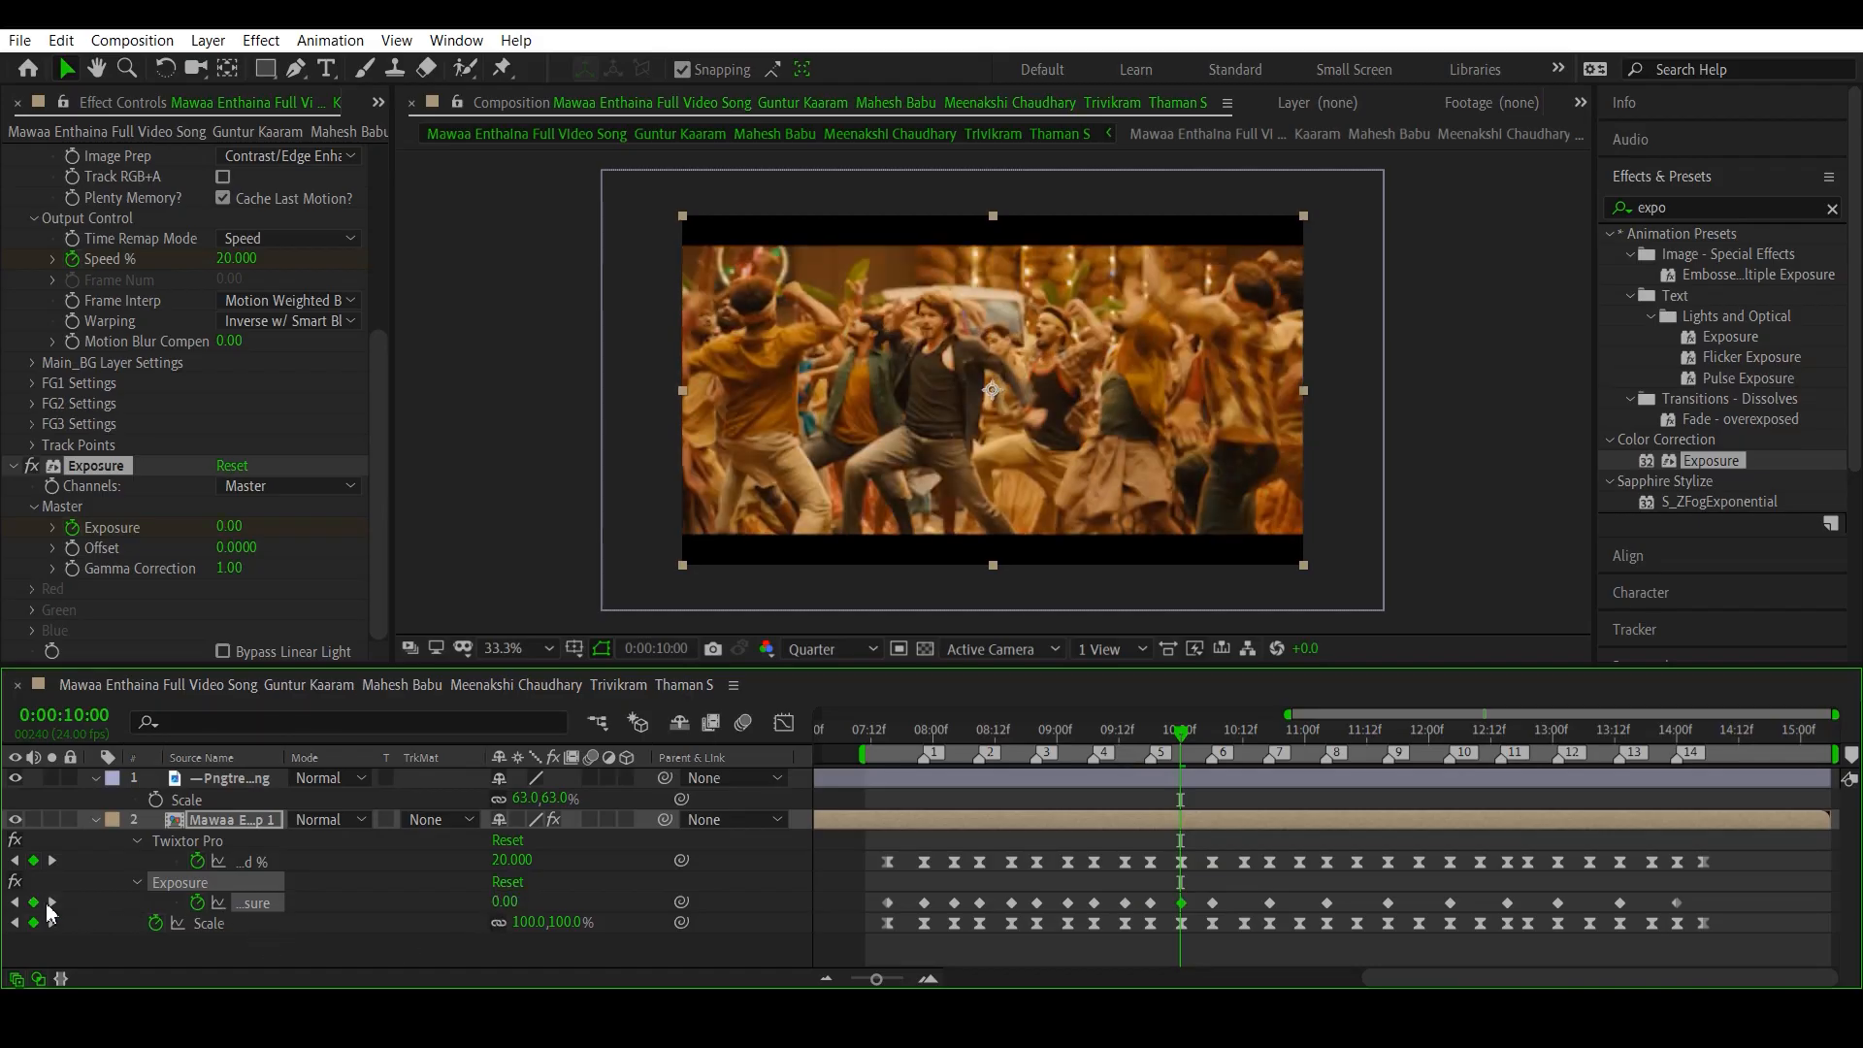
pyautogui.click(52, 902)
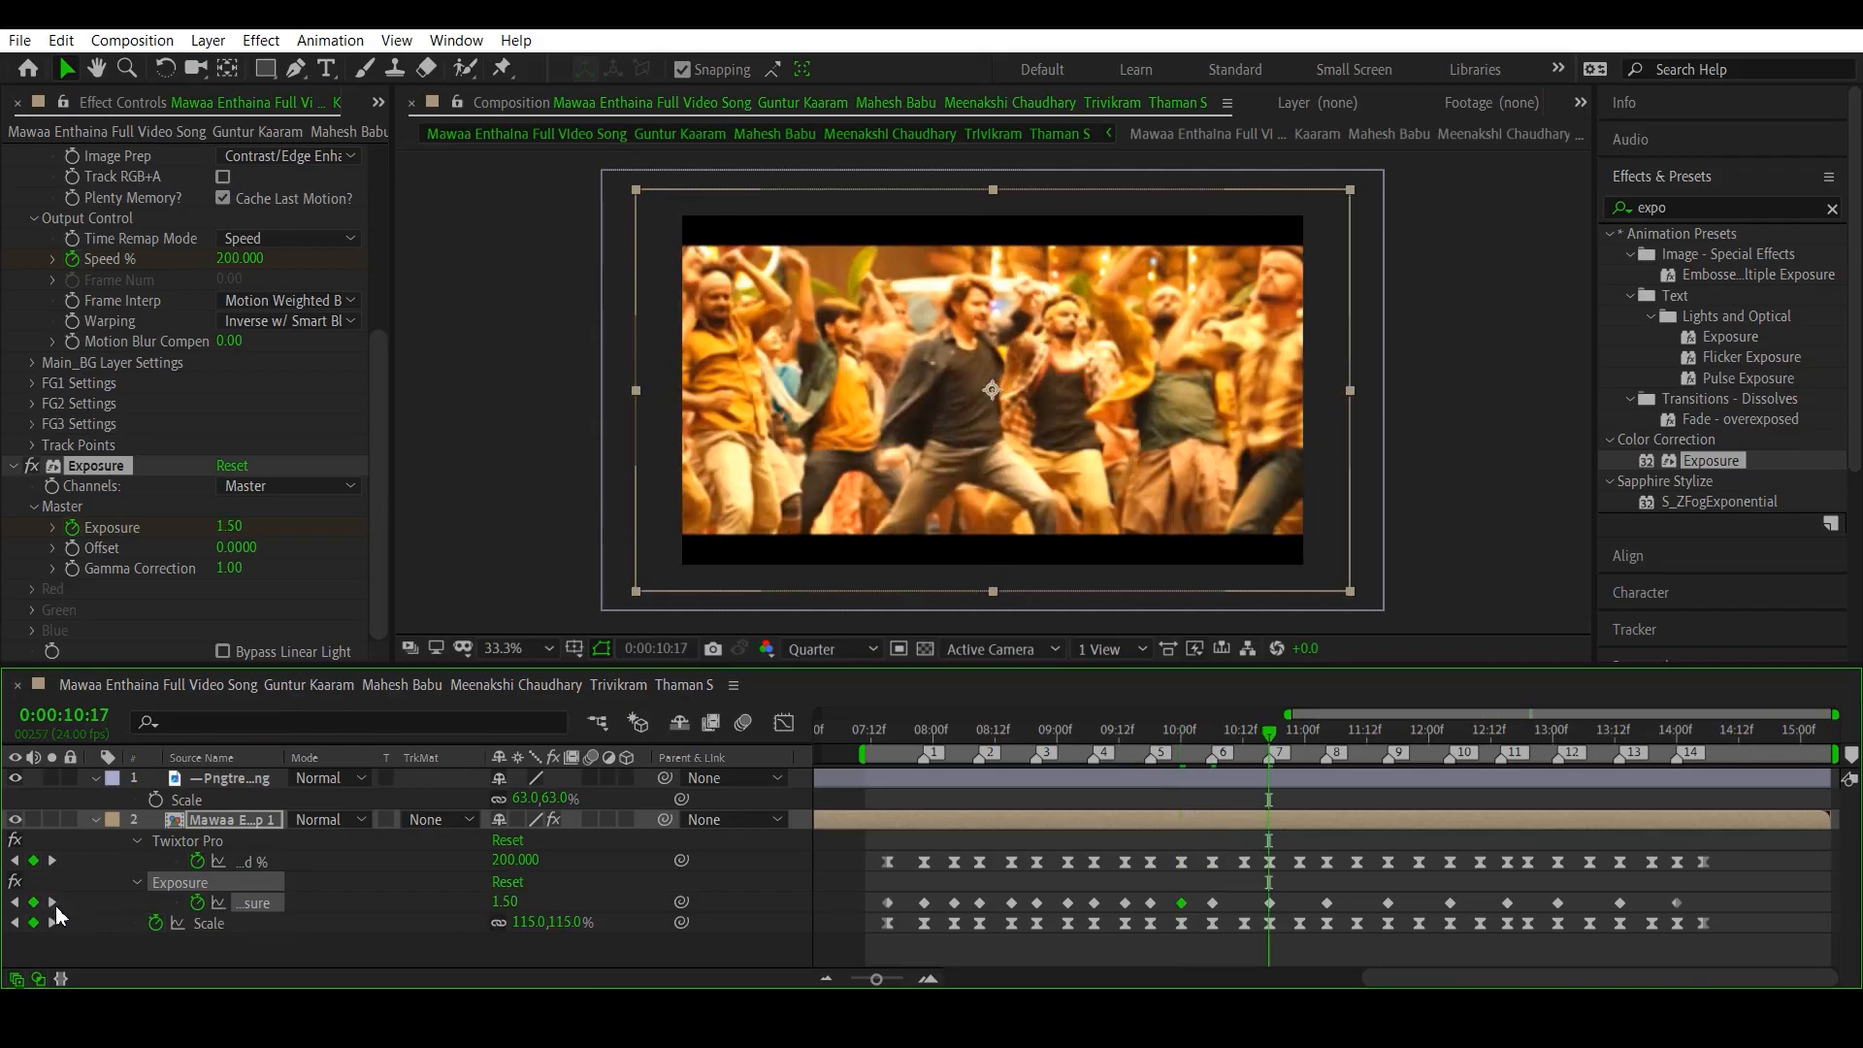
pyautogui.click(505, 902)
pyautogui.write('0')
pyautogui.press('Return')
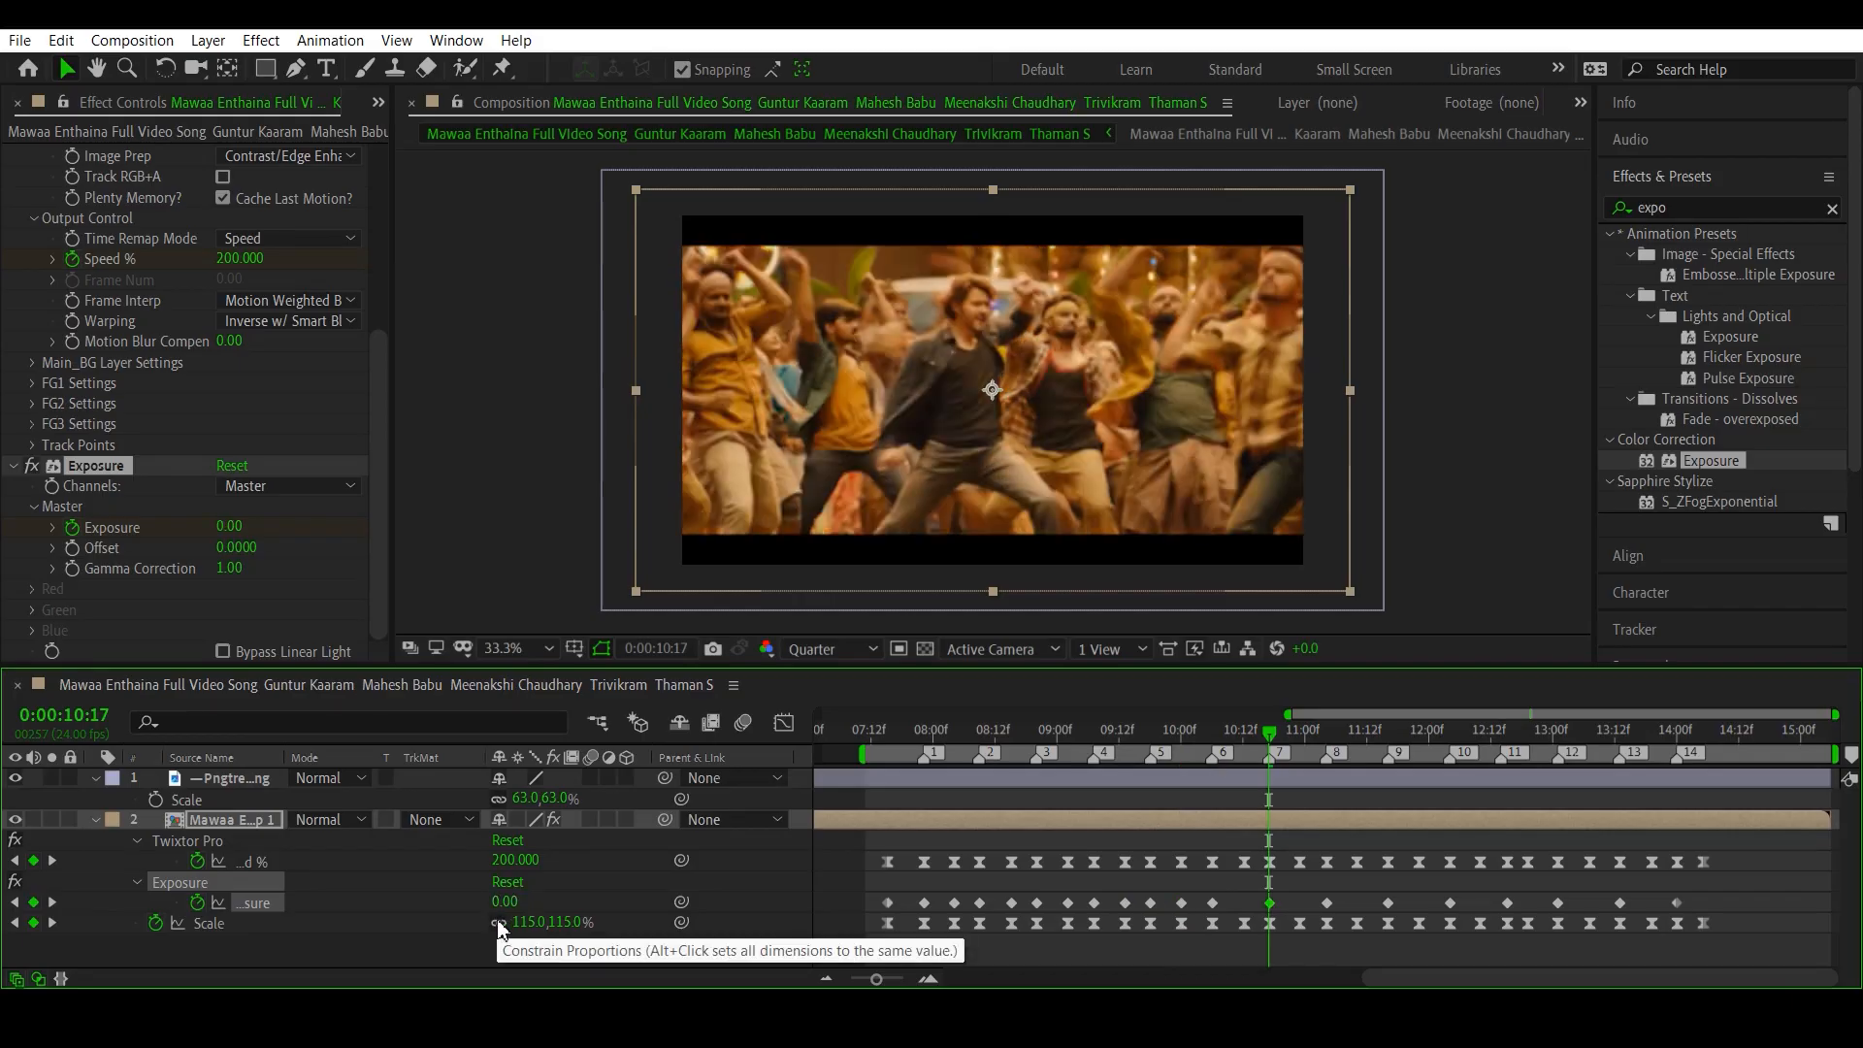
pyautogui.hotkey('ctrl', 'z')
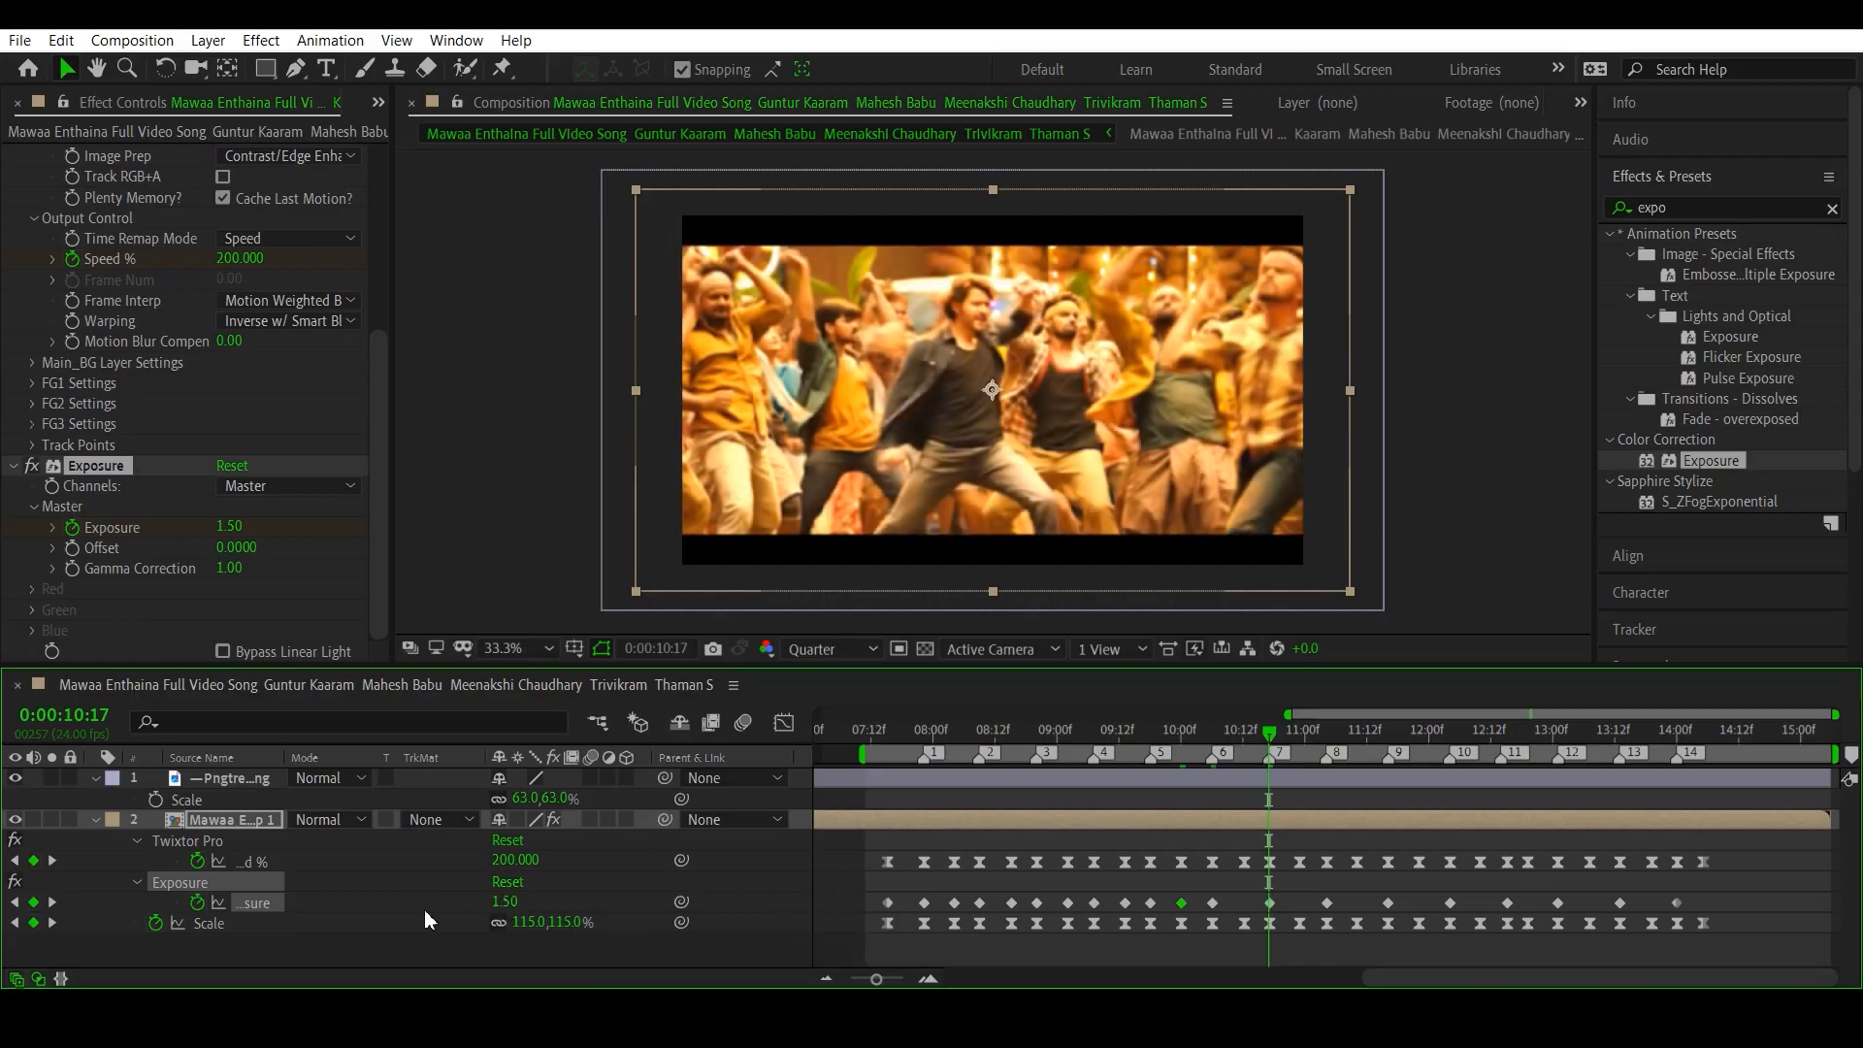
# - Set Exposure to 0 at the Scale keyframes at 0:00:10:12 and 0:00:10:23, following beat markers 6 and 7
pyautogui.click(15, 903)
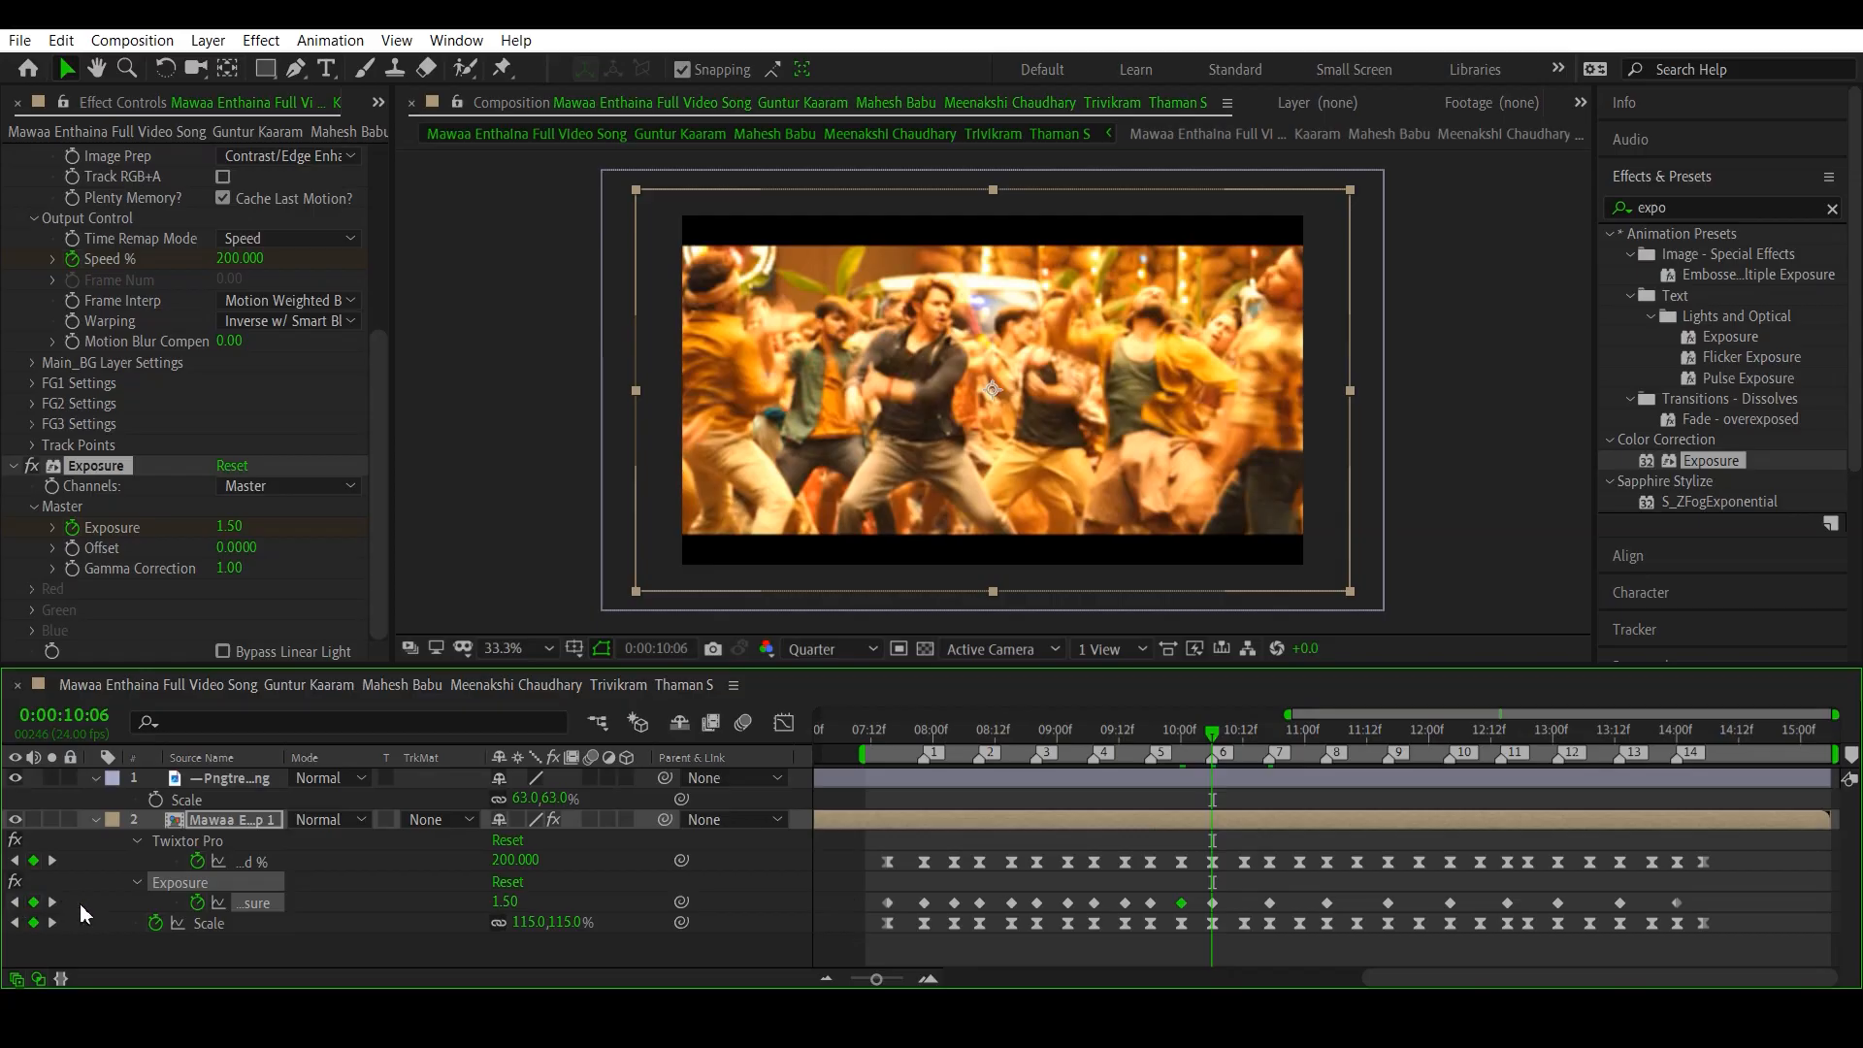
pyautogui.click(52, 922)
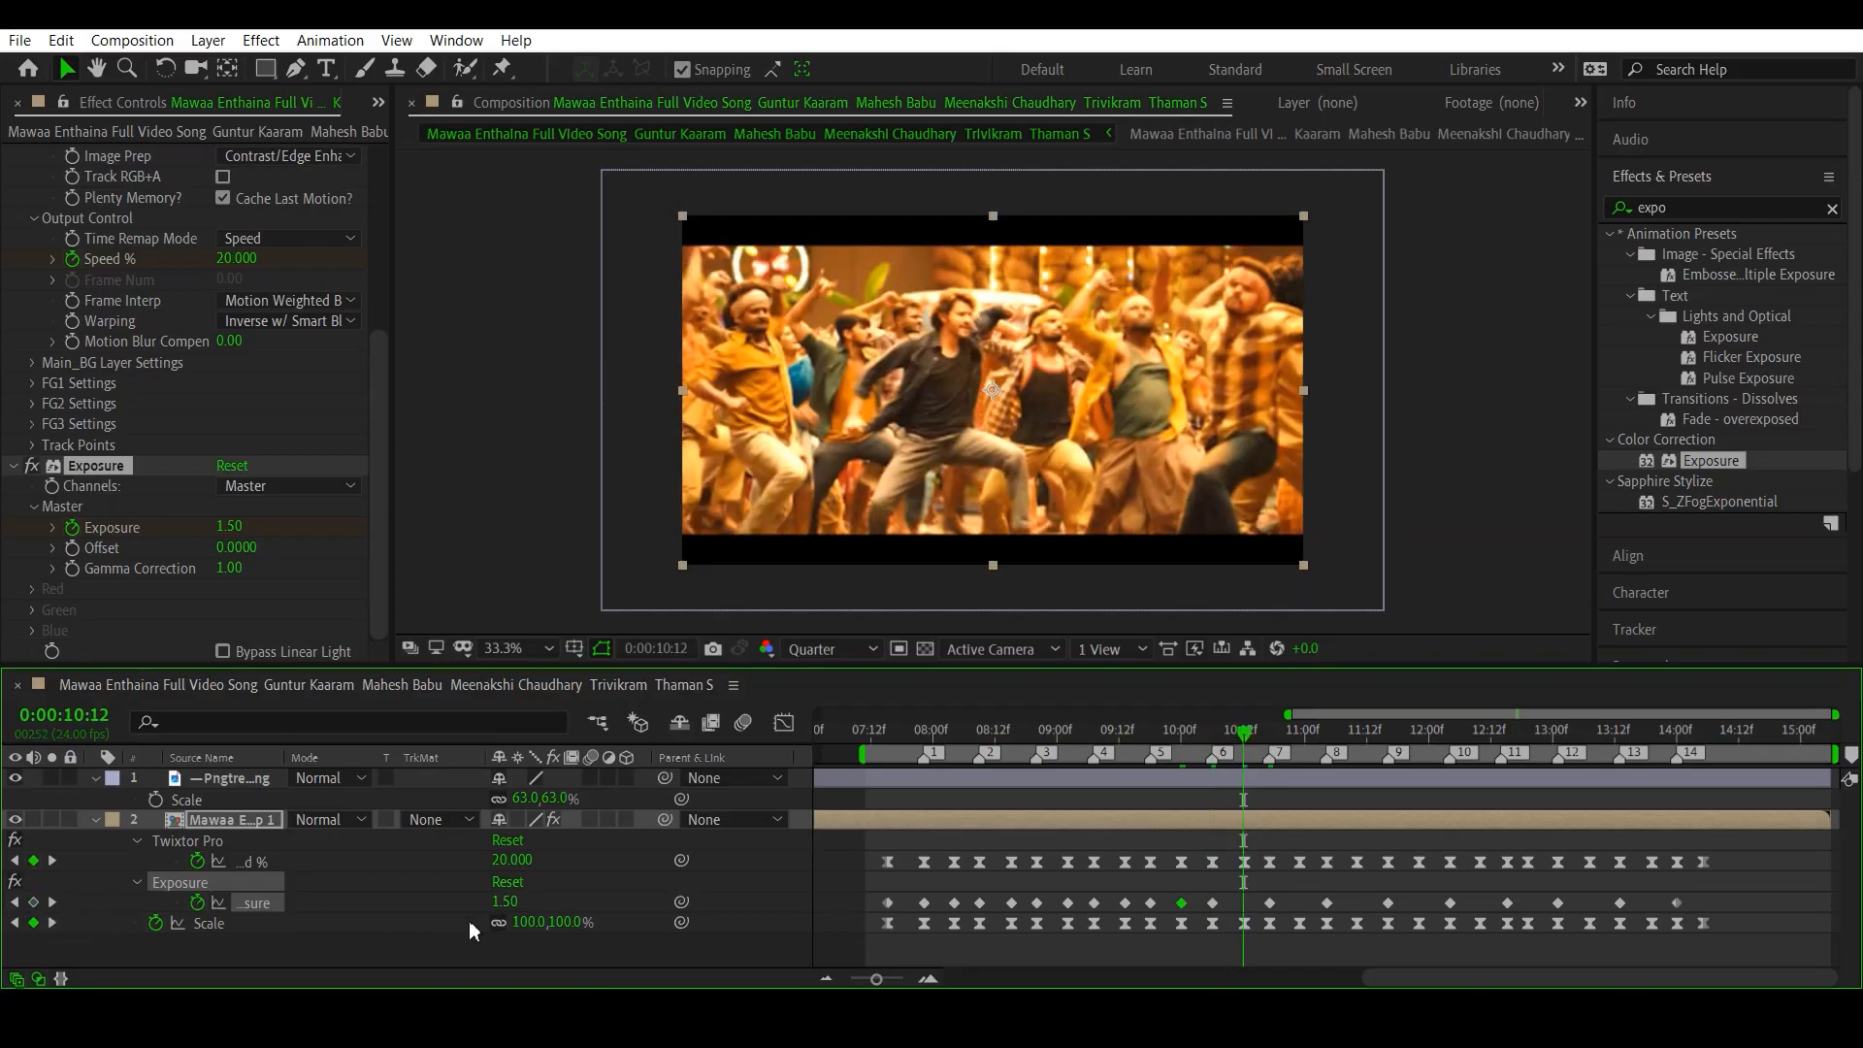
pyautogui.click(503, 902)
pyautogui.write('0')
pyautogui.press('Return')
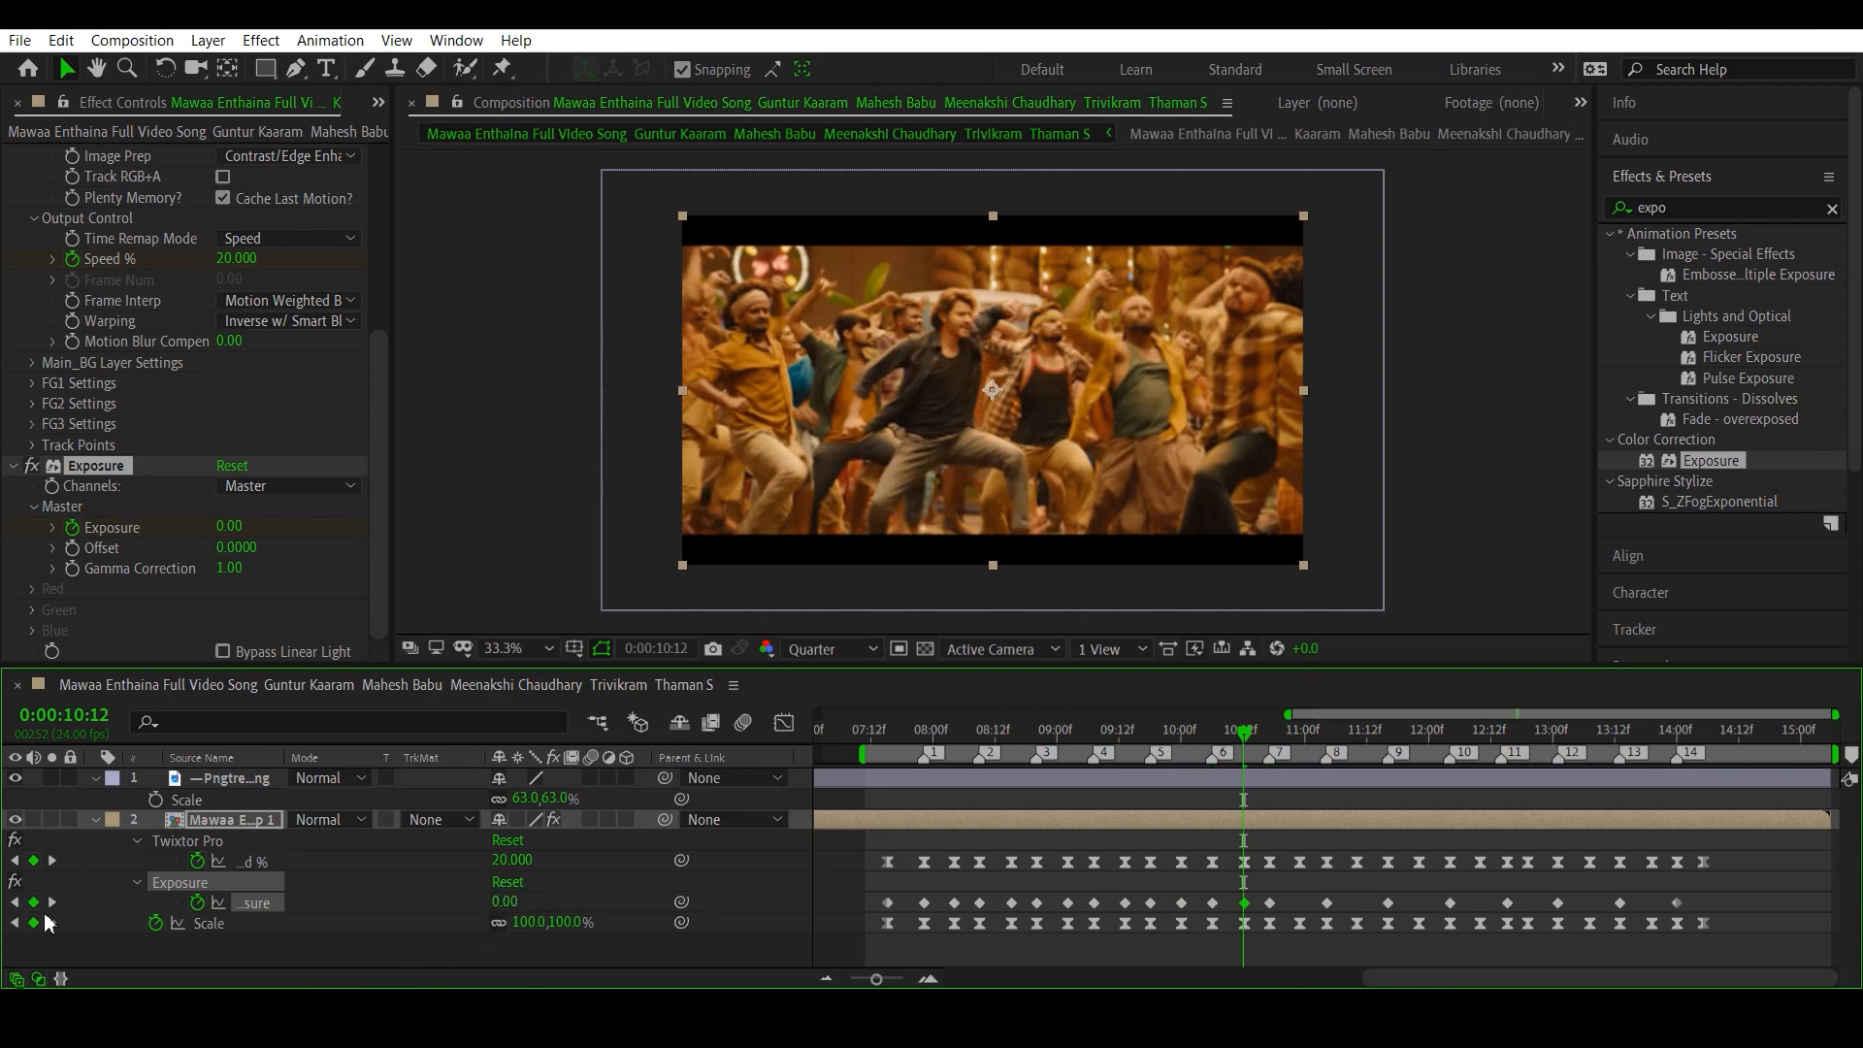
pyautogui.click(52, 923)
pyautogui.click(52, 922)
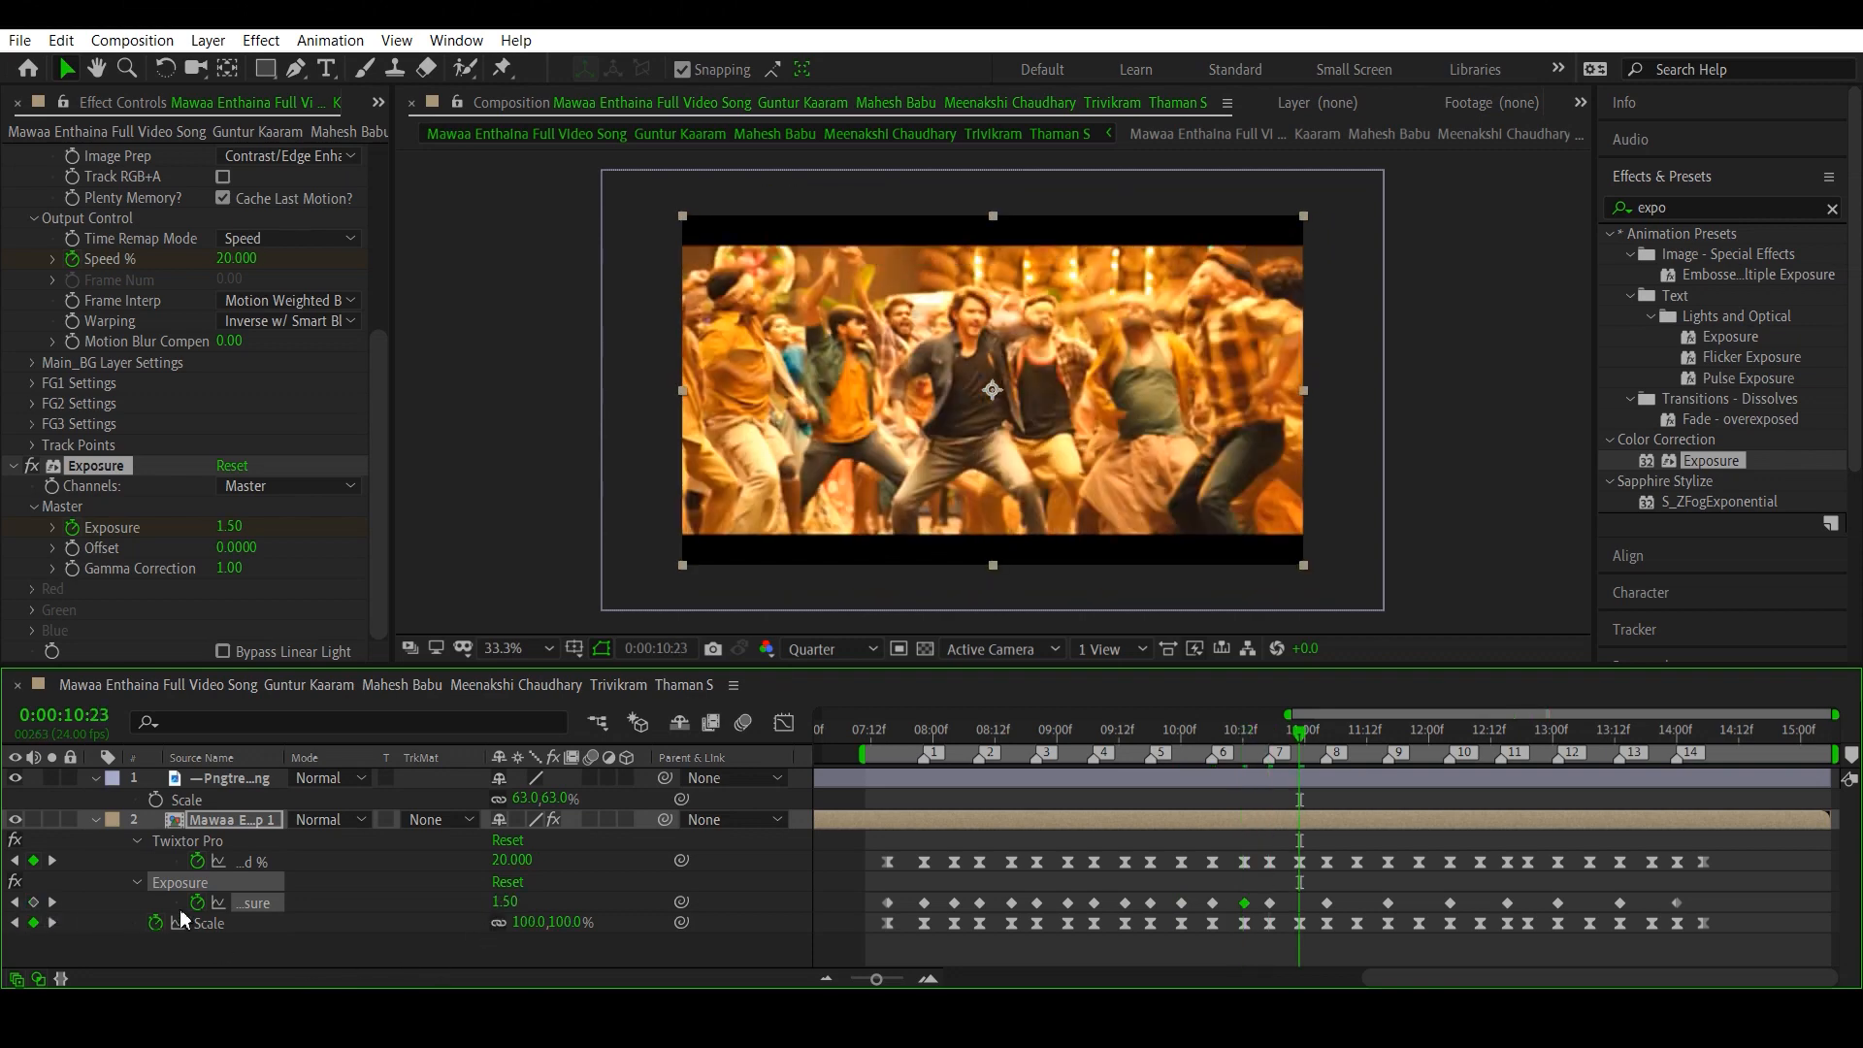
pyautogui.click(503, 902)
pyautogui.write('0')
pyautogui.press('Return')
# - Set Exposure to 0 at the Scale keyframes at 0:00:11:10 and 0:00:11:22, following beat markers 8 and 9
pyautogui.click(53, 923)
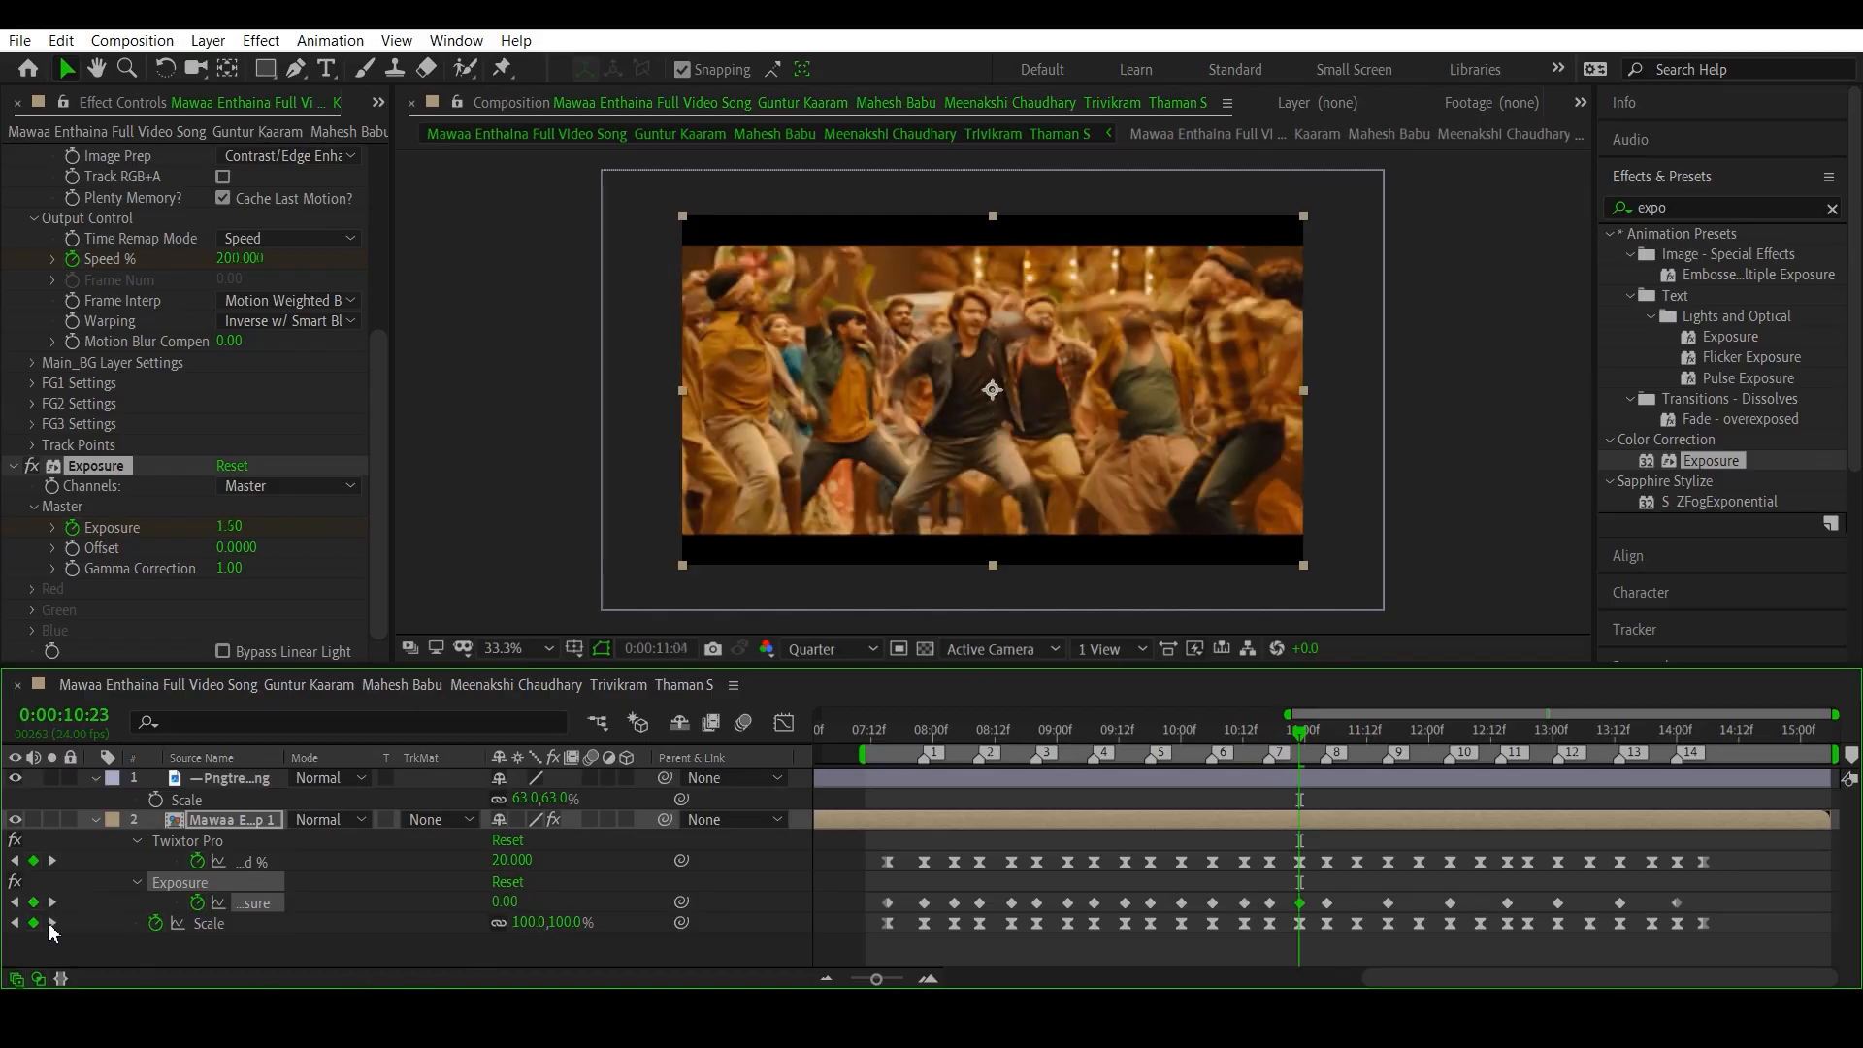
pyautogui.click(52, 922)
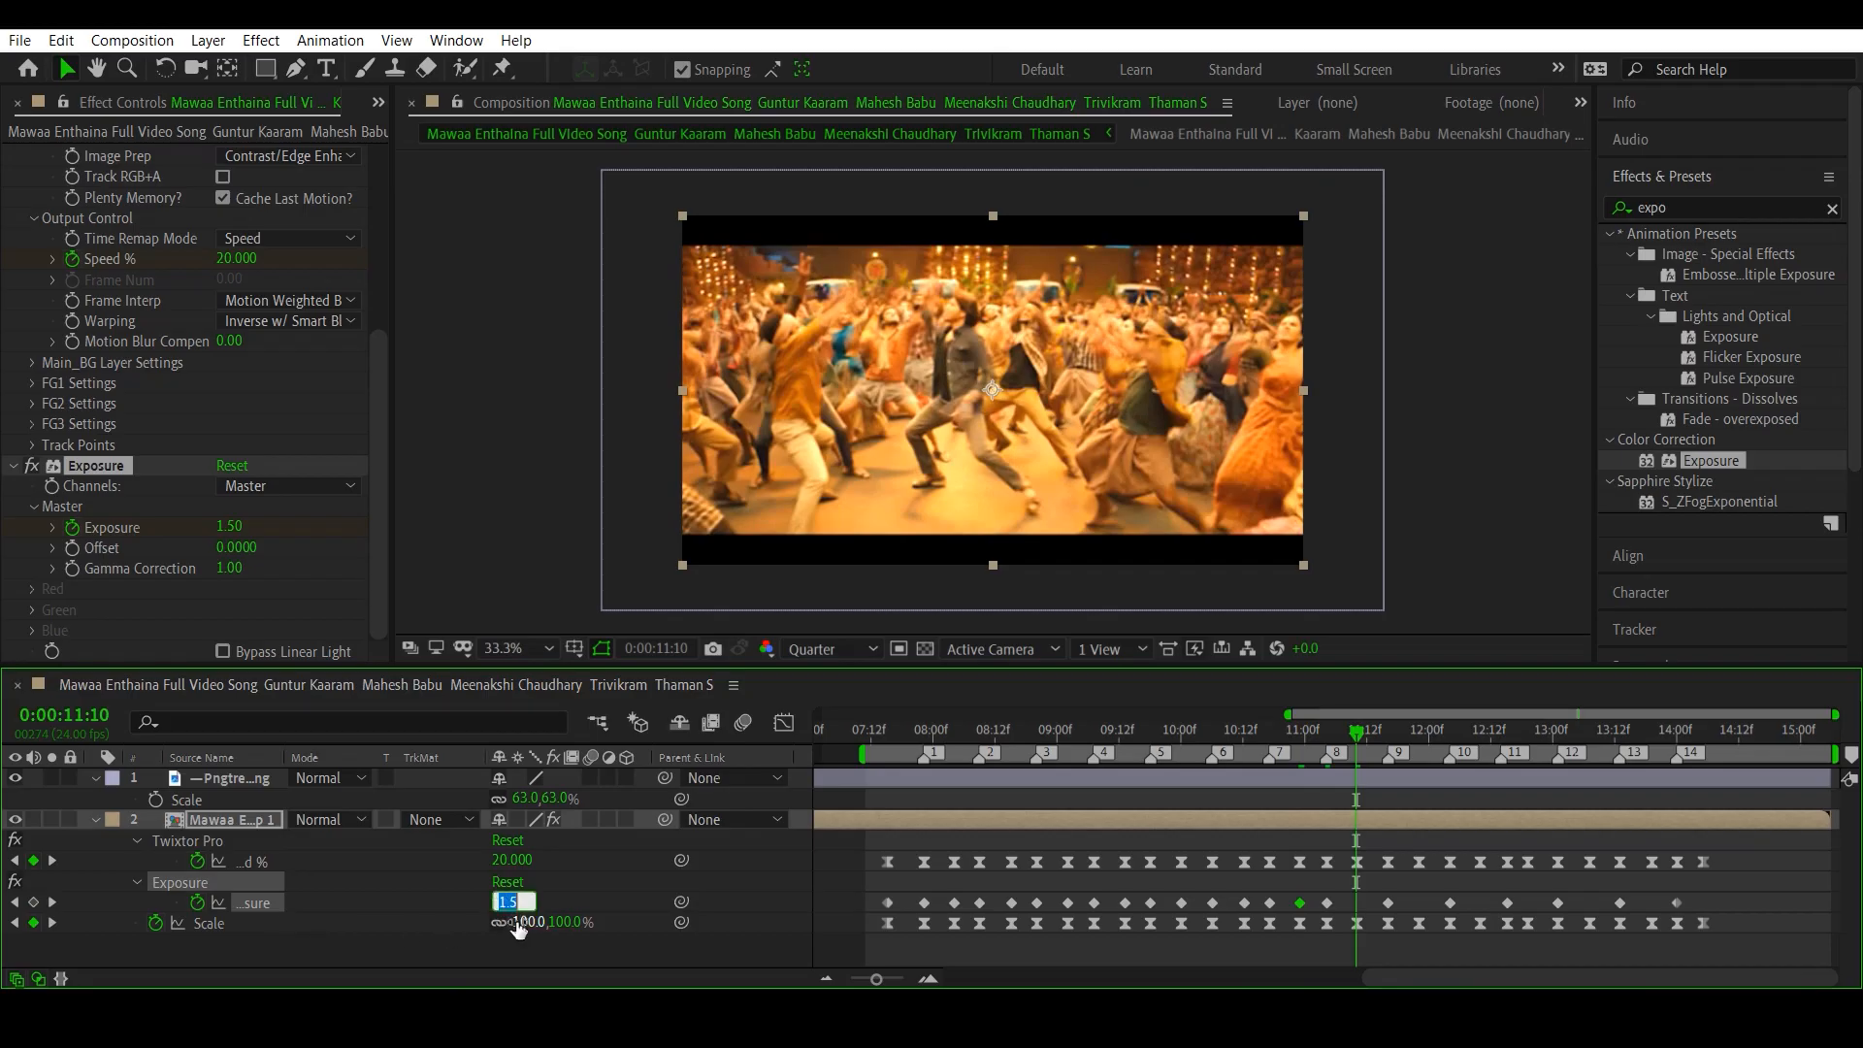
pyautogui.write('0')
pyautogui.press('Return')
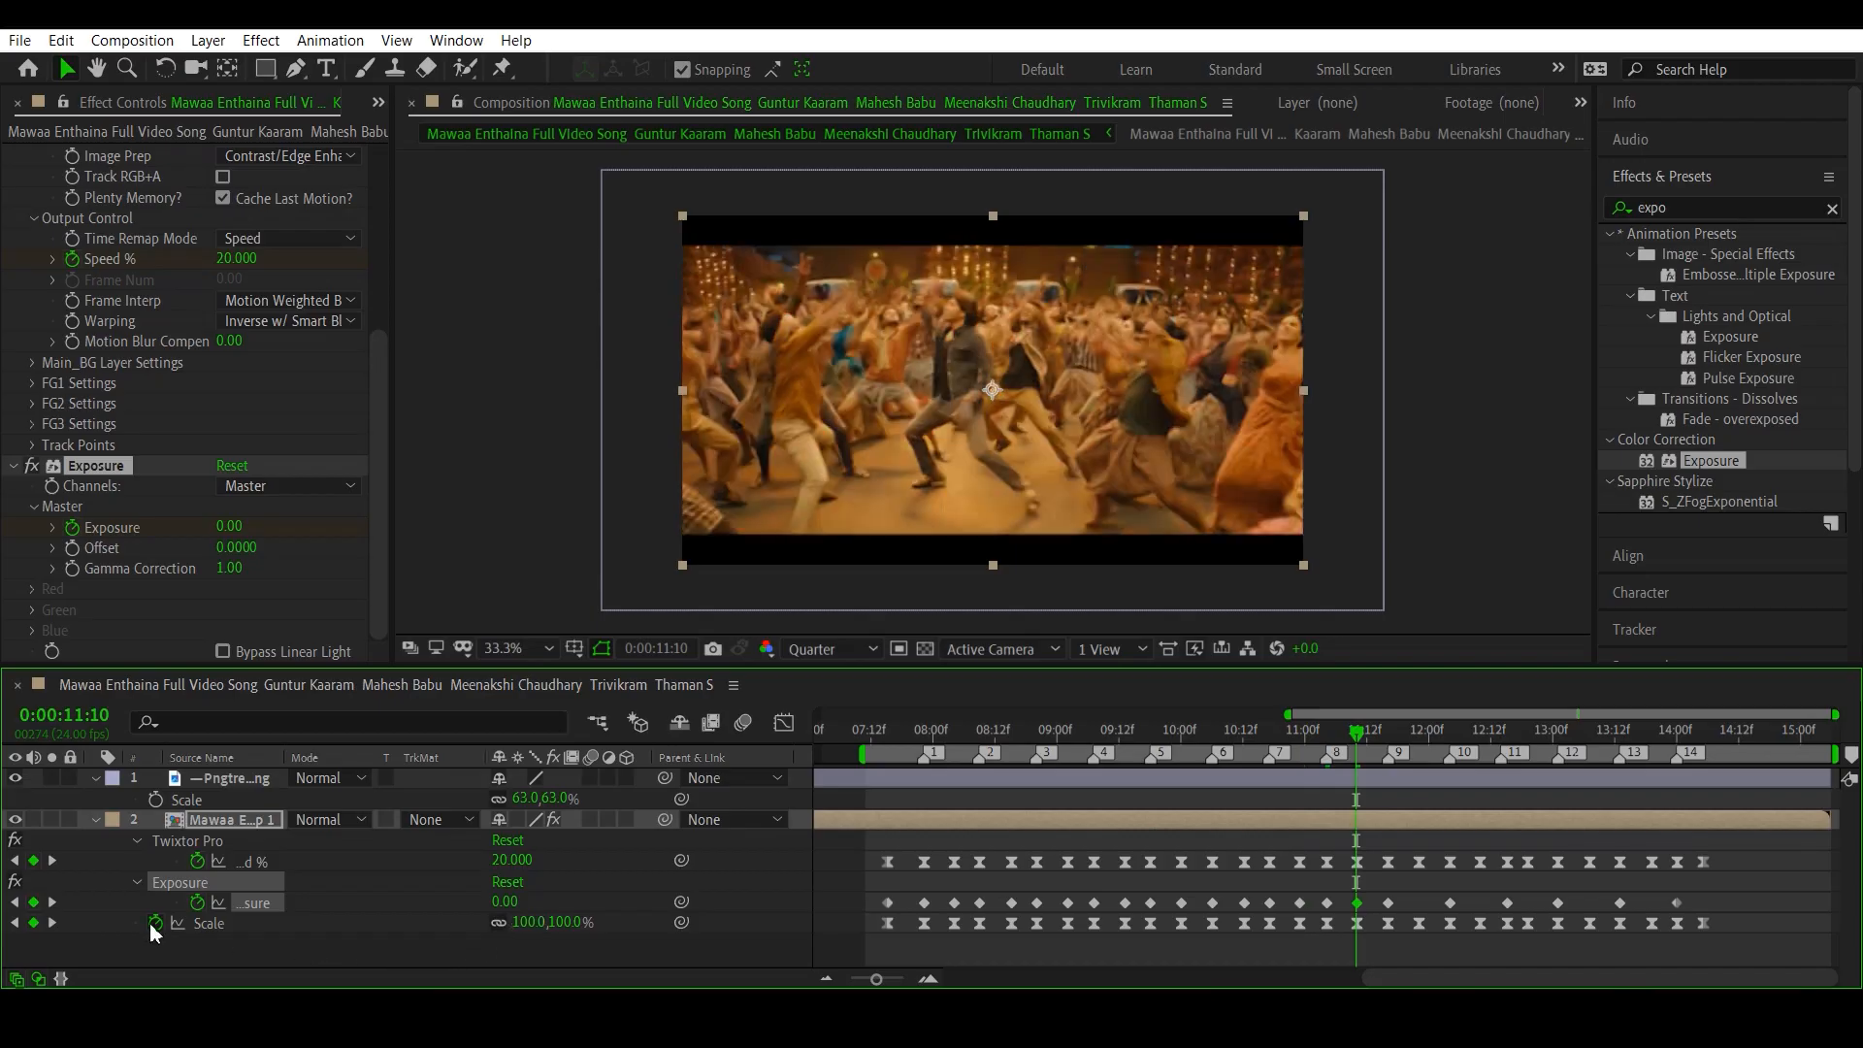
pyautogui.click(52, 923)
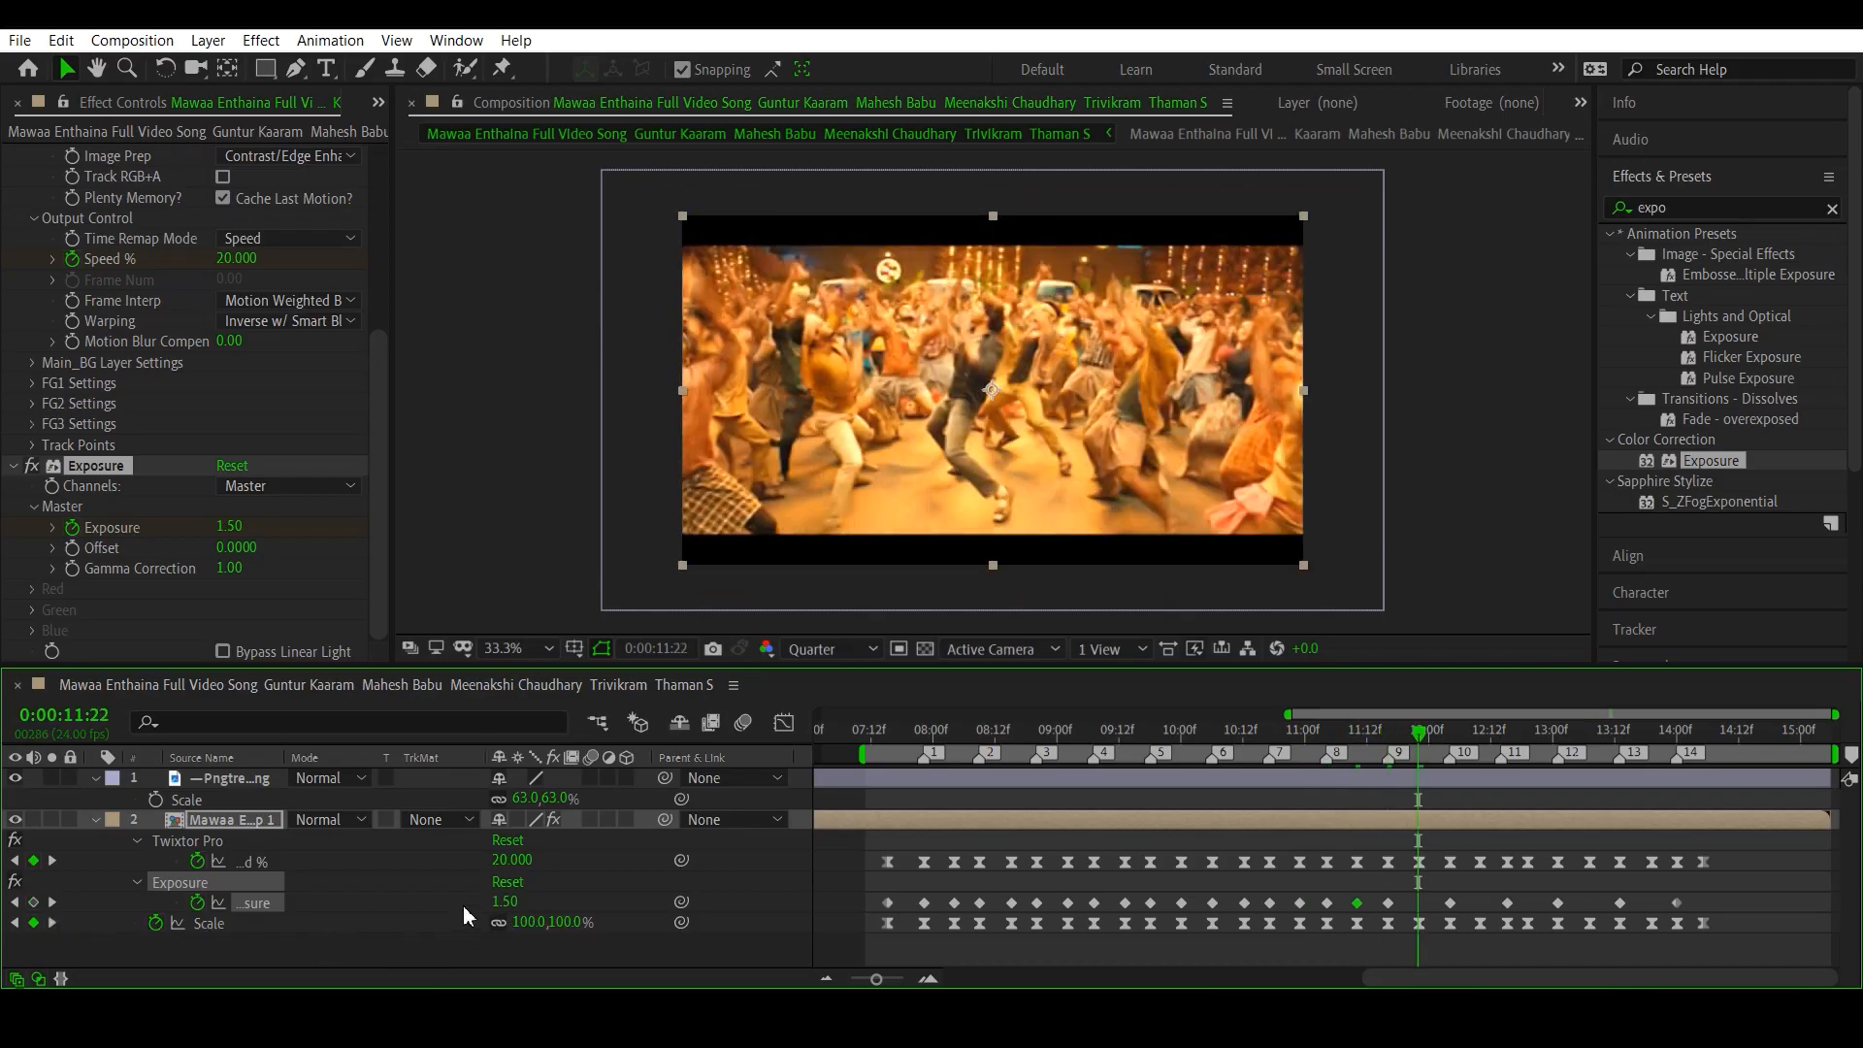
pyautogui.click(505, 902)
pyautogui.write('0')
pyautogui.press('Return')
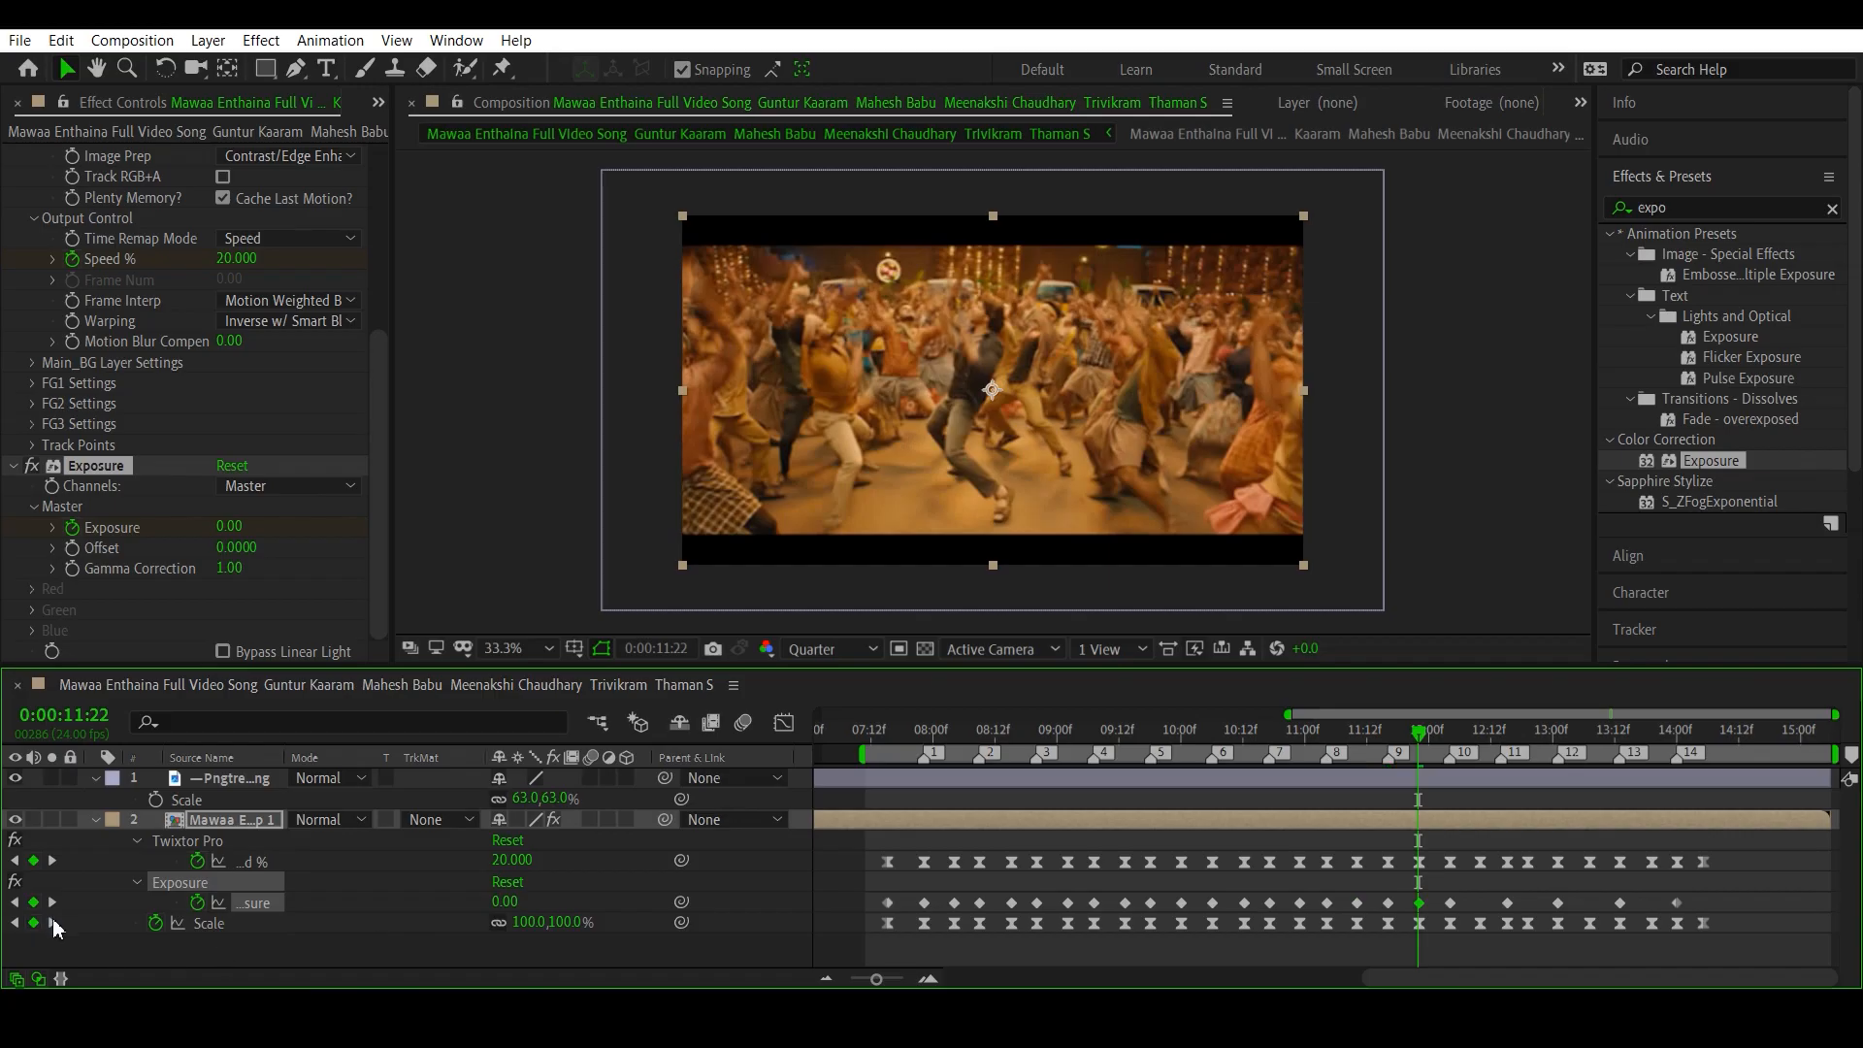
# - Set Exposure to 0 at the Scale keyframes at 0:00:12:10 and 0:00:12:19, following beat markers 10 and 11
pyautogui.click(53, 922)
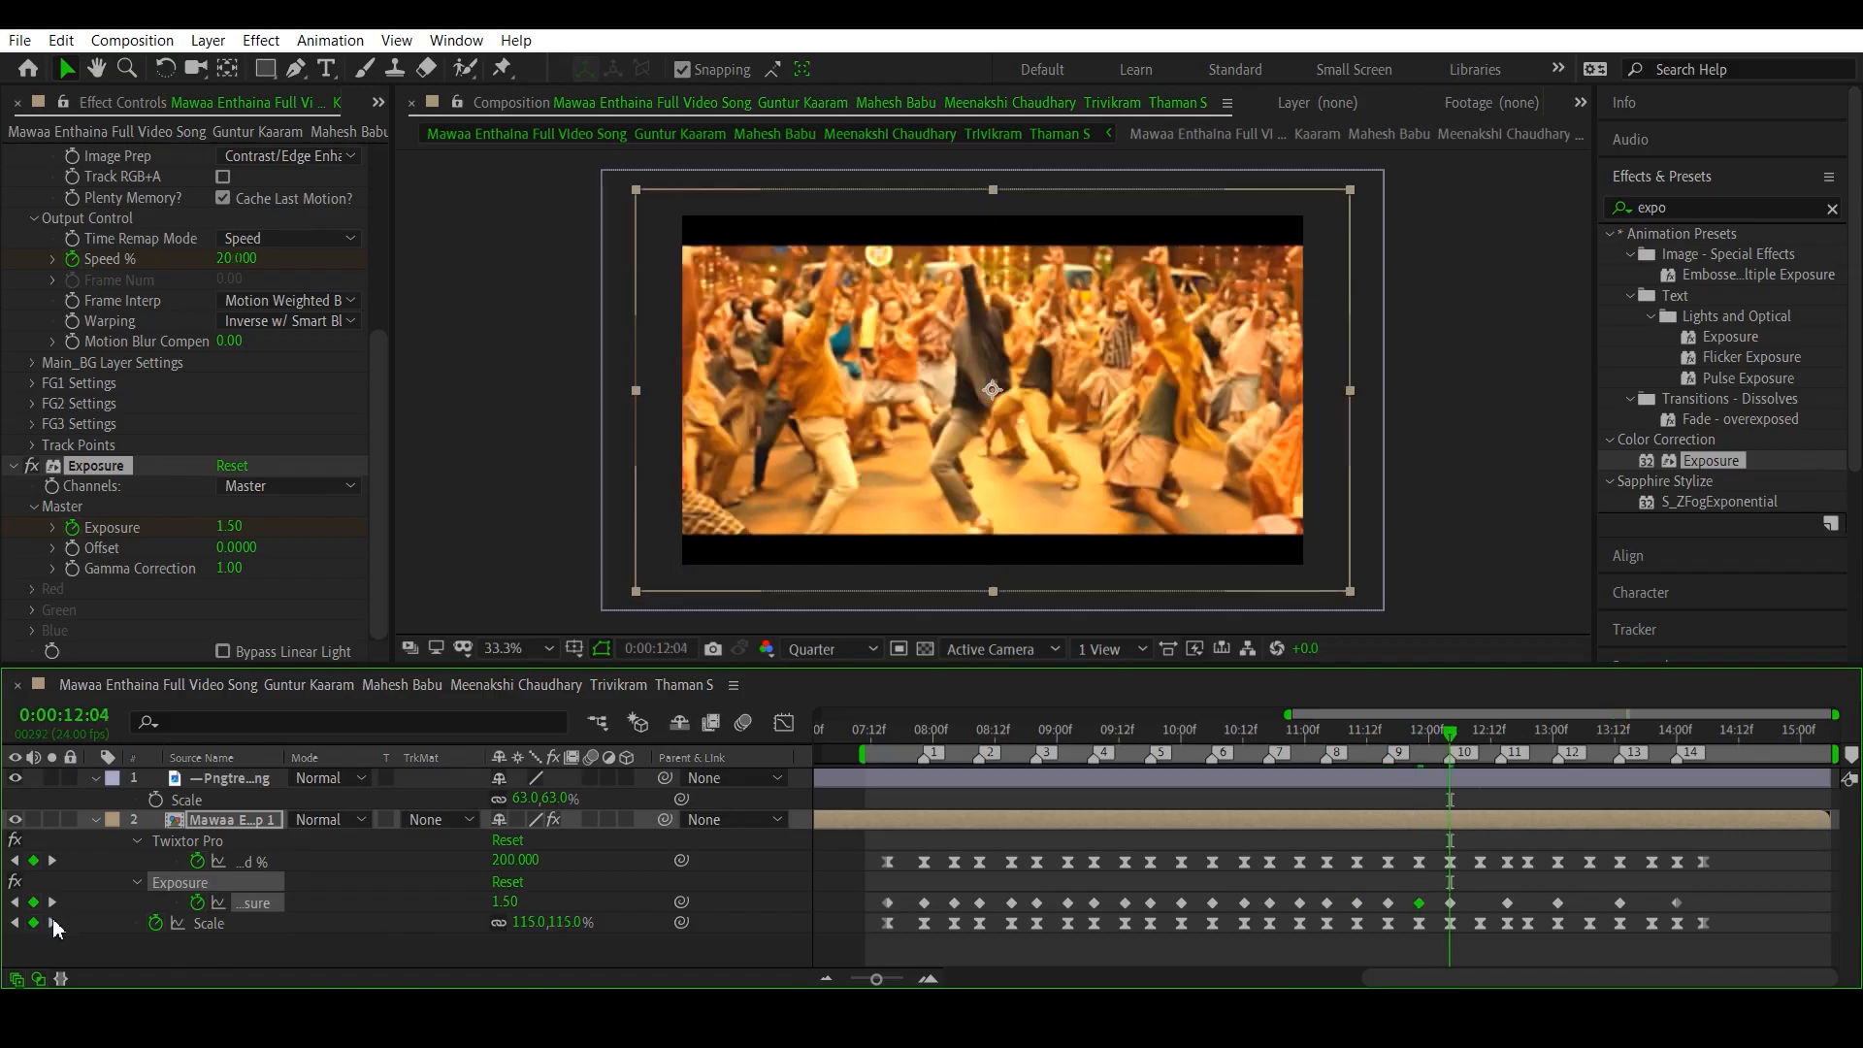
pyautogui.click(500, 901)
pyautogui.write('0')
pyautogui.press('Return')
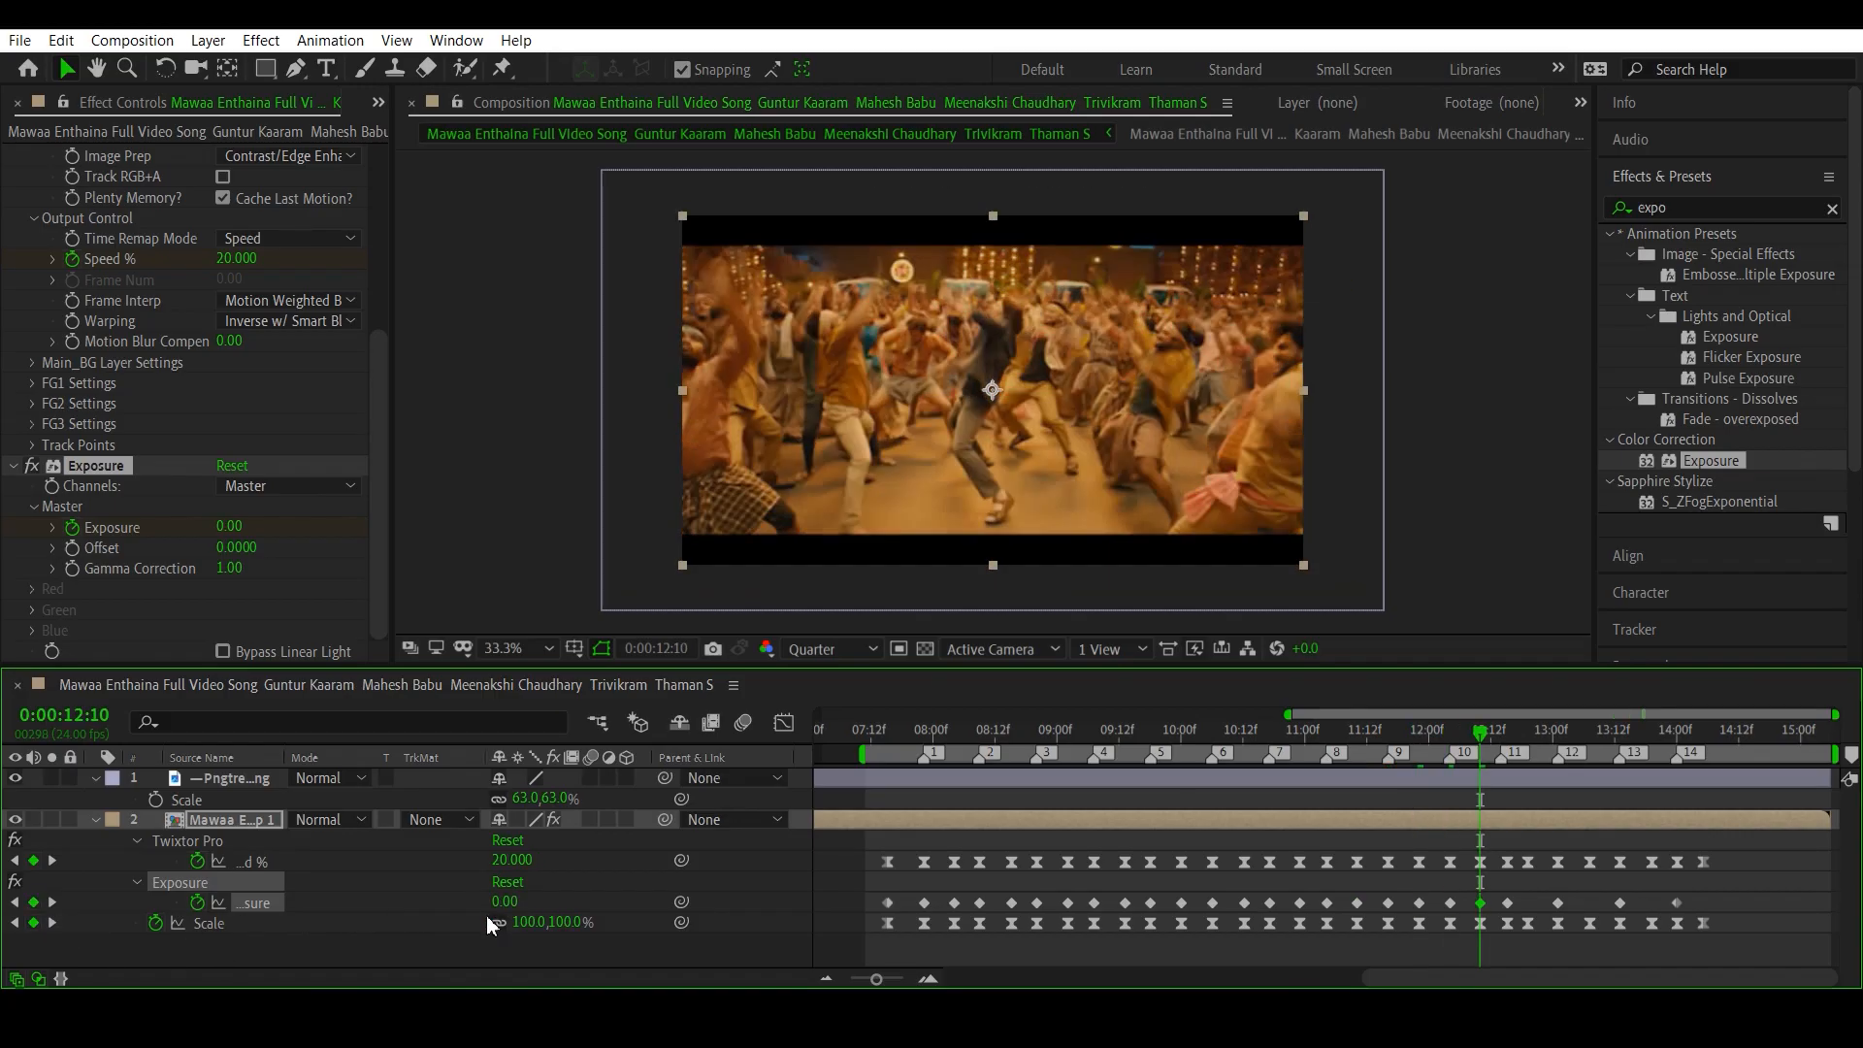
pyautogui.click(52, 923)
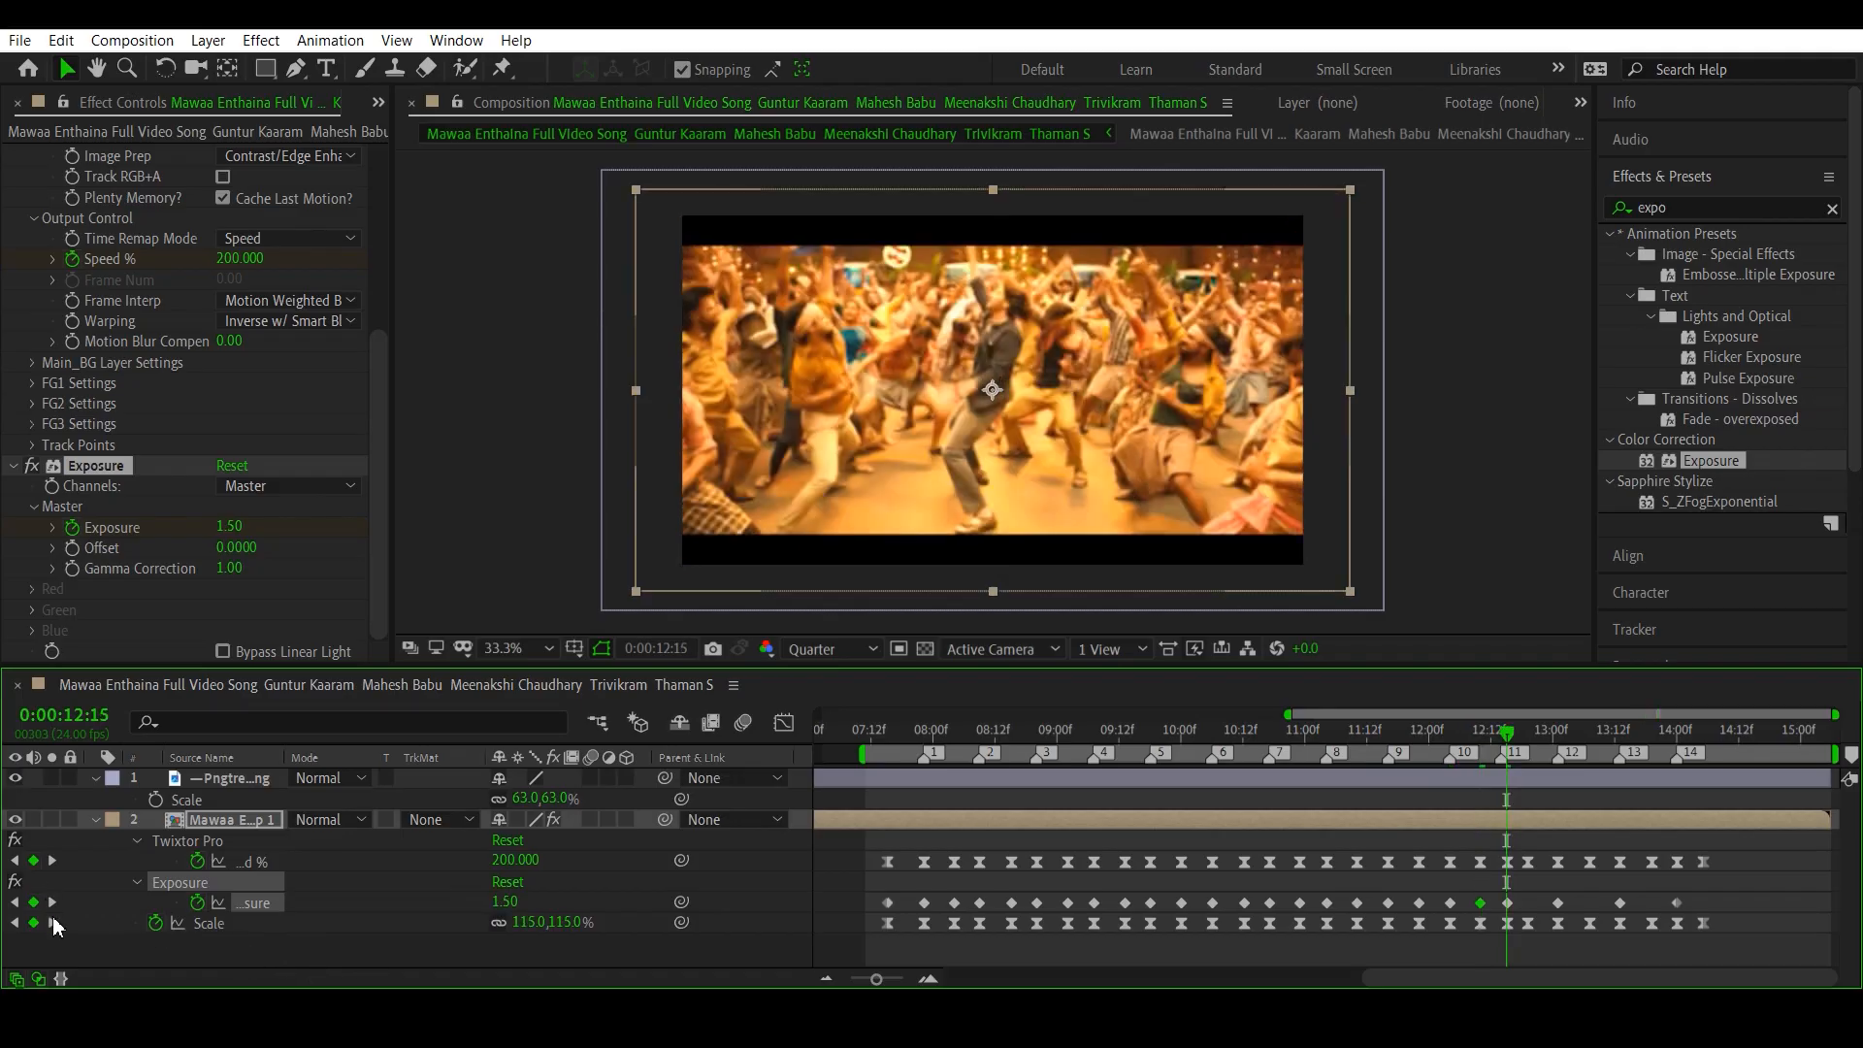
pyautogui.click(53, 923)
pyautogui.click(504, 902)
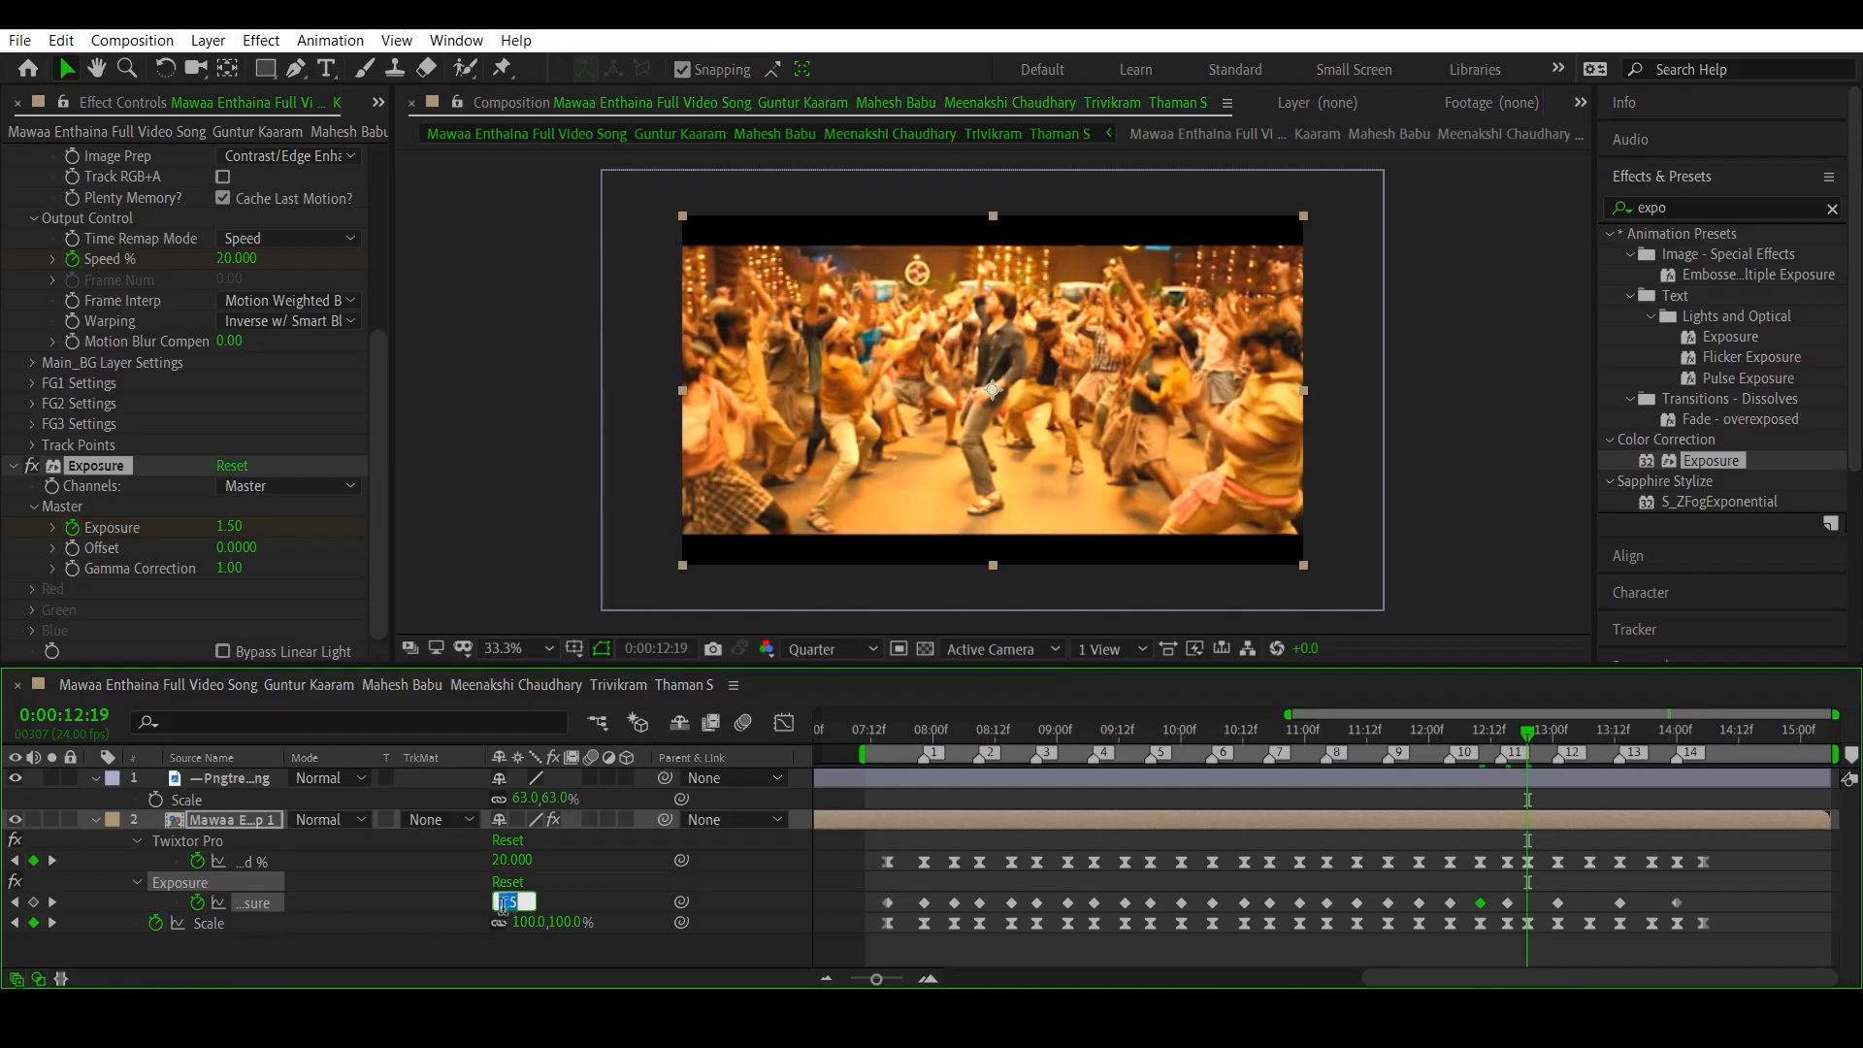
pyautogui.write('0')
pyautogui.press('Return')
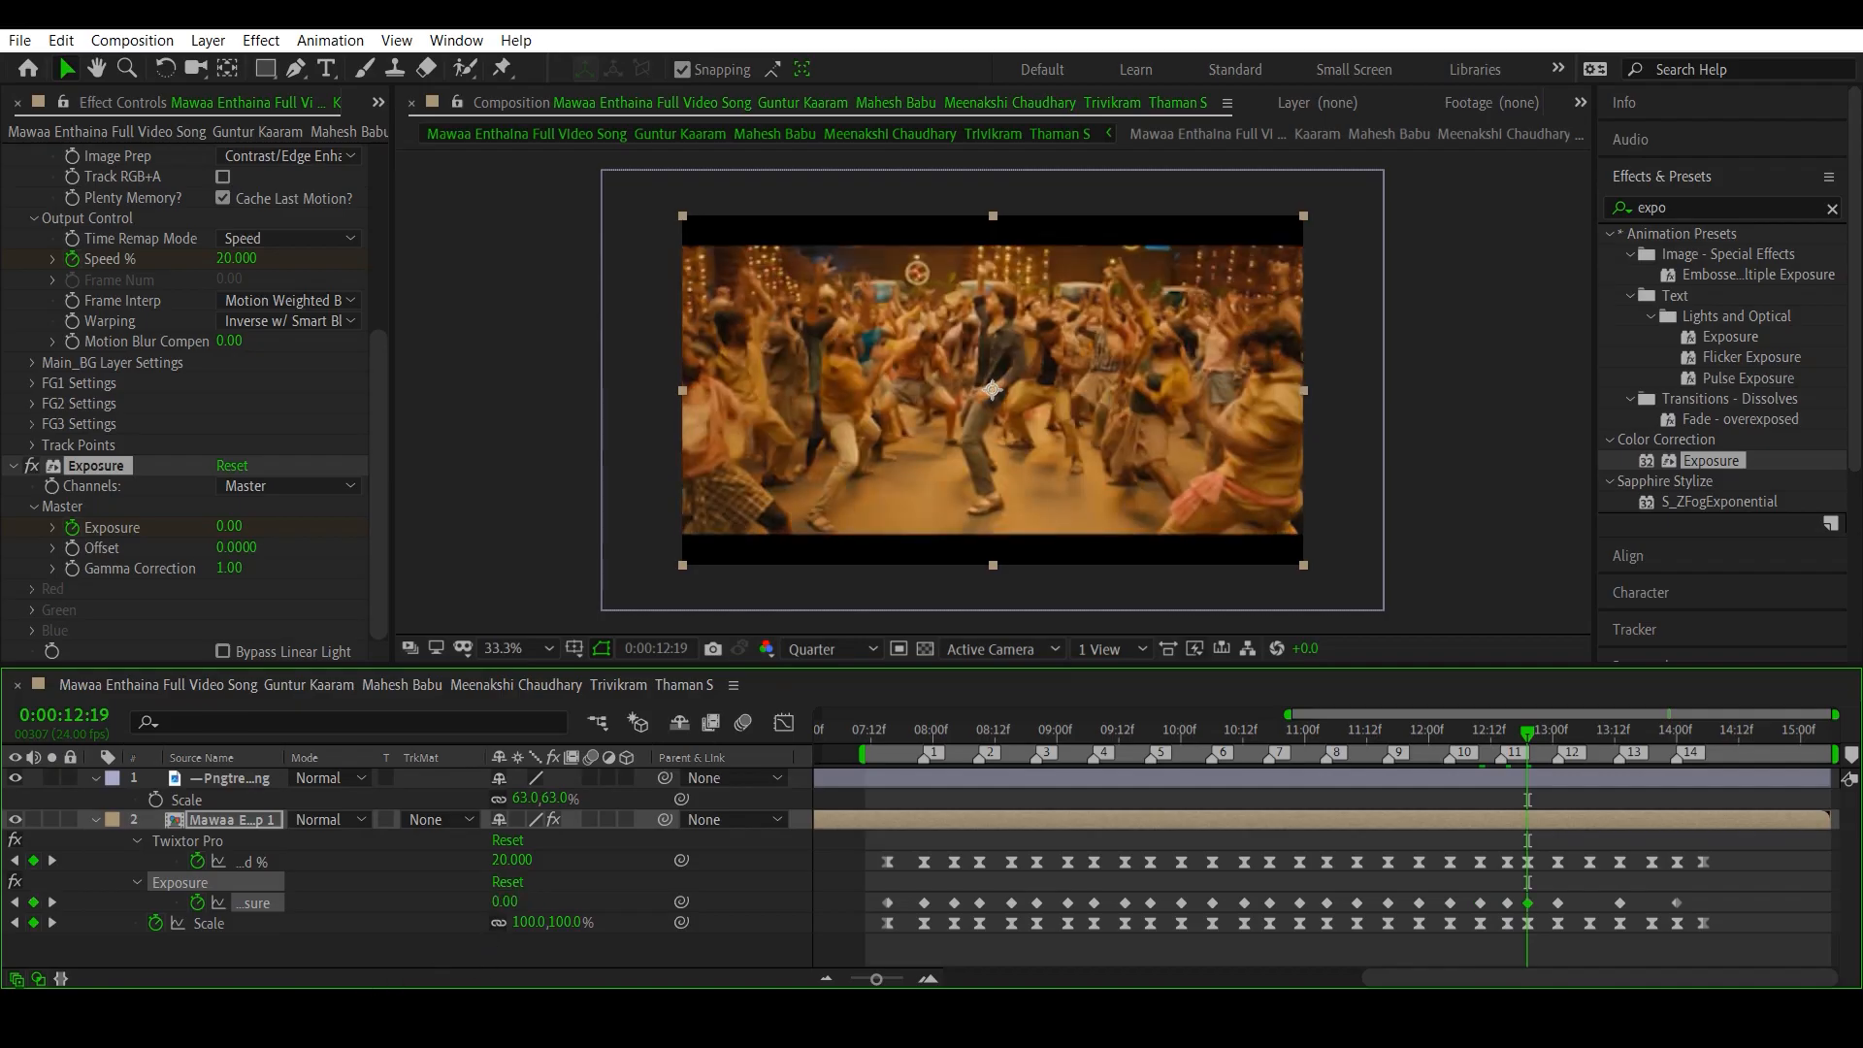
# - Set Exposure to 0 at the Scale keyframes at 0:00:13:07 and 0:00:13:19, following beat markers 12 and 13
pyautogui.click(52, 923)
pyautogui.click(52, 923)
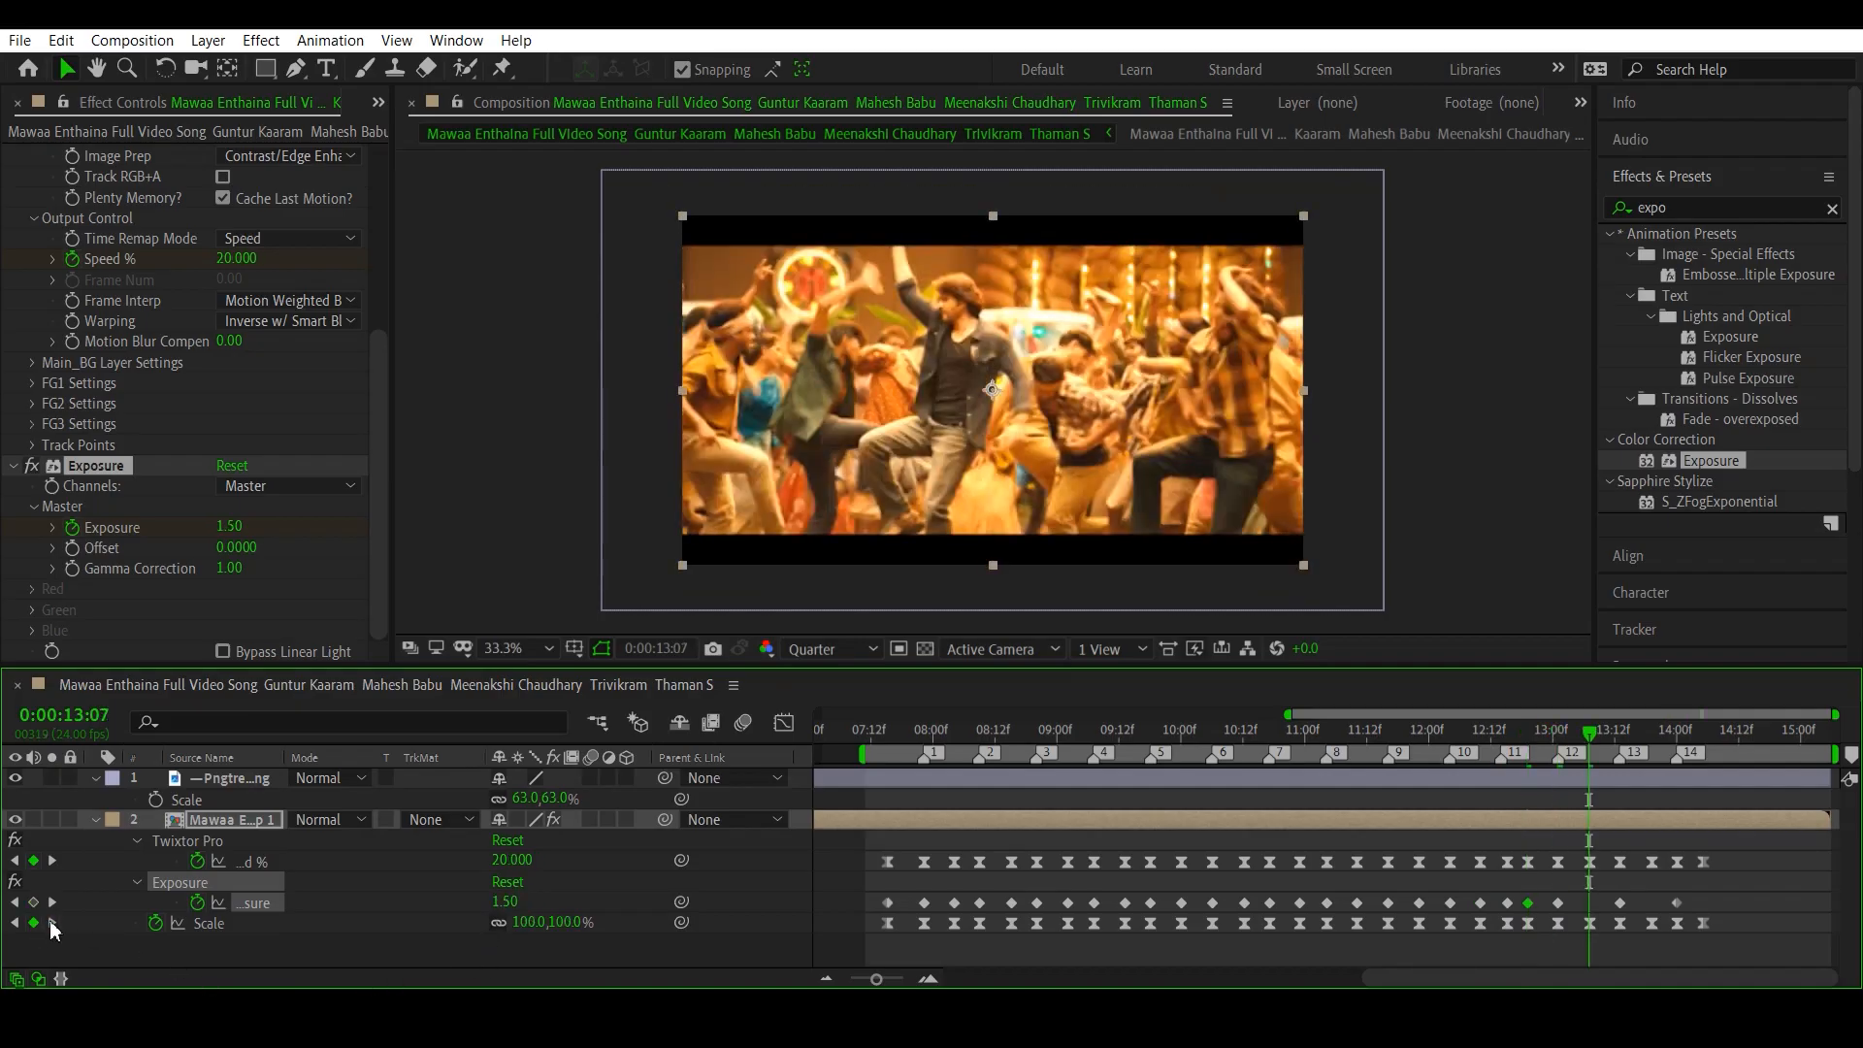
pyautogui.click(503, 901)
pyautogui.write('0')
pyautogui.press('Return')
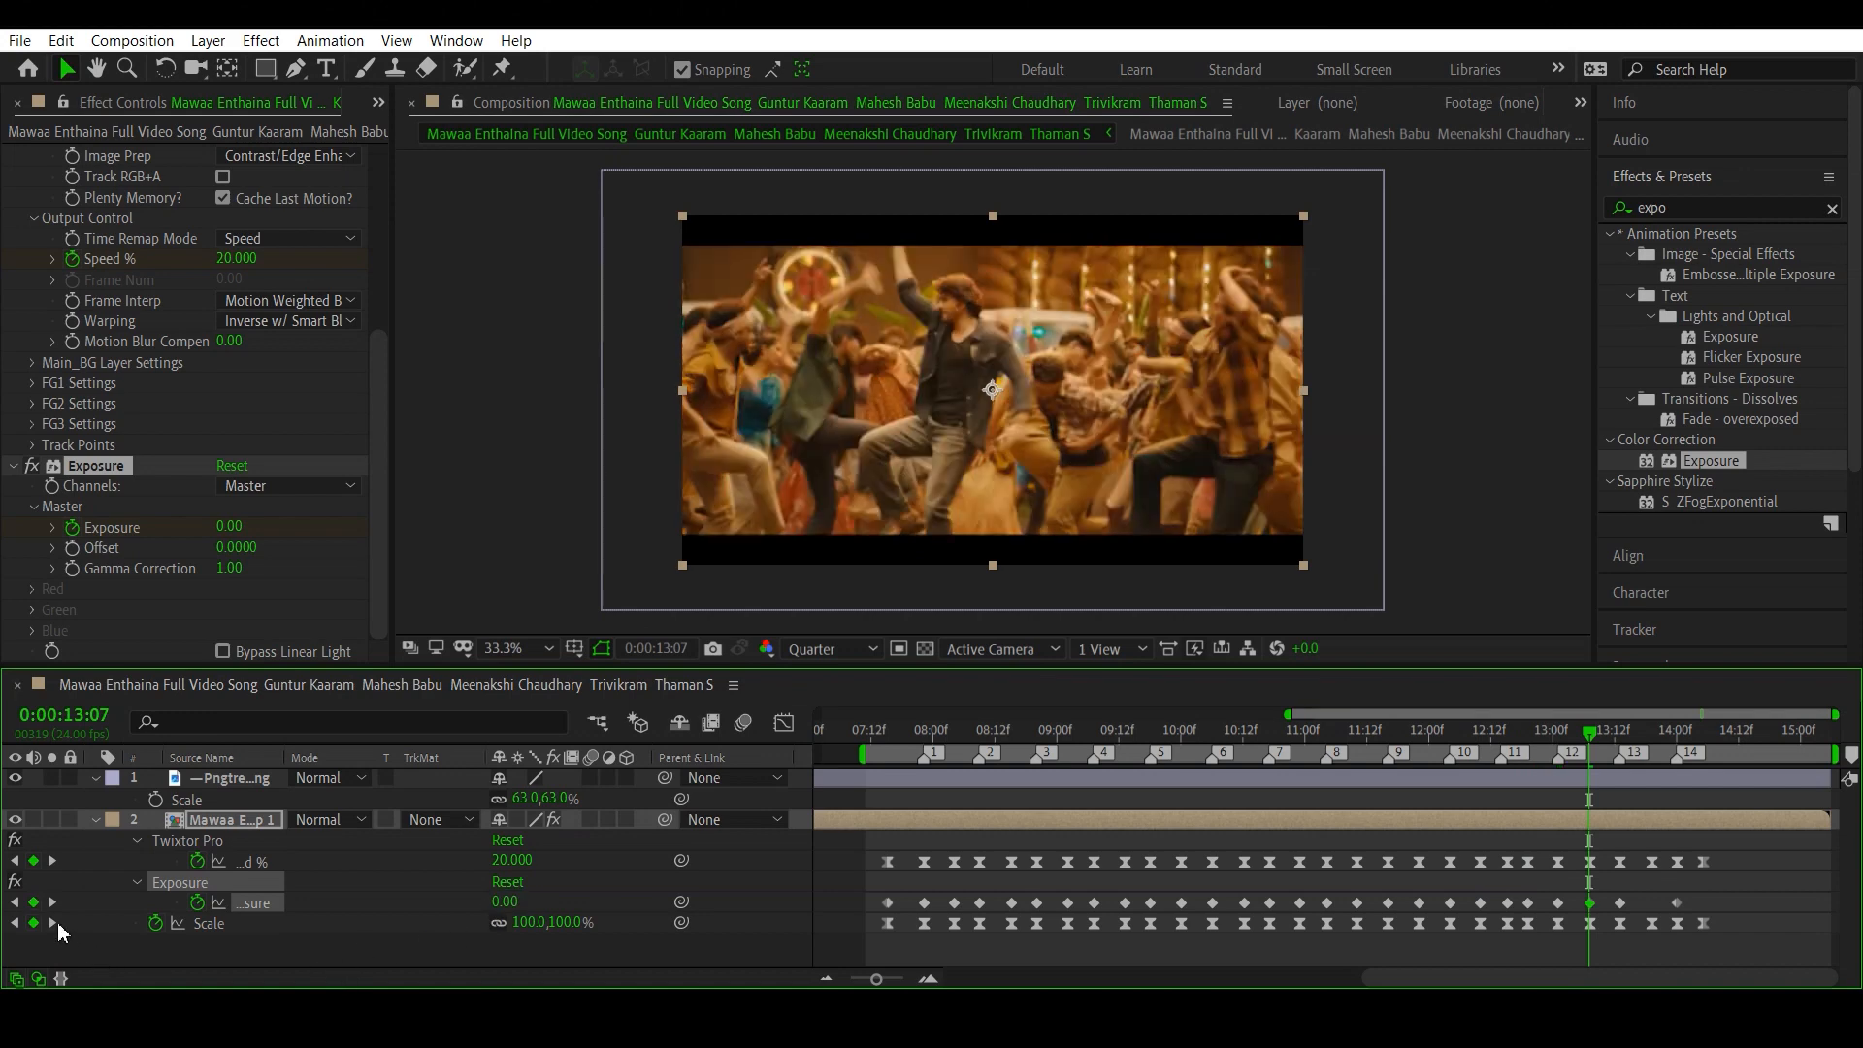
pyautogui.click(53, 923)
pyautogui.click(52, 923)
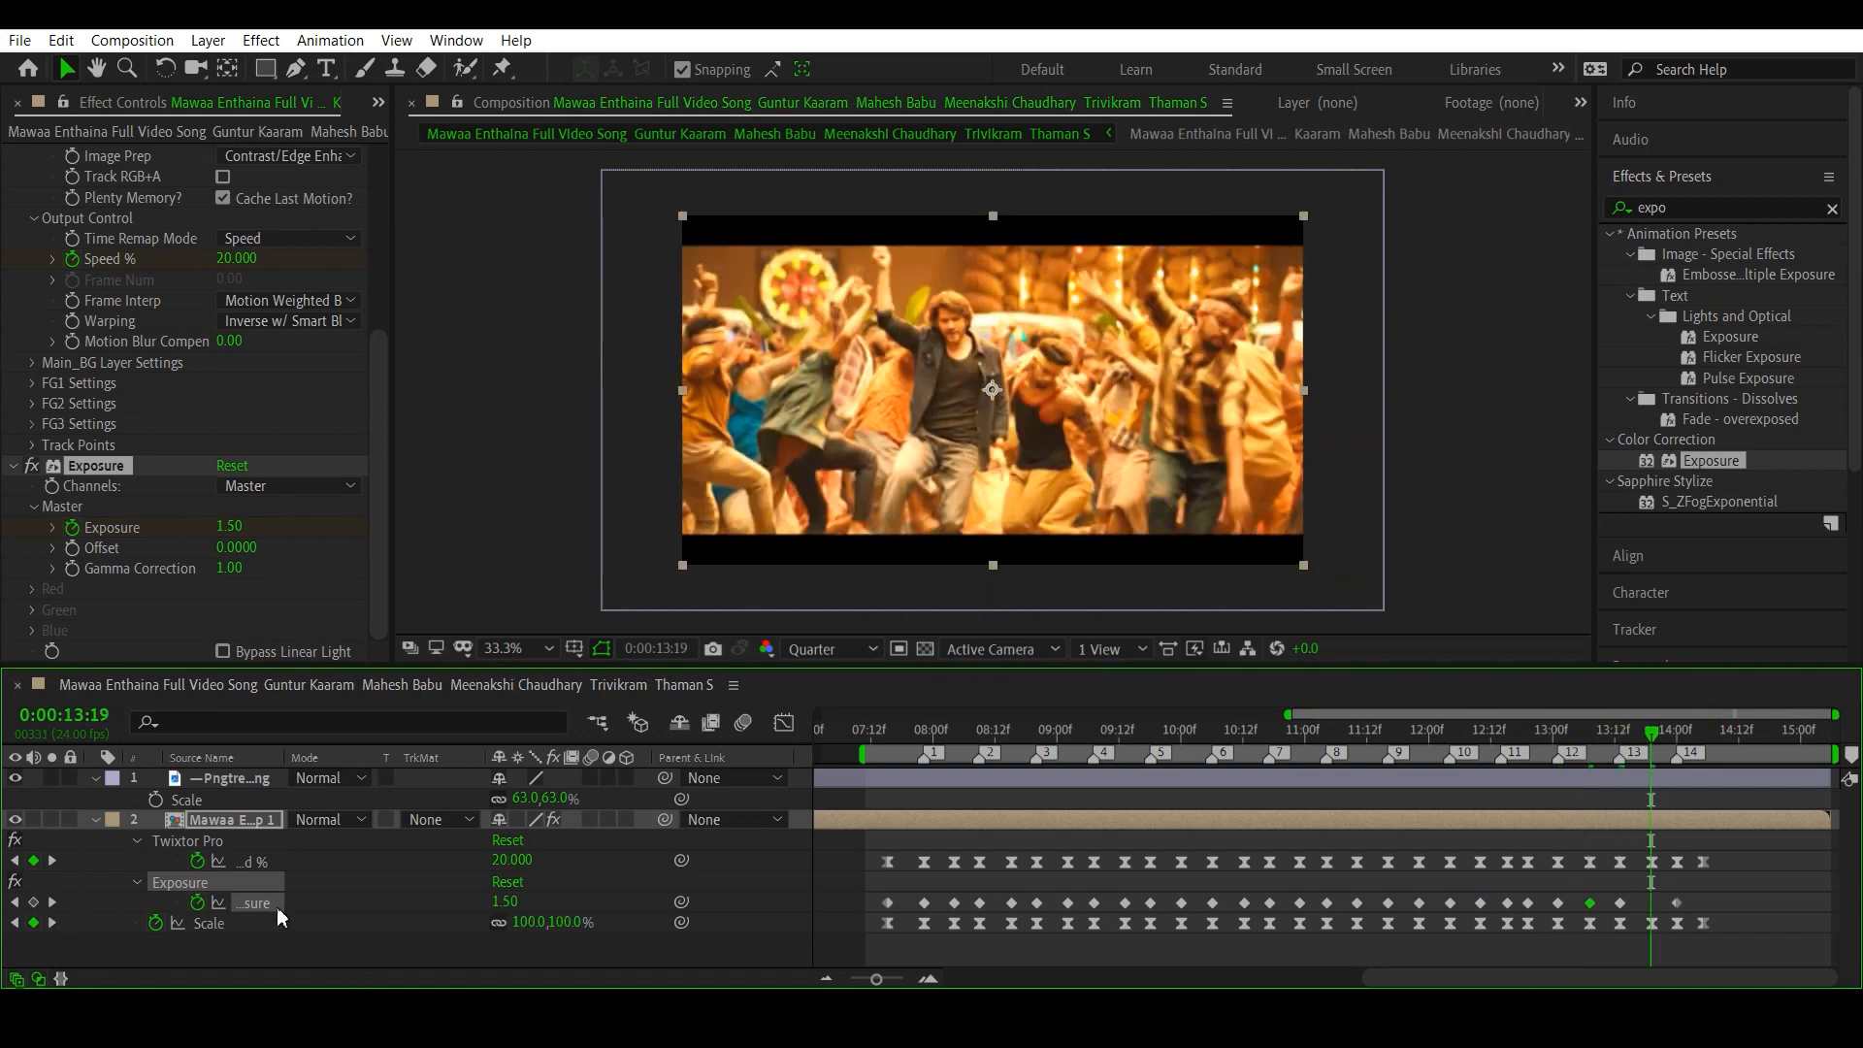
pyautogui.click(505, 902)
# - Set Exposure to 0 at the last Scale keyframe at 0:00:14:05, after beat marker 14
pyautogui.click(52, 923)
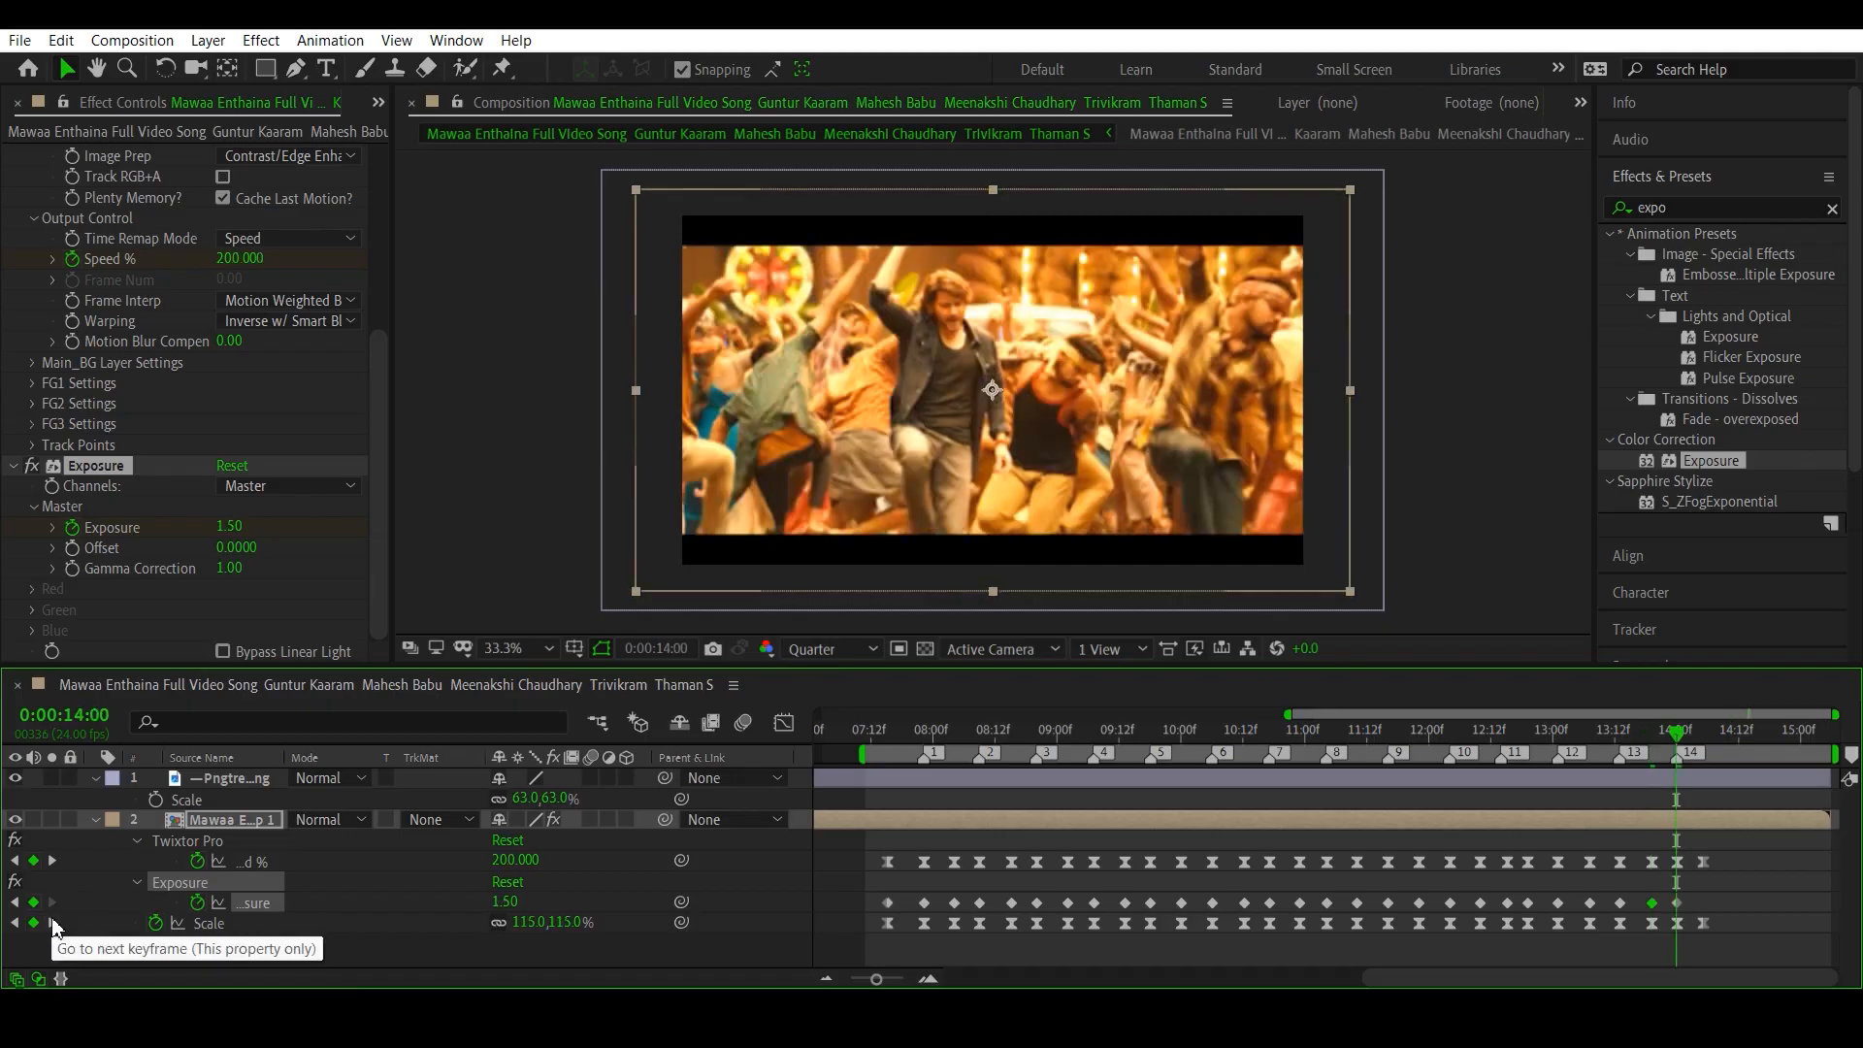
pyautogui.click(53, 922)
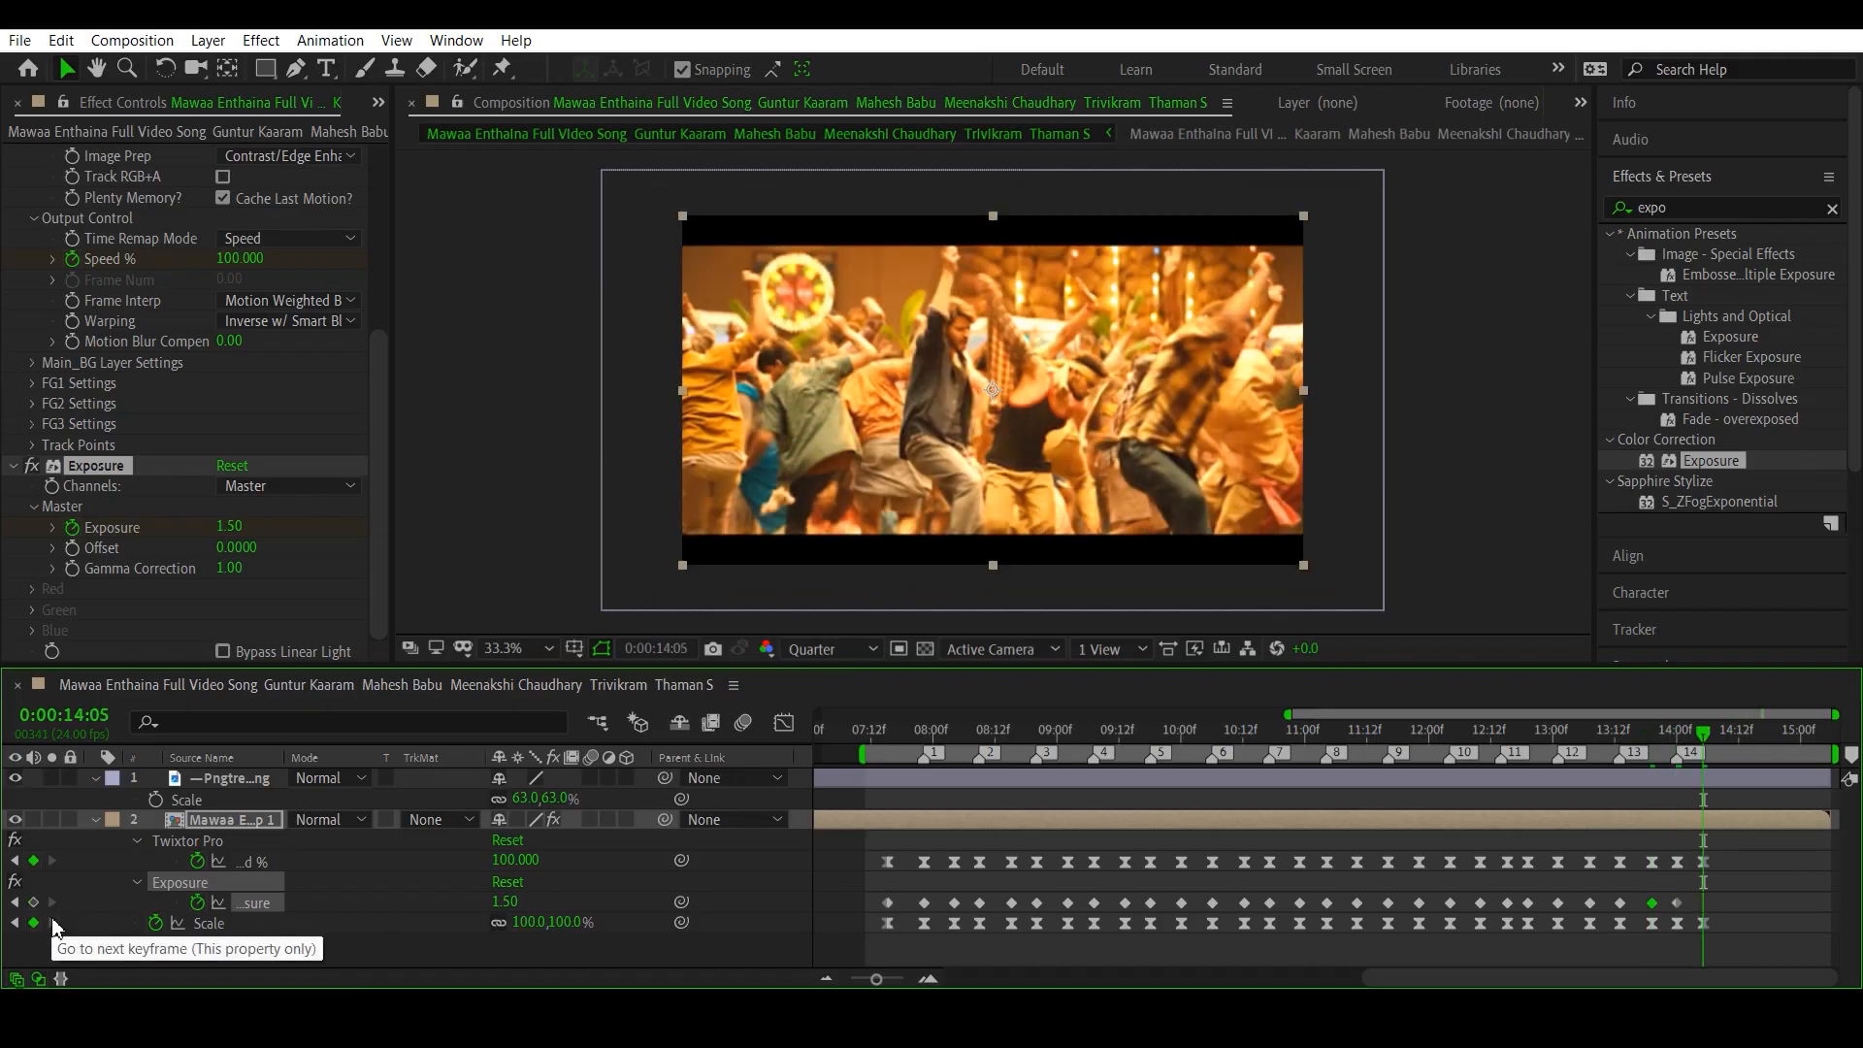
pyautogui.click(504, 900)
pyautogui.write('0')
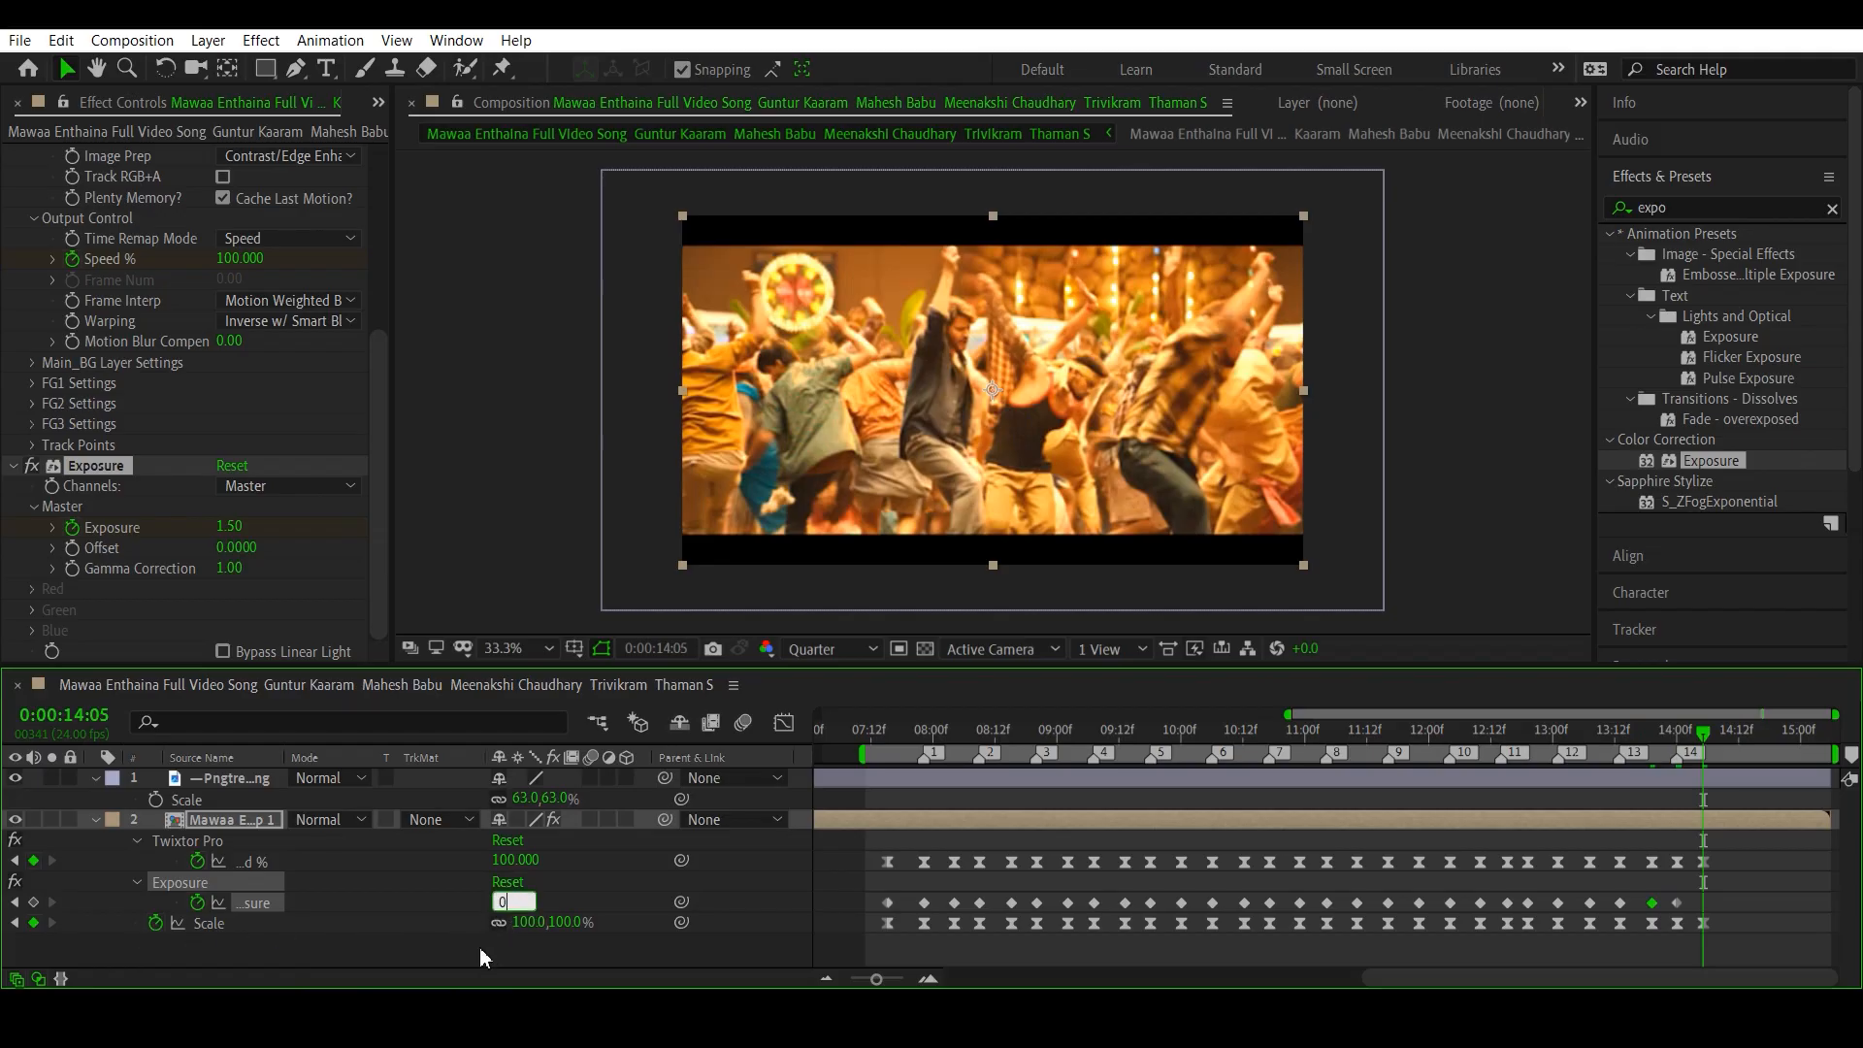
pyautogui.press('Return')
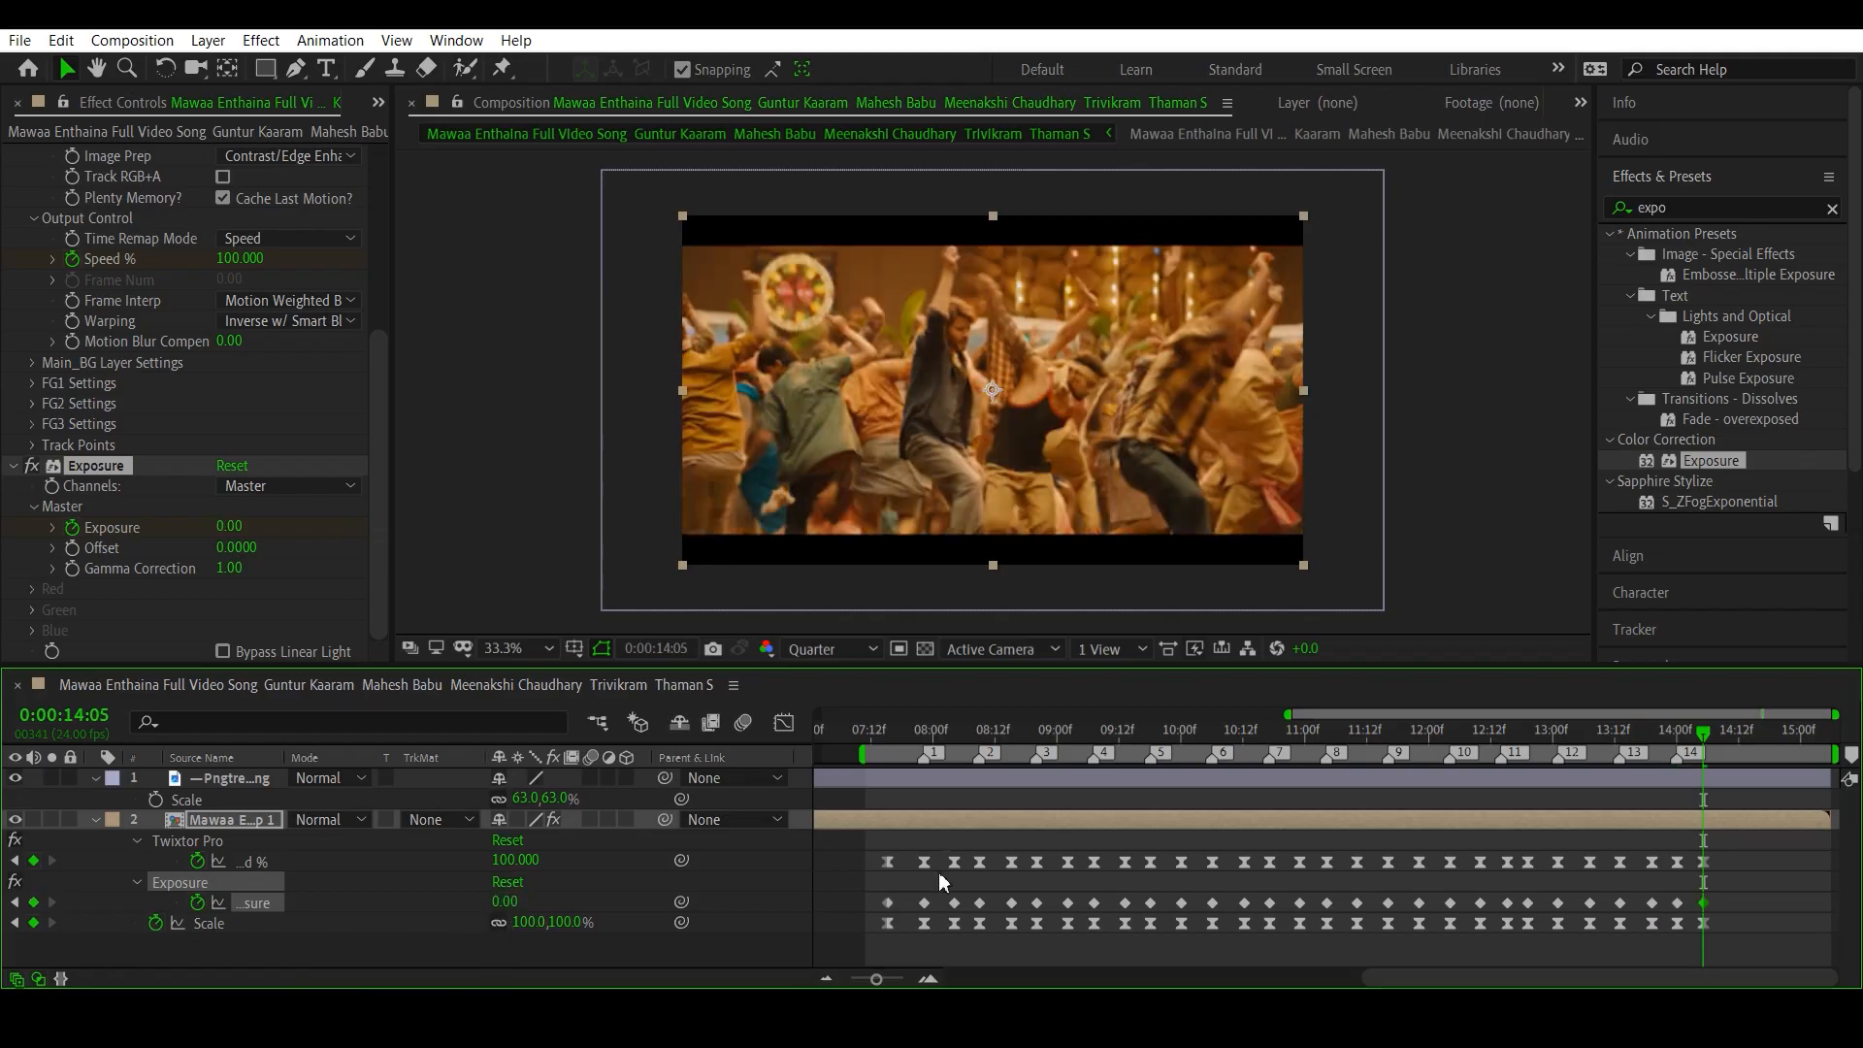
# - Preview the beat flashes from 0:00:07:13, just before beat marker 1
pyautogui.click(878, 737)
pyautogui.press('space')
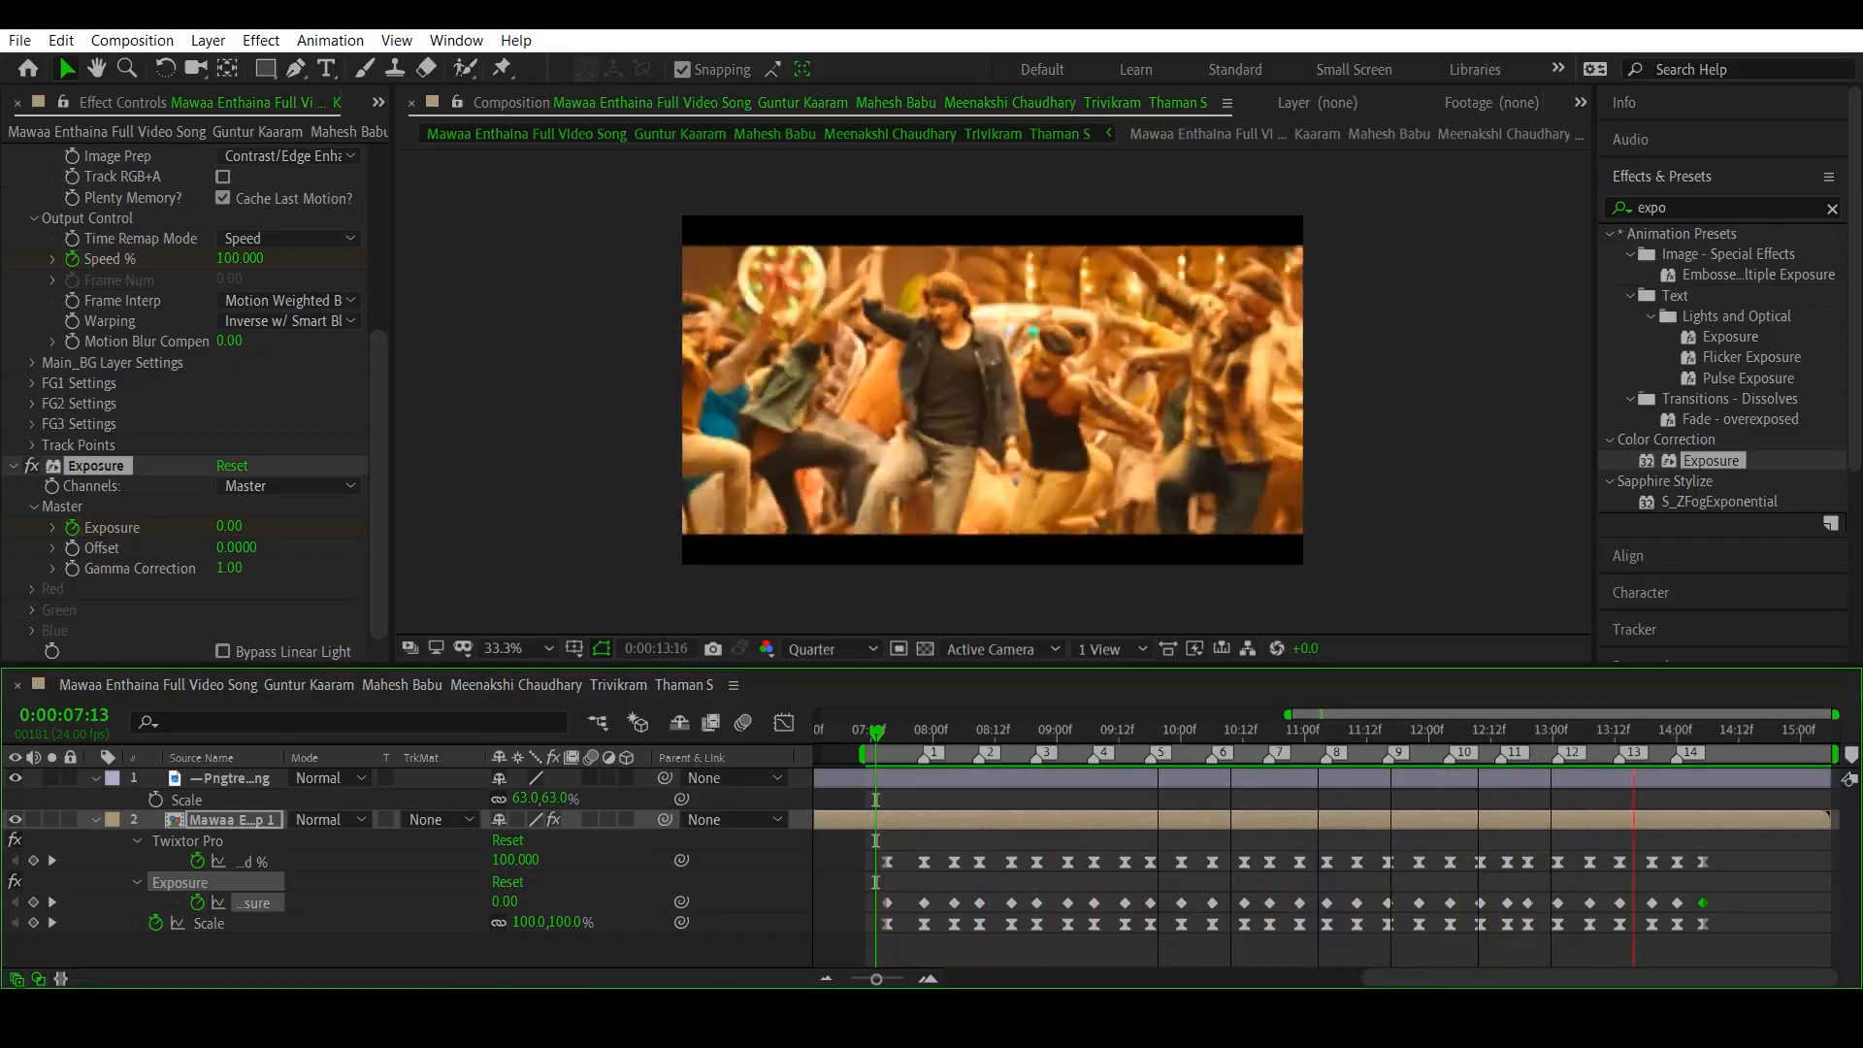
pyautogui.press('space')
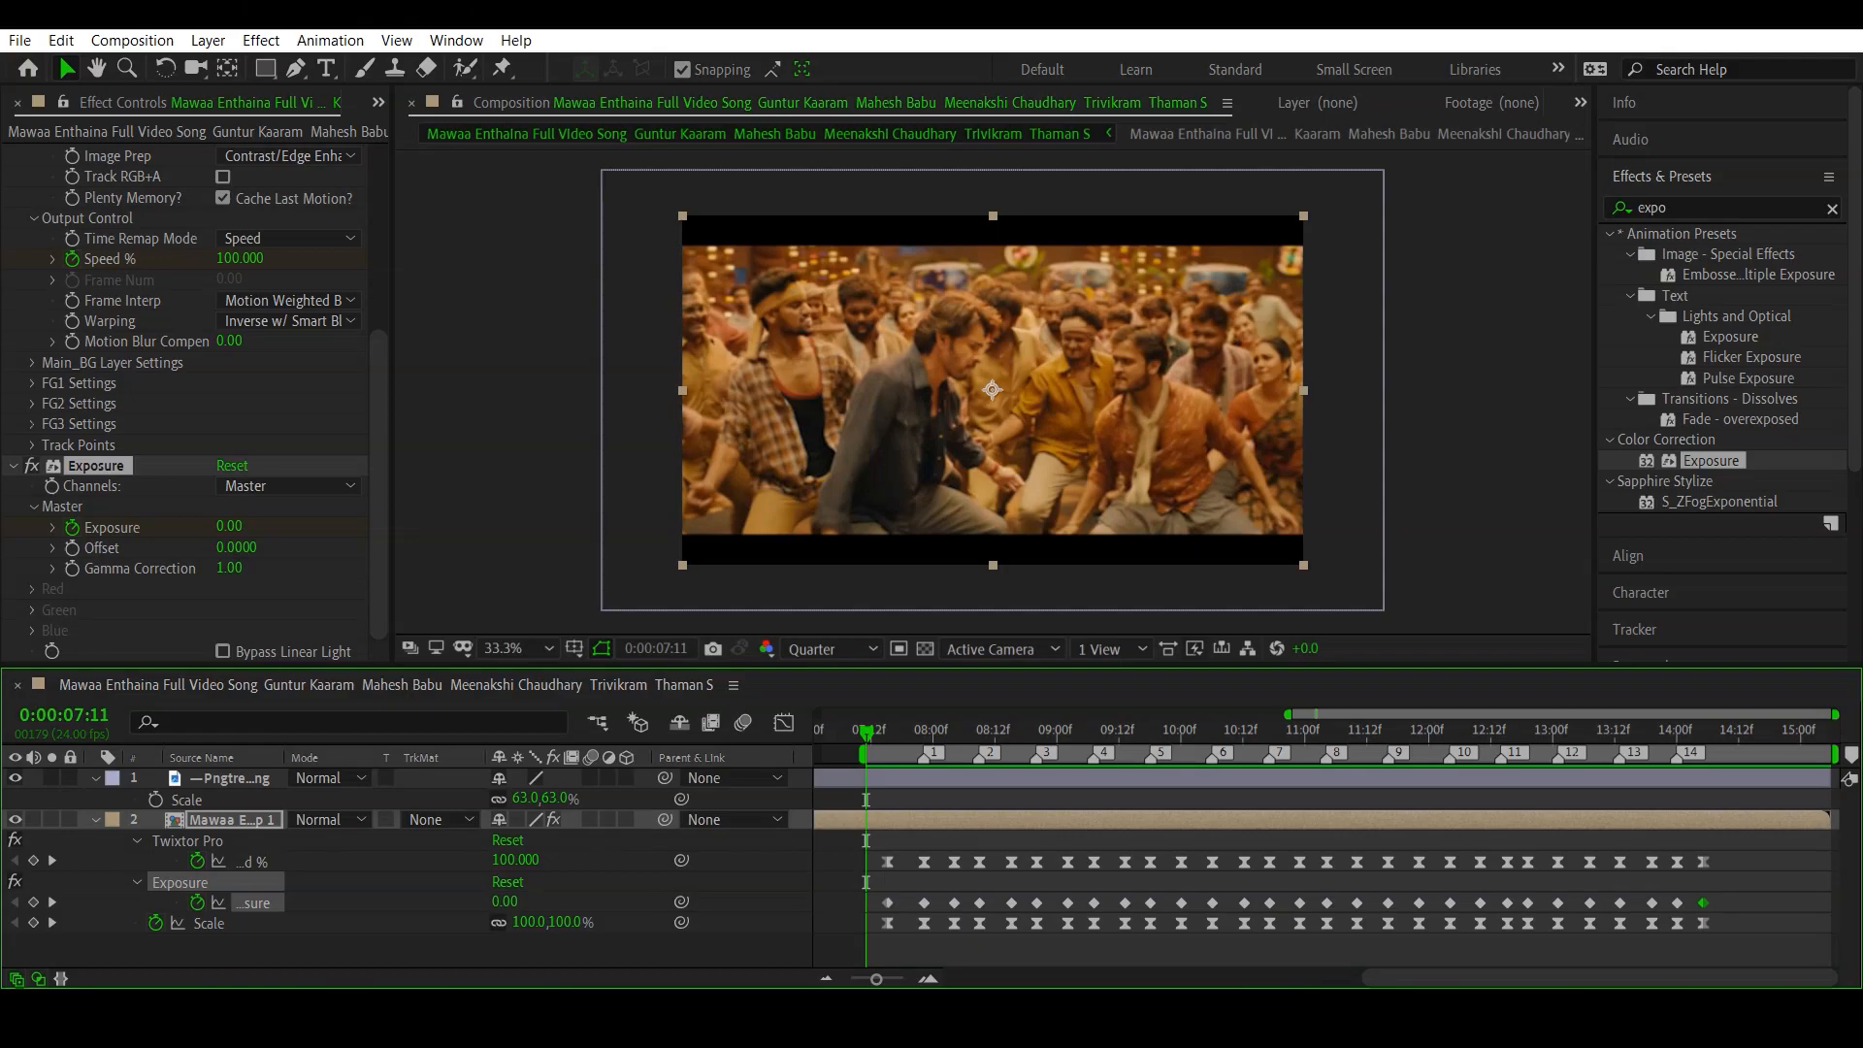
# - Apply Easy Ease to all Exposure keyframes and fit their curve in the Graph Editor
pyautogui.moveTo(852, 875); pyautogui.dragTo(1723, 910)
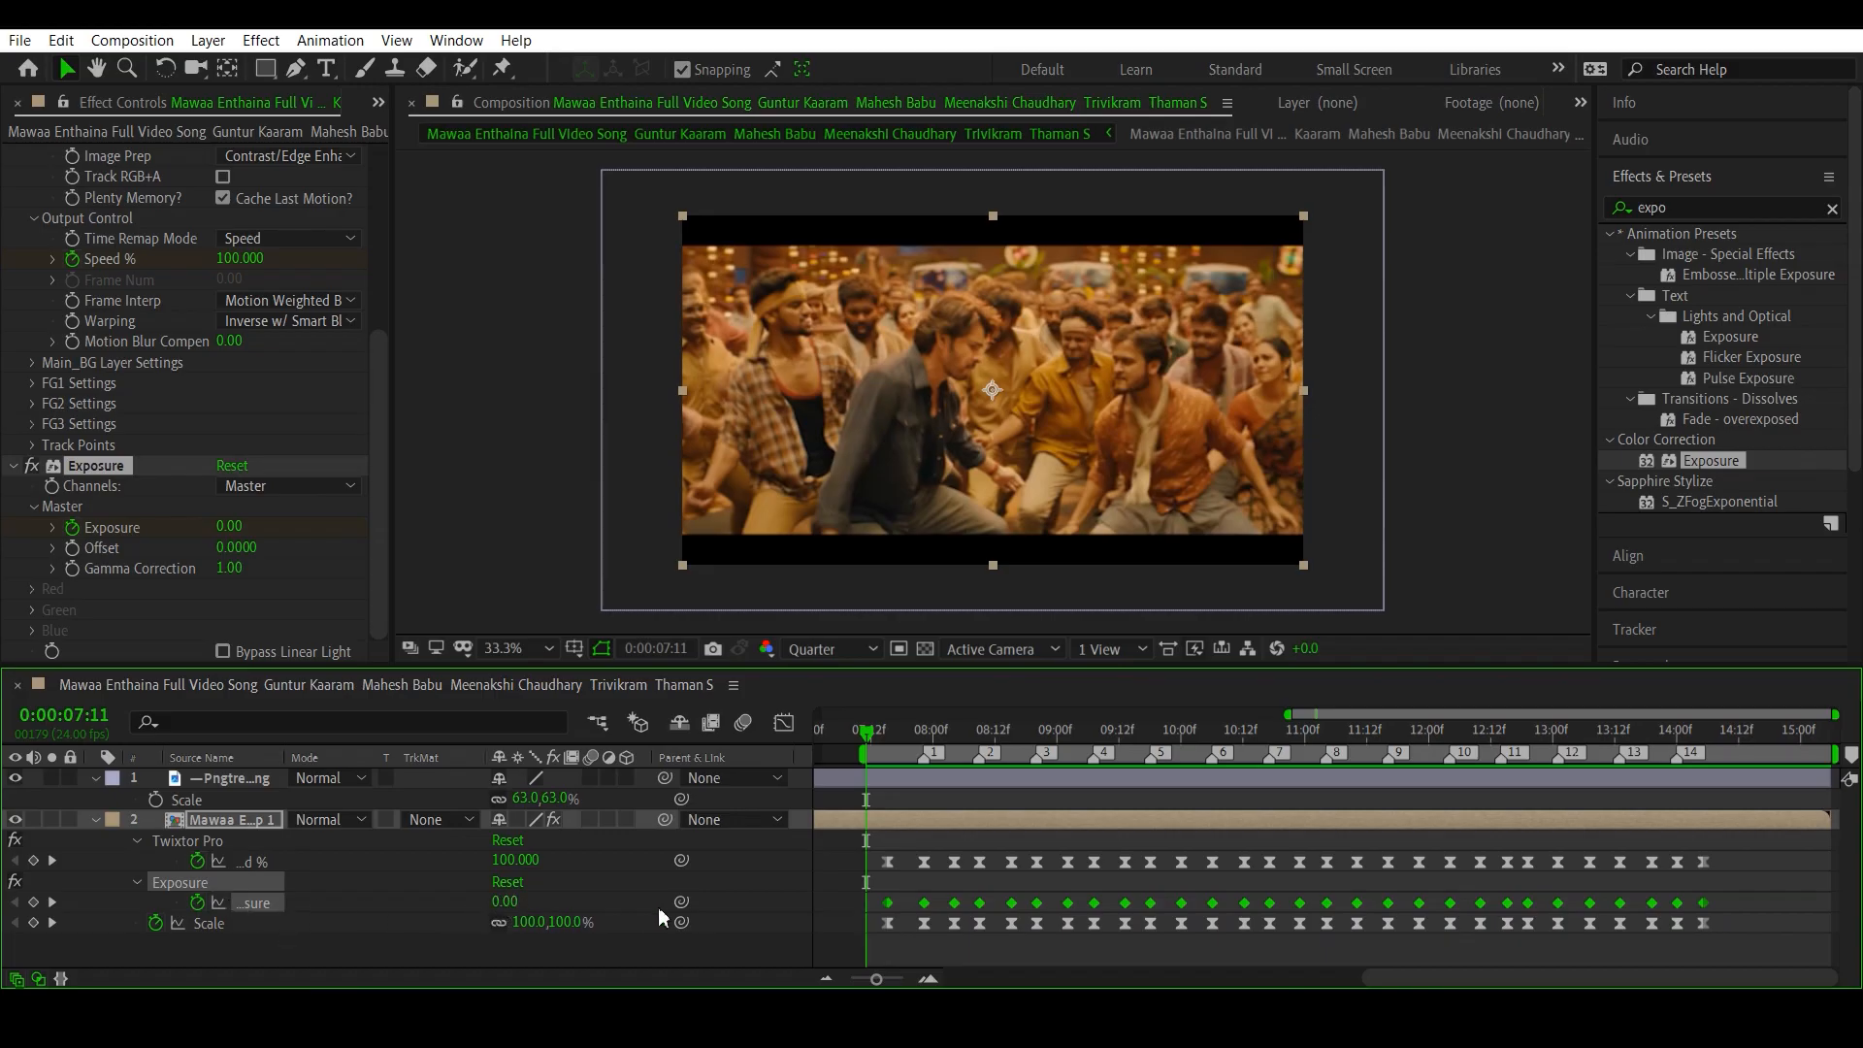
pyautogui.press('F9')
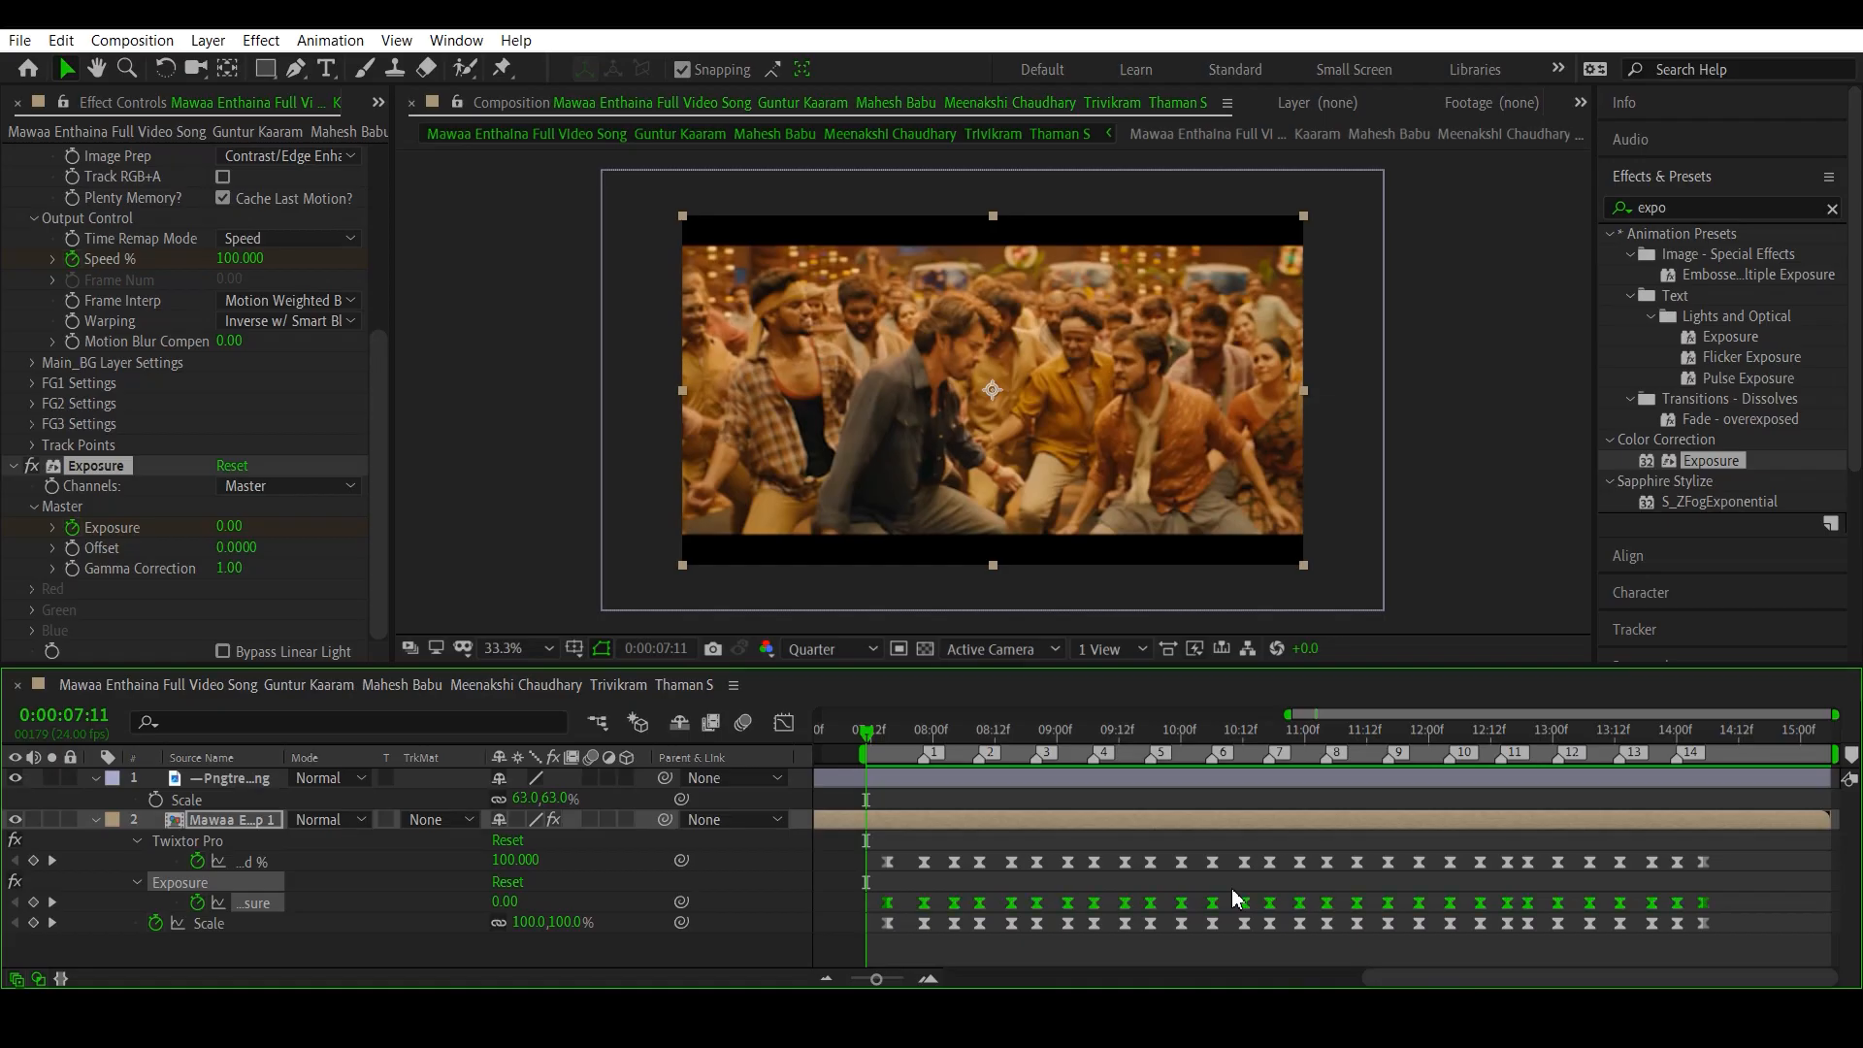
pyautogui.click(784, 722)
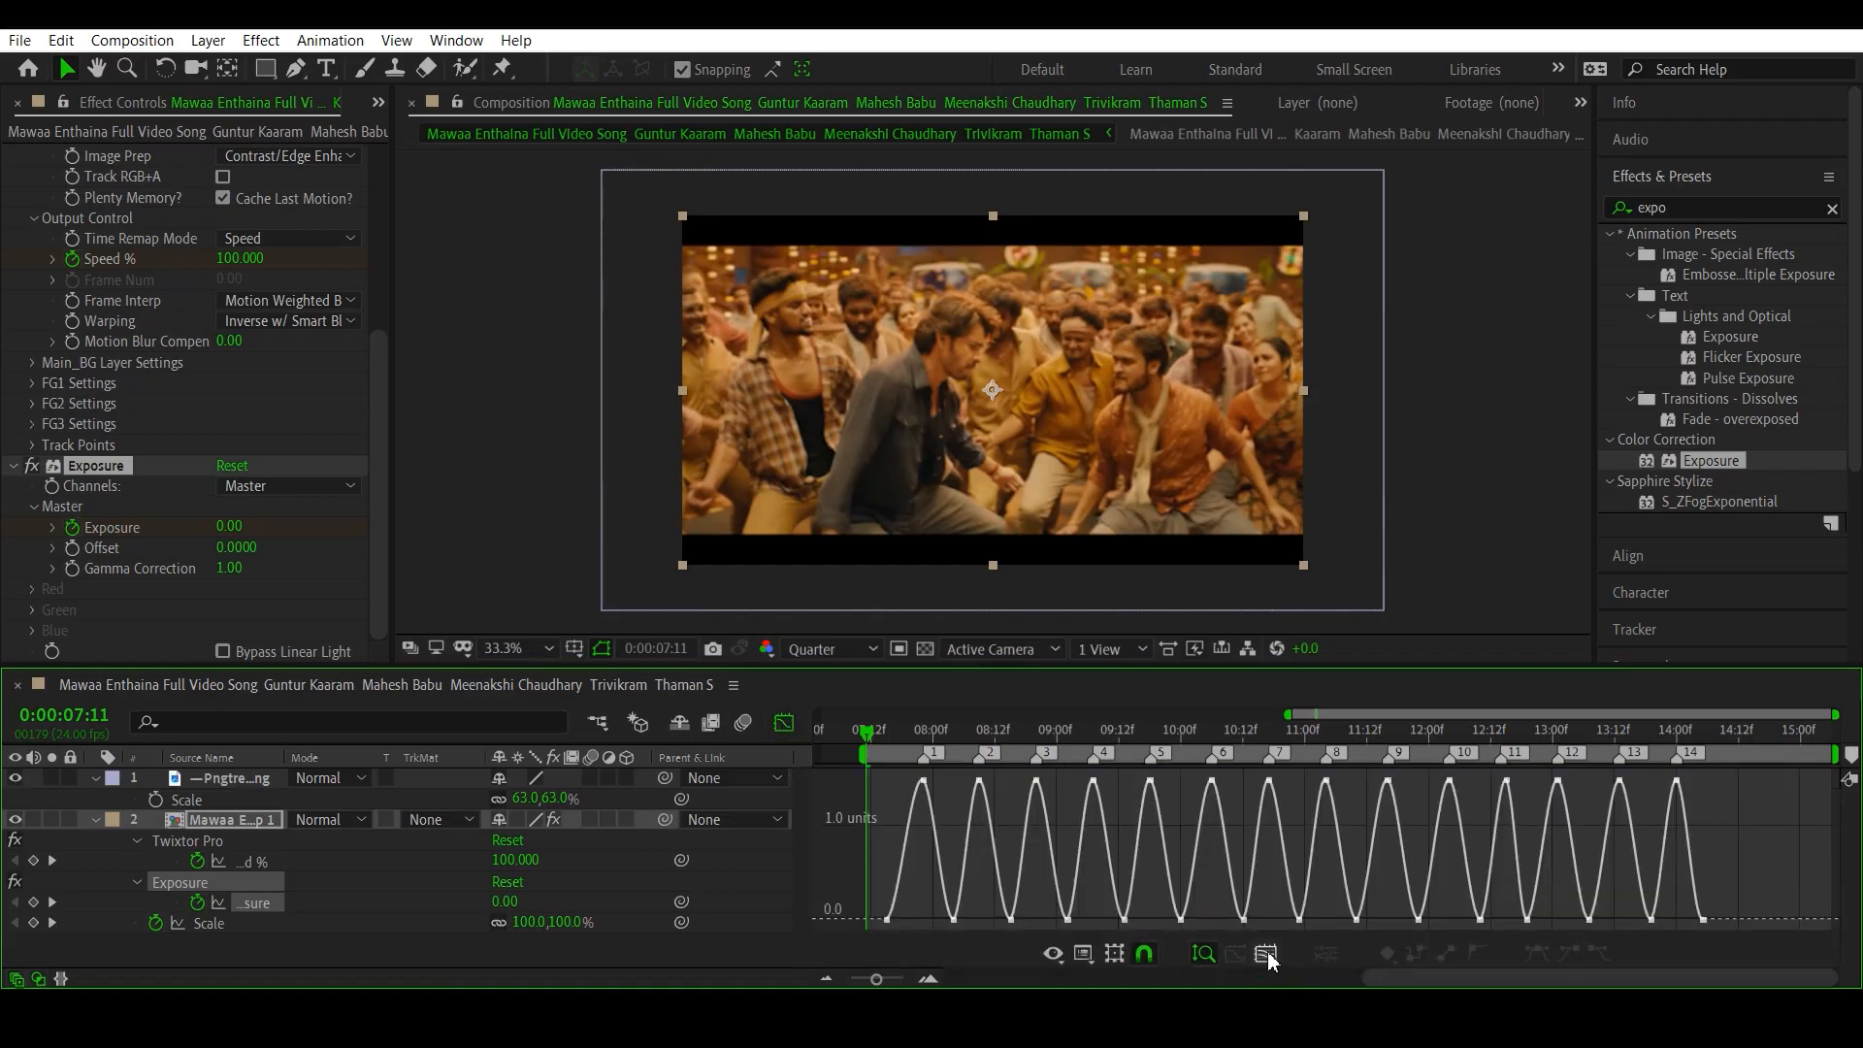
pyautogui.click(1266, 953)
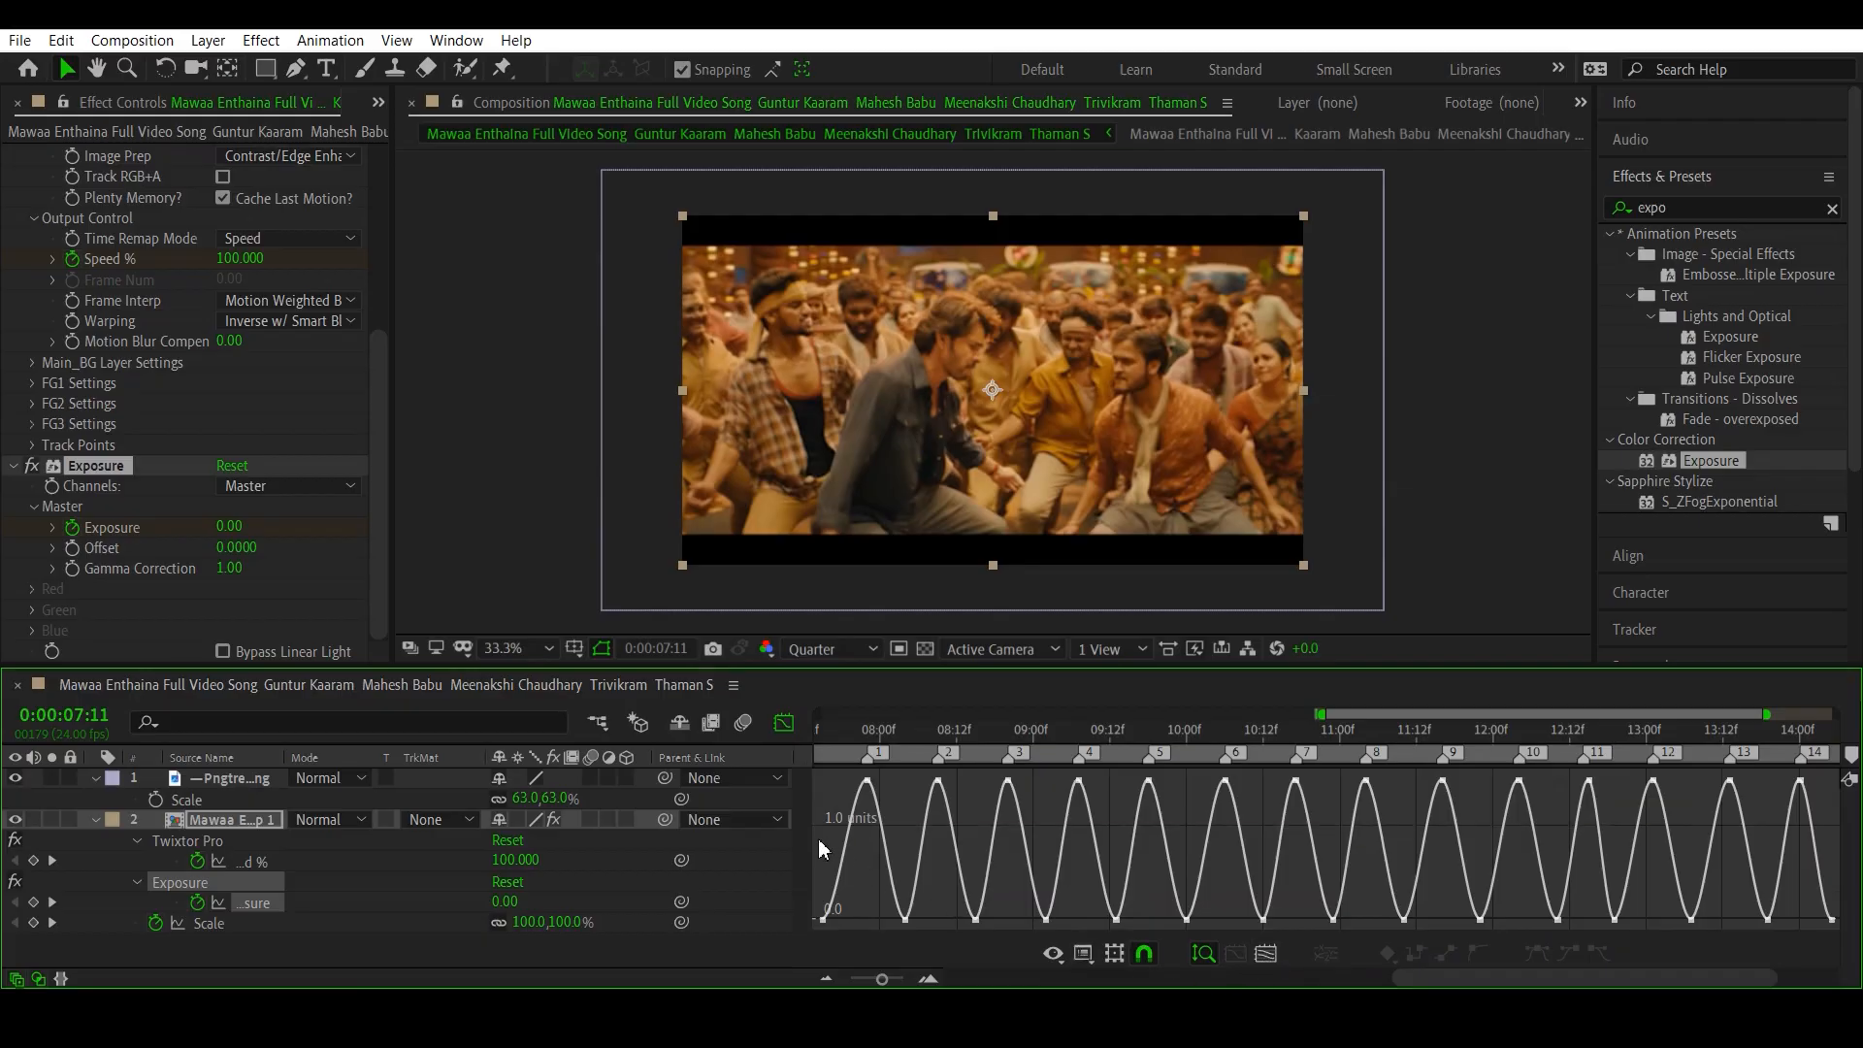
# - Lengthen the outgoing ease handles of the zero-value Exposure keyframes to steepen the rise into each peak, and return to the keyframe view
pyautogui.moveTo(817, 838); pyautogui.dragTo(1815, 927)
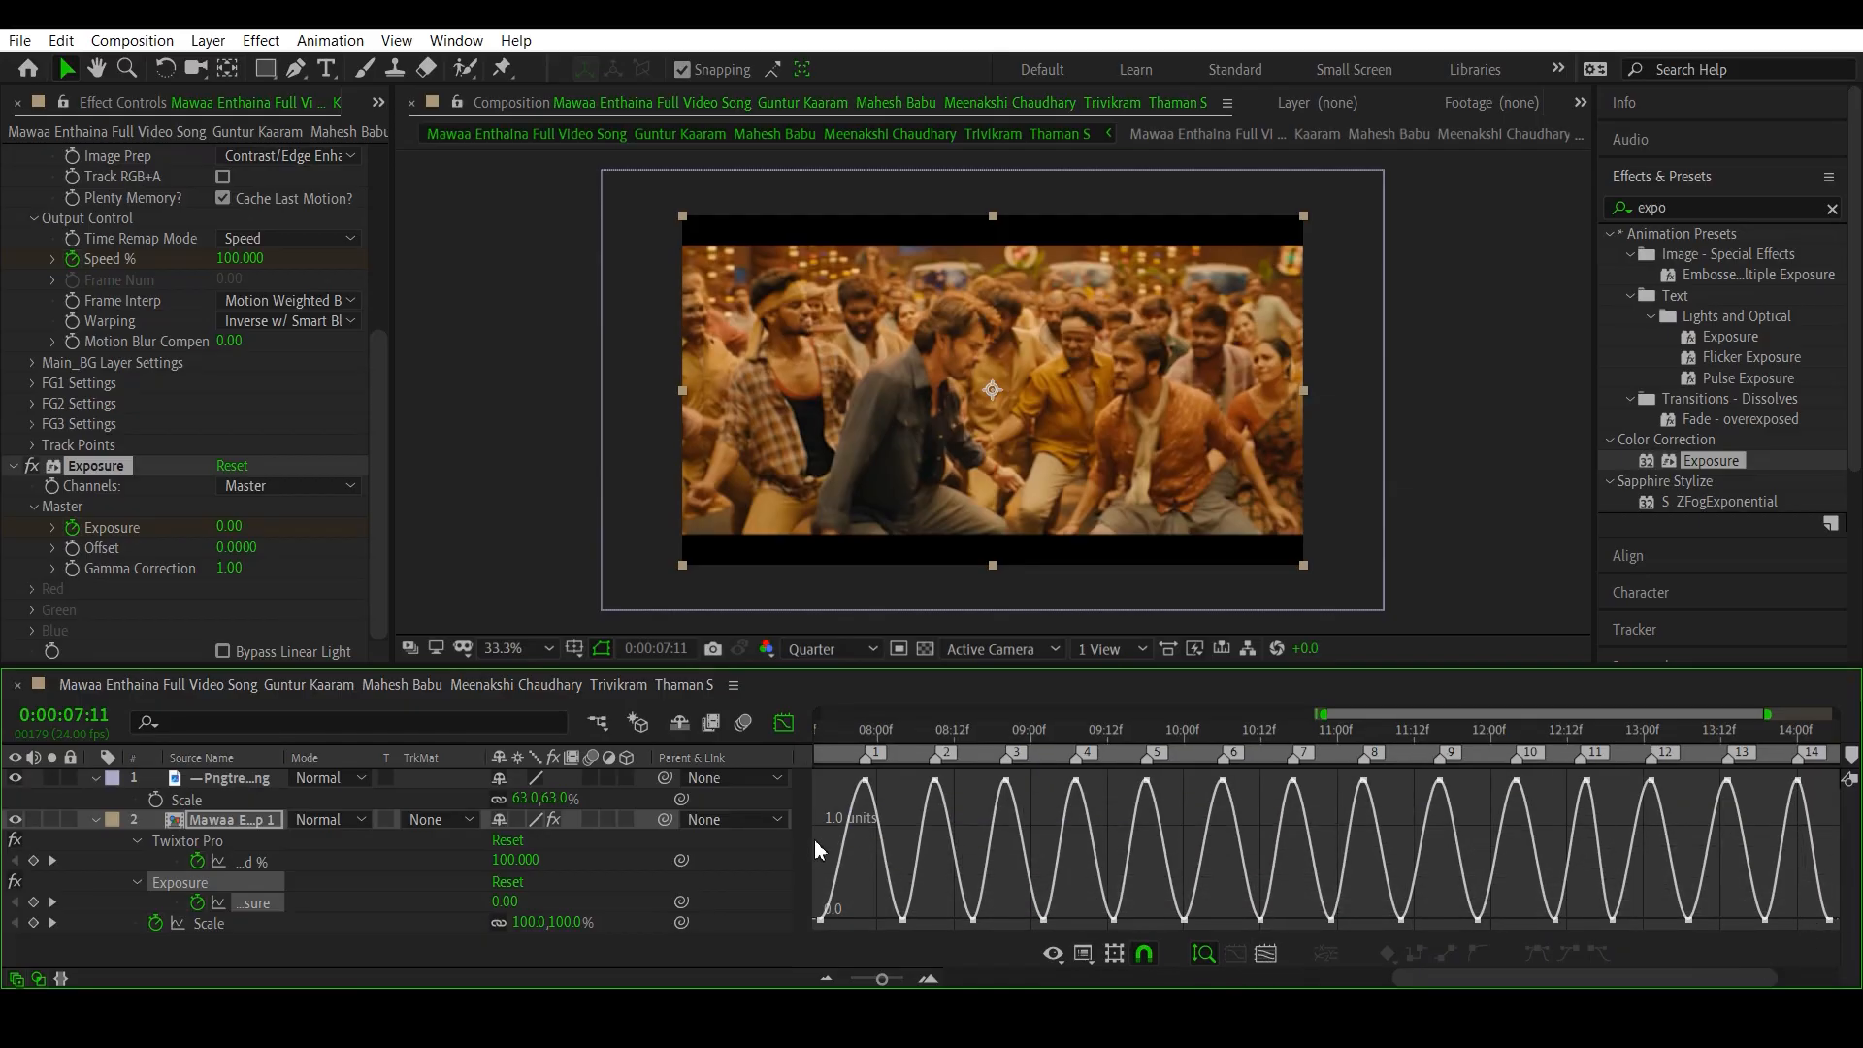
pyautogui.moveTo(815, 841); pyautogui.dragTo(1400, 970)
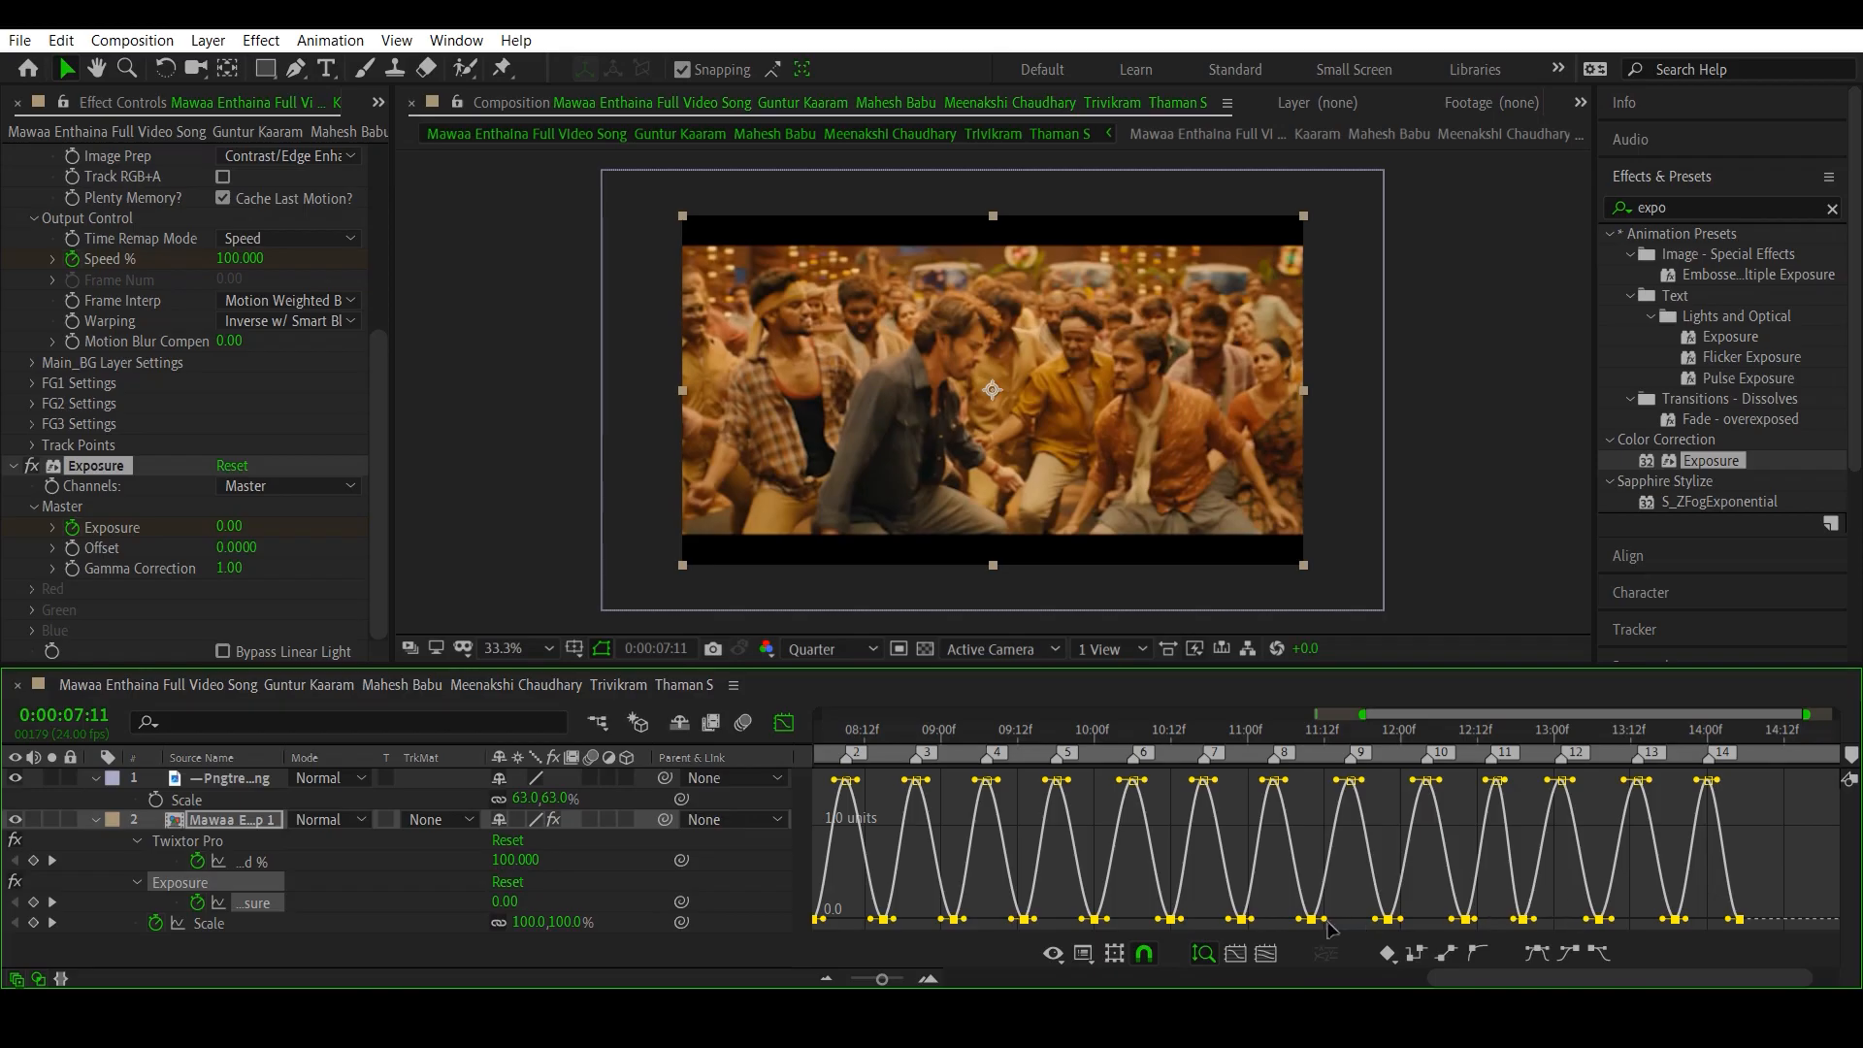
pyautogui.moveTo(1251, 919); pyautogui.dragTo(1303, 928)
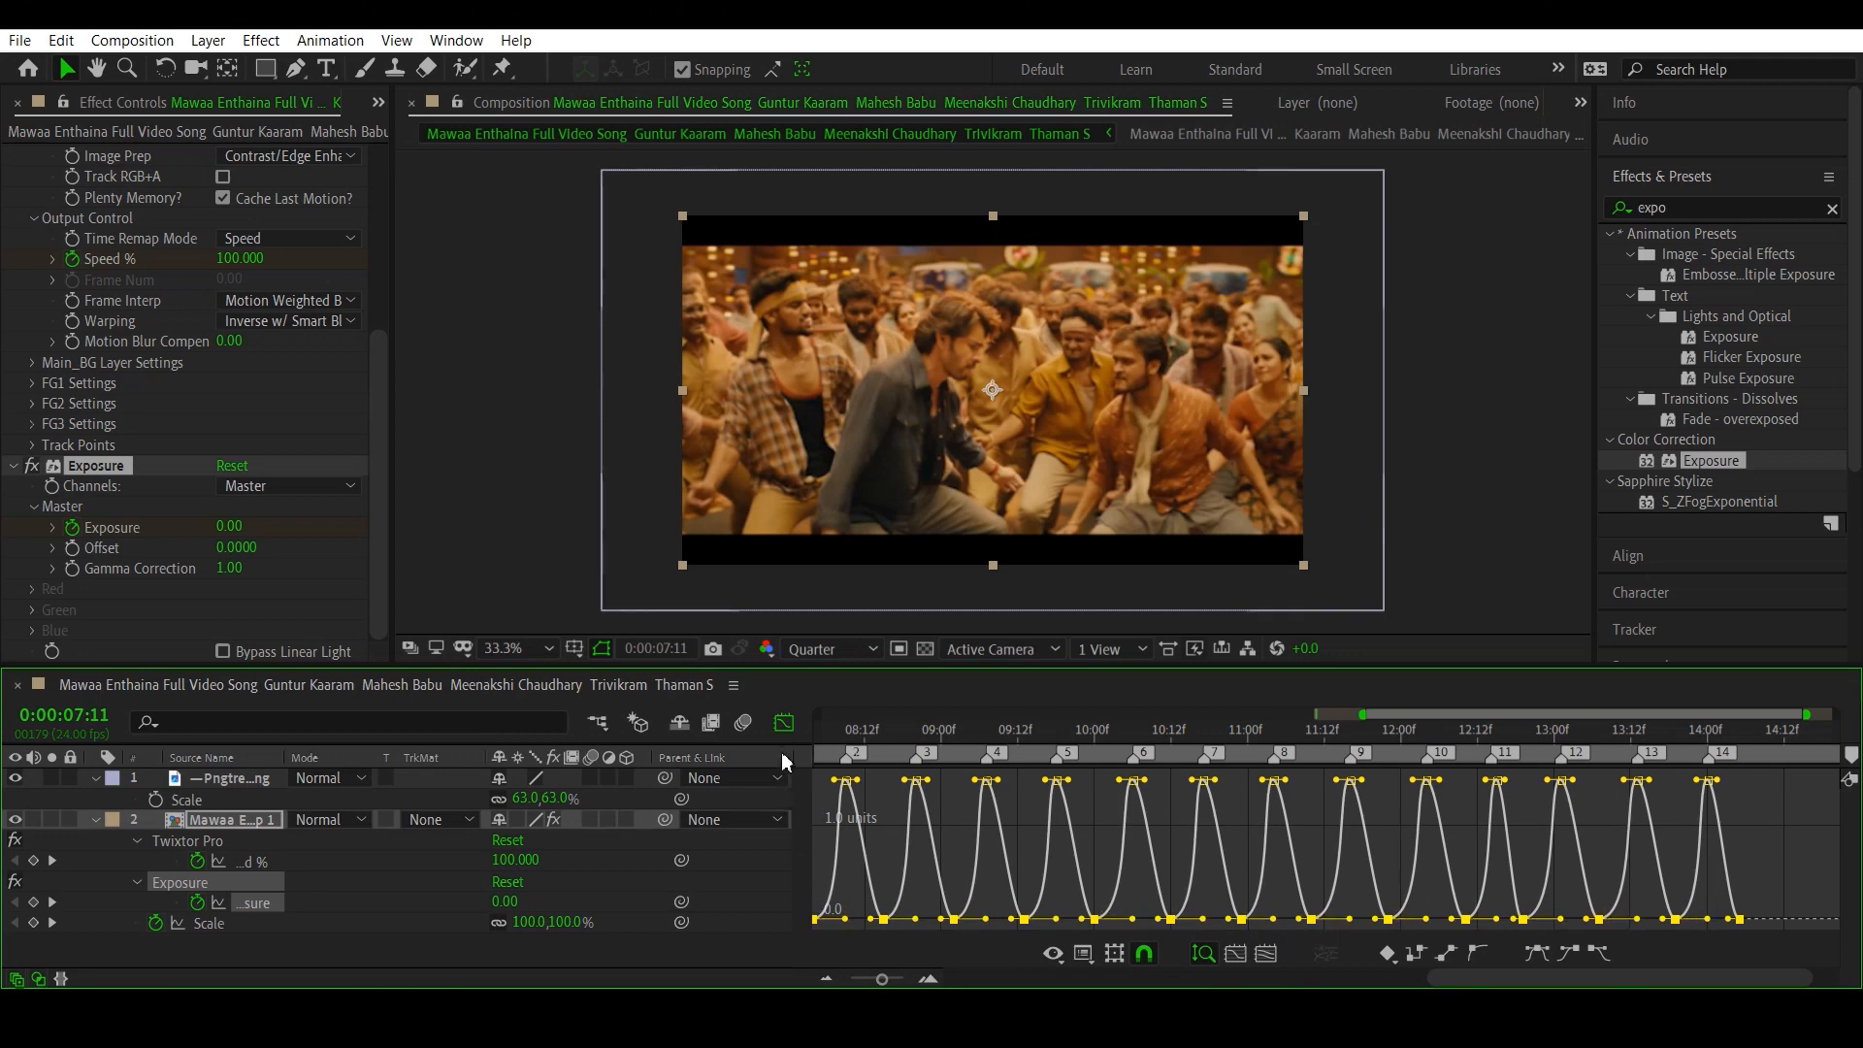
pyautogui.click(784, 723)
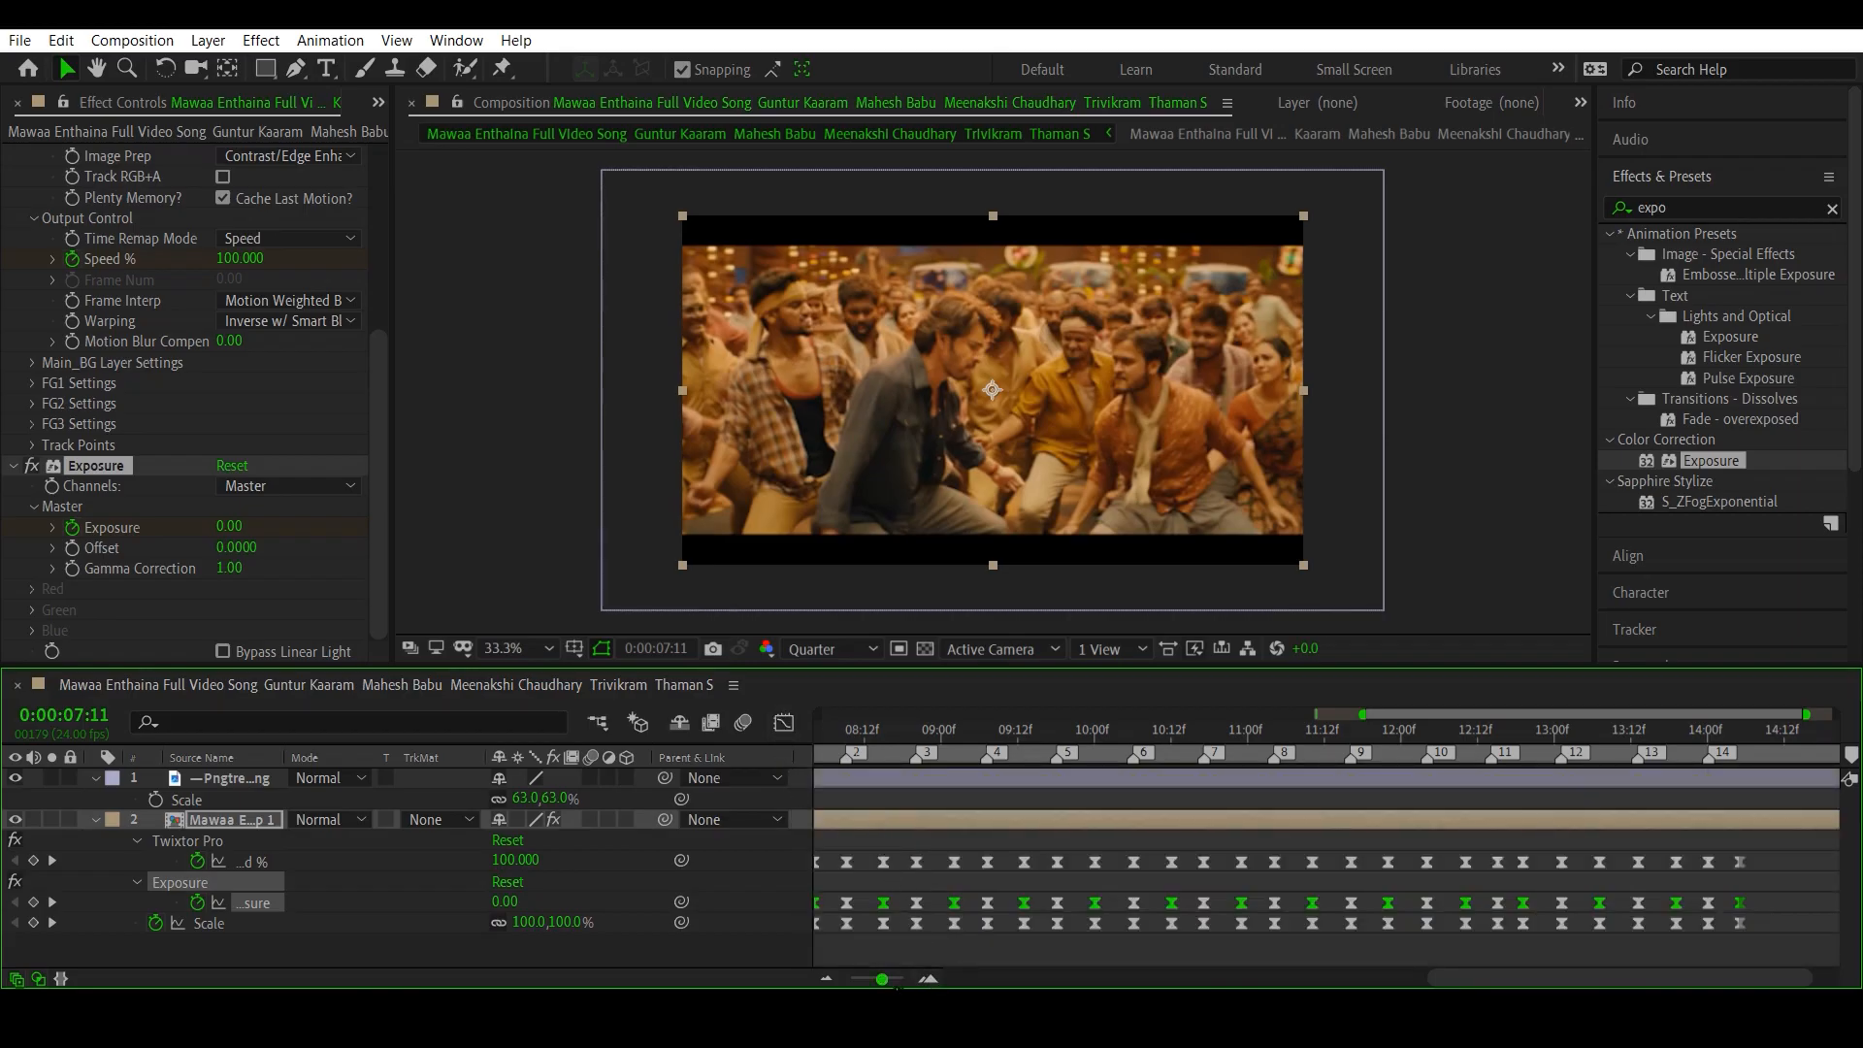
# - Preview the eased Exposure flashes from 0:00:07:11
pyautogui.moveTo(882, 980); pyautogui.dragTo(880, 980)
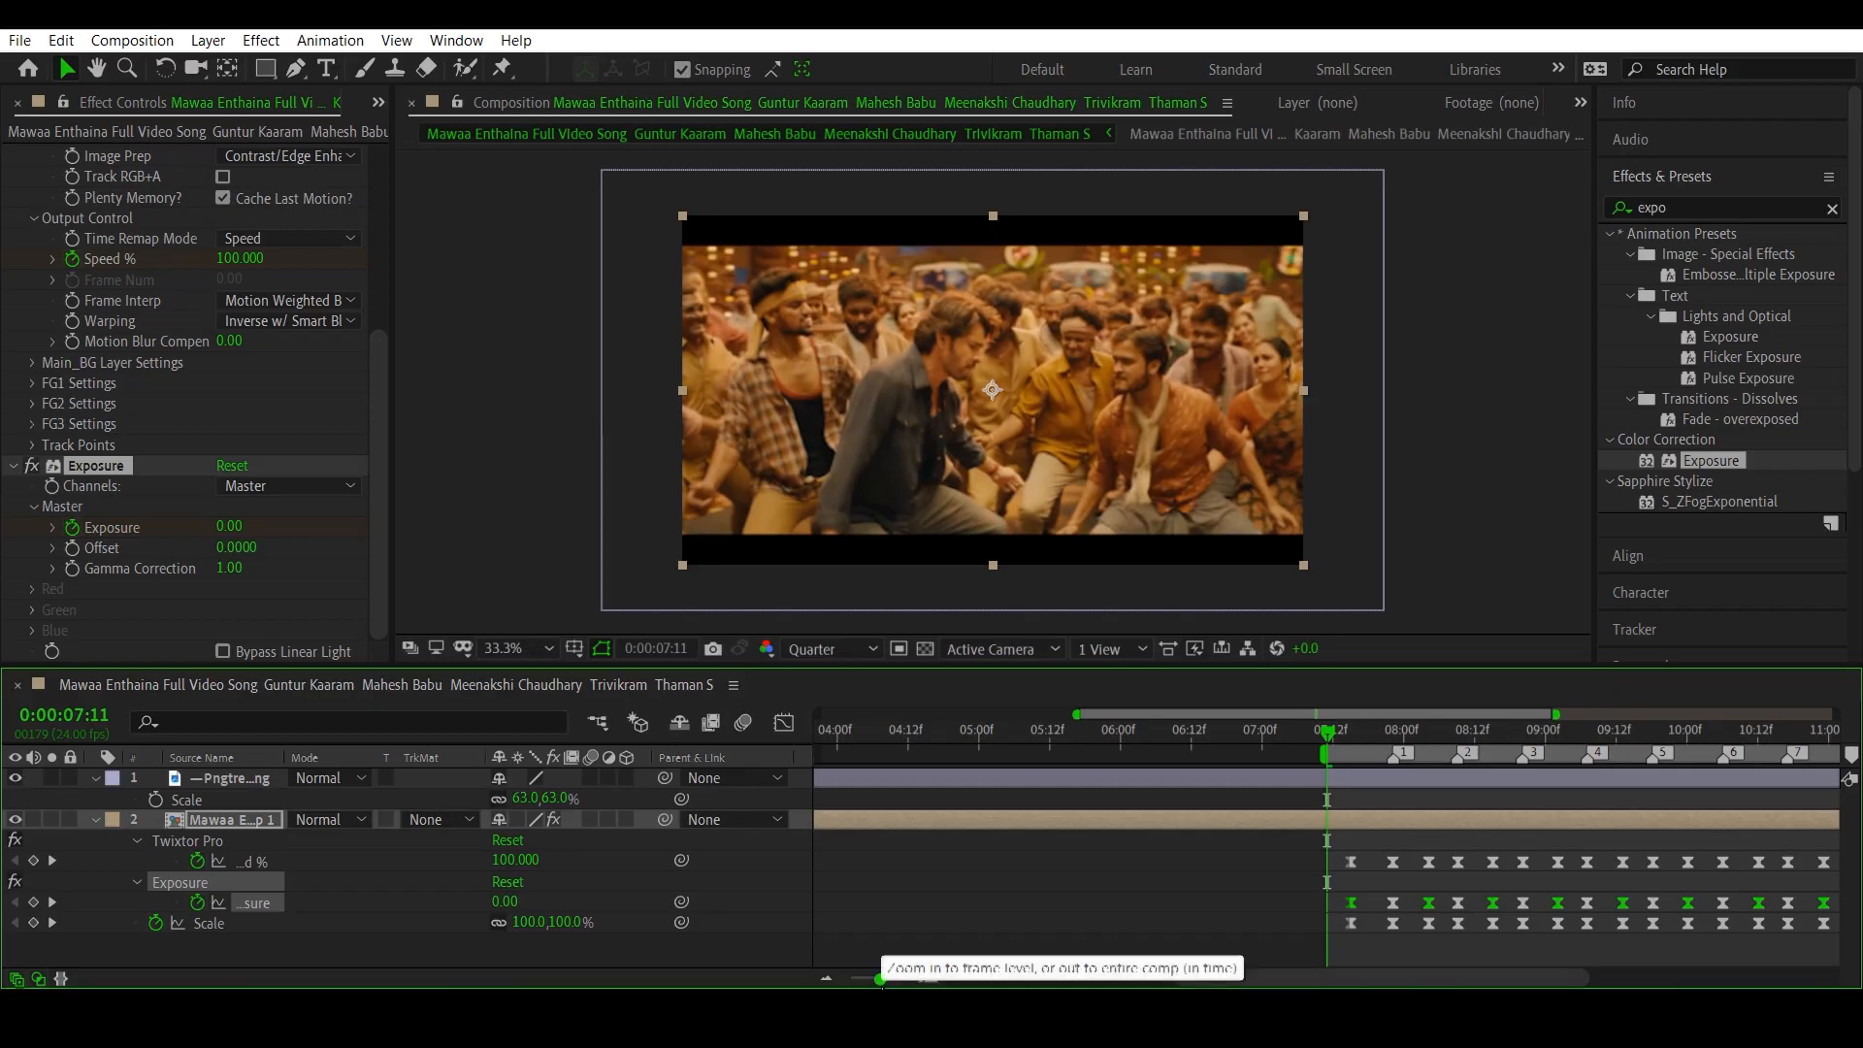
pyautogui.press('space')
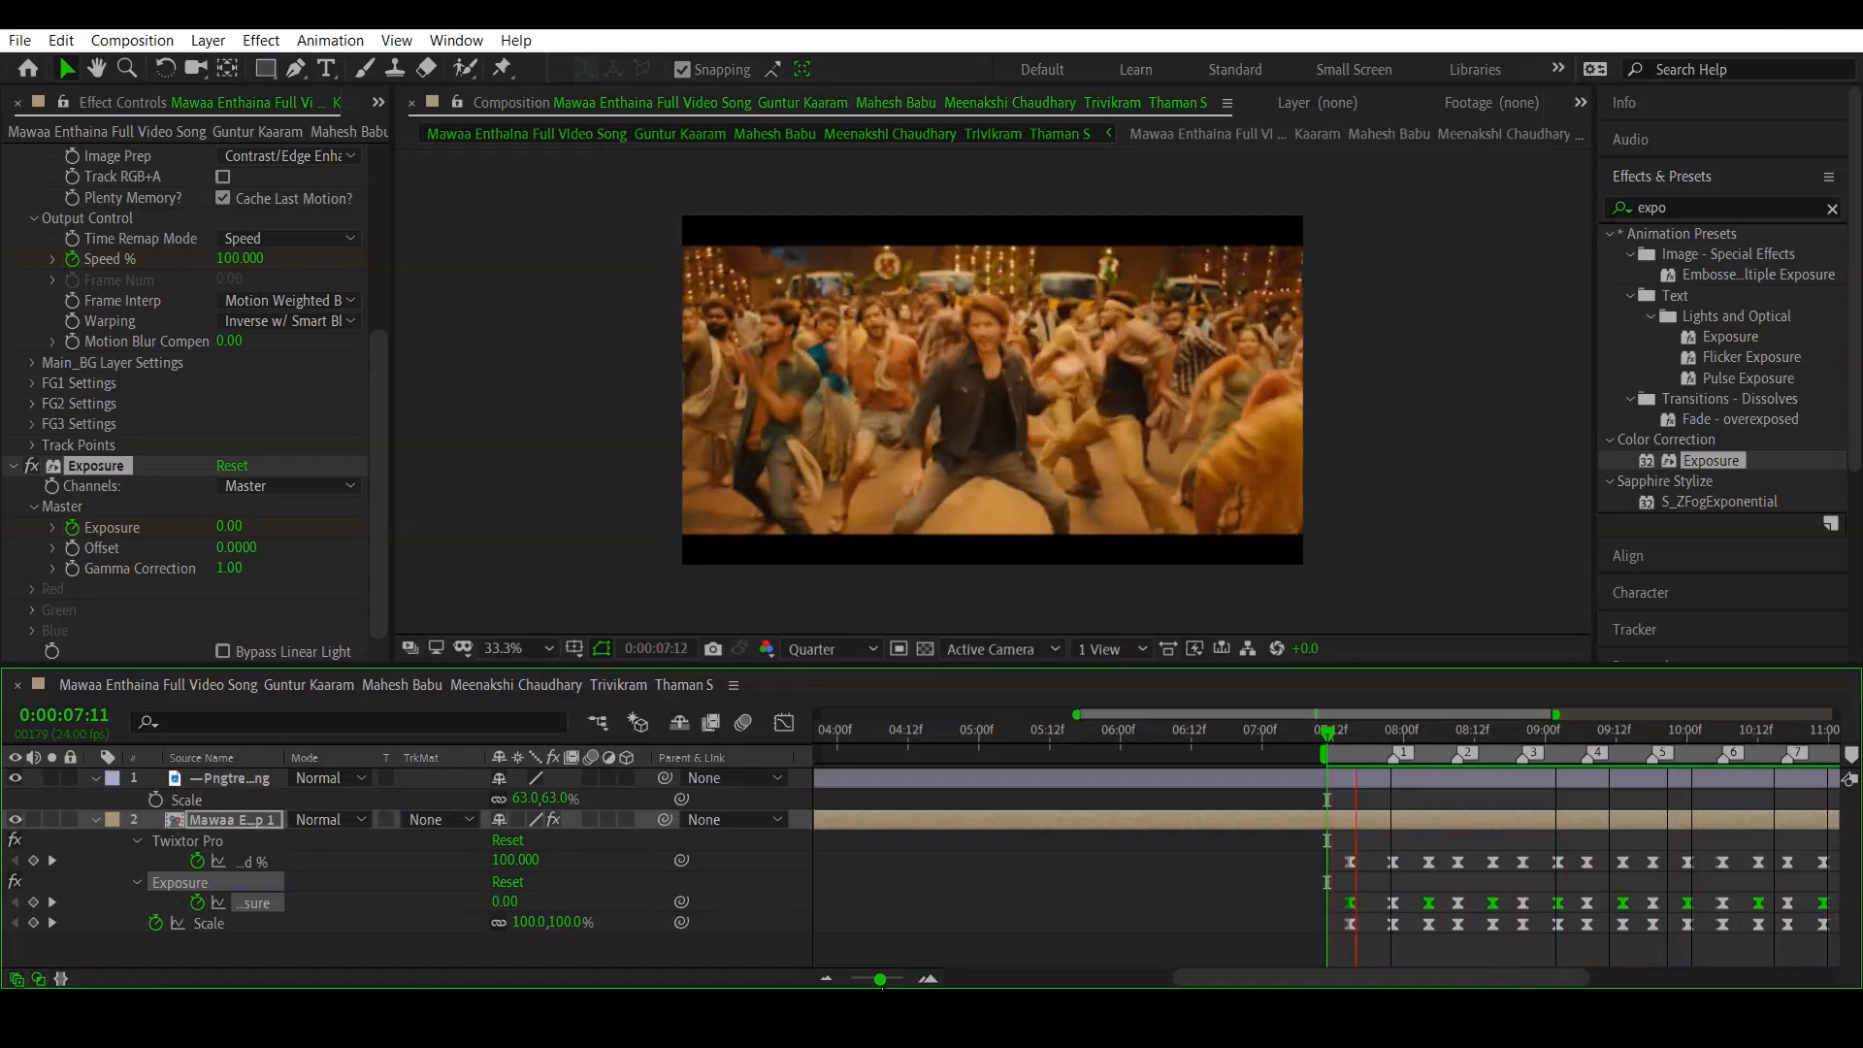
# - Extend the work area to cover the whole composition from 0:00:00:00 to its end and preview the edit from the start
pyautogui.press('space')
pyautogui.moveTo(881, 979); pyautogui.dragTo(850, 979)
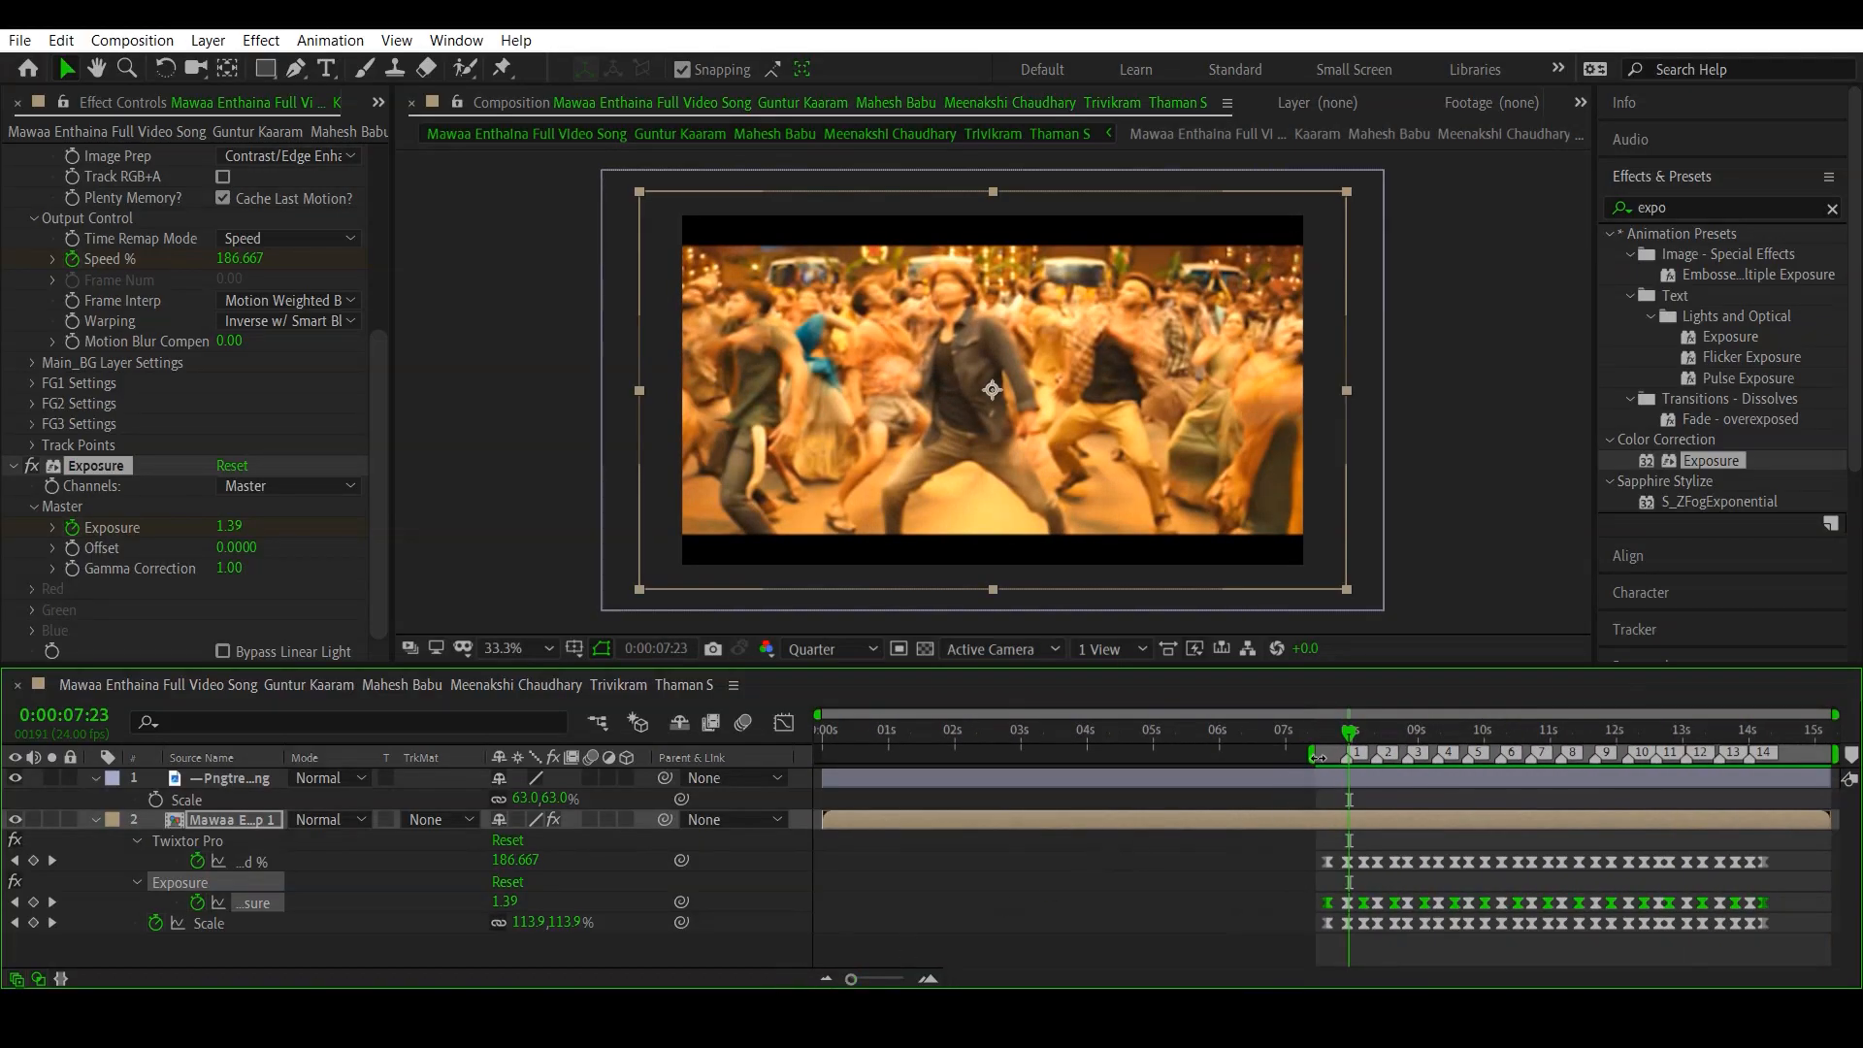
pyautogui.moveTo(1315, 756); pyautogui.dragTo(821, 758)
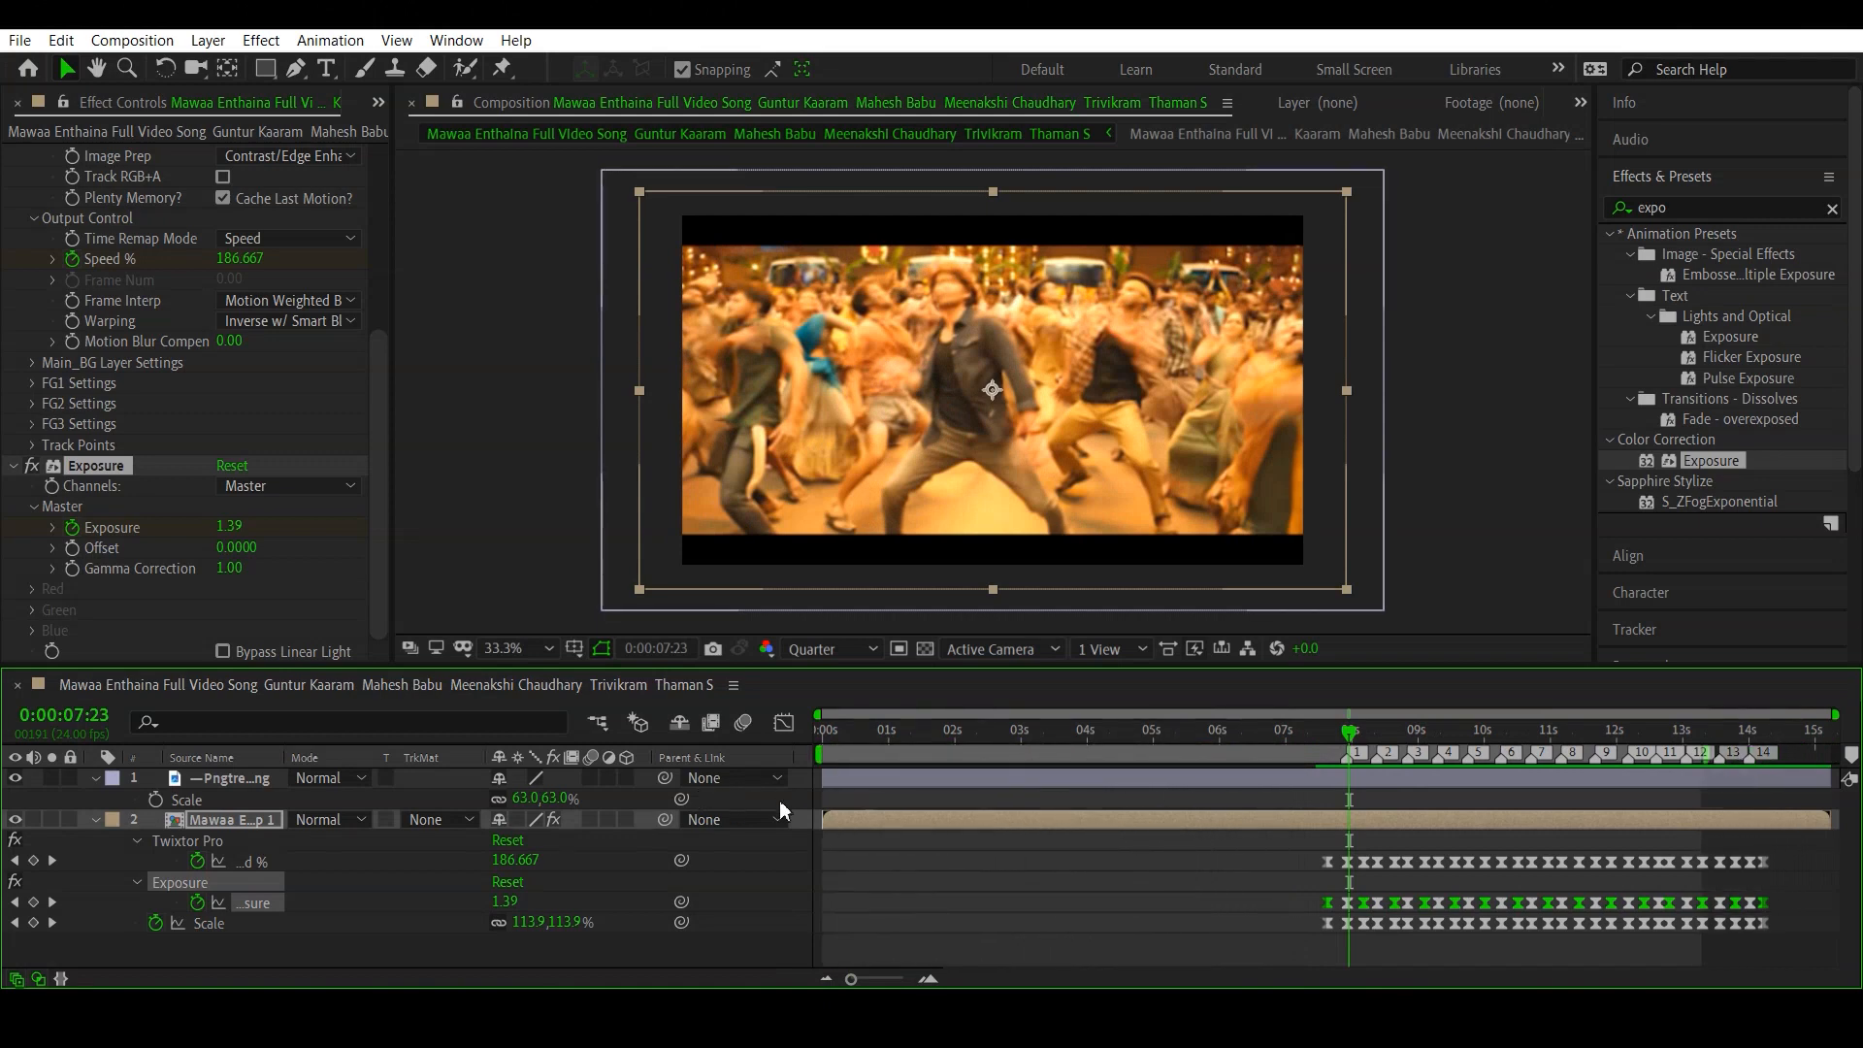
pyautogui.moveTo(1715, 752); pyautogui.dragTo(1843, 755)
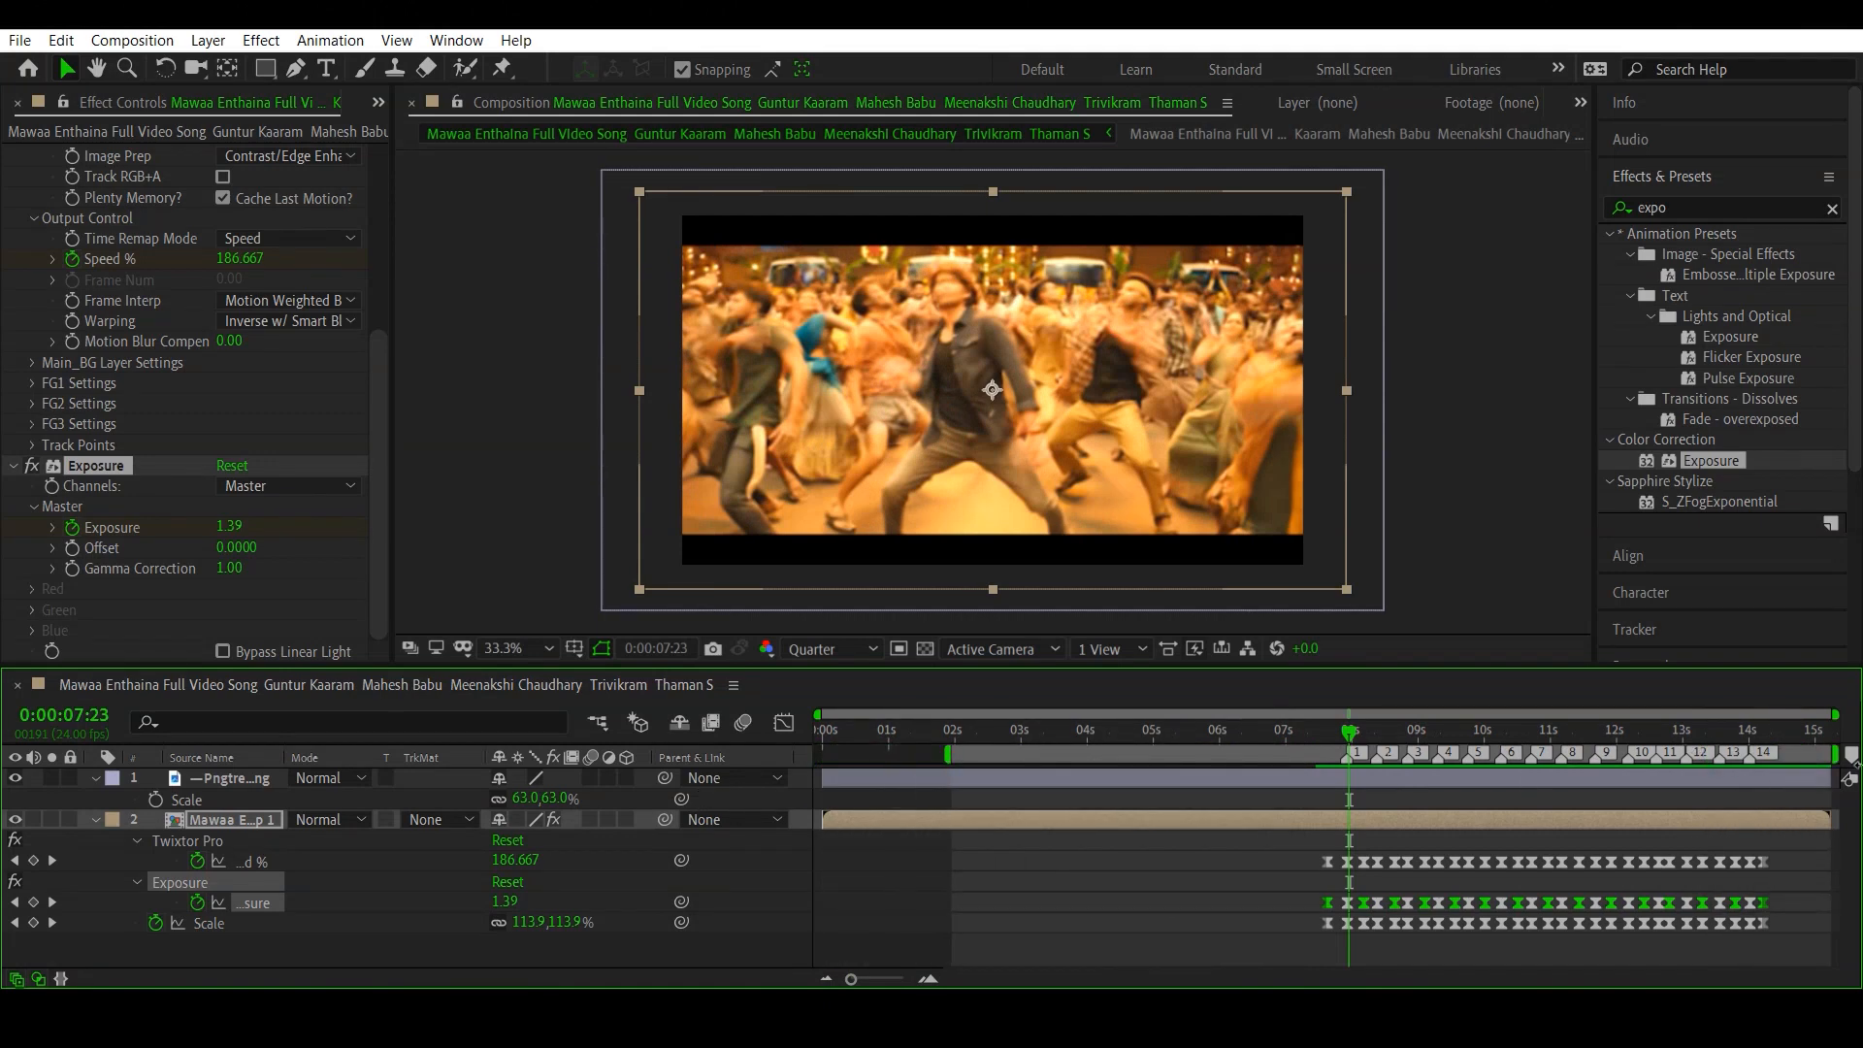
pyautogui.moveTo(961, 731); pyautogui.dragTo(434, 763)
pyautogui.press('b')
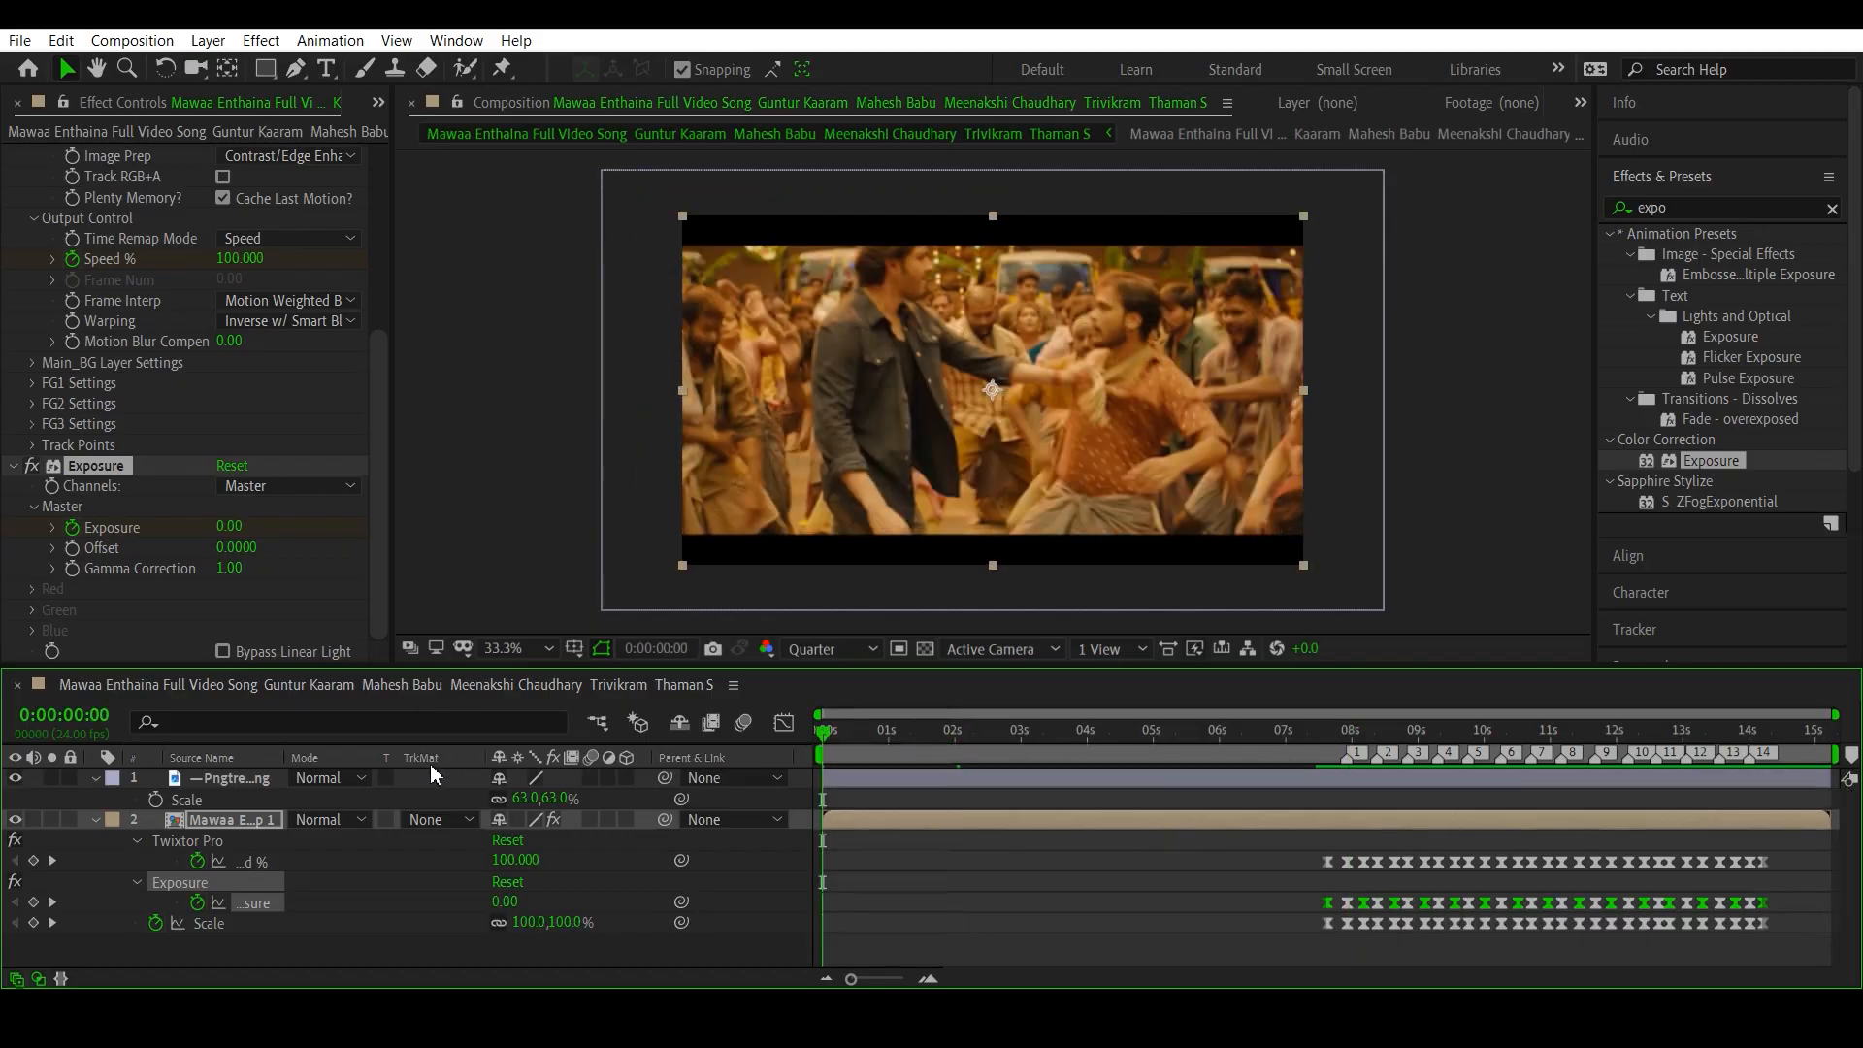
pyautogui.press('space')
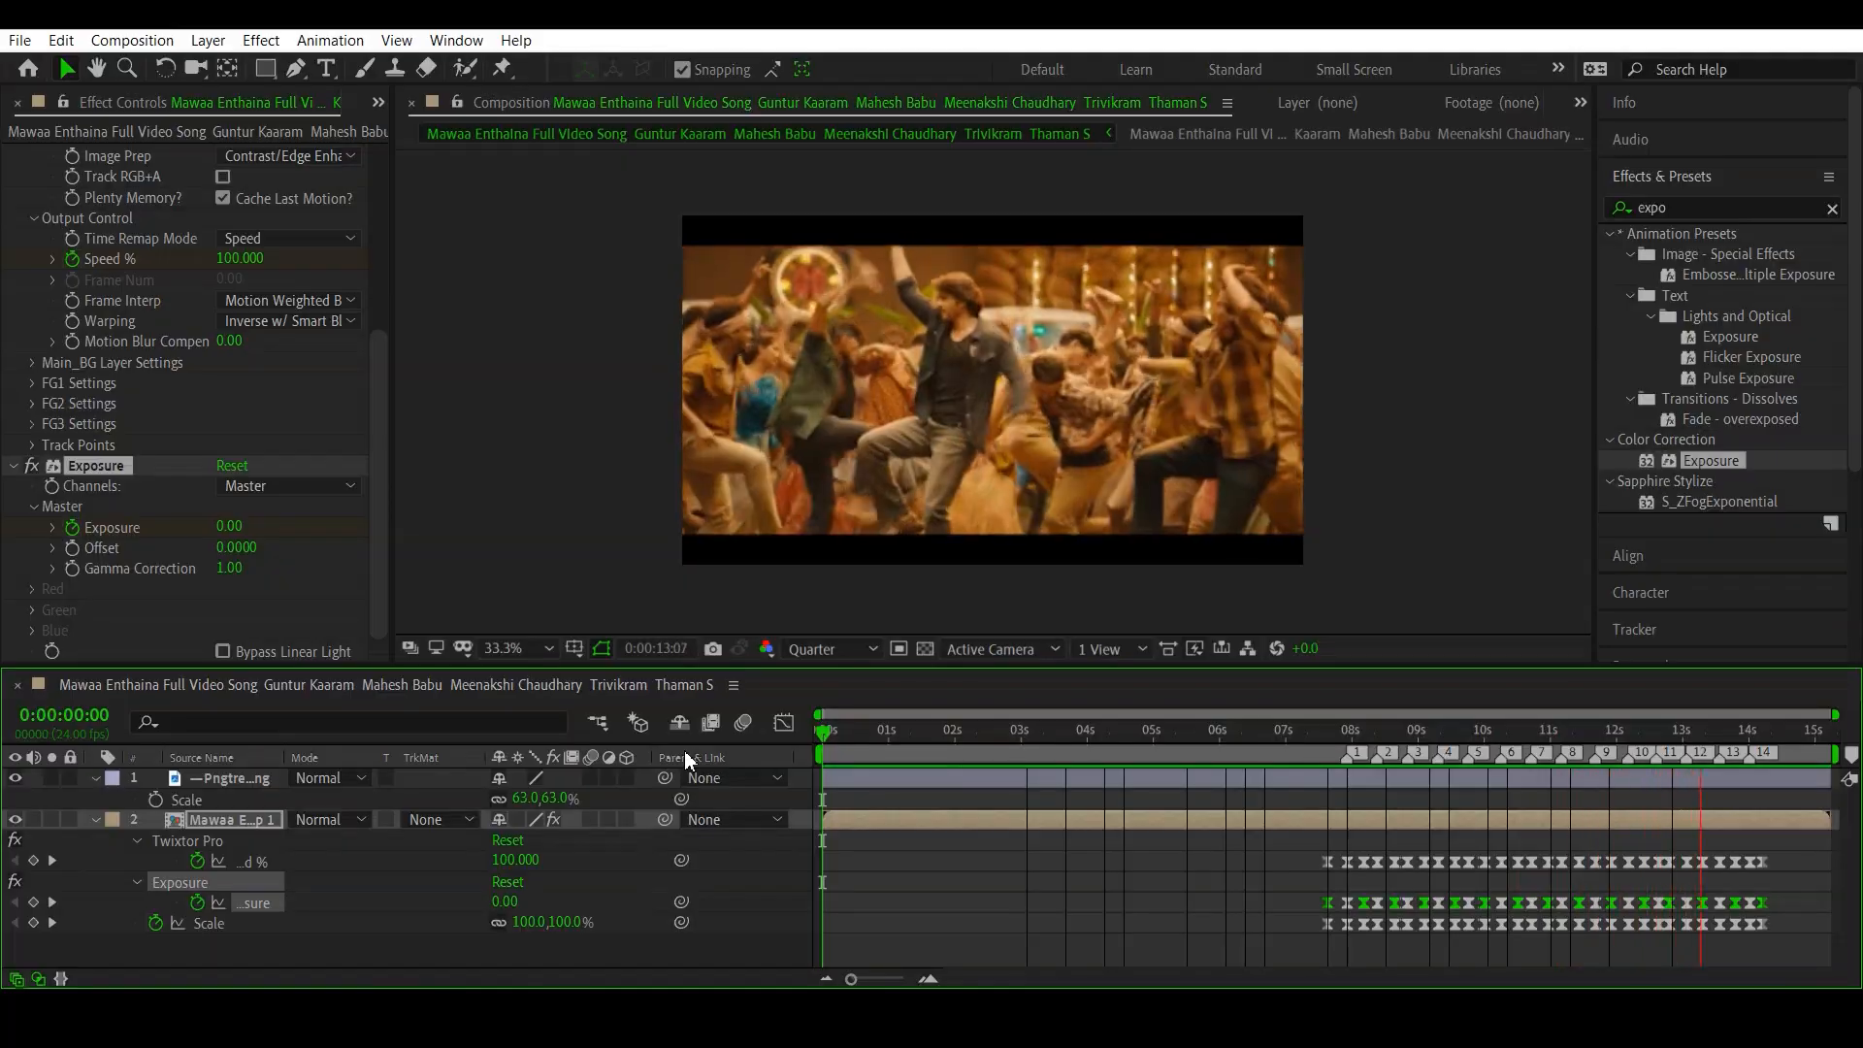
pyautogui.press('space')
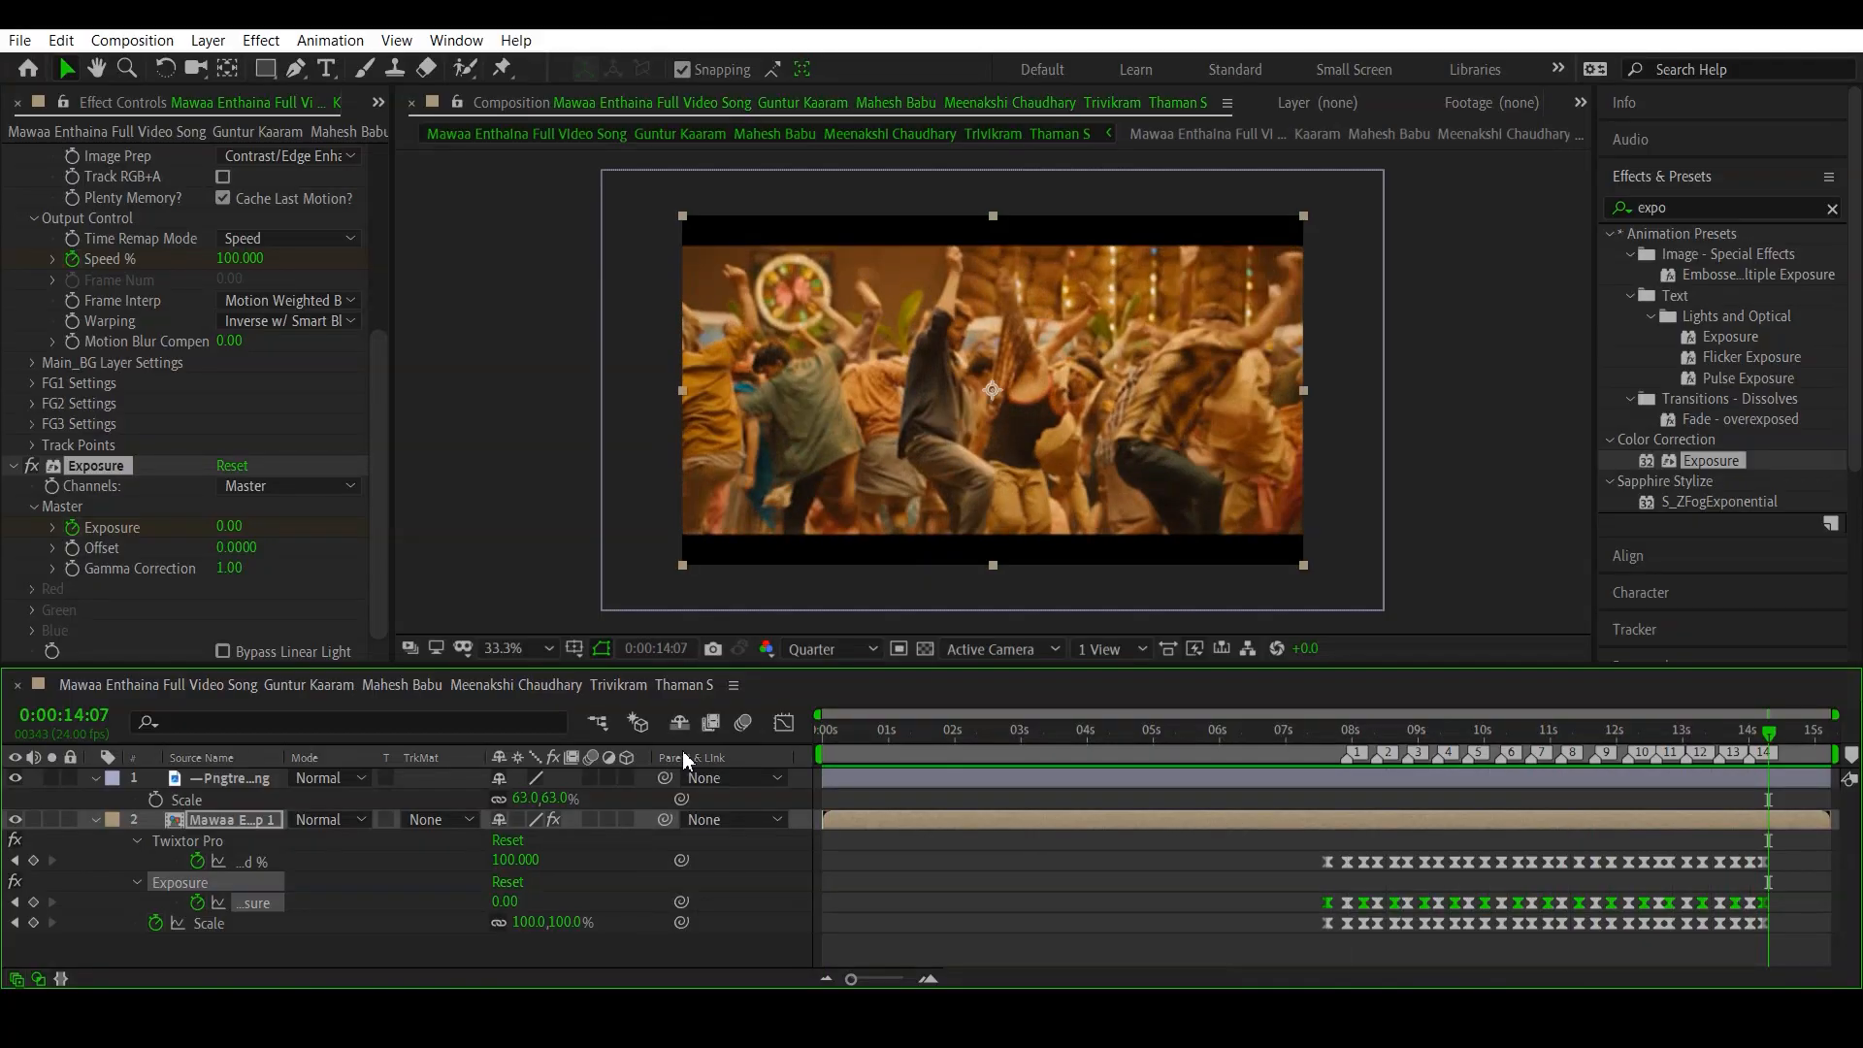
# - Enable motion blur for the composition and the clip layer, collapse both layers' properties, and go to 0:00:08:13
pyautogui.click(741, 721)
pyautogui.click(95, 778)
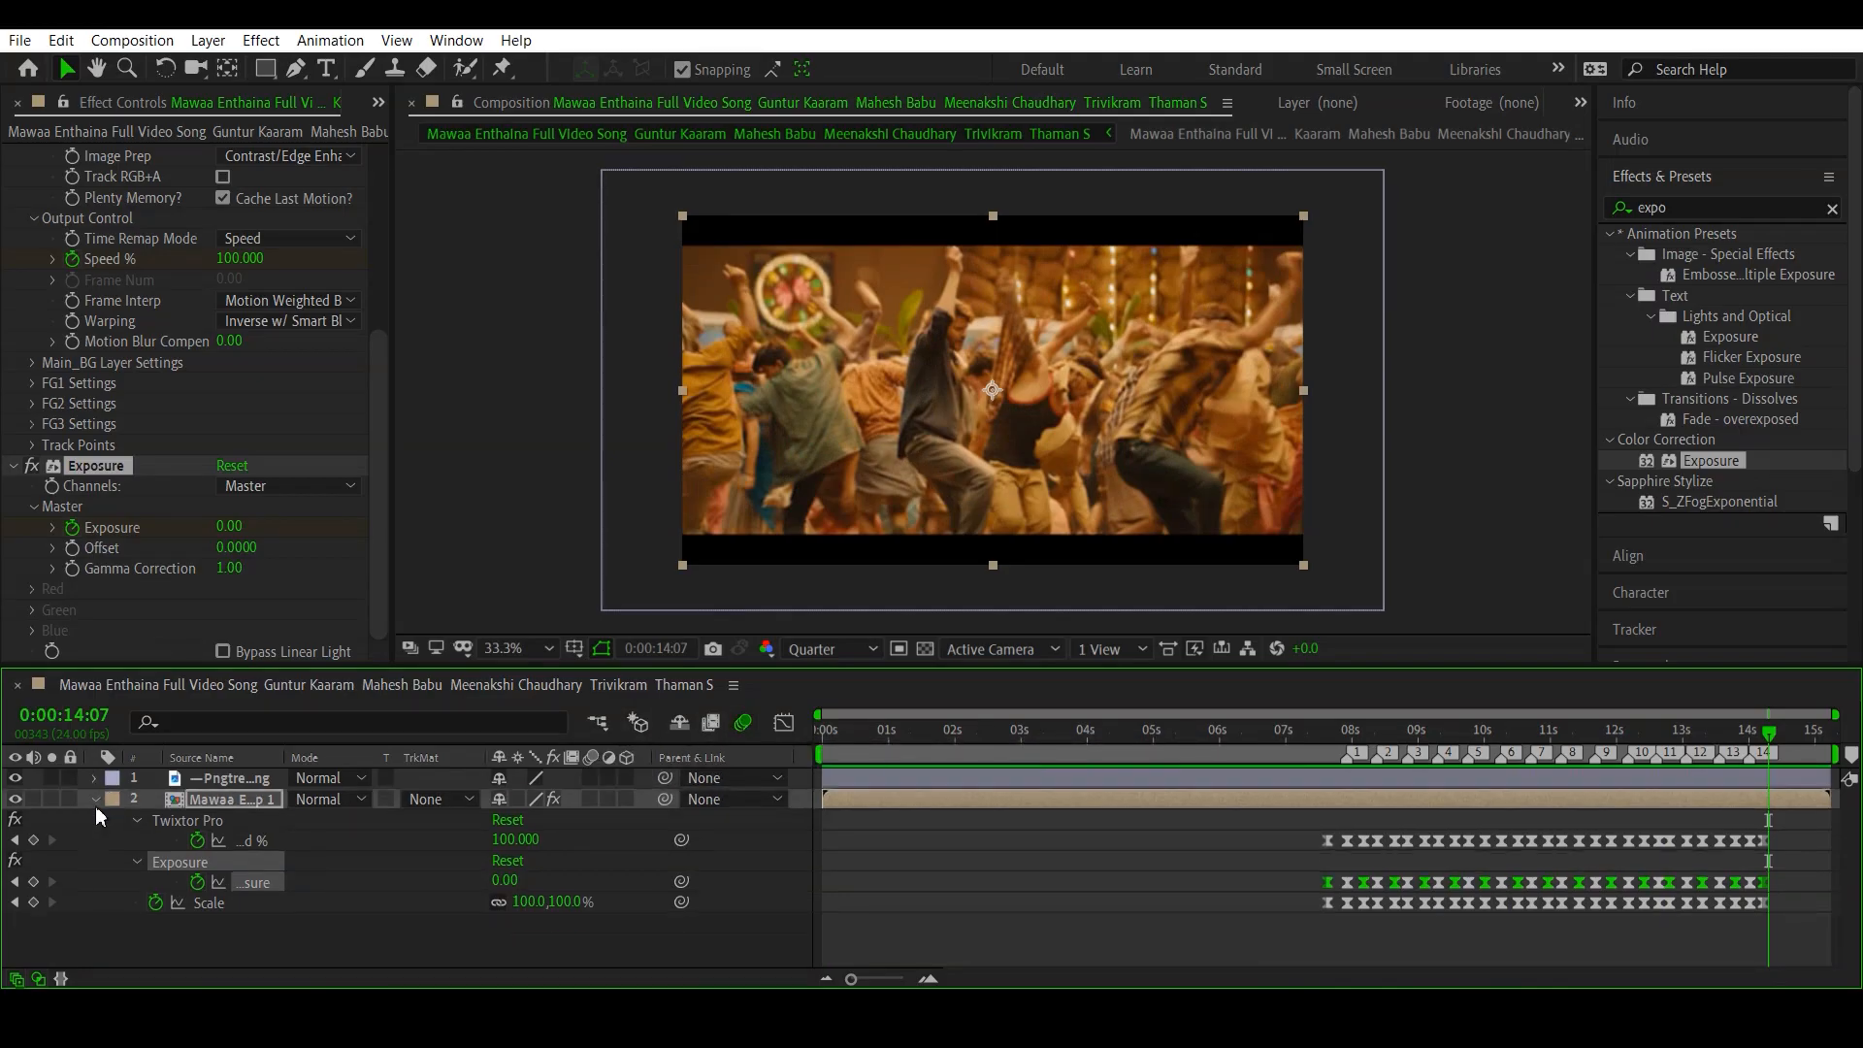
pyautogui.click(95, 798)
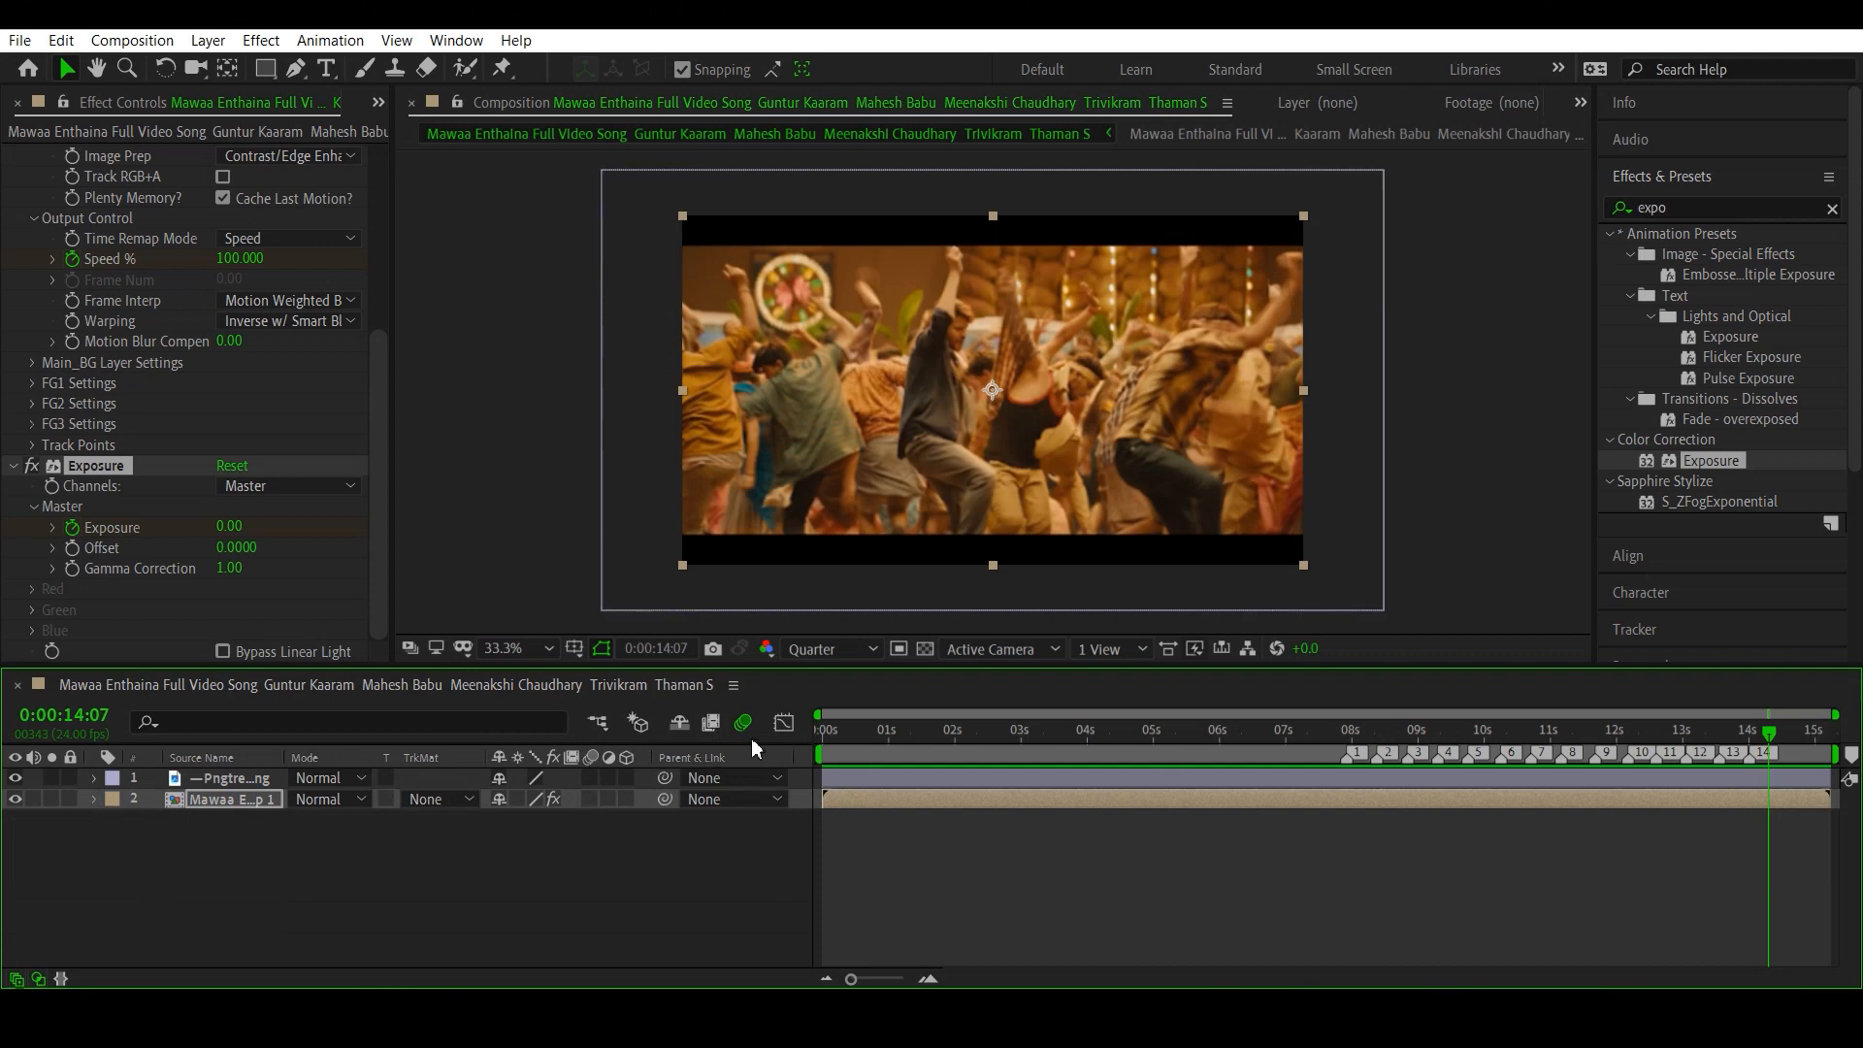
pyautogui.click(589, 798)
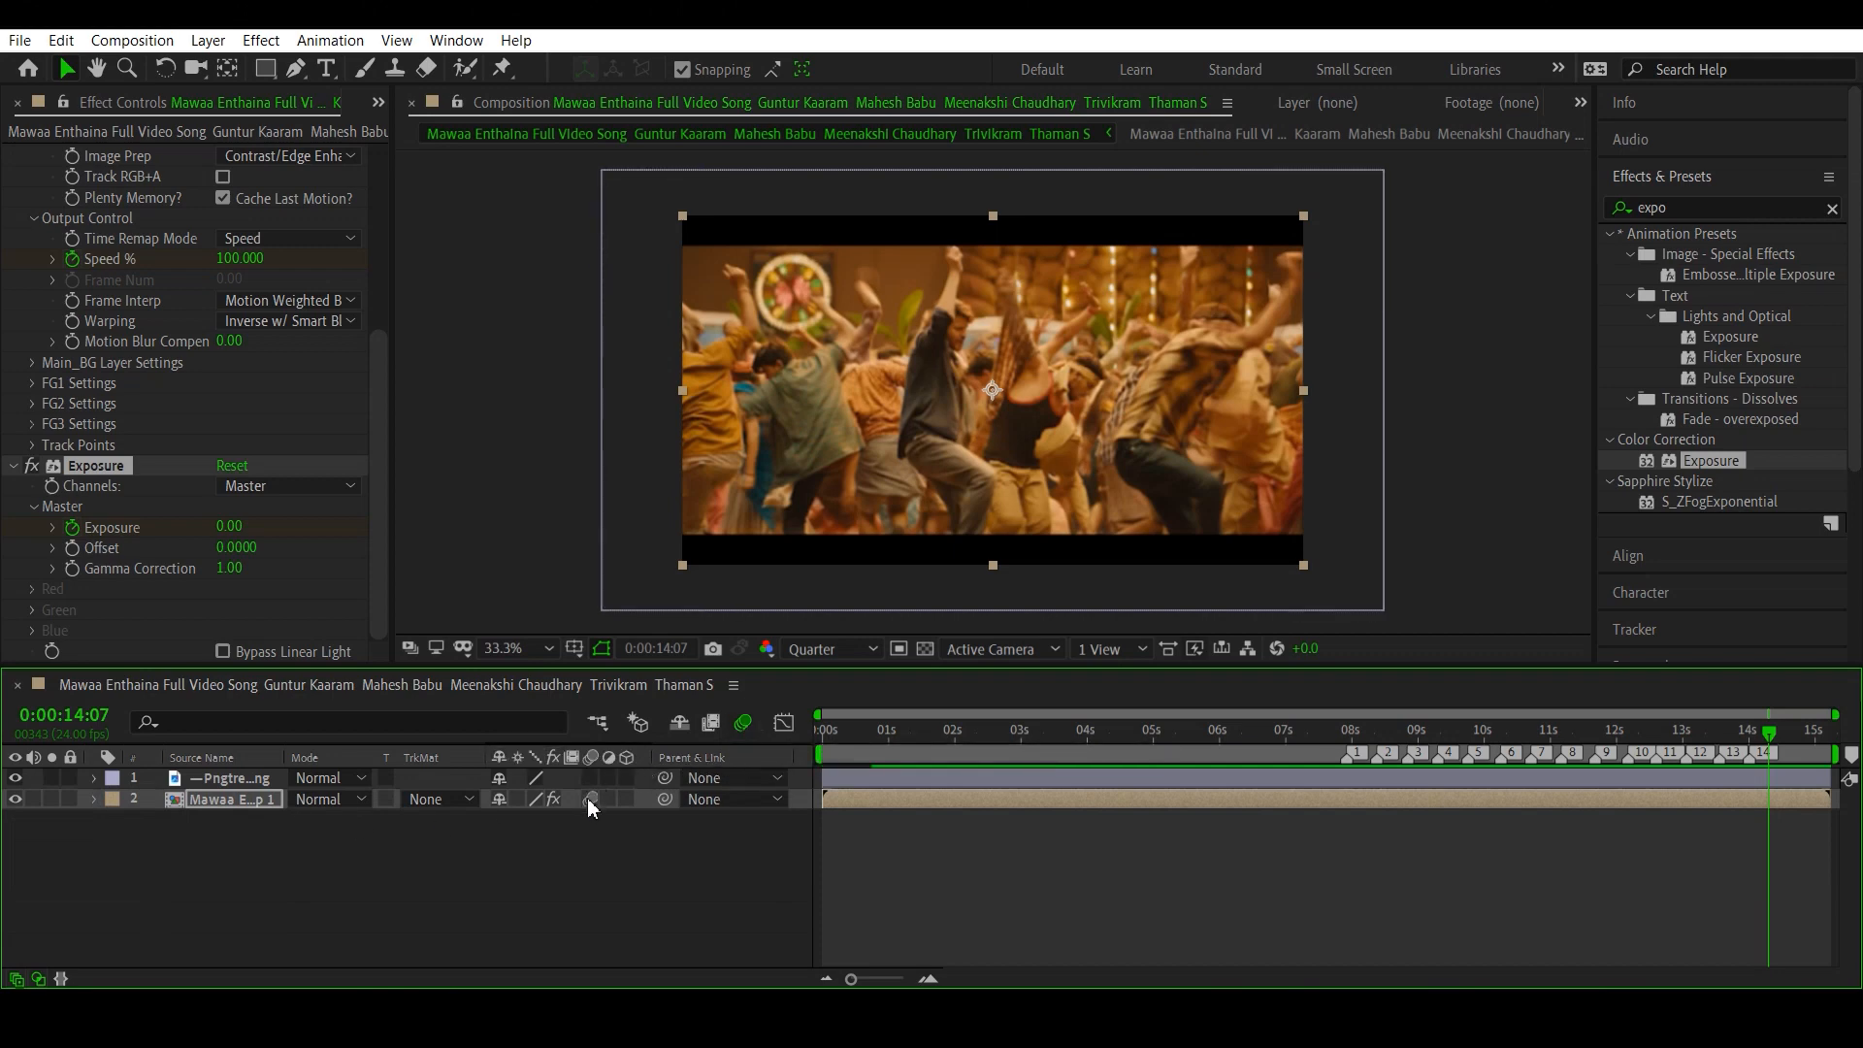
pyautogui.click(1392, 734)
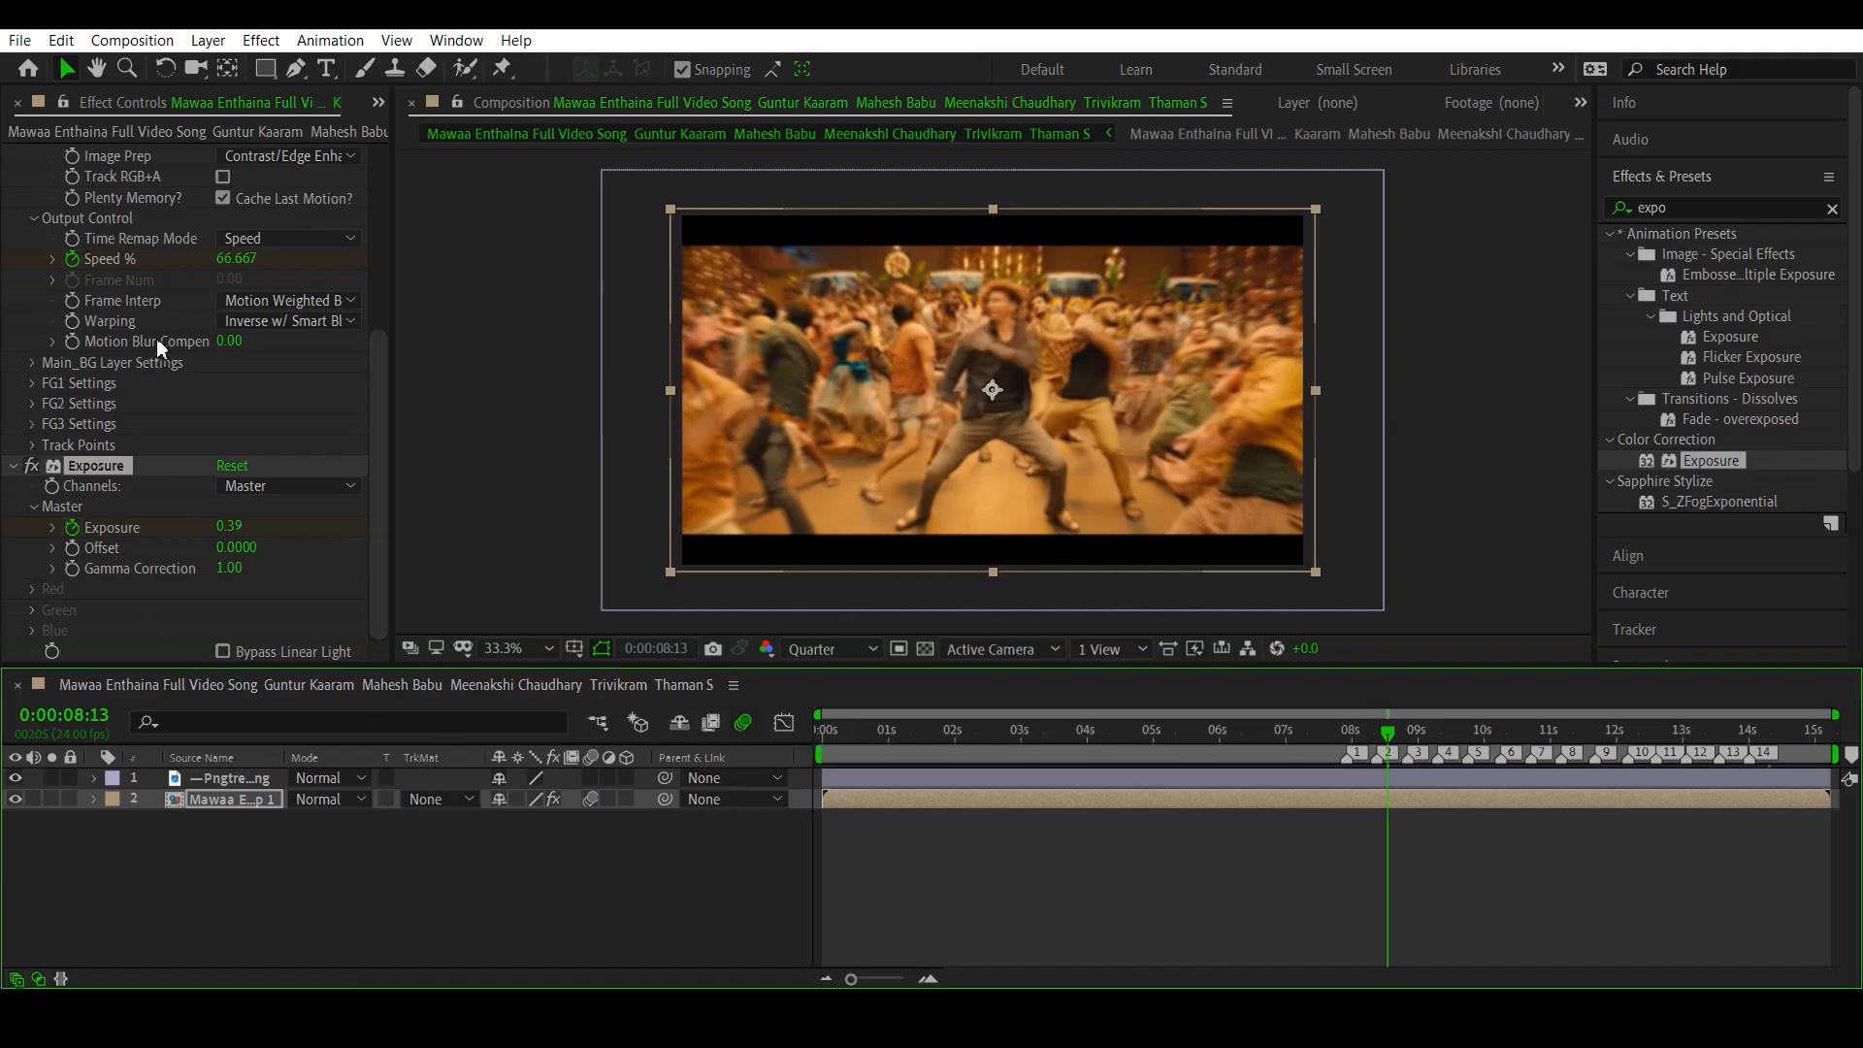
# - Try a Twixtor Pro Motion Blur Compensation of 0.3, settle on 0.5, then go to 0:00:00:18 and deselect the layer
pyautogui.scroll(5, 155, 175)
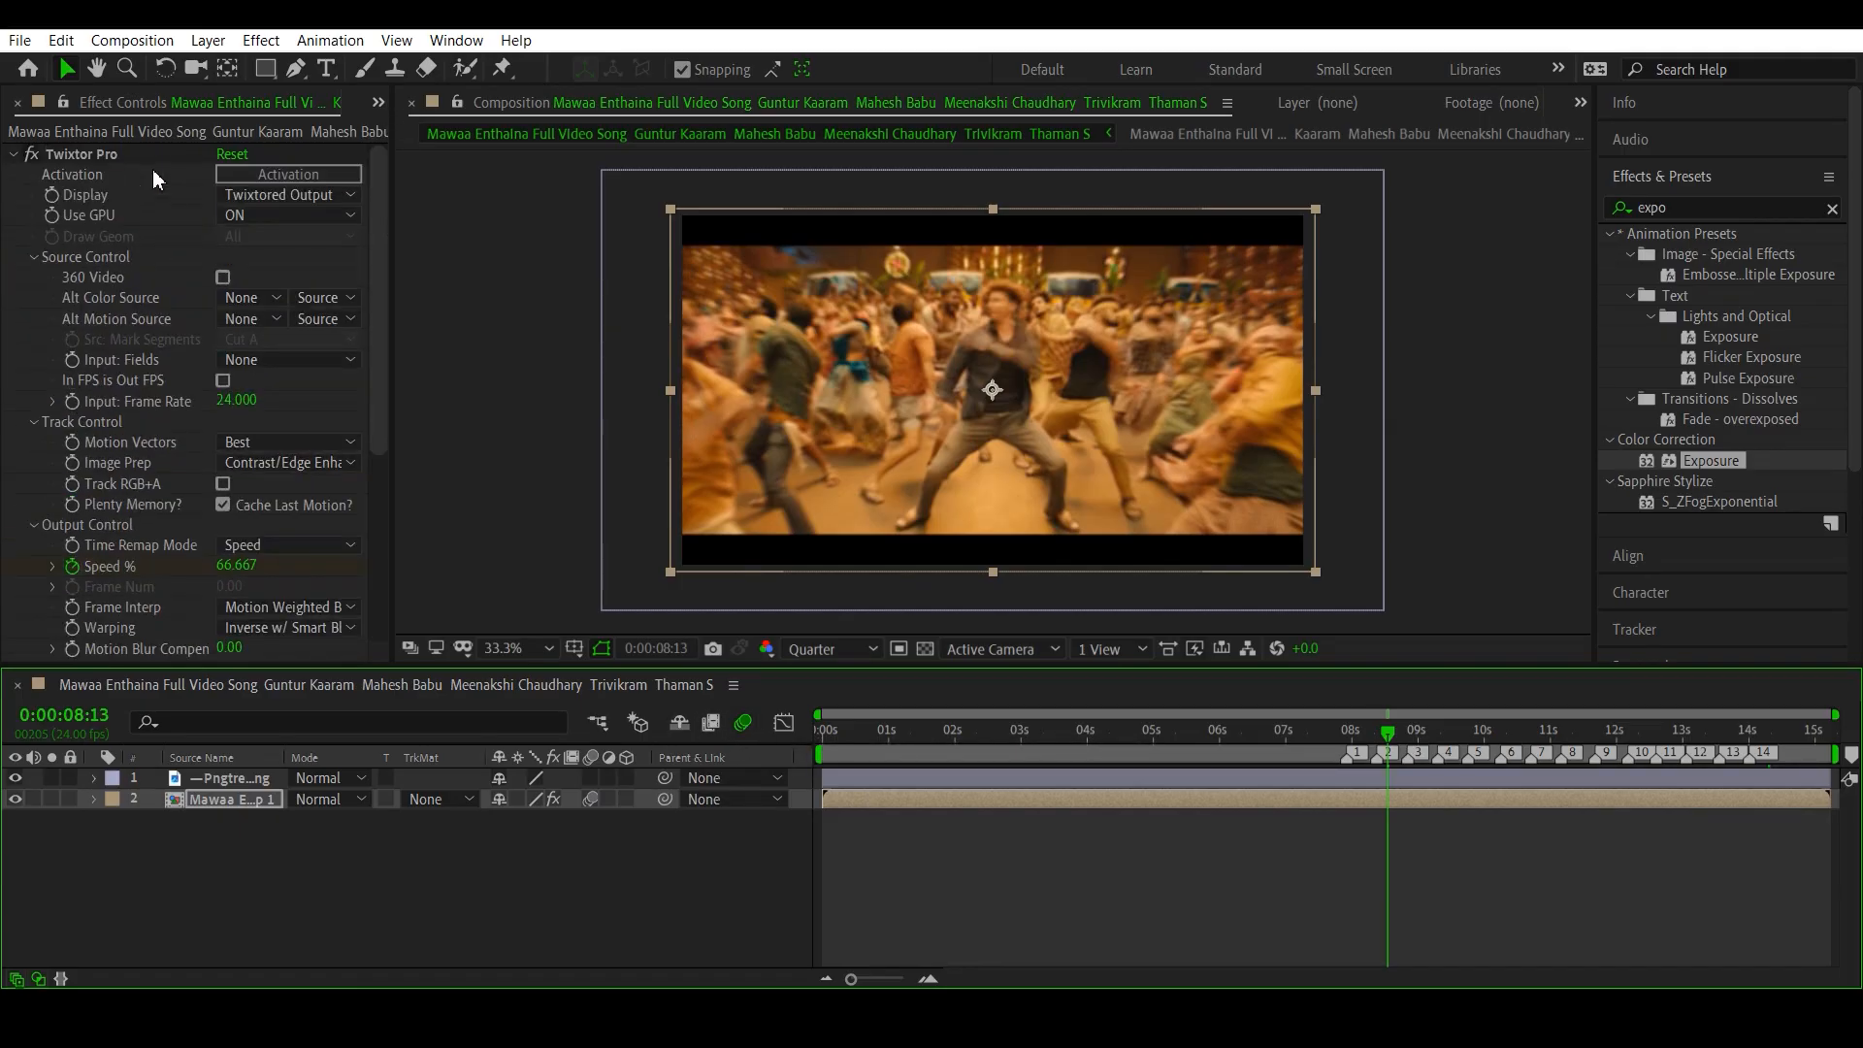
pyautogui.scroll(-1, 192, 582)
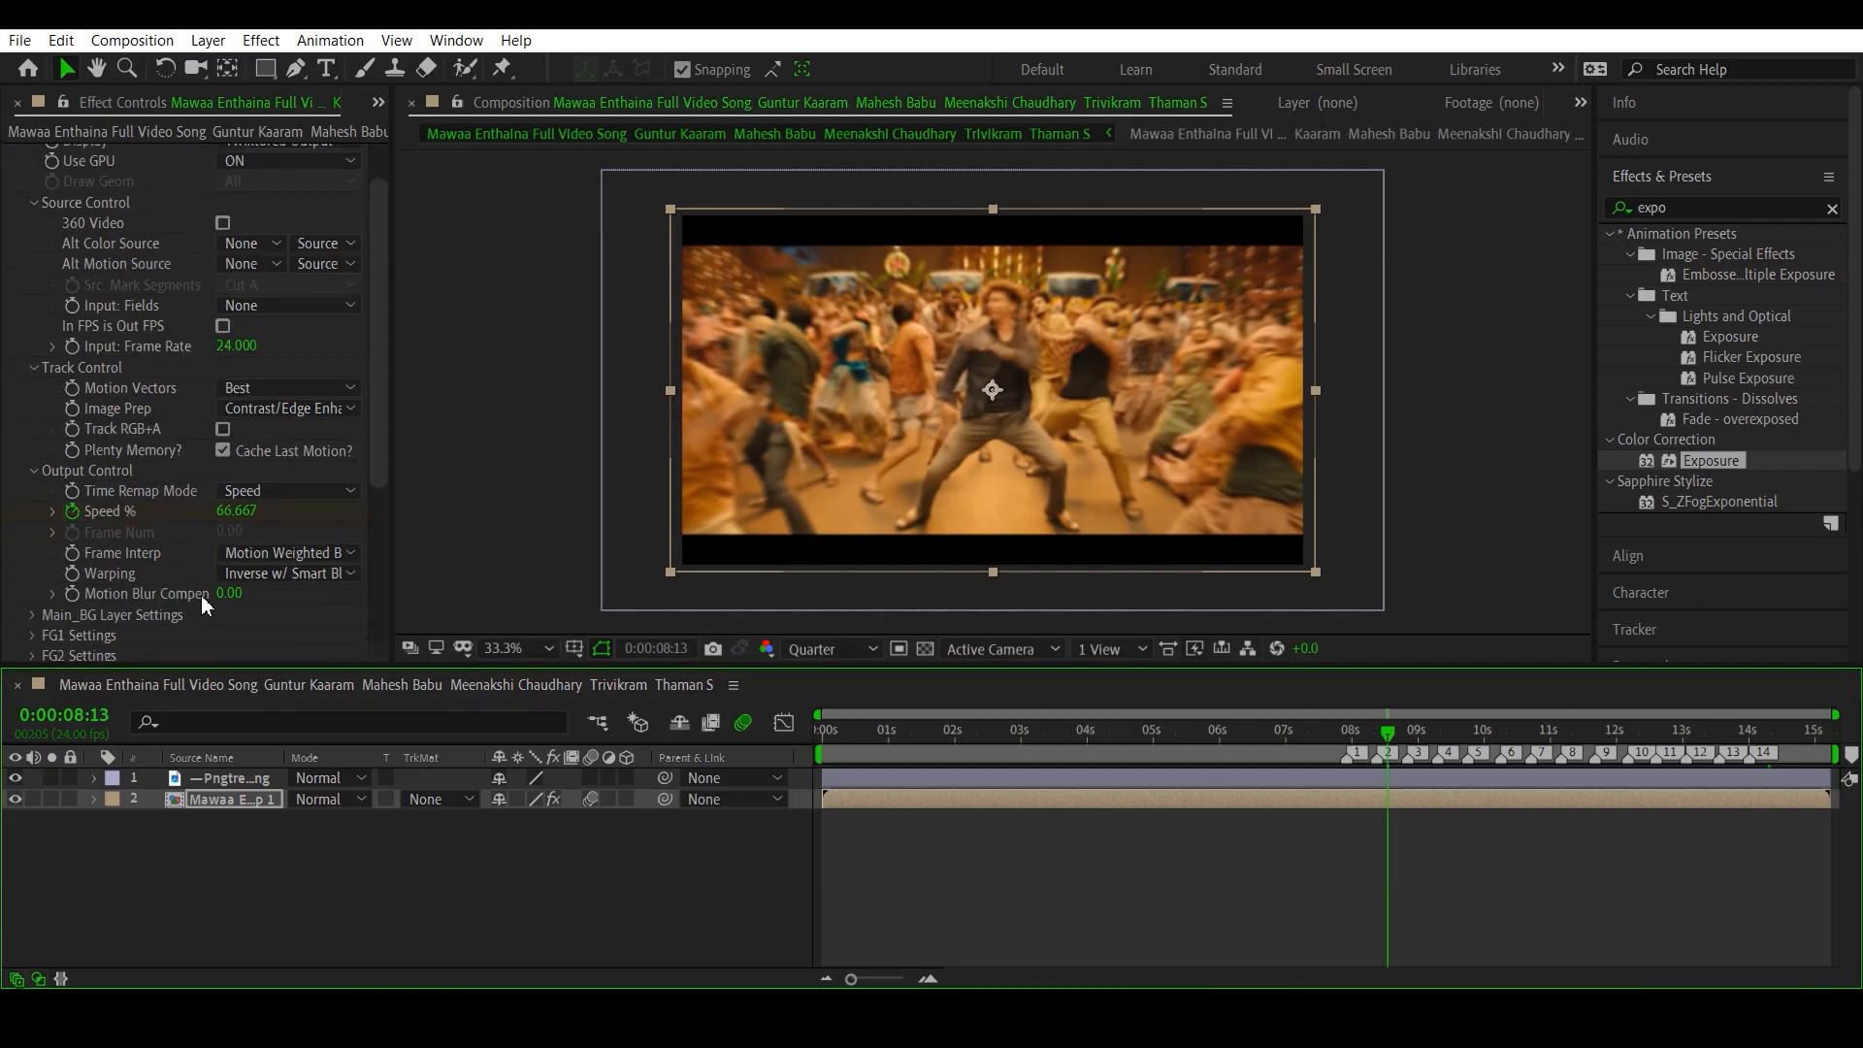
pyautogui.click(229, 593)
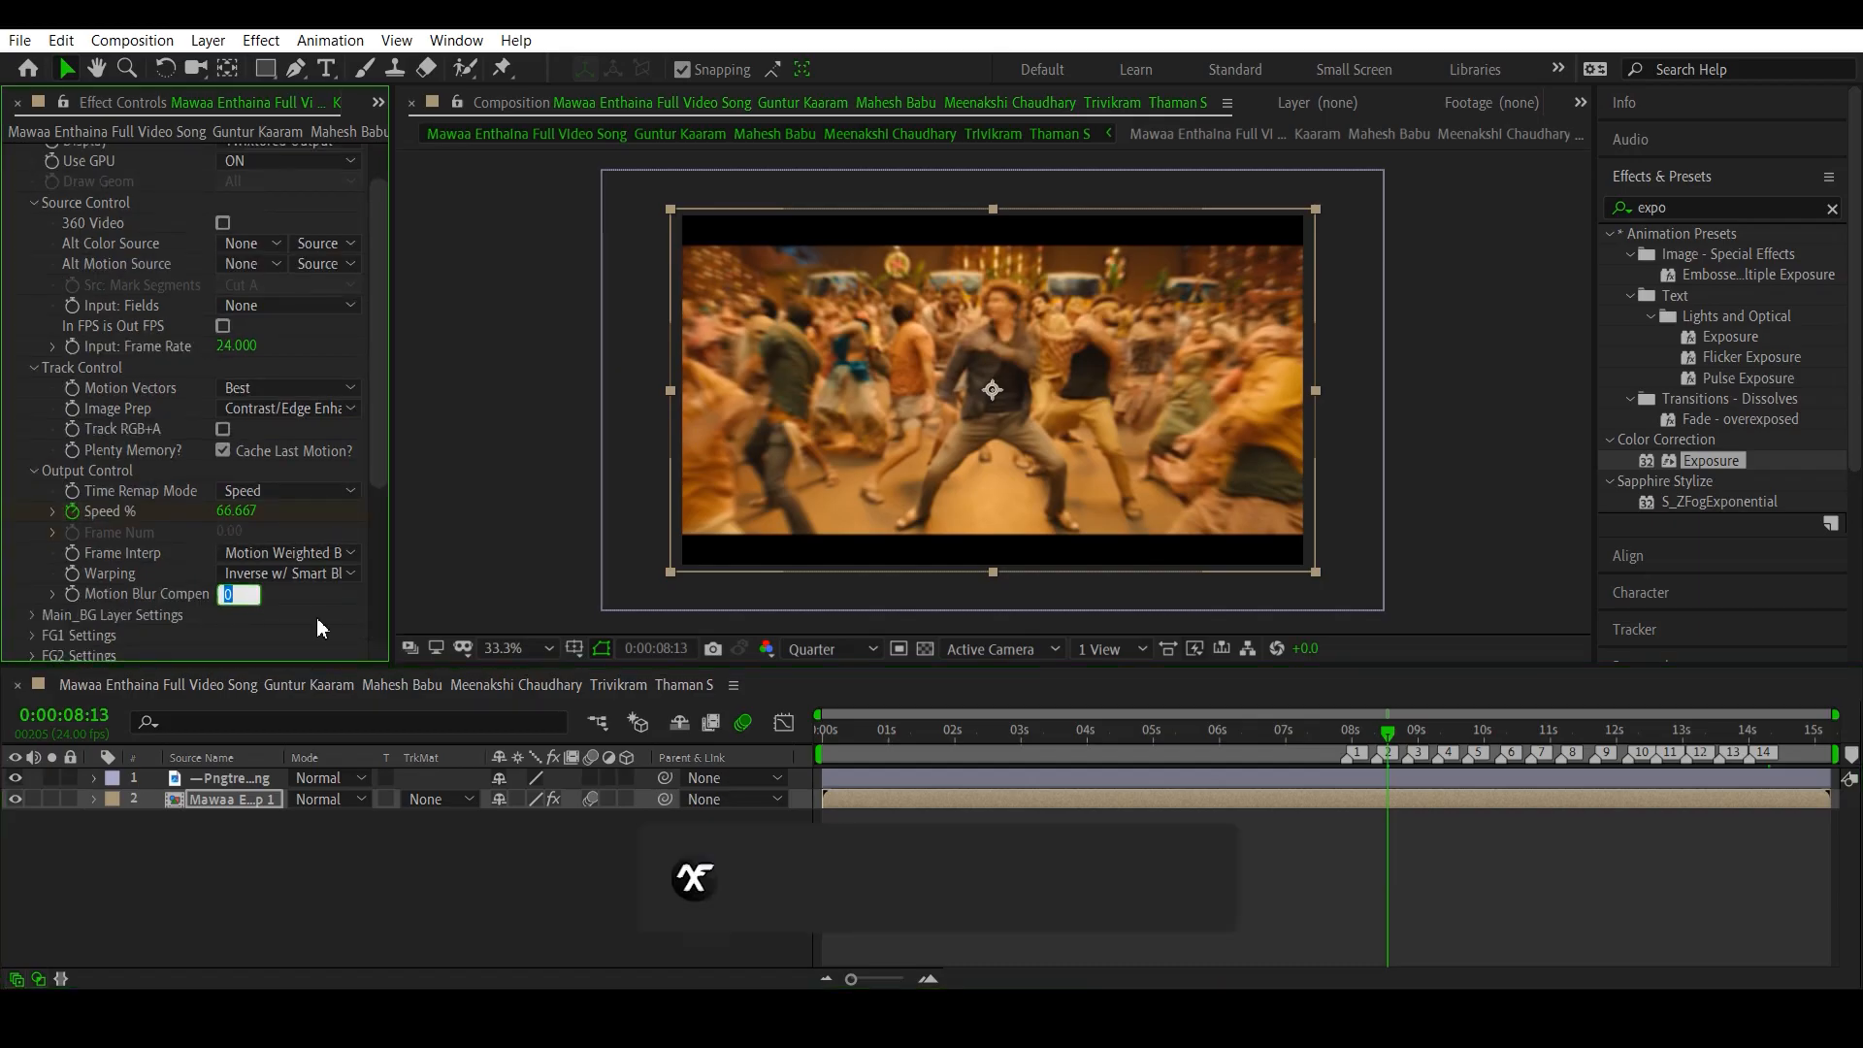
pyautogui.write('0.3')
pyautogui.press('Return')
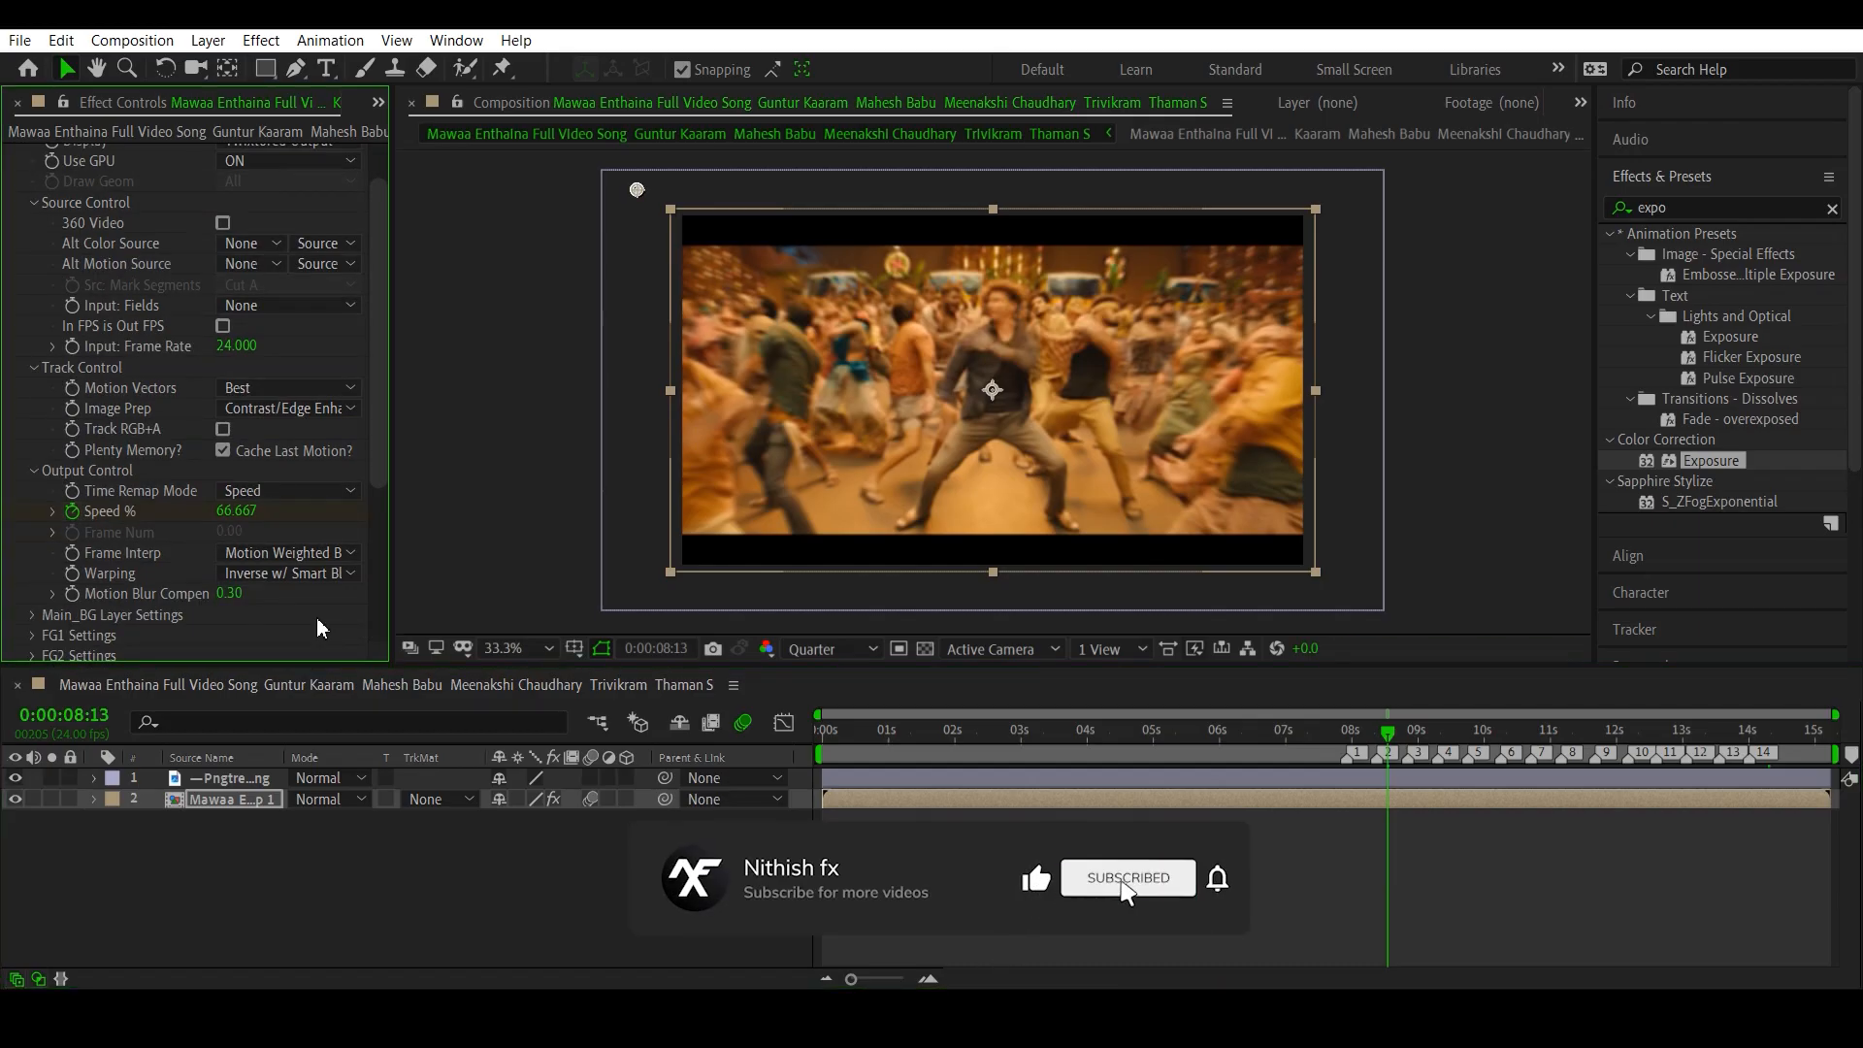
pyautogui.click(233, 593)
pyautogui.write('0.5')
pyautogui.press('Return')
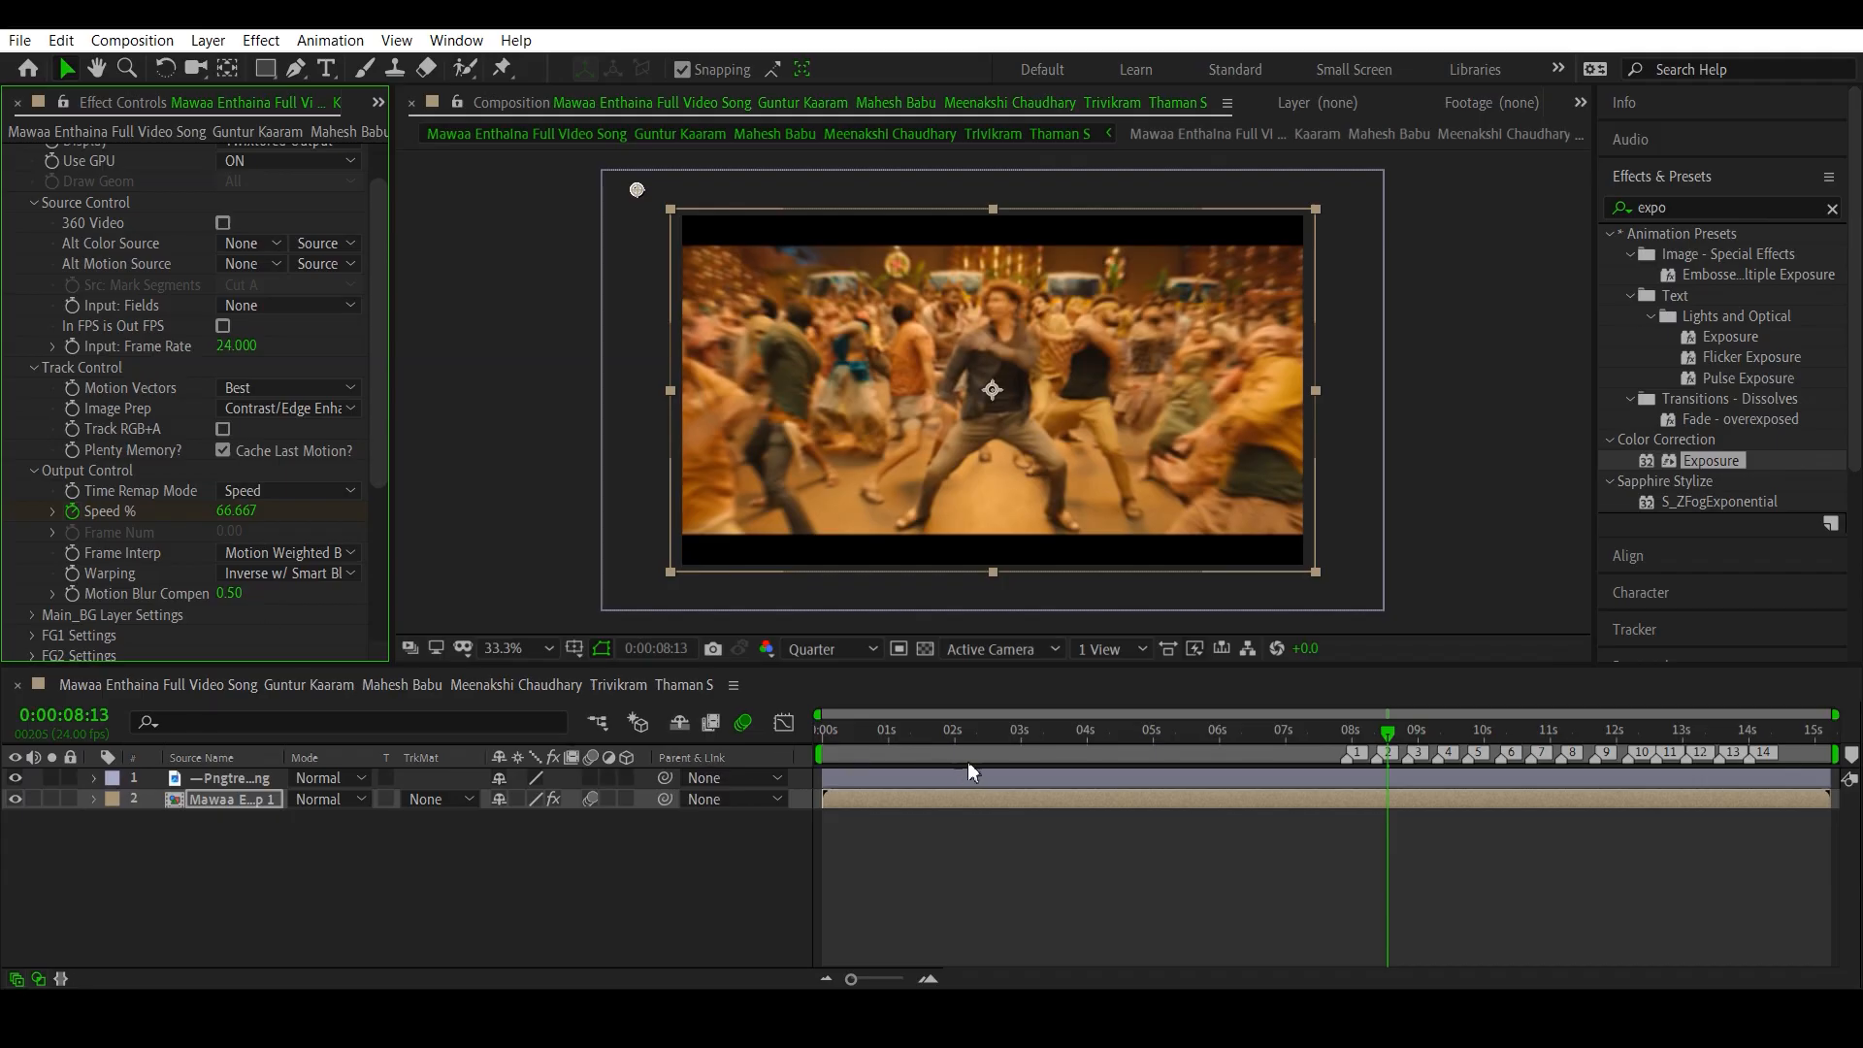
pyautogui.moveTo(916, 731); pyautogui.dragTo(871, 741)
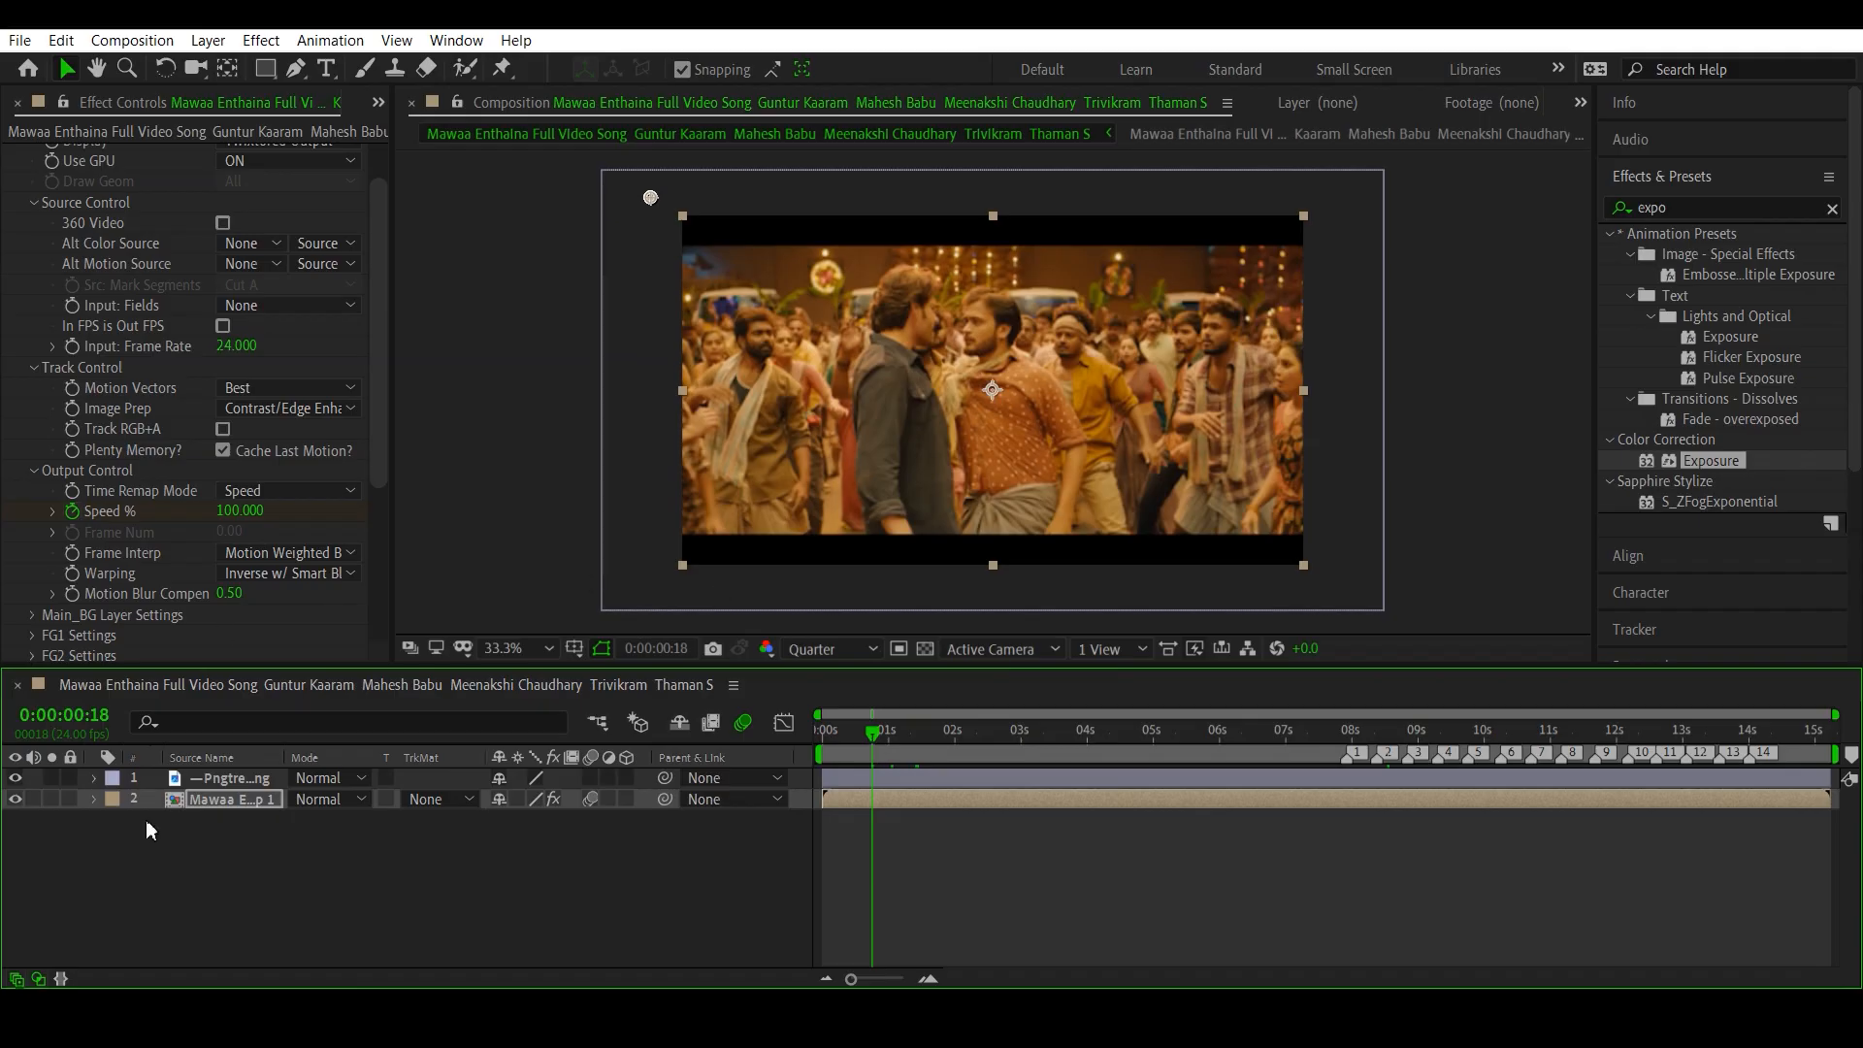
pyautogui.click(348, 876)
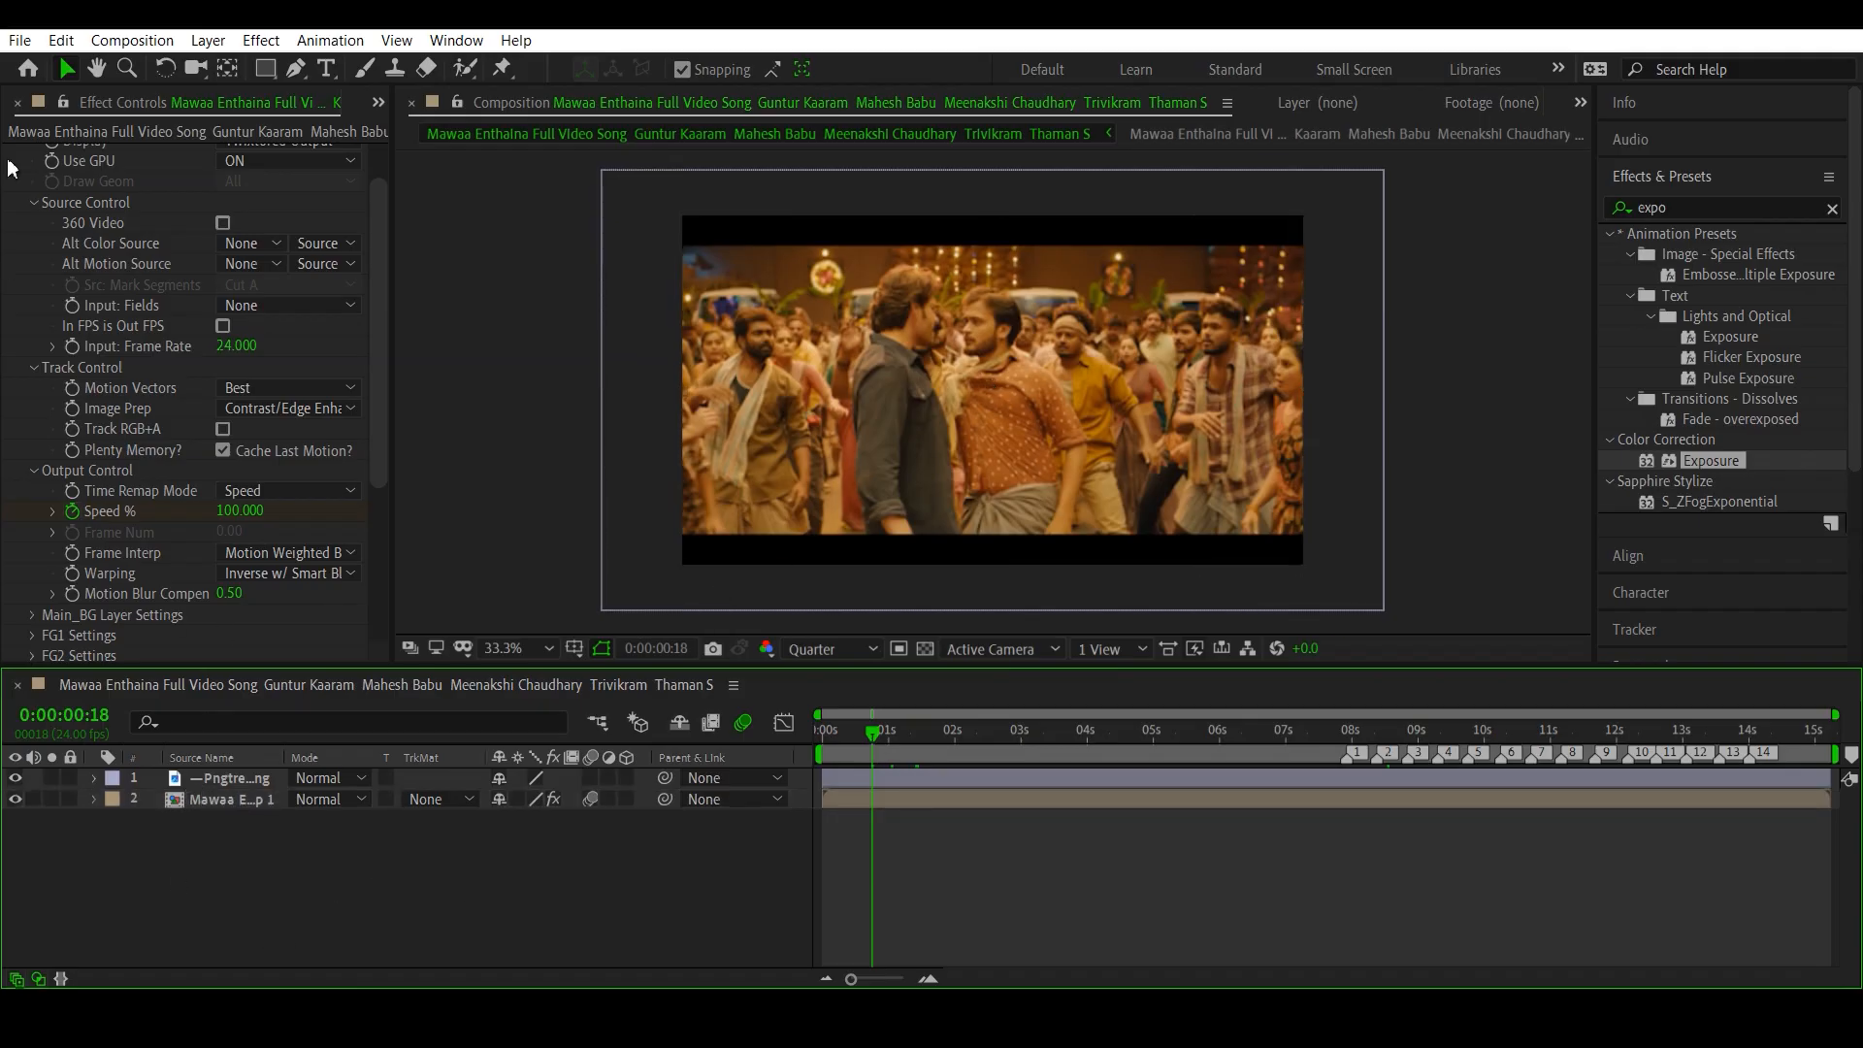
pyautogui.click(150, 43)
pyautogui.click(191, 103)
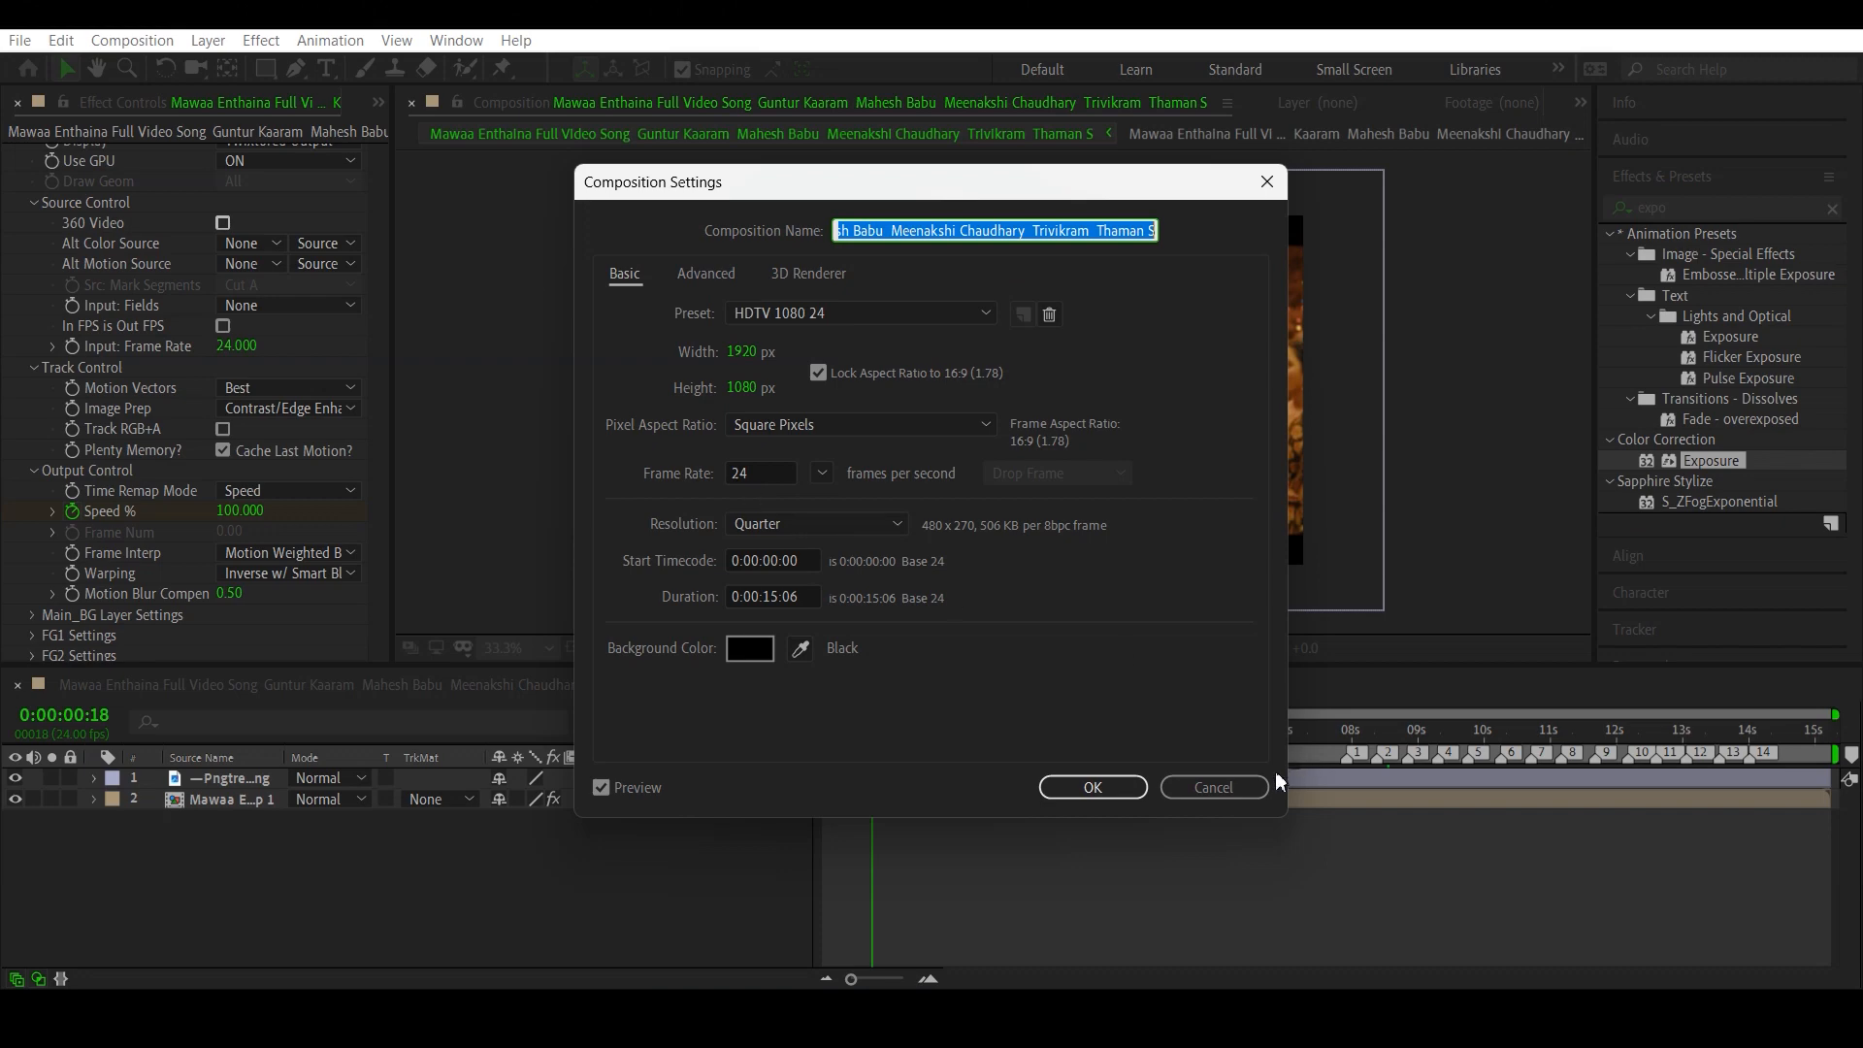
pyautogui.click(1213, 787)
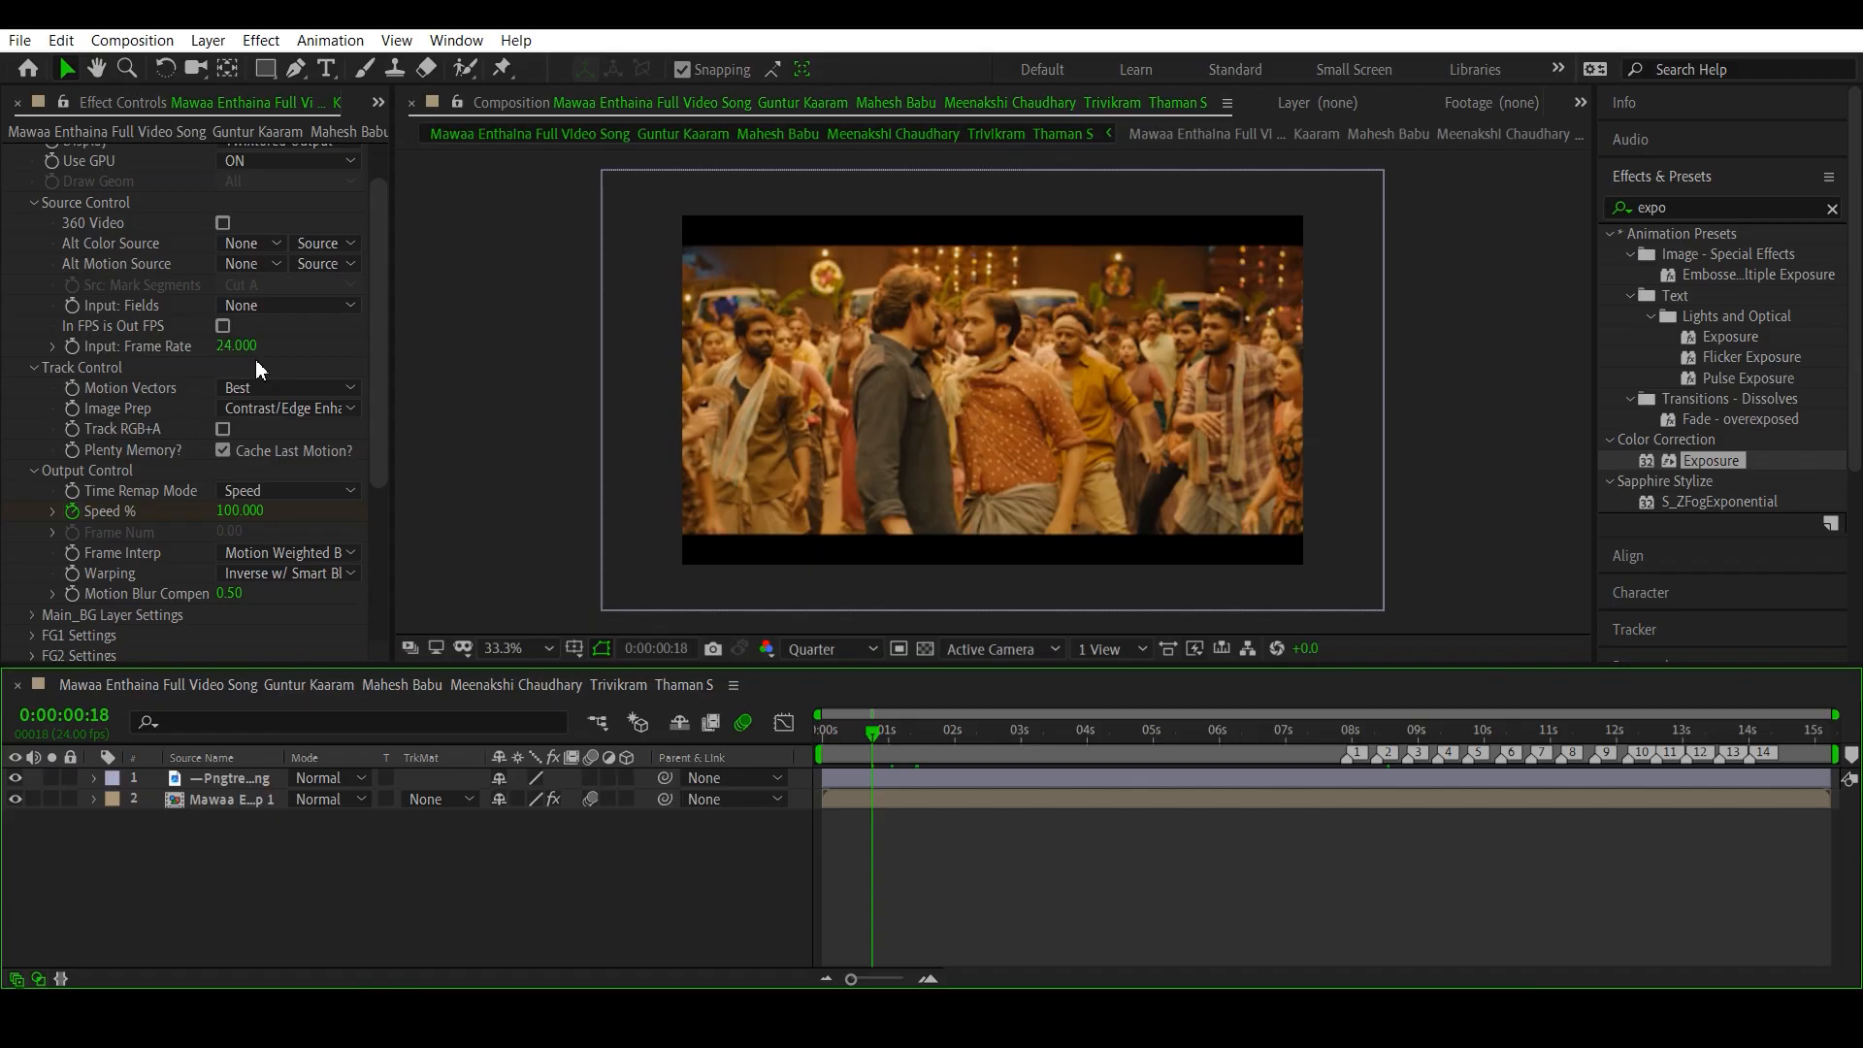
# - Set the main composition's frame rate to 48 frames per second in the composition settings
pyautogui.click(132, 40)
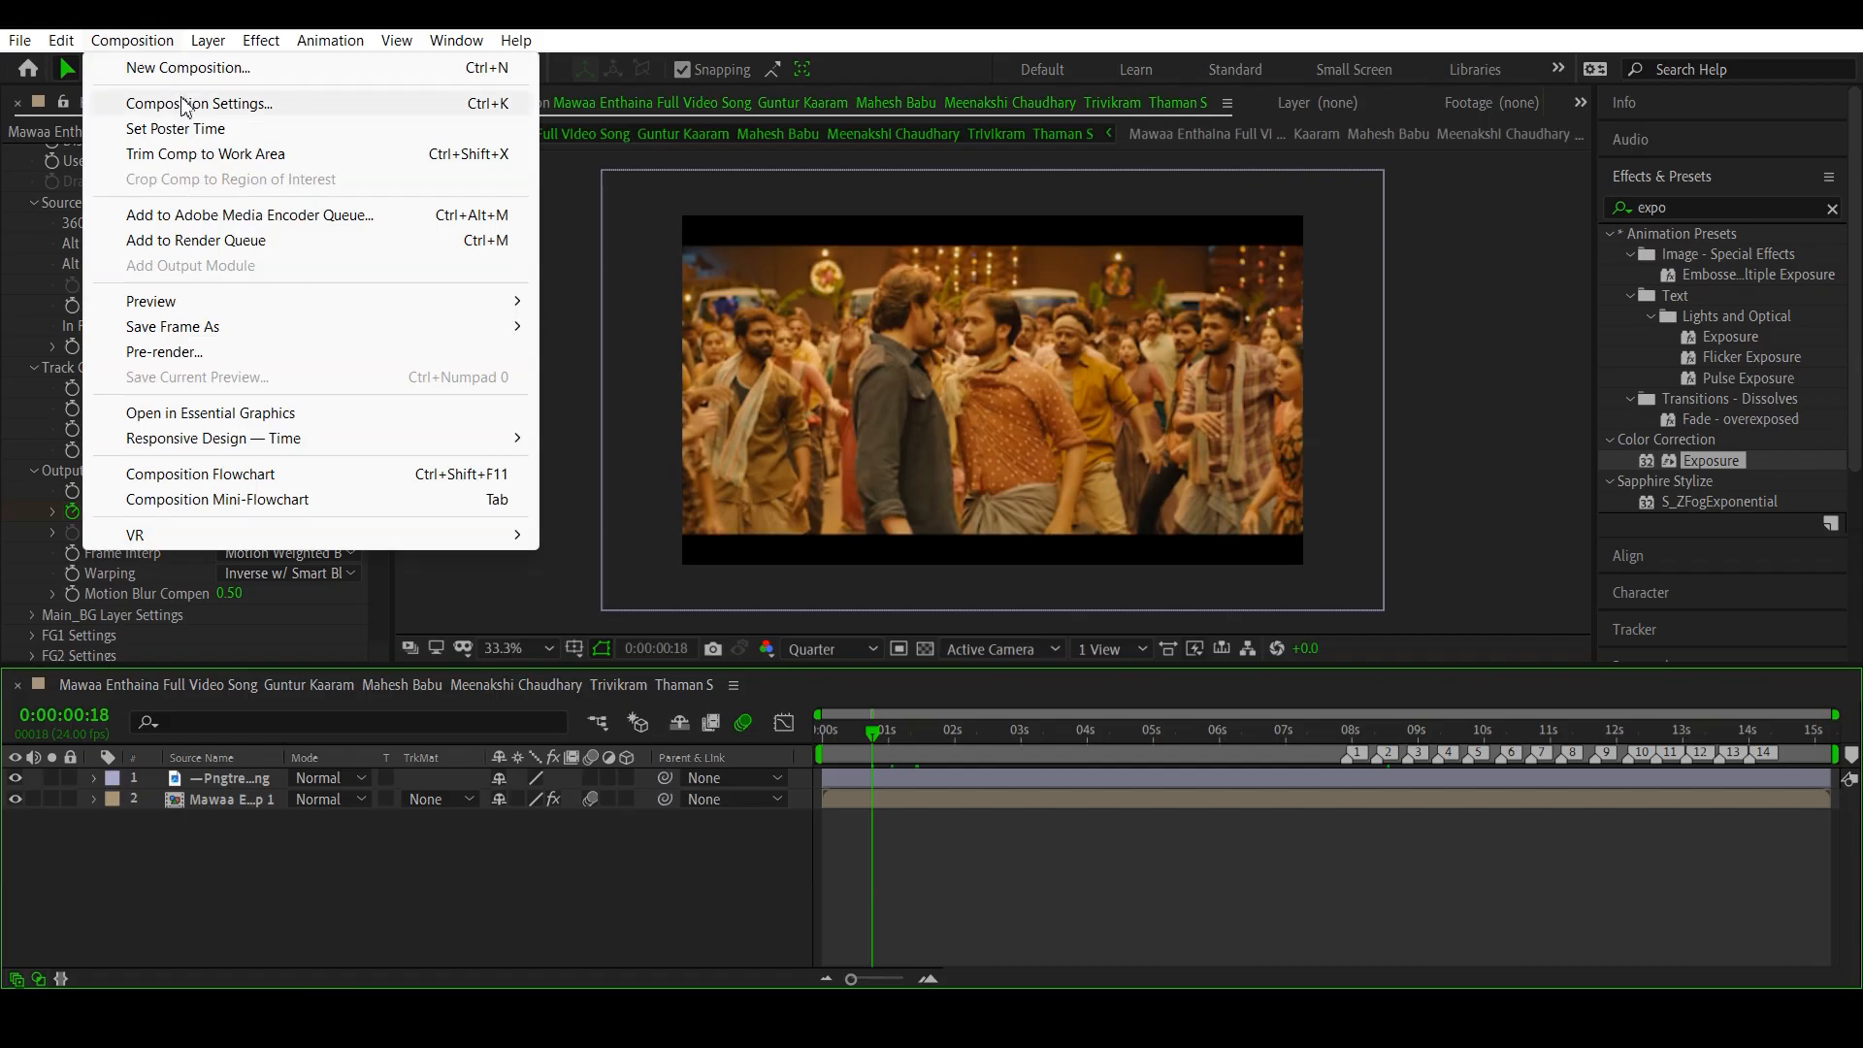
pyautogui.click(184, 105)
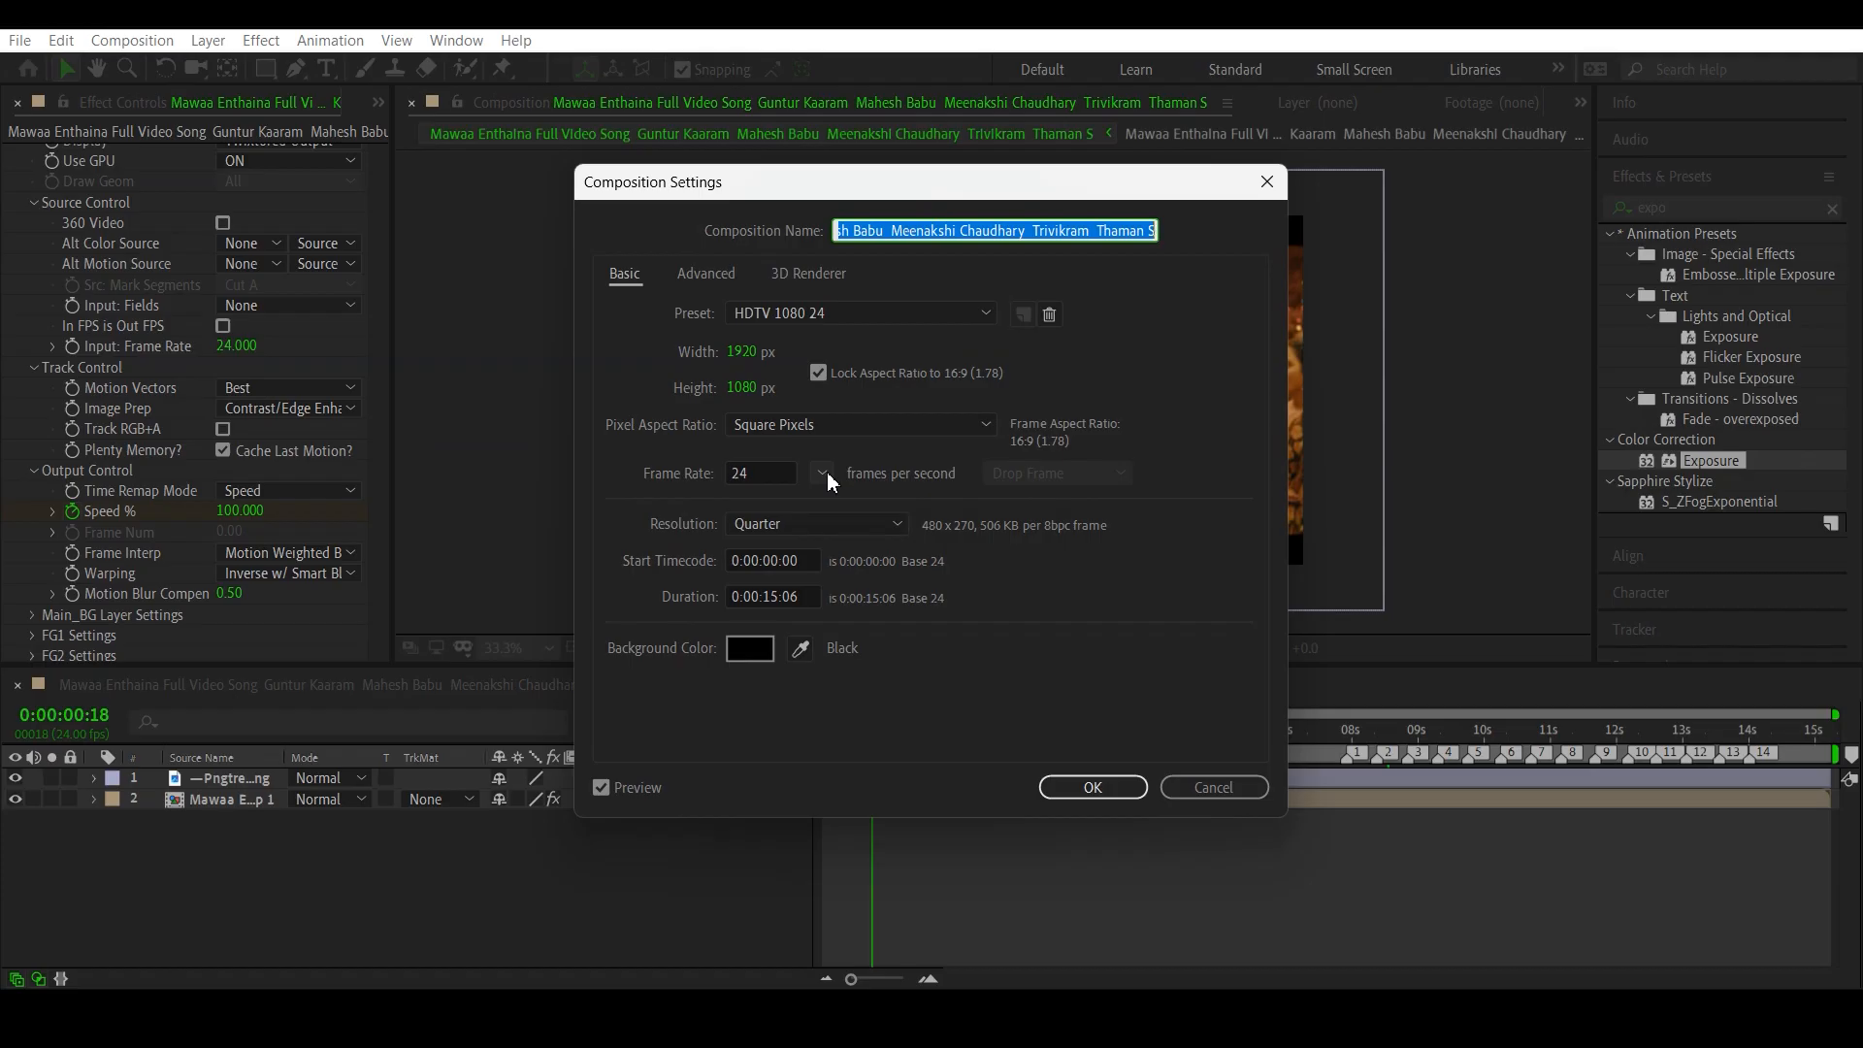
pyautogui.moveTo(757, 187); pyautogui.dragTo(1104, 333)
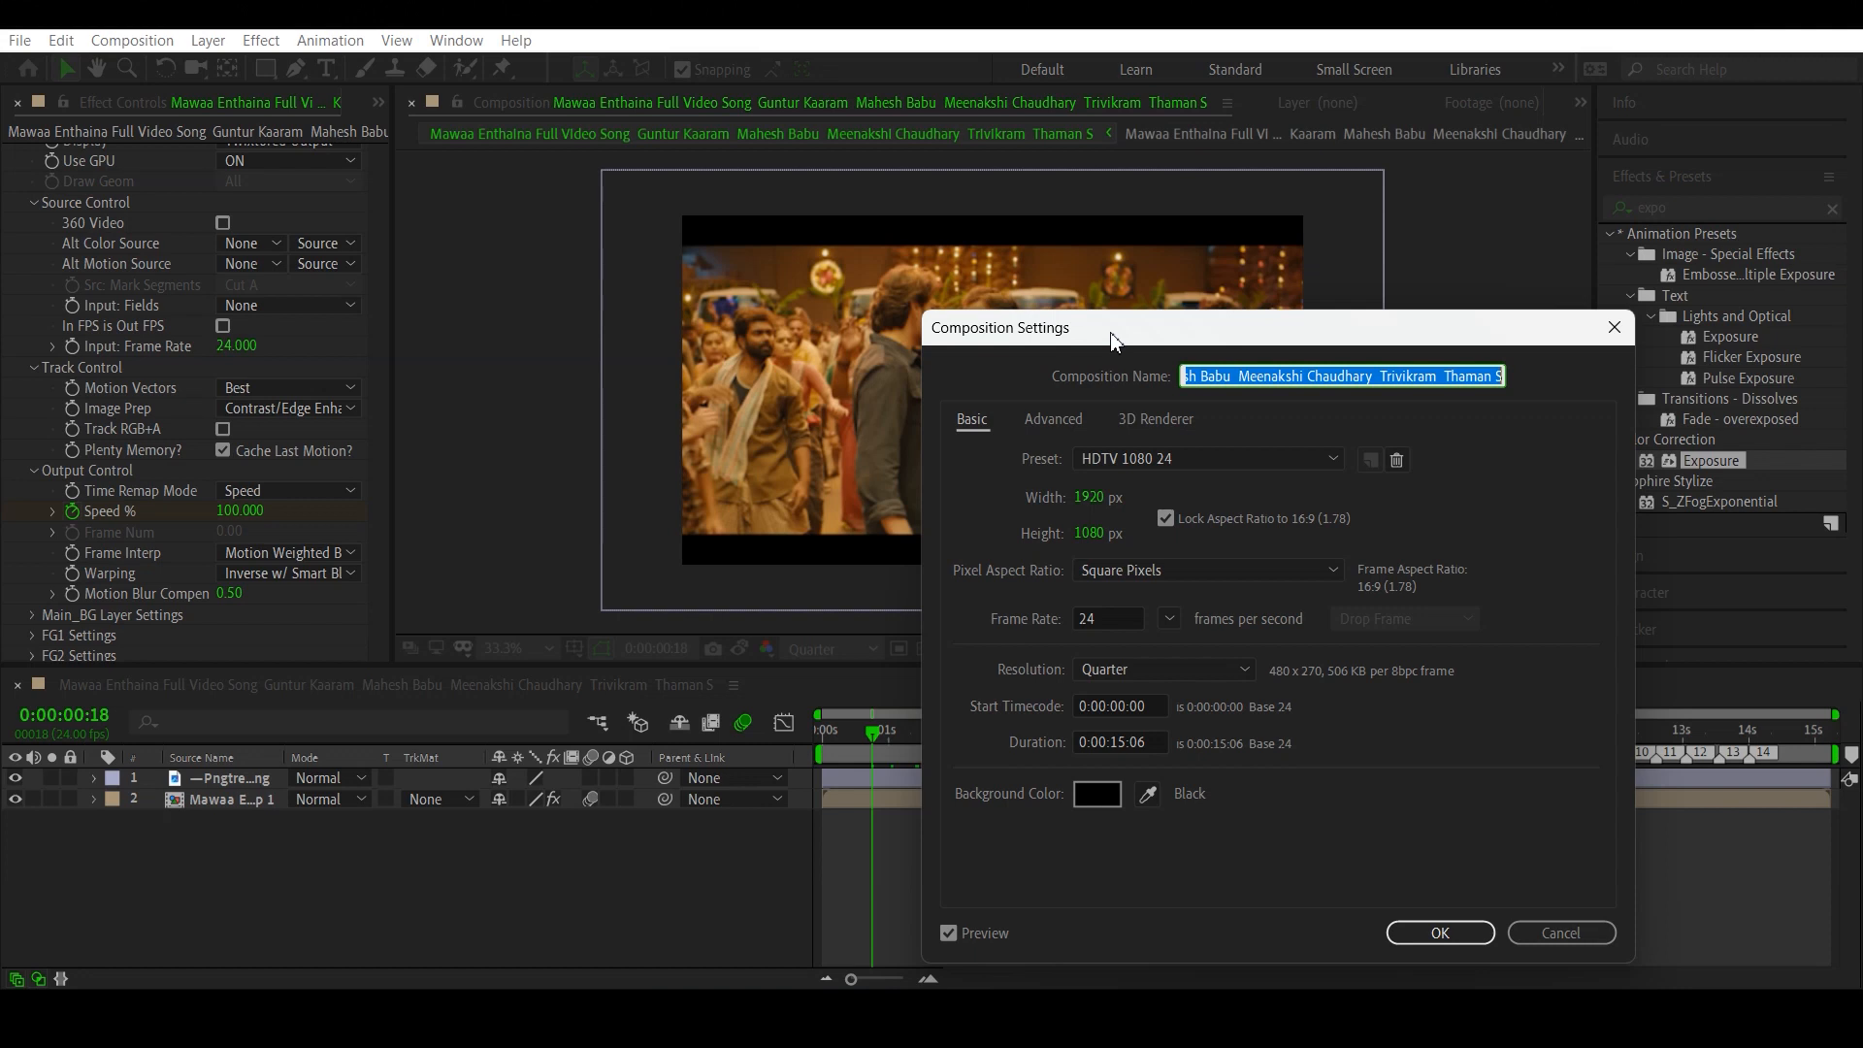
pyautogui.click(1170, 621)
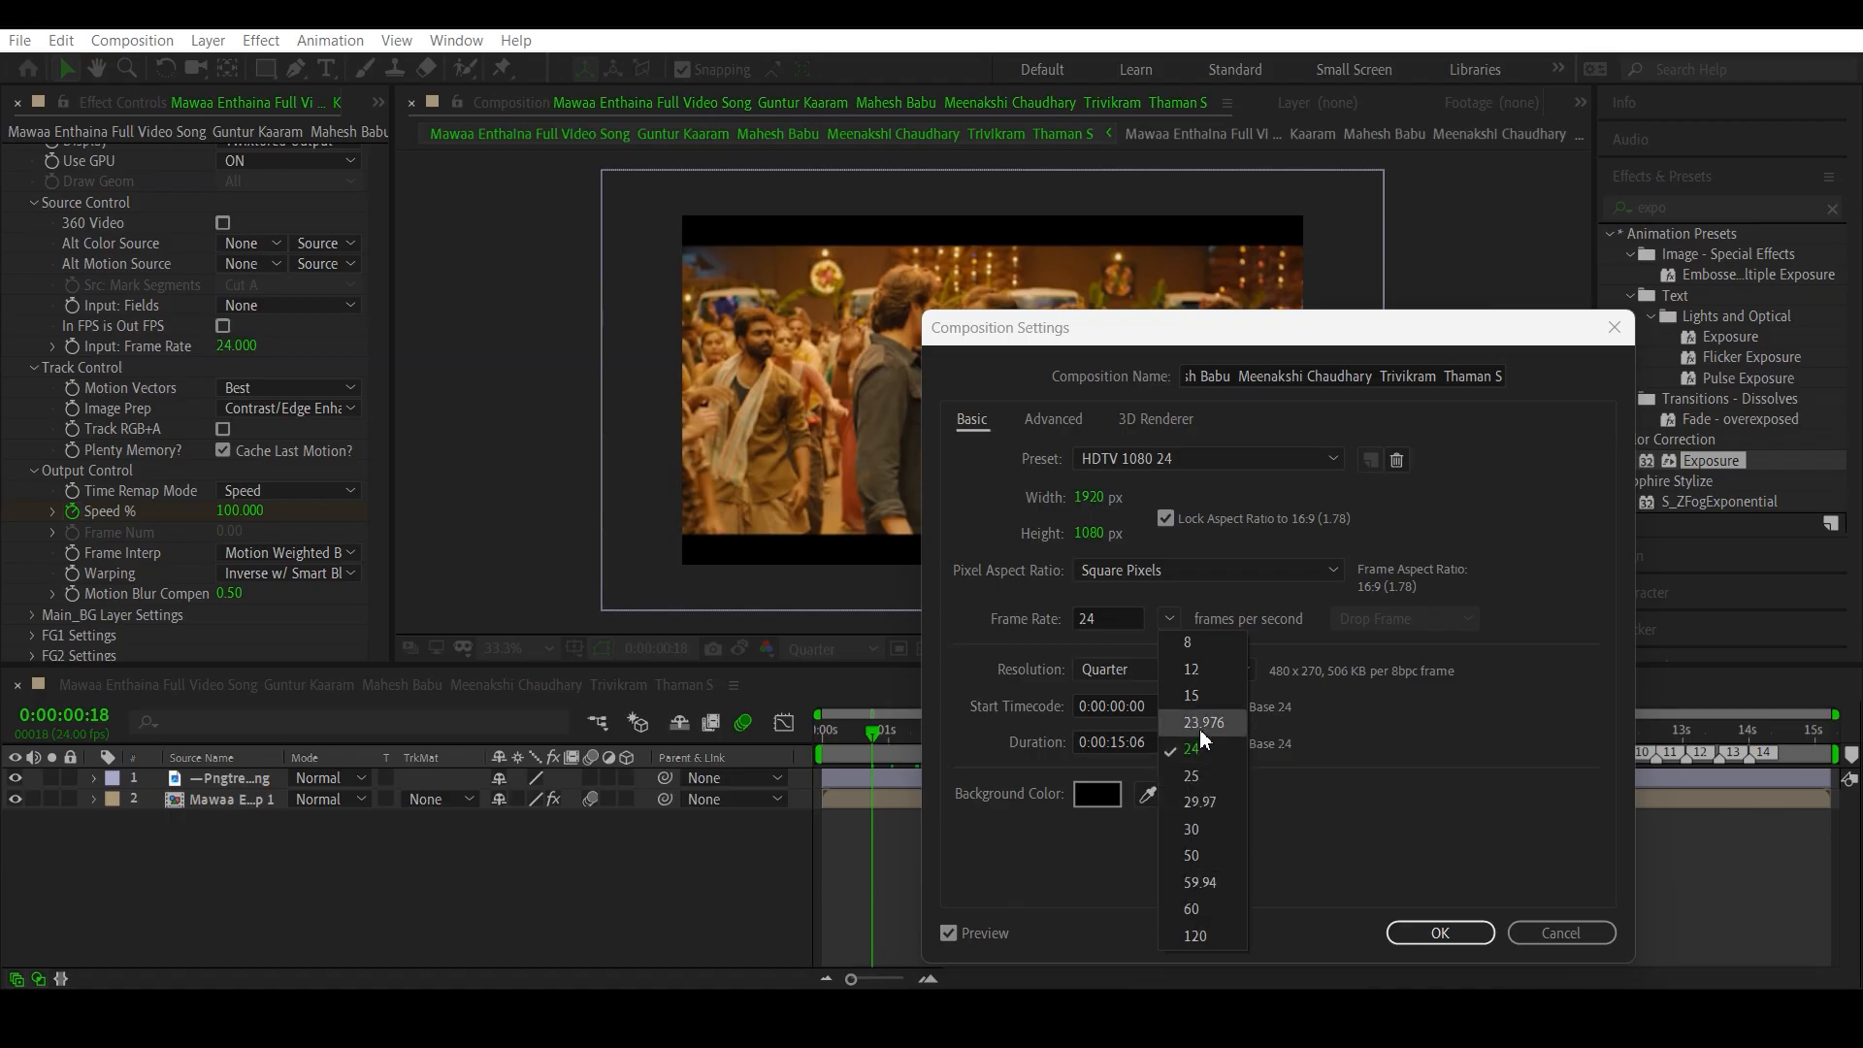
pyautogui.click(1112, 619)
pyautogui.doubleClick(1114, 619)
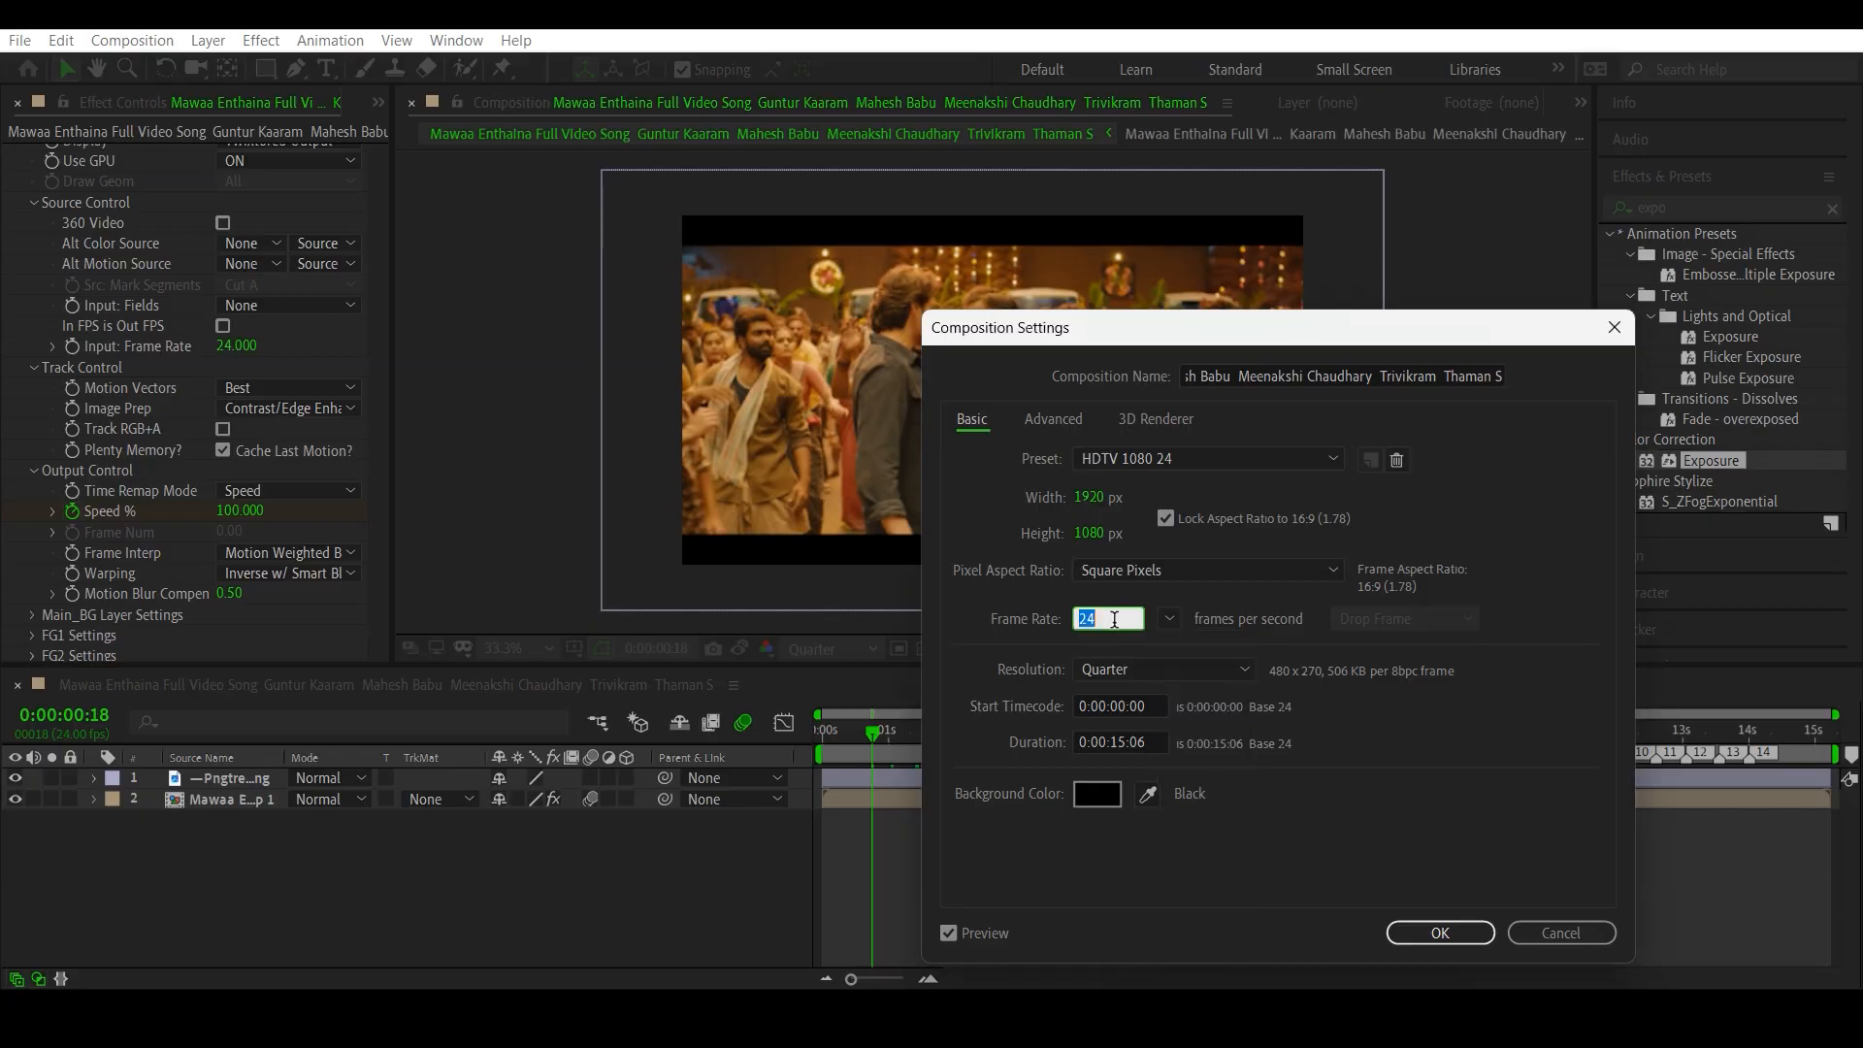
pyautogui.write('48')
pyautogui.press('Return')
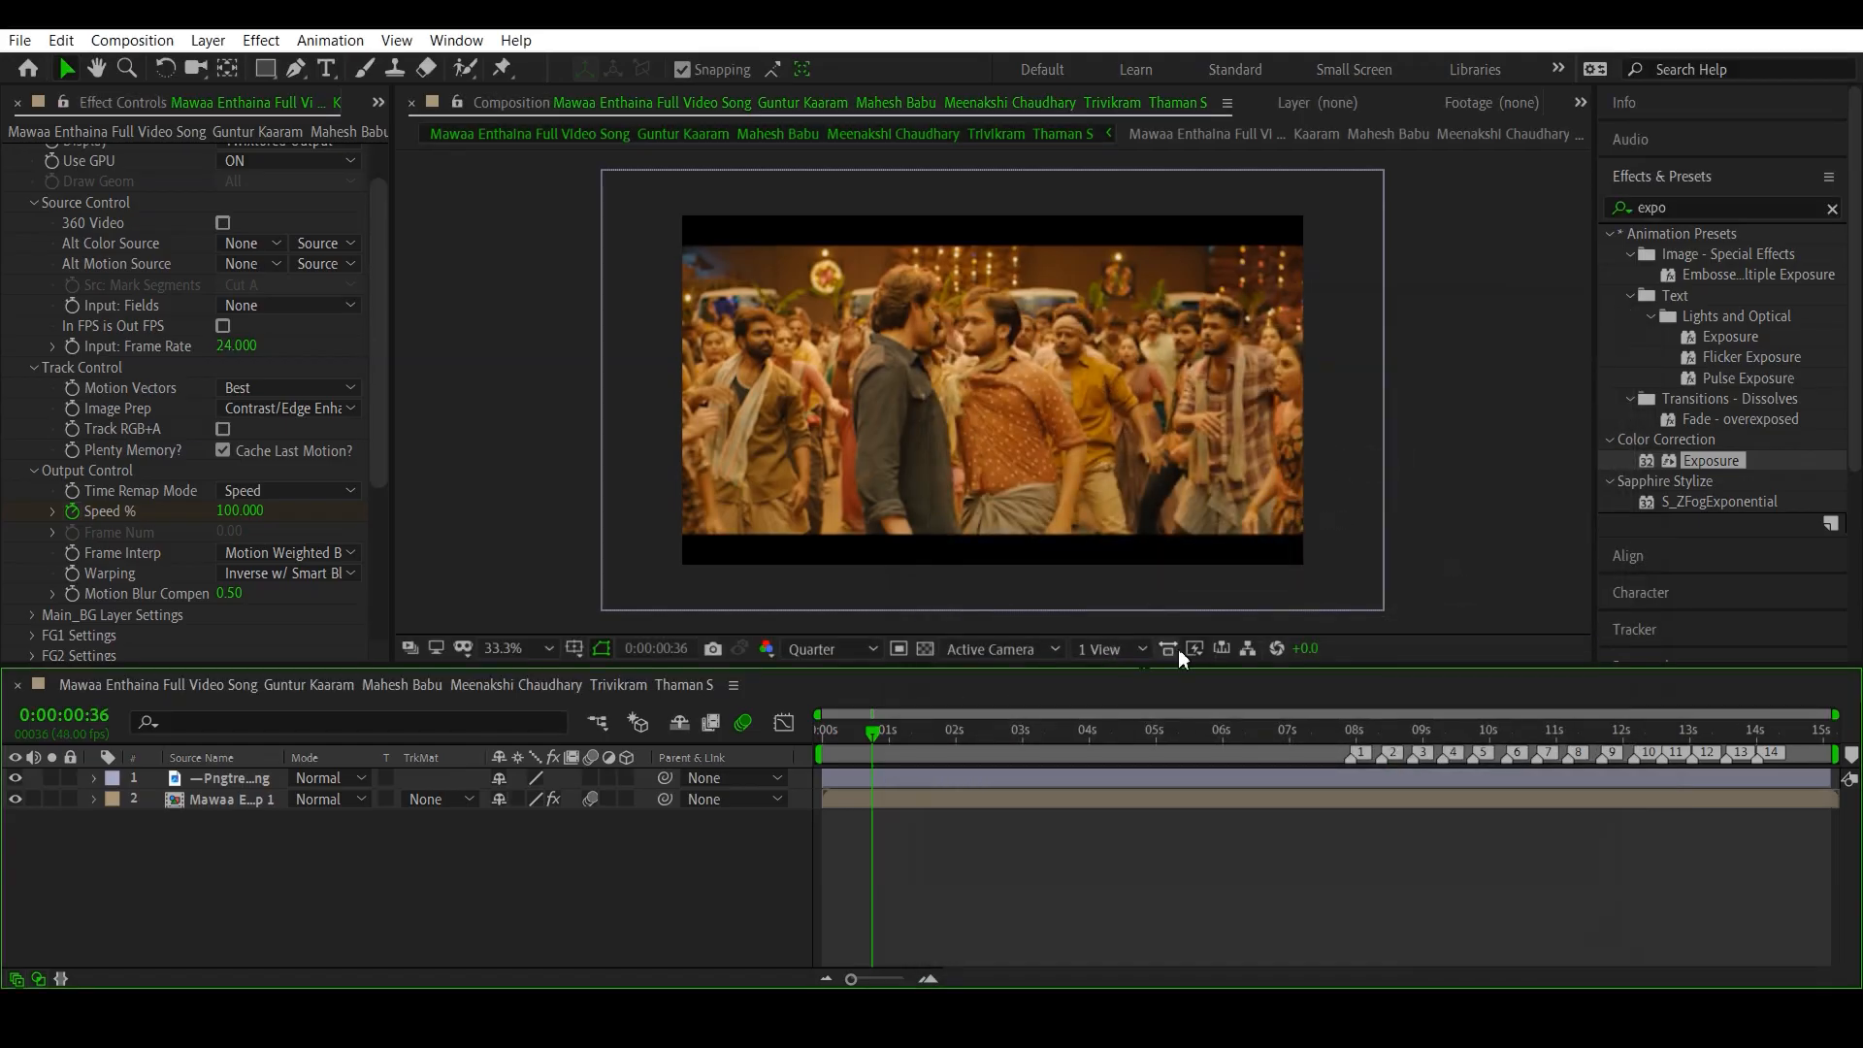
# - Open the nested clip composition, turn on frame blending for it and its video layer, and return to the main composition
pyautogui.click(943, 733)
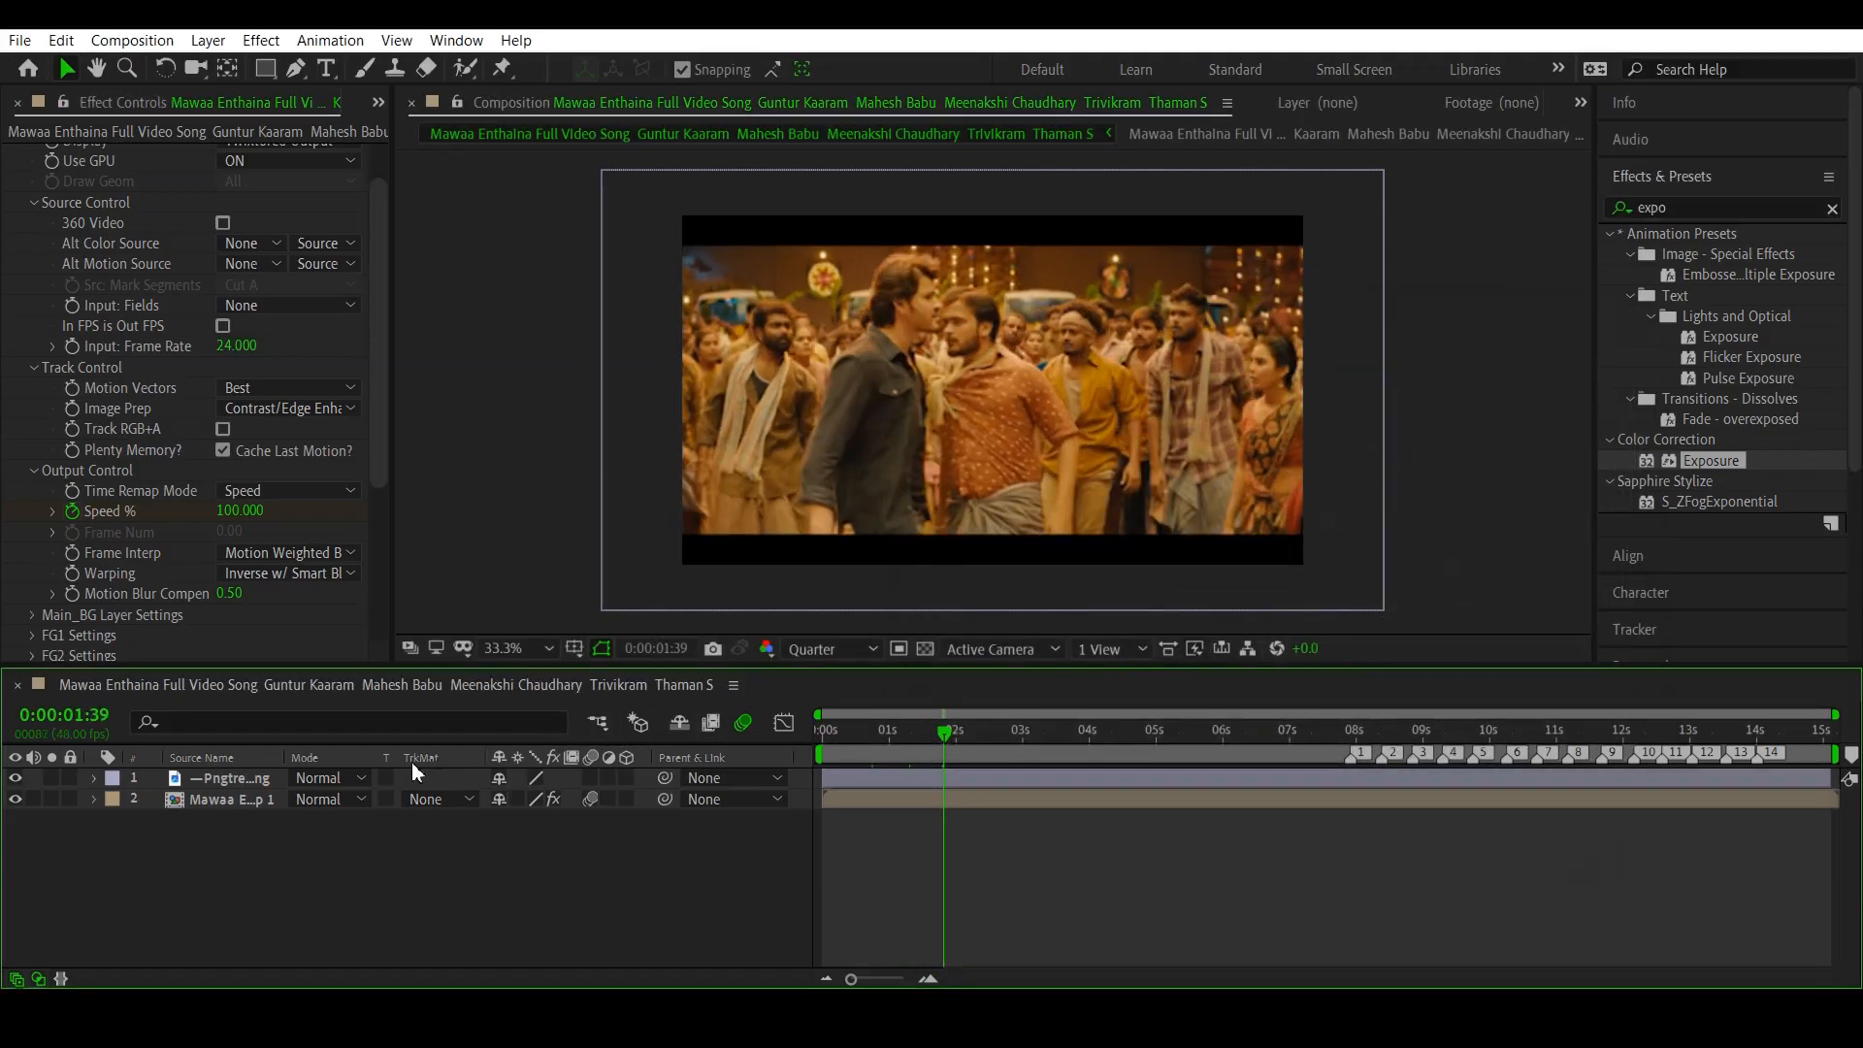
pyautogui.doubleClick(225, 793)
pyautogui.click(712, 724)
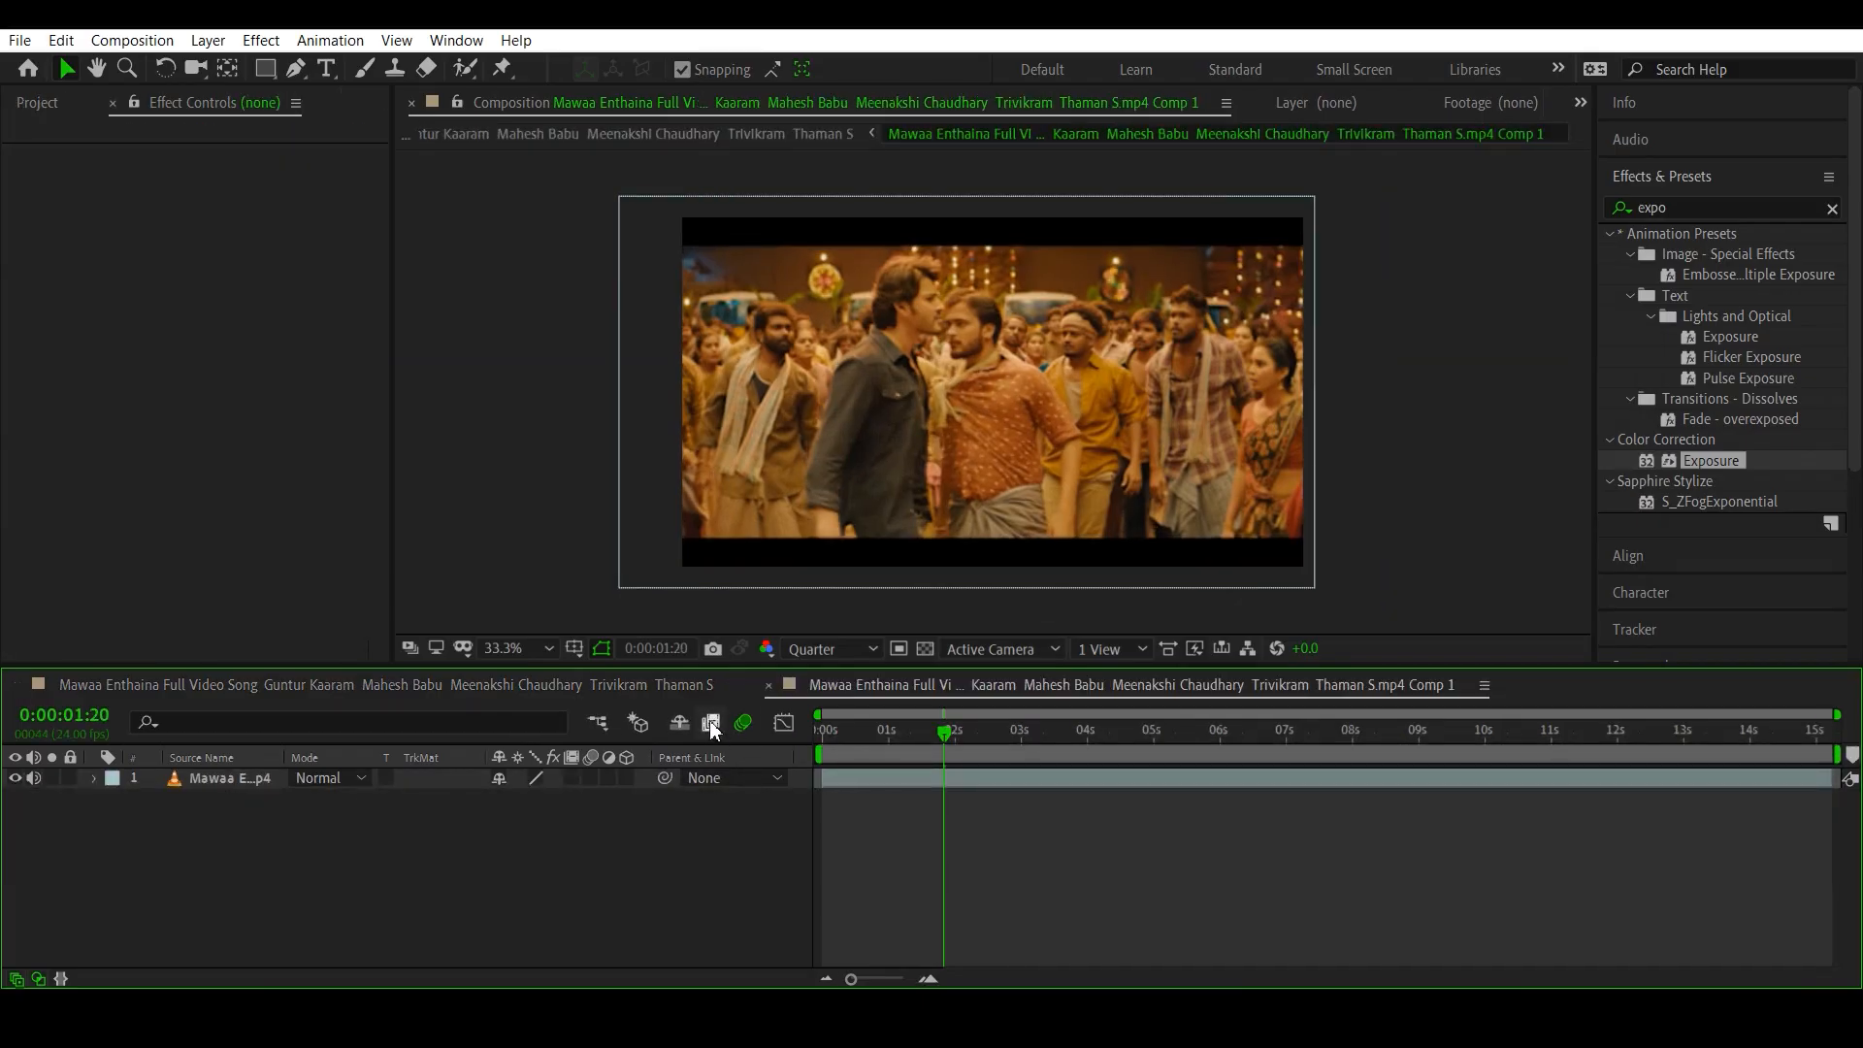
pyautogui.click(571, 778)
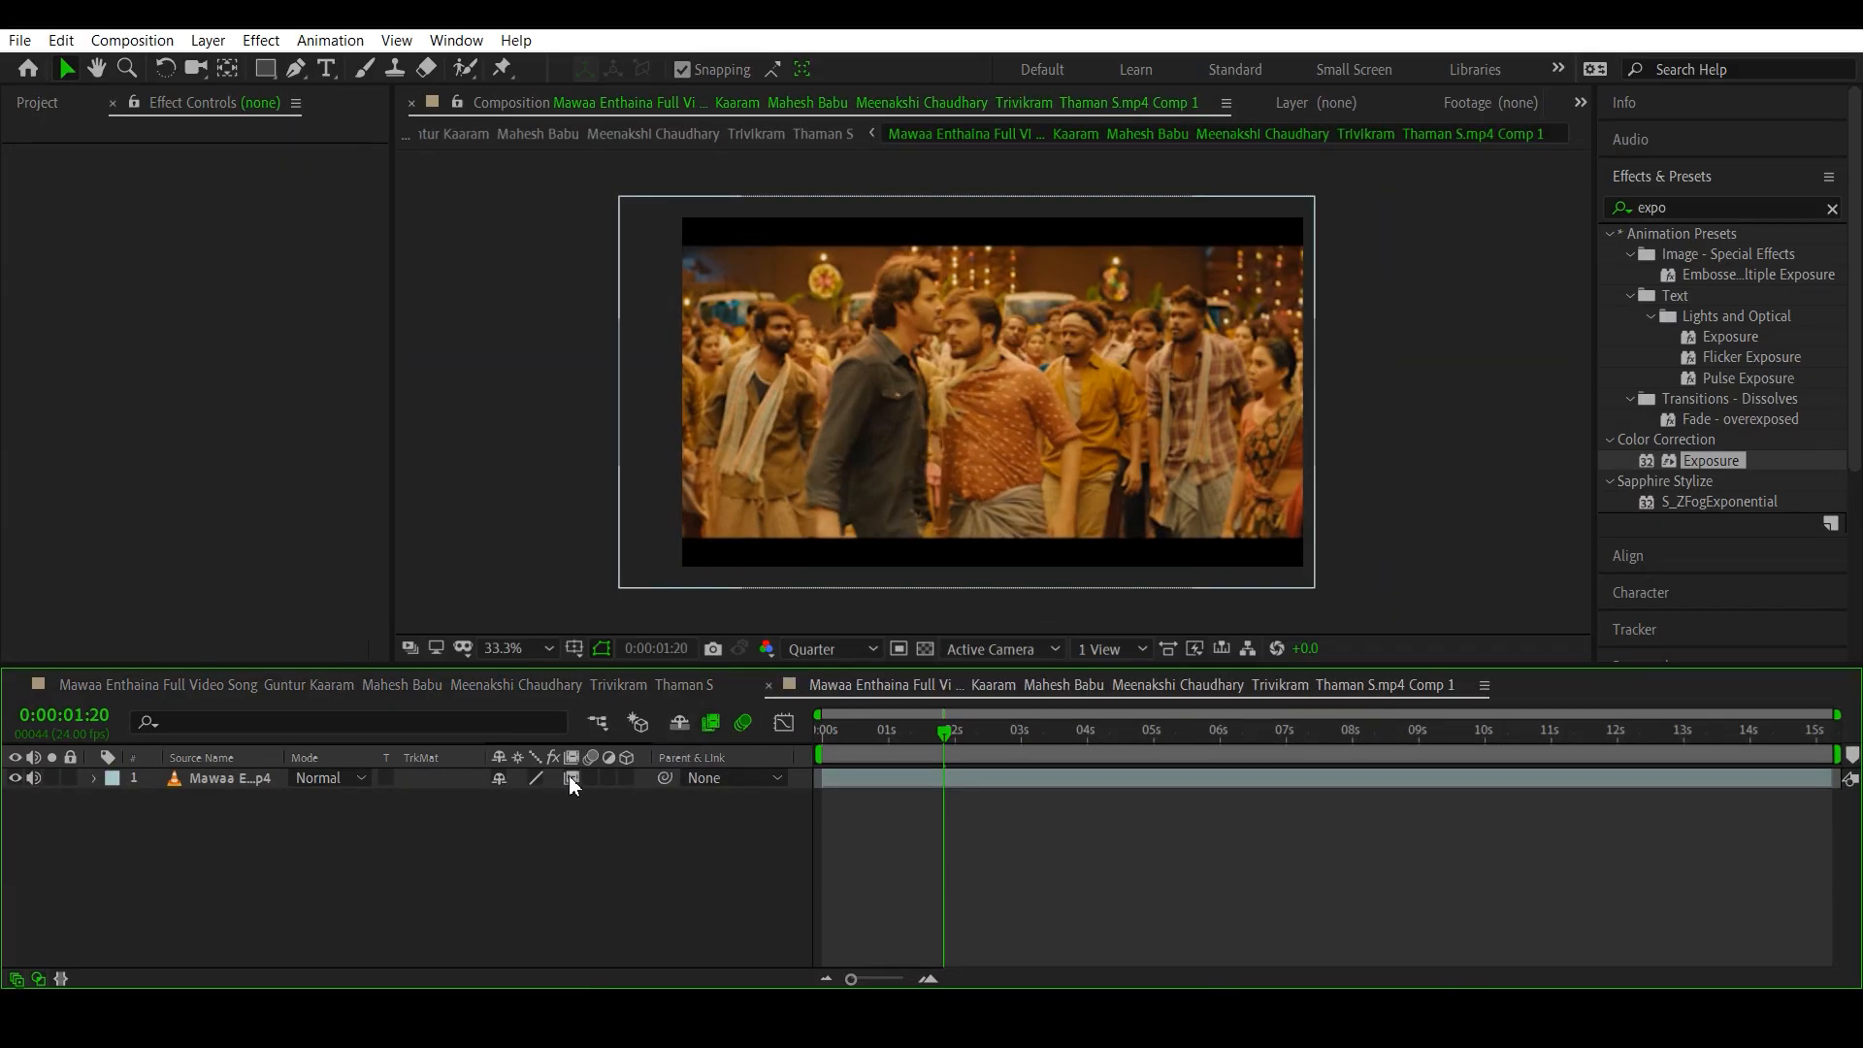
pyautogui.click(571, 779)
pyautogui.click(518, 689)
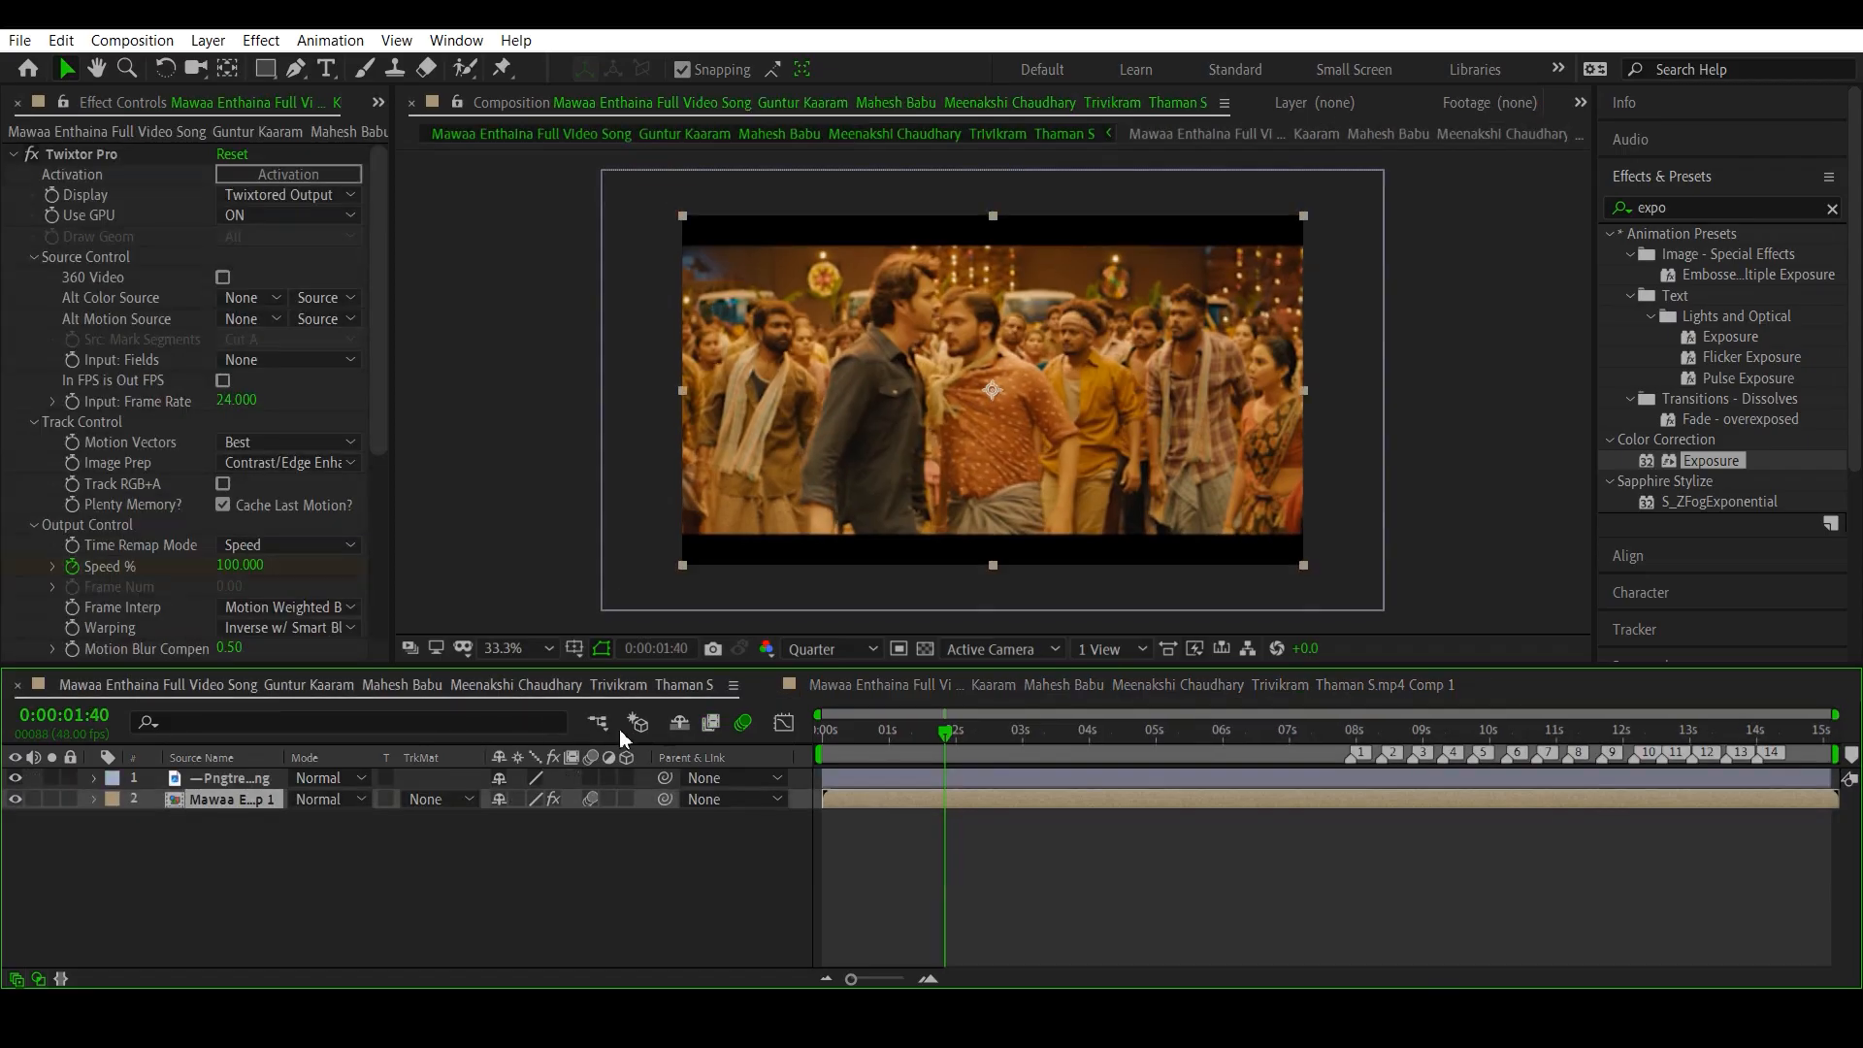
# - Compare the frame at 0:00:02:02 with the main composition's frame blending on and off, leaving it off
pyautogui.click(956, 735)
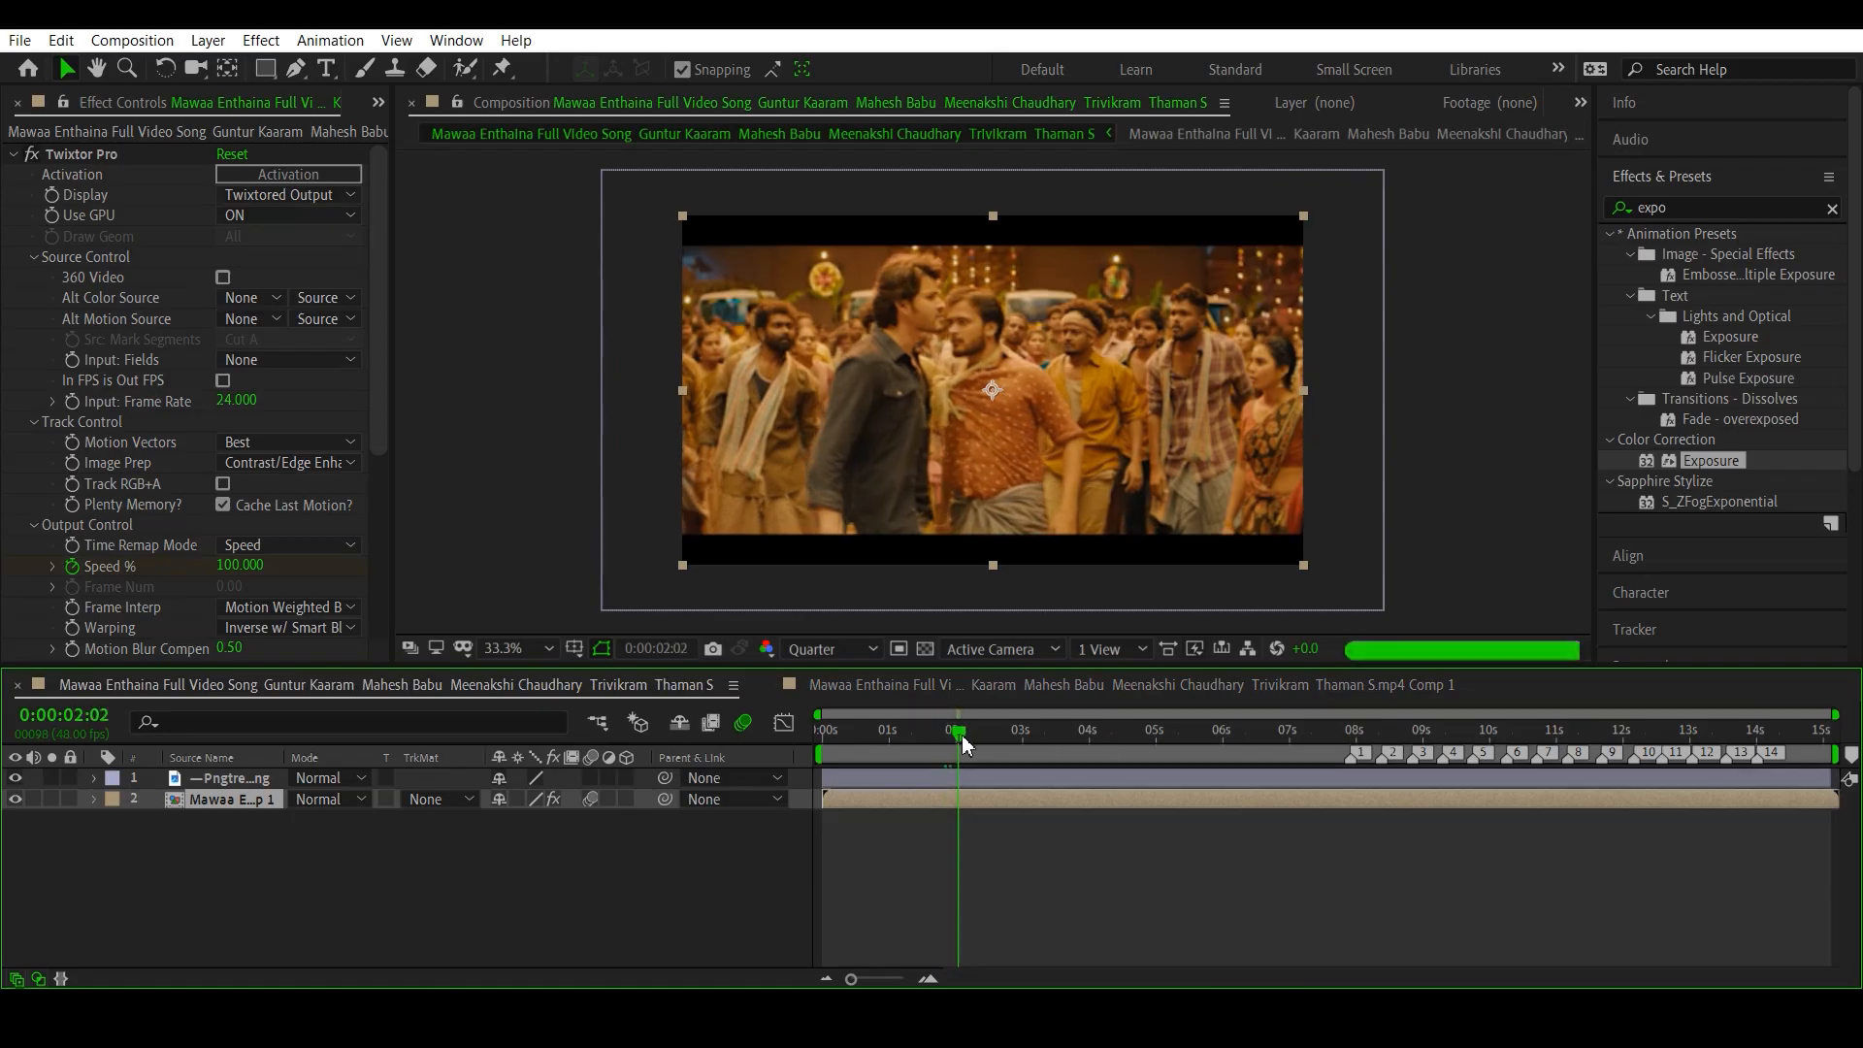
pyautogui.click(710, 721)
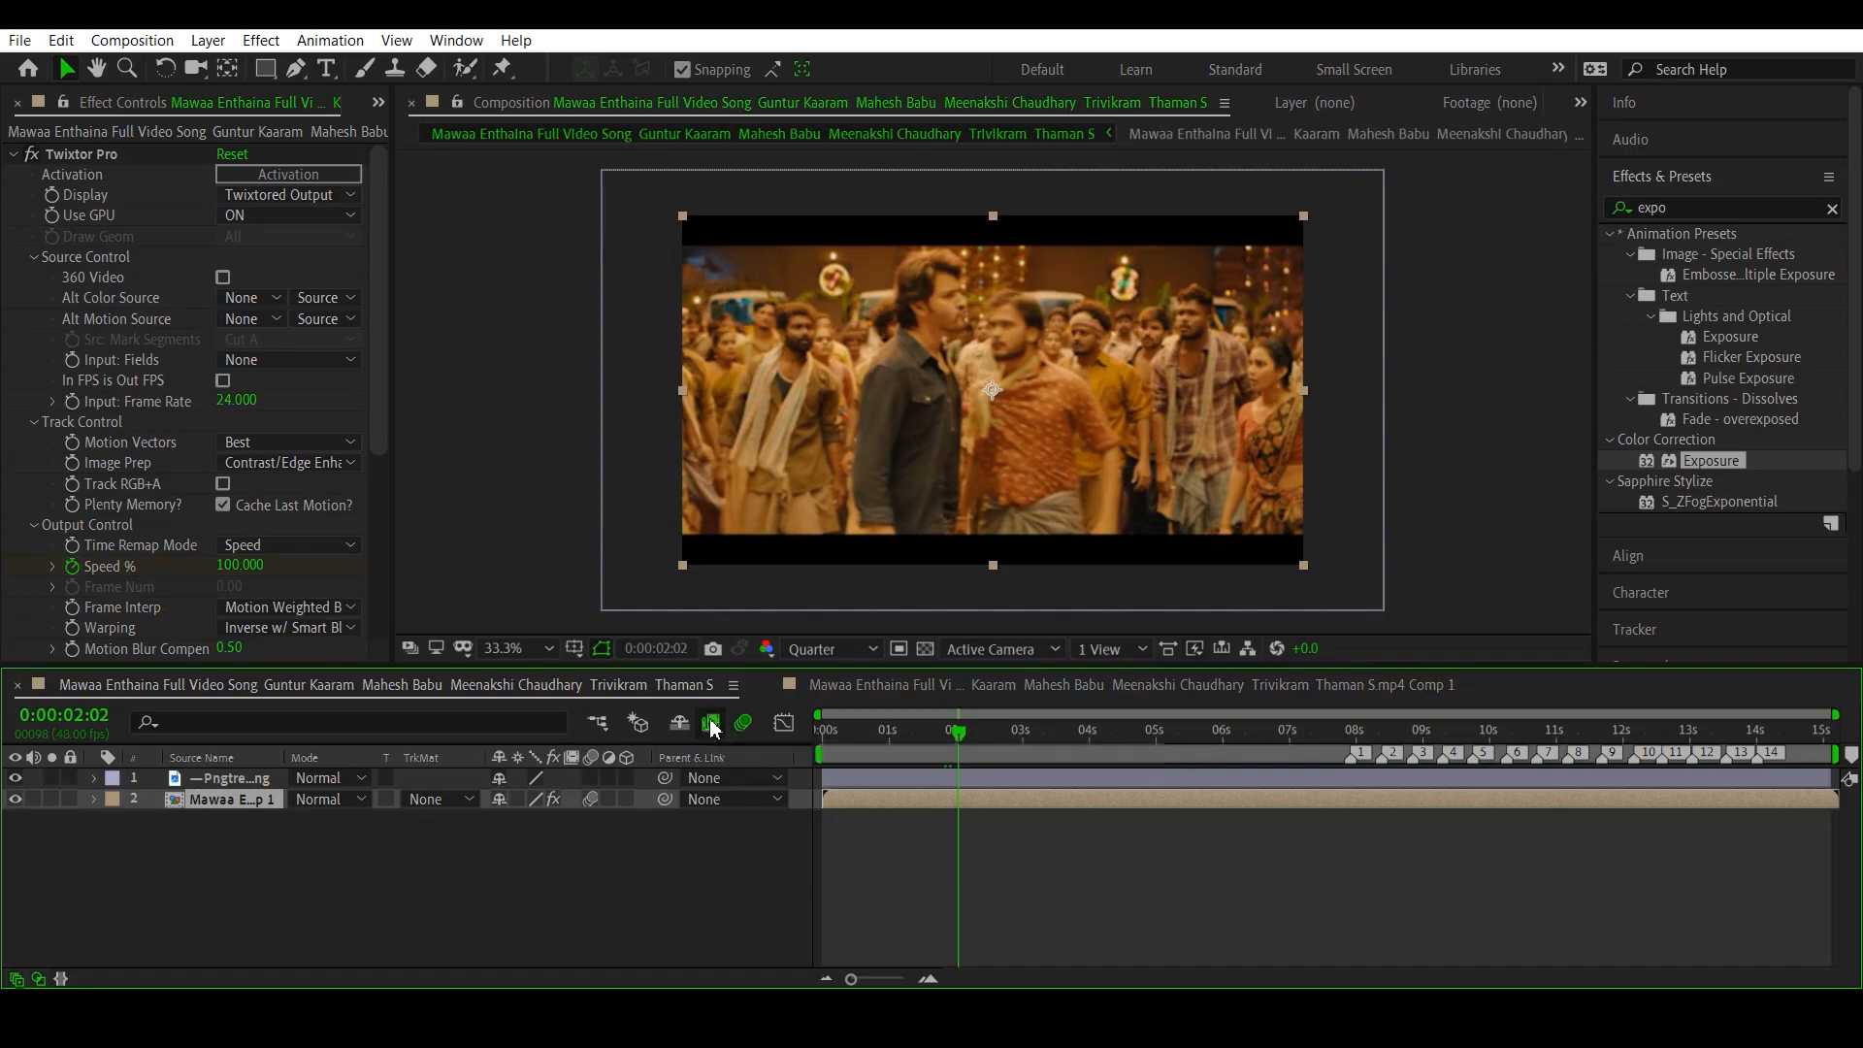
pyautogui.click(710, 721)
pyautogui.click(715, 725)
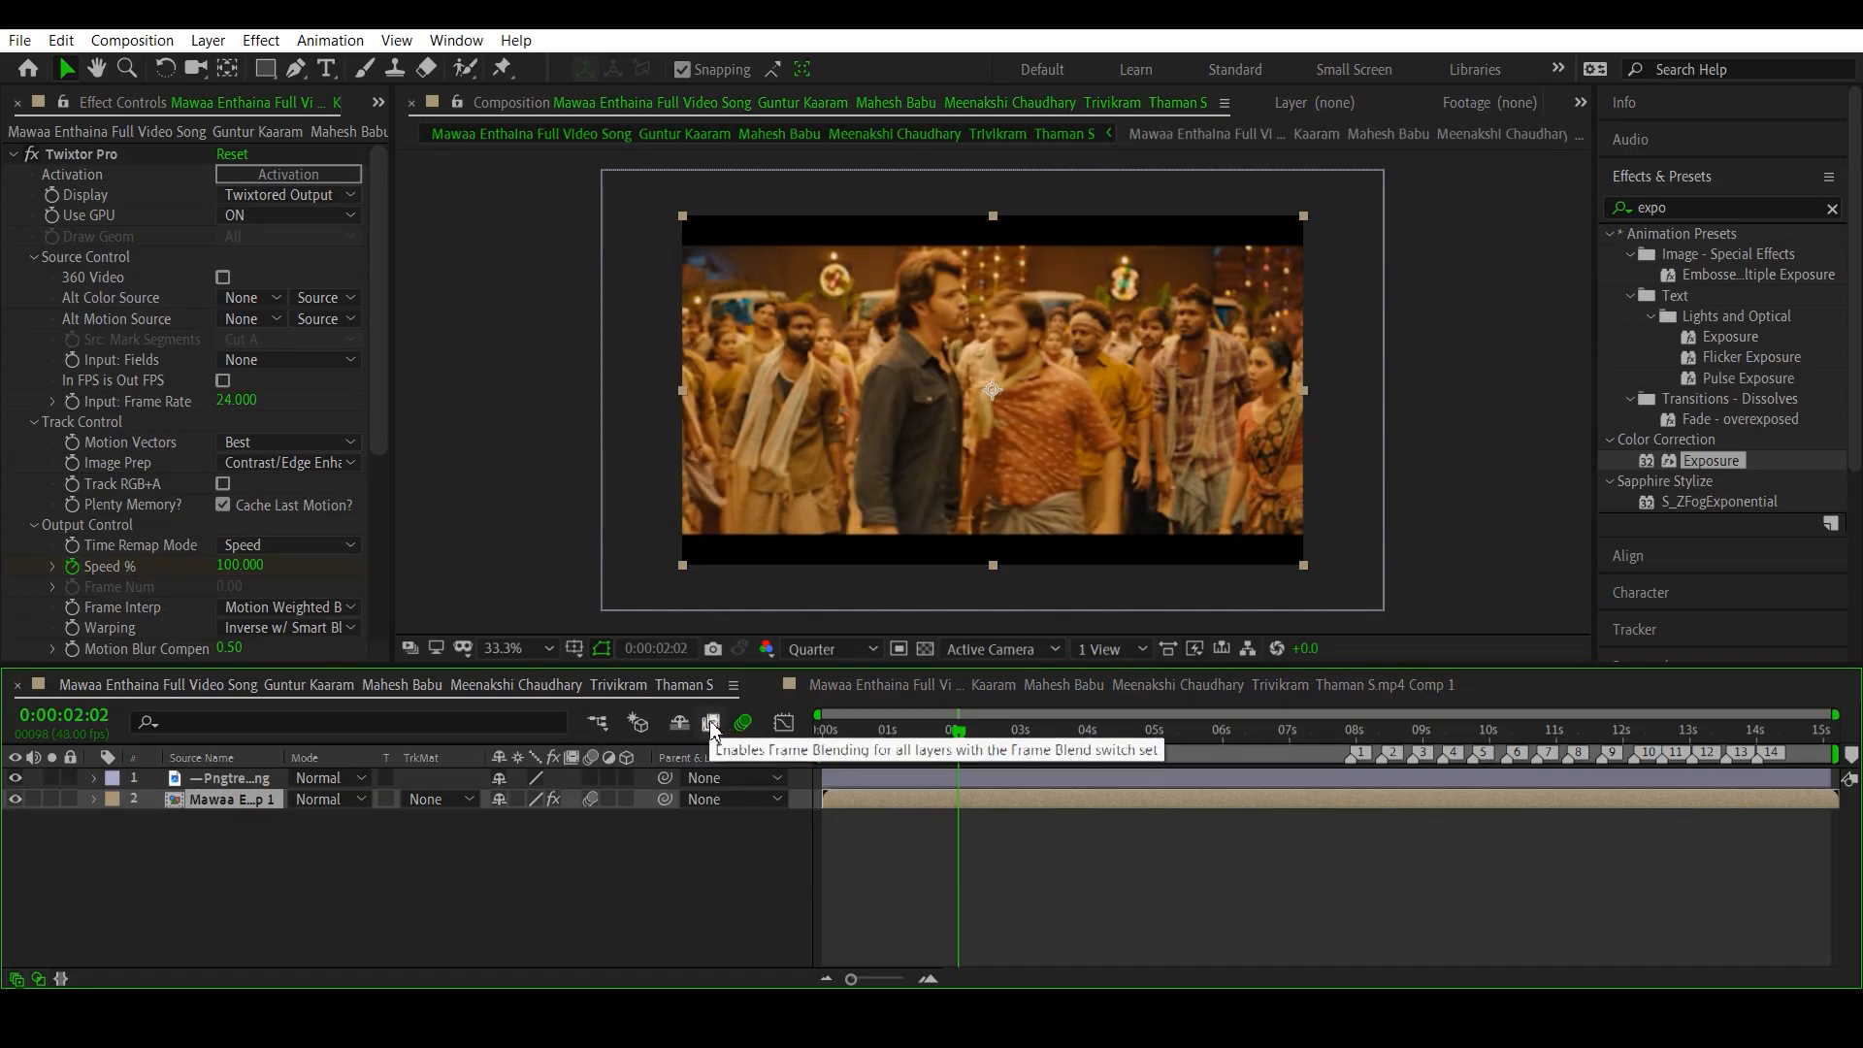
pyautogui.click(712, 723)
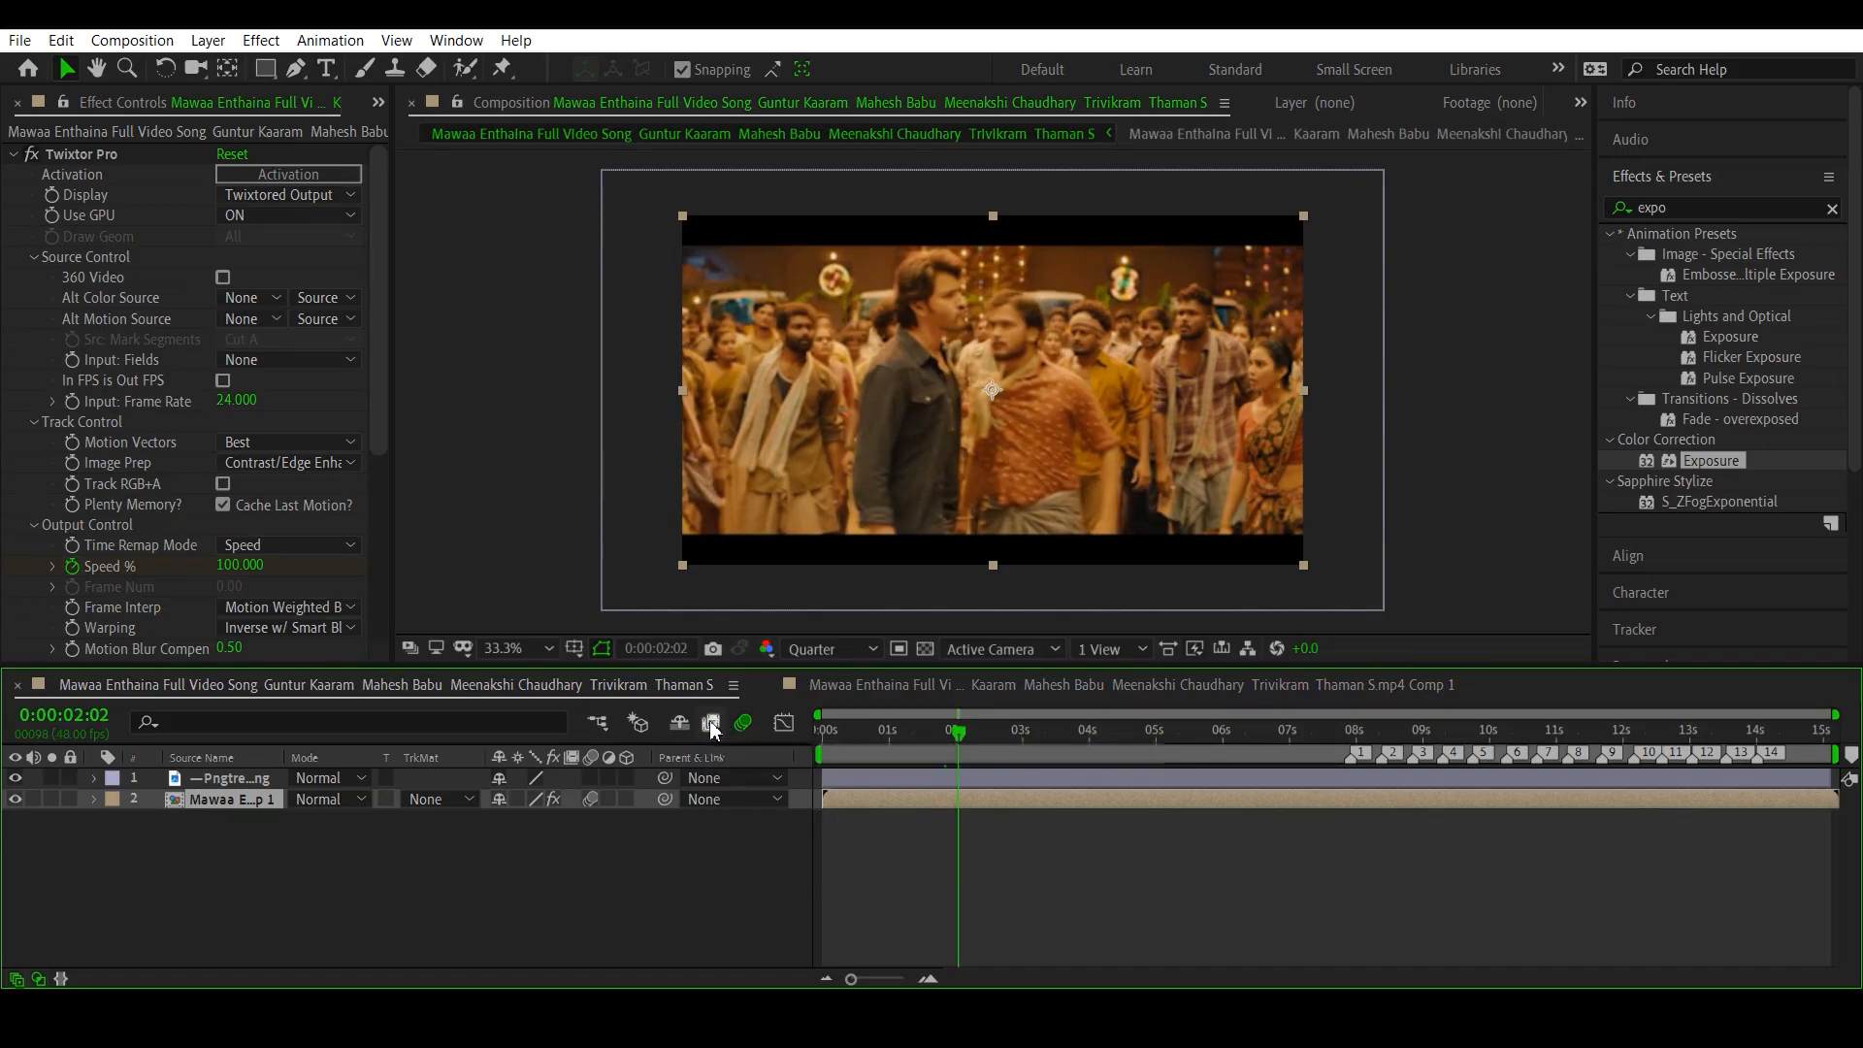
pyautogui.click(711, 722)
pyautogui.click(711, 722)
pyautogui.click(711, 724)
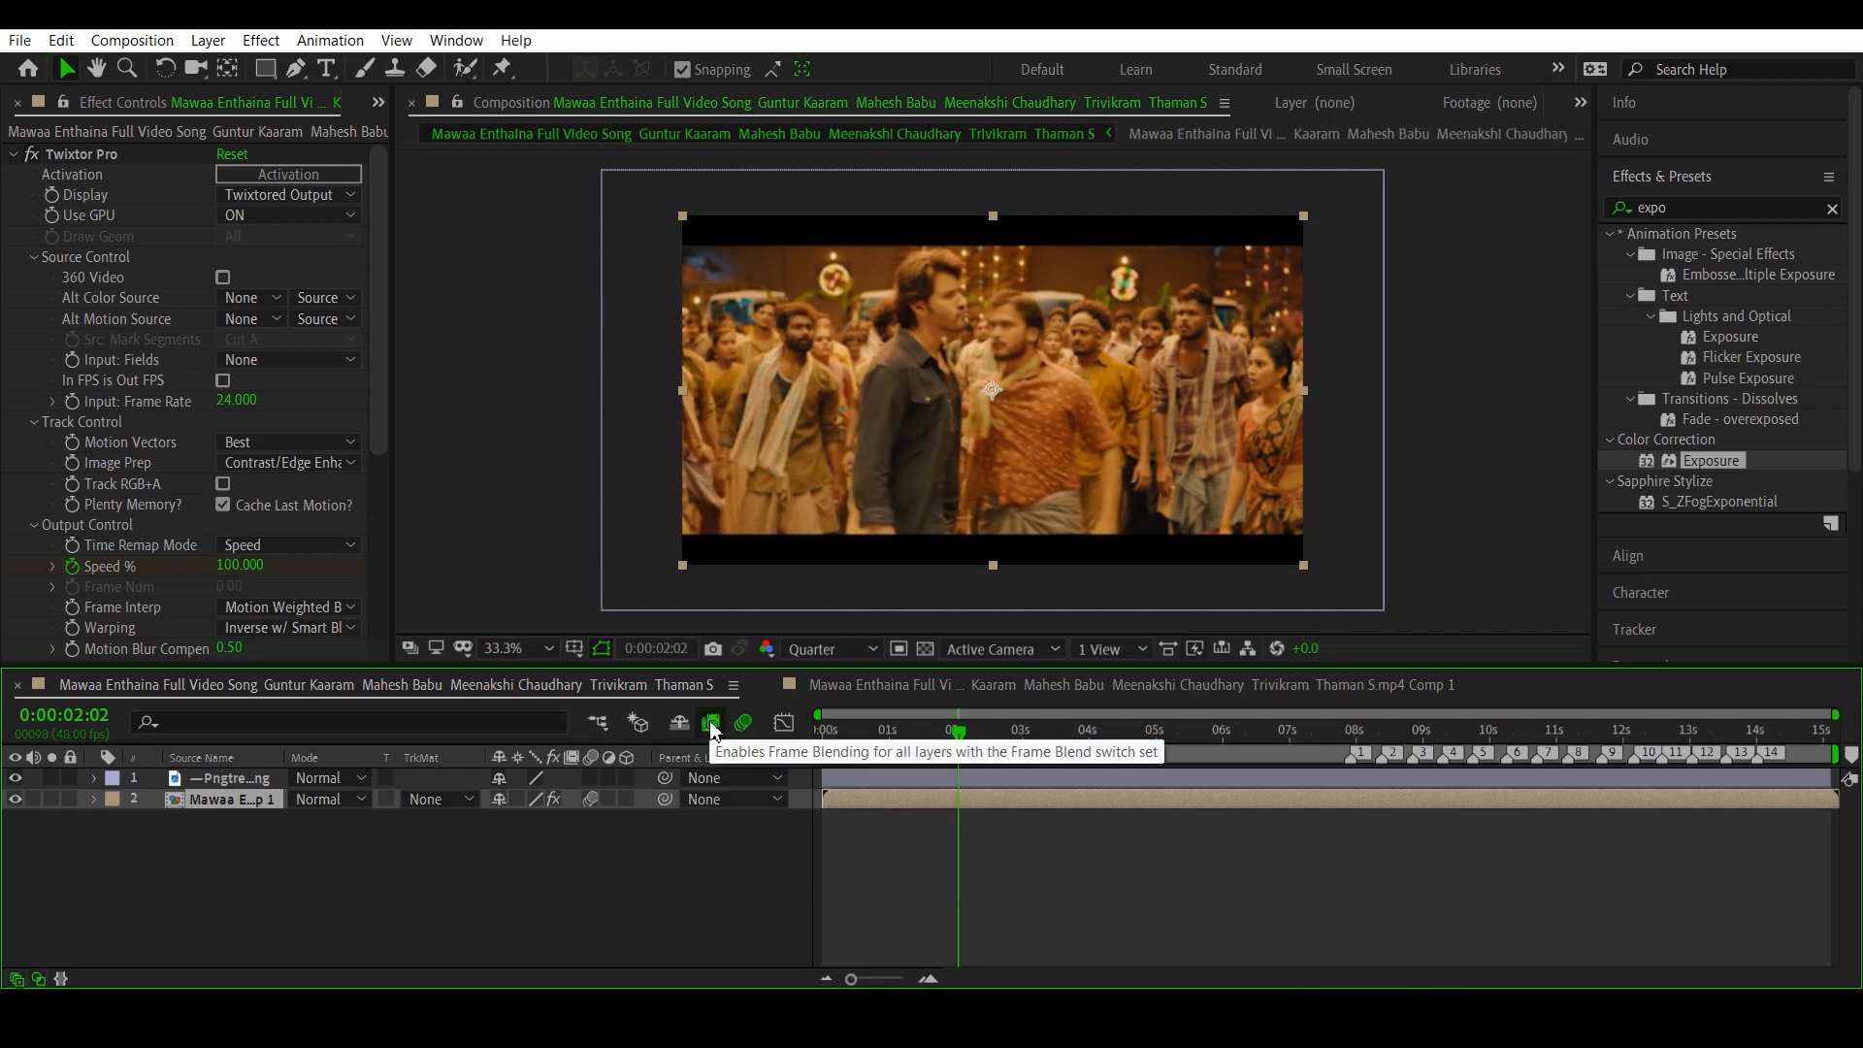
pyautogui.click(711, 724)
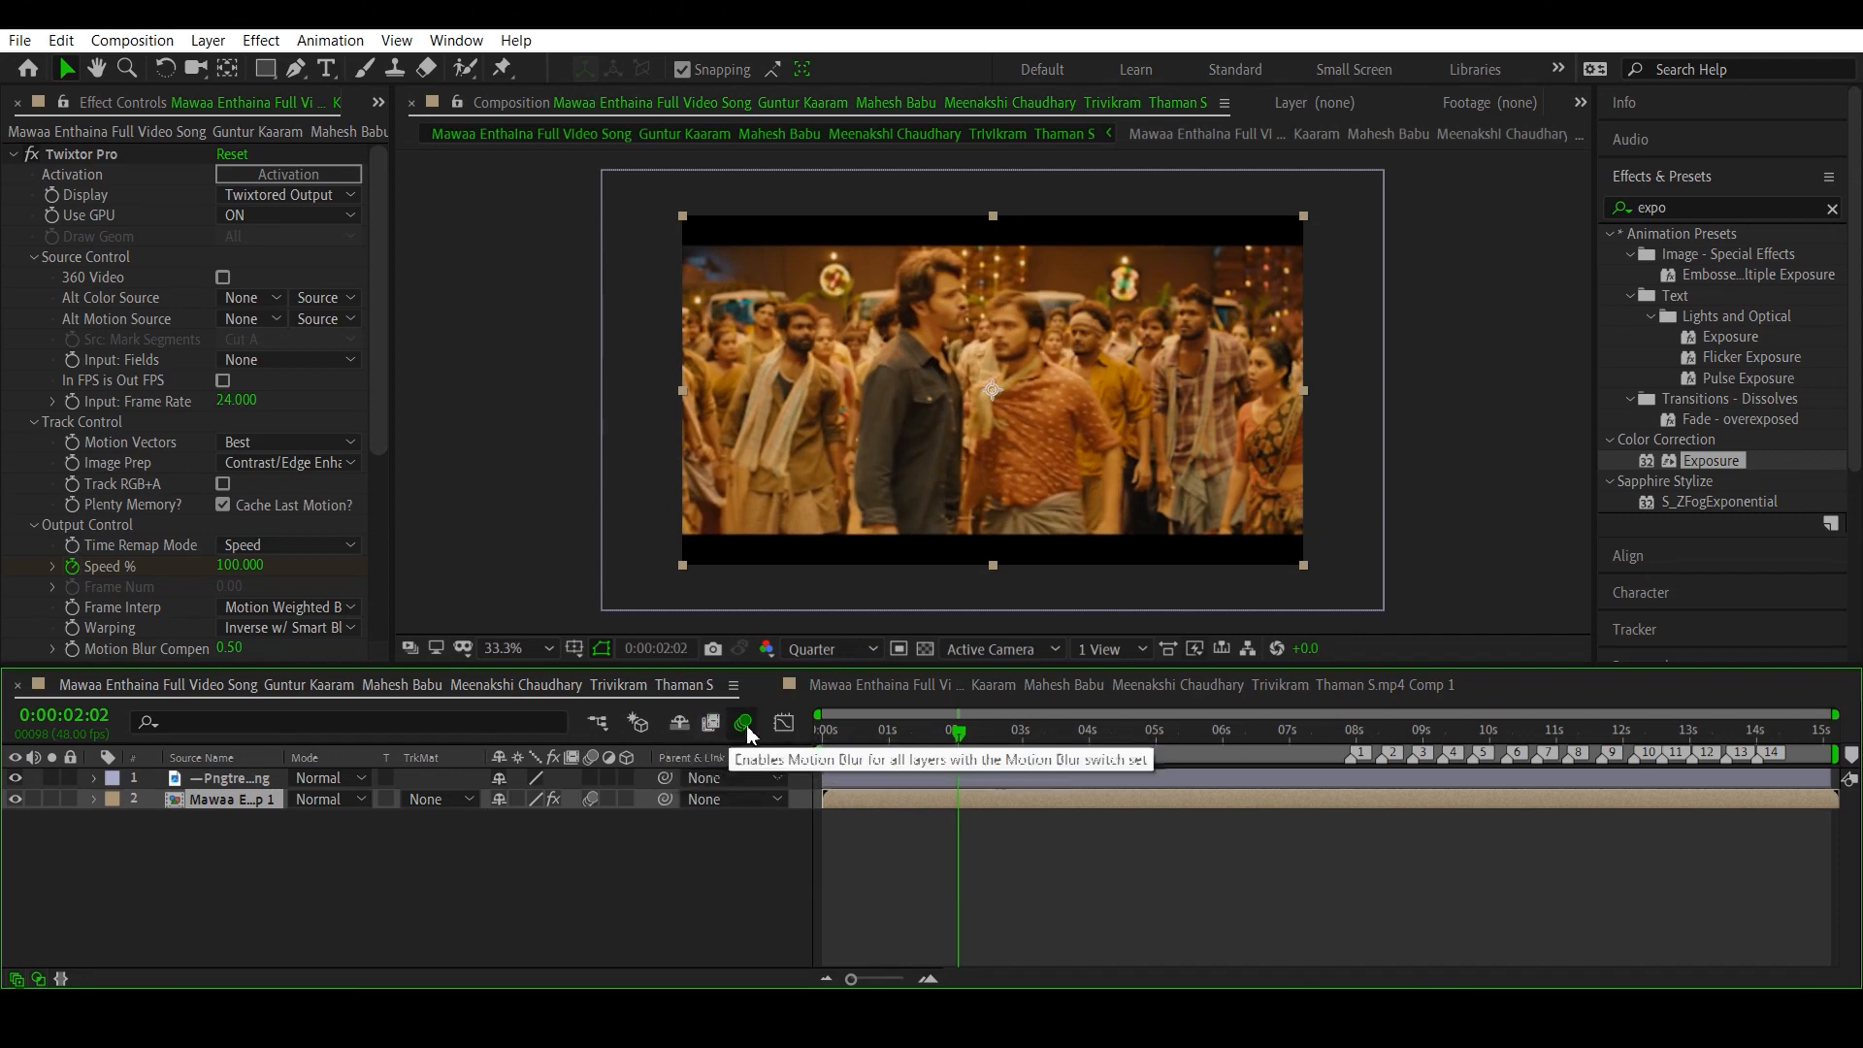
pyautogui.moveTo(960, 739); pyautogui.dragTo(993, 735)
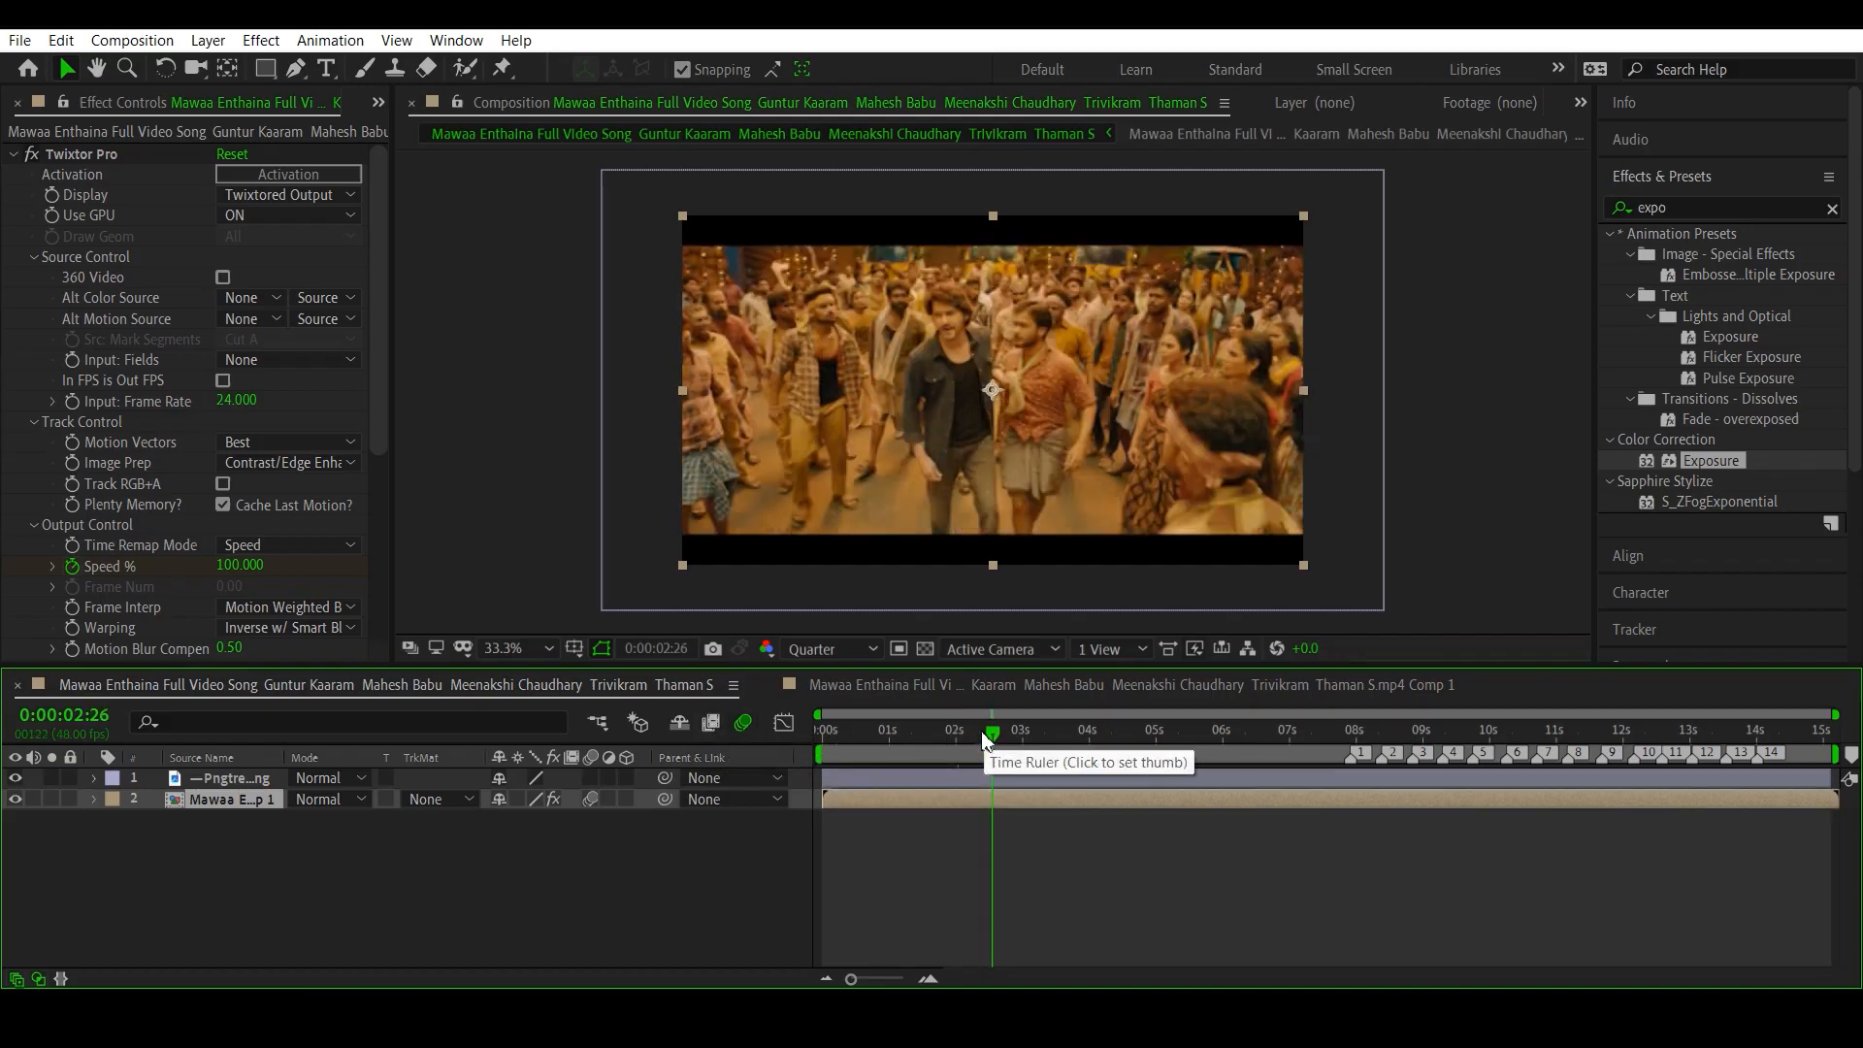
pyautogui.click(18, 41)
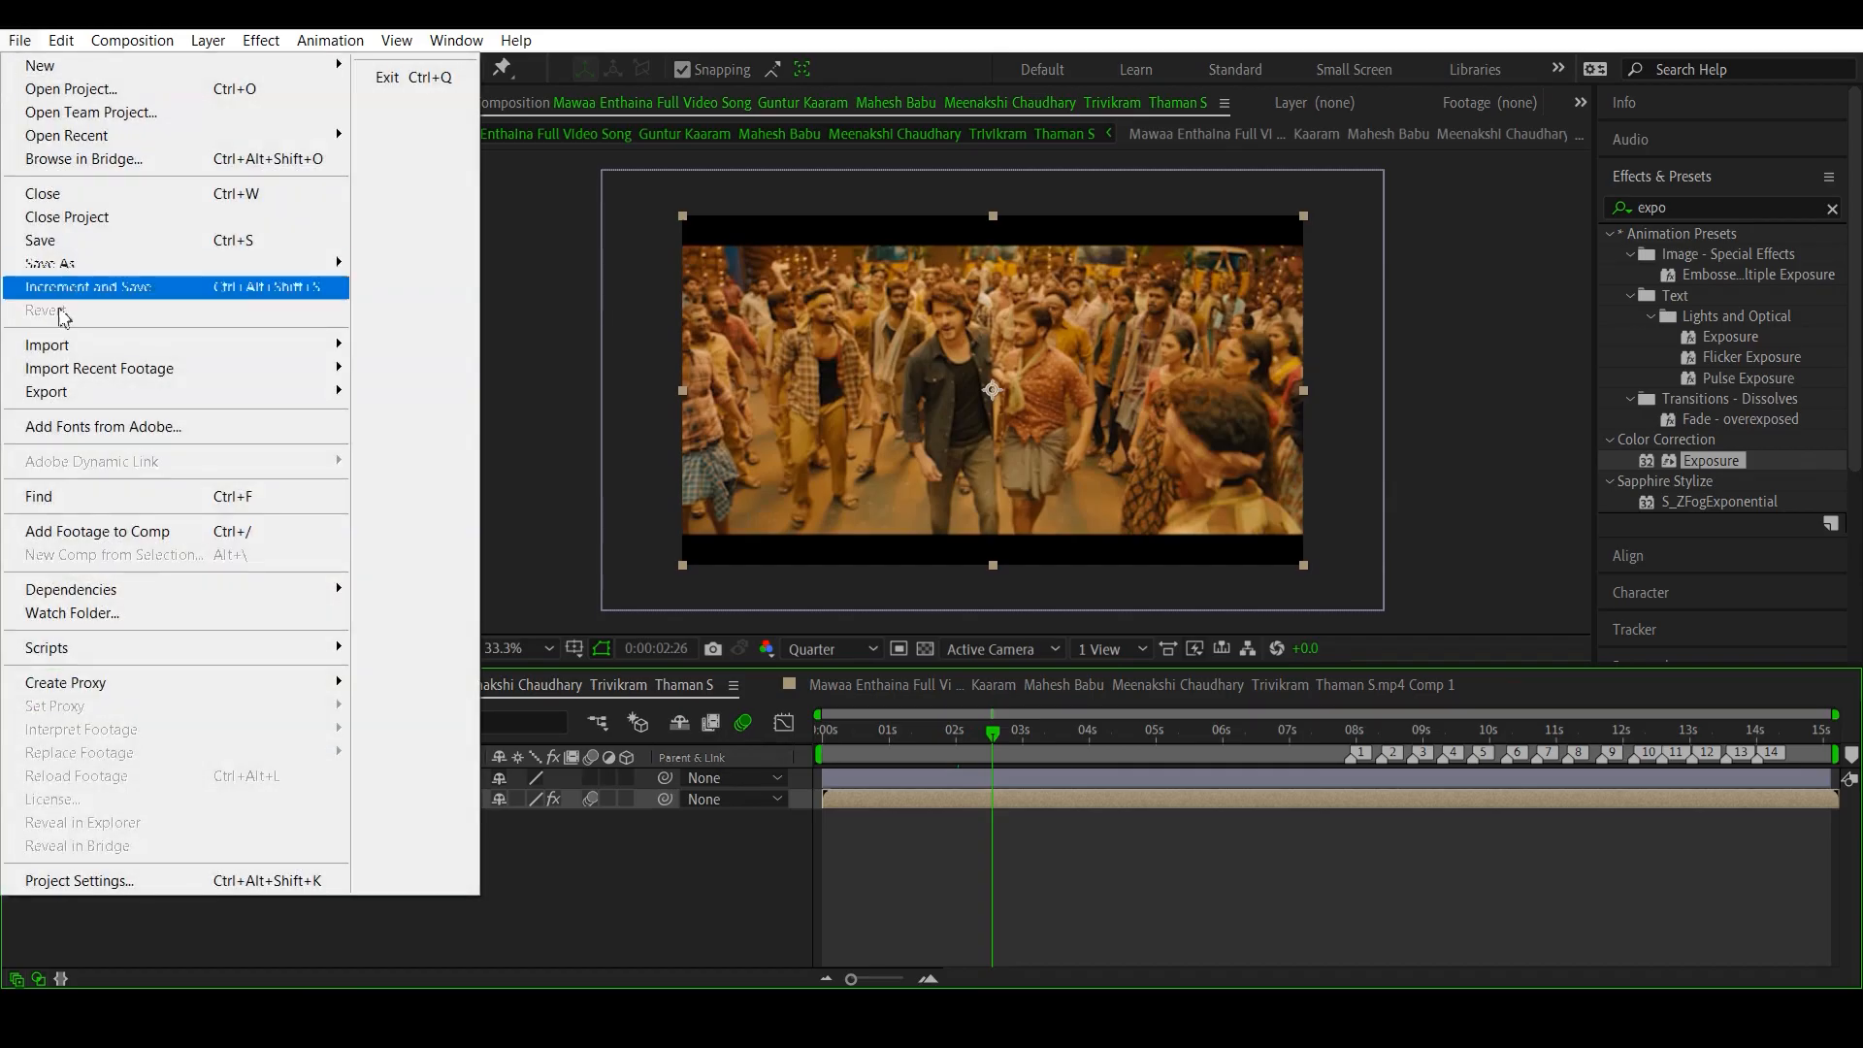
pyautogui.click(916, 859)
pyautogui.click(910, 856)
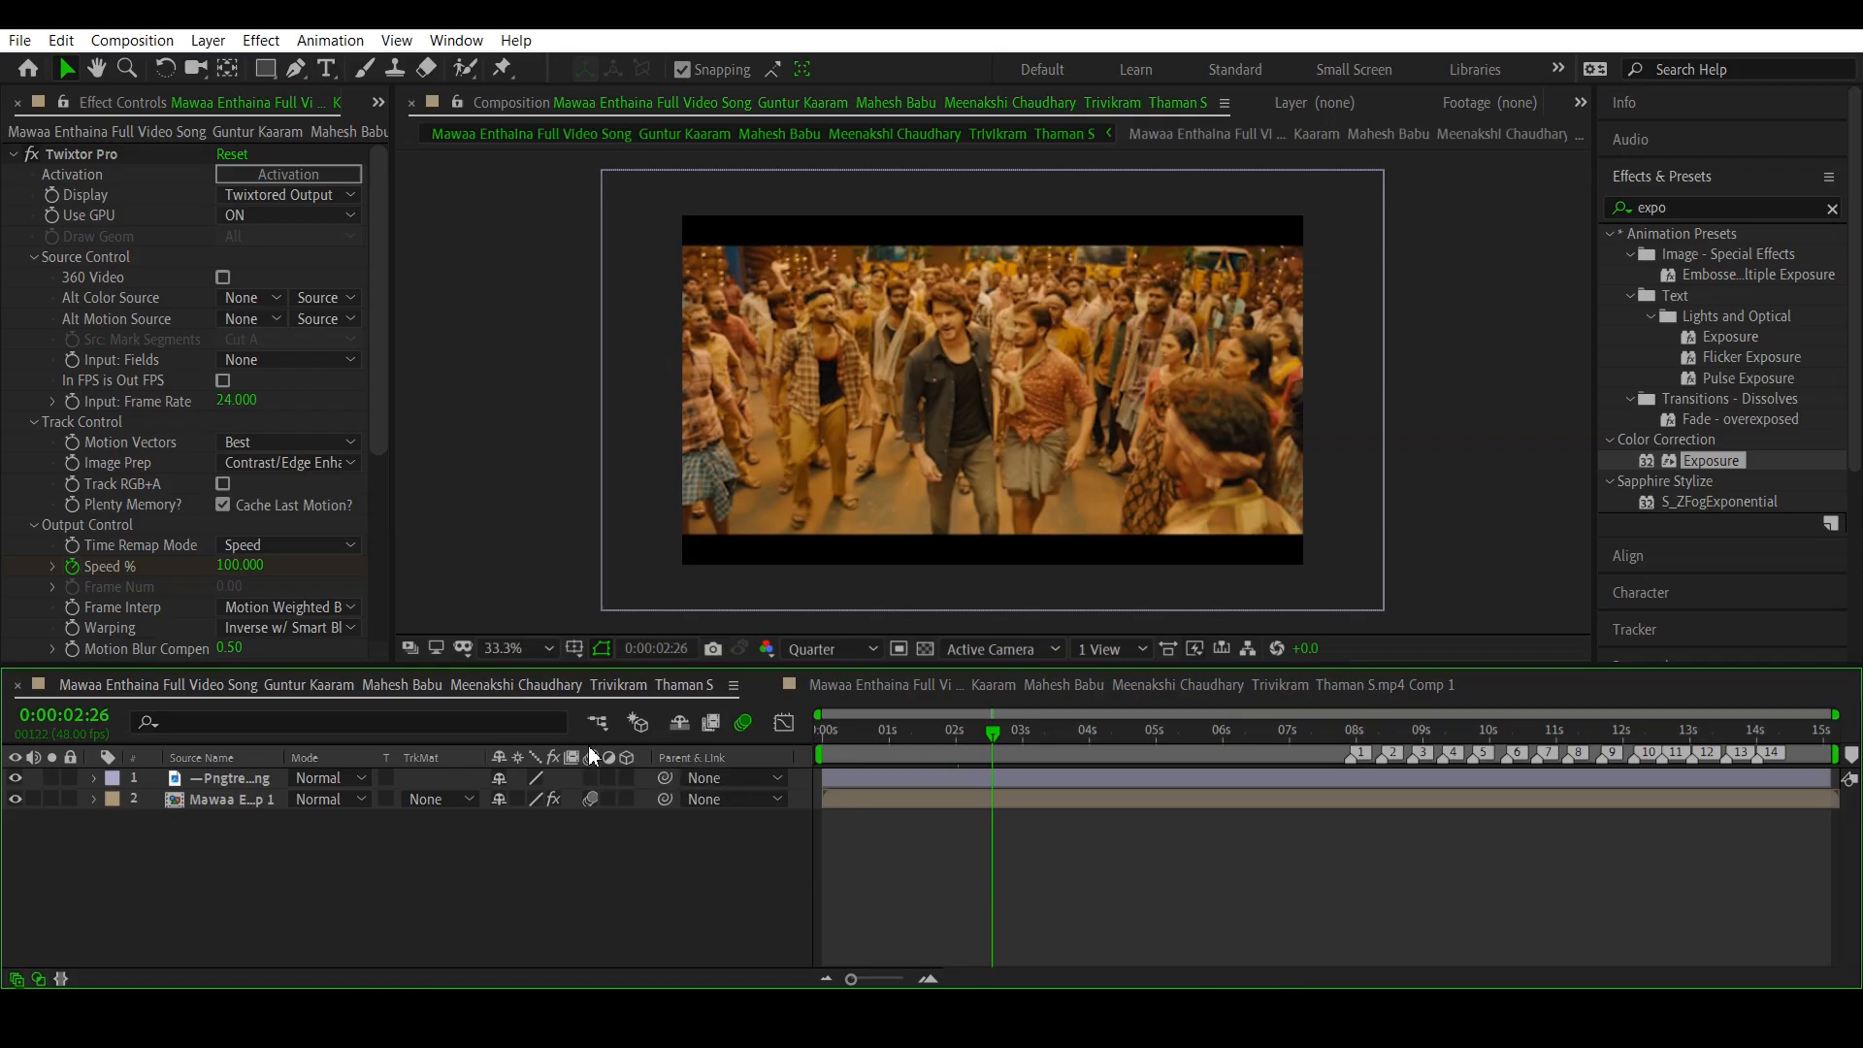
pyautogui.click(871, 648)
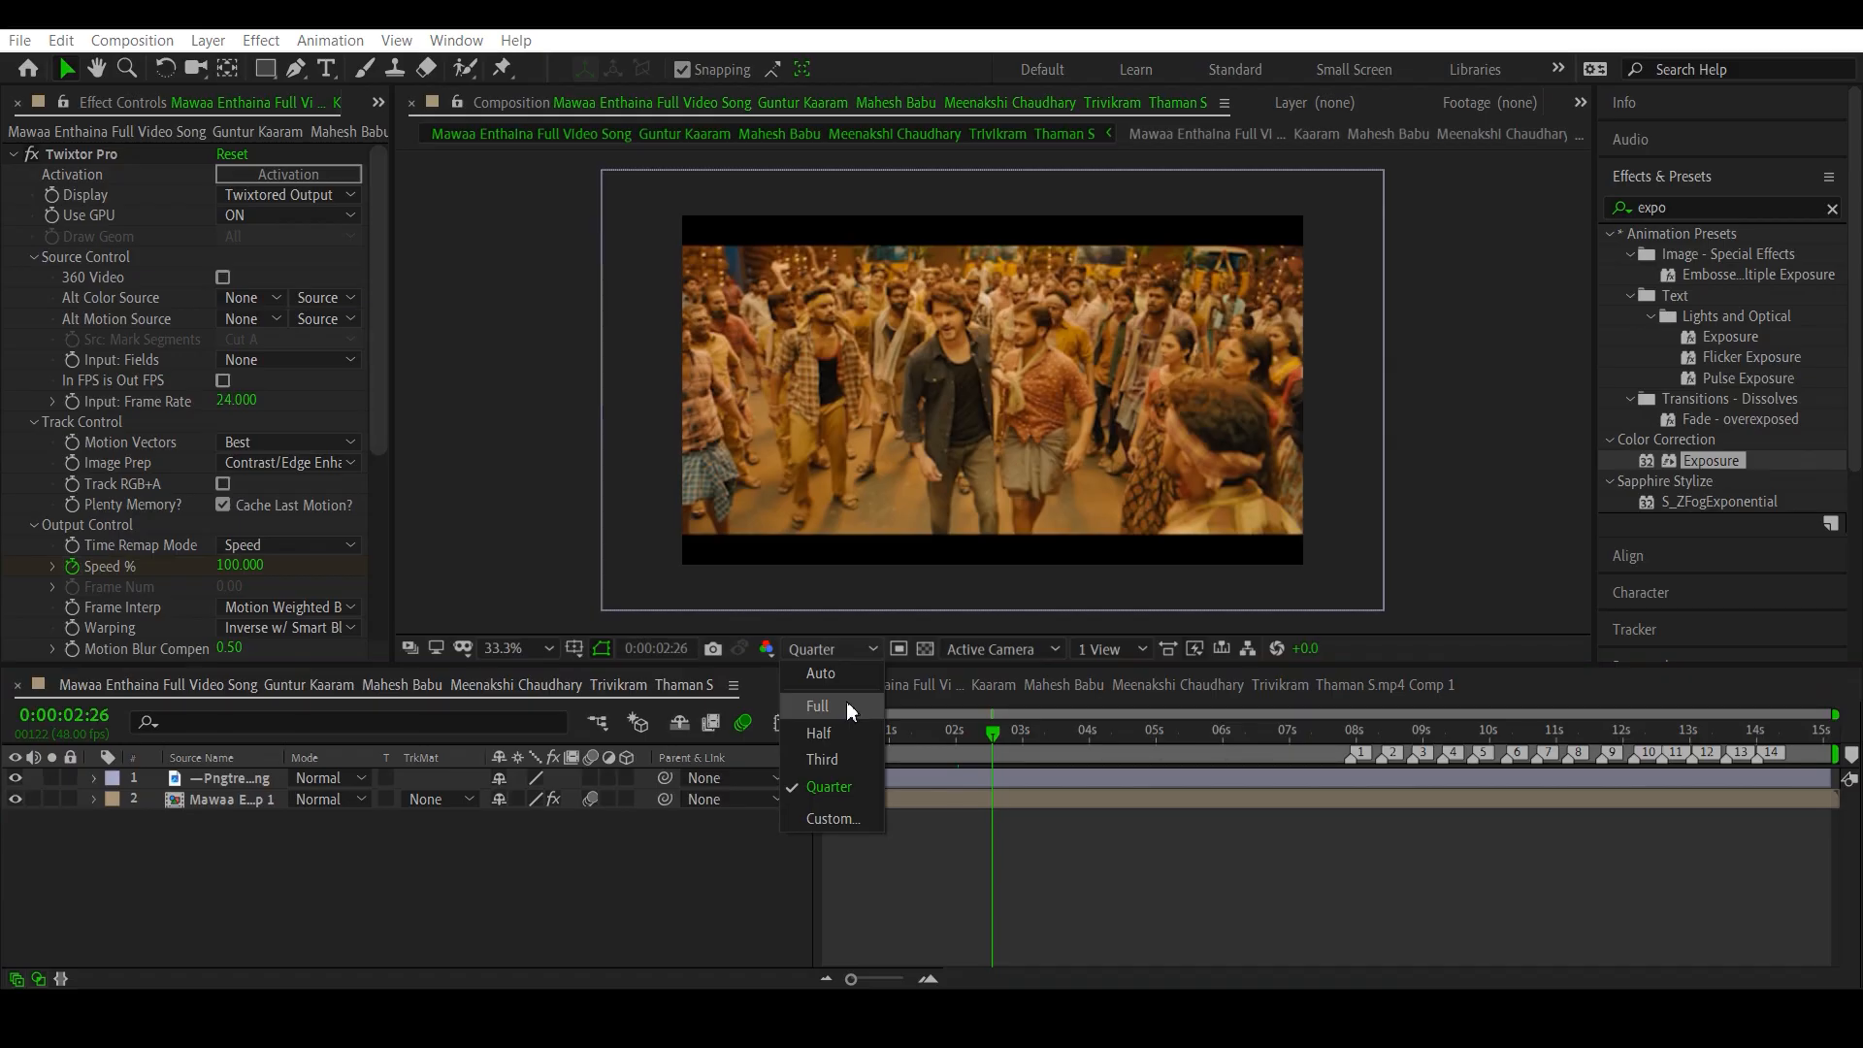
pyautogui.click(1097, 813)
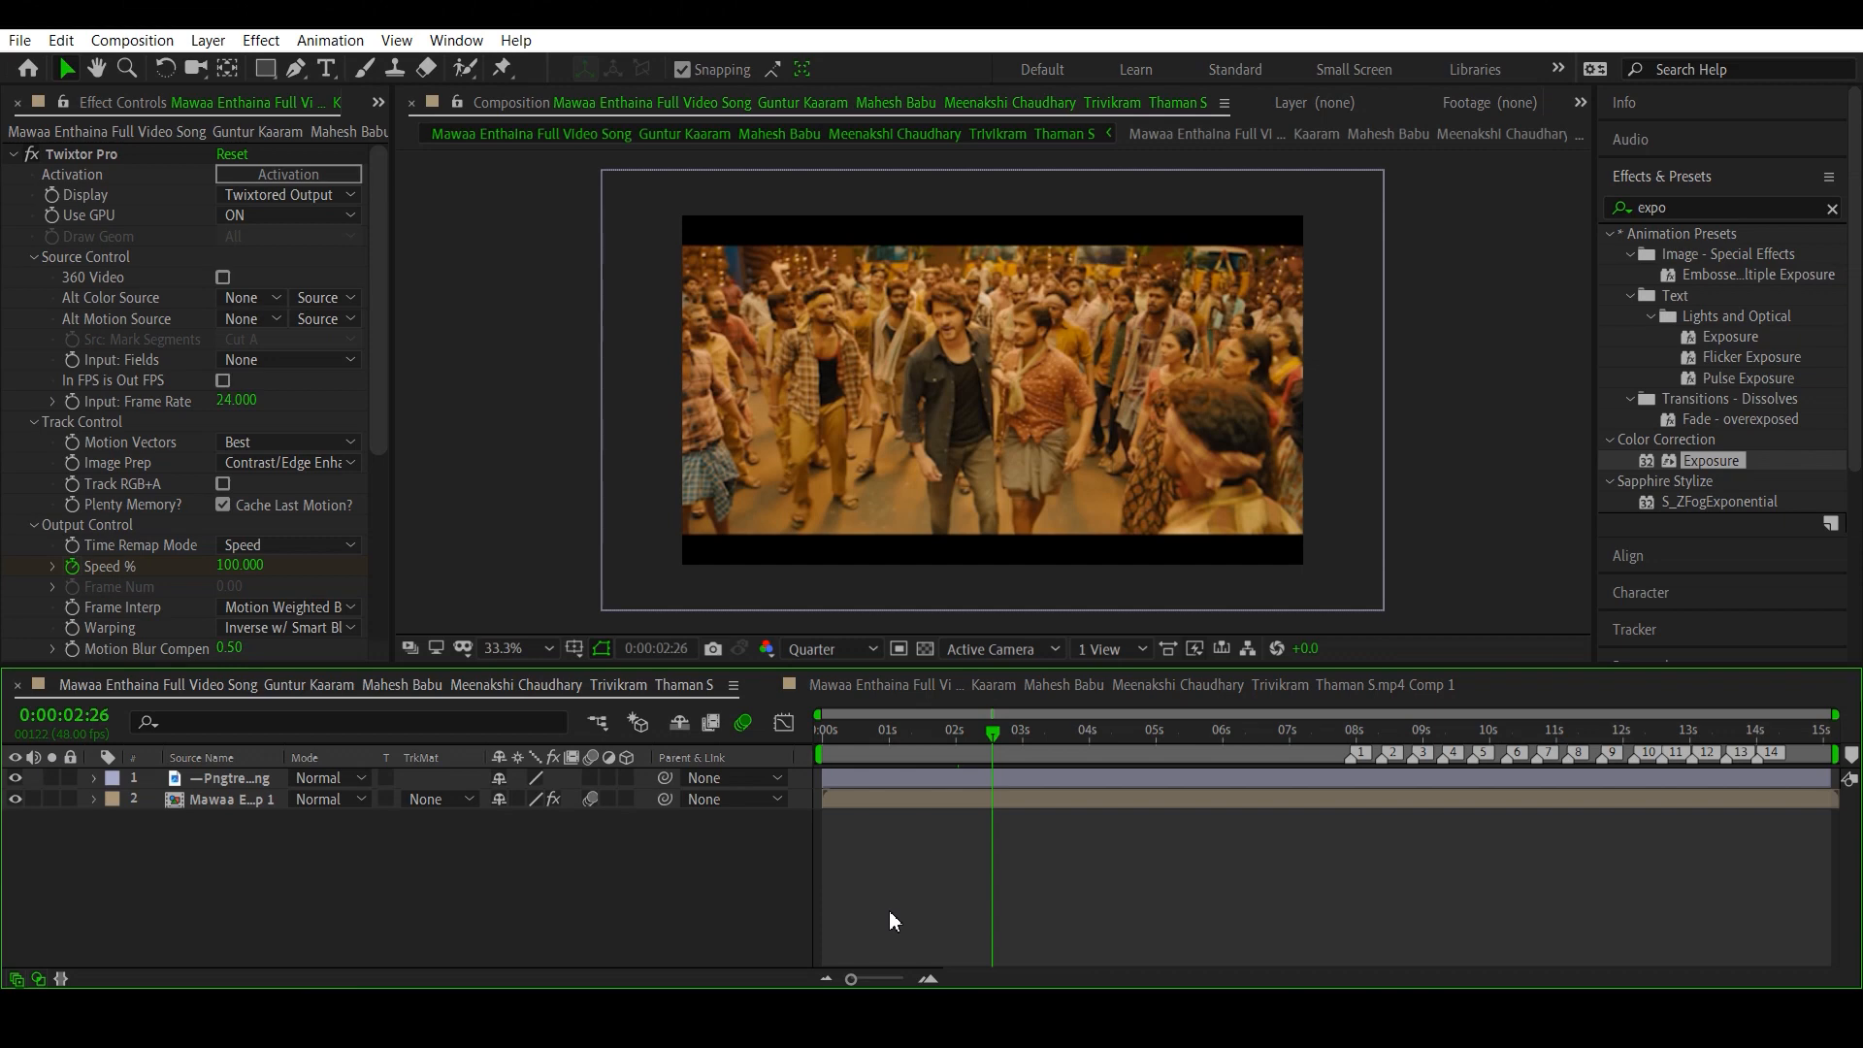
# - Move the main composition's playhead to 0:00:10:11 and check the motion blur on the dance frame
pyautogui.moveTo(946, 749); pyautogui.dragTo(1506, 813)
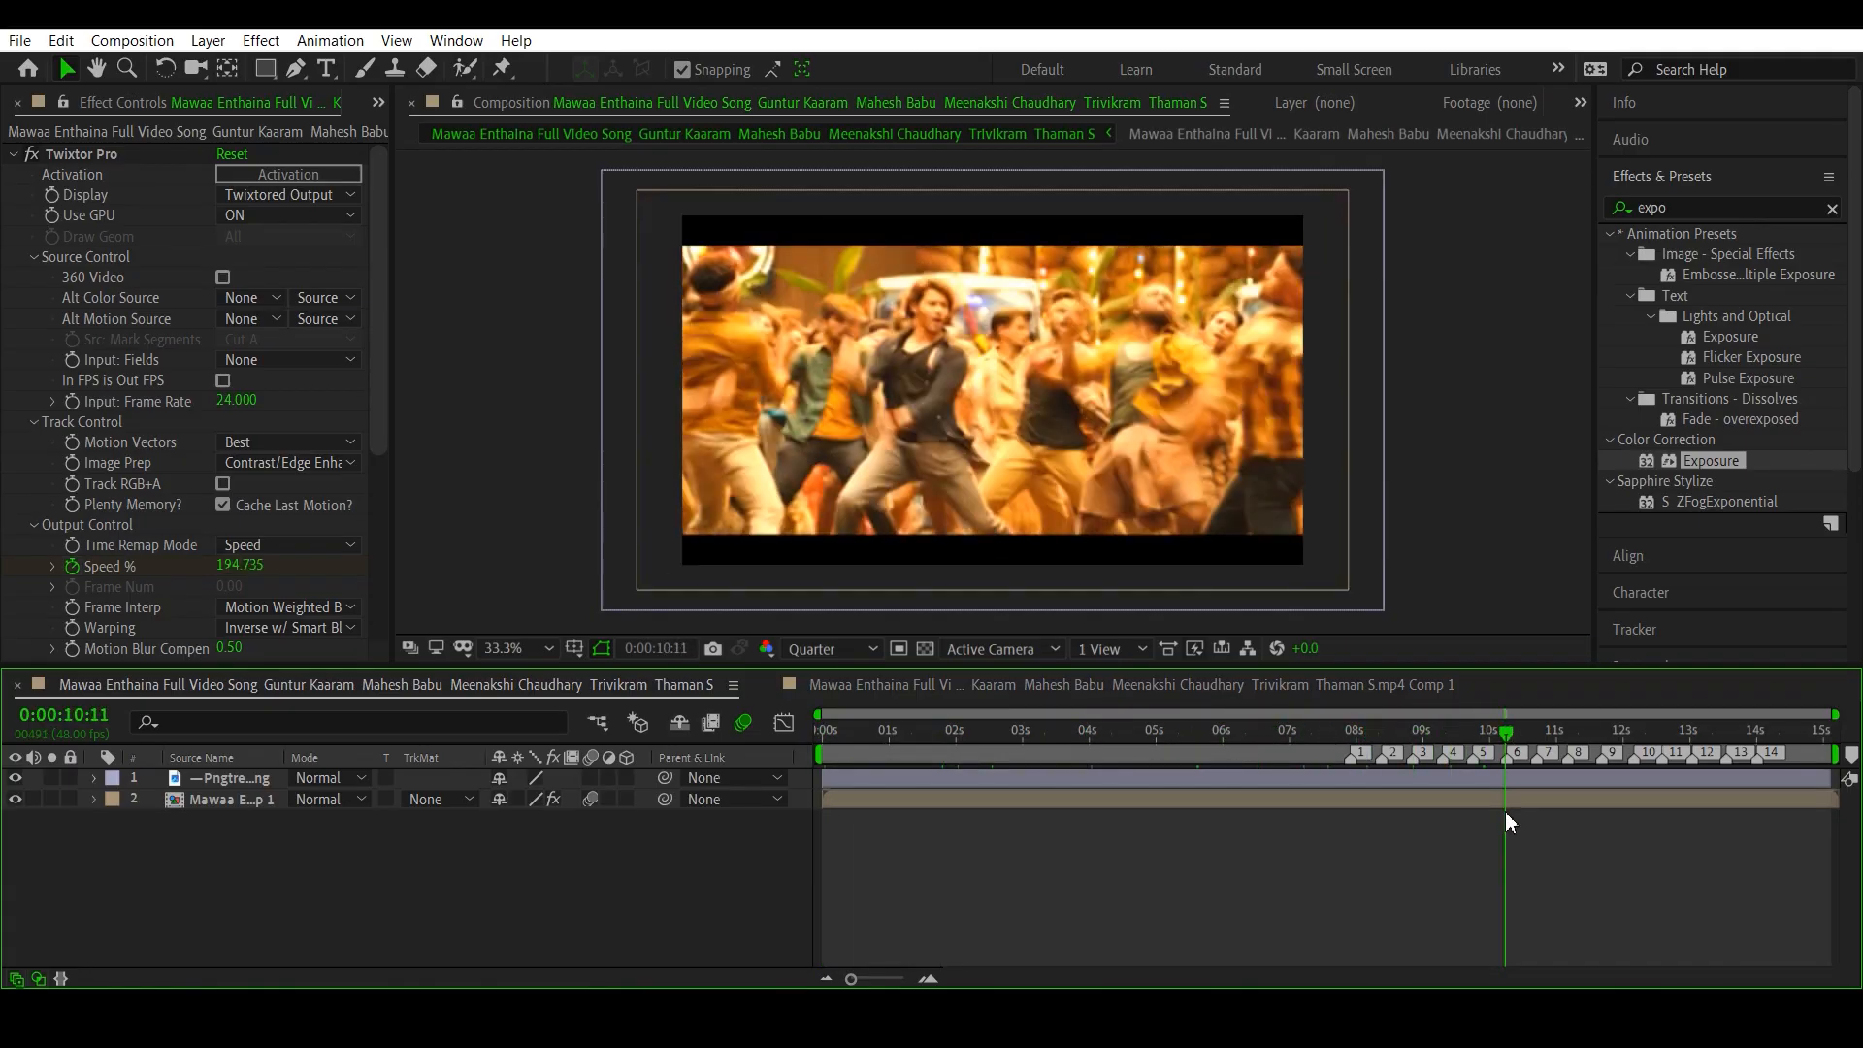
pyautogui.click(520, 485)
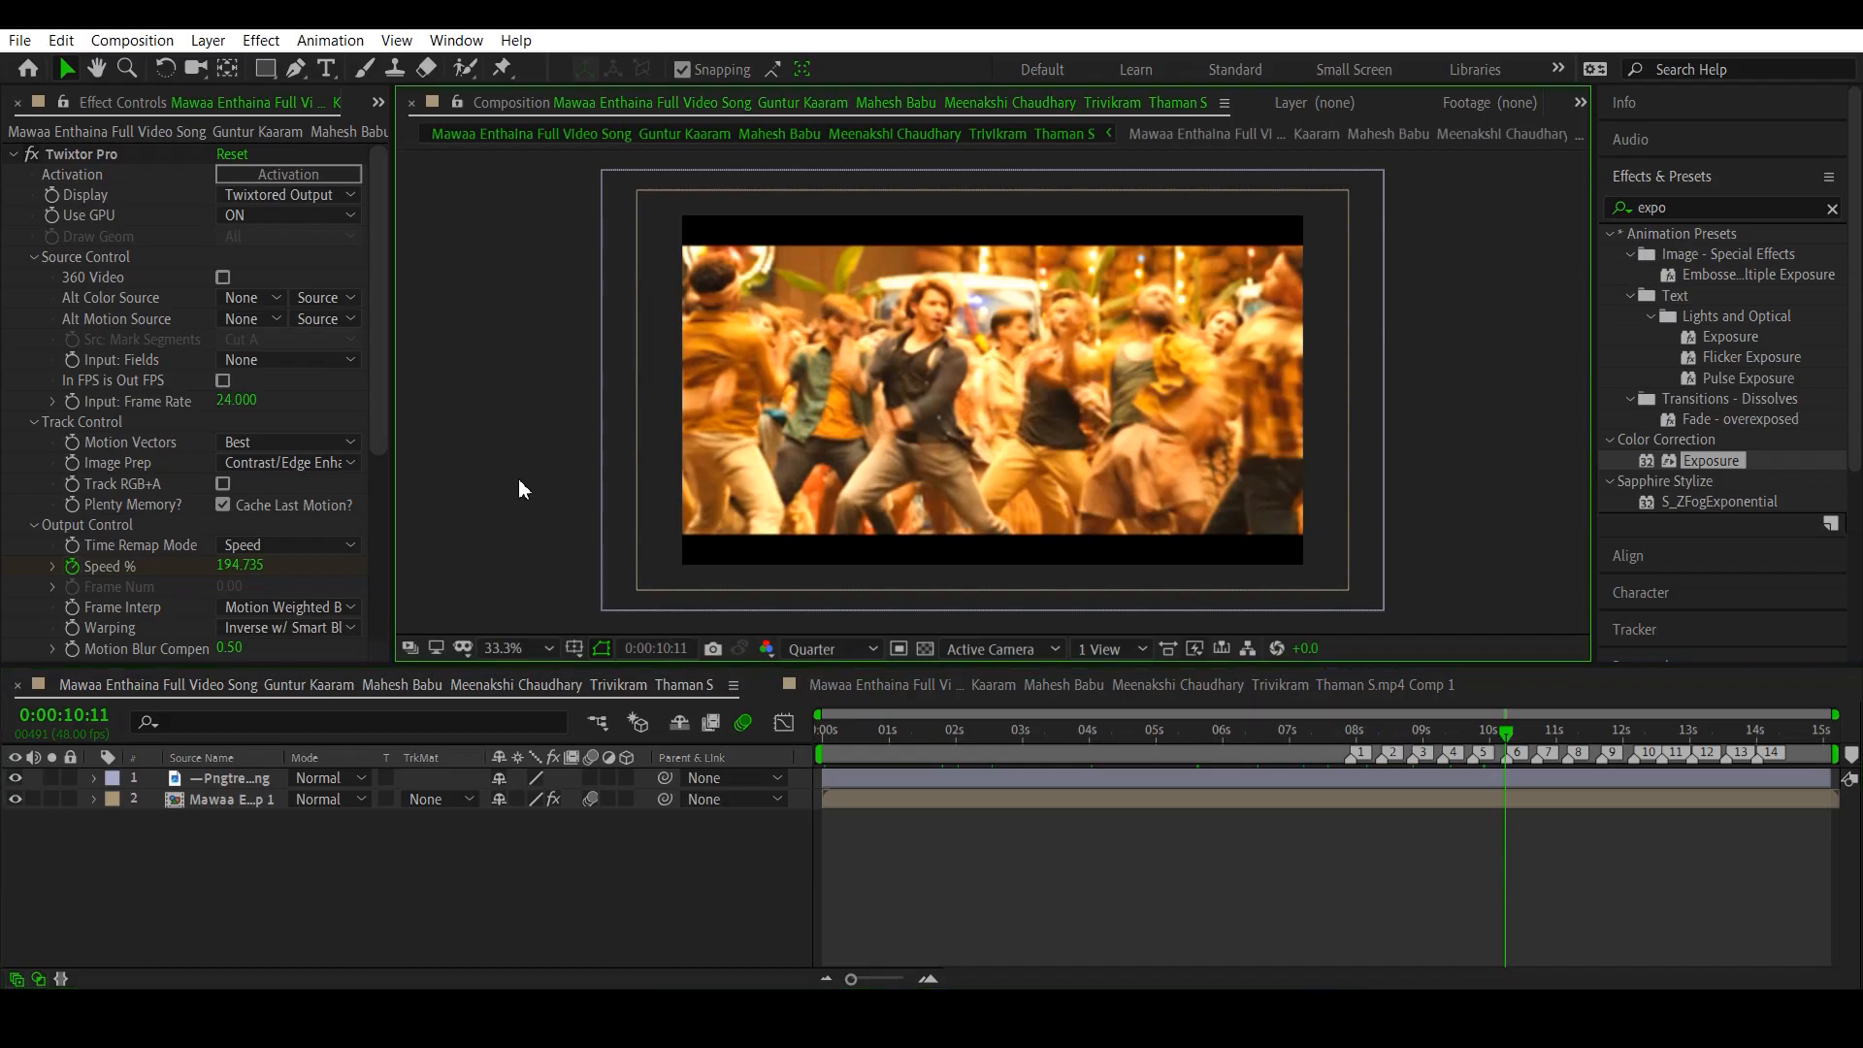